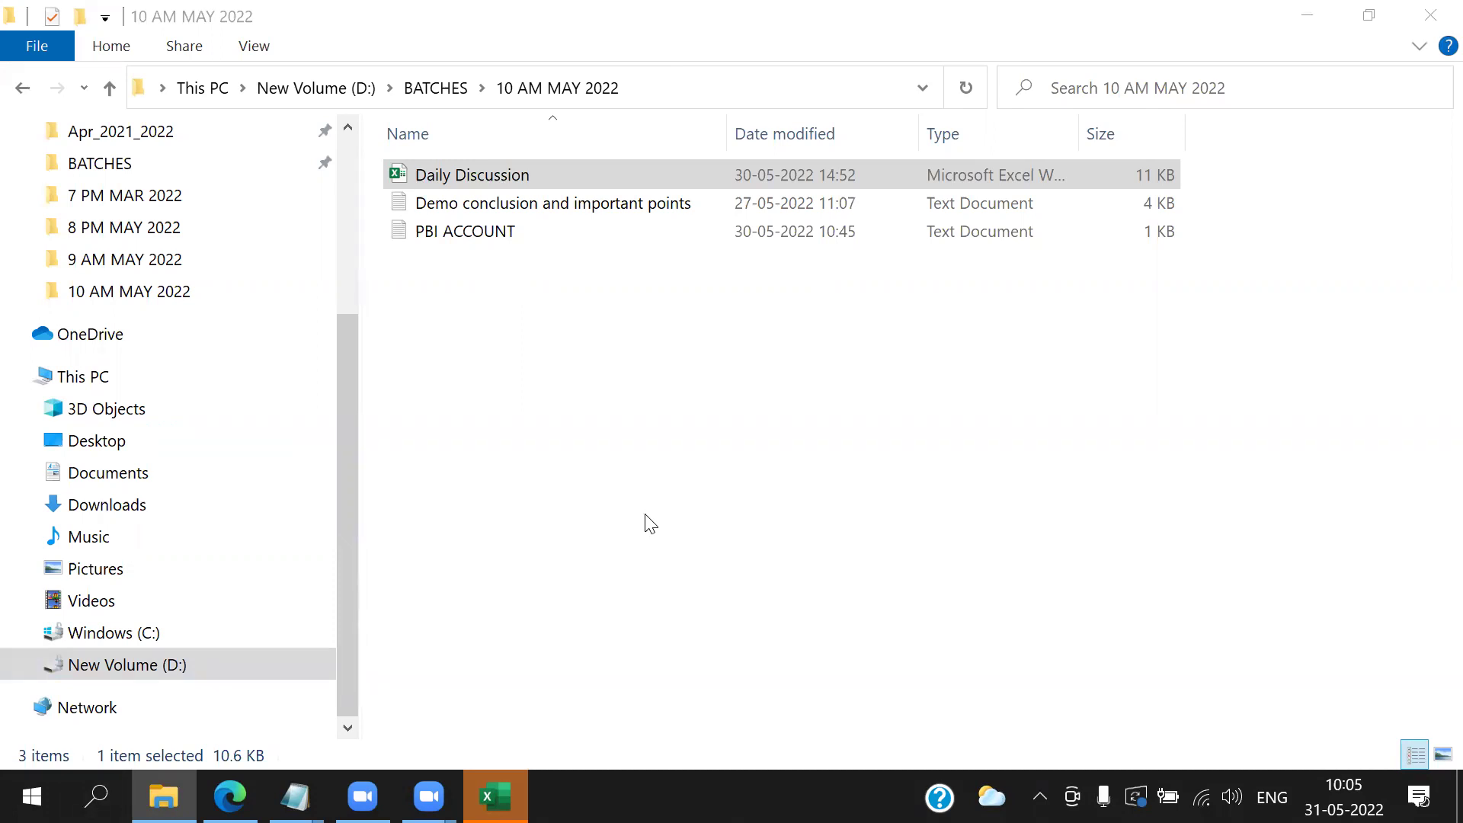
# - Close the file window, switch to the Daily Discussion workbook in Excel and auto-hide its ribbon
pyautogui.click(1430, 13)
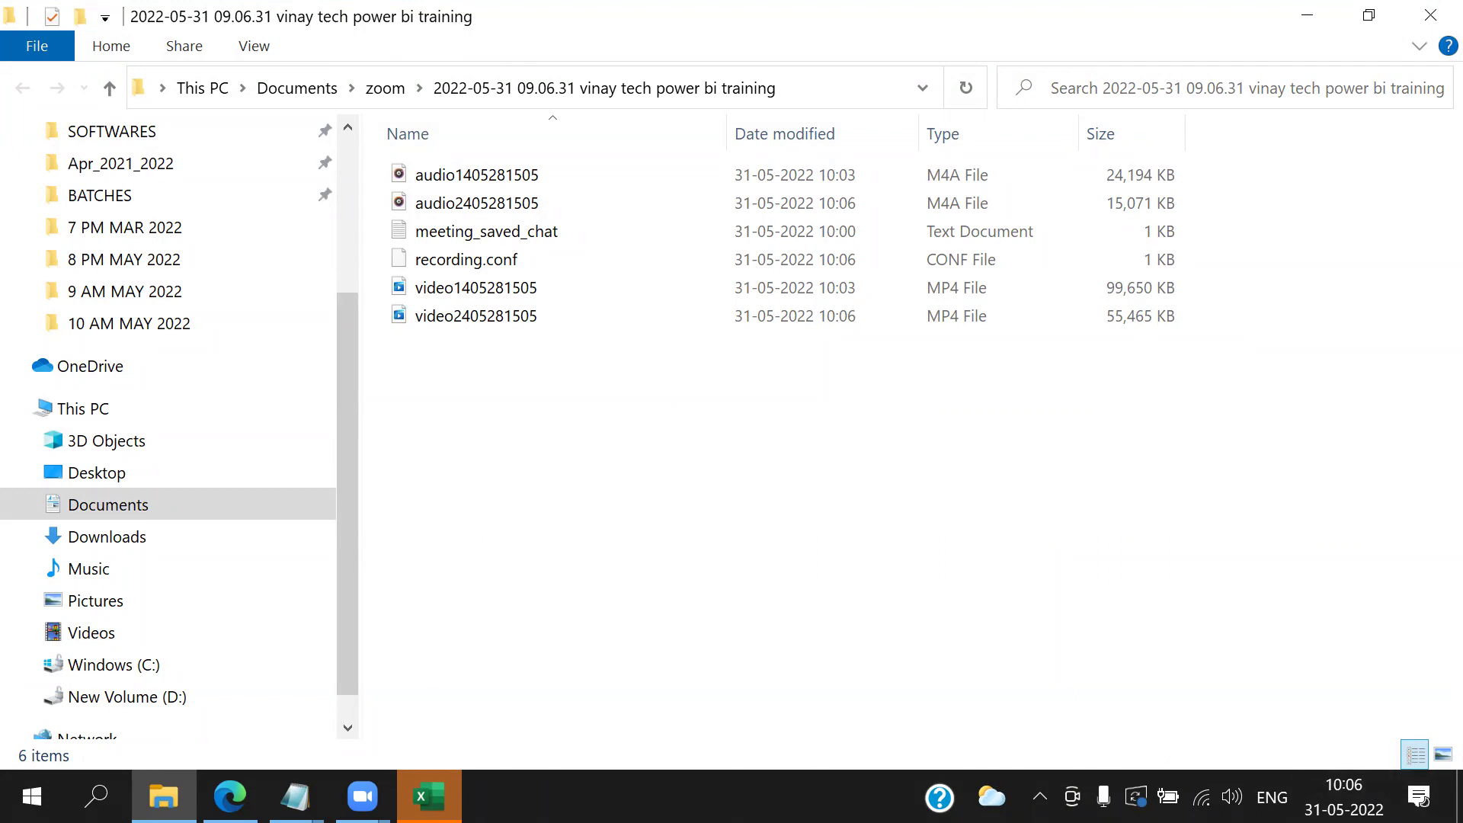
pyautogui.click(428, 796)
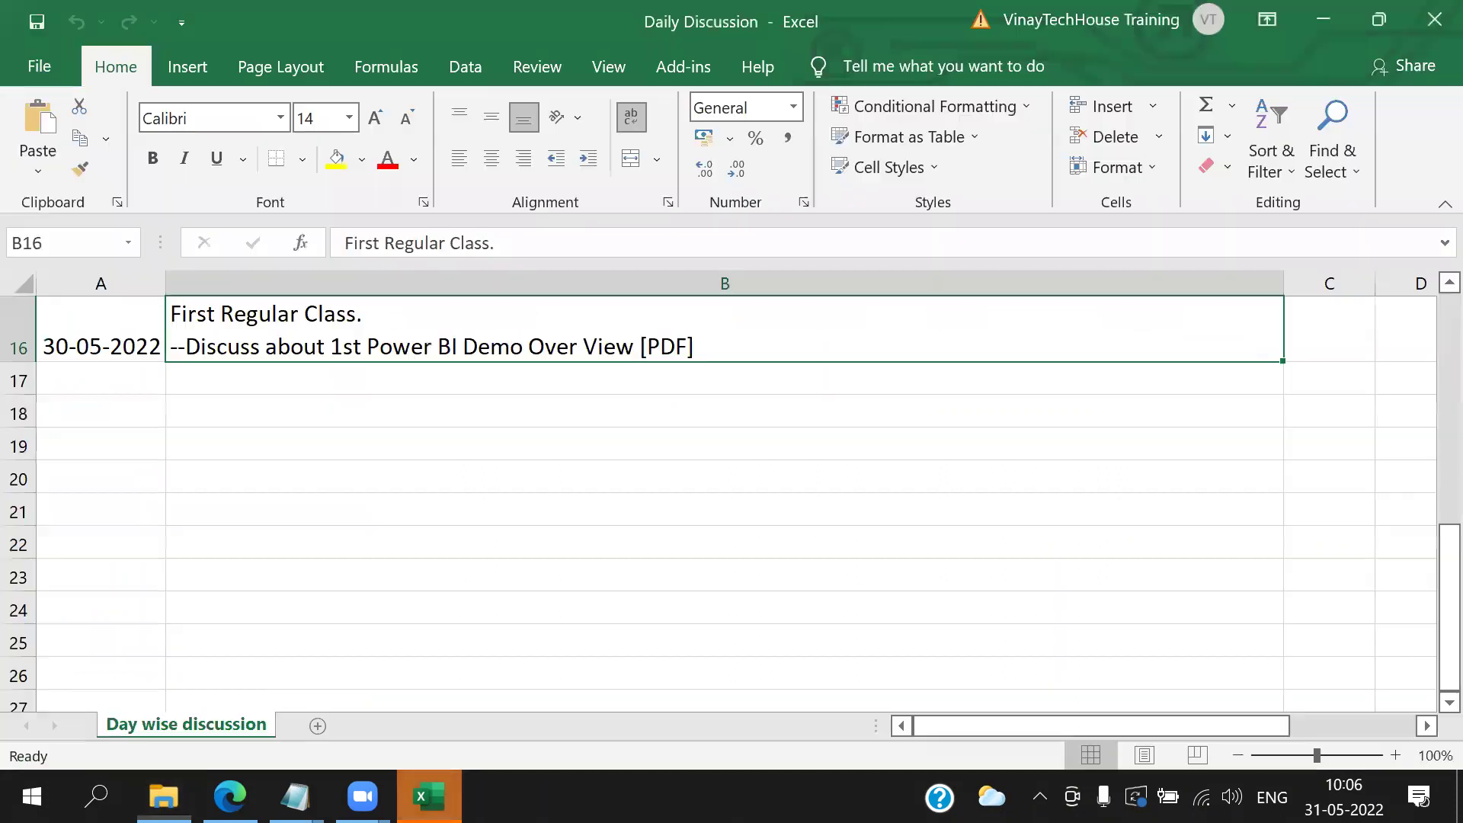
pyautogui.scroll(4, 950, 510)
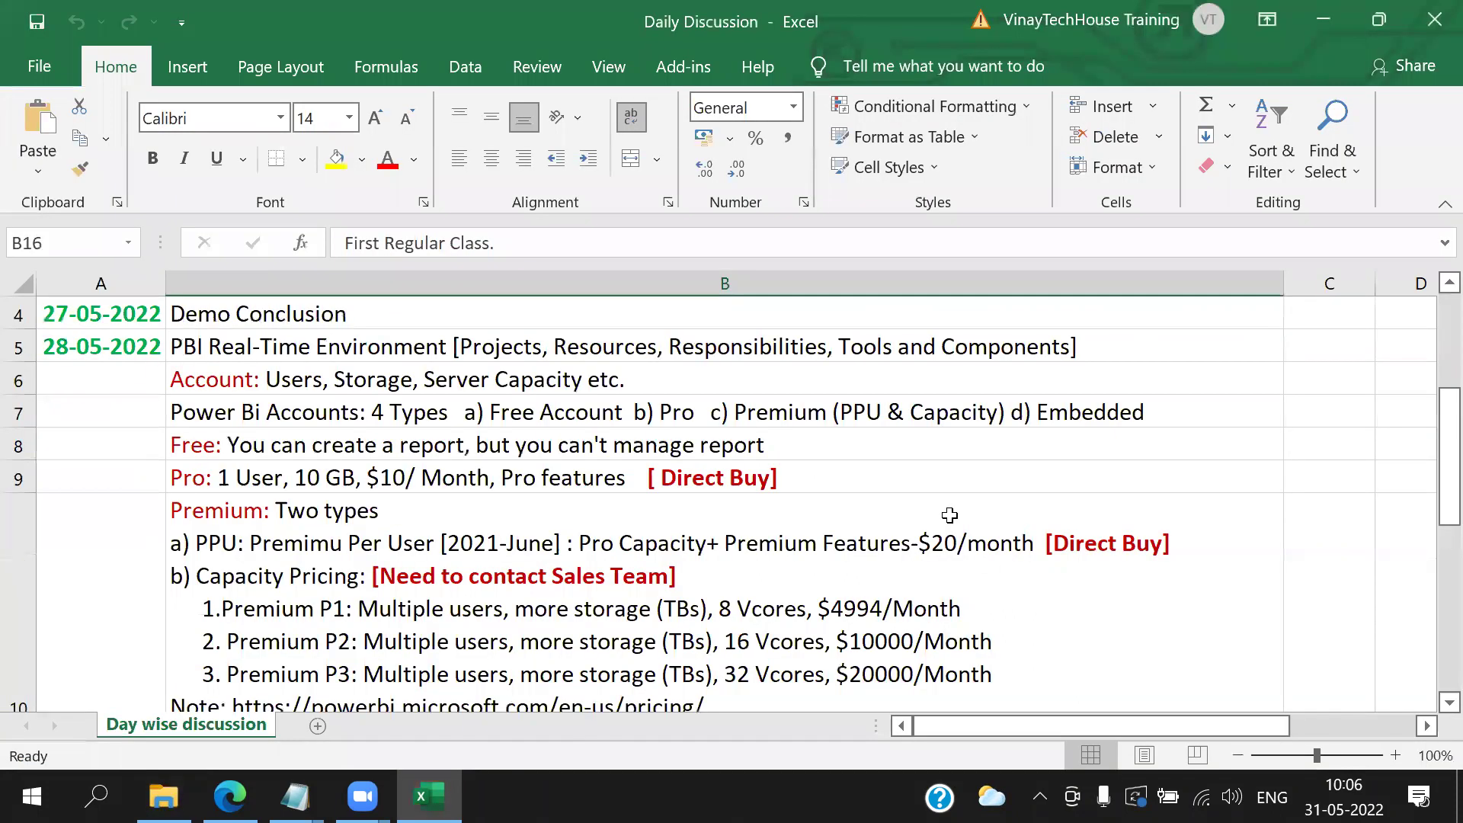
pyautogui.scroll(1, 948, 515)
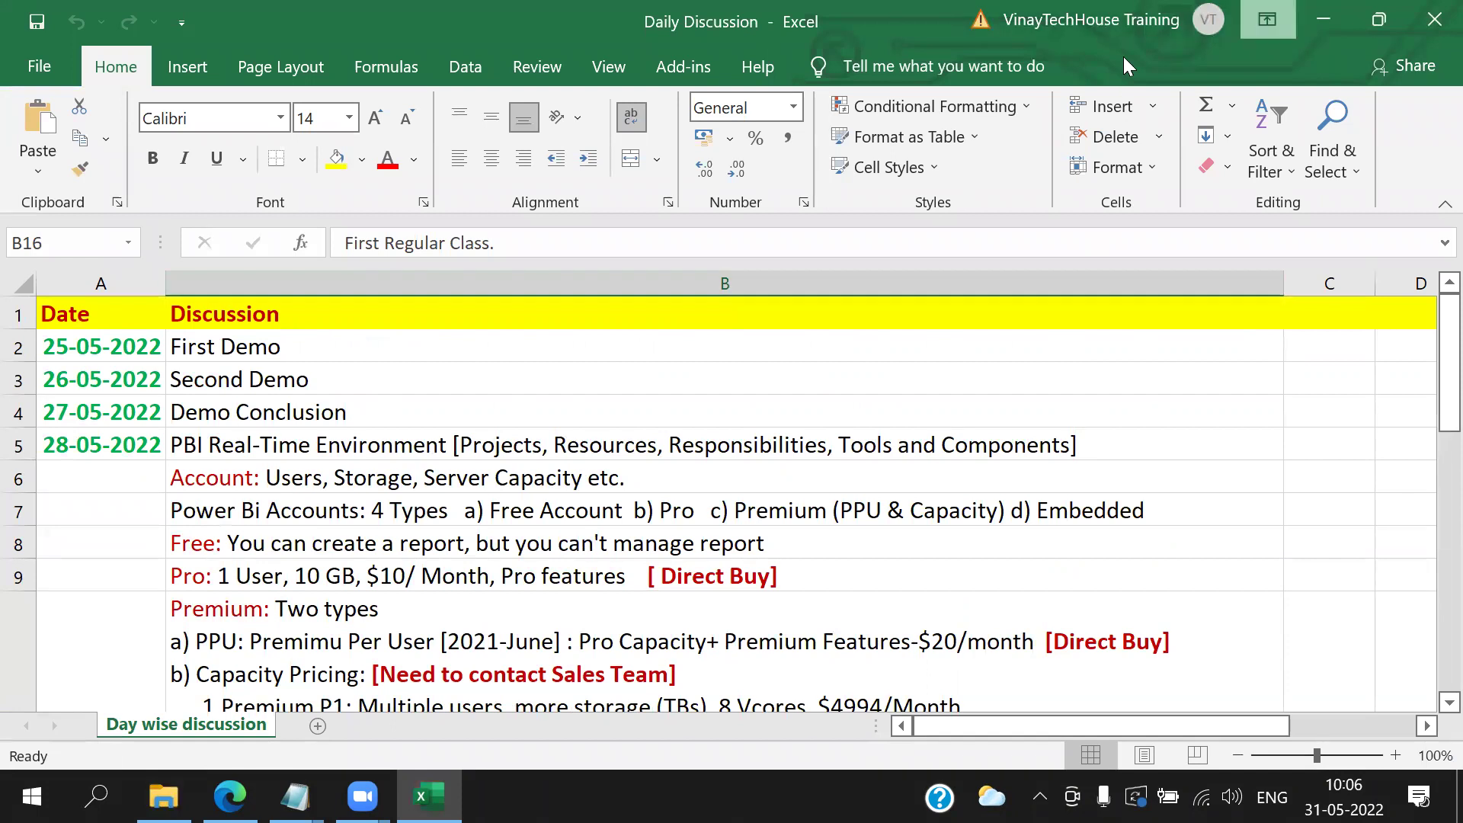
pyautogui.click(1267, 20)
pyautogui.click(1247, 61)
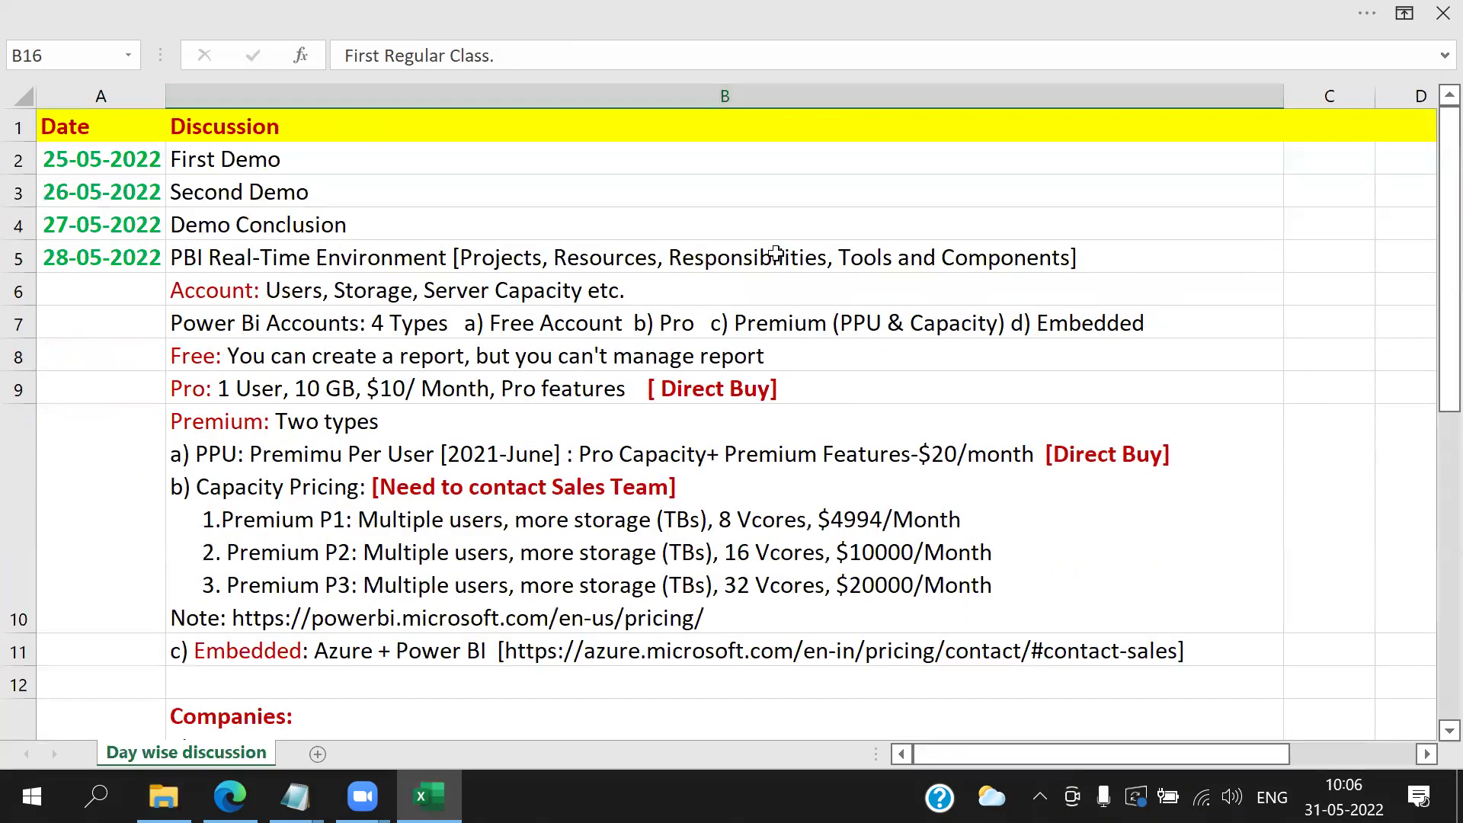
# - Format the 30-05-2022 date in cell A16 as bold with a dark red font colour
pyautogui.scroll(-4, 776, 254)
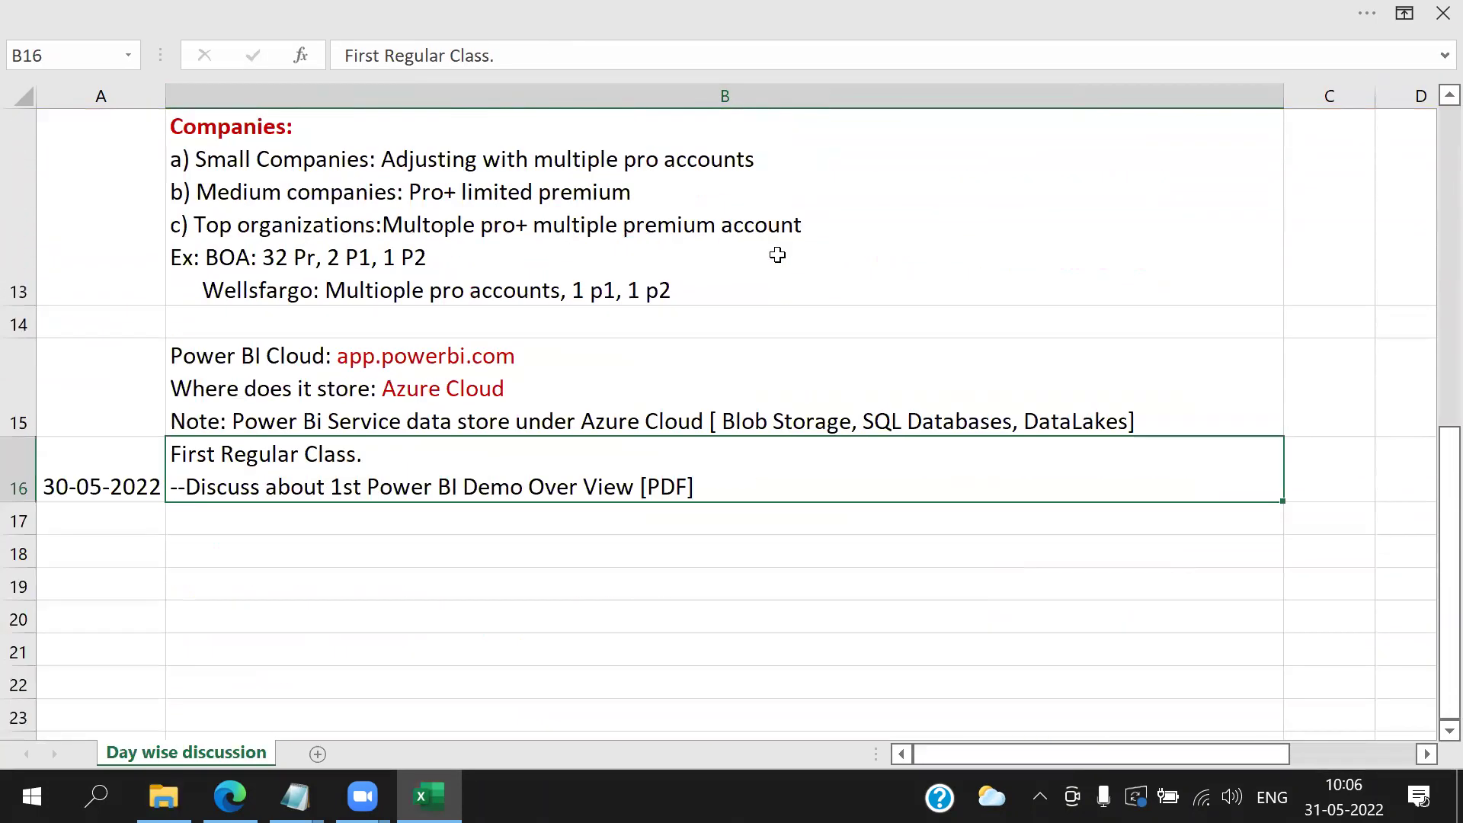
pyautogui.click(72, 486)
pyautogui.rightClick(82, 486)
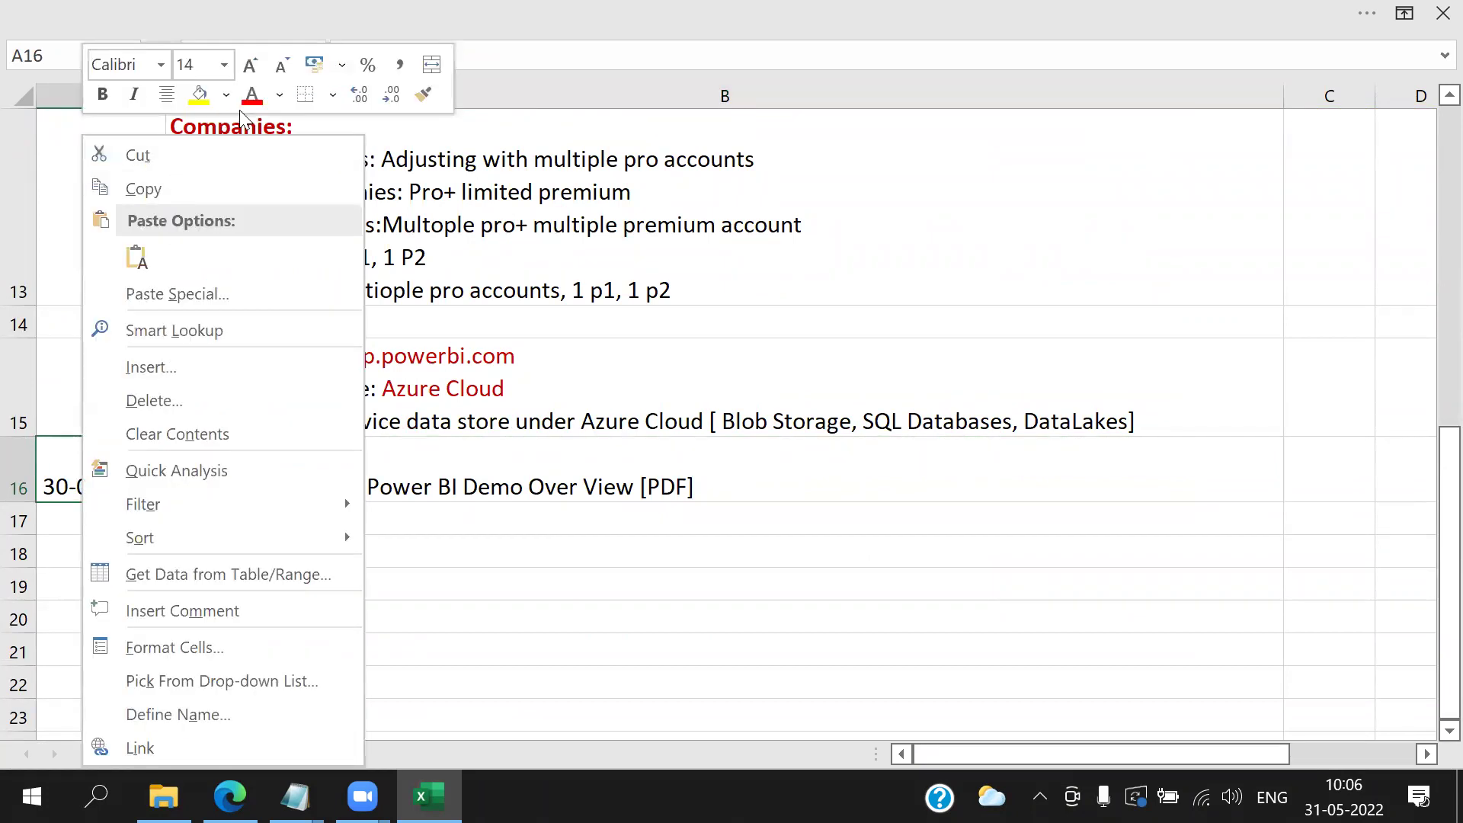
pyautogui.click(279, 95)
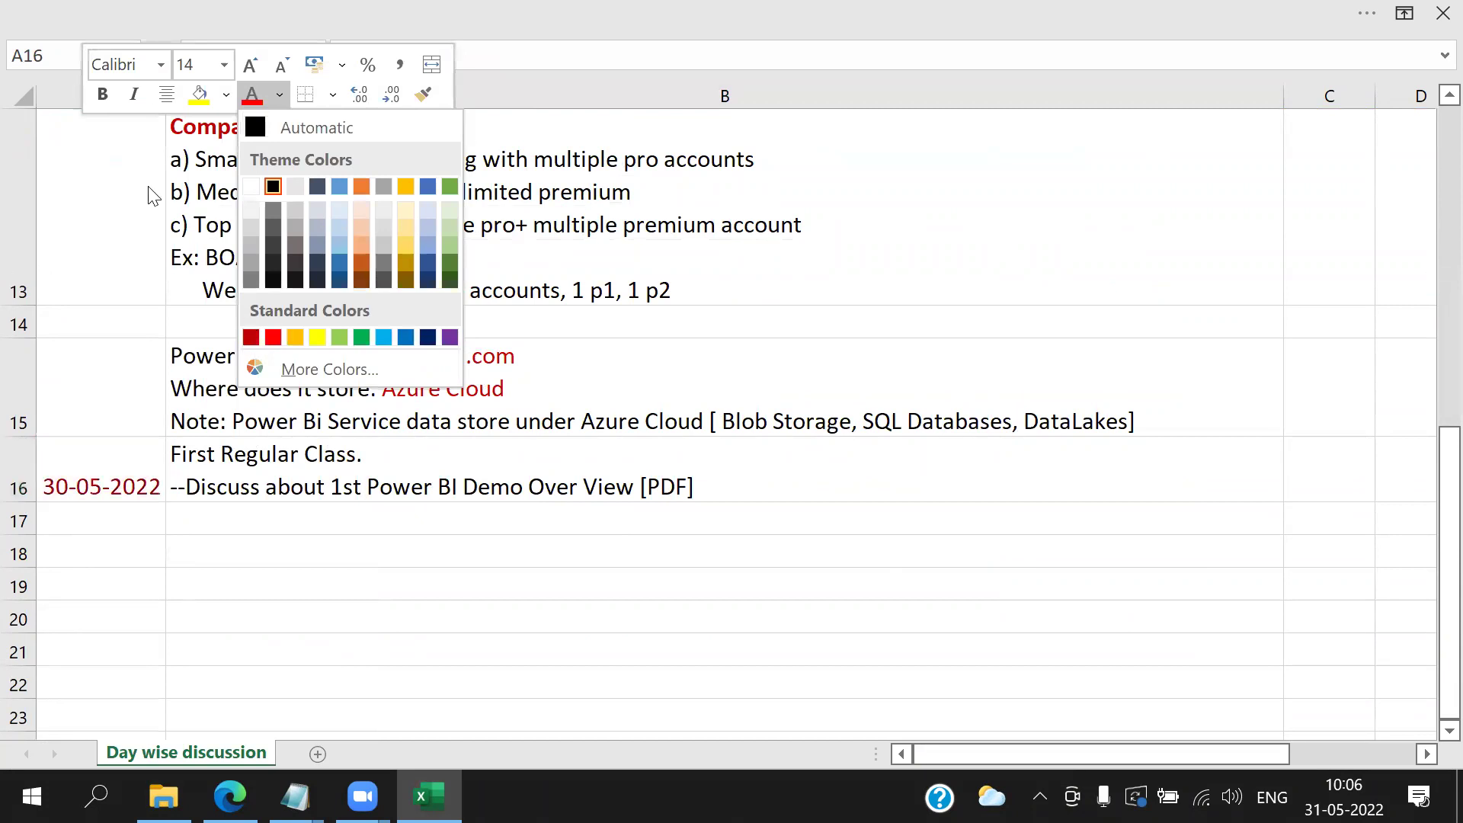
pyautogui.click(99, 94)
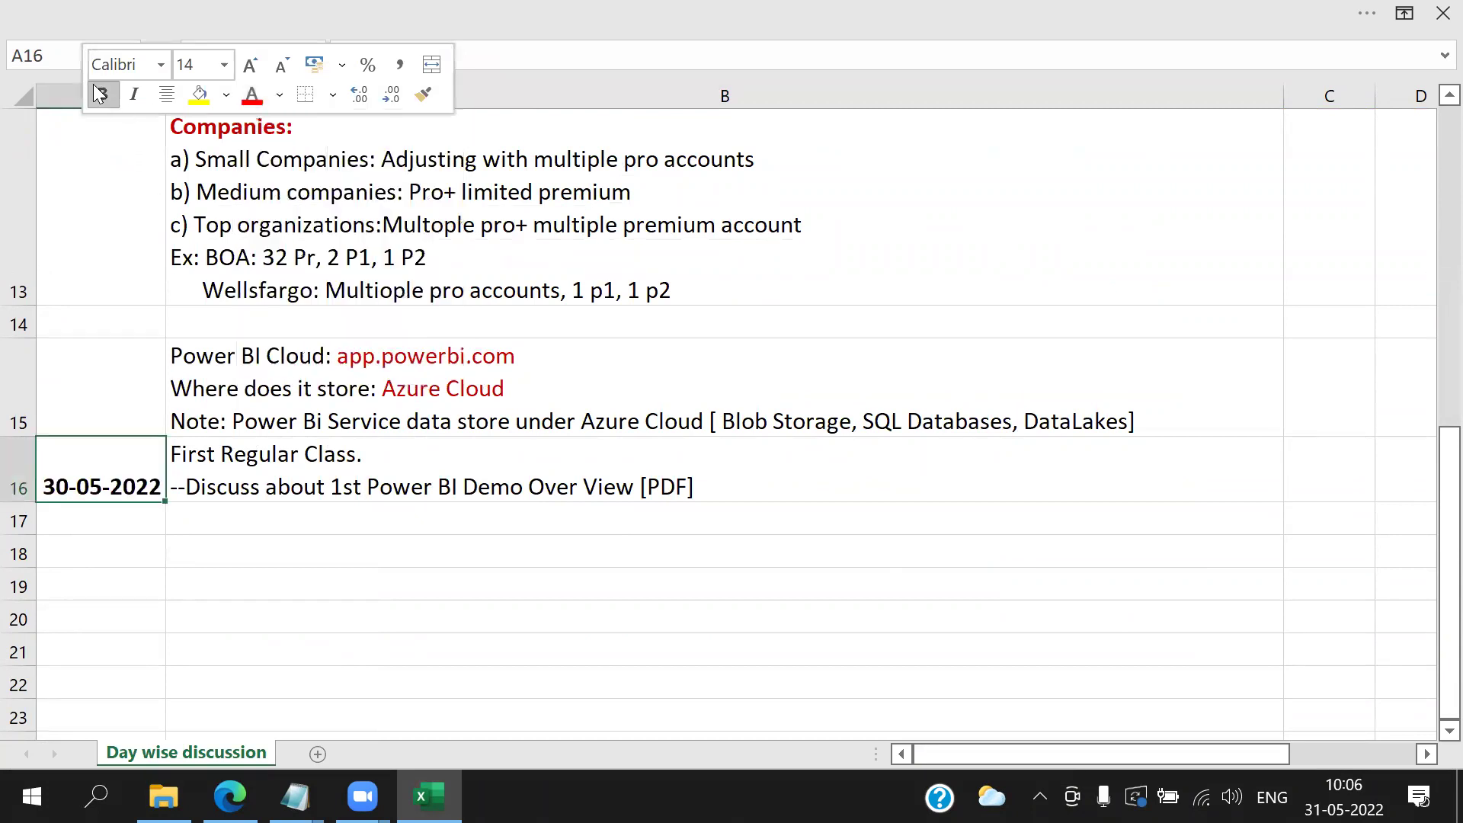
pyautogui.click(256, 107)
pyautogui.click(279, 96)
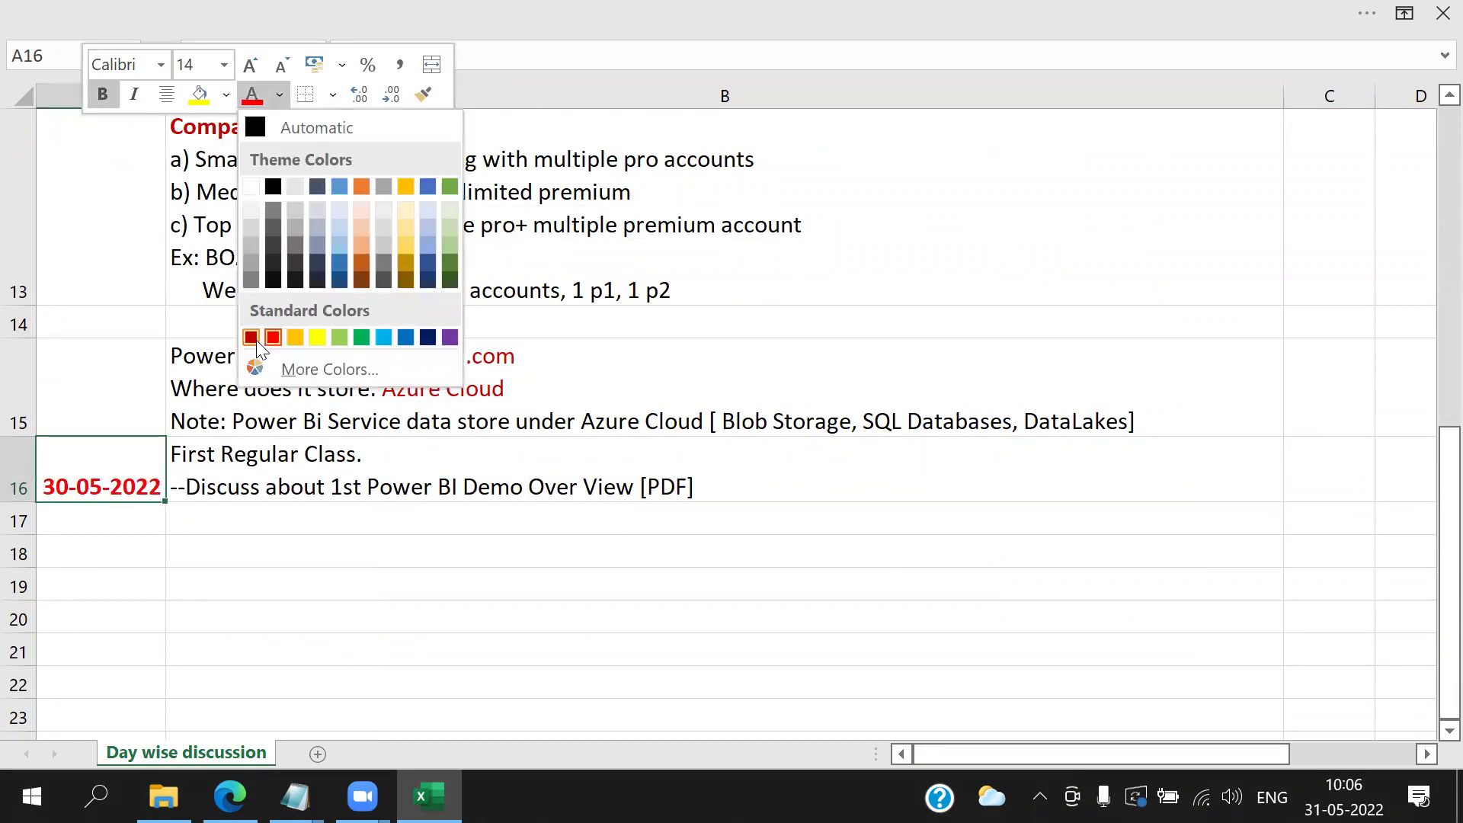
pyautogui.click(251, 337)
# - Add the line "--Discussion on Power BI Desktop Installation, Hardware and Software Requirements" at the end of cell B16
pyautogui.click(324, 455)
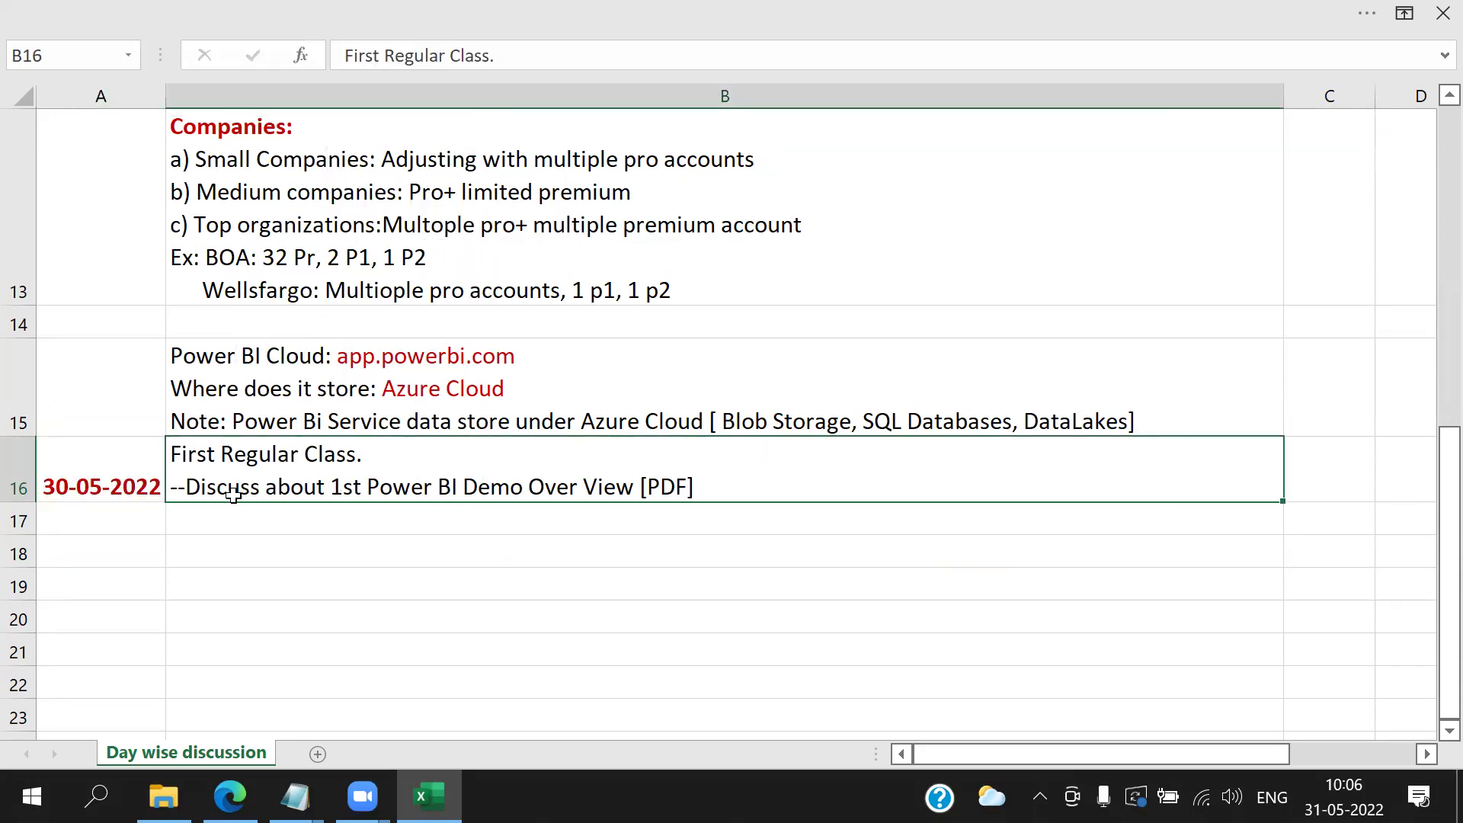
pyautogui.doubleClick(771, 491)
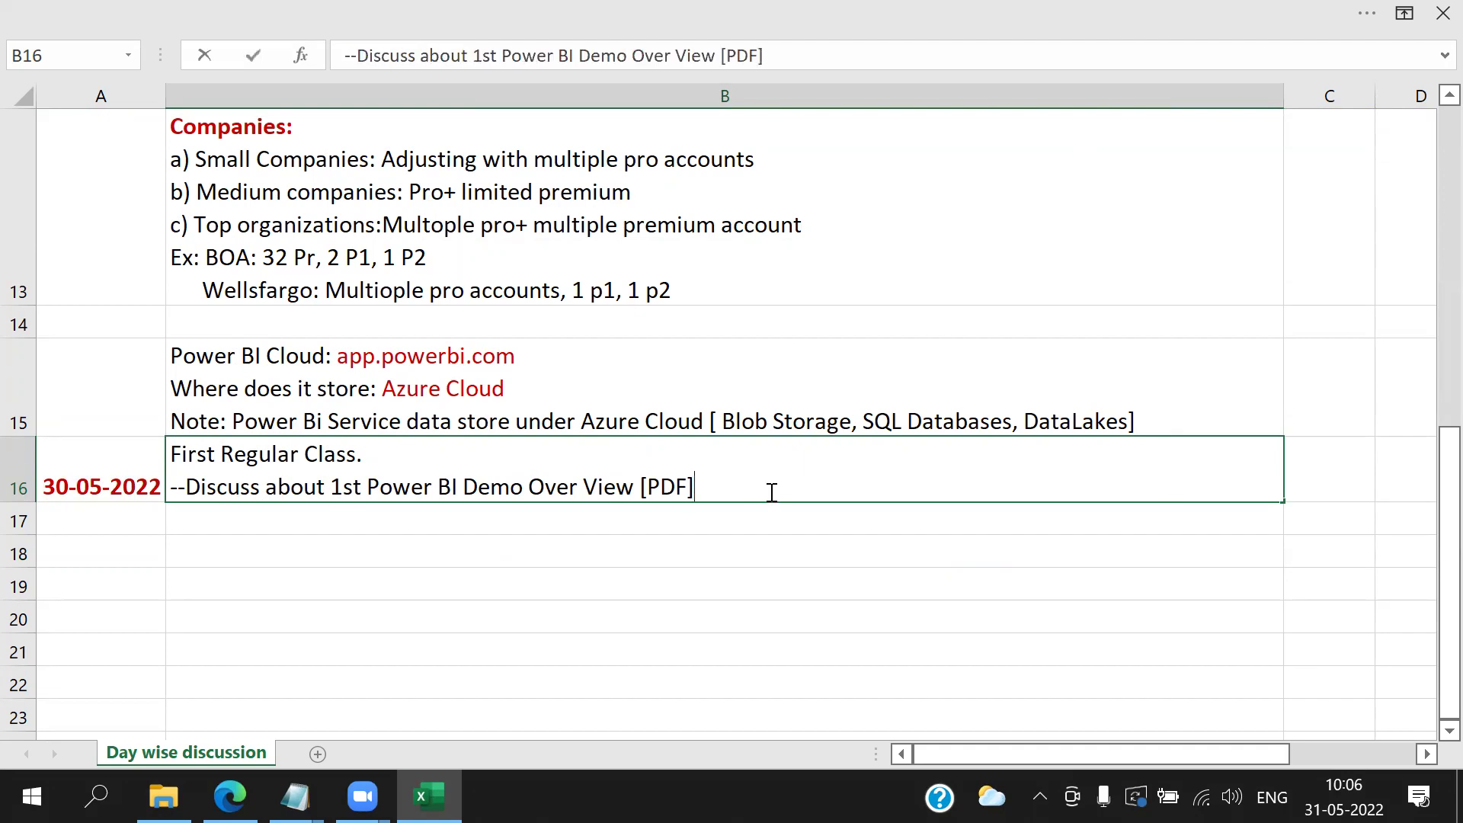
pyautogui.hotkey('alt', 'Return')
pyautogui.write('--Dis')
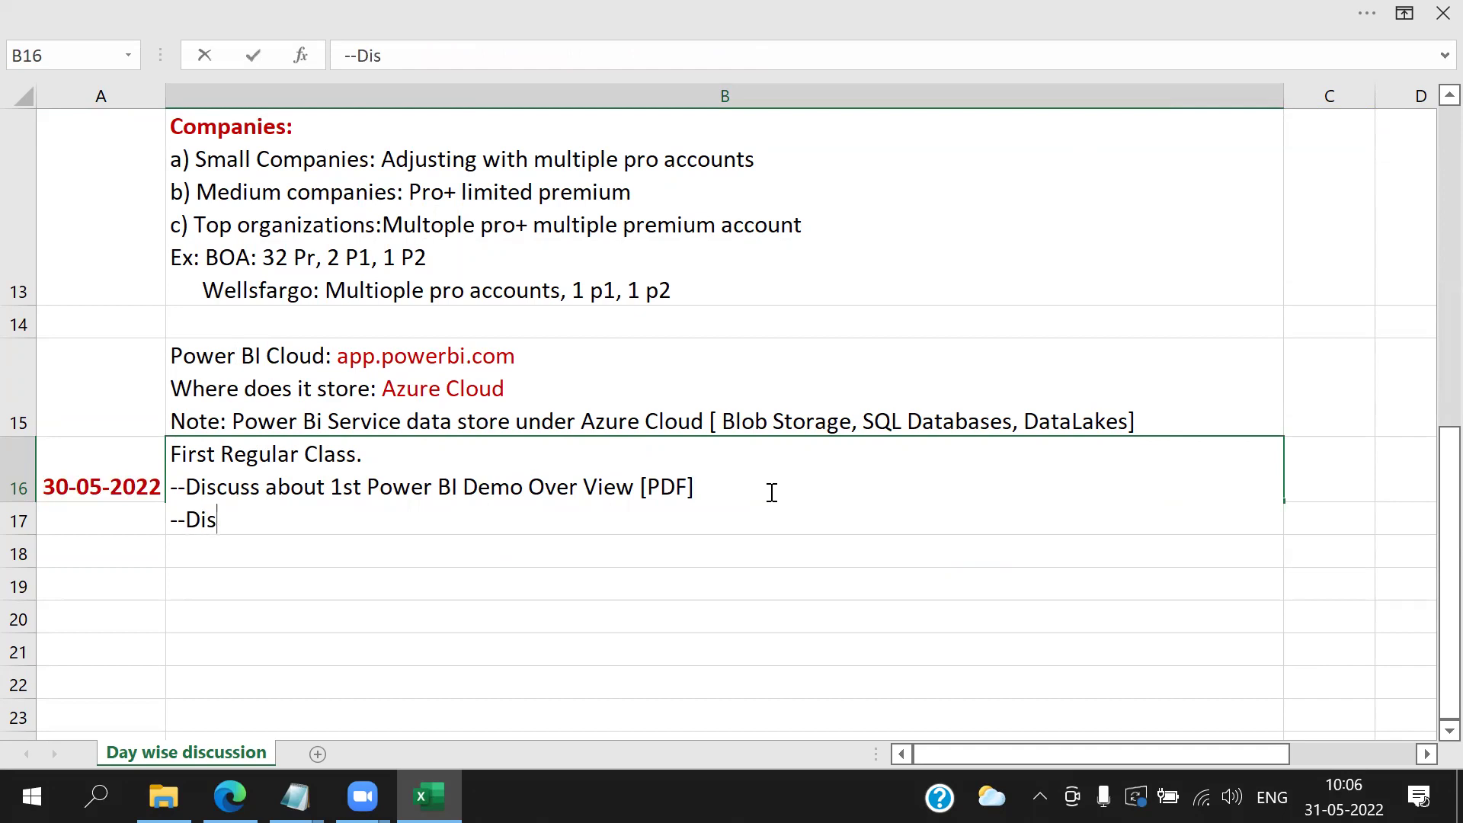
pyautogui.write('cussion on Power BI Desktop Installa')
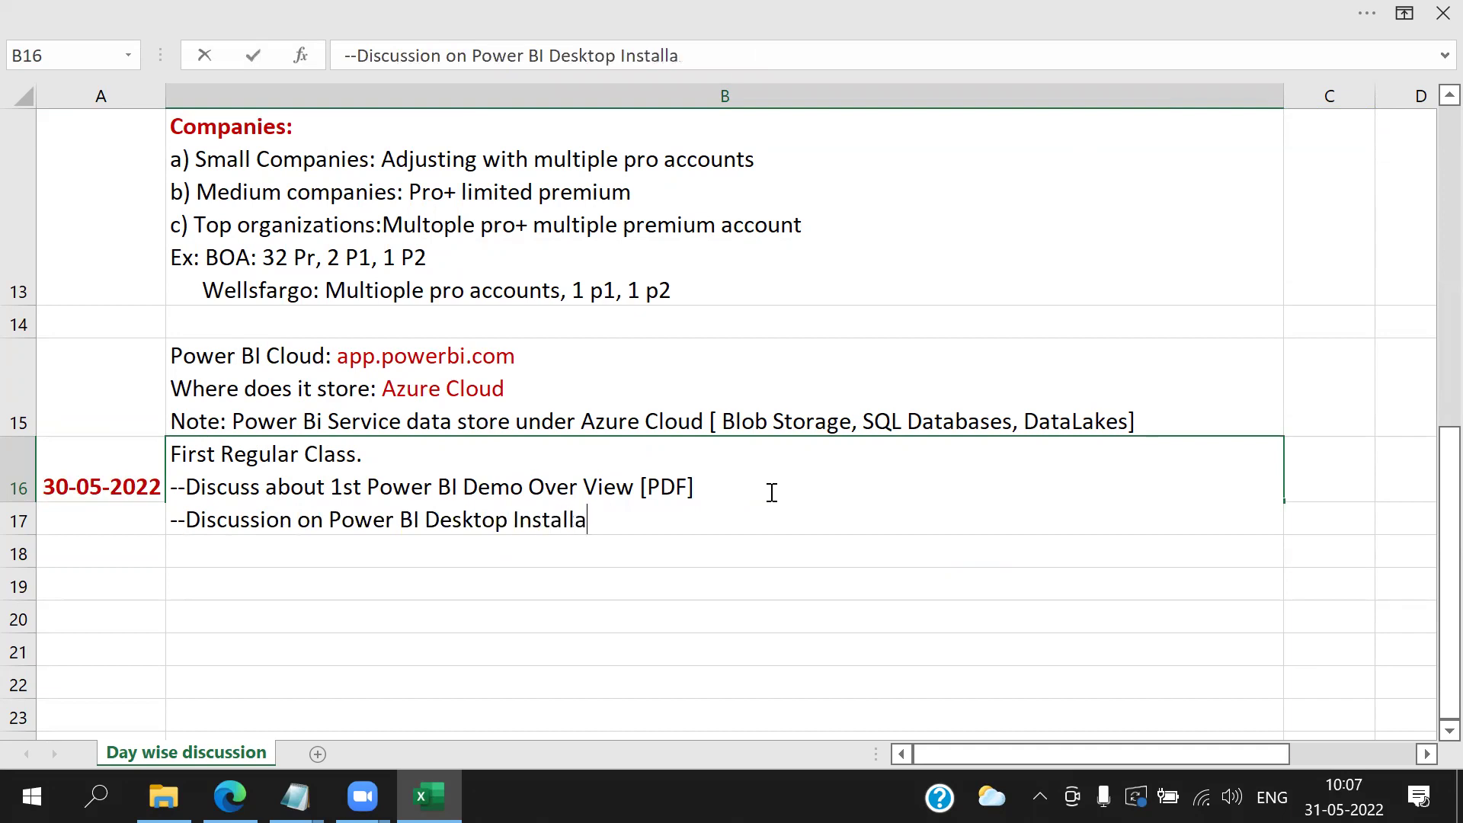
pyautogui.write('tion')
pyautogui.write(', Hard')
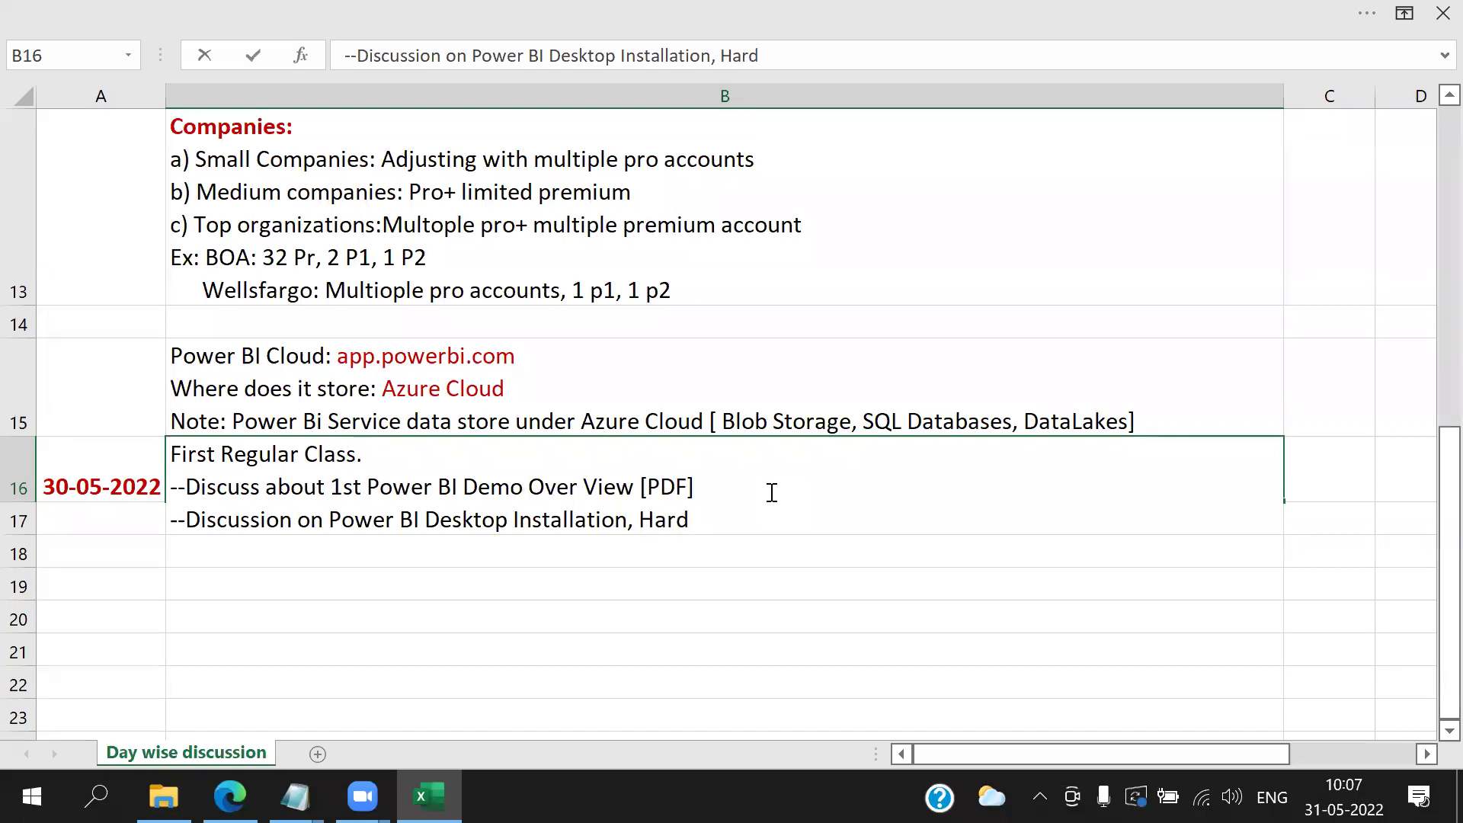
pyautogui.write('ware and So')
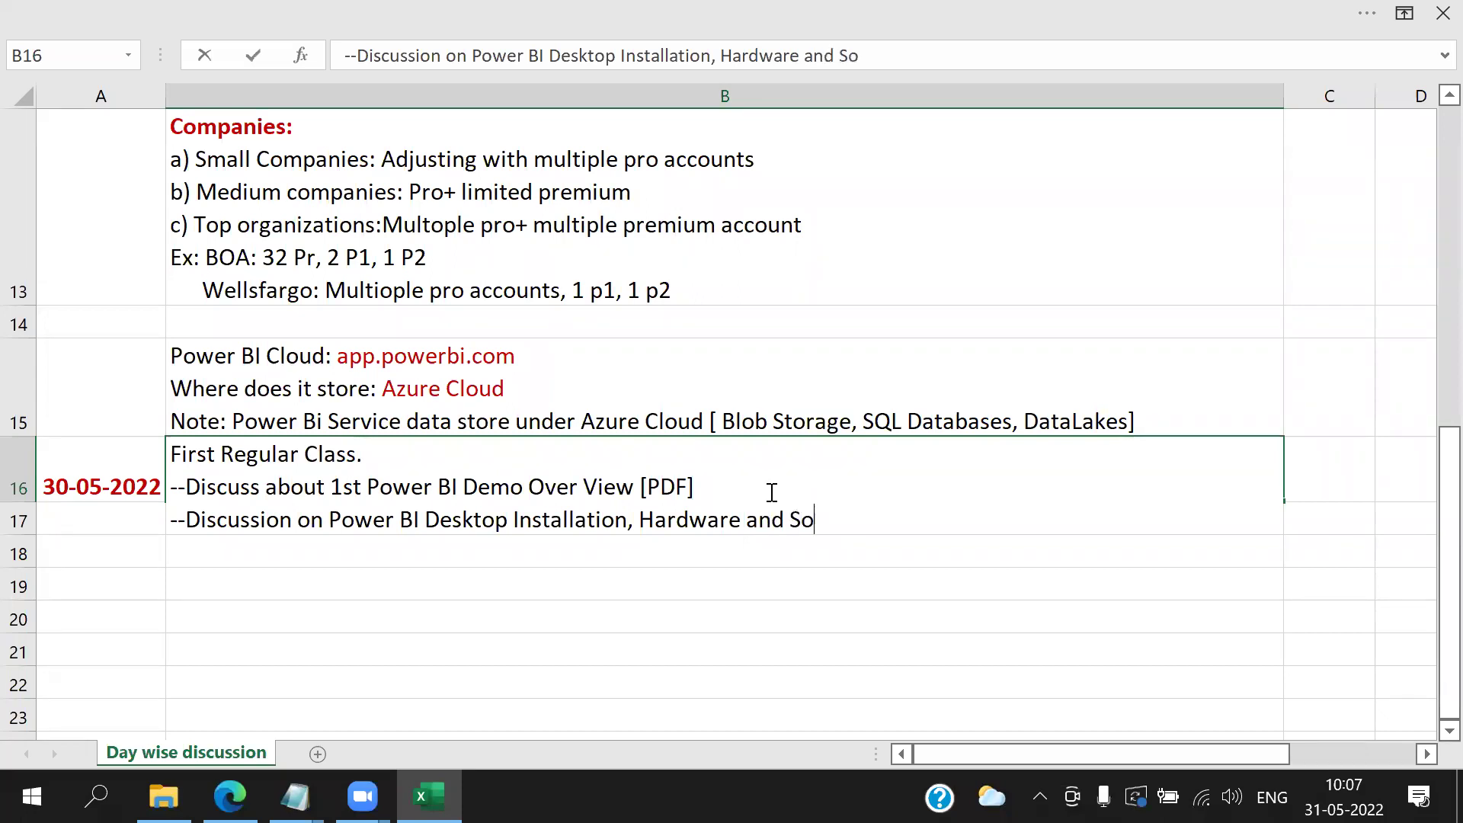
pyautogui.write('ftware Requ')
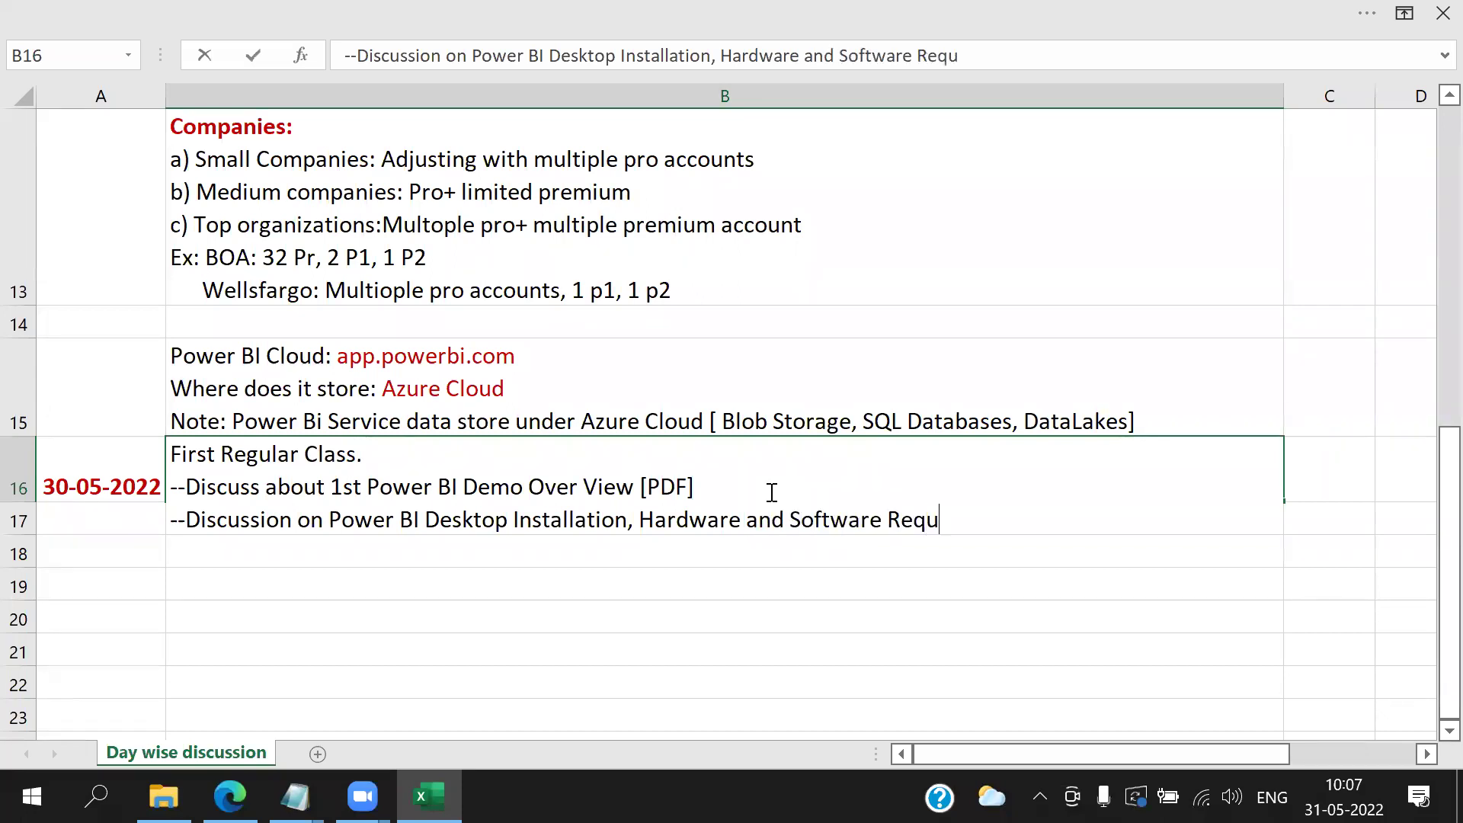
pyautogui.write('irements')
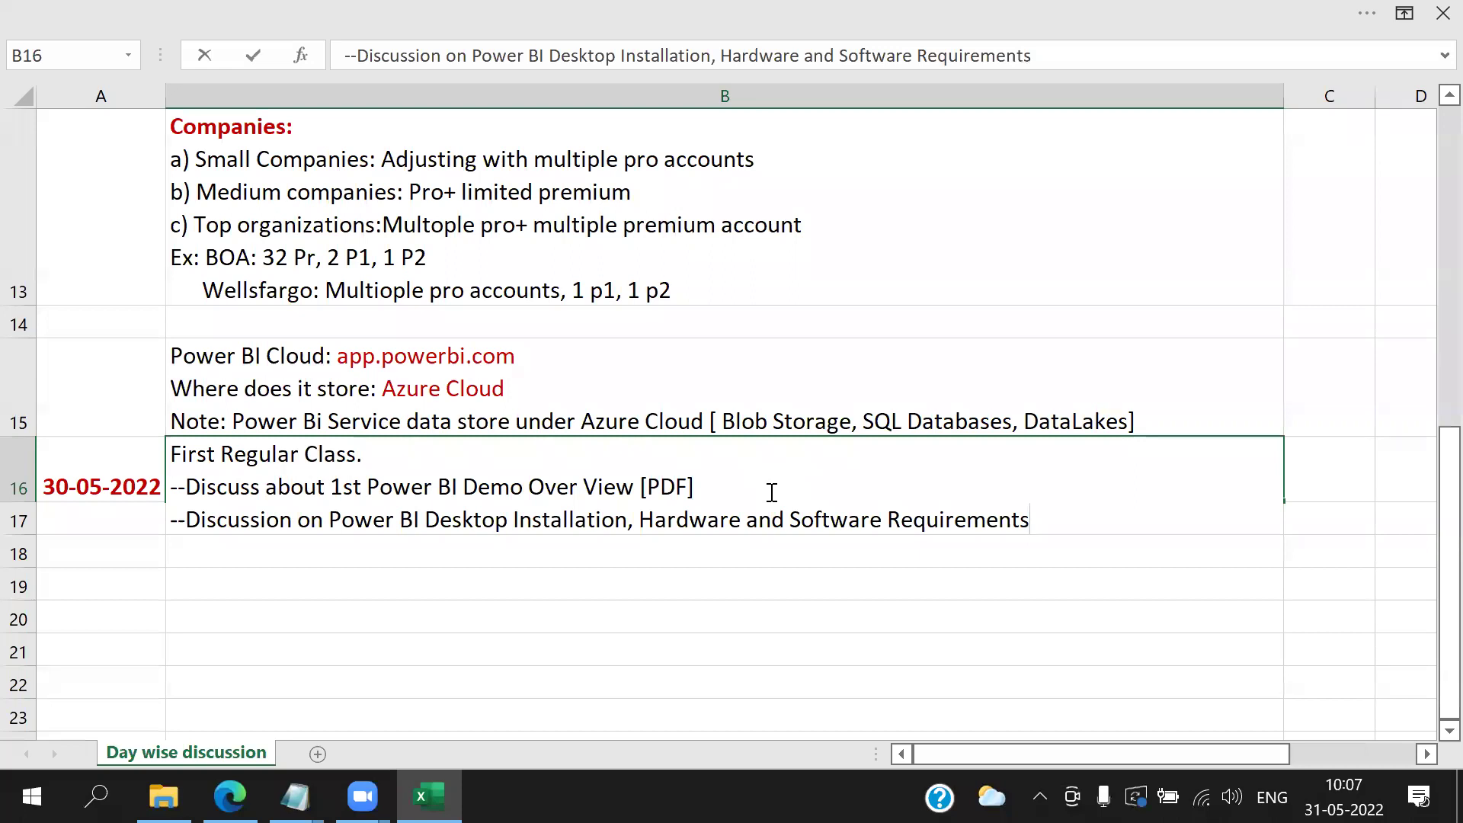
pyautogui.click(770, 568)
pyautogui.click(653, 474)
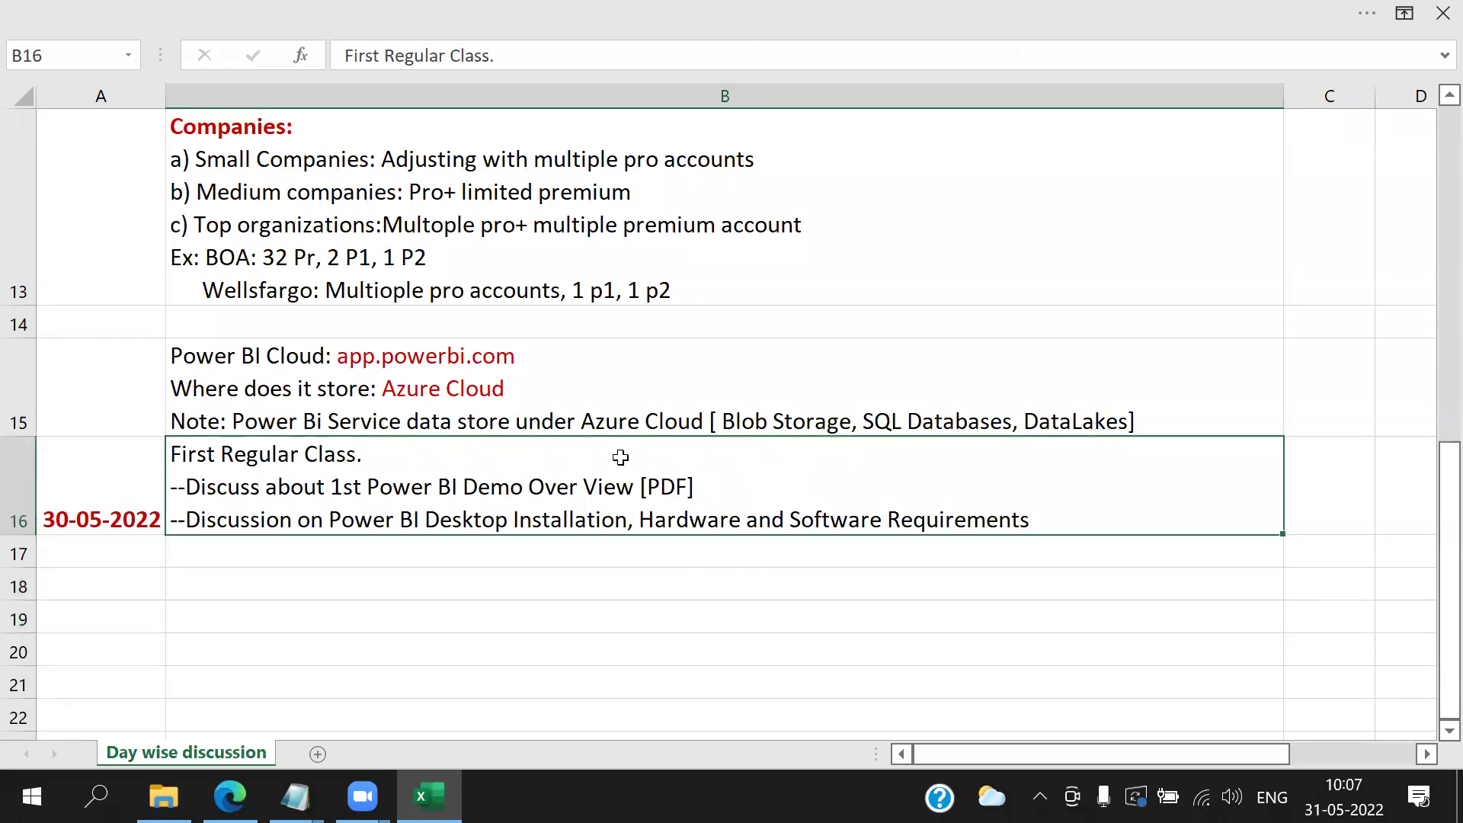
# - Enter the date 31-05-2022 in cell A17
pyautogui.click(93, 553)
pyautogui.write('31')
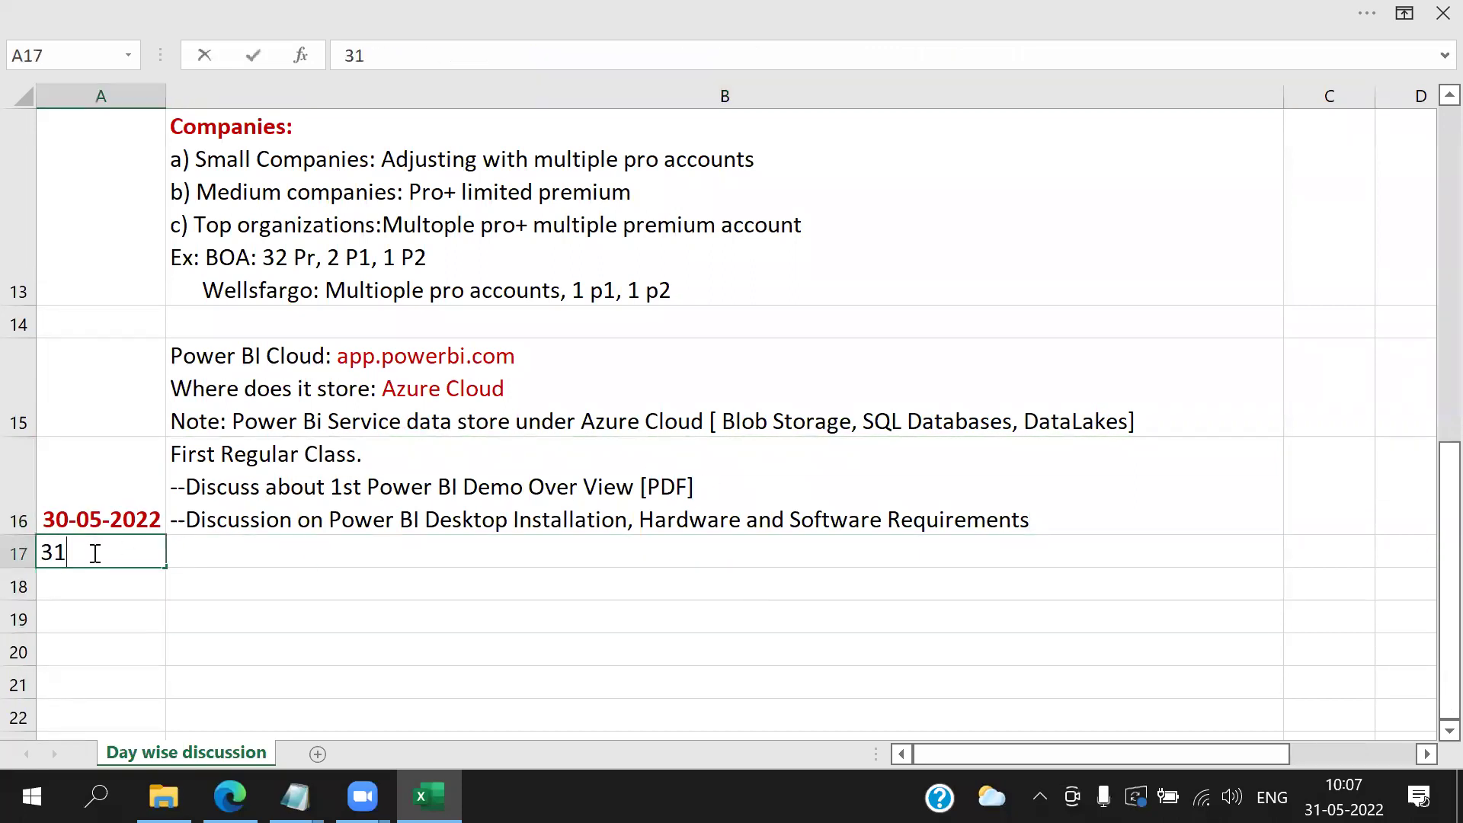
pyautogui.write('-05-2022')
# - Enter "a)Explaining all components of Power BI Desktop" in cell B17
pyautogui.click(261, 550)
pyautogui.doubleClick(260, 550)
pyautogui.write('a)')
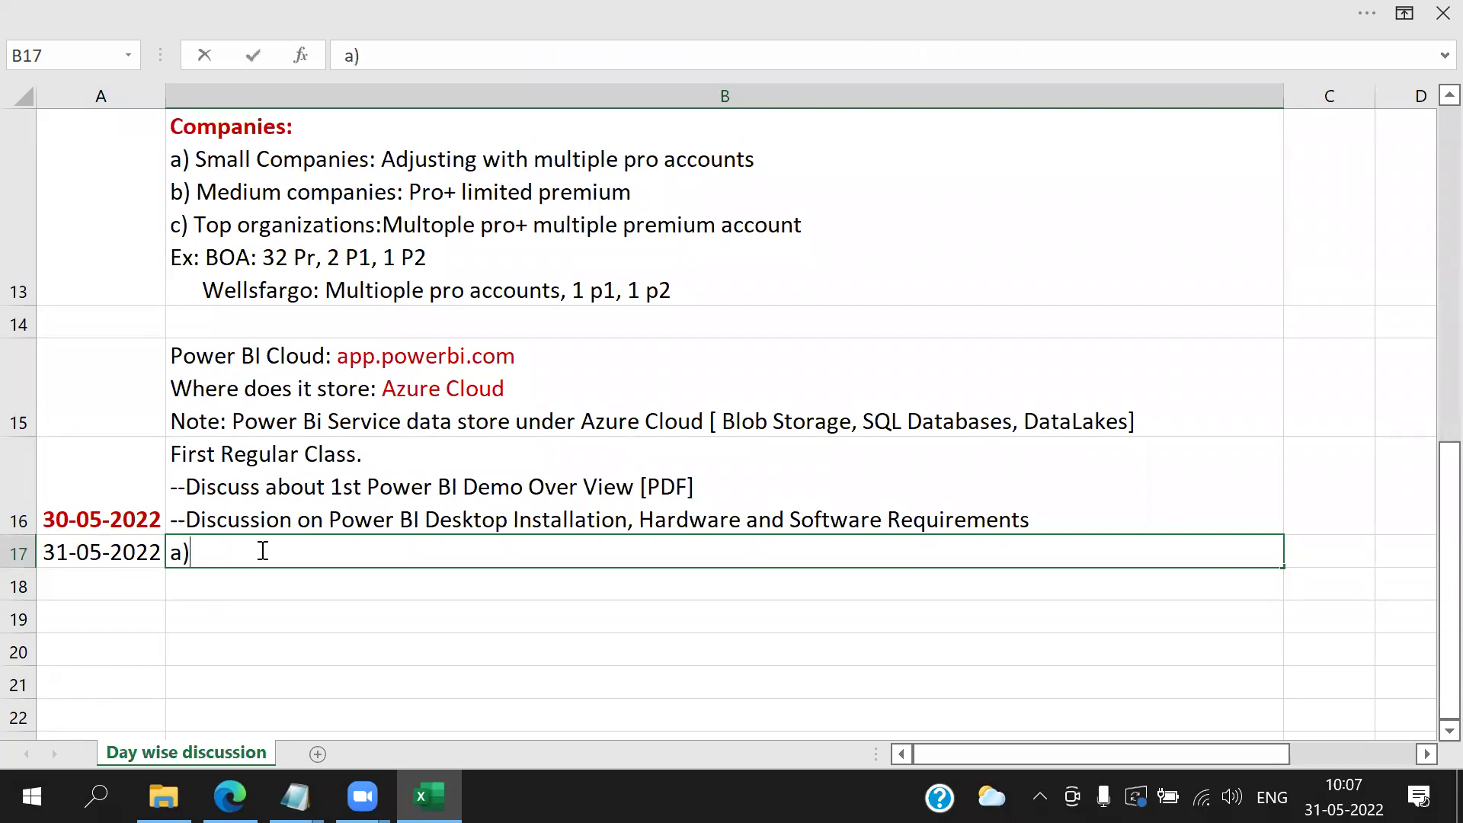
pyautogui.write('Explaining ')
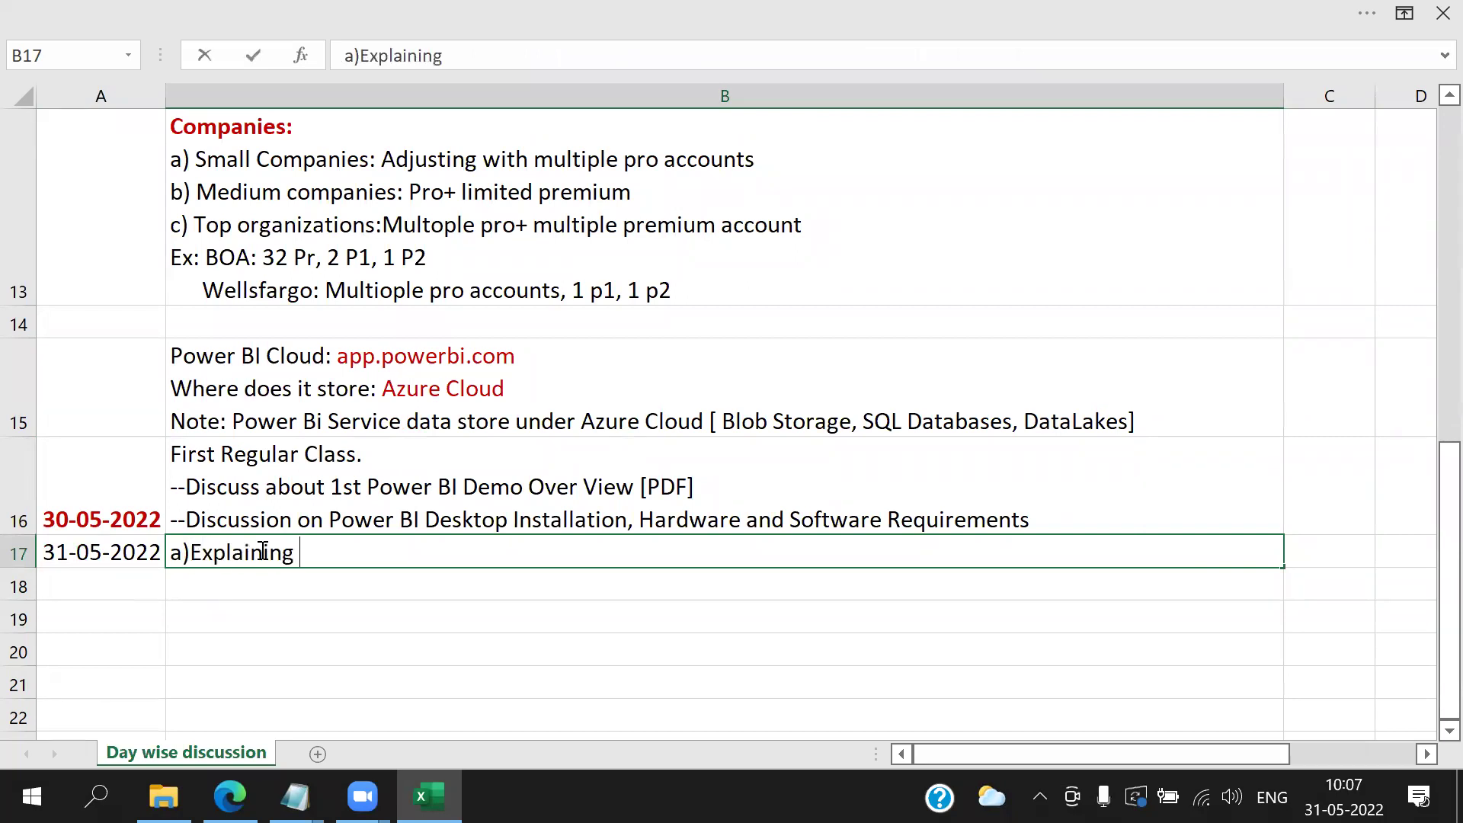
pyautogui.write('all componen')
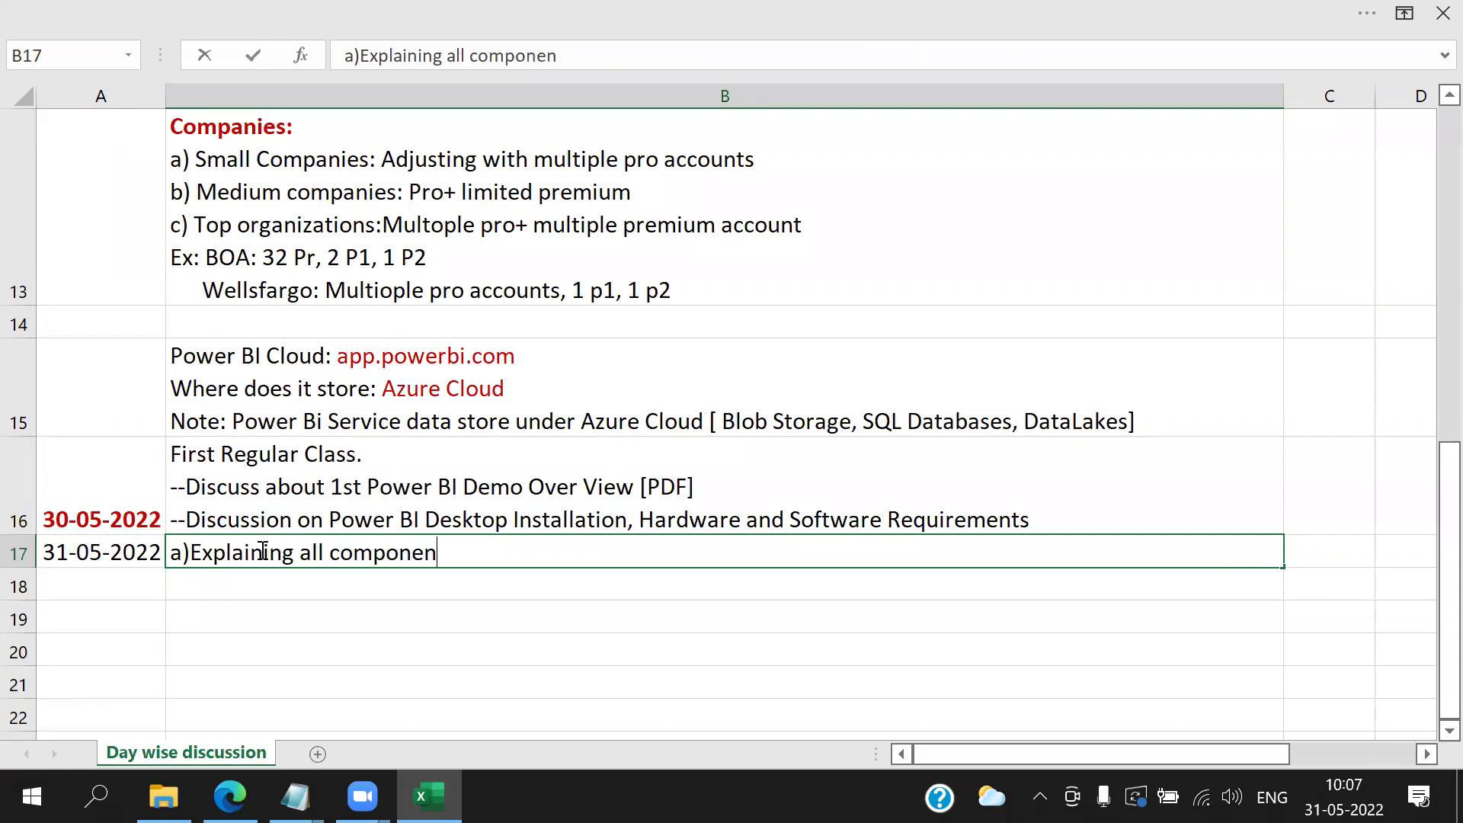
pyautogui.write('ts of Power BI')
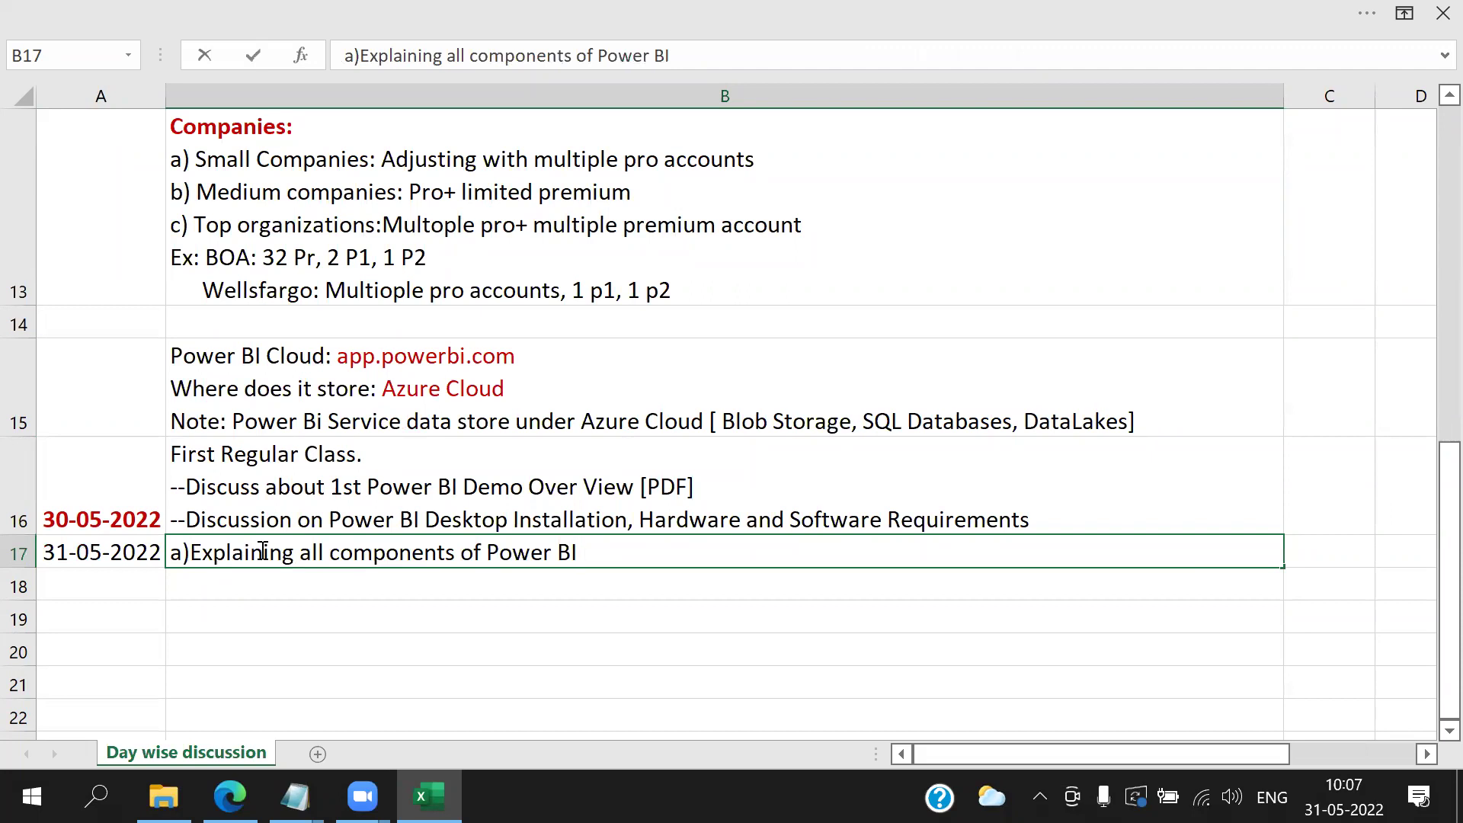
pyautogui.write(' Desktop')
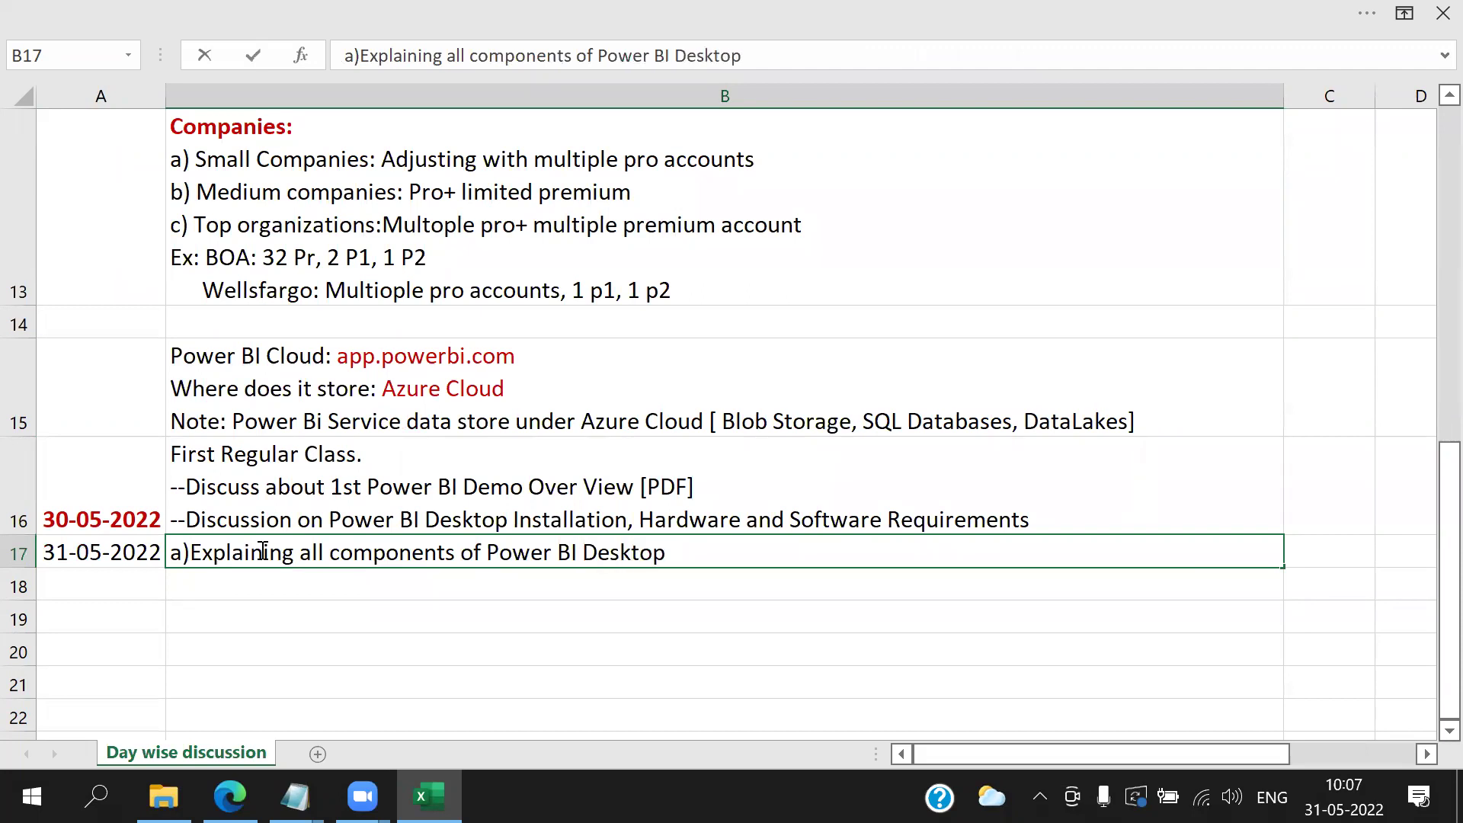
pyautogui.press('Left')
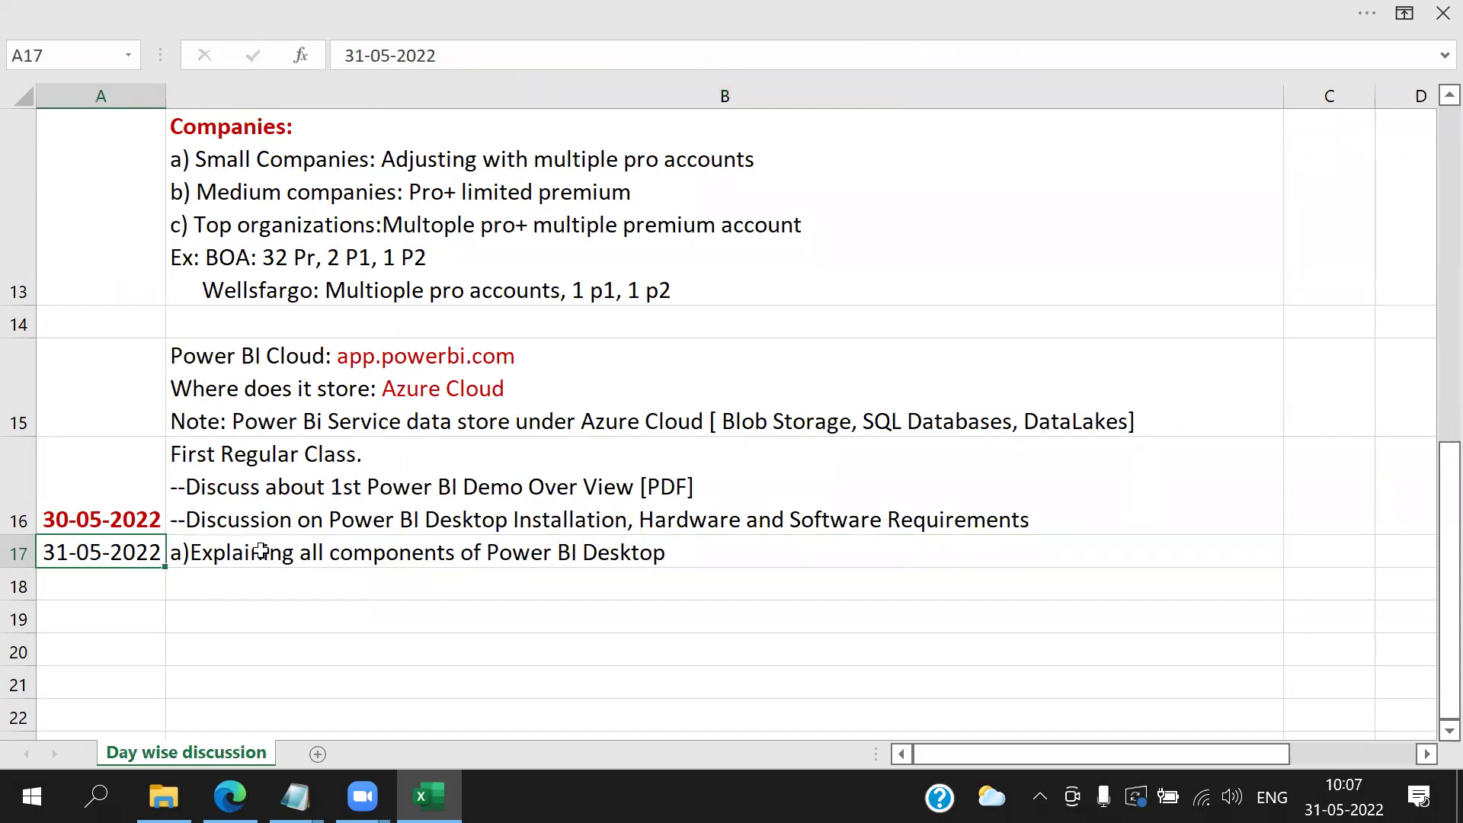
# - Insert "[major]" after the word "components" in cell B17
pyautogui.doubleClick(455, 553)
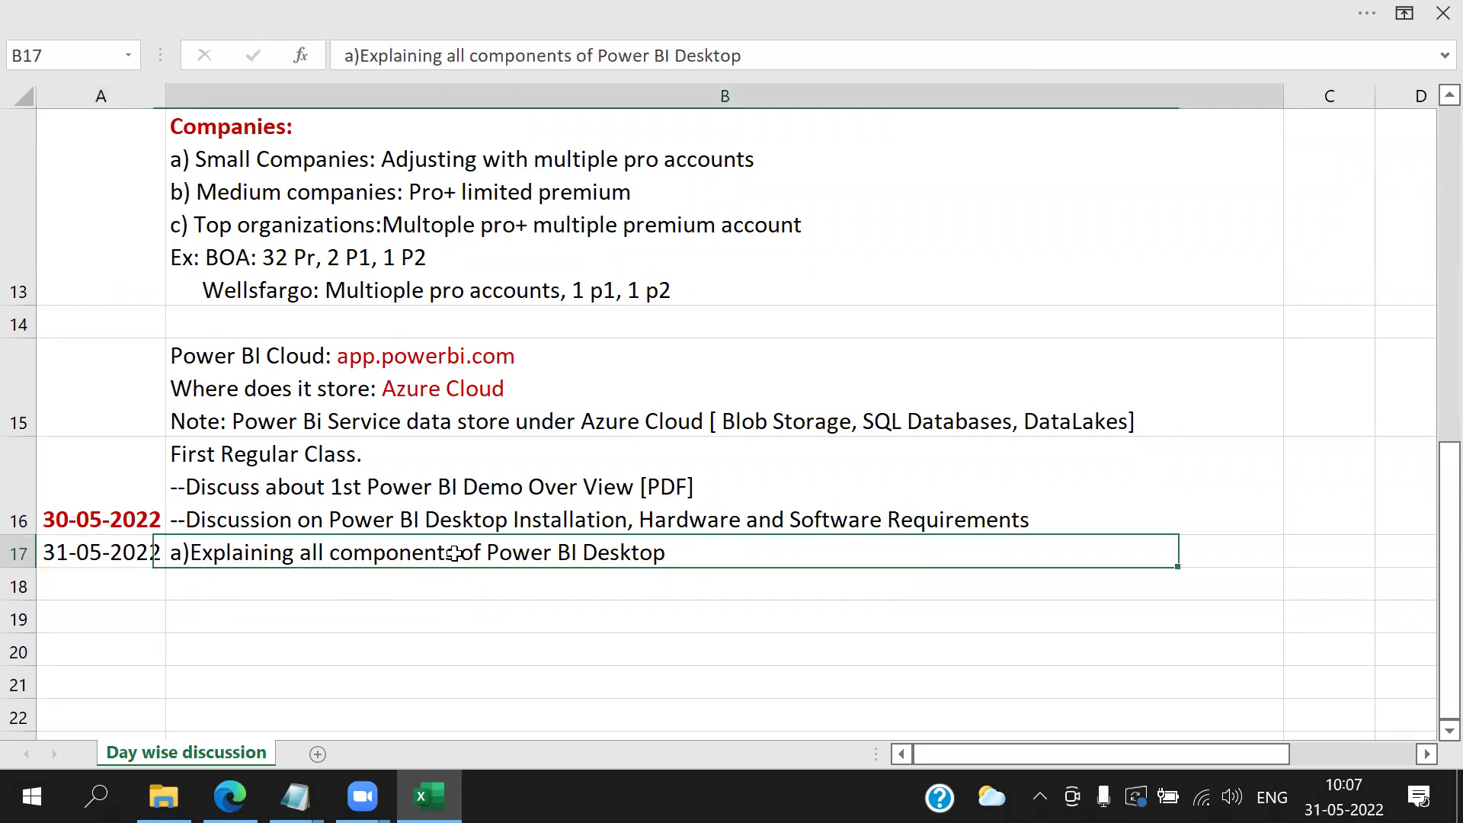
pyautogui.write('[ma ')
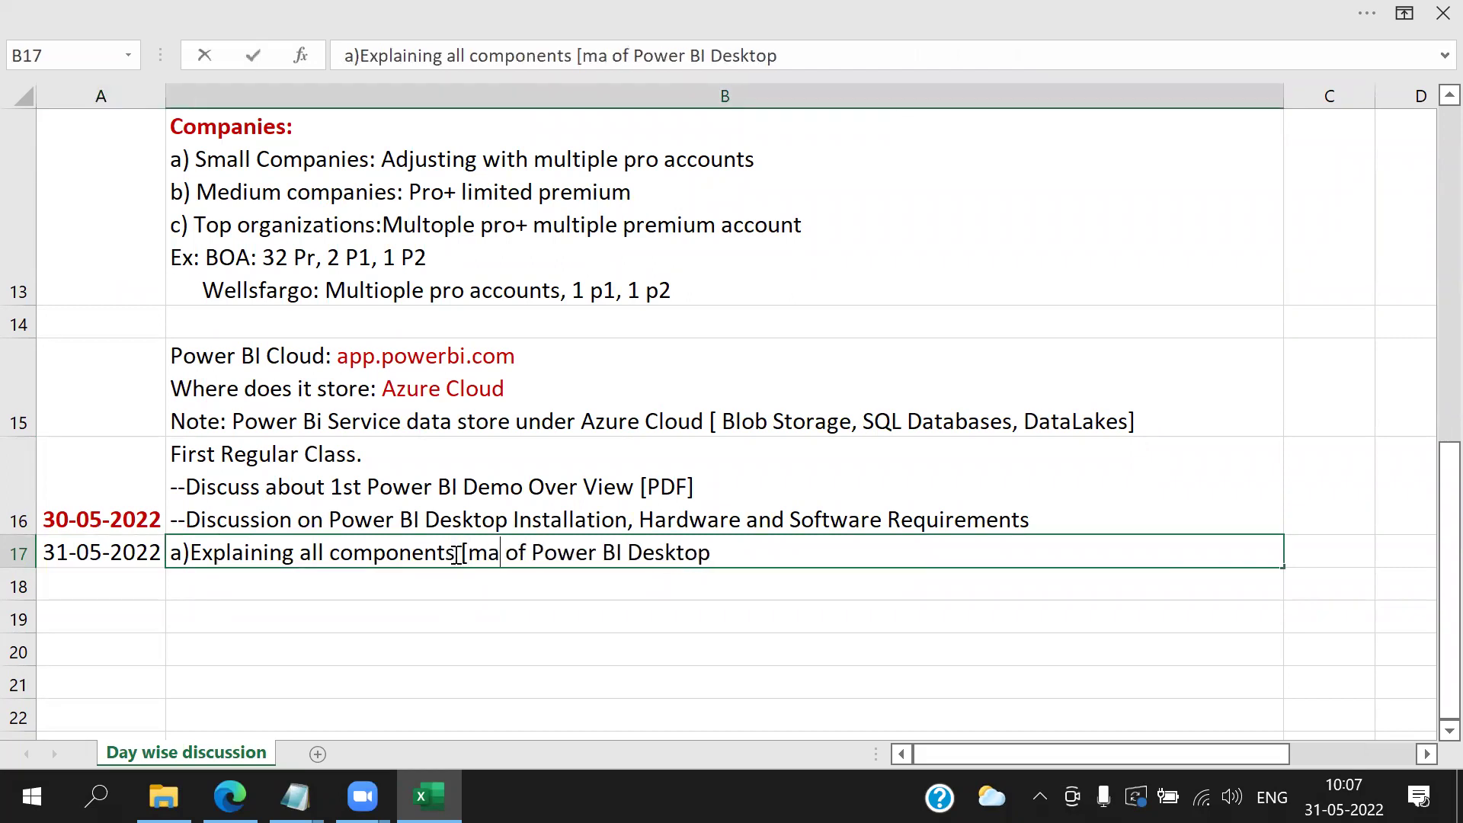
pyautogui.write('jor]')
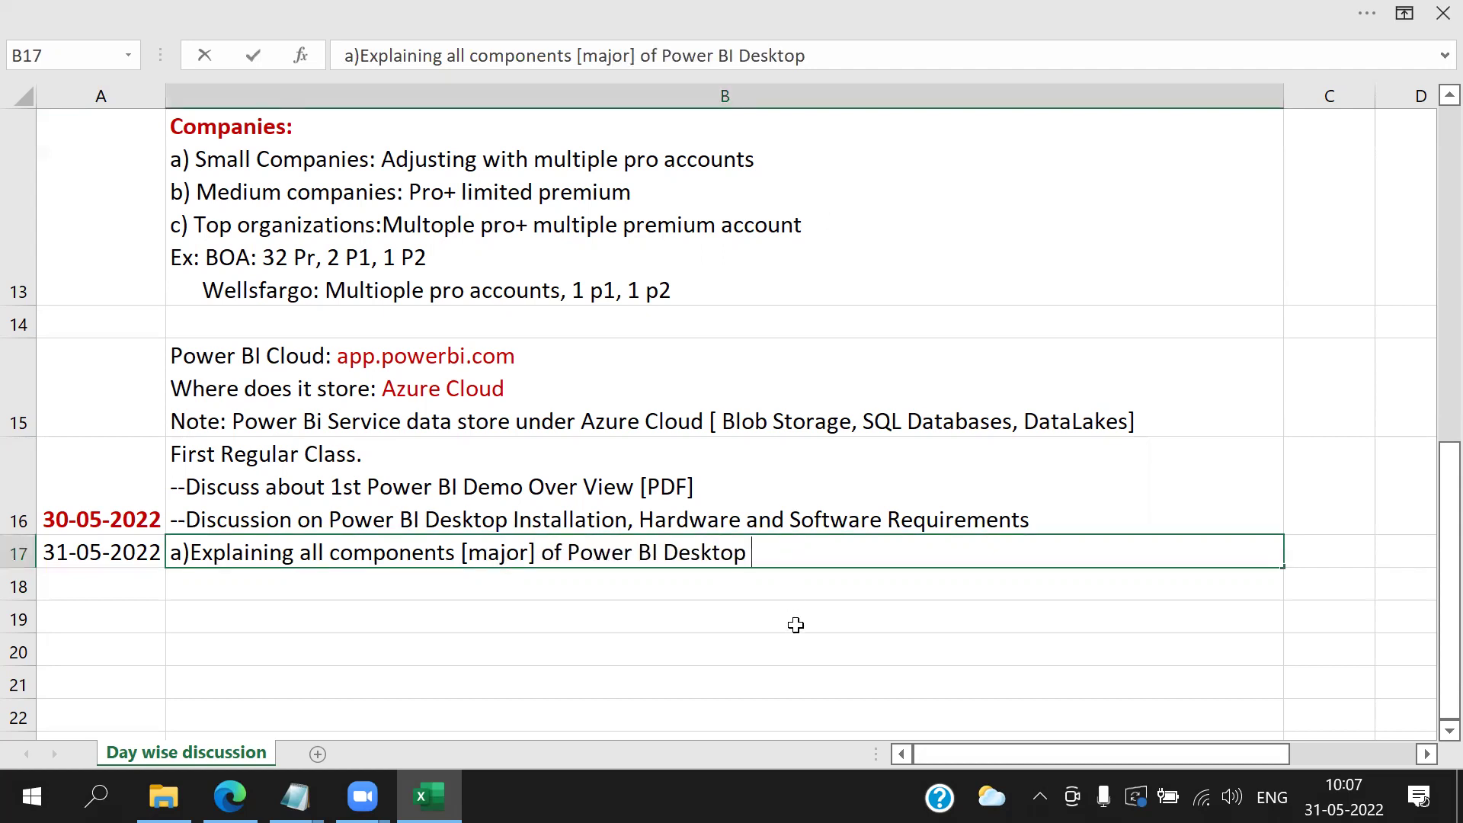
# - Start a second line in cell B17 reading "b) Start with first BI operation [Extracting Data"
pyautogui.hotkey('alt', 'Return')
pyautogui.write('b) ')
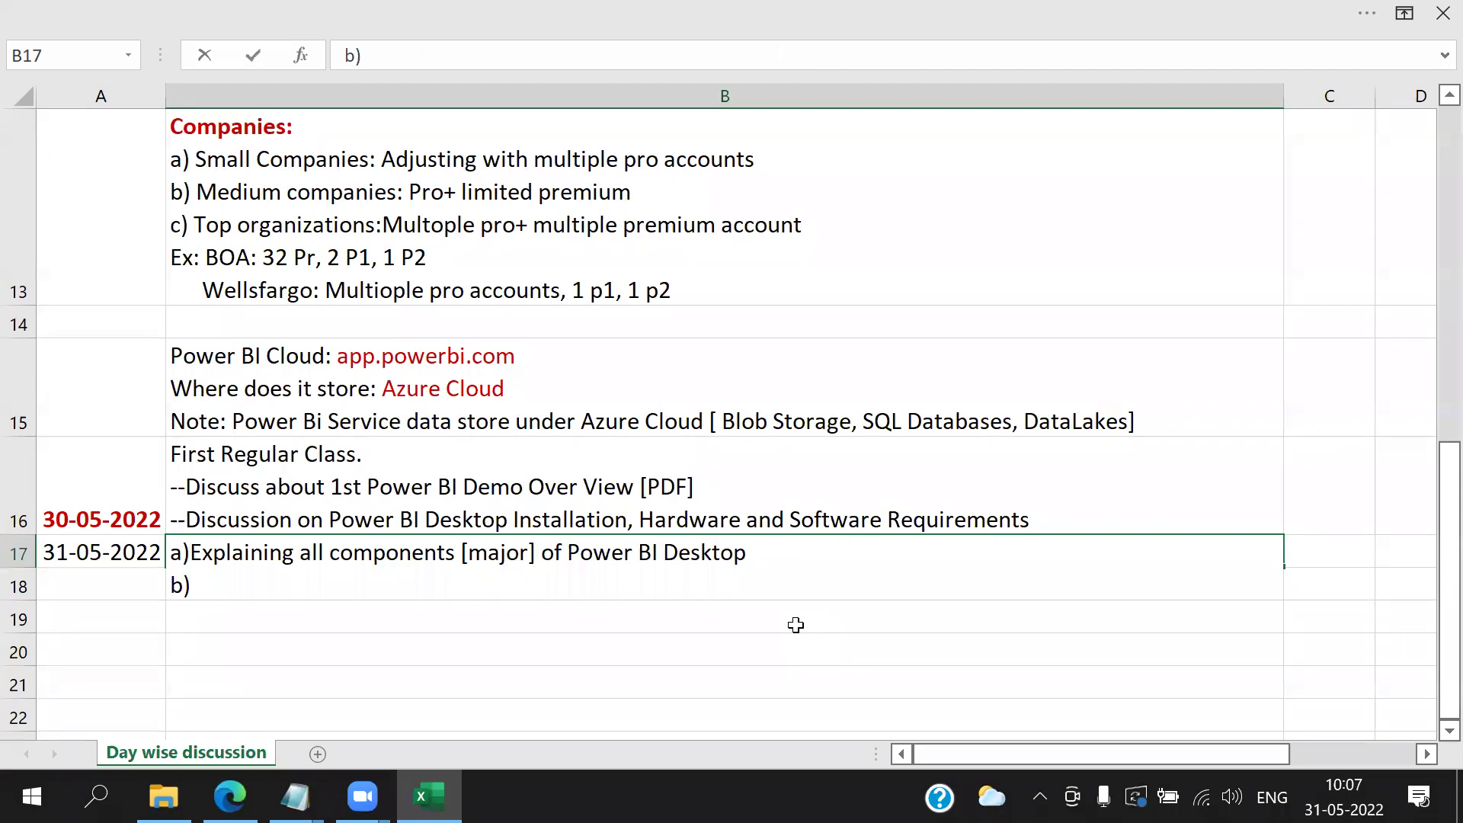
pyautogui.write('Start with firs')
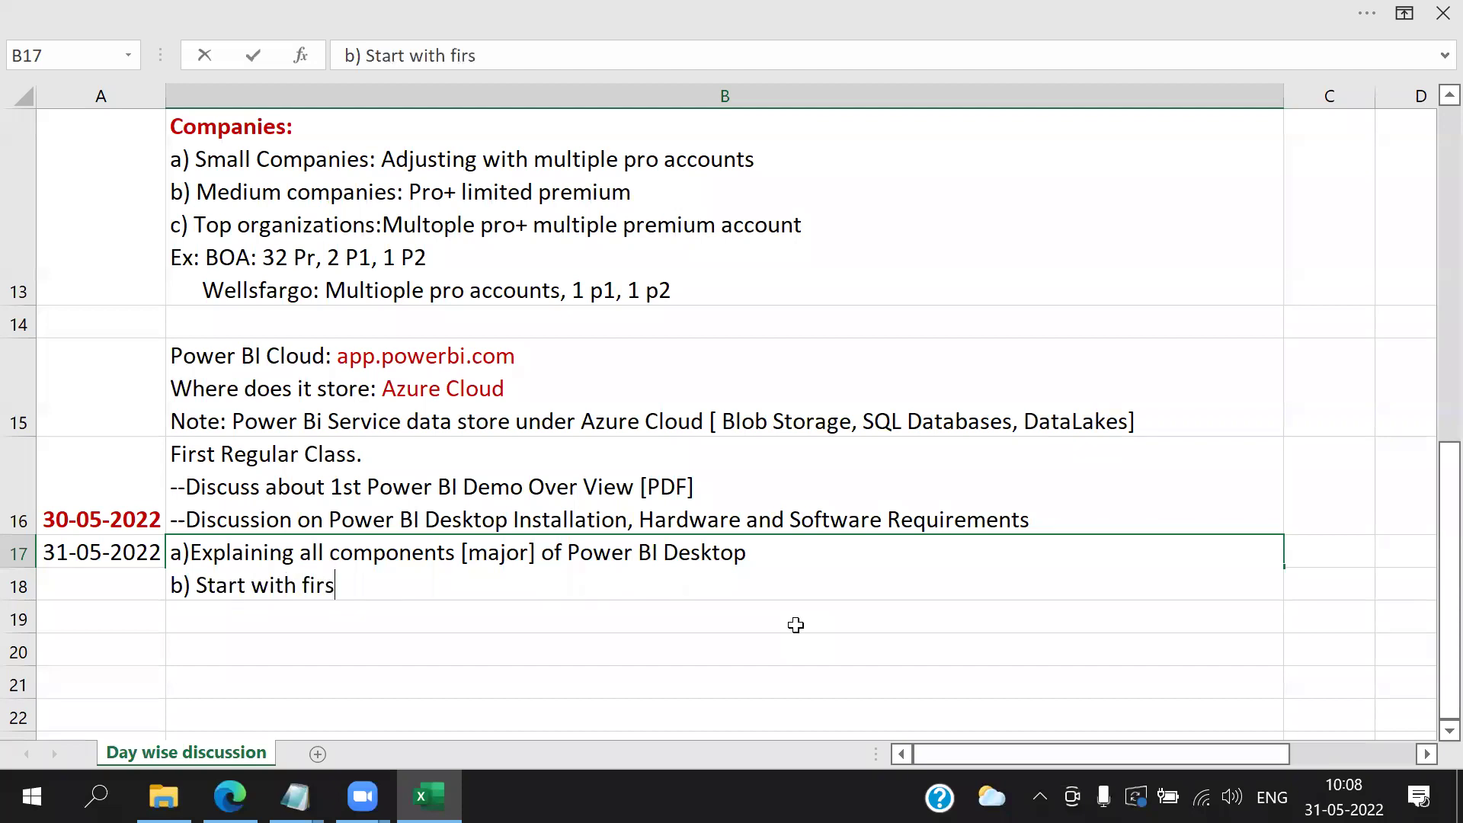
pyautogui.write('t BI opera')
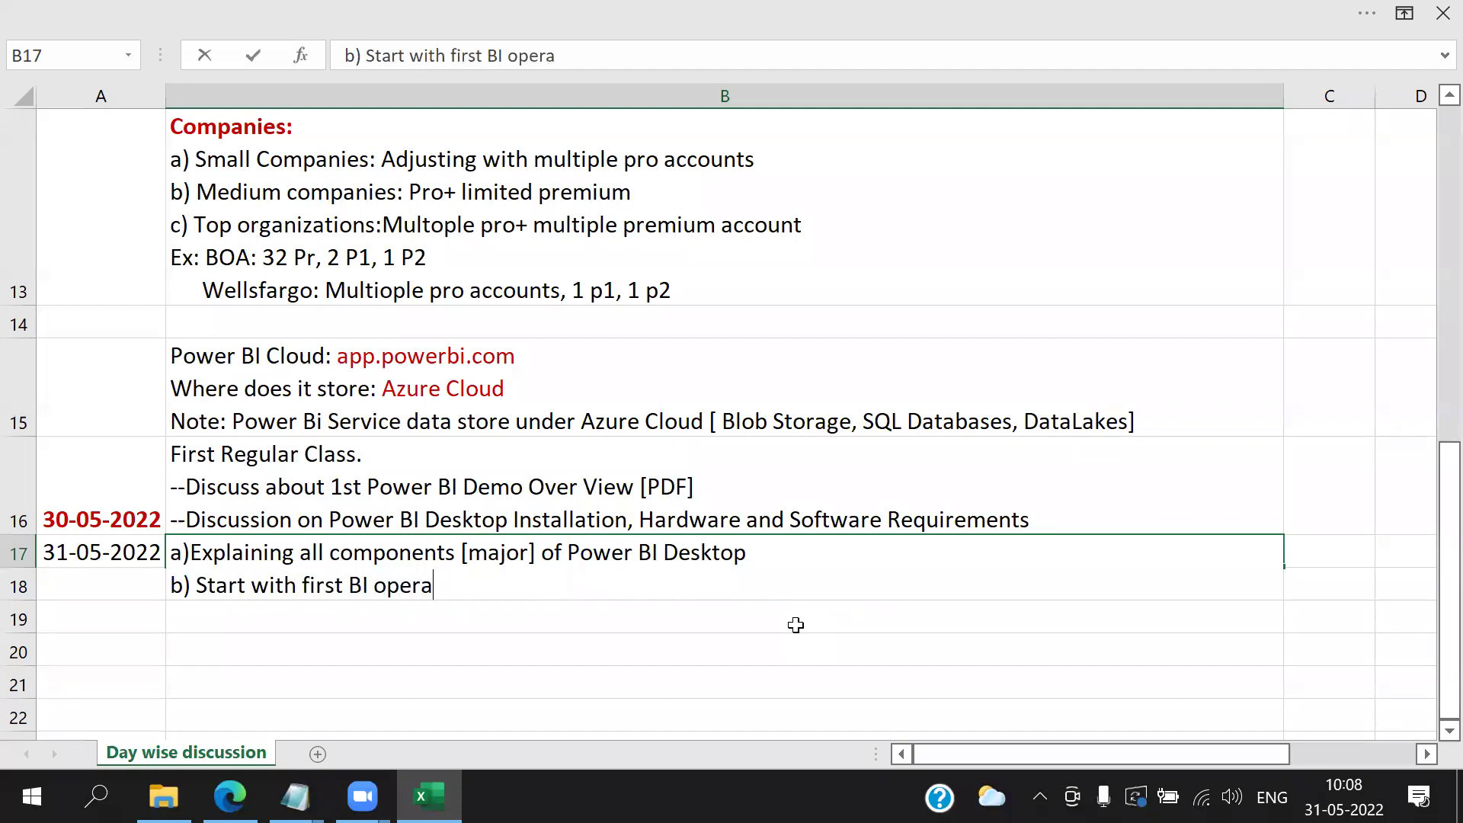
pyautogui.write('tion [Extra')
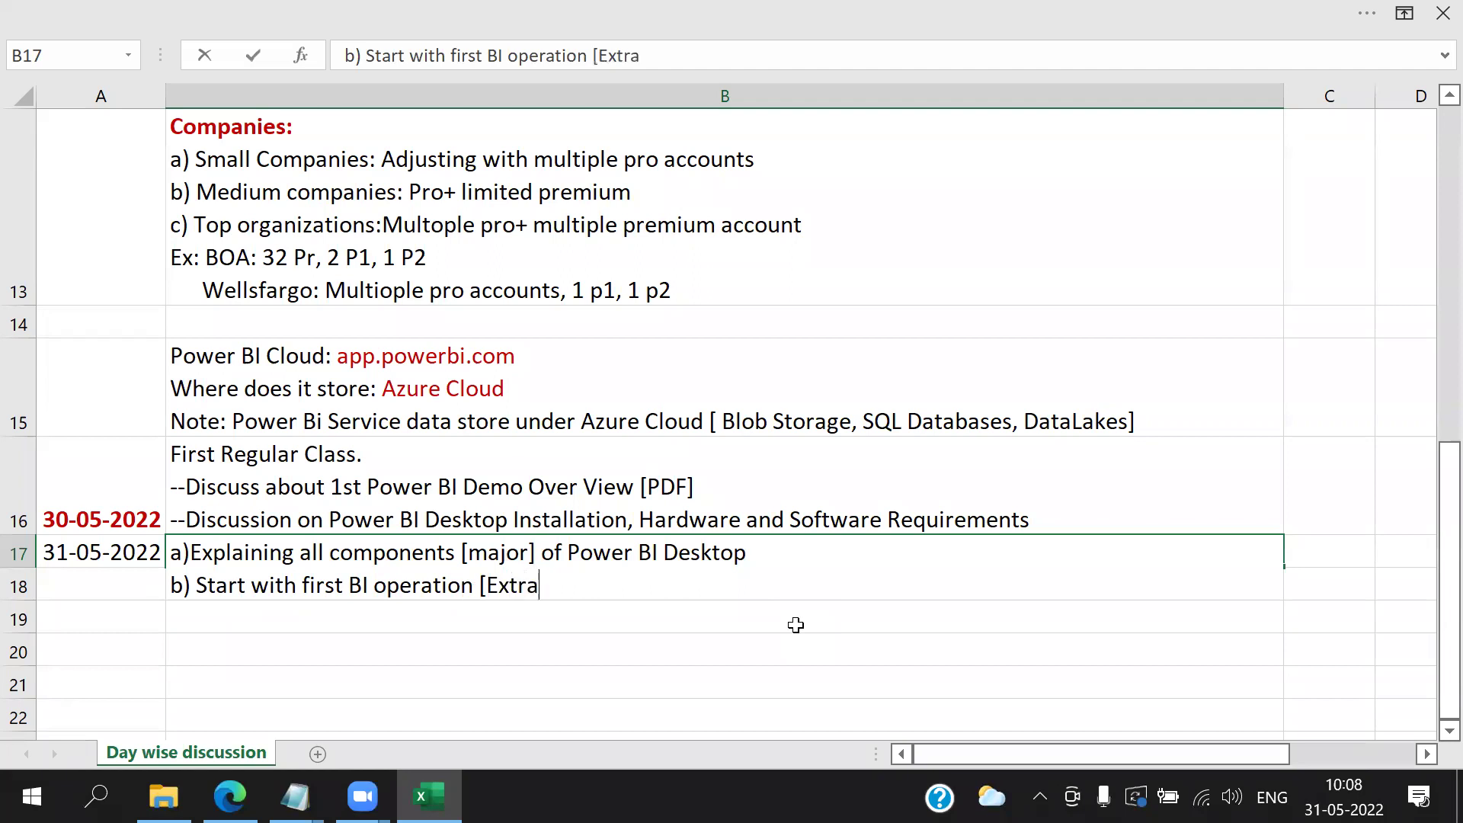
pyautogui.write('cting Data')
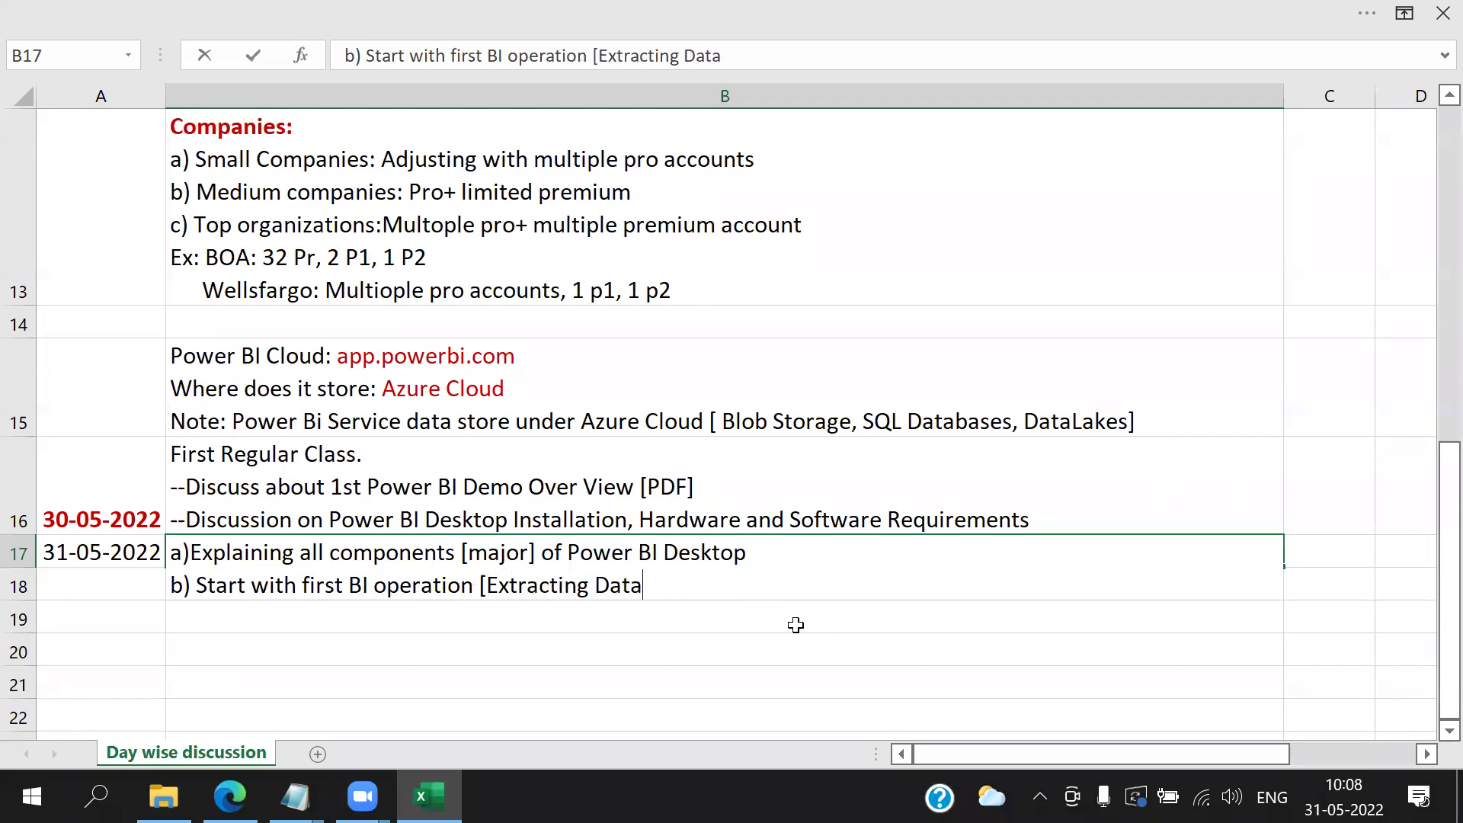
pyautogui.write(' from')
pyautogui.press('BackSpace')
pyautogui.press('BackSpace')
pyautogui.press('BackSpace')
pyautogui.press('BackSpace')
pyautogui.press('BackSpace')
pyautogui.press('BackSpace')
# - Complete line b) in cell B17 with "] and discuss about multiple sources retrieval" and commit the entry
pyautogui.write('] and sicuss')
pyautogui.press('BackSpace')
pyautogui.press('BackSpace')
pyautogui.press('BackSpace')
pyautogui.press('BackSpace')
pyautogui.press('BackSpace')
pyautogui.press('BackSpace')
pyautogui.write('discuss ')
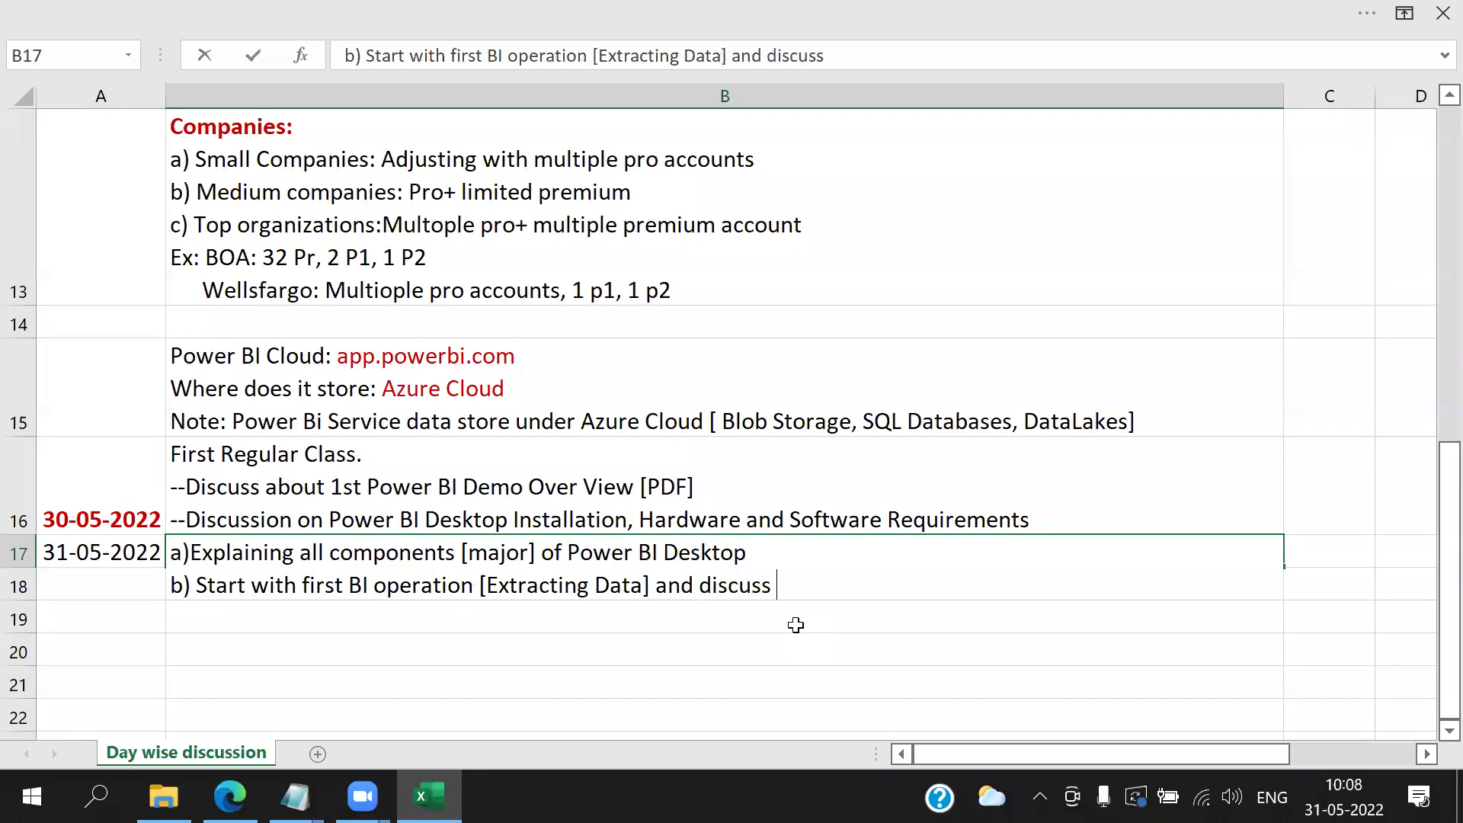
pyautogui.write('about multiple sour')
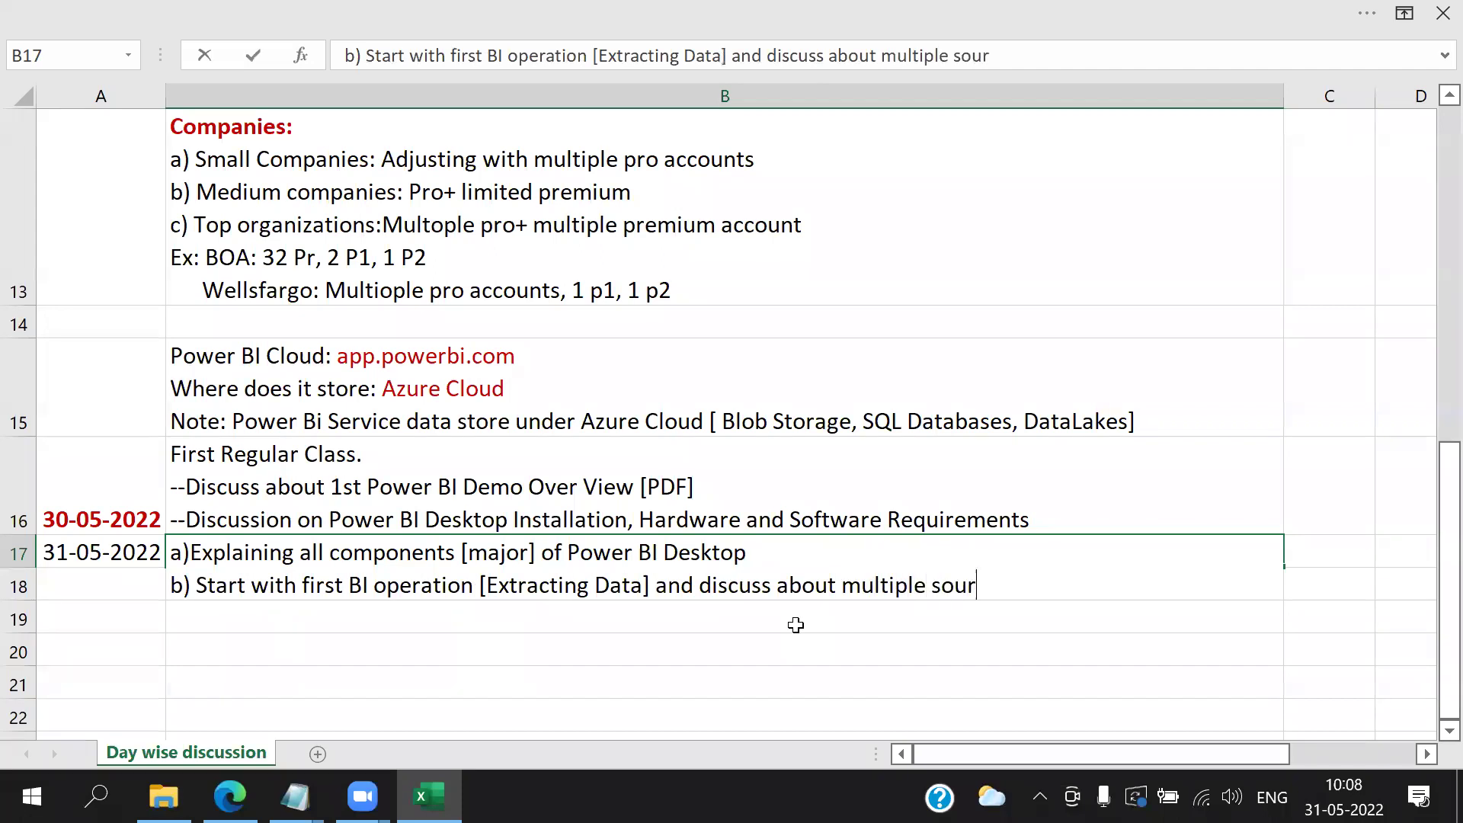
pyautogui.write('ces retrieval')
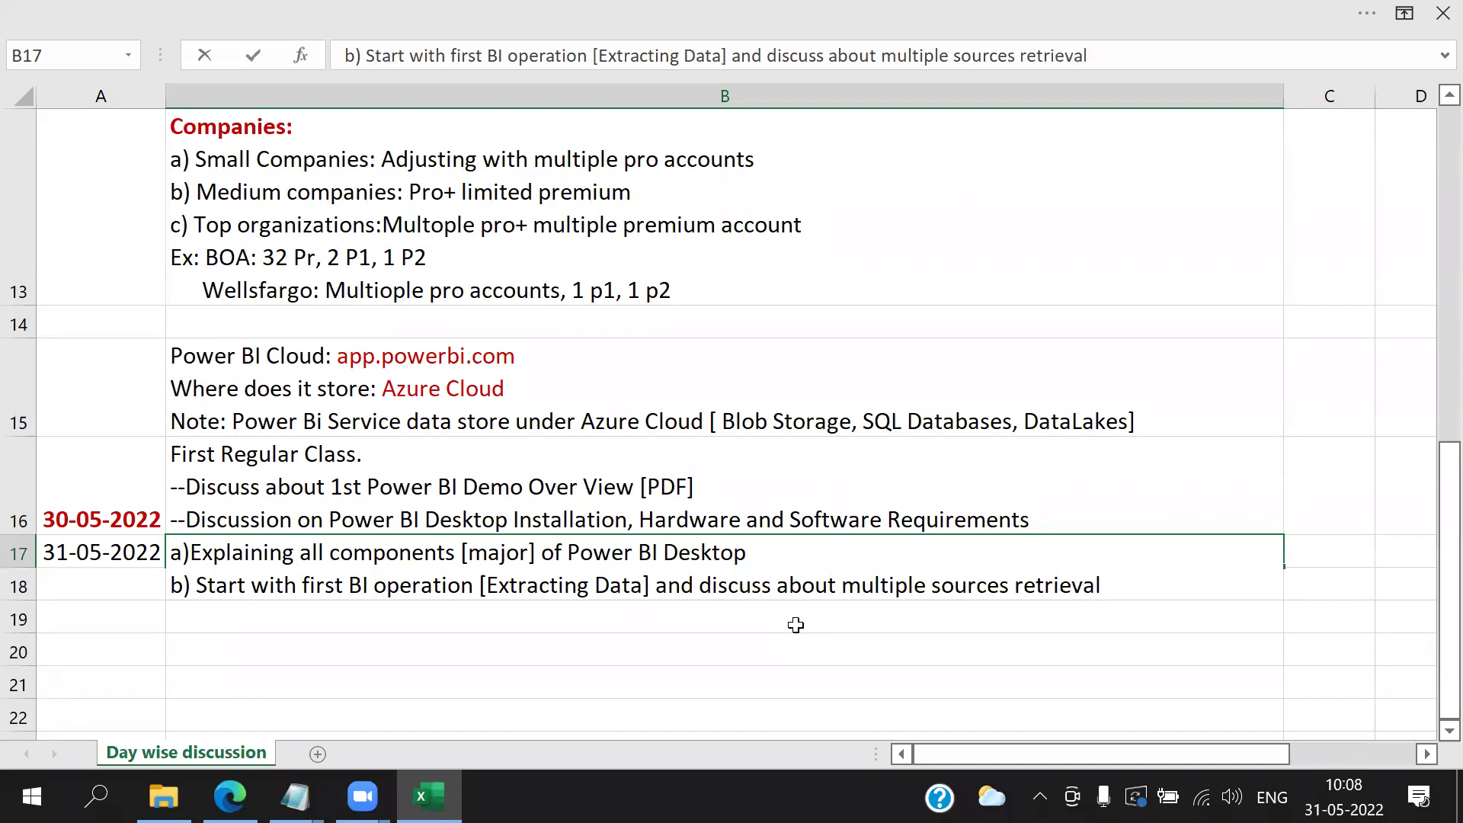
pyautogui.click(1031, 669)
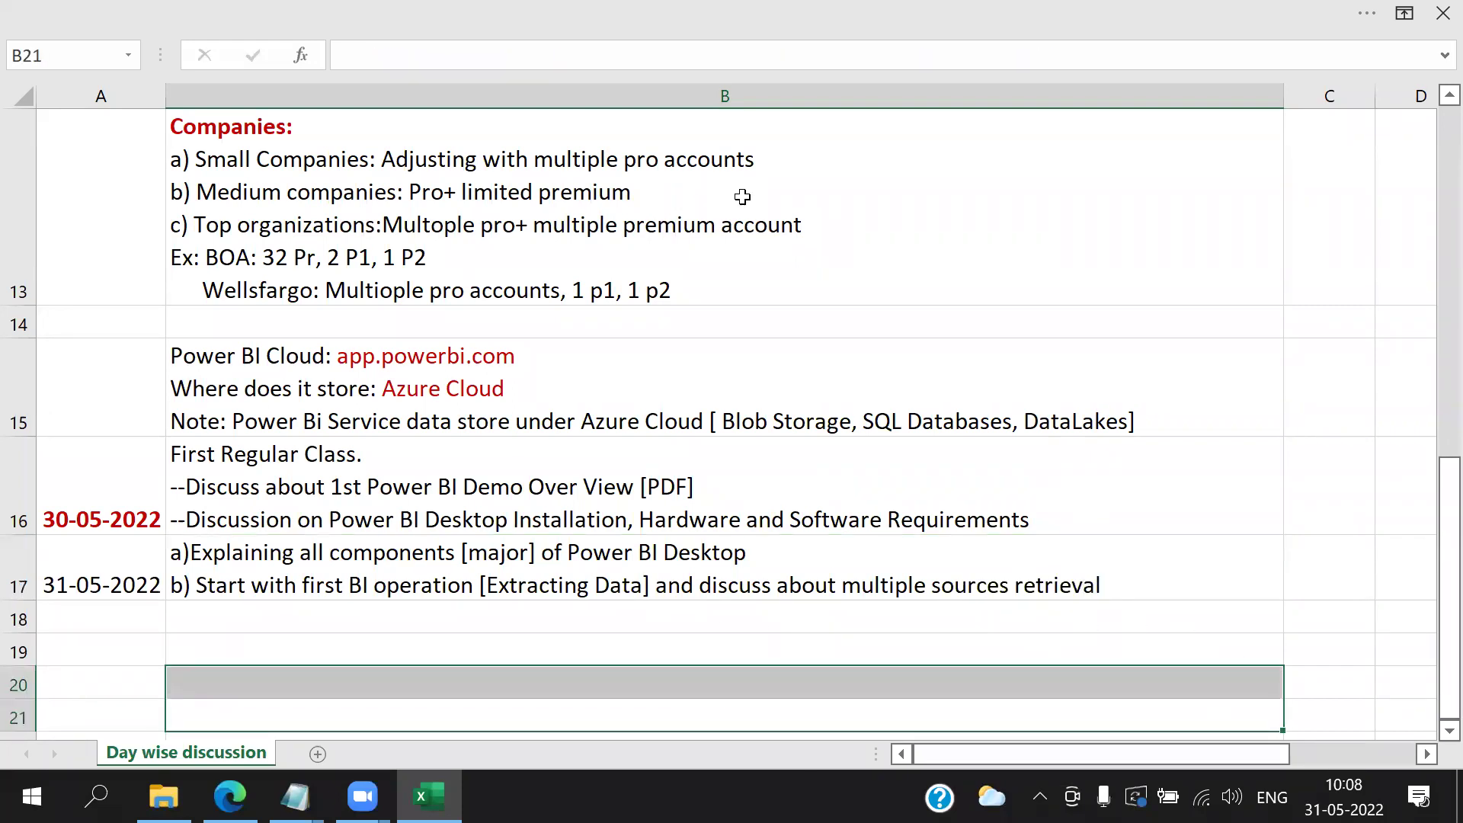
# - Format the date in cell A17 as bold with a dark red font color
pyautogui.hotkey('alt', 'Tab')
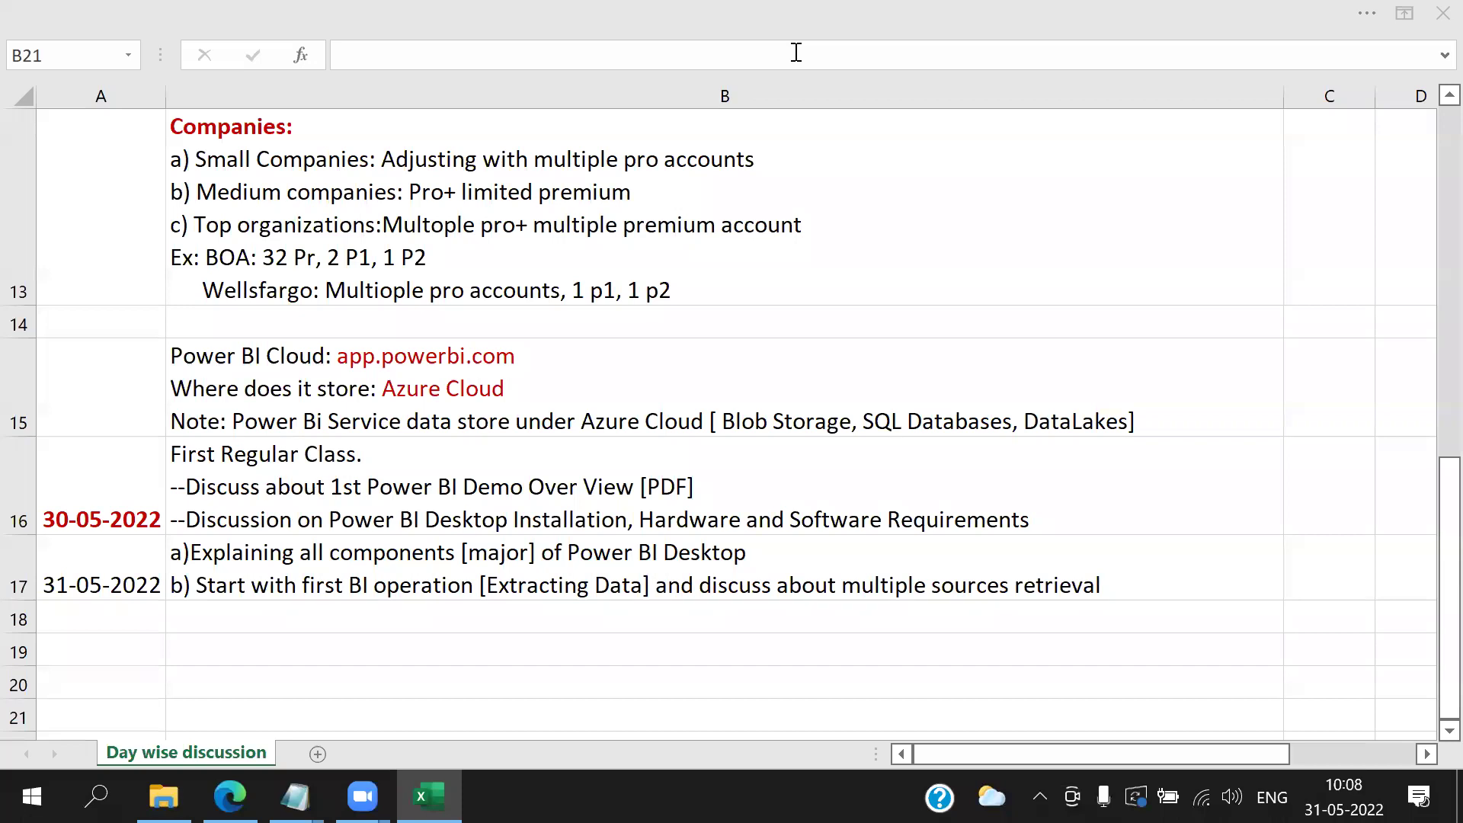
pyautogui.scroll(-2, 797, 460)
pyautogui.scroll(1, 479, 349)
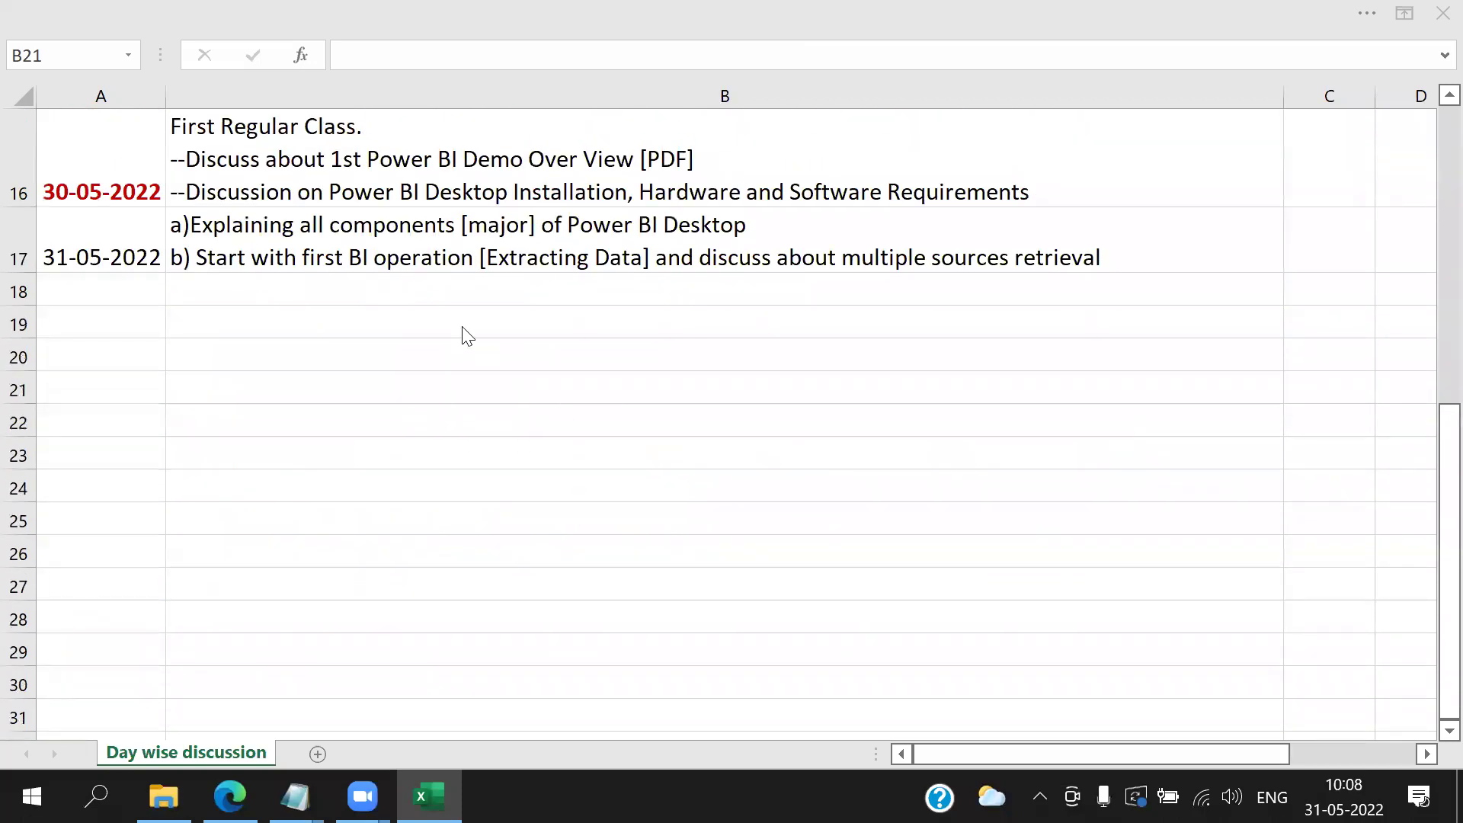
pyautogui.rightClick(134, 258)
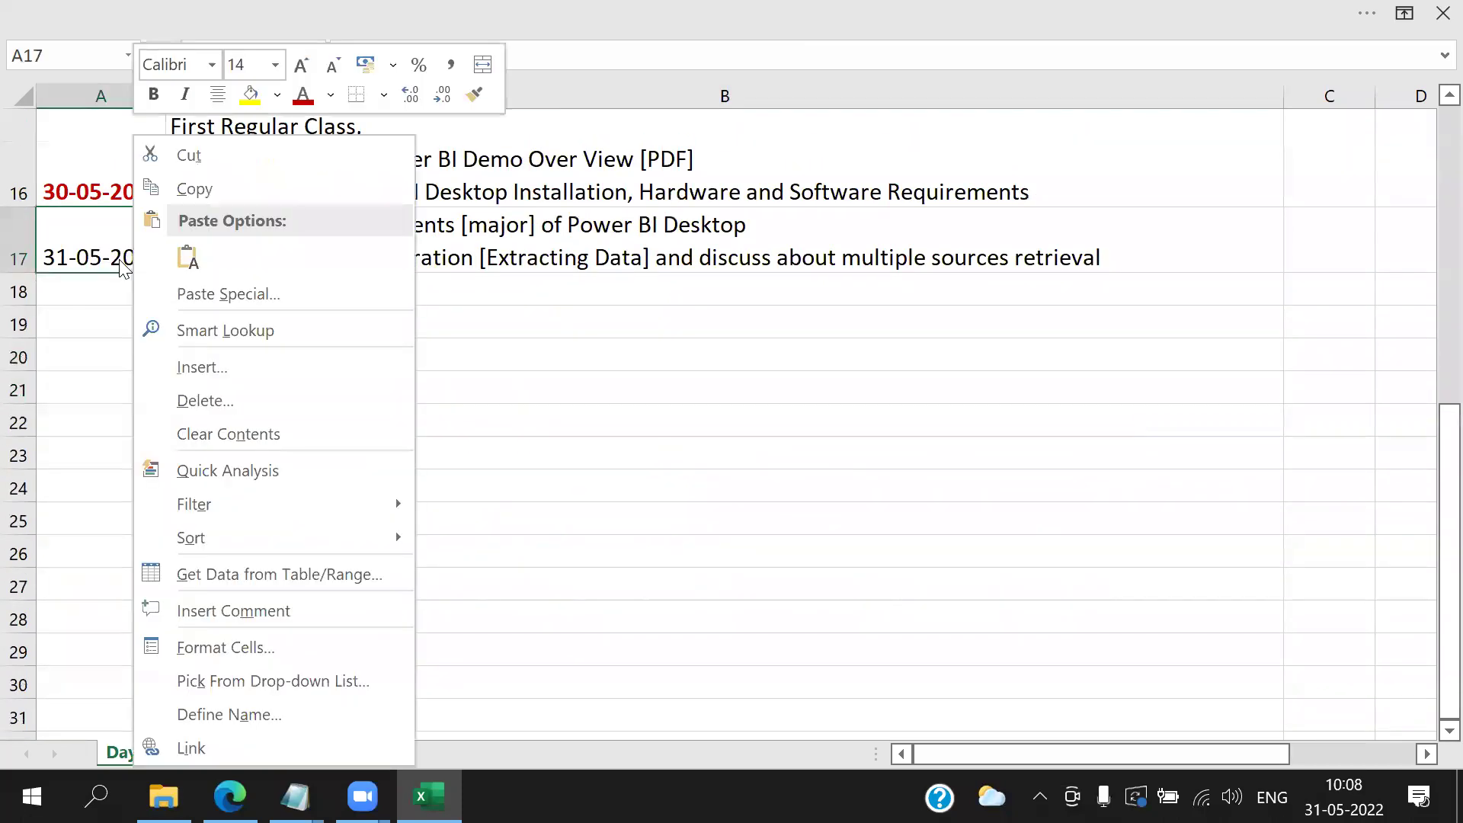
pyautogui.click(305, 97)
pyautogui.click(156, 100)
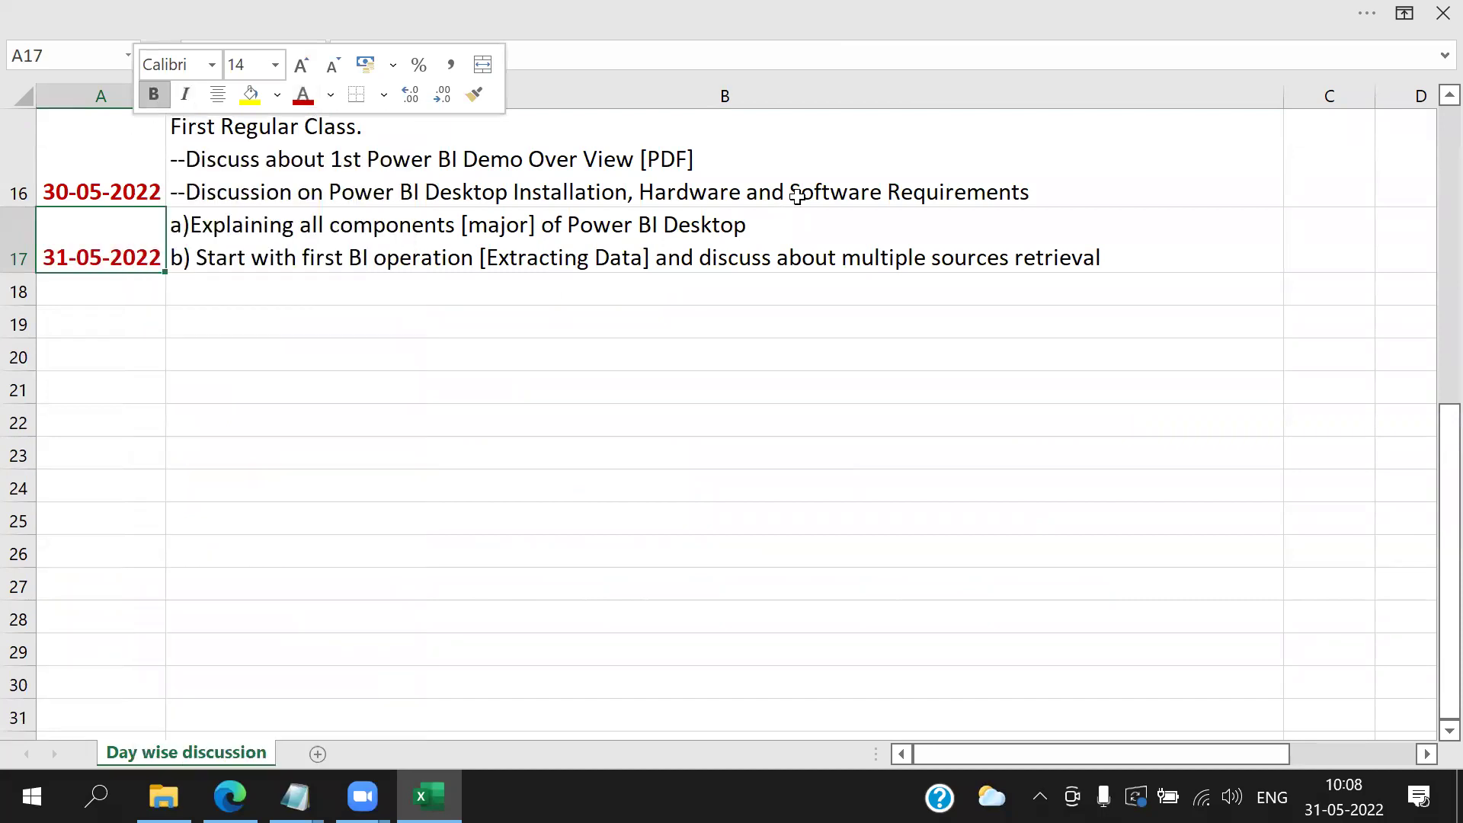
pyautogui.click(434, 289)
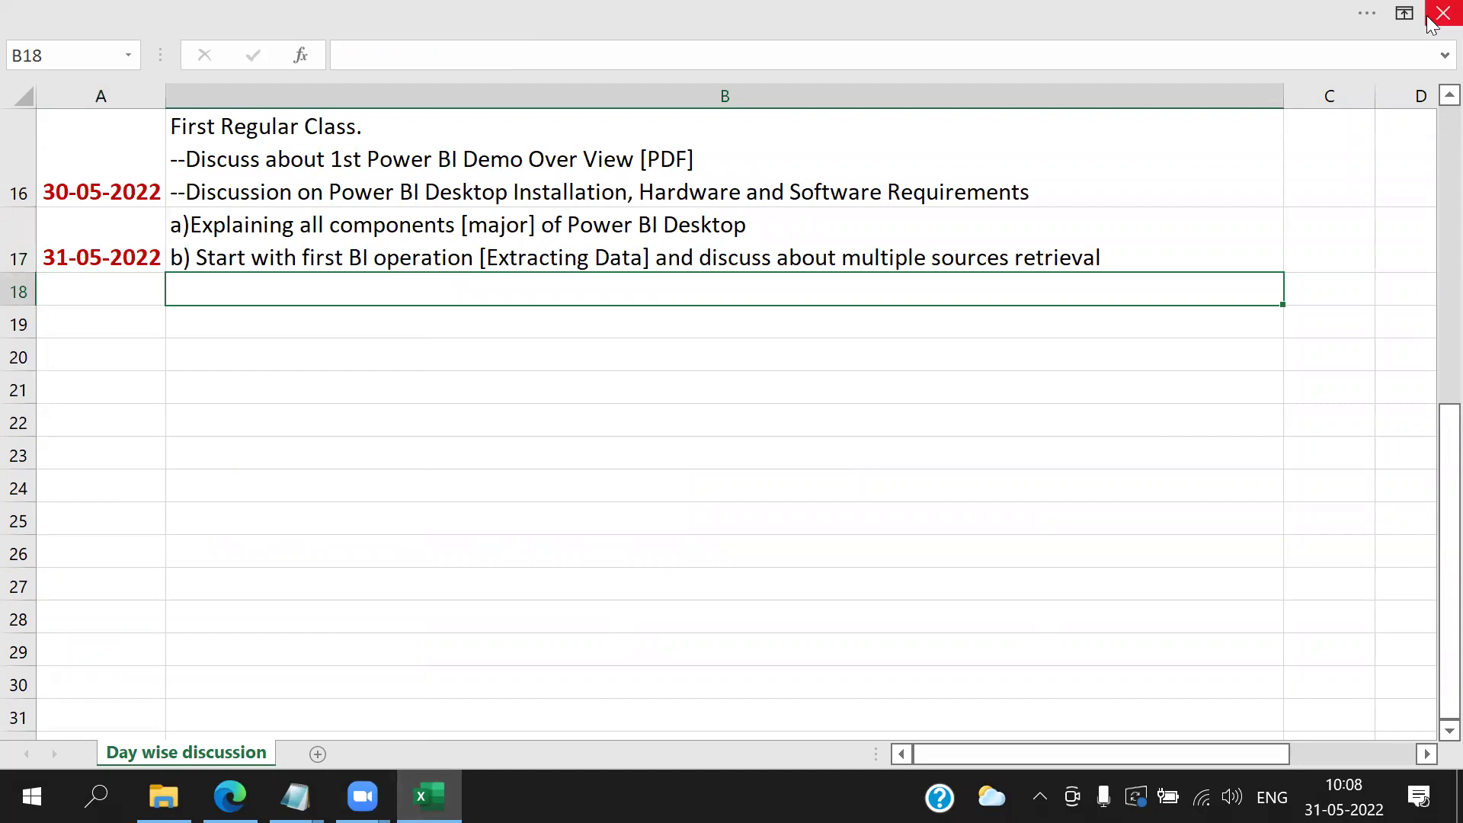
# - Go to the Windows desktop and launch Power BI Desktop
pyautogui.hotkey('alt', 'Tab')
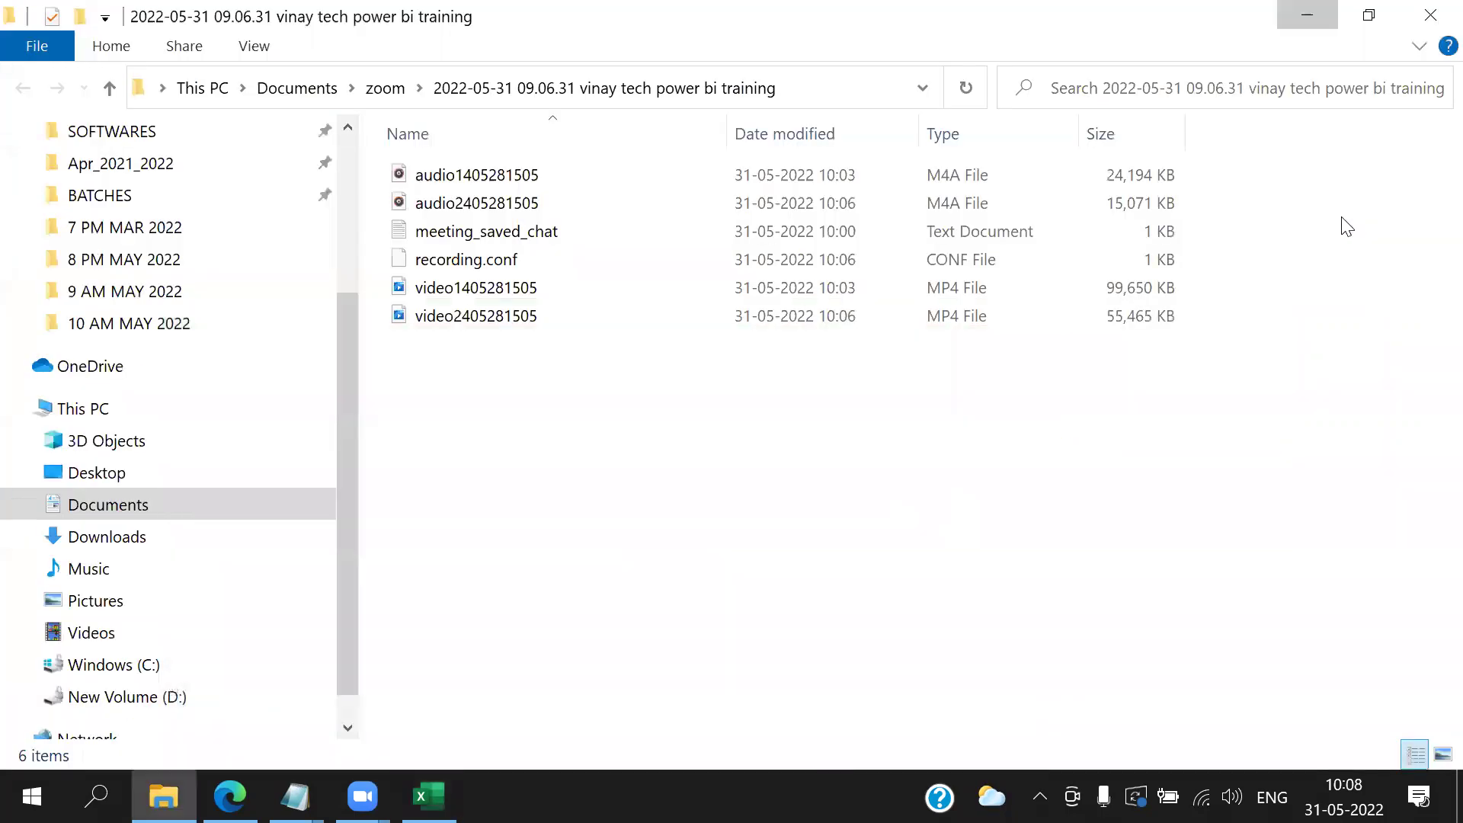
pyautogui.press('super+d')
pyautogui.click(66, 369)
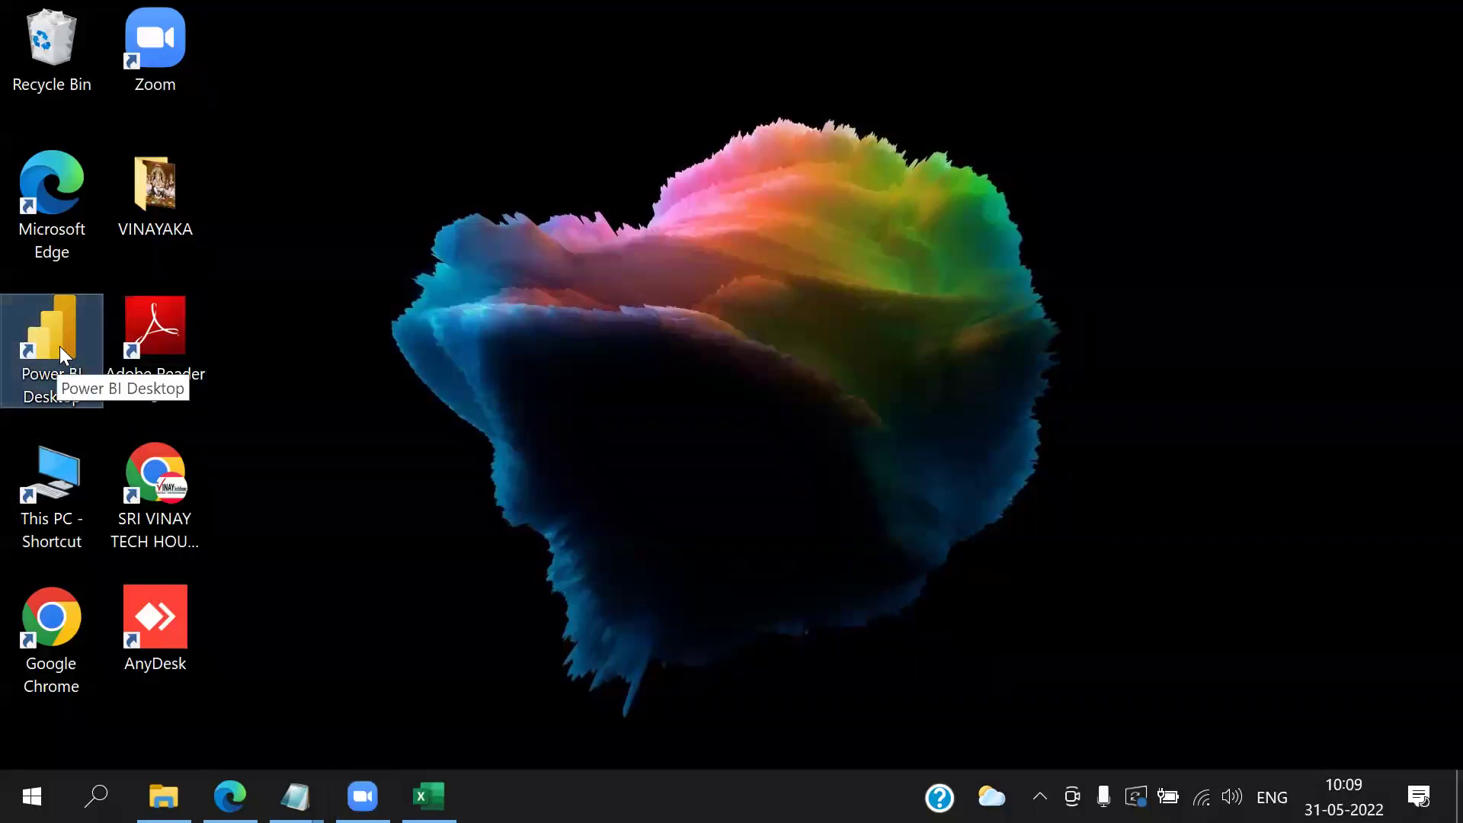
pyautogui.doubleClick(60, 346)
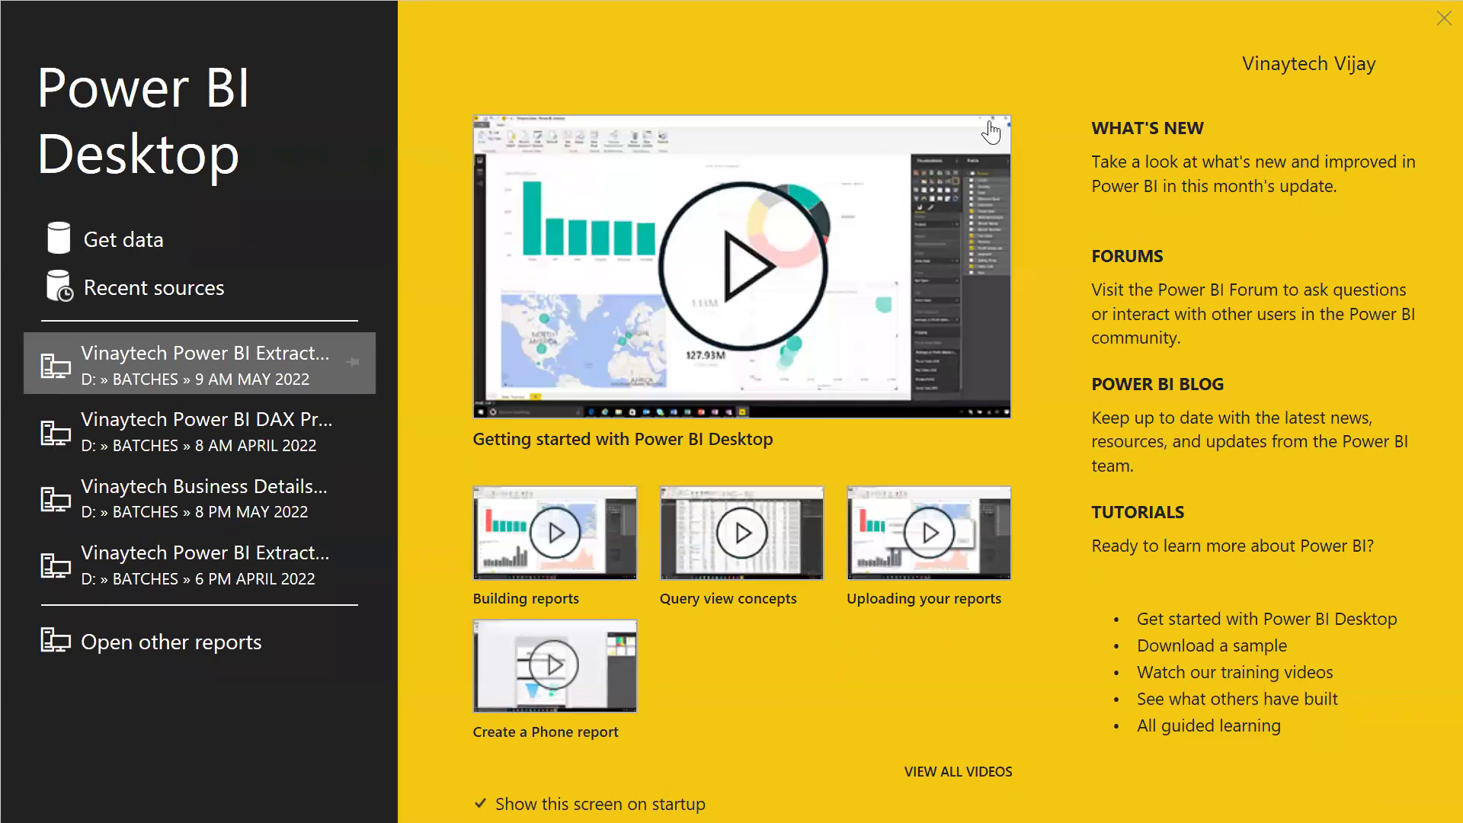
# - Close Power BI Desktop and launch it again from the desktop
pyautogui.click(1444, 19)
pyautogui.click(1443, 18)
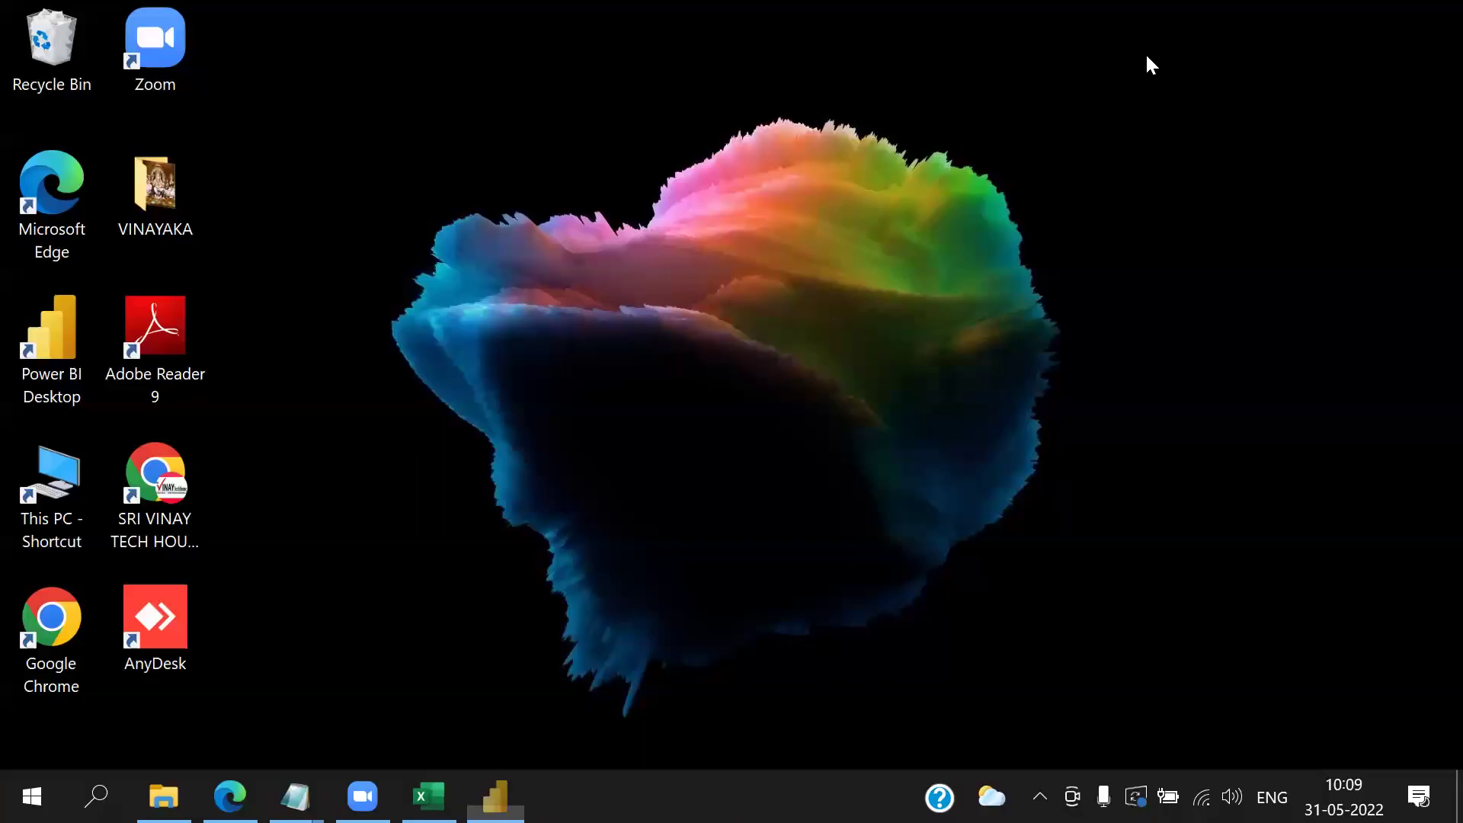
pyautogui.click(64, 340)
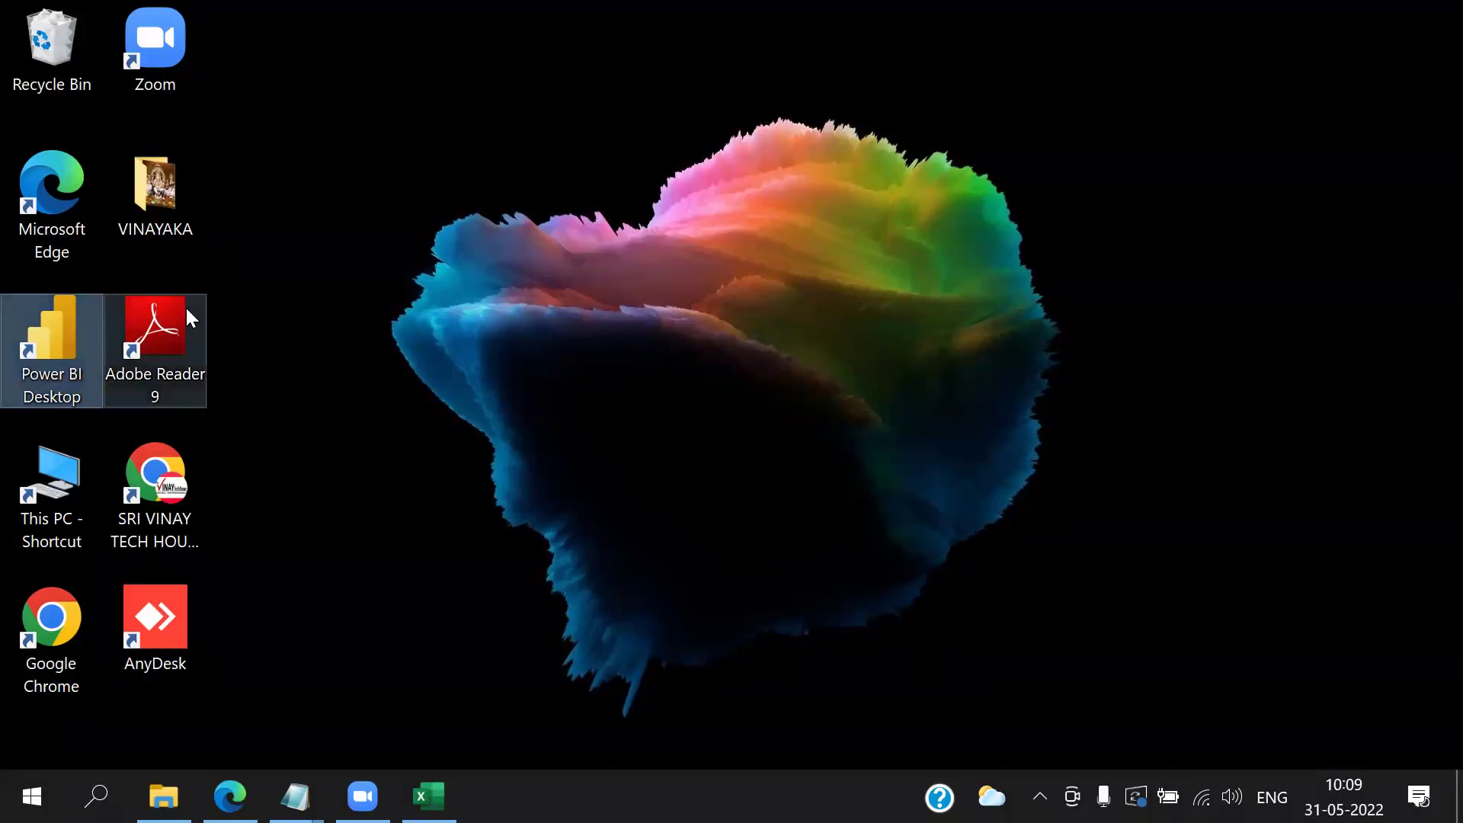
pyautogui.doubleClick(67, 343)
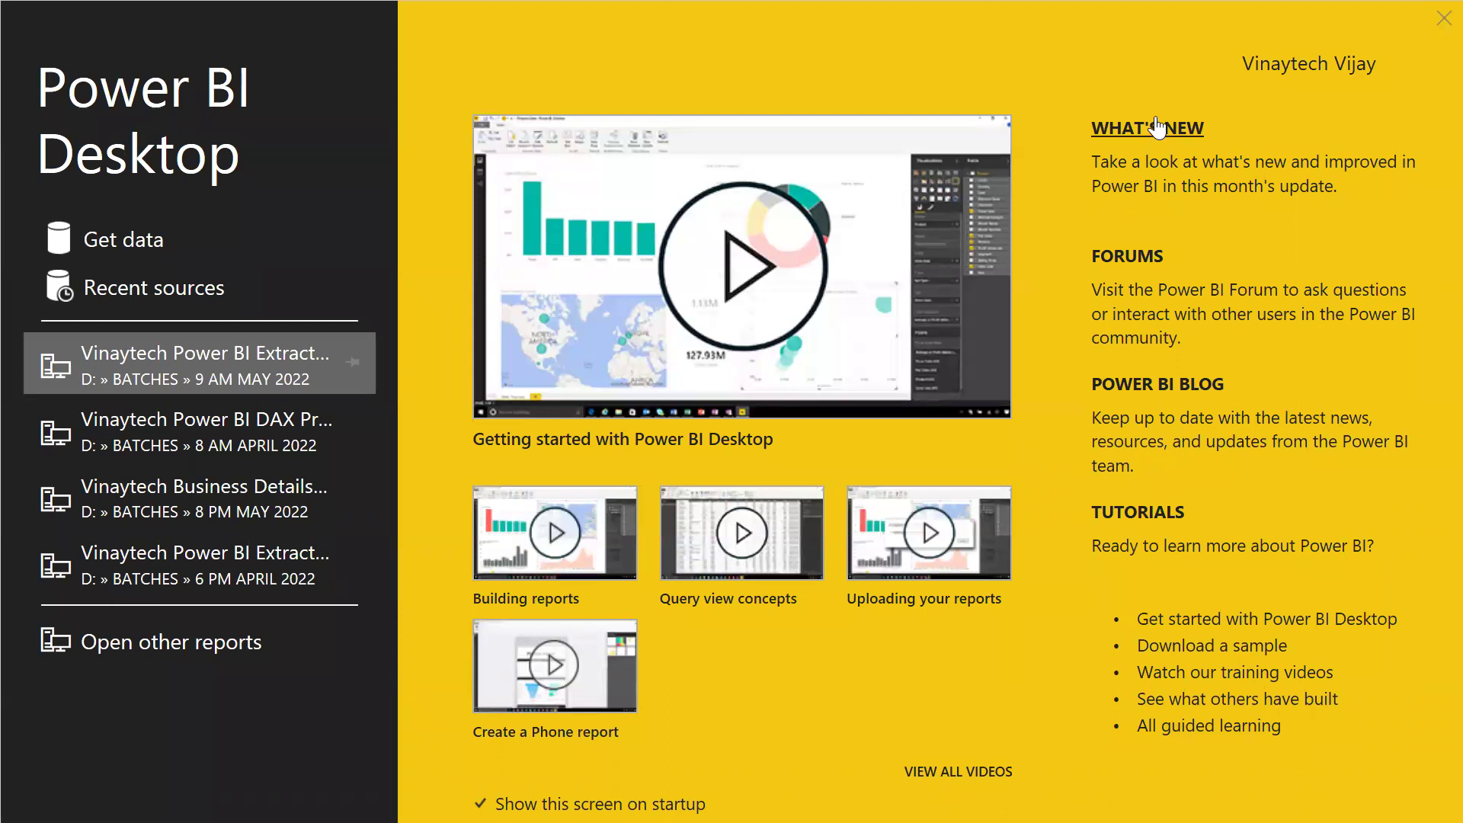
# - Open the Power BI Blog from the start screen and review the May 2022 Feature Summary in the browser
pyautogui.click(1138, 383)
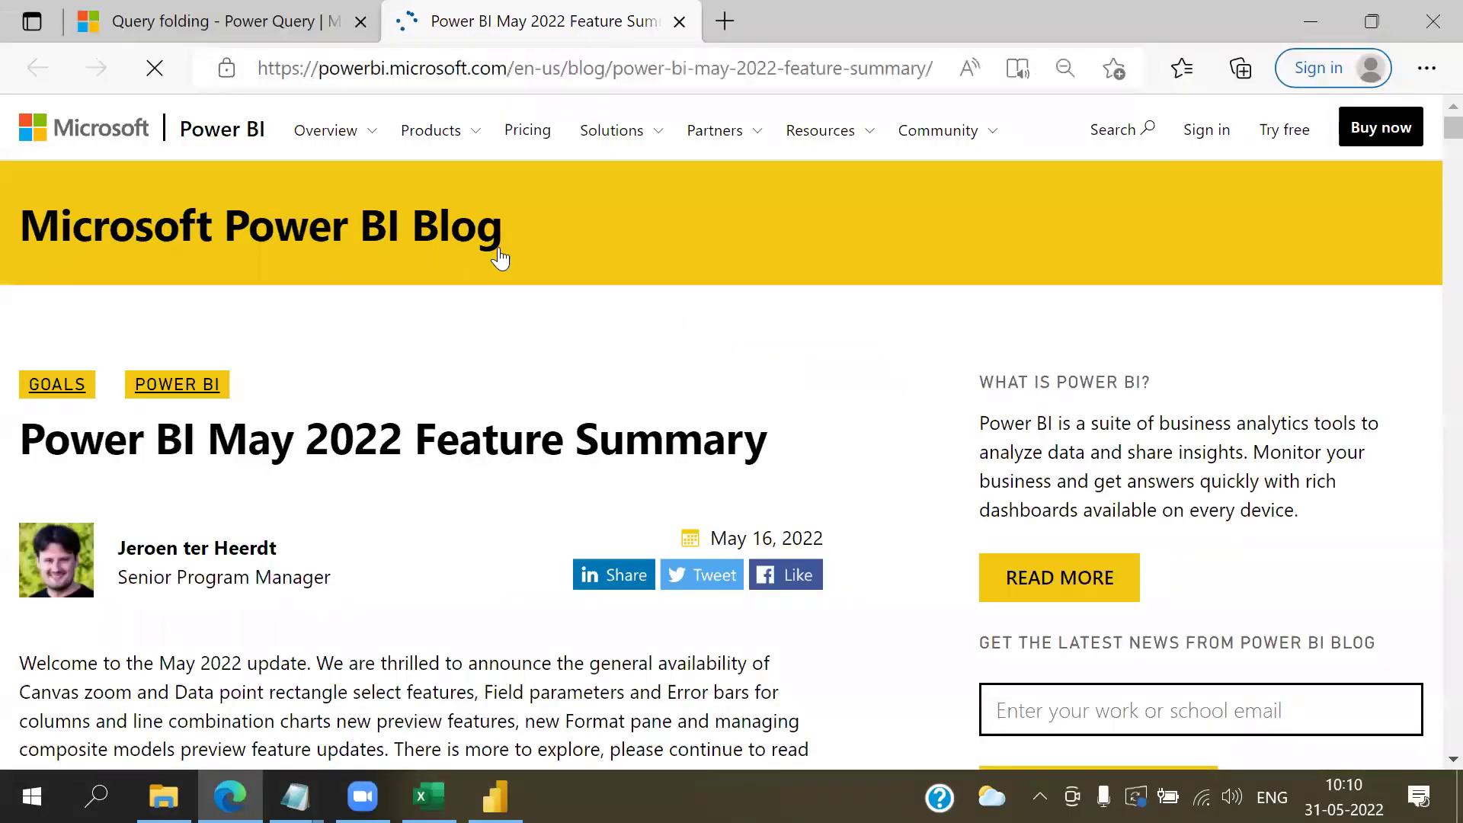
pyautogui.scroll(-1, 620, 300)
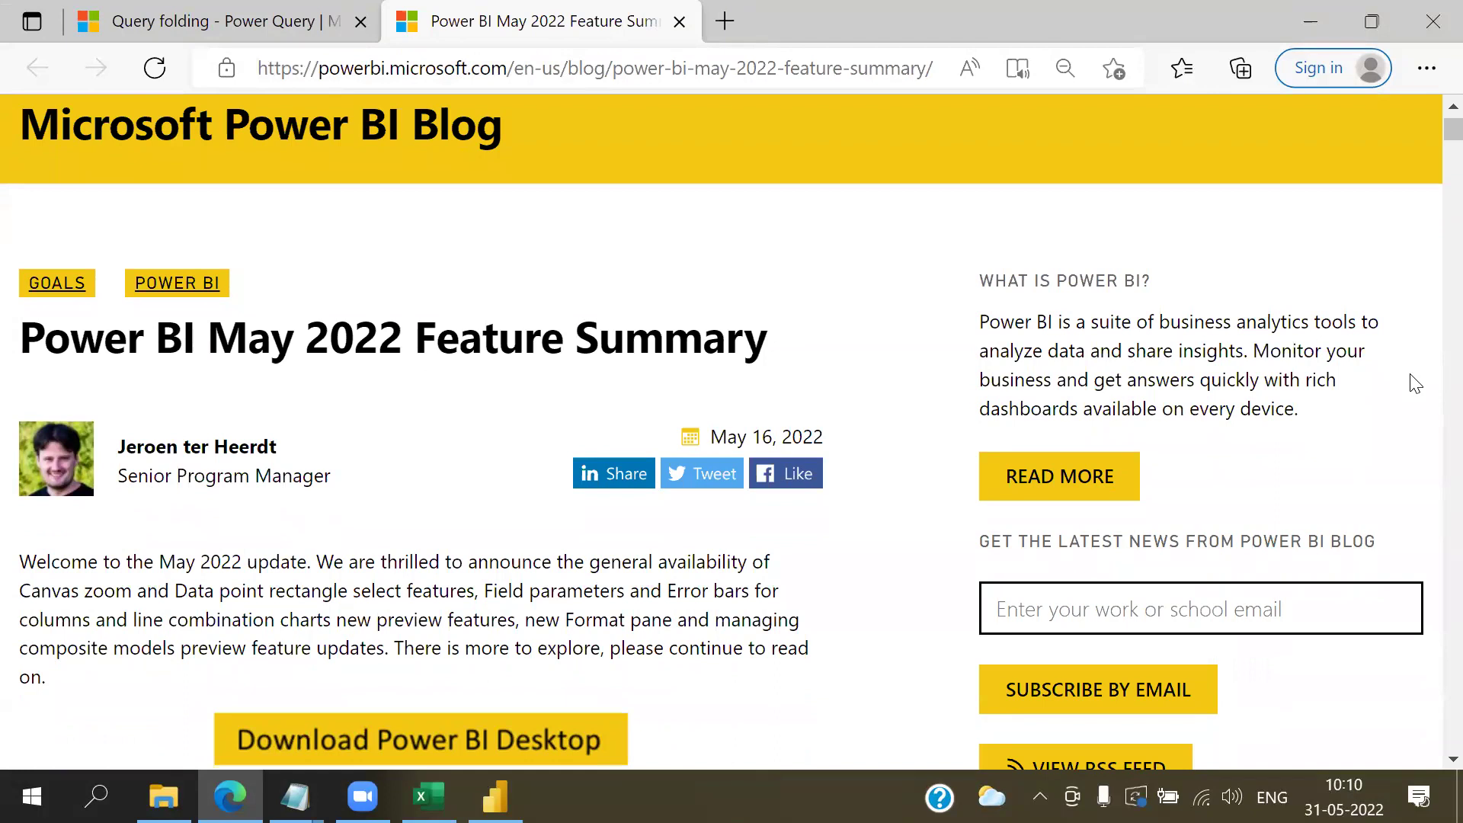
pyautogui.scroll(-10, 990, 221)
pyautogui.scroll(3, 1150, 239)
pyautogui.scroll(-1, 1135, 359)
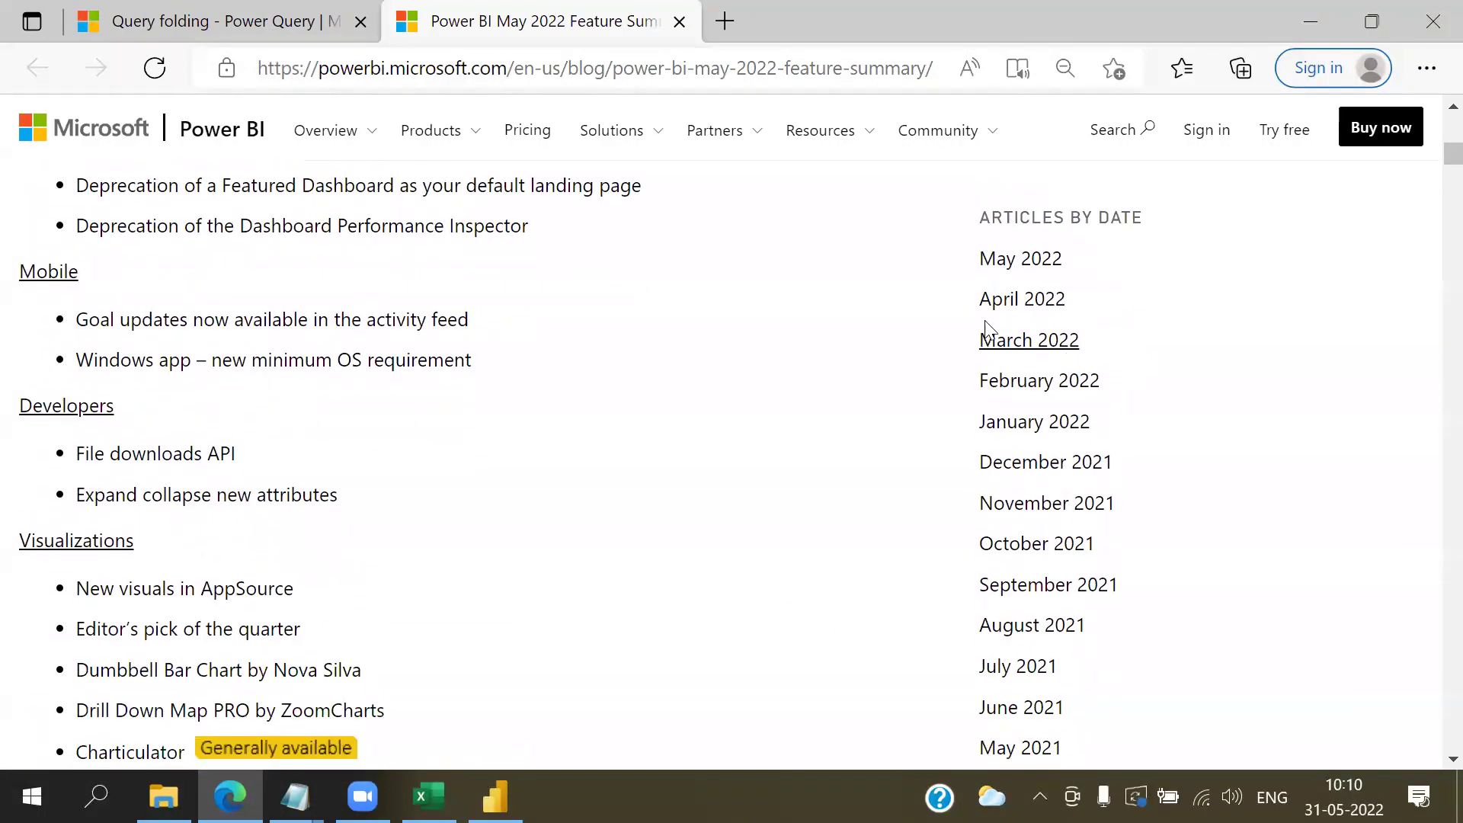
# - Examine the blog's Articles by Date list down to its oldest month and return to the recent entries
pyautogui.scroll(-4, 1050, 354)
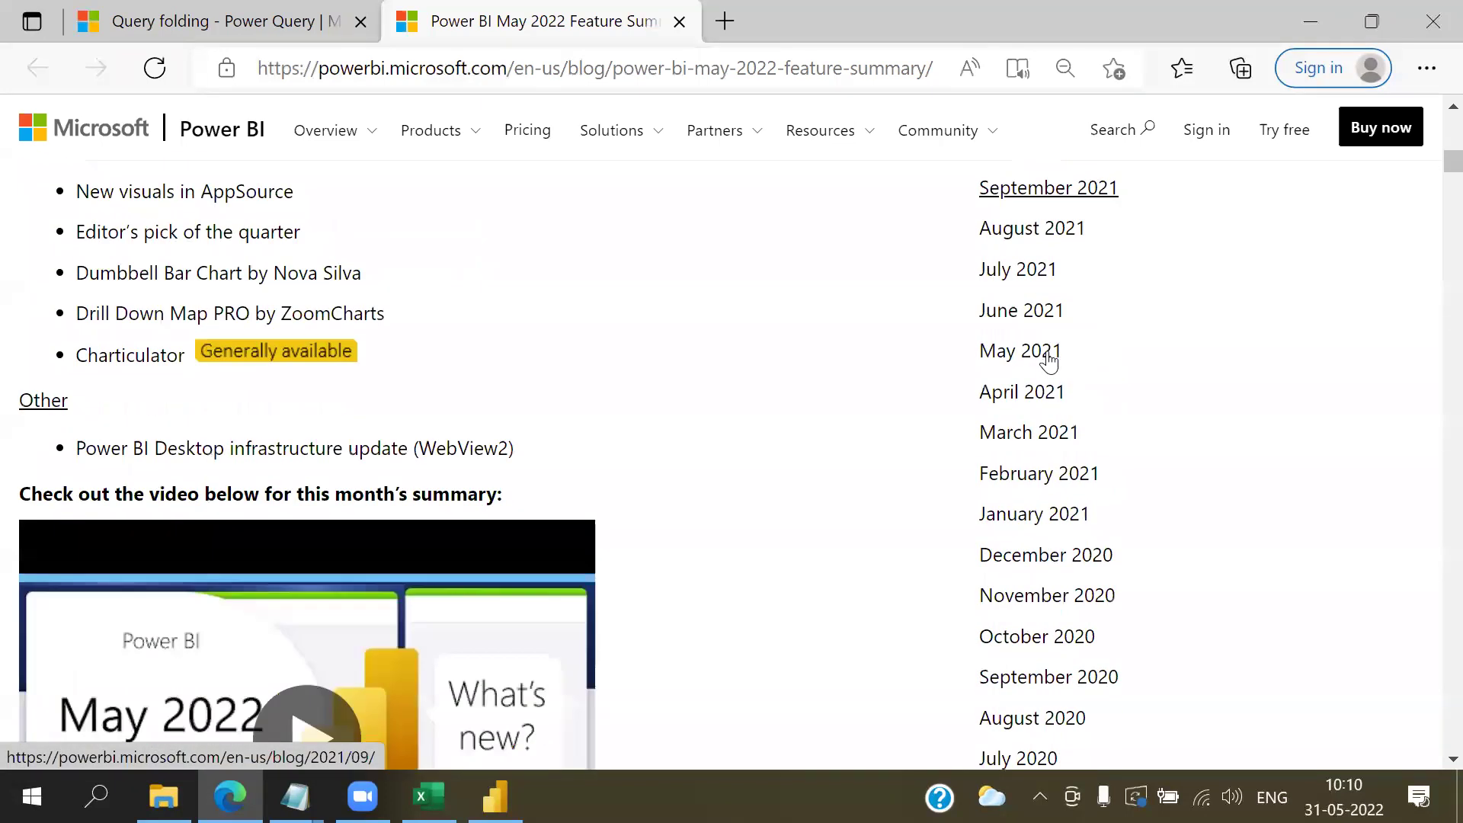
pyautogui.scroll(-20, 1050, 361)
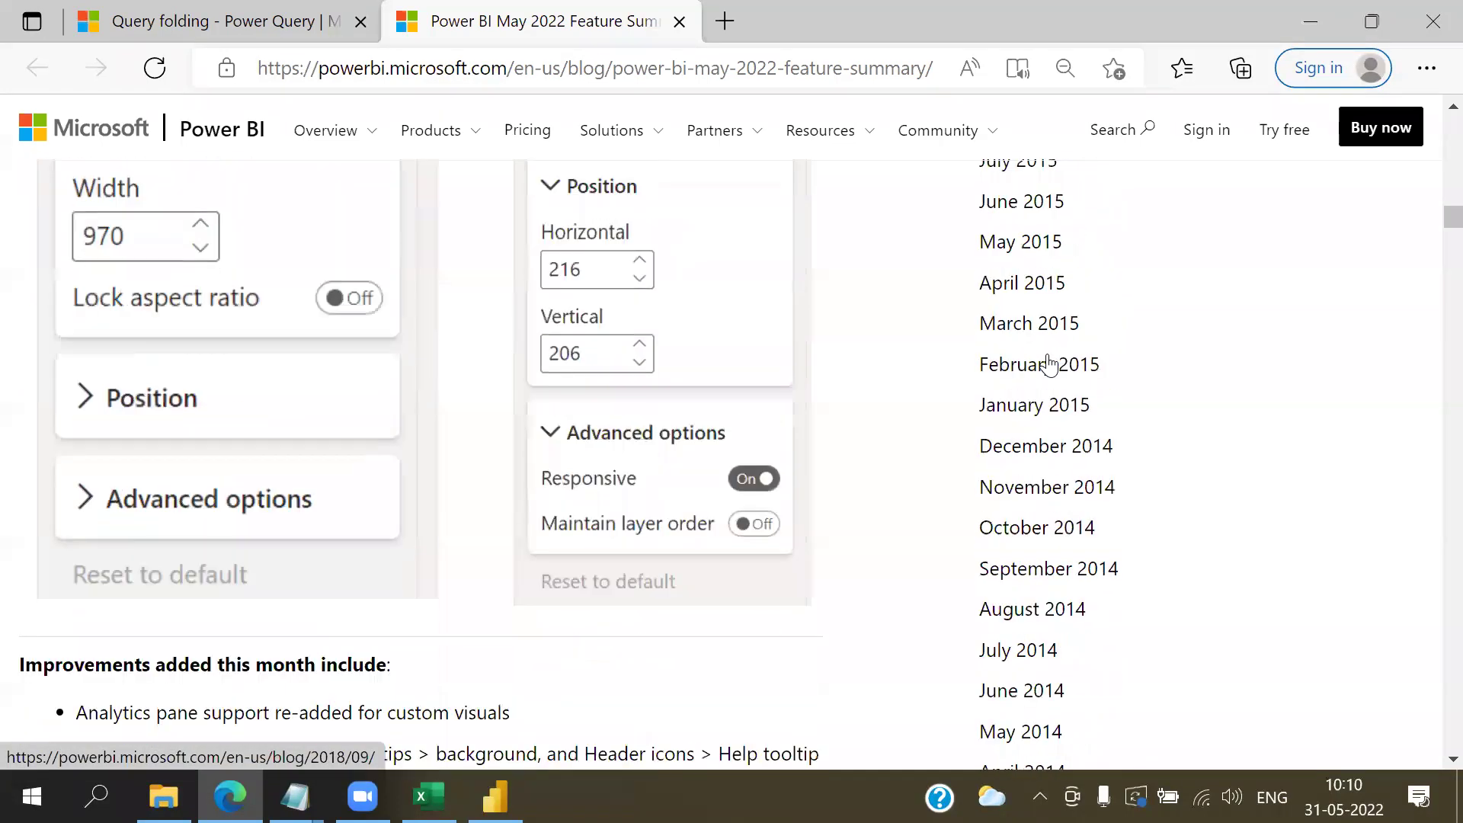
pyautogui.scroll(-4, 1048, 364)
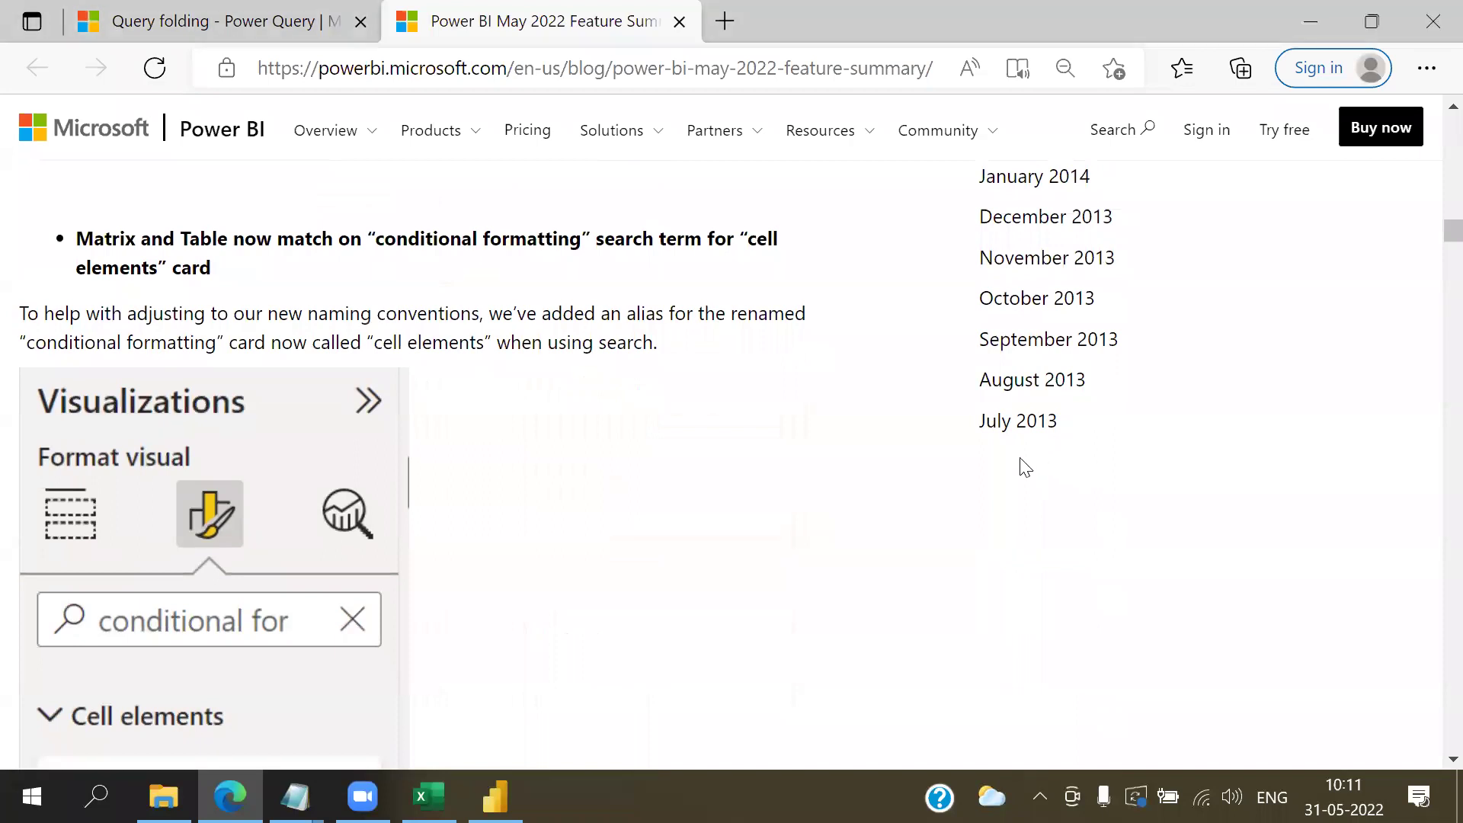
pyautogui.scroll(9, 1193, 533)
pyautogui.scroll(14, 1197, 533)
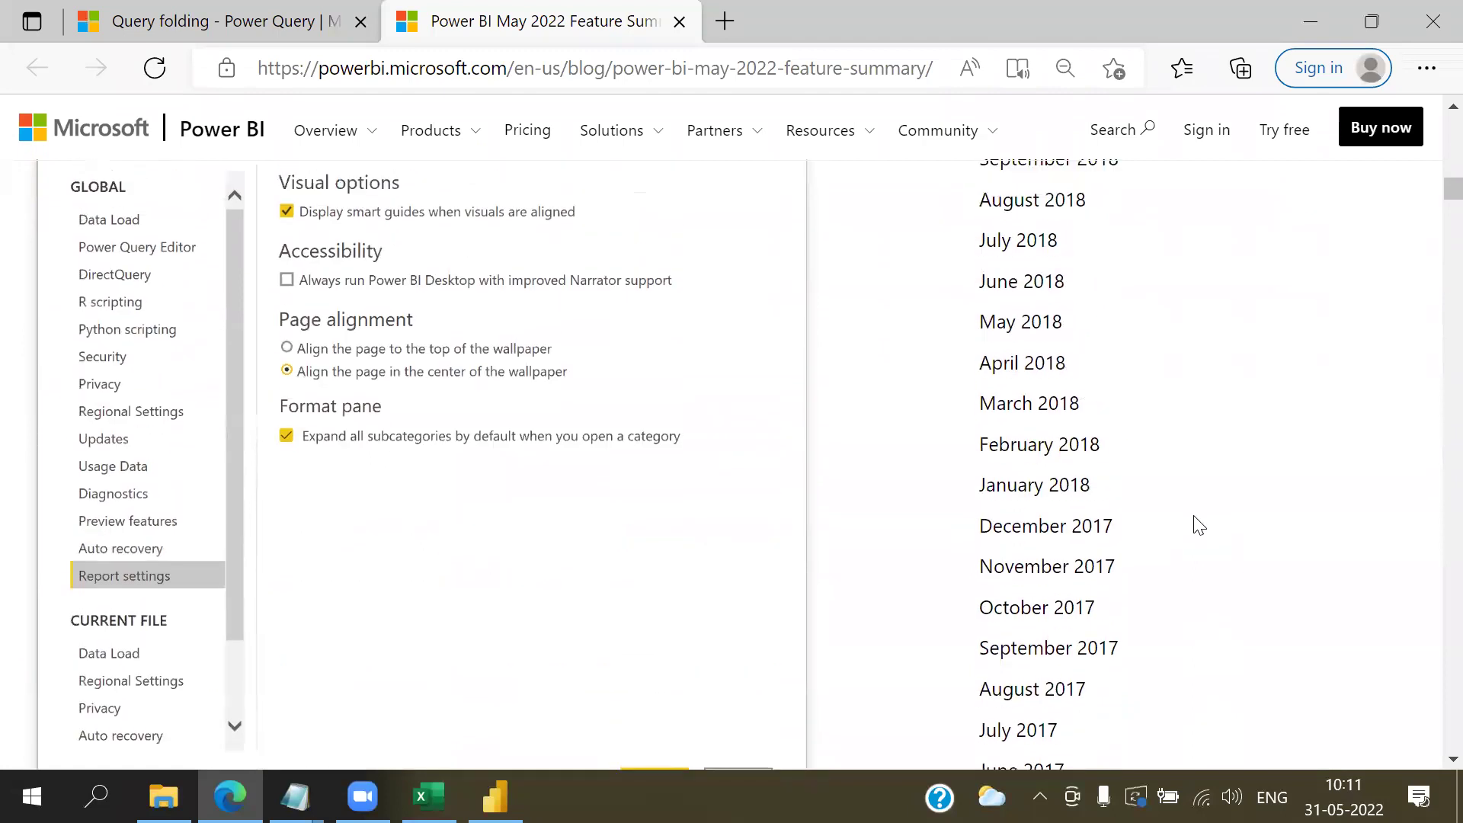
pyautogui.scroll(15, 1199, 526)
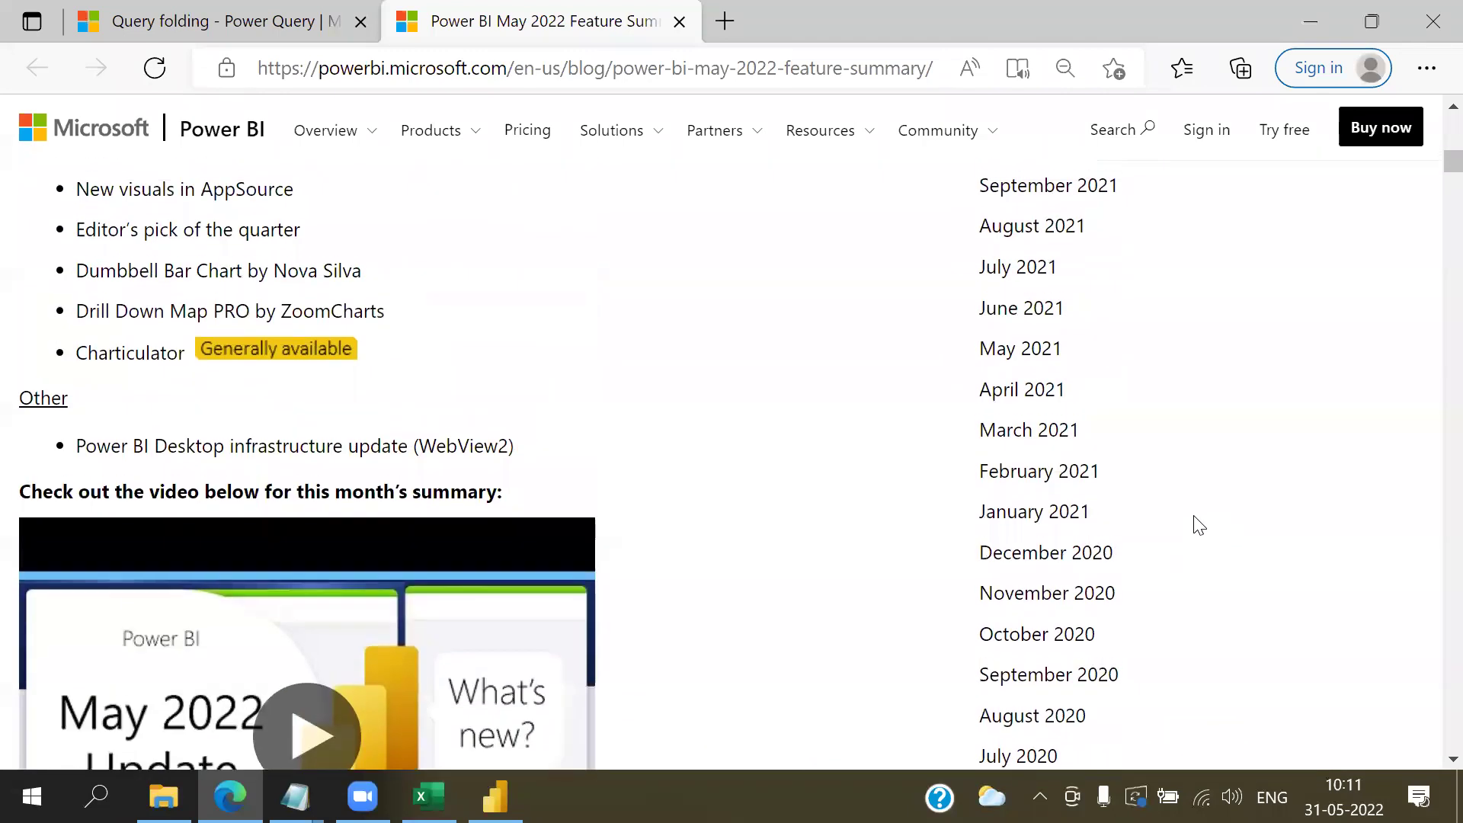
pyautogui.scroll(-5, 1196, 524)
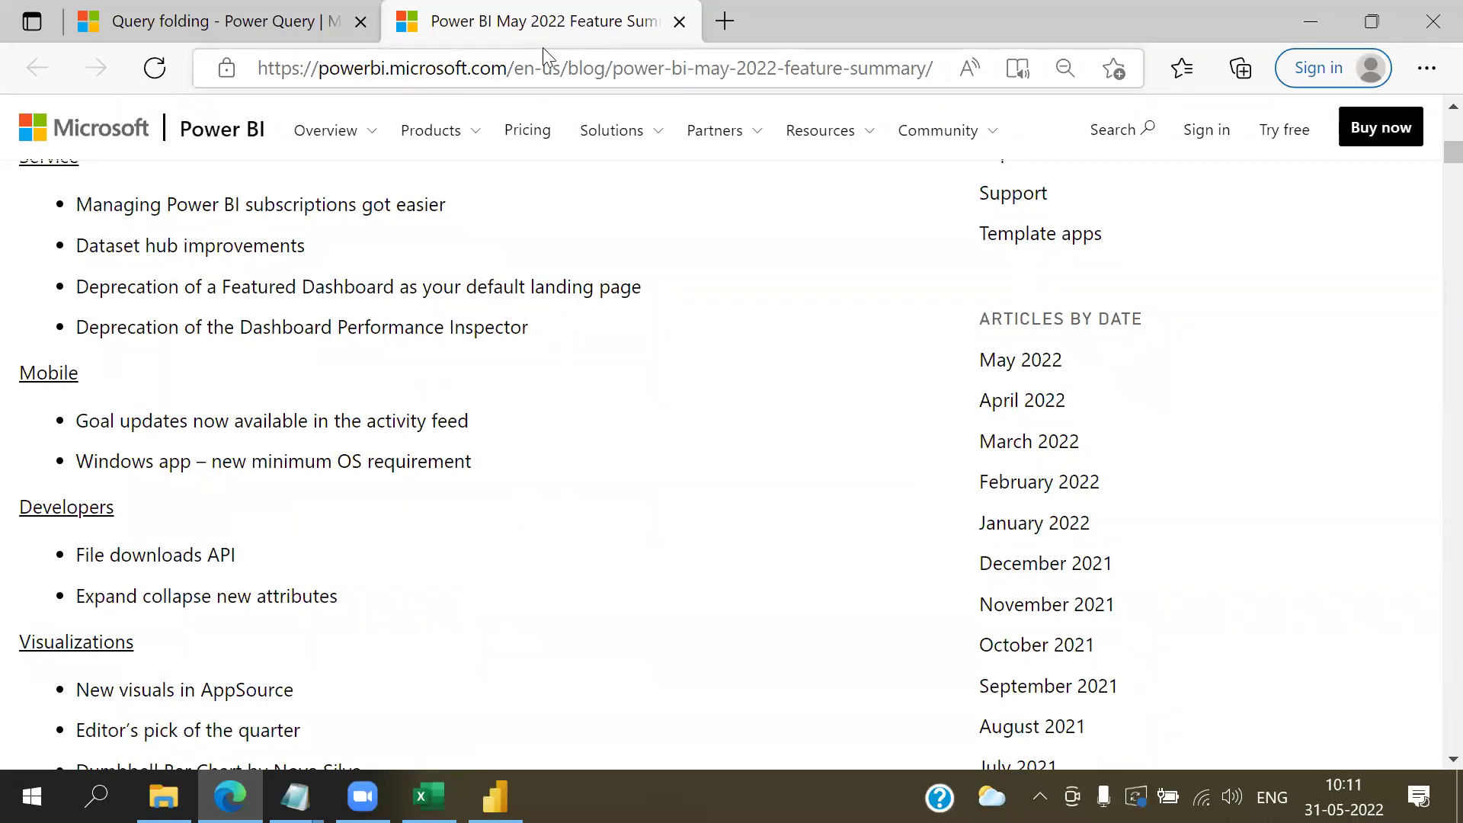
pyautogui.rightClick(461, 31)
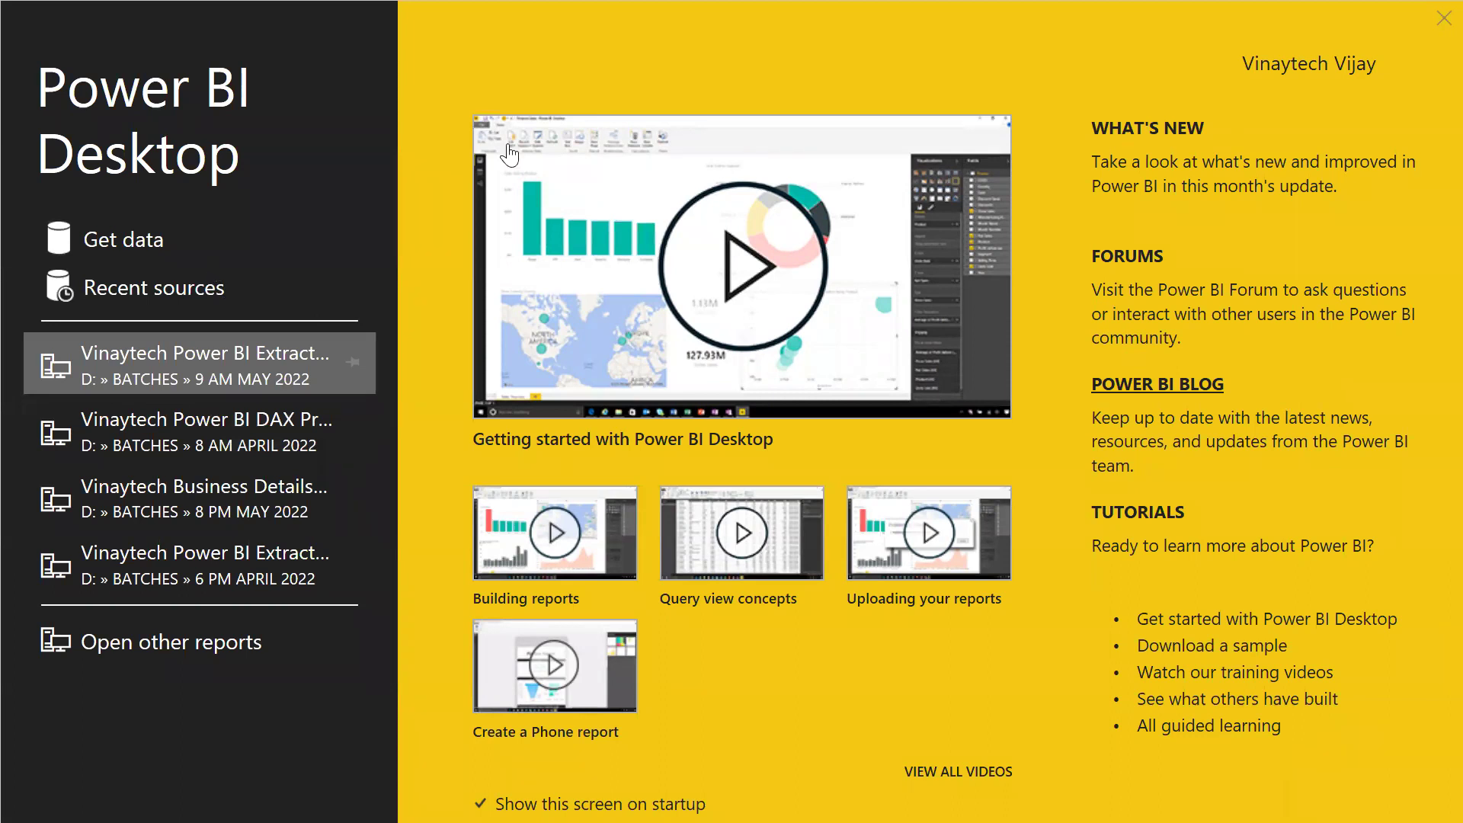
# - Dismiss the Power BI Desktop start screen, reopen it with Get started, and close it to return to the blank report
pyautogui.click(1443, 18)
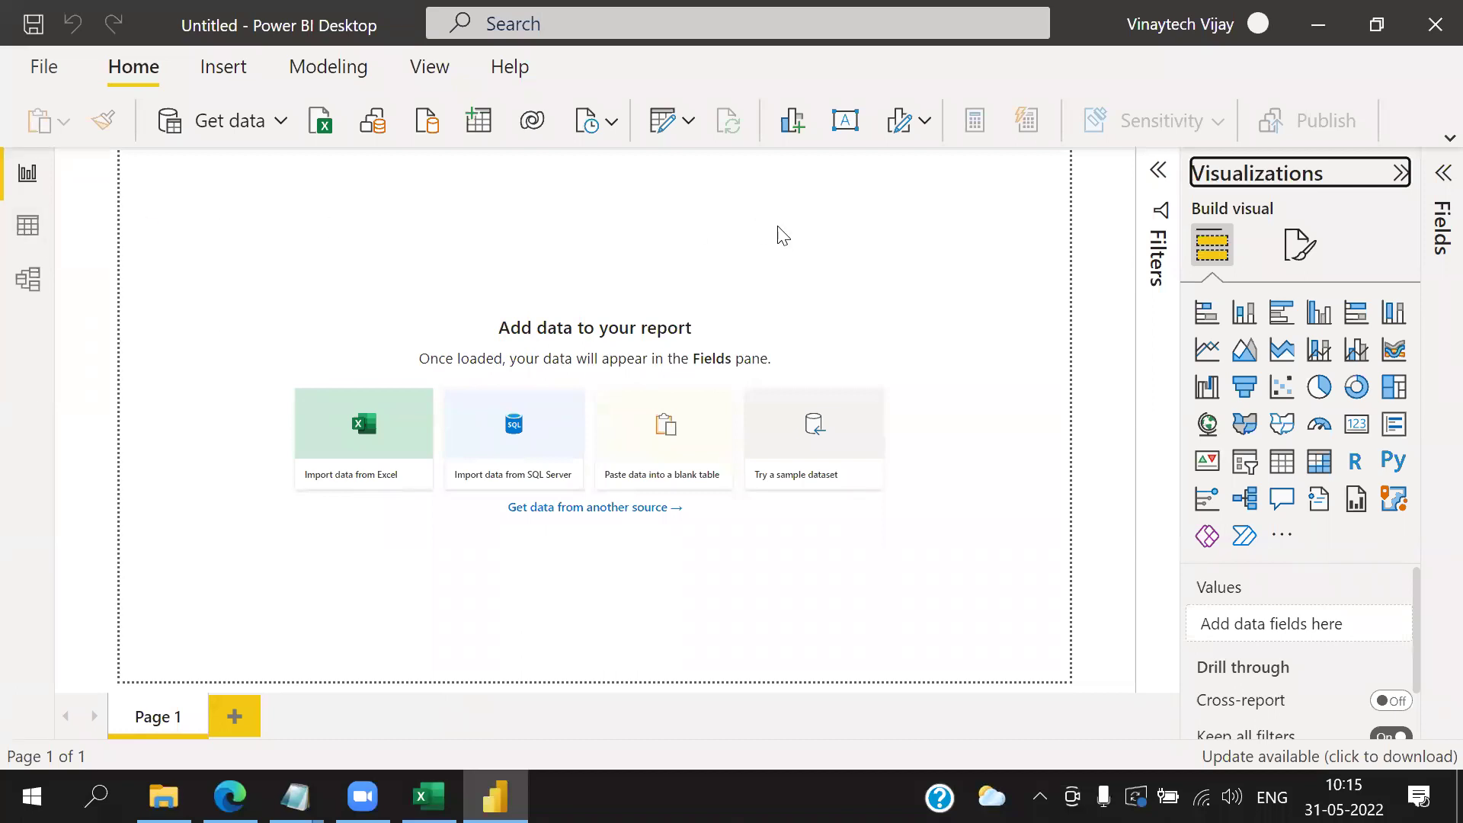
pyautogui.click(58, 73)
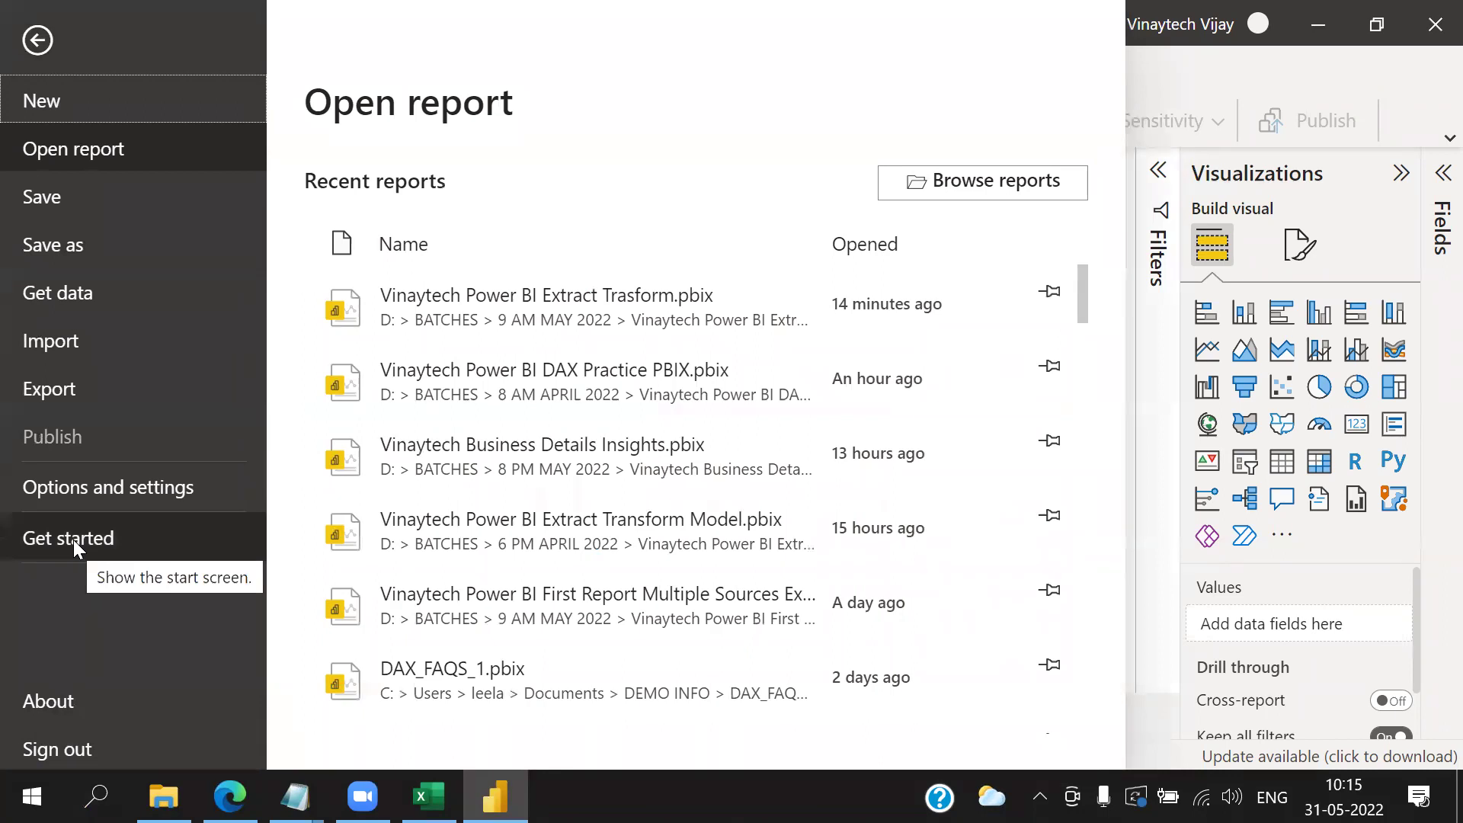
pyautogui.click(73, 540)
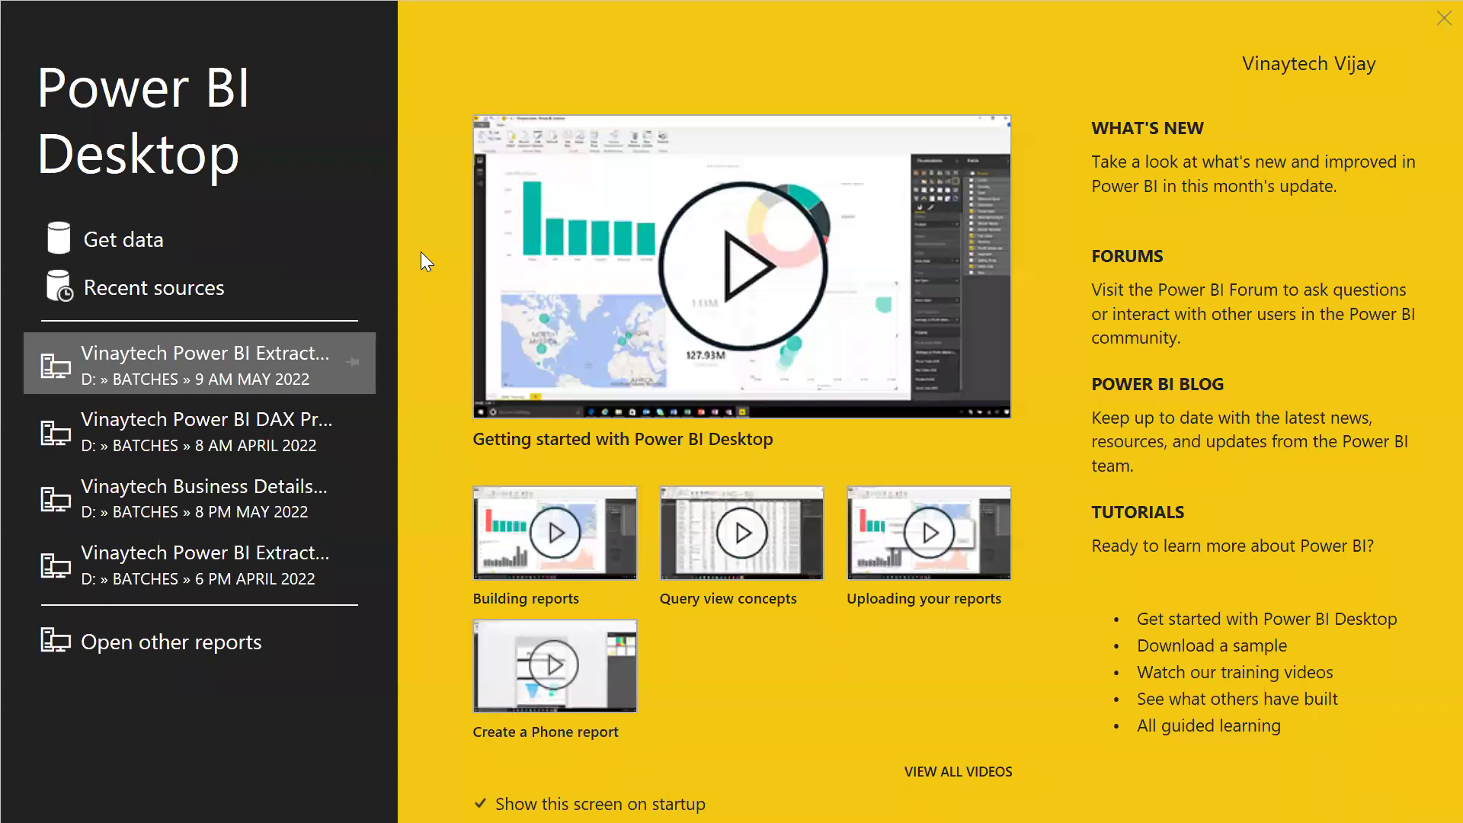
pyautogui.click(1439, 17)
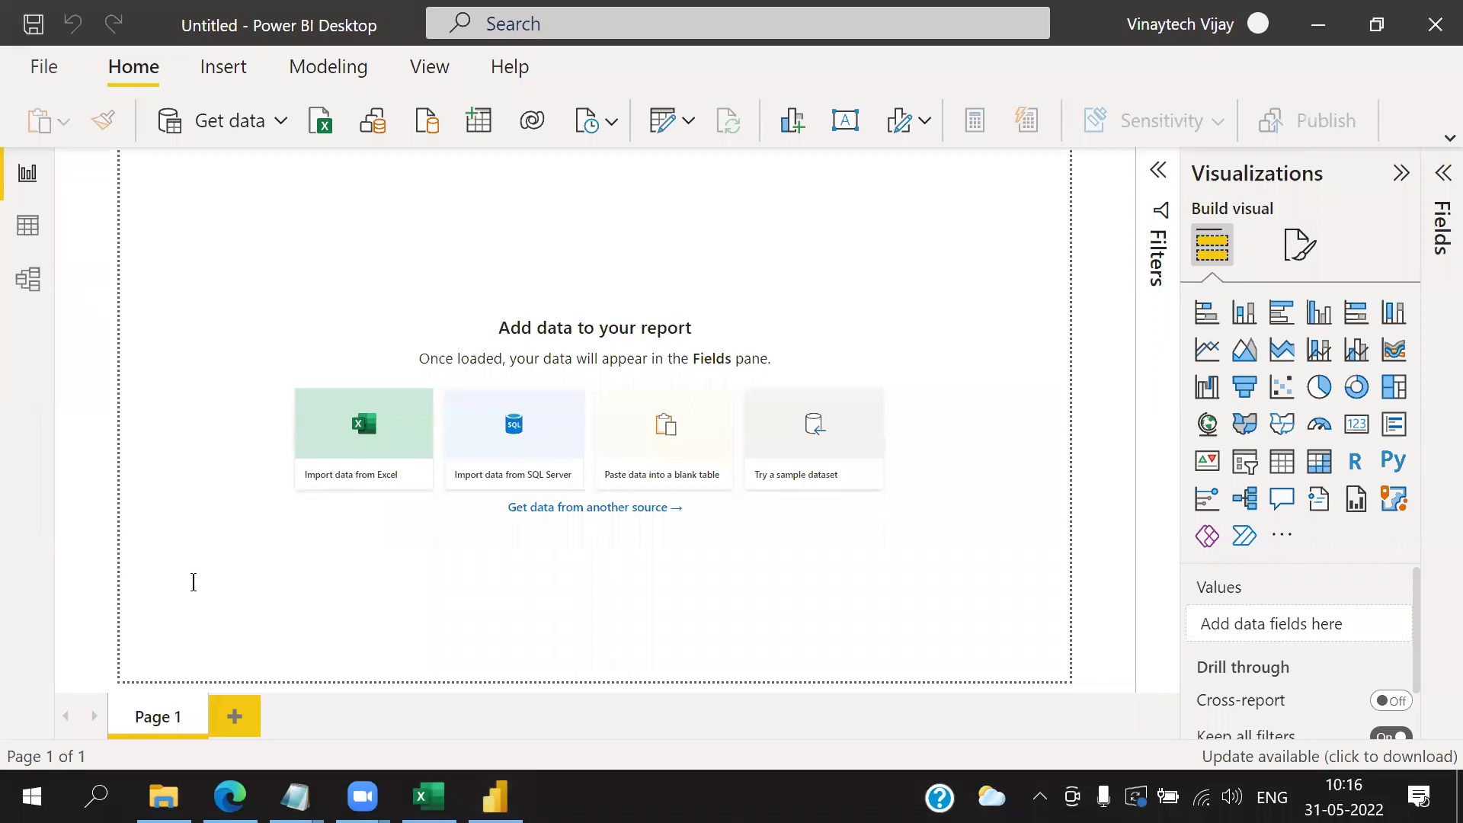
# - Add a screen annotation below the import tiles reading "Color blind friendly" and, on a second line, "End-End operations supportive"
pyautogui.click(434, 593)
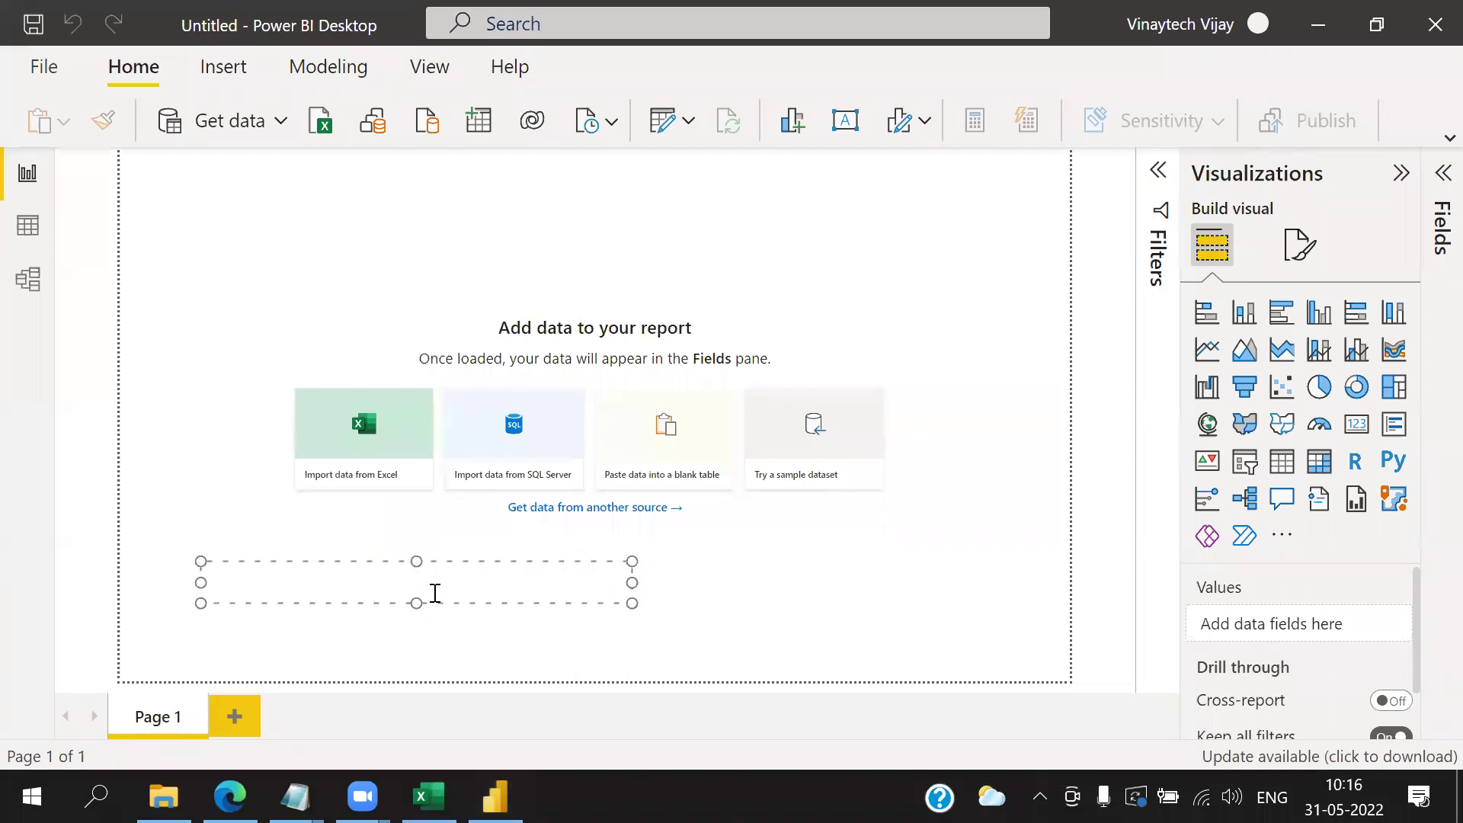
pyautogui.write('Color blind friendly')
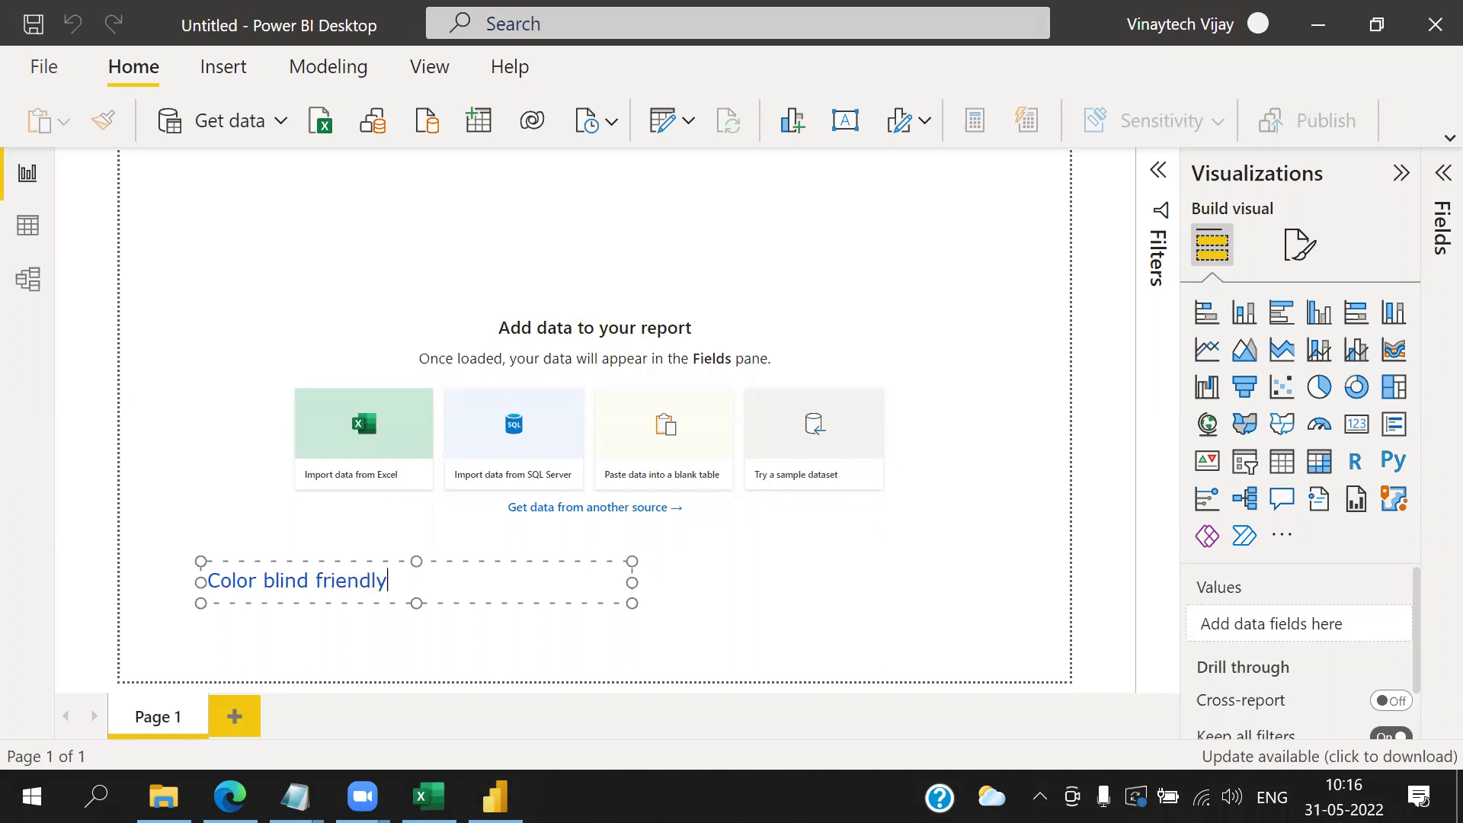
pyautogui.press('Return')
pyautogui.write('Ex')
pyautogui.press('BackSpace')
pyautogui.write('nd-End operations sup')
pyautogui.press('BackSpace')
pyautogui.write('pportive')
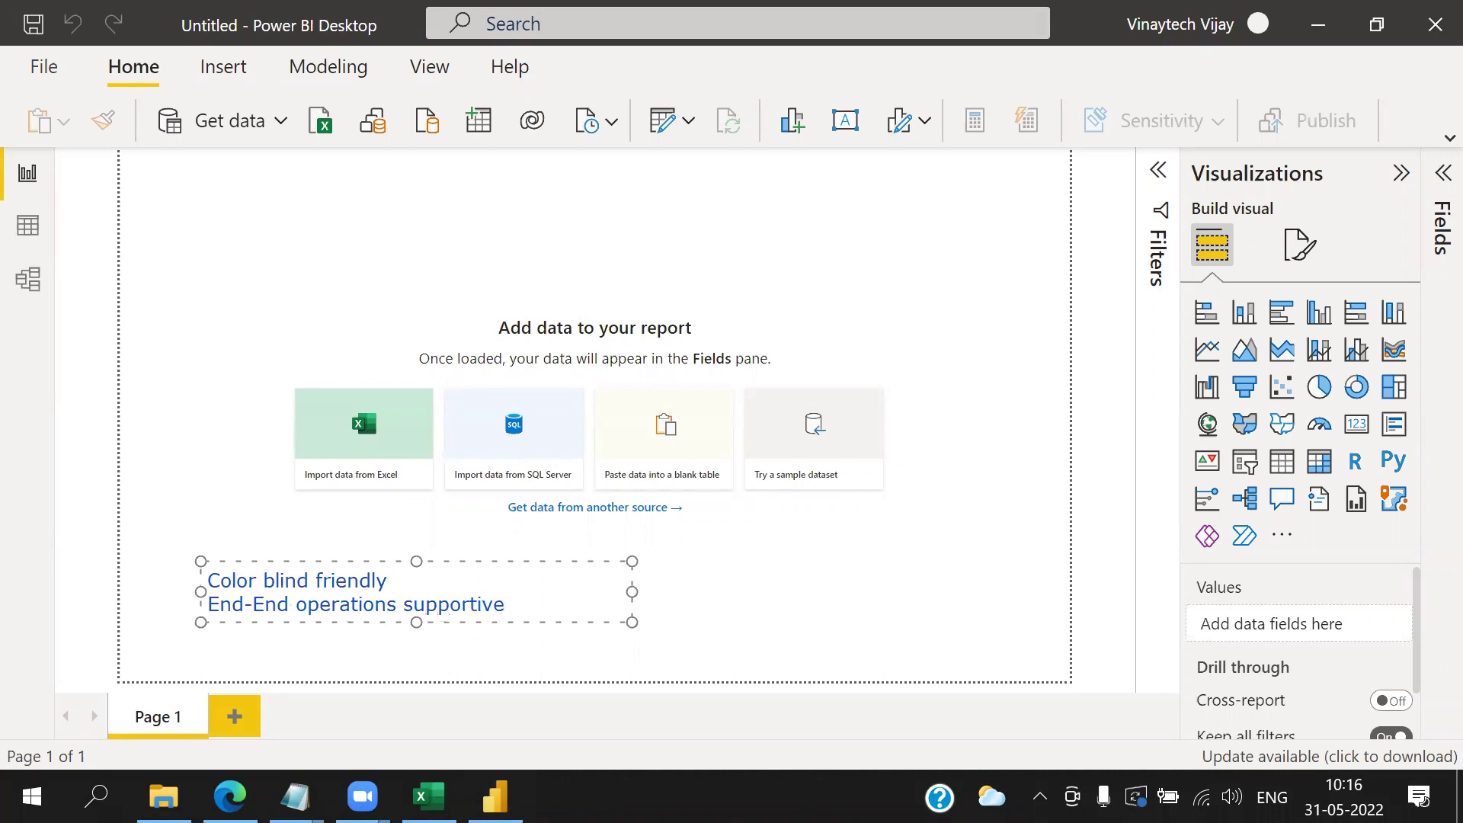
# - Append "--Self Service BI" to the annotation's second line and widen the text box so it fits on one line
pyautogui.write('--Self Servbioc')
pyautogui.press('BackSpace')
pyautogui.press('BackSpace')
pyautogui.press('BackSpace')
pyautogui.press('BackSpace')
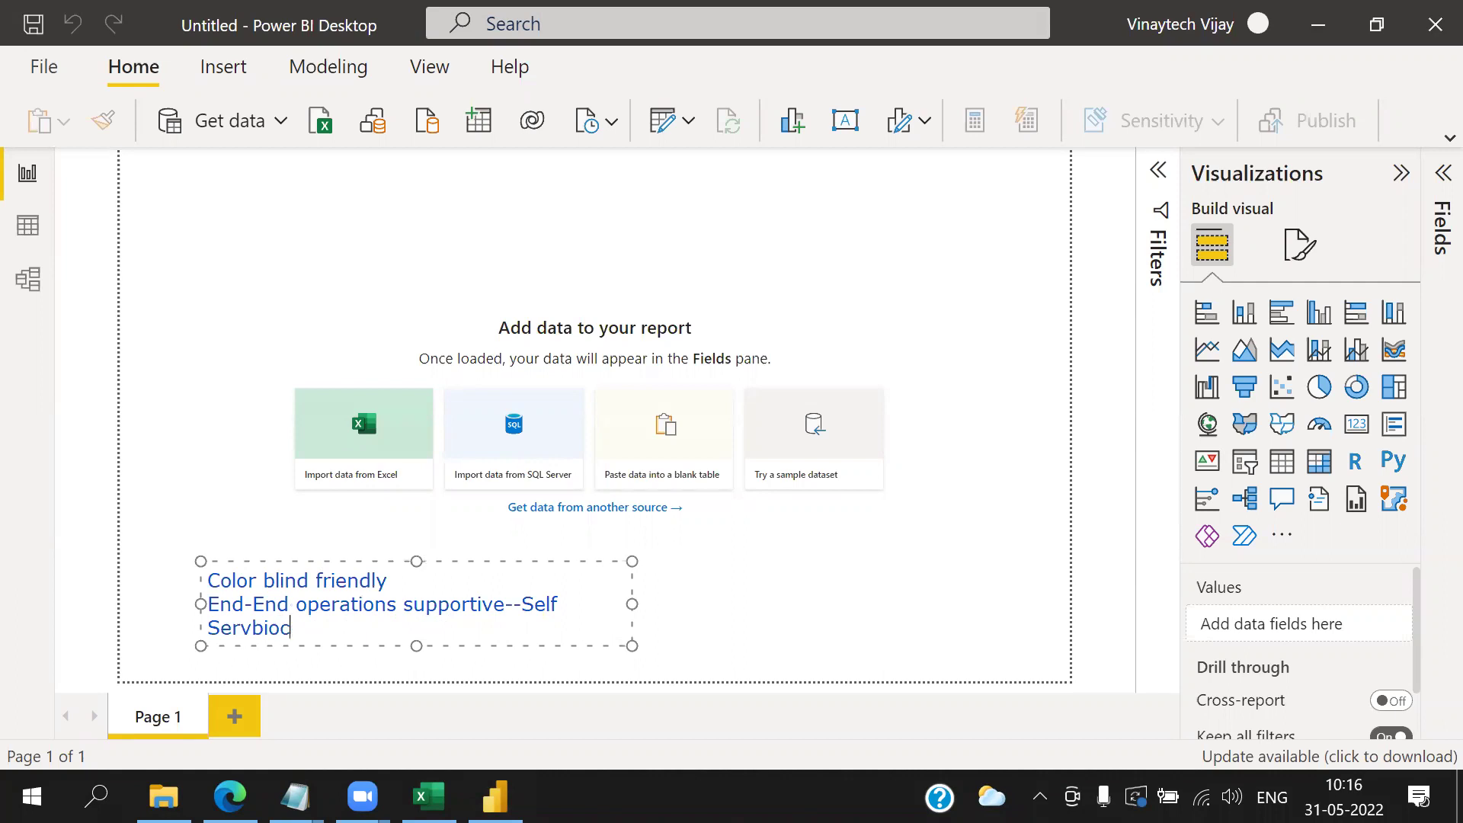
pyautogui.write('ice BI')
pyautogui.moveTo(631, 603); pyautogui.dragTo(1183, 593)
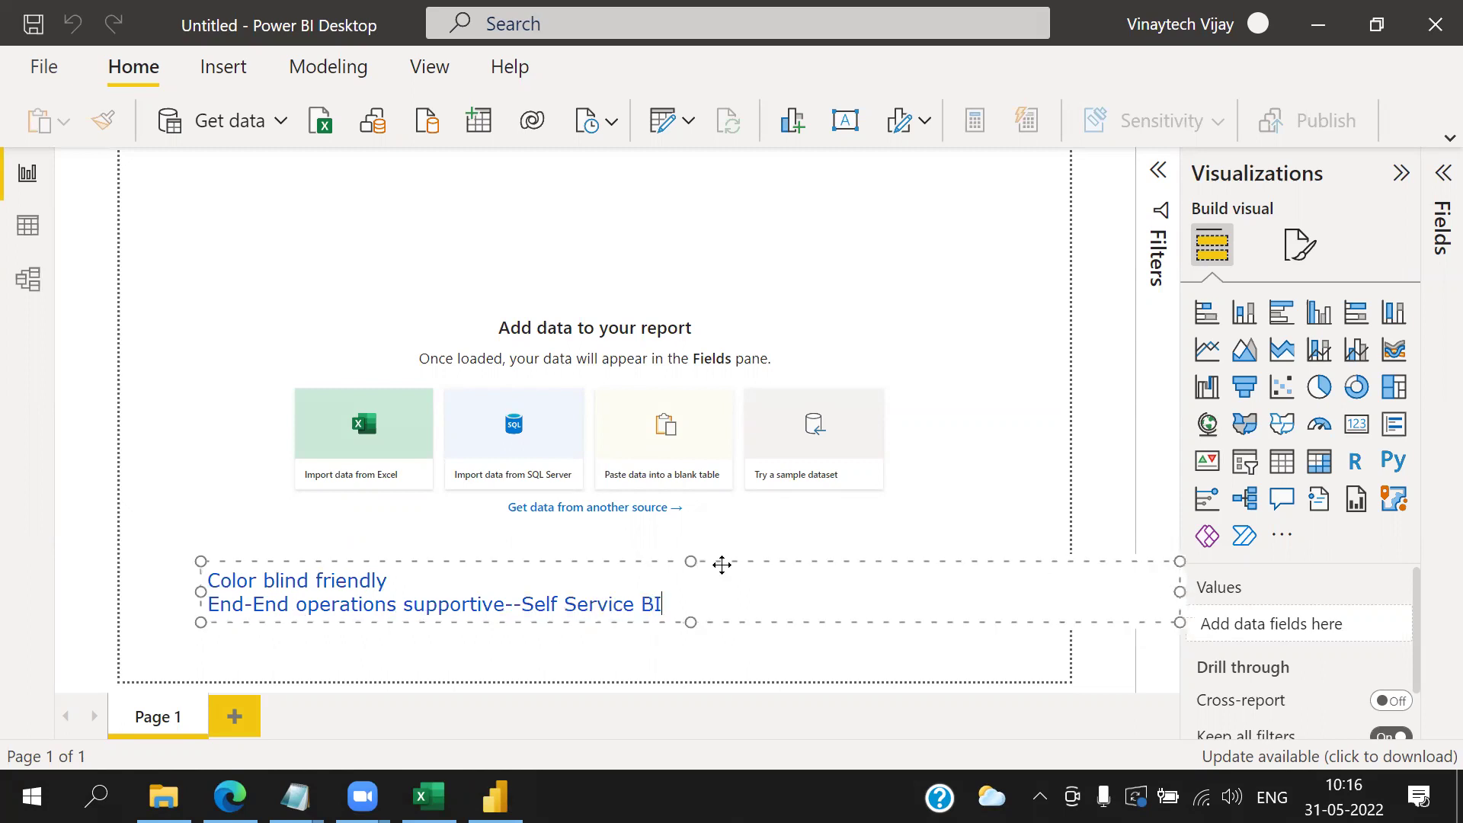
# - Add the line "Data--> Extract--> Transform-->Model--> Secure--> Visuals" to the annotation beneath a blank line
pyautogui.click(696, 595)
pyautogui.press('Return')
pyautogui.write('Da')
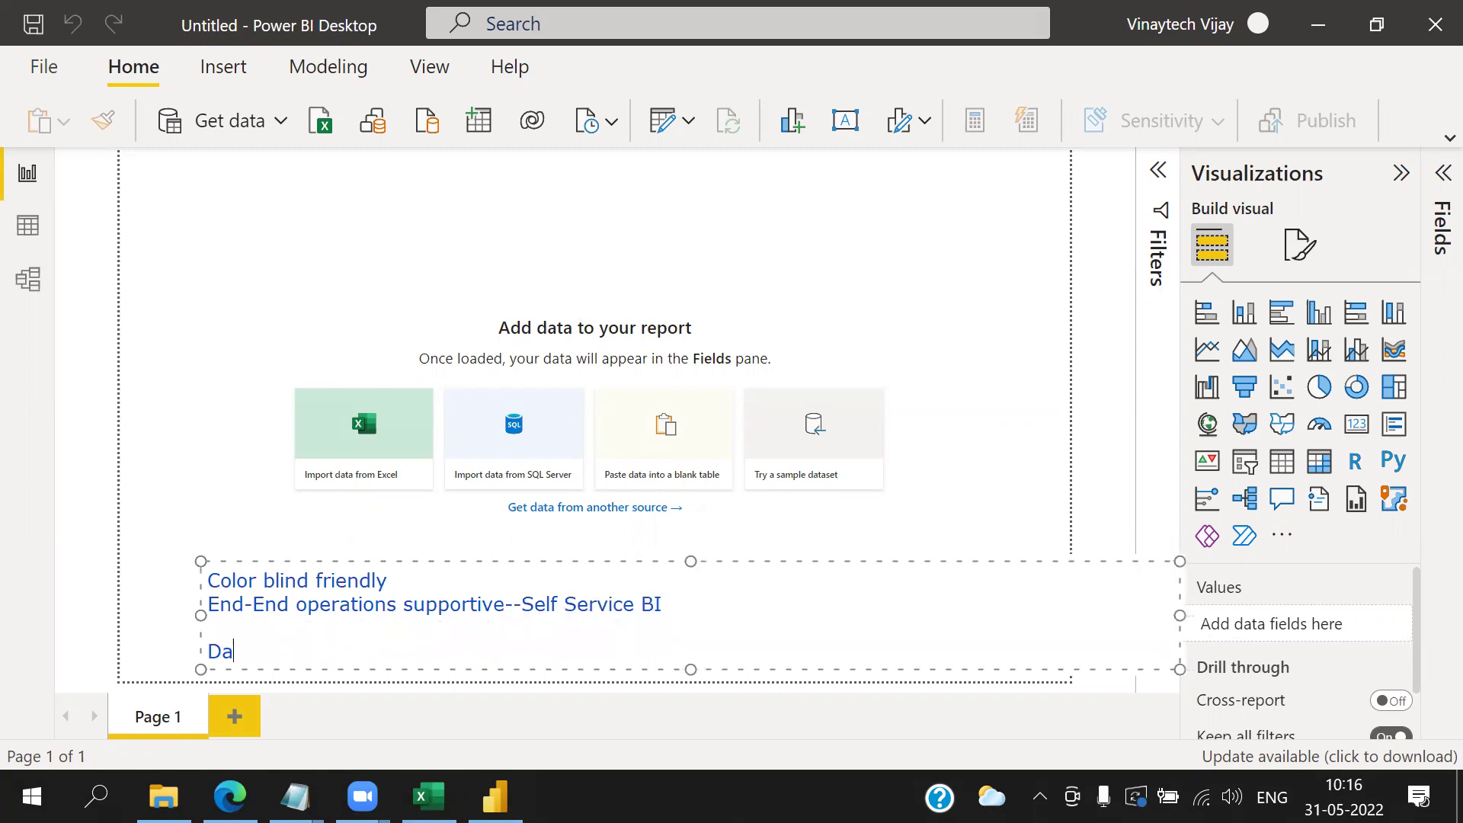
pyautogui.write('ta--> Extract--> Tra')
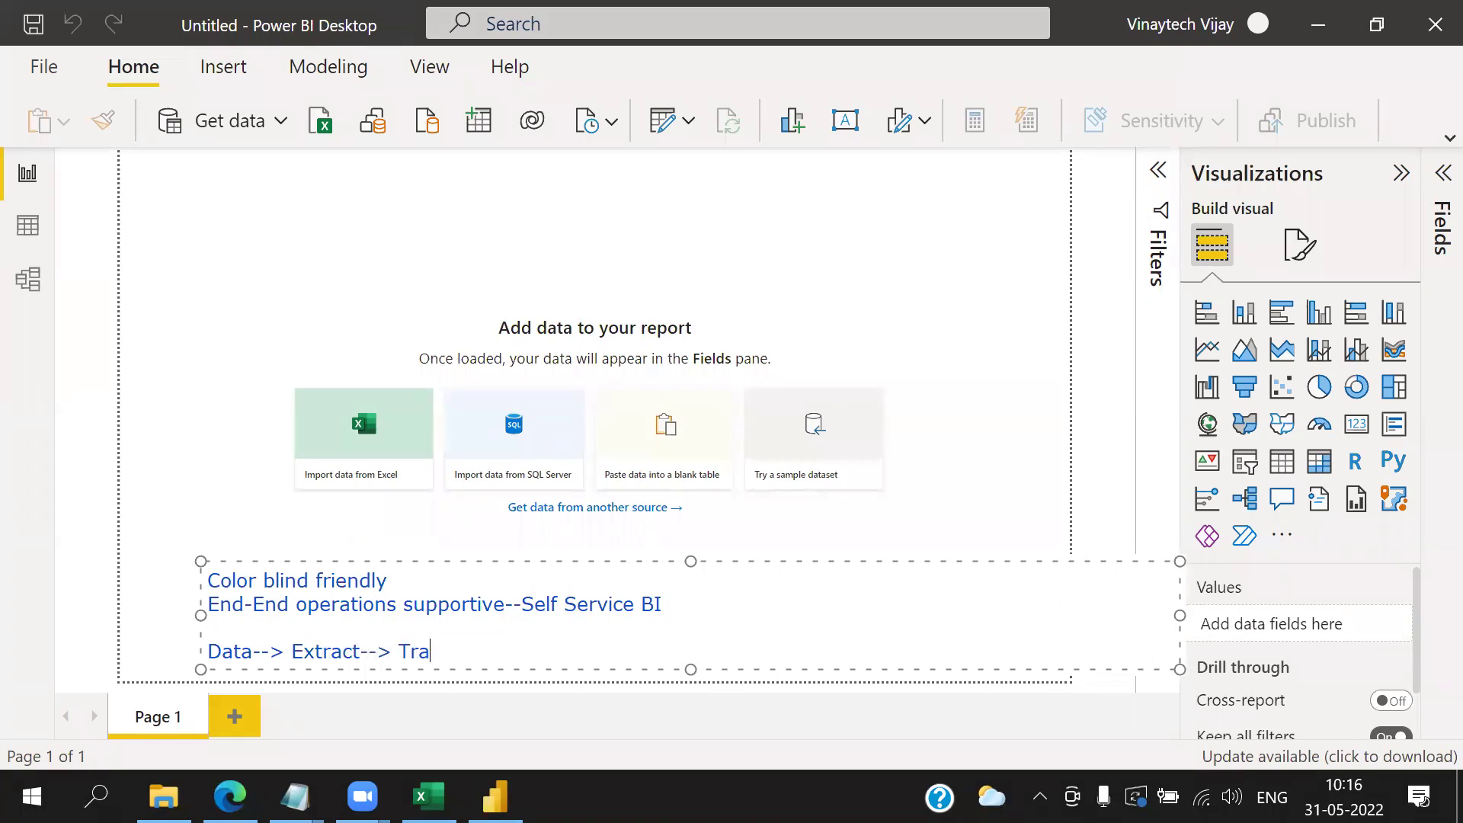
pyautogui.write('nsform-->Model')
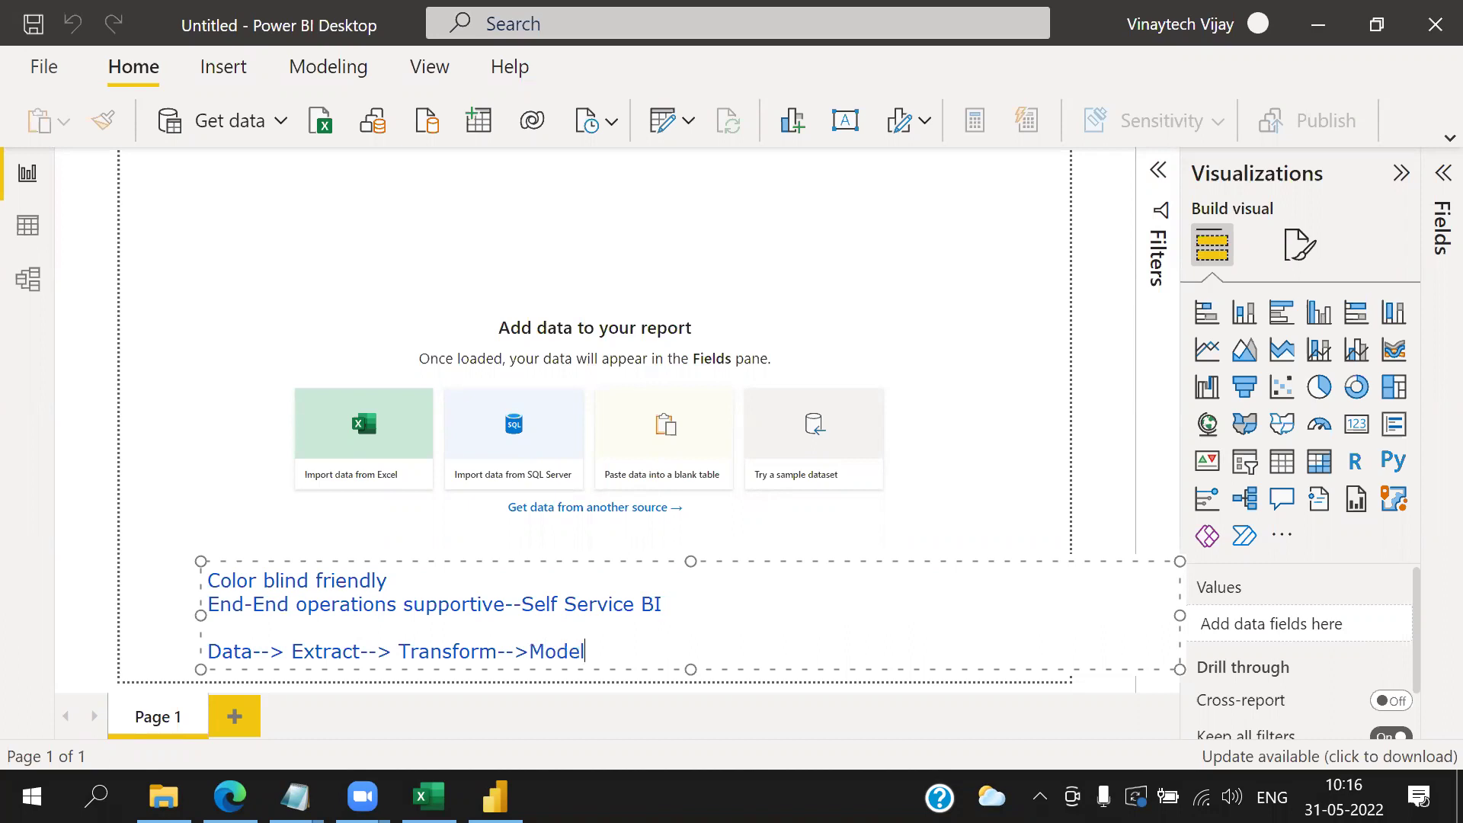
pyautogui.write('--> Secure--> Visual')
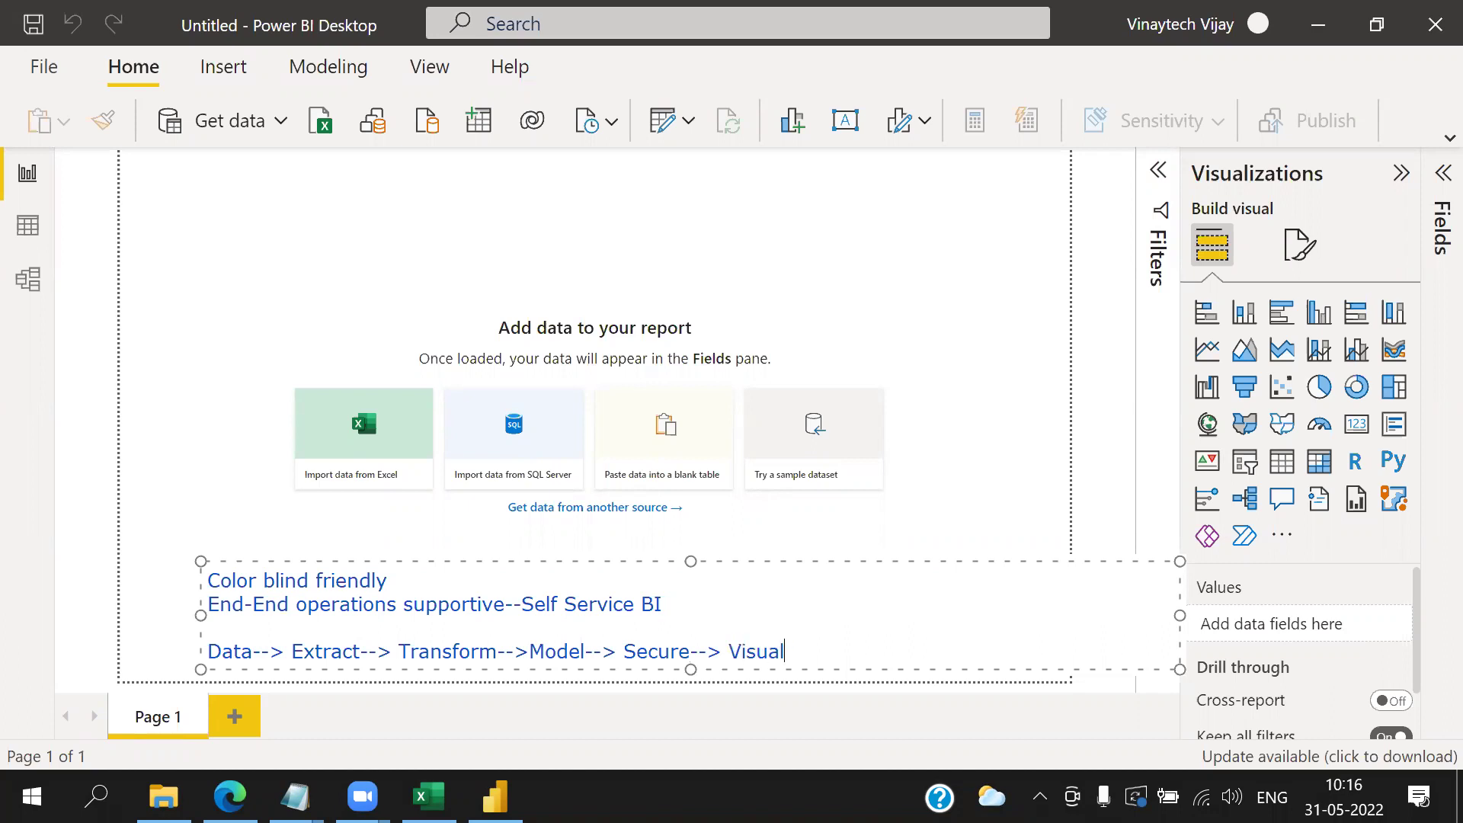
pyautogui.write('s')
pyautogui.click(922, 486)
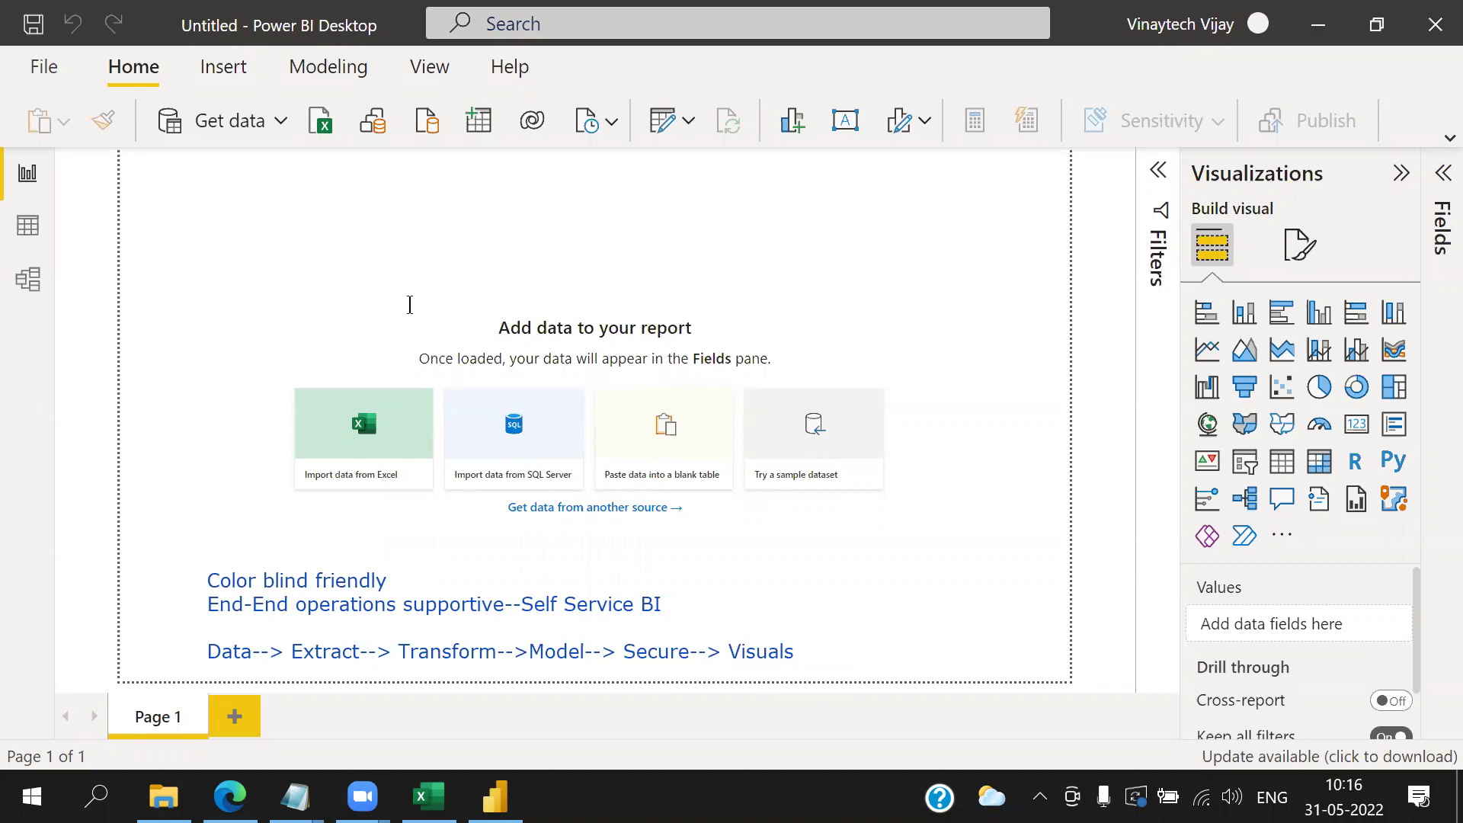
# - Hand-number the workflow stages in red: 1 under Extract, 2 under Transform, 3 with a line under Model and Secure, 4 under Visuals
pyautogui.moveTo(322, 669); pyautogui.dragTo(321, 690)
pyautogui.moveTo(429, 668); pyautogui.dragTo(453, 688)
pyautogui.moveTo(563, 672)
pyautogui.mouseDown()
pyautogui.moveTo(570, 688)
pyautogui.moveTo(548, 697)
pyautogui.mouseUp()
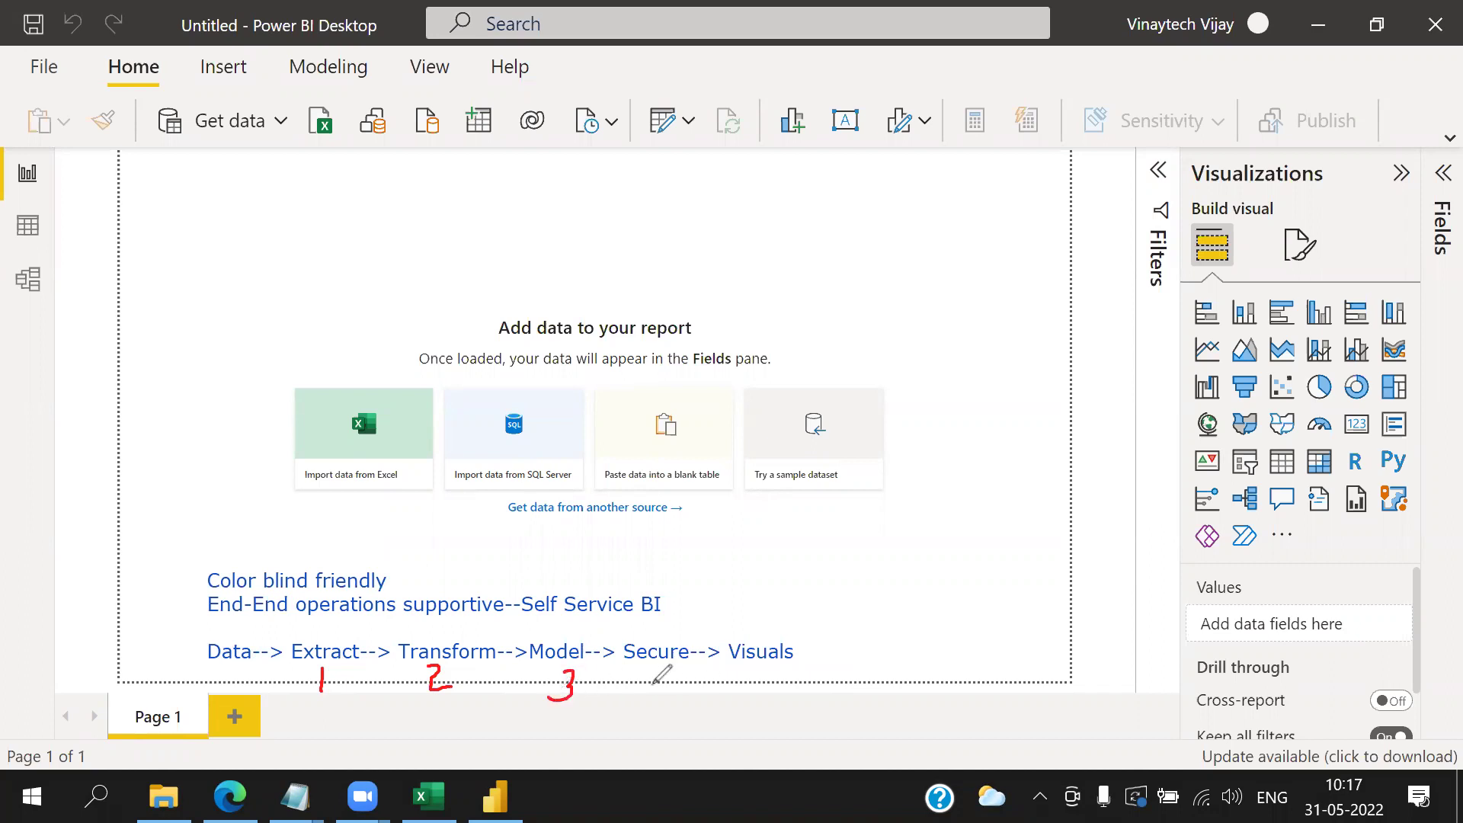
pyautogui.moveTo(671, 672); pyautogui.dragTo(588, 690)
pyautogui.moveTo(762, 666)
pyautogui.mouseDown()
pyautogui.moveTo(757, 678)
pyautogui.moveTo(785, 677)
pyautogui.mouseUp()
pyautogui.moveTo(782, 667); pyautogui.dragTo(775, 705)
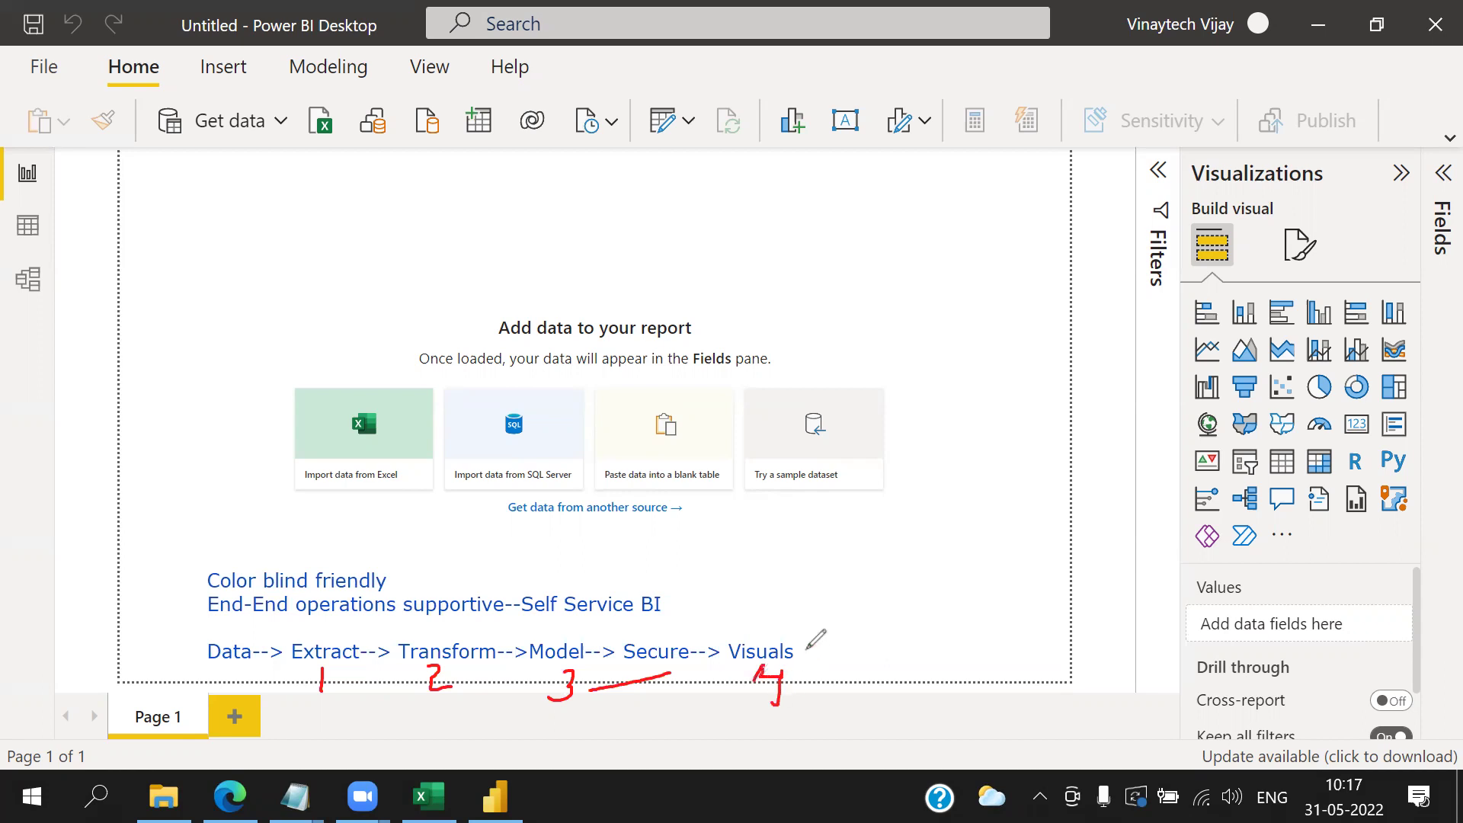
# - Draw a red arrow after Visuals and add the text annotation "BI Data" at its end
pyautogui.moveTo(805, 653); pyautogui.dragTo(841, 642)
pyautogui.moveTo(830, 631)
pyautogui.mouseDown()
pyautogui.moveTo(831, 658)
pyautogui.moveTo(872, 654)
pyautogui.moveTo(878, 634)
pyautogui.moveTo(886, 656)
pyautogui.moveTo(907, 654)
pyautogui.mouseUp()
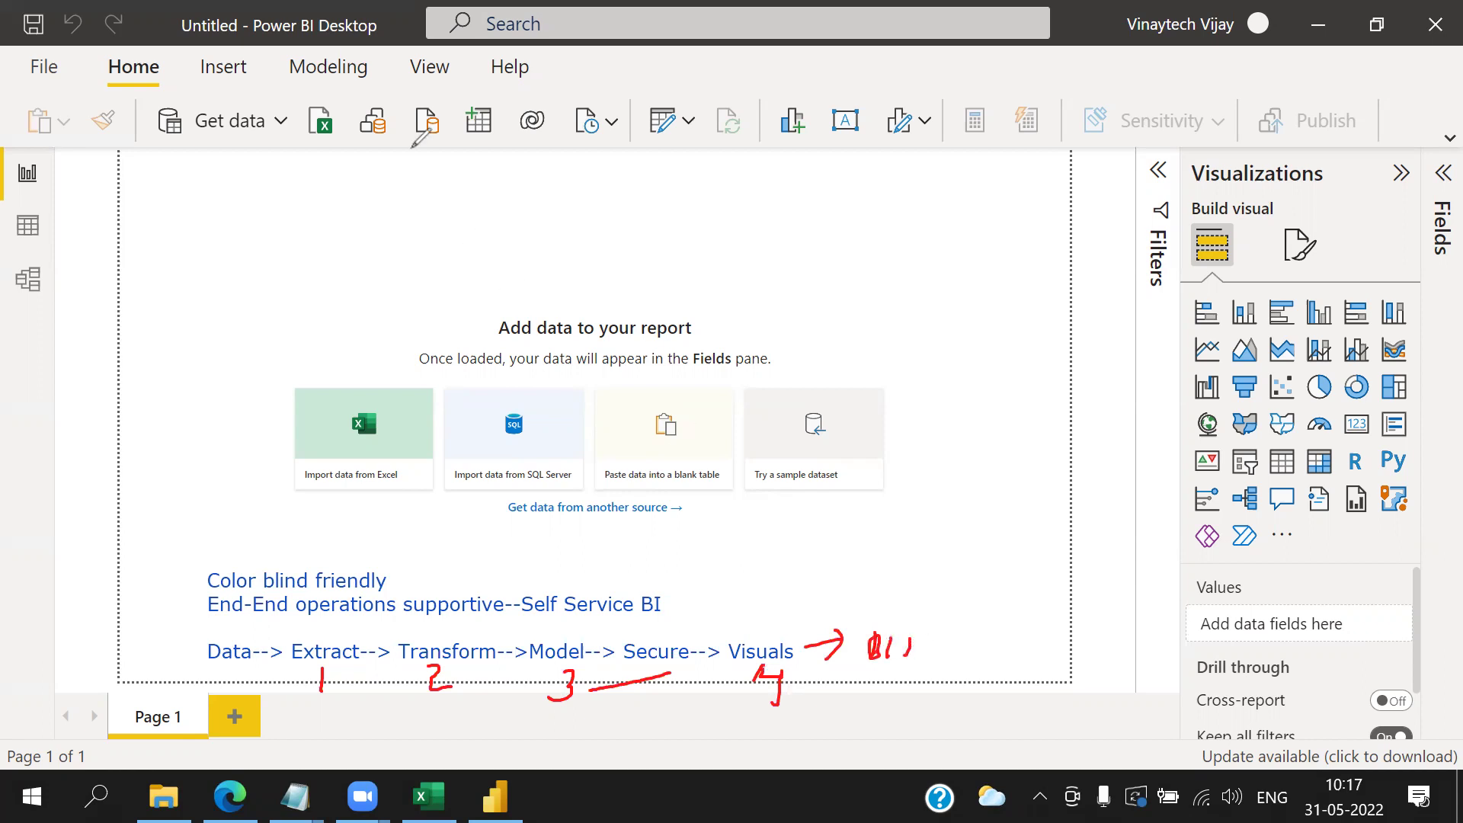
pyautogui.click(412, 146)
pyautogui.click(878, 649)
pyautogui.write('BI Data')
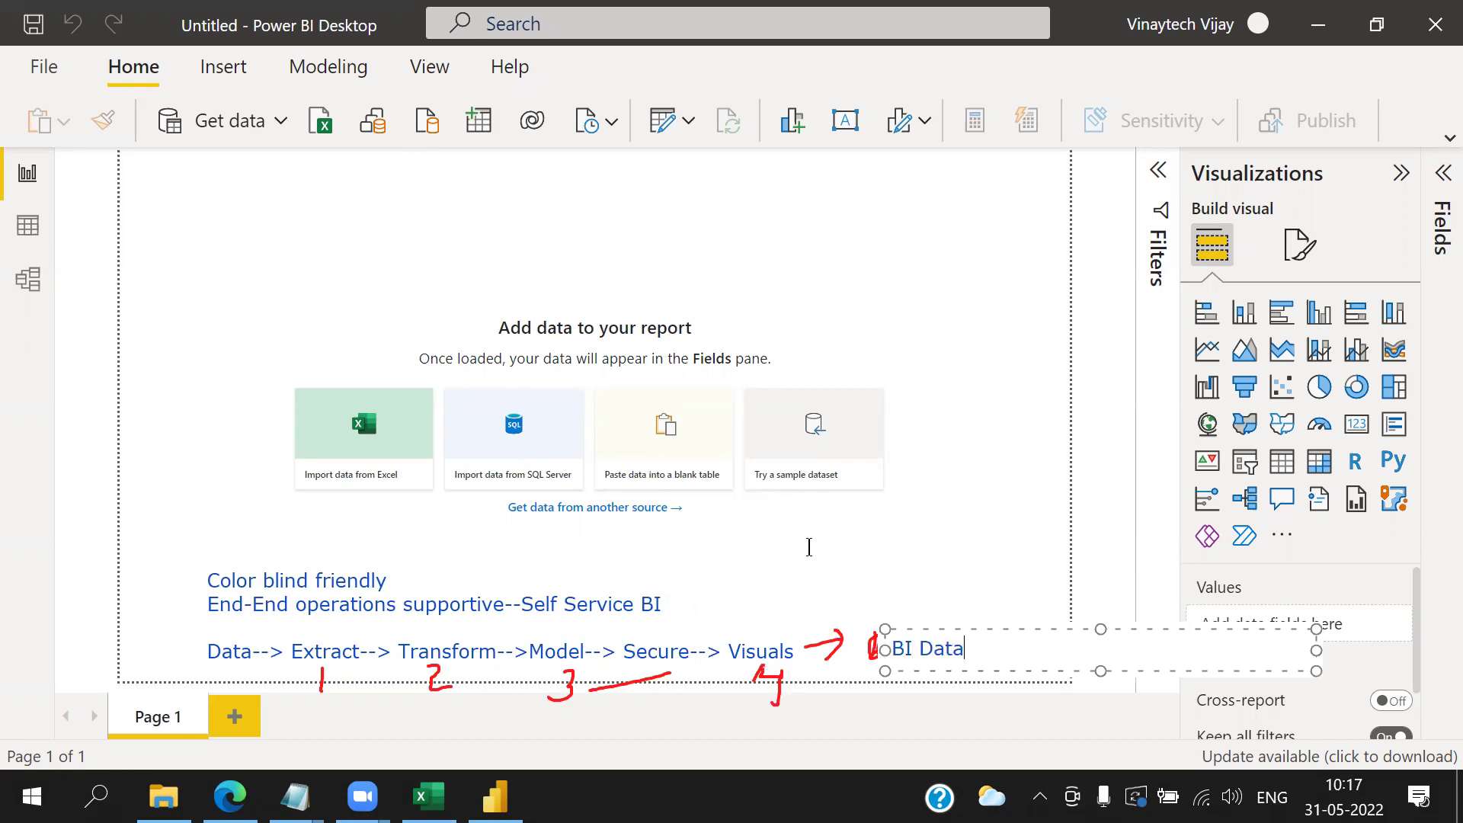
pyautogui.click(932, 489)
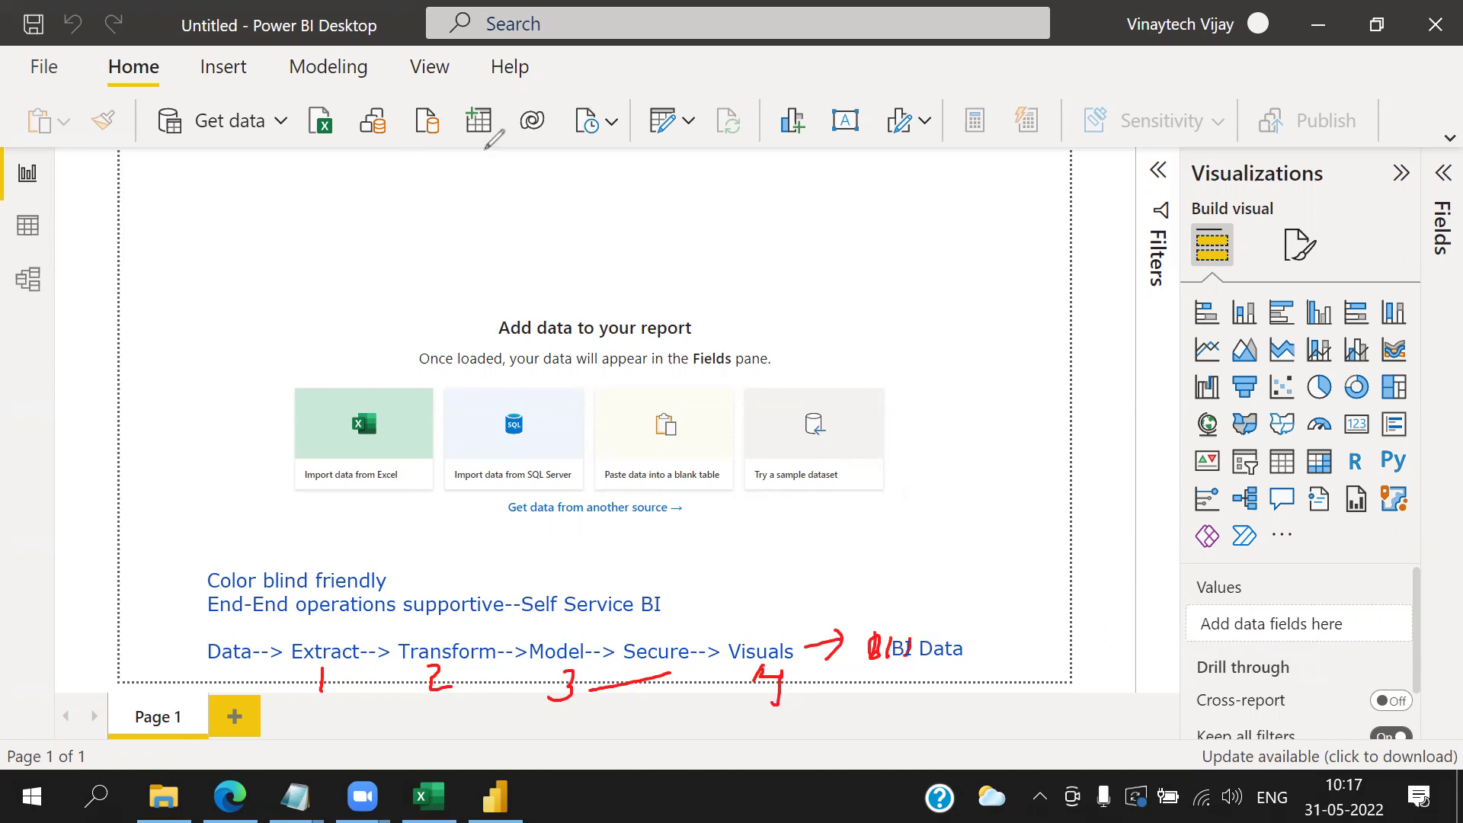
# - Mark circled numbers on the interface: 1 at Get data, 2 at Transform data, 3 at Model view, 4 at Modeling, 5 on the canvas
pyautogui.moveTo(241, 130)
pyautogui.mouseDown()
pyautogui.moveTo(241, 148)
pyautogui.moveTo(230, 141)
pyautogui.moveTo(260, 128)
pyautogui.mouseUp()
pyautogui.moveTo(674, 136)
pyautogui.mouseDown()
pyautogui.moveTo(695, 141)
pyautogui.moveTo(680, 137)
pyautogui.mouseUp()
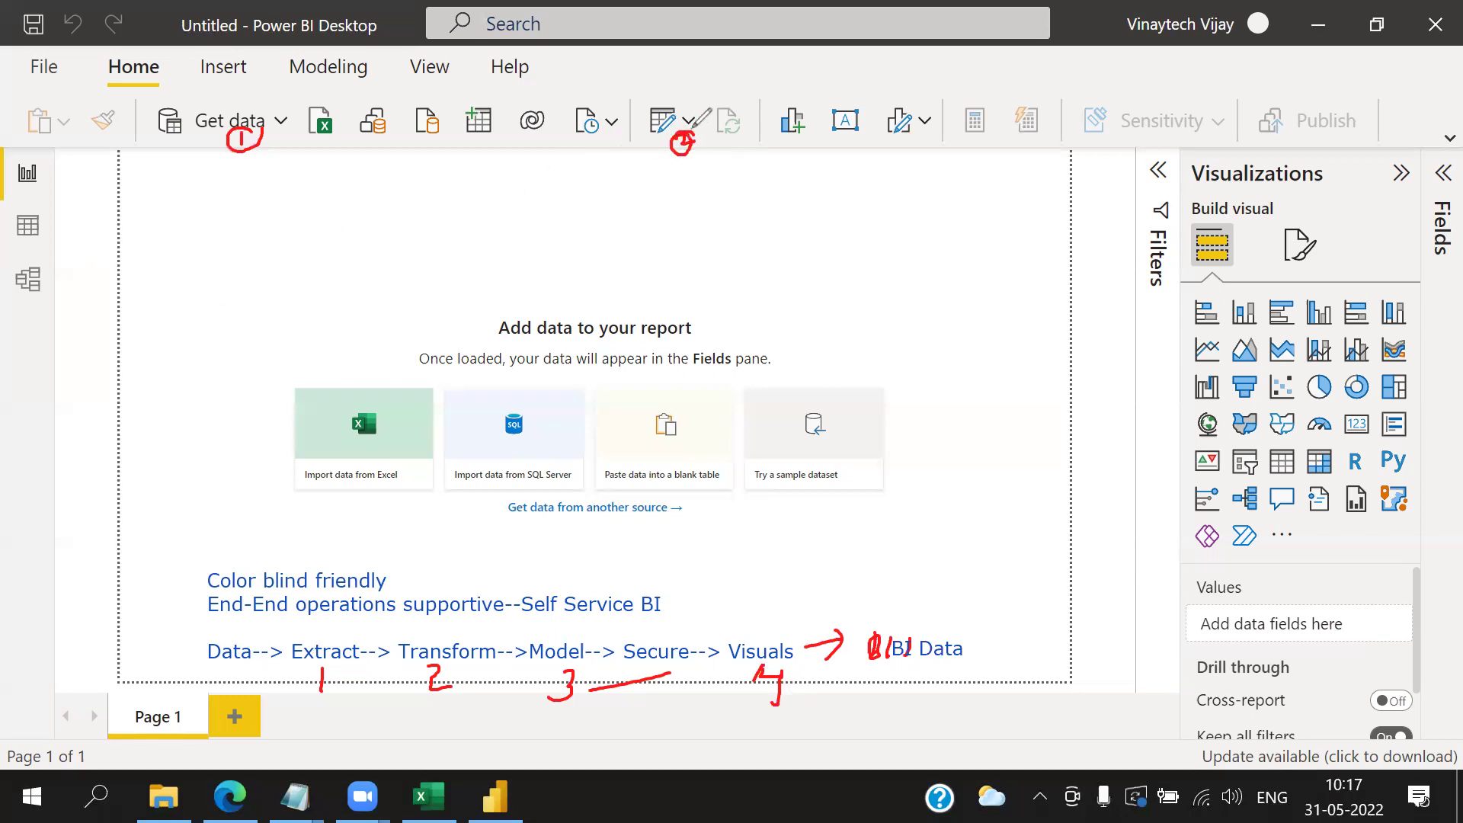
pyautogui.moveTo(57, 275)
pyautogui.mouseDown()
pyautogui.moveTo(54, 285)
pyautogui.moveTo(42, 265)
pyautogui.moveTo(76, 264)
pyautogui.moveTo(72, 277)
pyautogui.mouseUp()
pyautogui.moveTo(316, 92)
pyautogui.mouseDown()
pyautogui.moveTo(333, 92)
pyautogui.moveTo(323, 112)
pyautogui.moveTo(331, 78)
pyautogui.mouseUp()
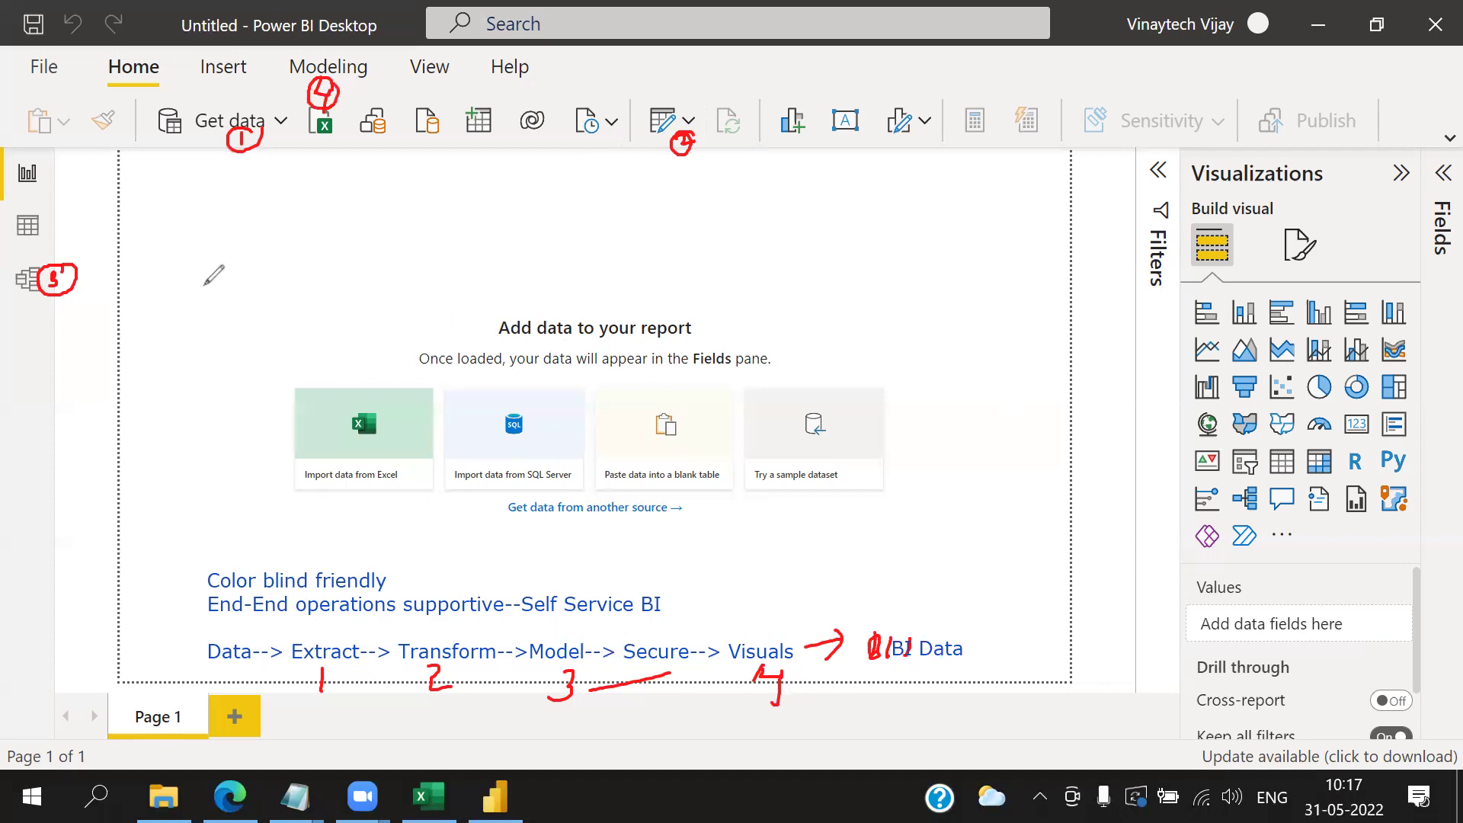
pyautogui.moveTo(1033, 166); pyautogui.dragTo(1026, 188)
pyautogui.moveTo(606, 179)
pyautogui.mouseDown()
pyautogui.moveTo(621, 165)
pyautogui.moveTo(635, 196)
pyautogui.moveTo(626, 169)
pyautogui.mouseUp()
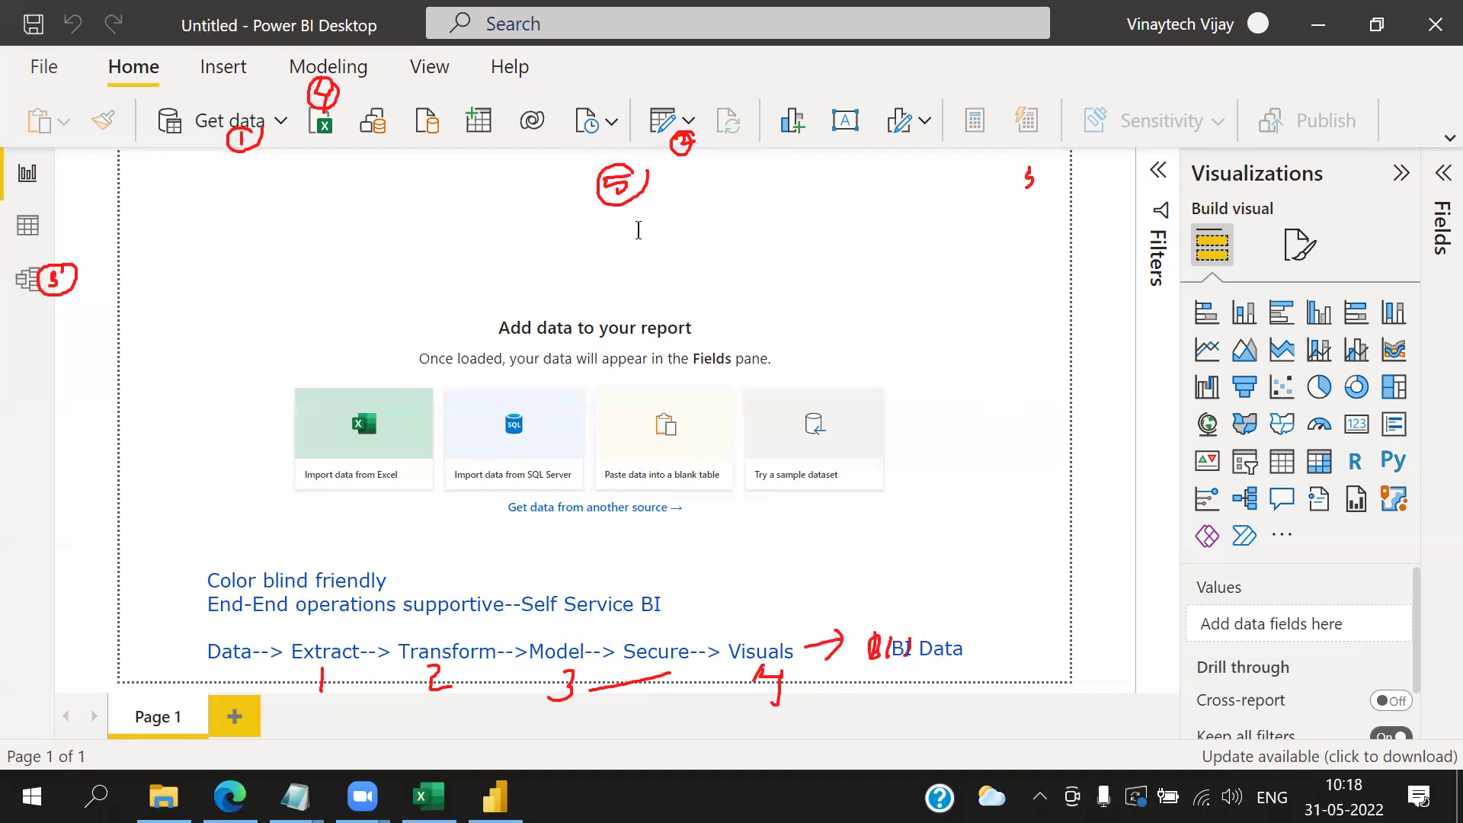
# - Label the report canvas with the text annotation "Canvas / Report View / Report Design"
pyautogui.click(240, 178)
pyautogui.write('Canvas')
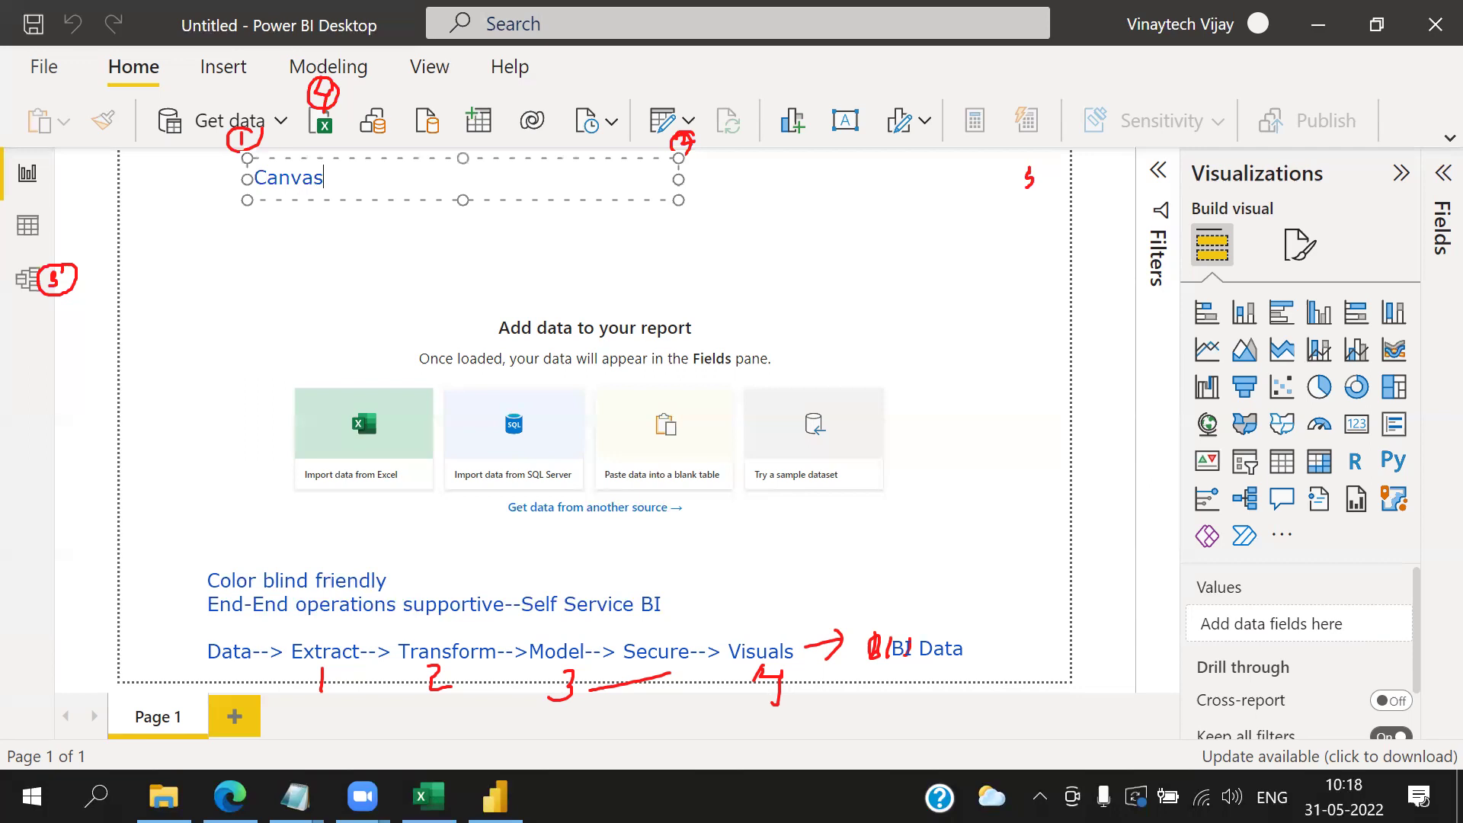
pyautogui.write(' / Report View / Rep')
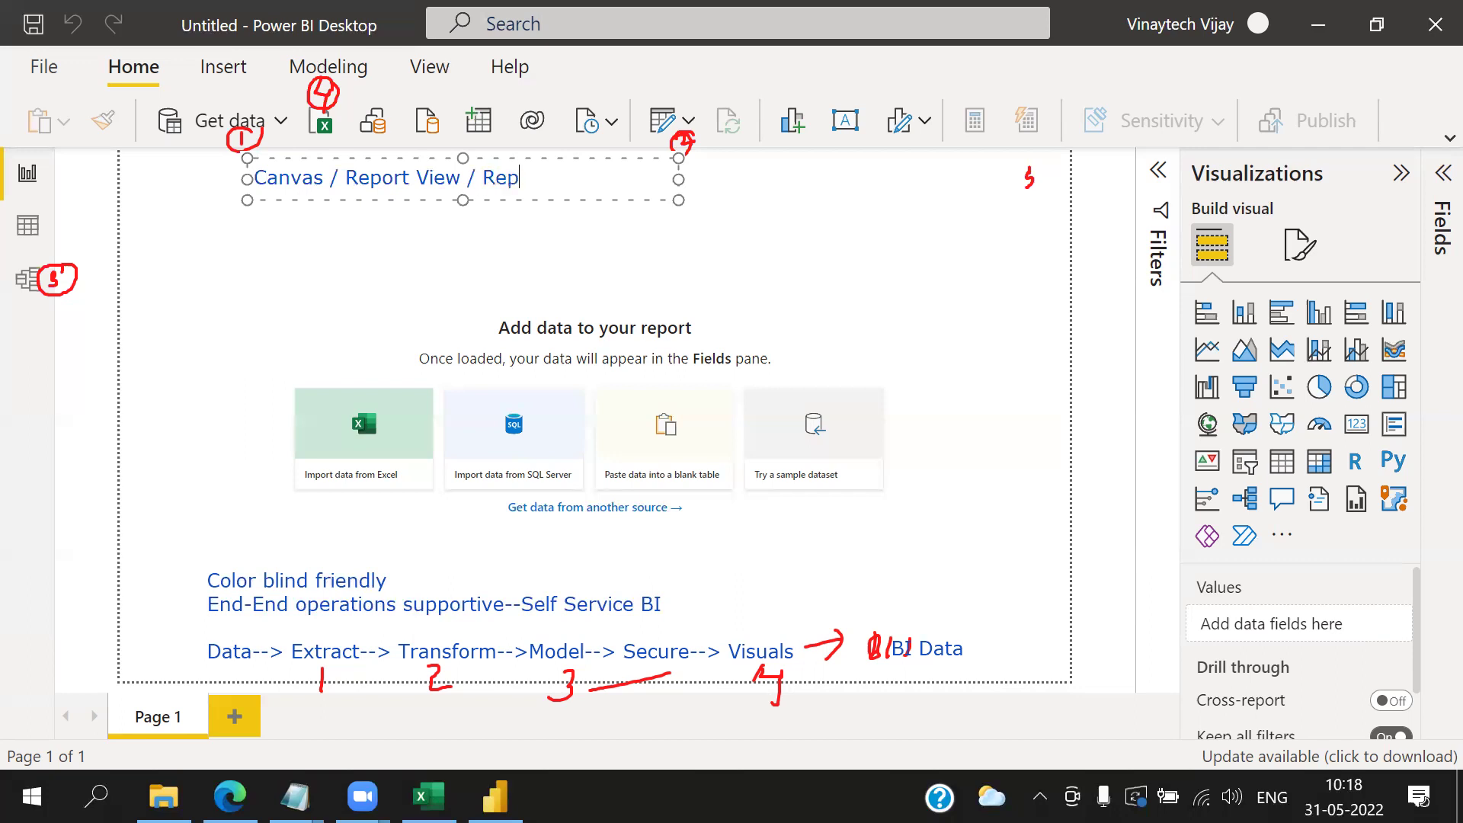
pyautogui.write('ort Design')
pyautogui.click(934, 367)
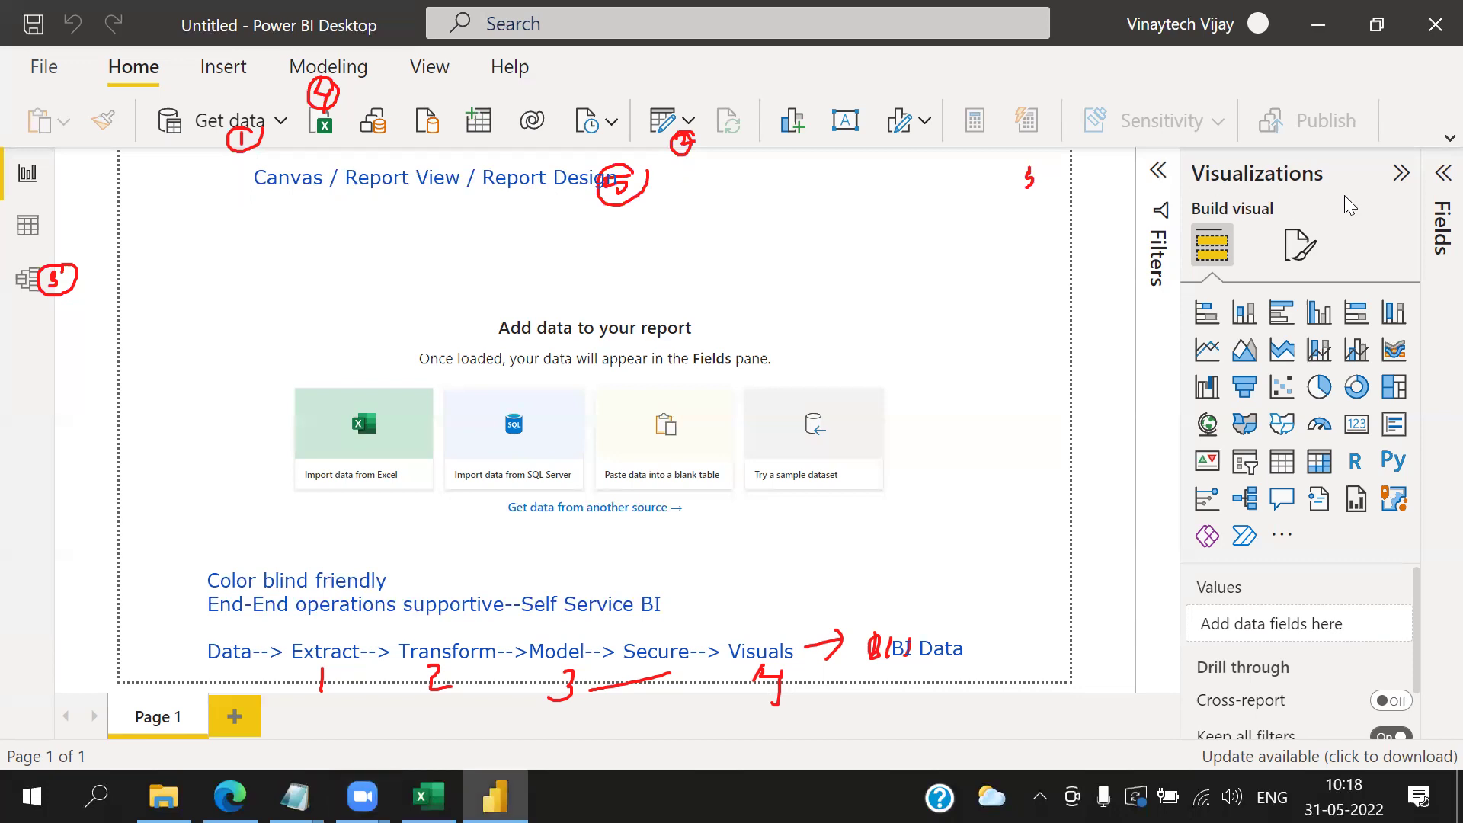
# - Expand the Filters and Fields panes and add two new pages to the report
pyautogui.click(1158, 170)
pyautogui.click(1439, 175)
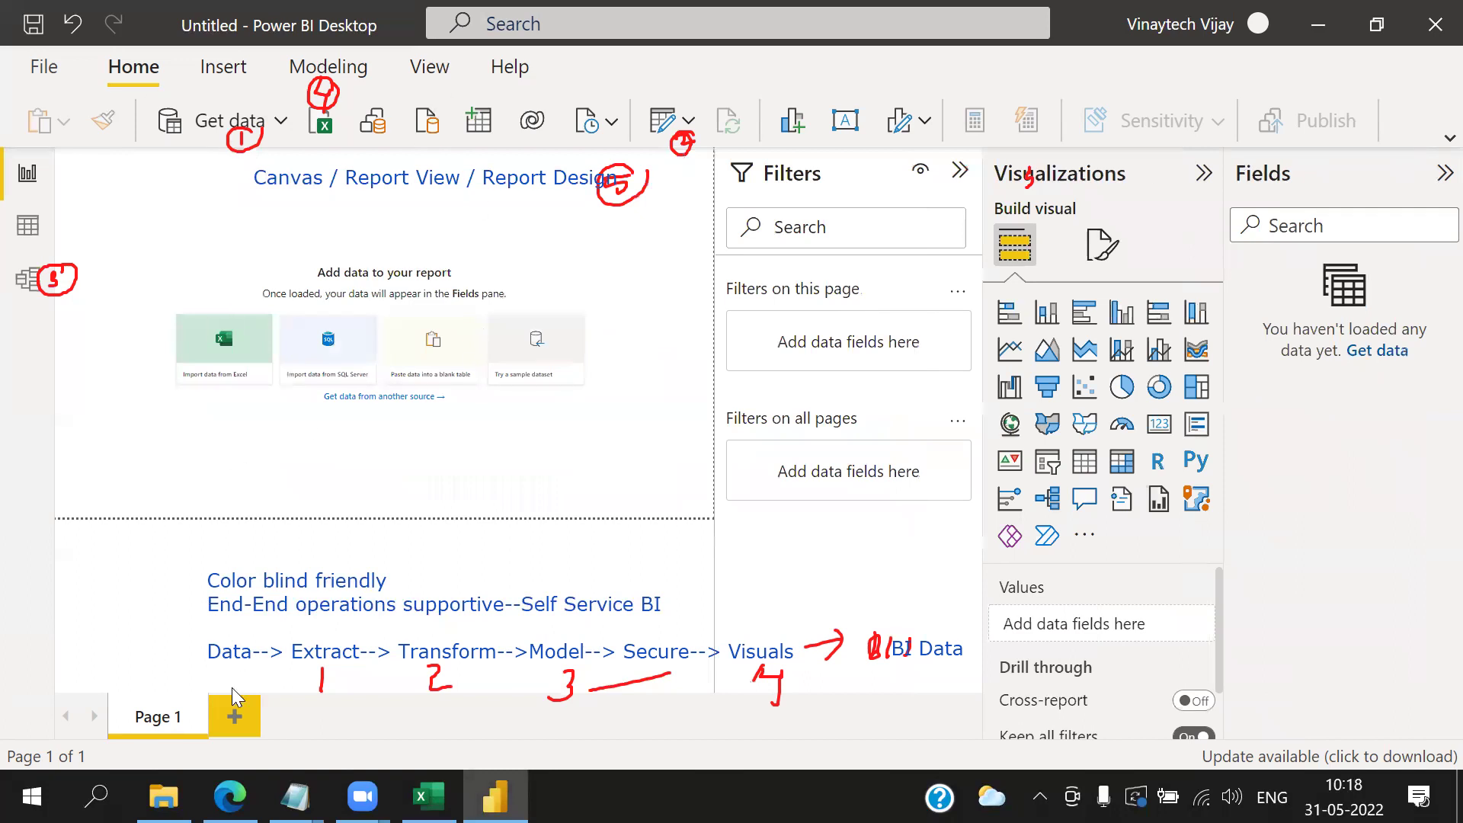
pyautogui.click(242, 720)
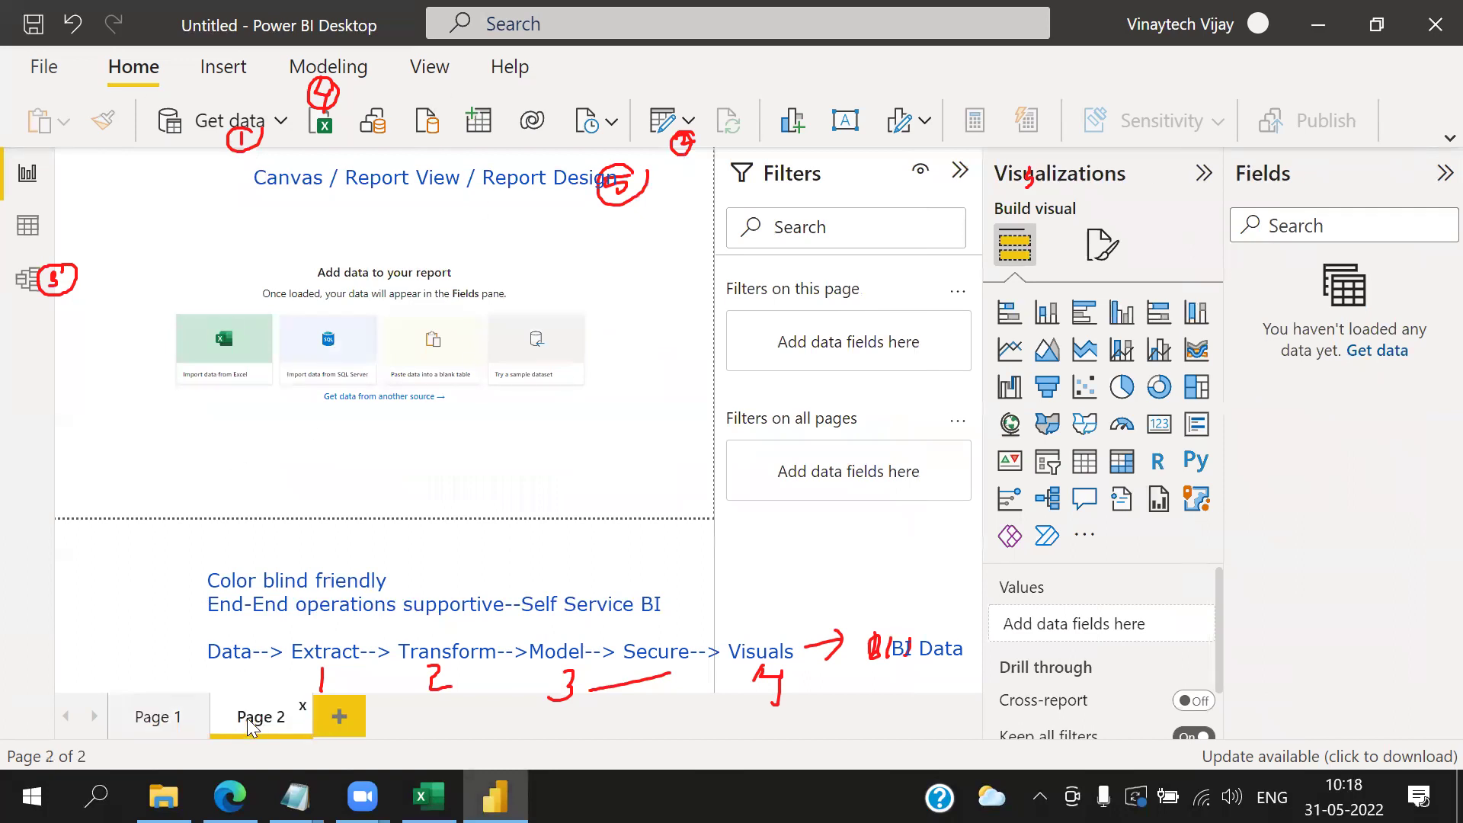
pyautogui.click(356, 715)
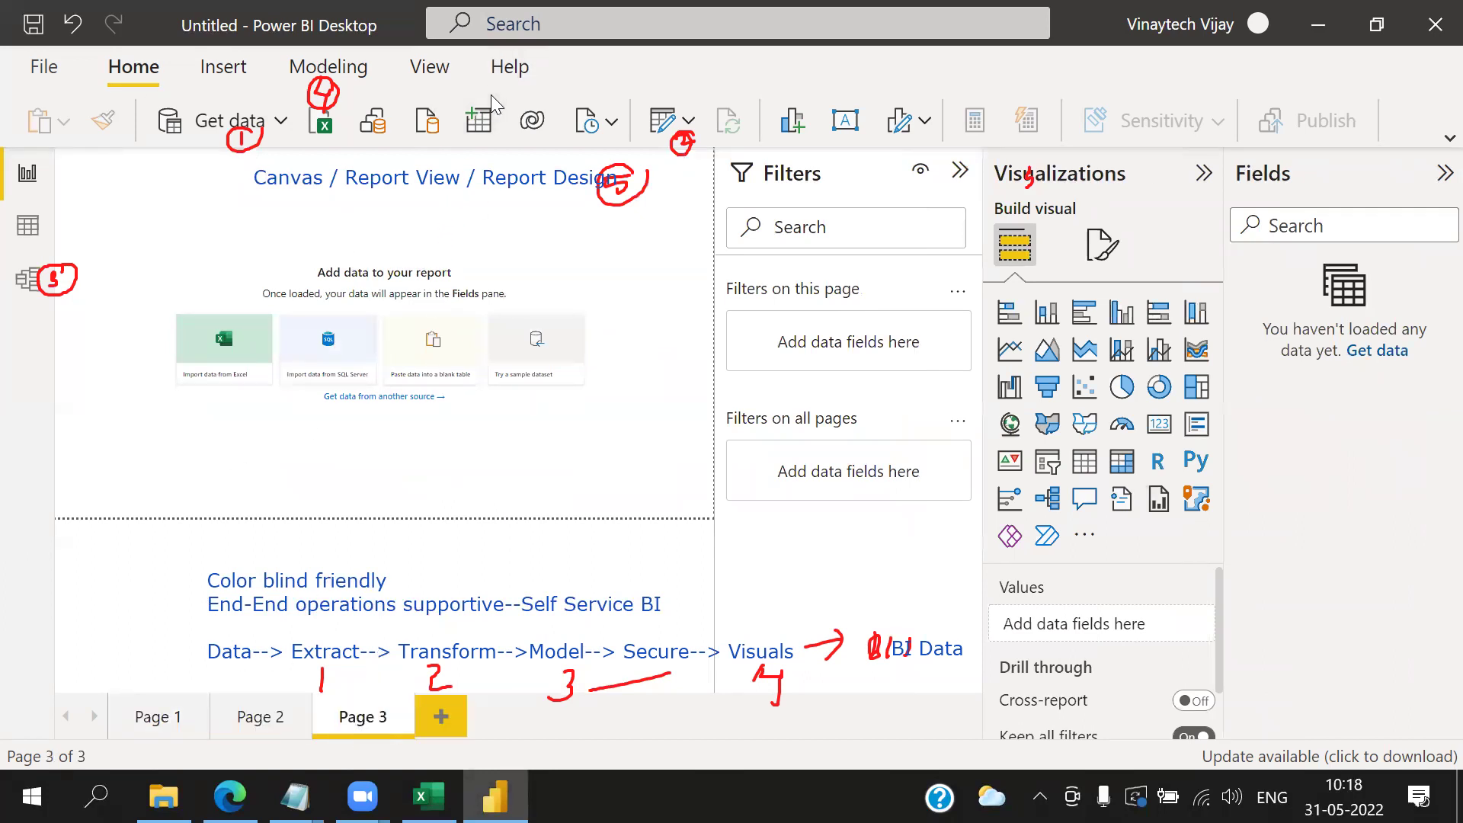
# - Label the page tabs with the text annotation "Report Pages [multi page report]"
pyautogui.click(160, 751)
pyautogui.write('Repory')
pyautogui.press('BackSpace')
pyautogui.write('t Pages')
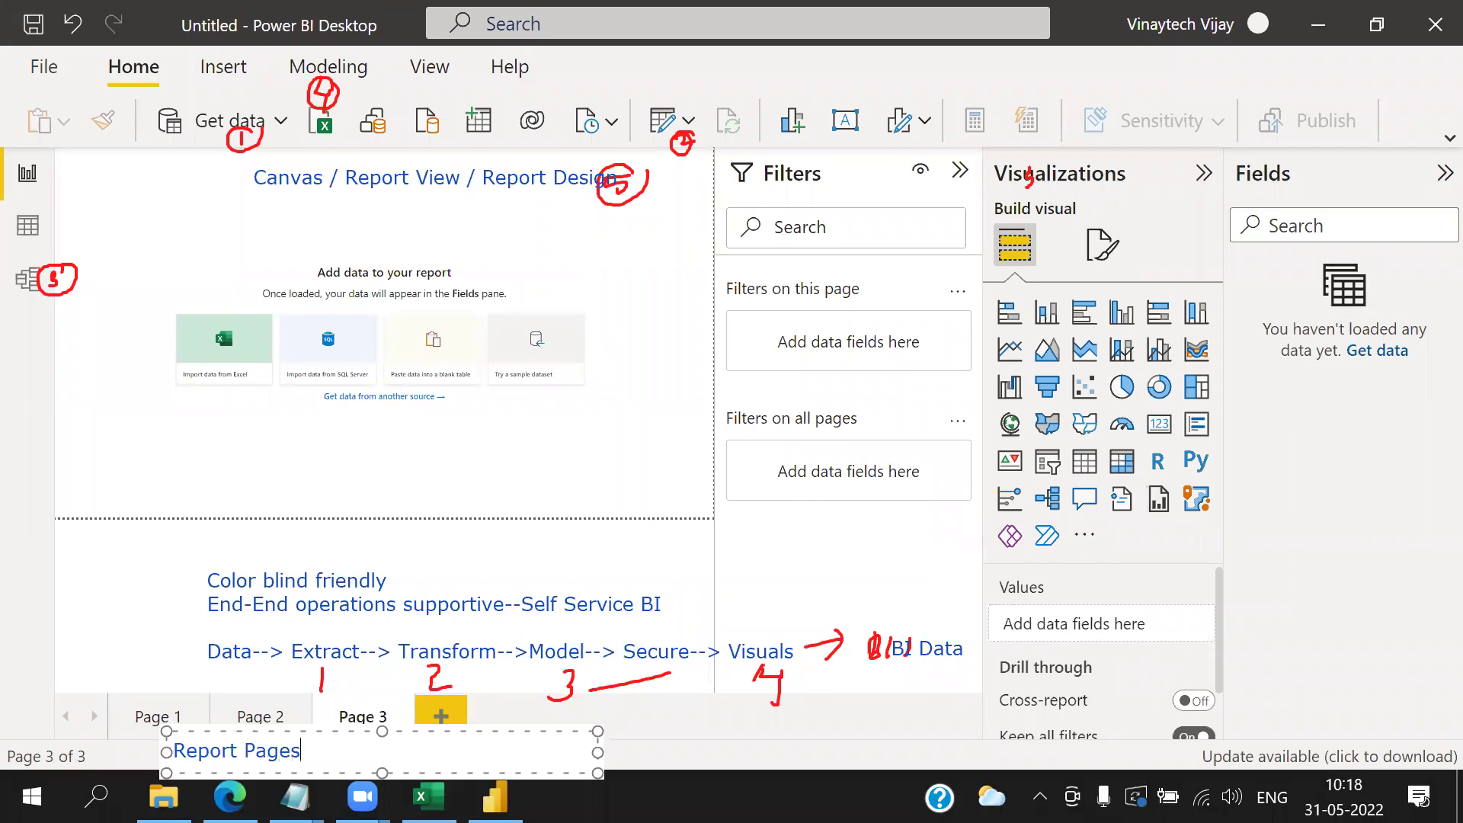
pyautogui.write(' [multi [page re')
pyautogui.press('BackSpace')
pyautogui.press('BackSpace')
pyautogui.press('BackSpace')
pyautogui.press('BackSpace')
pyautogui.press('BackSpace')
pyautogui.press('BackSpace')
pyautogui.press('BackSpace')
pyautogui.press('BackSpace')
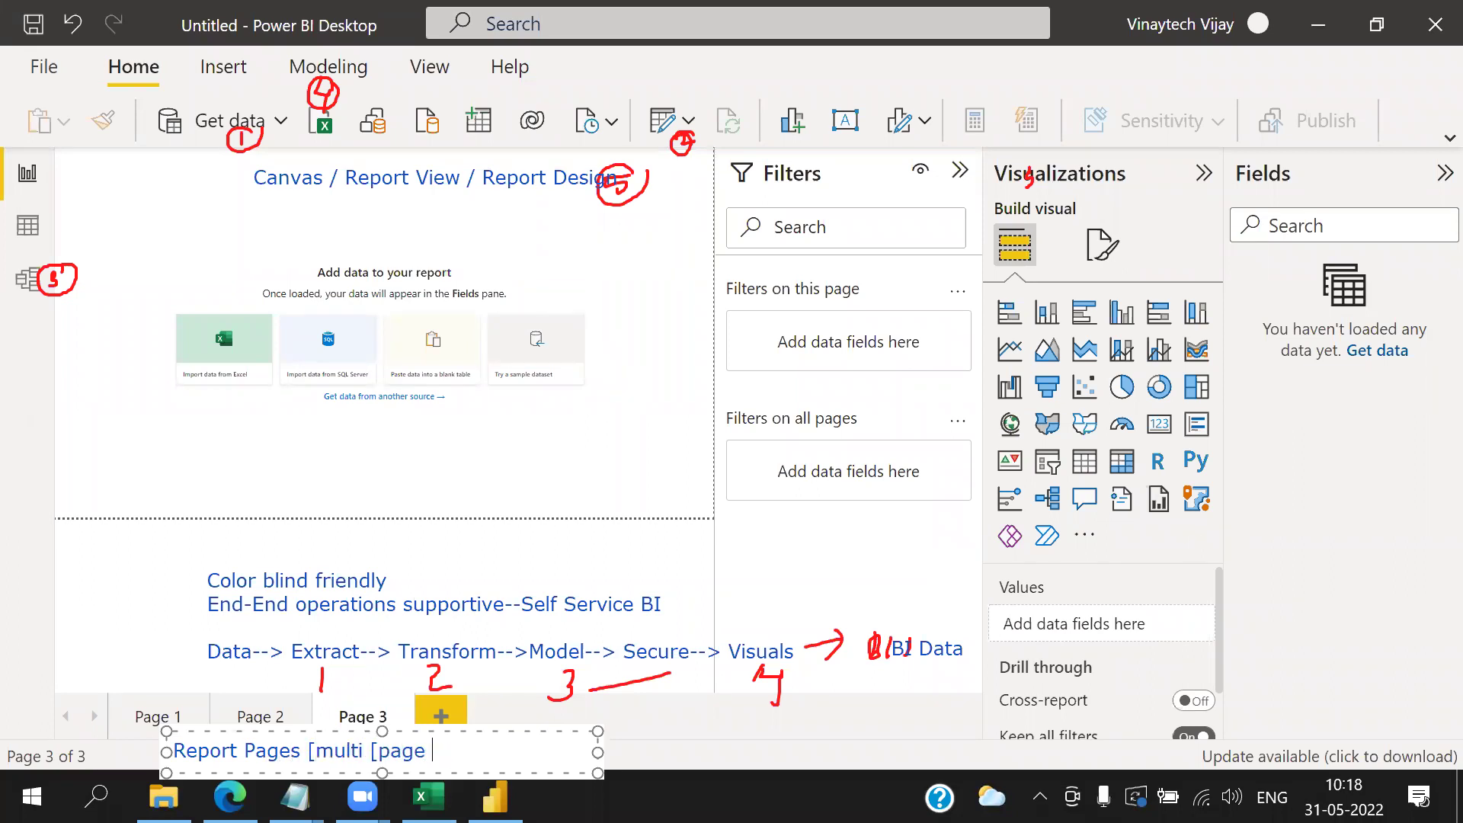
pyautogui.write('page report]')
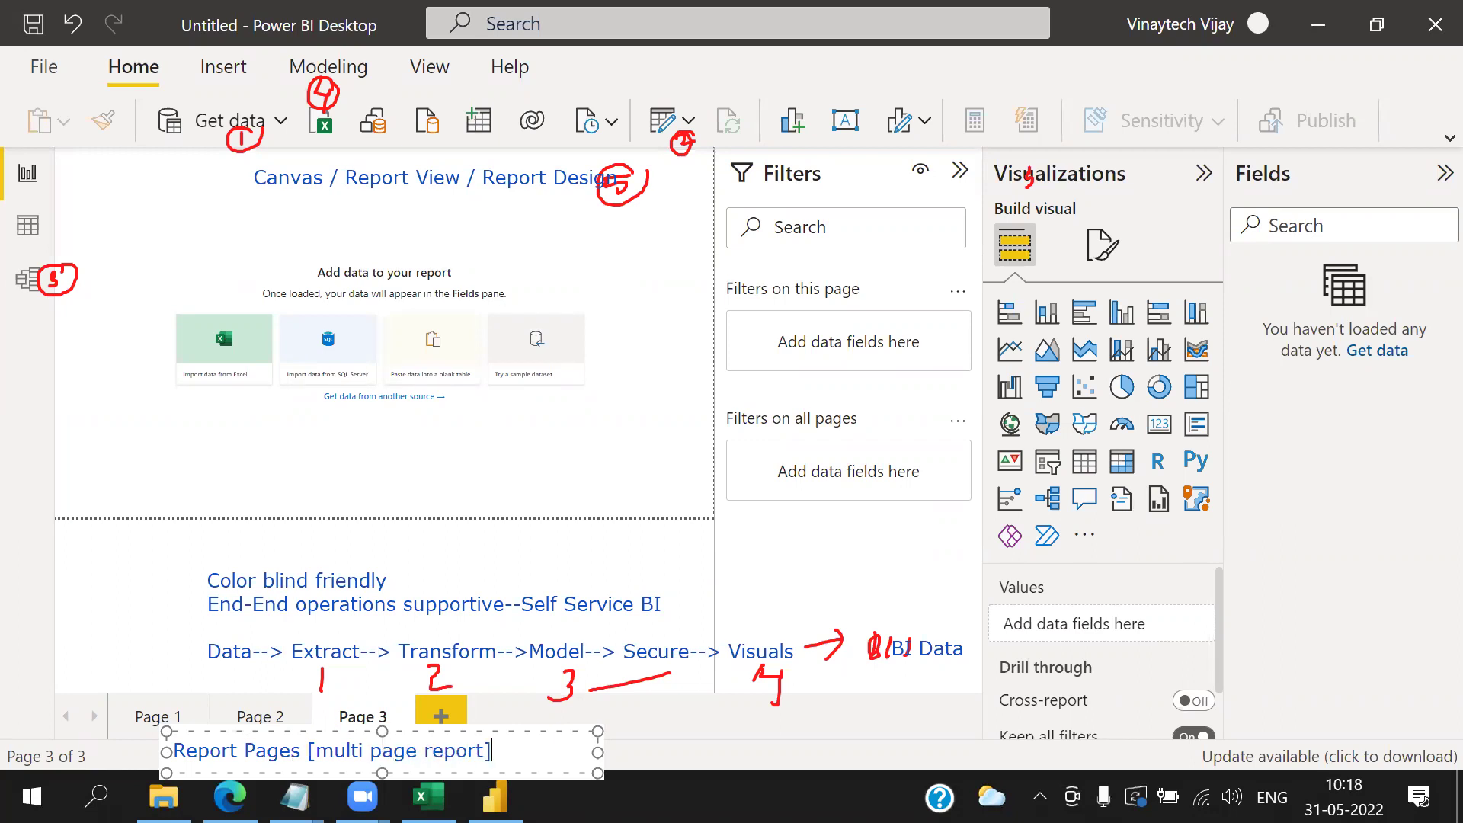
pyautogui.click(629, 463)
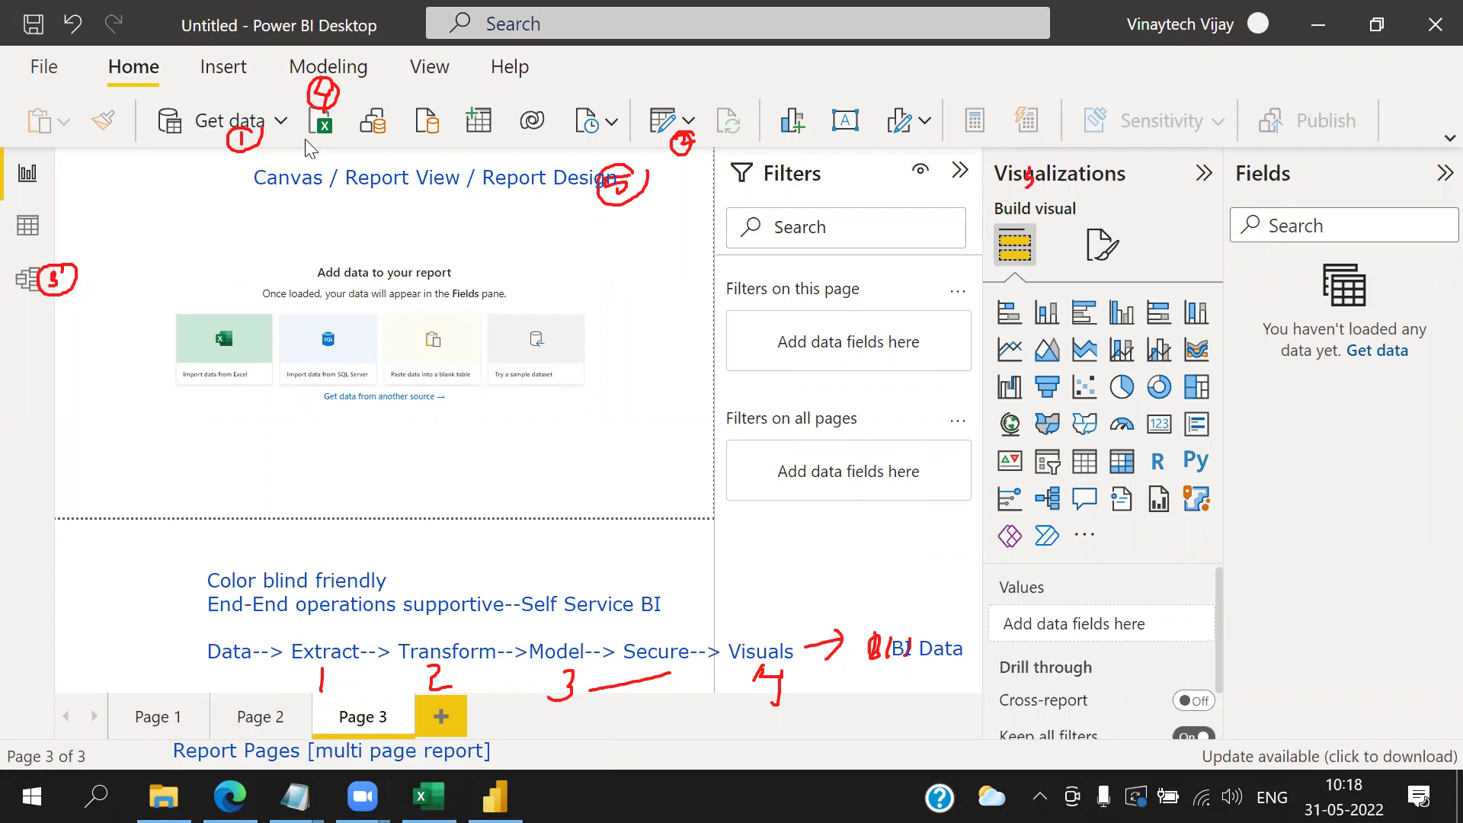
# - Circle the Save, Undo and Redo icons in red and add the annotation "title" below the report's title
pyautogui.moveTo(34, 4)
pyautogui.mouseDown()
pyautogui.moveTo(89, 28)
pyautogui.moveTo(81, 10)
pyautogui.moveTo(83, 44)
pyautogui.moveTo(135, 40)
pyautogui.mouseUp()
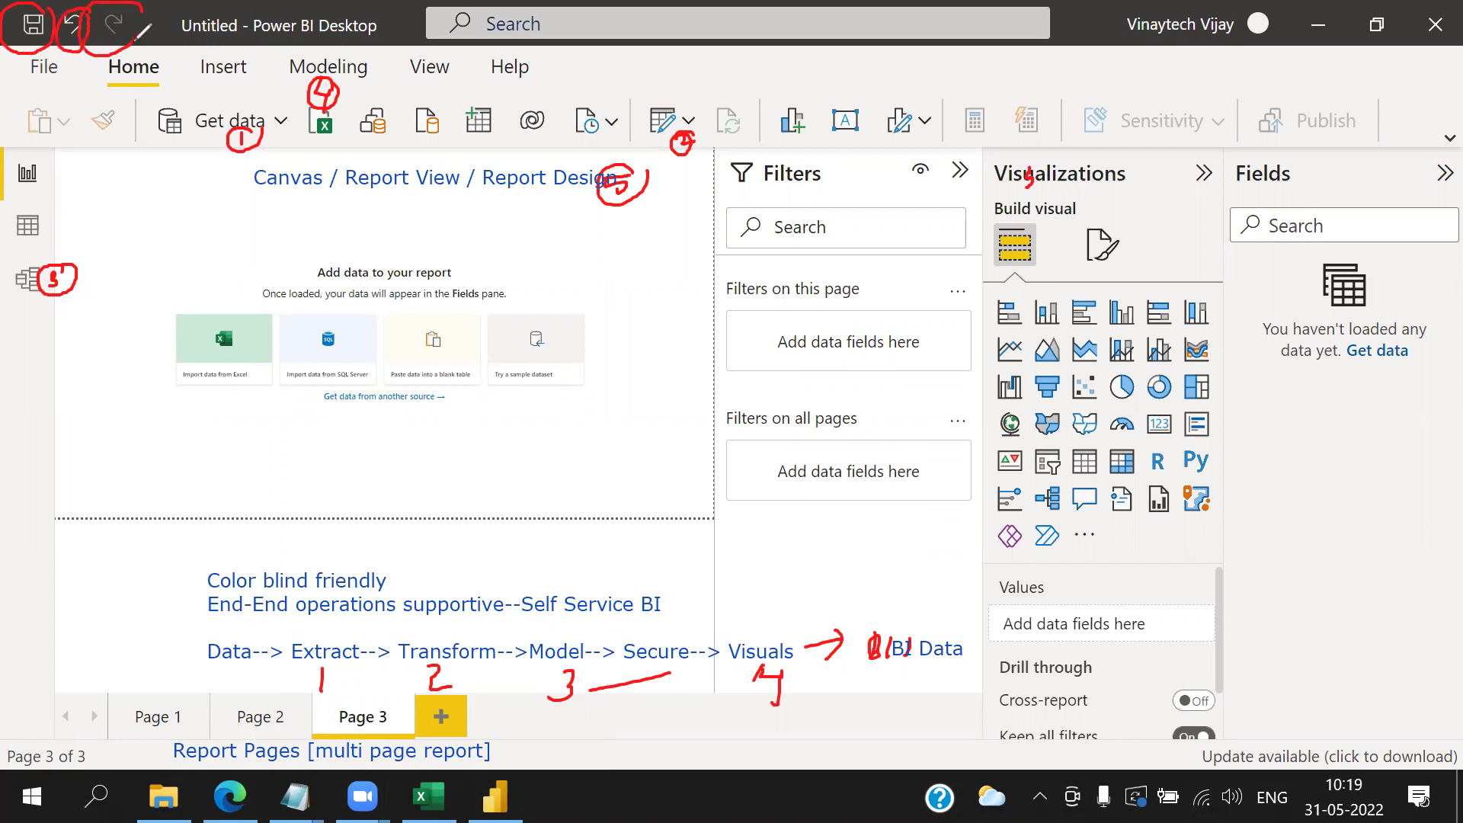
pyautogui.click(187, 44)
pyautogui.write('title')
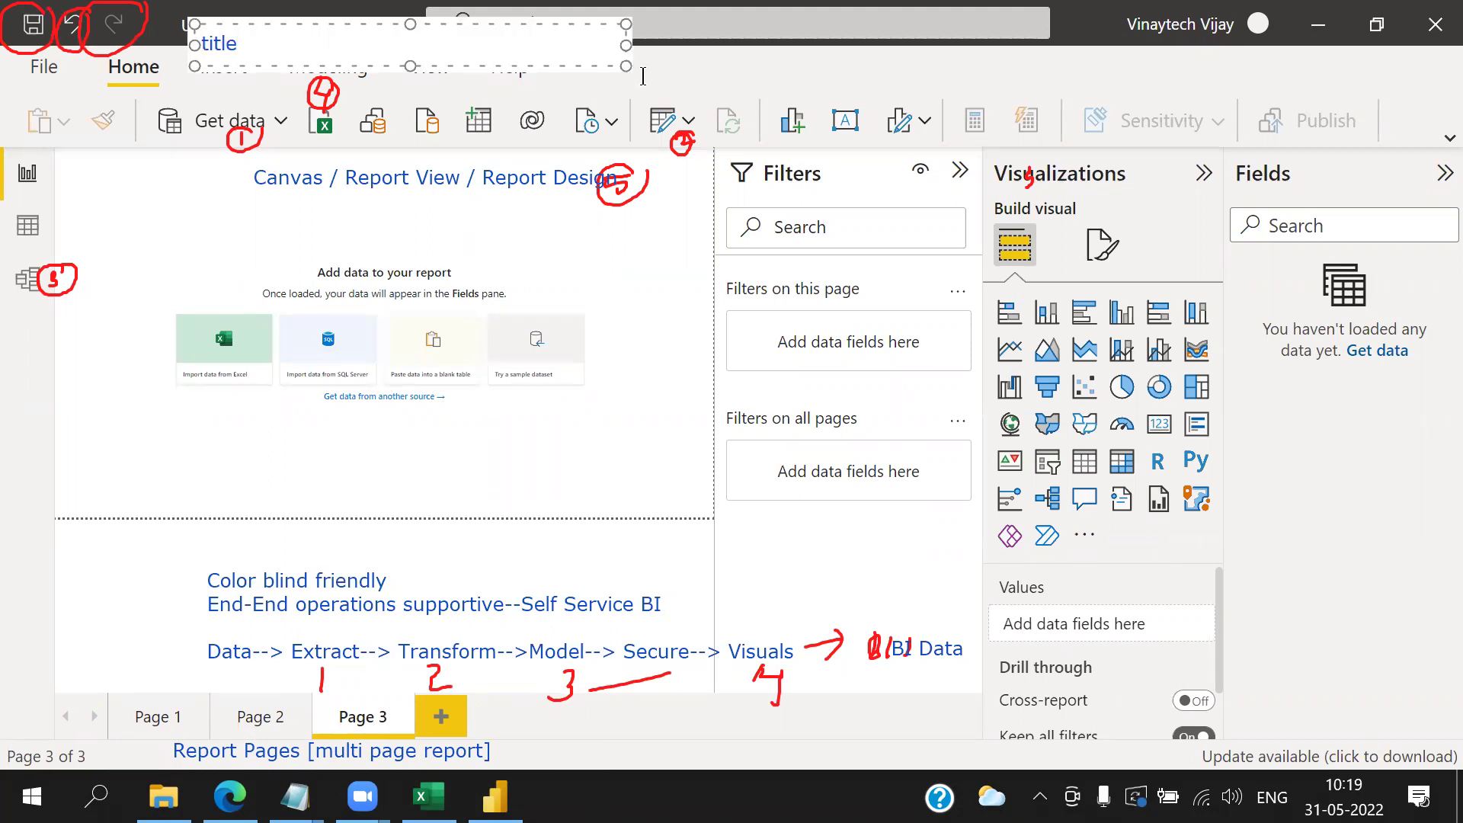
pyautogui.click(713, 70)
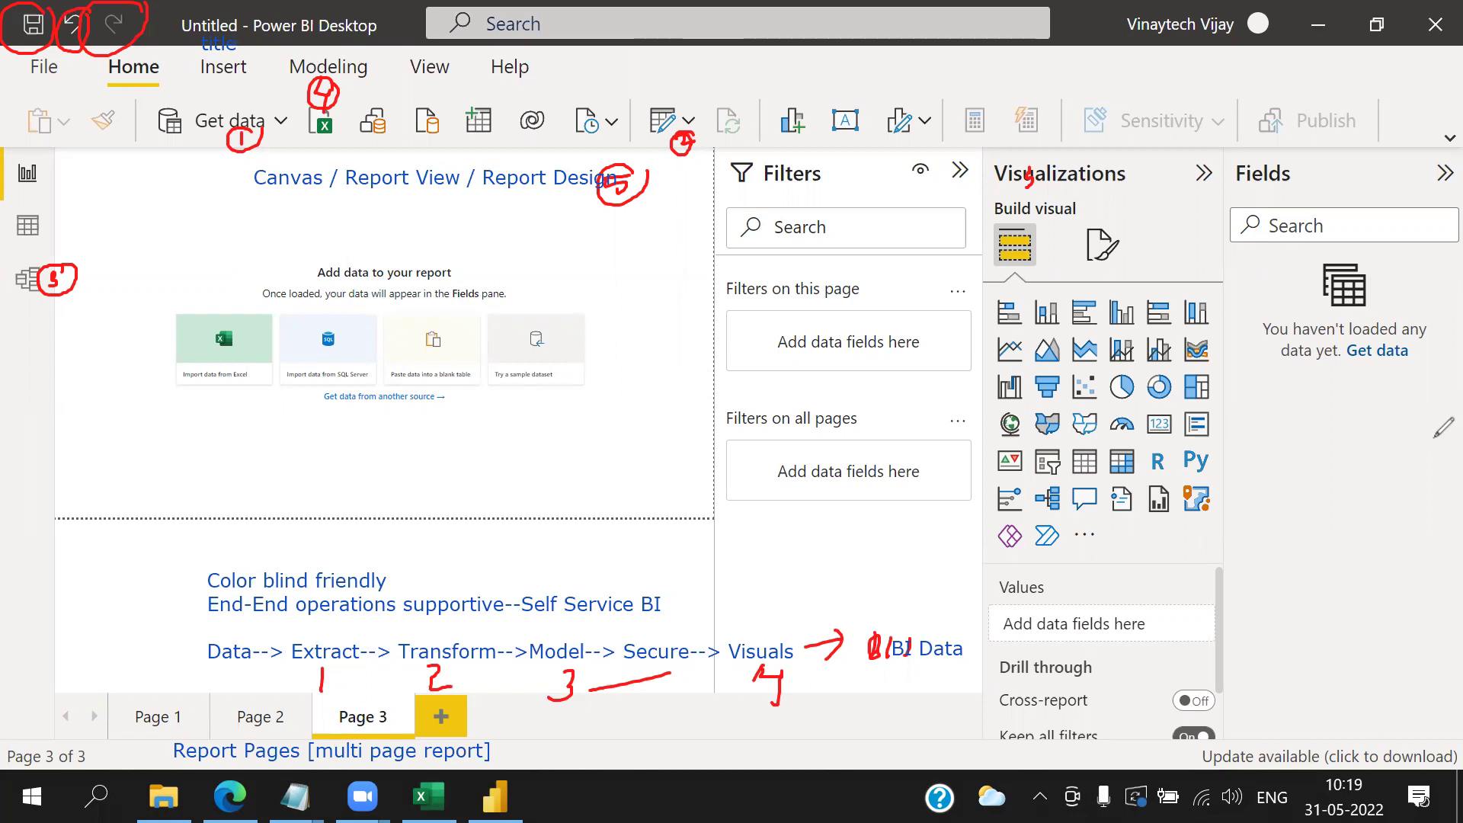
# - Tick the account name in red and handwrite labels under the window's minimize, maximize and close controls
pyautogui.moveTo(1170, 43); pyautogui.dragTo(1207, 17)
pyautogui.moveTo(1319, 32); pyautogui.dragTo(1295, 63)
pyautogui.moveTo(1268, 72)
pyautogui.mouseDown()
pyautogui.moveTo(1277, 50)
pyautogui.moveTo(1284, 68)
pyautogui.moveTo(1292, 55)
pyautogui.moveTo(1286, 73)
pyautogui.moveTo(1292, 60)
pyautogui.moveTo(1428, 72)
pyautogui.moveTo(1422, 90)
pyautogui.moveTo(1444, 61)
pyautogui.moveTo(1460, 86)
pyautogui.mouseUp()
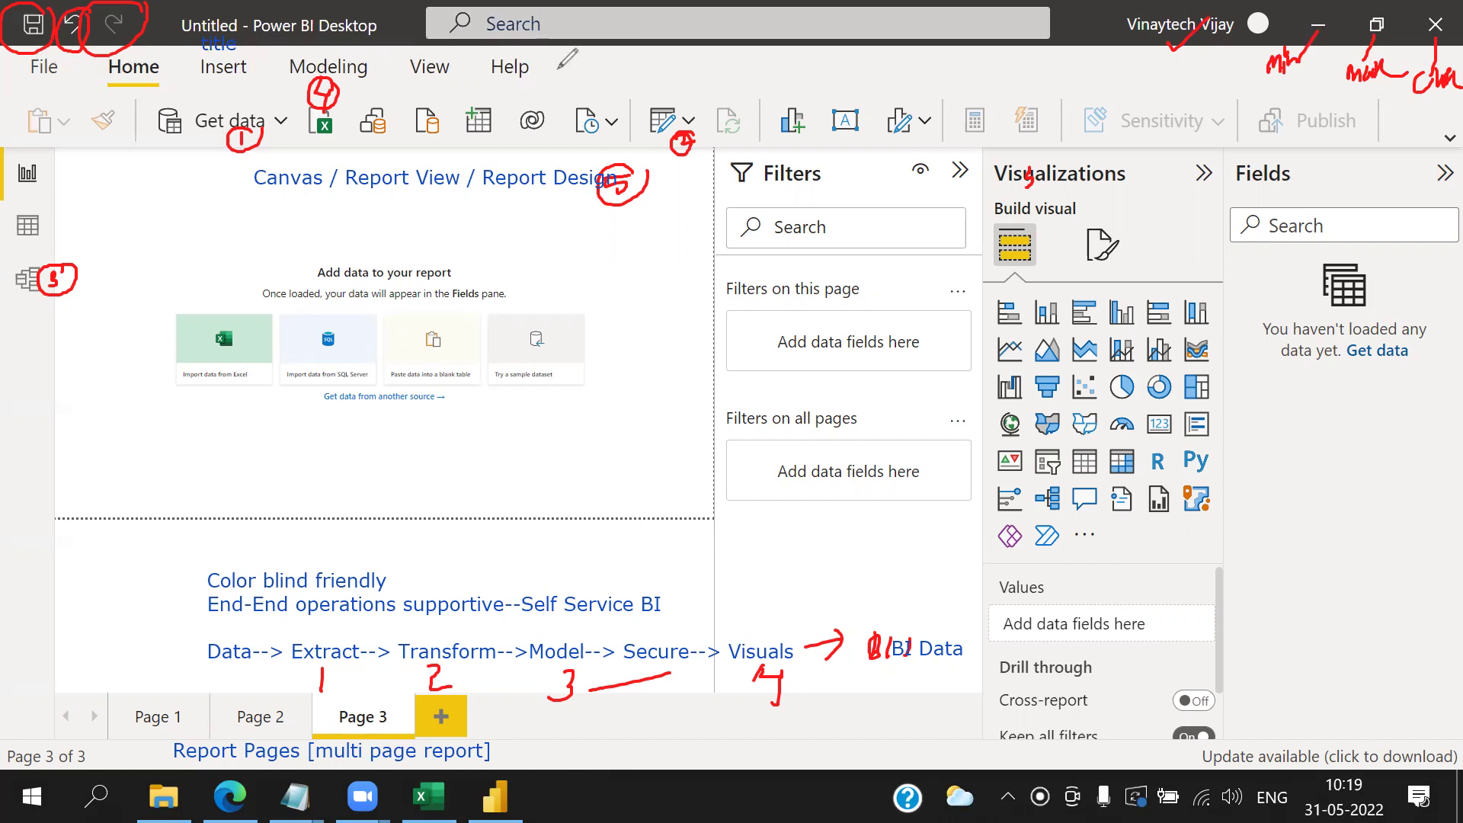
# - Circle Home in red and add the text annotation "Home Ribbon" above the ribbon commands
pyautogui.moveTo(180, 57)
pyautogui.mouseDown()
pyautogui.moveTo(95, 52)
pyautogui.moveTo(107, 96)
pyautogui.moveTo(187, 76)
pyautogui.moveTo(182, 52)
pyautogui.mouseUp()
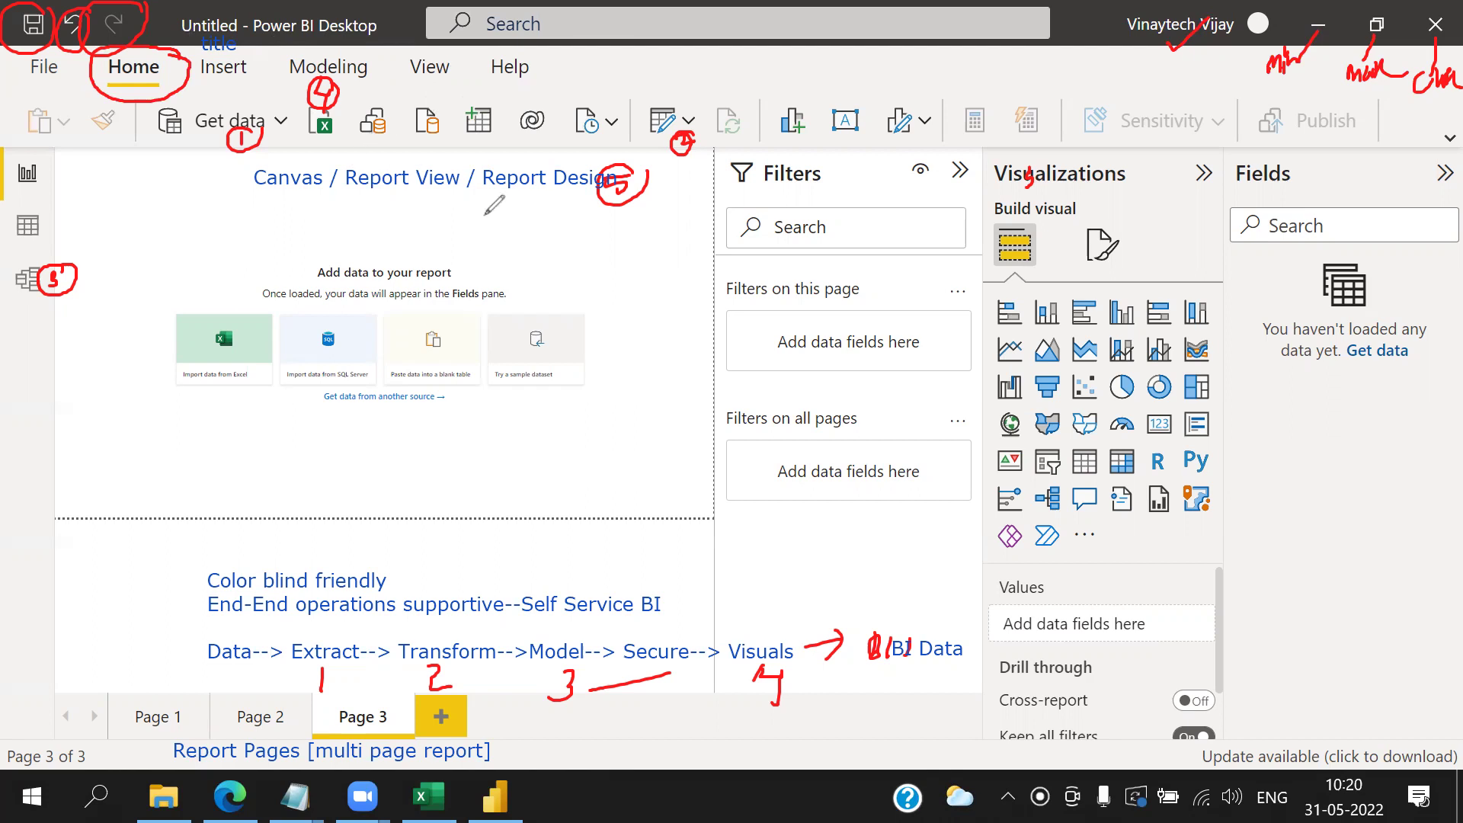
pyautogui.click(627, 81)
pyautogui.write('Home Ribbon')
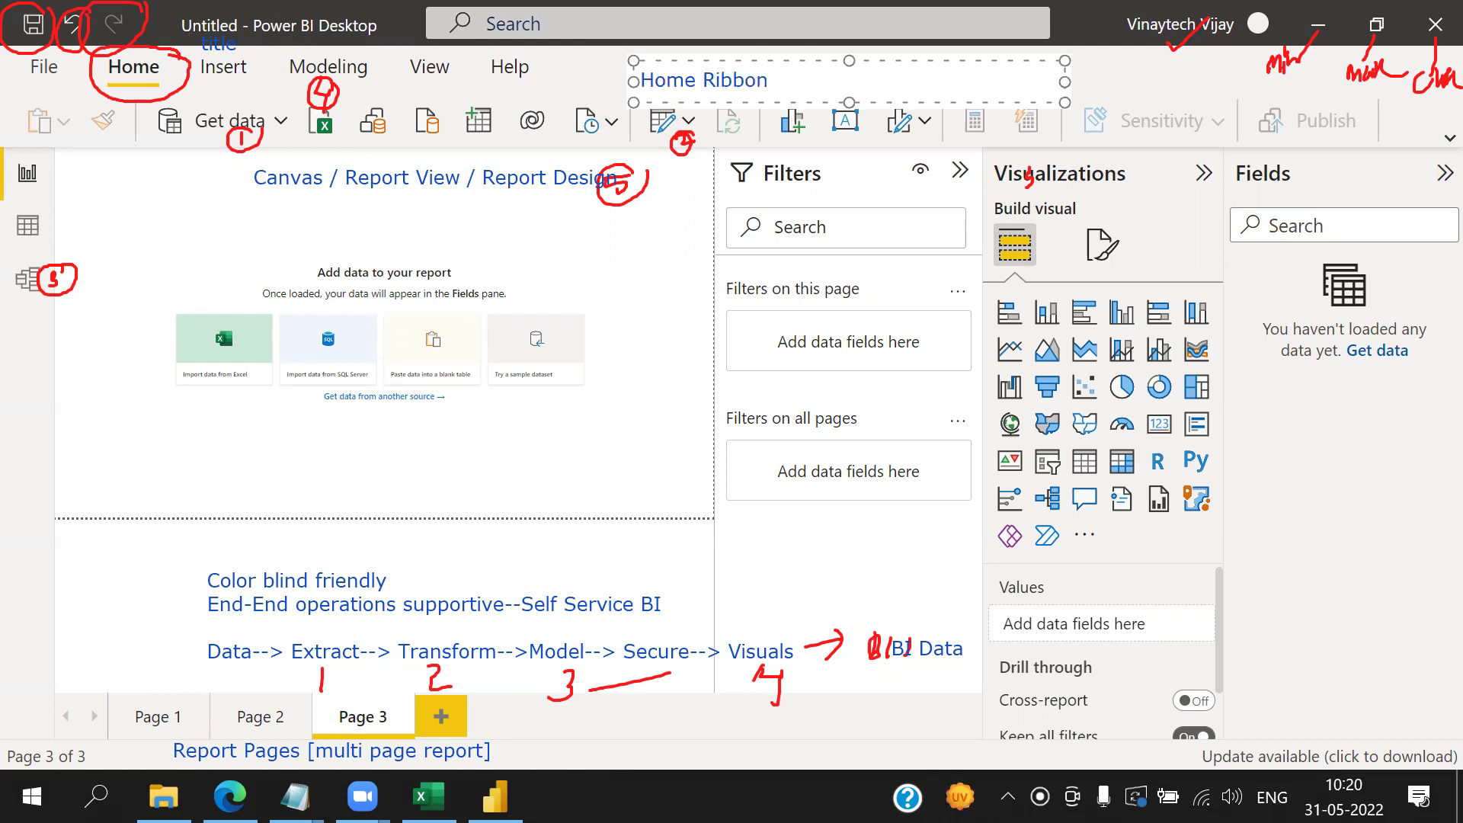
pyautogui.click(700, 137)
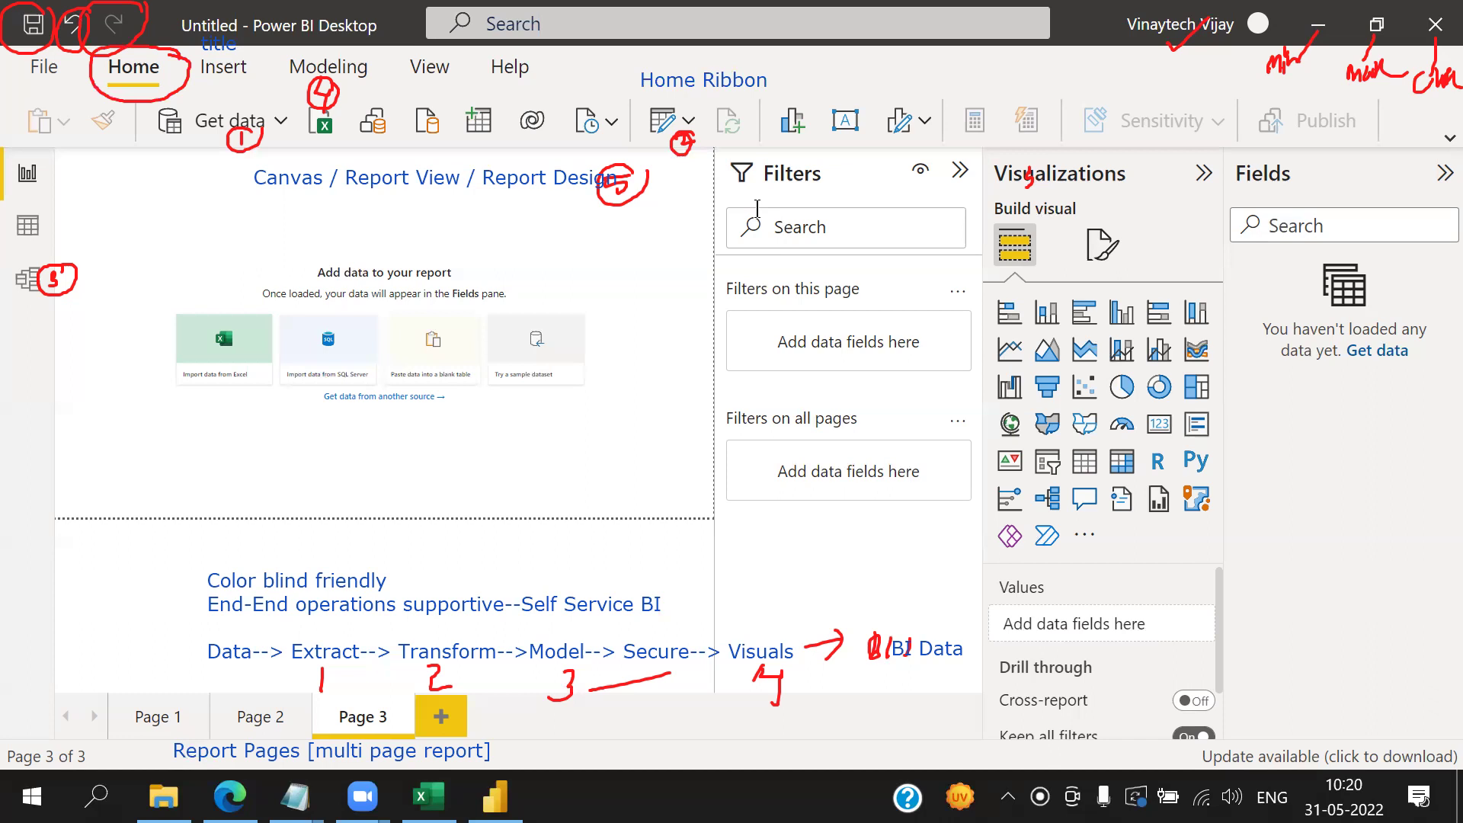
# - Draw red arrows from the report view icon toward the canvas label, underline that icon, and mark the data view icon with a line and 2
pyautogui.moveTo(47, 174); pyautogui.dragTo(95, 169)
pyautogui.moveTo(4, 207); pyautogui.dragTo(29, 198)
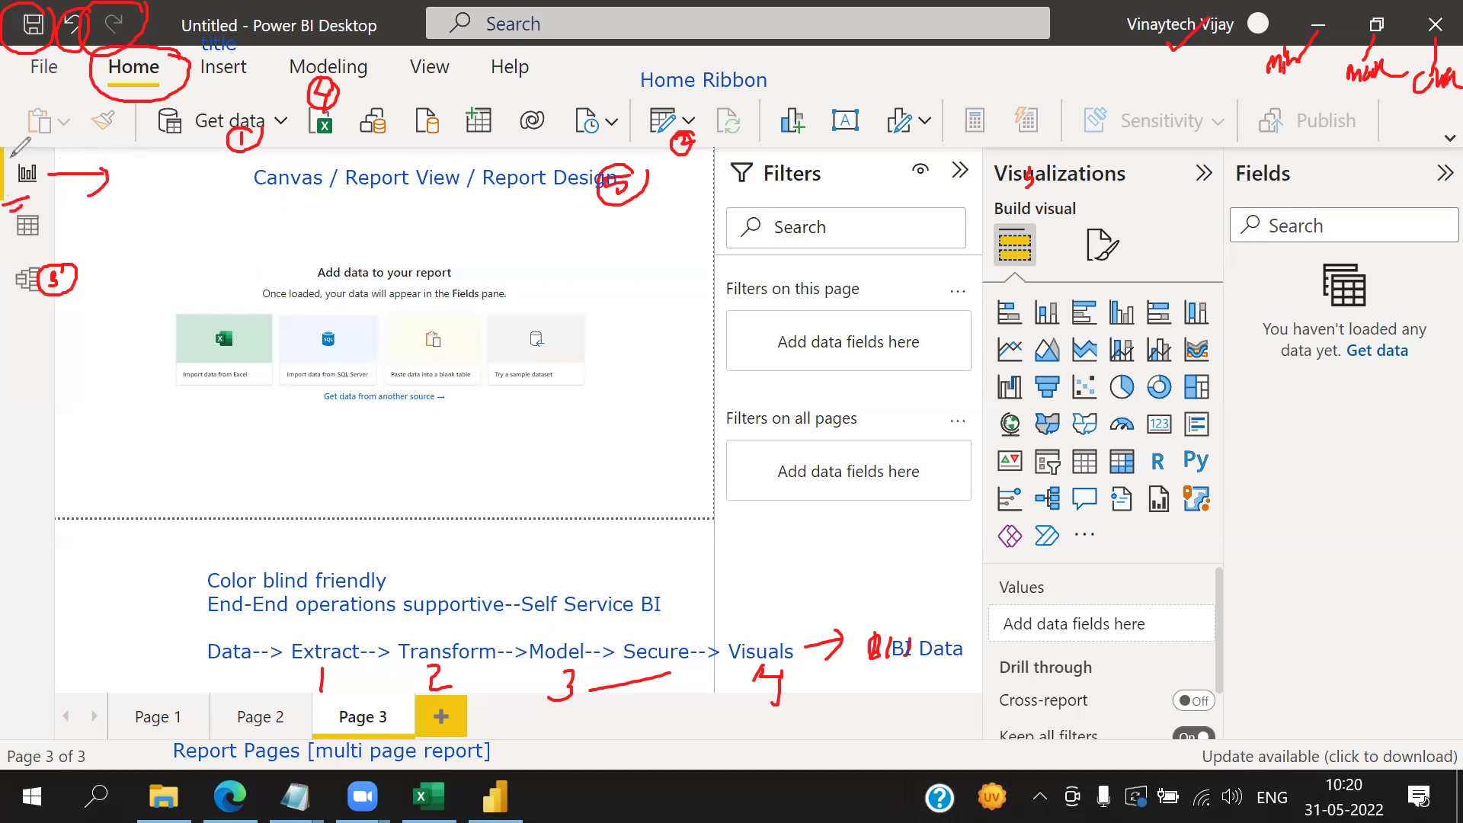
pyautogui.moveTo(137, 183)
pyautogui.mouseDown()
pyautogui.moveTo(212, 175)
pyautogui.moveTo(215, 197)
pyautogui.mouseUp()
pyautogui.moveTo(42, 227); pyautogui.dragTo(110, 237)
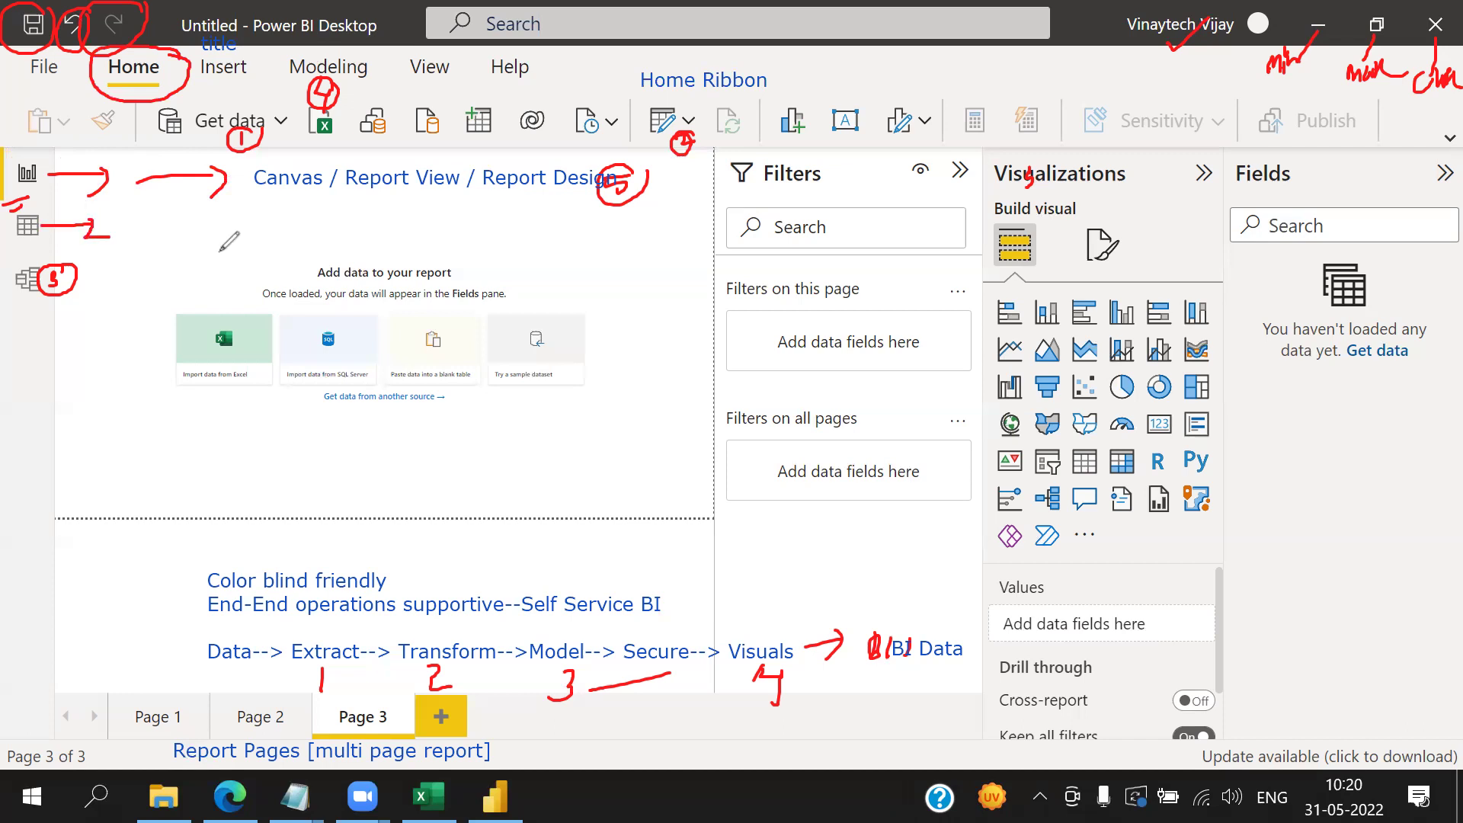
# - Add the text annotation "Data View [you will see data of import mode]" beside the data view icon, widened to fit one line
pyautogui.click(158, 221)
pyautogui.write('Data')
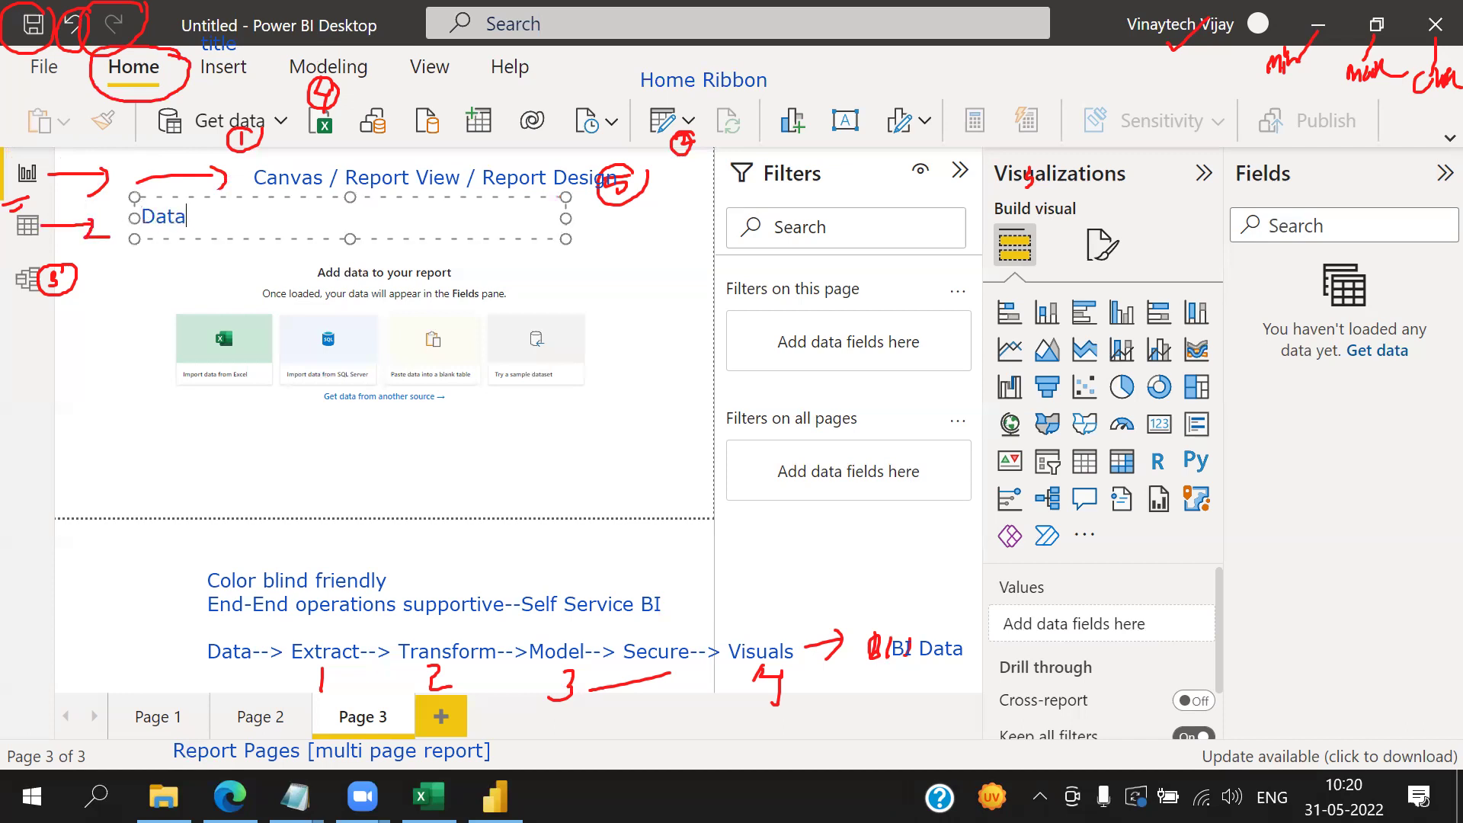
pyautogui.write(' View [you will see data ')
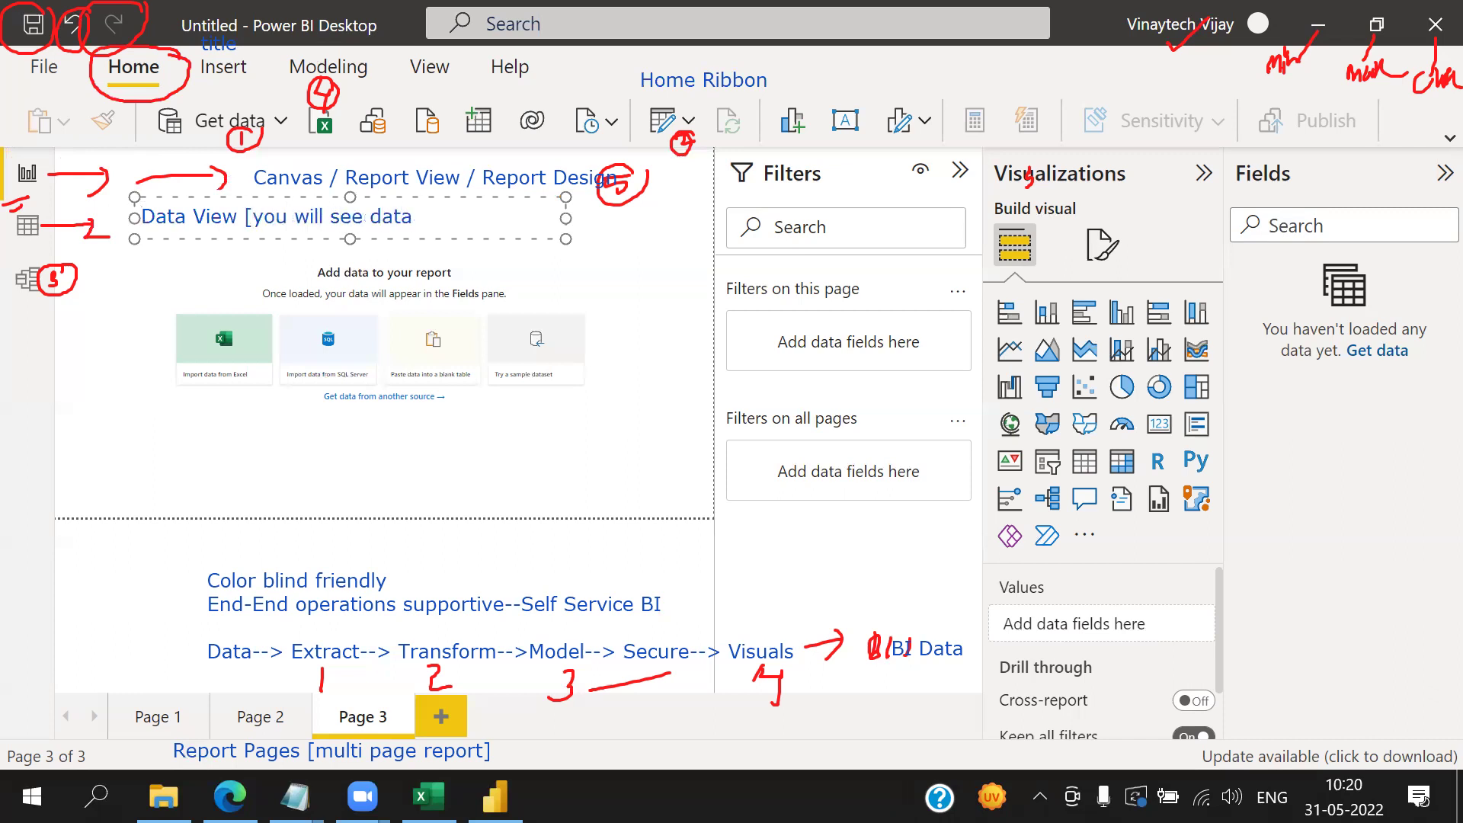
pyautogui.write('of import mode]')
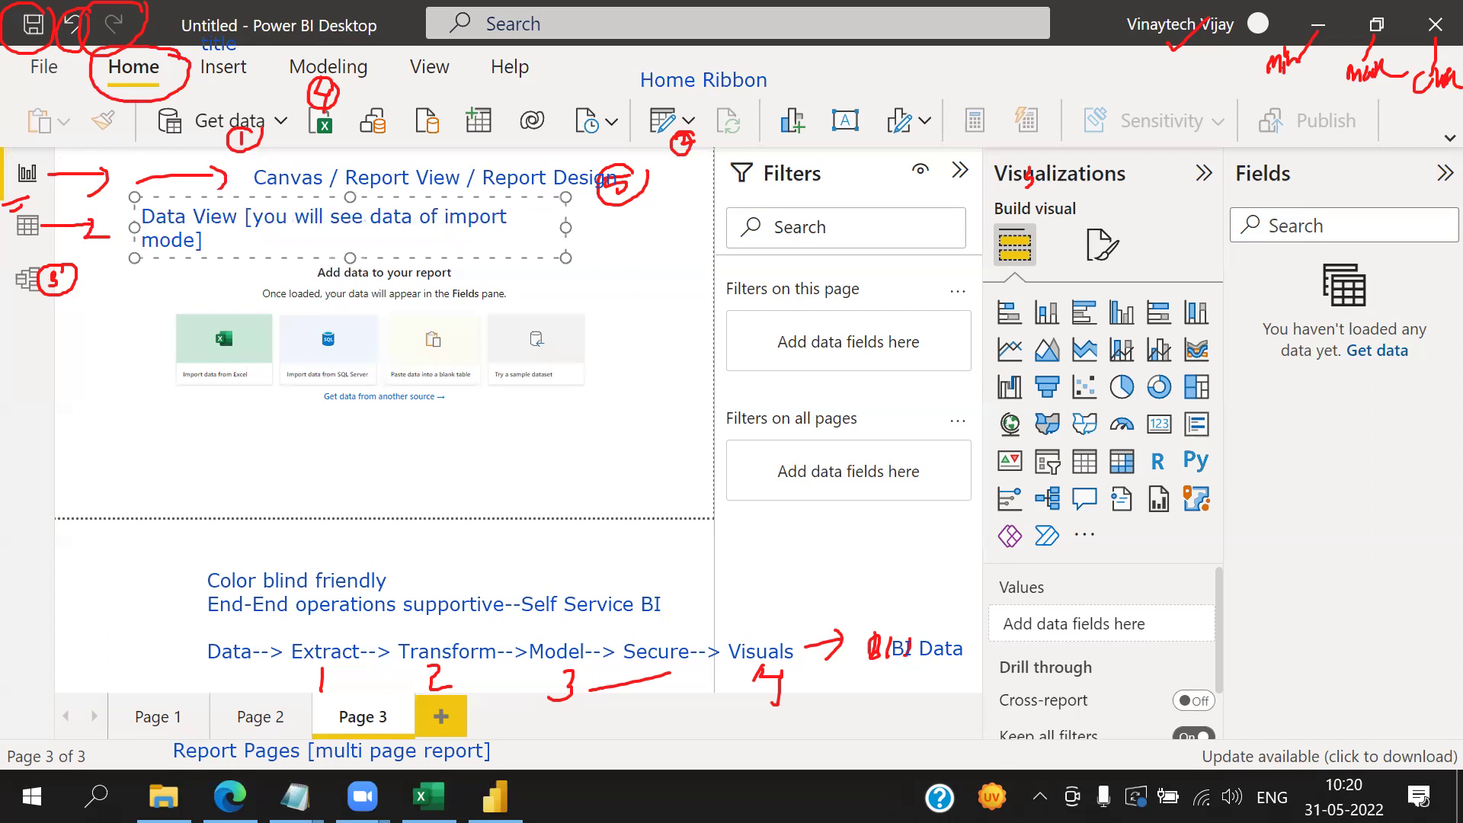
pyautogui.moveTo(566, 229); pyautogui.dragTo(723, 228)
pyautogui.click(101, 276)
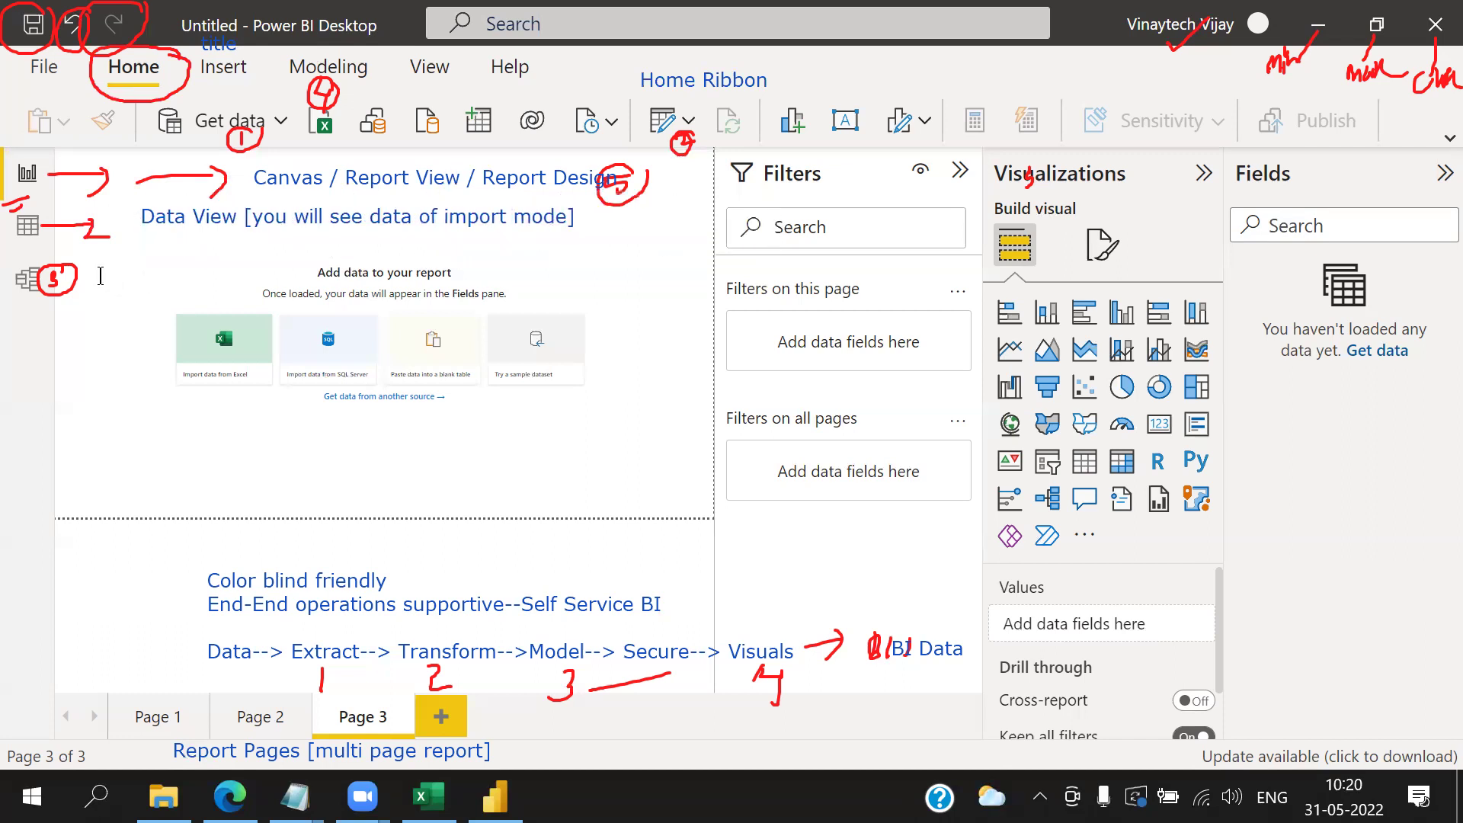
# - Add a two-line text annotation "Relationships View" and "Model View" beside the model view icon
pyautogui.click(98, 275)
pyautogui.write('Rela')
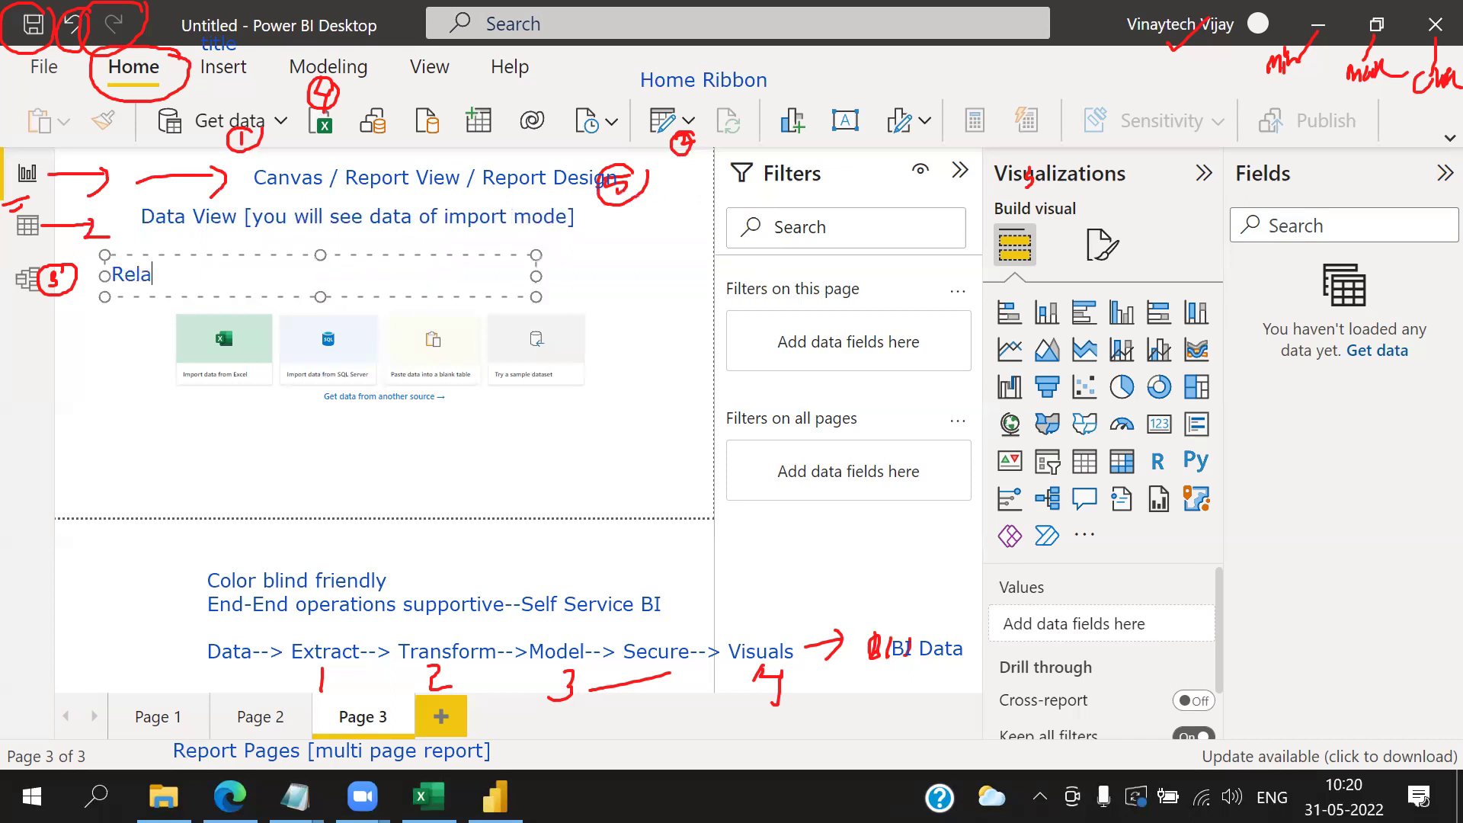
pyautogui.write('tionships View')
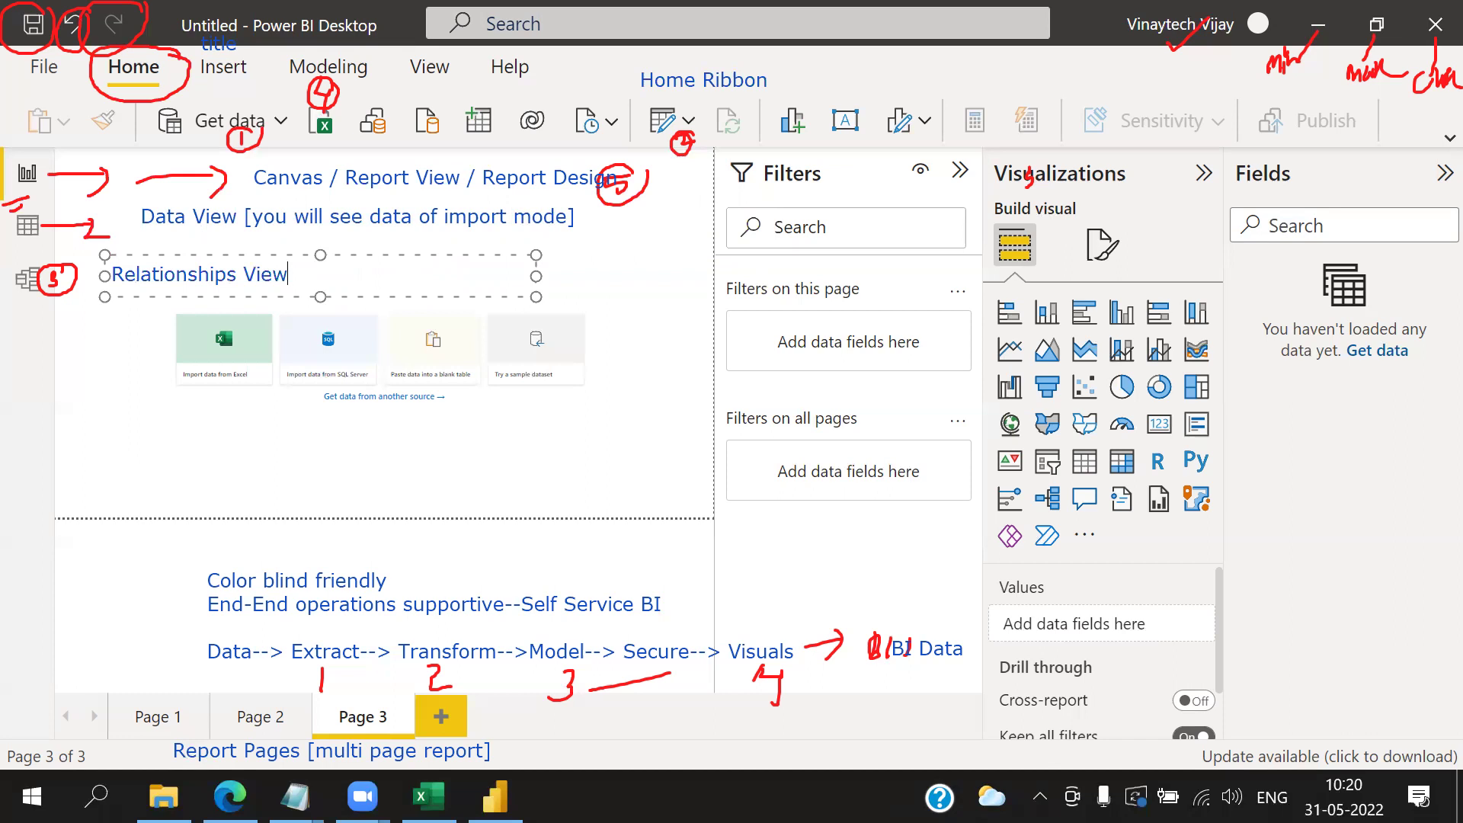
pyautogui.press('Return')
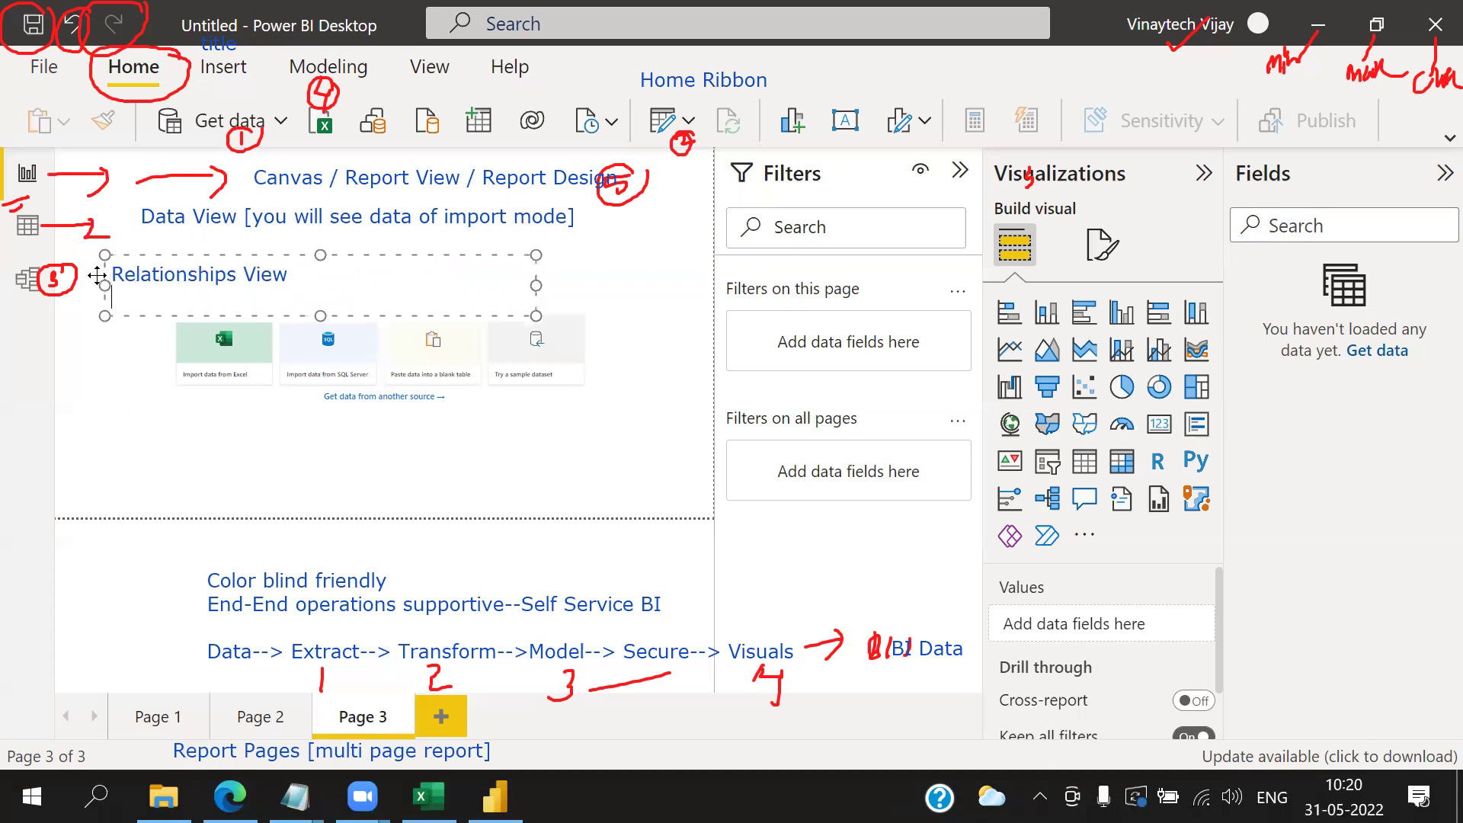
pyautogui.write('Model View')
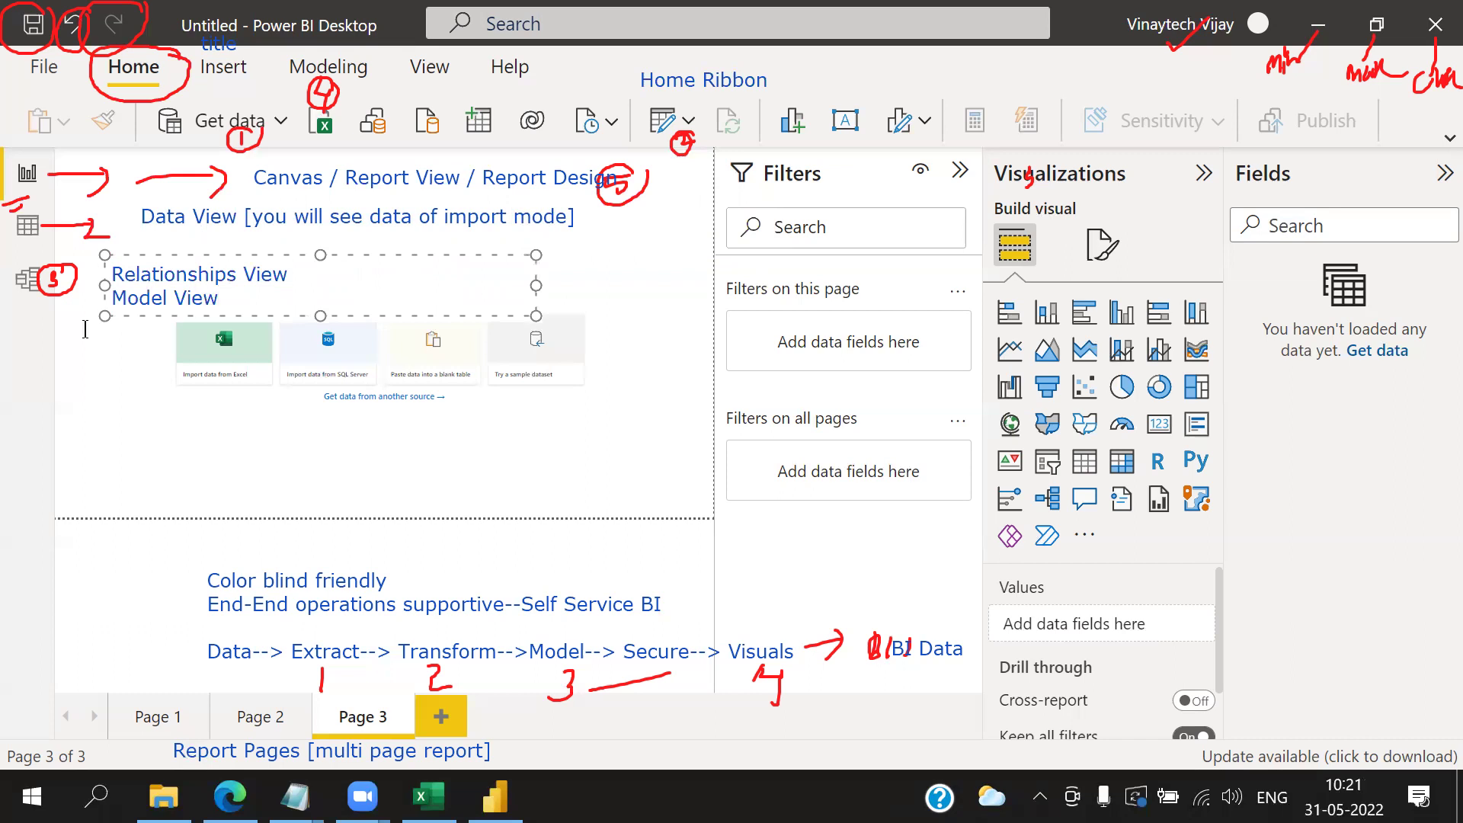
pyautogui.click(20, 356)
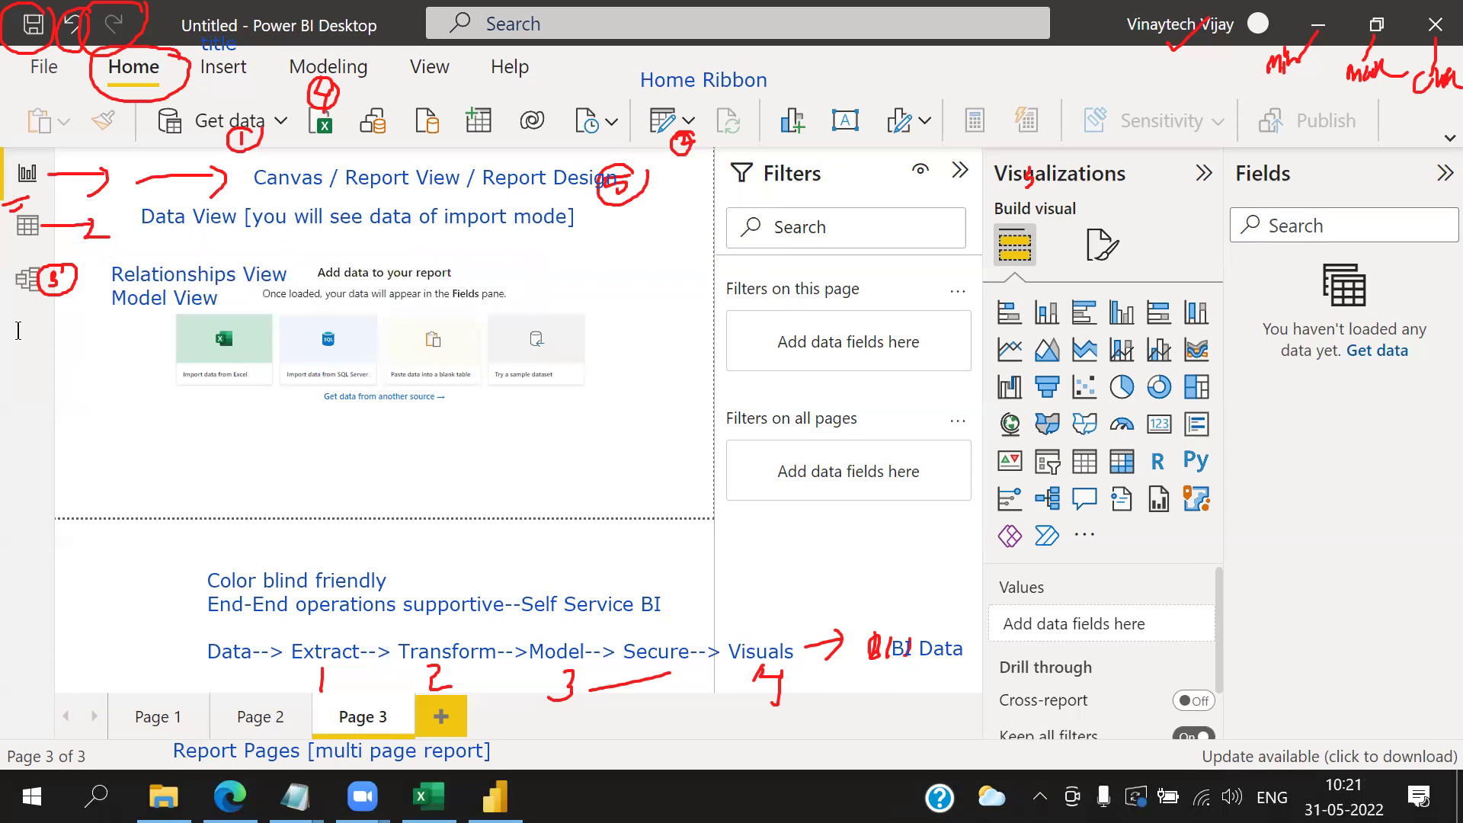
# - Add the text annotation "3 Views" below the three view icons
pyautogui.click(18, 330)
pyautogui.write('3 Views')
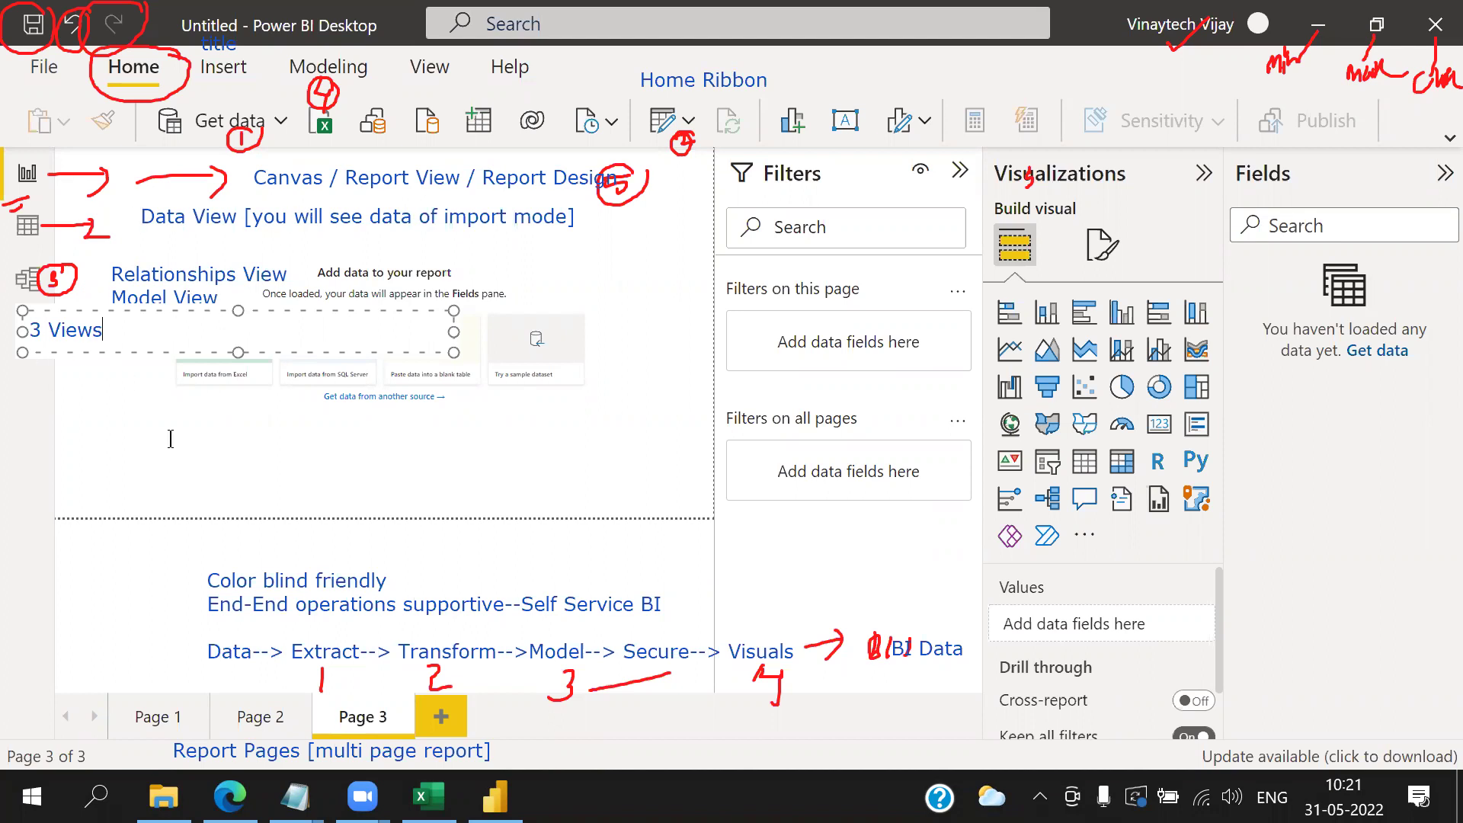
pyautogui.click(289, 440)
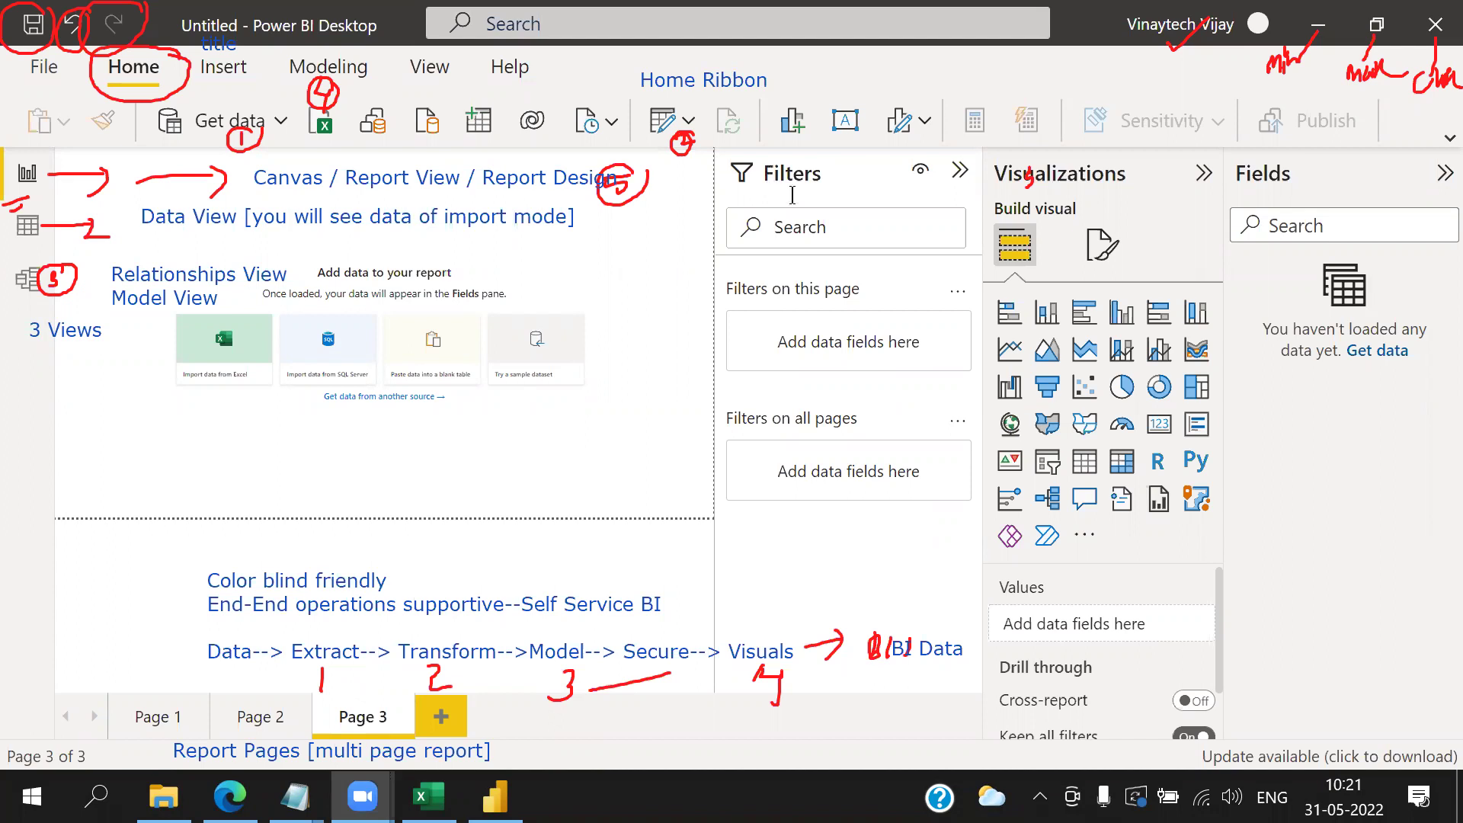
# - Annotate the Filters pane with "Filter Pane" and "Pane: A box with set of options", positioned just below its title
pyautogui.click(755, 197)
pyautogui.write('Pane')
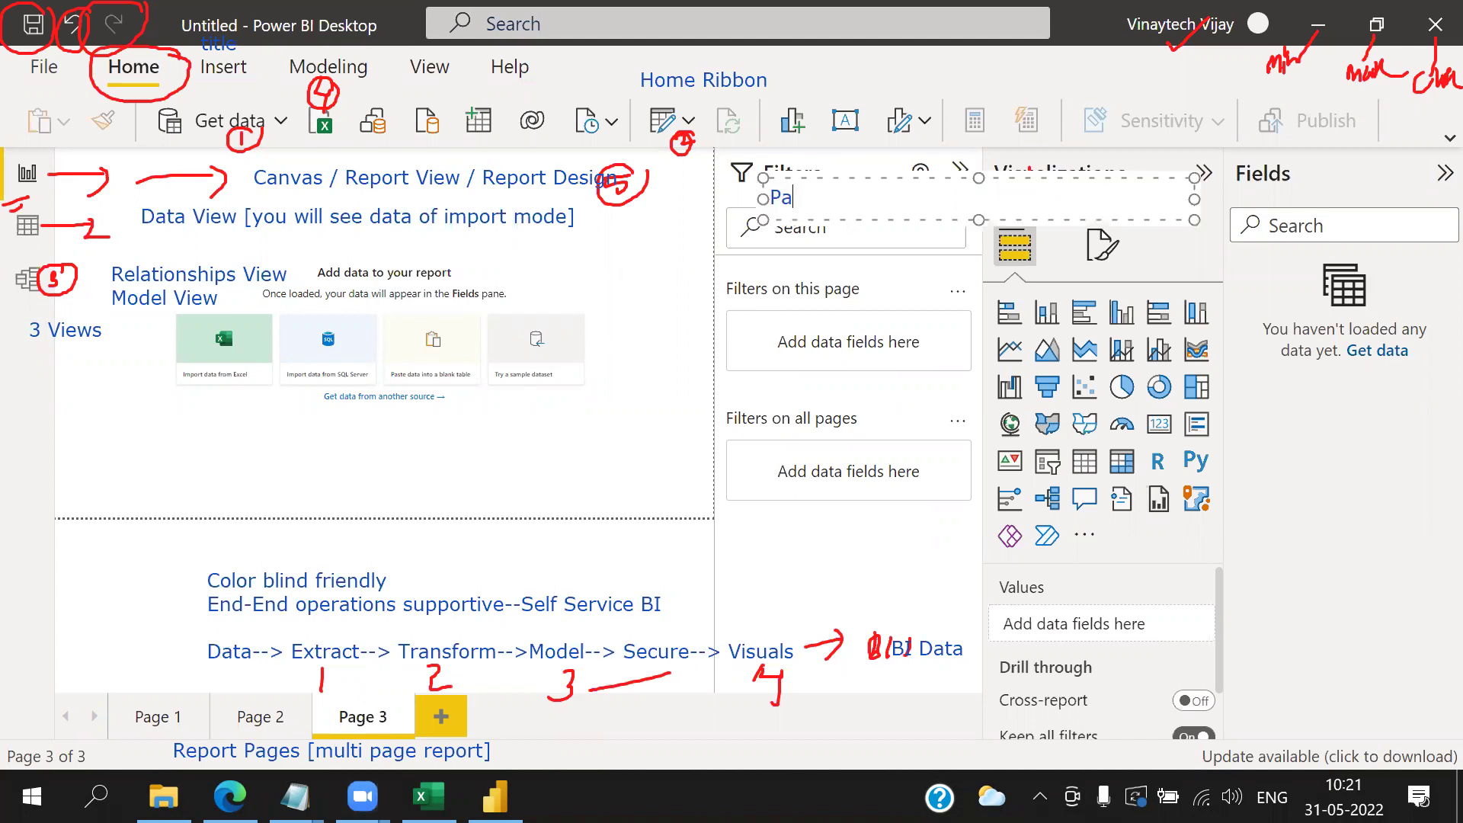
pyautogui.press('BackSpace')
pyautogui.press('BackSpace')
pyautogui.press('BackSpace')
pyautogui.press('BackSpace')
pyautogui.write('Filter Pane')
pyautogui.press('Return')
pyautogui.write('Pane')
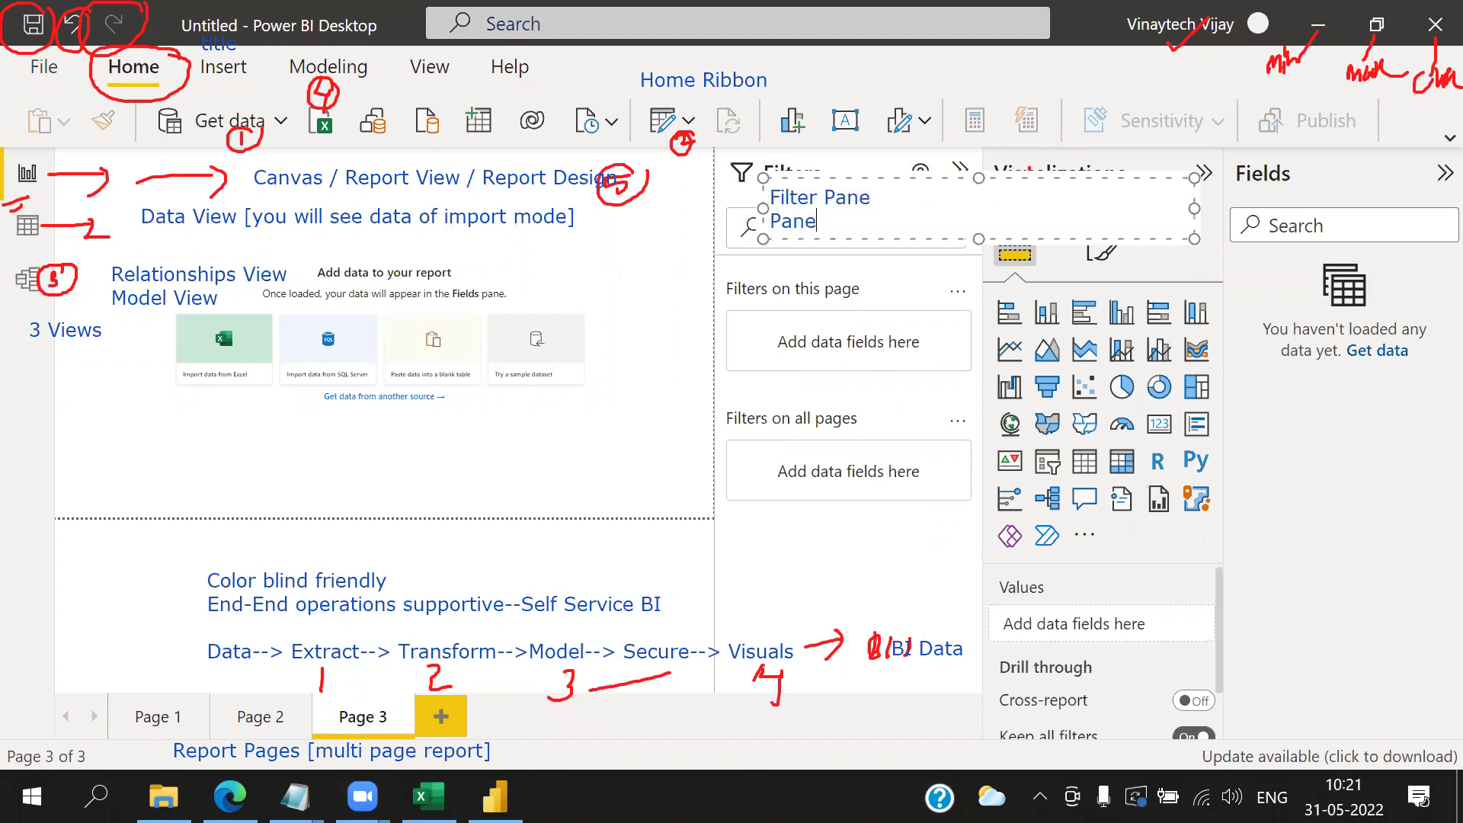
pyautogui.write(': A box with set of options')
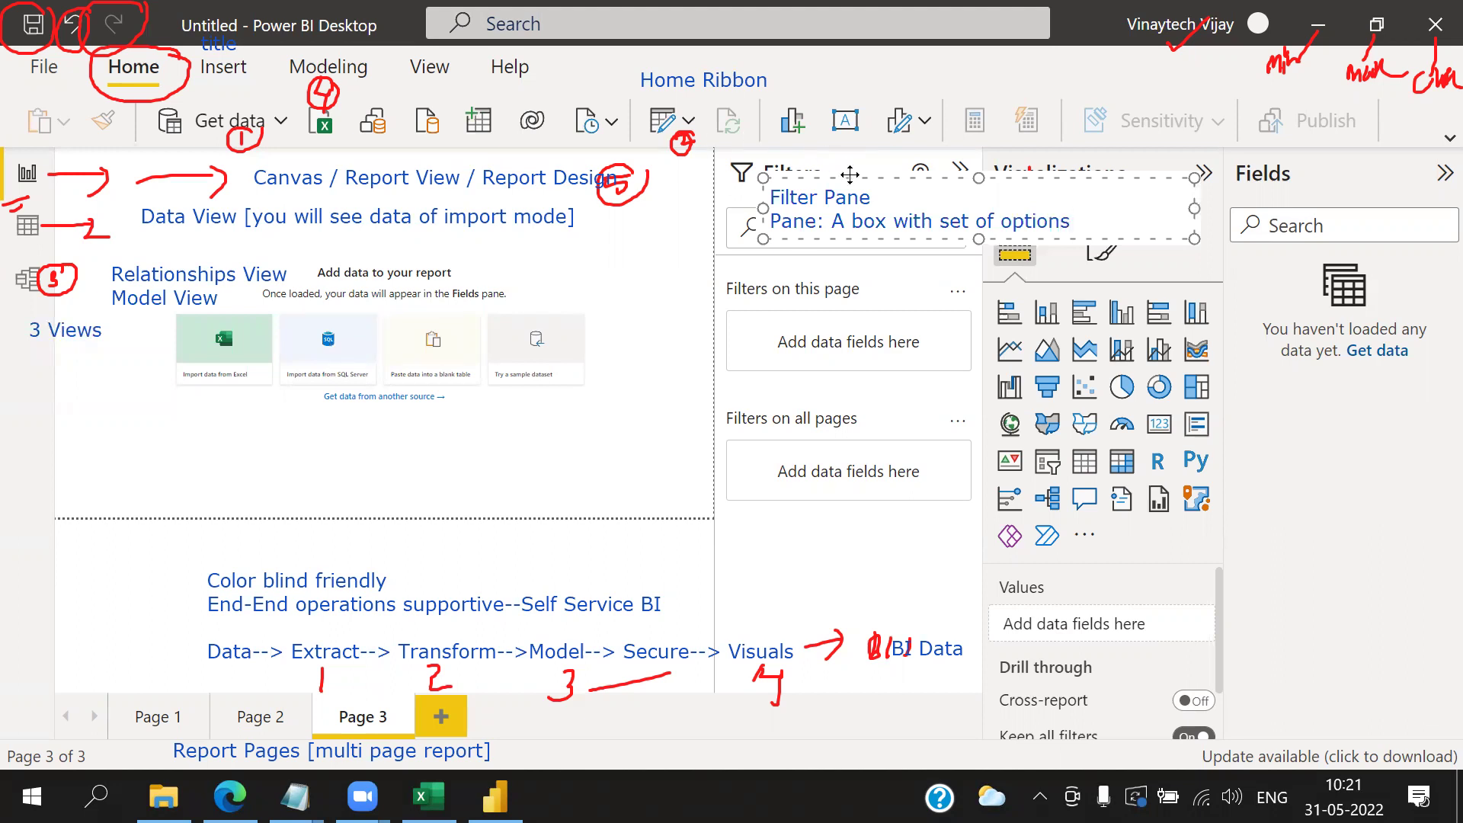
pyautogui.moveTo(848, 176); pyautogui.dragTo(799, 193)
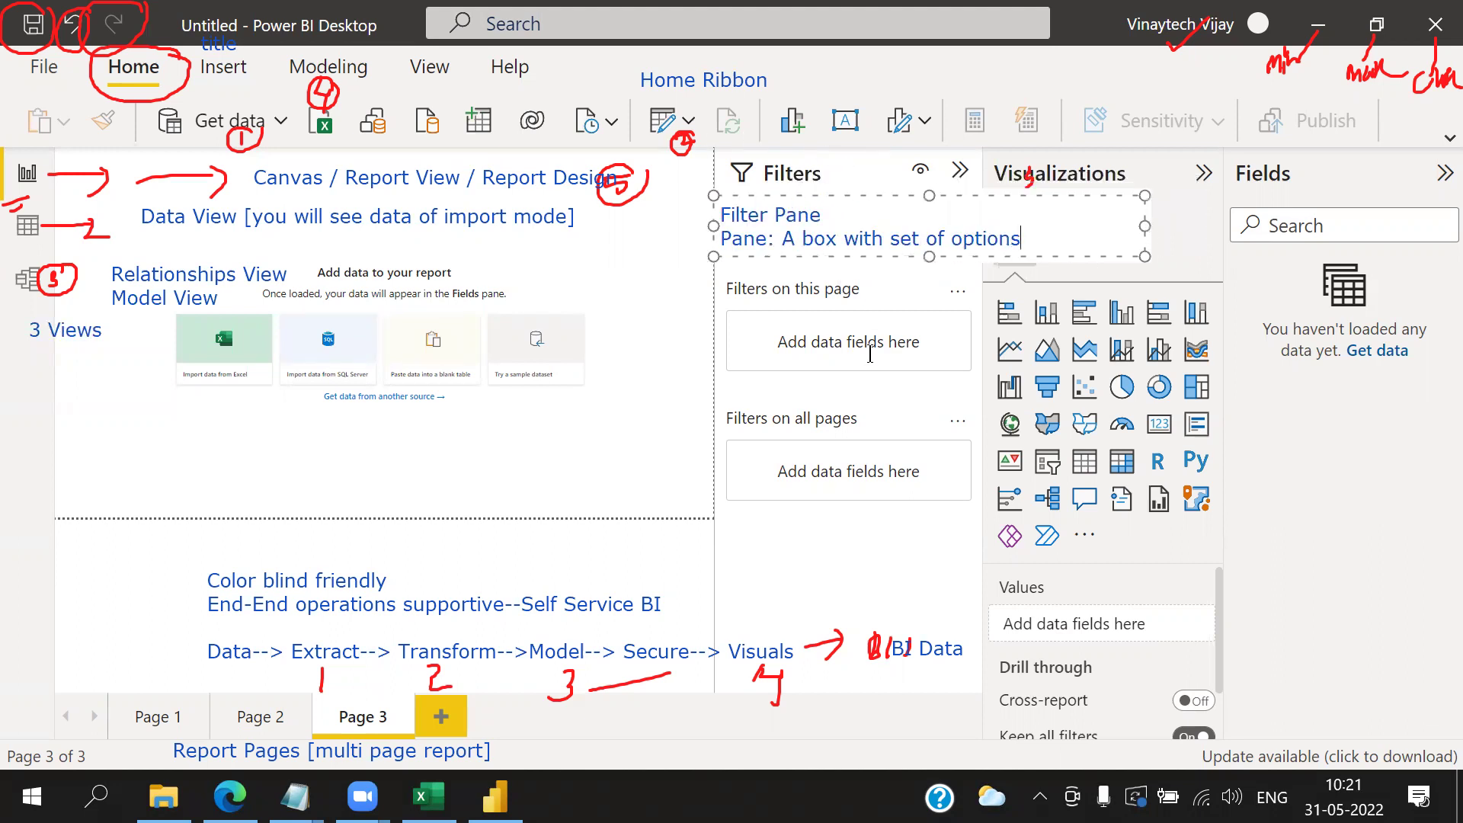
pyautogui.click(1054, 398)
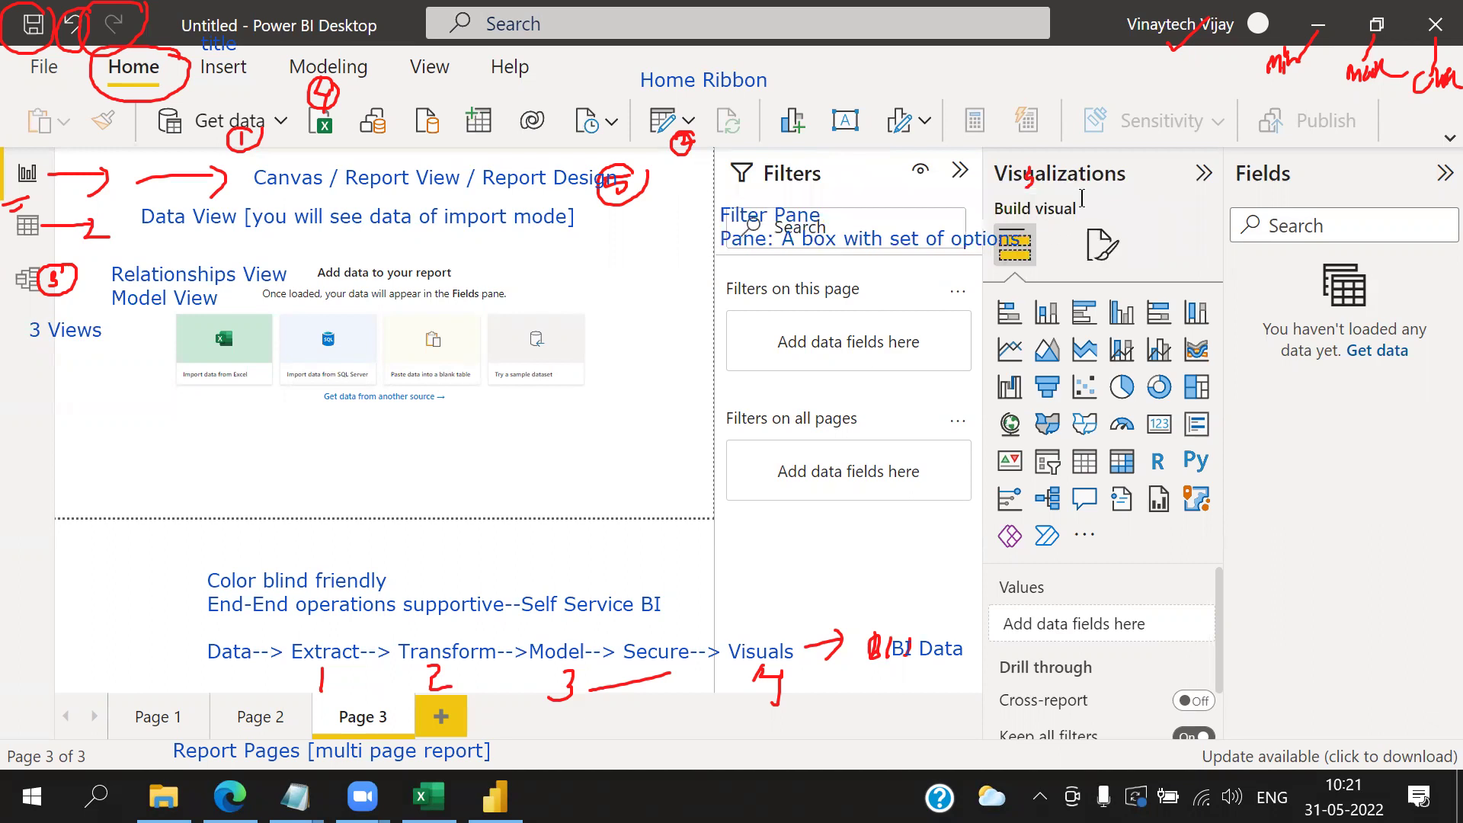
# - Add the text annotation "Pane" below the Visualizations title
pyautogui.click(1084, 198)
pyautogui.write('Pane')
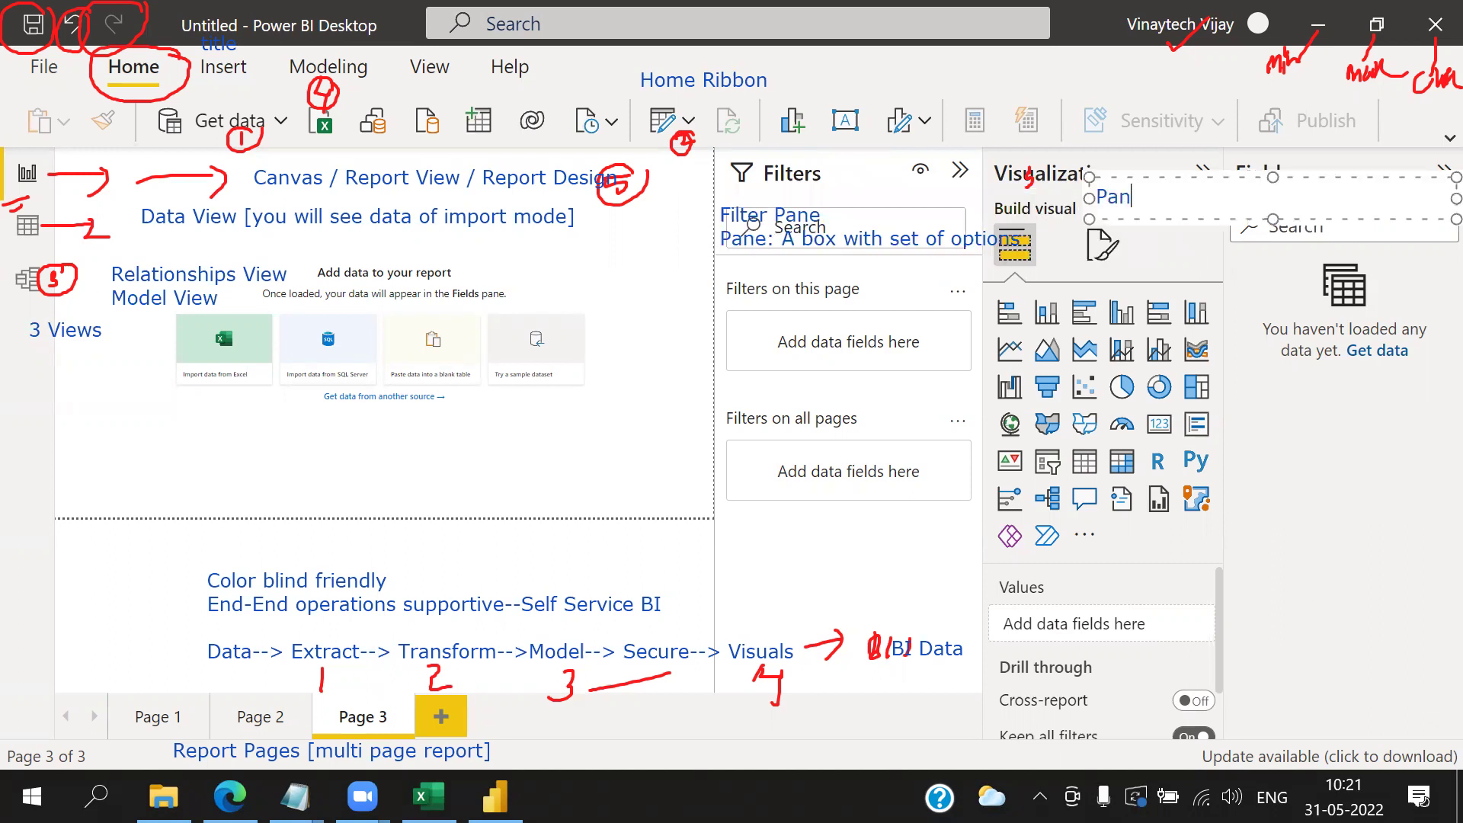
pyautogui.press('BackSpace')
pyautogui.press('BackSpace')
pyautogui.press('BackSpace')
pyautogui.press('BackSpace')
pyautogui.write('Pane')
pyautogui.click(1305, 335)
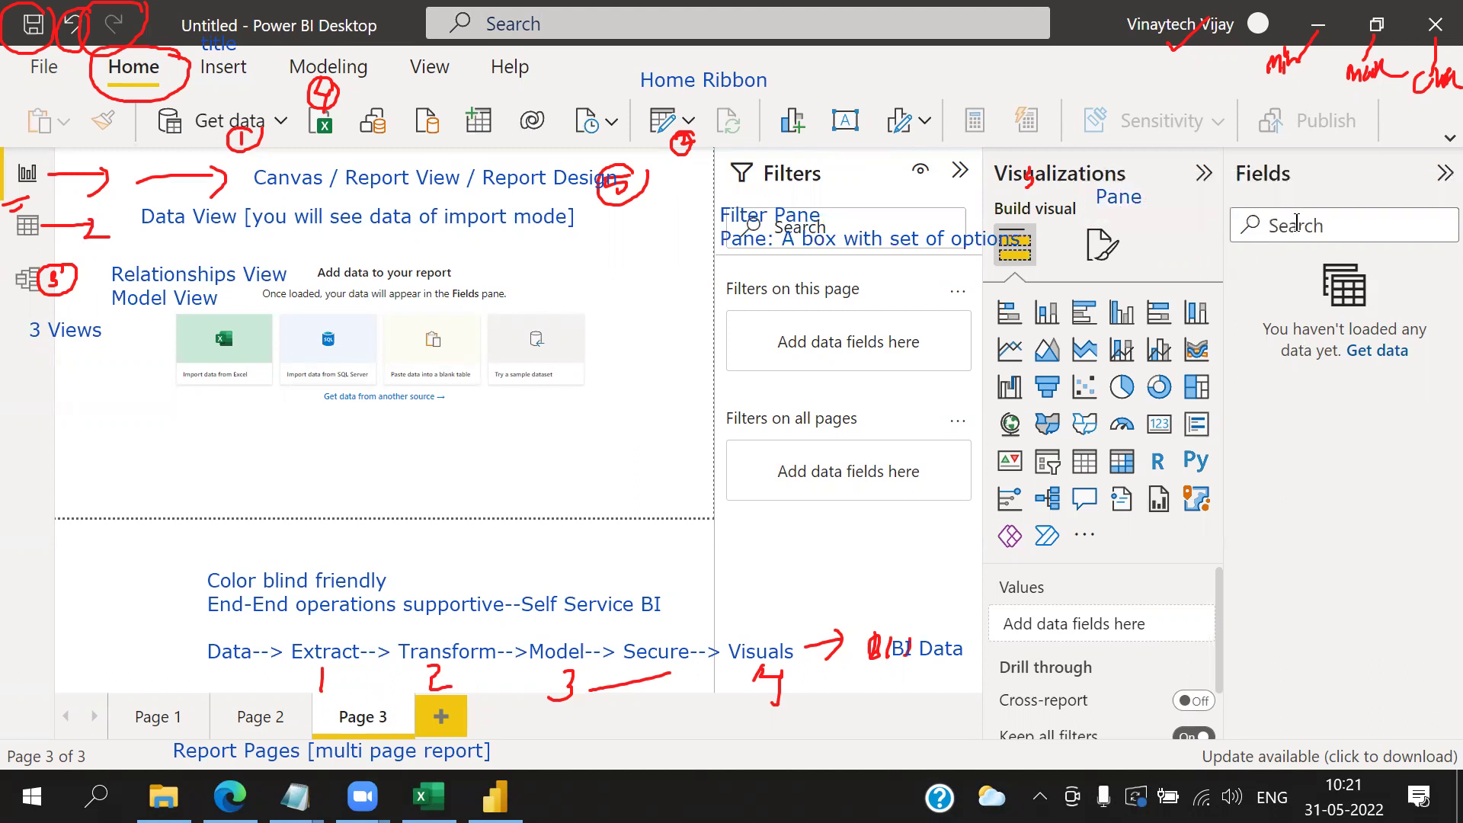
# - Add the text annotation "Dataset" beside the Fields title
pyautogui.click(1298, 166)
pyautogui.write('Dataset')
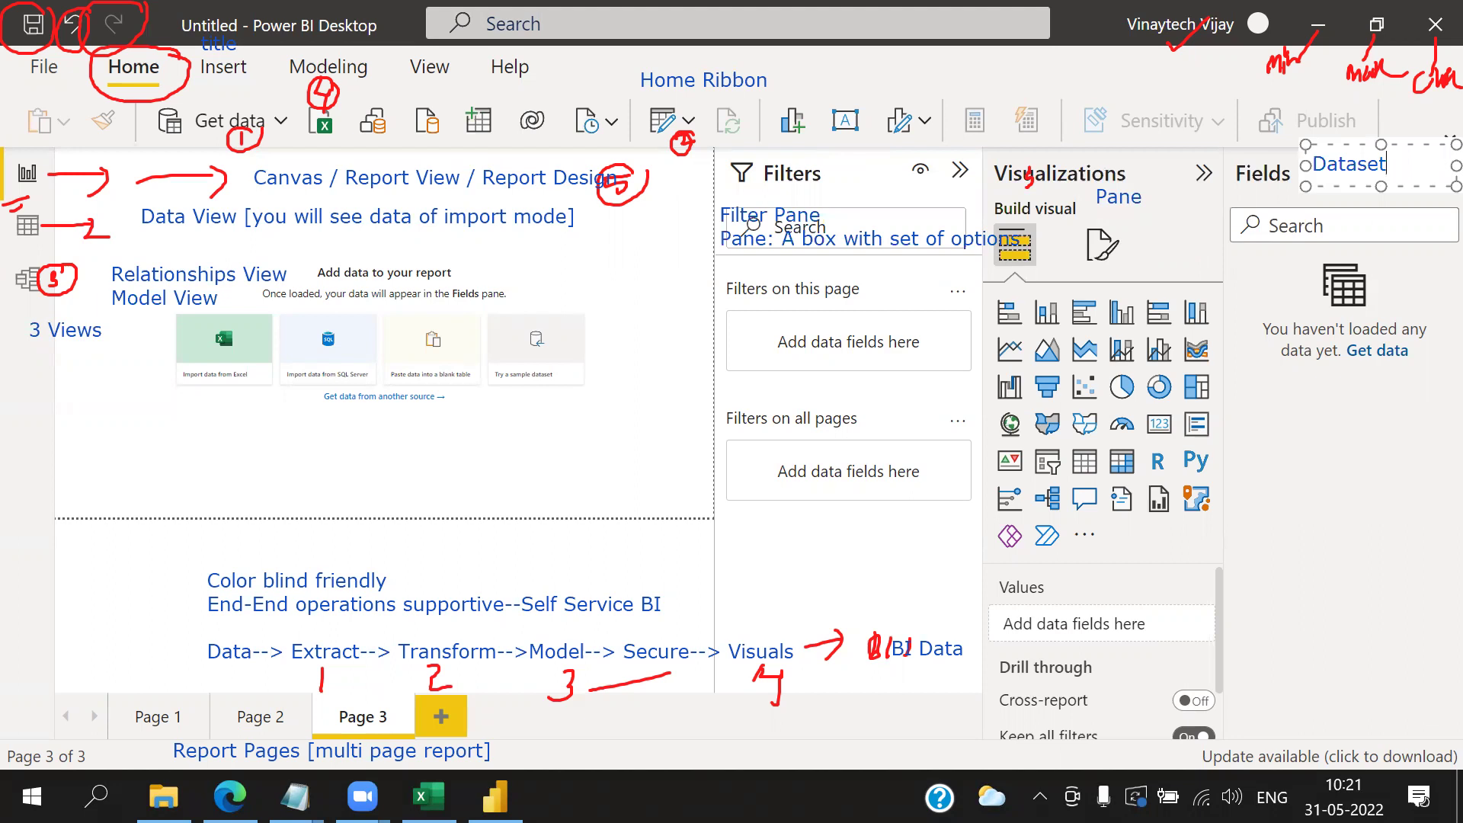
pyautogui.press('Return')
pyautogui.press('Return')
pyautogui.press('Return')
pyautogui.press('Return')
pyautogui.press('Return')
pyautogui.press('Return')
pyautogui.press('Return')
pyautogui.press('Return')
pyautogui.press('Return')
pyautogui.press('Return')
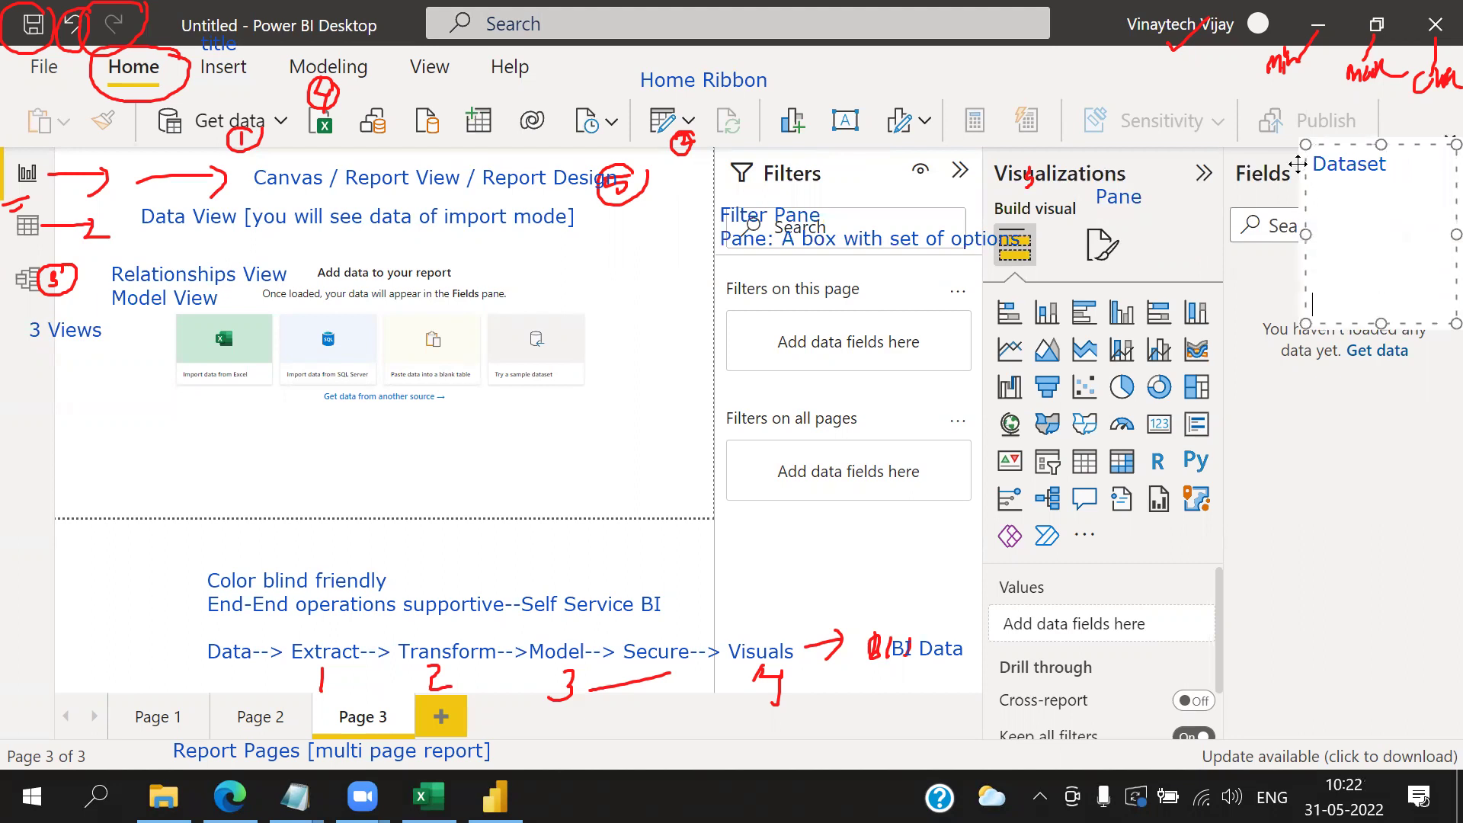
pyautogui.click(1315, 541)
# - Start a text note in the Fields pane reading "Dataset:" and "-Contains queries, lists, parameters, functions etc.", followed by a blank line
pyautogui.click(1232, 376)
pyautogui.write('Dataset:')
pyautogui.press('Return')
pyautogui.write('-Con')
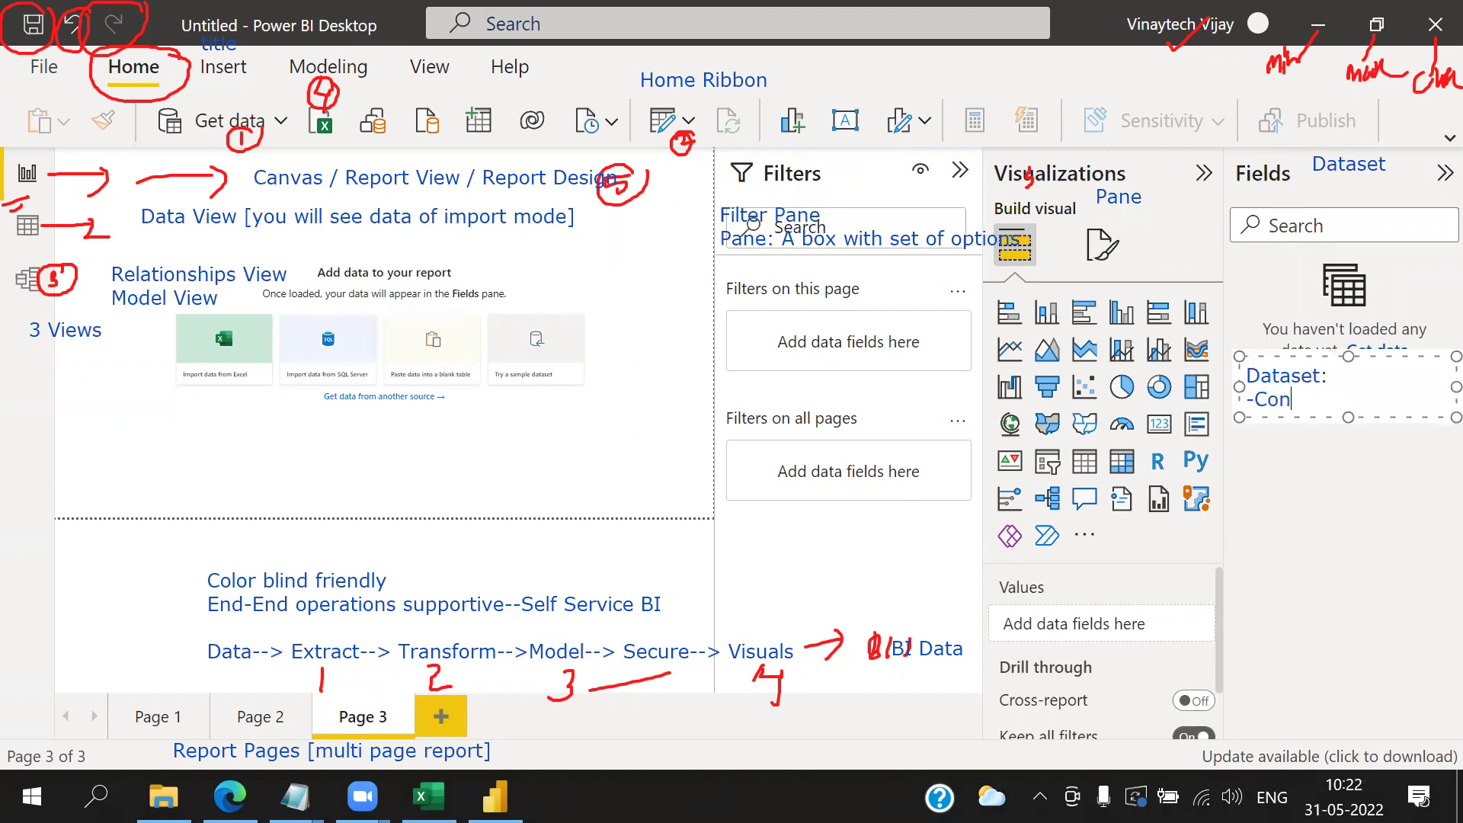
pyautogui.write('tains queries, lis')
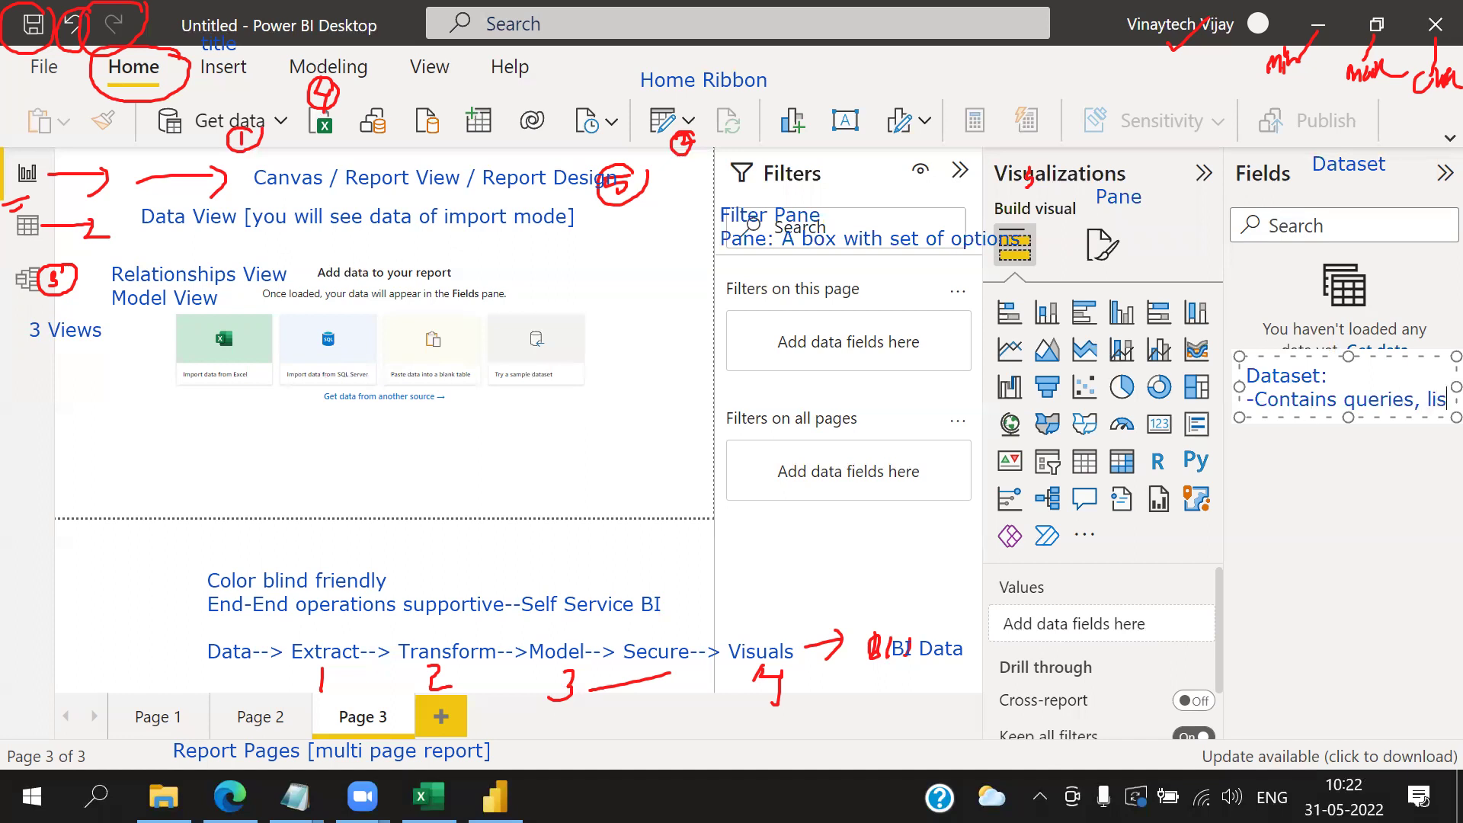
pyautogui.write('ts, parame')
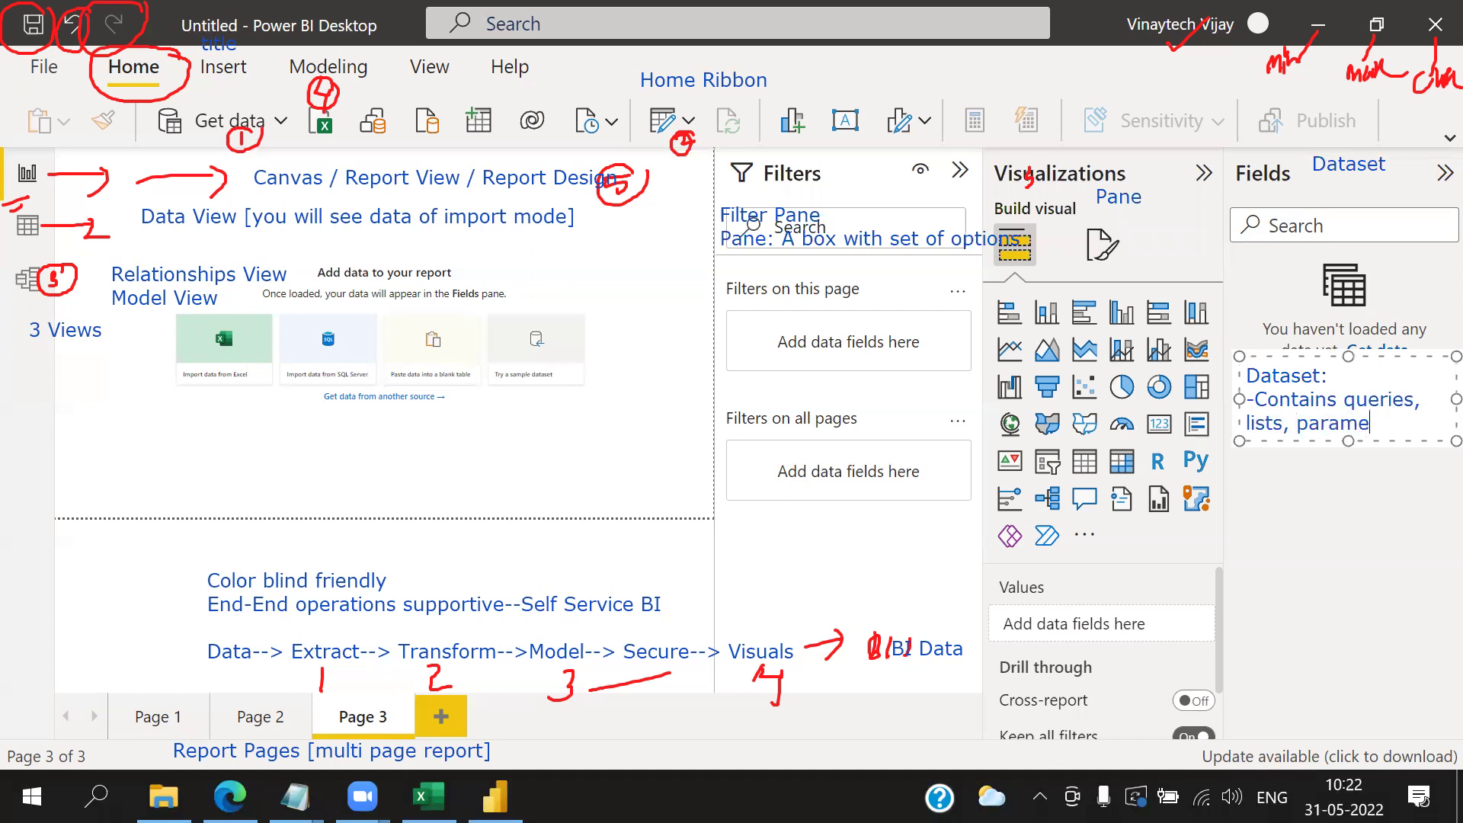
pyautogui.write('ters, func')
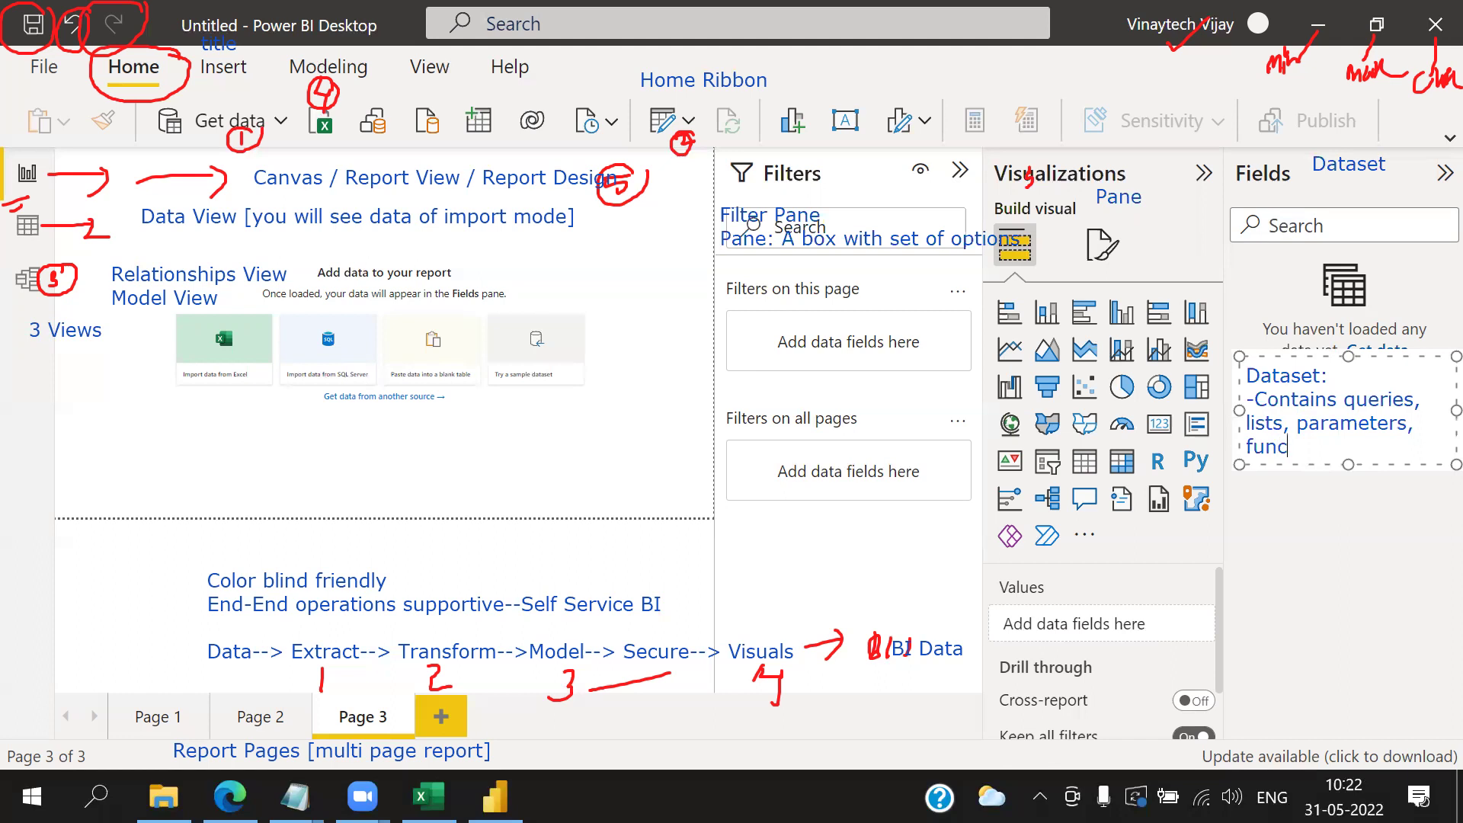
pyautogui.write('tions etc.')
pyautogui.press('Return')
pyautogui.press('Return')
# - Add the definitions "Query: Set of columns" and "List: Single column of values" to the dataset note
pyautogui.write('Query: Set ')
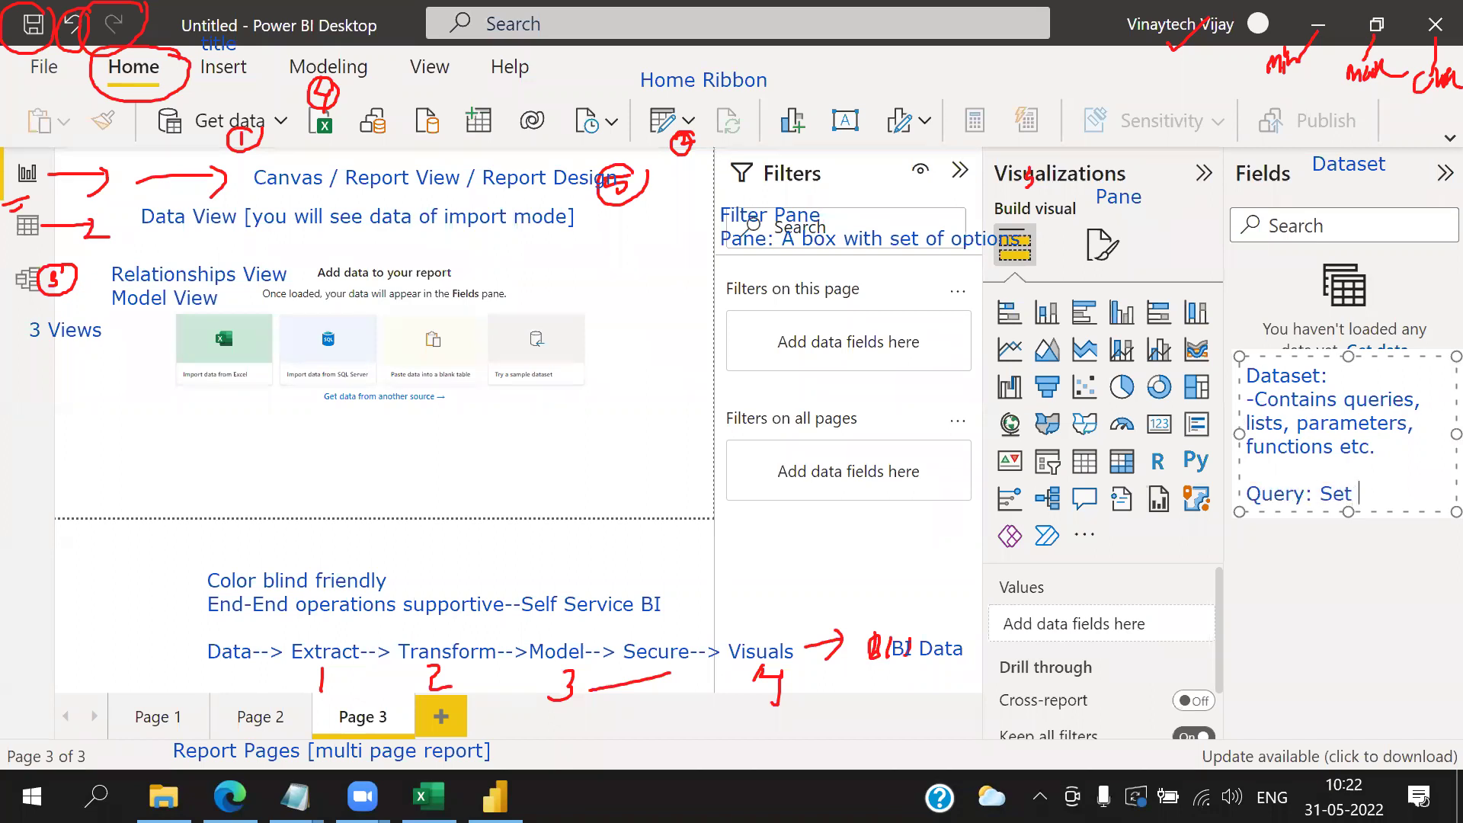
pyautogui.write('of columns')
pyautogui.press('Return')
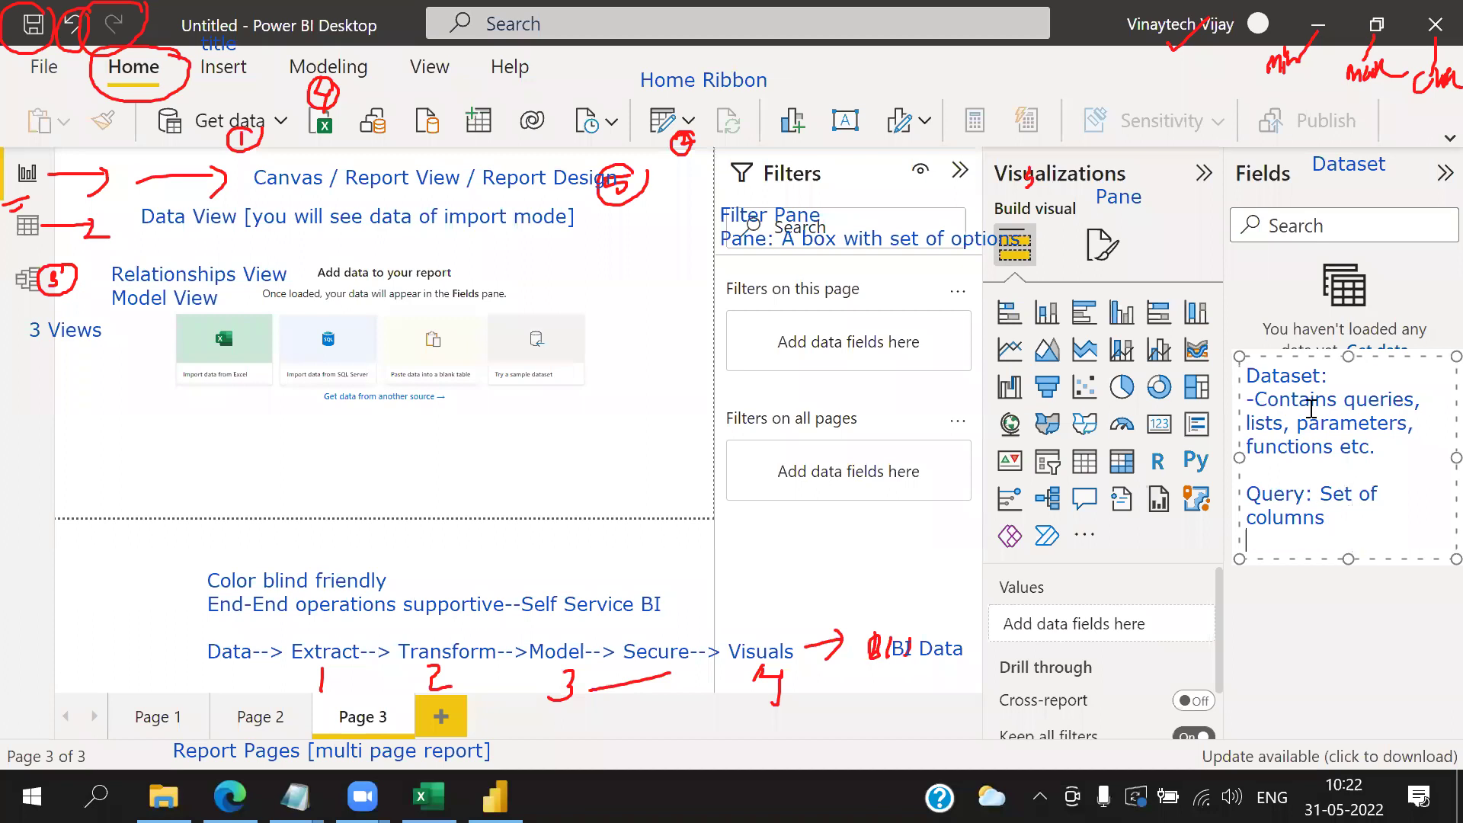
pyautogui.write('C')
pyautogui.press('BackSpace')
pyautogui.write('List: Single column')
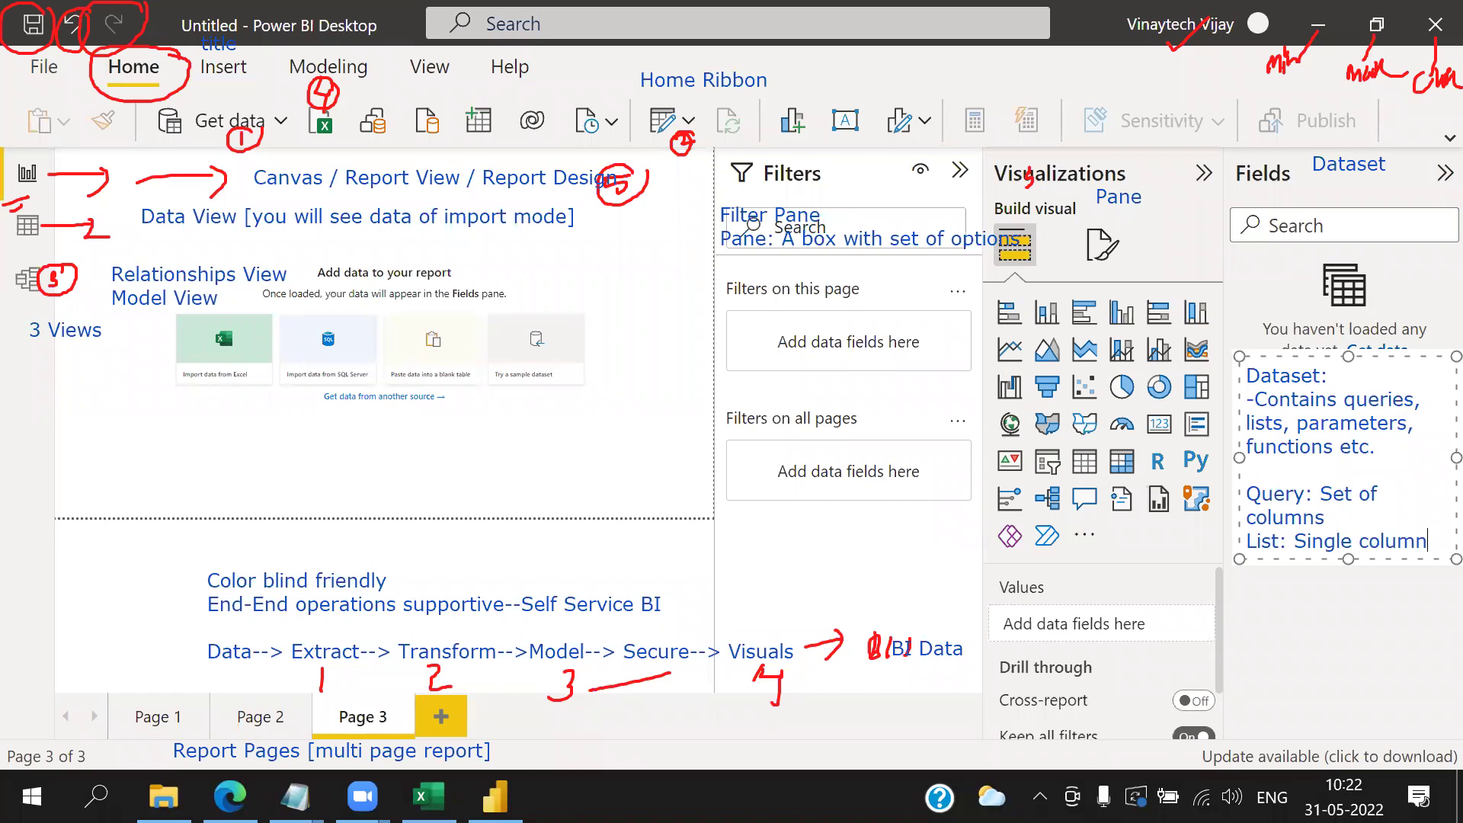
pyautogui.write(' of values')
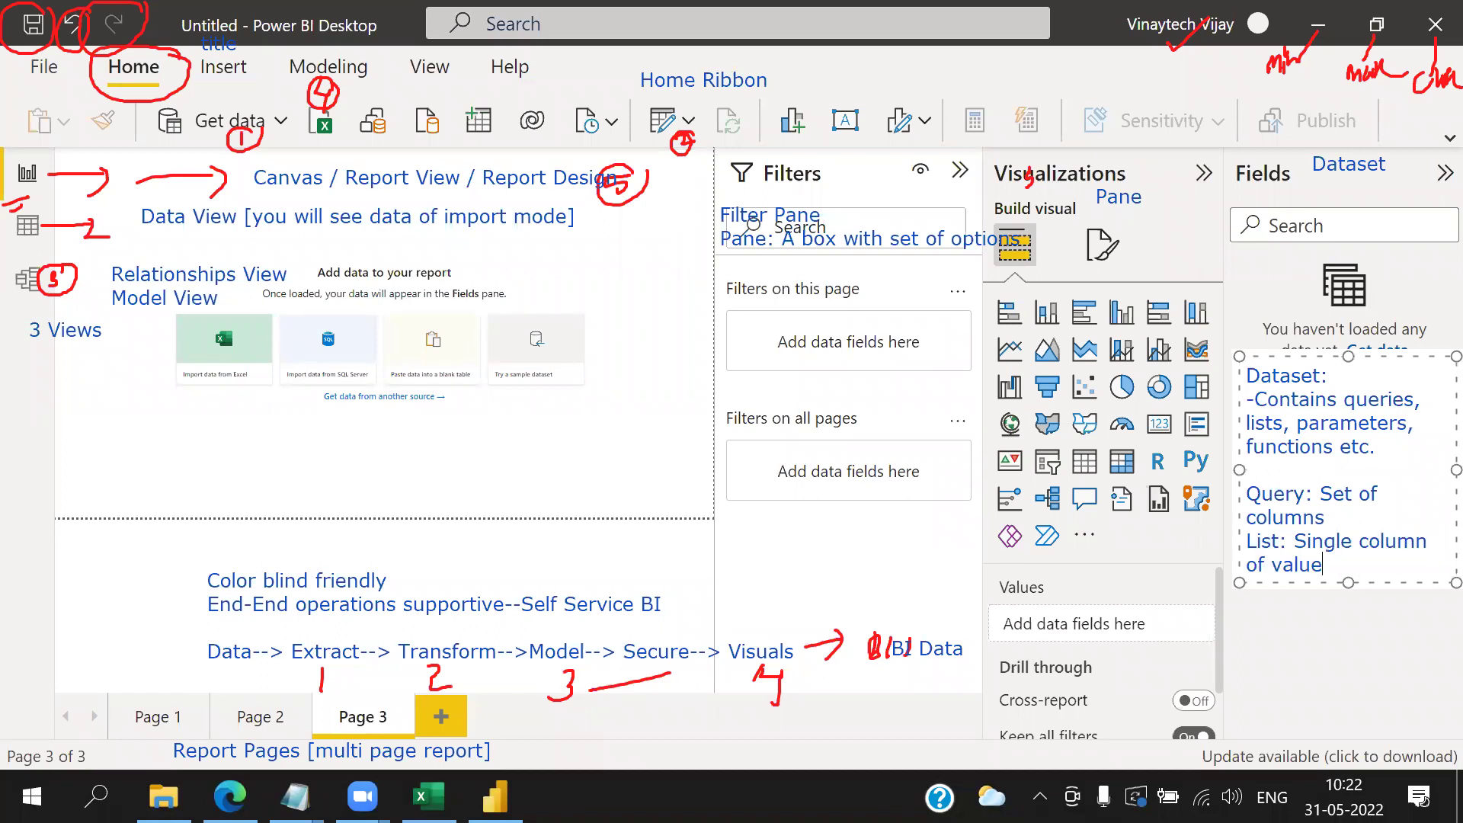
pyautogui.press('Return')
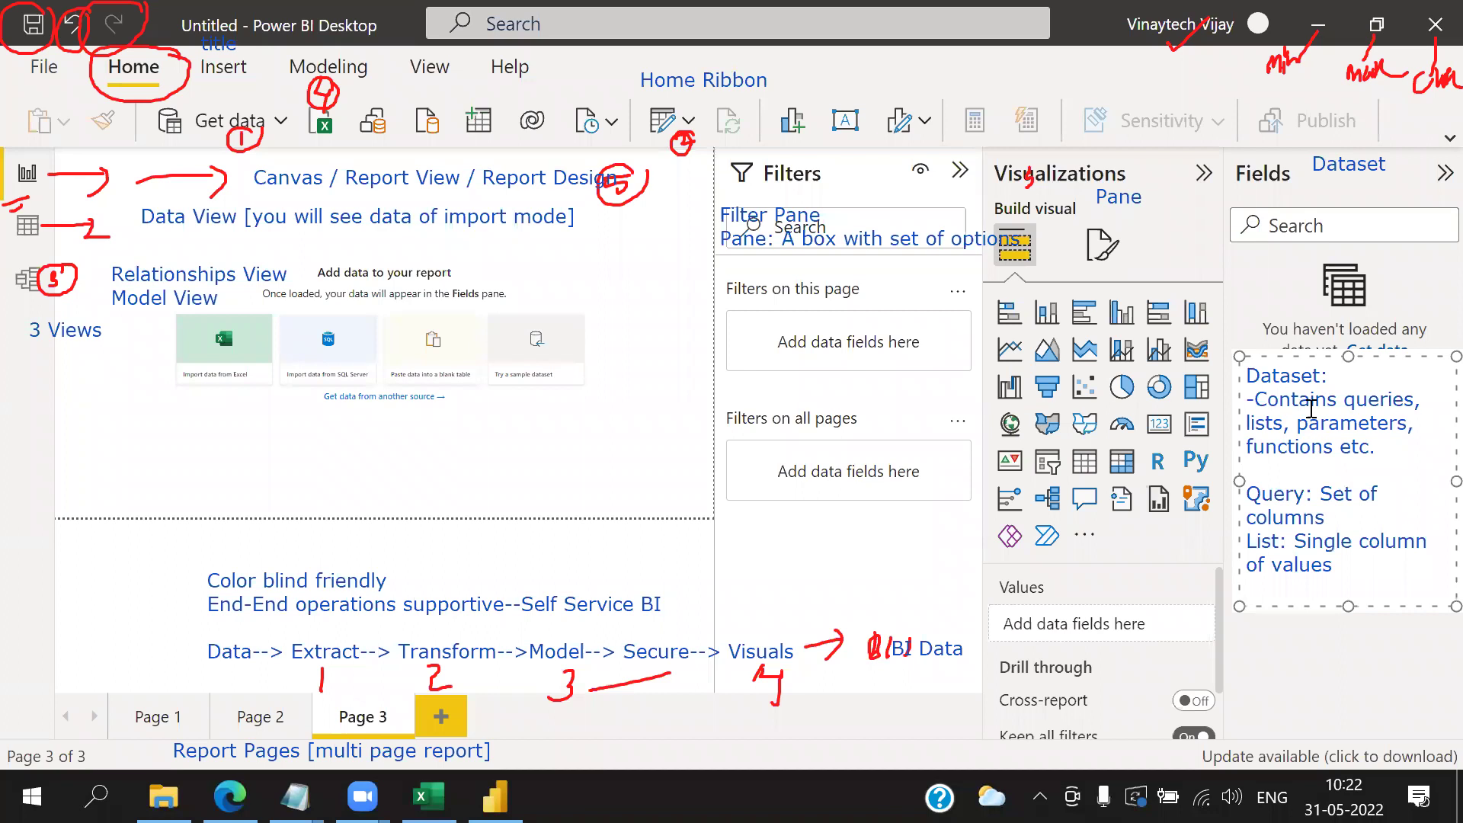
# - Add the definitions "Parameter: User interaction storage" and "Function: Reusable operation" to the dataset note and finish it
pyautogui.write('Parameter: Us')
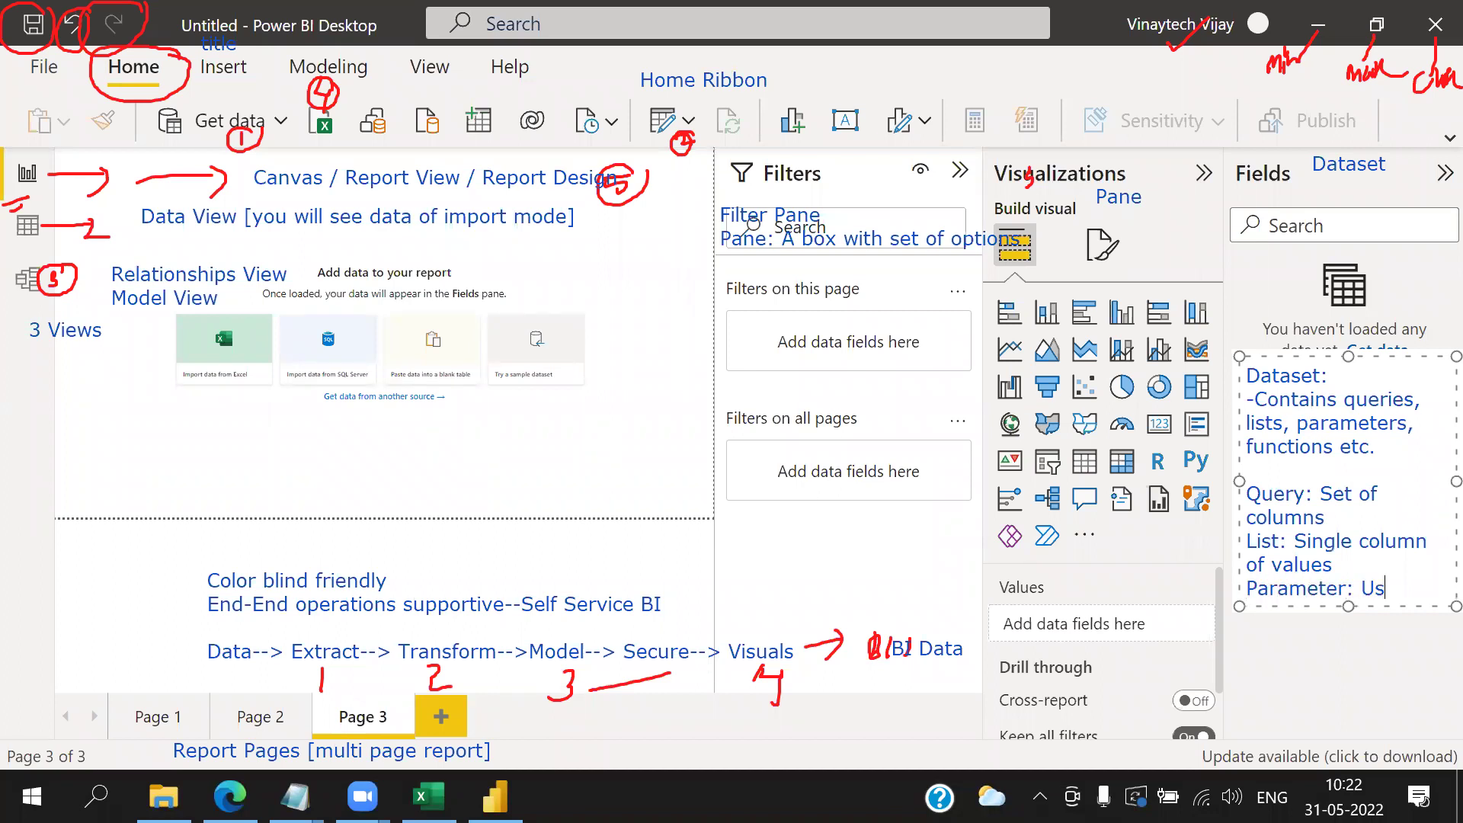
pyautogui.write('er interact')
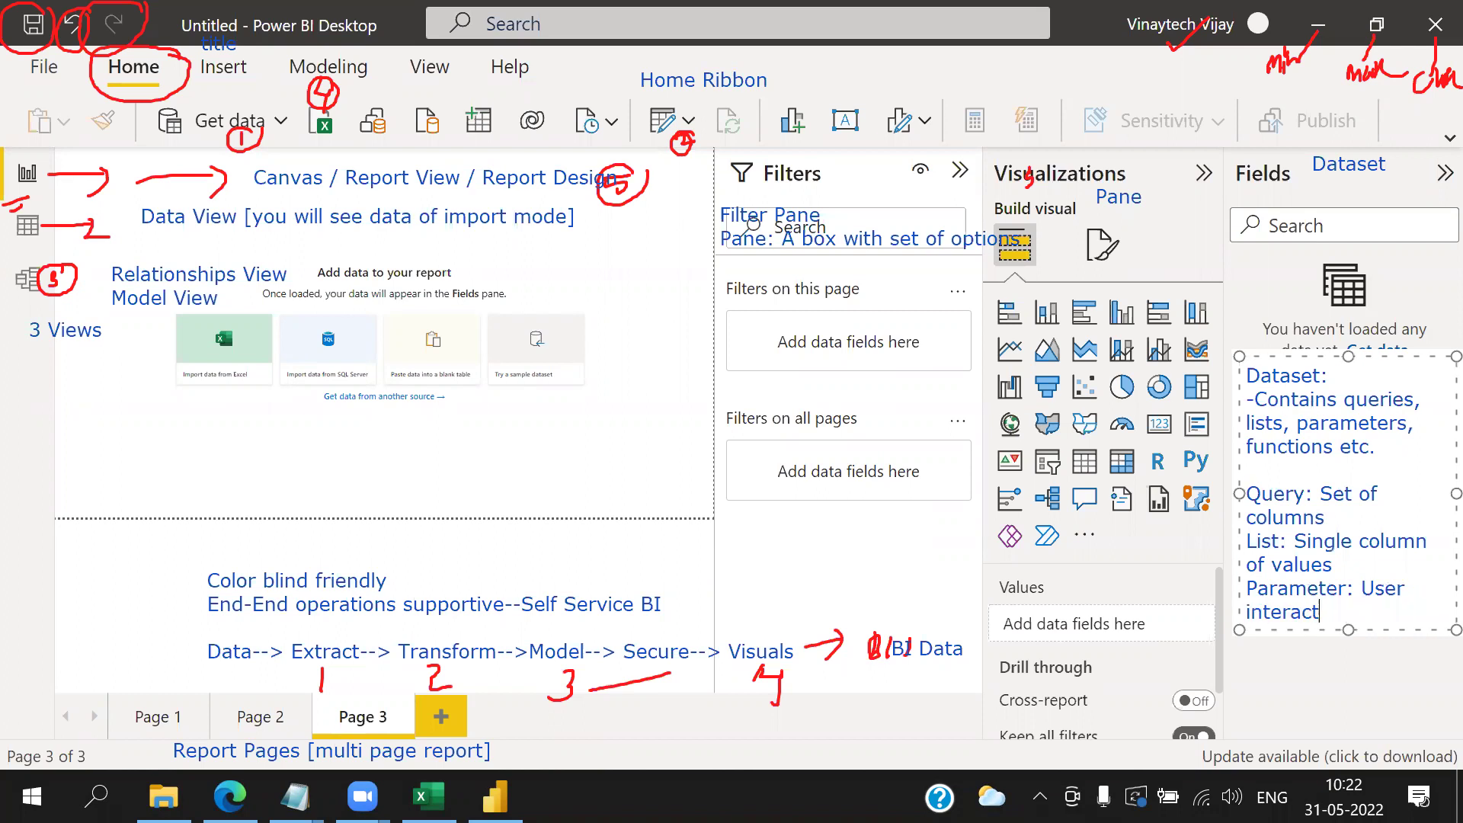
pyautogui.write('ion storage')
pyautogui.press('Return')
pyautogui.write('F')
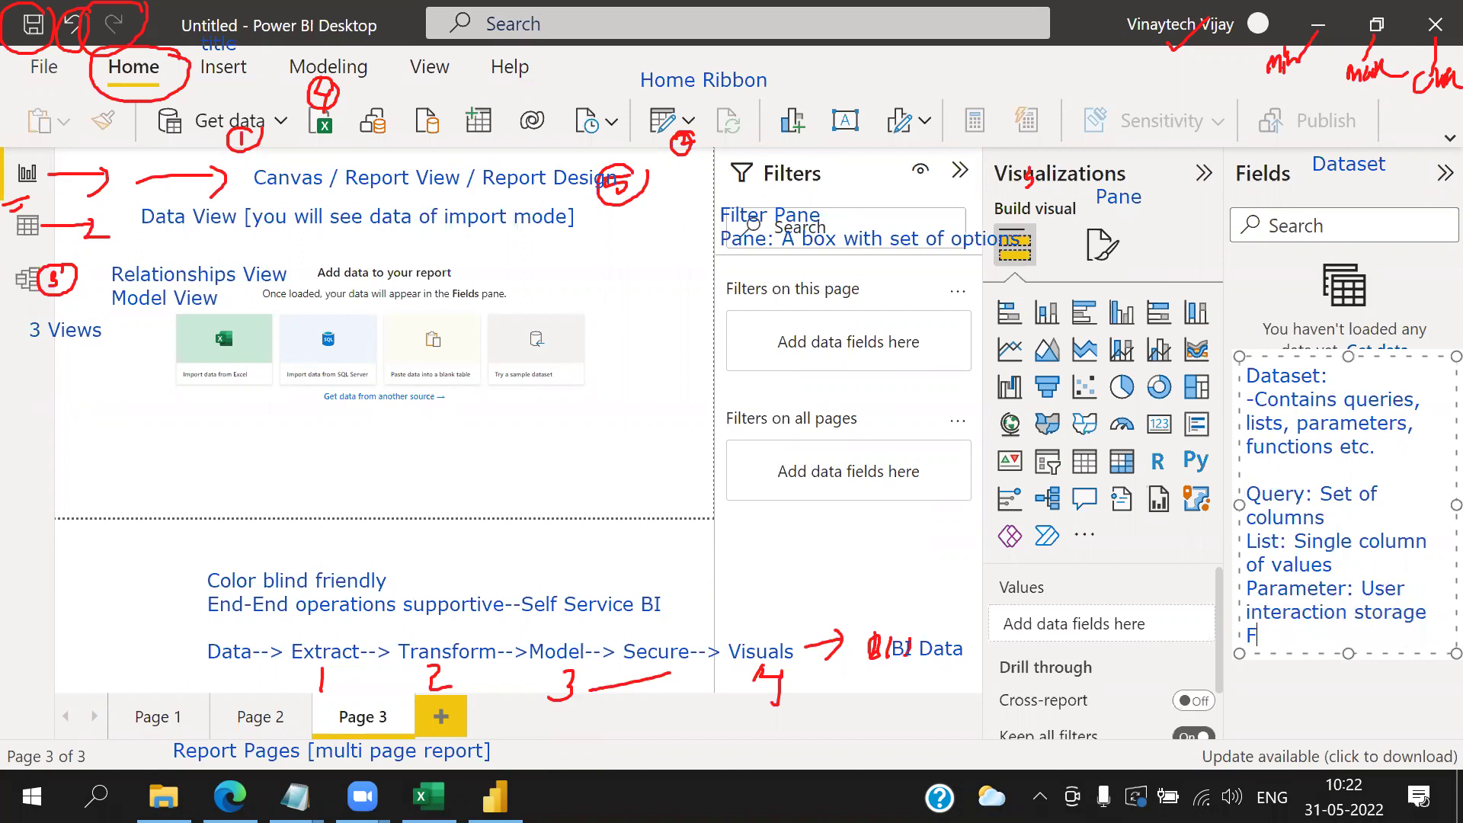
pyautogui.write('unction: Reusable ')
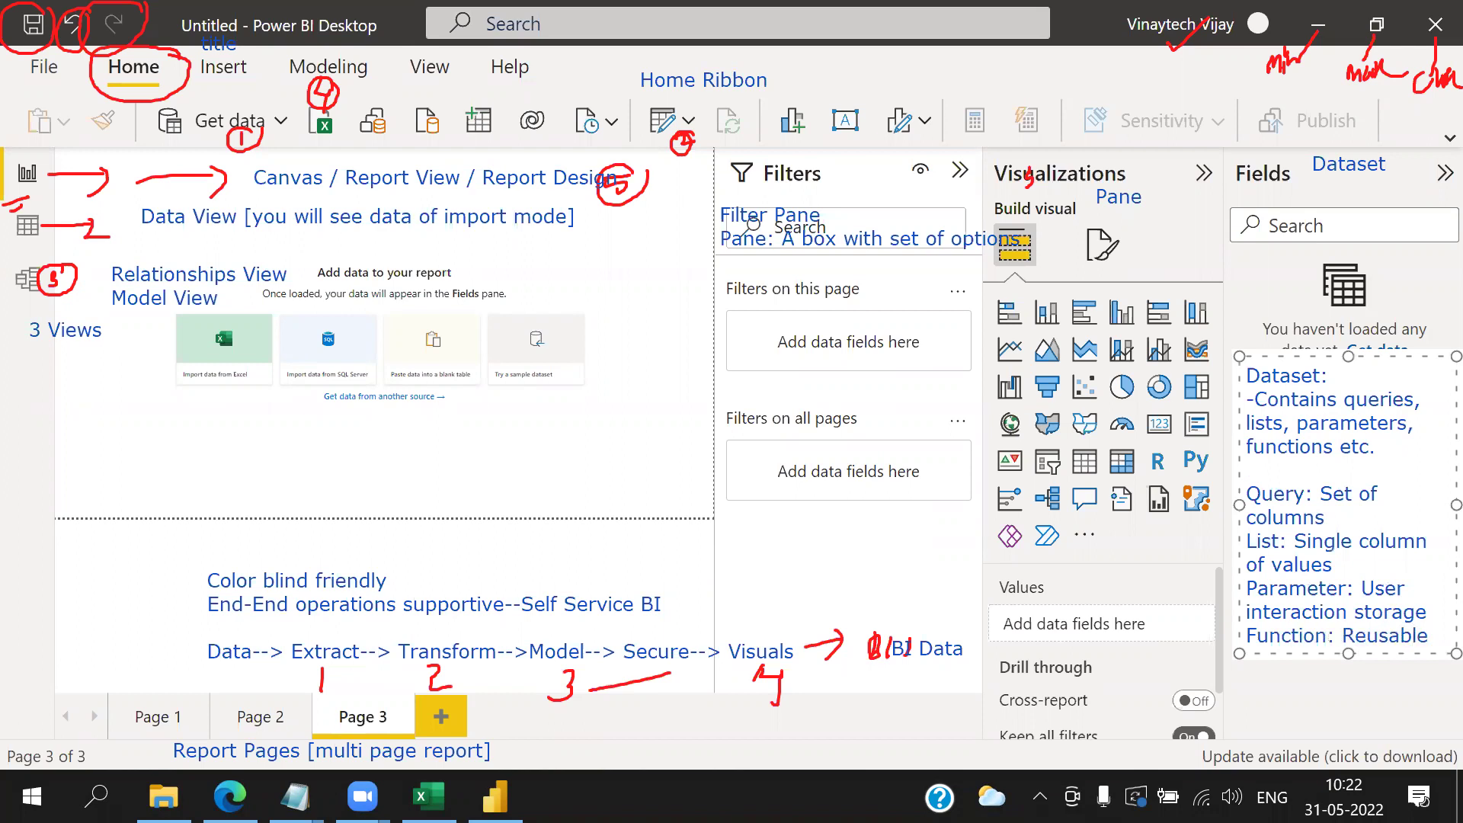
pyautogui.write('operation')
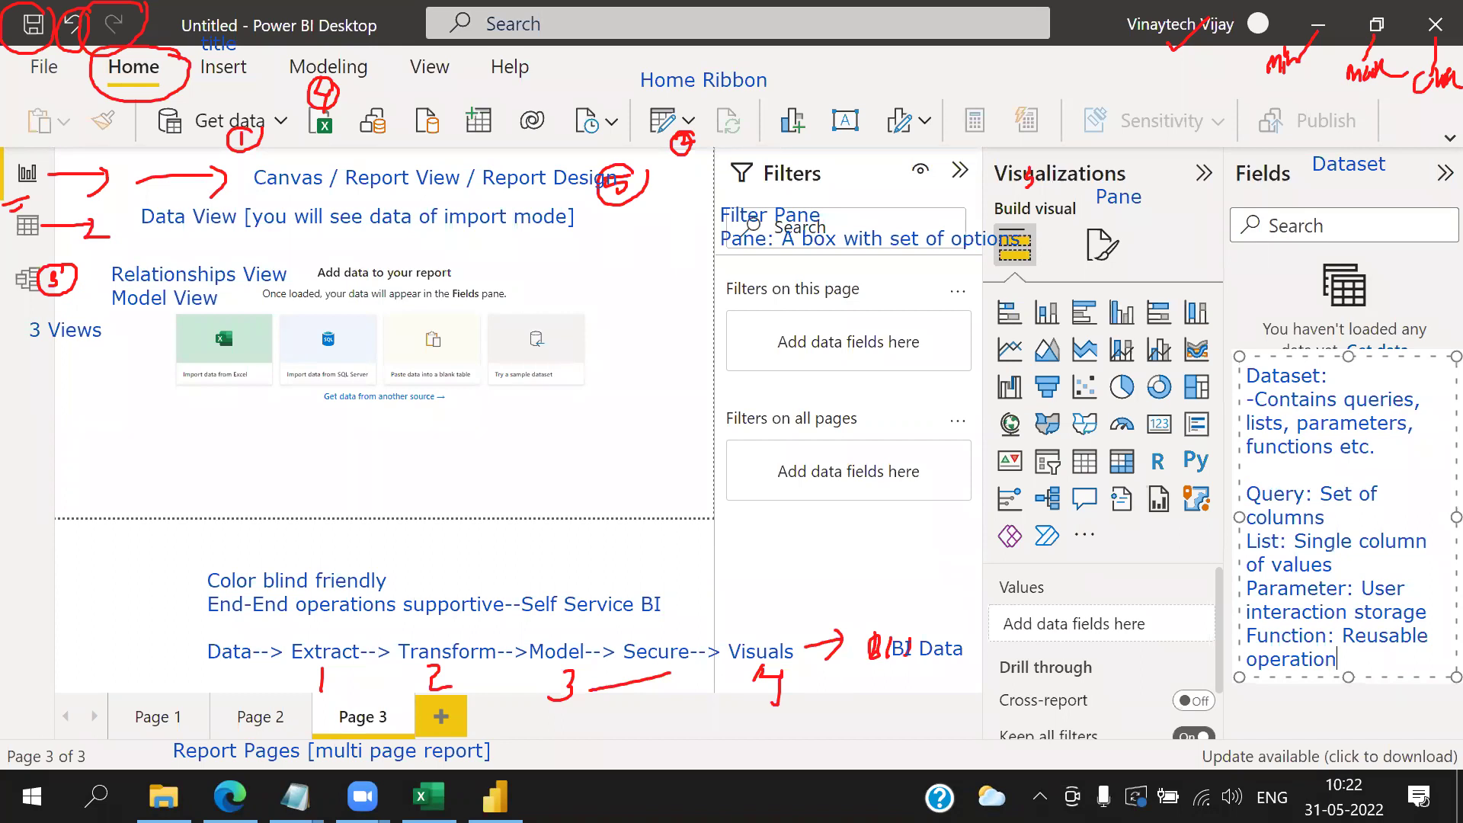
pyautogui.click(1368, 733)
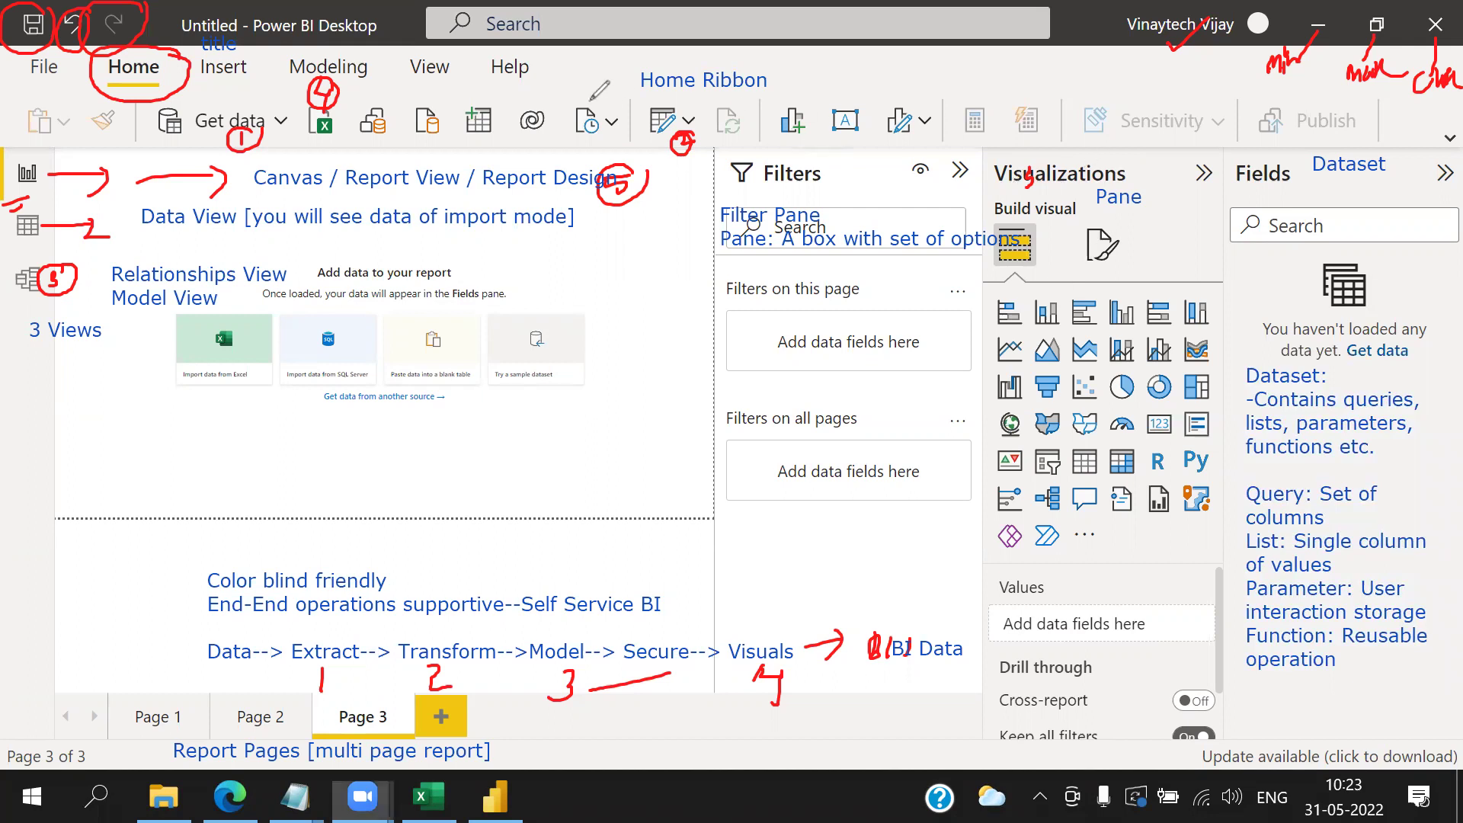
# - Circle the gallery of visuals in the Visualizations pane and the ellipsis beneath it in red
pyautogui.moveTo(1195, 295)
pyautogui.mouseDown()
pyautogui.moveTo(962, 404)
pyautogui.moveTo(1105, 507)
pyautogui.moveTo(1244, 377)
pyautogui.mouseUp()
pyautogui.moveTo(1223, 326); pyautogui.dragTo(1193, 281)
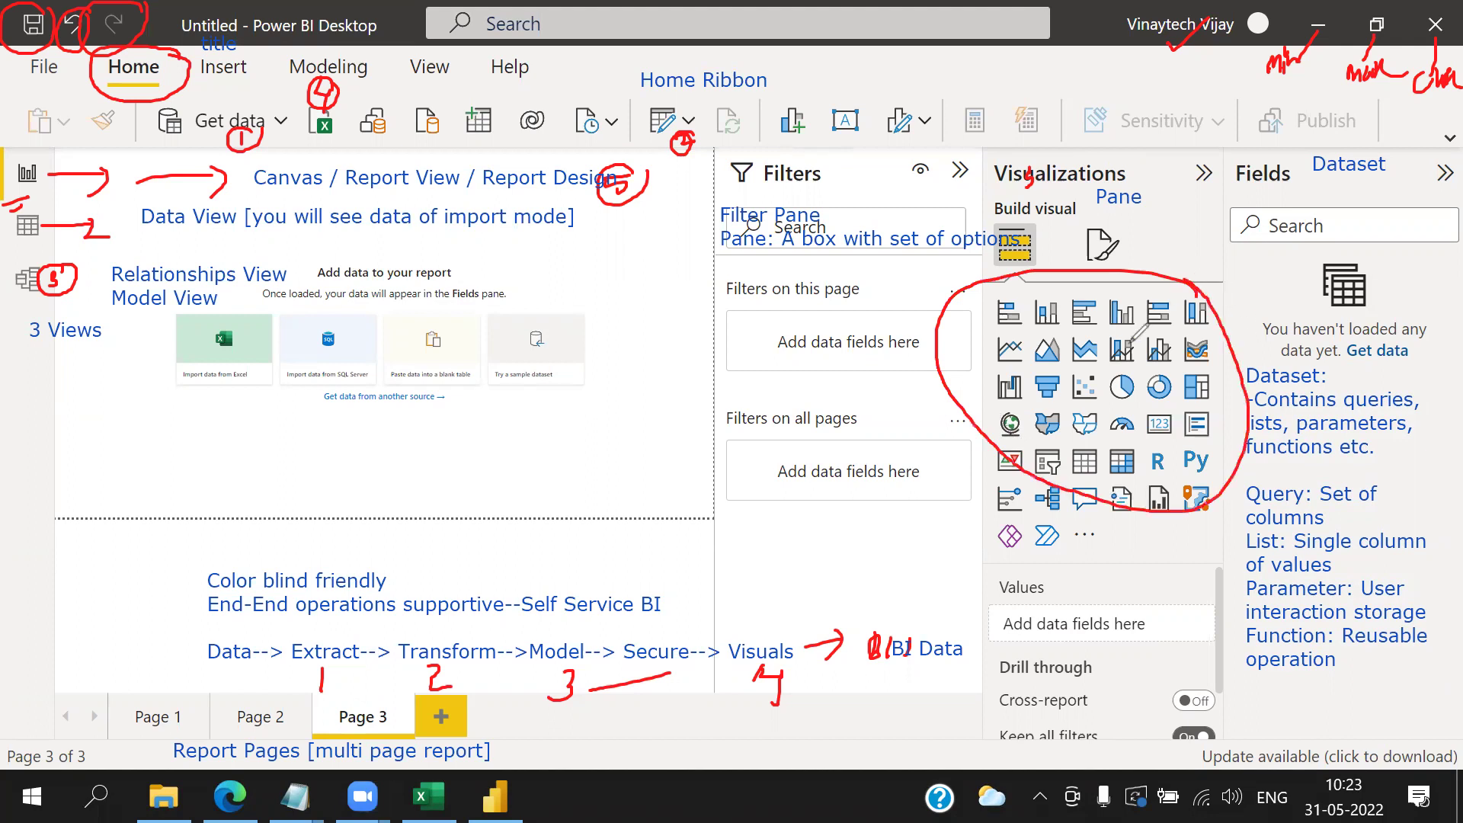
pyautogui.moveTo(1129, 535)
pyautogui.mouseDown()
pyautogui.moveTo(1060, 515)
pyautogui.moveTo(1118, 553)
pyautogui.moveTo(1126, 517)
pyautogui.mouseUp()
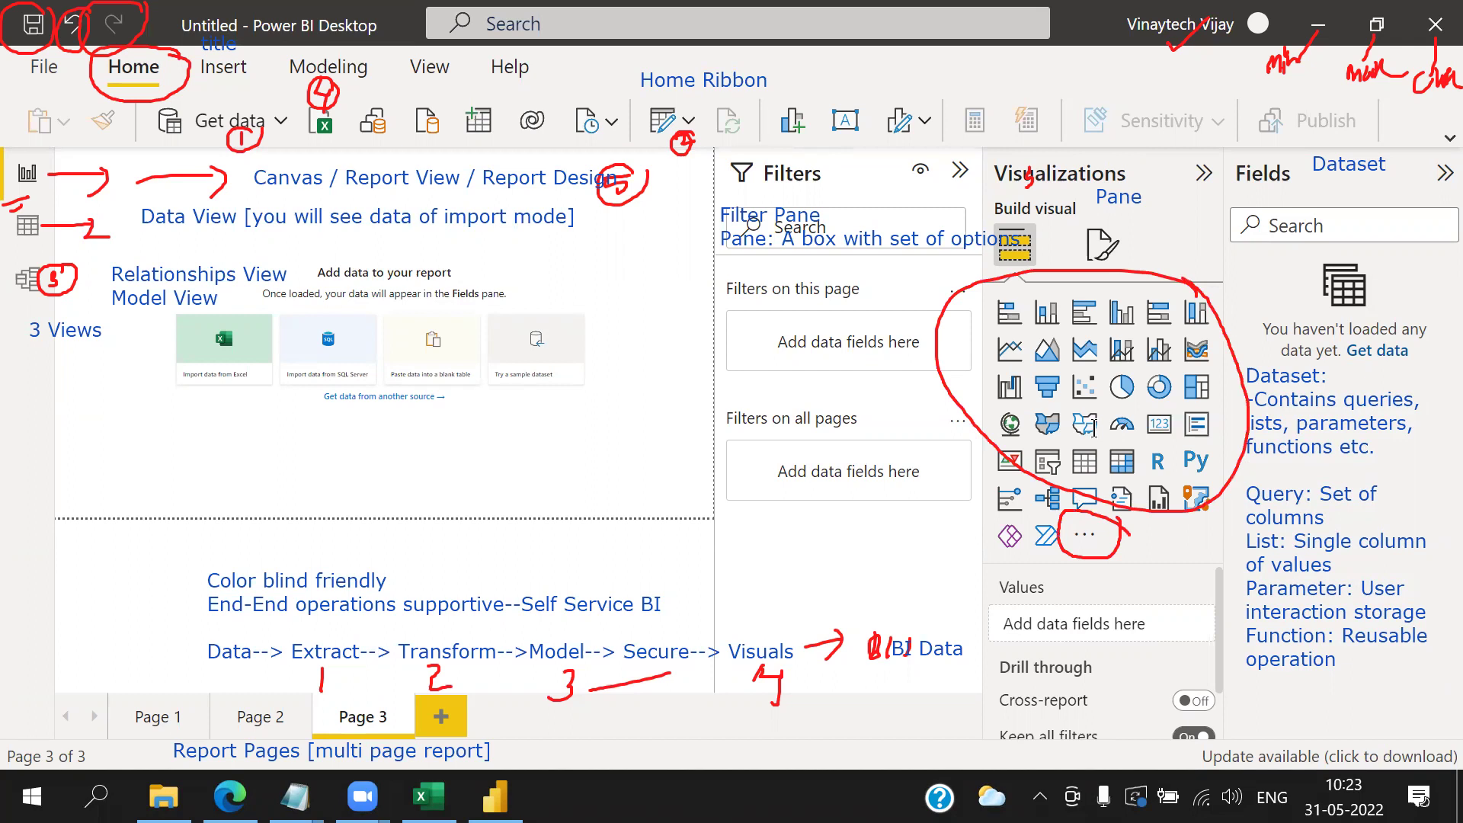
# - Add a two-line text note under the Visualizations "Pane" label reading "a) MS Given" and "b) Custom visuals"
pyautogui.click(1059, 221)
pyautogui.write('a) MS Given')
pyautogui.press('Return')
pyautogui.write('b)')
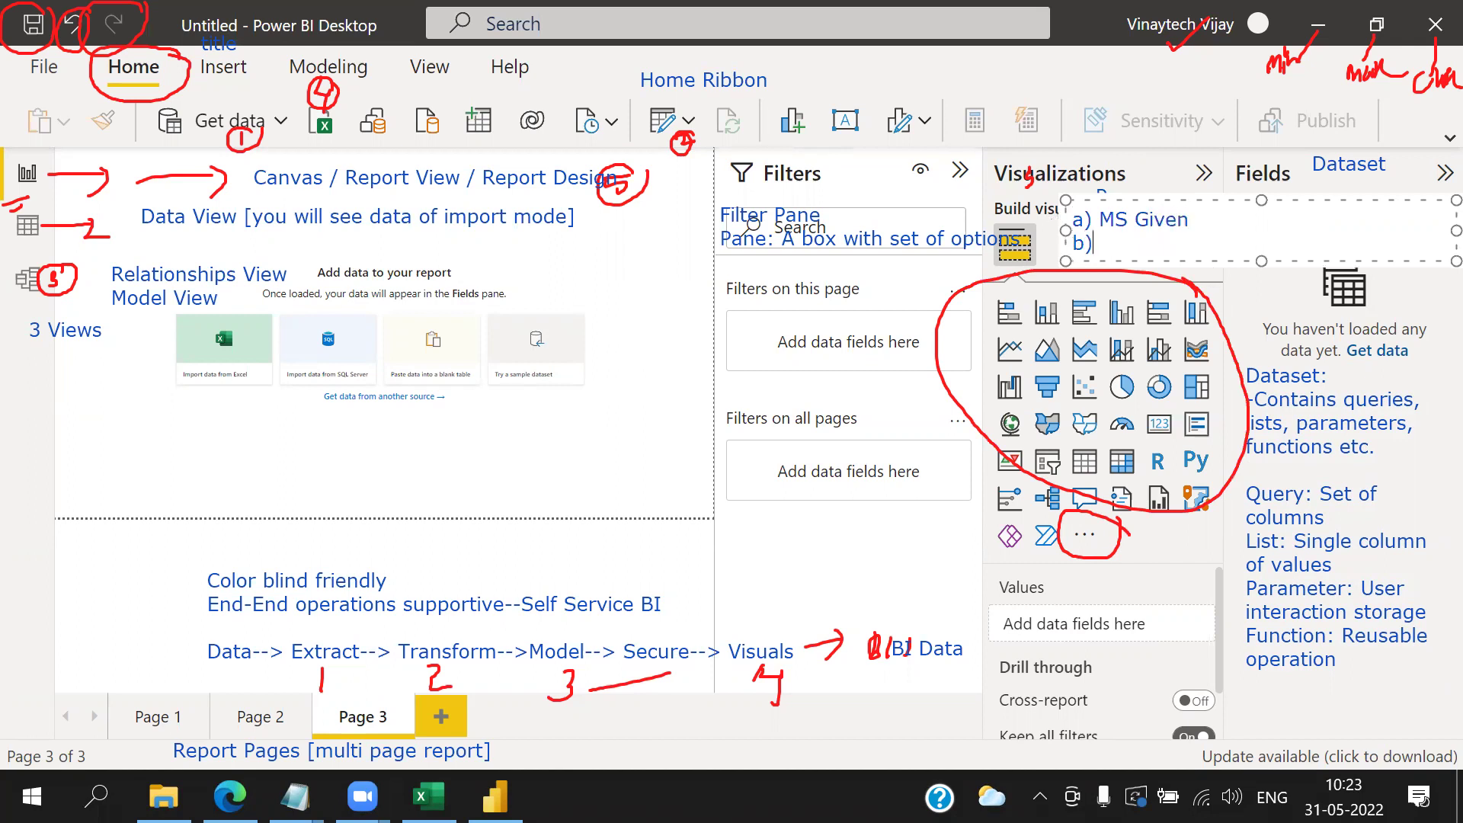
pyautogui.write(' Cjustom')
pyautogui.press('BackSpace')
pyautogui.press('BackSpace')
pyautogui.press('BackSpace')
pyautogui.press('BackSpace')
pyautogui.press('BackSpace')
pyautogui.press('BackSpace')
pyautogui.write('ustom visuals')
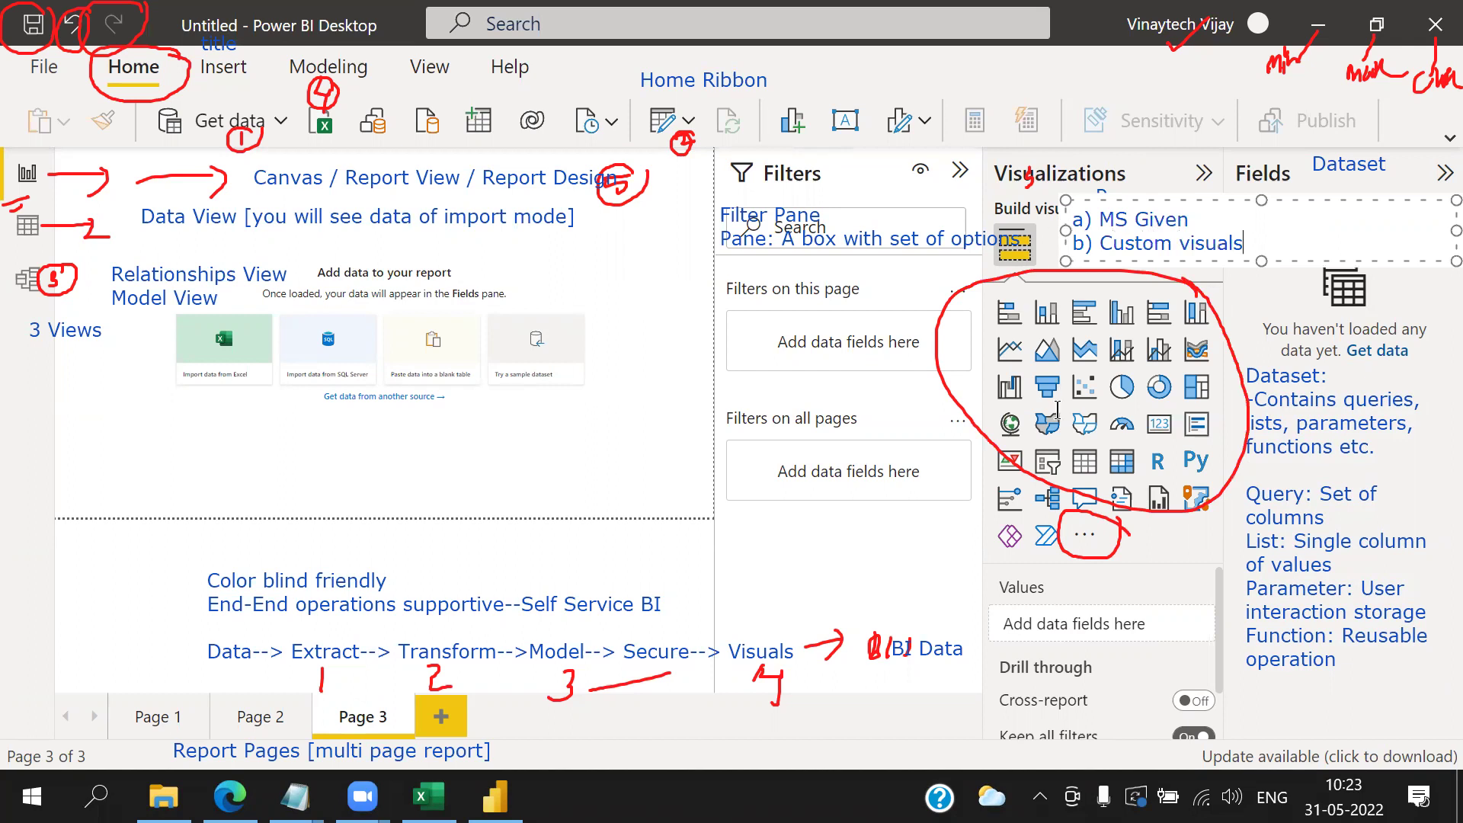
pyautogui.click(783, 341)
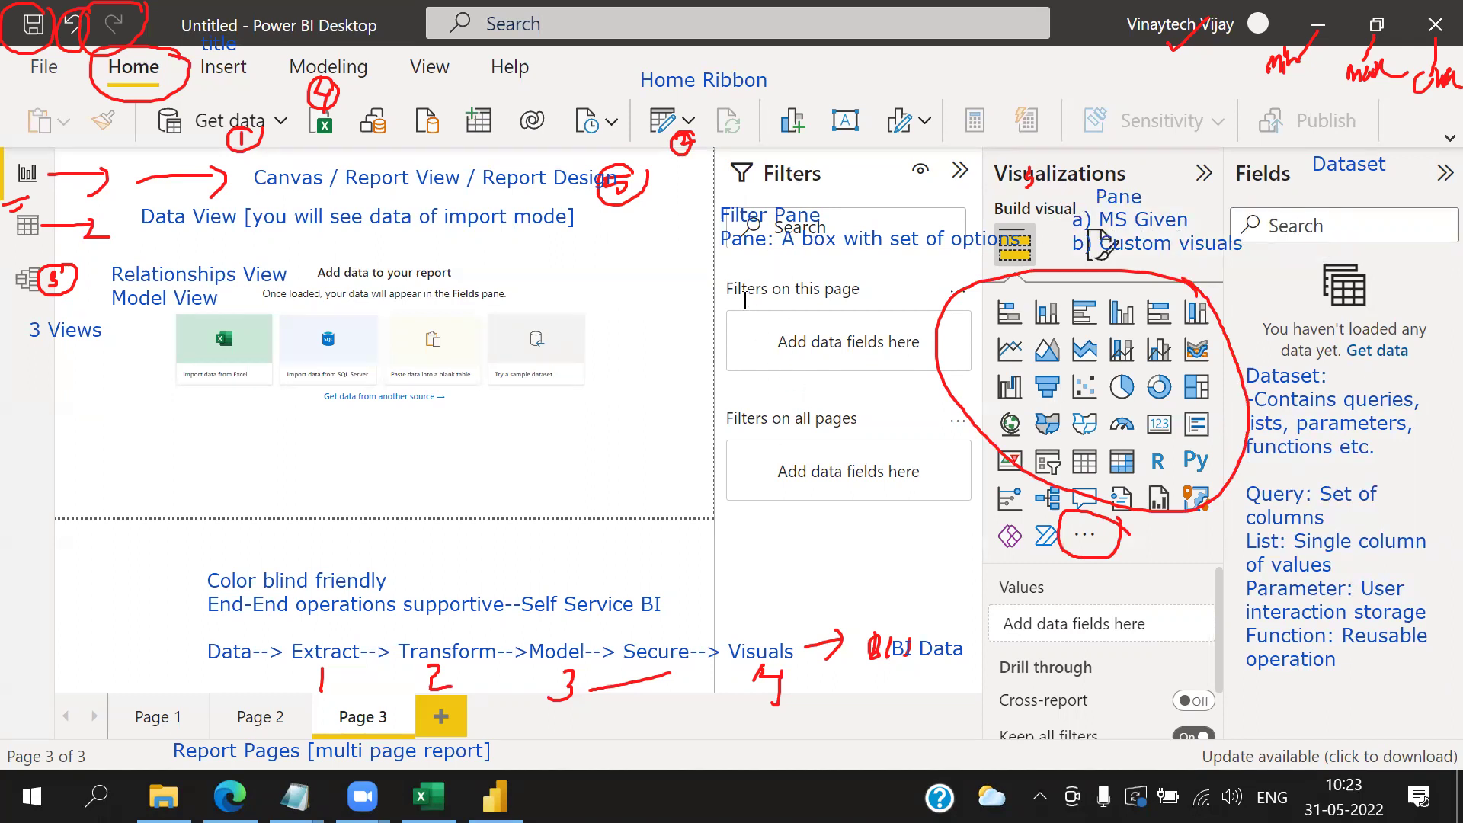
# - Start a text note in the Filters pane reading "4 Types", "a) Visual" and "b) Report"
pyautogui.click(729, 272)
pyautogui.write('4 Tupes')
pyautogui.press('BackSpace')
pyautogui.press('BackSpace')
pyautogui.press('BackSpace')
pyautogui.press('BackSpace')
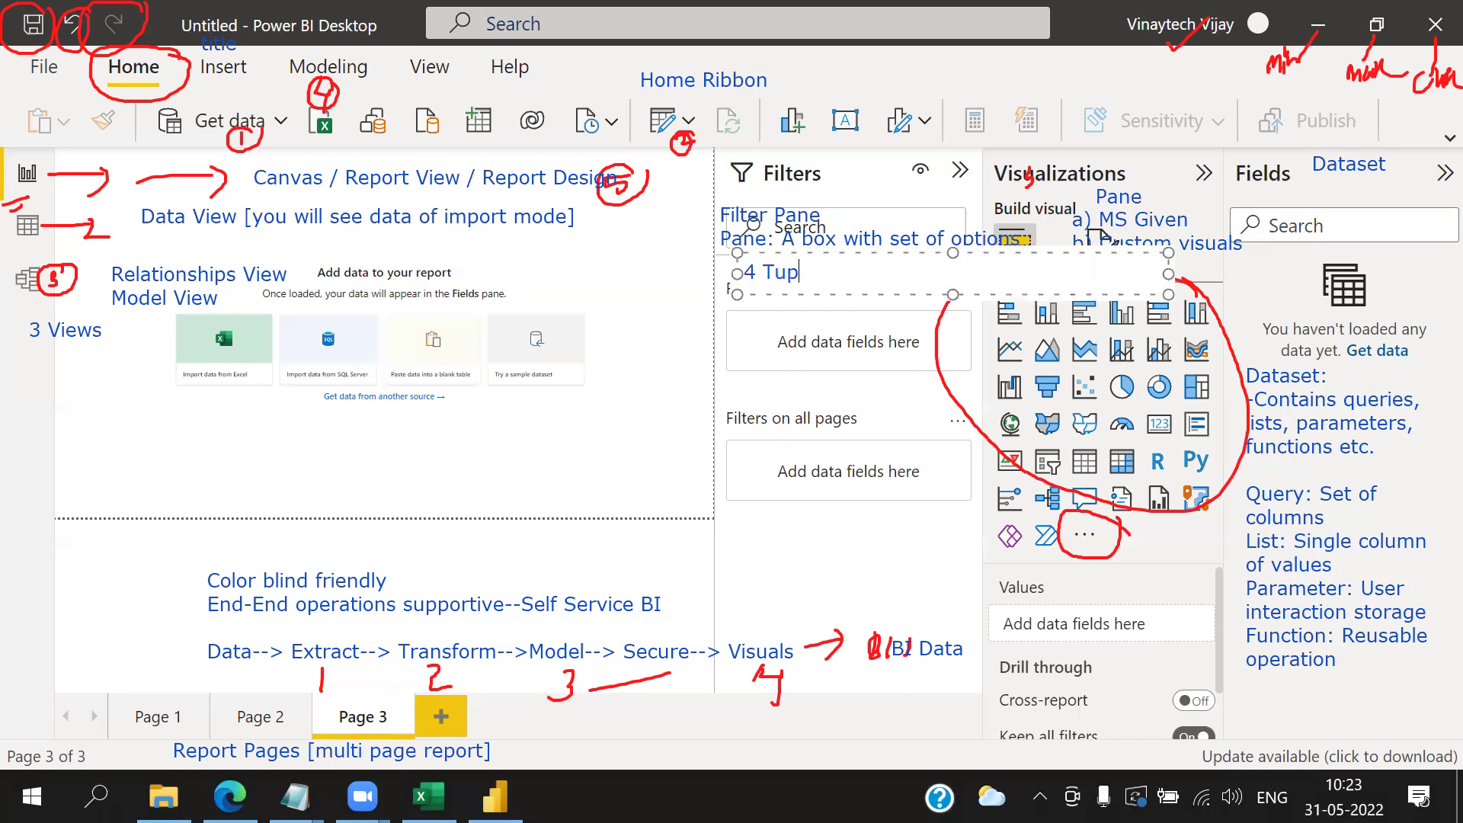
pyautogui.write('ypes')
pyautogui.press('Return')
pyautogui.write('a) Visual')
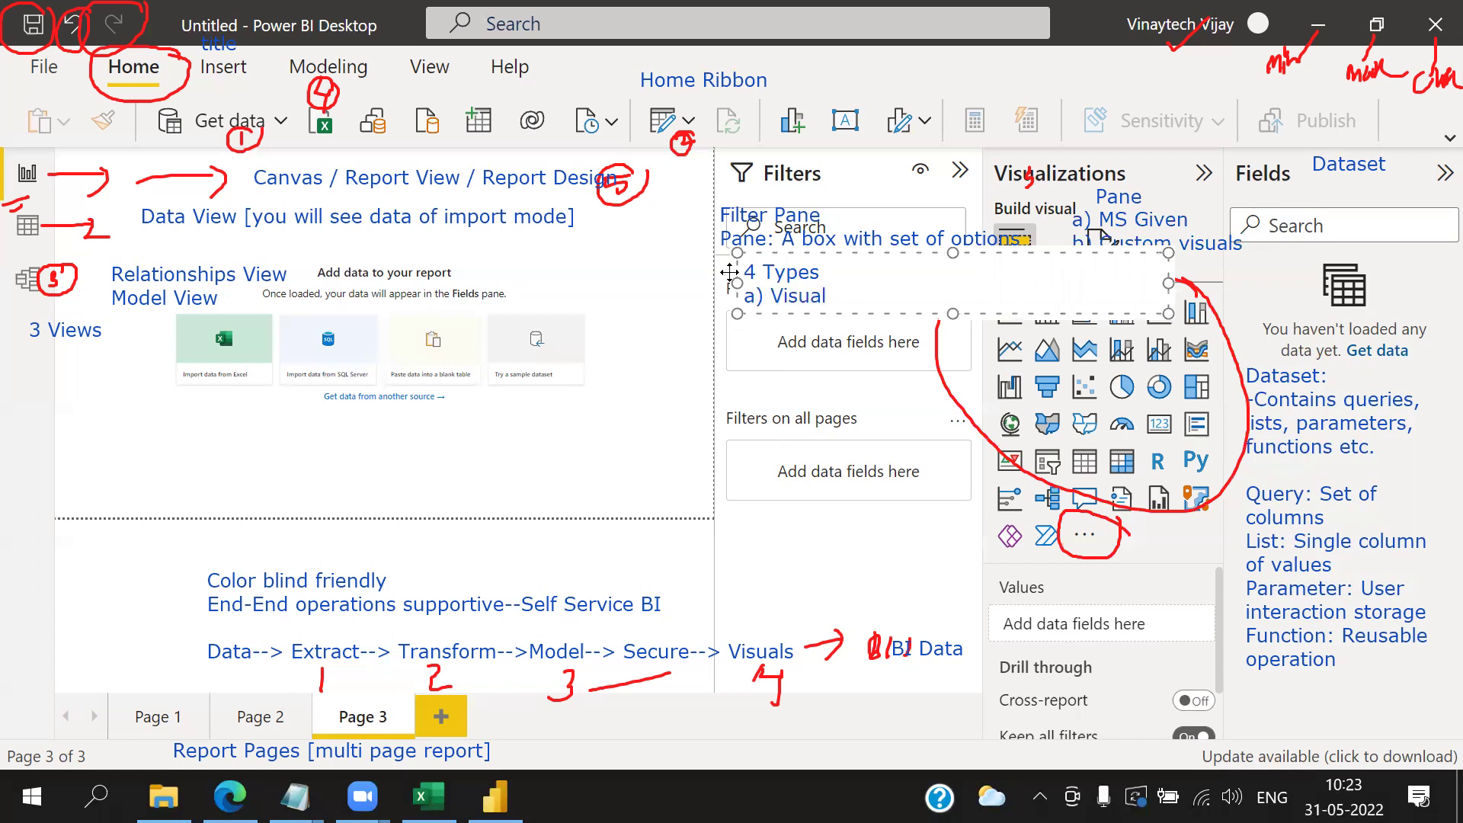
pyautogui.press('Return')
pyautogui.write('b) Report')
pyautogui.press('Return')
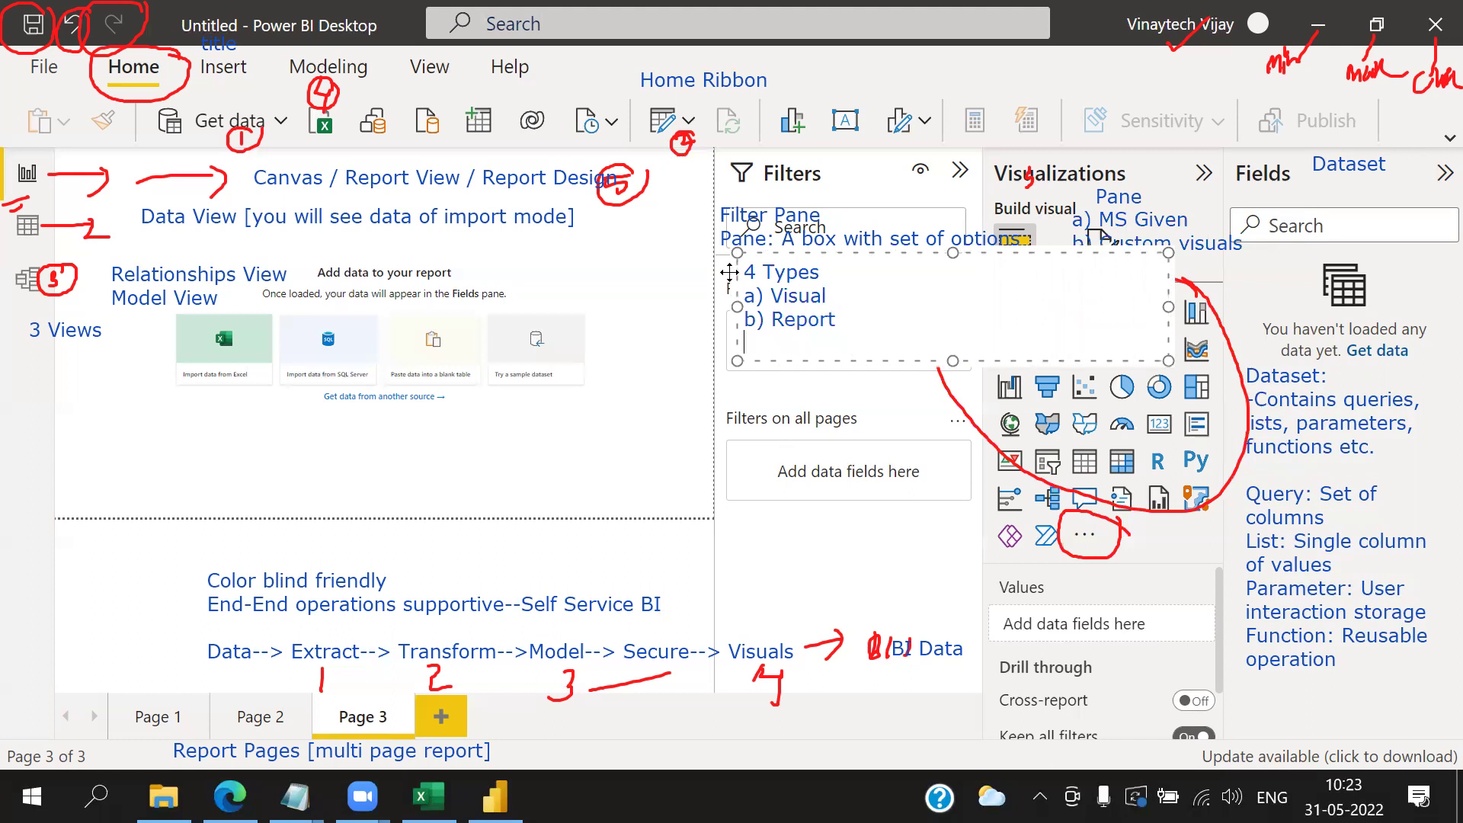
# - Complete the filter types note with "c) All reports" and "d) Drill through", and move it below the all-pages filter area
pyautogui.write('c) All reports')
pyautogui.press('Return')
pyautogui.write('d) Drill')
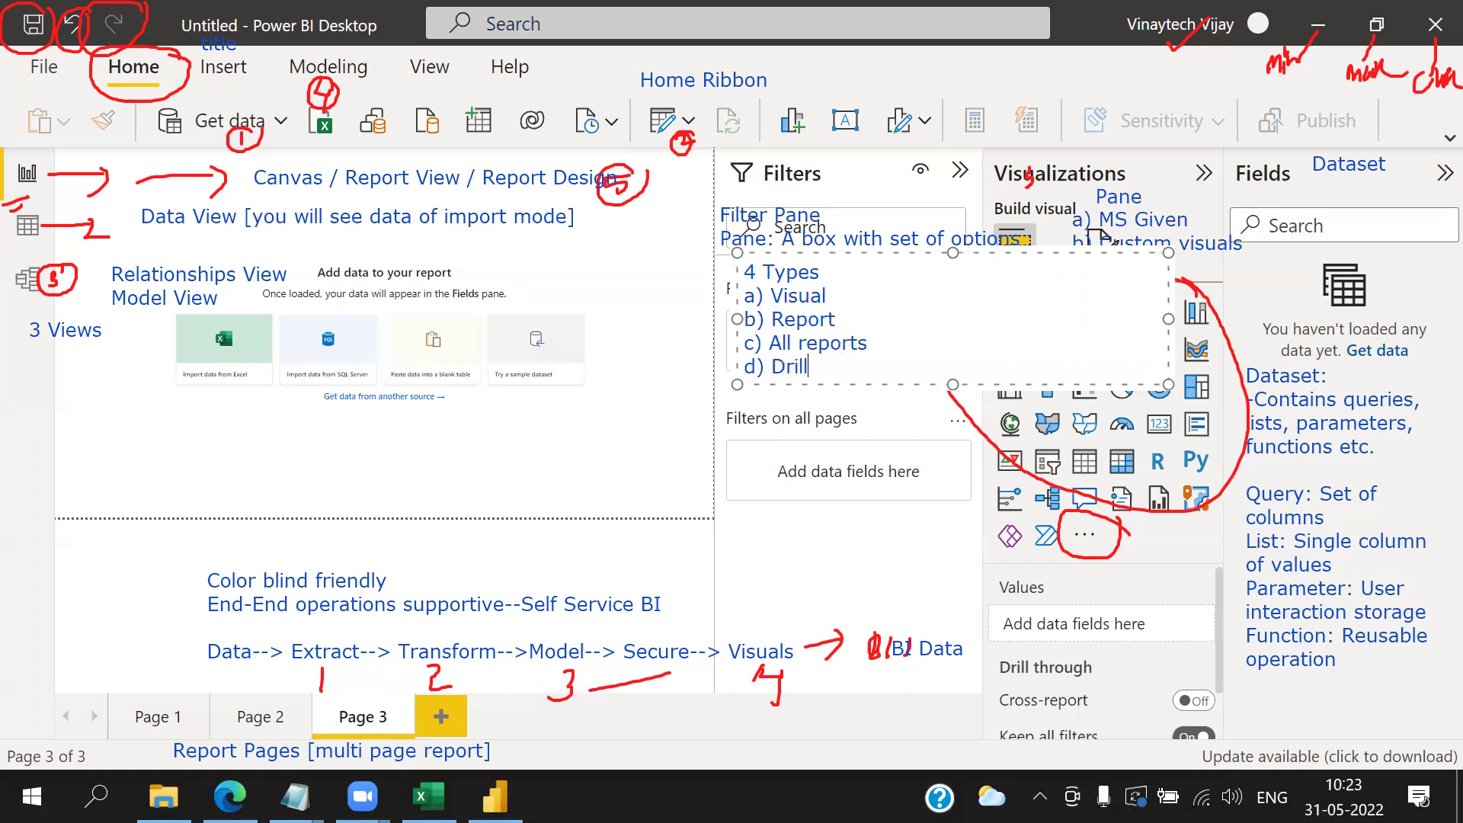
pyautogui.write(' through')
pyautogui.moveTo(918, 252)
pyautogui.mouseDown()
pyautogui.moveTo(925, 513)
pyautogui.moveTo(892, 498)
pyautogui.mouseUp()
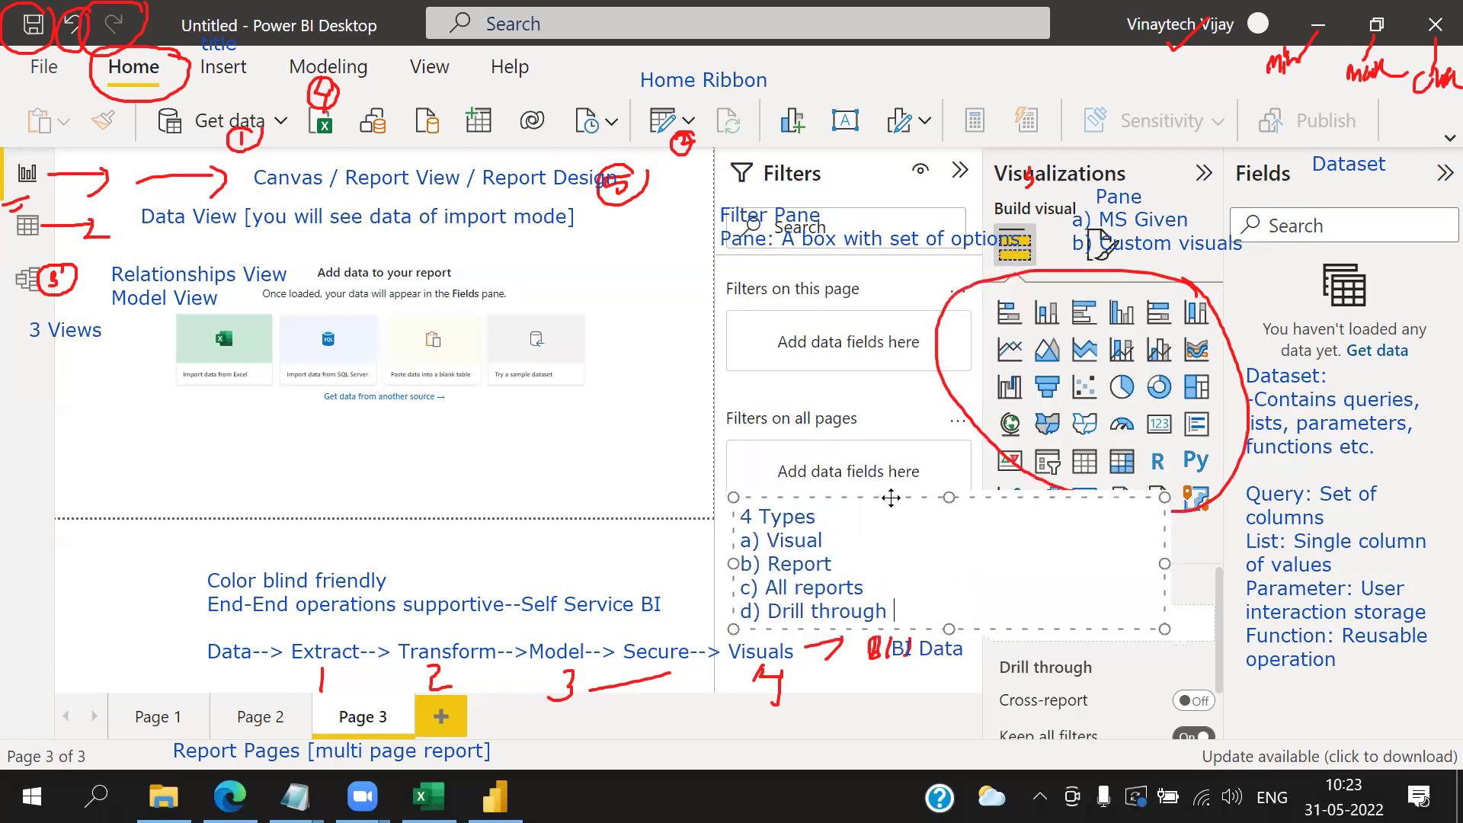
pyautogui.click(839, 381)
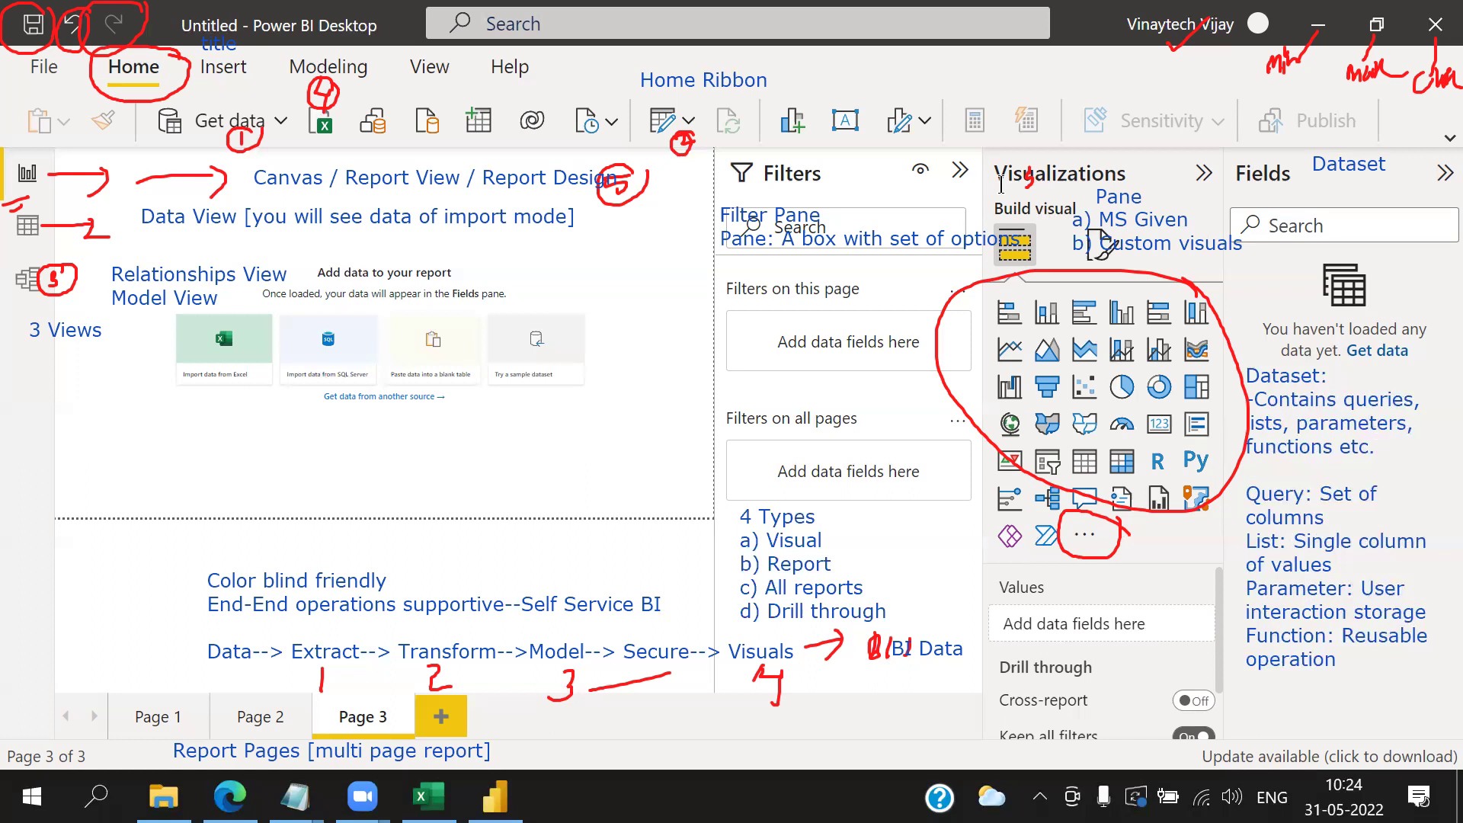
# - Draw red boxes around the blank stretch of the status bar and around the update notice
pyautogui.moveTo(636, 745)
pyautogui.mouseDown()
pyautogui.moveTo(642, 777)
pyautogui.moveTo(1185, 737)
pyautogui.moveTo(1190, 779)
pyautogui.mouseUp()
pyautogui.moveTo(827, 778); pyautogui.dragTo(627, 778)
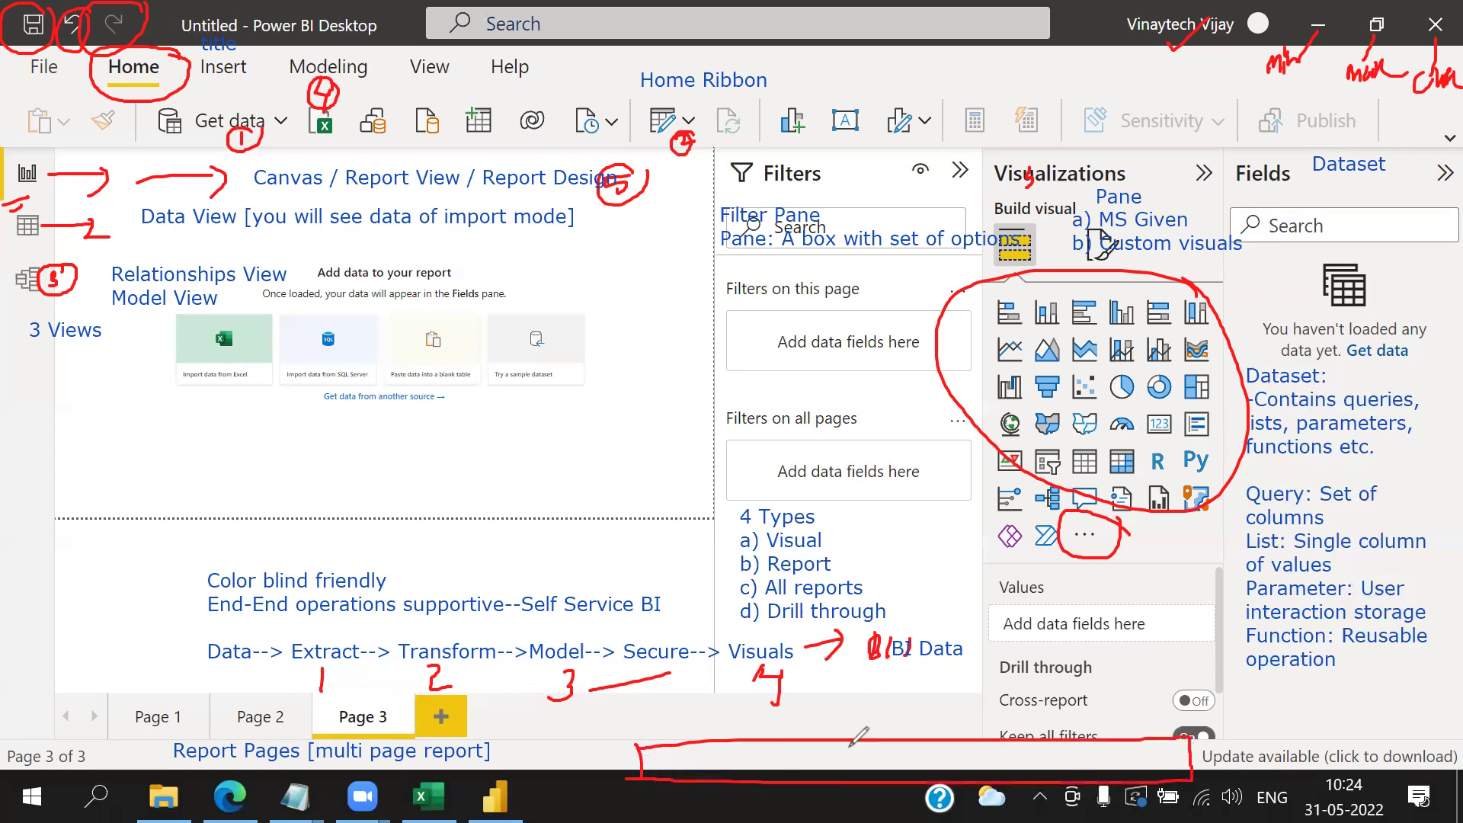
pyautogui.moveTo(1202, 736)
pyautogui.mouseDown()
pyautogui.moveTo(1199, 768)
pyautogui.moveTo(1456, 733)
pyautogui.moveTo(1459, 766)
pyautogui.moveTo(1194, 771)
pyautogui.moveTo(1195, 758)
pyautogui.mouseUp()
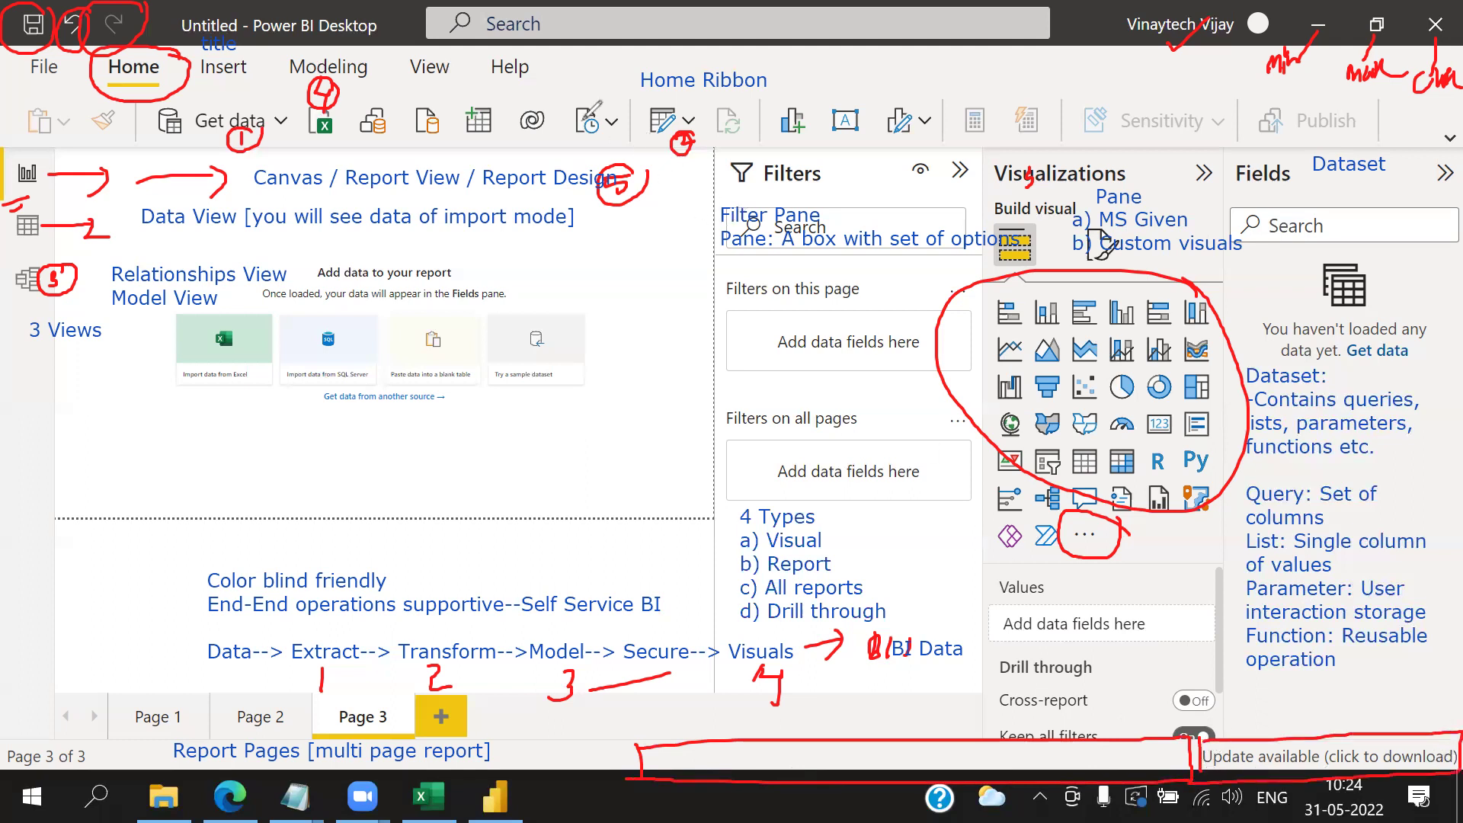
# - Add a text note above the boxed status bar area reading "Storage Mode" and "Import: structure + data inside PBI Desktop", widened to fit each line
pyautogui.click(662, 725)
pyautogui.write('Sto')
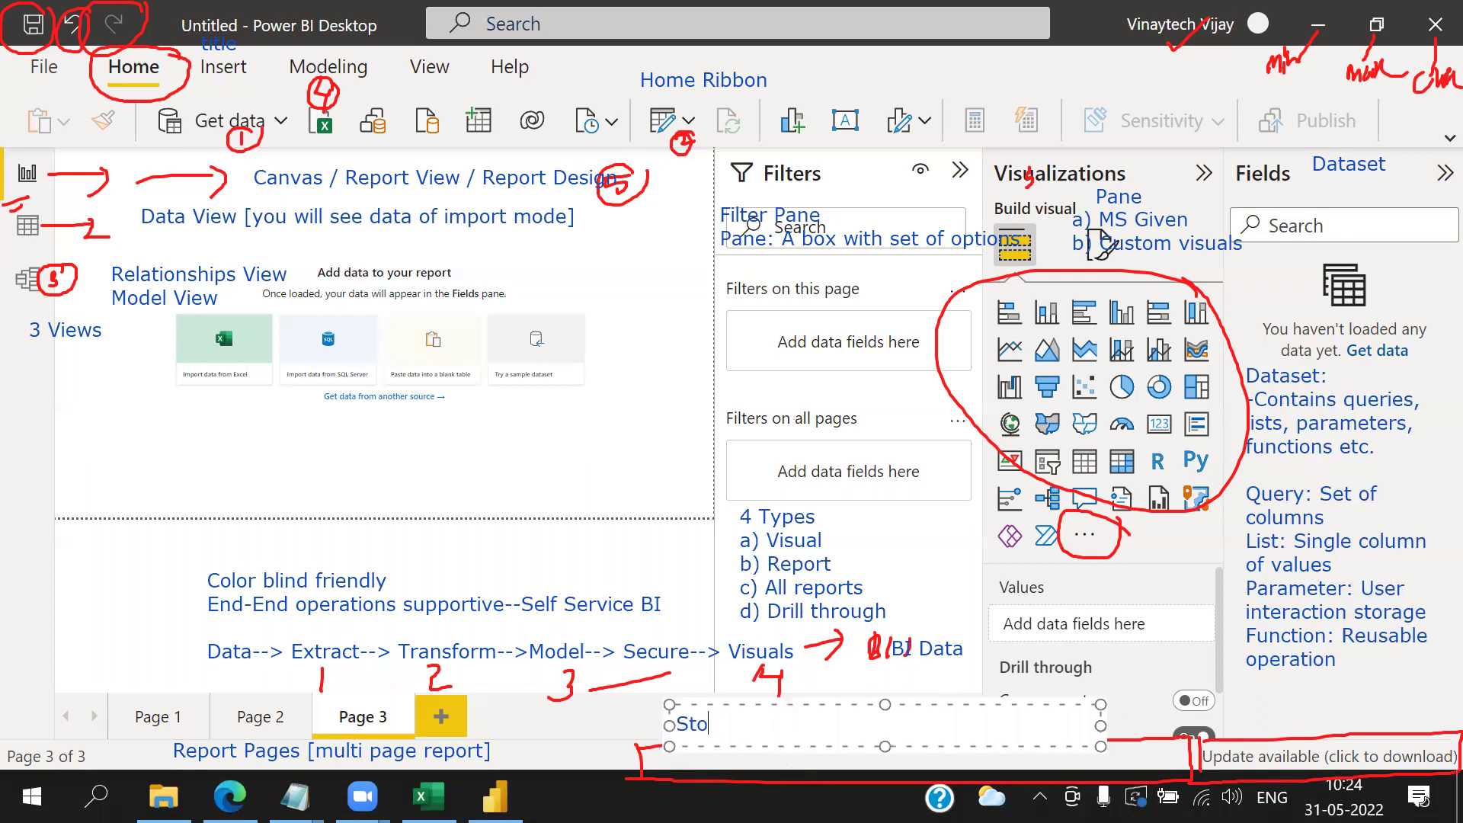
pyautogui.write('rage Mode')
pyautogui.press('Return')
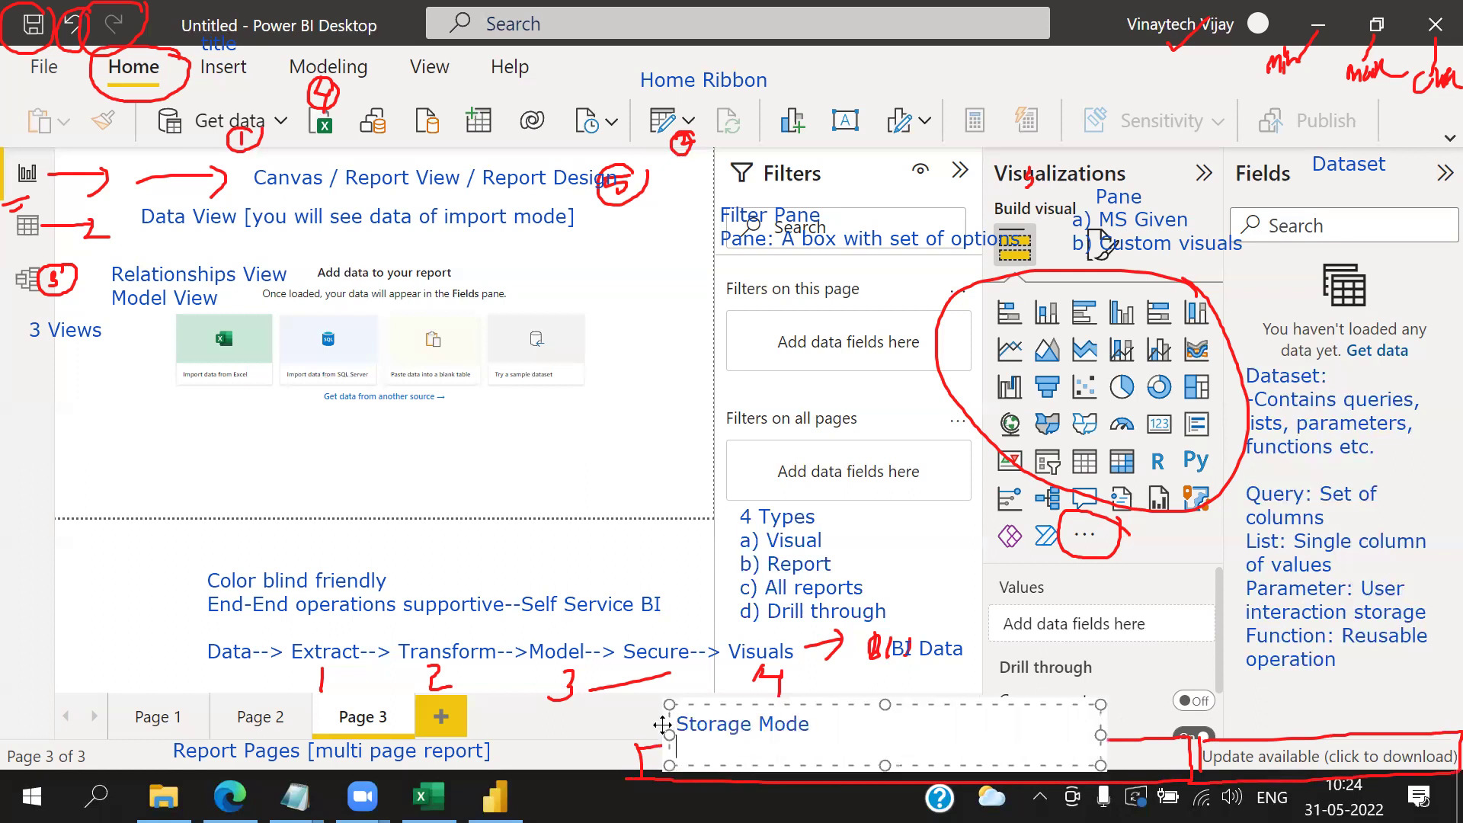
pyautogui.write('Import')
pyautogui.write(': structure ')
pyautogui.write('+ dat')
pyautogui.write('a on')
pyautogui.press('BackSpace')
pyautogui.press('BackSpace')
pyautogui.write('inside PBI')
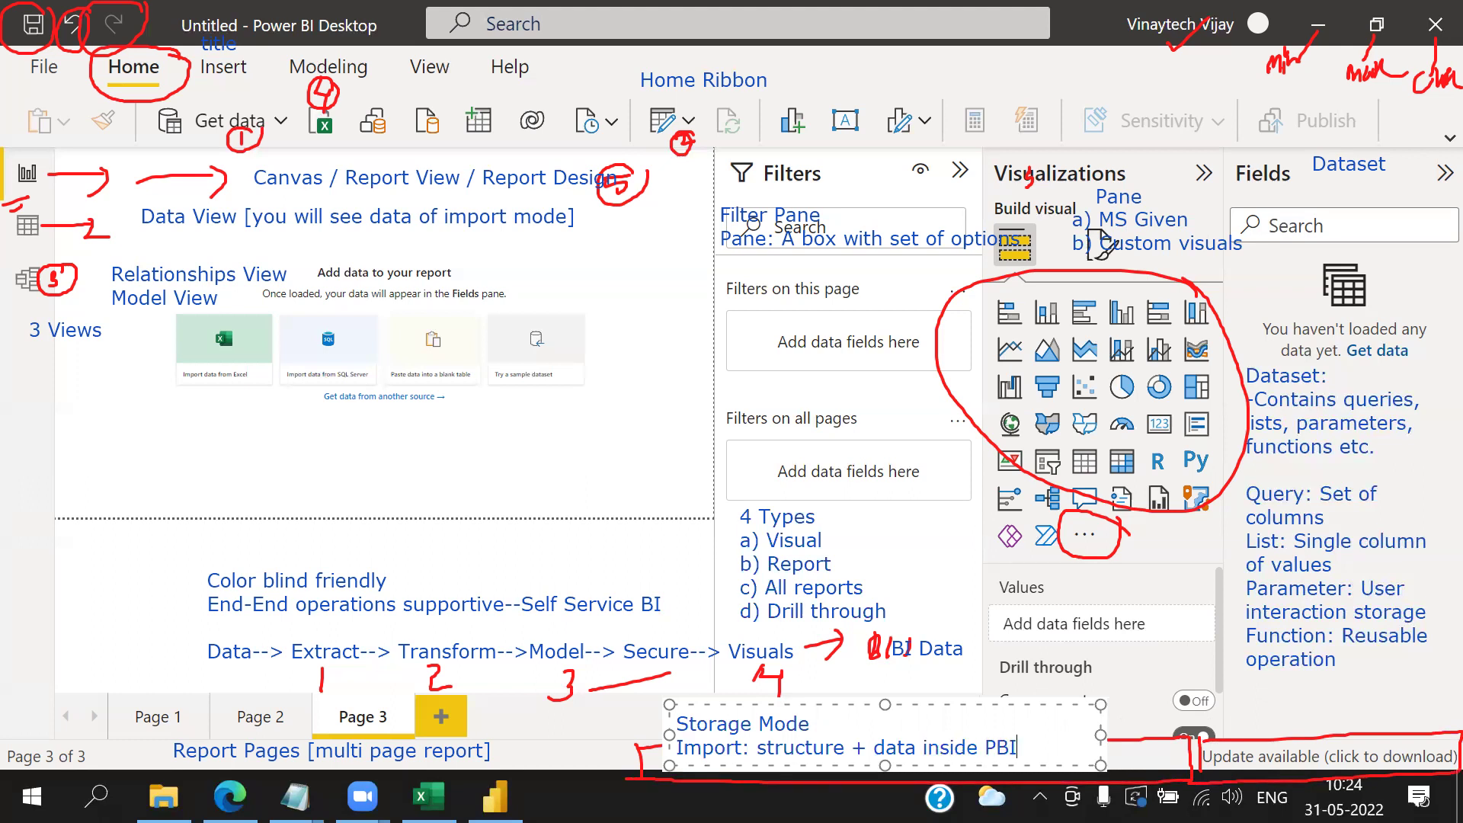
pyautogui.write(' Desktop')
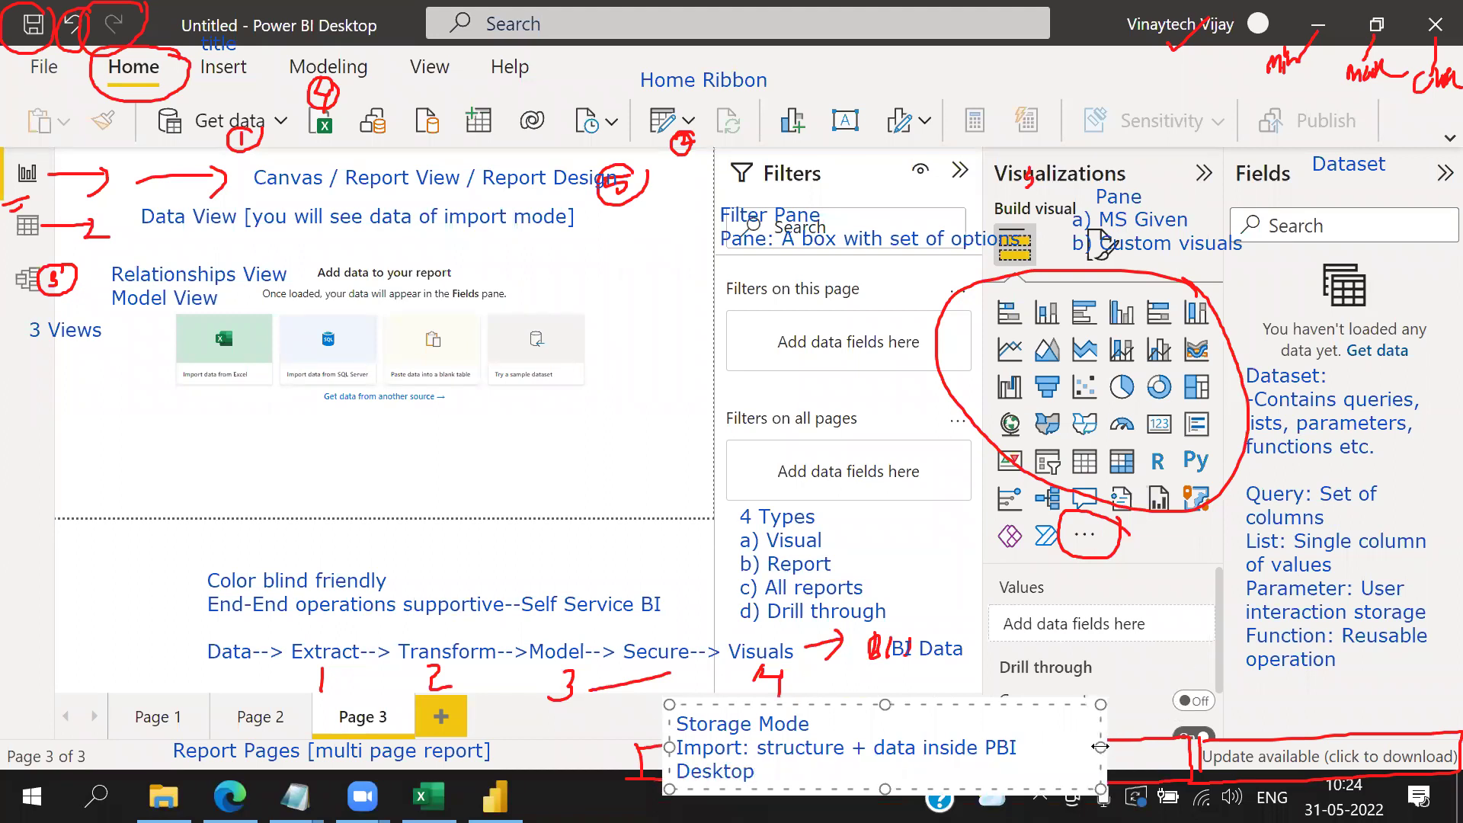
pyautogui.moveTo(1100, 747); pyautogui.dragTo(1228, 737)
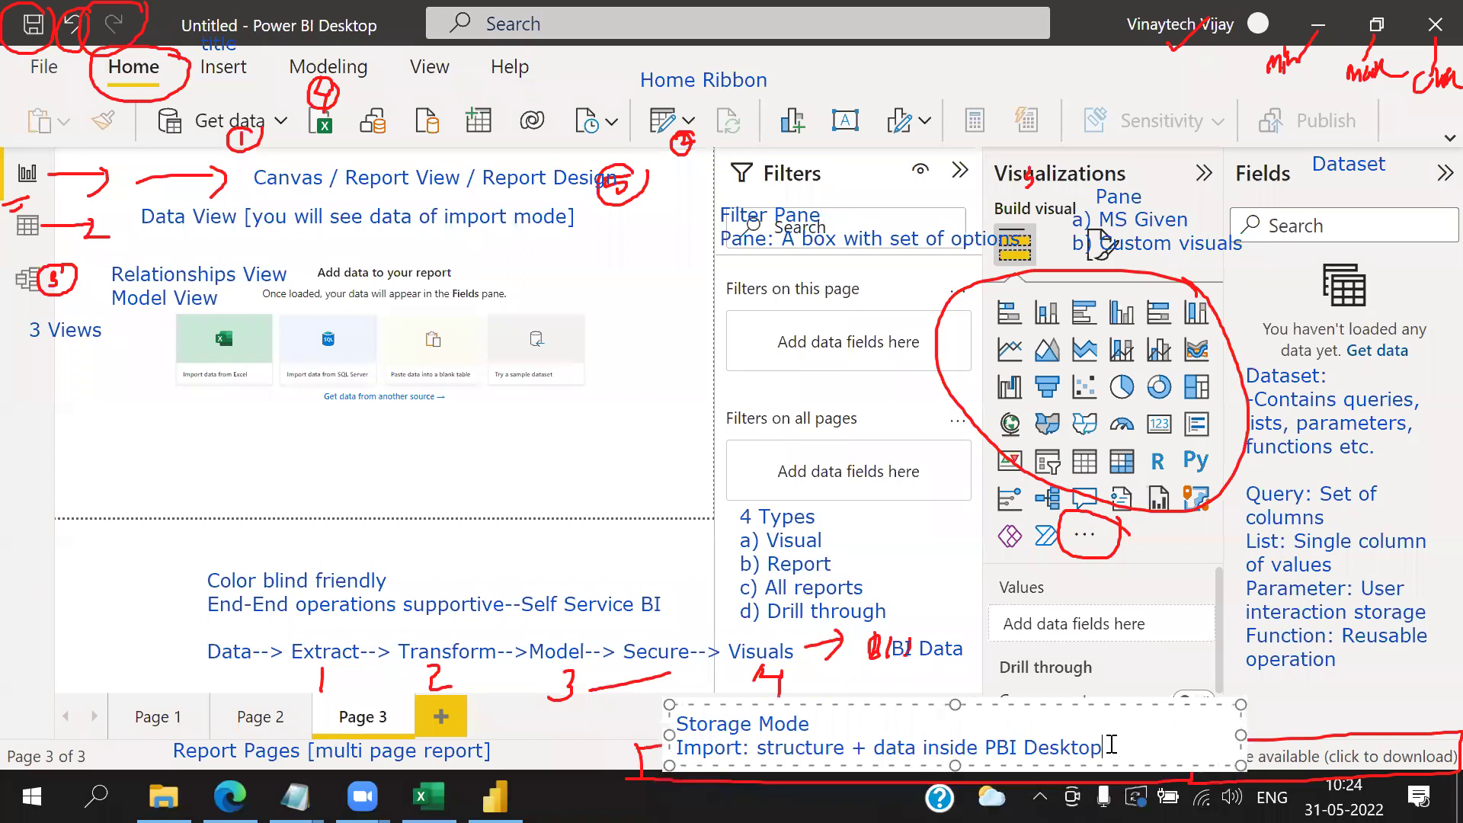
# - Add "Direct Query / Connect Live: Structure in PBI Desktop" to the storage mode note and shift the note slightly over the status bar box
pyautogui.press('Return')
pyautogui.write('Dire')
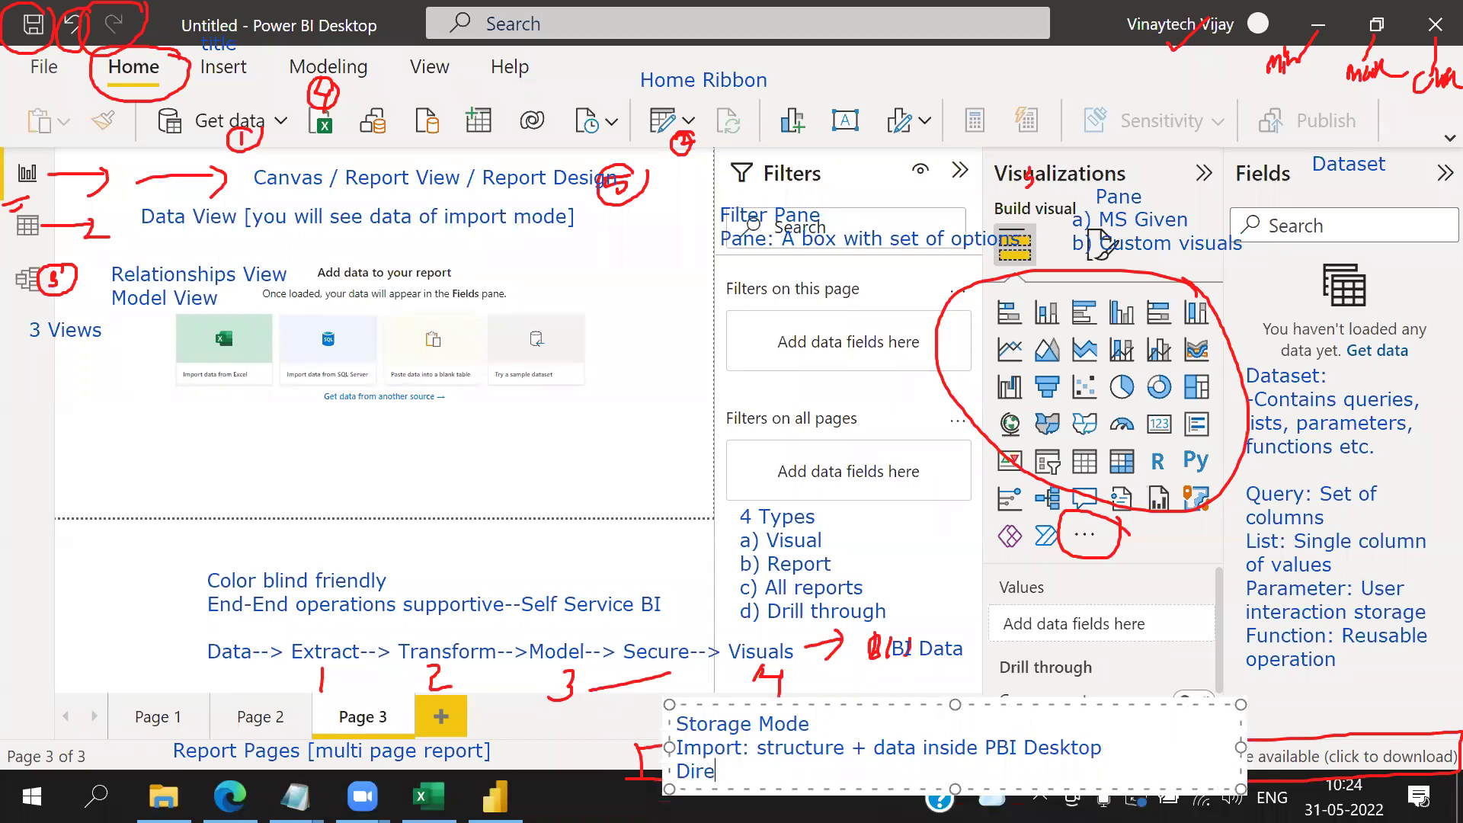
pyautogui.write('ct Query / Connect Live: Strcu')
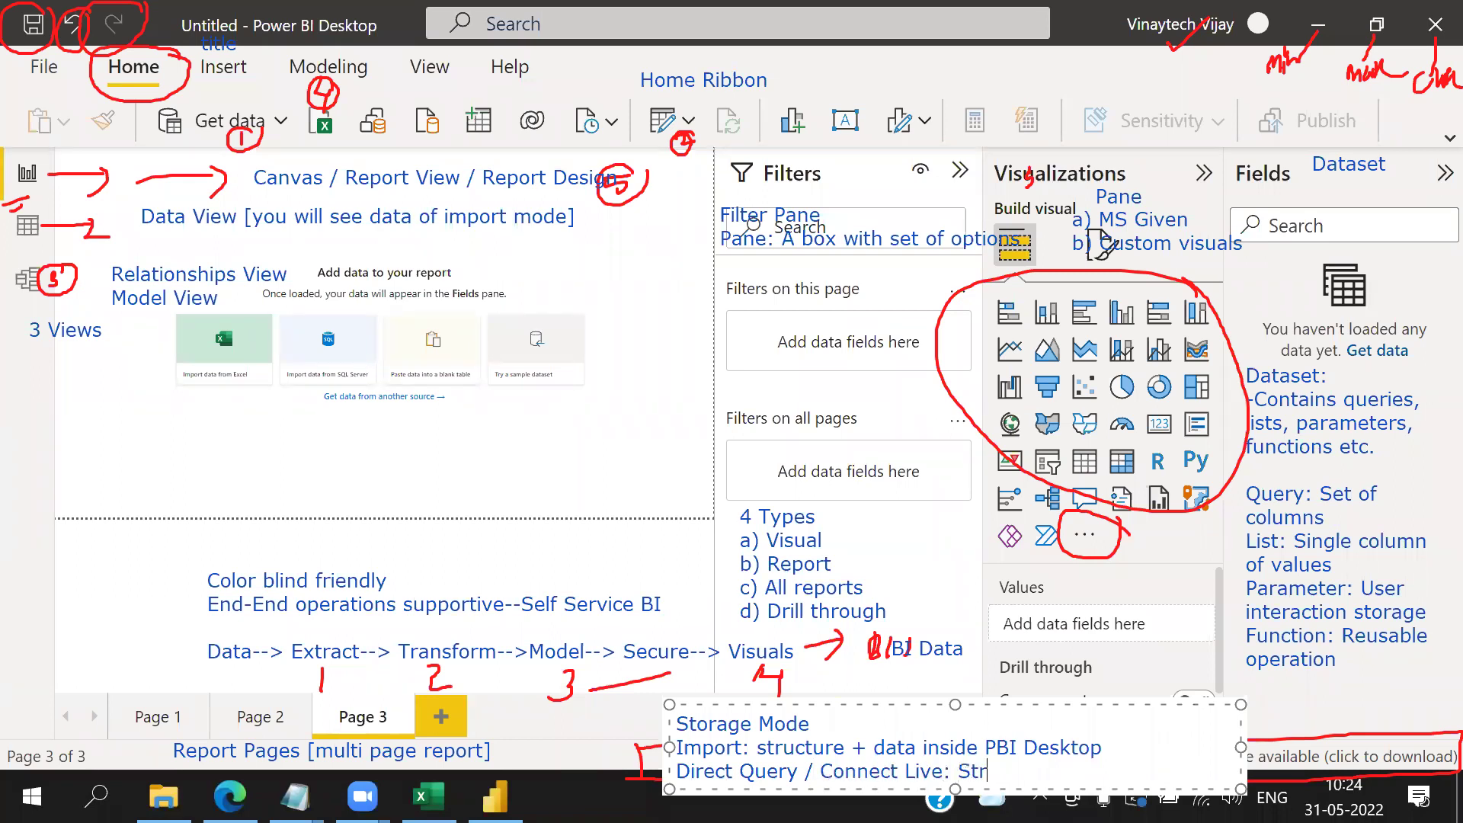
pyautogui.press('BackSpace')
pyautogui.press('BackSpace')
pyautogui.write('ucture in PBI Desktop')
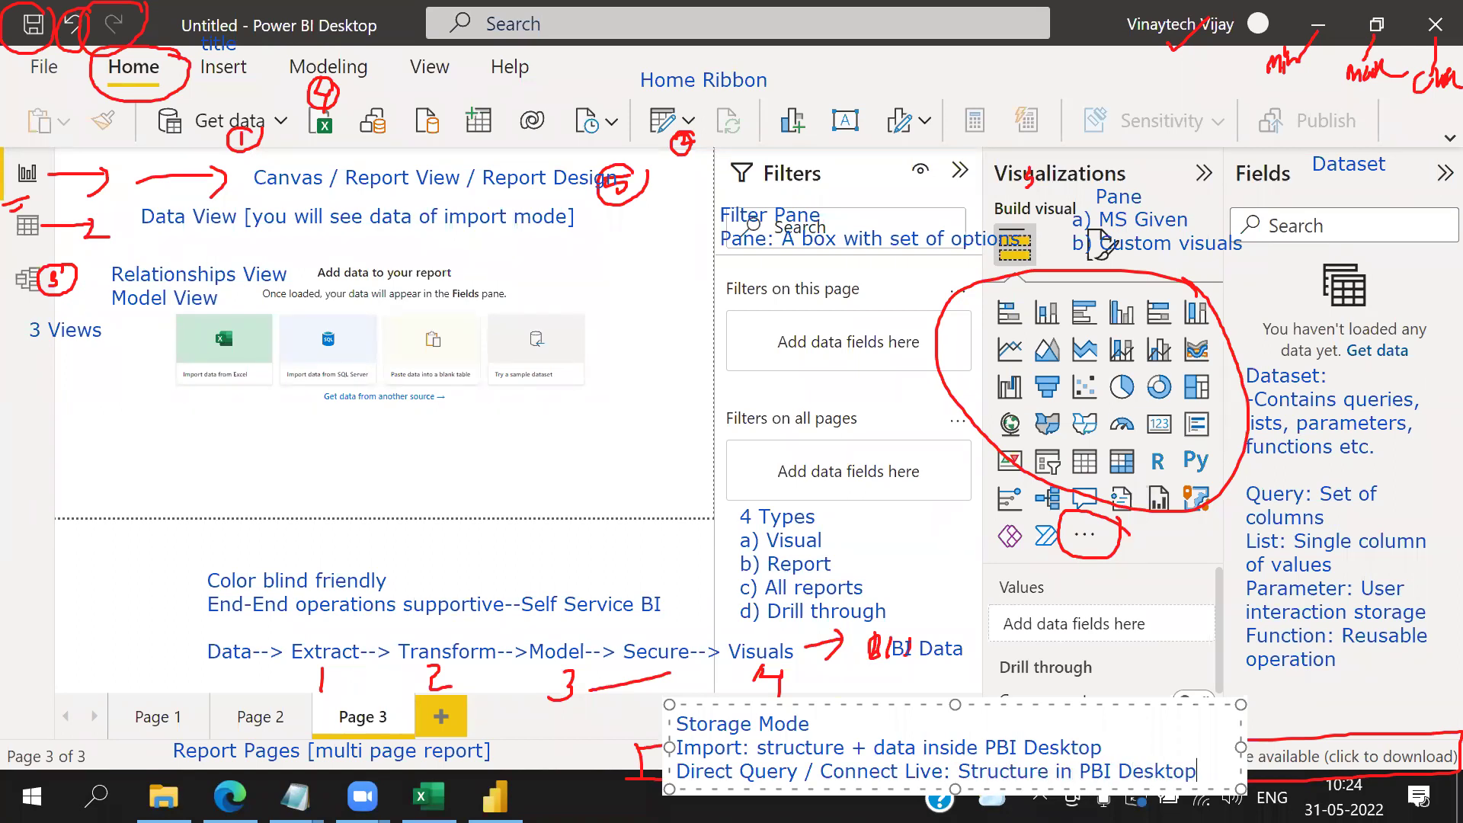
pyautogui.moveTo(864, 704)
pyautogui.mouseDown()
pyautogui.moveTo(863, 685)
pyautogui.moveTo(864, 765)
pyautogui.moveTo(833, 711)
pyautogui.mouseUp()
pyautogui.click(658, 464)
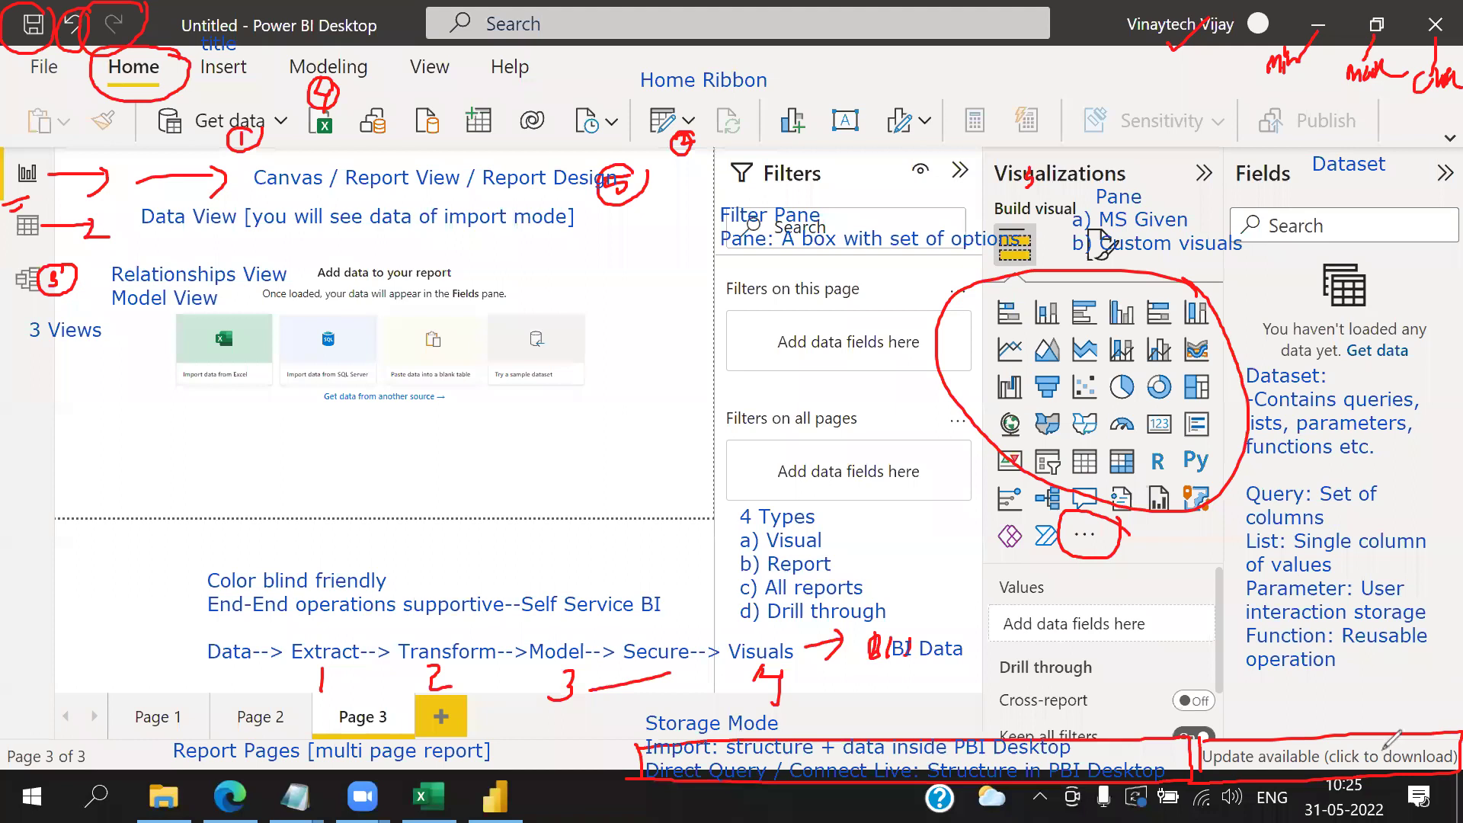
# - Draw a red arrow pointing at the update notice and arrows from the Visualizations, Fields and Filters panes to the canvas
pyautogui.moveTo(1324, 736)
pyautogui.mouseDown()
pyautogui.moveTo(1335, 724)
pyautogui.moveTo(1311, 733)
pyautogui.moveTo(1341, 719)
pyautogui.mouseUp()
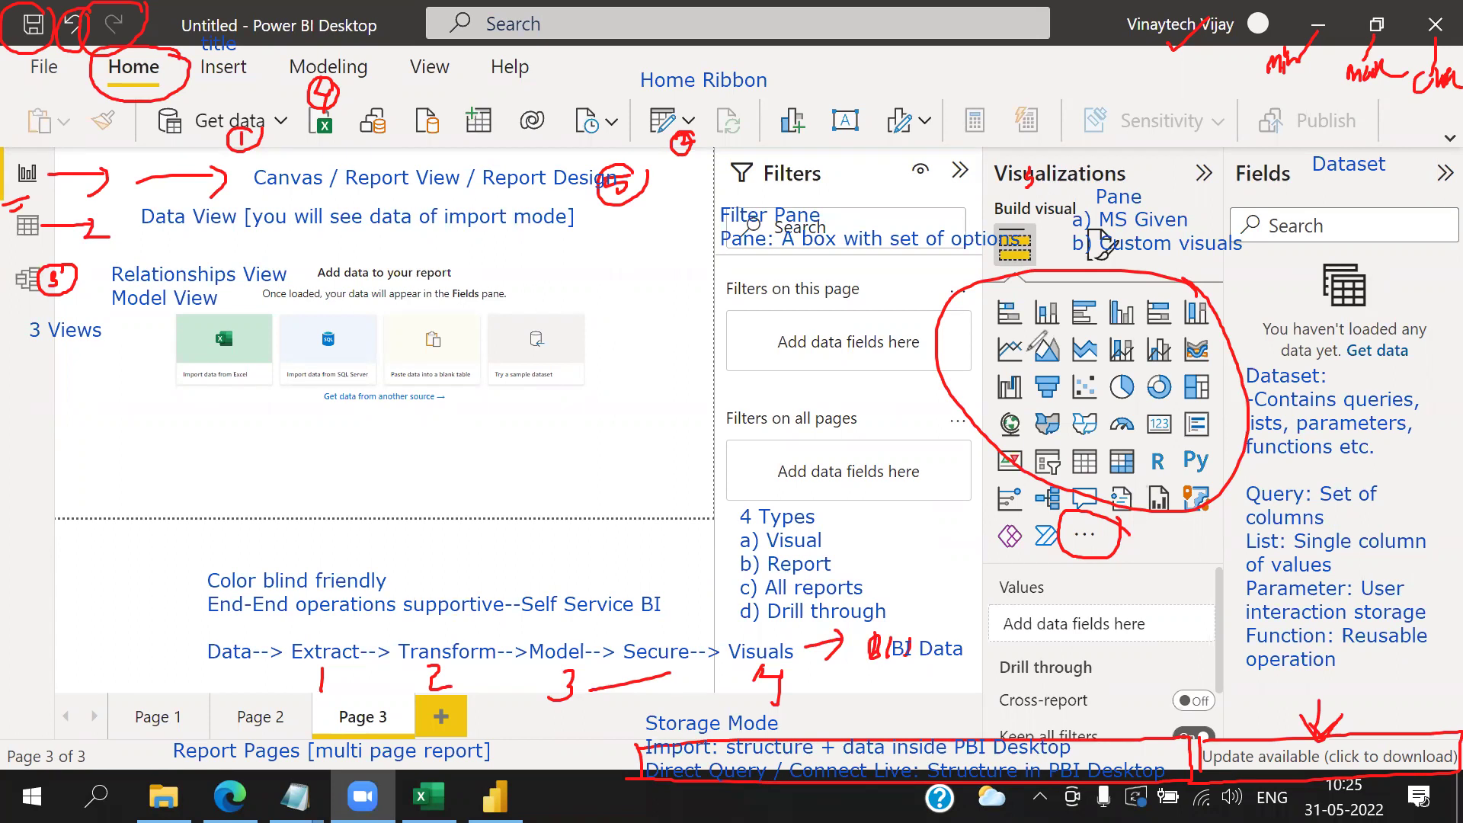
pyautogui.moveTo(1013, 339)
pyautogui.mouseDown()
pyautogui.moveTo(586, 297)
pyautogui.moveTo(602, 332)
pyautogui.mouseUp()
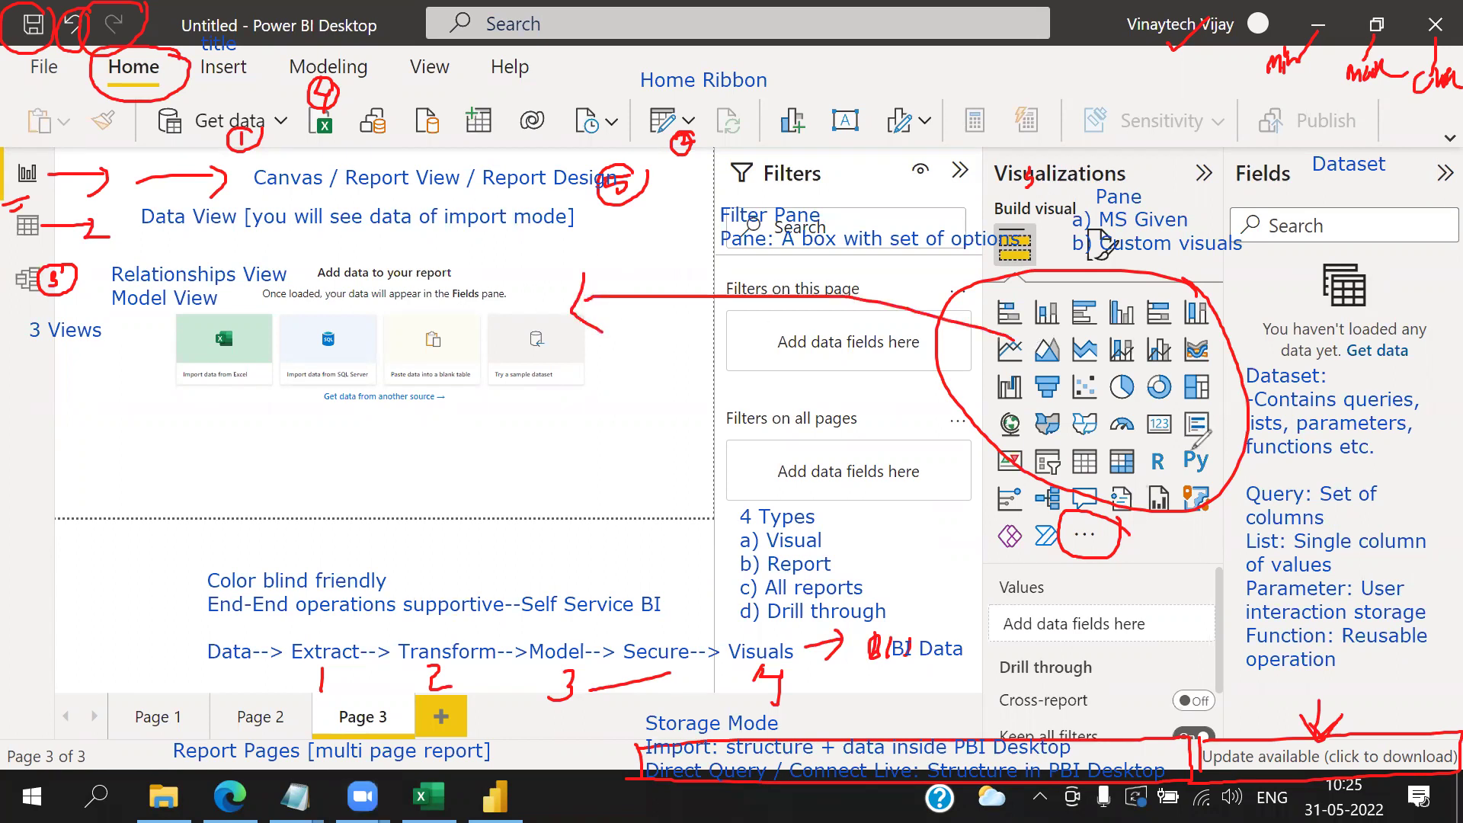
pyautogui.moveTo(1265, 533)
pyautogui.mouseDown()
pyautogui.moveTo(937, 385)
pyautogui.moveTo(603, 319)
pyautogui.moveTo(626, 349)
pyautogui.mouseUp()
pyautogui.moveTo(787, 445)
pyautogui.mouseDown()
pyautogui.moveTo(744, 400)
pyautogui.moveTo(631, 341)
pyautogui.moveTo(654, 371)
pyautogui.mouseUp()
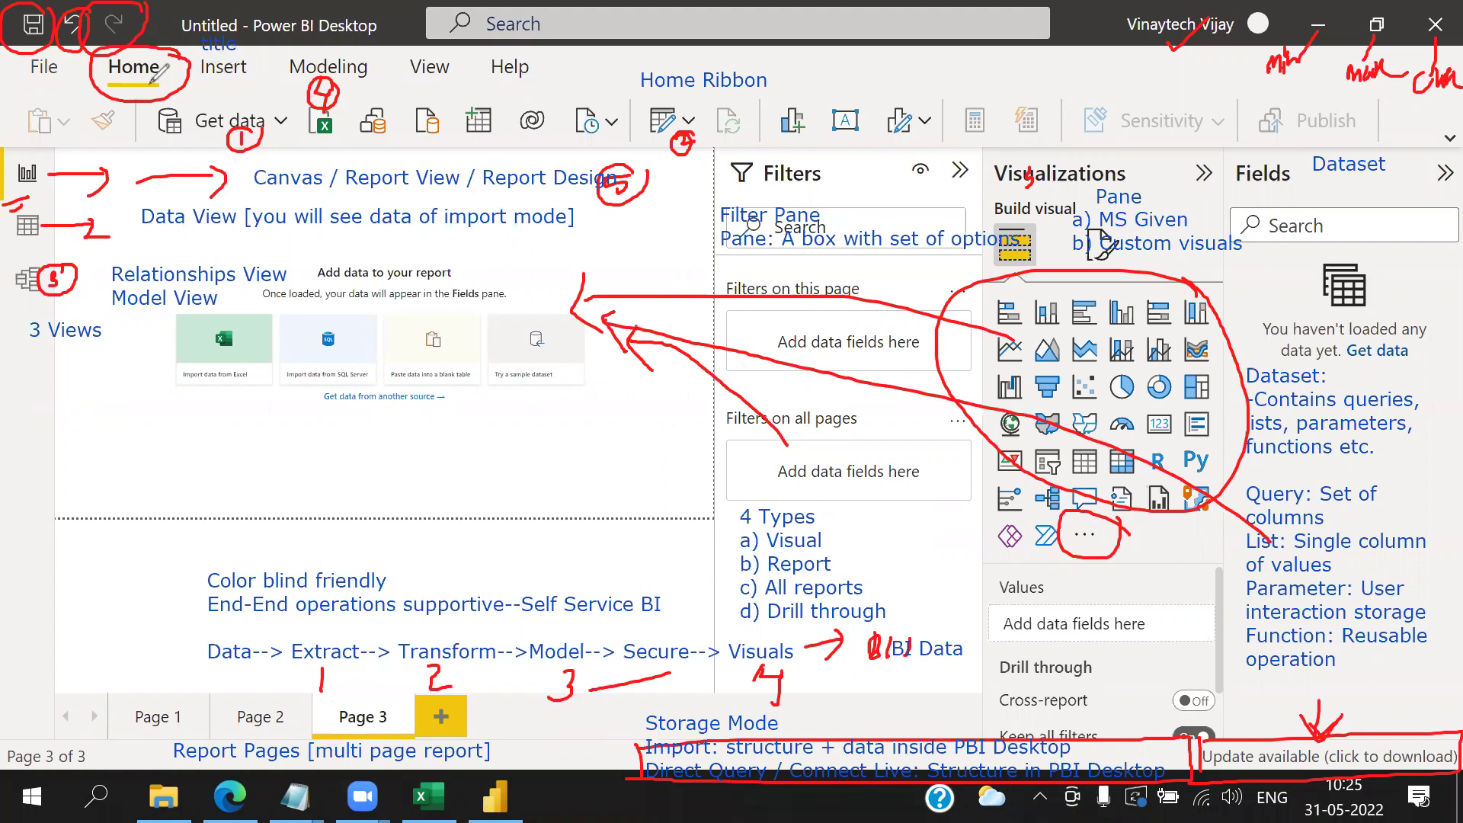
# - Draw red arrows from the ribbon headings Home through Help to the canvas, and outline a rectangle on the canvas
pyautogui.moveTo(216, 102)
pyautogui.mouseDown()
pyautogui.moveTo(324, 126)
pyautogui.moveTo(583, 306)
pyautogui.mouseUp()
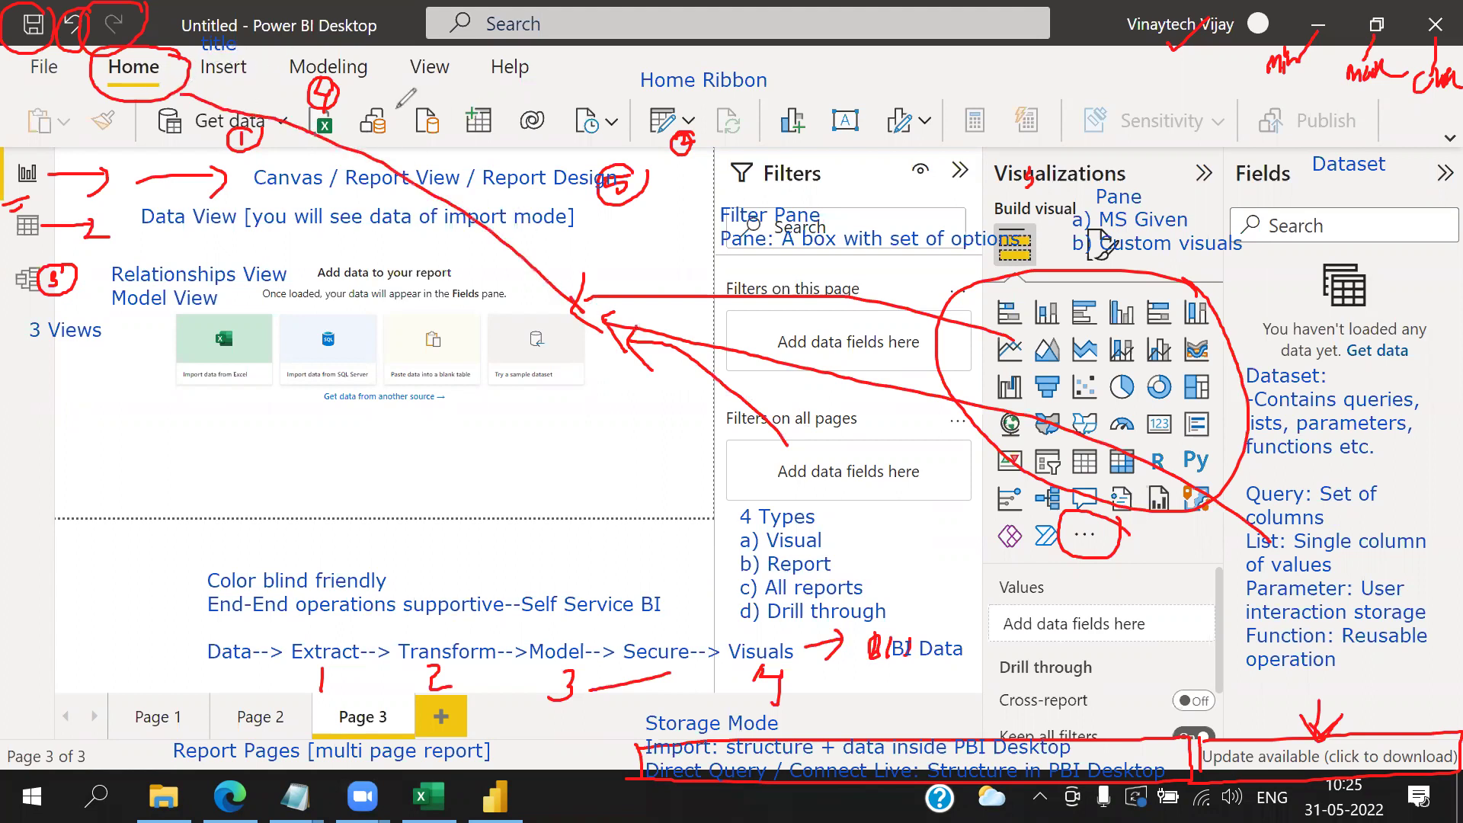
pyautogui.moveTo(259, 70)
pyautogui.mouseDown()
pyautogui.moveTo(512, 233)
pyautogui.moveTo(543, 284)
pyautogui.mouseUp()
pyautogui.moveTo(368, 79)
pyautogui.mouseDown()
pyautogui.moveTo(522, 157)
pyautogui.moveTo(573, 267)
pyautogui.mouseUp()
pyautogui.moveTo(459, 79)
pyautogui.mouseDown()
pyautogui.moveTo(527, 142)
pyautogui.moveTo(579, 229)
pyautogui.moveTo(580, 281)
pyautogui.mouseUp()
pyautogui.moveTo(537, 84)
pyautogui.mouseDown()
pyautogui.moveTo(559, 103)
pyautogui.moveTo(594, 259)
pyautogui.moveTo(587, 315)
pyautogui.moveTo(627, 254)
pyautogui.mouseUp()
pyautogui.moveTo(568, 300)
pyautogui.mouseDown()
pyautogui.moveTo(336, 438)
pyautogui.moveTo(576, 446)
pyautogui.mouseUp()
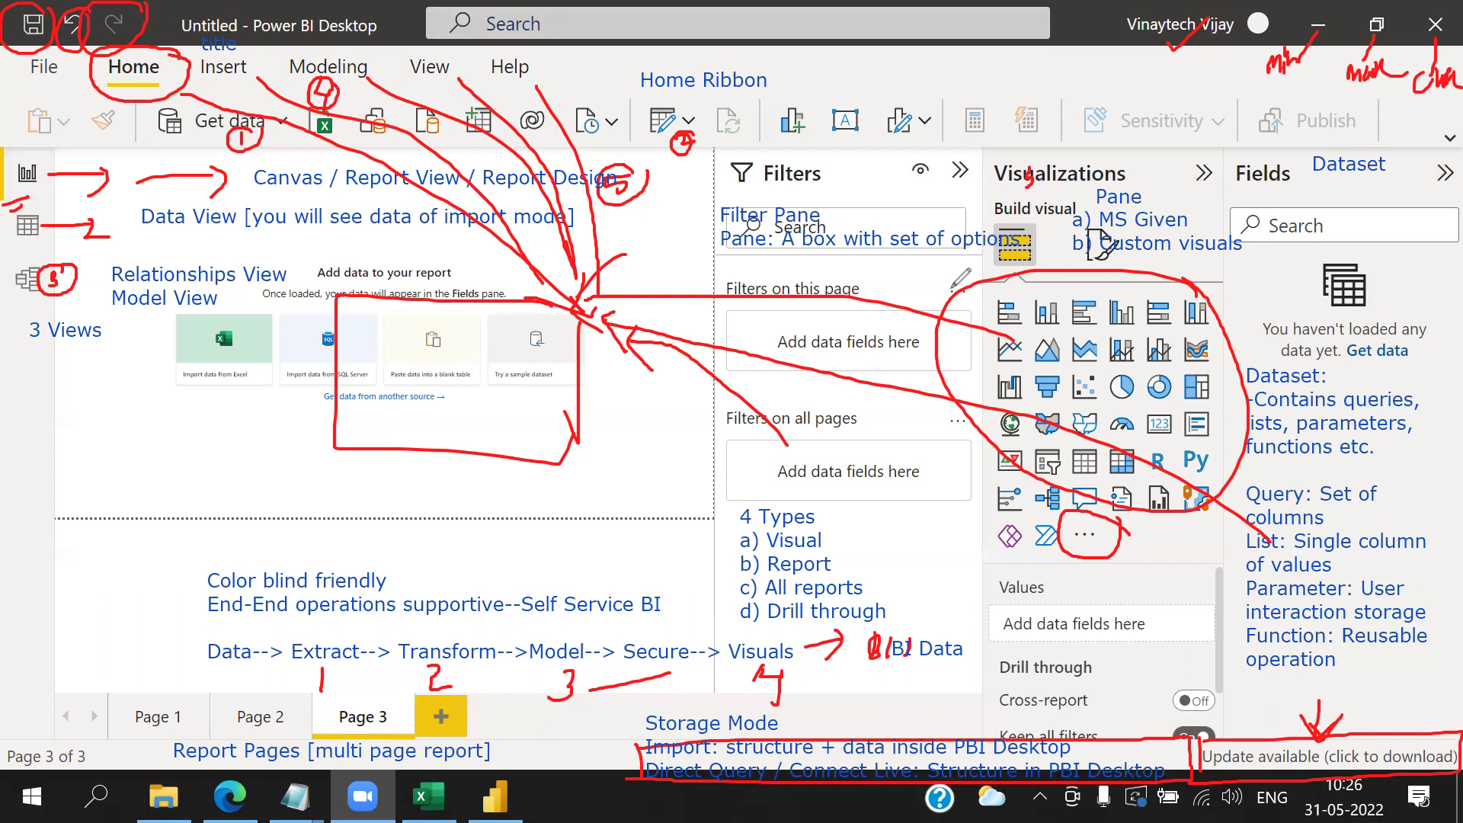
# - Tick "Color blind friendly", underline "End-End operations supportive" and circle "Self Service BI" in red
pyautogui.moveTo(324, 566); pyautogui.dragTo(394, 538)
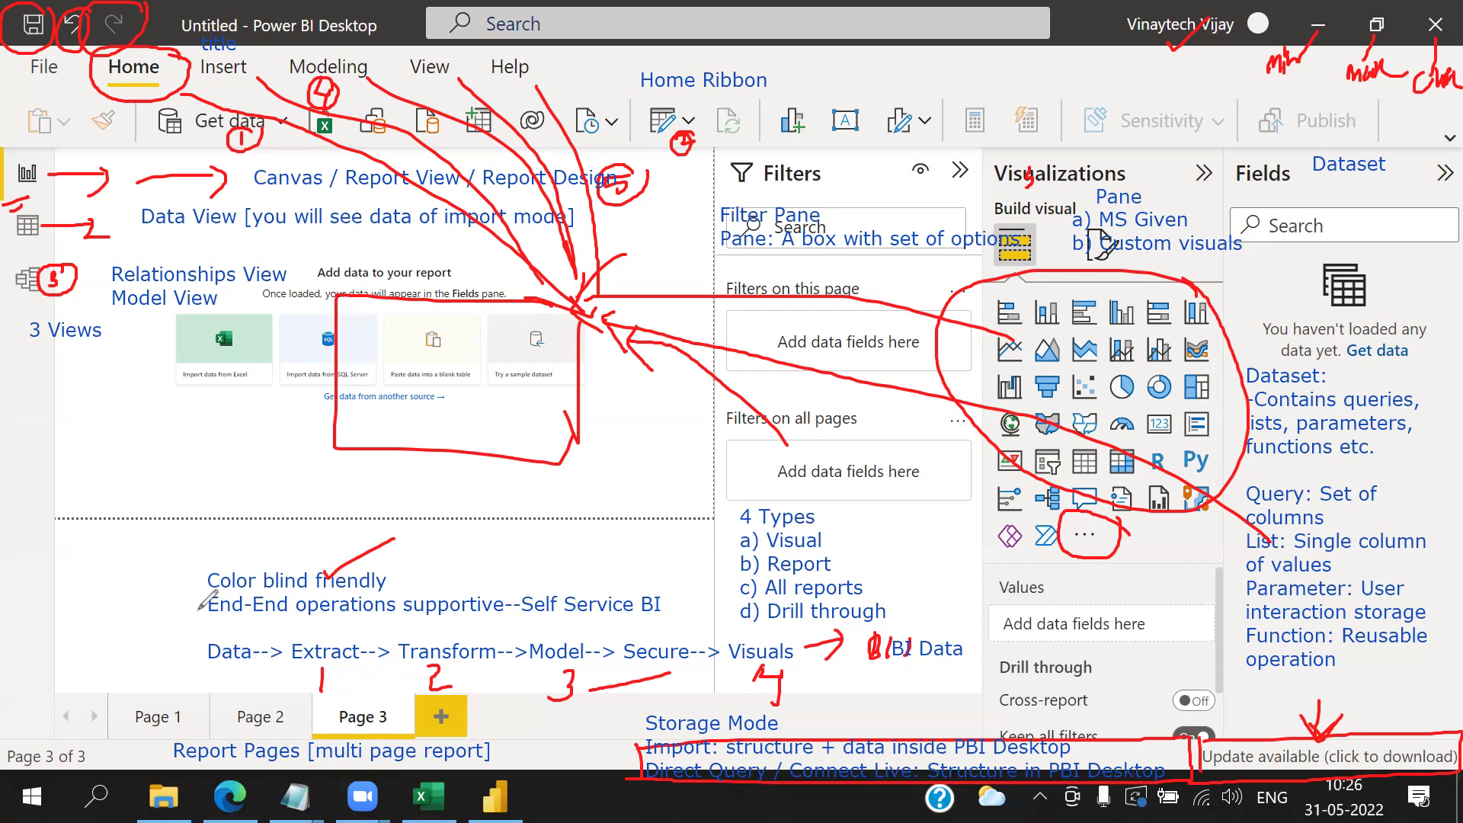
pyautogui.moveTo(207, 613); pyautogui.dragTo(549, 617)
pyautogui.moveTo(720, 584)
pyautogui.mouseDown()
pyautogui.moveTo(518, 577)
pyautogui.moveTo(645, 634)
pyautogui.moveTo(687, 547)
pyautogui.mouseUp()
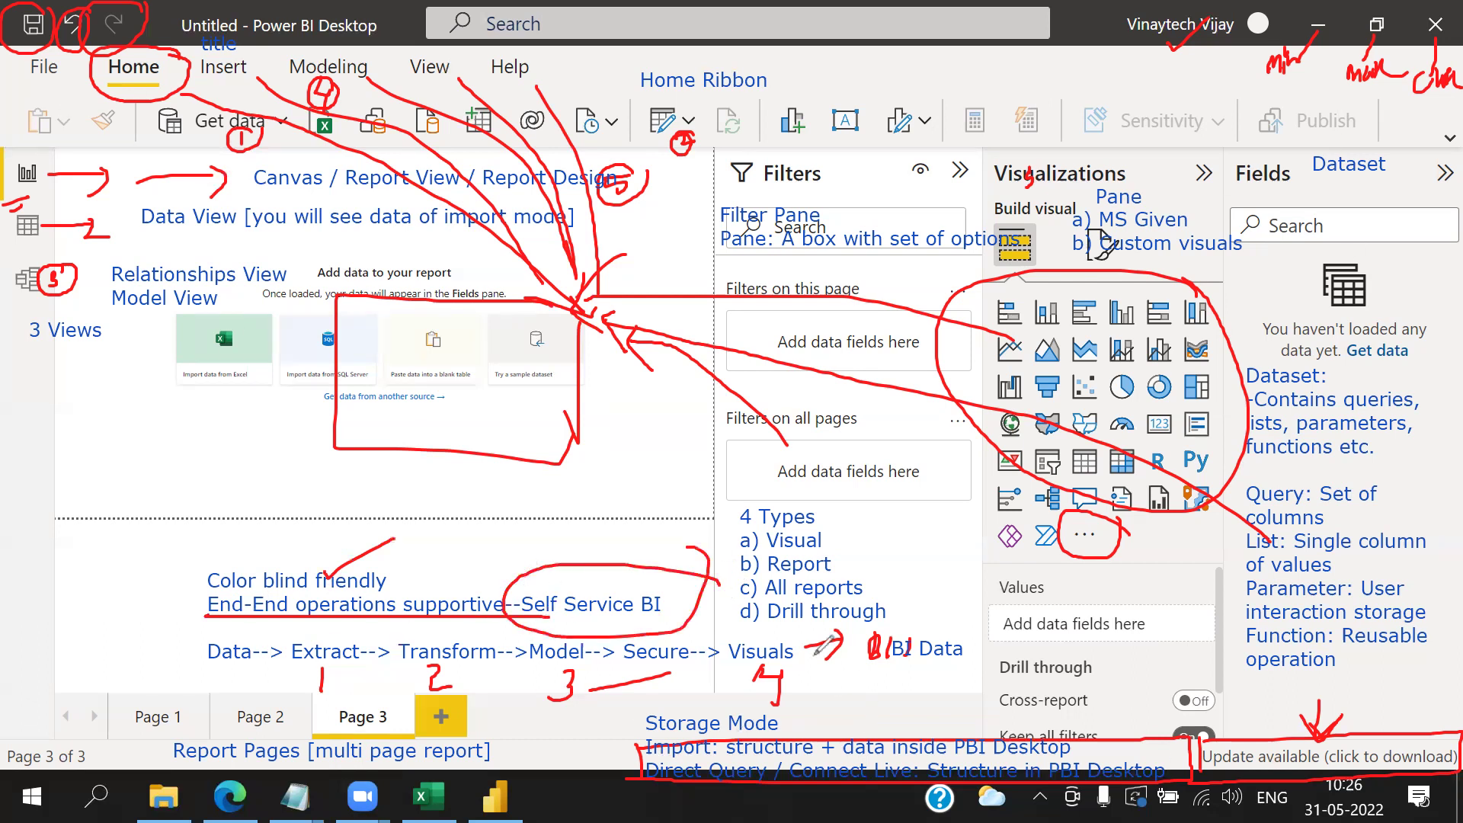
# - Circle "BI Data" and tick the transform data command, model view and data view in red, and clear all annotations
pyautogui.moveTo(1030, 651); pyautogui.dragTo(880, 699)
pyautogui.moveTo(991, 700); pyautogui.dragTo(967, 609)
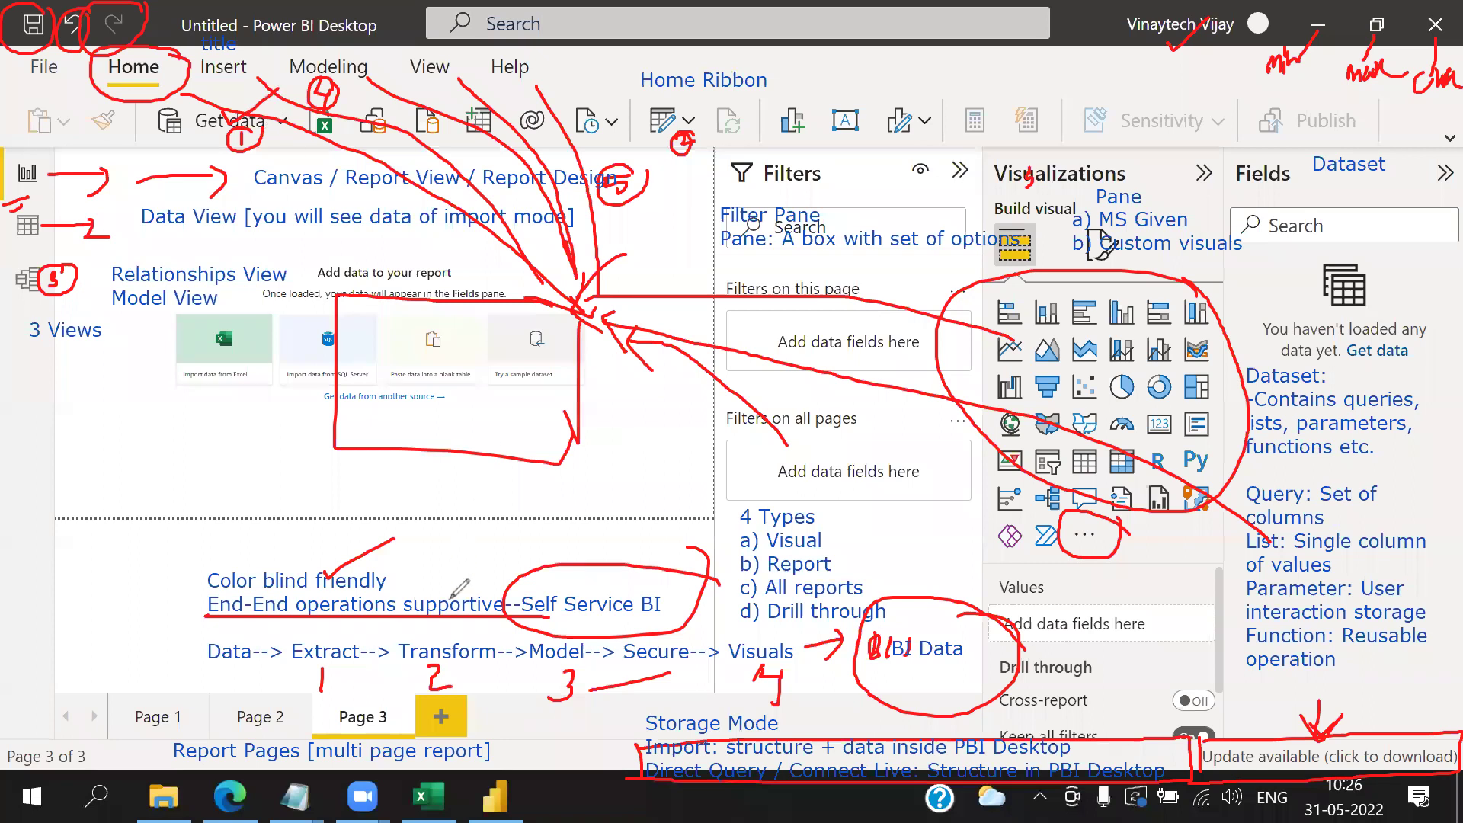
pyautogui.moveTo(662, 110); pyautogui.dragTo(774, 79)
pyautogui.moveTo(50, 283); pyautogui.dragTo(138, 254)
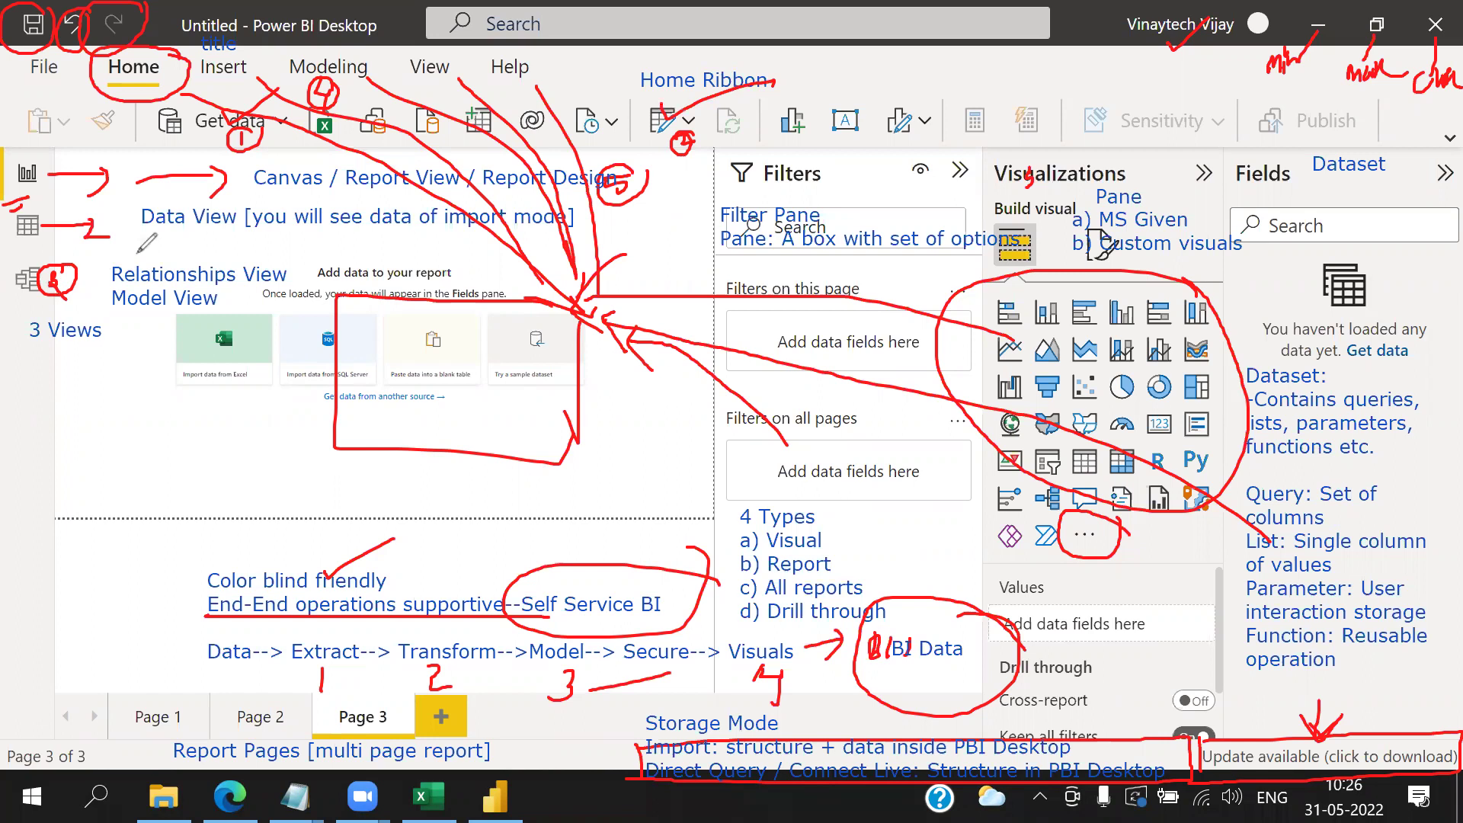
pyautogui.moveTo(348, 239)
pyautogui.mouseDown()
pyautogui.moveTo(385, 268)
pyautogui.moveTo(478, 205)
pyautogui.mouseUp()
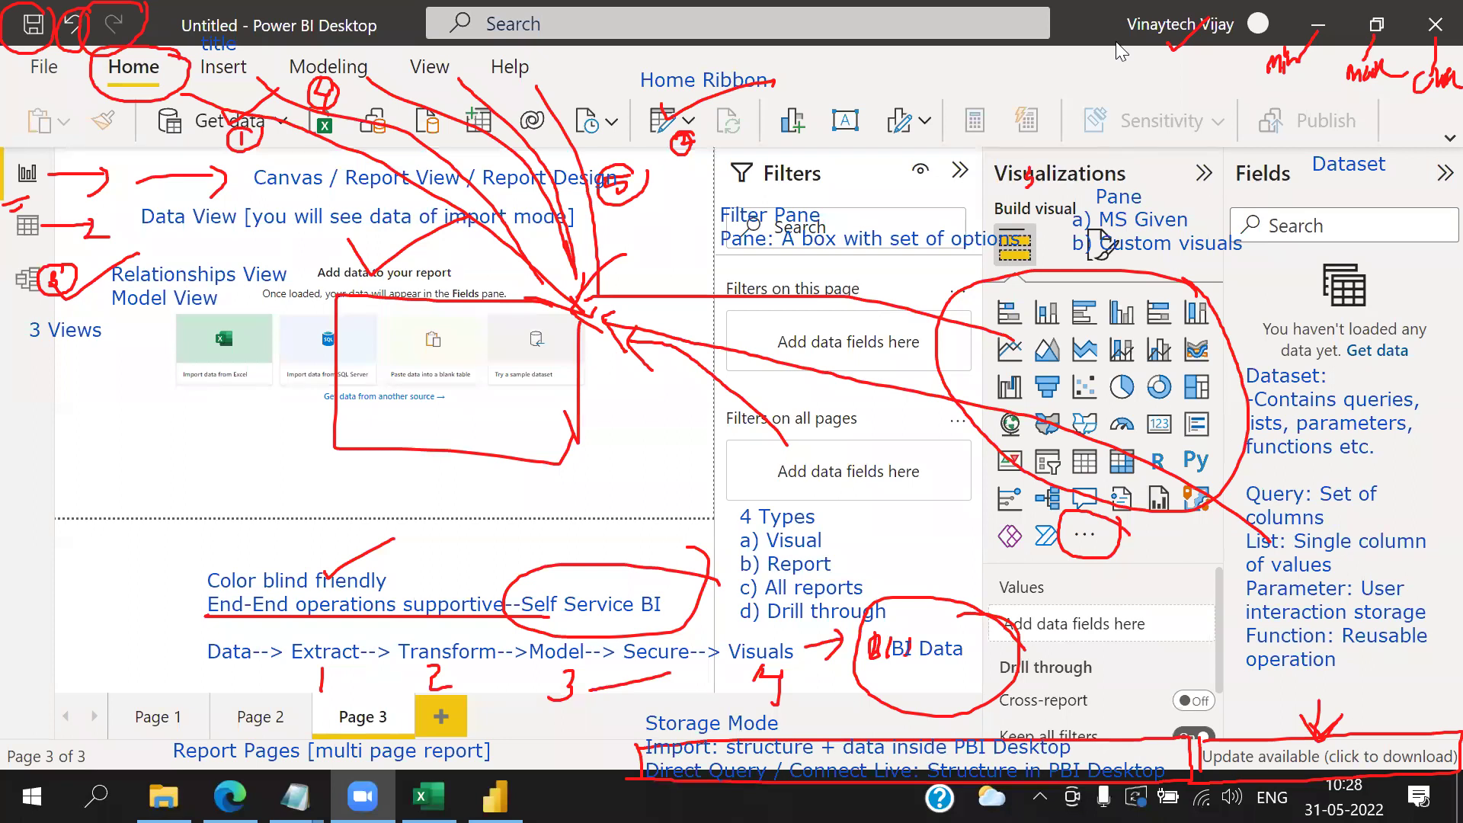
pyautogui.click(473, 172)
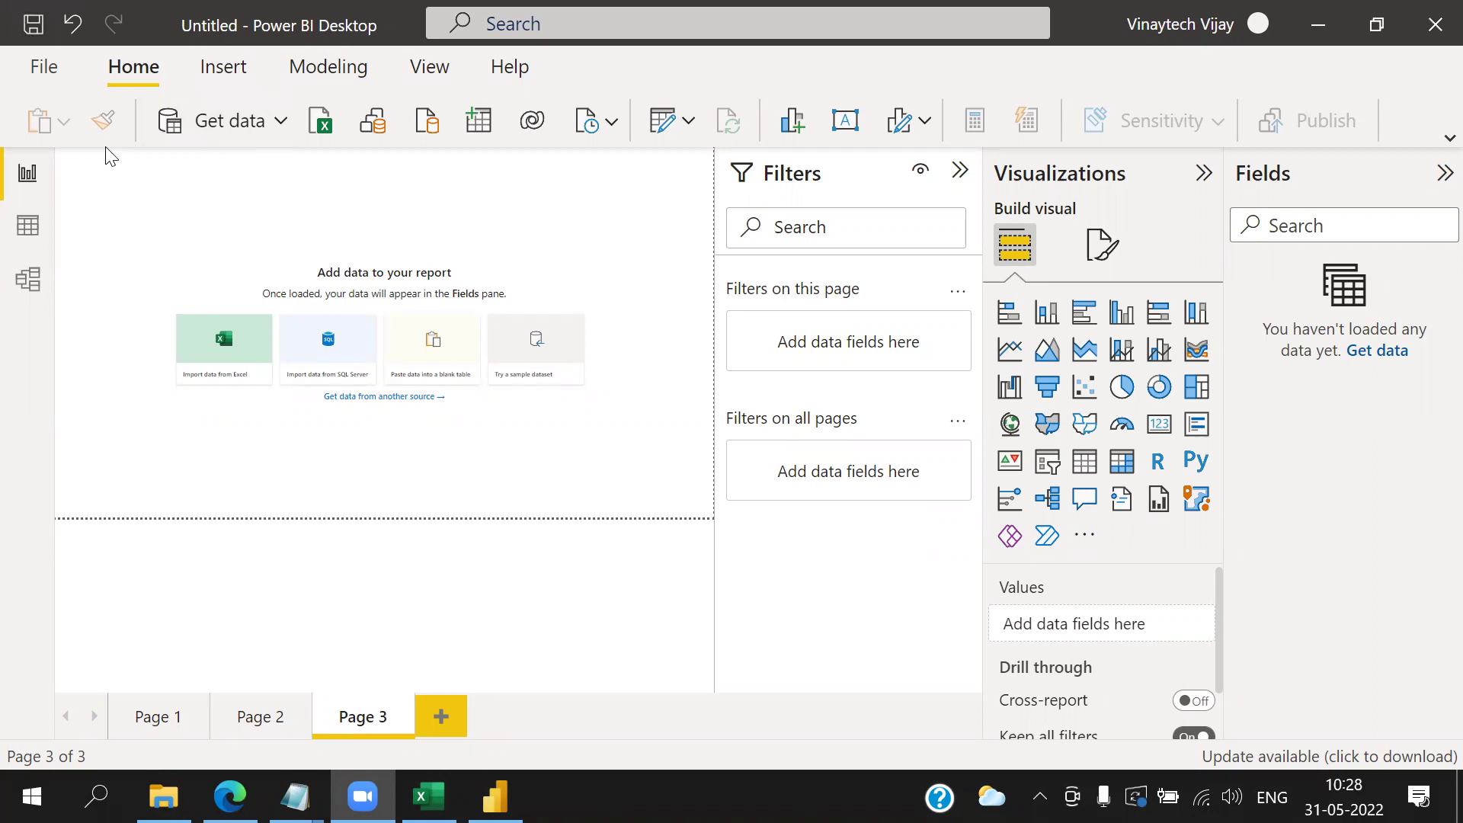
# - Start saving the report and browse to the 10 AM MAY 2022 folder inside BATCHES on drive D
pyautogui.click(39, 70)
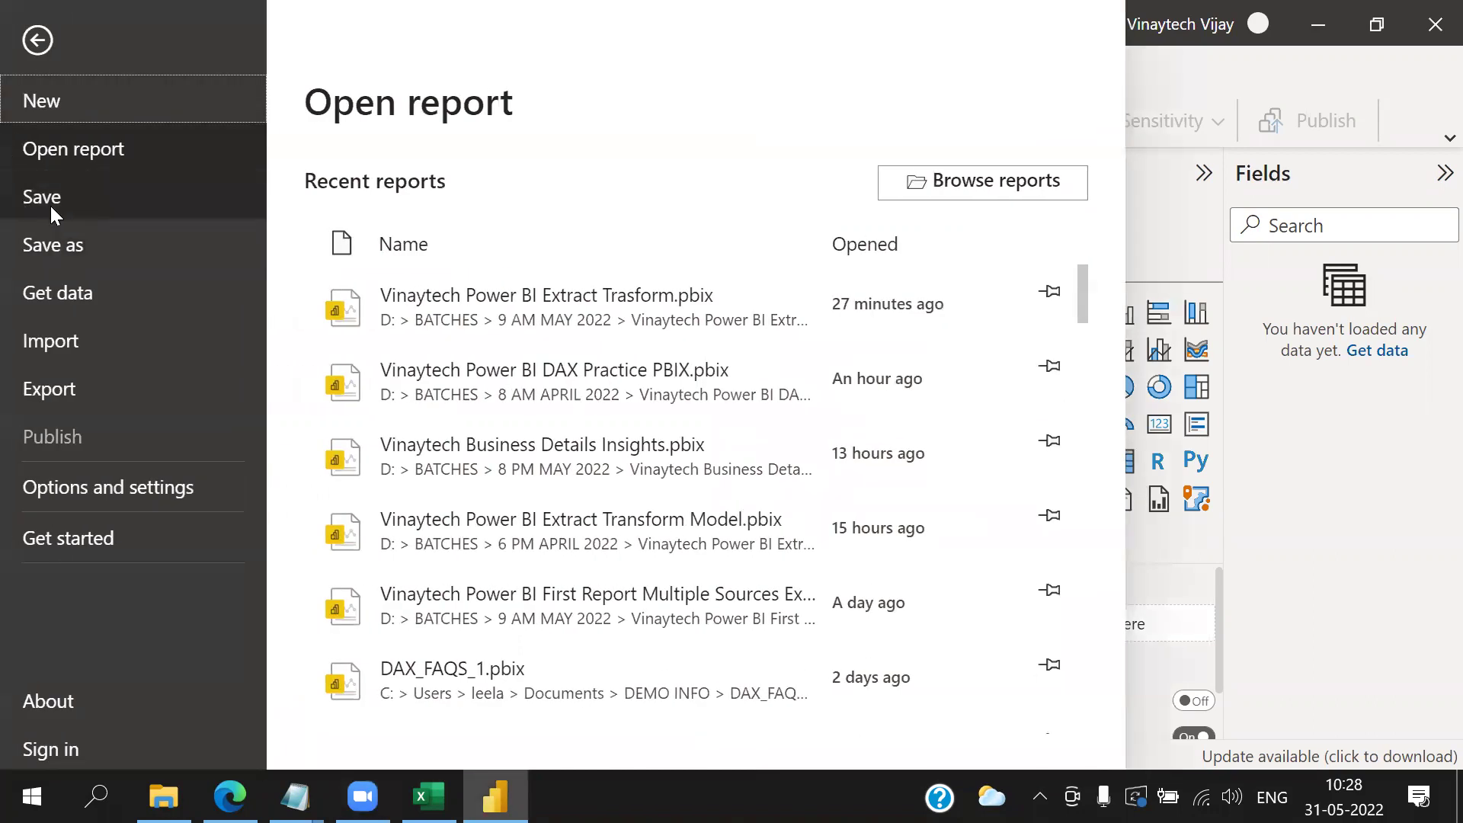
pyautogui.click(50, 200)
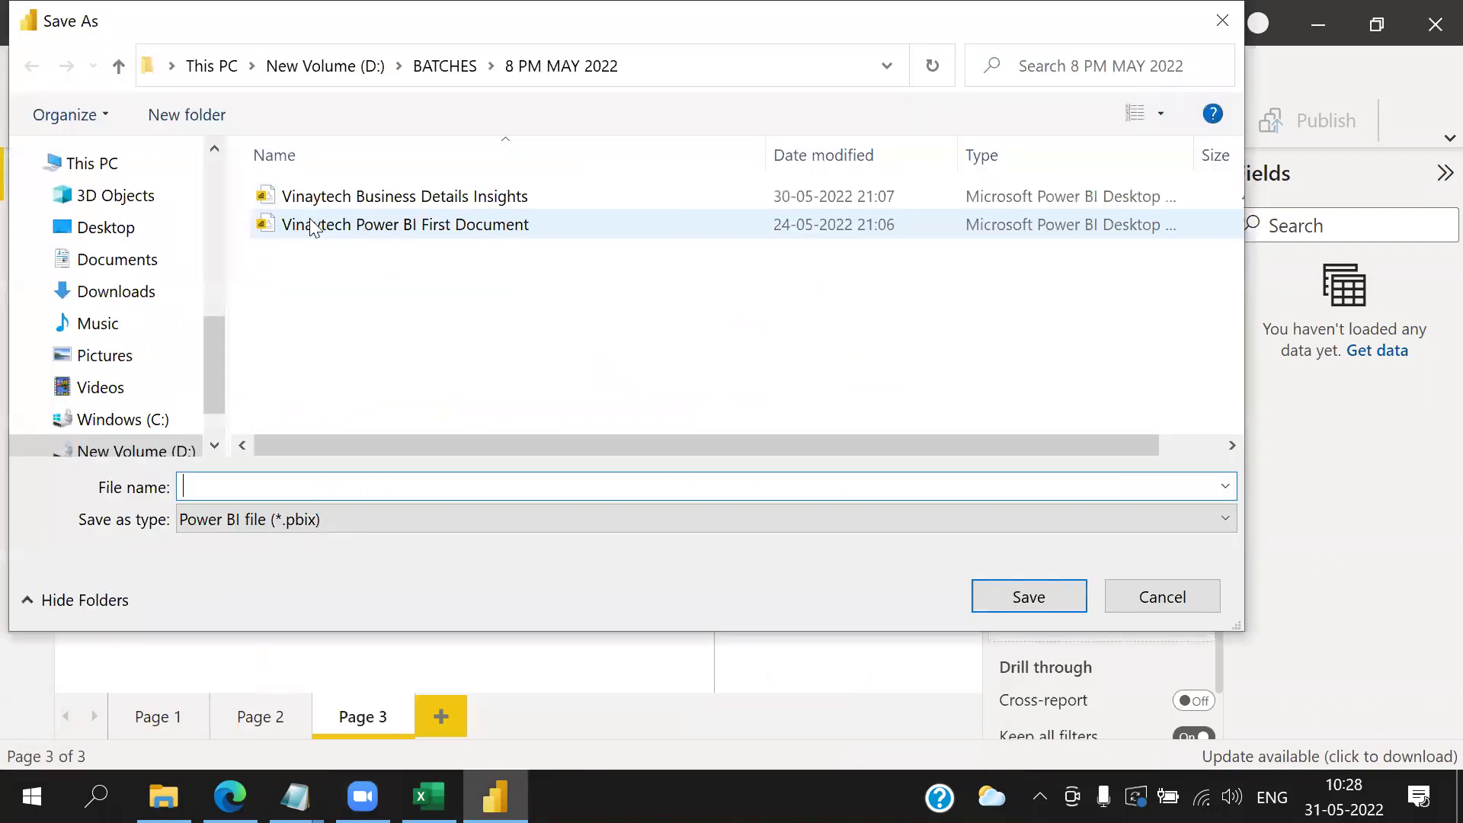
pyautogui.click(445, 65)
pyautogui.scroll(-1, 423, 412)
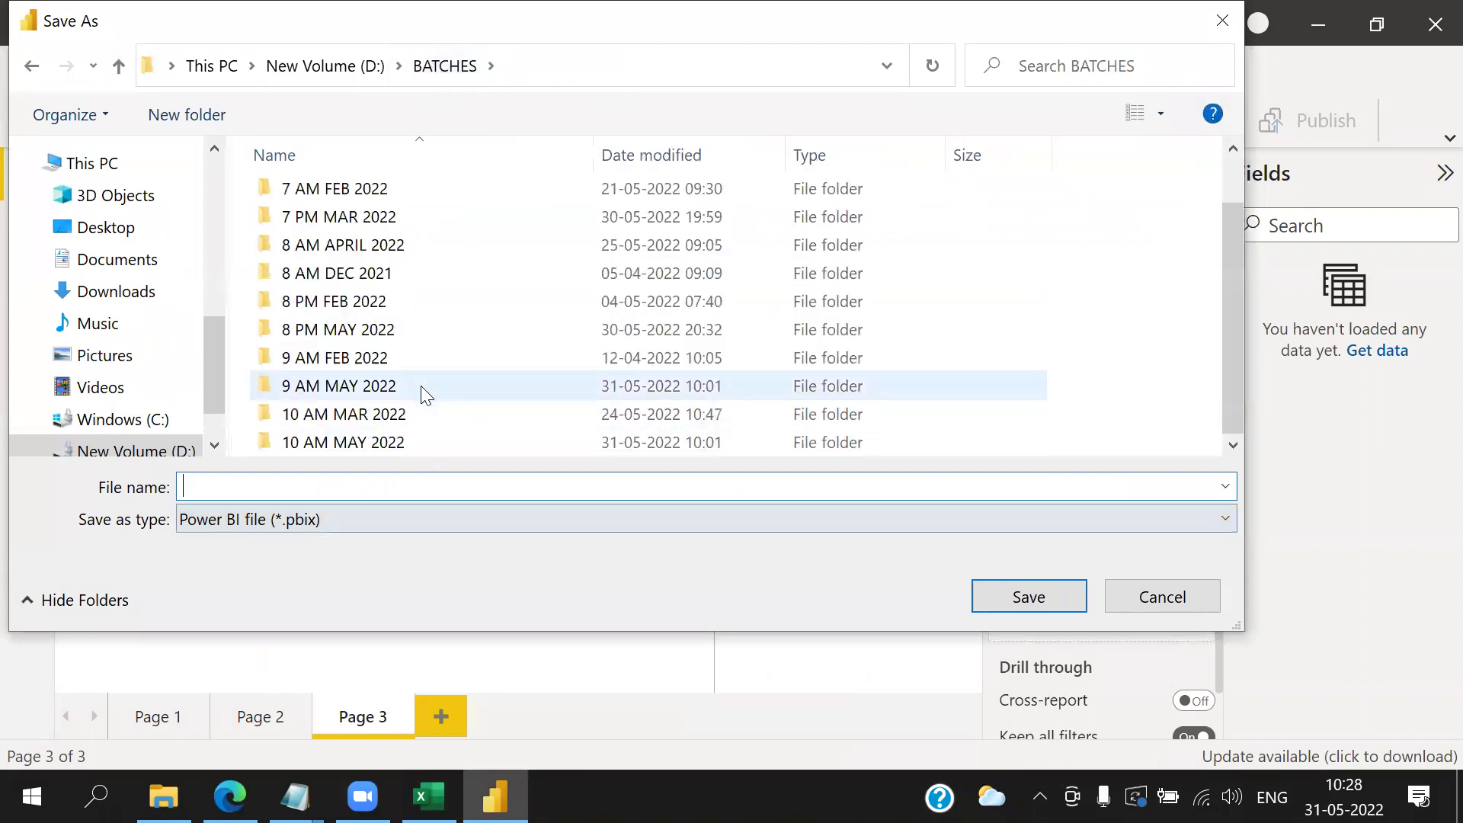
pyautogui.doubleClick(368, 448)
# - Name the report "Vinaytech Power BI Business Details Insights" and save it as a Power BI file (*.pbix)
pyautogui.click(362, 495)
pyautogui.write('V')
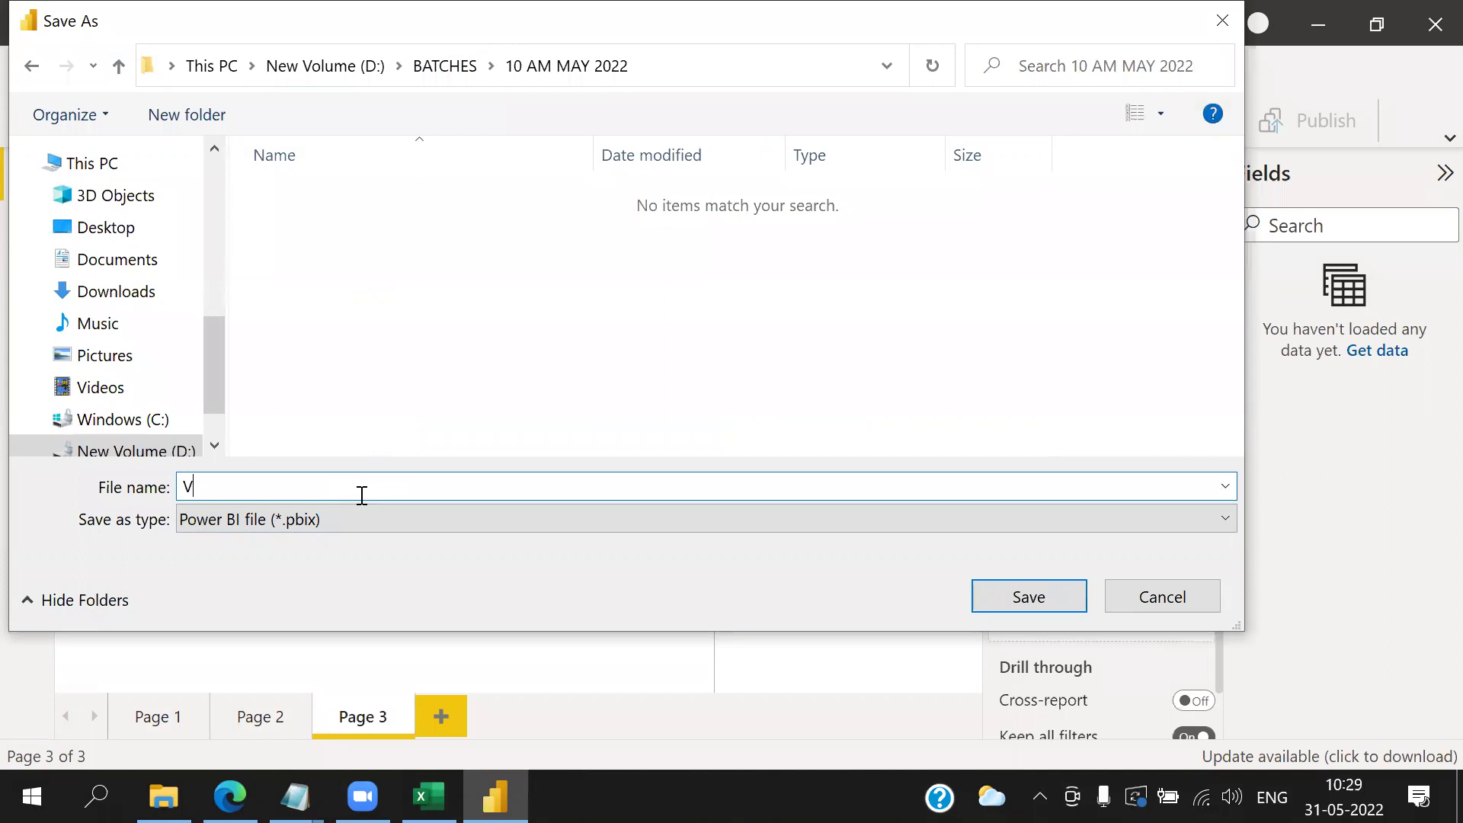
pyautogui.write('inaytech Power Bi Fi')
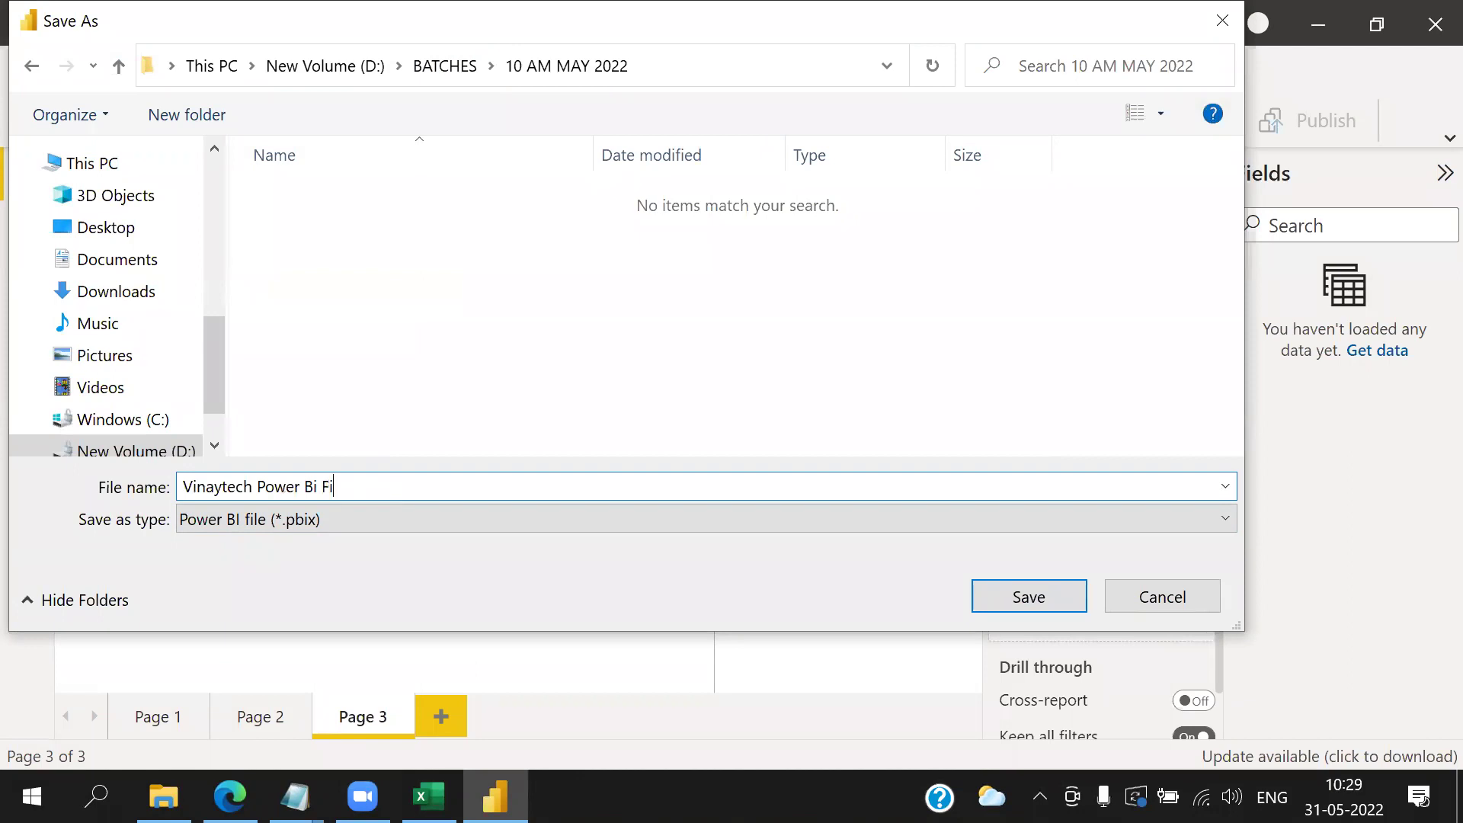
pyautogui.write('rst Repo')
pyautogui.press('BackSpace')
pyautogui.press('BackSpace')
pyautogui.press('BackSpace')
pyautogui.press('BackSpace')
pyautogui.press('BackSpace')
pyautogui.press('BackSpace')
pyautogui.press('BackSpace')
pyautogui.press('BackSpace')
pyautogui.press('BackSpace')
pyautogui.press('BackSpace')
pyautogui.press('BackSpace')
pyautogui.press('BackSpace')
pyautogui.write('V')
pyautogui.press('BackSpace')
pyautogui.write('Business Details Insights')
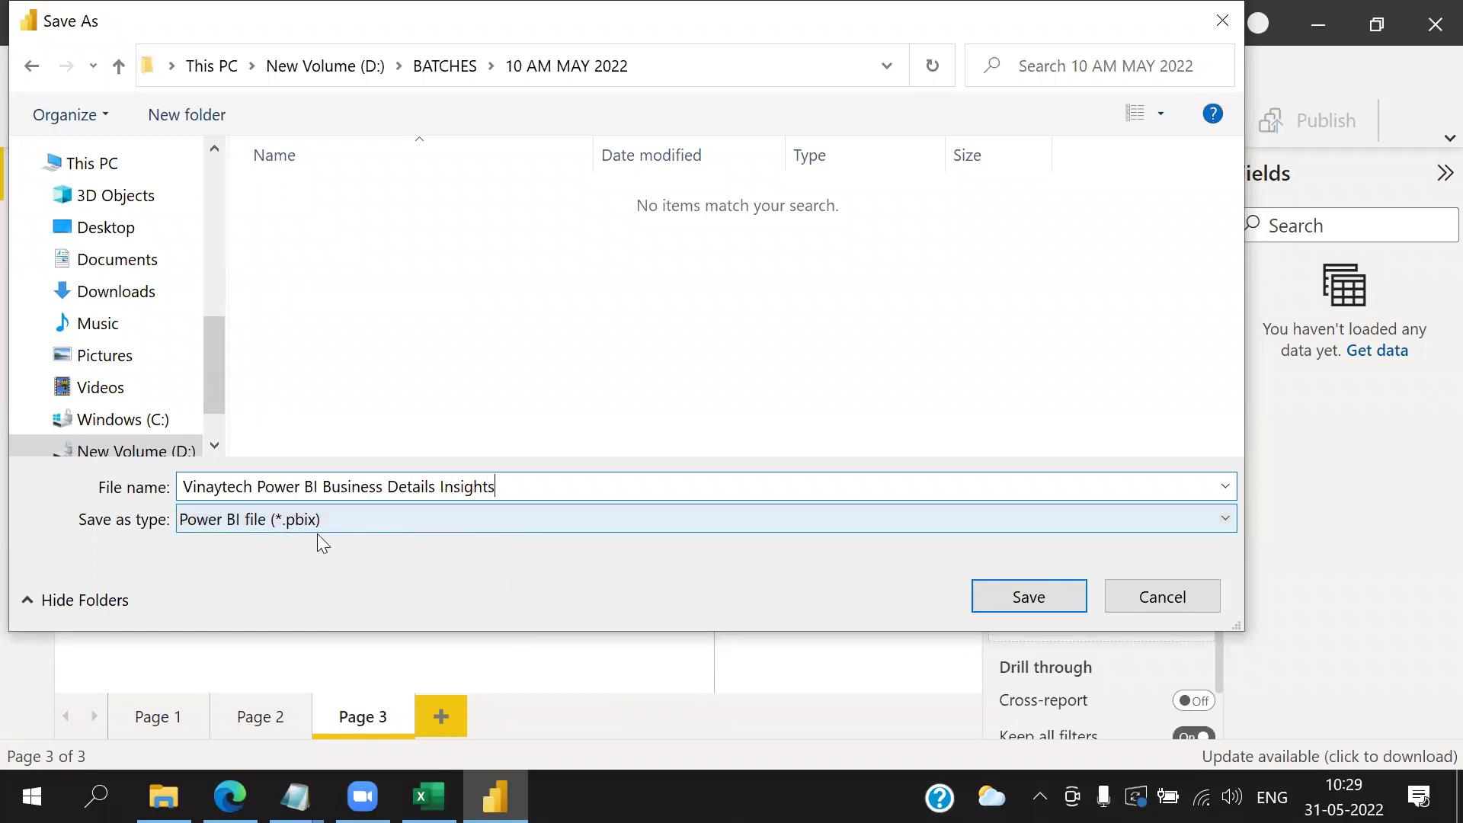
pyautogui.click(1007, 599)
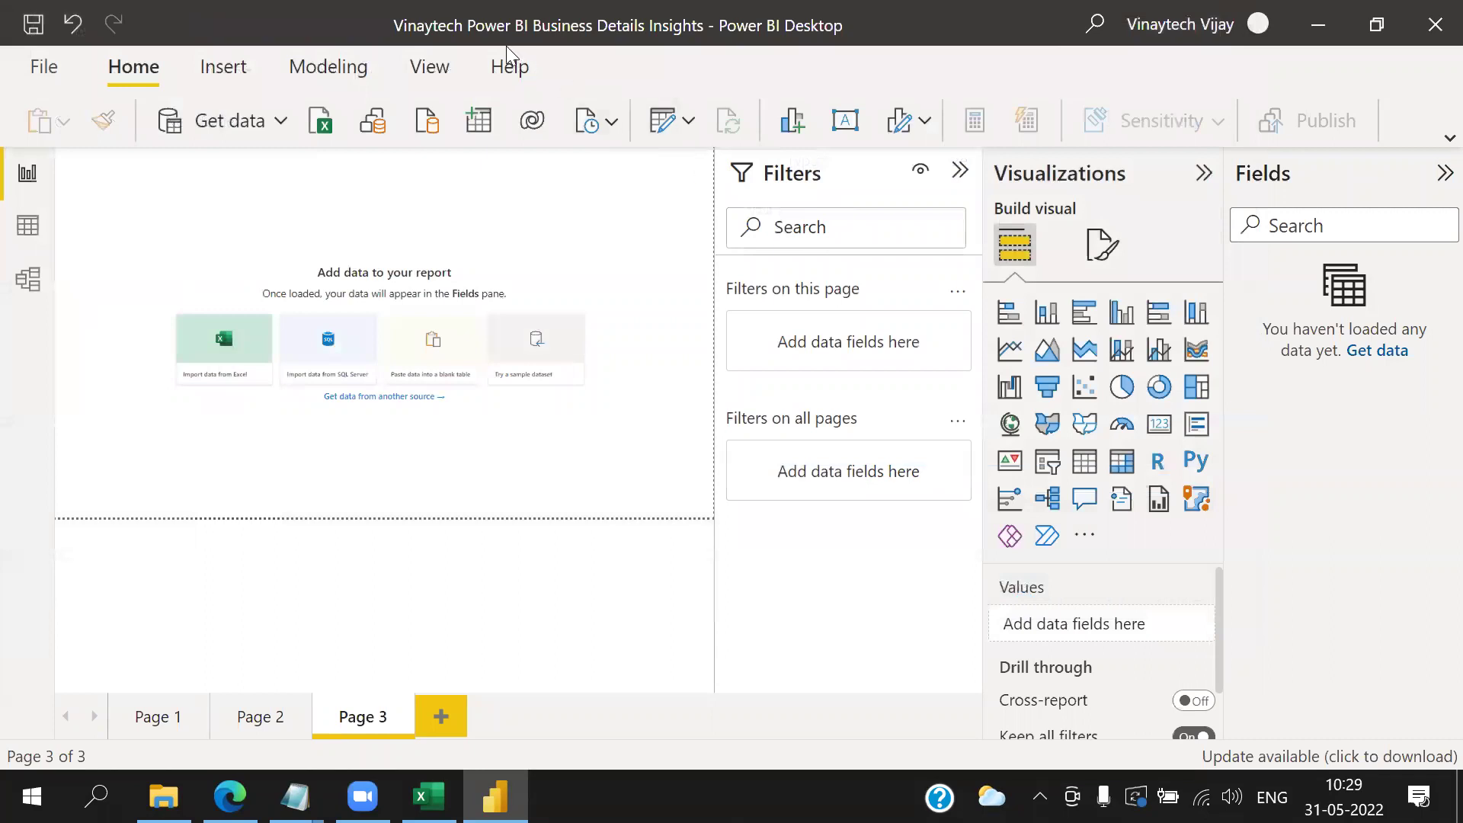
# - Switch to File Explorer, open the 10 AM MAY 2022 folder and sort its files by date modified
pyautogui.click(163, 796)
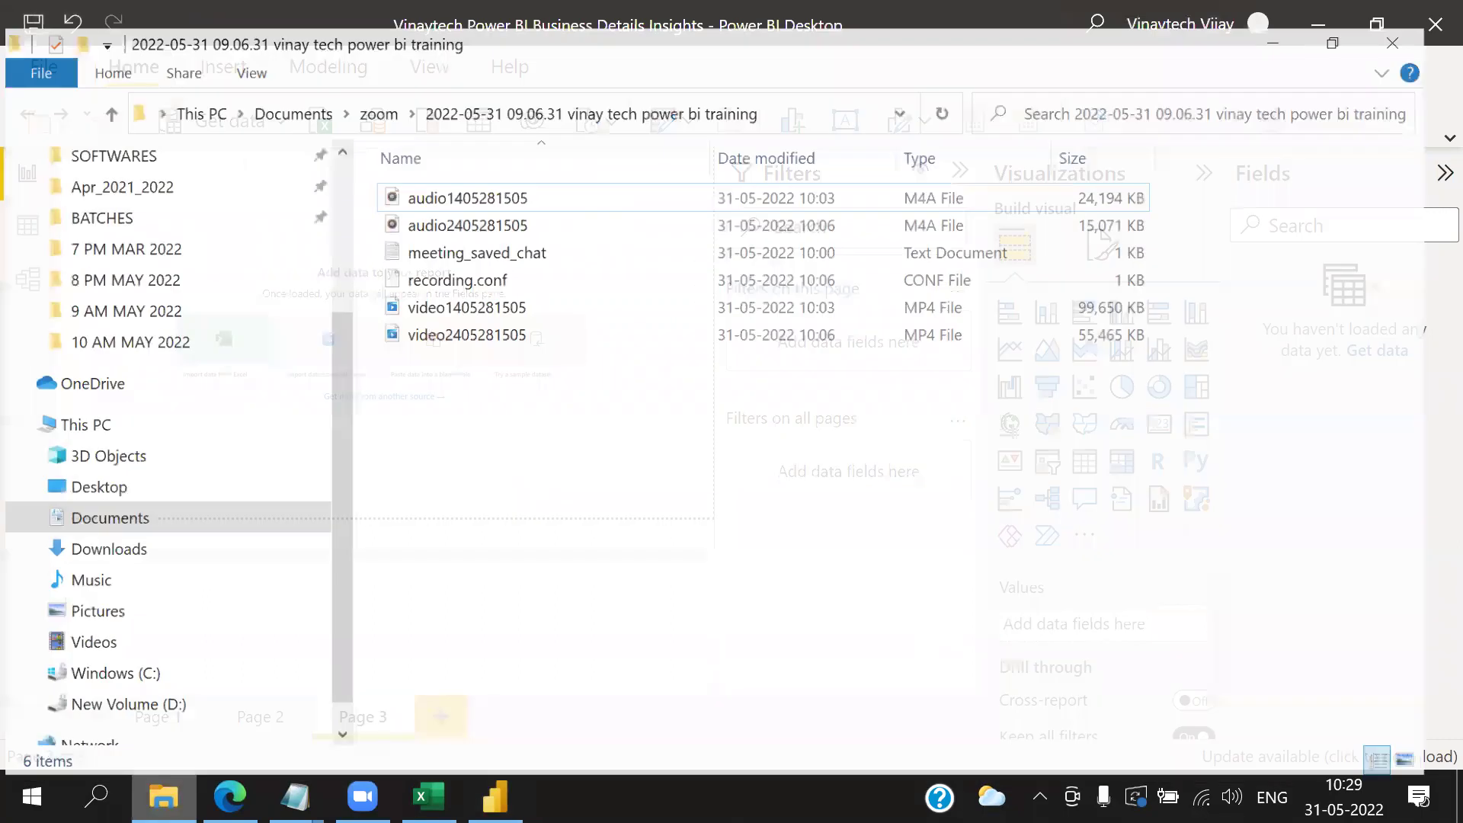
pyautogui.click(126, 328)
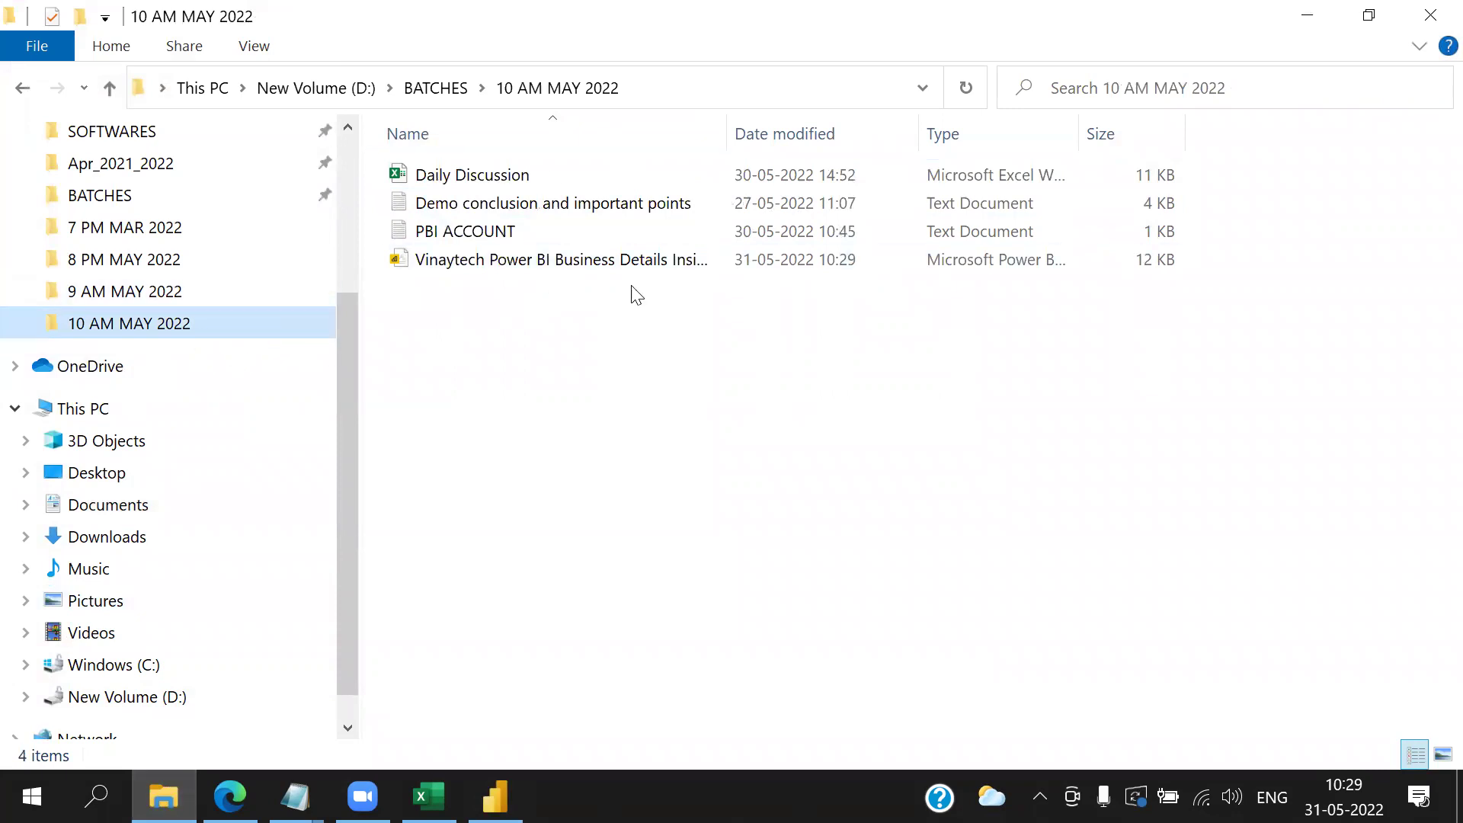
pyautogui.click(770, 129)
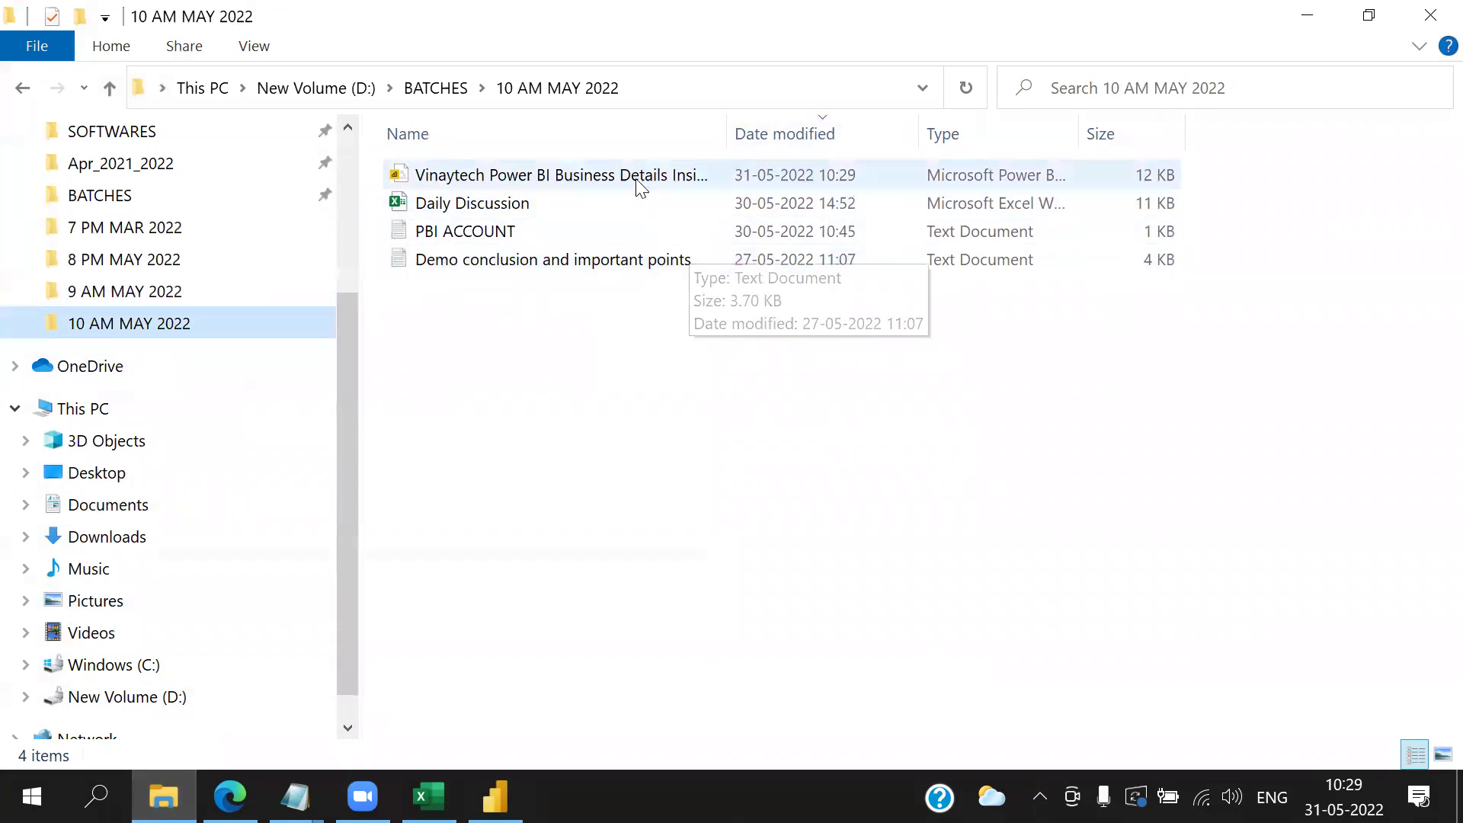
# - Fit the Name column to its contents and widen the Type column to show the full file types
pyautogui.doubleClick(726, 131)
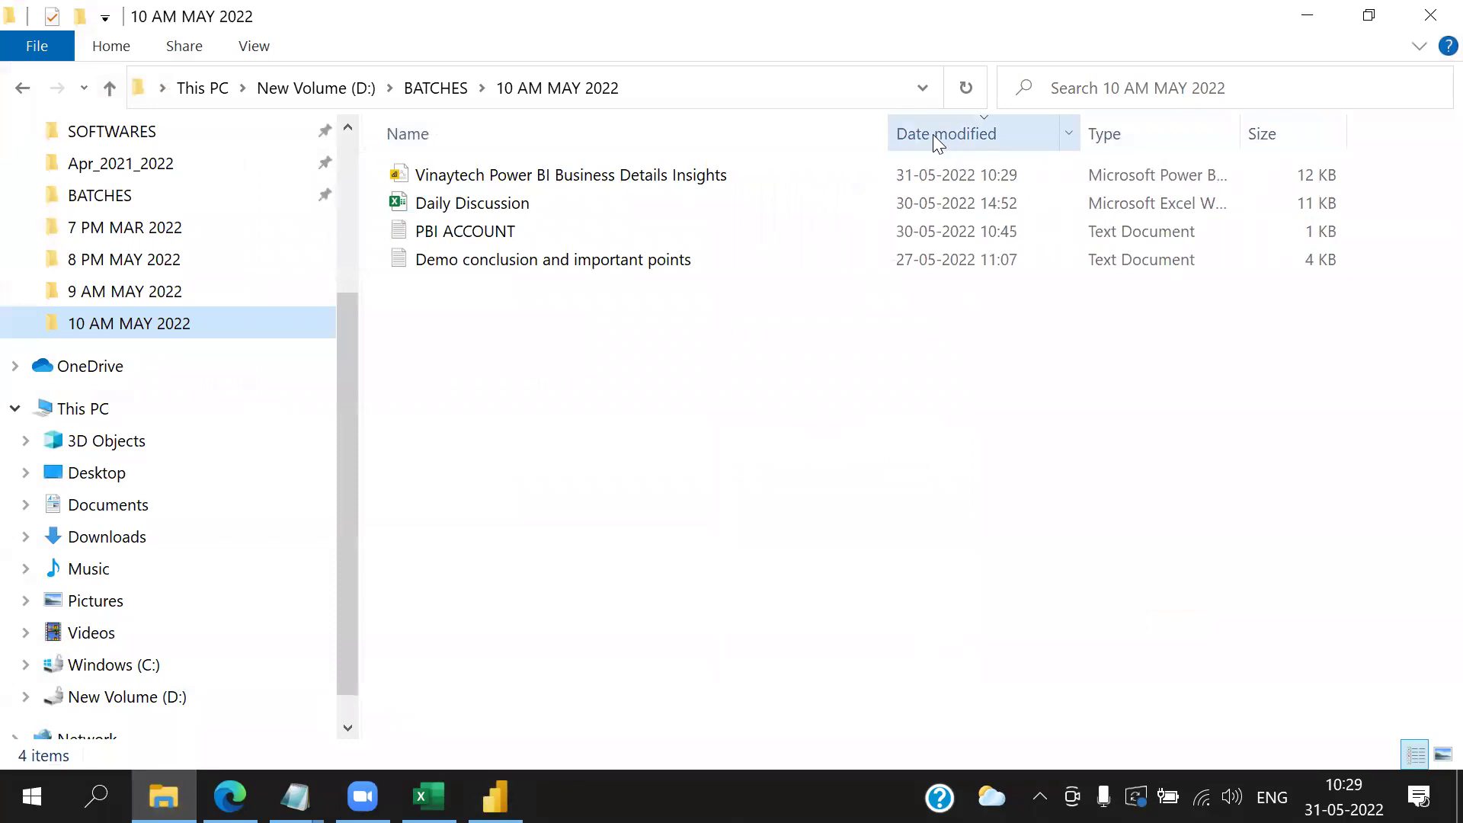
pyautogui.doubleClick(886, 131)
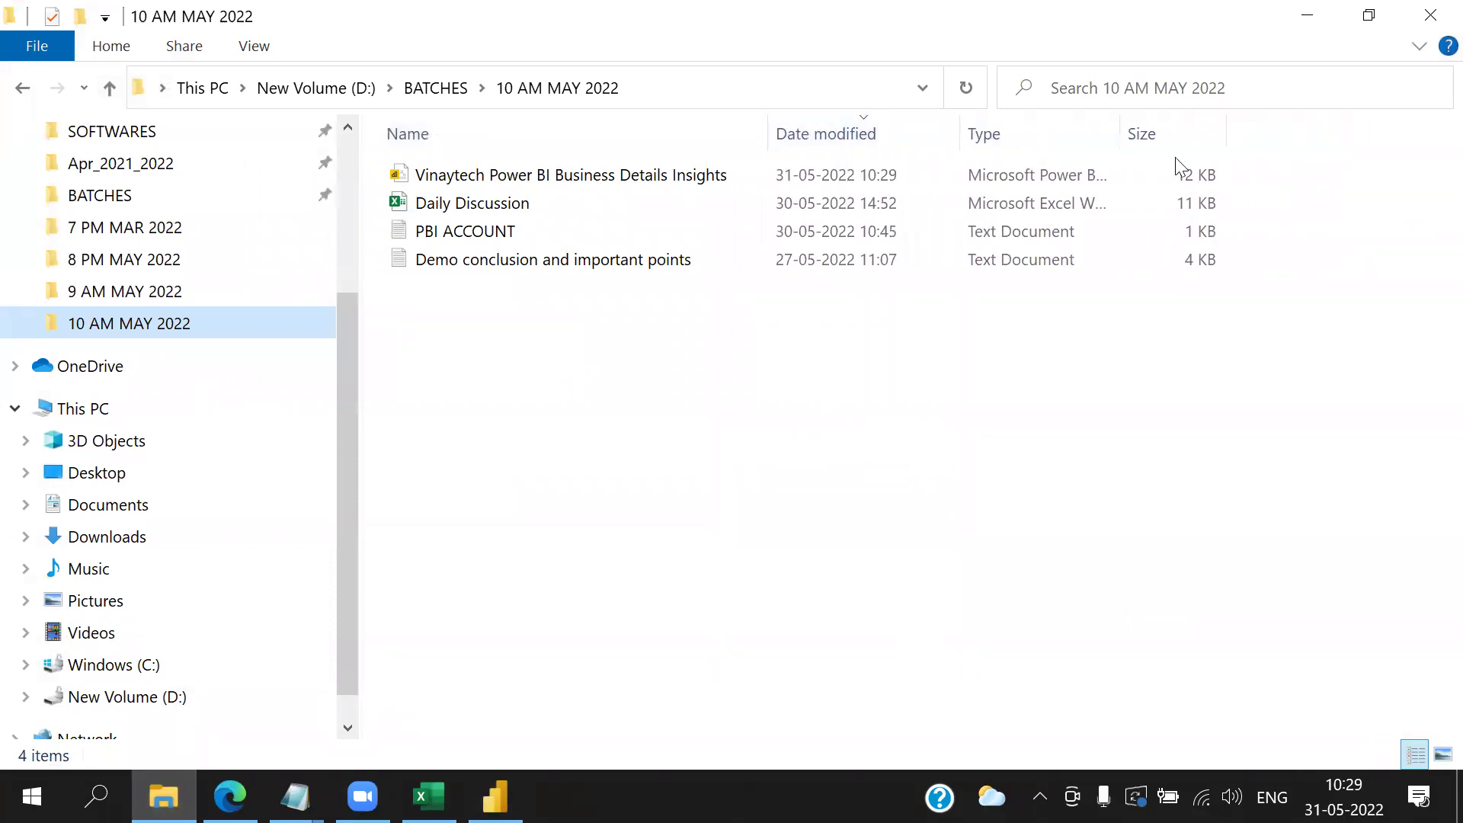
pyautogui.click(1111, 131)
pyautogui.moveTo(1121, 133); pyautogui.dragTo(1313, 134)
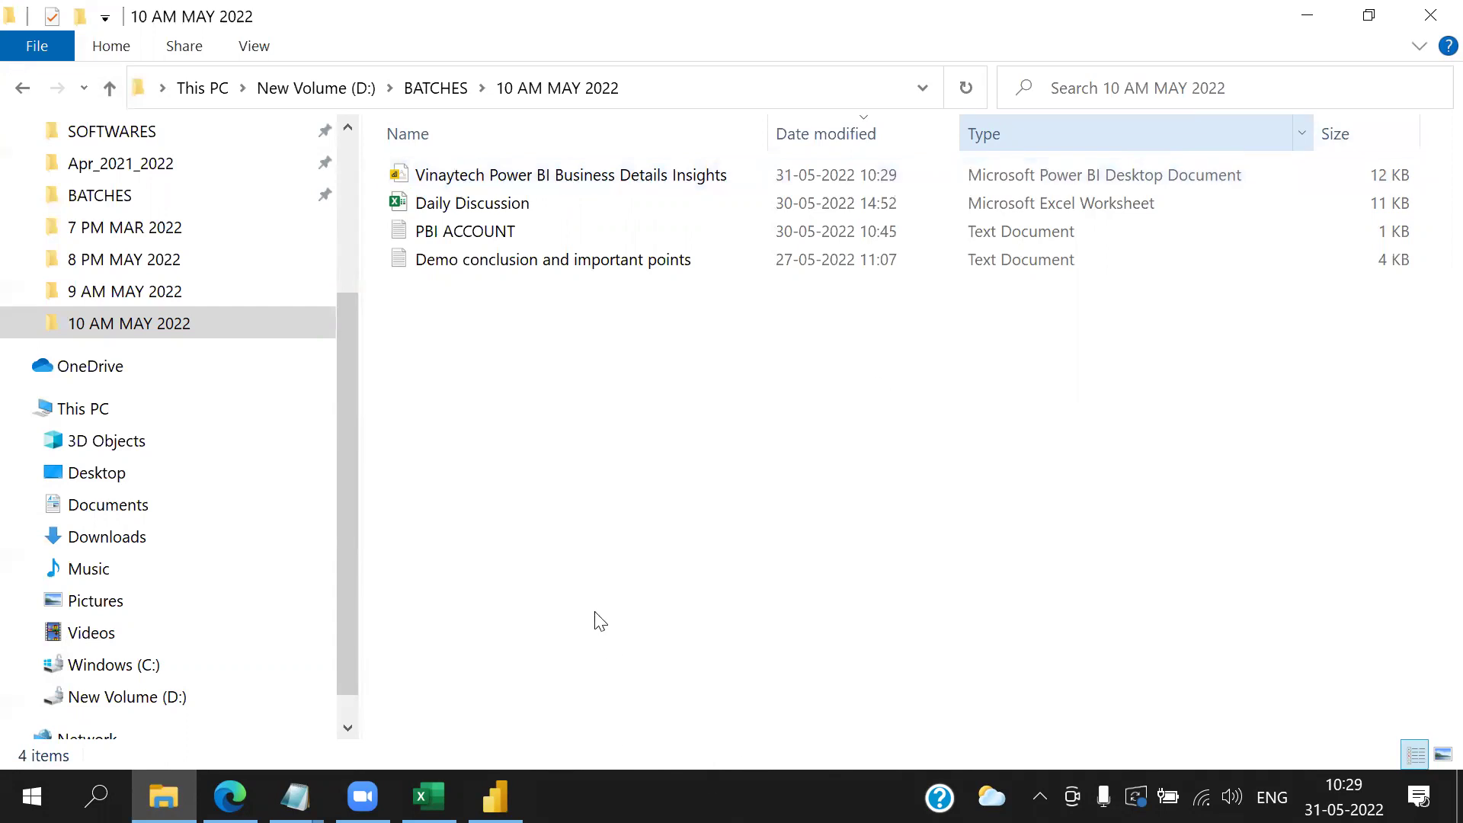
# - Create a text document named "Test_File" in the folder, and open it briefly in Notepad
pyautogui.rightClick(501, 479)
pyautogui.moveTo(342, 406)
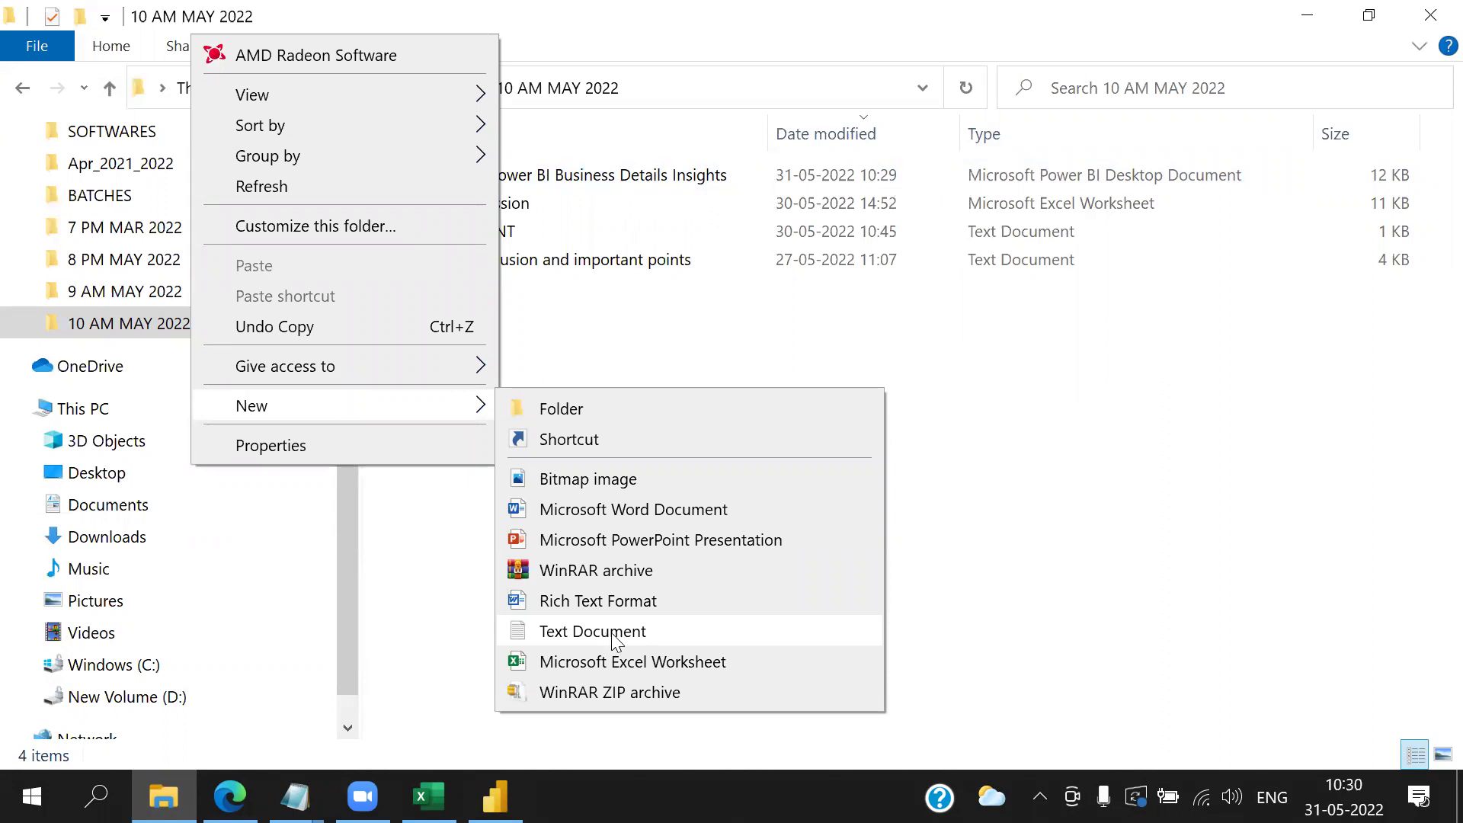
pyautogui.click(616, 639)
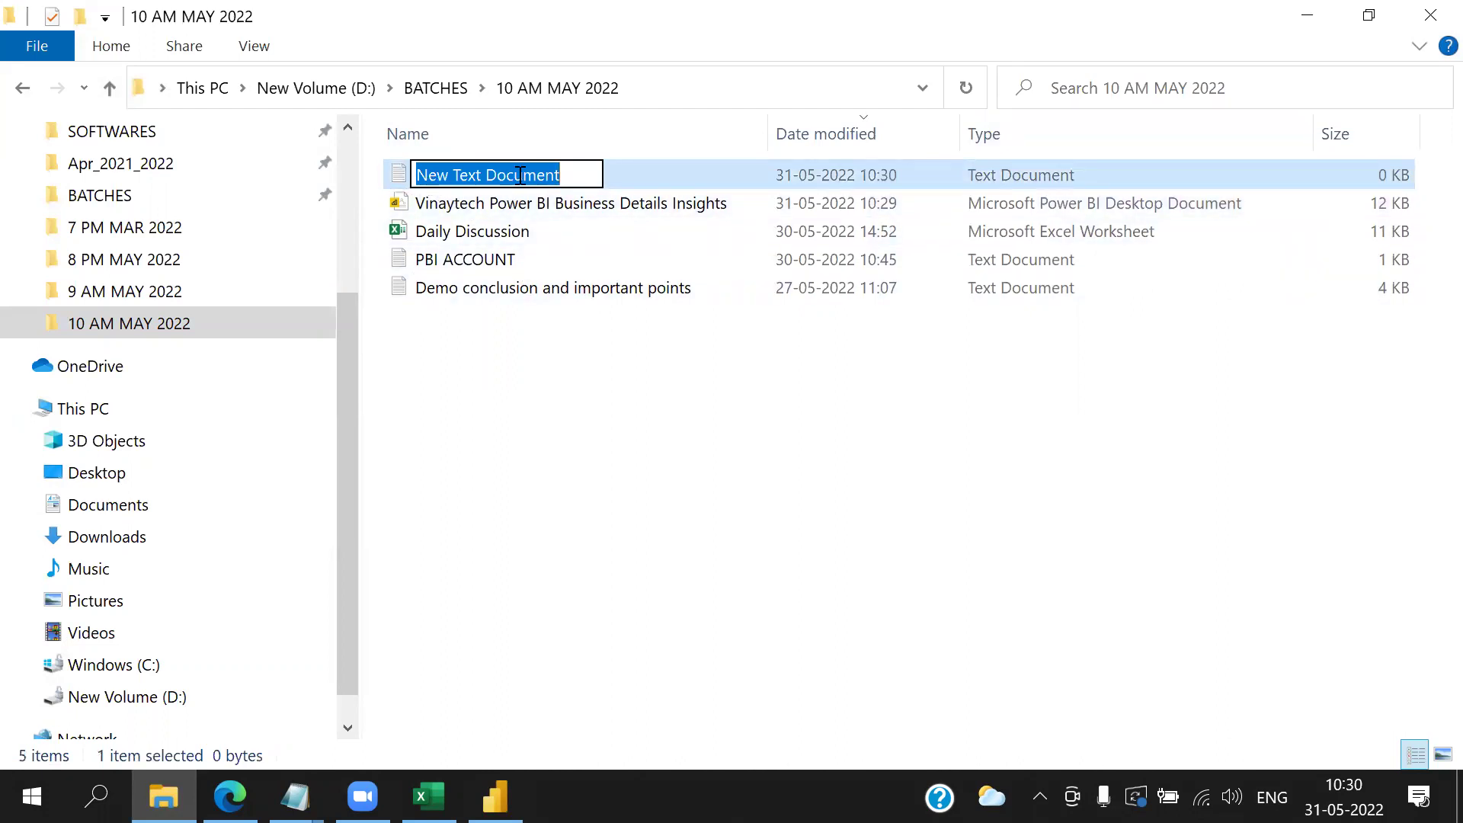
pyautogui.write('Ti')
pyautogui.press('BackSpace')
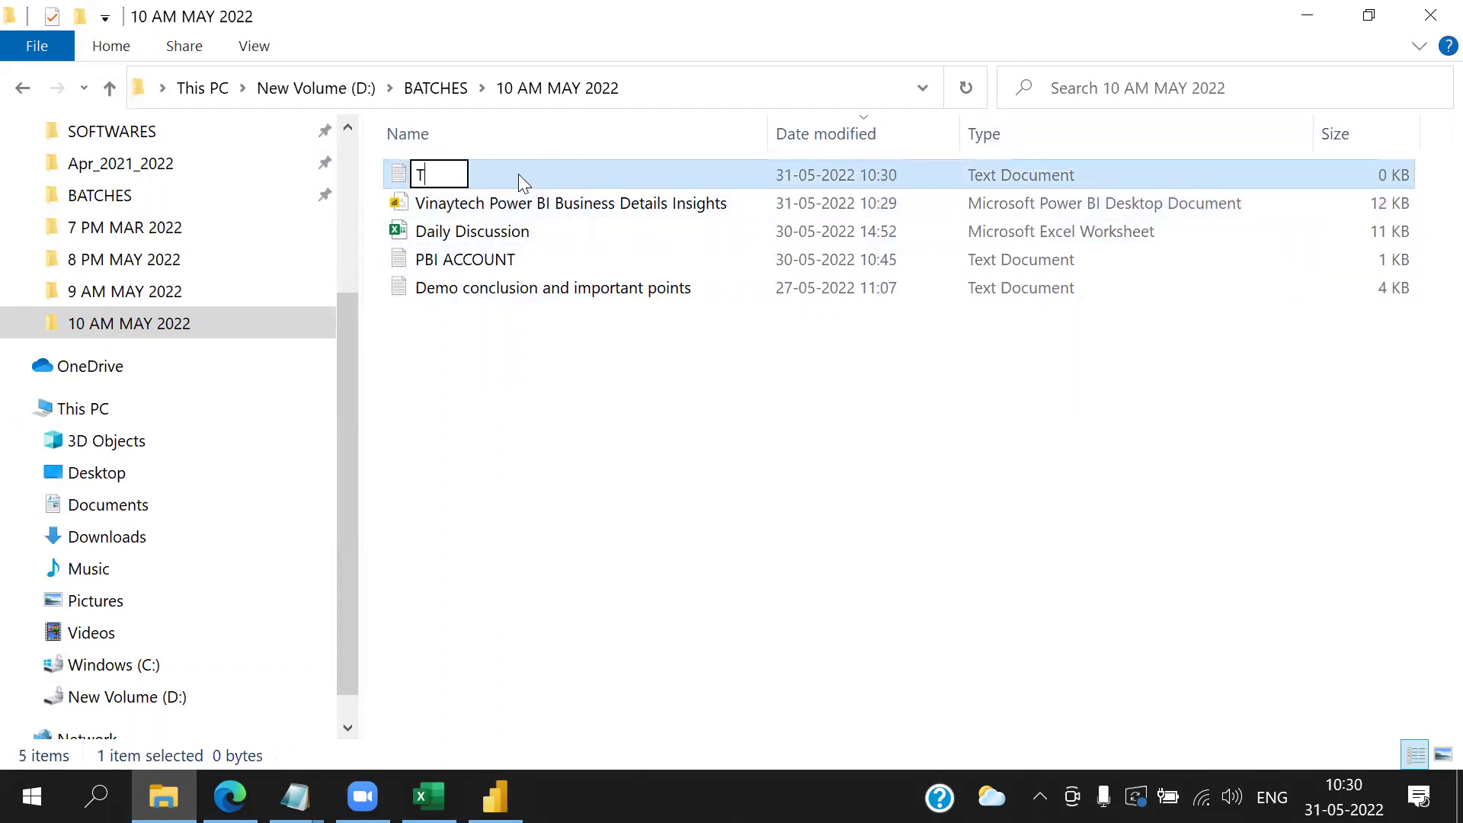
pyautogui.write('est_')
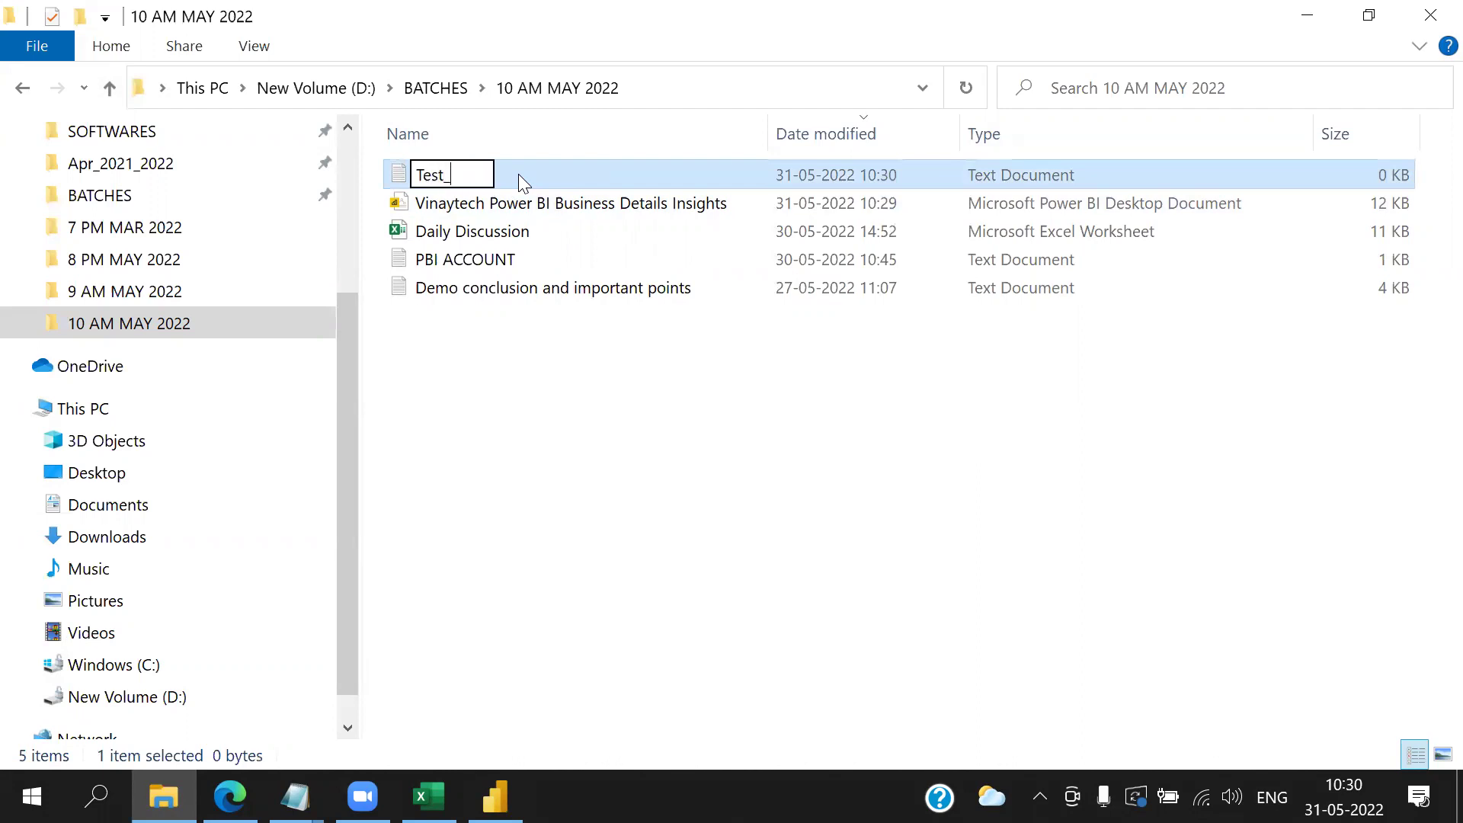
pyautogui.write('File')
pyautogui.click(546, 418)
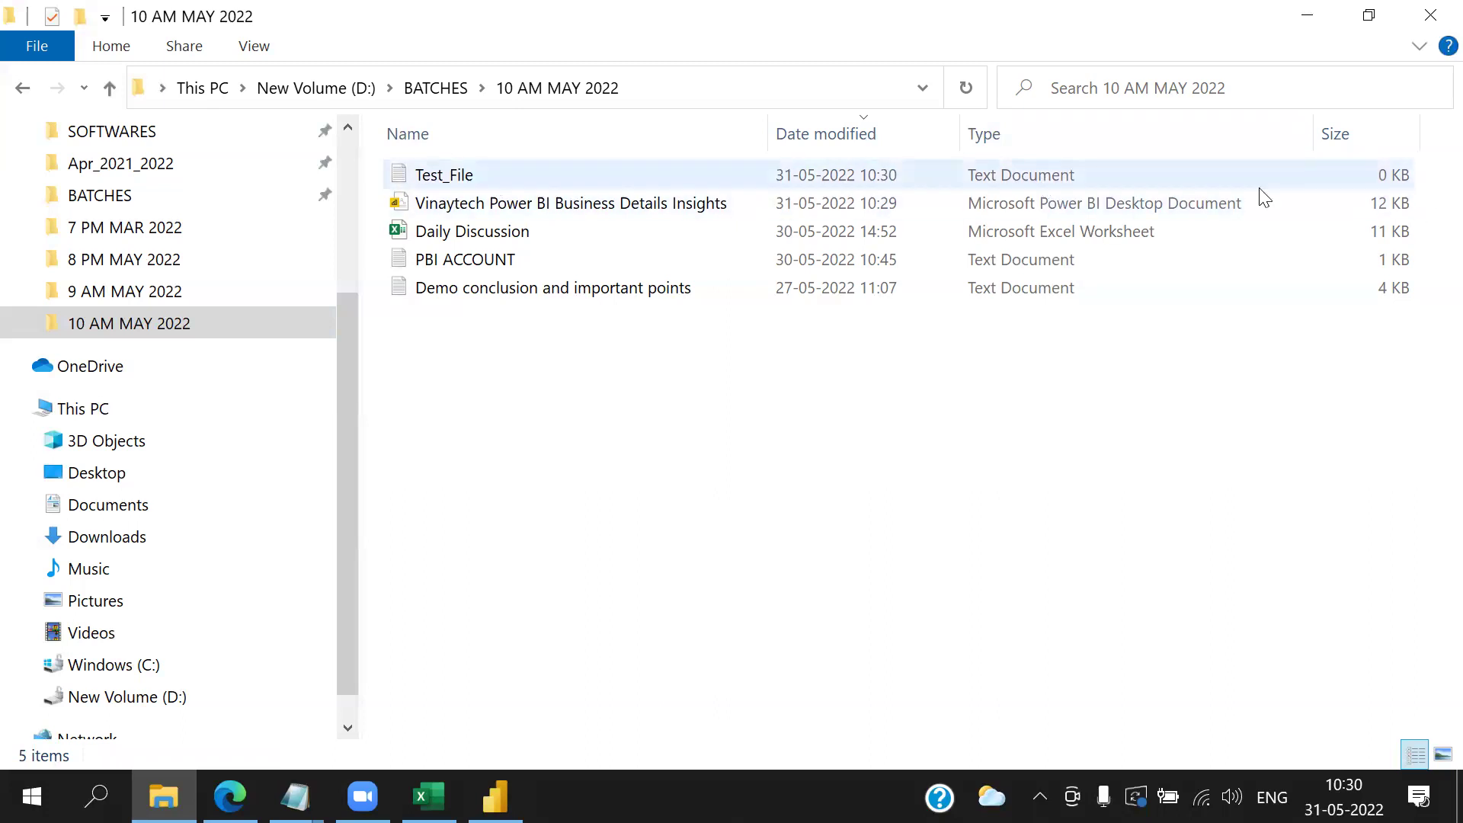
pyautogui.doubleClick(465, 187)
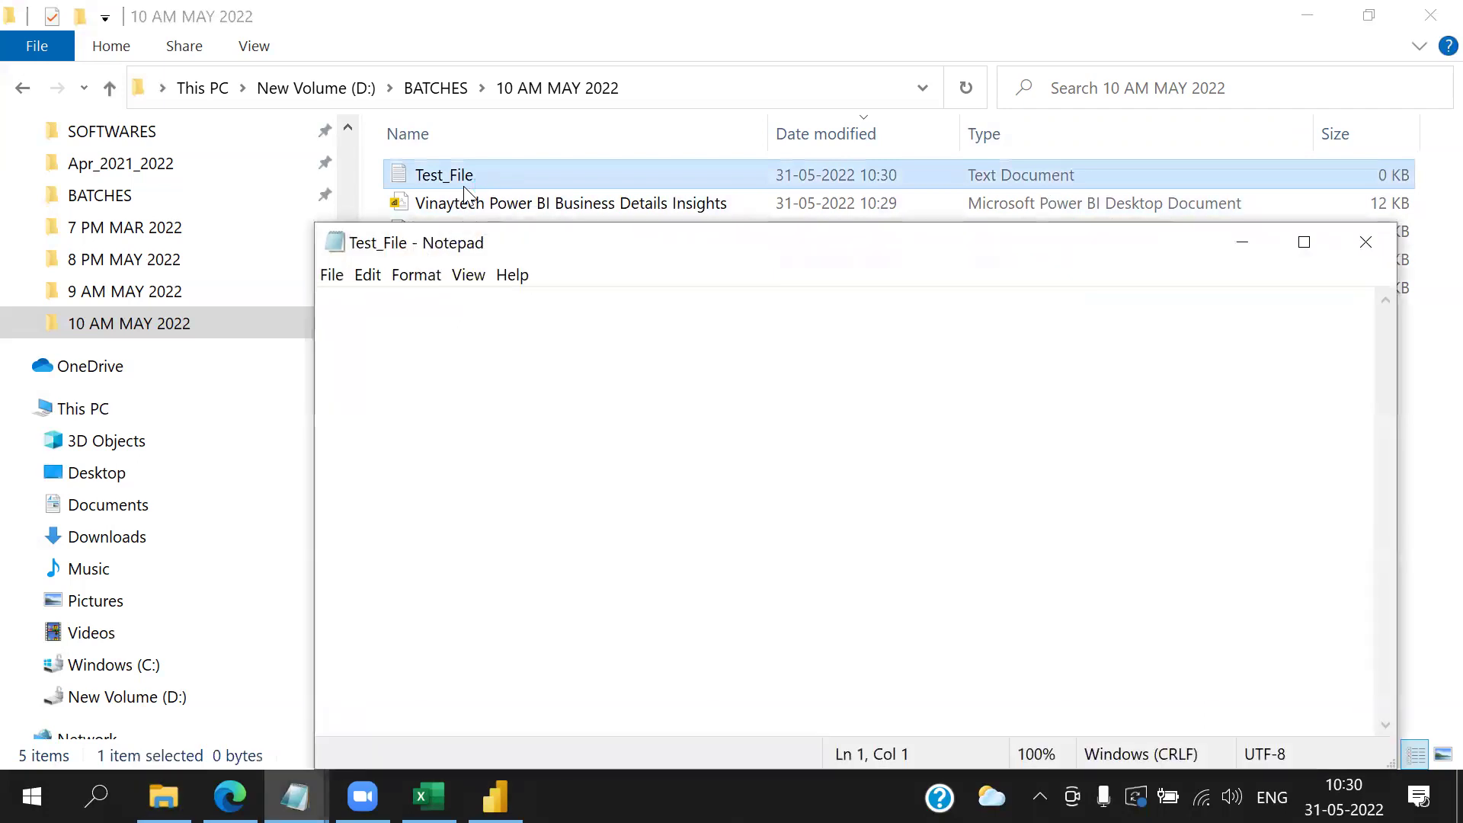
pyautogui.click(1366, 241)
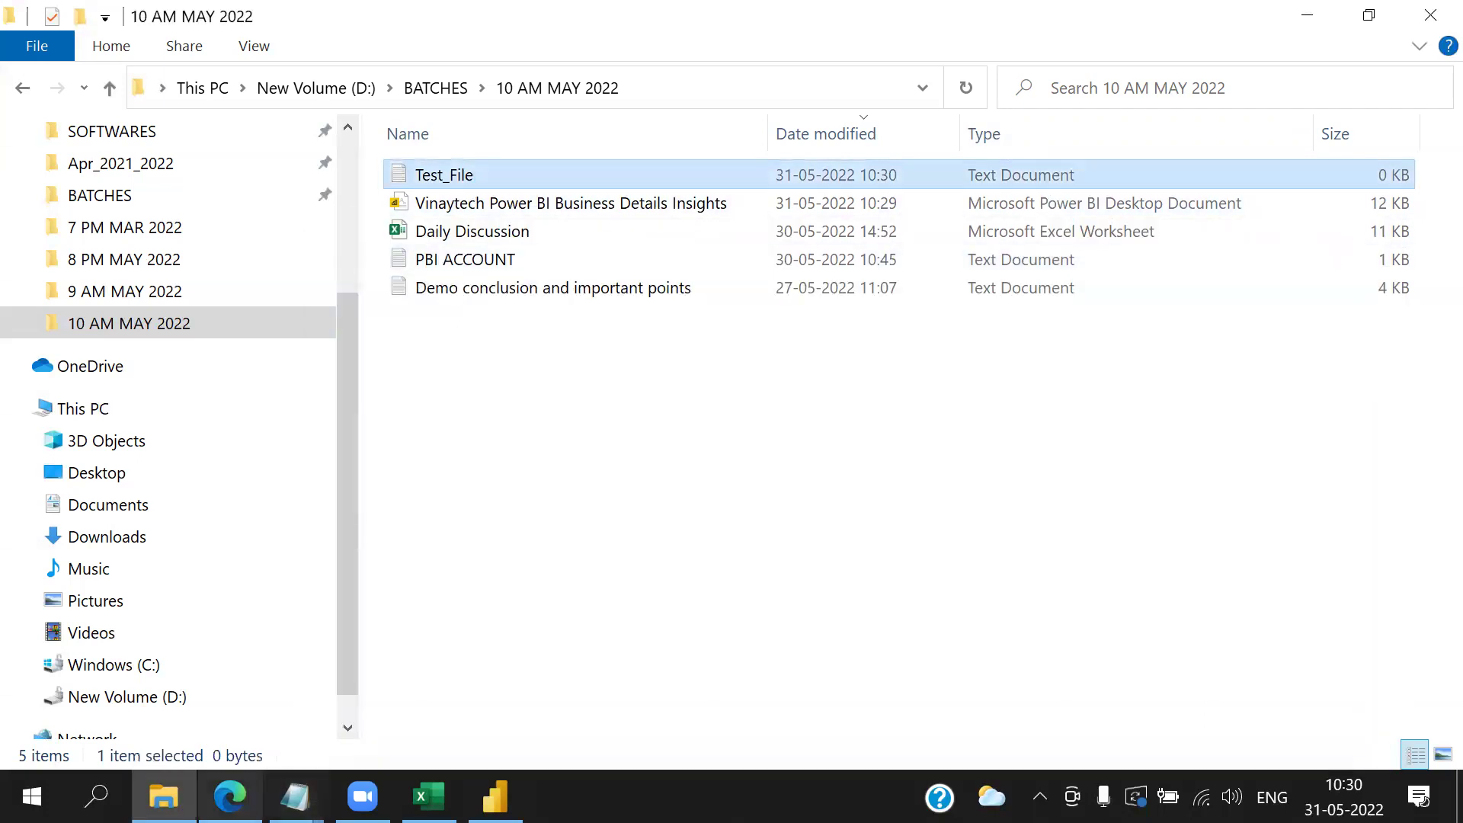
# - Search Windows for "winword", start Word, and create a blank document with the full ribbon shown
pyautogui.click(96, 797)
pyautogui.write('winw')
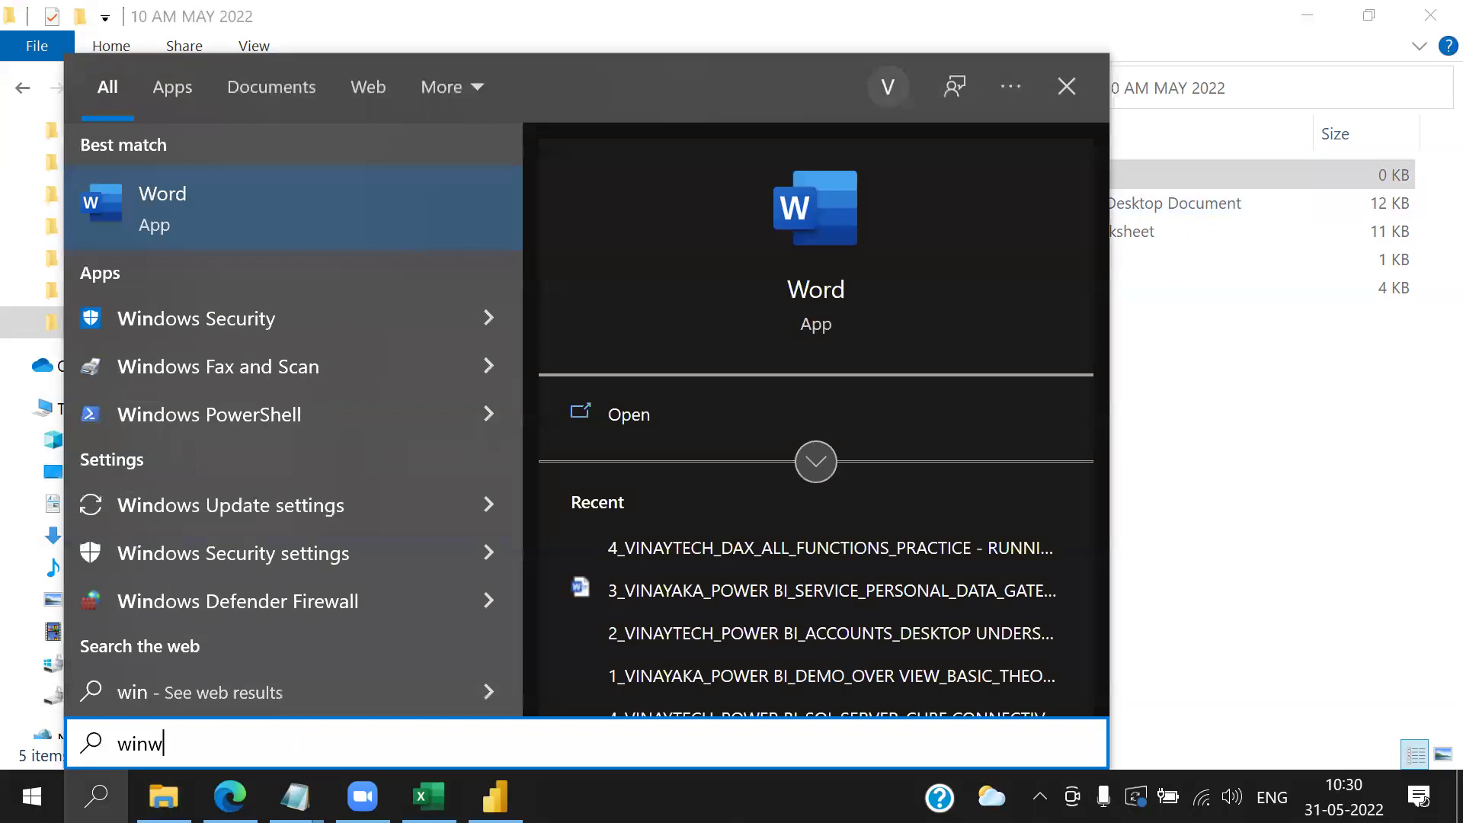
pyautogui.write('ord')
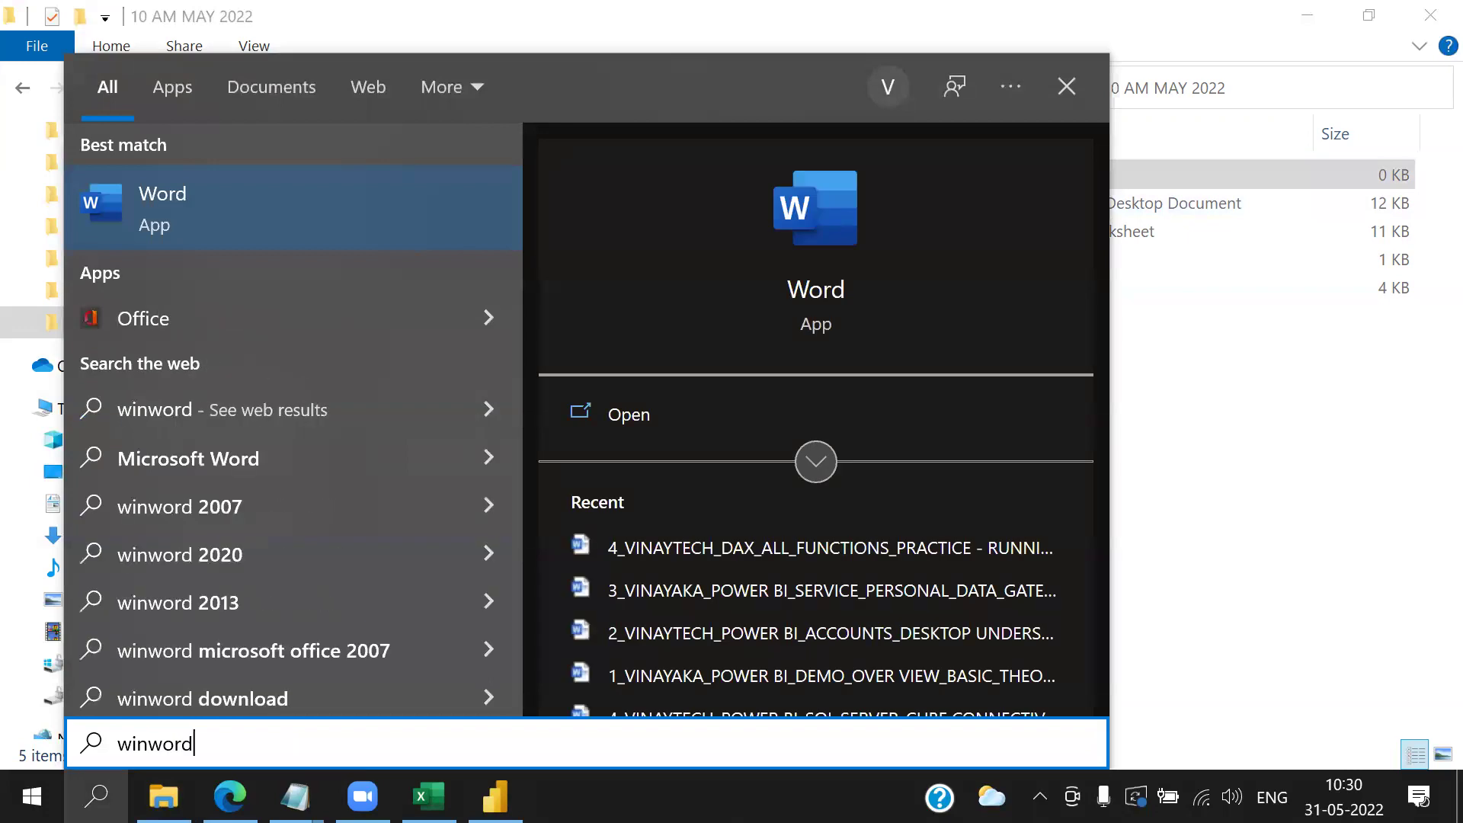
pyautogui.click(148, 194)
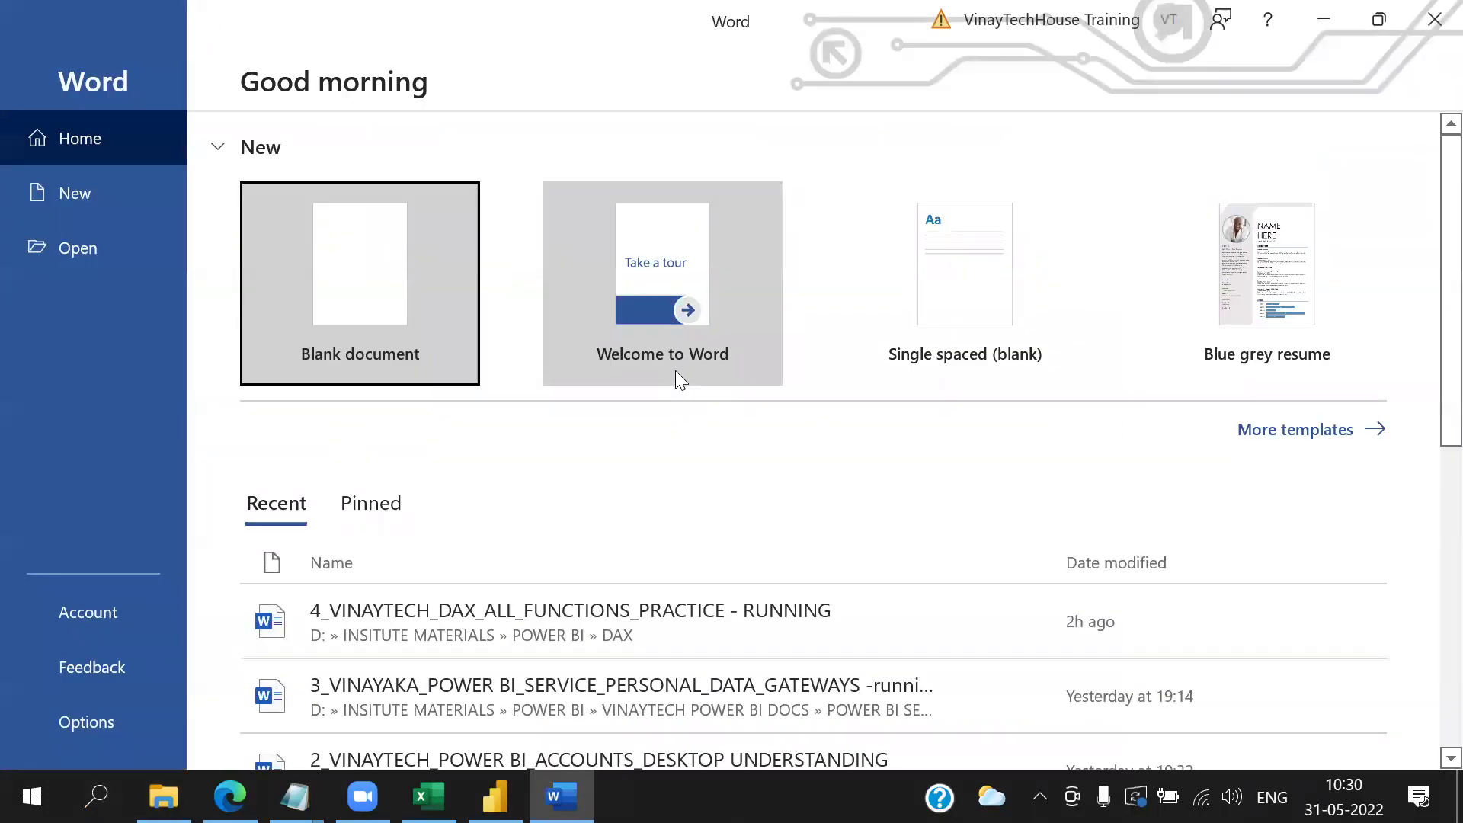
pyautogui.click(353, 272)
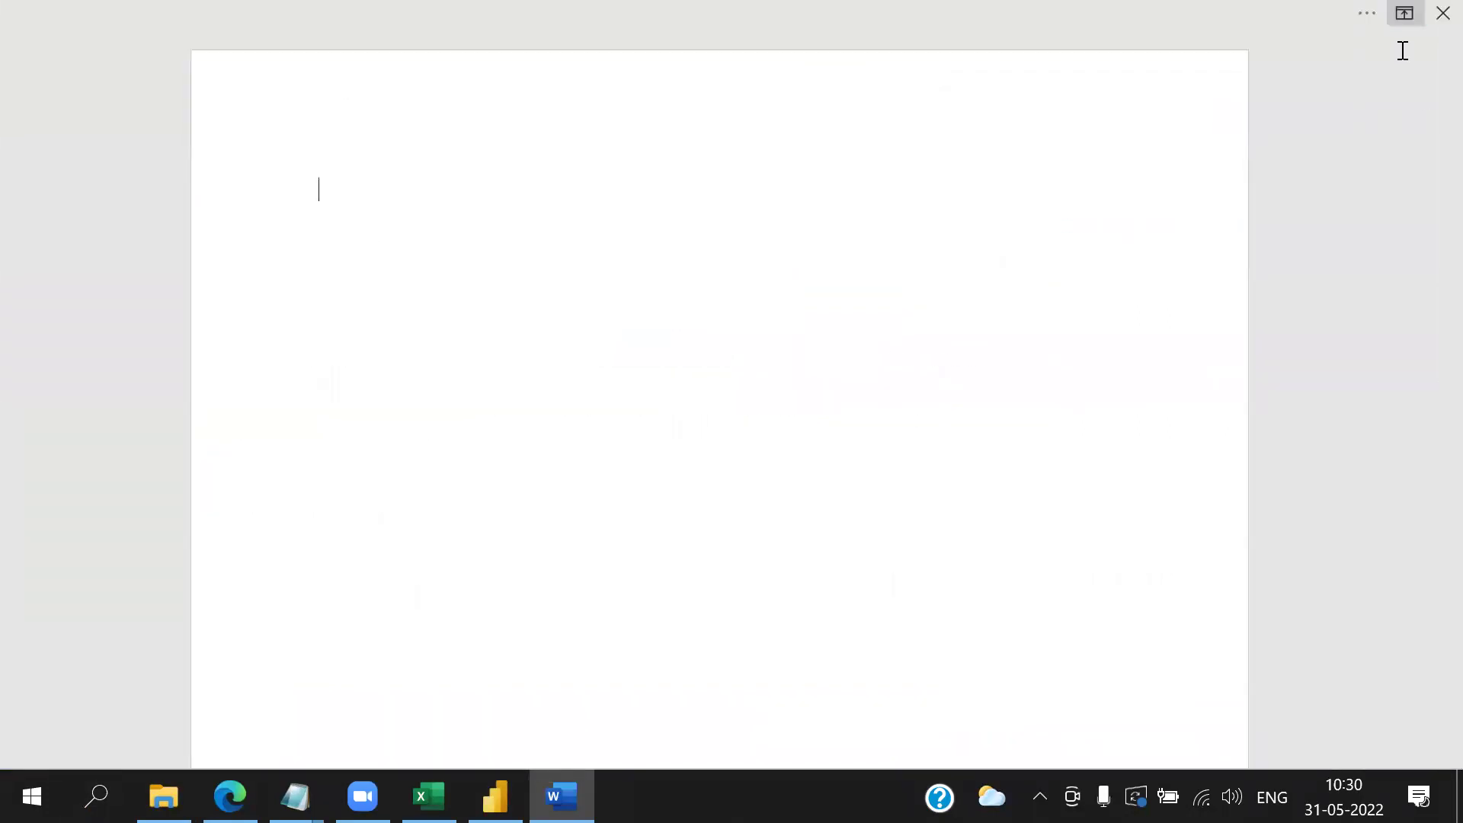
pyautogui.click(1404, 13)
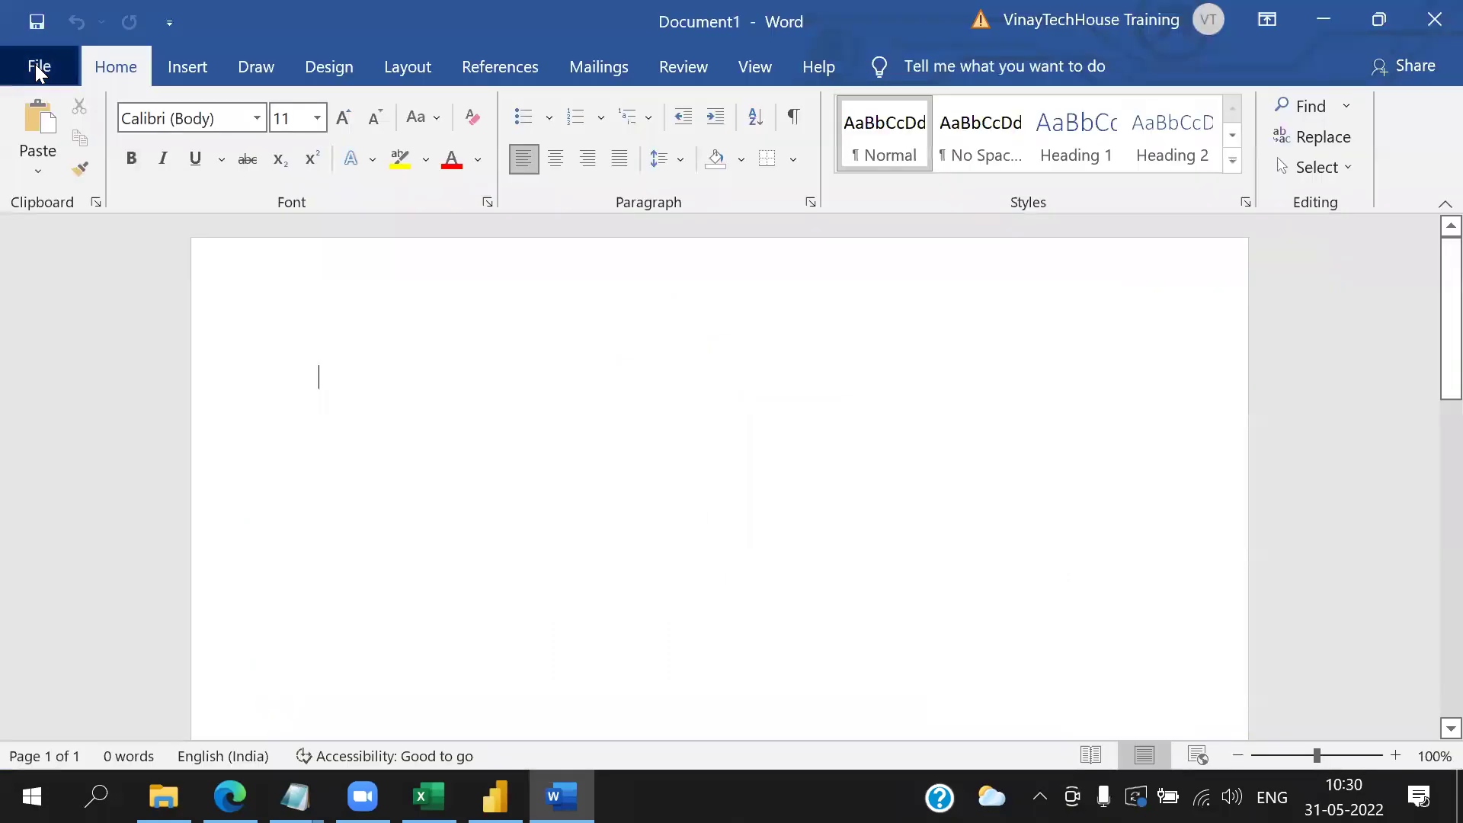
# - Start saving the new Word document and set its location to BATCHES > 10 AM MAY 2022 on the D: drive
pyautogui.click(35, 64)
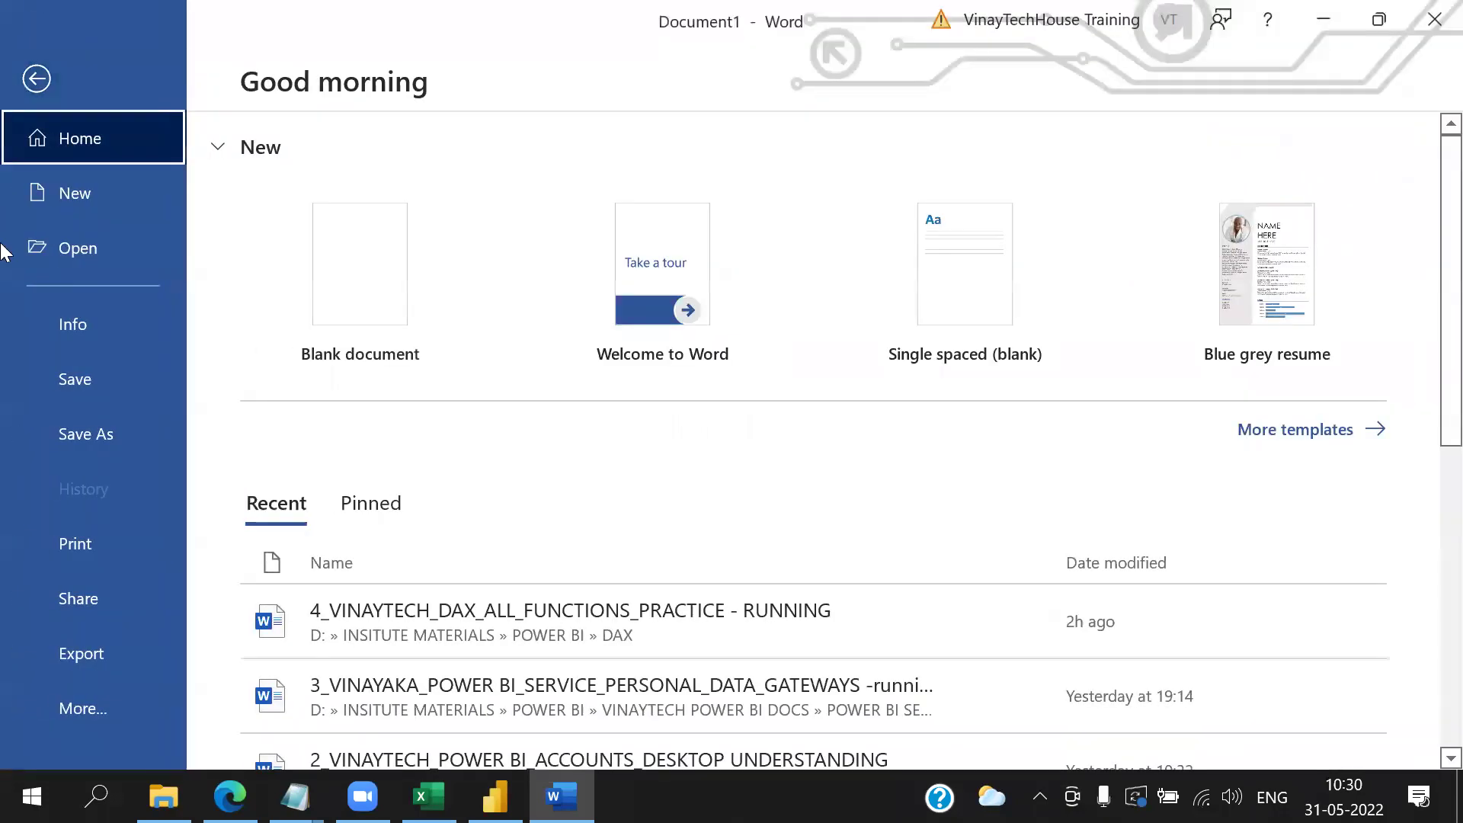
pyautogui.click(99, 378)
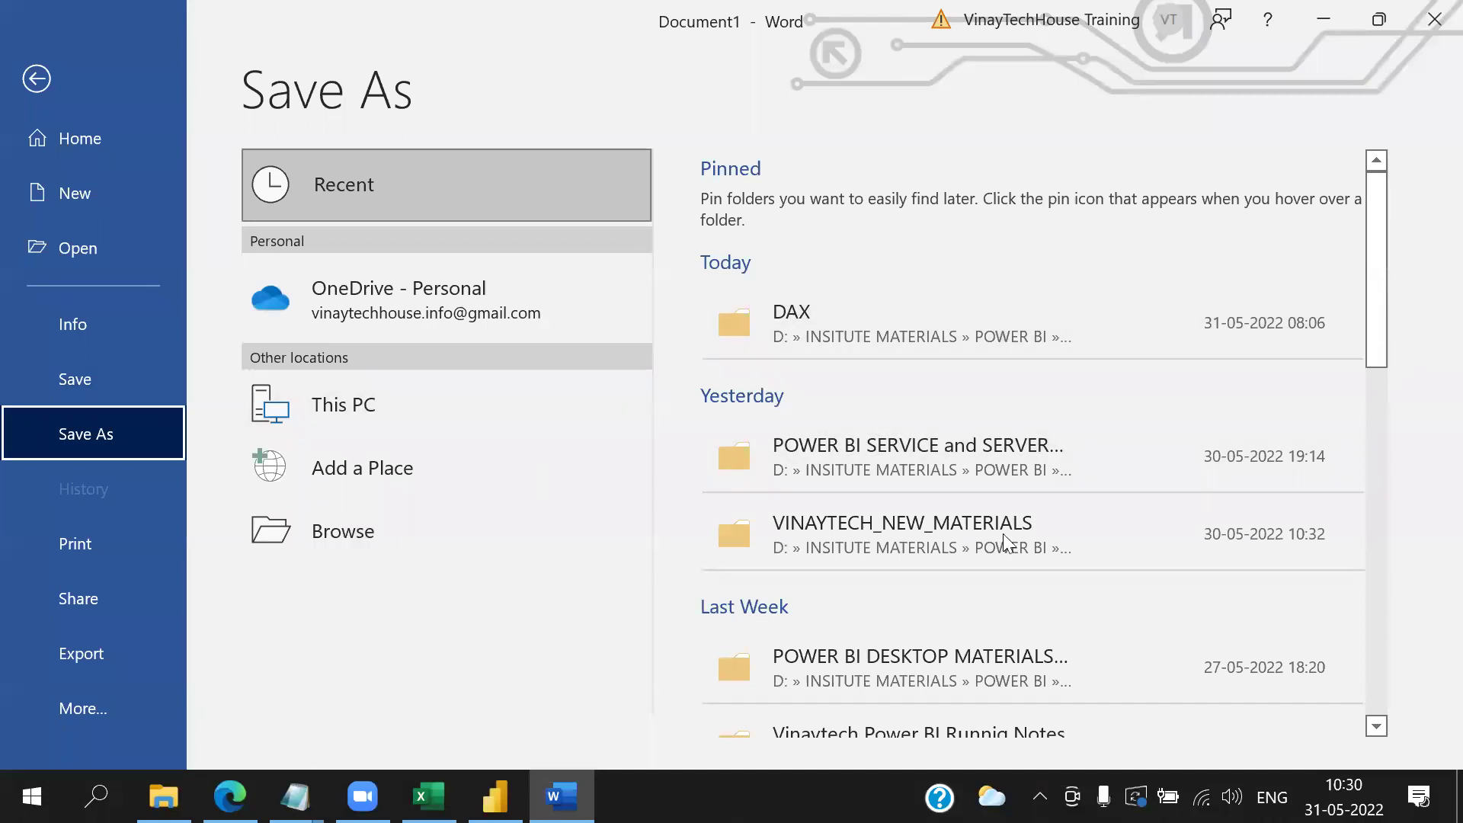
pyautogui.scroll(-2, 1003, 533)
pyautogui.scroll(2, 994, 449)
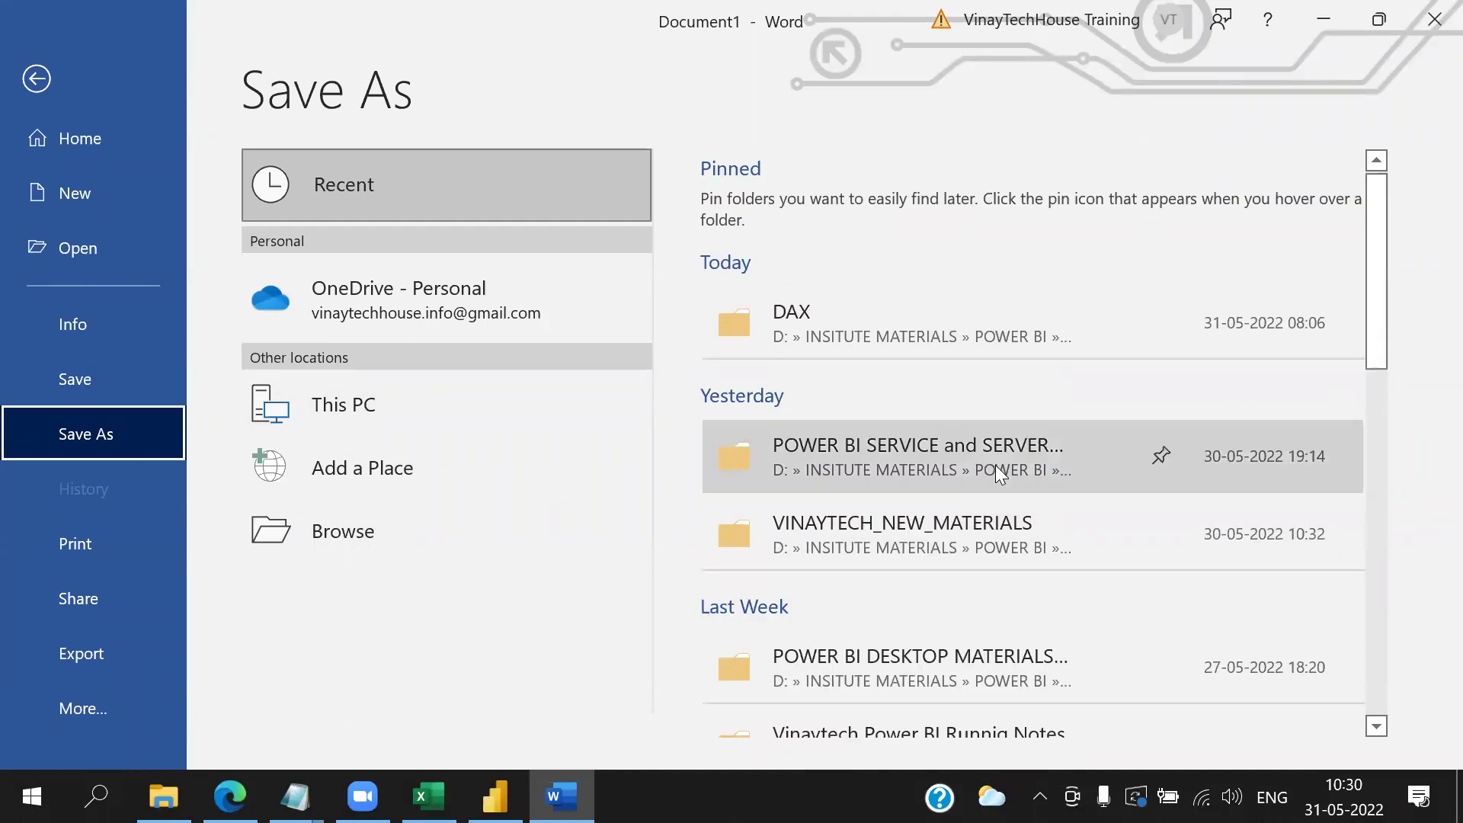
pyautogui.click(888, 316)
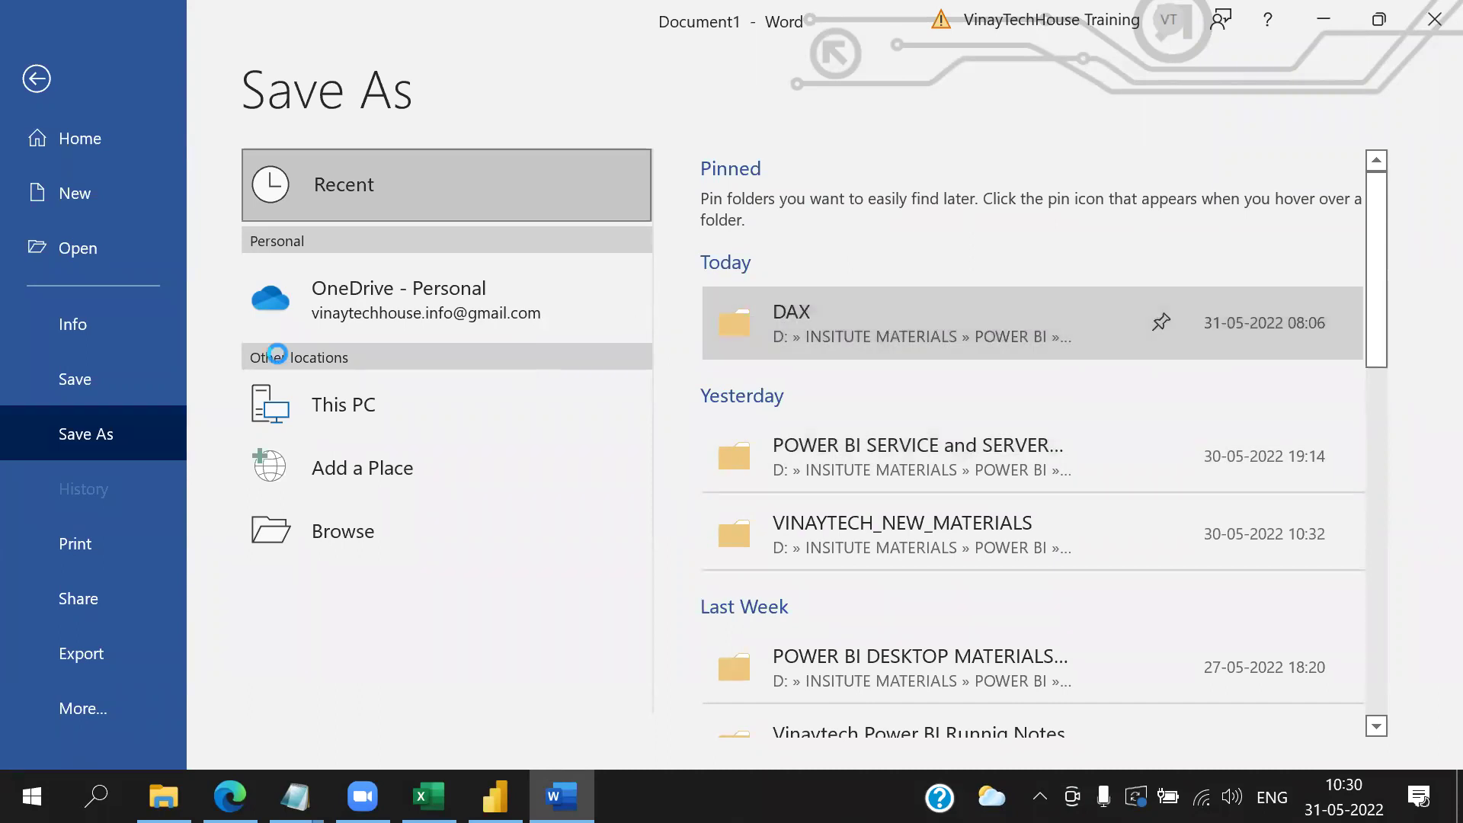
pyautogui.click(210, 372)
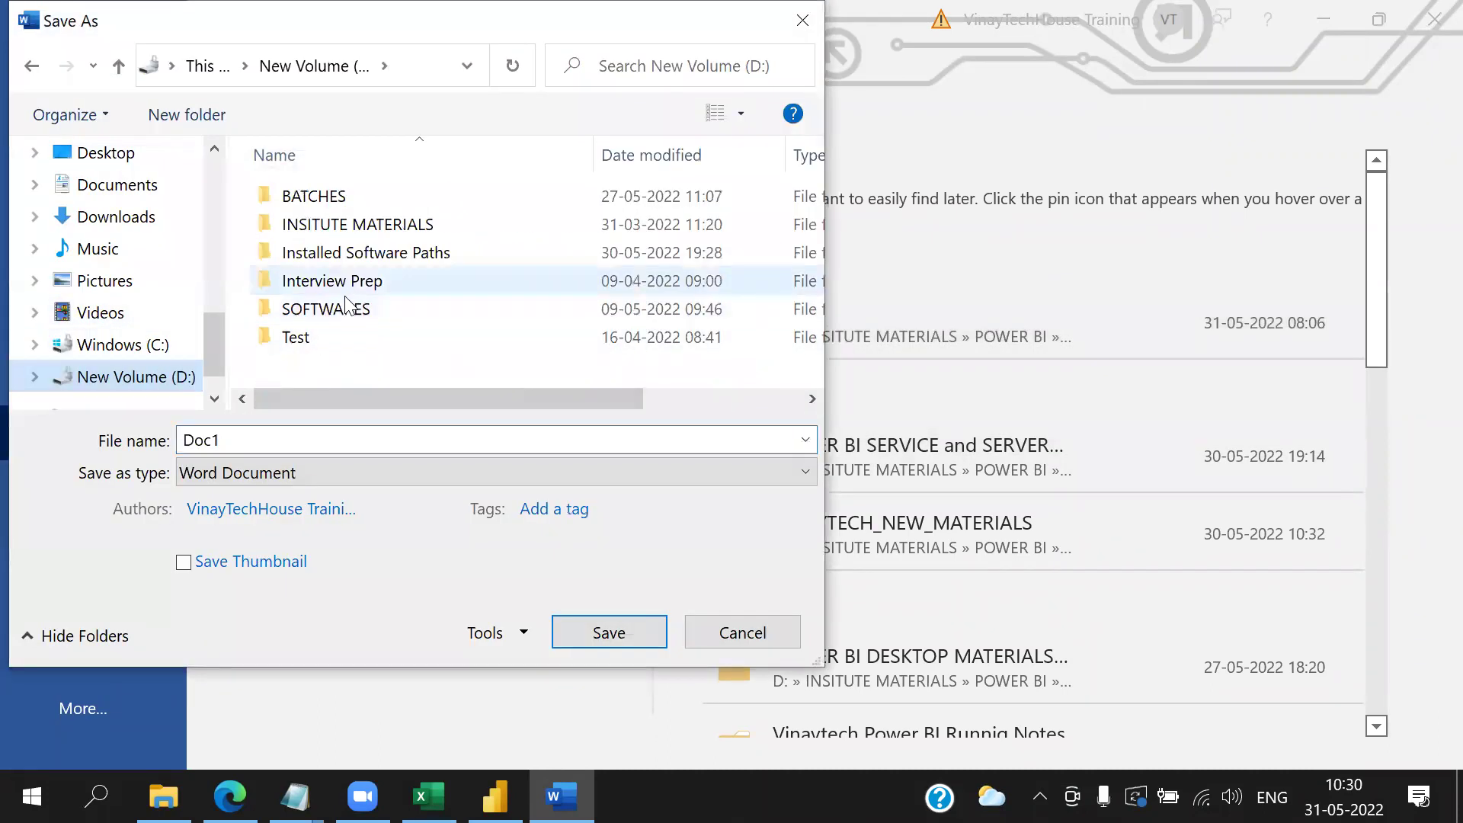
pyautogui.click(340, 309)
pyautogui.doubleClick(340, 196)
pyautogui.scroll(-2, 405, 307)
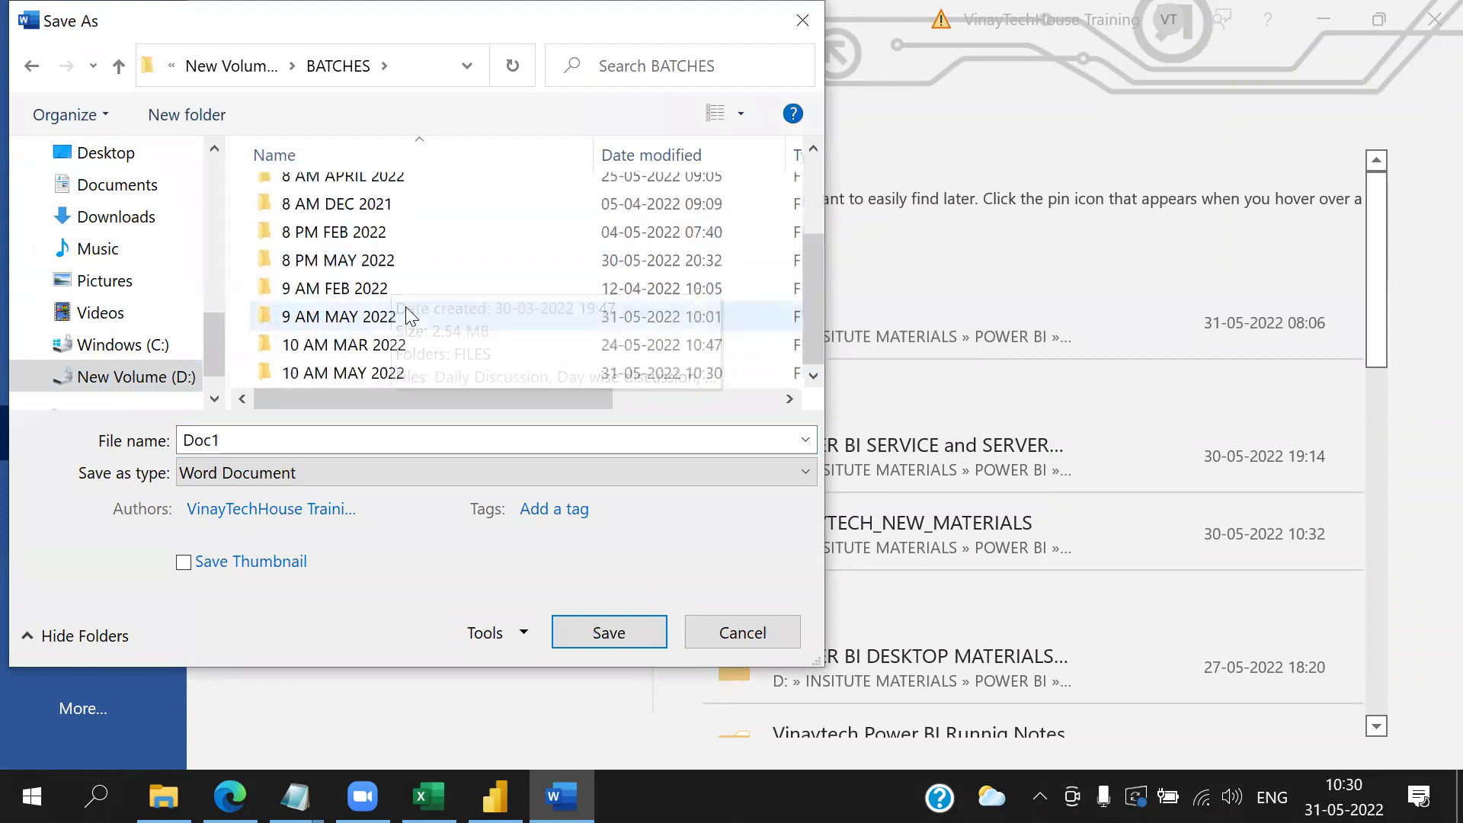
pyautogui.doubleClick(353, 373)
# - Save the document as "First Word Document" and close Word
pyautogui.doubleClick(297, 438)
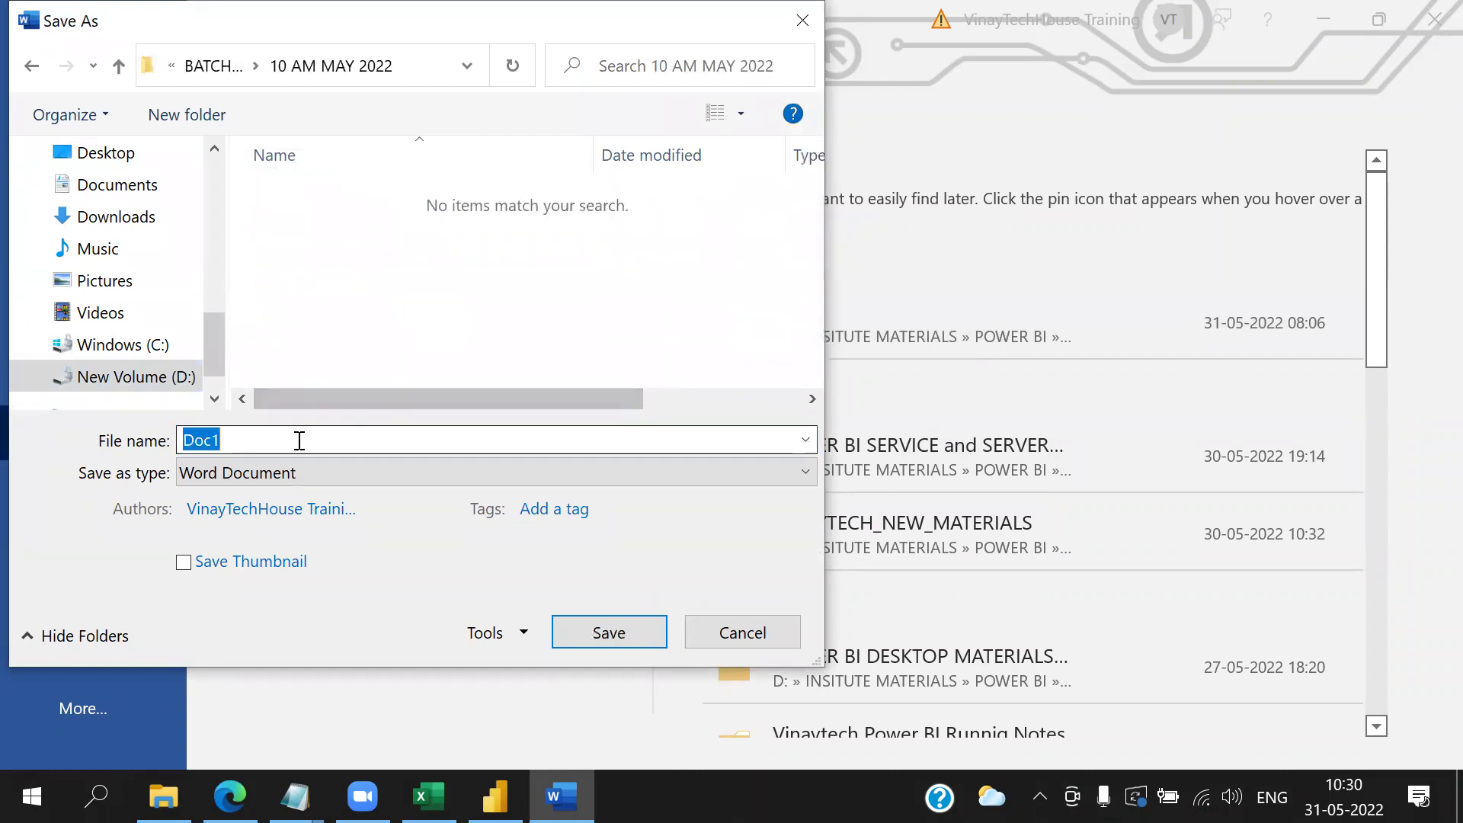
pyautogui.write('First Word Document')
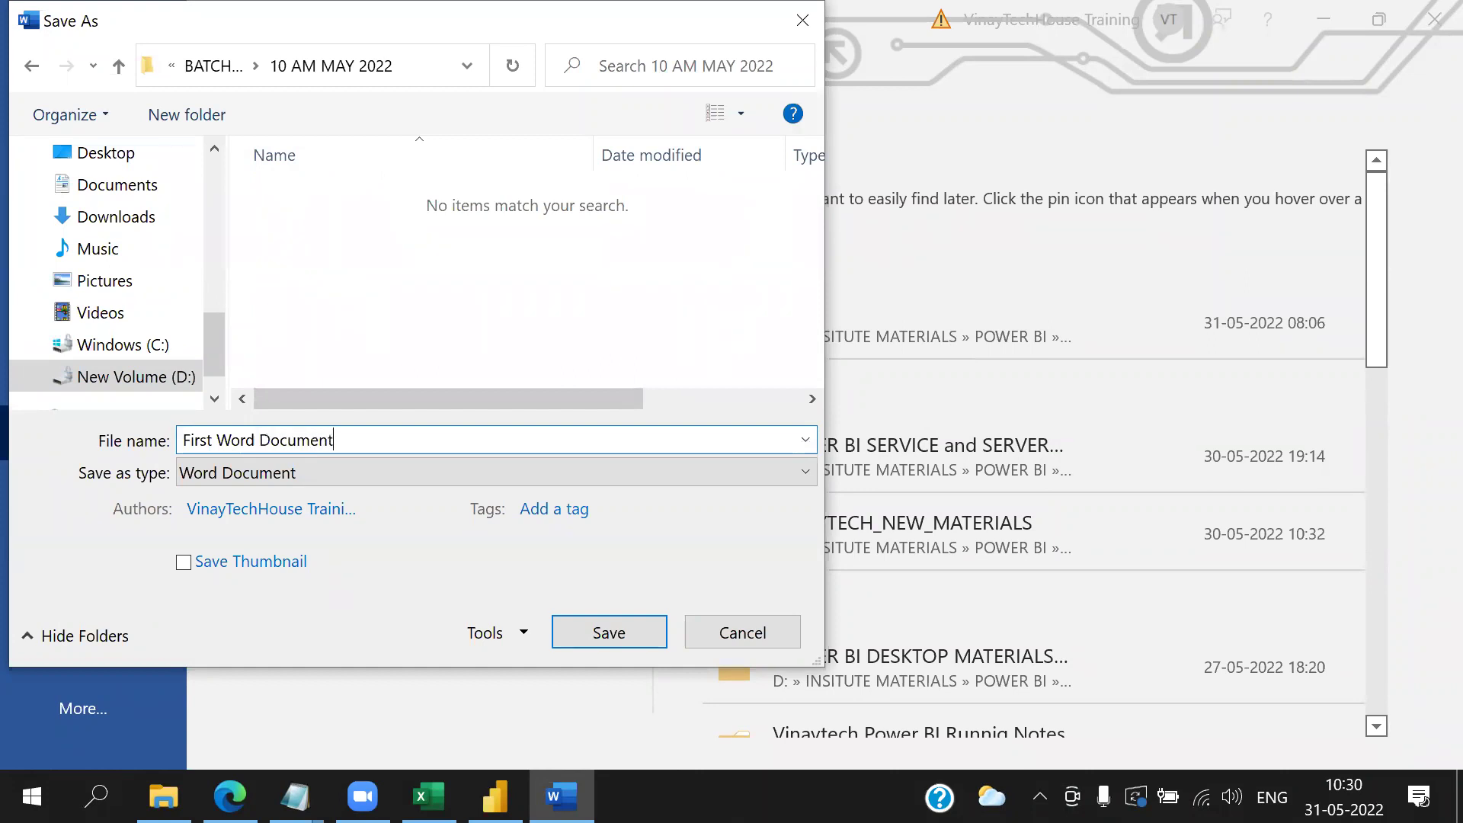
pyautogui.click(628, 626)
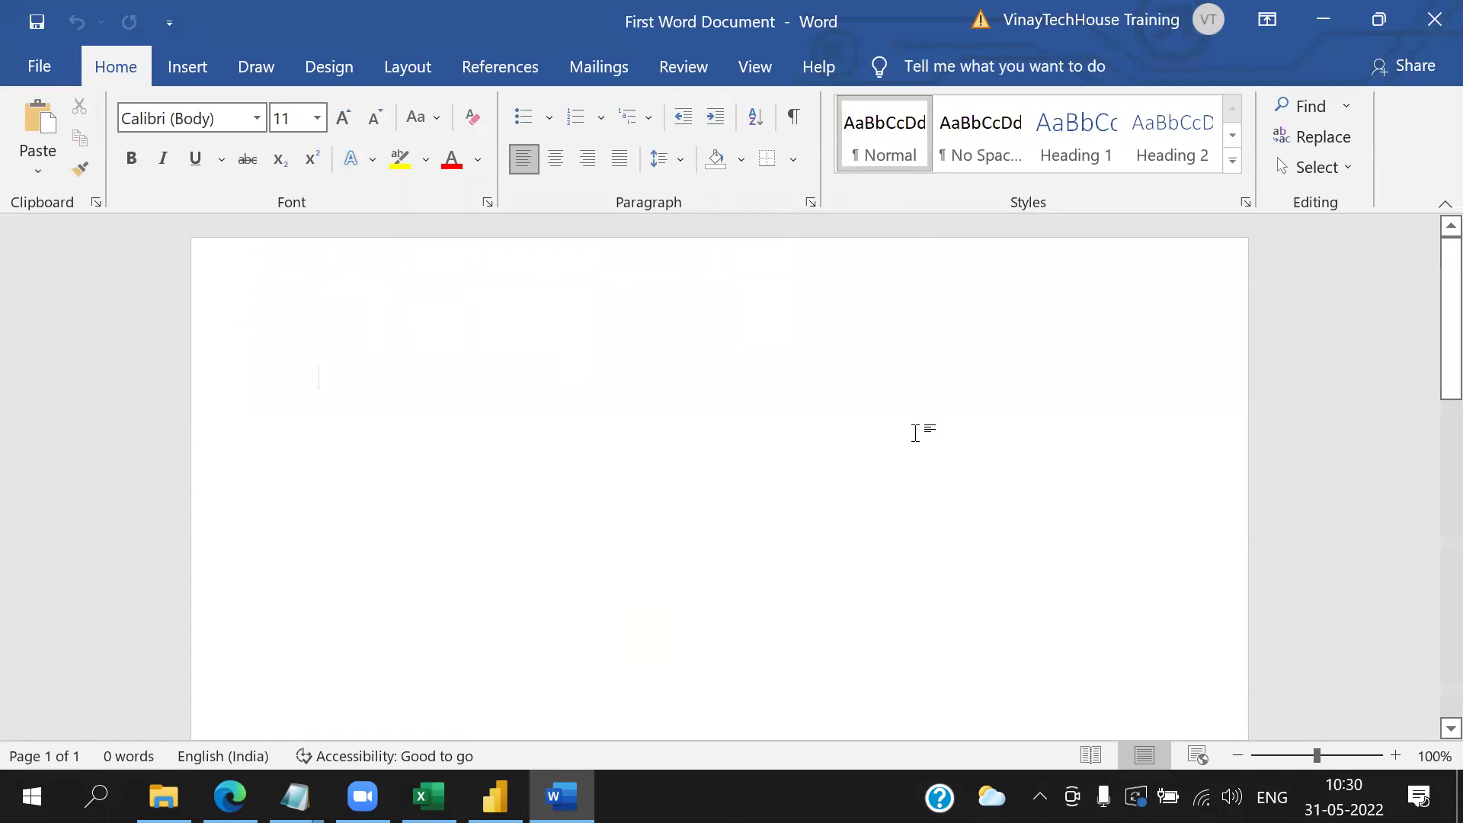
pyautogui.click(1434, 20)
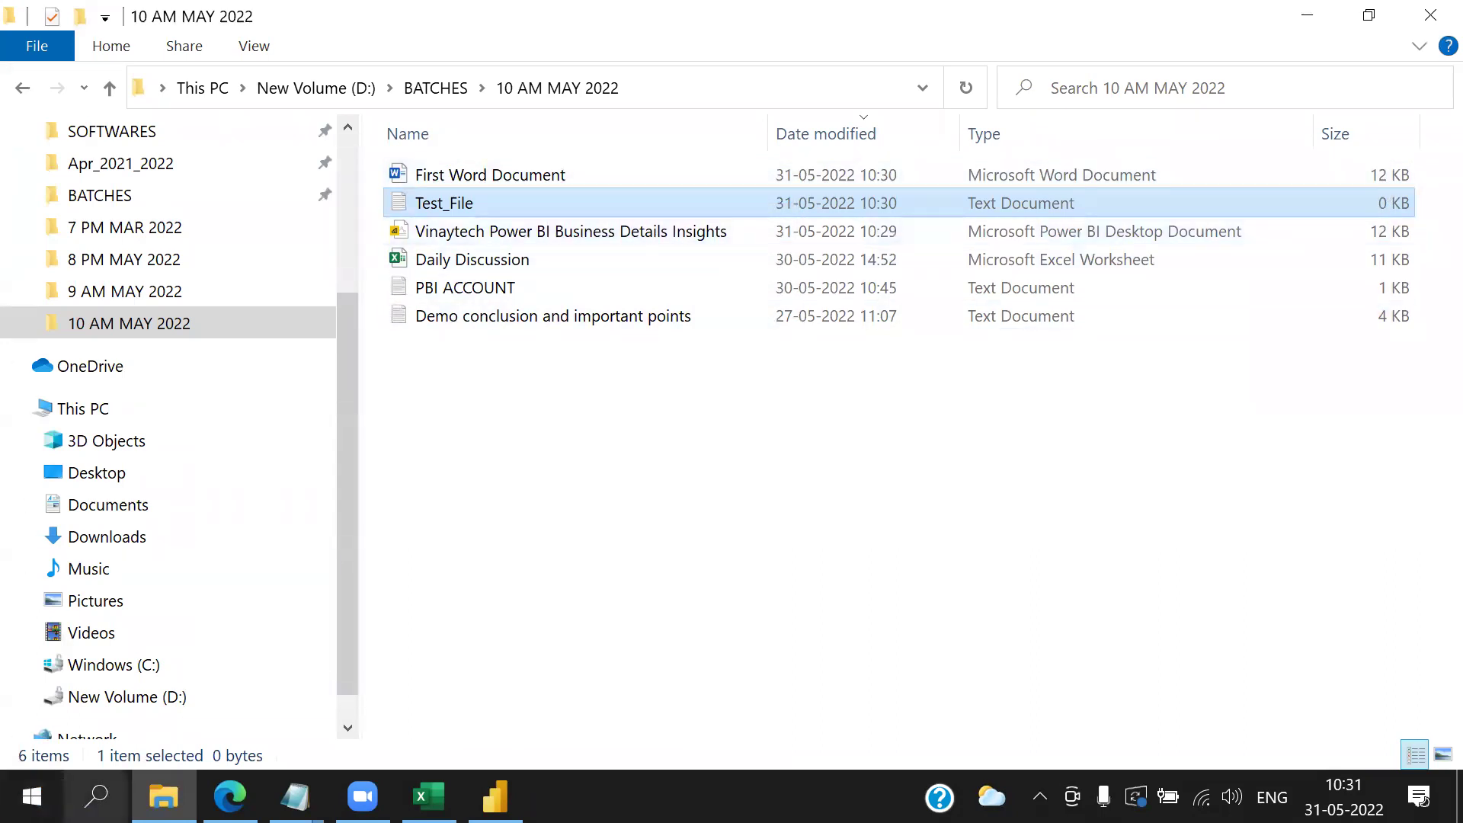
# - Search Windows for "excel" and start Excel with a blank workbook
pyautogui.click(117, 776)
pyautogui.write('excel')
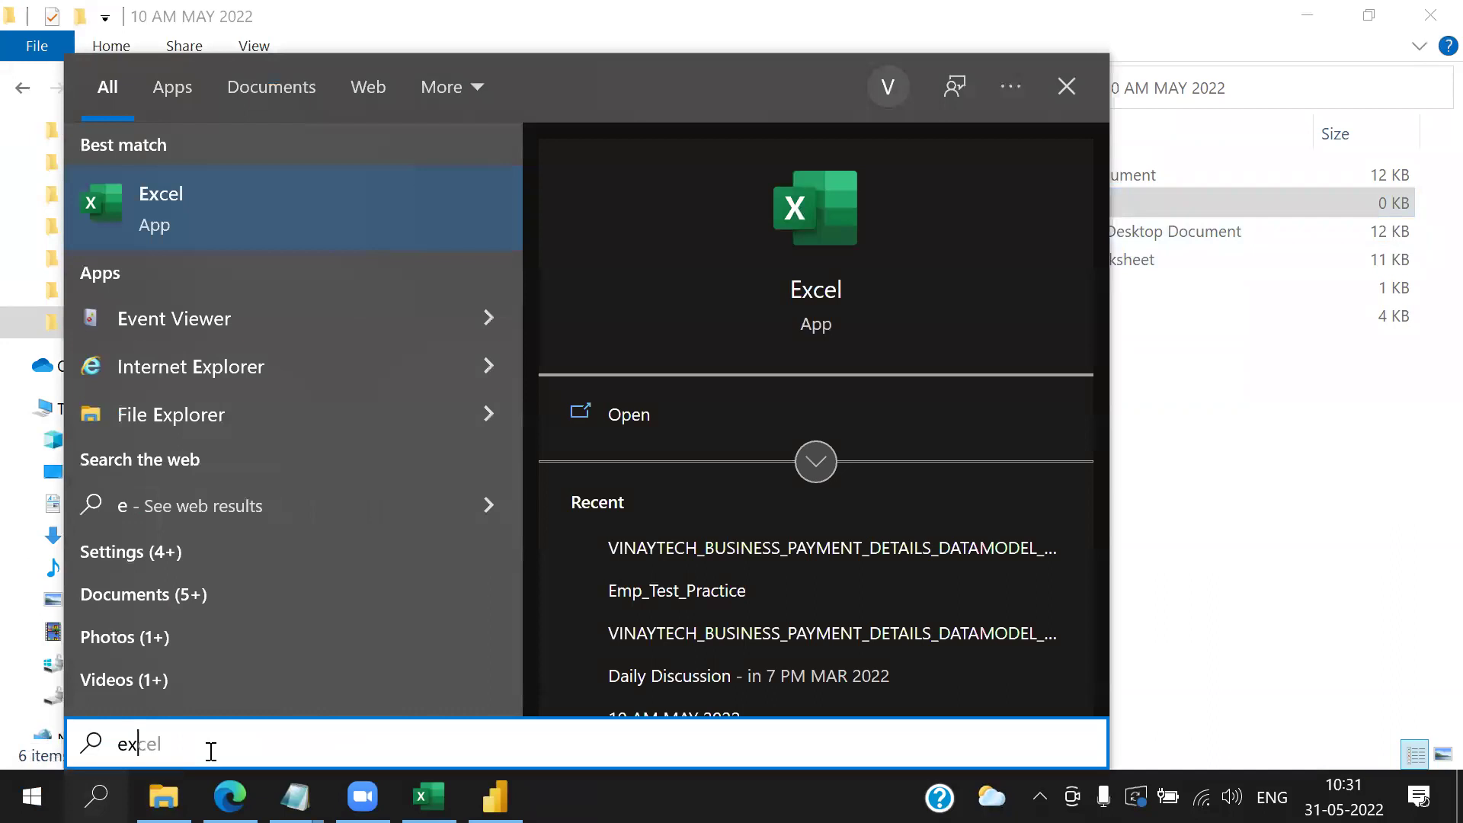
pyautogui.press('Return')
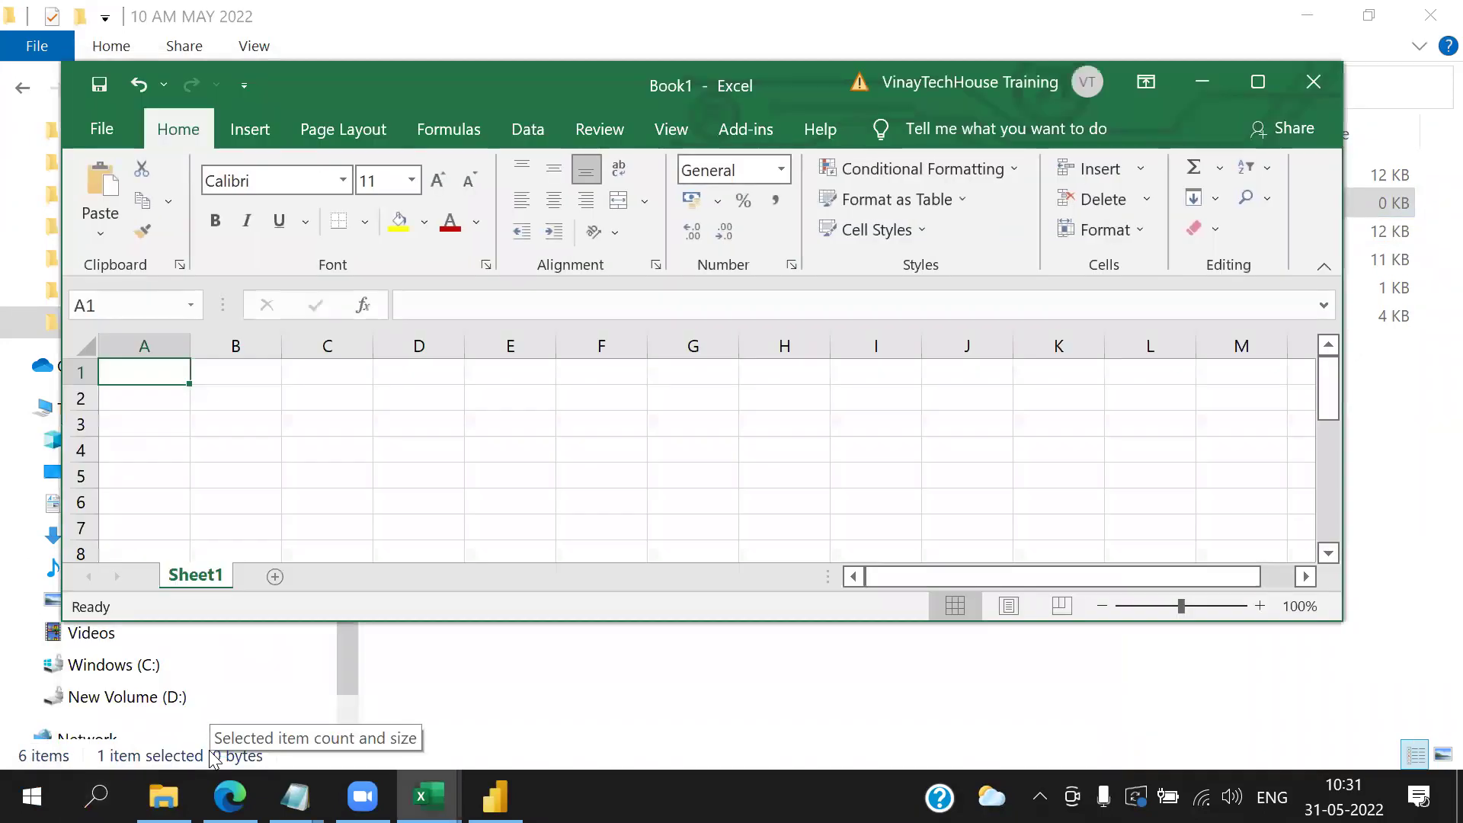
# - Save the blank workbook as "First Excel" in the 10 AM MAY 2022 folder and close it
pyautogui.click(103, 125)
pyautogui.click(148, 448)
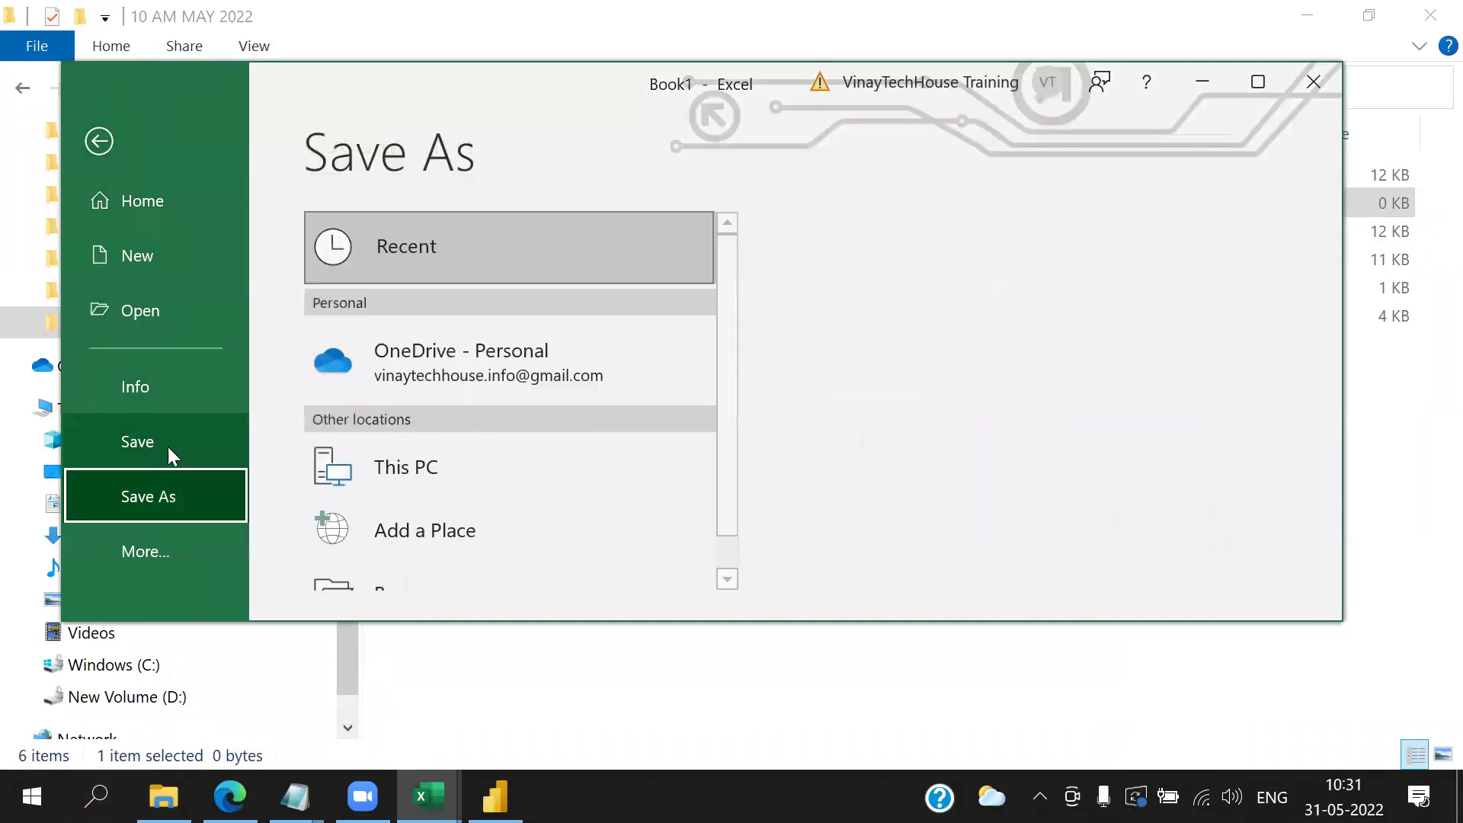
pyautogui.click(978, 409)
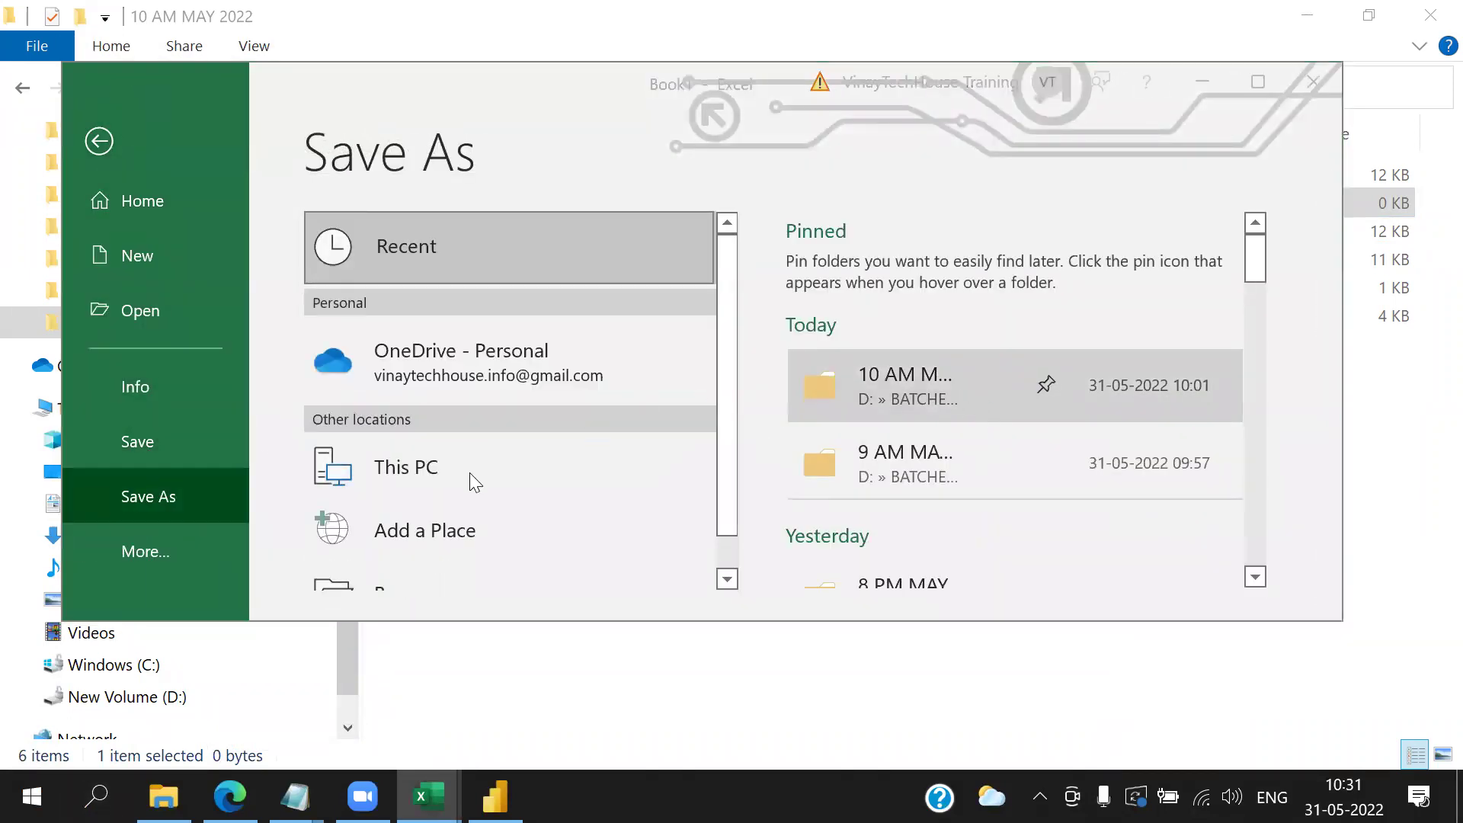
pyautogui.write('First Excel')
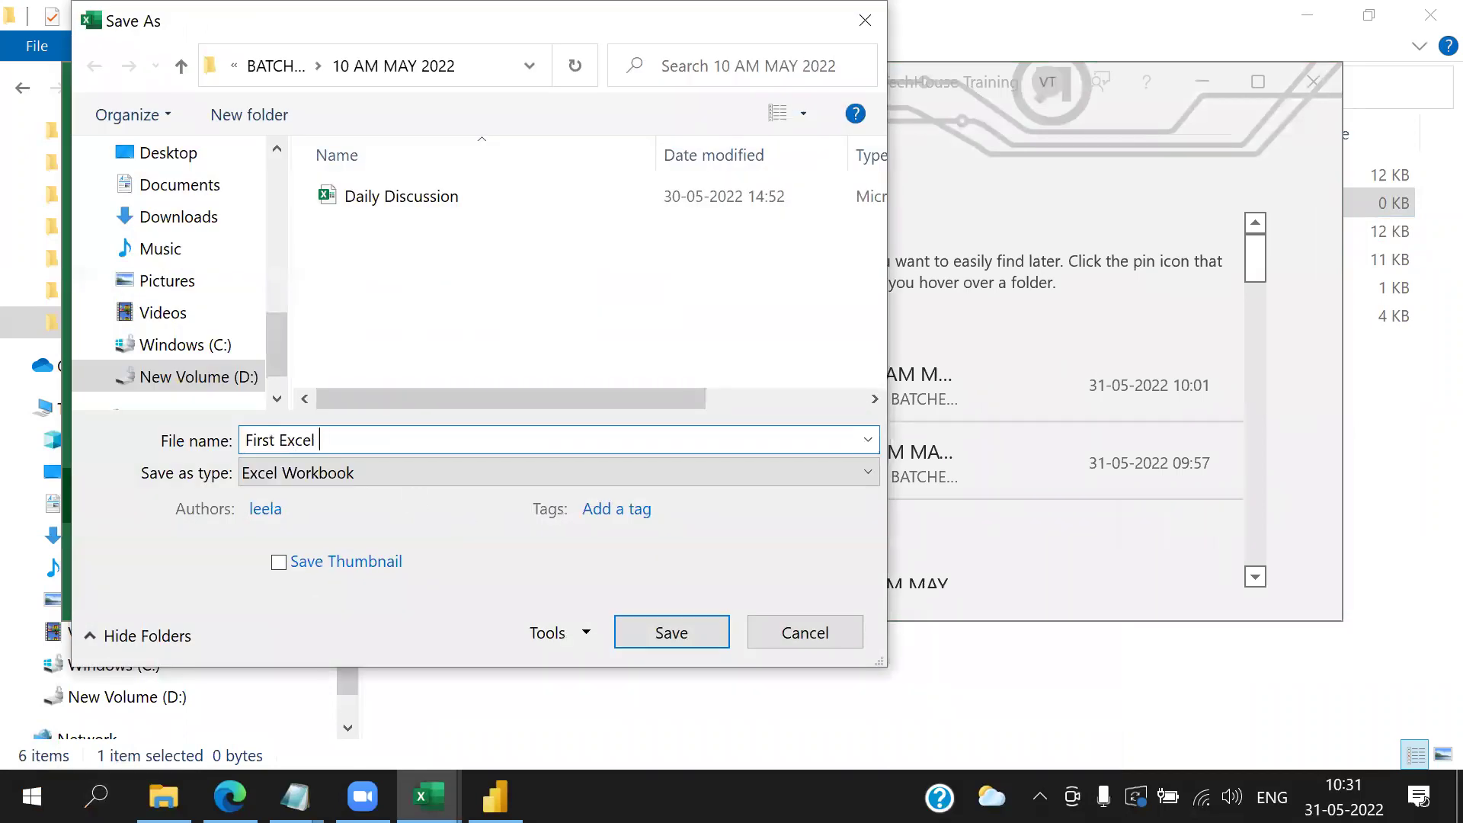
pyautogui.click(646, 640)
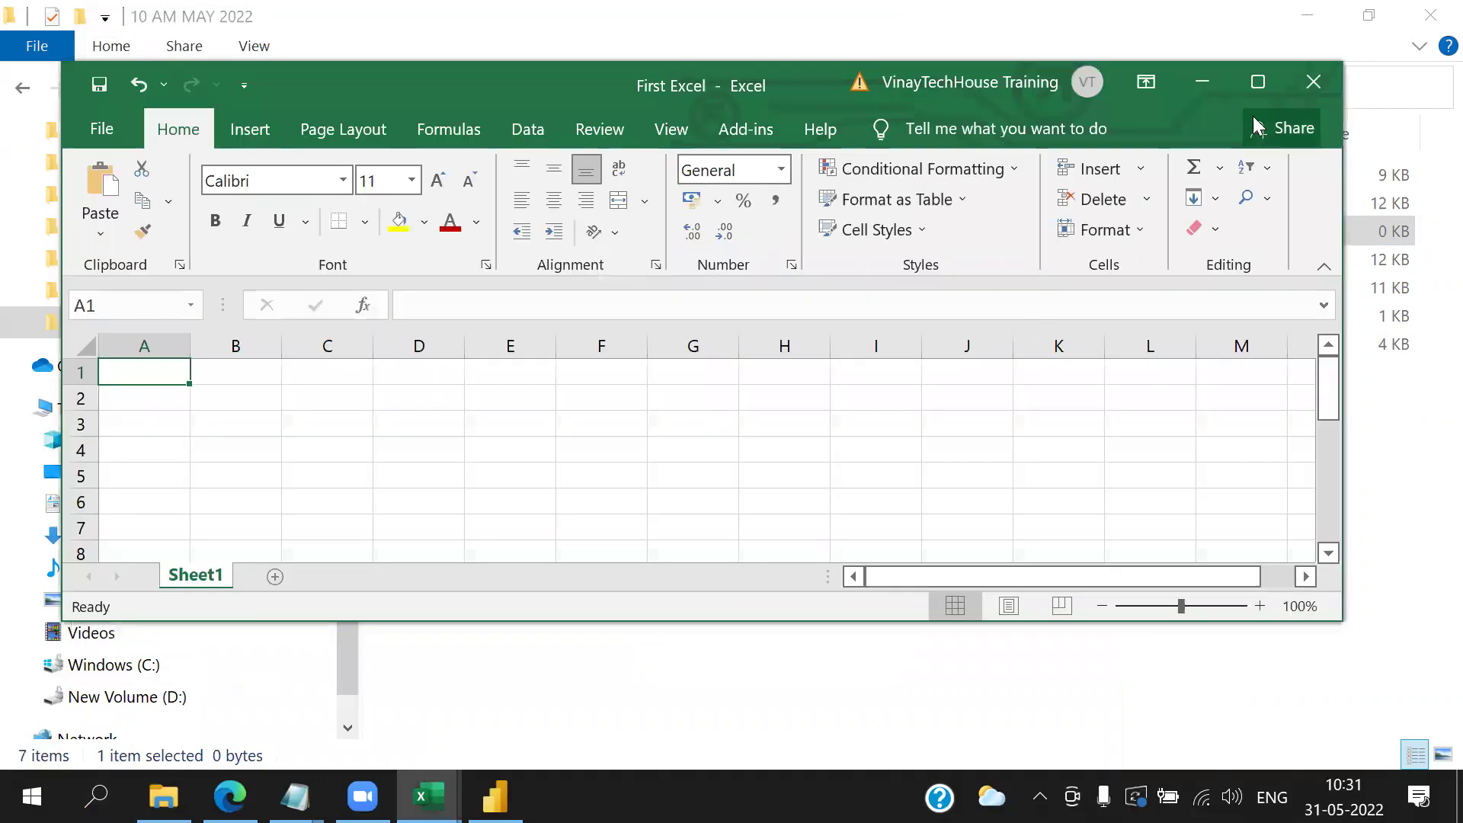
pyautogui.click(1310, 80)
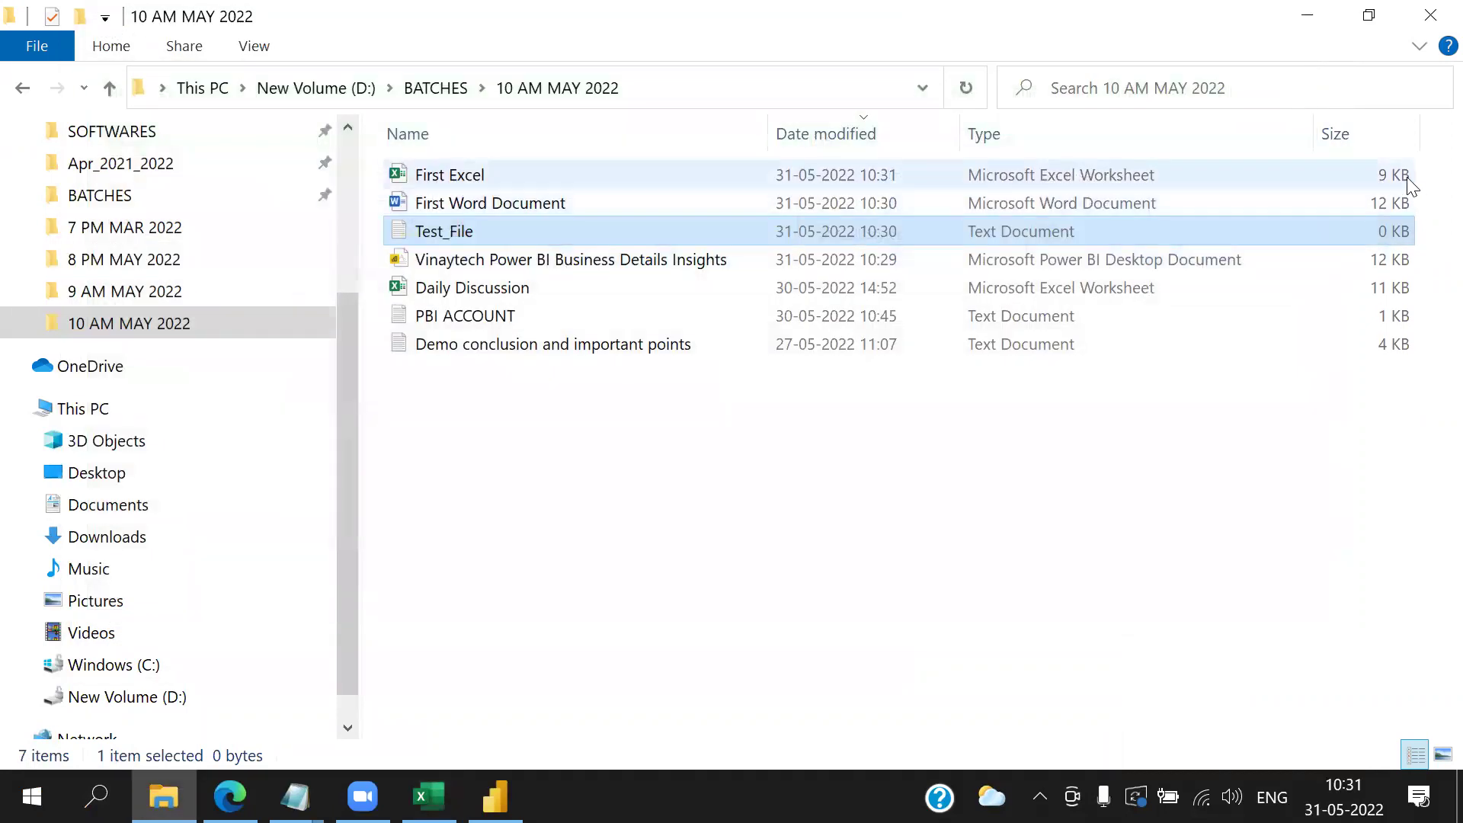
# - Annotate in red a box around the four newest files' sizes, arrows to their names, and ticks on the Excel and Word sizes
pyautogui.moveTo(1360, 151)
pyautogui.mouseDown()
pyautogui.moveTo(1388, 241)
pyautogui.moveTo(1430, 278)
pyautogui.mouseUp()
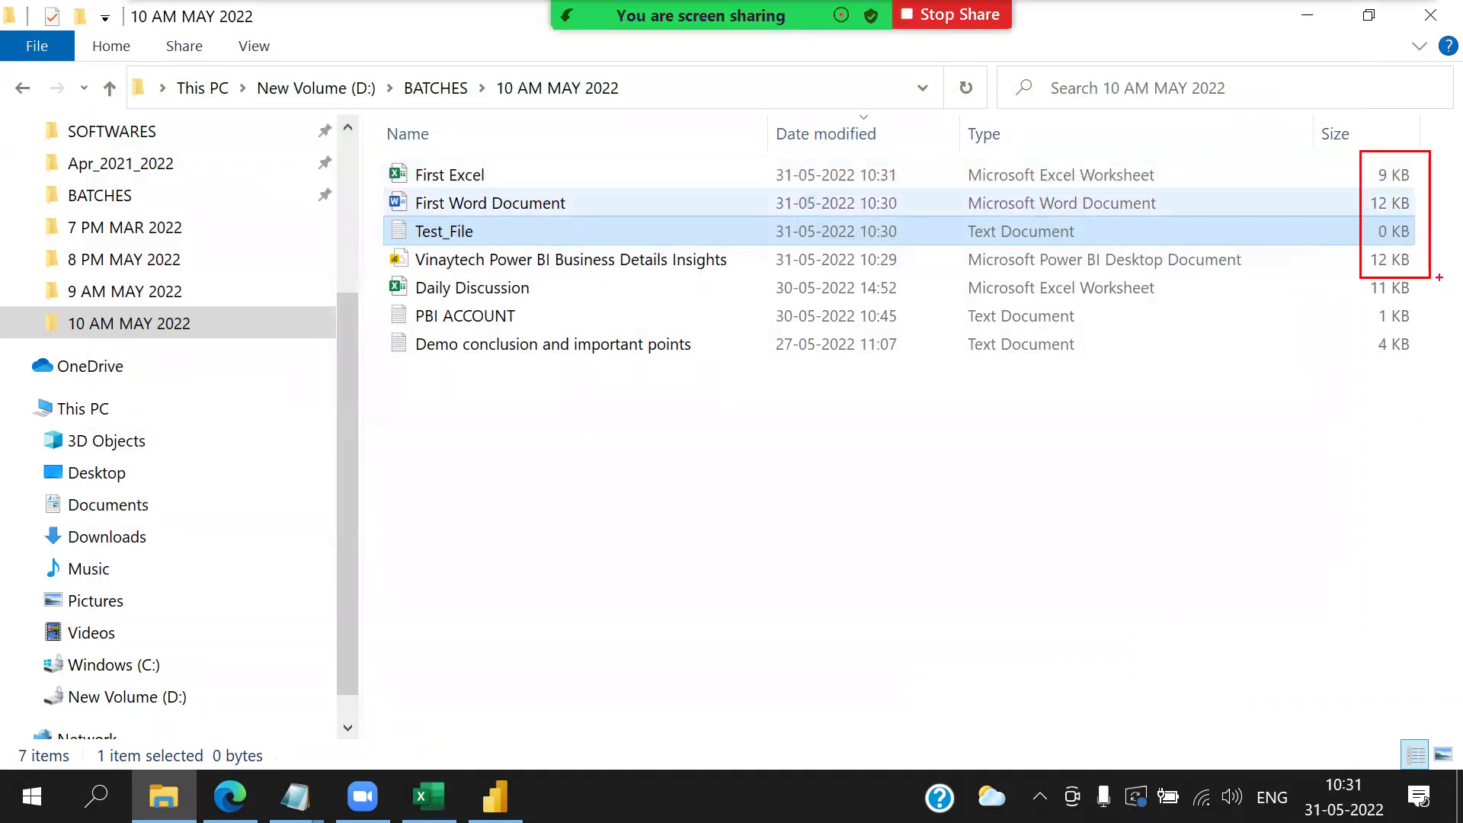
pyautogui.moveTo(462, 88)
pyautogui.mouseDown()
pyautogui.moveTo(442, 151)
pyautogui.moveTo(527, 134)
pyautogui.mouseUp()
pyautogui.moveTo(573, 75)
pyautogui.mouseDown()
pyautogui.moveTo(543, 189)
pyautogui.moveTo(599, 159)
pyautogui.mouseUp()
pyautogui.moveTo(711, 74)
pyautogui.mouseDown()
pyautogui.moveTo(653, 217)
pyautogui.moveTo(711, 199)
pyautogui.mouseUp()
pyautogui.moveTo(1395, 206); pyautogui.dragTo(1427, 185)
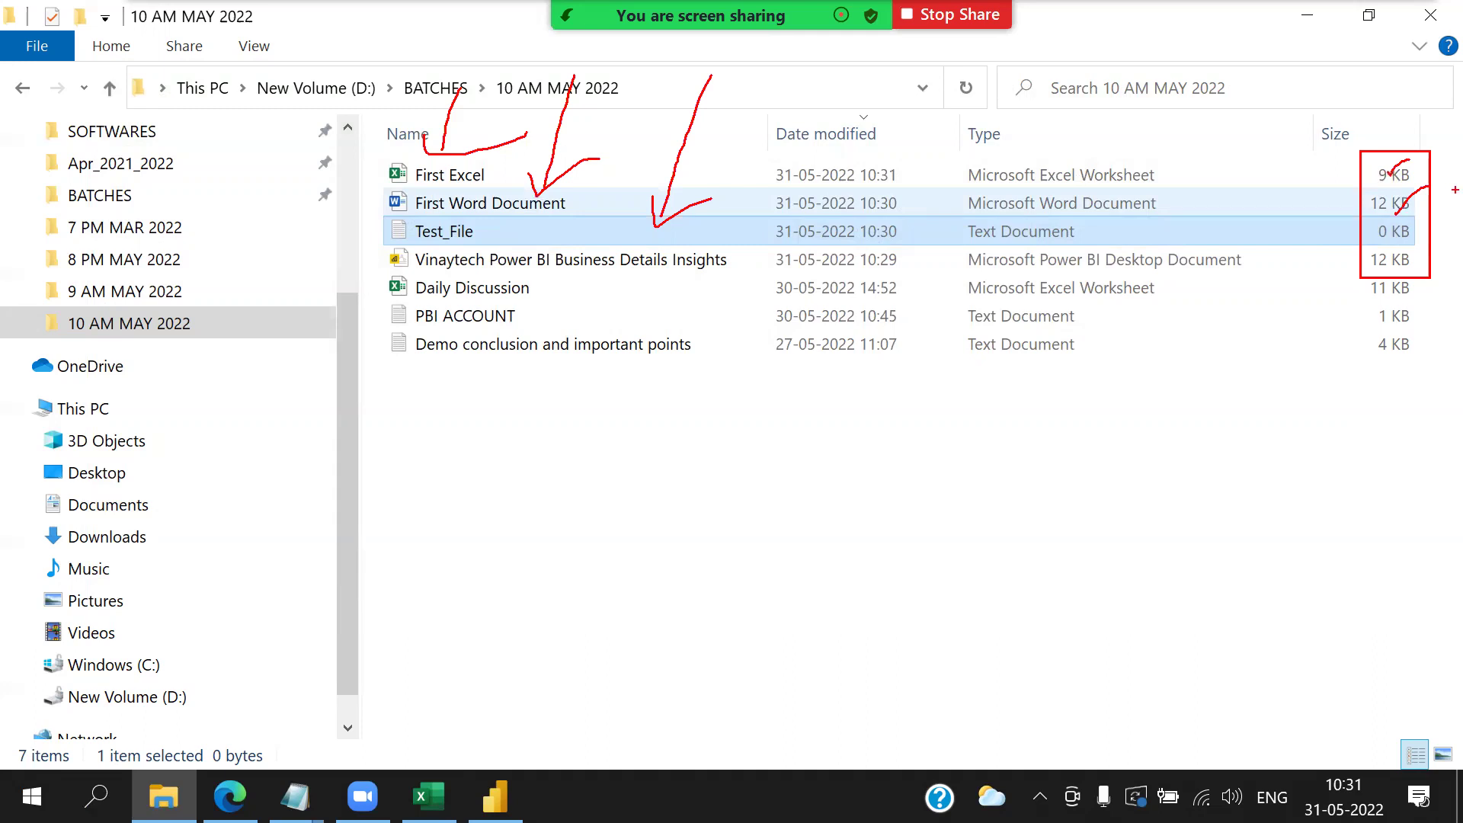
pyautogui.moveTo(786, 162)
pyautogui.mouseDown()
pyautogui.moveTo(717, 226)
pyautogui.moveTo(846, 238)
pyautogui.mouseUp()
# - Draw a red line from the Power BI file's size to the empty area and handwrite "import mode" below the file list
pyautogui.moveTo(1419, 245)
pyautogui.mouseDown()
pyautogui.moveTo(1340, 271)
pyautogui.moveTo(1434, 267)
pyautogui.moveTo(1060, 508)
pyautogui.moveTo(983, 581)
pyautogui.mouseUp()
pyautogui.moveTo(640, 495); pyautogui.dragTo(636, 535)
pyautogui.moveTo(643, 436)
pyautogui.mouseDown()
pyautogui.moveTo(626, 464)
pyautogui.moveTo(669, 504)
pyautogui.mouseUp()
pyautogui.moveTo(665, 488)
pyautogui.mouseDown()
pyautogui.moveTo(683, 470)
pyautogui.moveTo(756, 522)
pyautogui.mouseUp()
pyautogui.moveTo(765, 460)
pyautogui.mouseDown()
pyautogui.moveTo(796, 488)
pyautogui.moveTo(876, 495)
pyautogui.moveTo(957, 441)
pyautogui.mouseUp()
pyautogui.moveTo(956, 450)
pyautogui.mouseDown()
pyautogui.moveTo(956, 483)
pyautogui.moveTo(1042, 479)
pyautogui.moveTo(1099, 438)
pyautogui.moveTo(1166, 450)
pyautogui.mouseUp()
pyautogui.moveTo(1181, 419); pyautogui.dragTo(1227, 460)
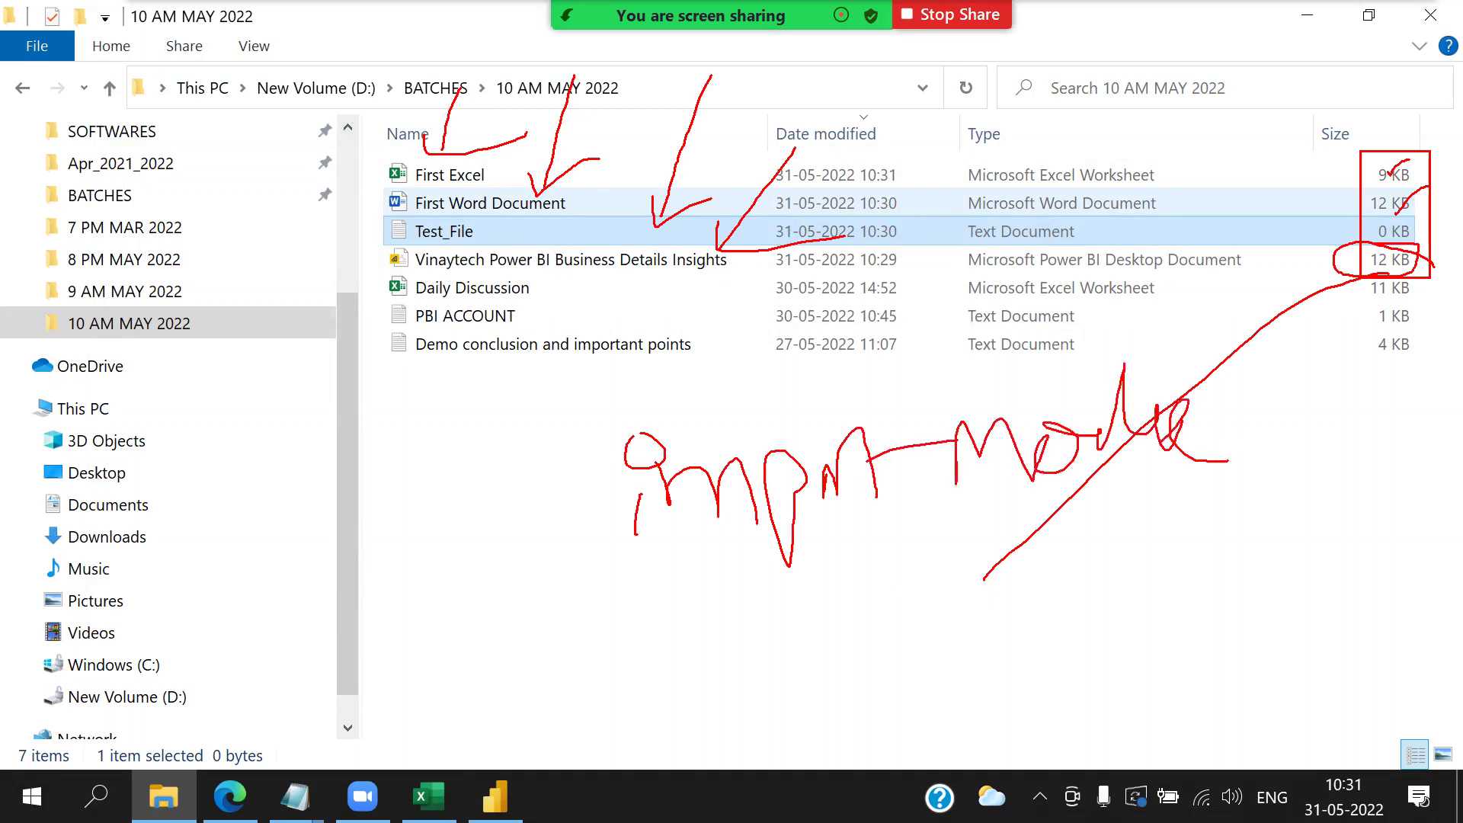
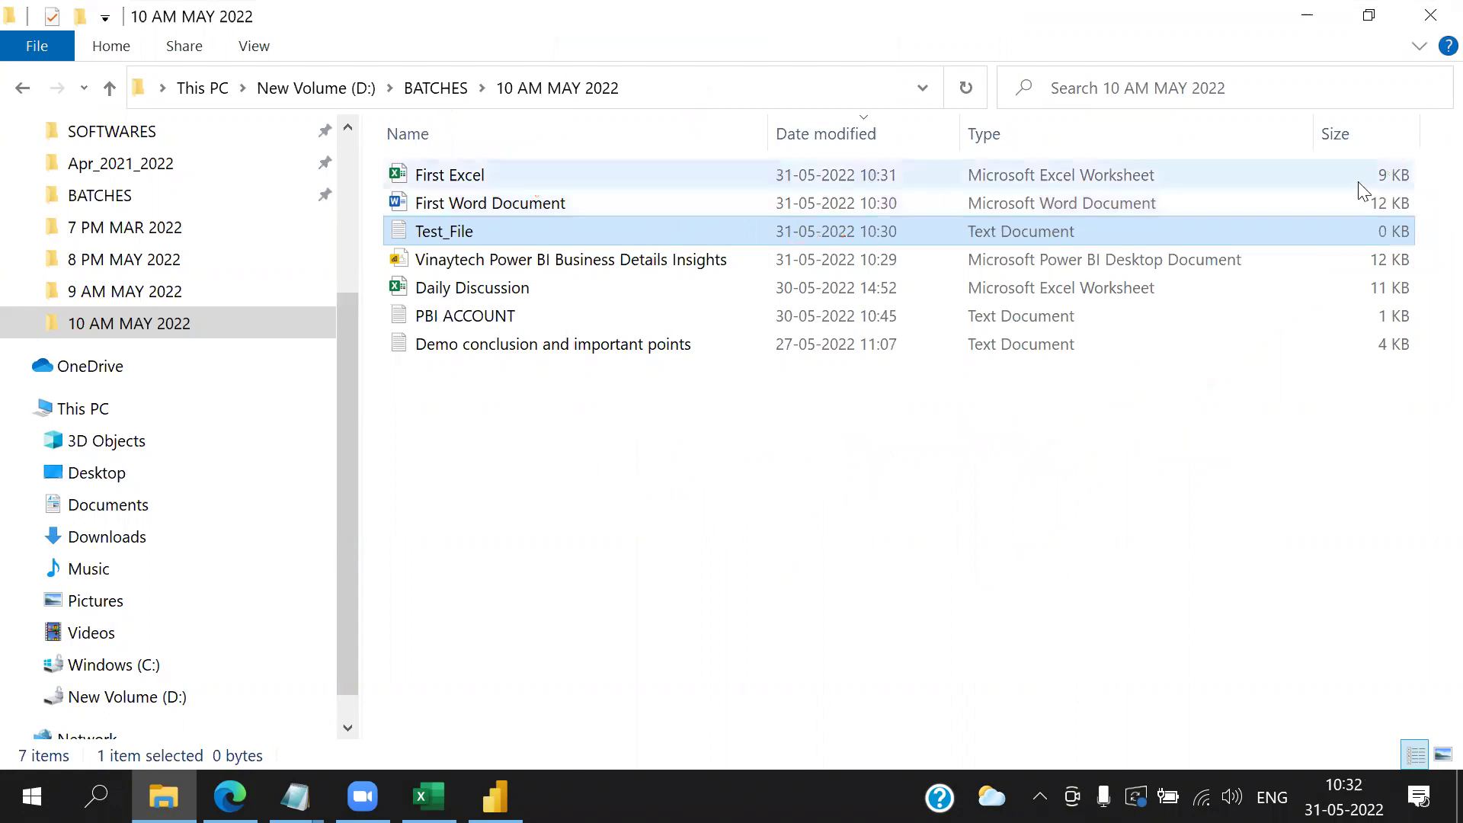
# - Compare the sizes of the Word, text, Excel and Power BI files, briefly viewing the Daily Discussion workbook and the open Power BI report
pyautogui.click(1379, 204)
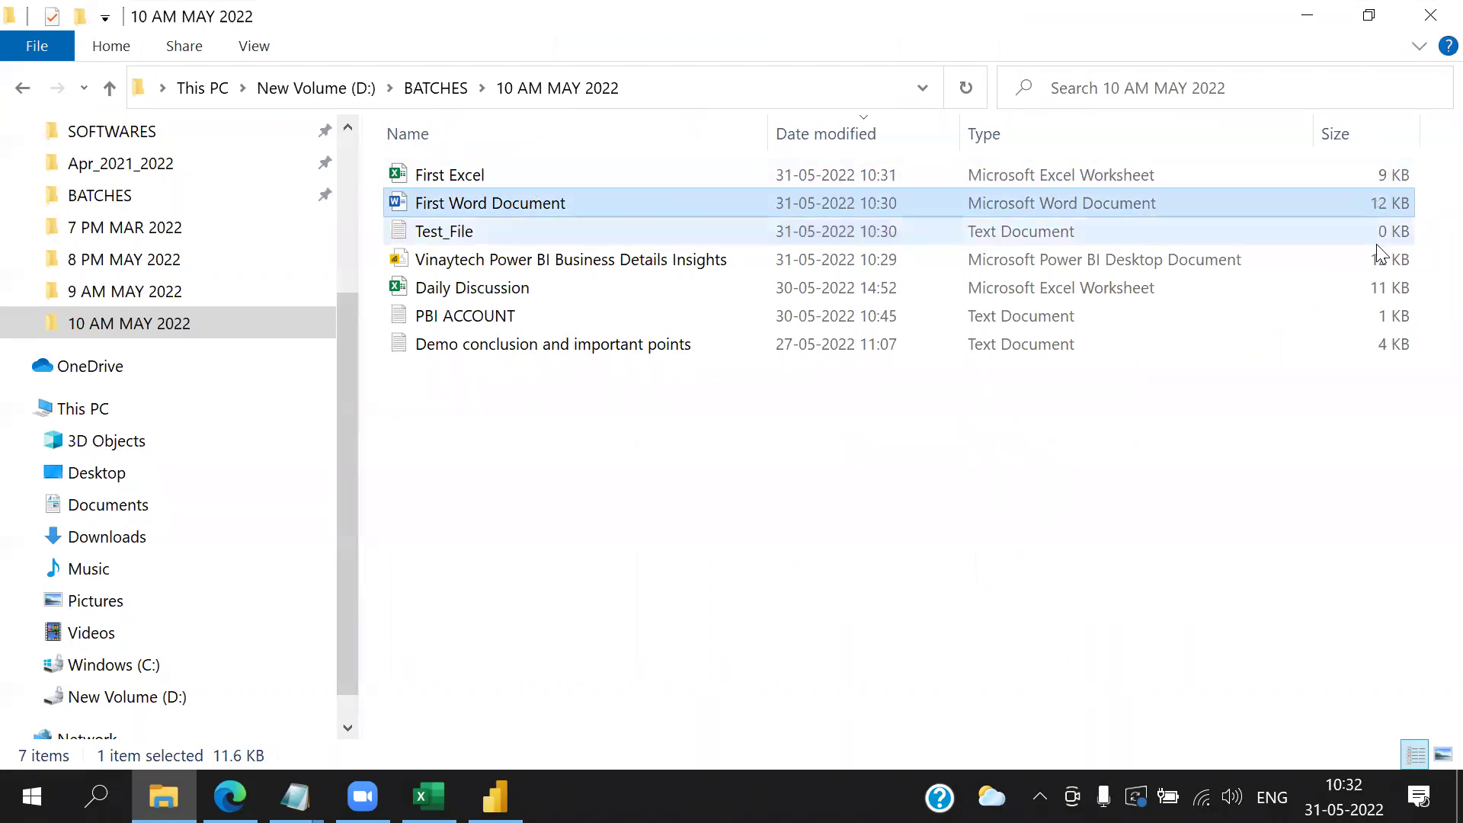
pyautogui.click(1378, 264)
pyautogui.click(1384, 231)
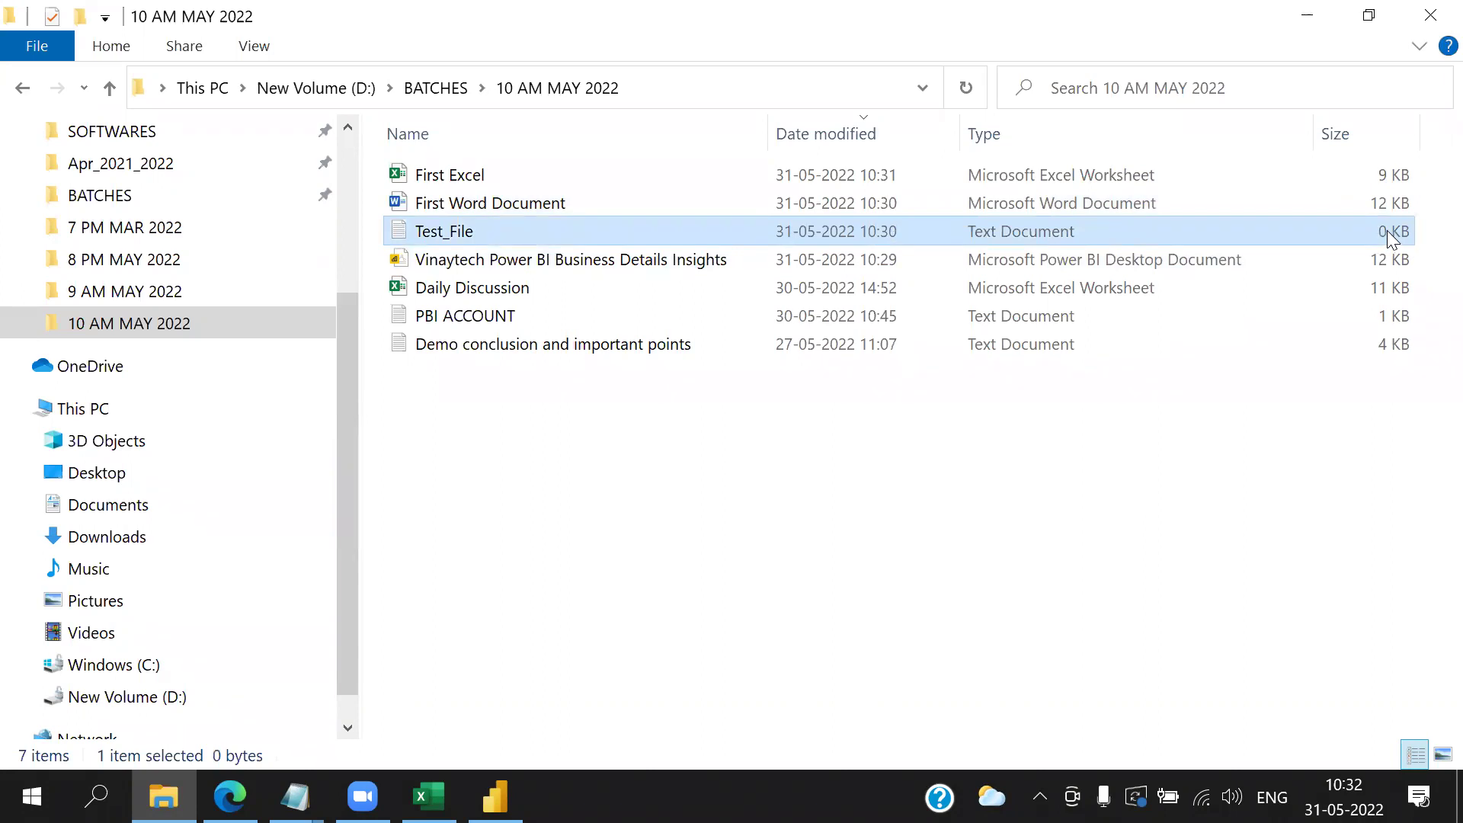
pyautogui.click(428, 796)
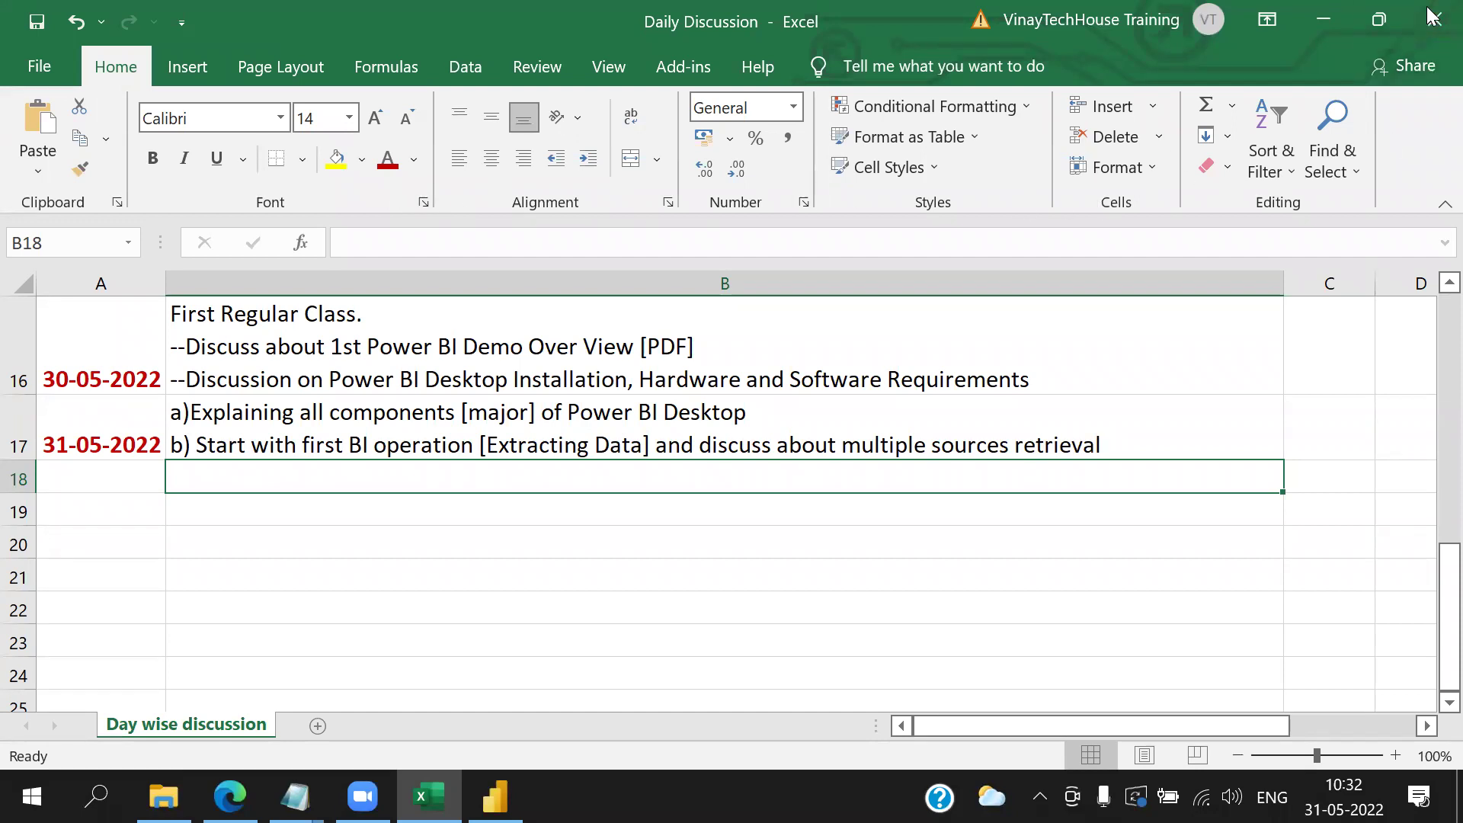
pyautogui.click(1323, 19)
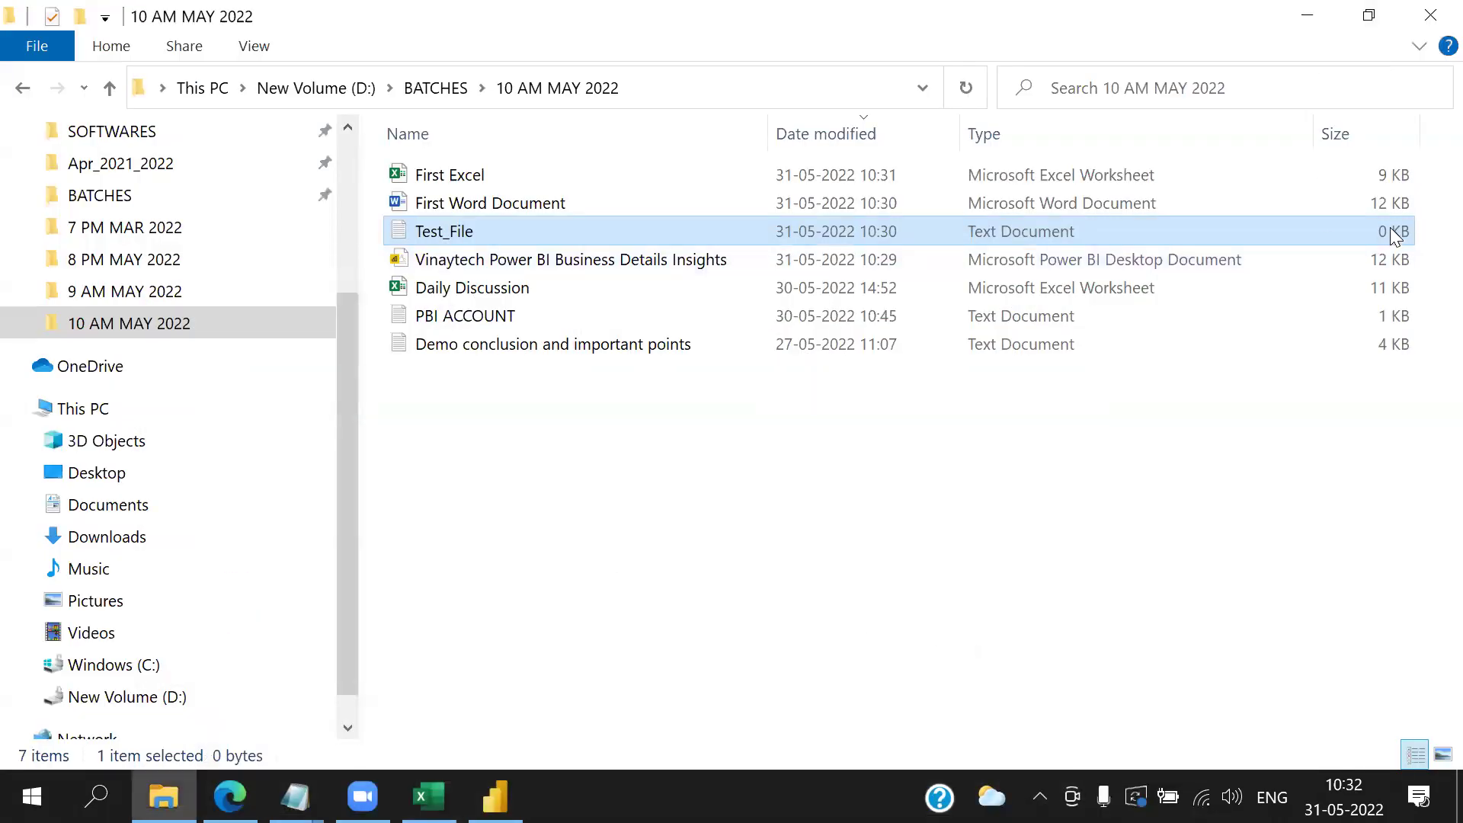
pyautogui.click(1393, 179)
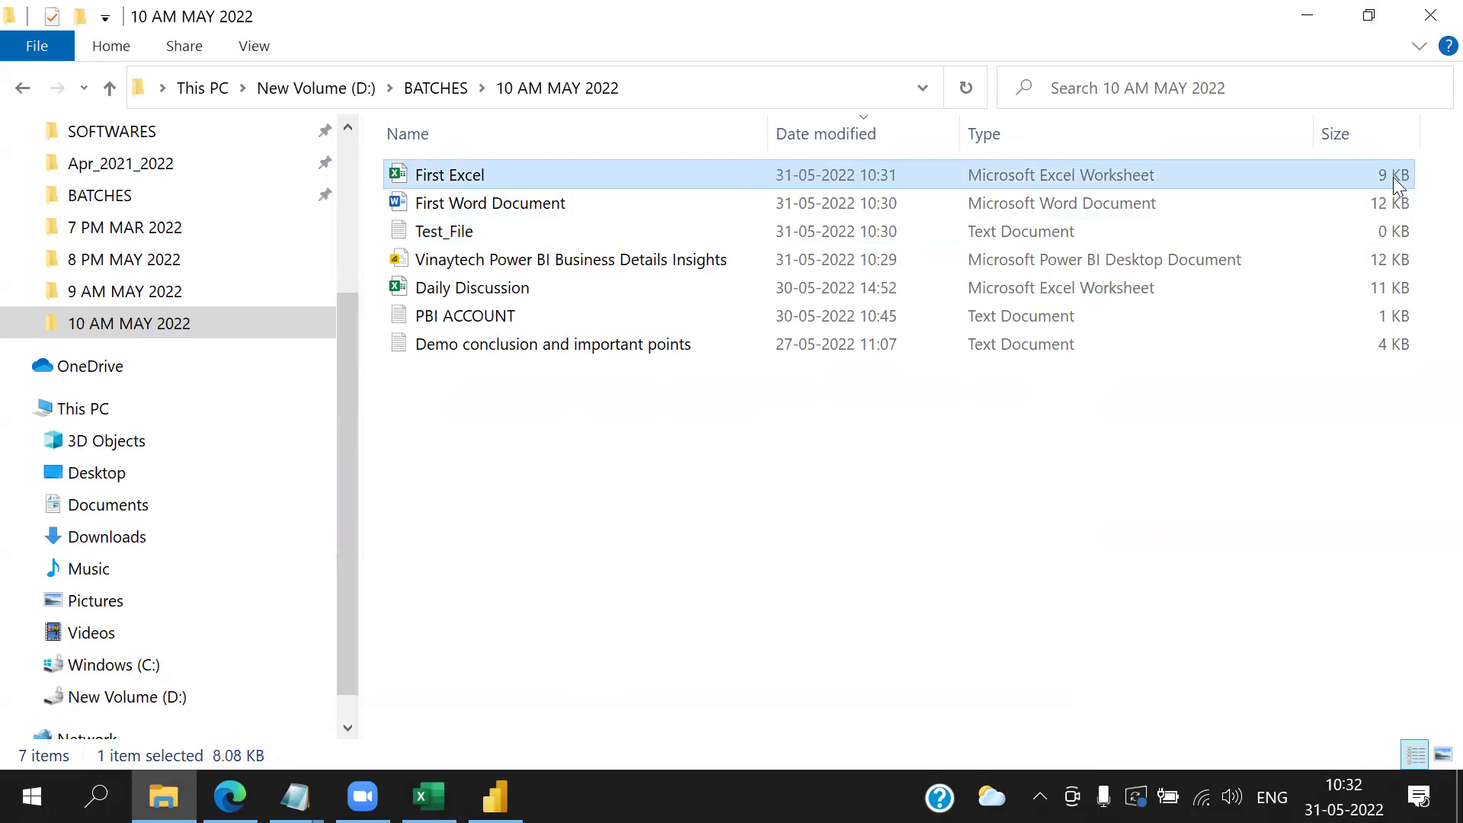
pyautogui.click(495, 796)
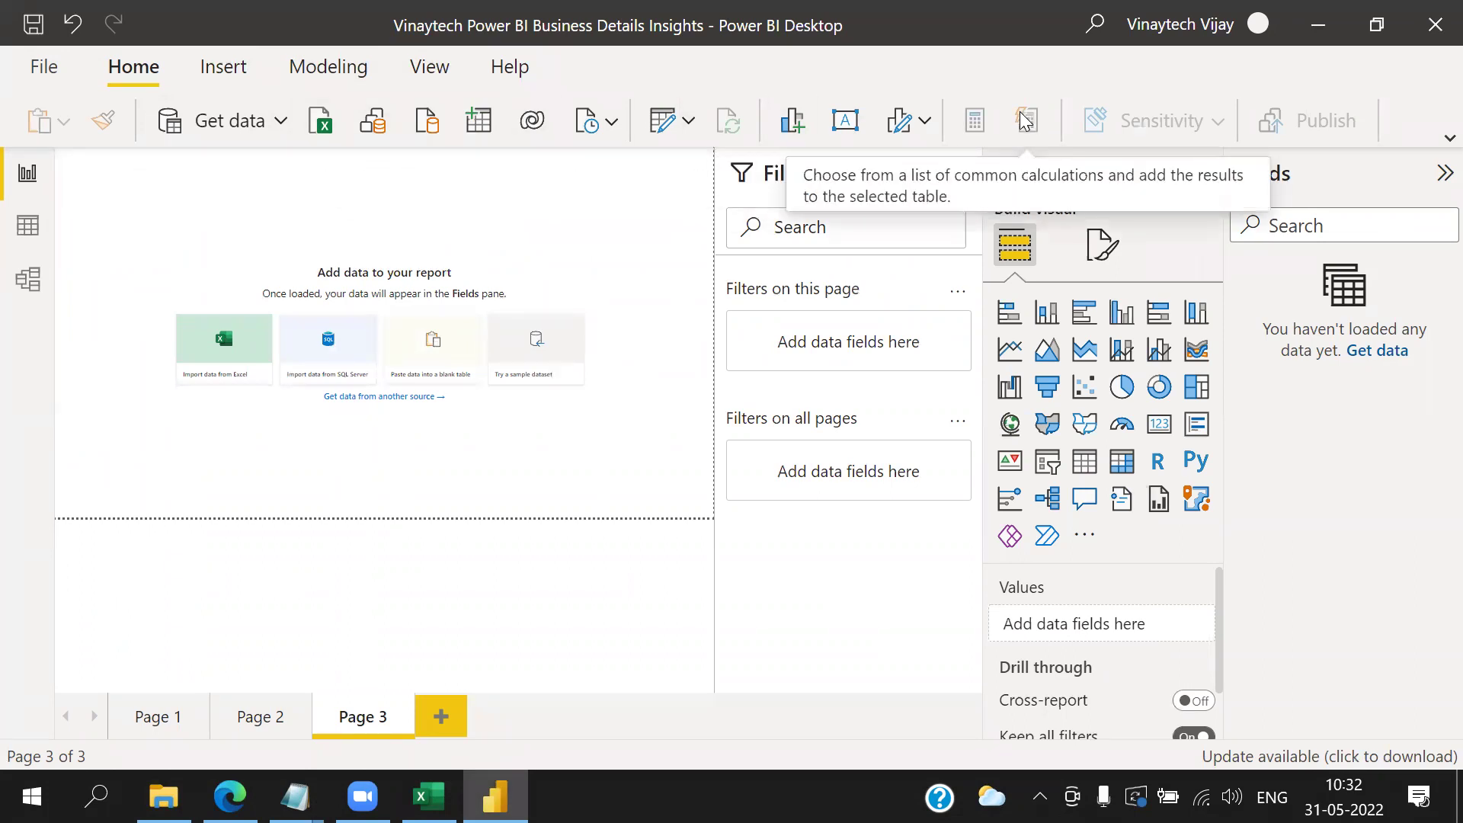
pyautogui.hotkey('alt', 'Tab')
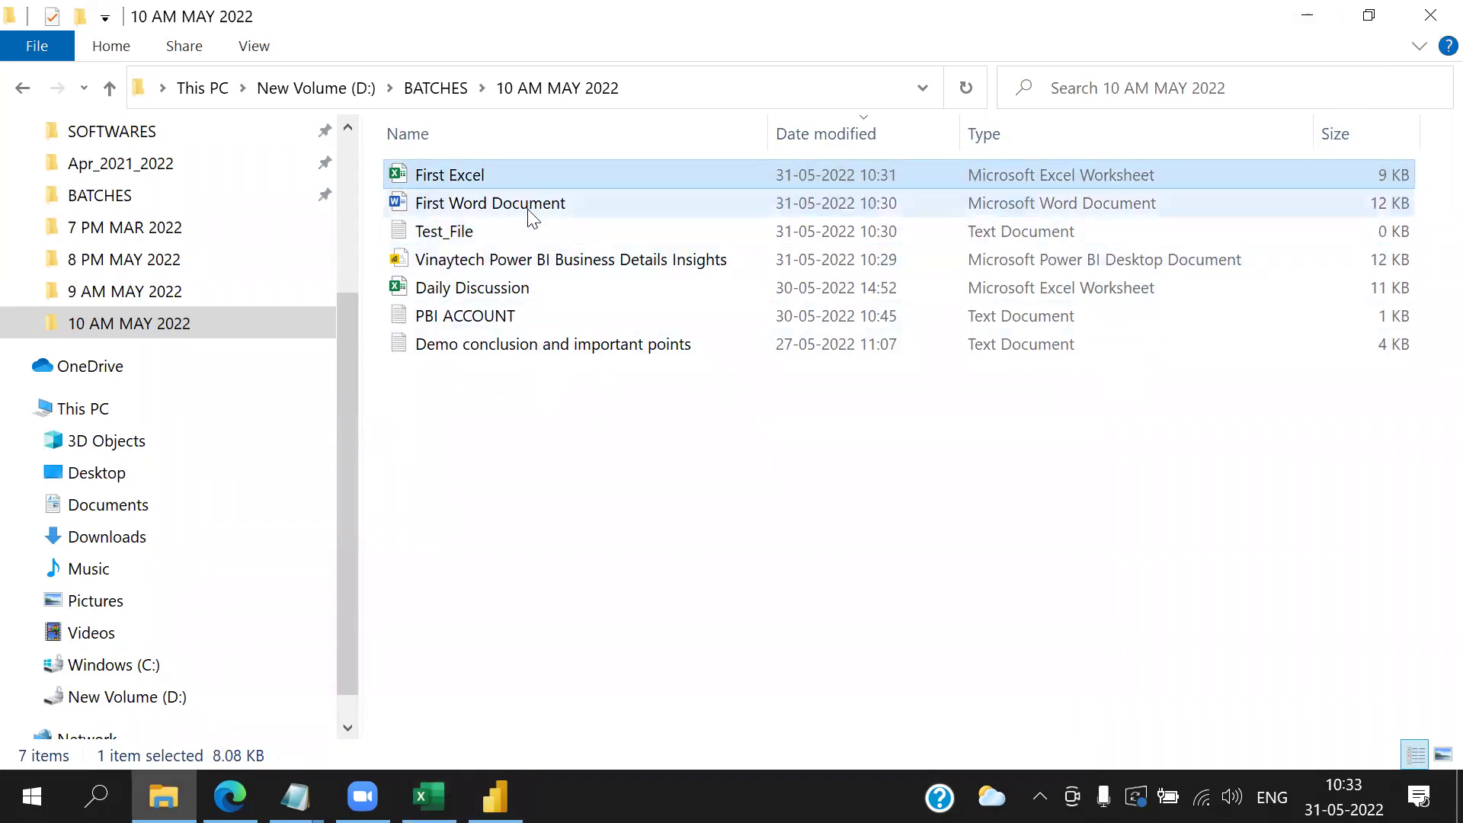
pyautogui.click(1391, 204)
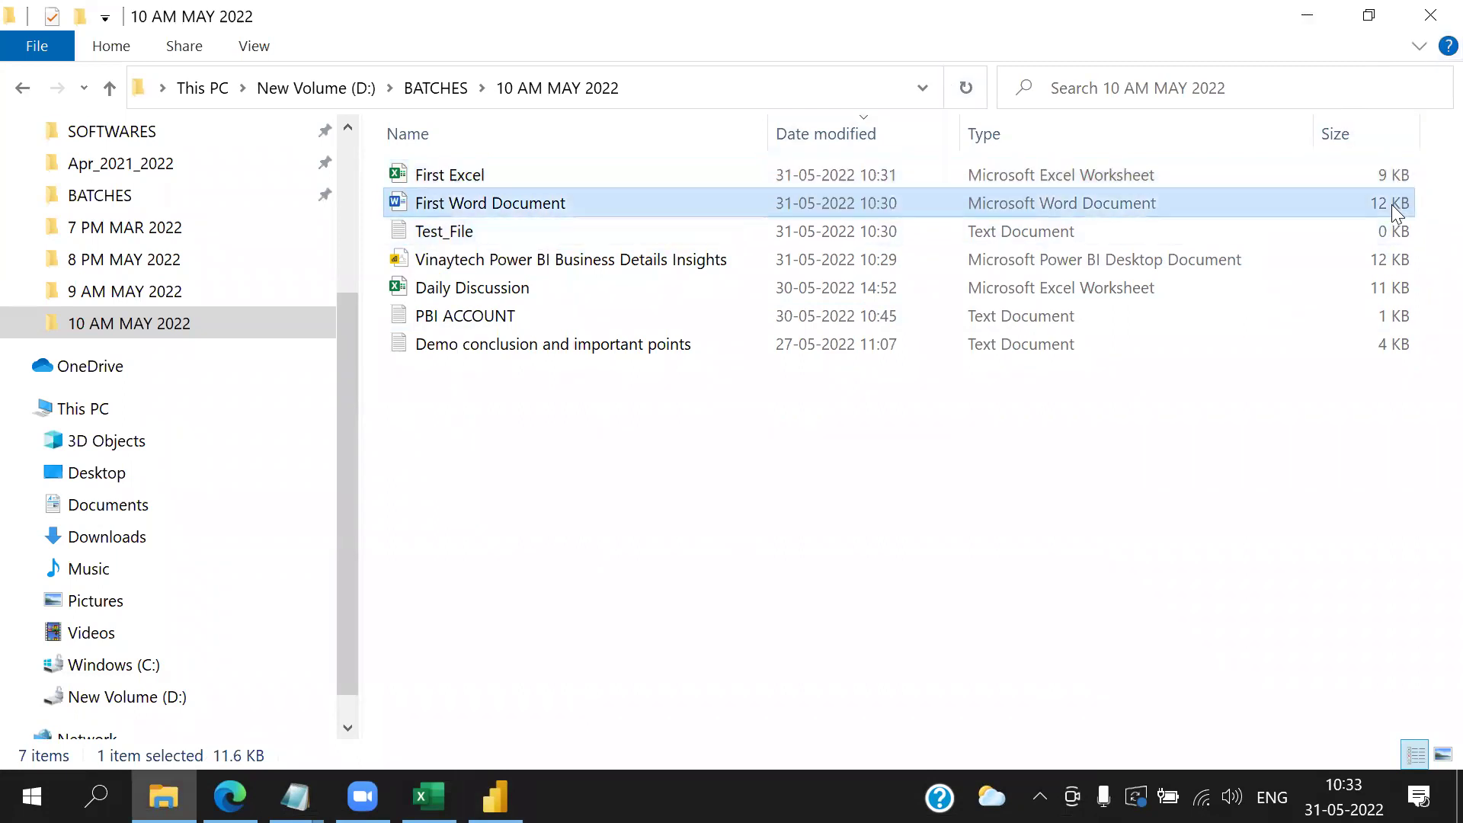
# - Circle the newest files' sizes in red, draw a line from them to the empty area, and clear the annotations
pyautogui.moveTo(1326, 155)
pyautogui.mouseDown()
pyautogui.moveTo(1392, 151)
pyautogui.moveTo(1451, 169)
pyautogui.moveTo(1347, 141)
pyautogui.mouseUp()
pyautogui.moveTo(1331, 240)
pyautogui.mouseDown()
pyautogui.moveTo(937, 550)
pyautogui.moveTo(831, 602)
pyautogui.mouseUp()
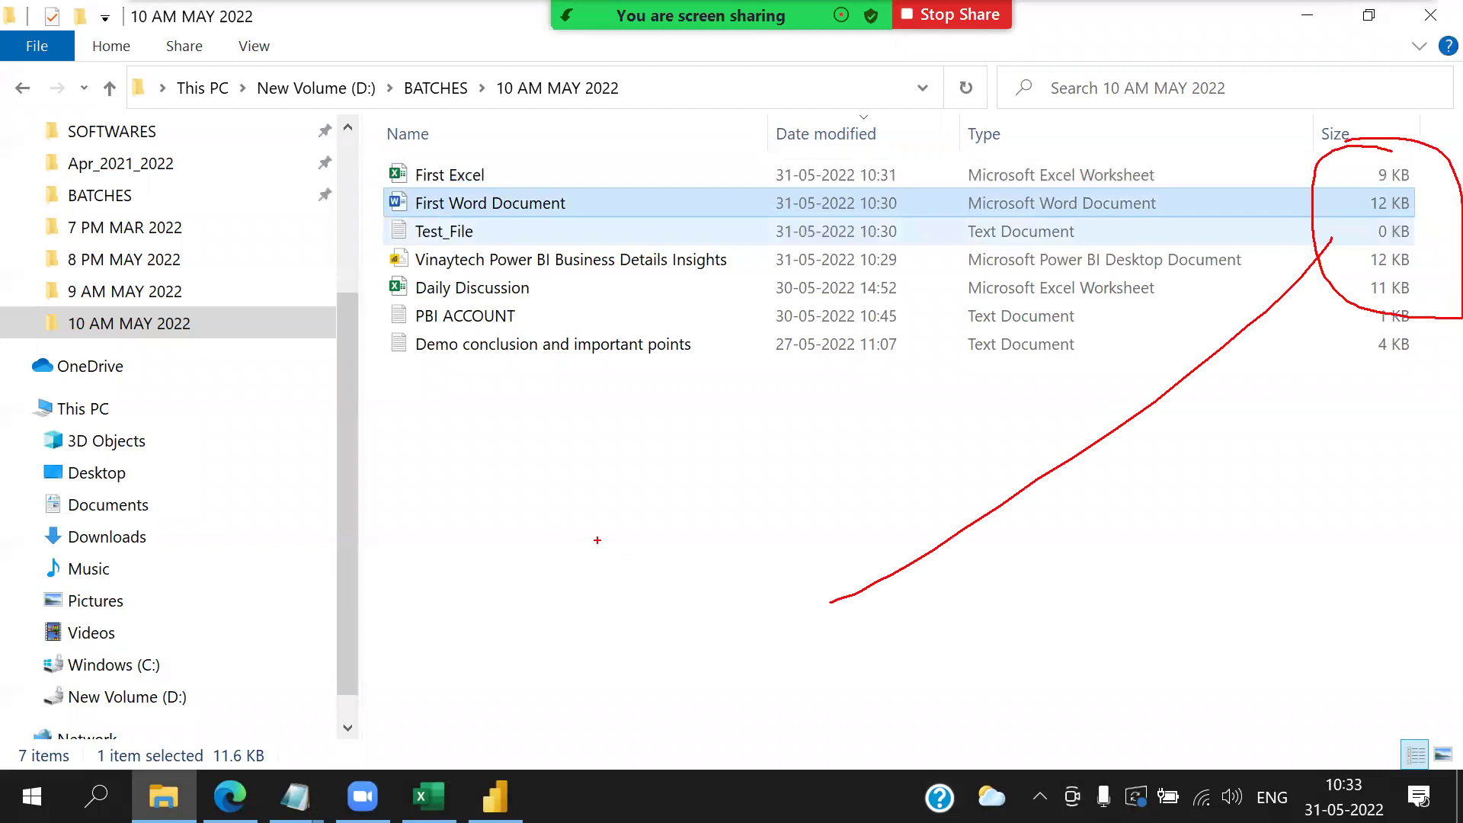
pyautogui.moveTo(503, 513); pyautogui.dragTo(502, 557)
pyautogui.write('M')
pyautogui.press('Escape')
pyautogui.press('Escape')
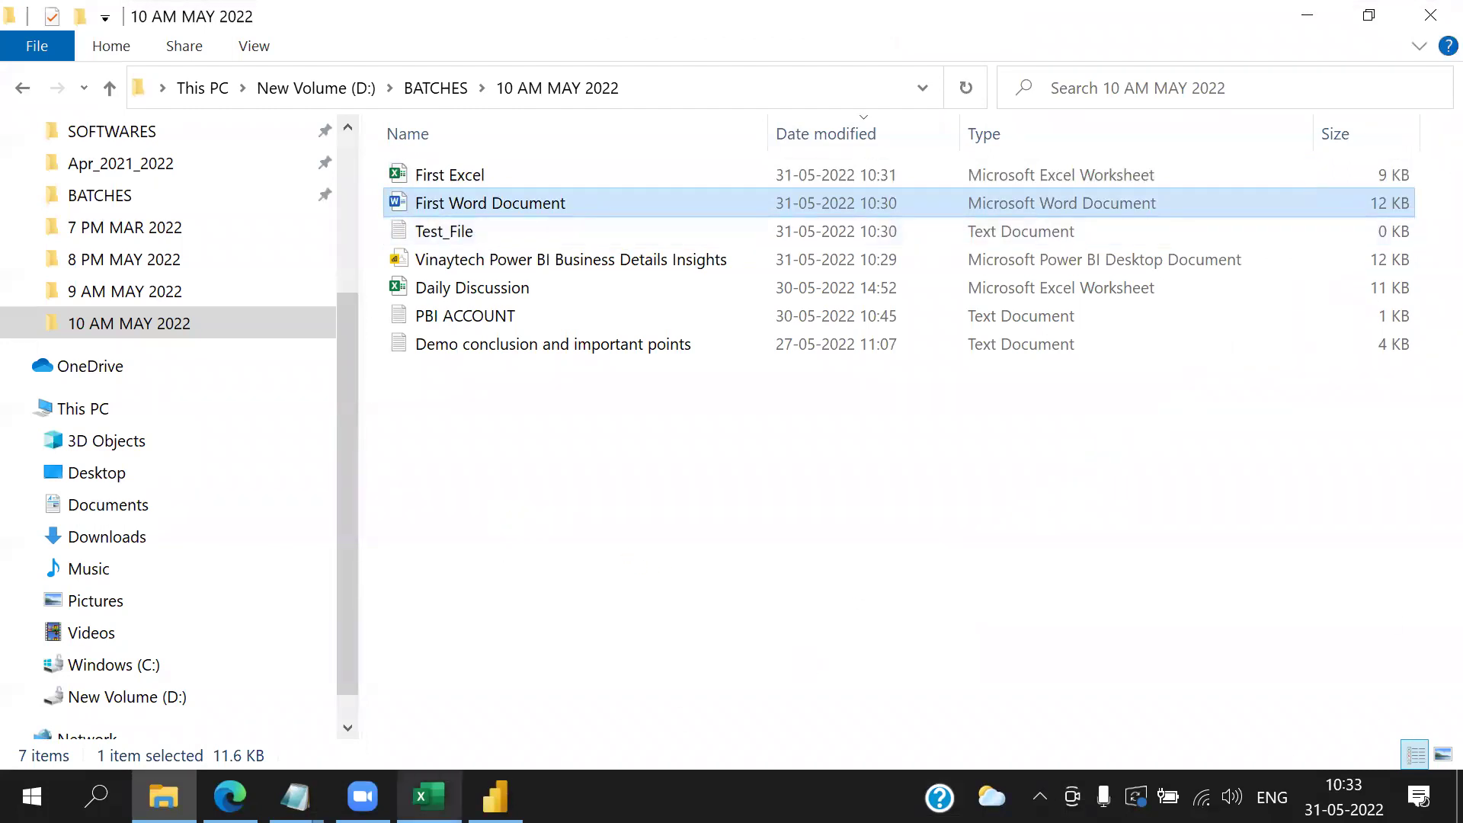
# - Switch to the Daily Discussion workbook and append the line "Metadata: Data about data [structure of data]" to cell B17
pyautogui.click(428, 796)
pyautogui.doubleClick(1127, 448)
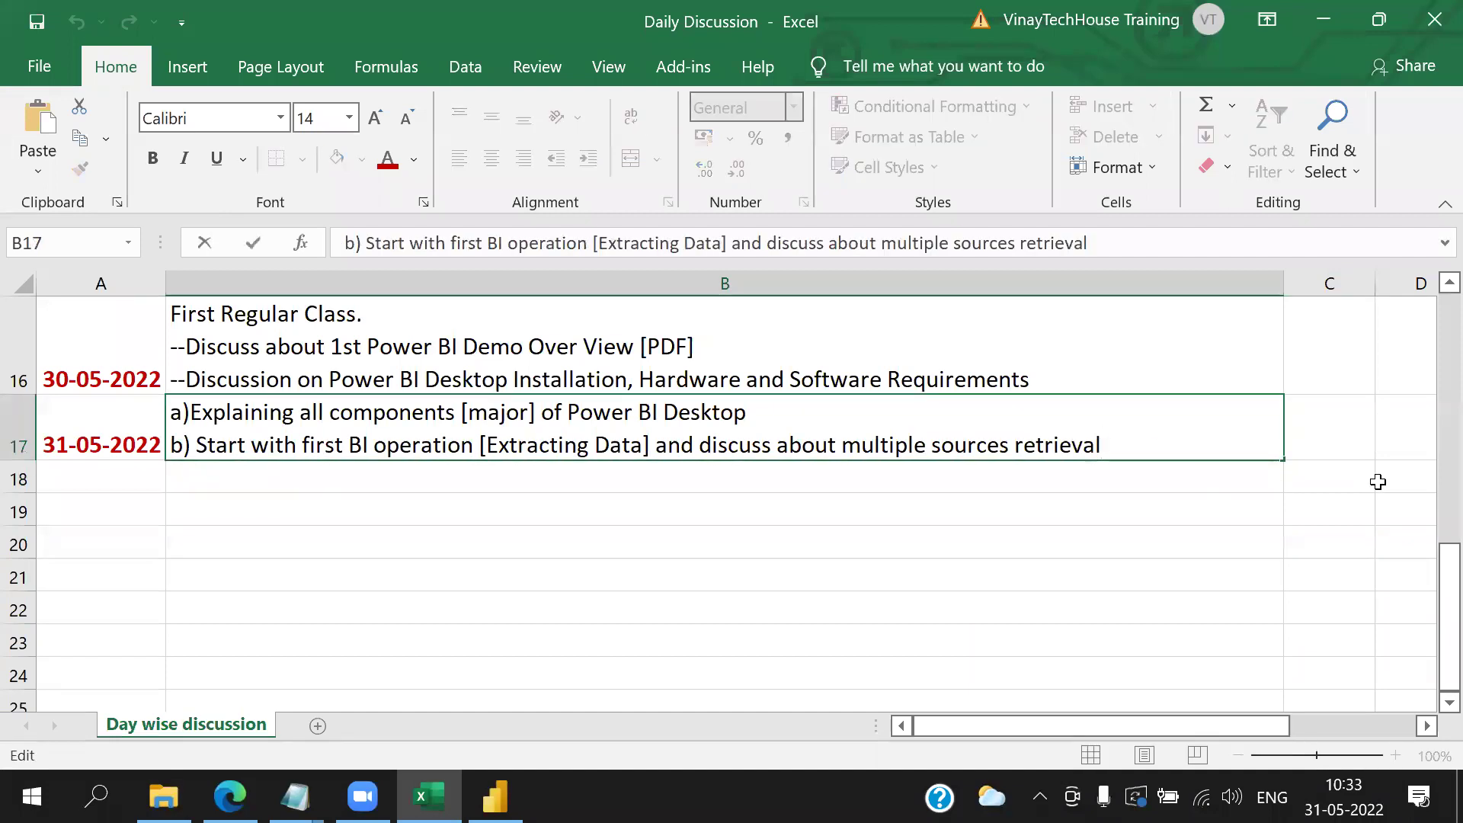
pyautogui.hotkey('alt', 'Return')
pyautogui.write('Met')
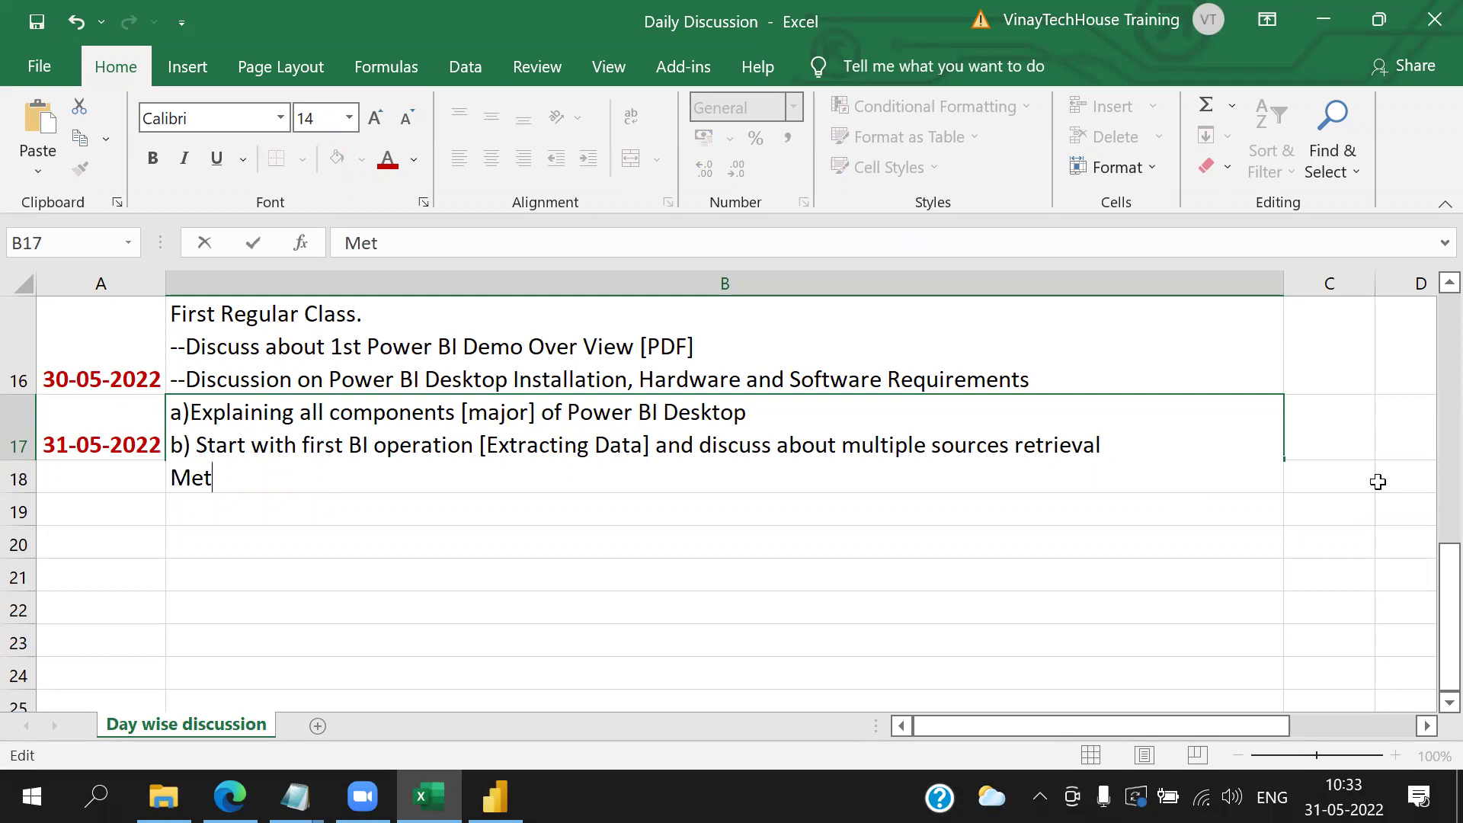
pyautogui.write('adata:')
pyautogui.write(' Da')
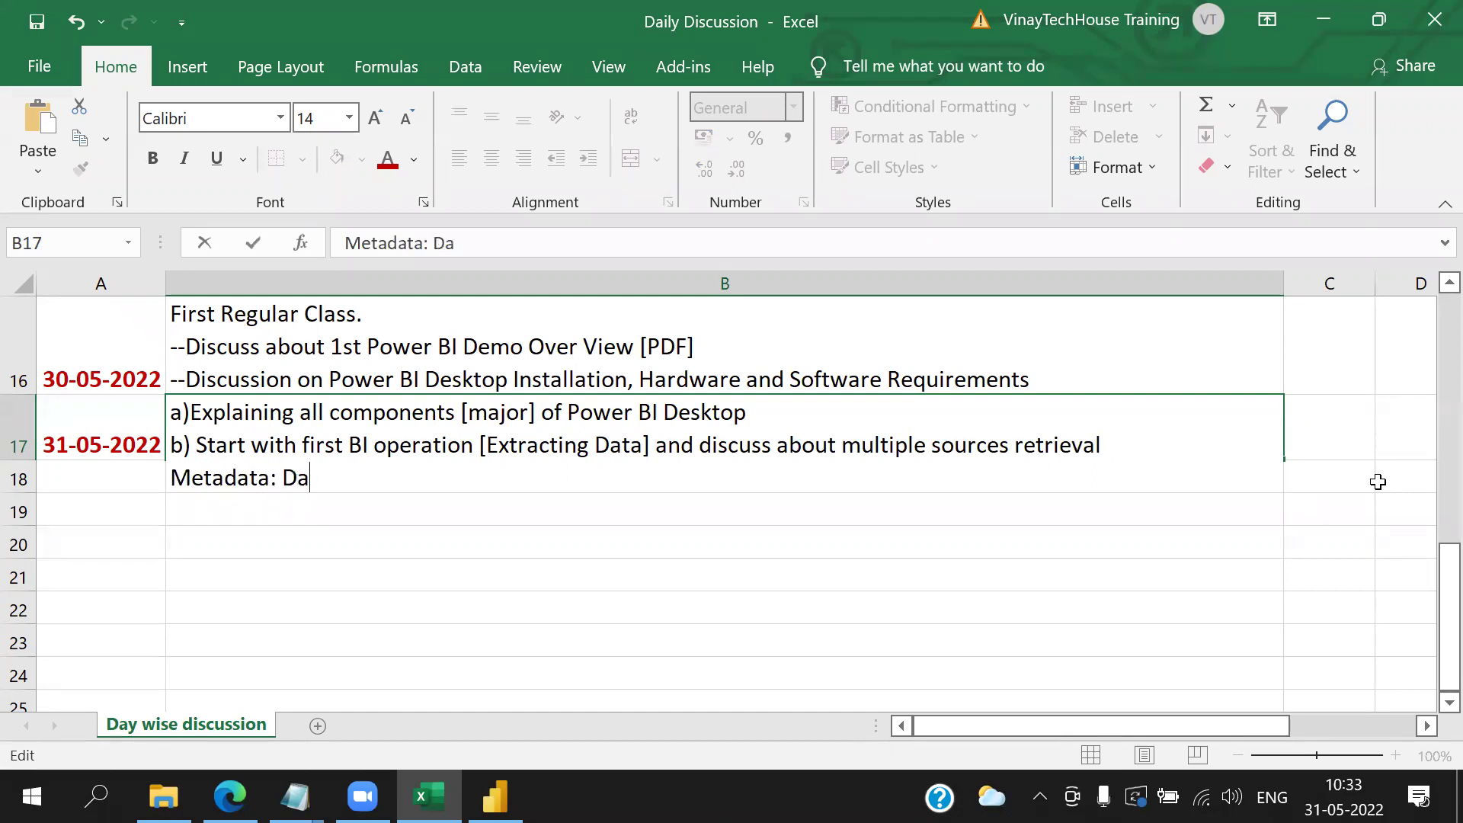
pyautogui.write('ta about d')
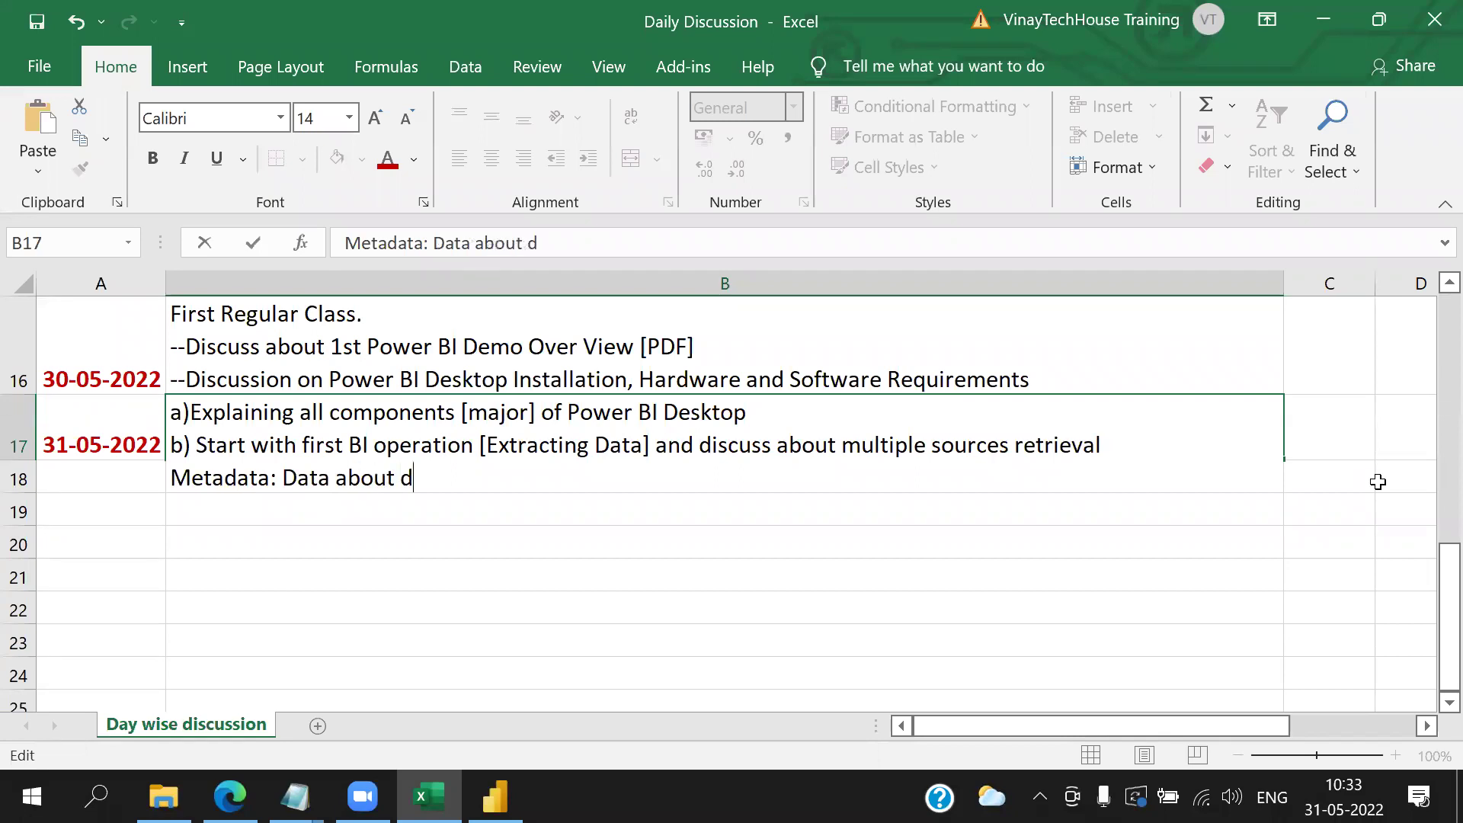
pyautogui.write('ata [structure of data')
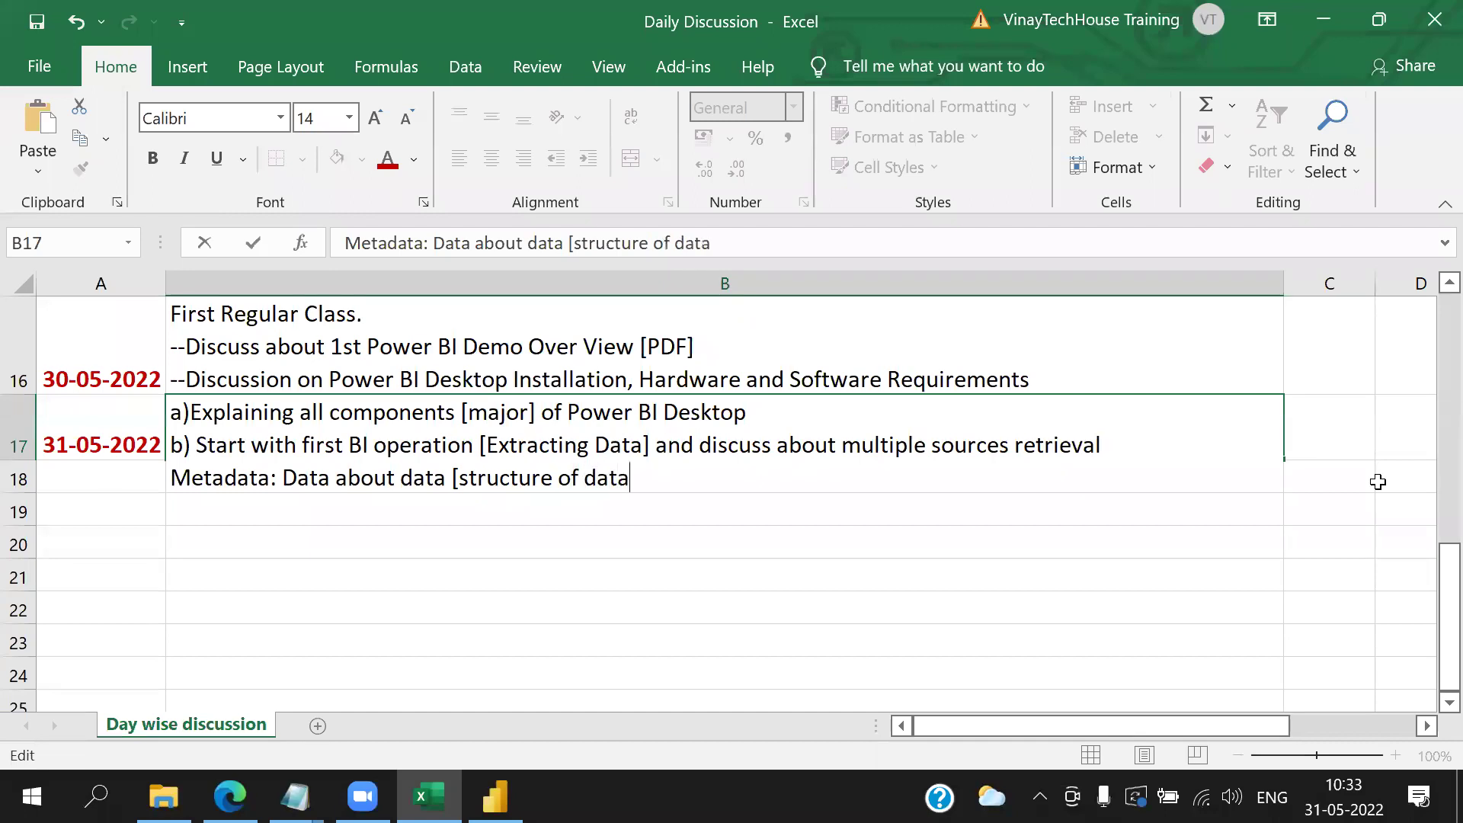
pyautogui.write(']')
# - Format the "Metadata:" label in cell B17 as bold red text
pyautogui.click(283, 477)
pyautogui.moveTo(279, 477); pyautogui.dragTo(116, 488)
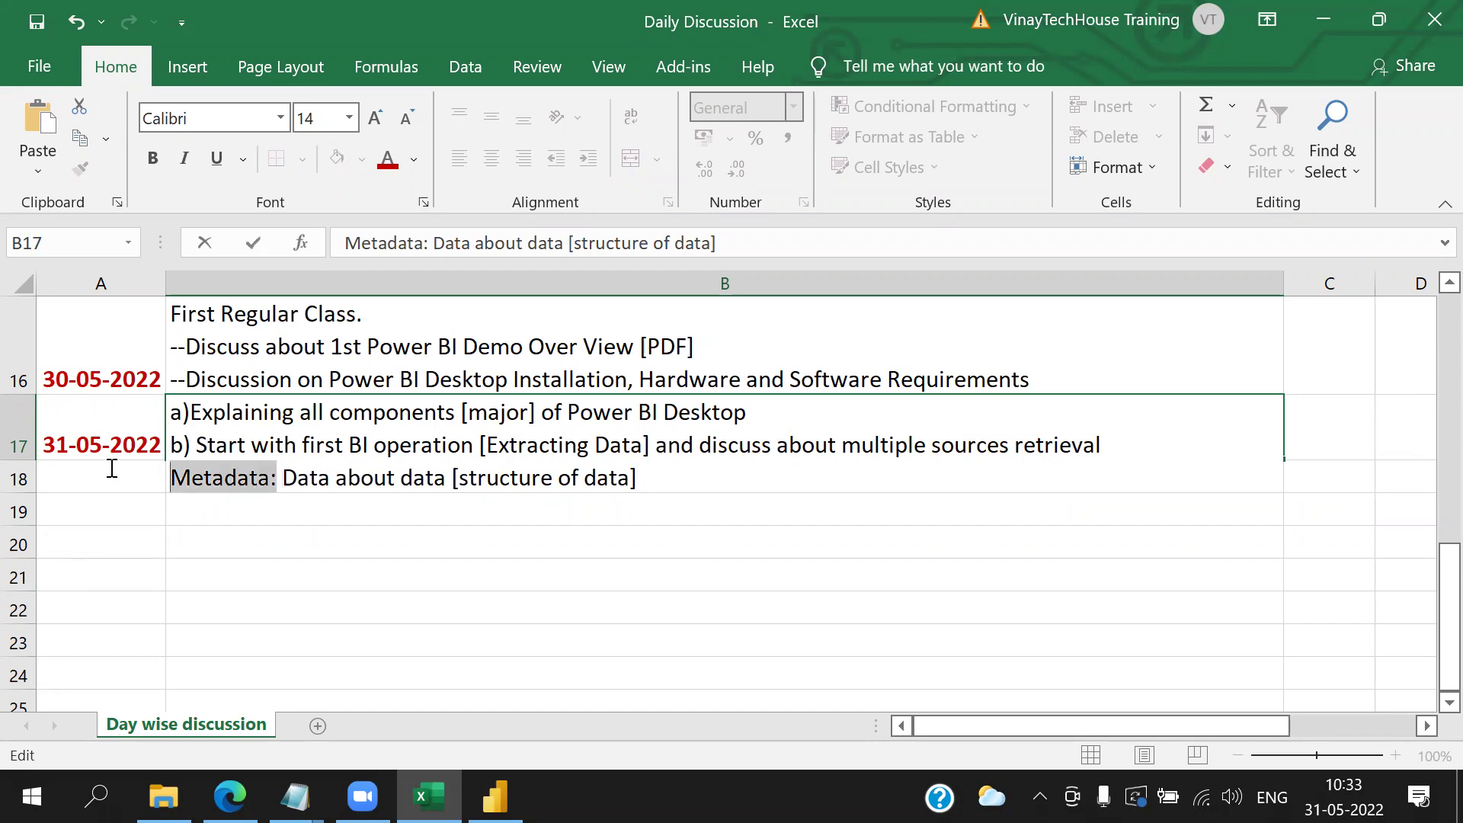
pyautogui.click(153, 157)
pyautogui.click(387, 157)
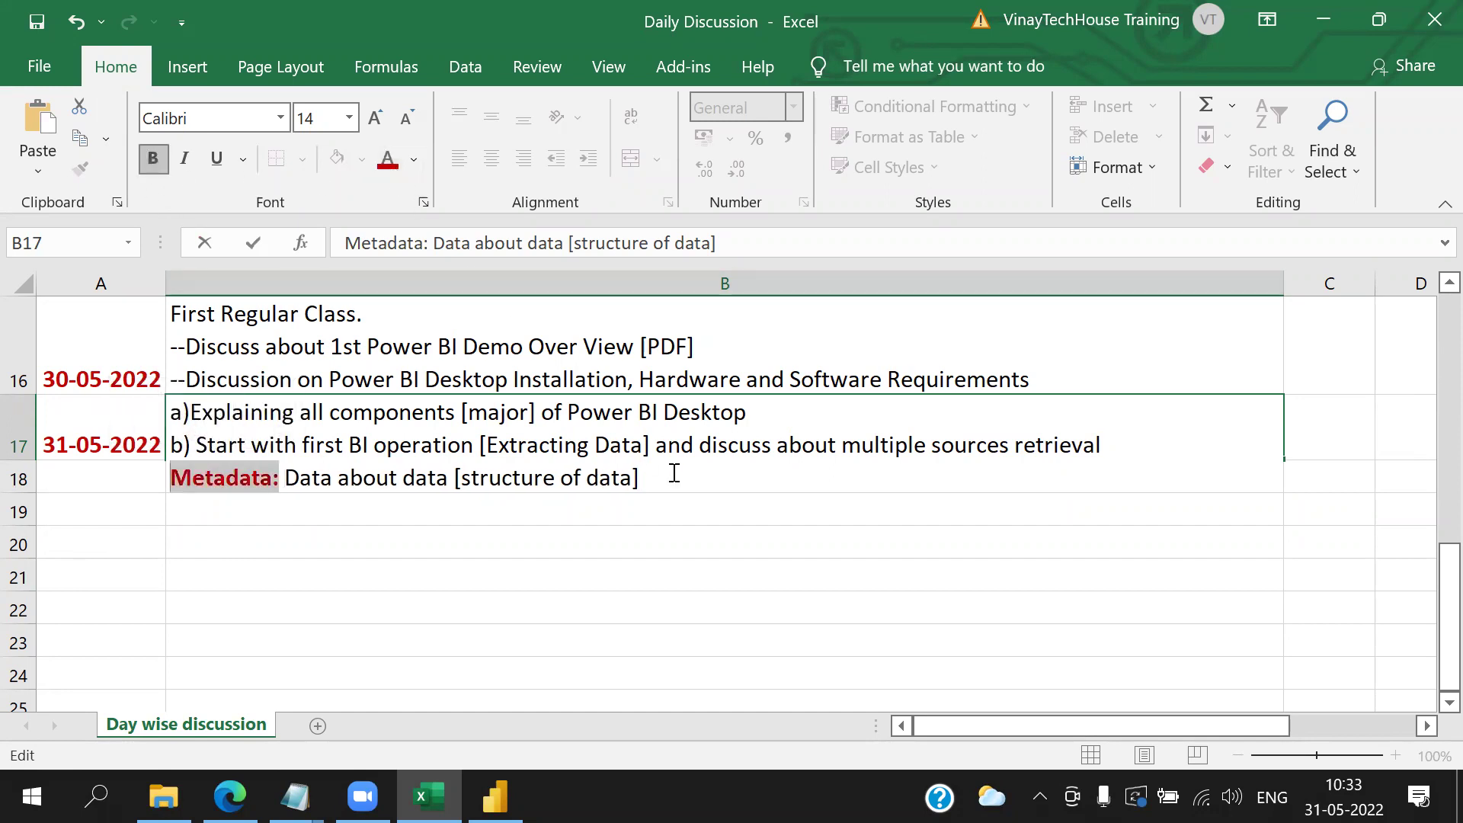
pyautogui.click(673, 473)
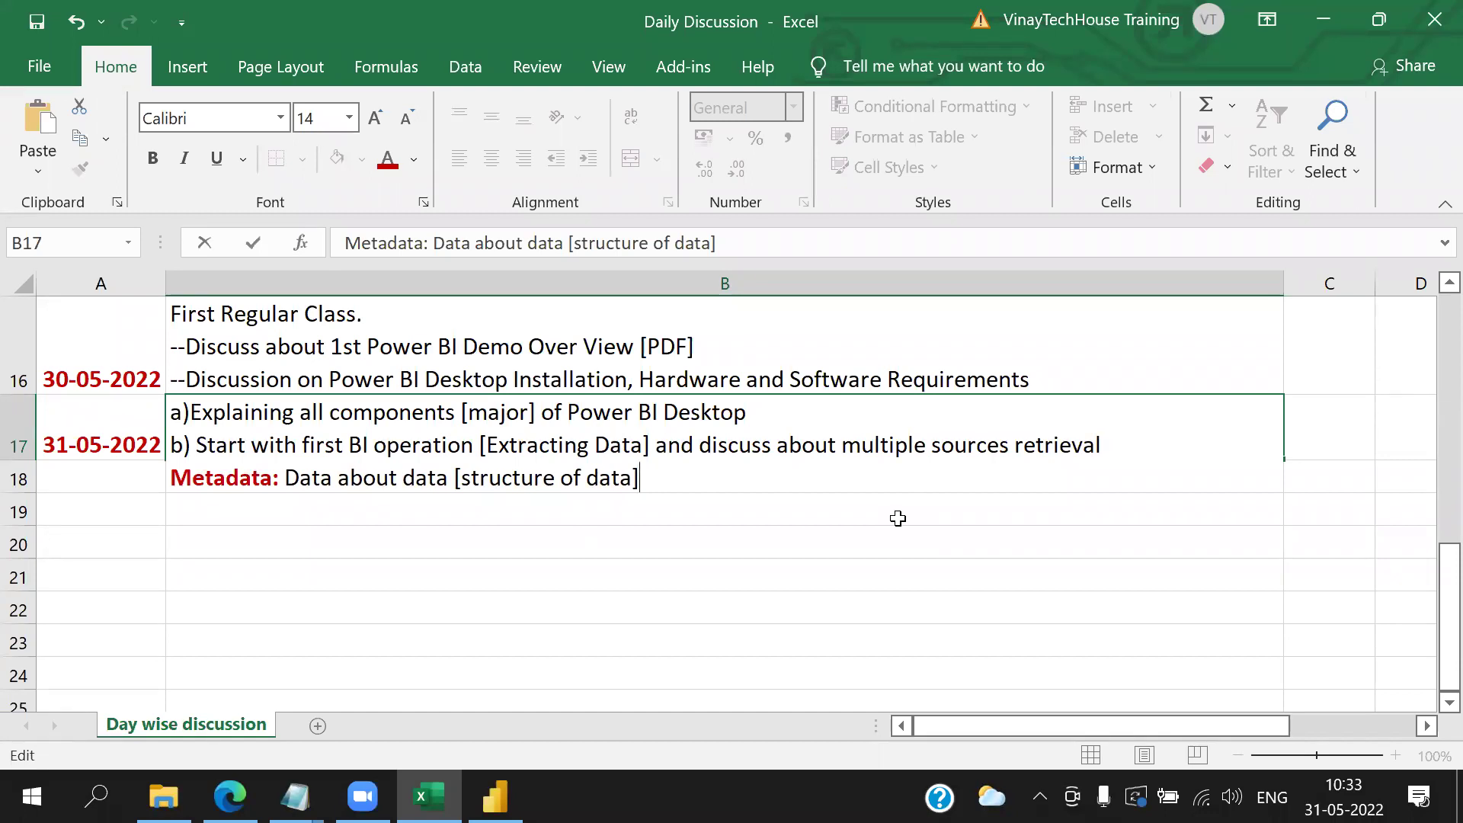
# - Add a new line in cell B17 reading "Default Size of PBI Desktop: 12 KB"
pyautogui.hotkey('alt', 'Return')
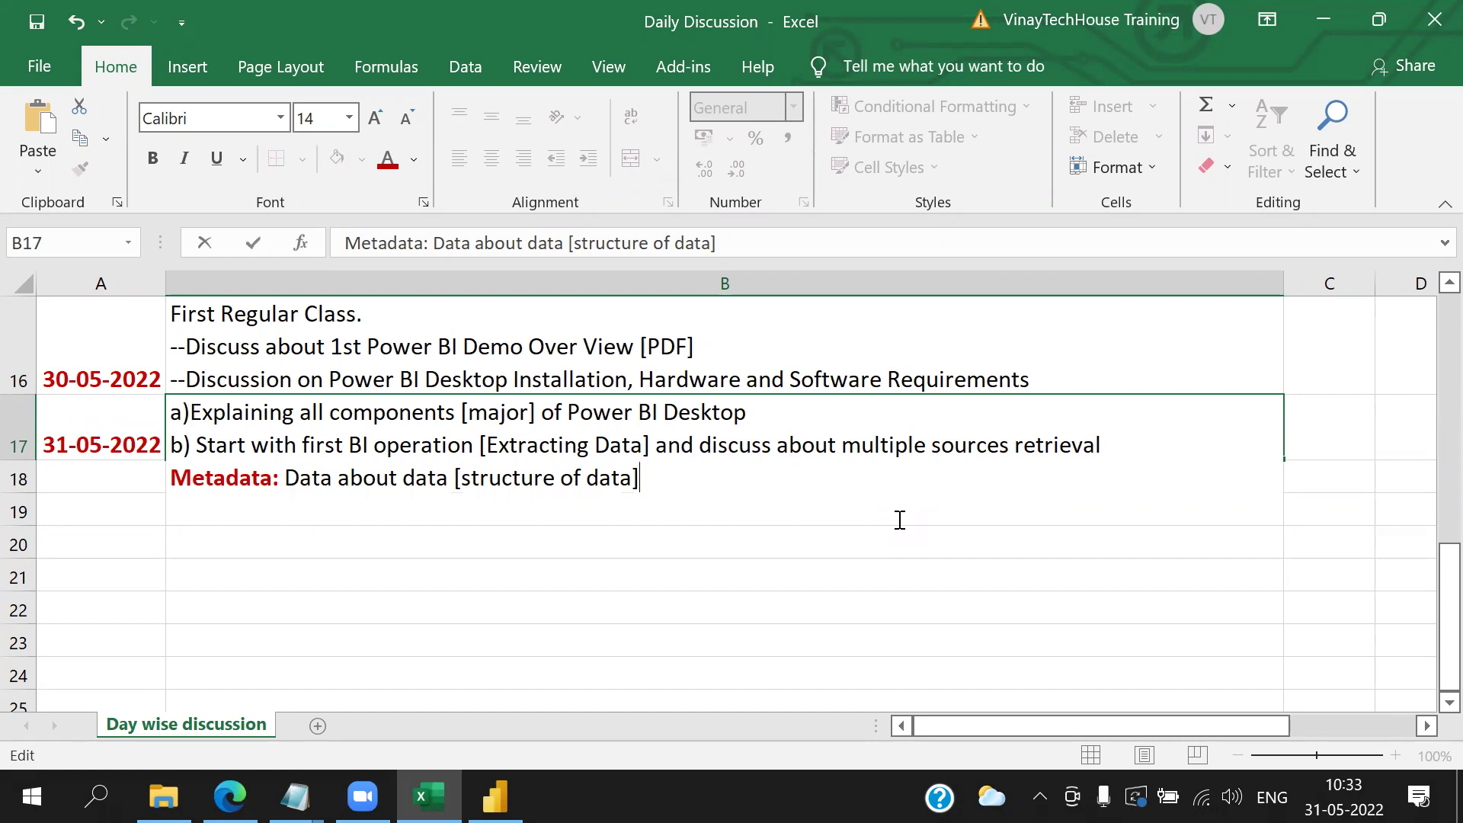
pyautogui.write('Default ')
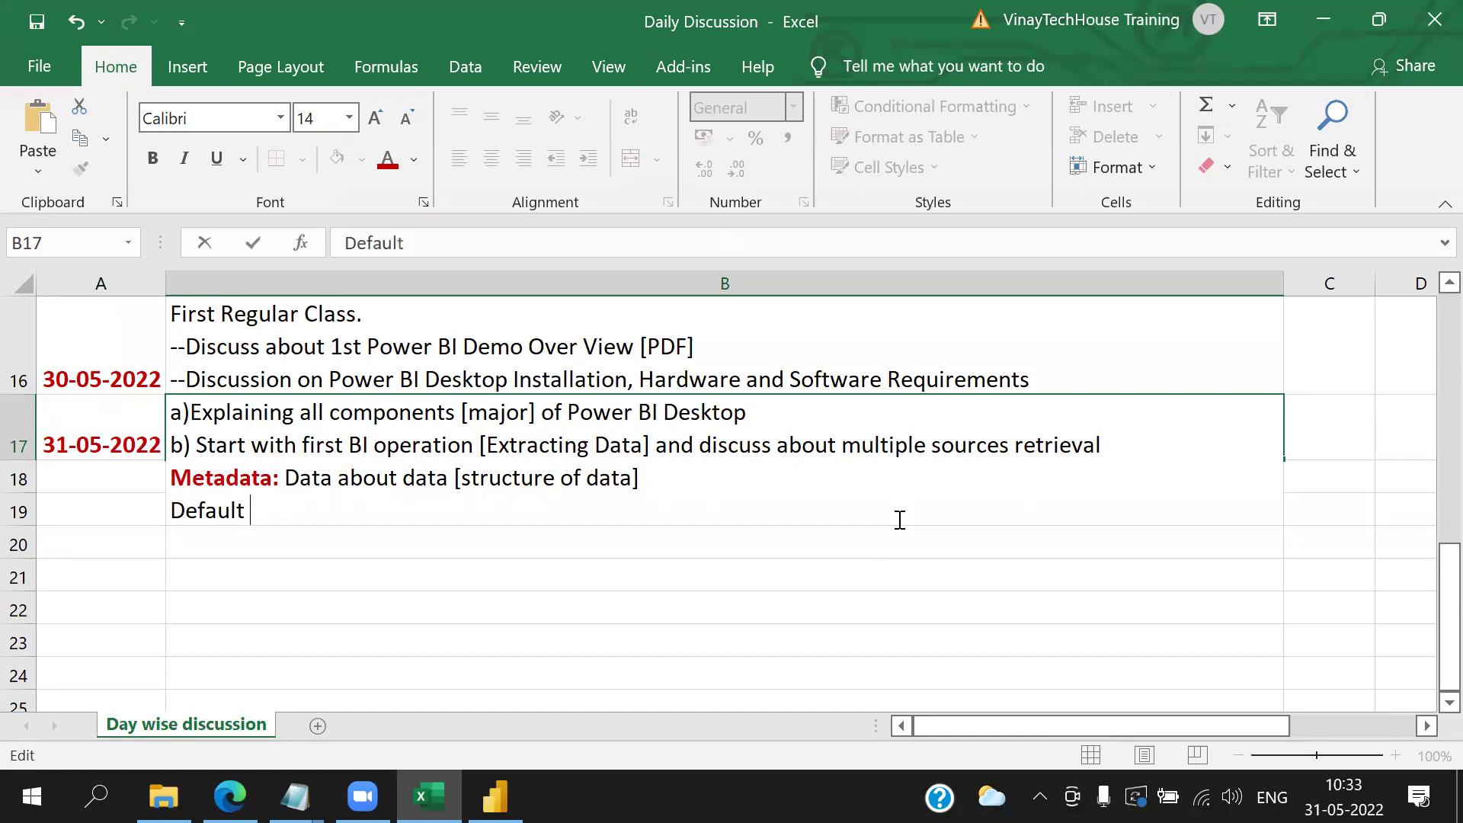
pyautogui.write('Size of PBI')
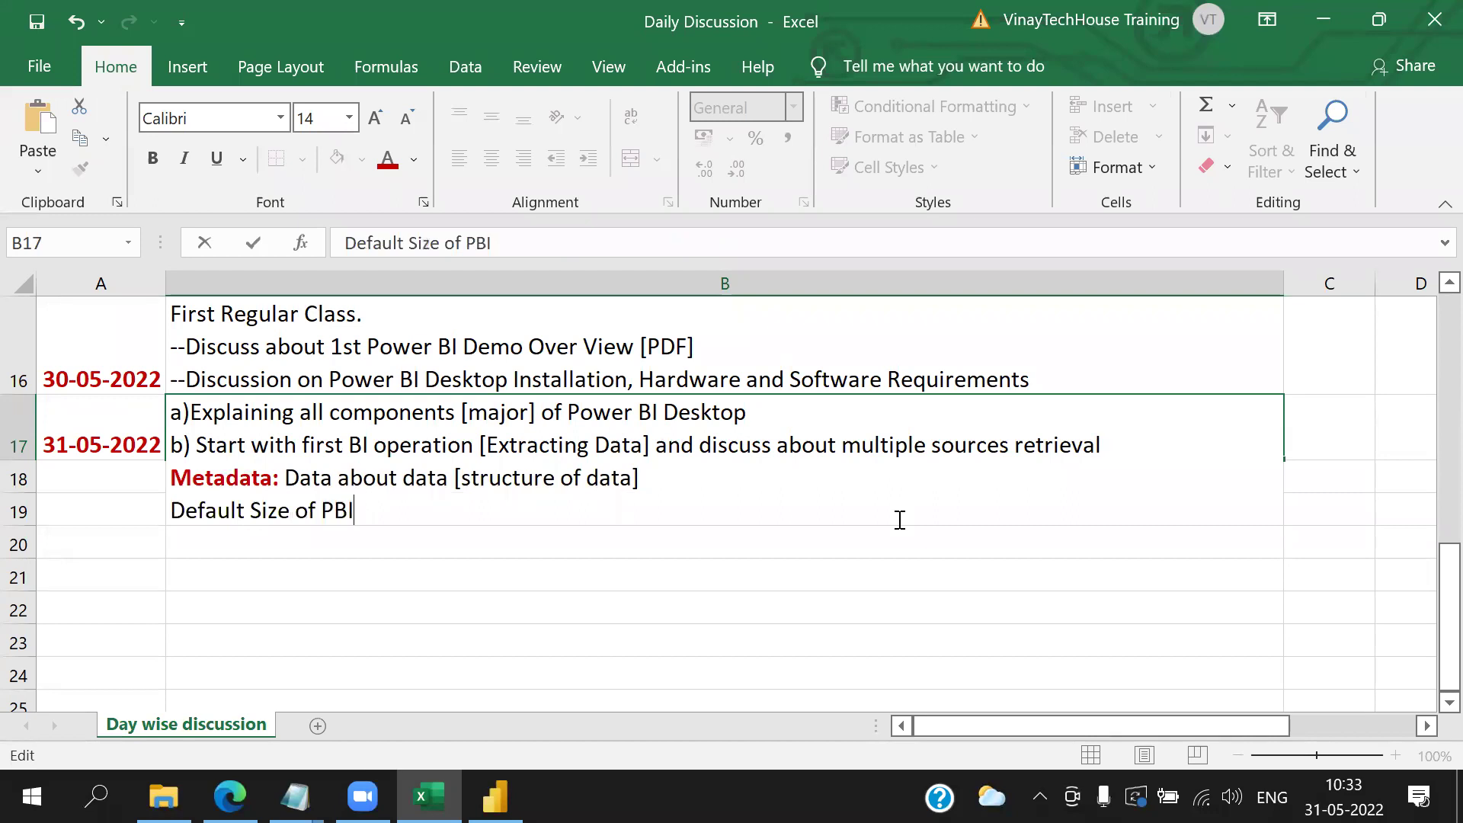
pyautogui.write(' Desktop: 12 KB')
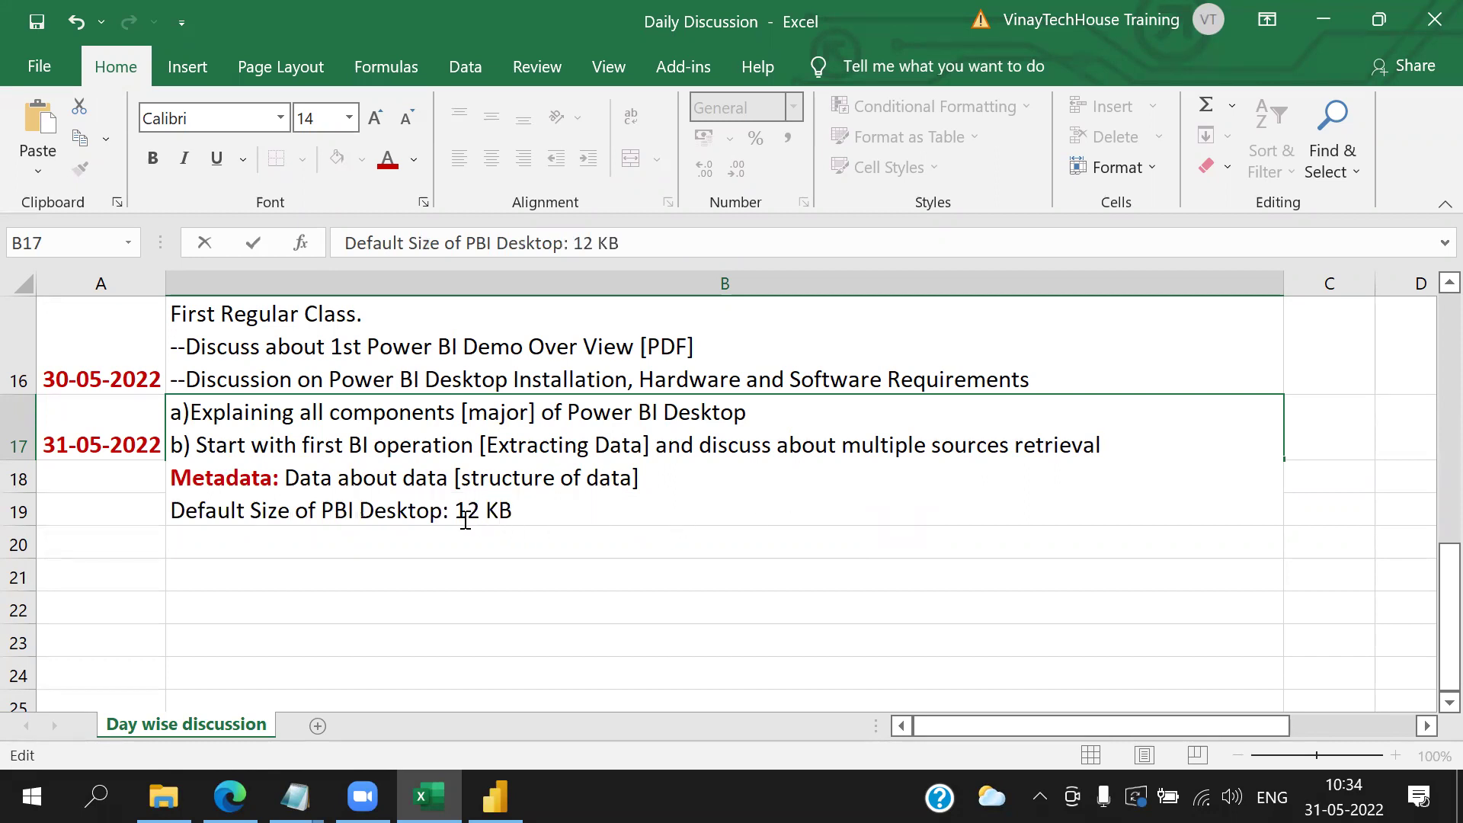
# - Format the "Default Size of PBI Desktop:" label as bold red text
pyautogui.moveTo(451, 511); pyautogui.dragTo(96, 508)
pyautogui.click(387, 158)
pyautogui.click(153, 158)
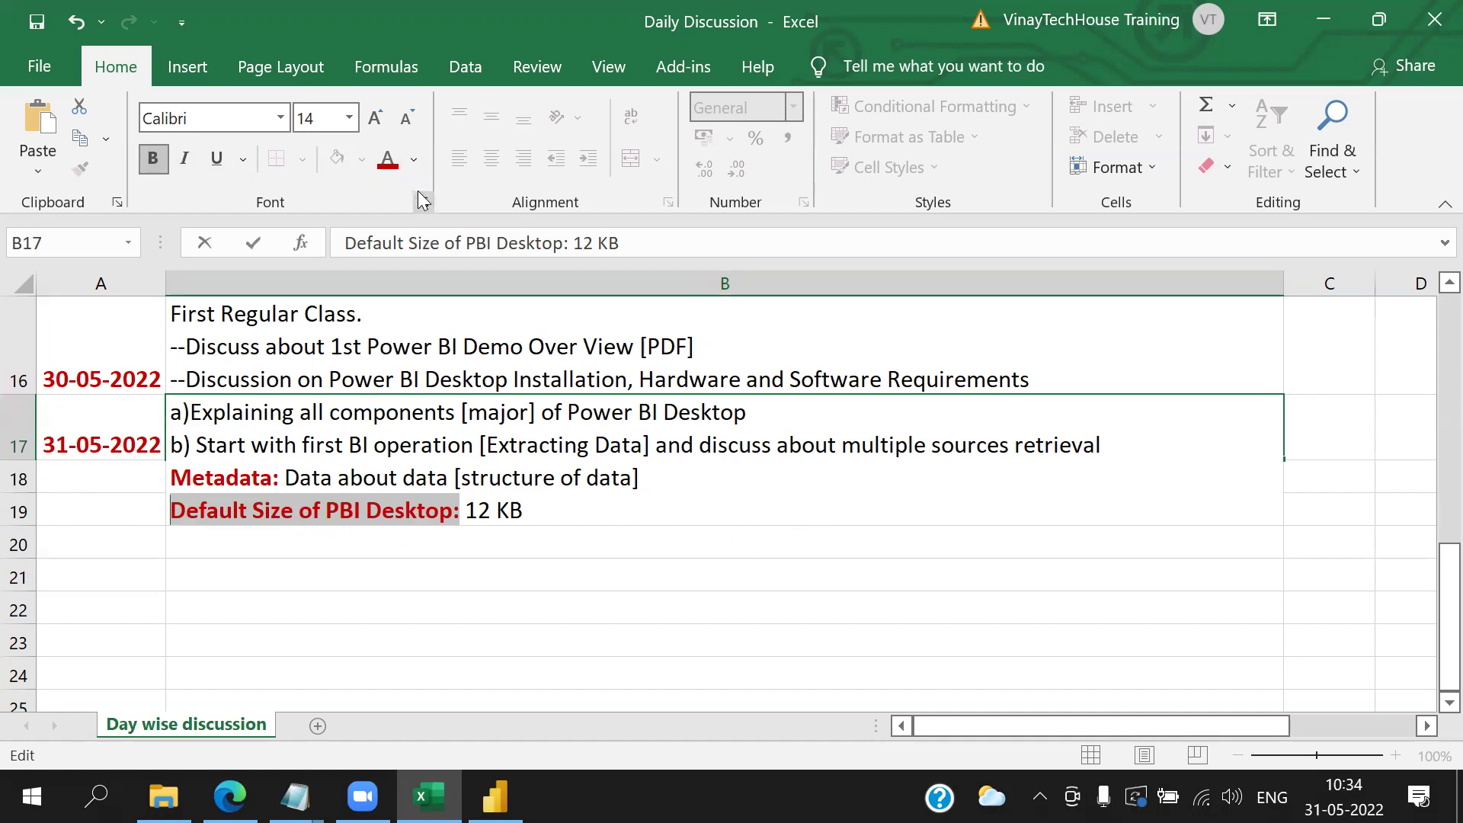
pyautogui.click(576, 513)
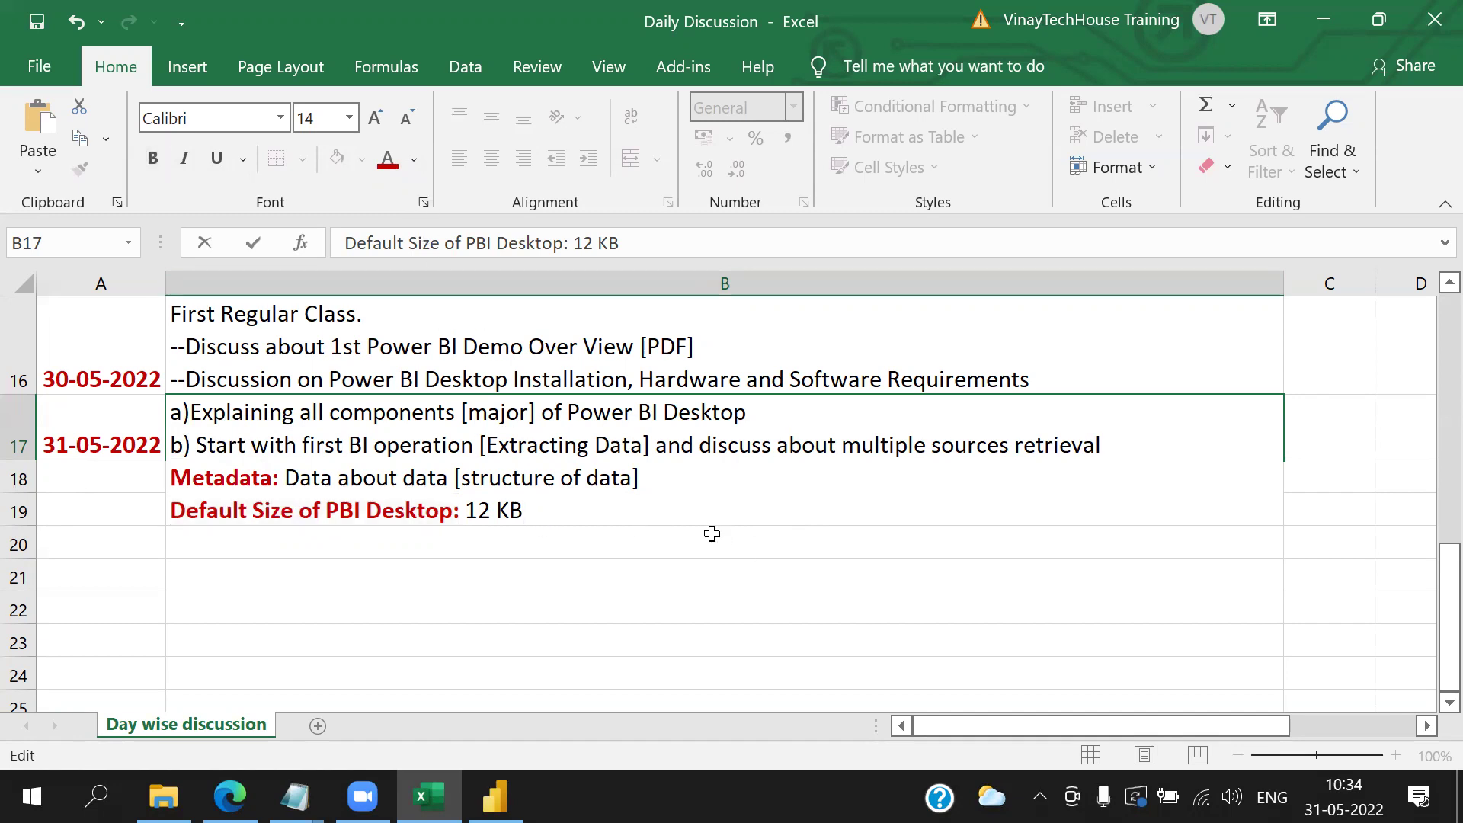
# - Add another line in cell B17 reading "Max Size: No limit"
pyautogui.hotkey('alt', 'Return')
pyautogui.write('MAx')
pyautogui.press('BackSpace')
pyautogui.press('BackSpace')
pyautogui.write('ax Size:')
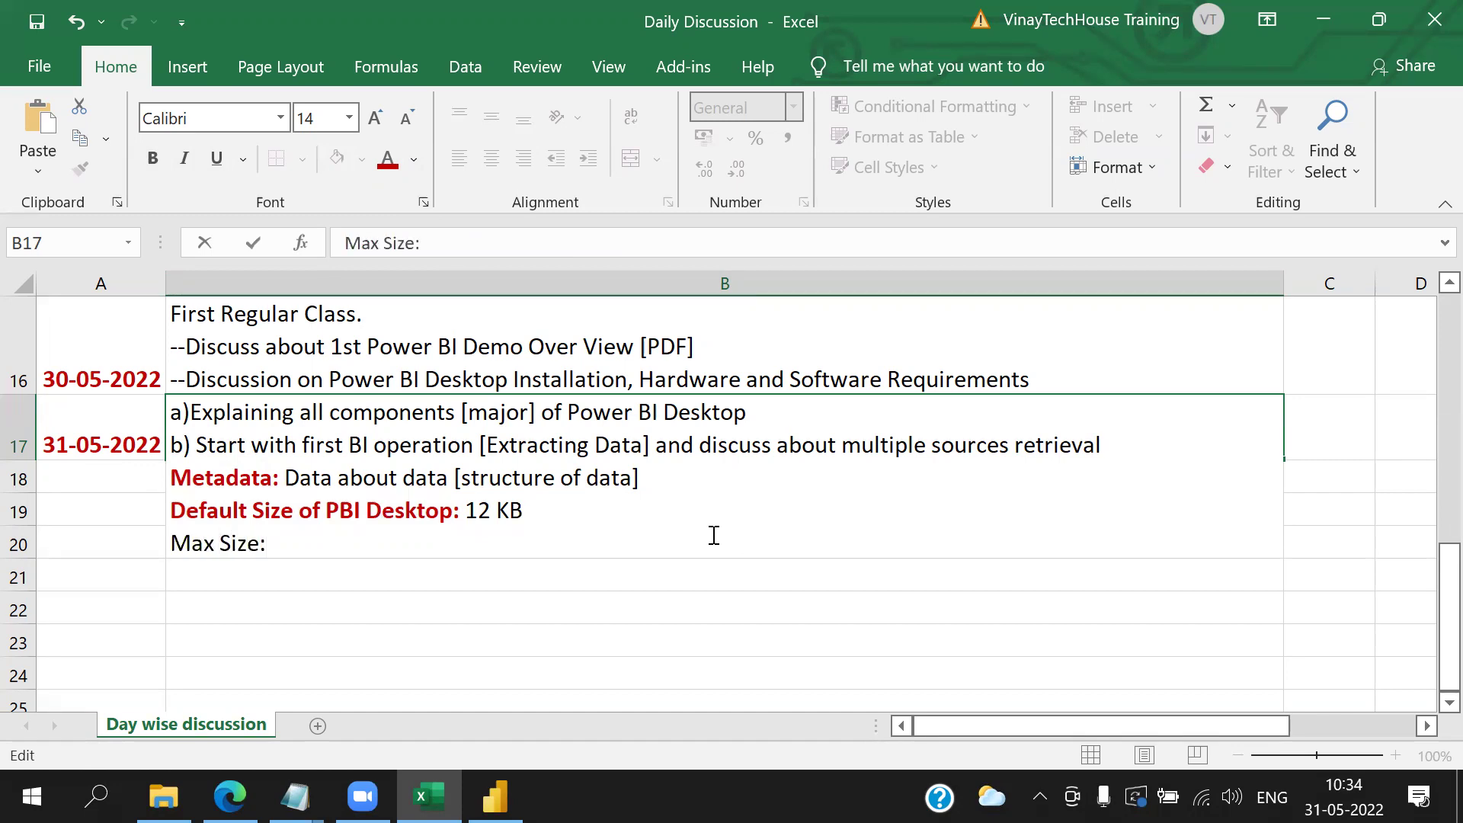
pyautogui.write(' No limite')
pyautogui.press('BackSpace')
# - Complete the Max Size line with "[less than 2 or 3 GB recommended, for best performance 1 GB Limit applicable]"
pyautogui.write('[')
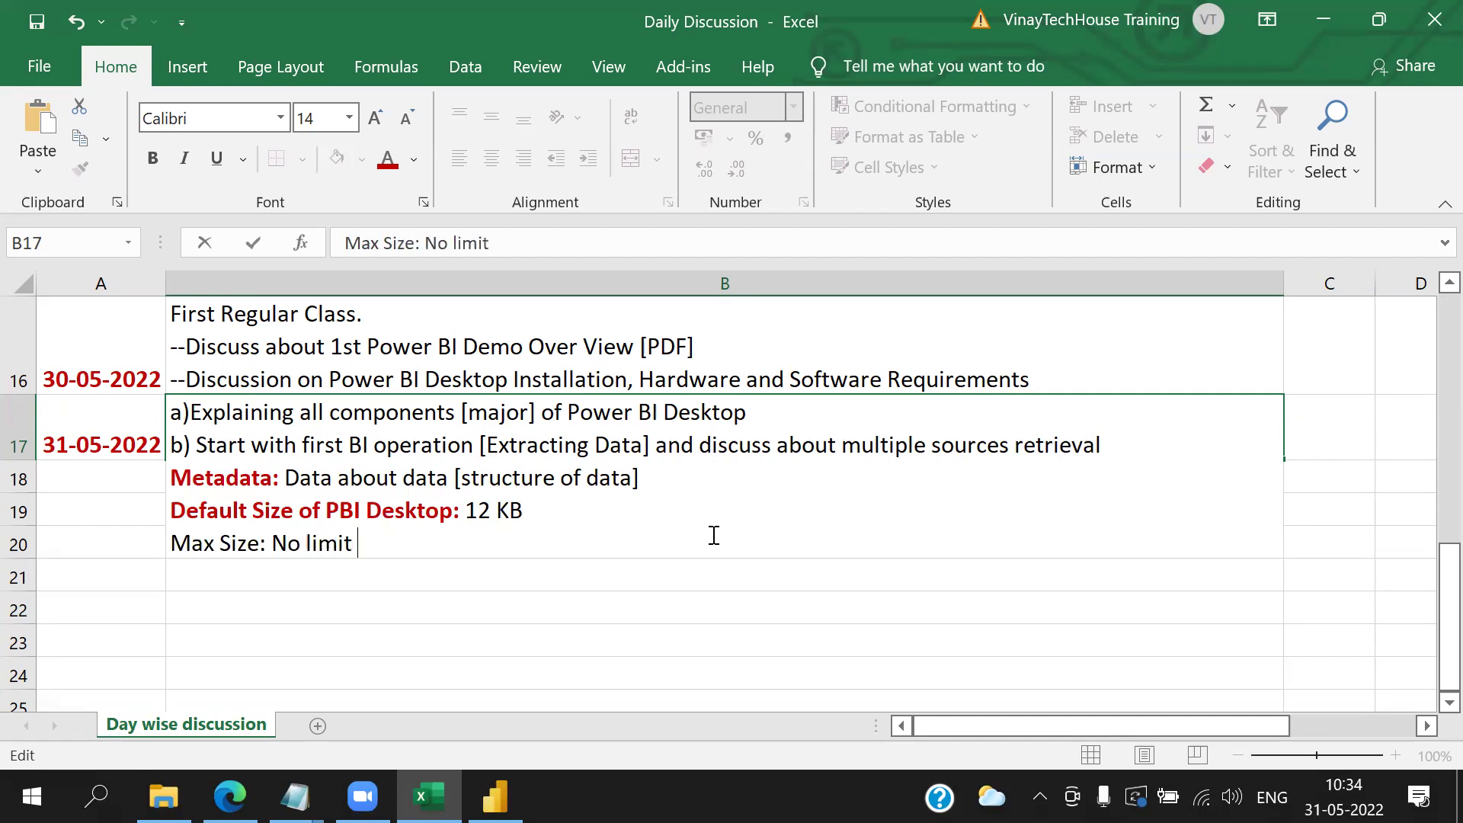
pyautogui.write('less than 2 or')
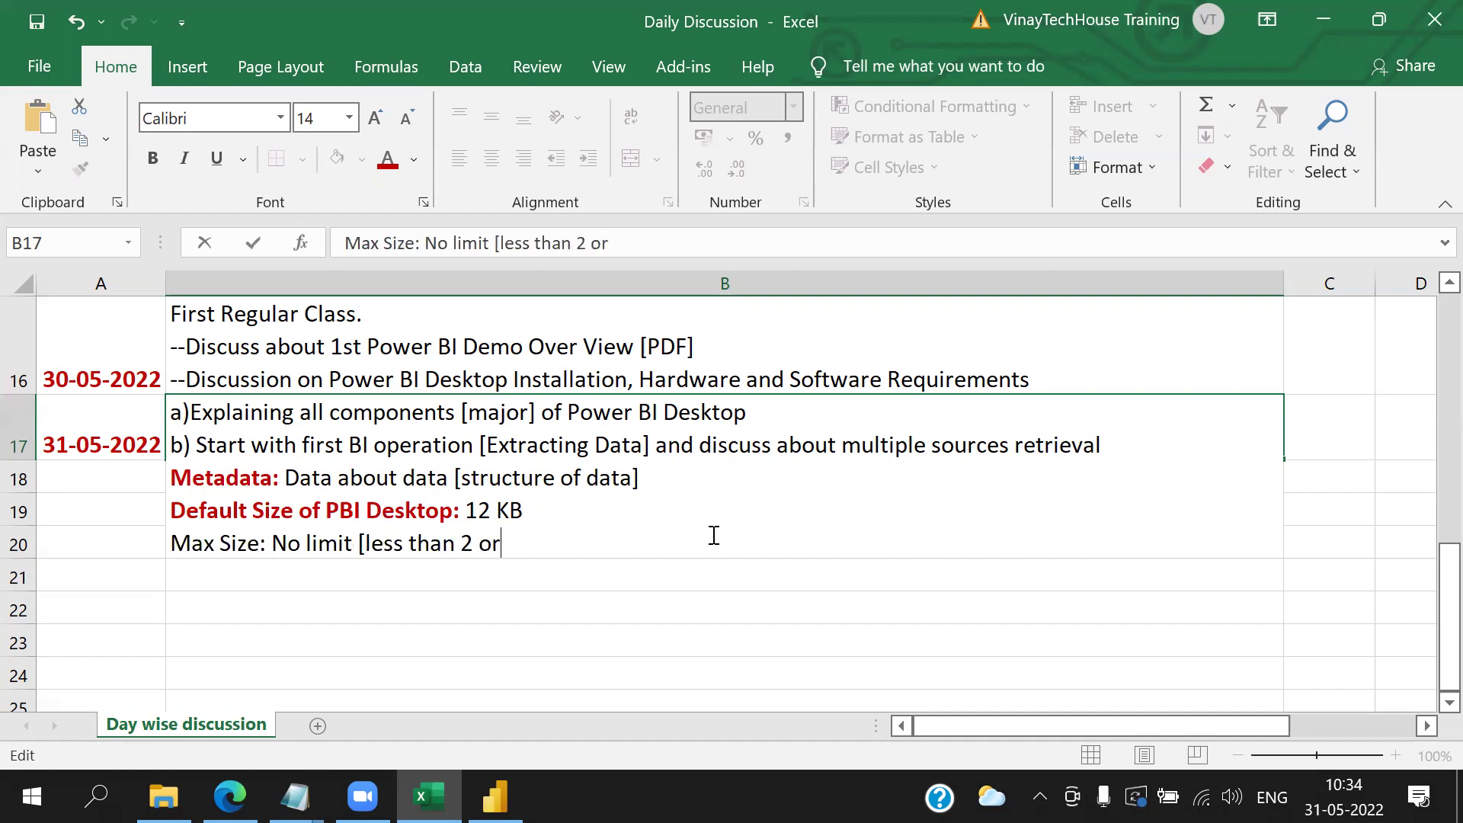
pyautogui.write(' 3 GB recommended')
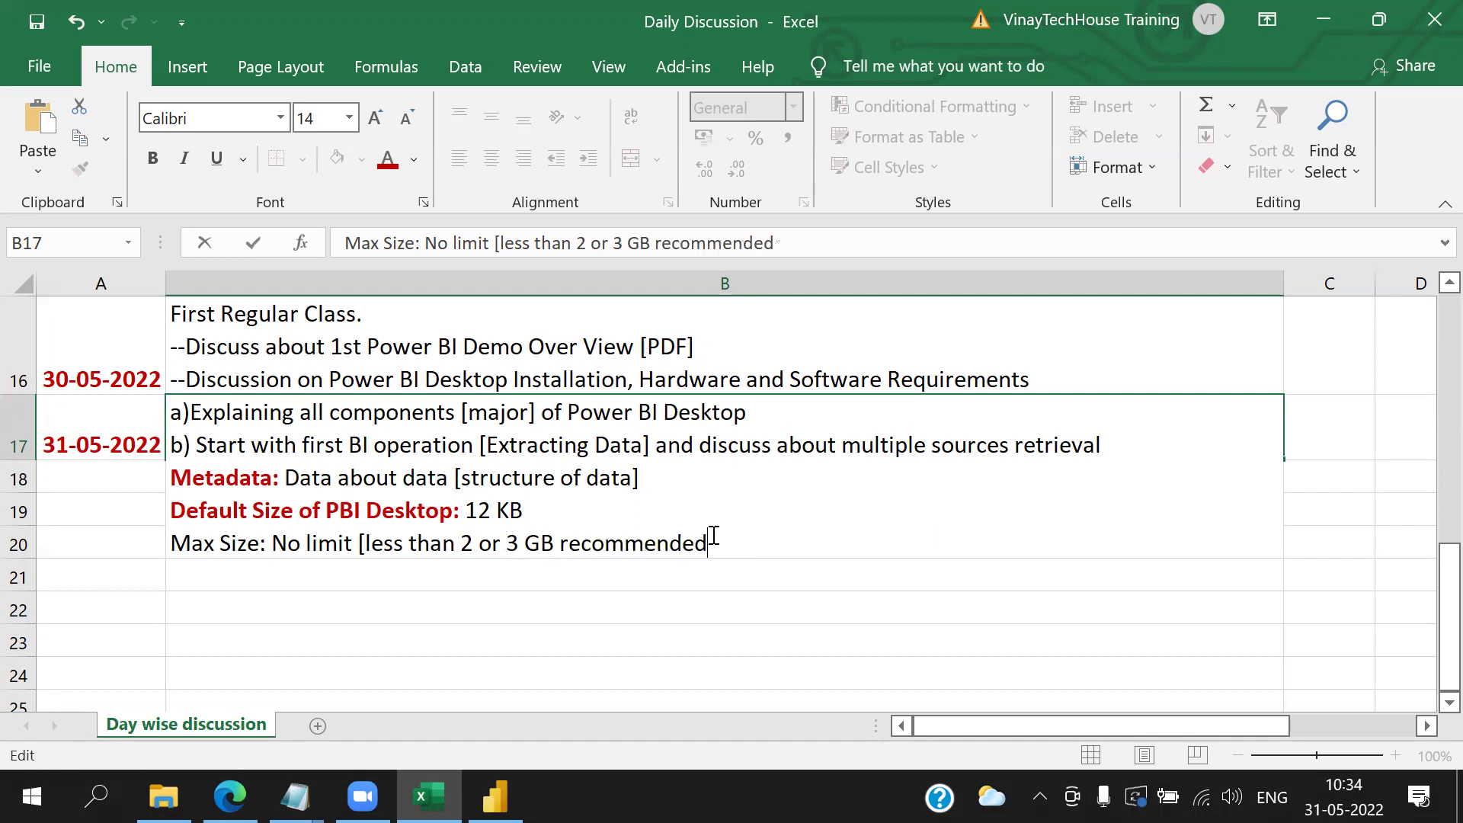
pyautogui.write(', for best ')
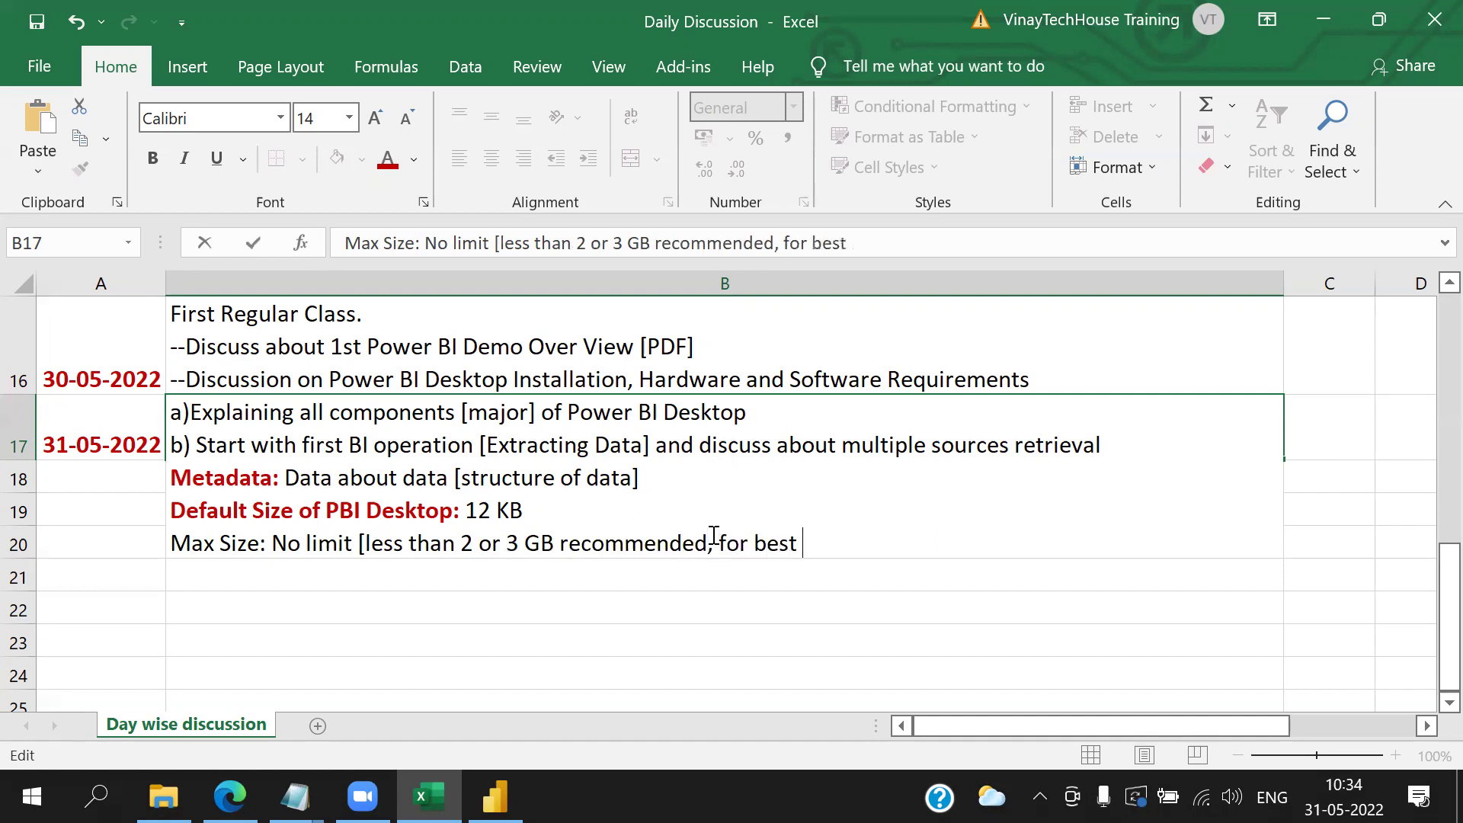
pyautogui.write('performance')
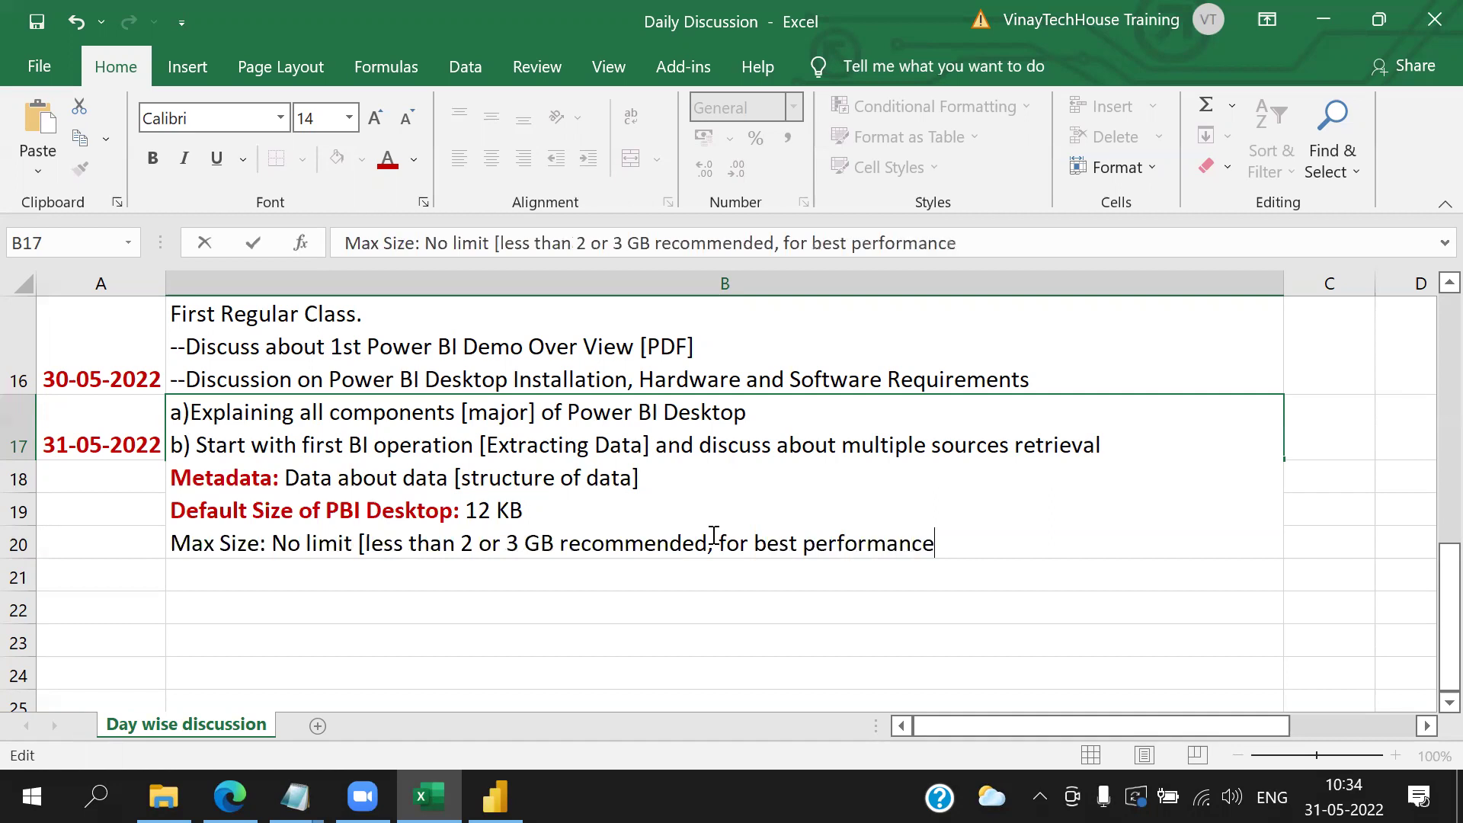
pyautogui.write(' 1 GB Lim')
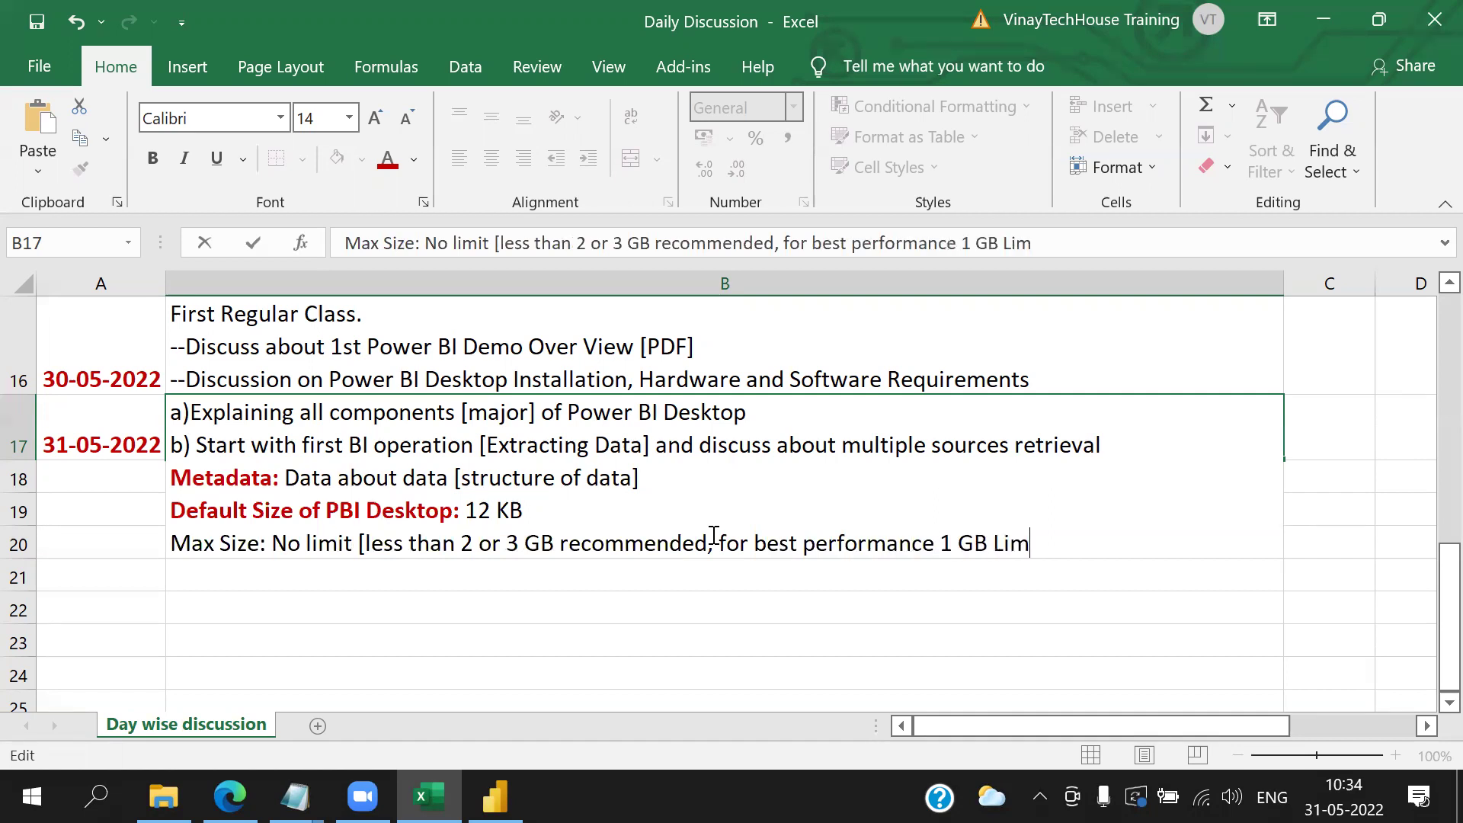
pyautogui.write('ite')
pyautogui.press('BackSpace')
pyautogui.write('applicable]')
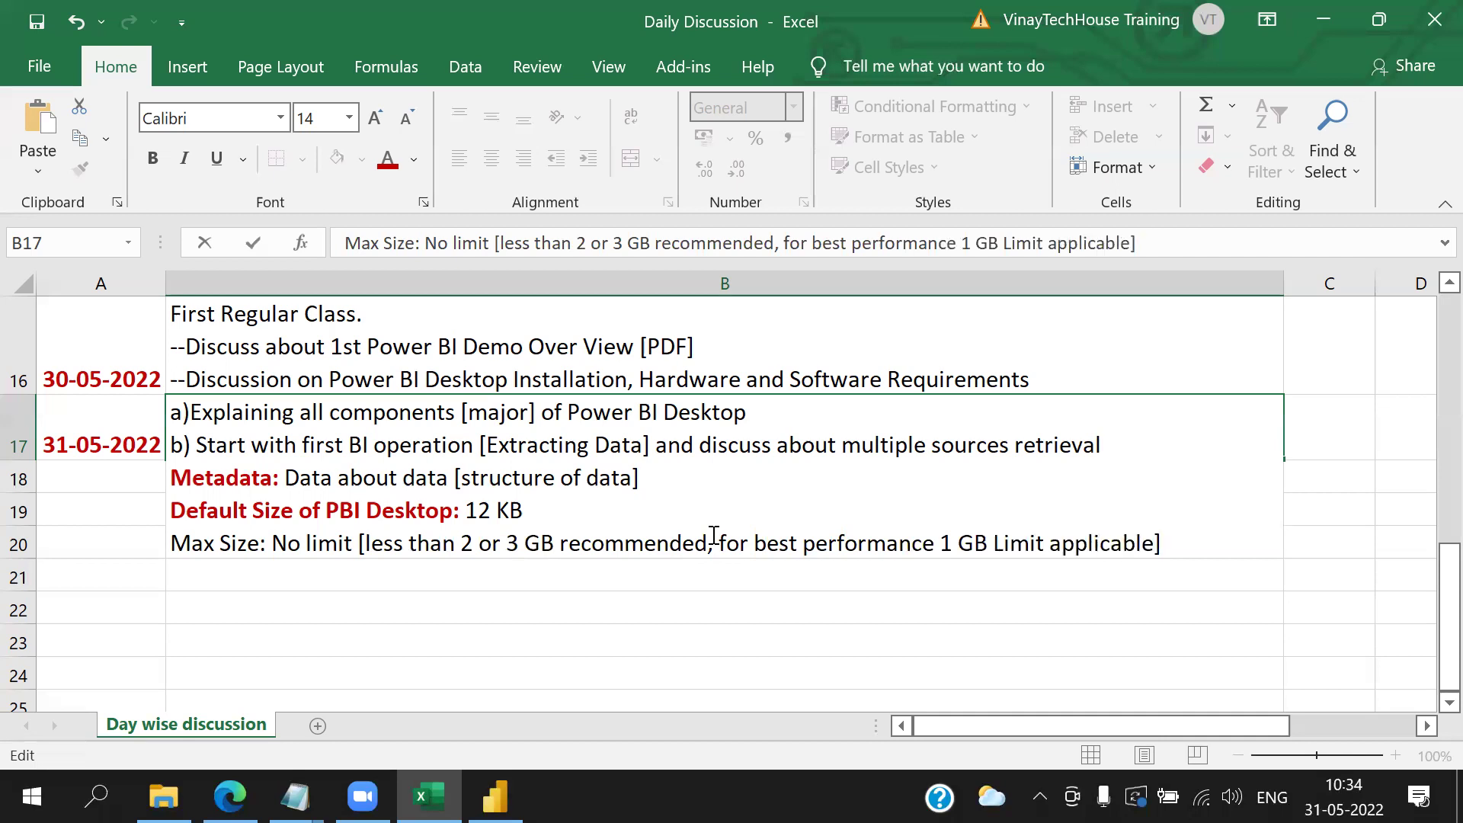
# - Format the "Max Size:" label as bold red text, and auto-hide the ribbon to show more of the sheet
pyautogui.moveTo(267, 545); pyautogui.dragTo(152, 543)
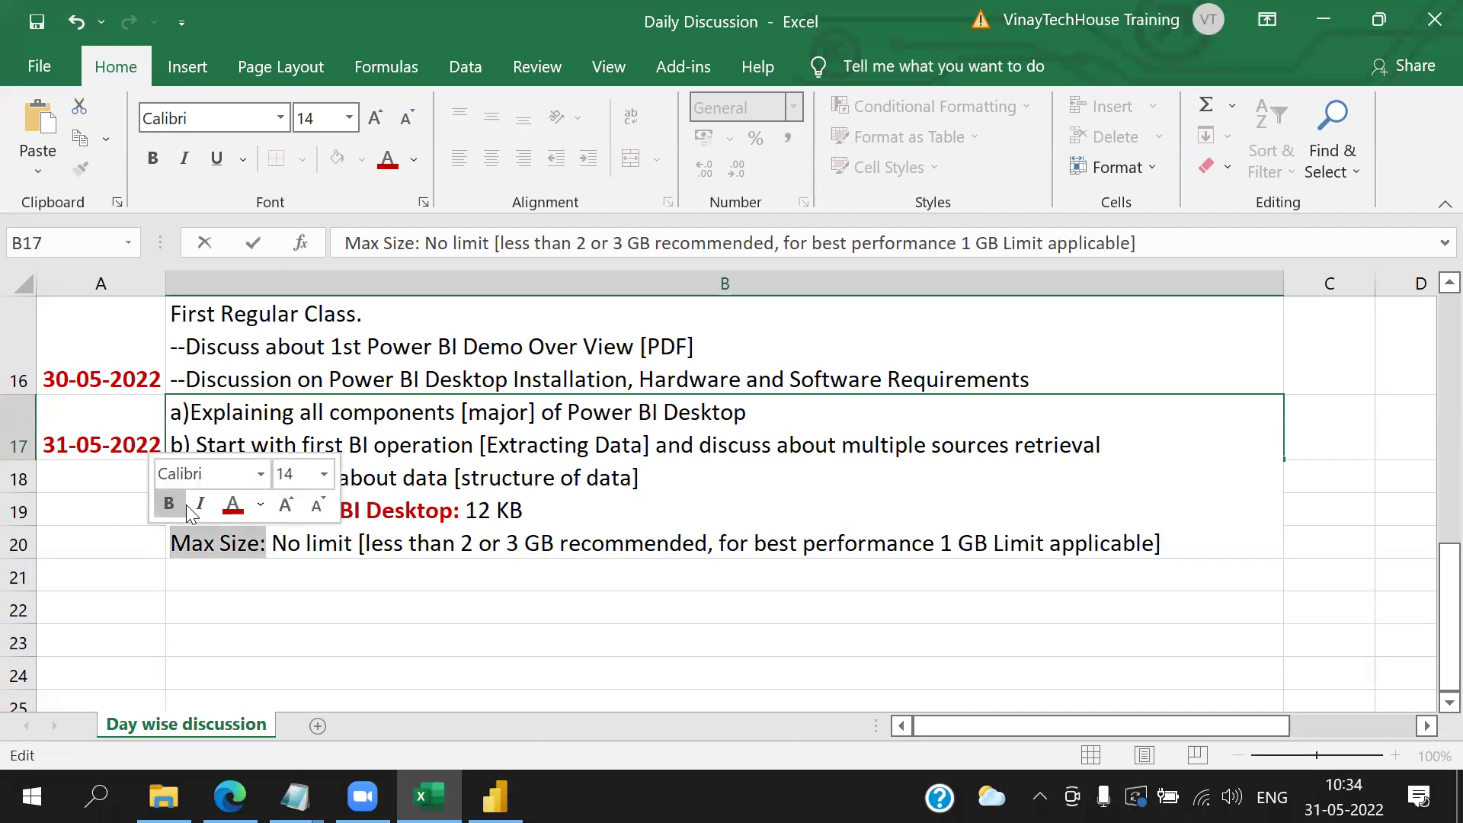
pyautogui.click(168, 503)
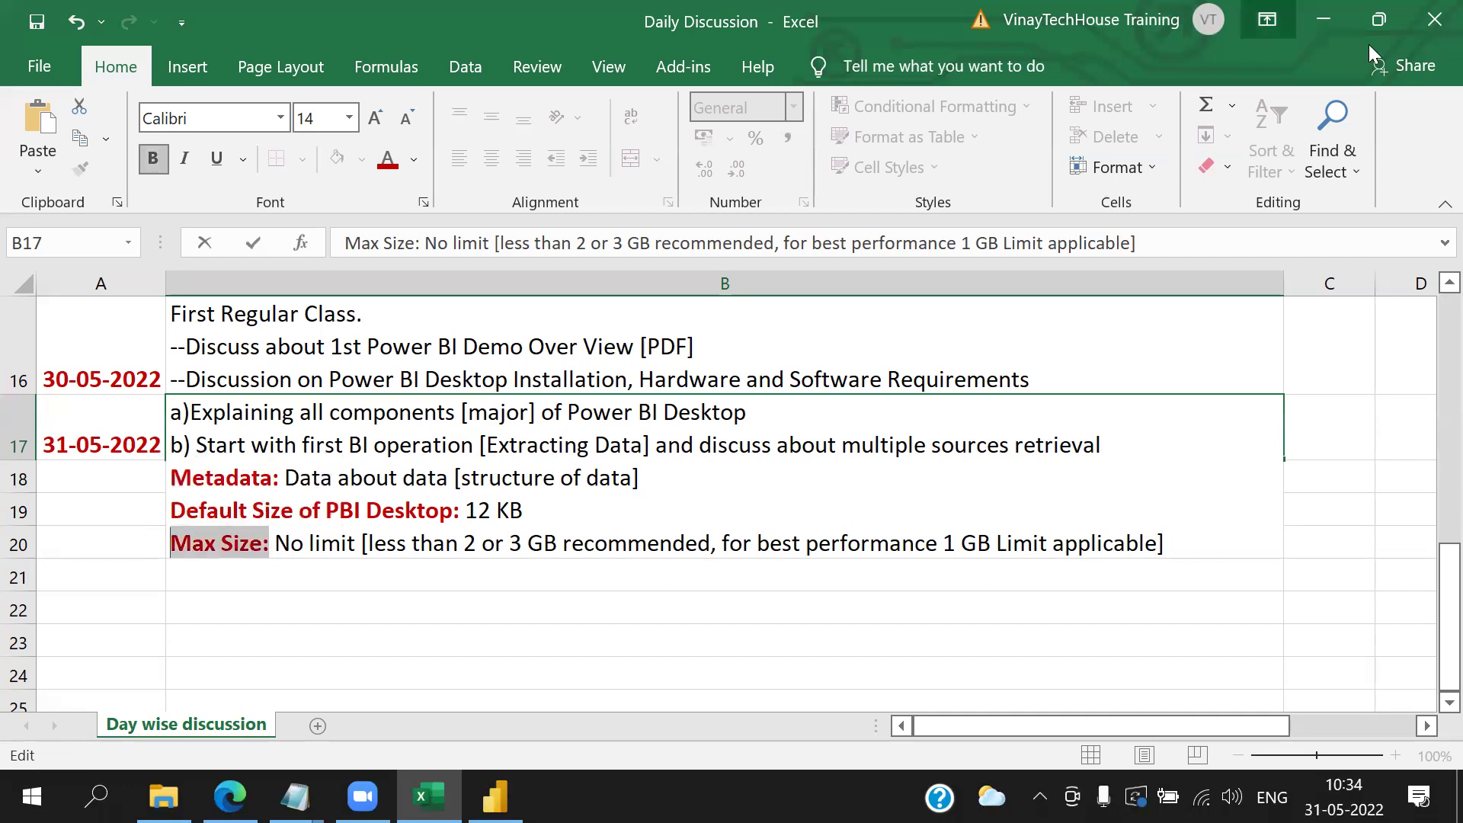
pyautogui.click(1267, 19)
pyautogui.click(1280, 74)
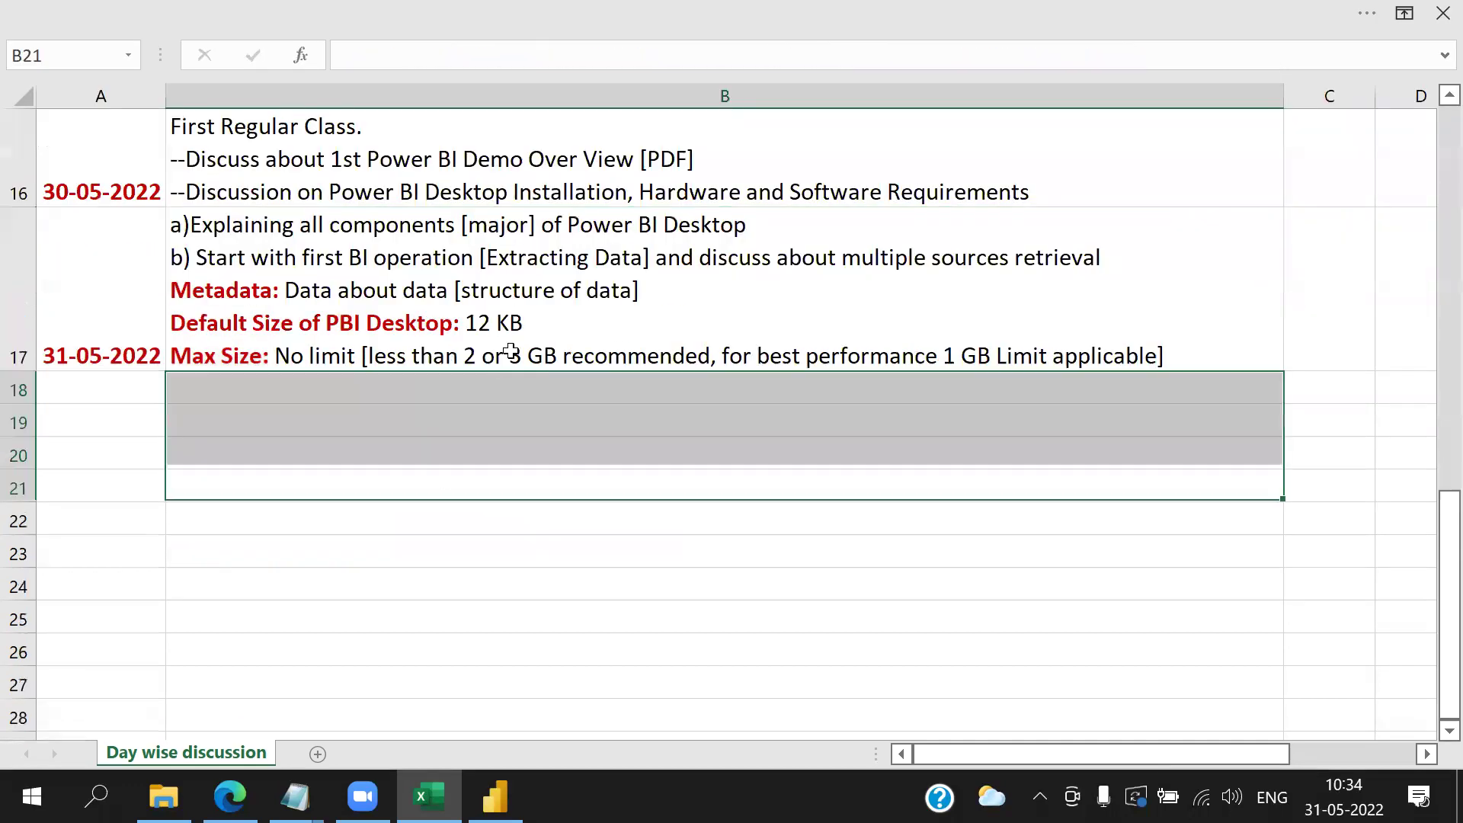
pyautogui.click(510, 352)
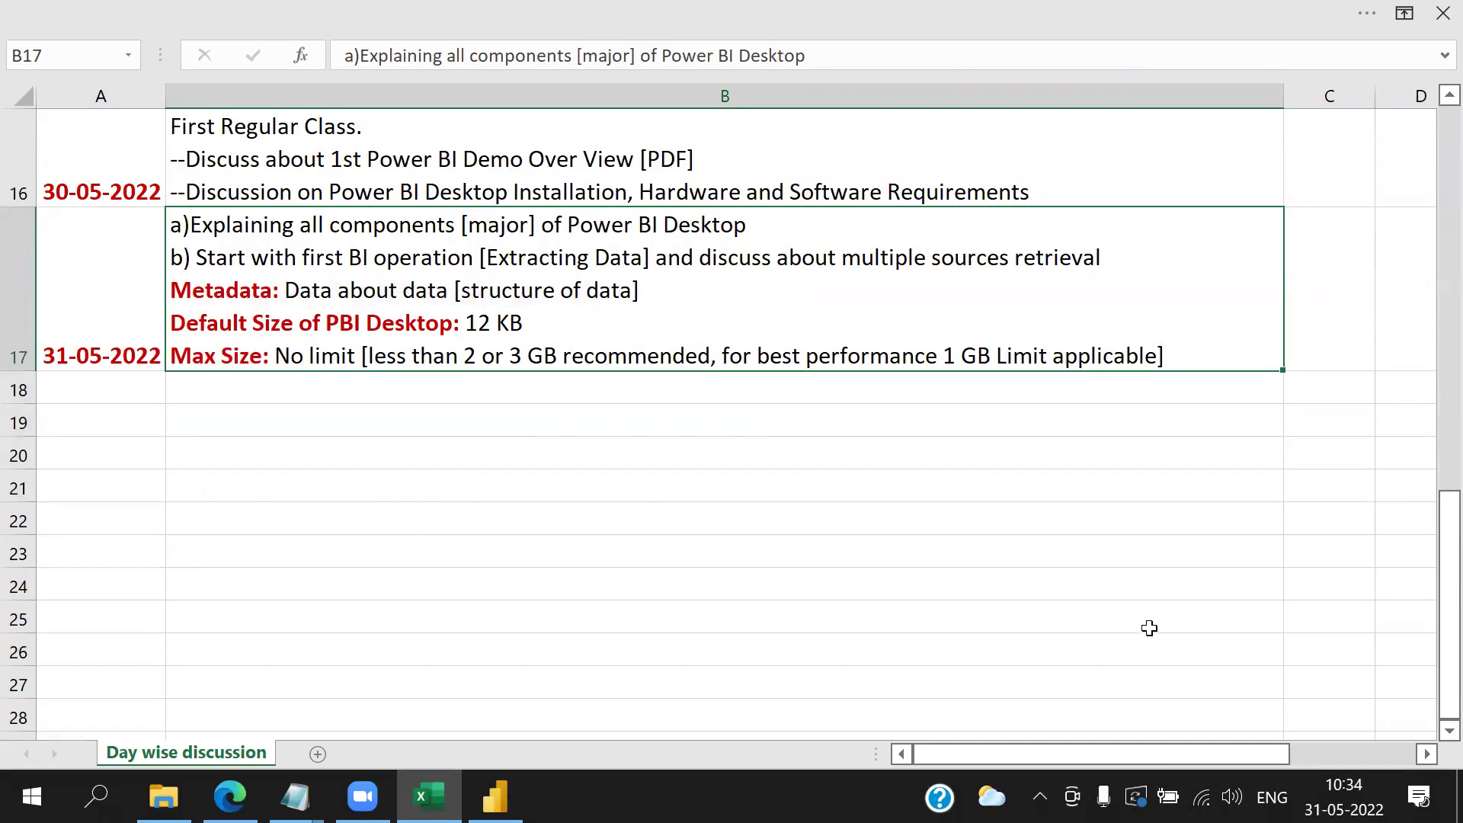
# - Switch to Microsoft Edge and open google.com in a new tab
pyautogui.click(230, 796)
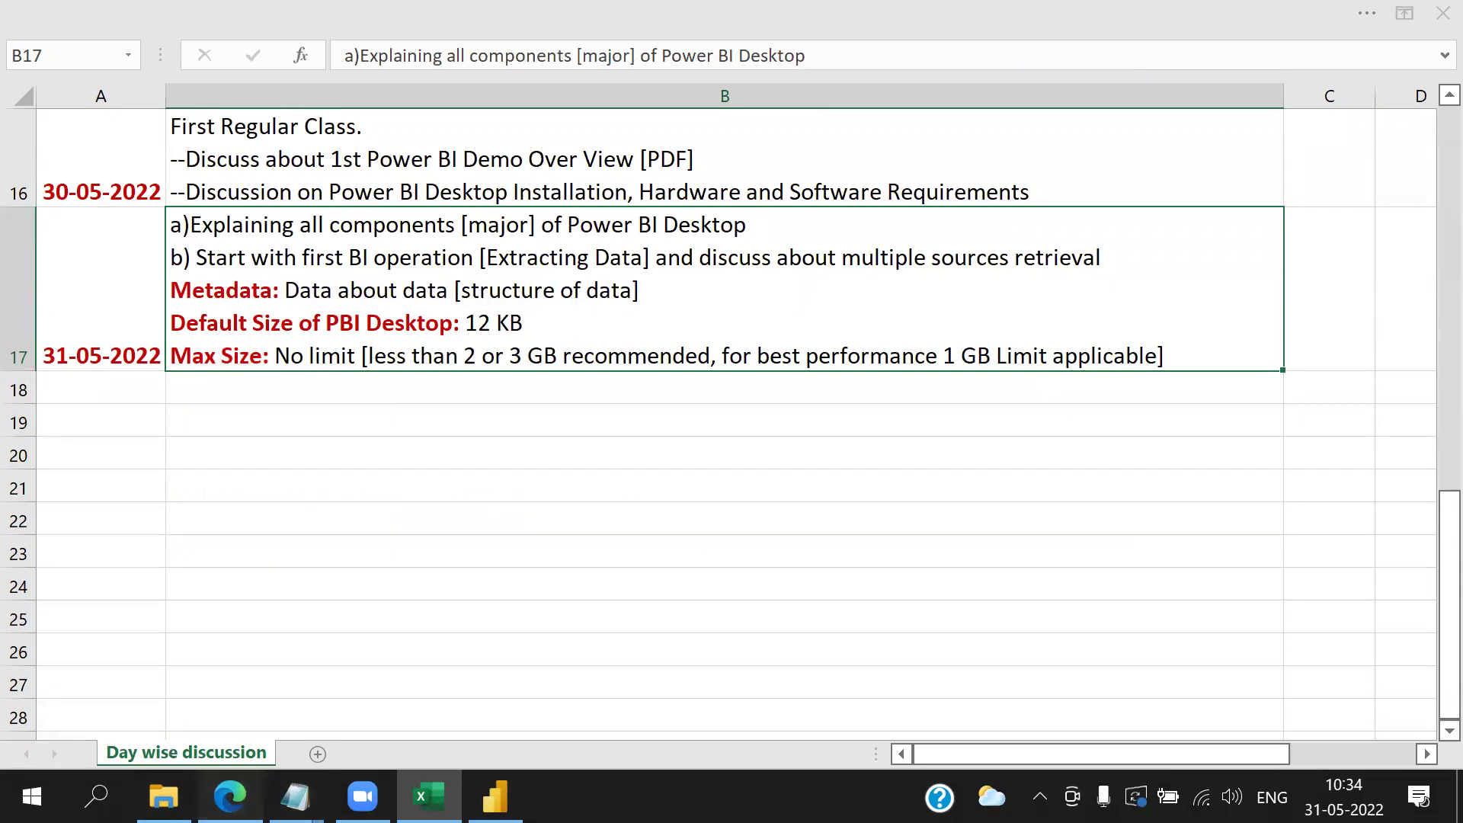
pyautogui.click(406, 20)
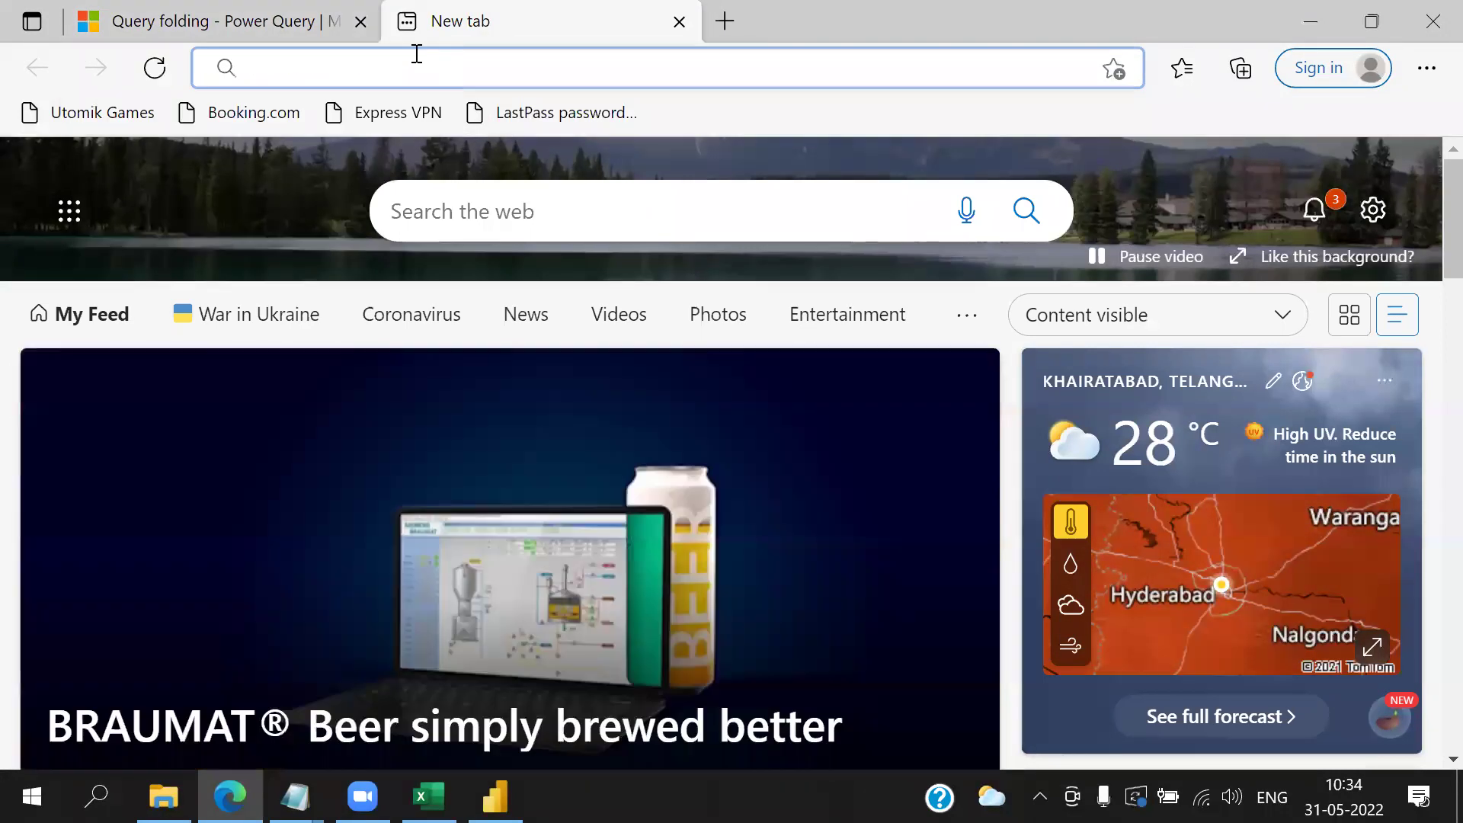
pyautogui.write('google.com')
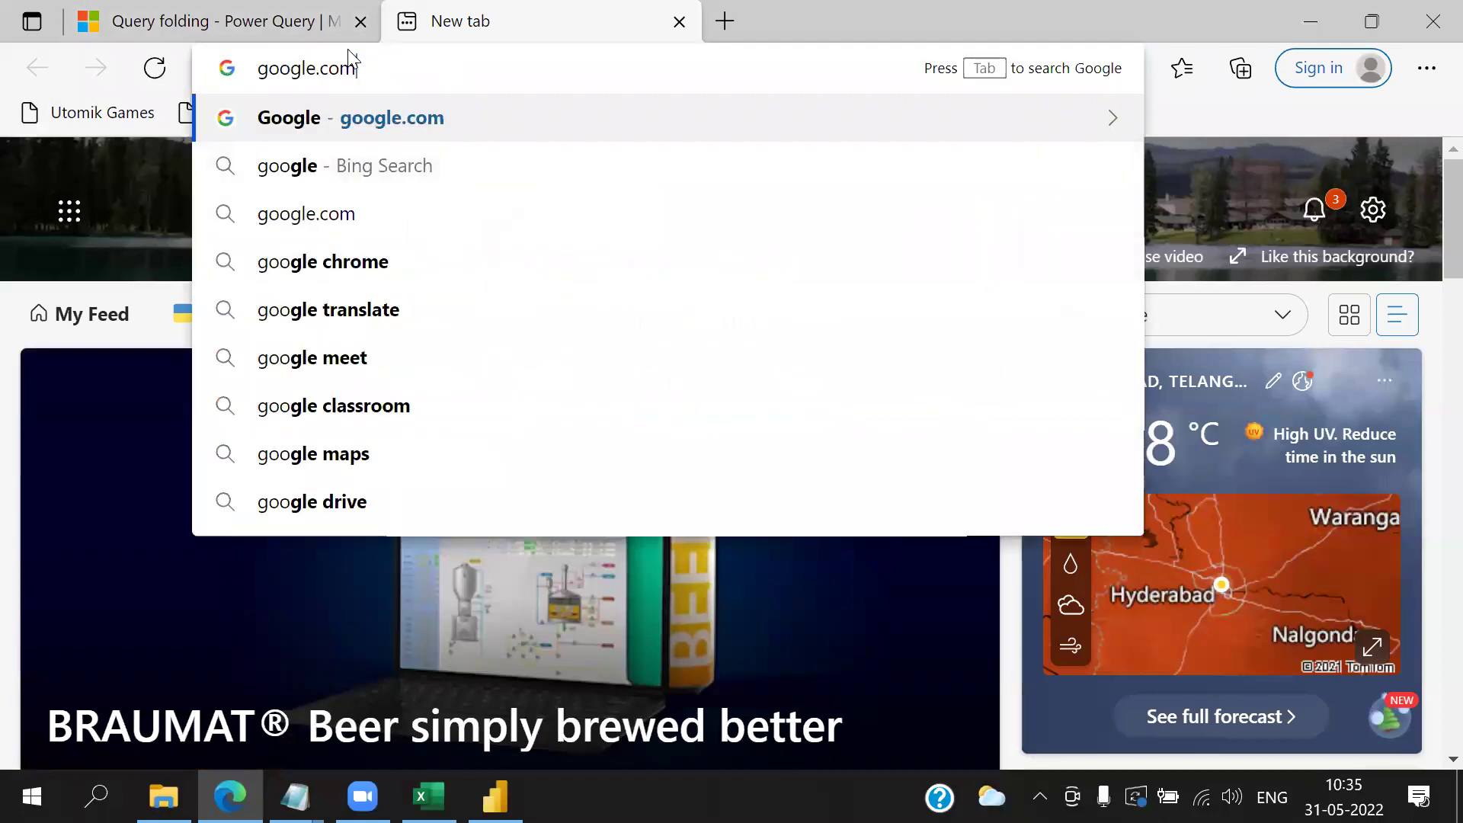
pyautogui.press('Return')
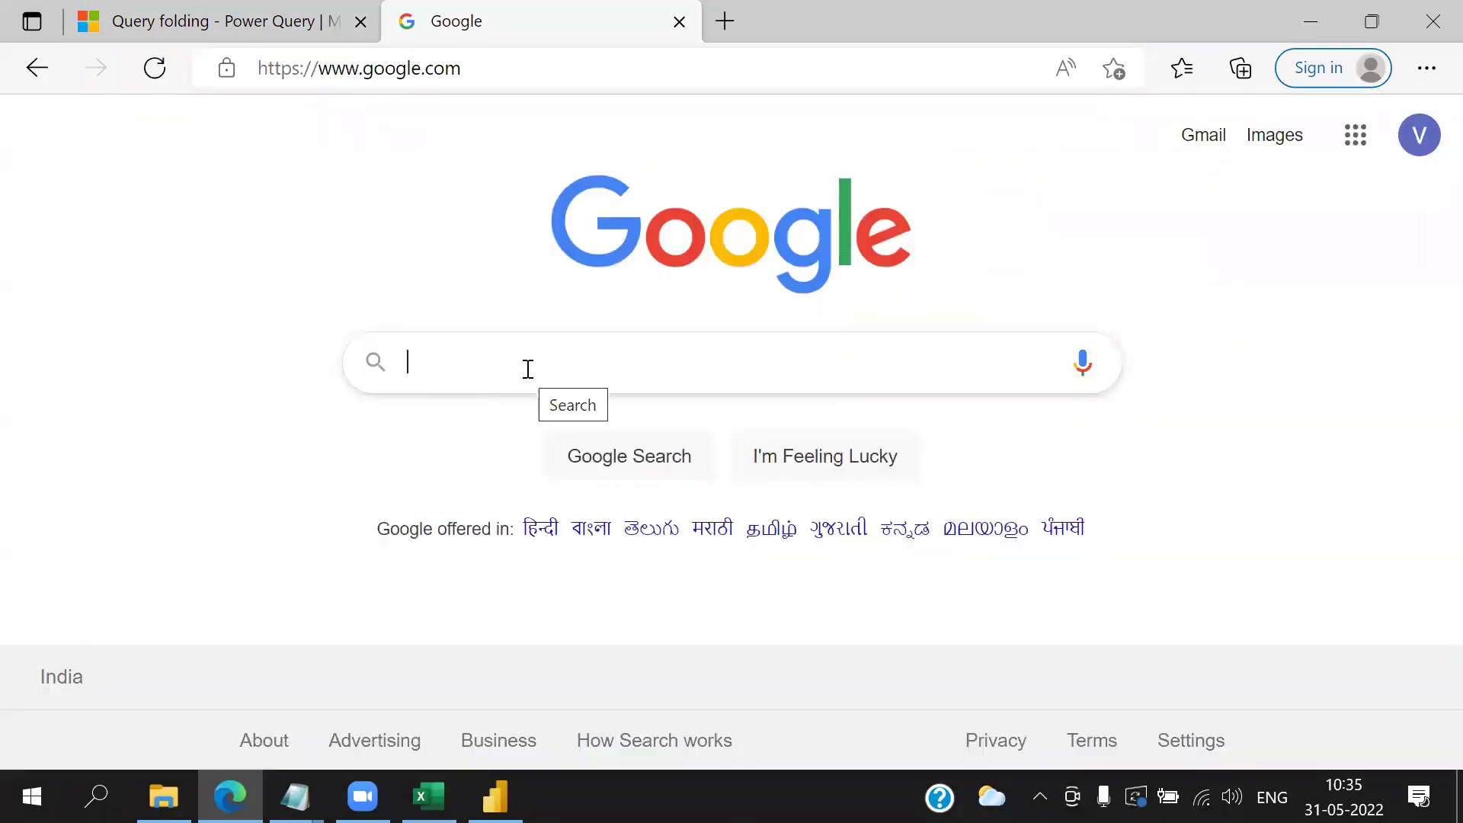
# - Search Google for "max number of rows in excel" and review the worksheet row and column limits in the results
pyautogui.write('max numbe')
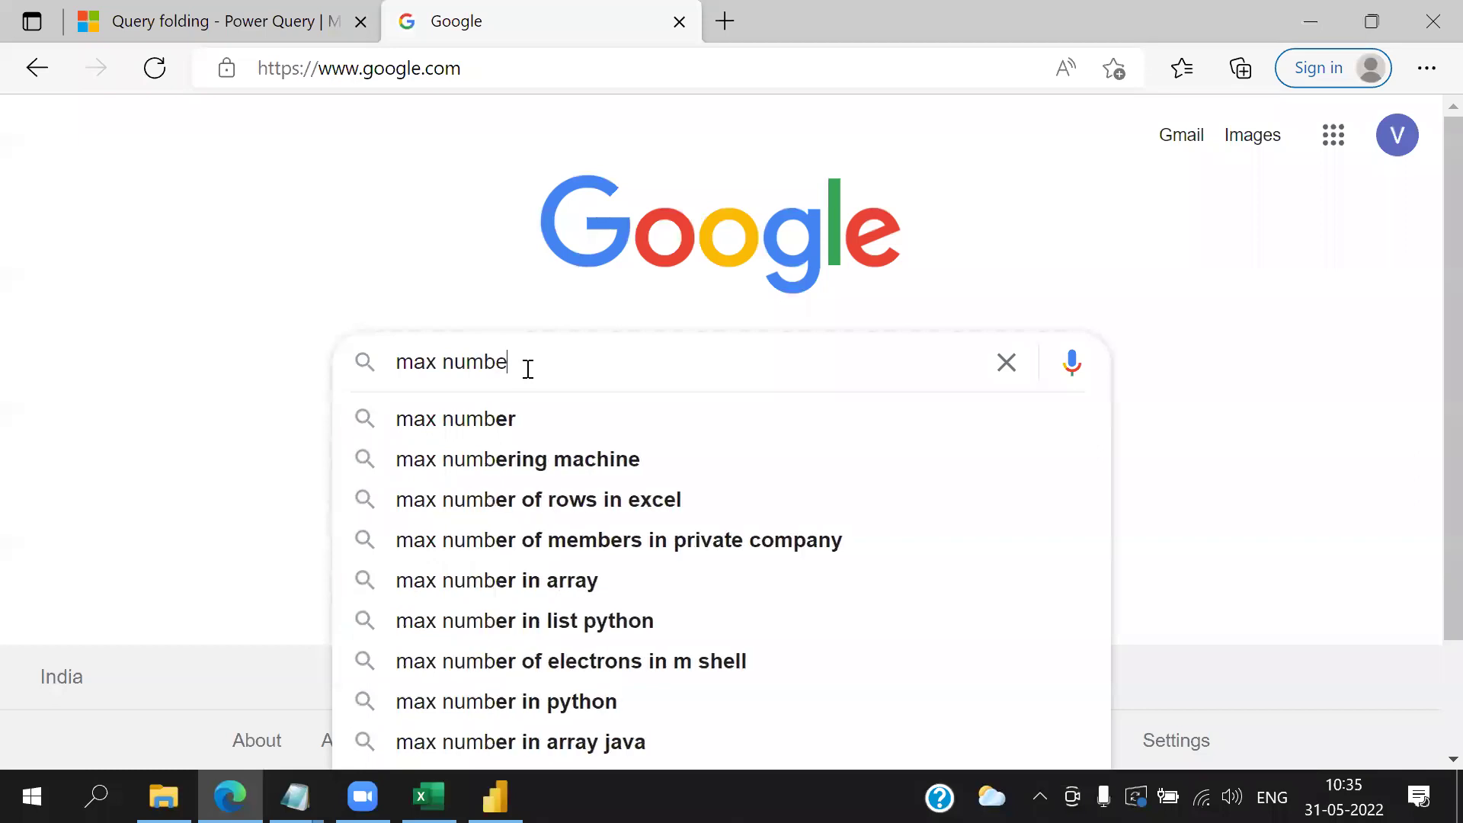
pyautogui.write('r of')
pyautogui.press('Down')
pyautogui.press('Return')
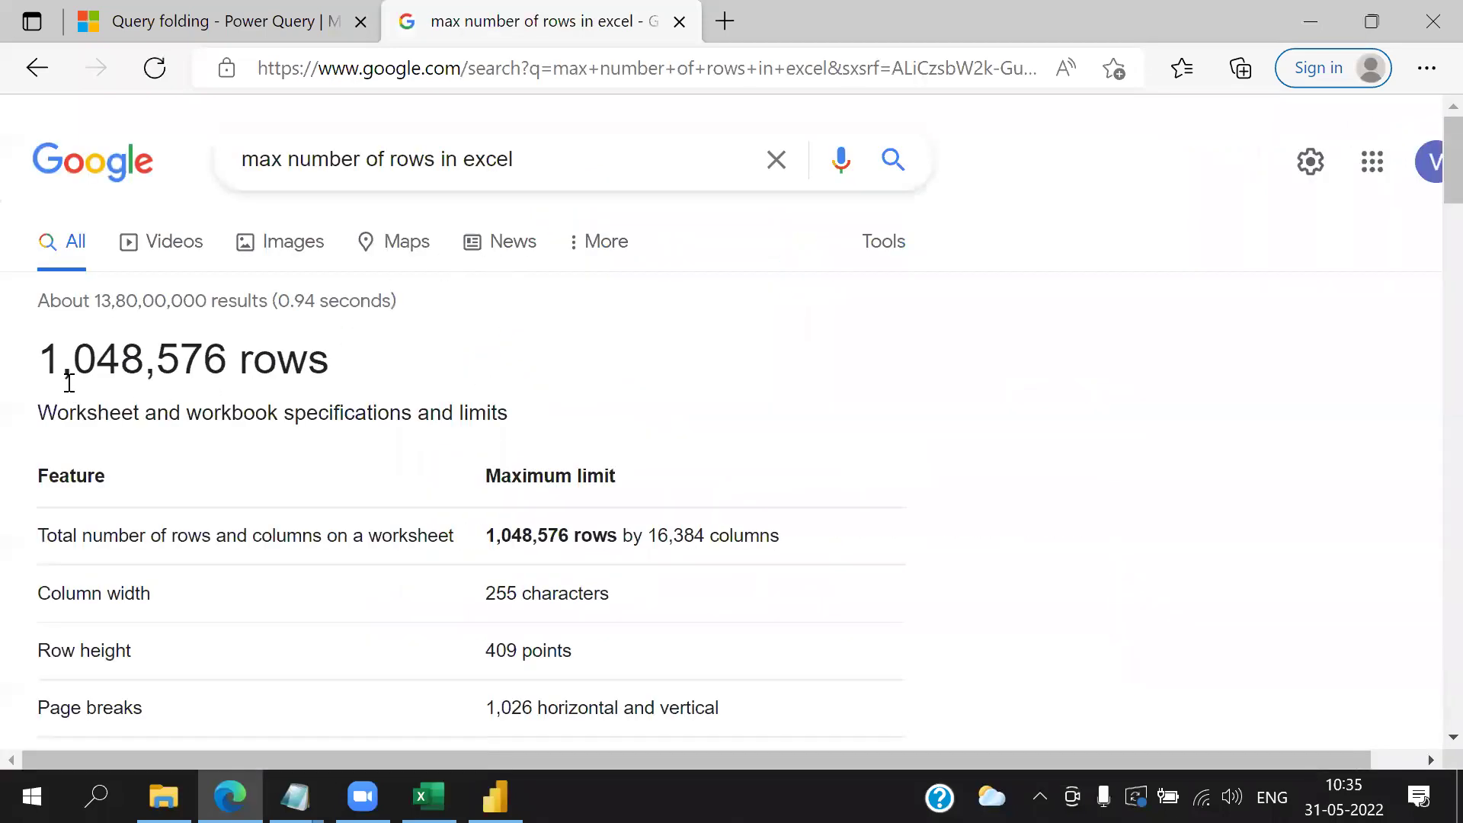
pyautogui.moveTo(40, 355); pyautogui.dragTo(141, 356)
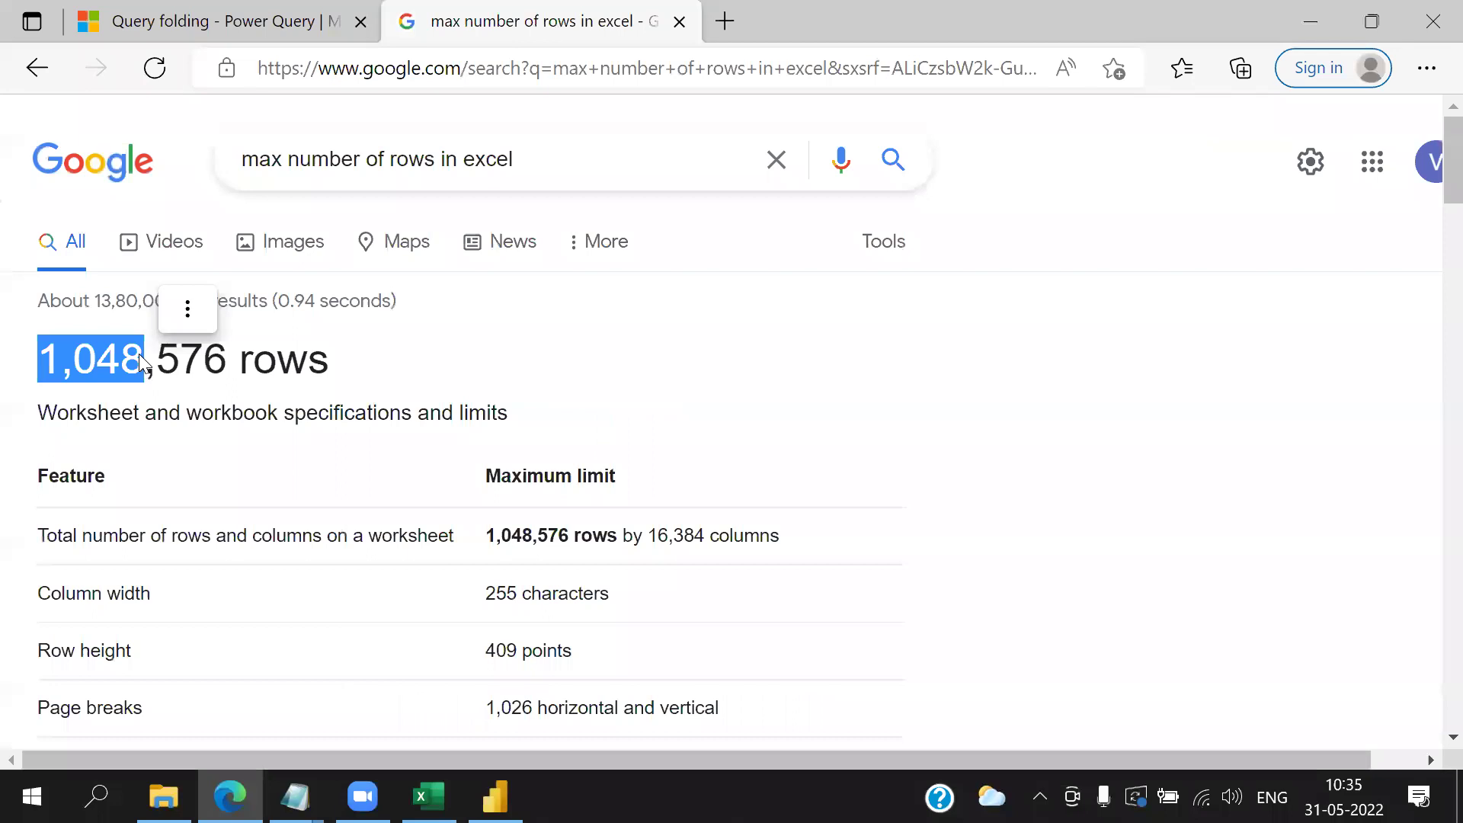
pyautogui.scroll(-1, 353, 304)
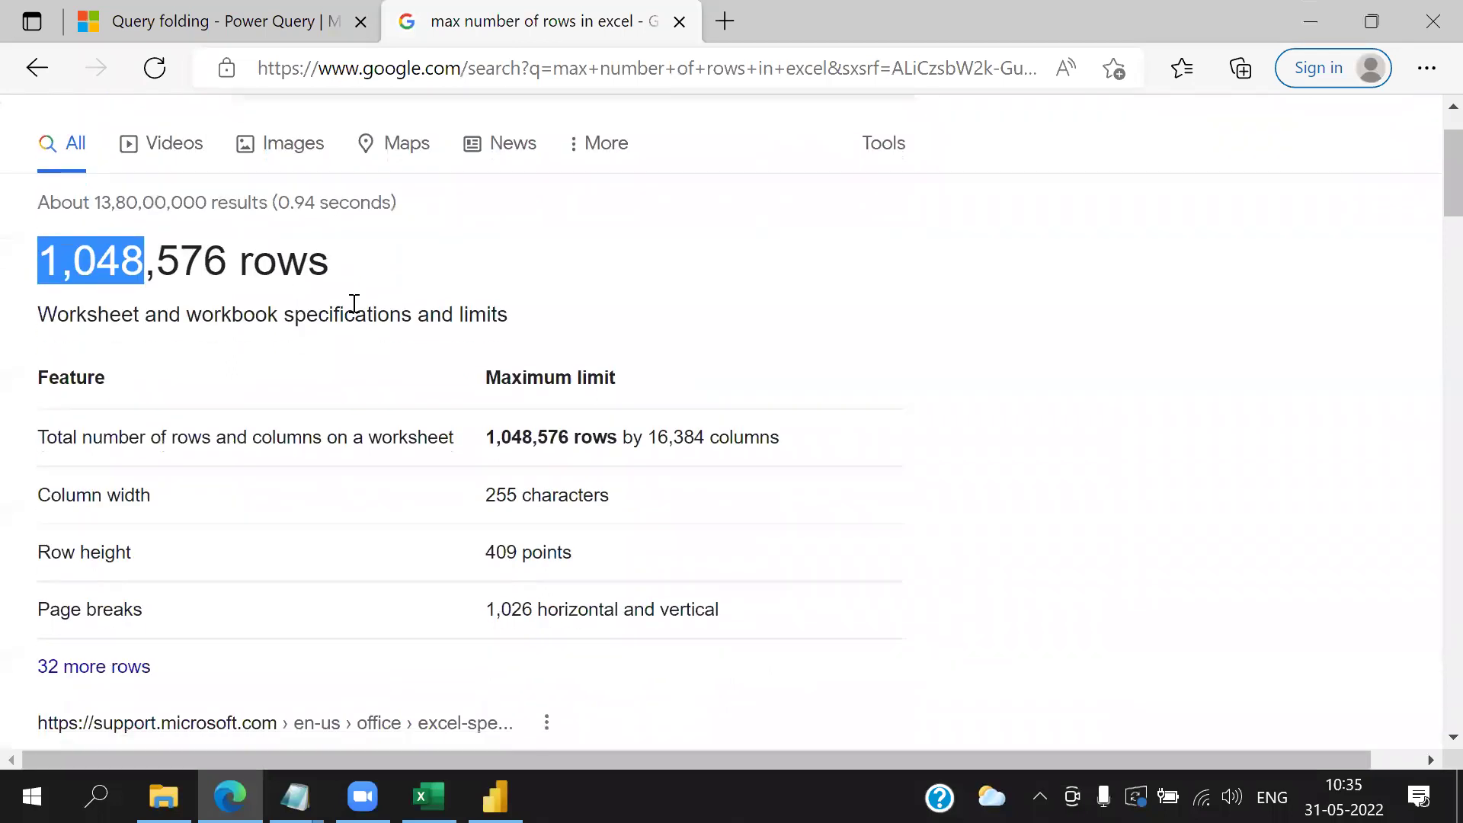
pyautogui.scroll(-2, 556, 333)
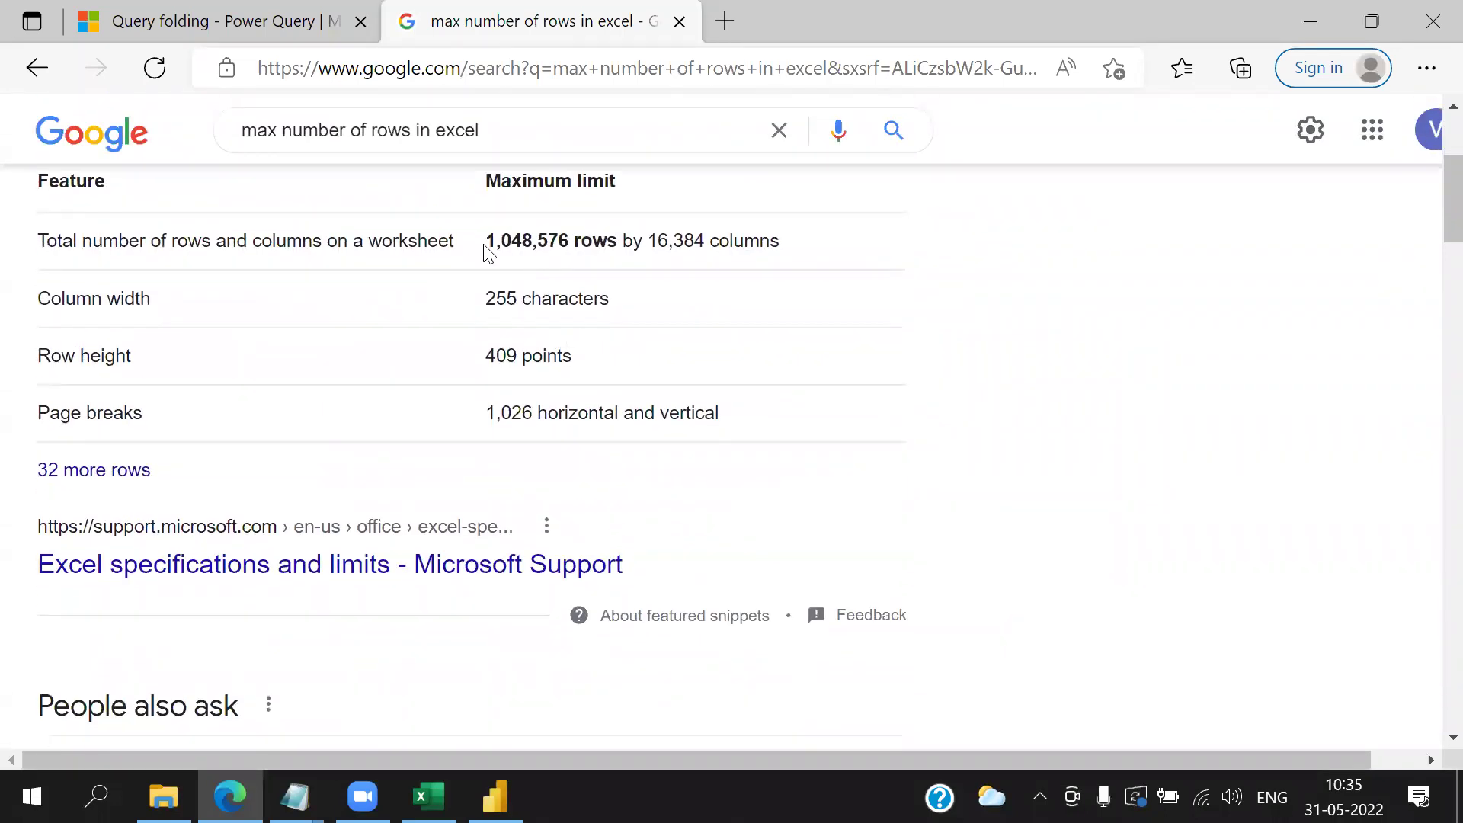
# - Open the full Excel specifications and limits page from the search result and view its worksheet and workbook limits table
pyautogui.moveTo(487, 242); pyautogui.dragTo(804, 256)
pyautogui.click(90, 472)
pyautogui.scroll(-6, 540, 398)
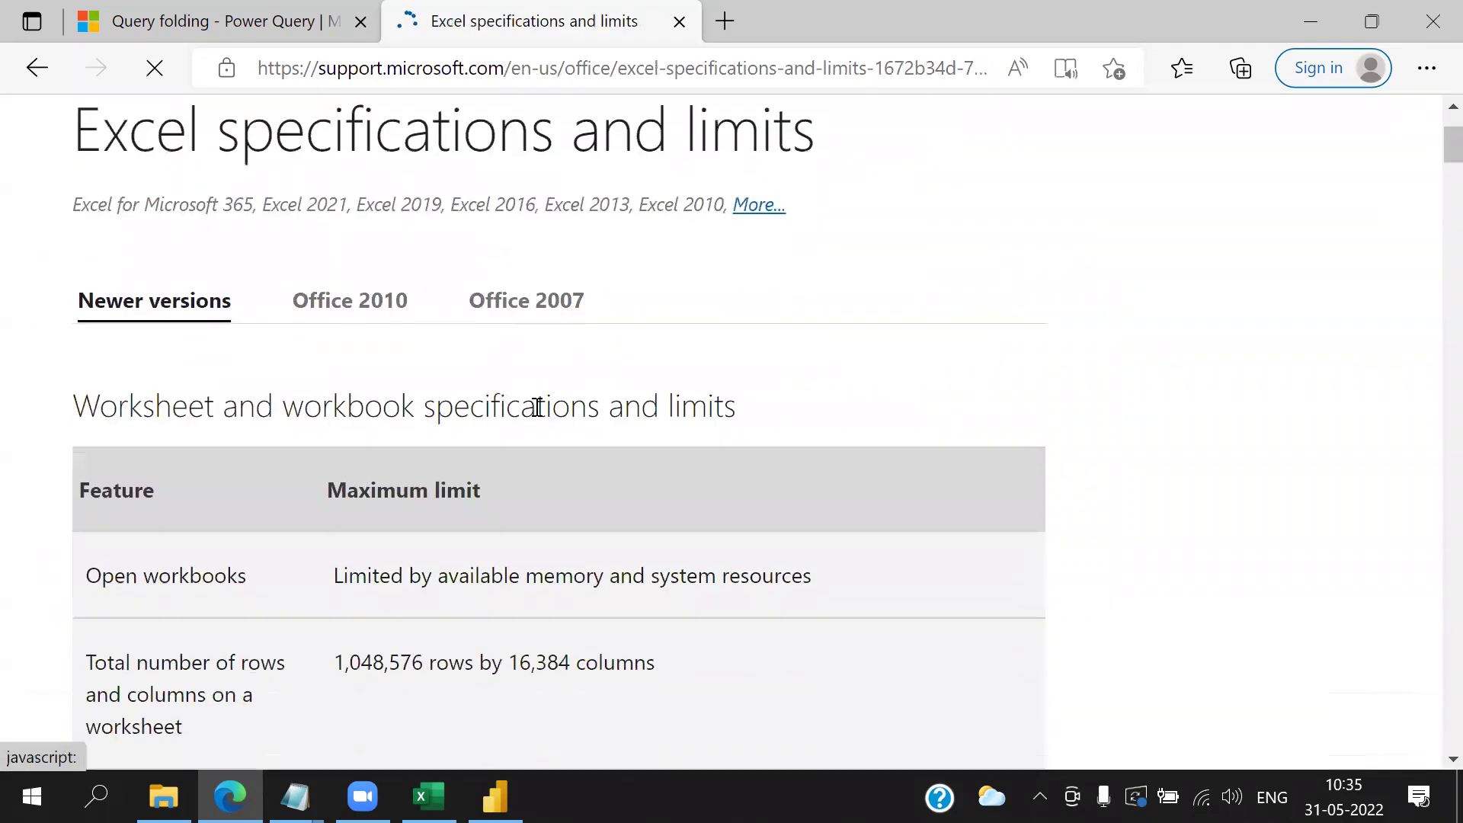
pyautogui.scroll(-2, 487, 427)
pyautogui.scroll(3, 585, 313)
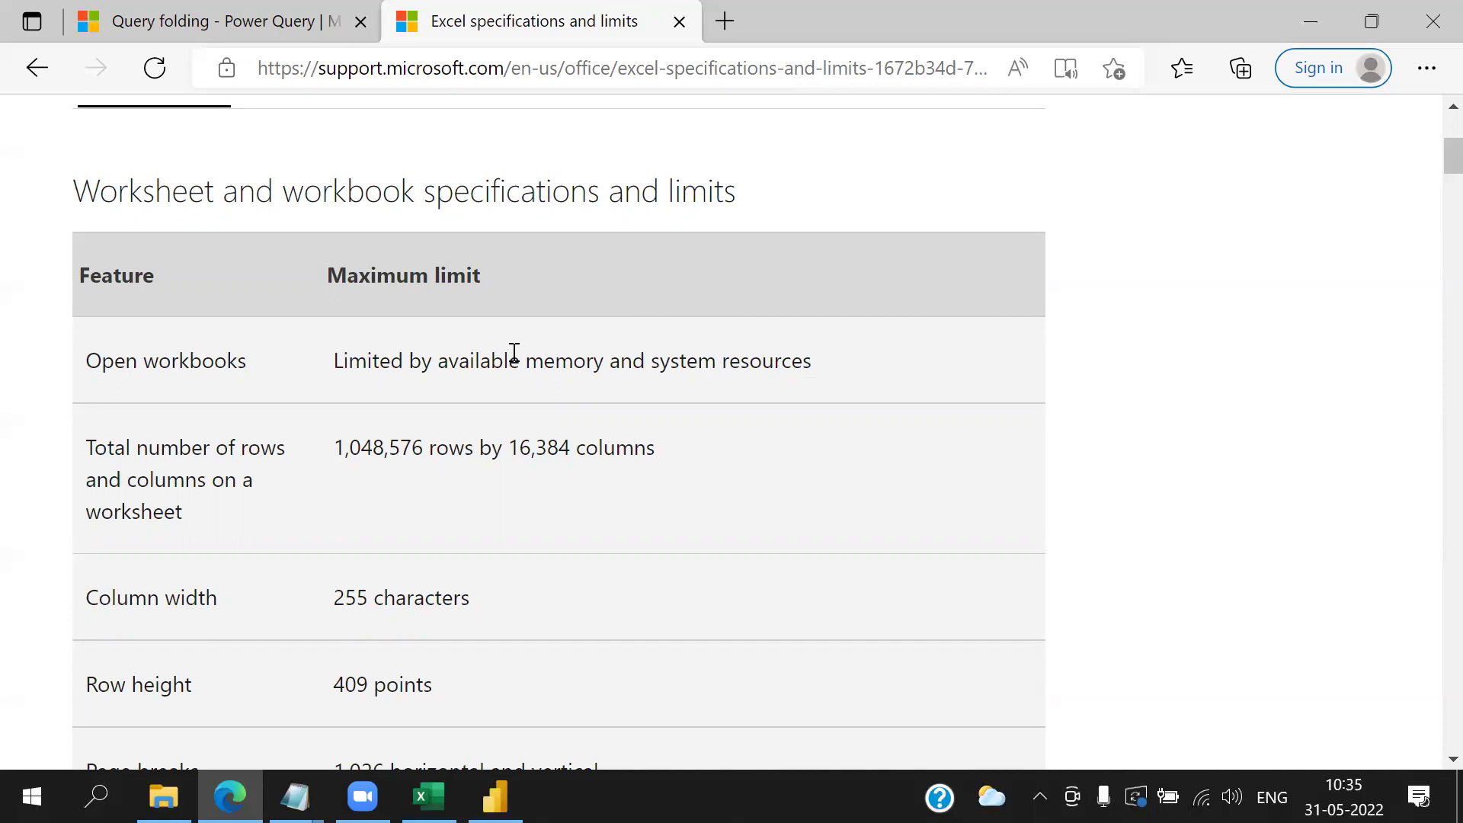
# - Read through the Excel limits for worksheets, calculation, charting, PivotTables and shared workbooks down to the end of the page
pyautogui.scroll(-5, 523, 451)
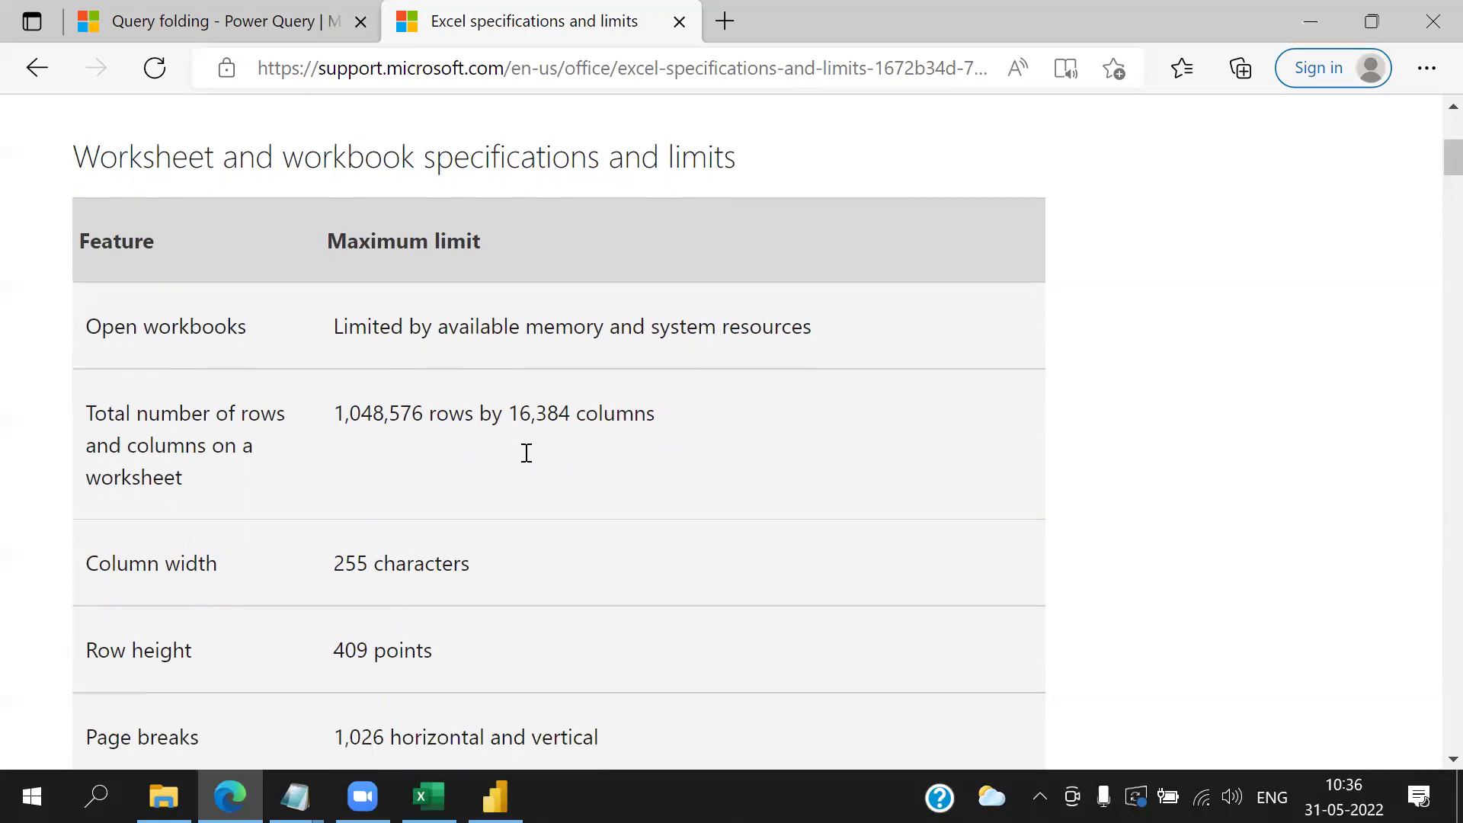
pyautogui.scroll(-6, 527, 457)
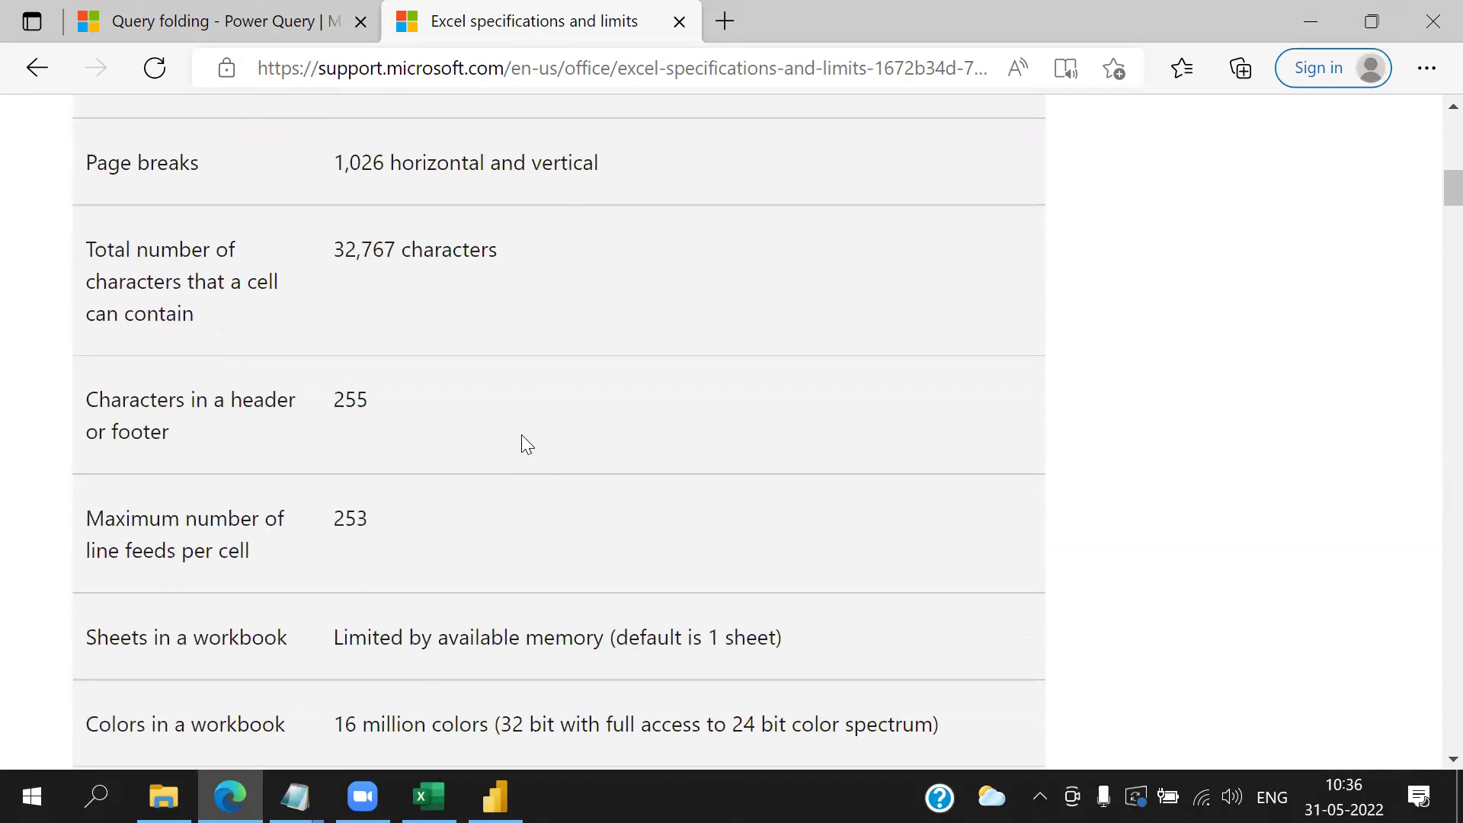
pyautogui.scroll(-9, 522, 439)
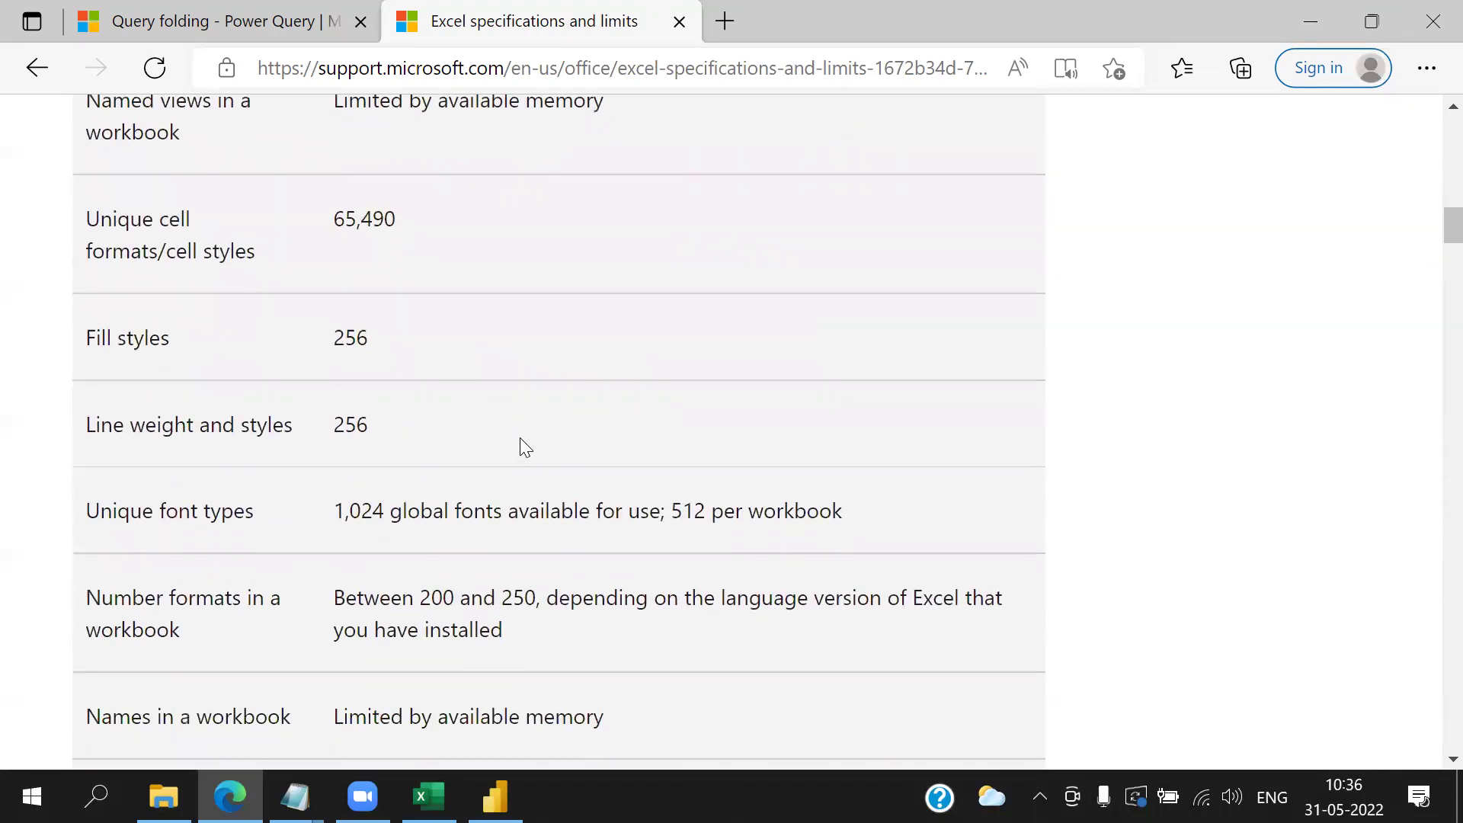
pyautogui.scroll(-7, 520, 438)
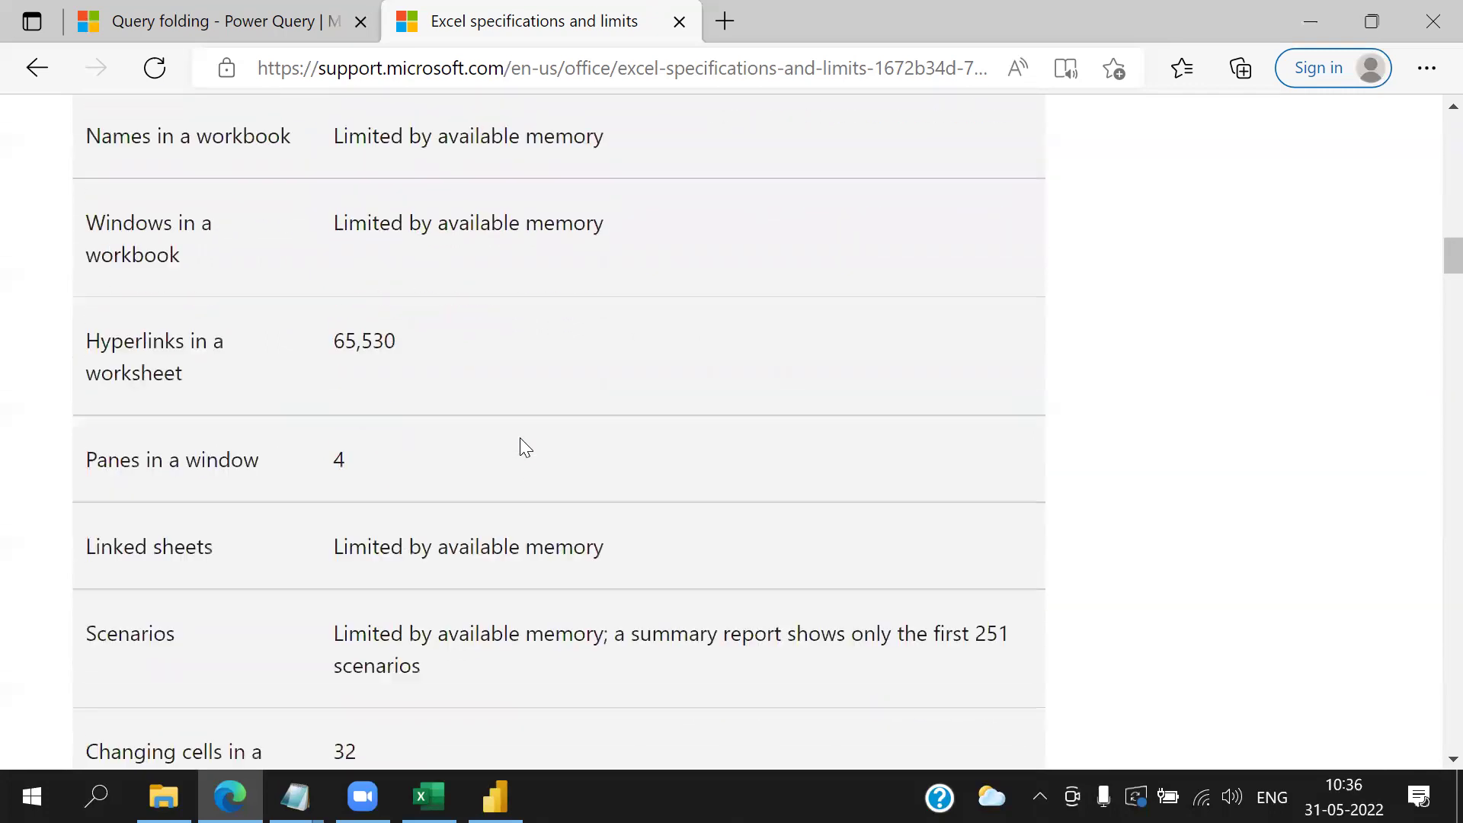
pyautogui.scroll(-10, 519, 441)
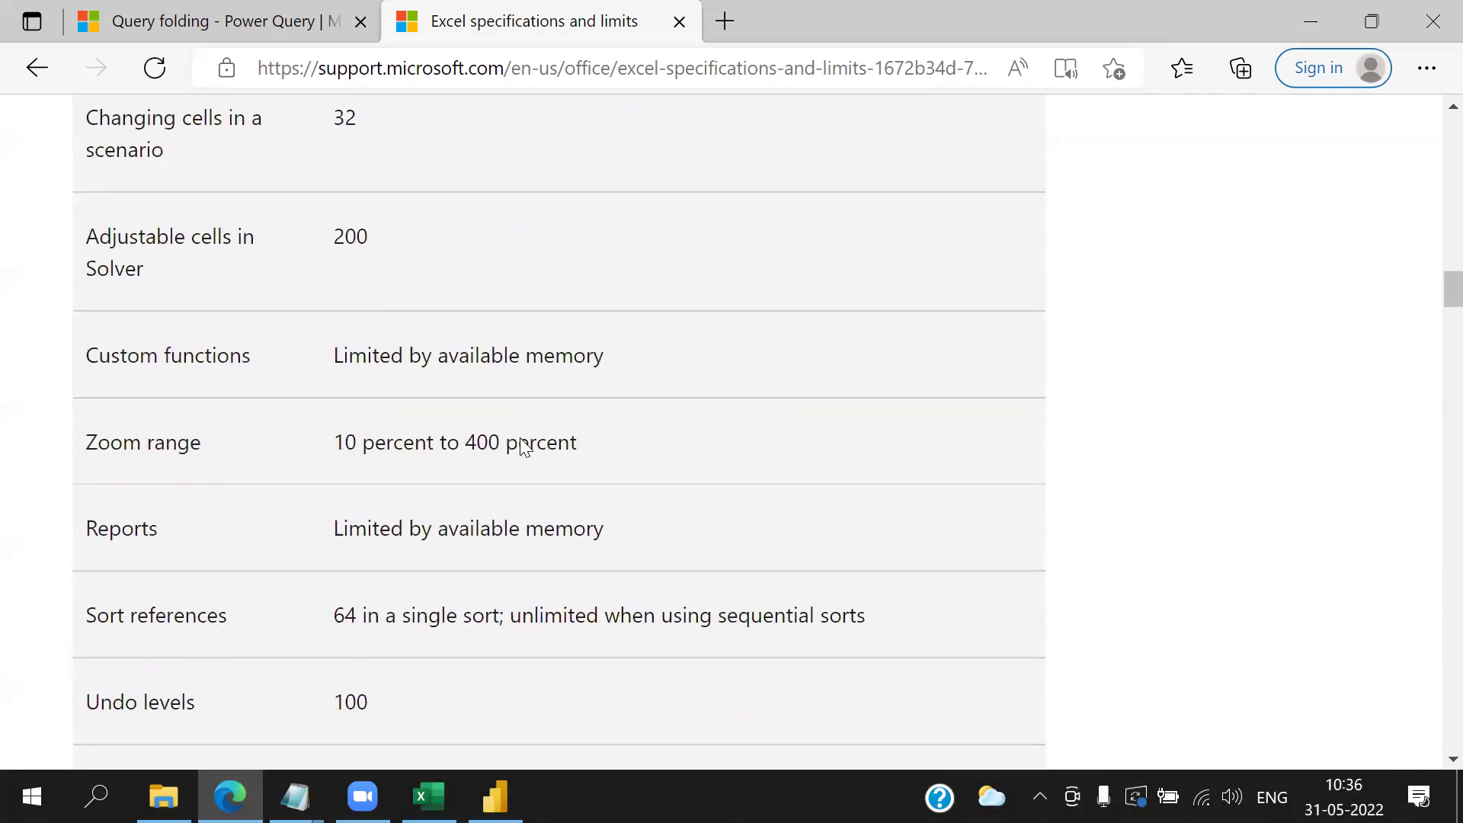
pyautogui.scroll(-12, 520, 442)
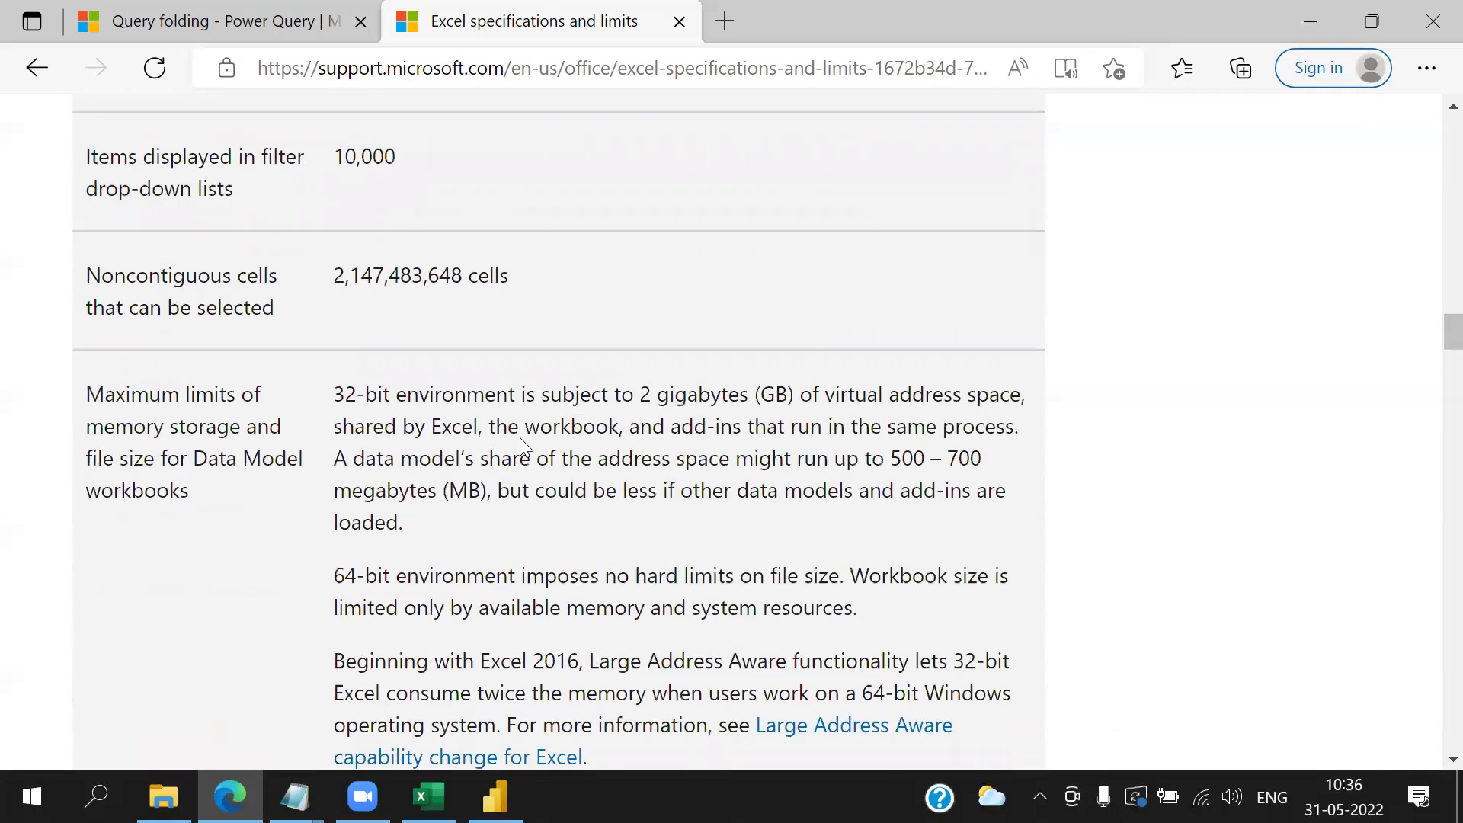
pyautogui.scroll(-6, 521, 440)
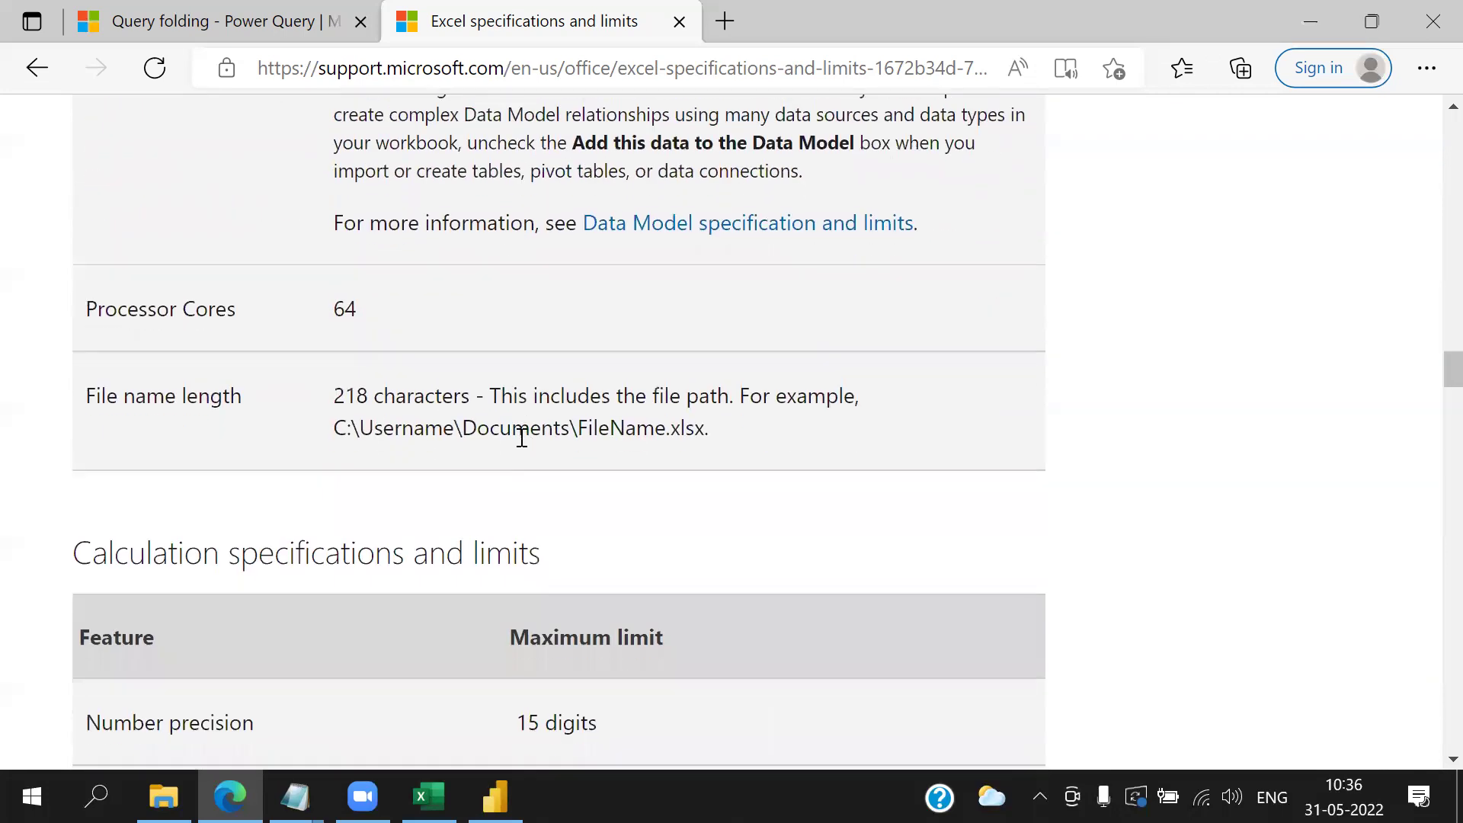
pyautogui.scroll(-4, 521, 437)
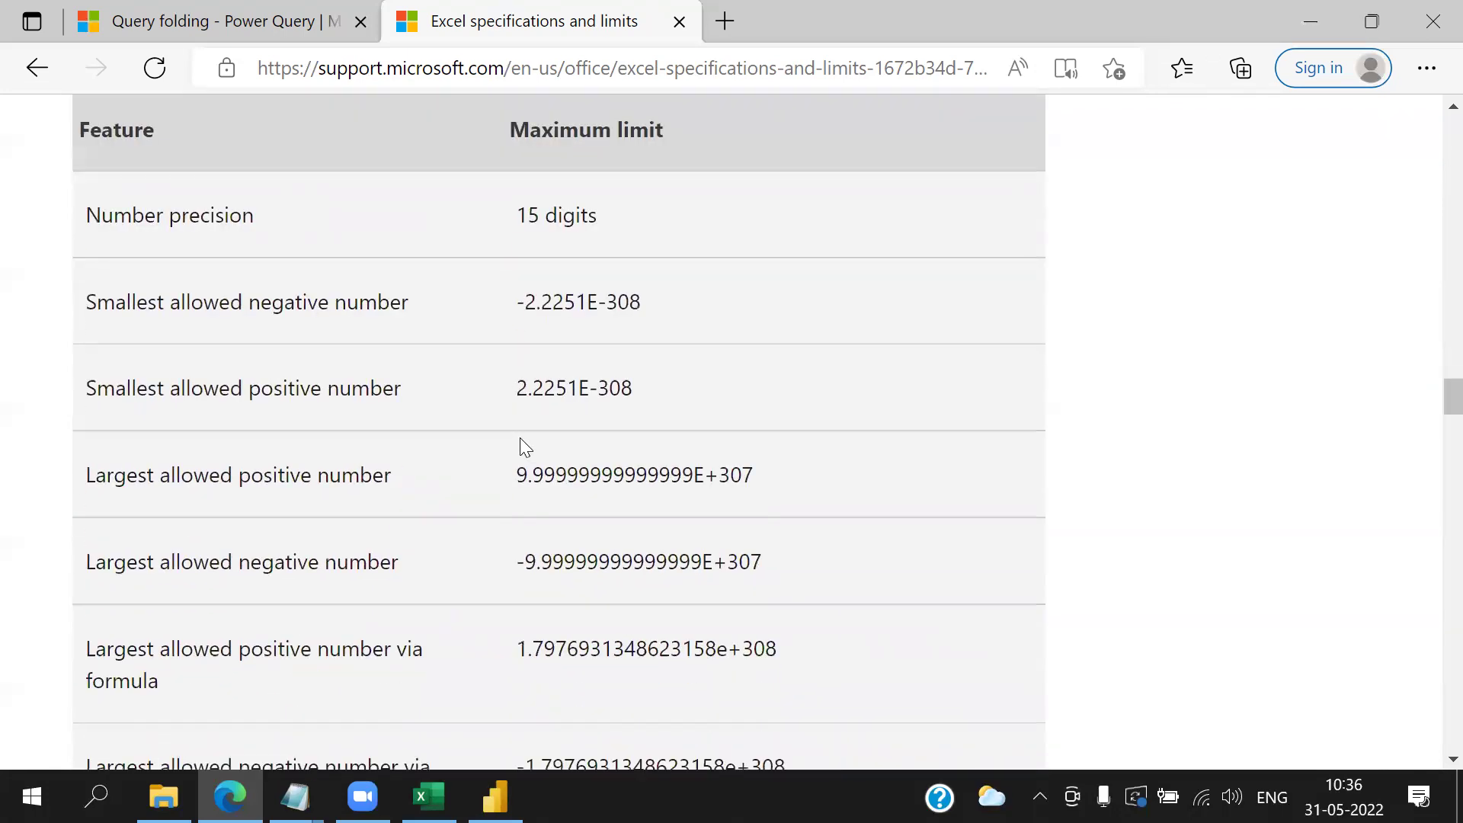
pyautogui.scroll(-6, 520, 438)
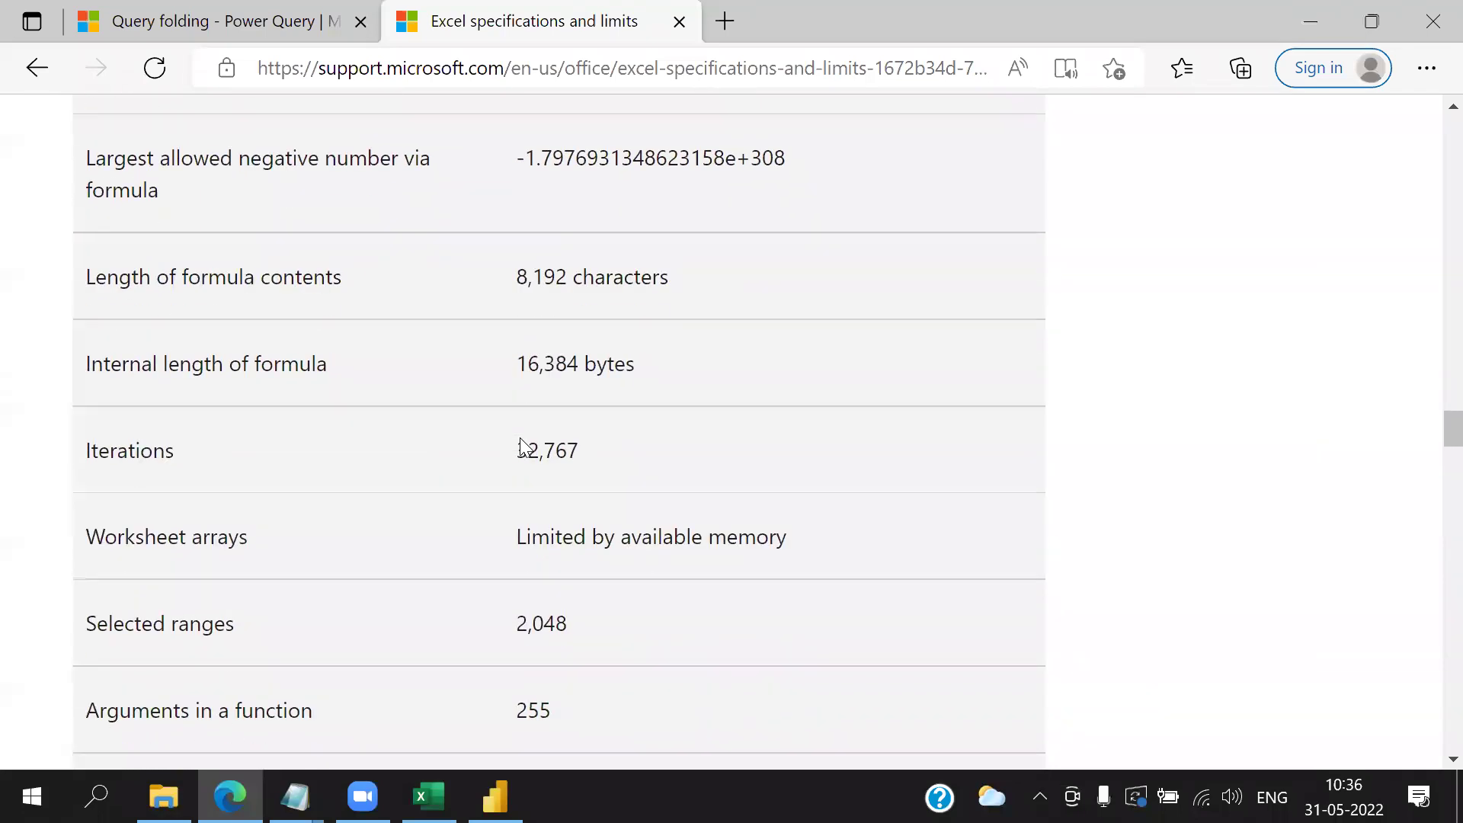
pyautogui.scroll(-4, 521, 438)
pyautogui.scroll(-13, 521, 438)
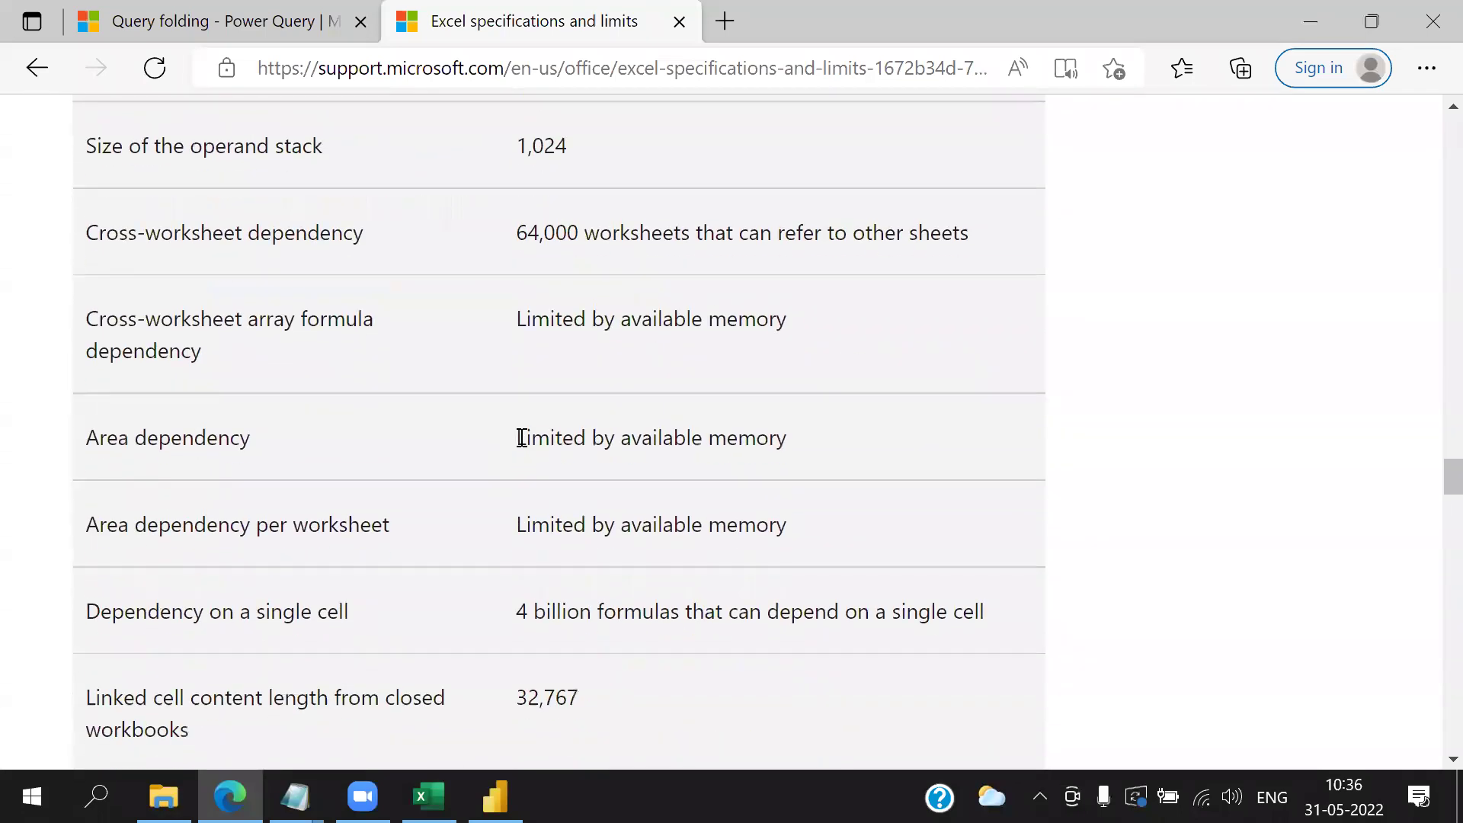
pyautogui.scroll(-8, 521, 438)
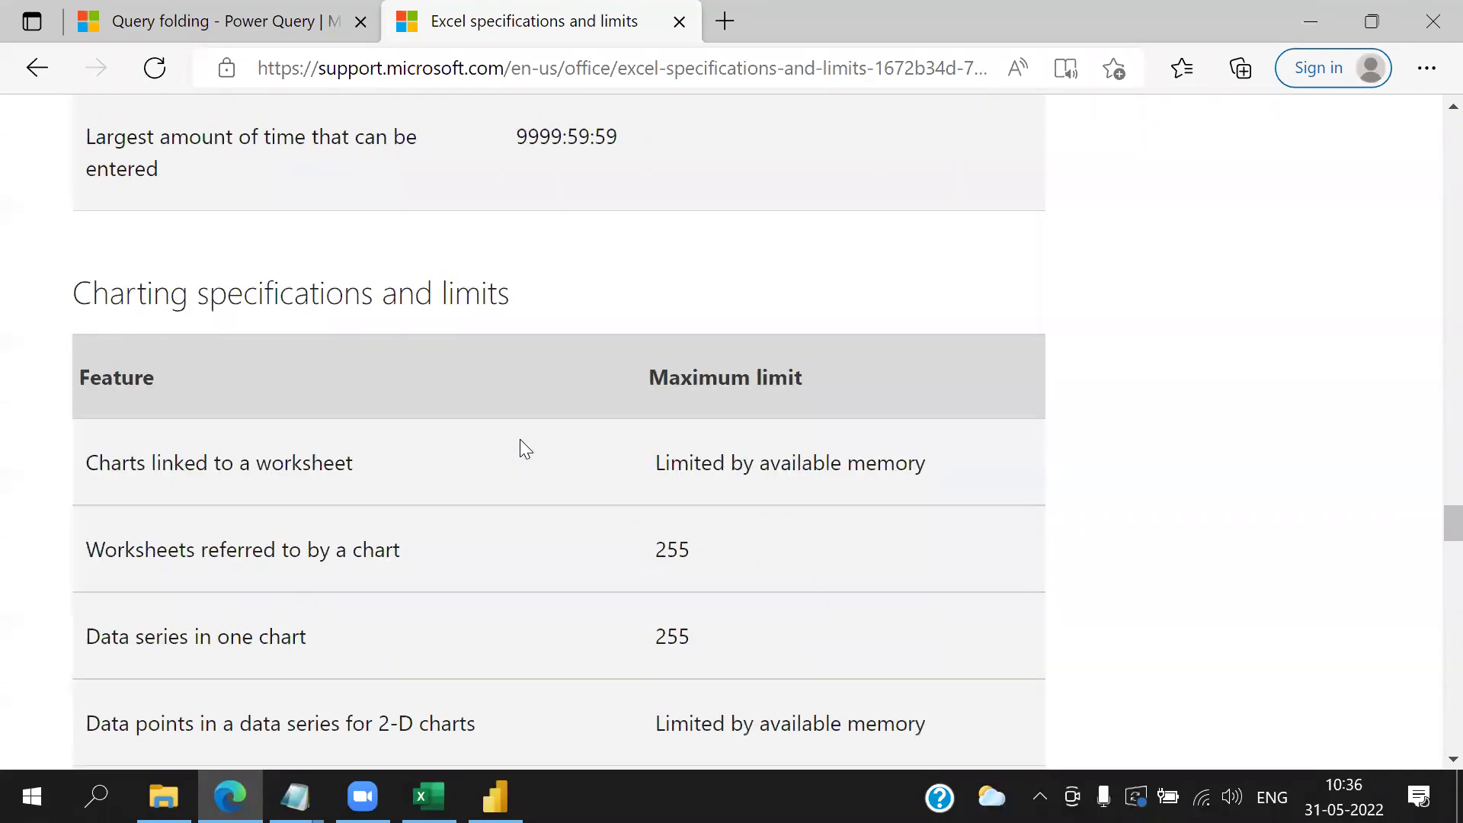
pyautogui.scroll(-14, 519, 440)
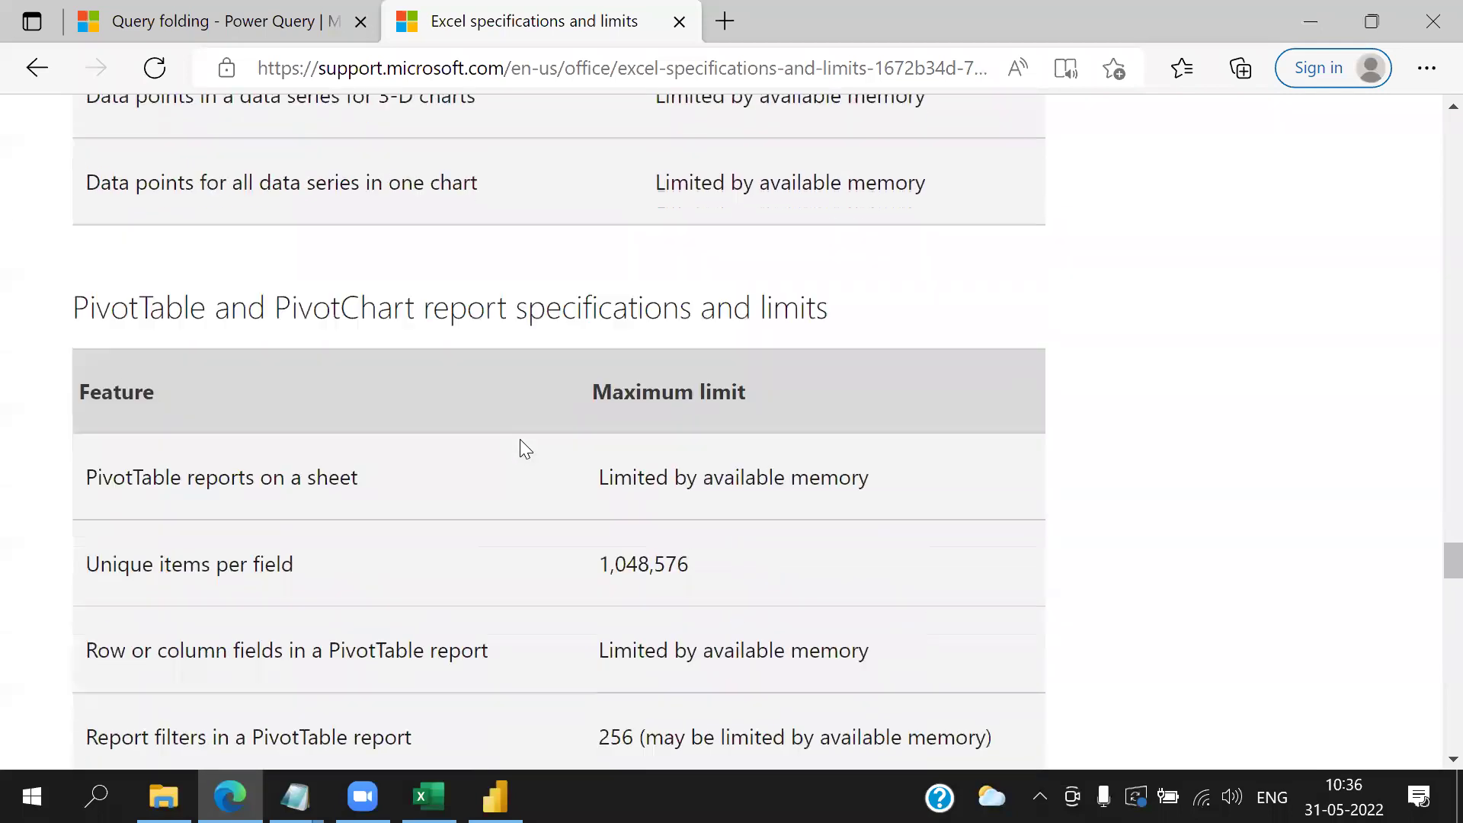
pyautogui.scroll(-5, 519, 439)
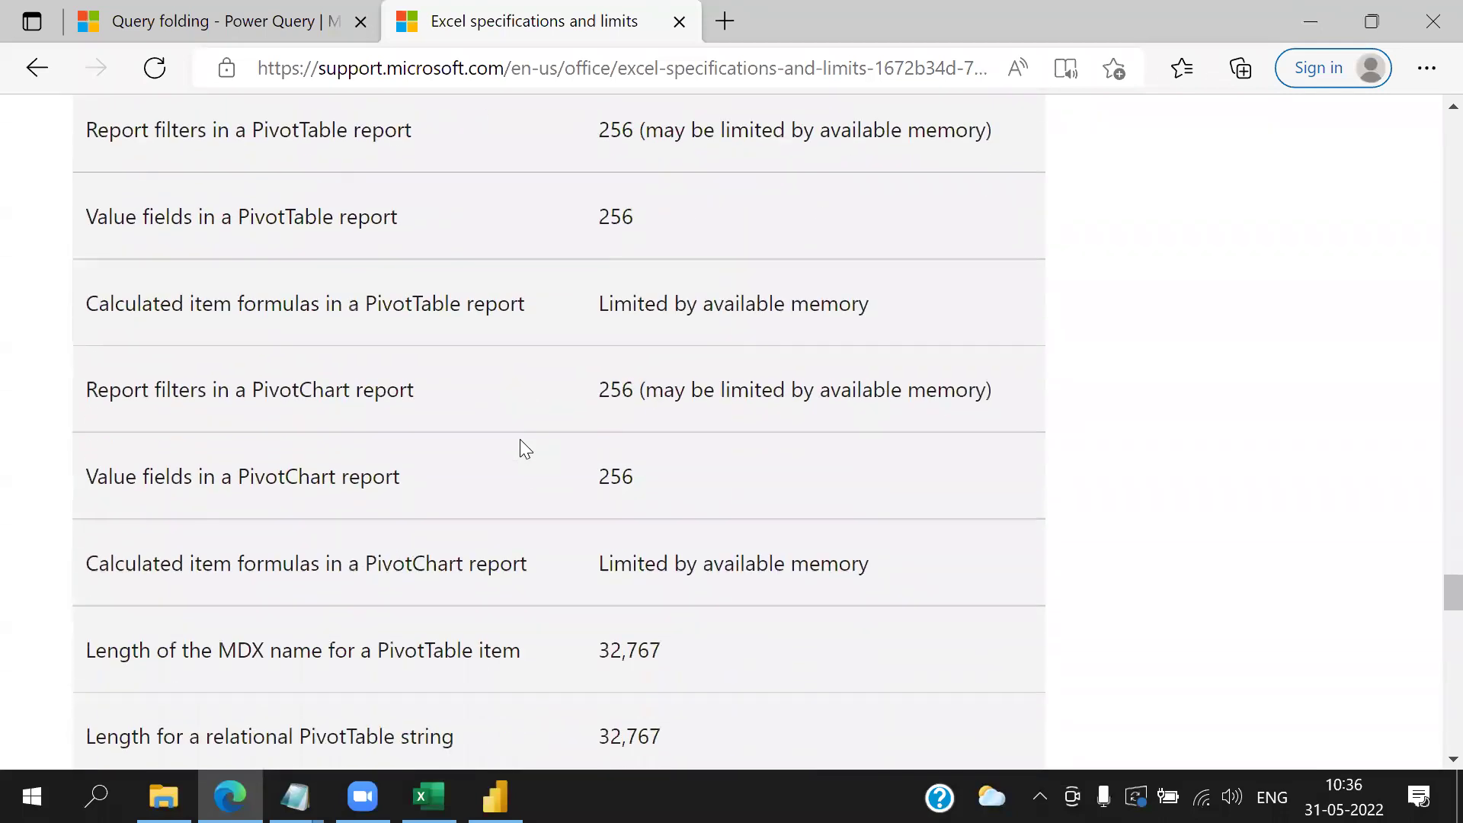
pyautogui.scroll(-10, 520, 439)
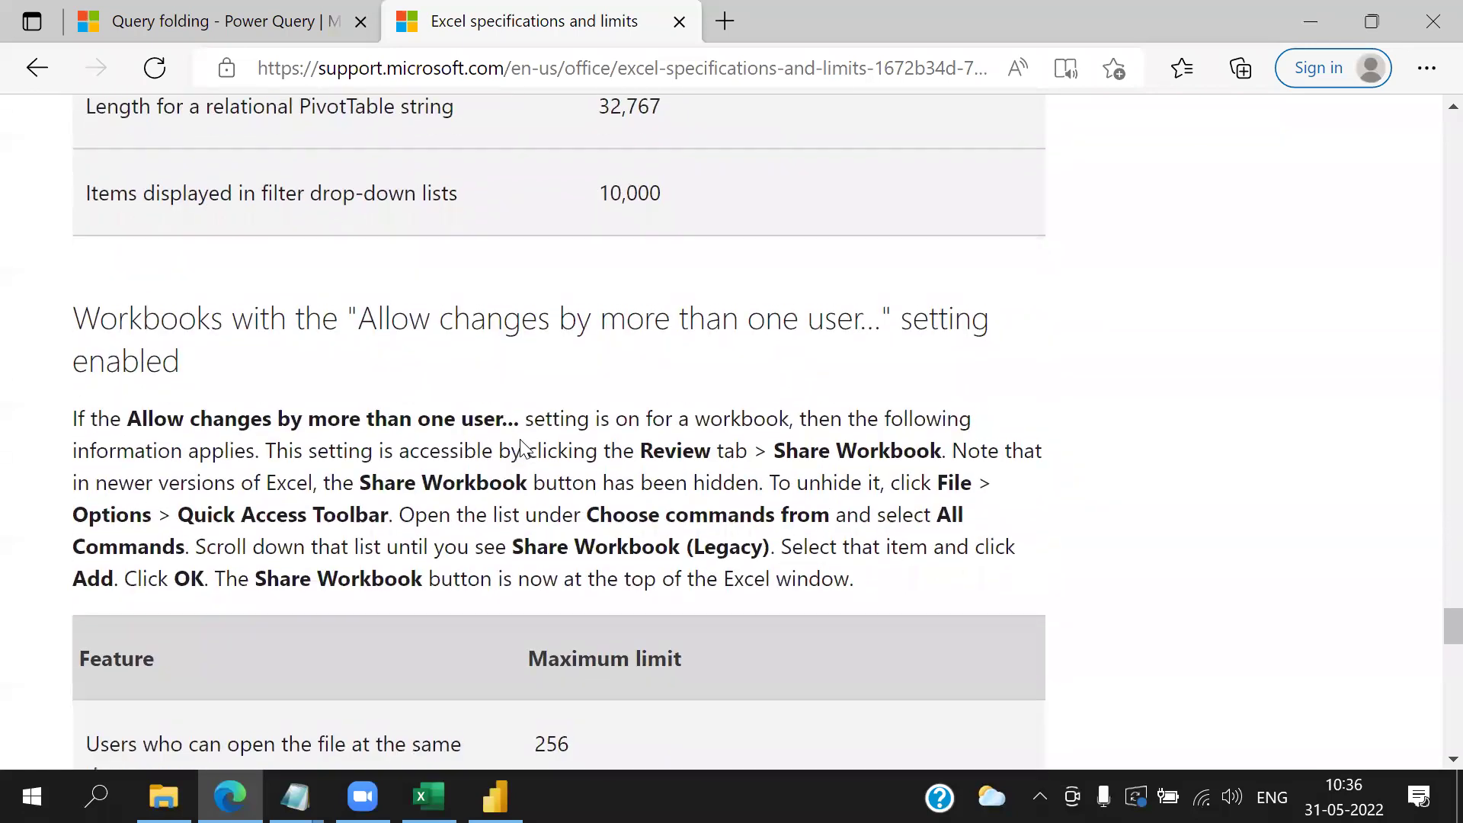
pyautogui.scroll(-4, 789, 368)
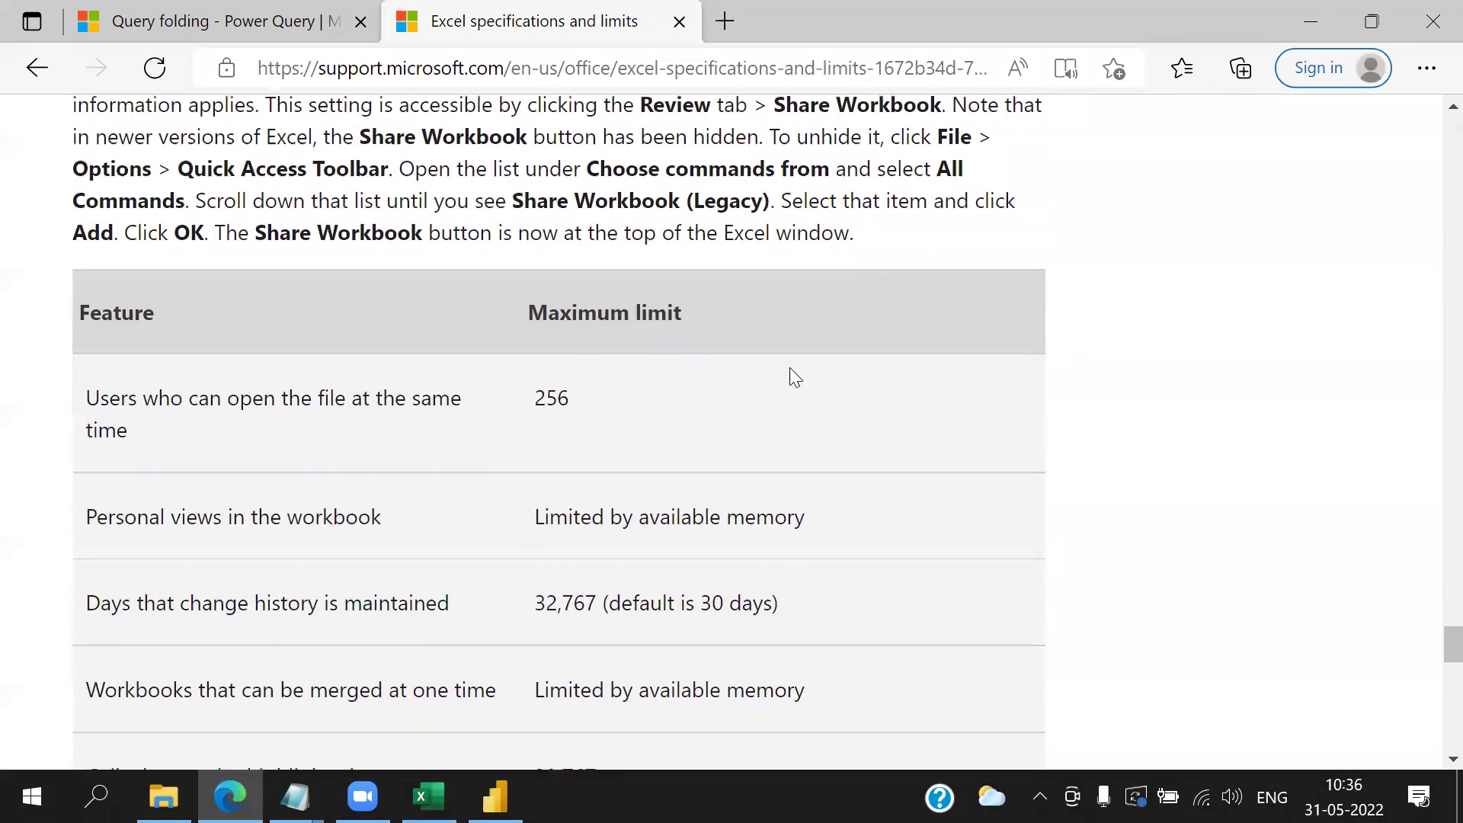
pyautogui.scroll(-4, 844, 233)
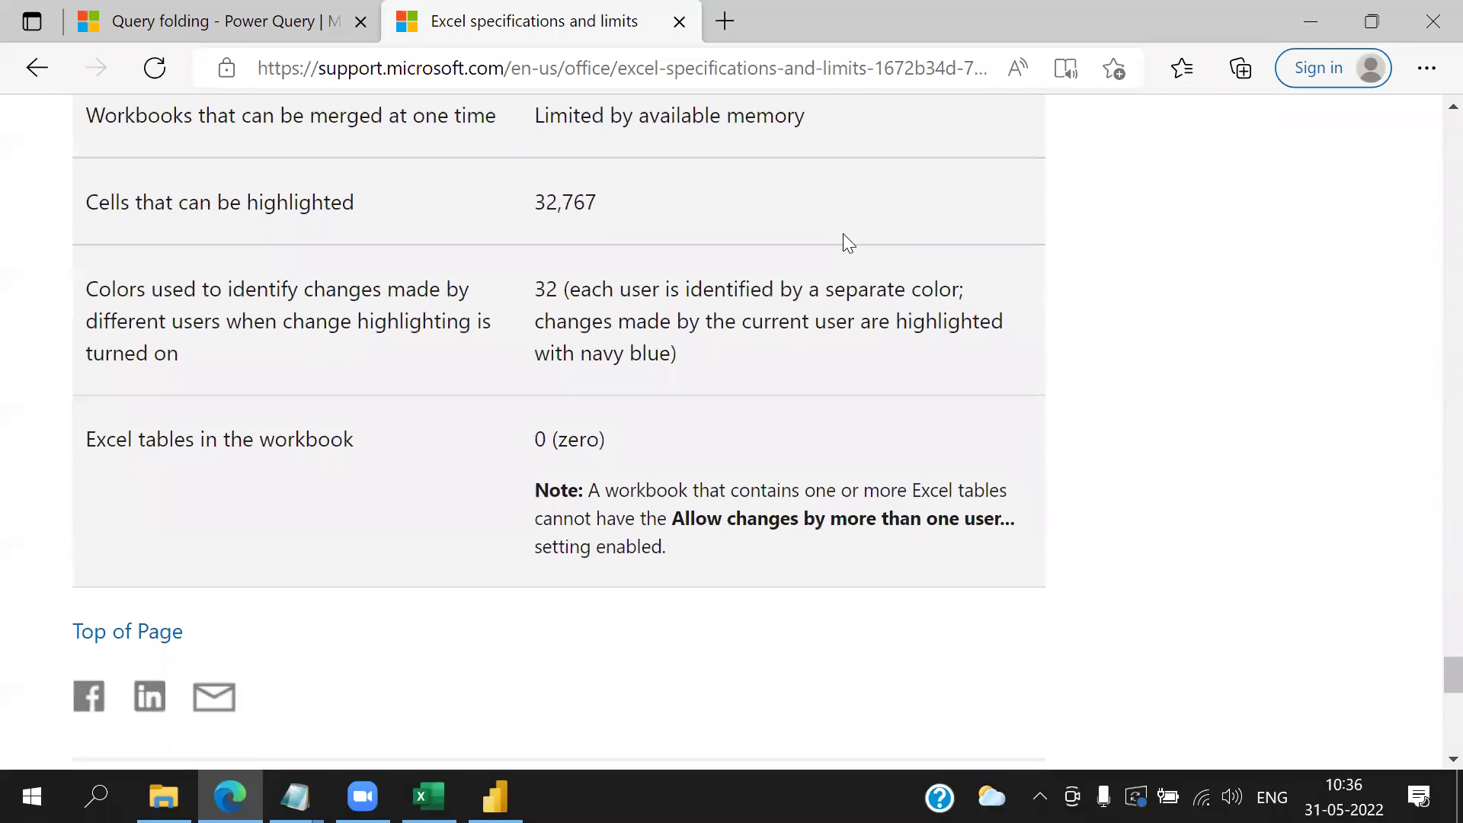
pyautogui.scroll(-5, 844, 240)
pyautogui.scroll(-5, 846, 238)
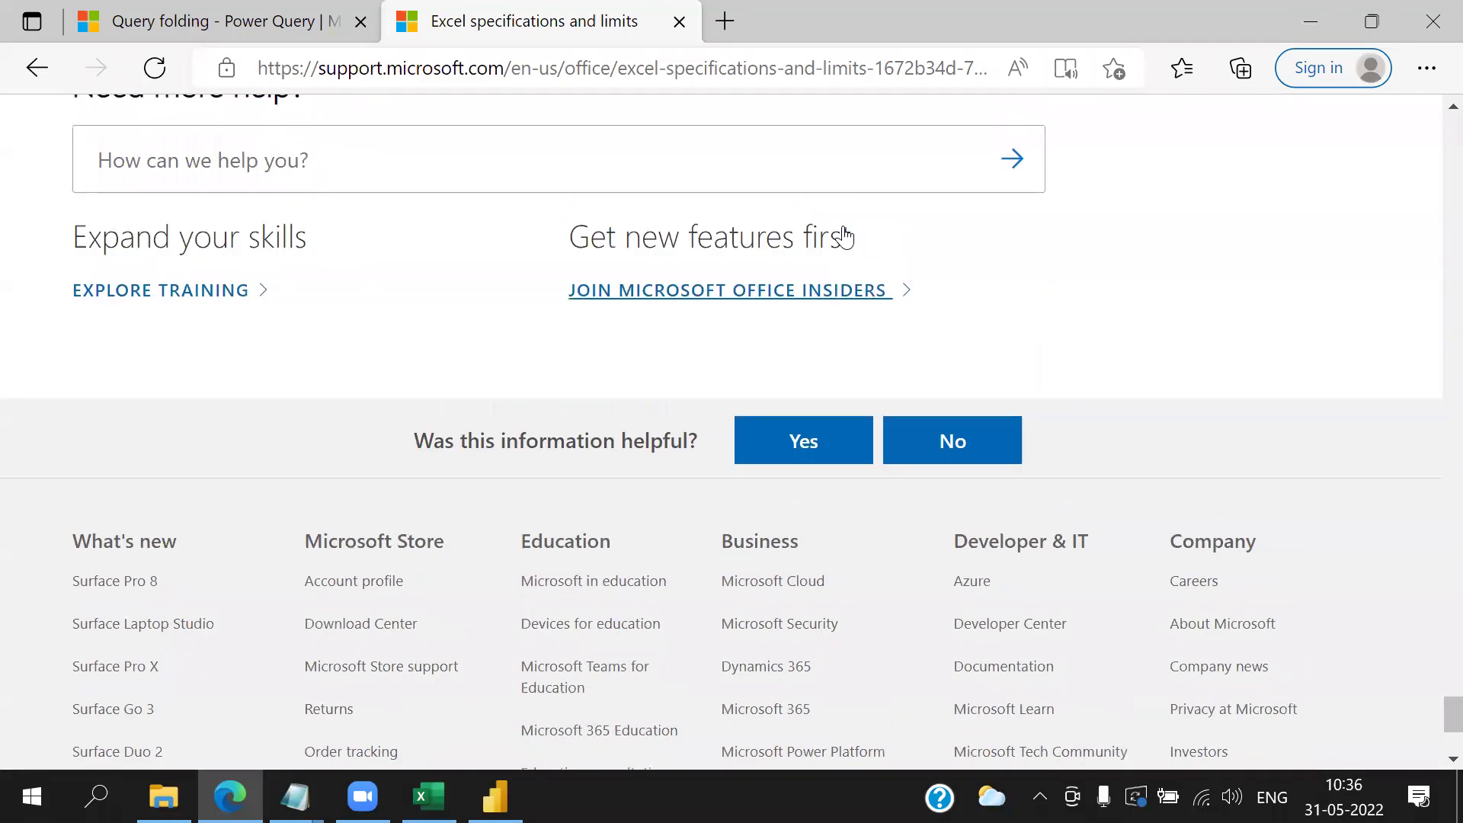
# - Review the Excel limits tables back up to the worksheet and workbook specifications for newer versions
pyautogui.scroll(15, 845, 238)
pyautogui.scroll(8, 845, 226)
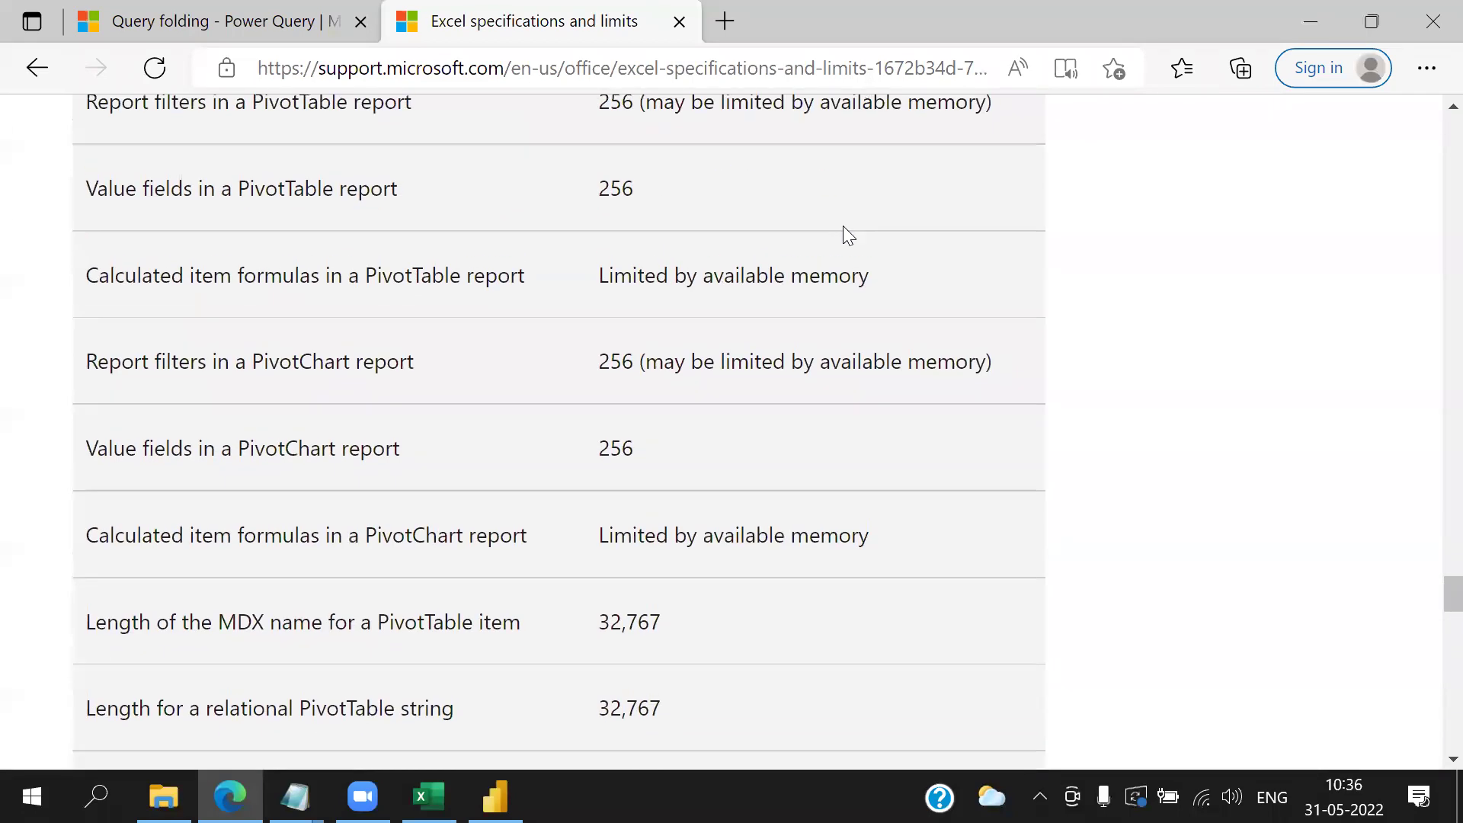
pyautogui.scroll(6, 843, 225)
pyautogui.scroll(8, 843, 226)
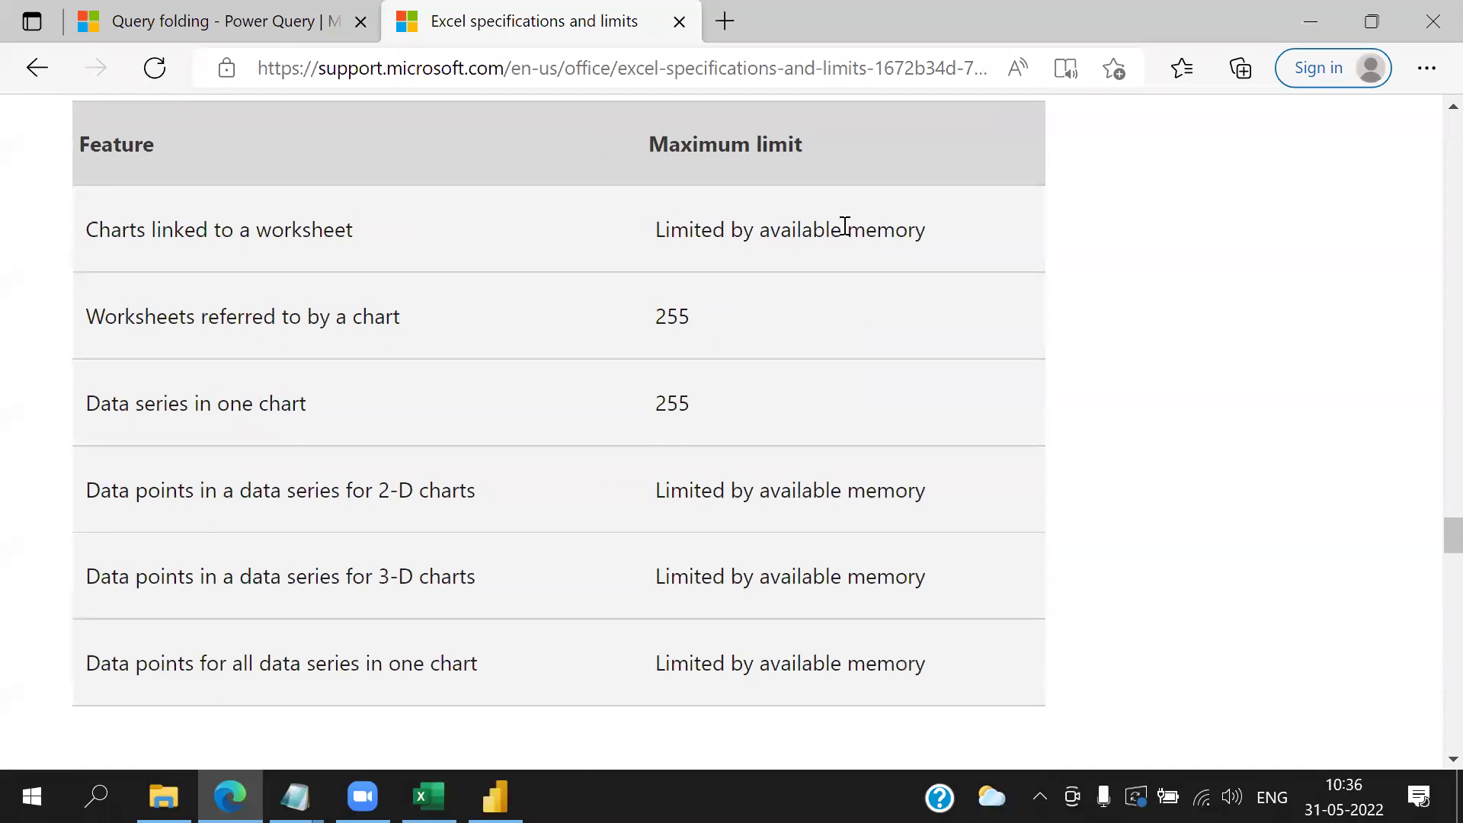
pyautogui.scroll(6, 843, 225)
pyautogui.scroll(20, 842, 225)
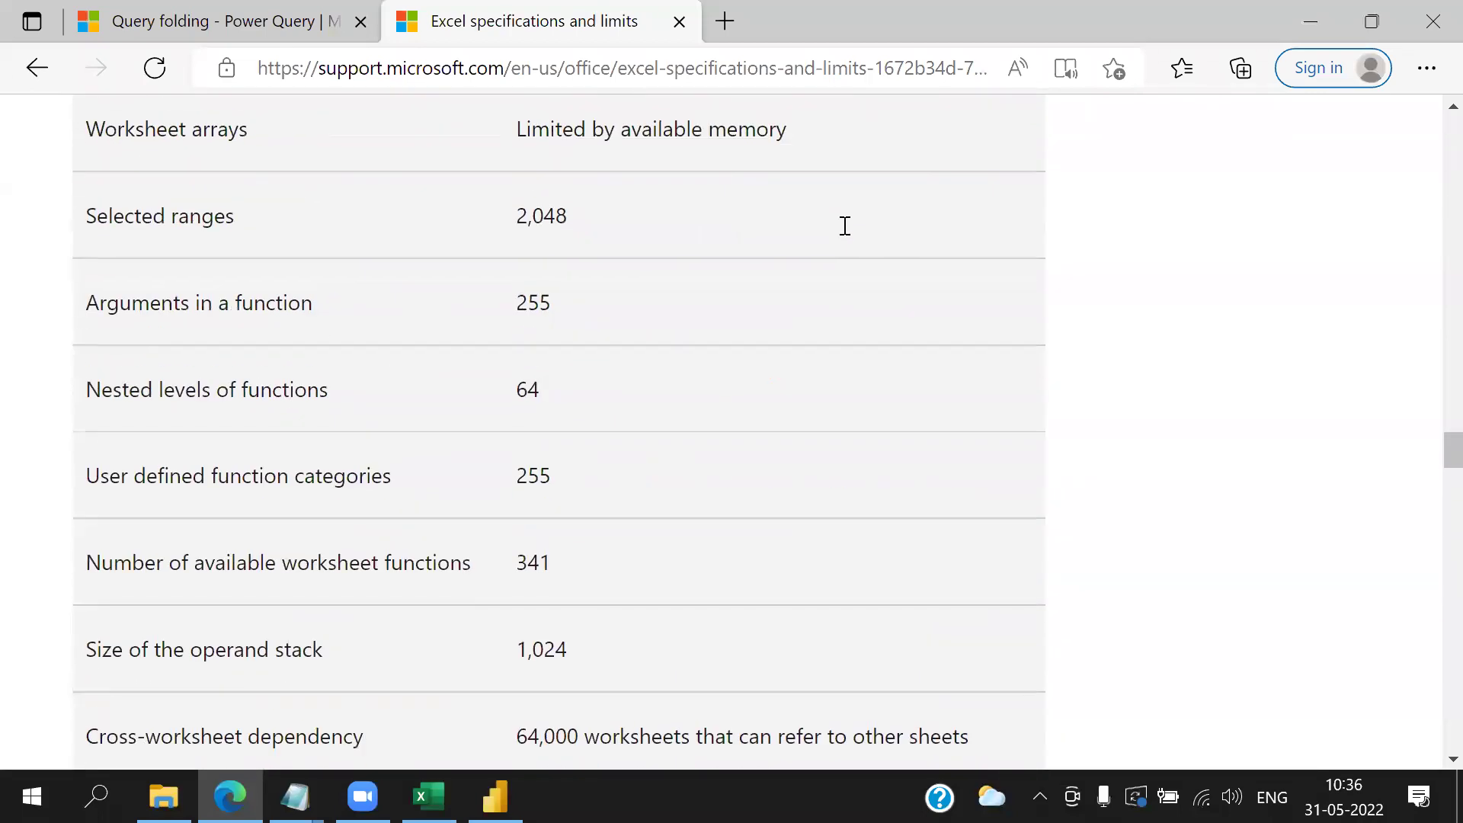
pyautogui.scroll(15, 843, 226)
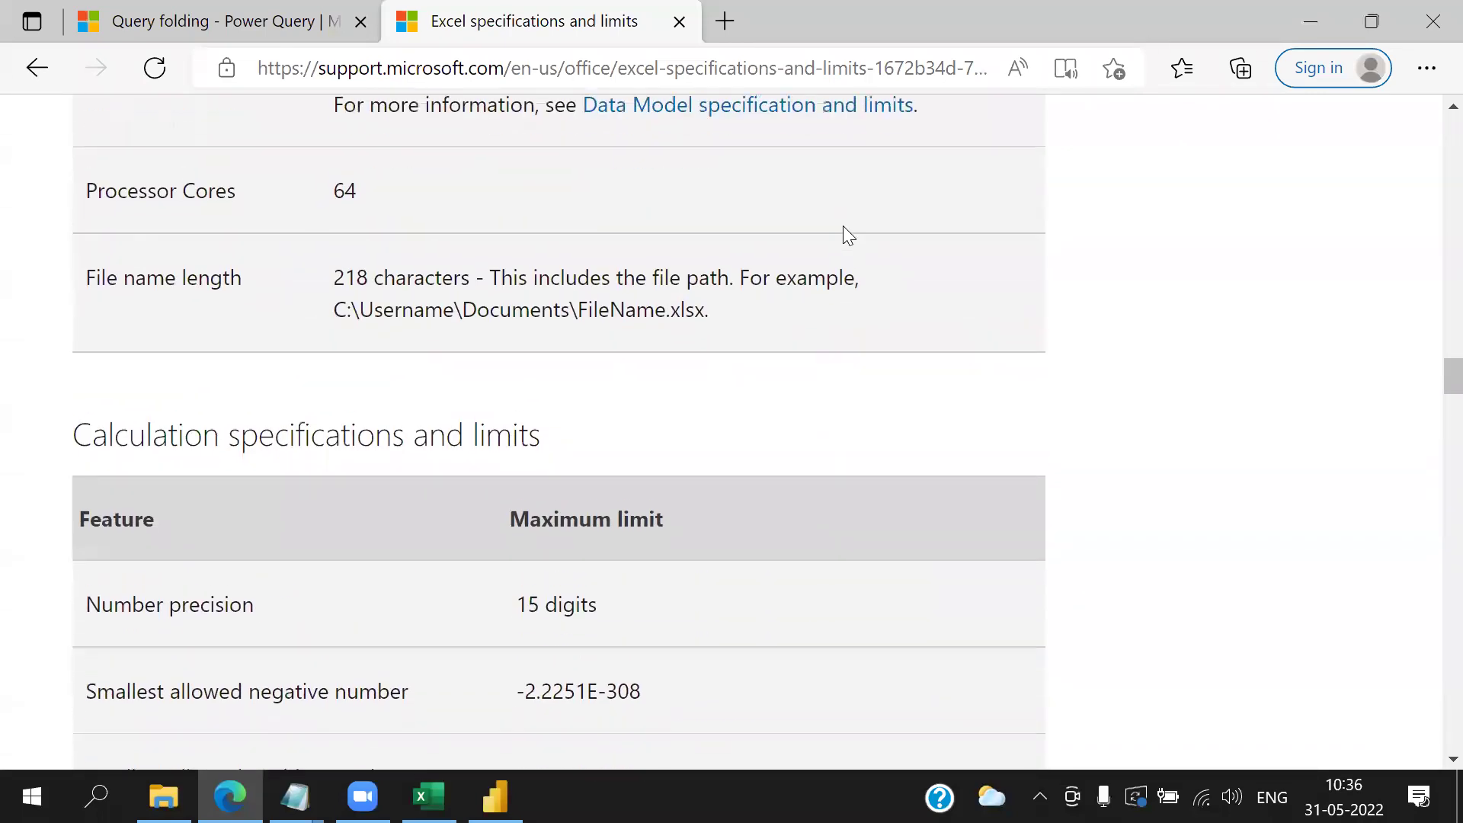
pyautogui.scroll(10, 843, 225)
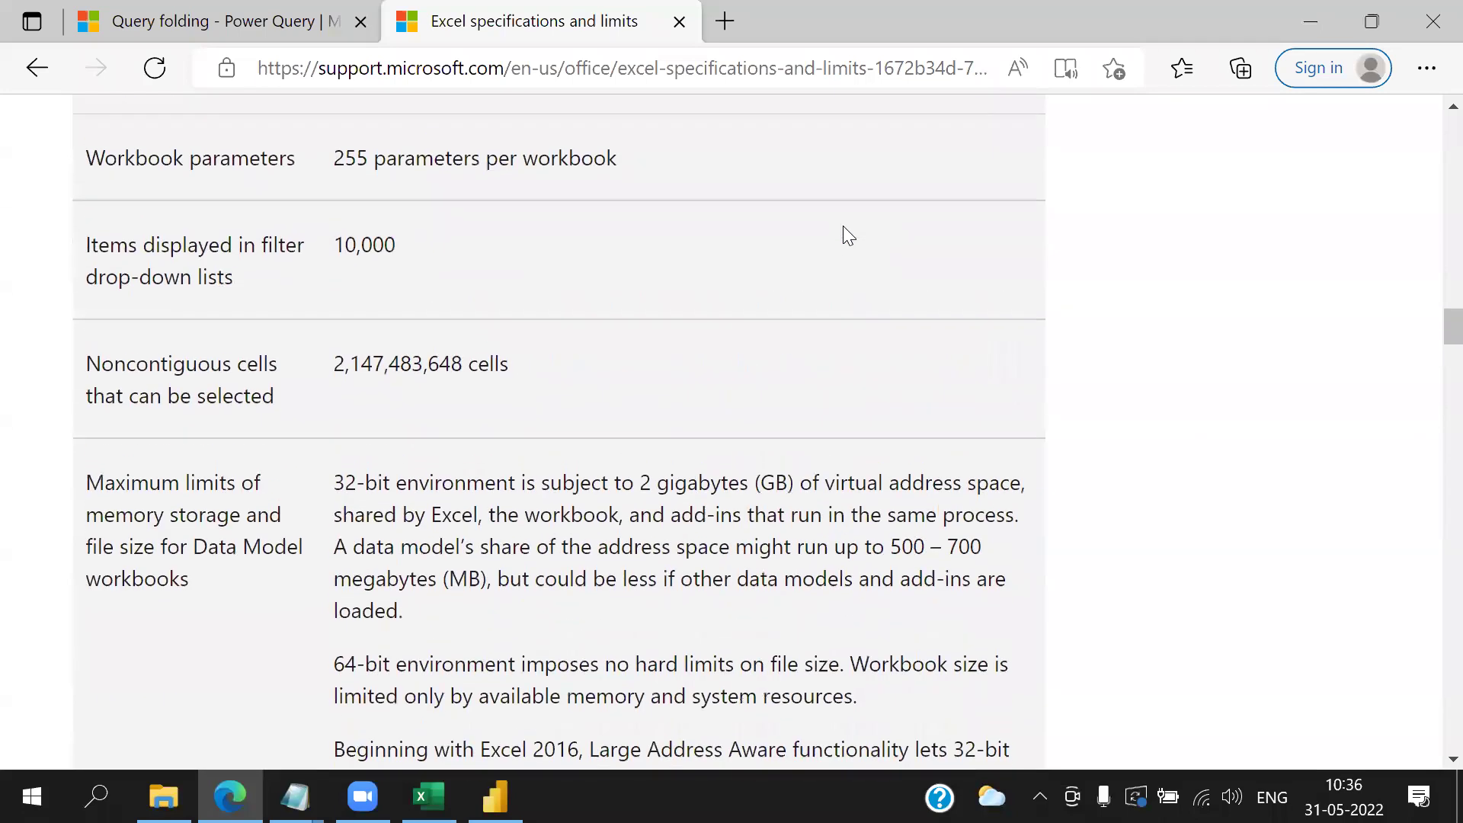
pyautogui.scroll(12, 843, 225)
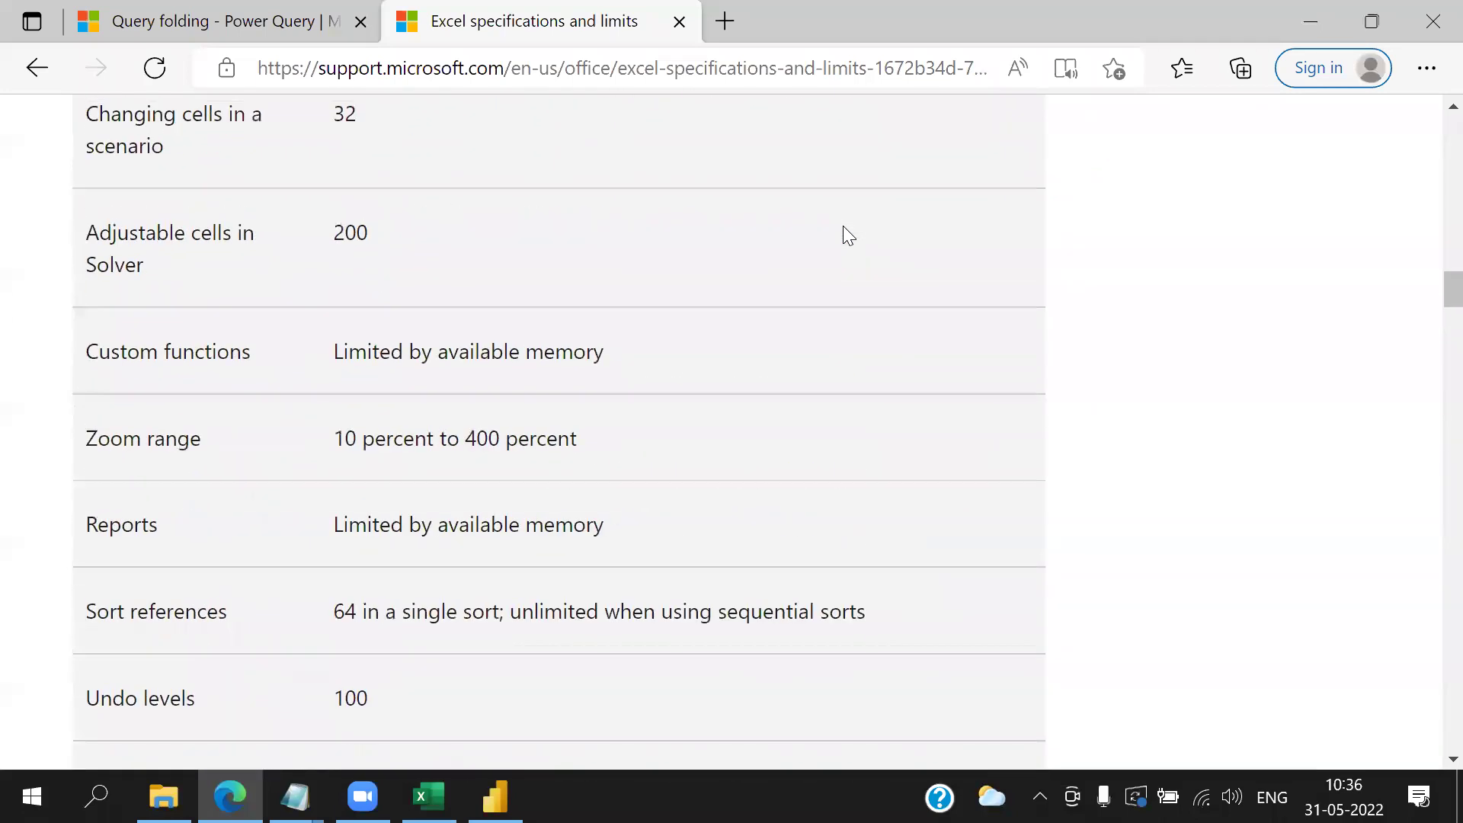
pyautogui.scroll(8, 843, 225)
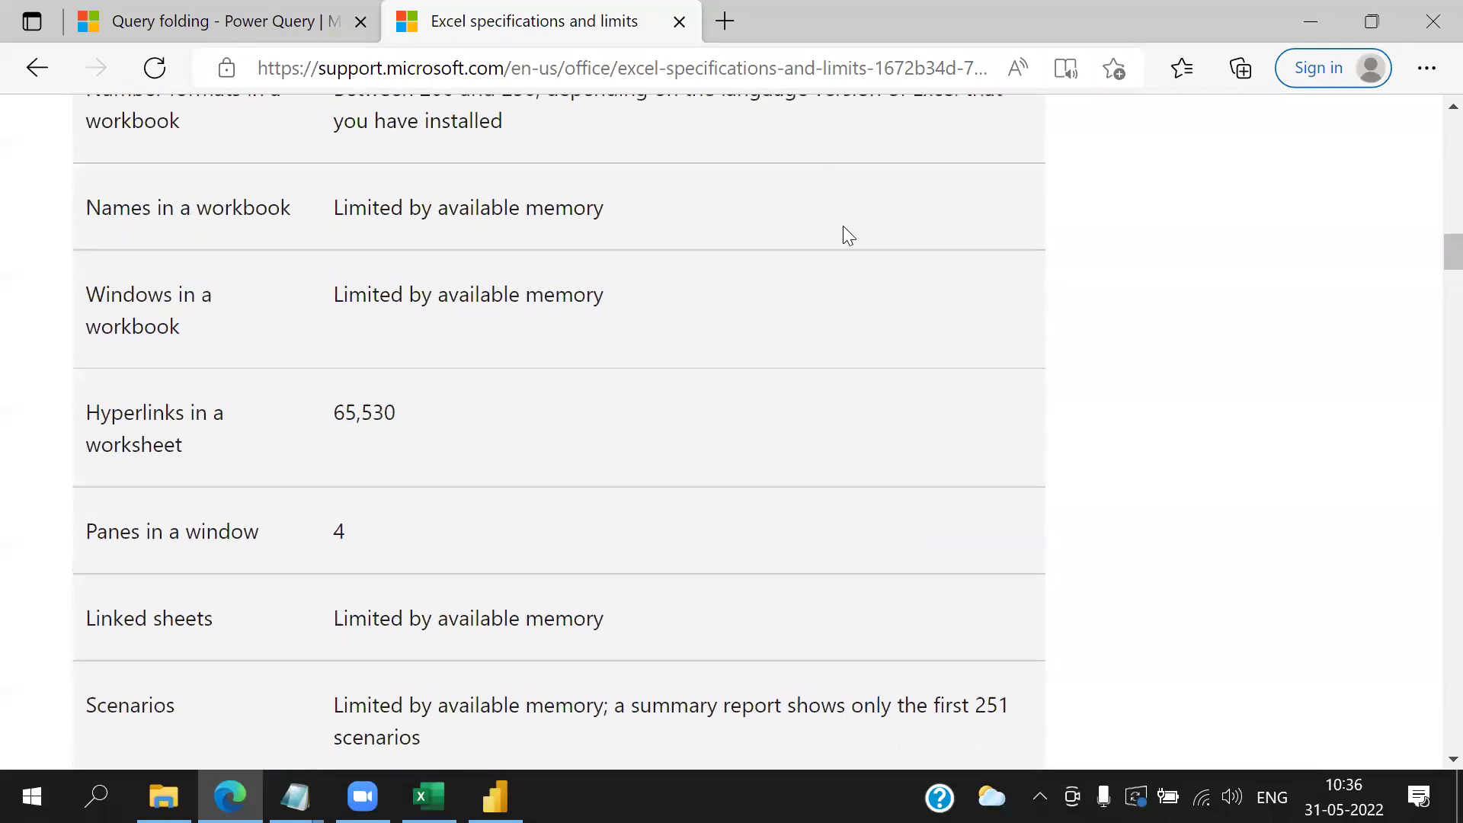
pyautogui.scroll(12, 842, 225)
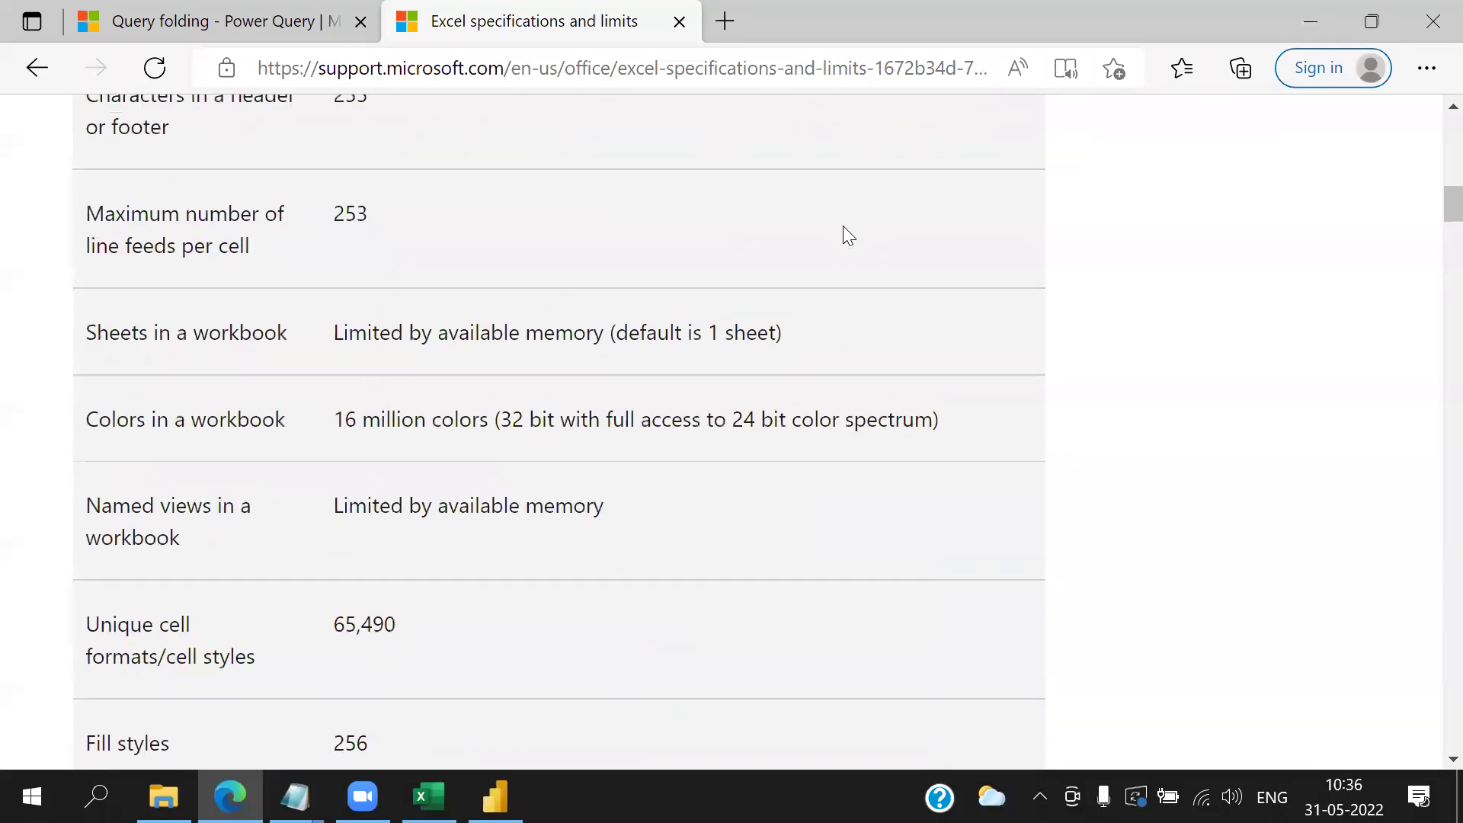
pyautogui.scroll(8, 843, 226)
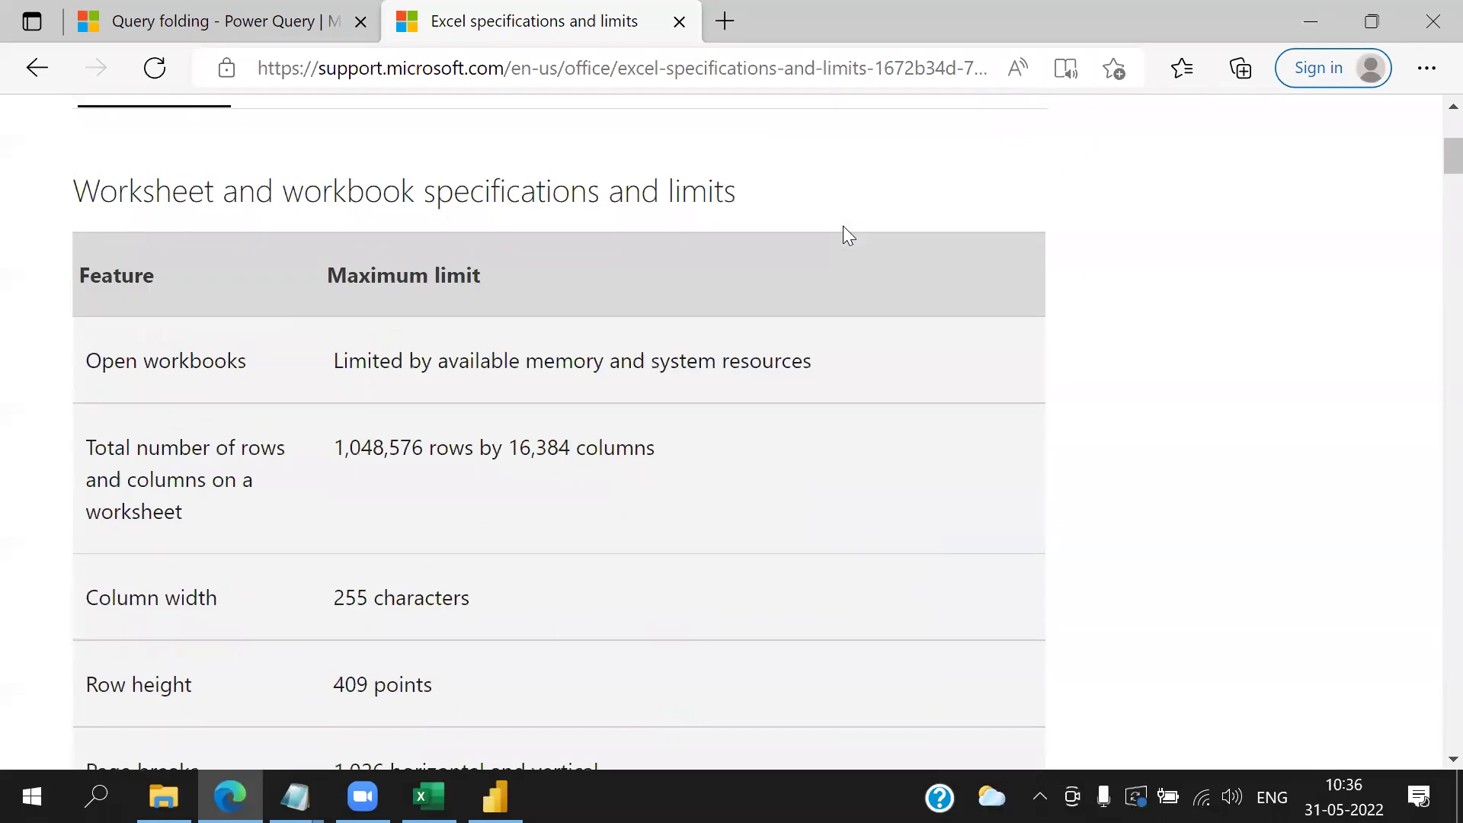
pyautogui.scroll(-5, 846, 238)
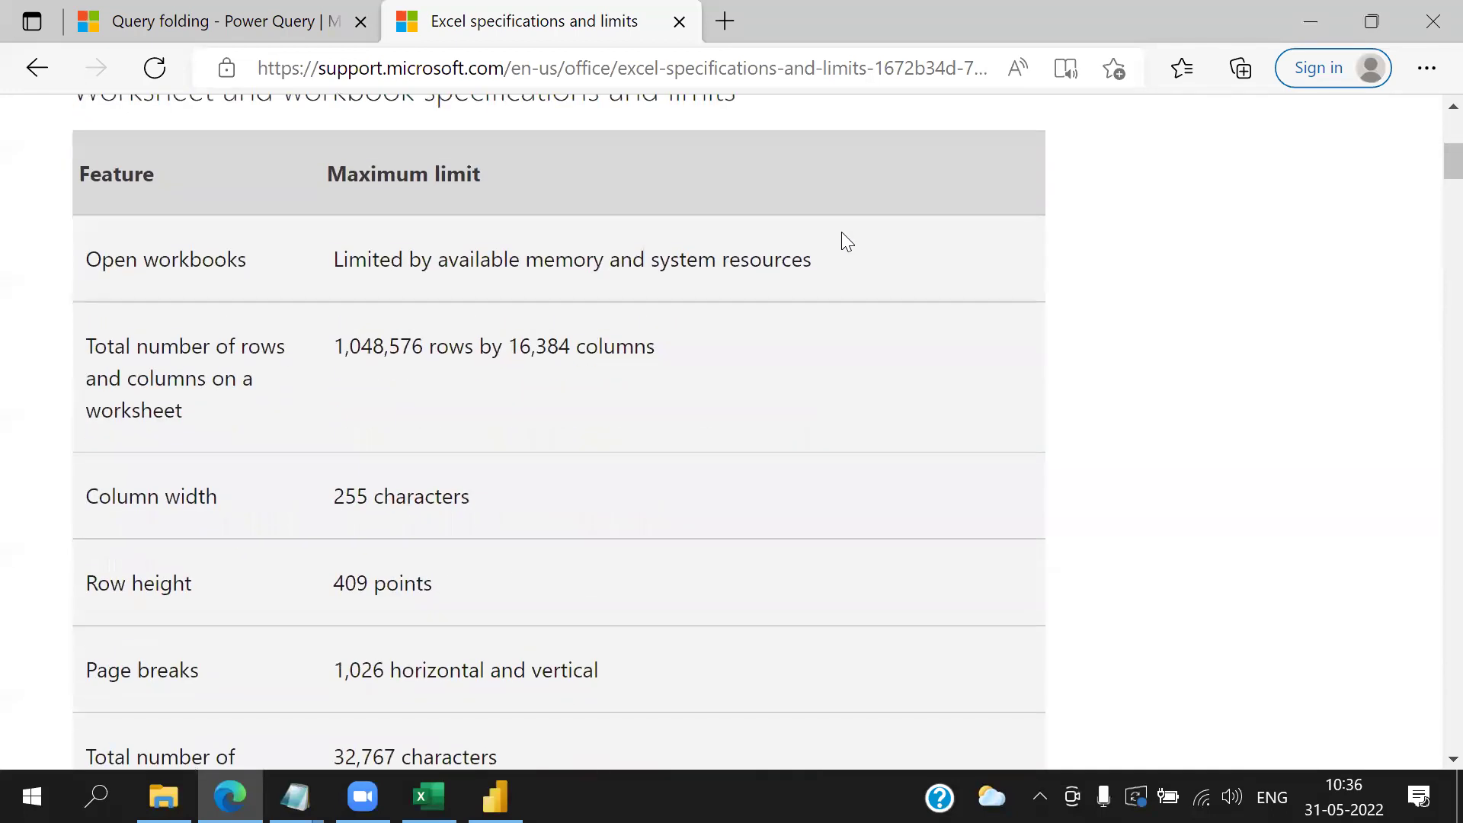
pyautogui.scroll(5, 841, 233)
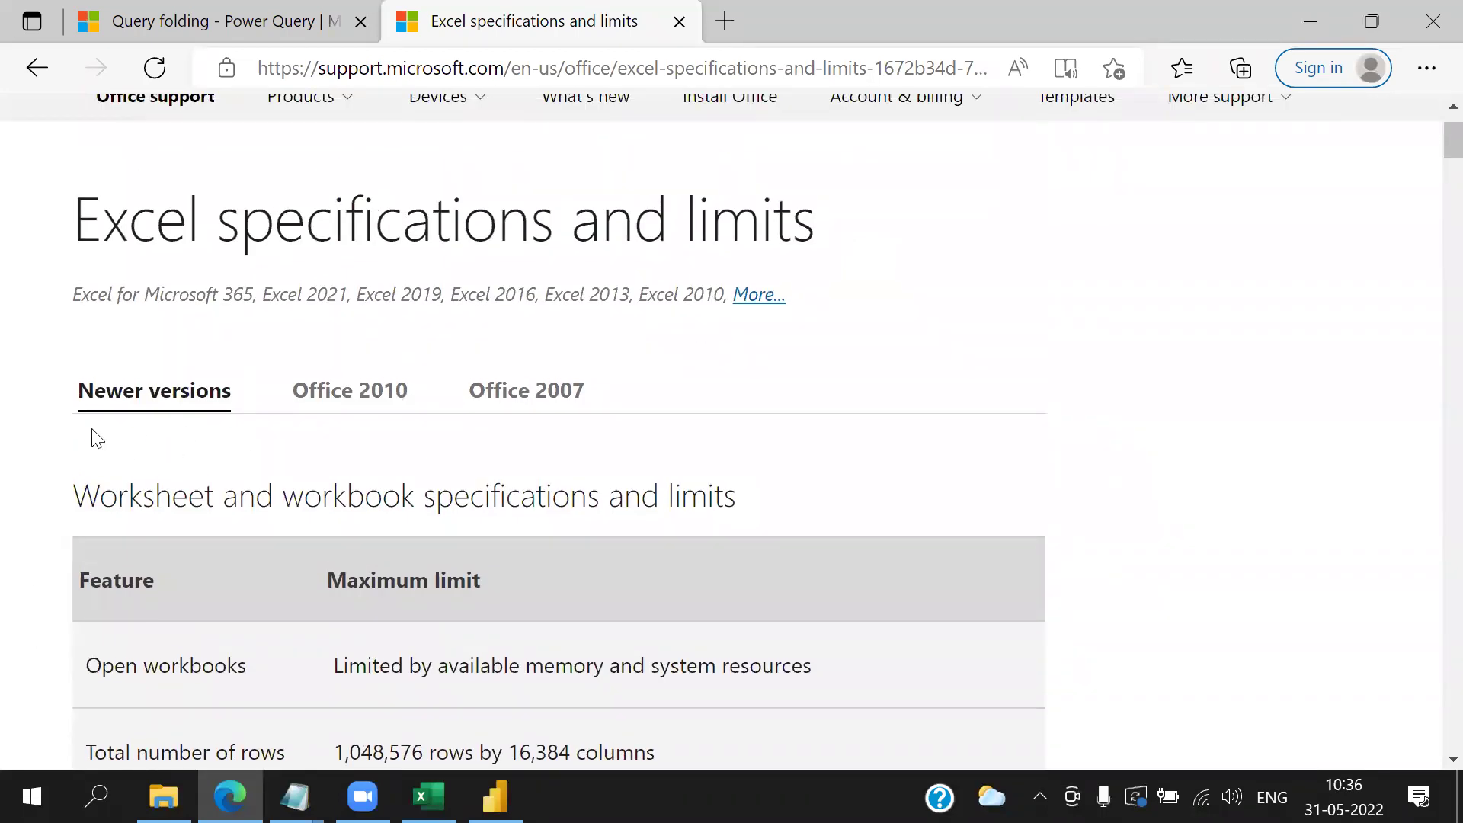
pyautogui.scroll(-5, 751, 433)
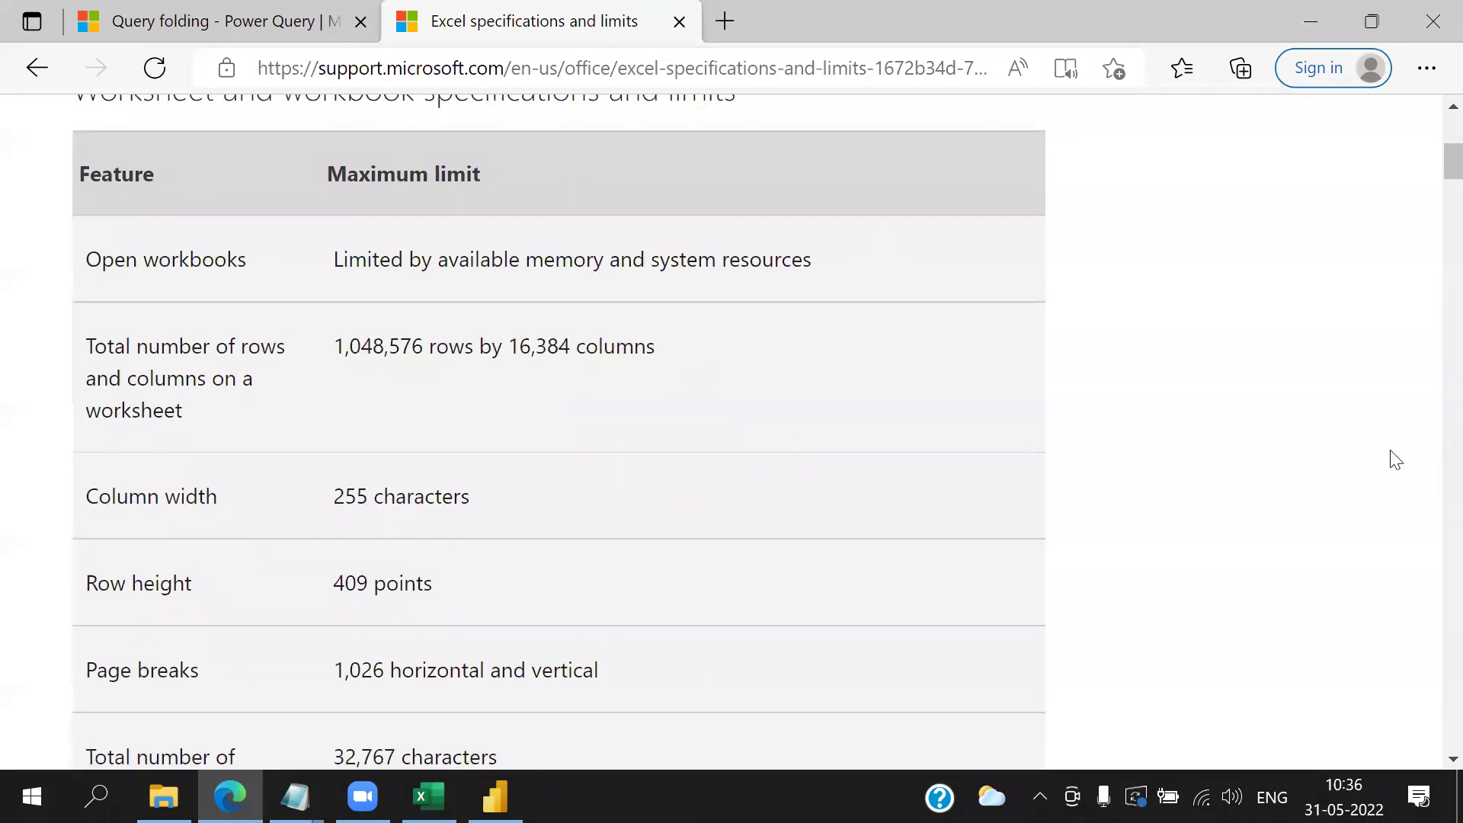
# - Highlight the row and column figures in the "Total number of rows and columns on a worksheet" limit, ending with the whole value
pyautogui.moveTo(335, 346); pyautogui.dragTo(390, 347)
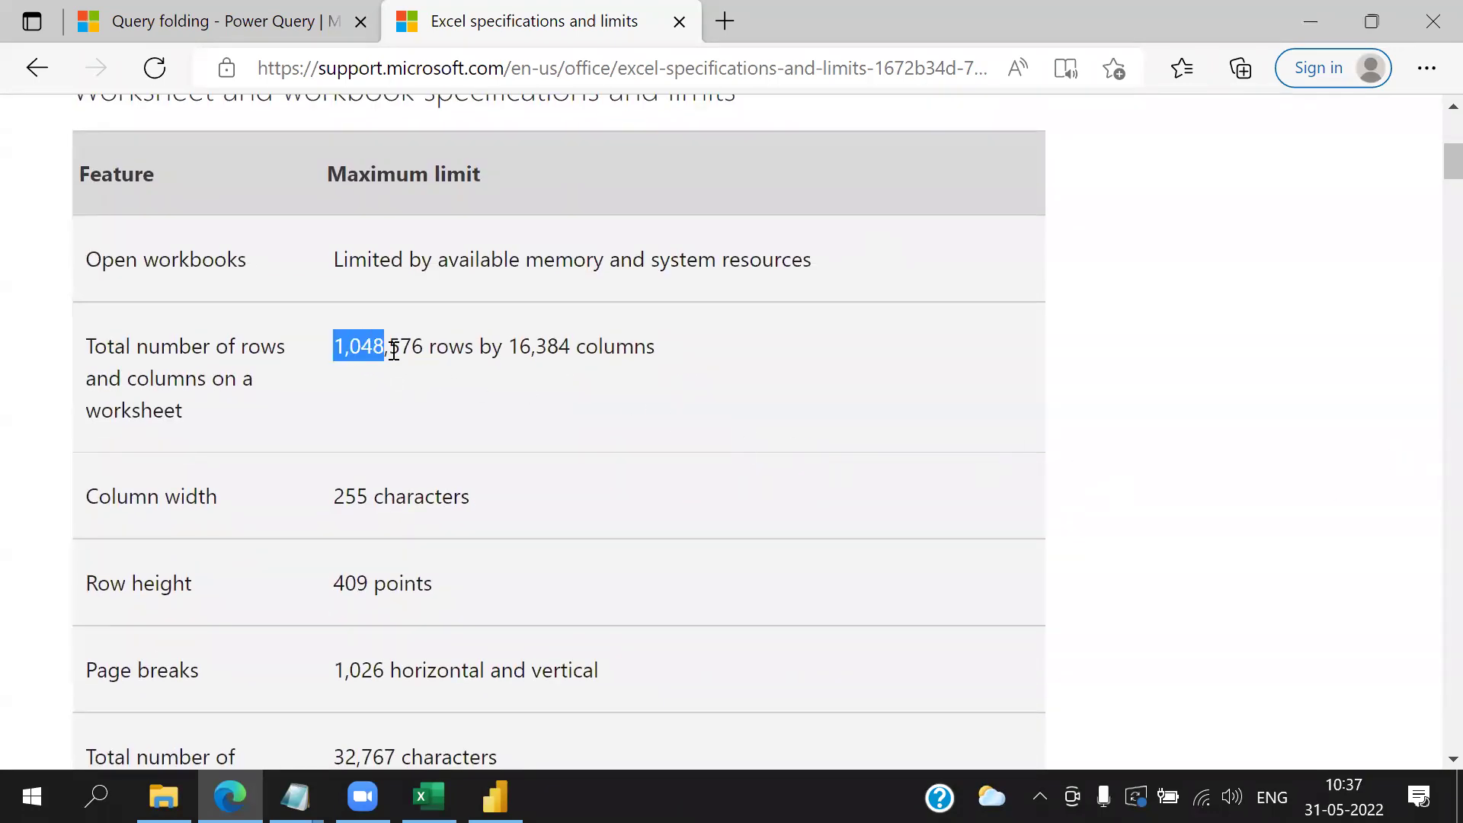
pyautogui.click(514, 347)
pyautogui.moveTo(501, 346); pyautogui.dragTo(787, 389)
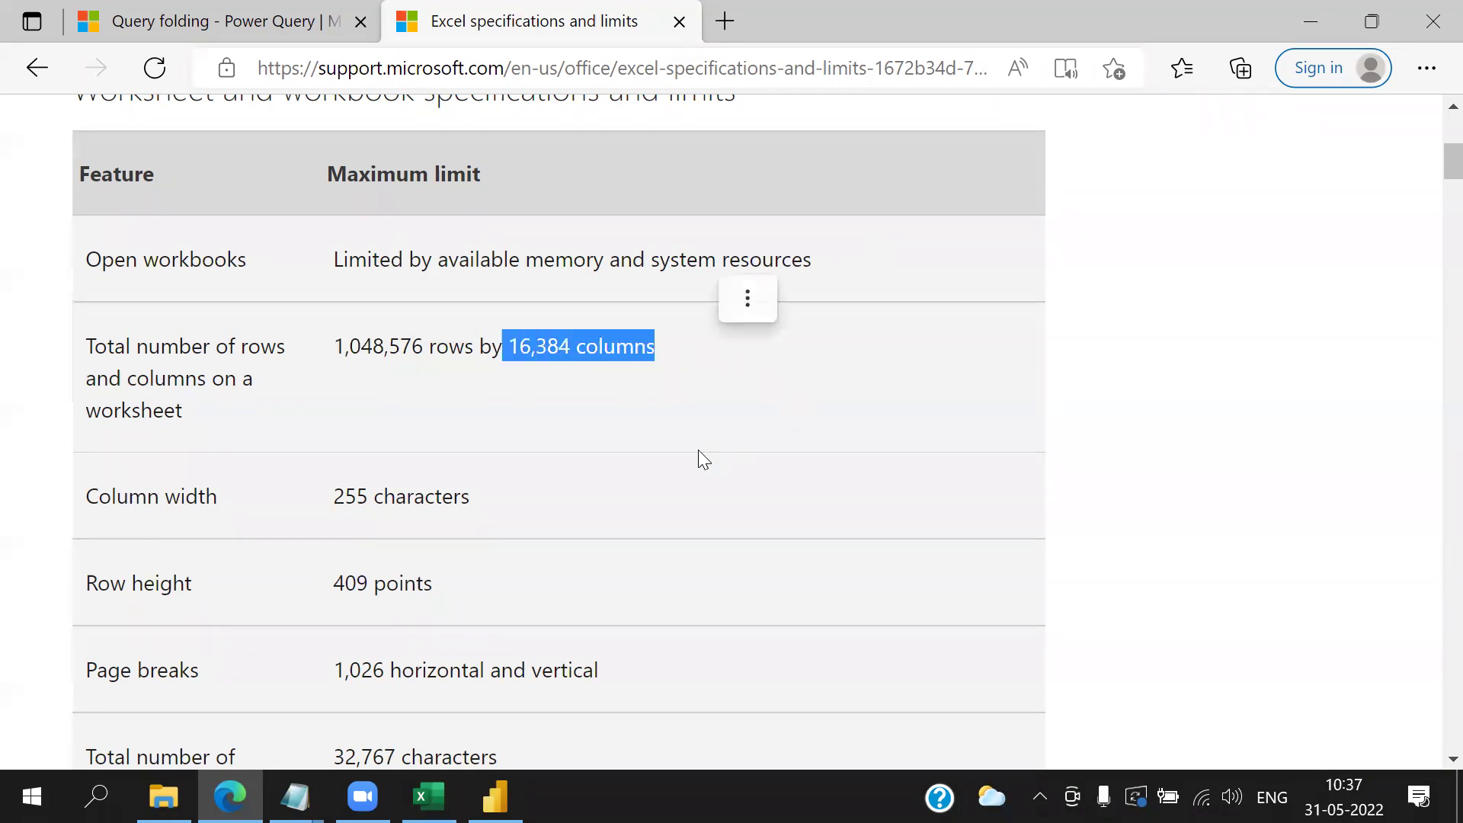
pyautogui.click(274, 432)
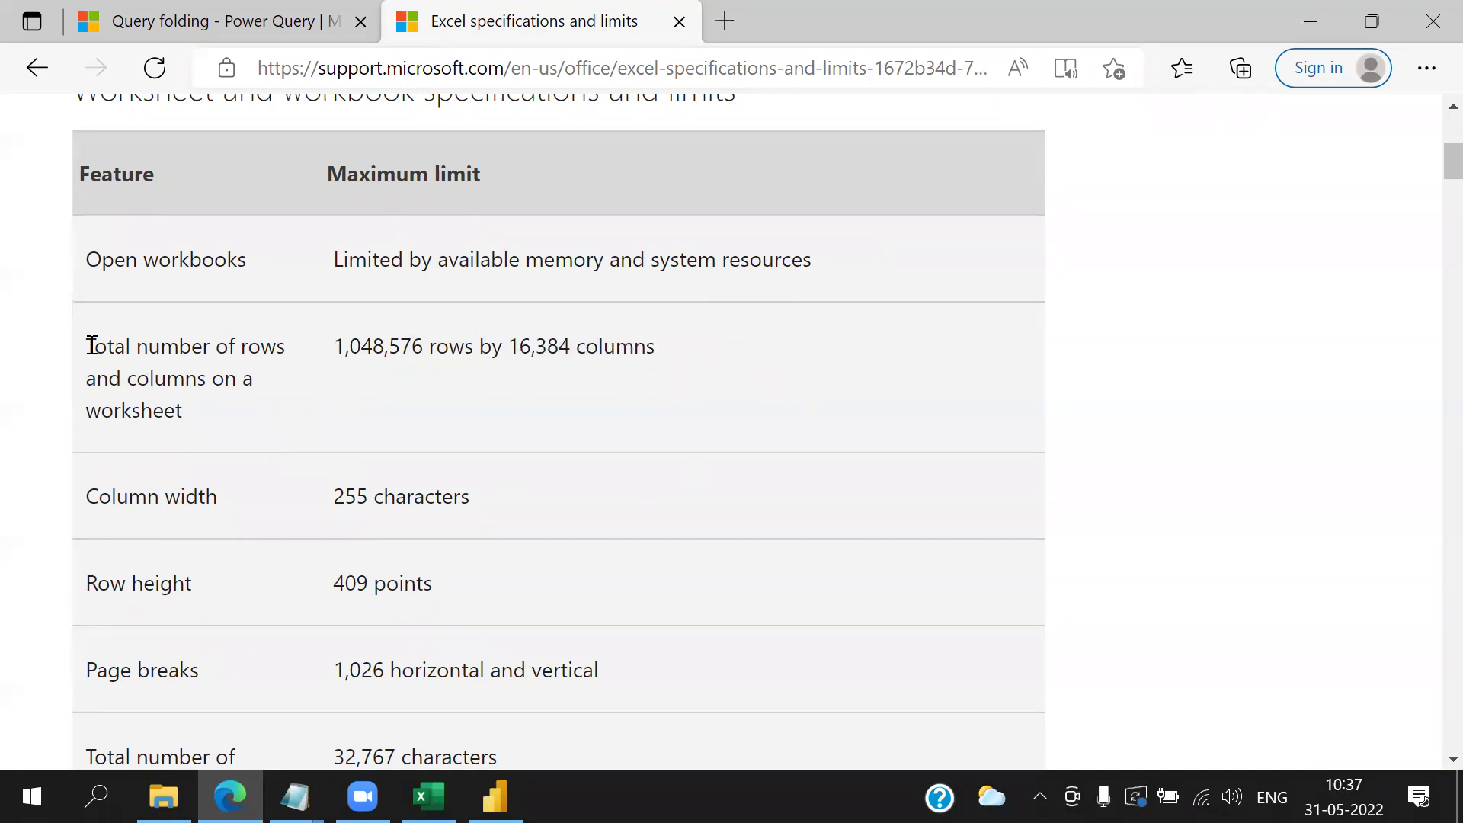
pyautogui.moveTo(338, 353); pyautogui.dragTo(657, 358)
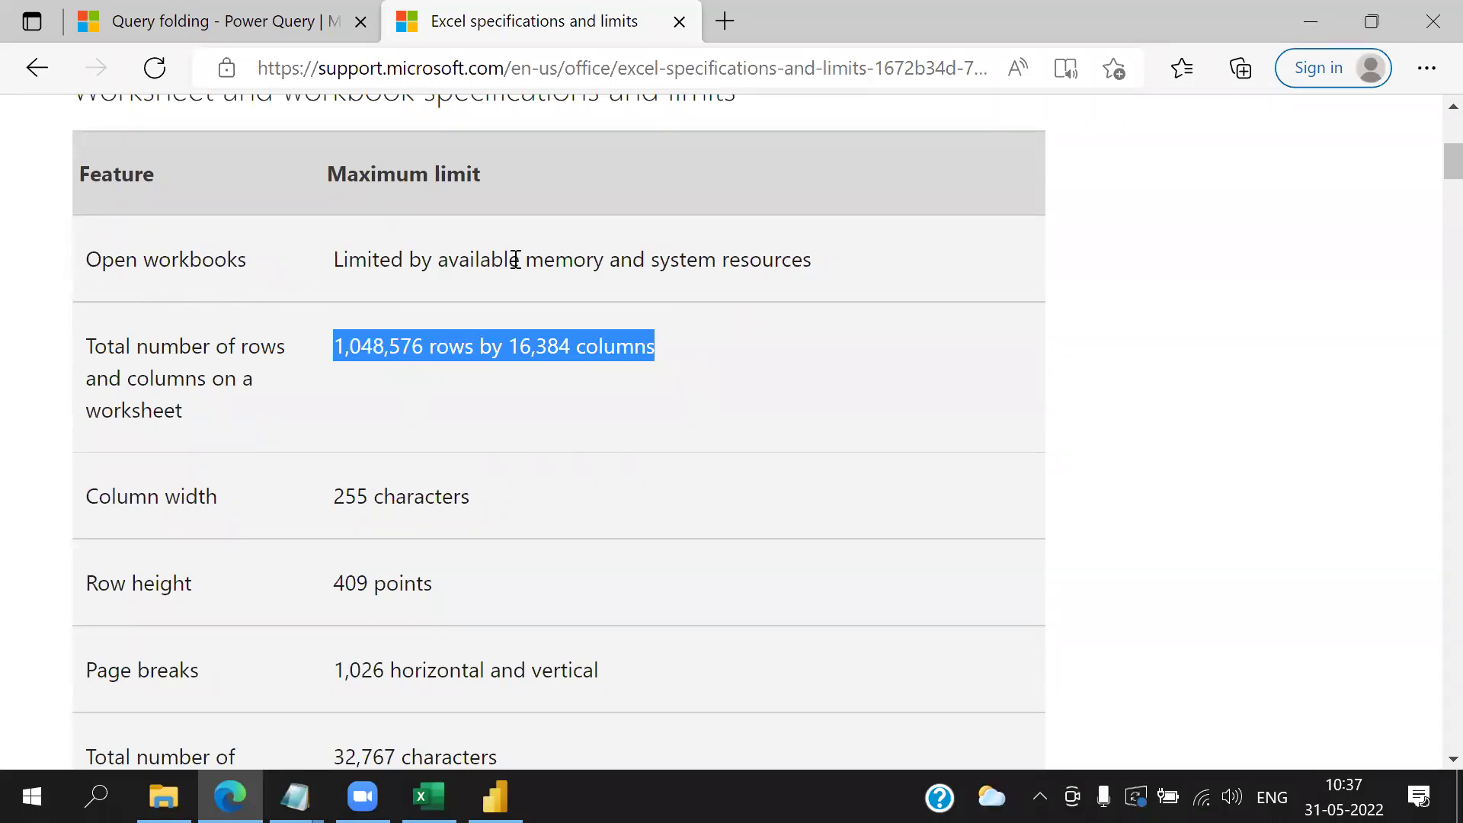
# - Highlight the "Open workbooks" limit and copy the worksheet limit "1,048,576 rows by 16,384 columns" from the specifications table
pyautogui.moveTo(403, 261); pyautogui.dragTo(837, 271)
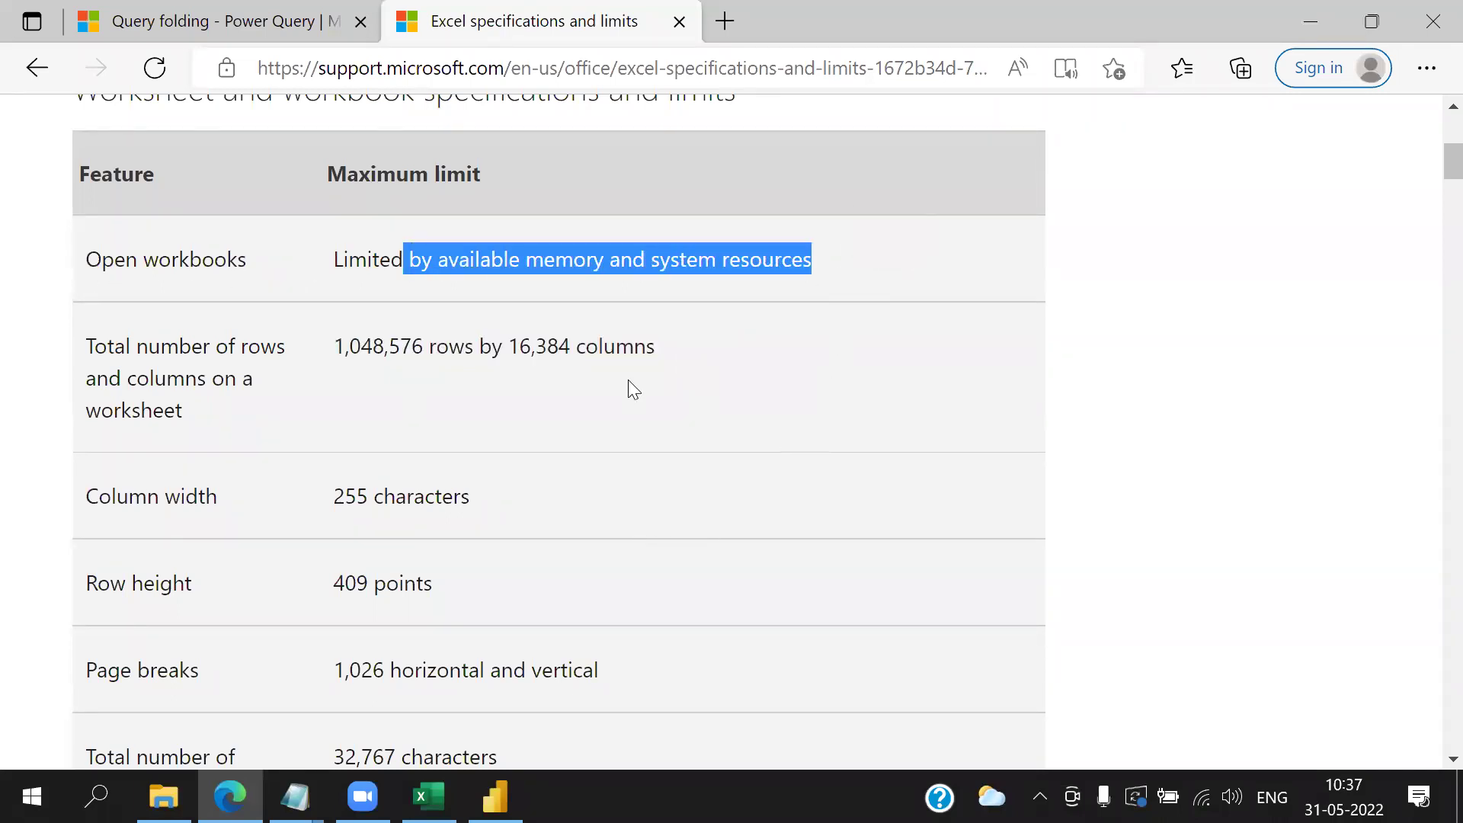
pyautogui.click(378, 360)
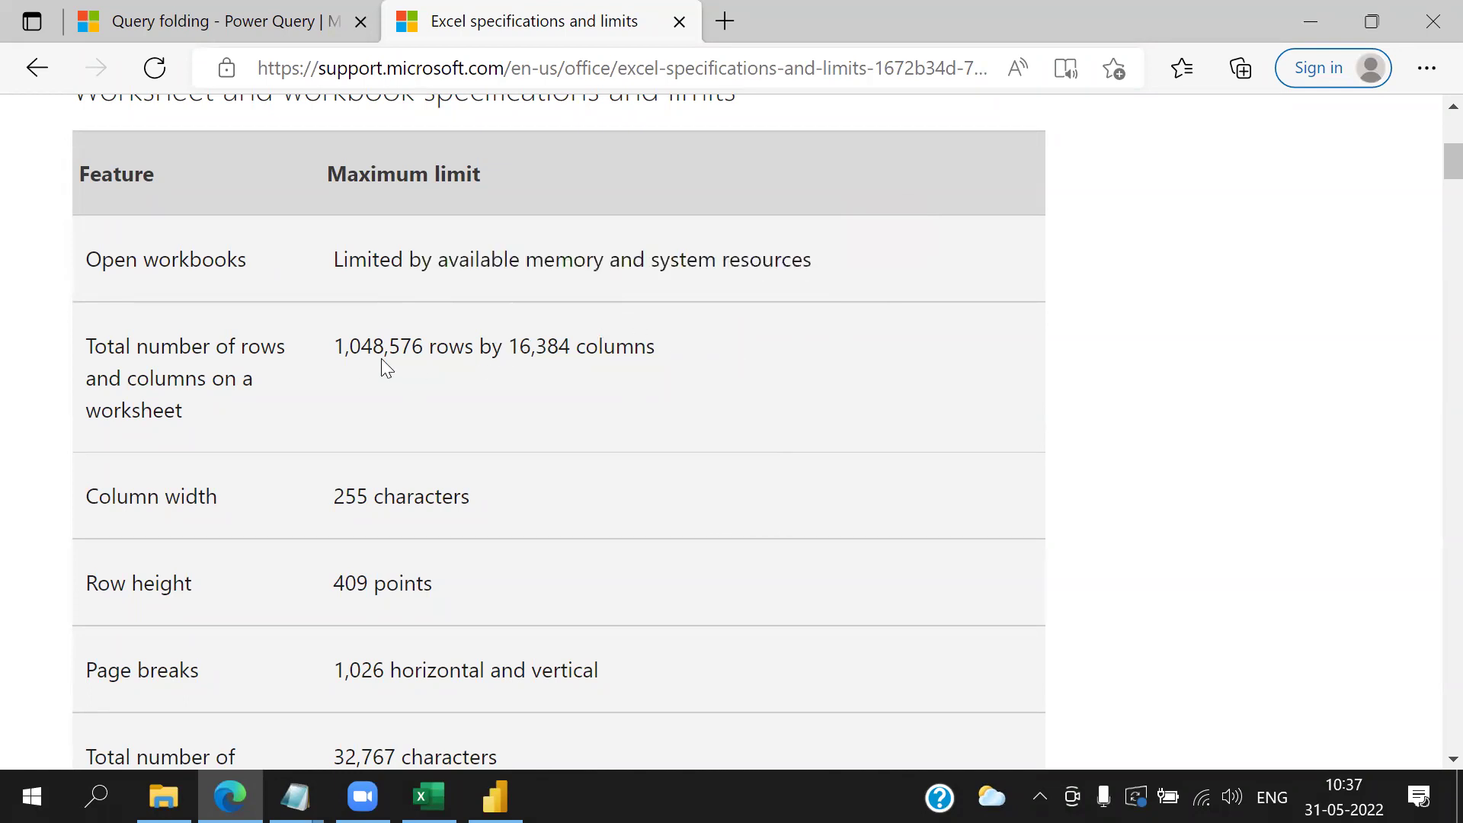
pyautogui.moveTo(335, 347); pyautogui.dragTo(688, 357)
pyautogui.hotkey('ctrl', 'c')
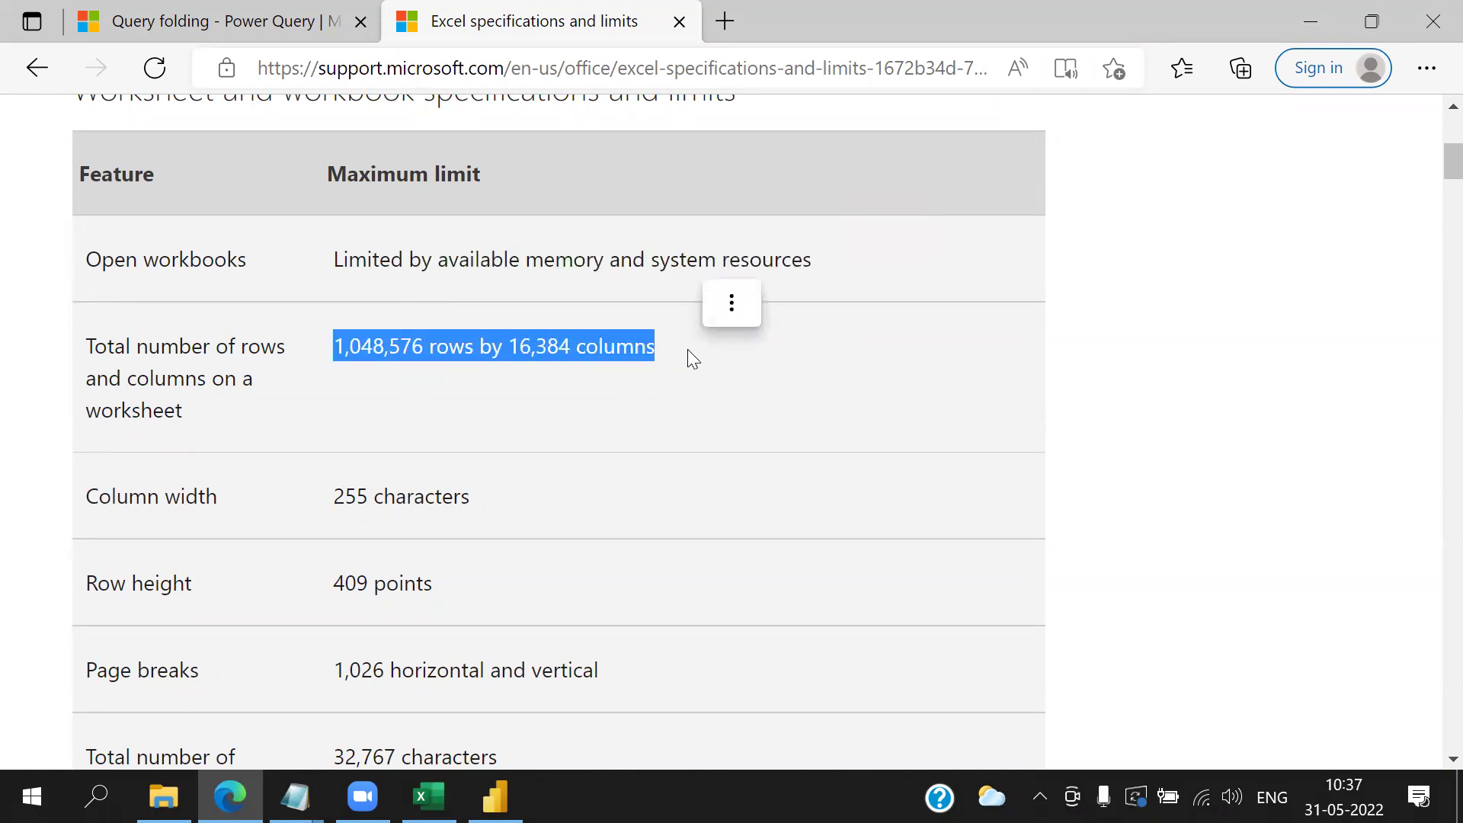
pyautogui.scroll(6, 566, 390)
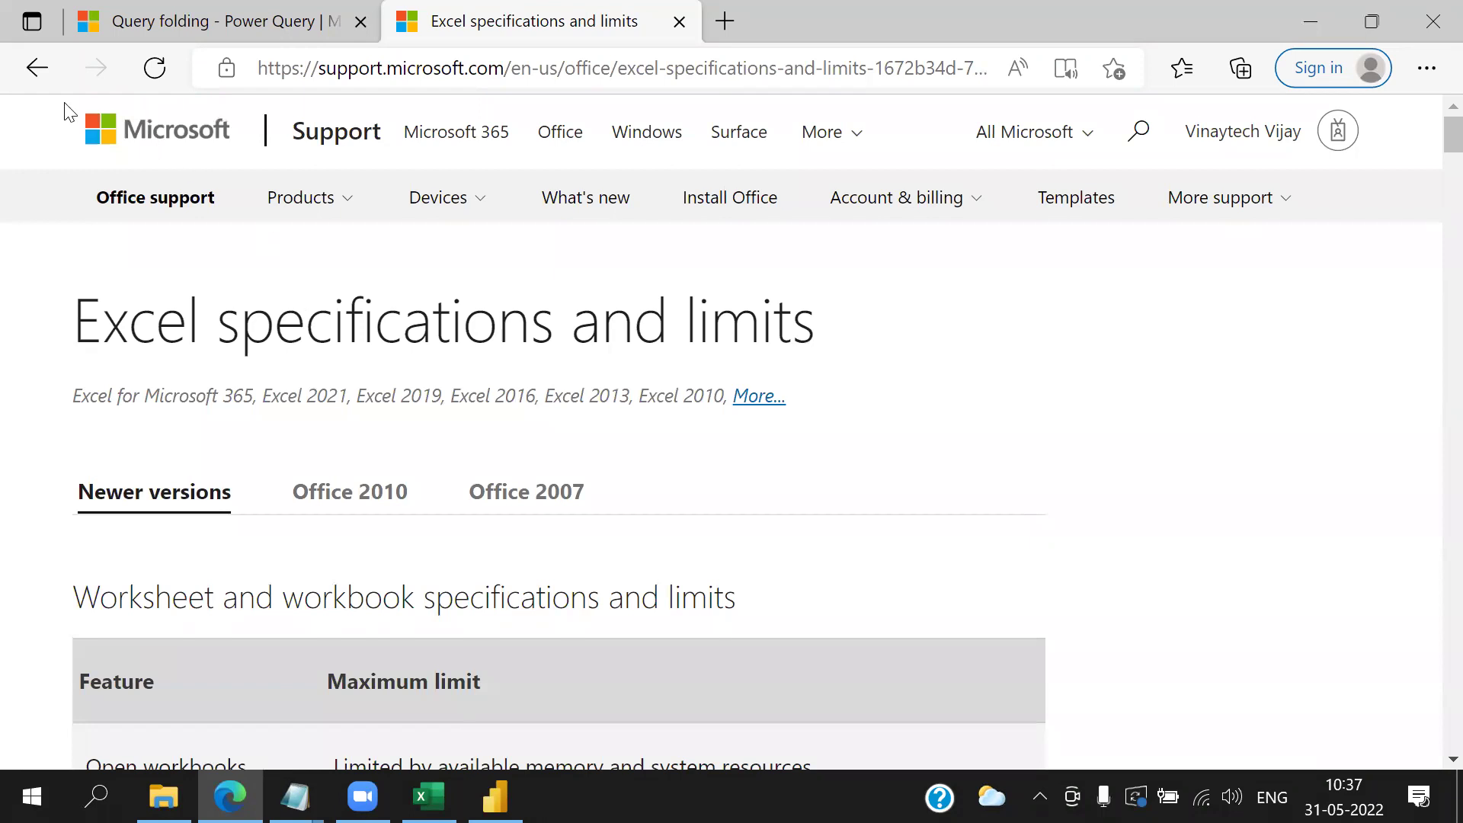
# - Switch to the class workbook in Excel and append the line "Excel features: 1,048,576 rows by 16,384 columns" to the 31-05-2022 notes in B17
pyautogui.click(428, 796)
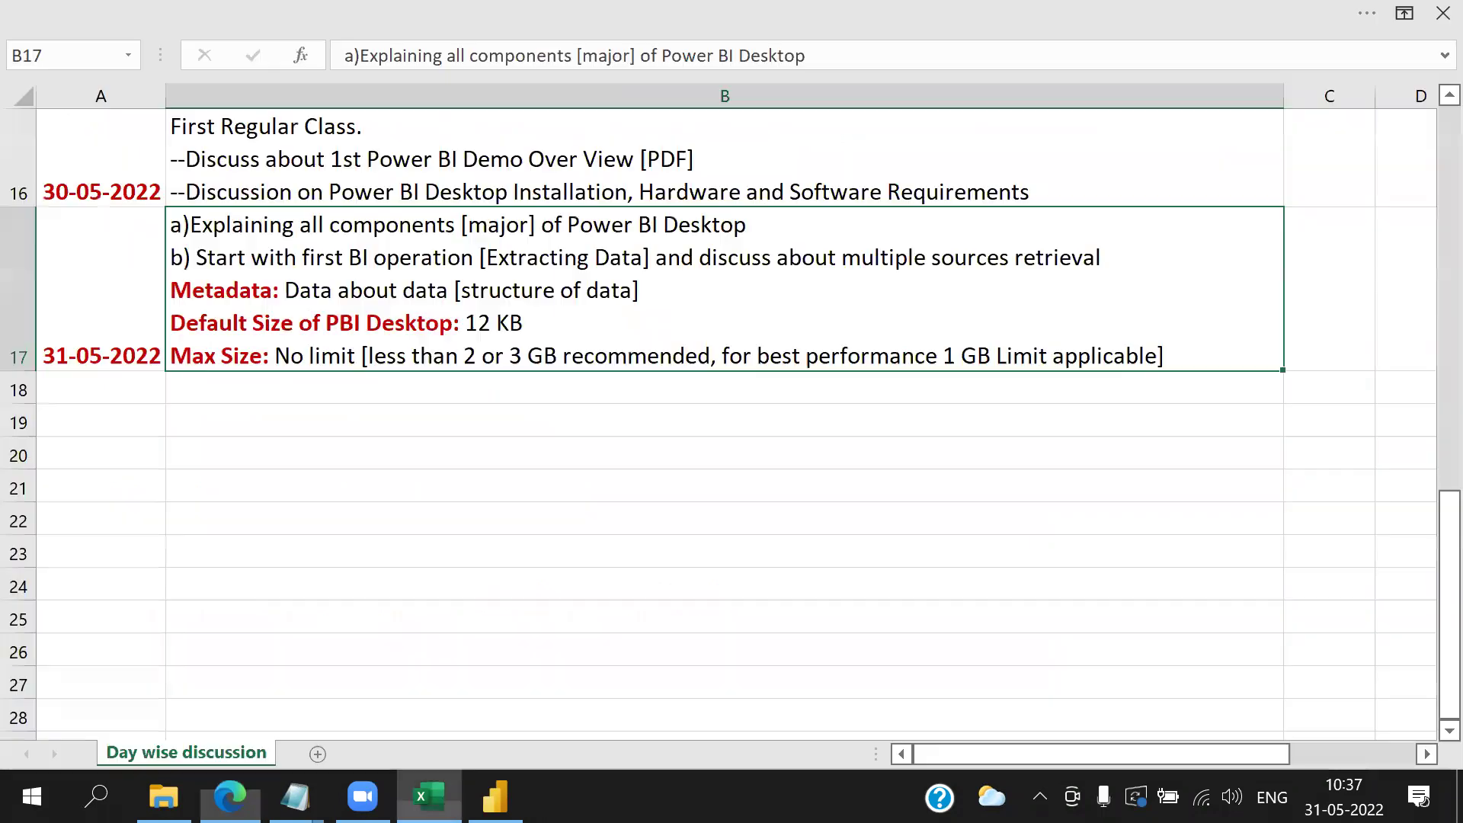
pyautogui.doubleClick(1203, 355)
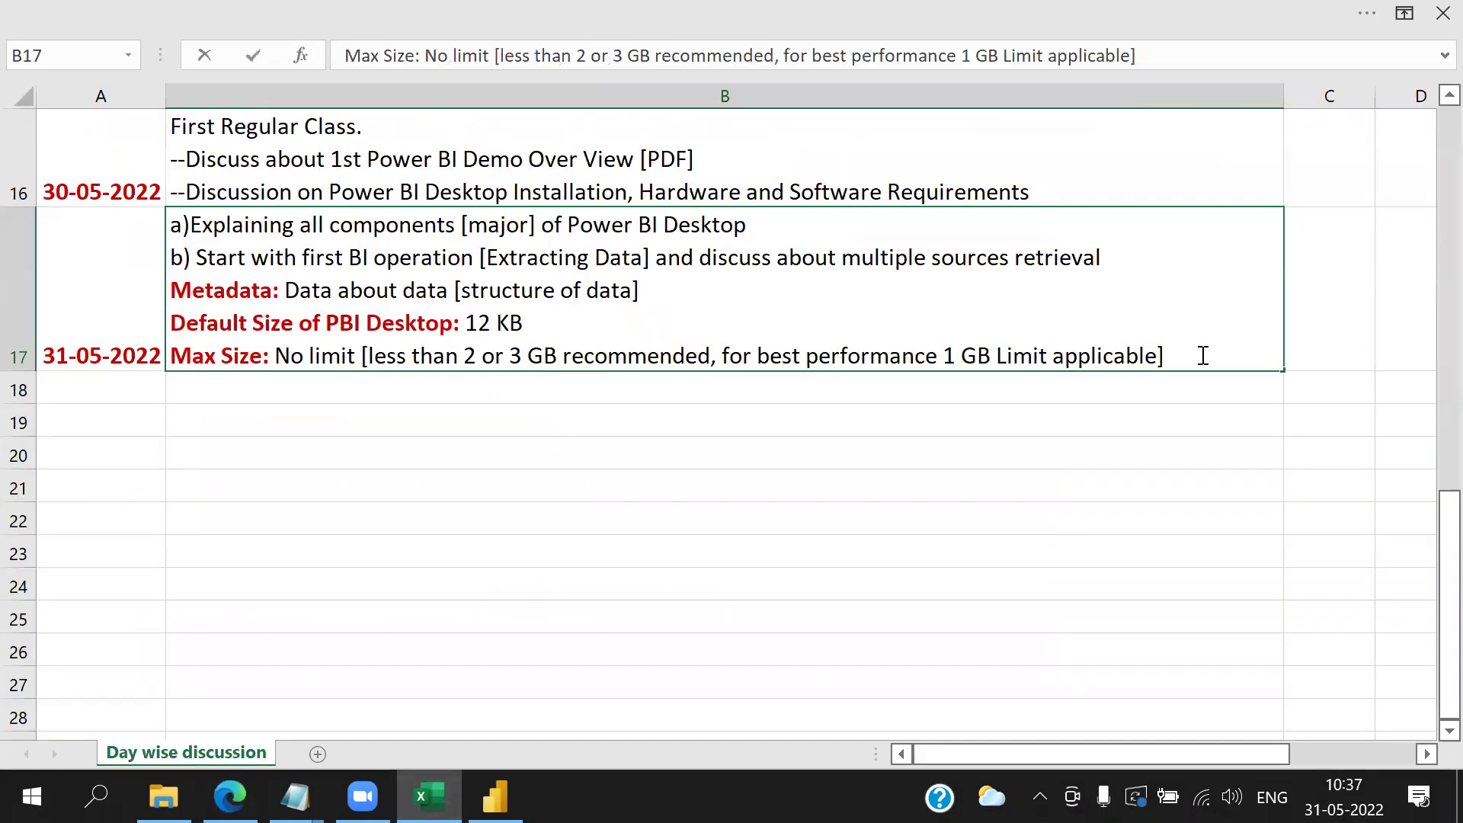
pyautogui.hotkey('alt', 'Return')
pyautogui.write('Excel ')
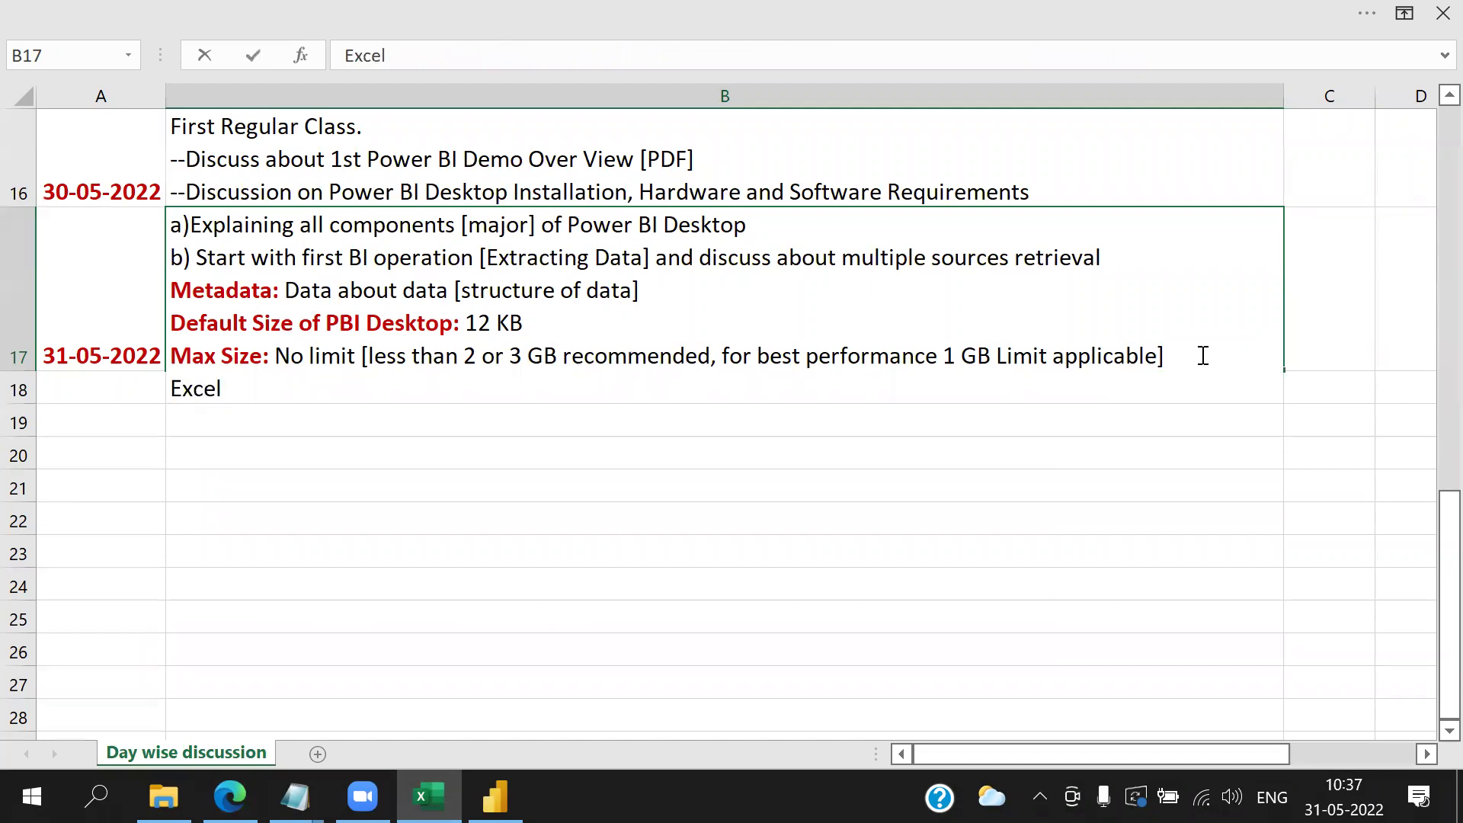
pyautogui.write('features:')
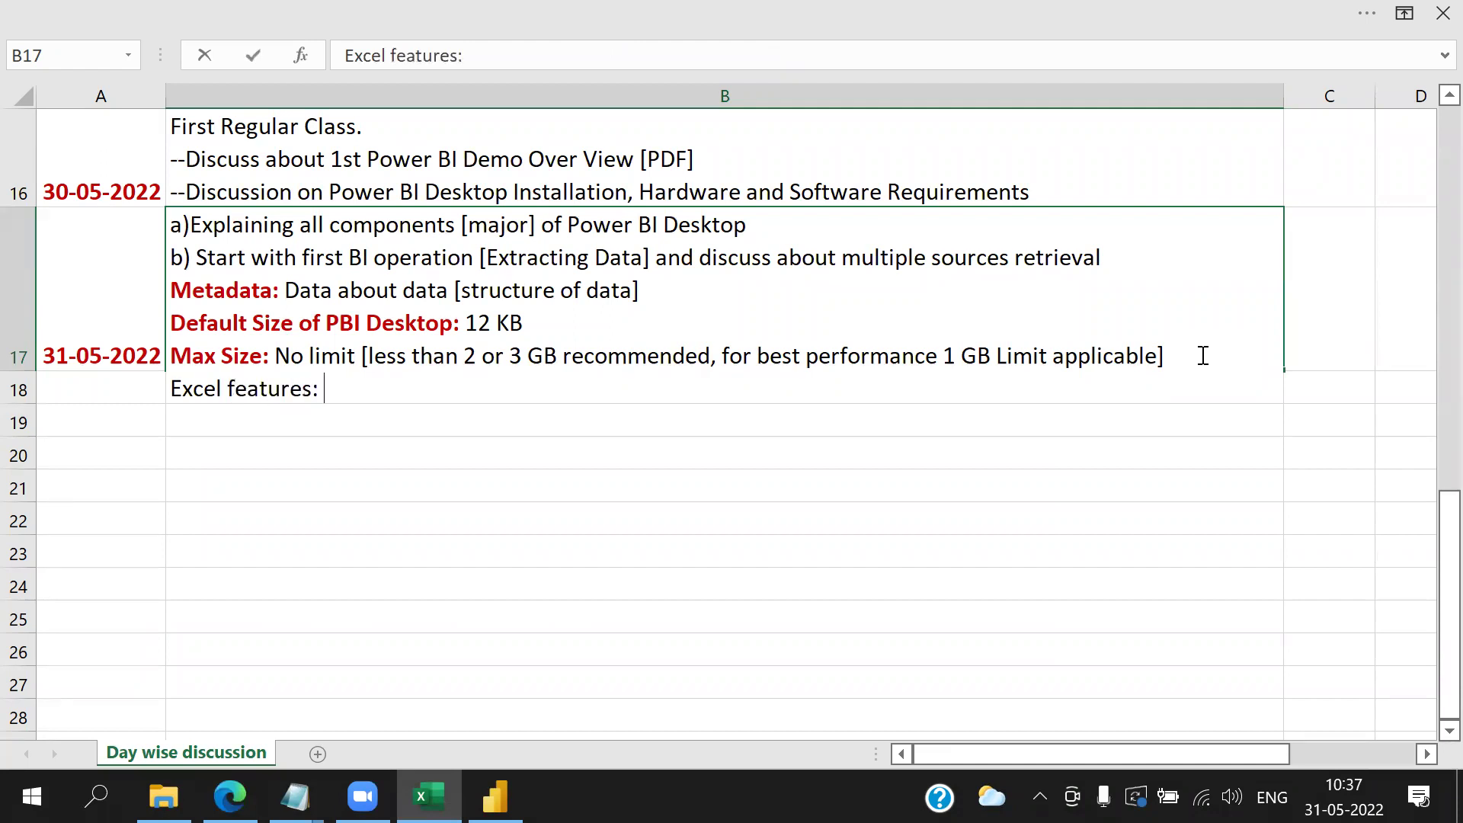
pyautogui.hotkey('ctrl', 'v')
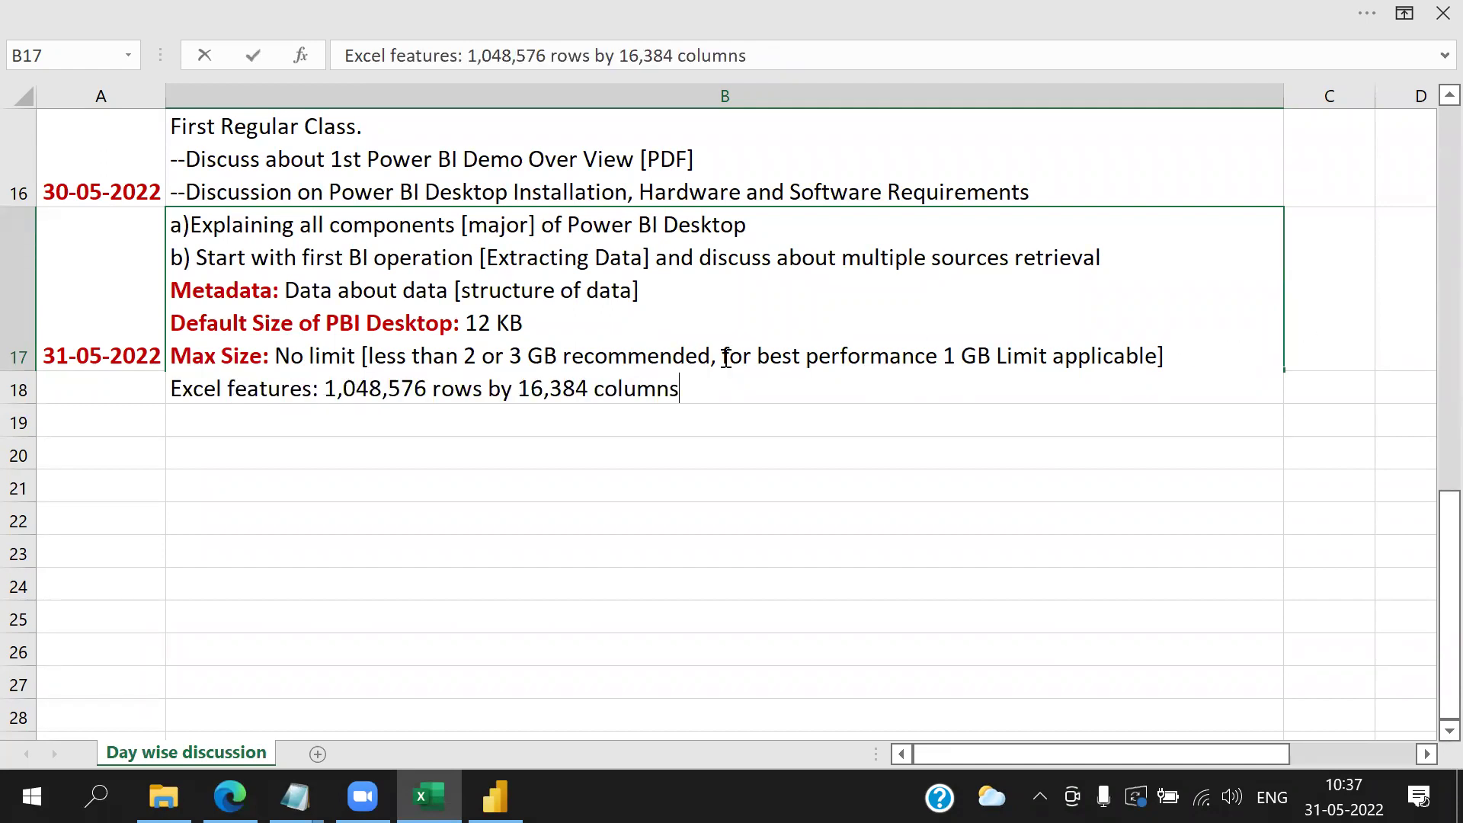
# - Format the "Excel features:" label in B17 as bold dark red text and commit the cell
pyautogui.moveTo(317, 391); pyautogui.dragTo(125, 388)
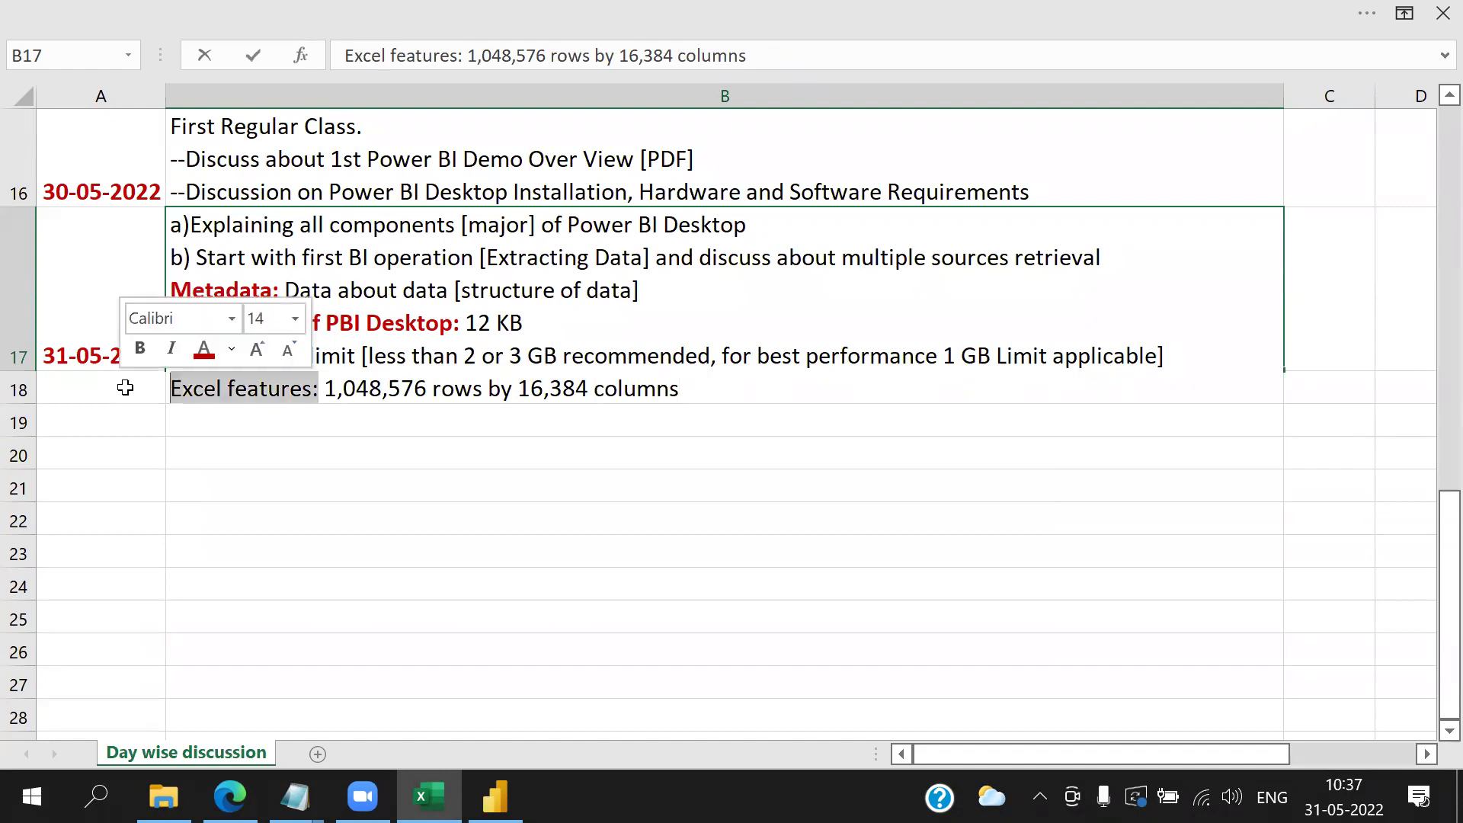
pyautogui.click(140, 352)
pyautogui.click(215, 351)
pyautogui.click(473, 455)
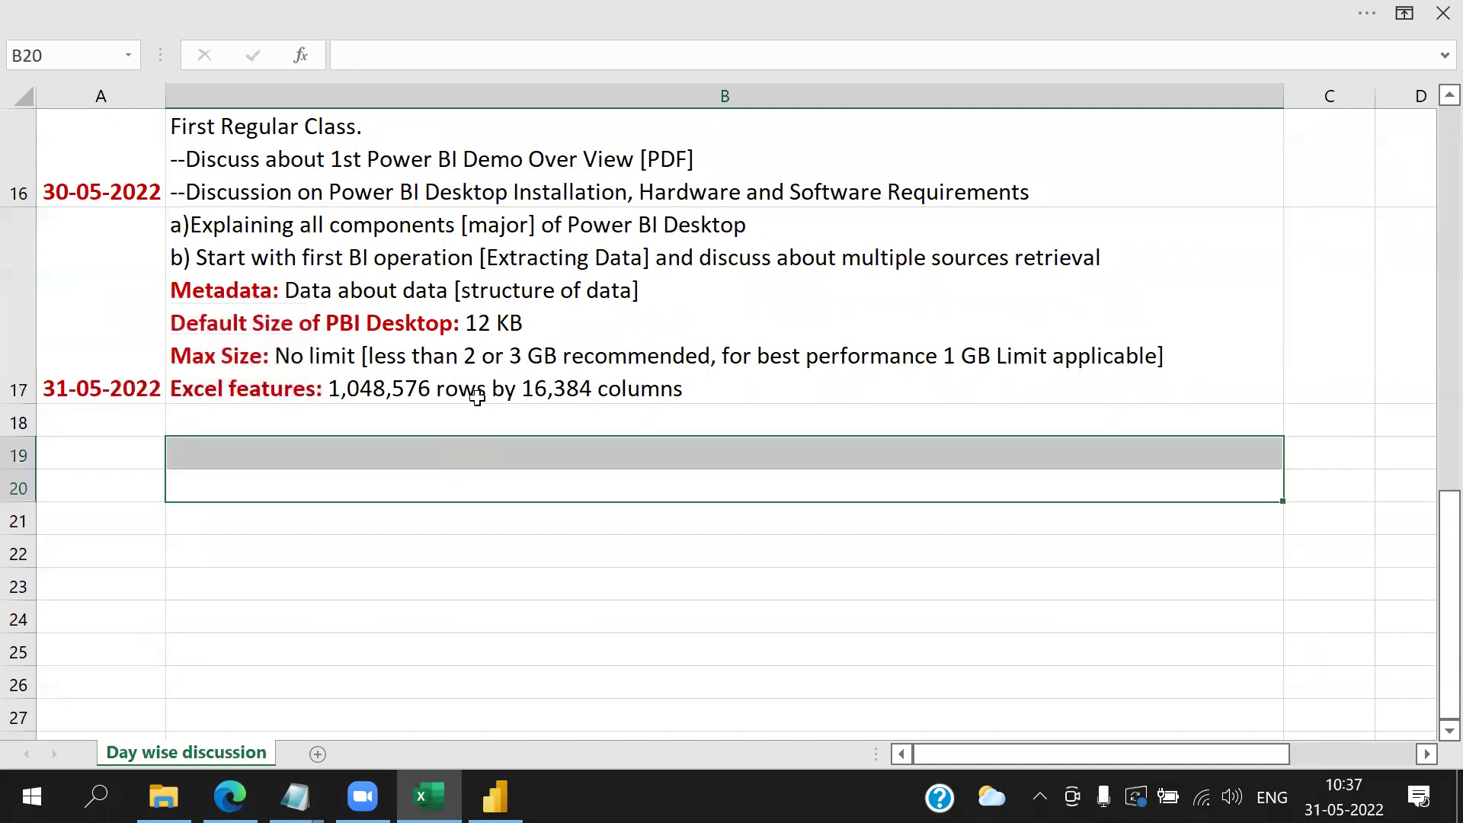
pyautogui.click(507, 384)
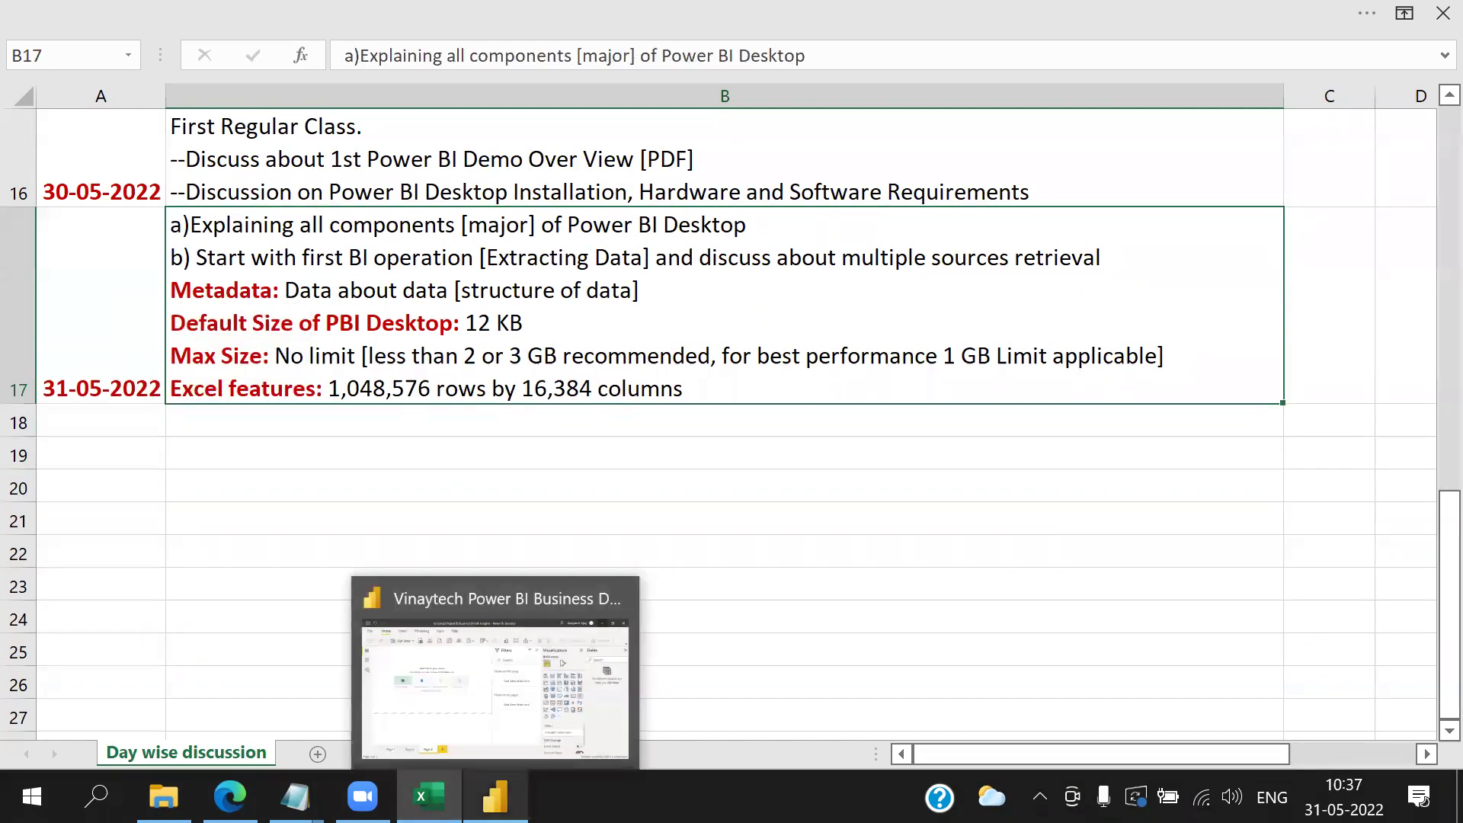
# - Switch to Edge and, in the Excel specifications tab, go to google.com and search for "excel max size"
pyautogui.click(228, 796)
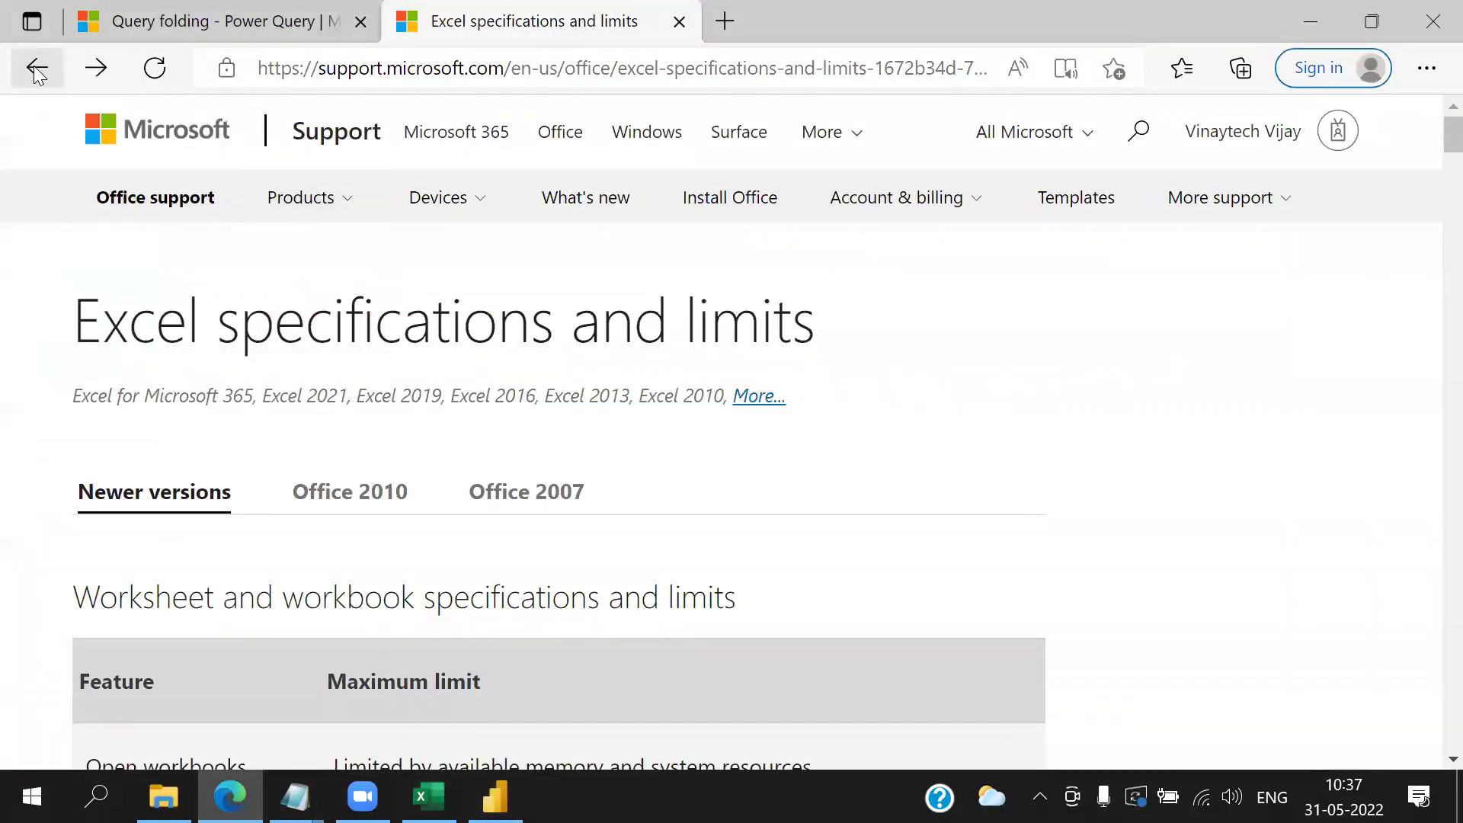
pyautogui.click(209, 41)
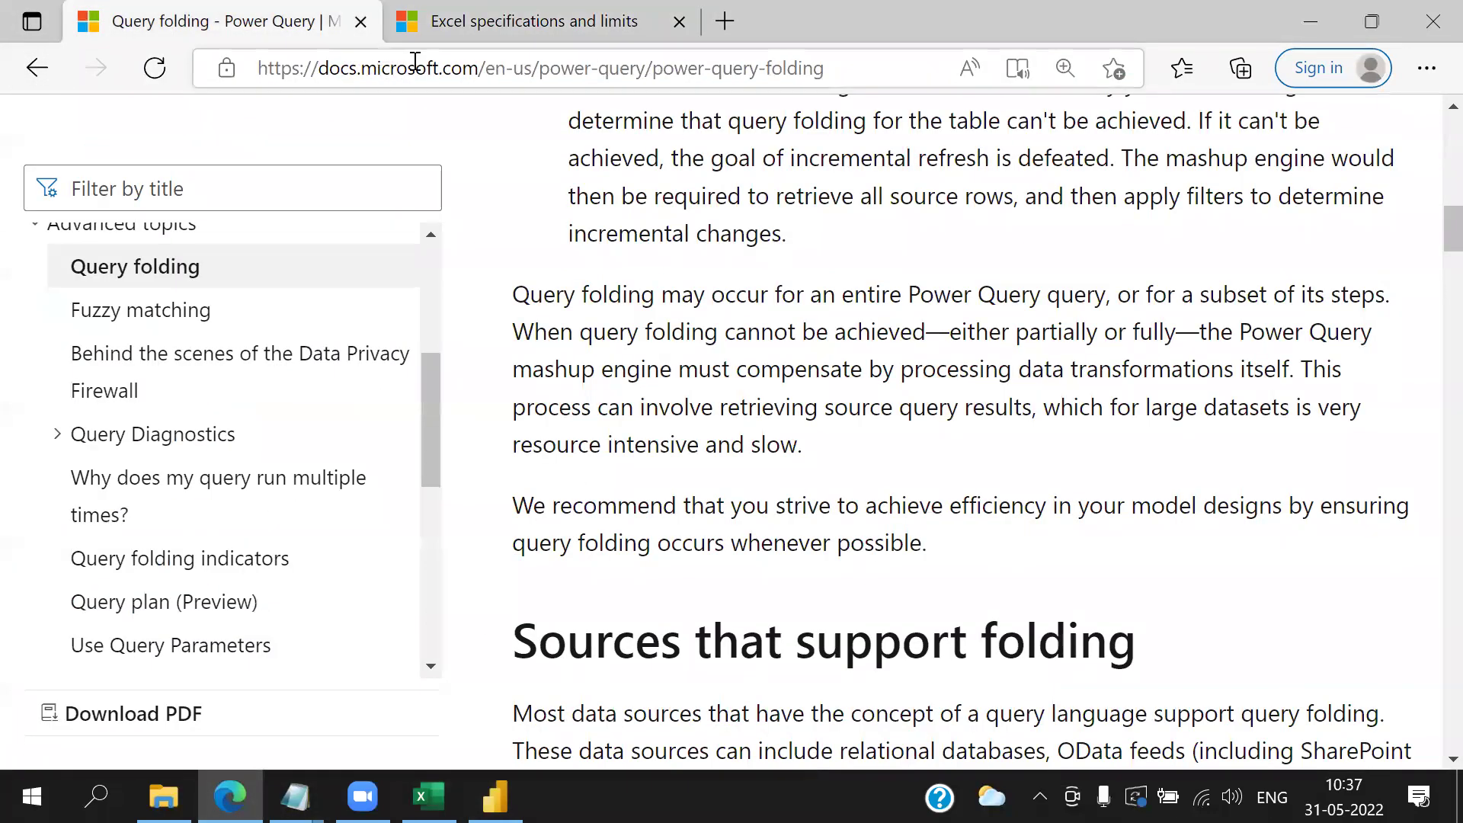
pyautogui.click(415, 38)
pyautogui.click(300, 70)
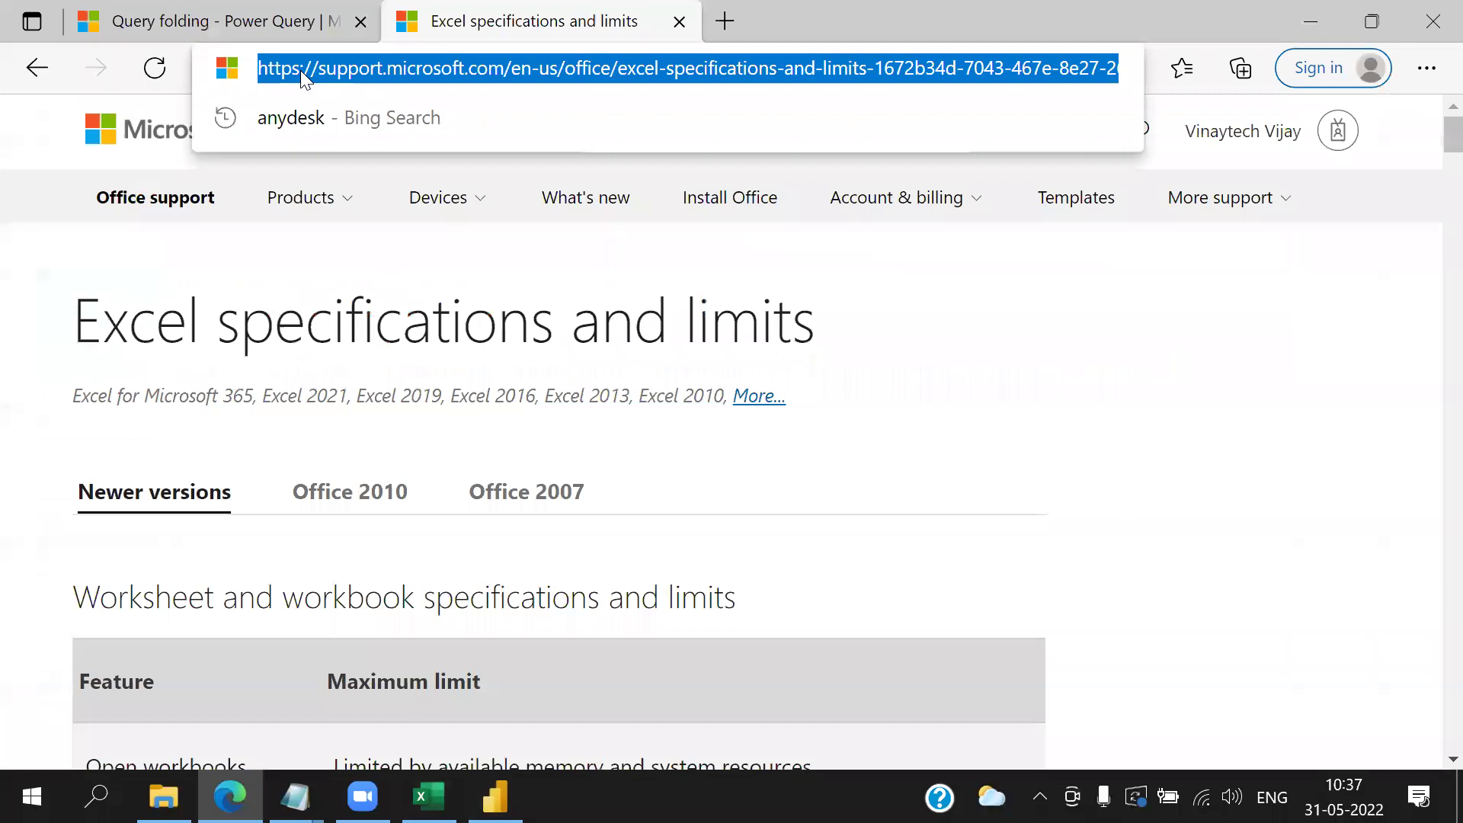
pyautogui.write('google.com')
pyautogui.press('Return')
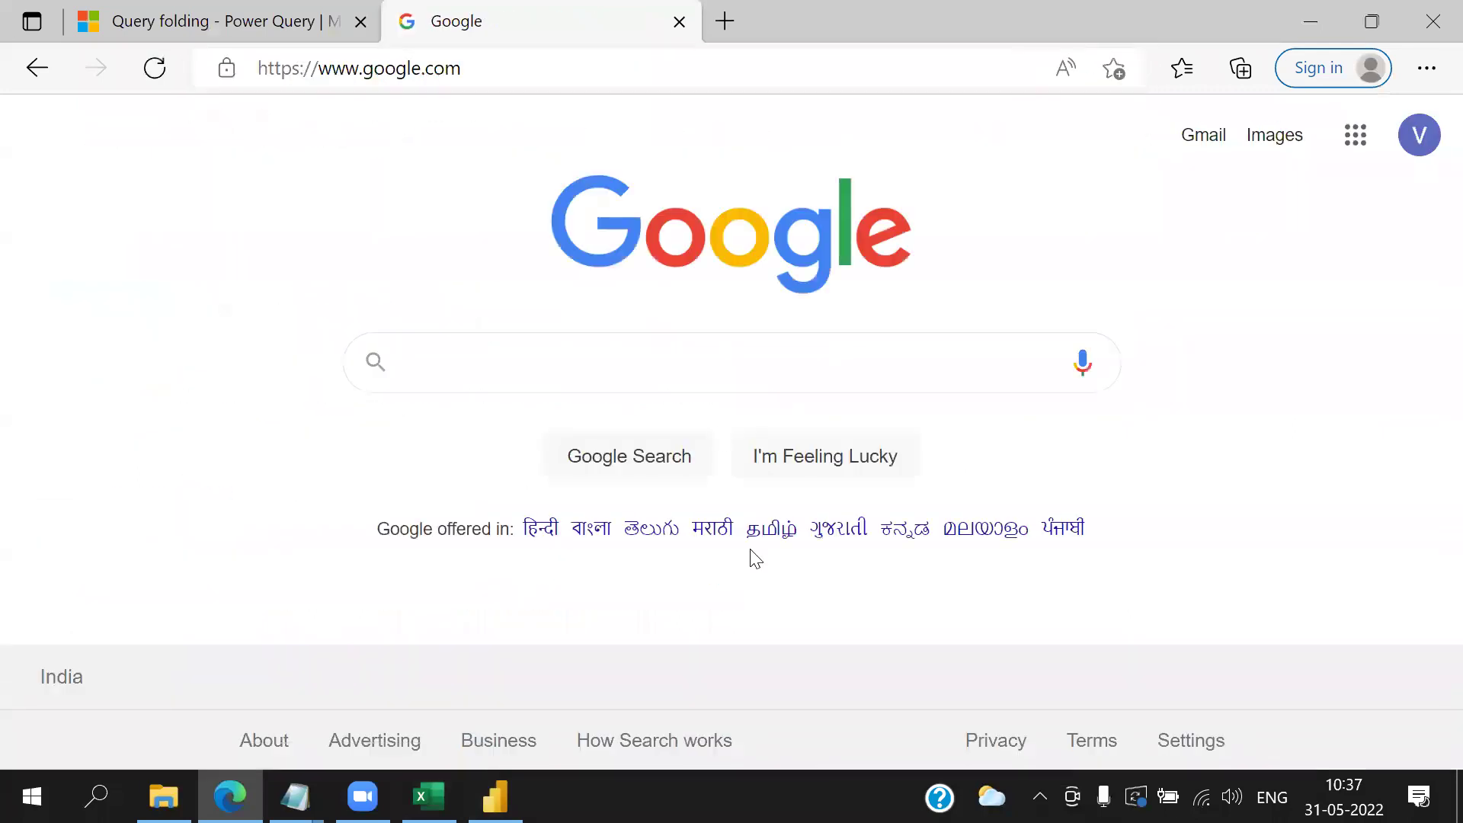
pyautogui.write('excel ')
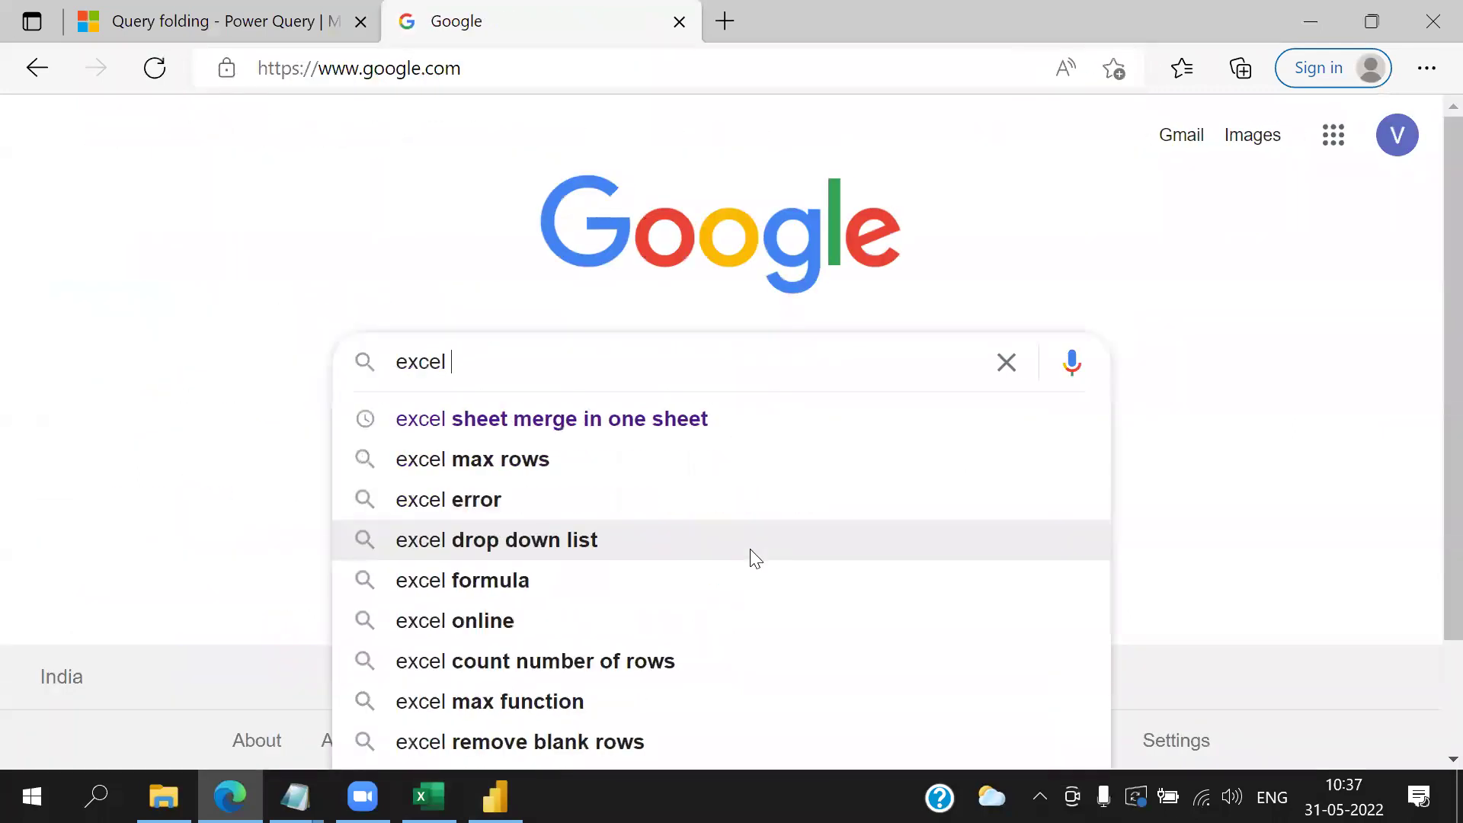
pyautogui.write('max size')
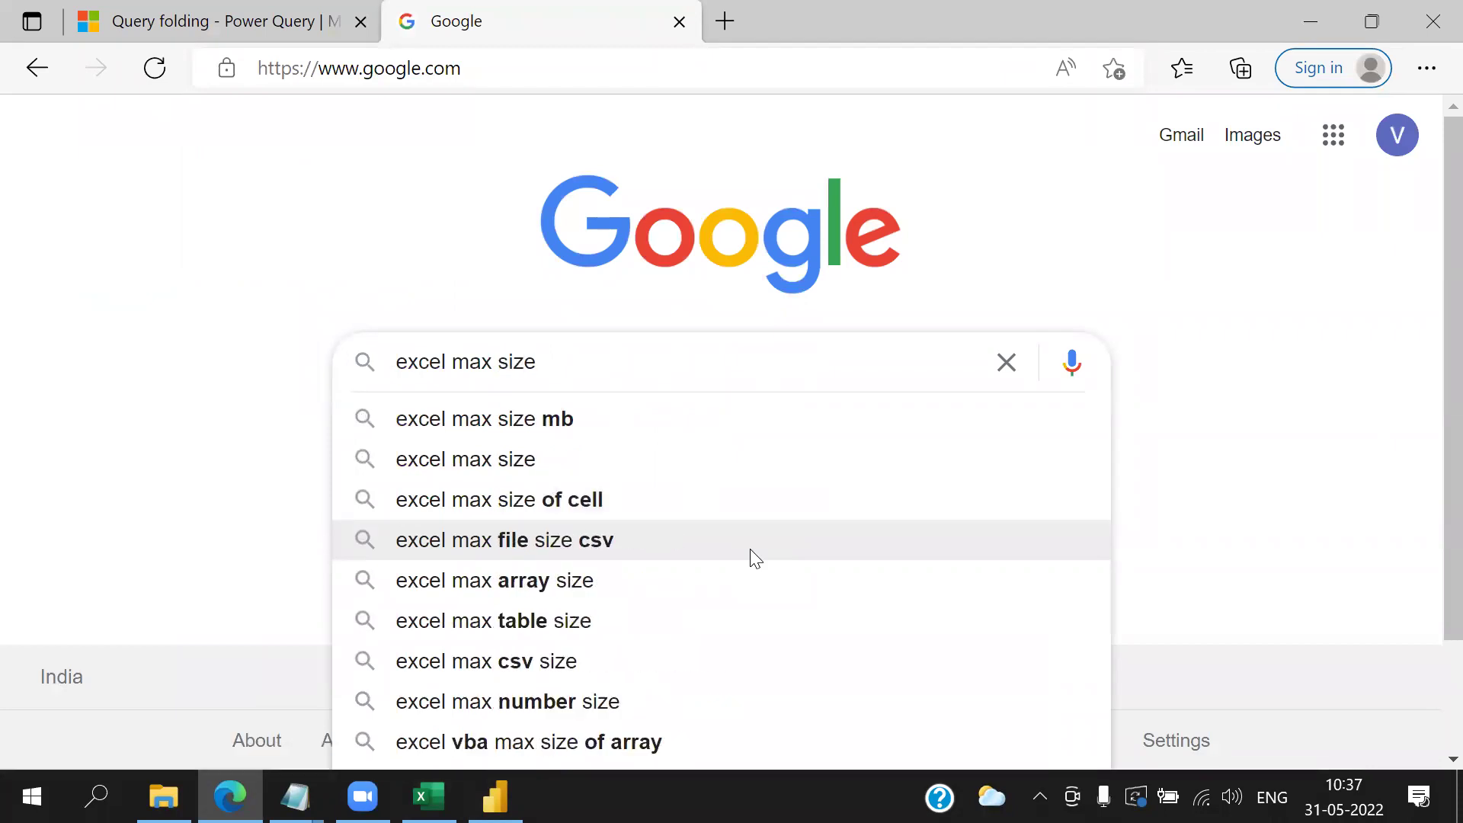
pyautogui.press('Return')
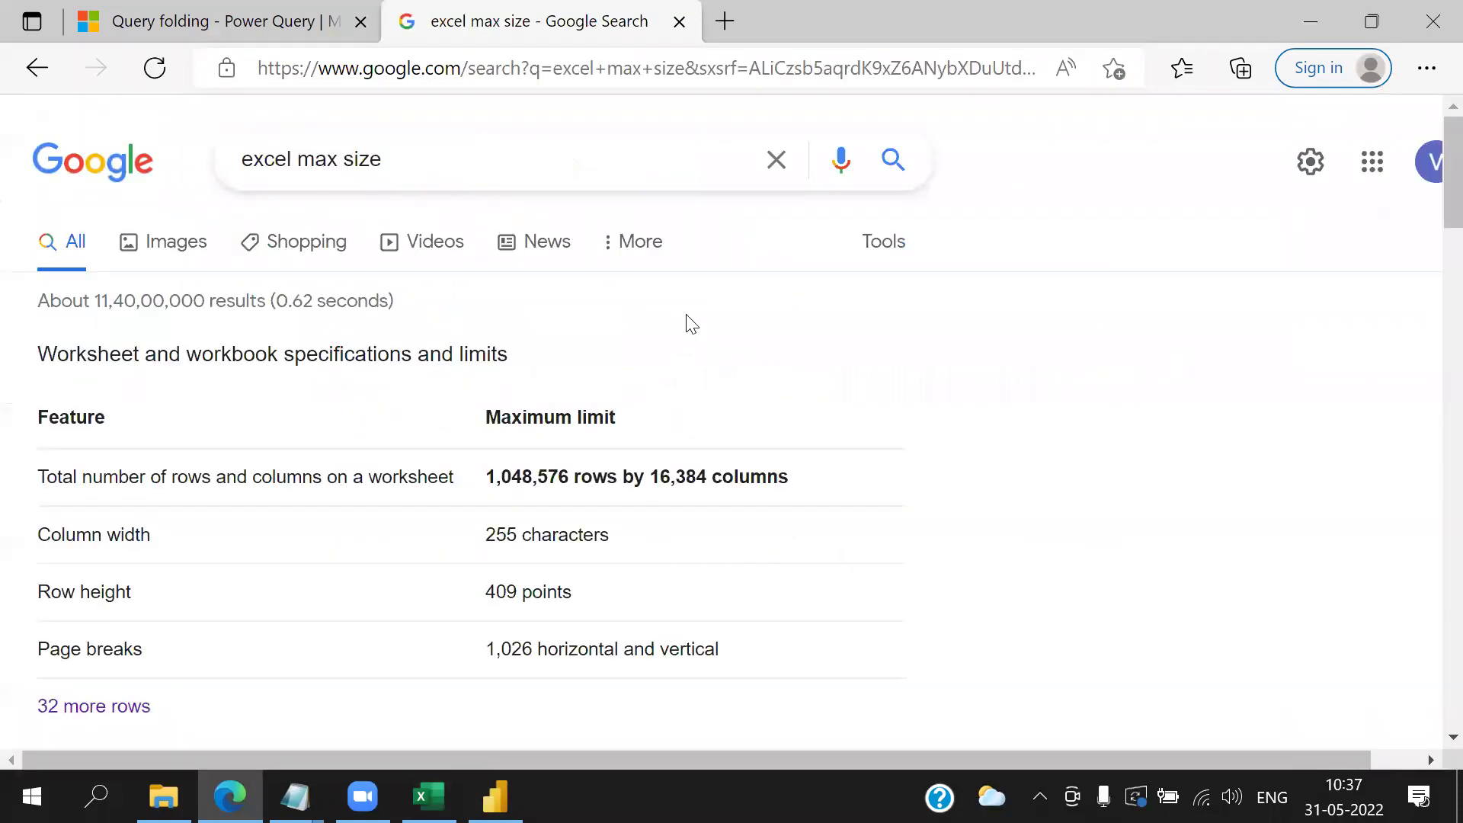
# - Open the full Excel specifications and limits page through the "32 more rows" link of the featured result
pyautogui.scroll(-3, 693, 317)
pyautogui.scroll(-3, 694, 317)
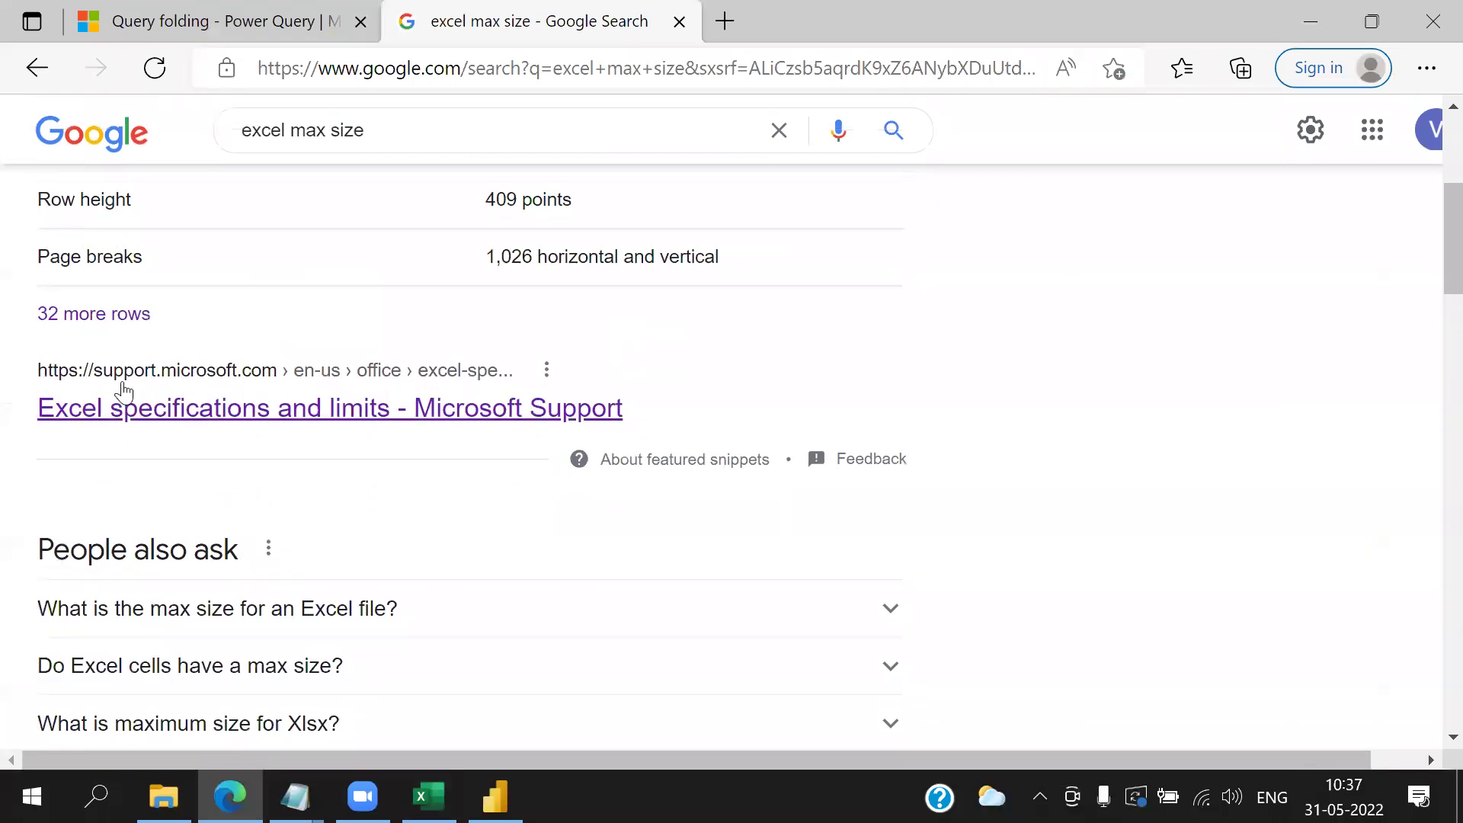
pyautogui.click(77, 316)
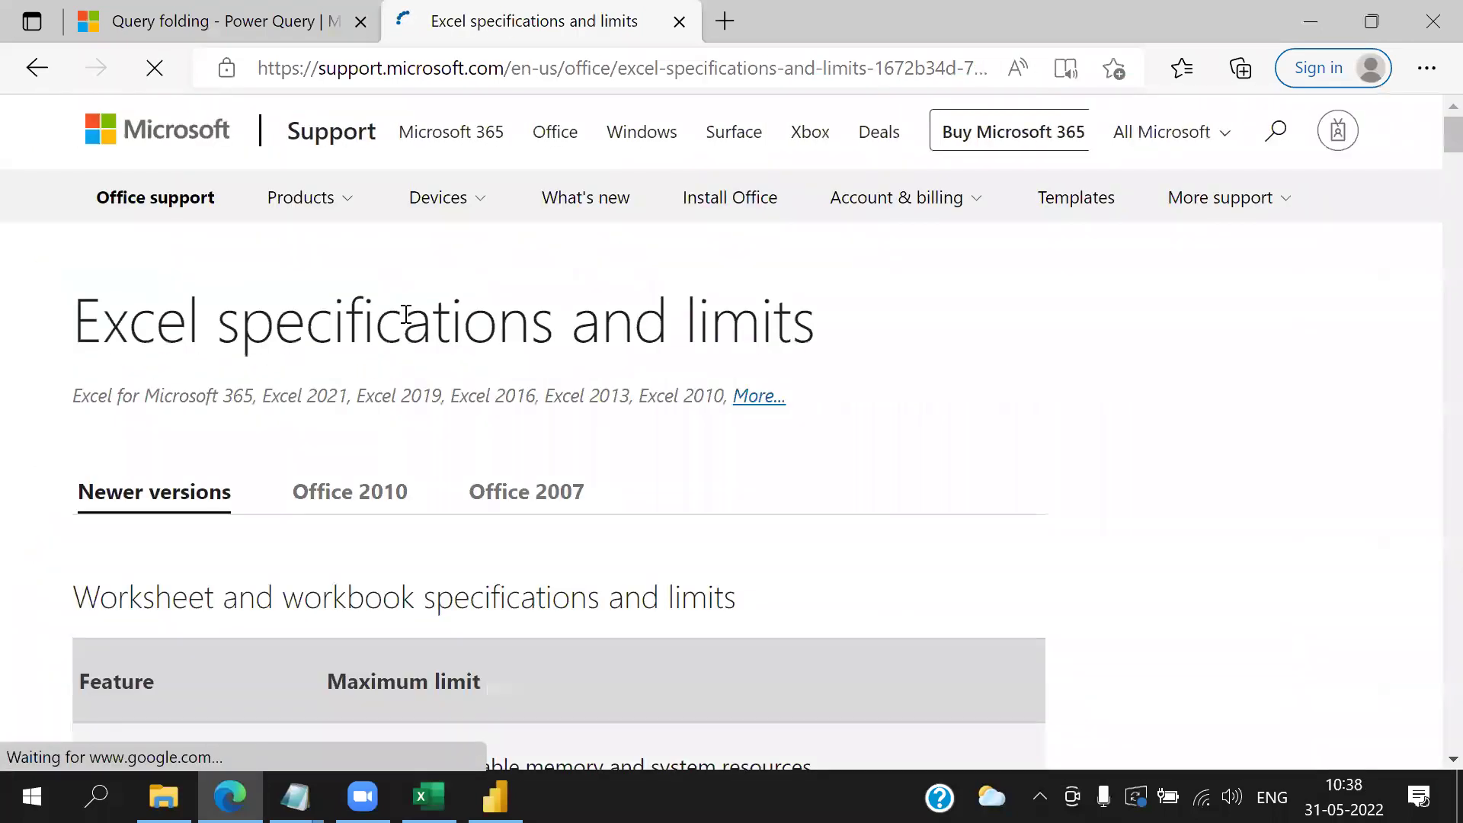
# - Read through the worksheet and workbook limits down to the Data Model memory limits, highlighting the upper value of the zoom range
pyautogui.scroll(-7, 594, 340)
pyautogui.scroll(-3, 592, 342)
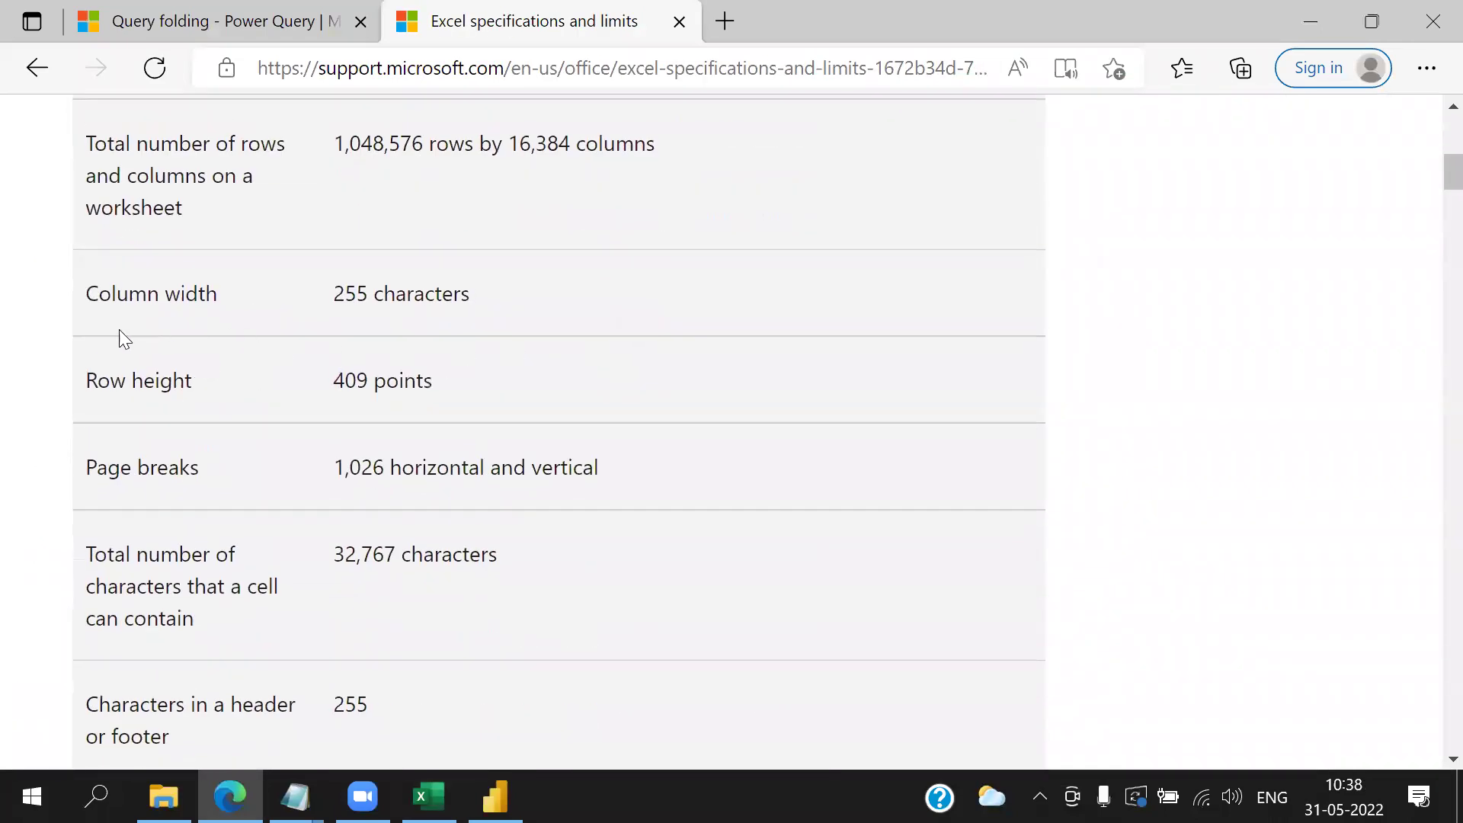
pyautogui.scroll(-4, 503, 521)
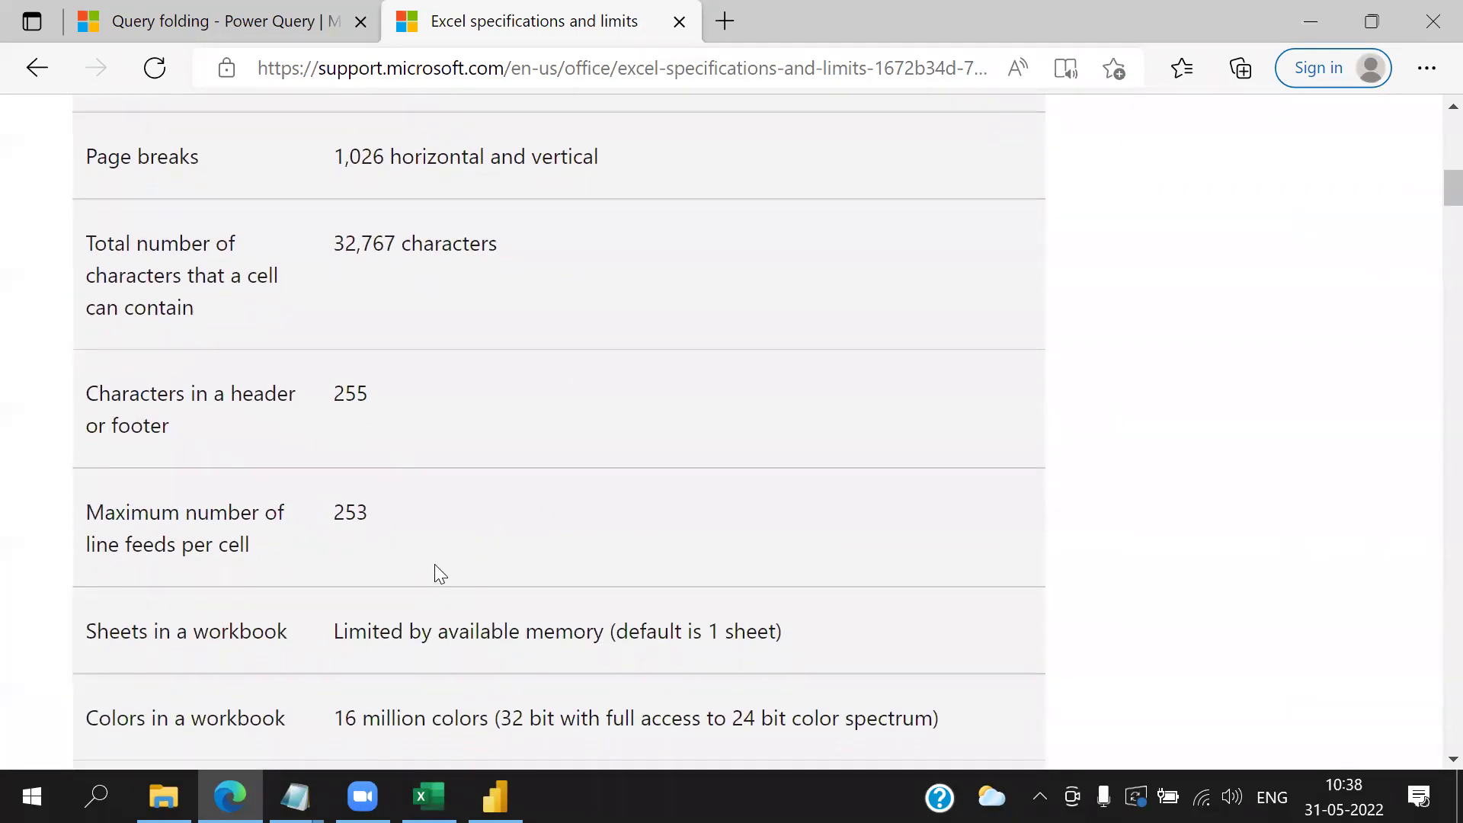
pyautogui.scroll(-5, 434, 567)
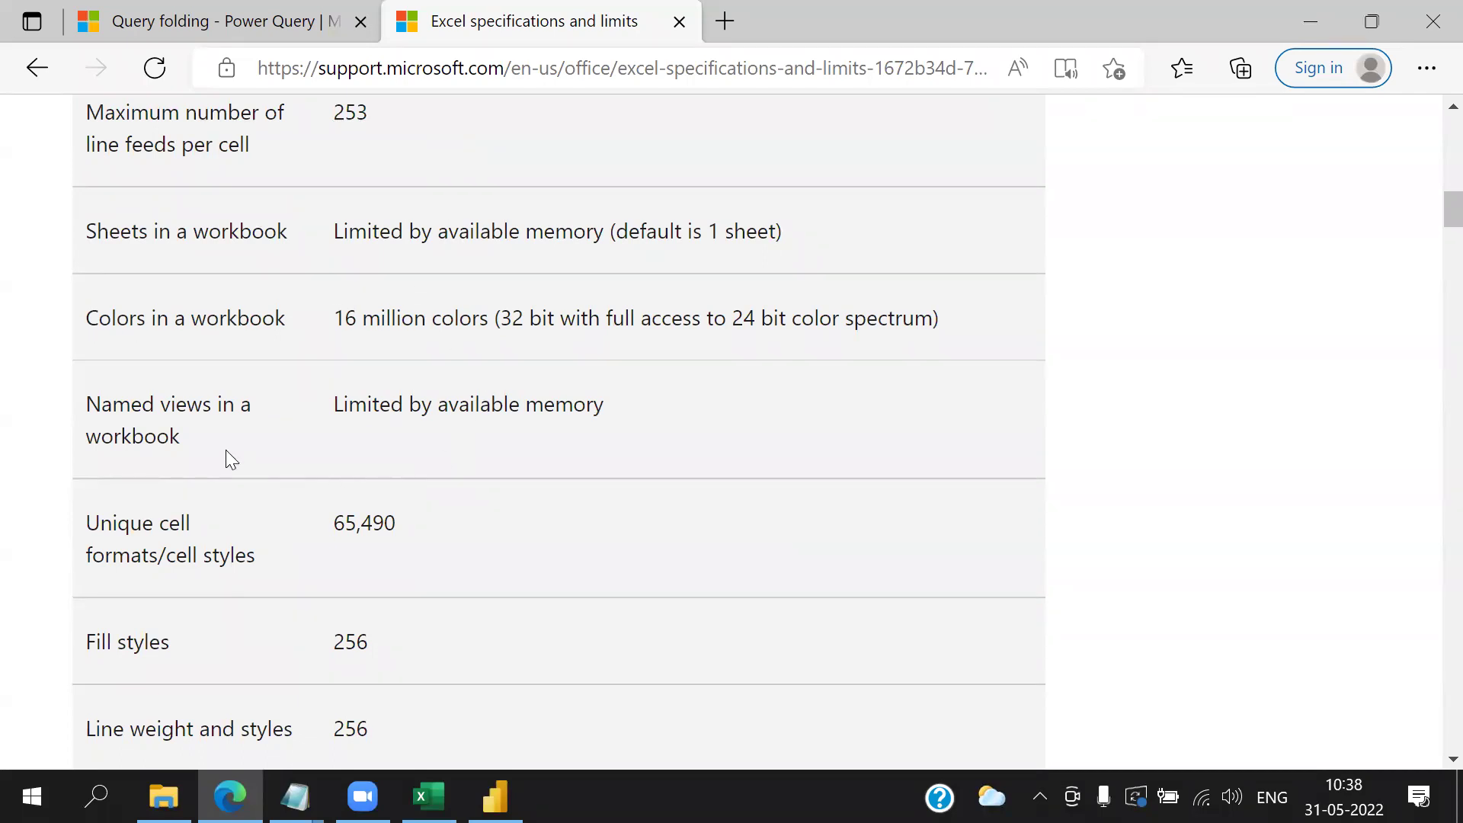
pyautogui.scroll(-5, 509, 634)
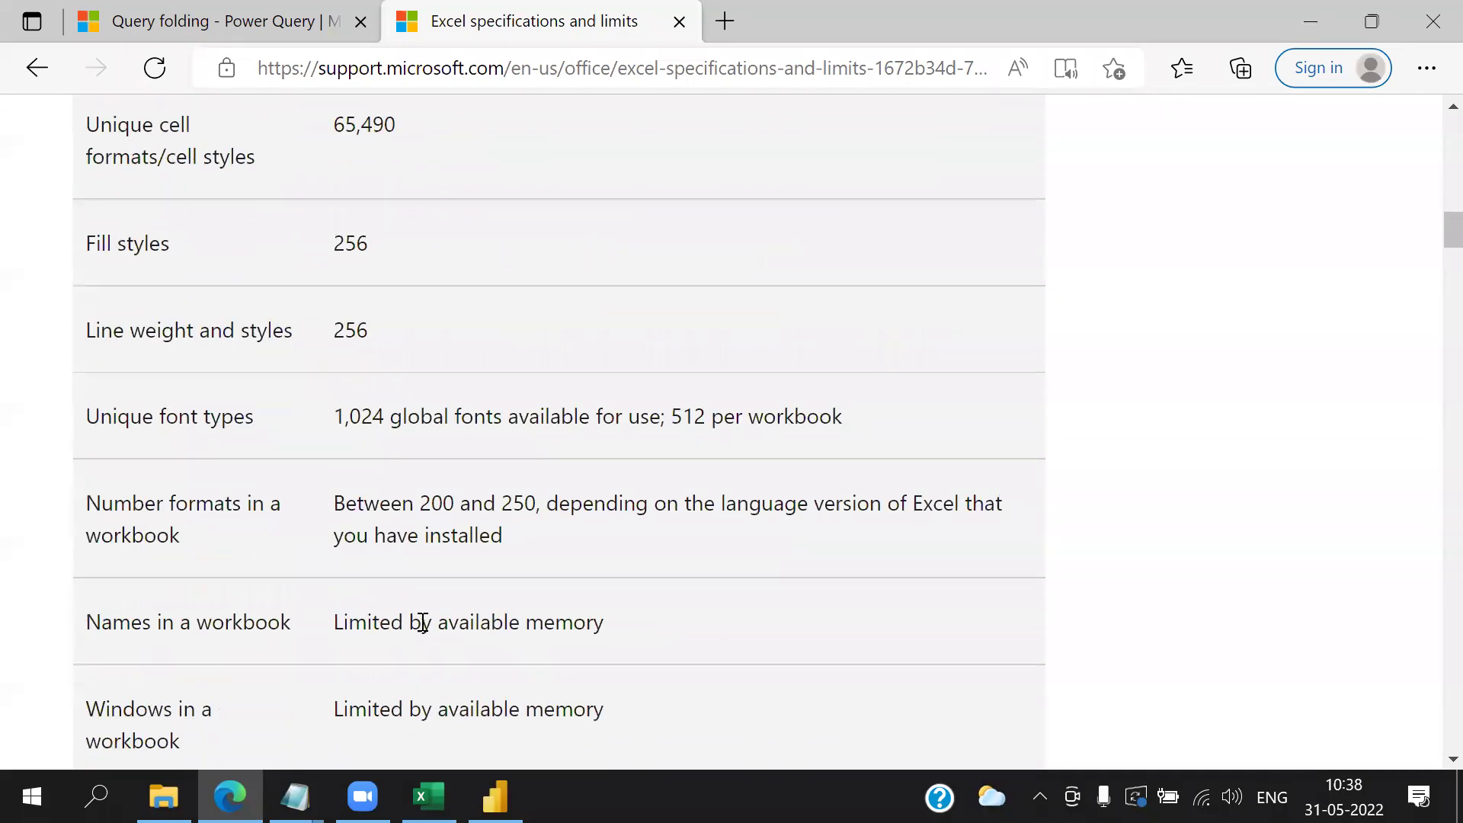
pyautogui.scroll(-4, 460, 595)
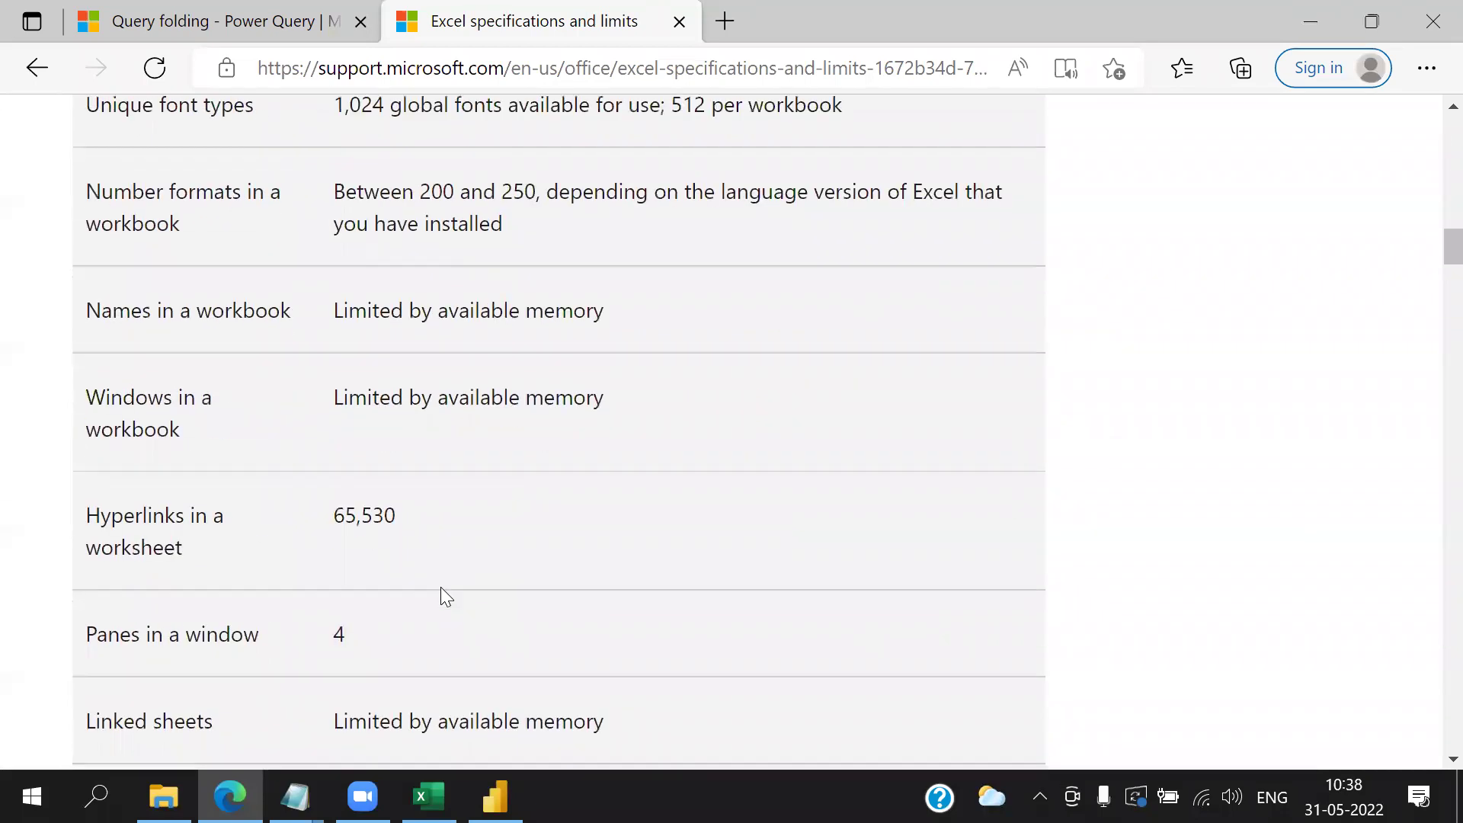
pyautogui.scroll(-5, 247, 599)
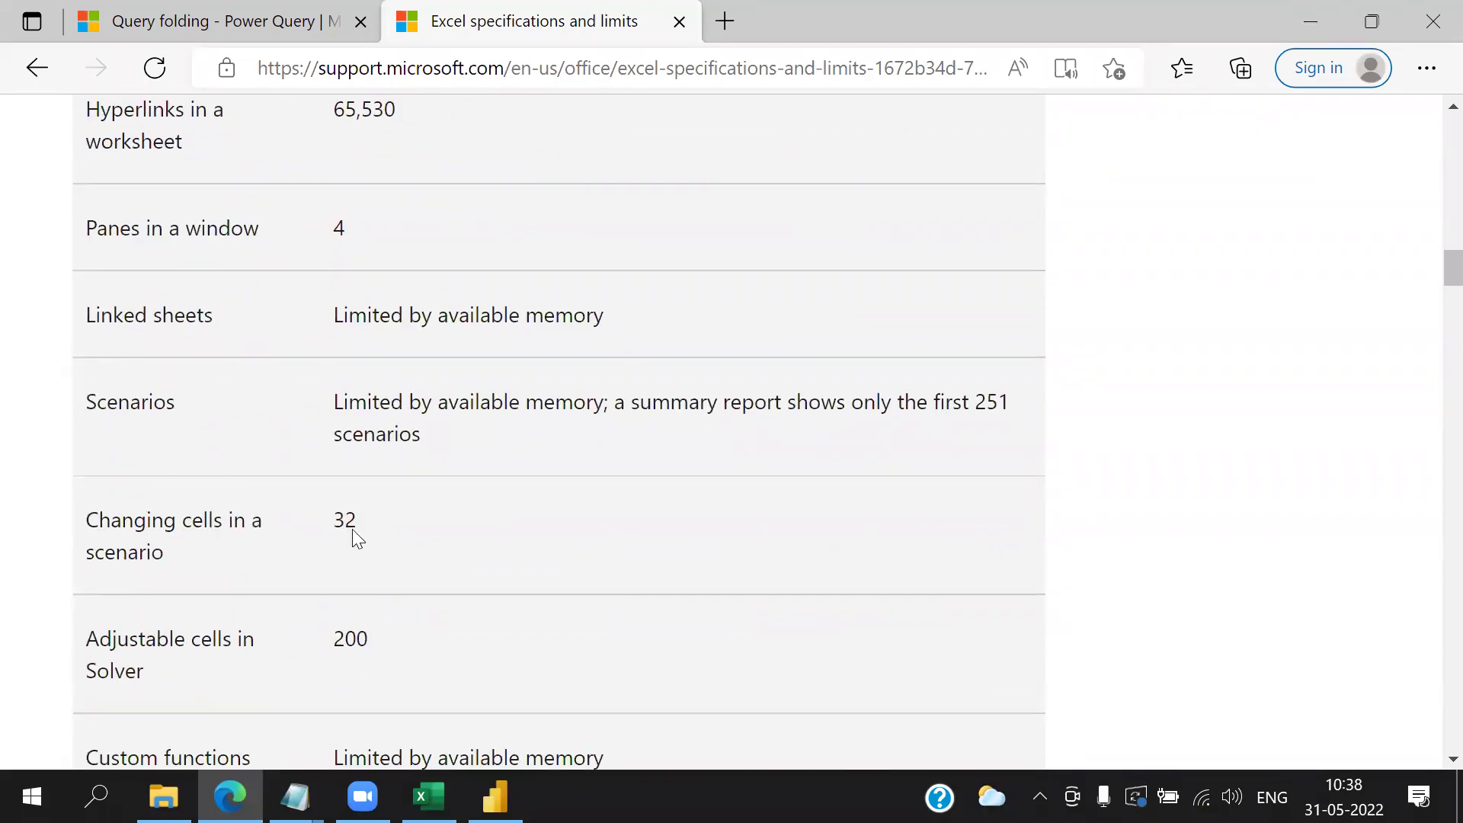
pyautogui.scroll(-6, 574, 512)
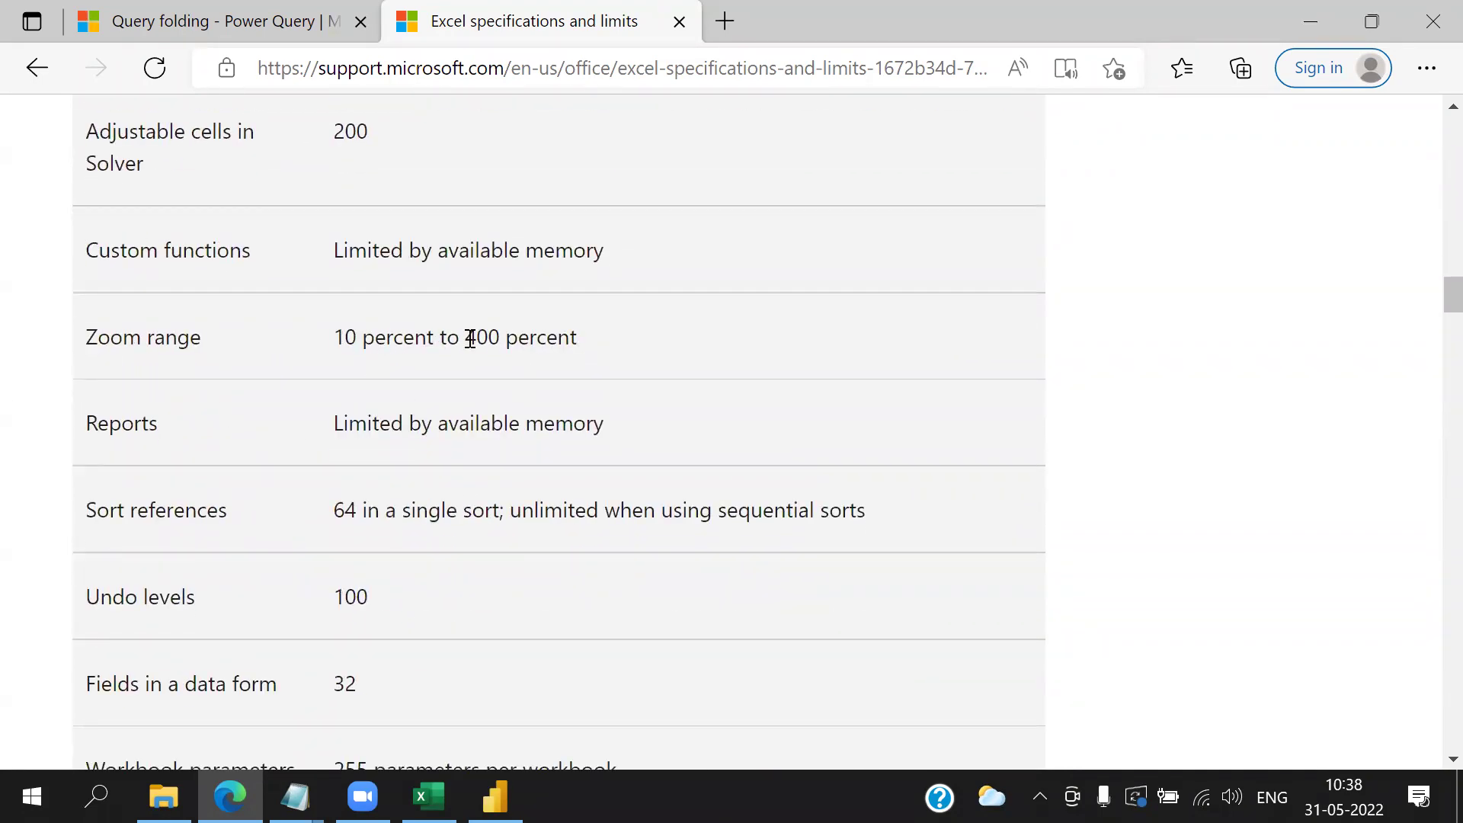
pyautogui.moveTo(465, 337); pyautogui.dragTo(617, 343)
pyautogui.scroll(-4, 678, 343)
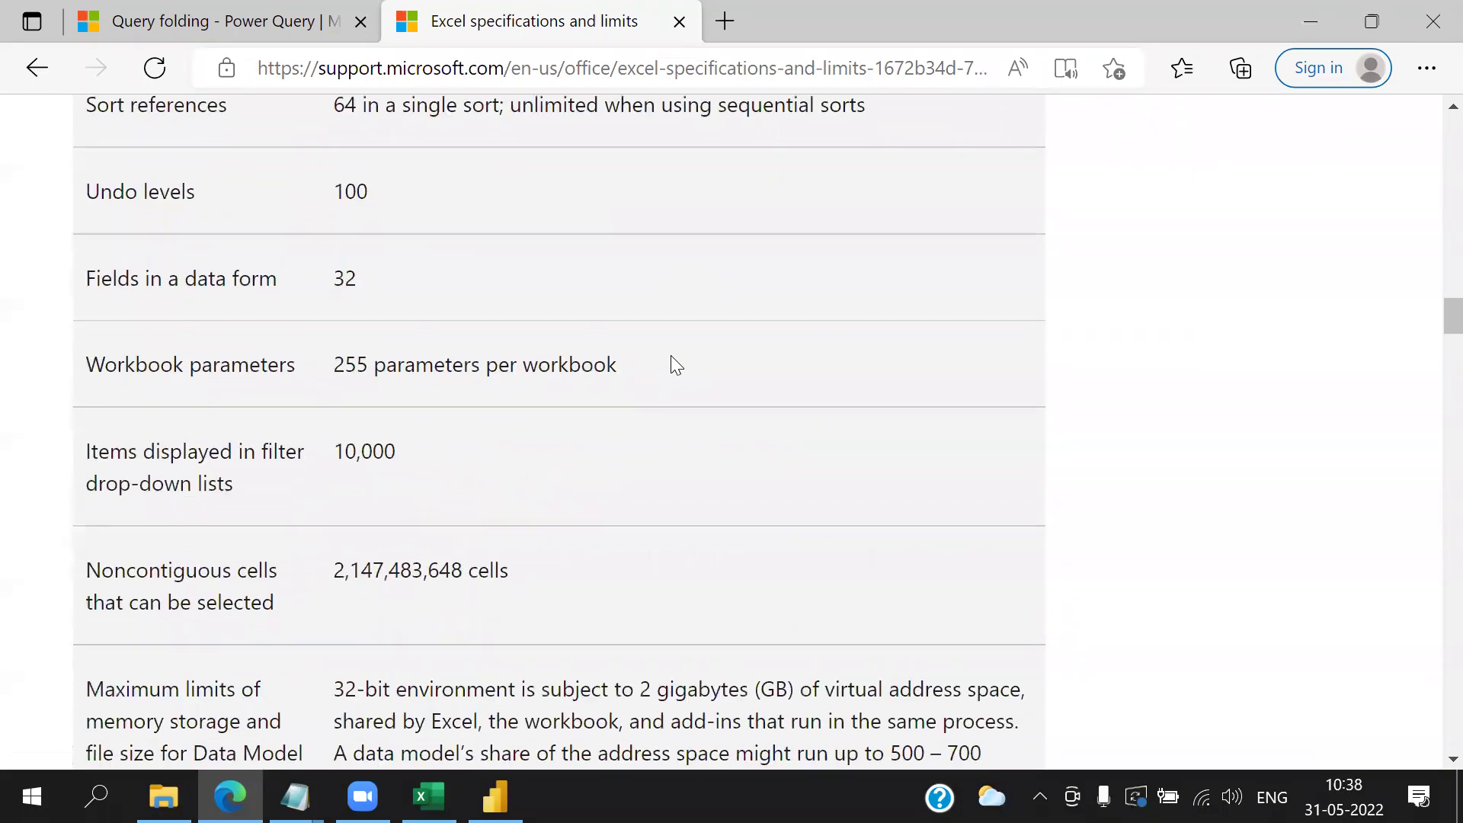
pyautogui.scroll(-1, 724, 358)
pyautogui.scroll(-1, 696, 375)
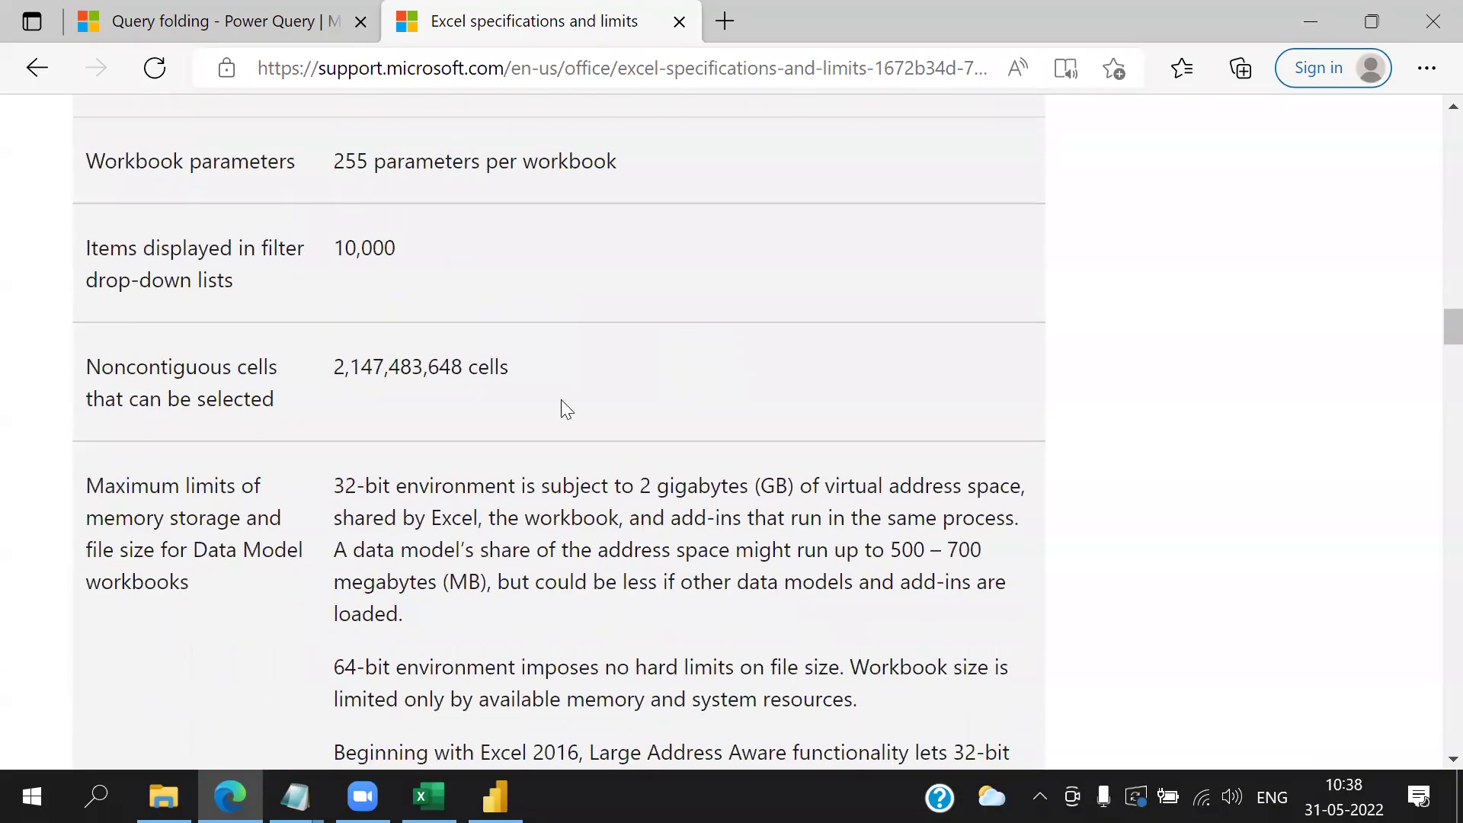
# - Review the processor cores limit, then highlight the file name length limit and its example file path
pyautogui.scroll(-6, 561, 408)
pyautogui.scroll(-1, 682, 396)
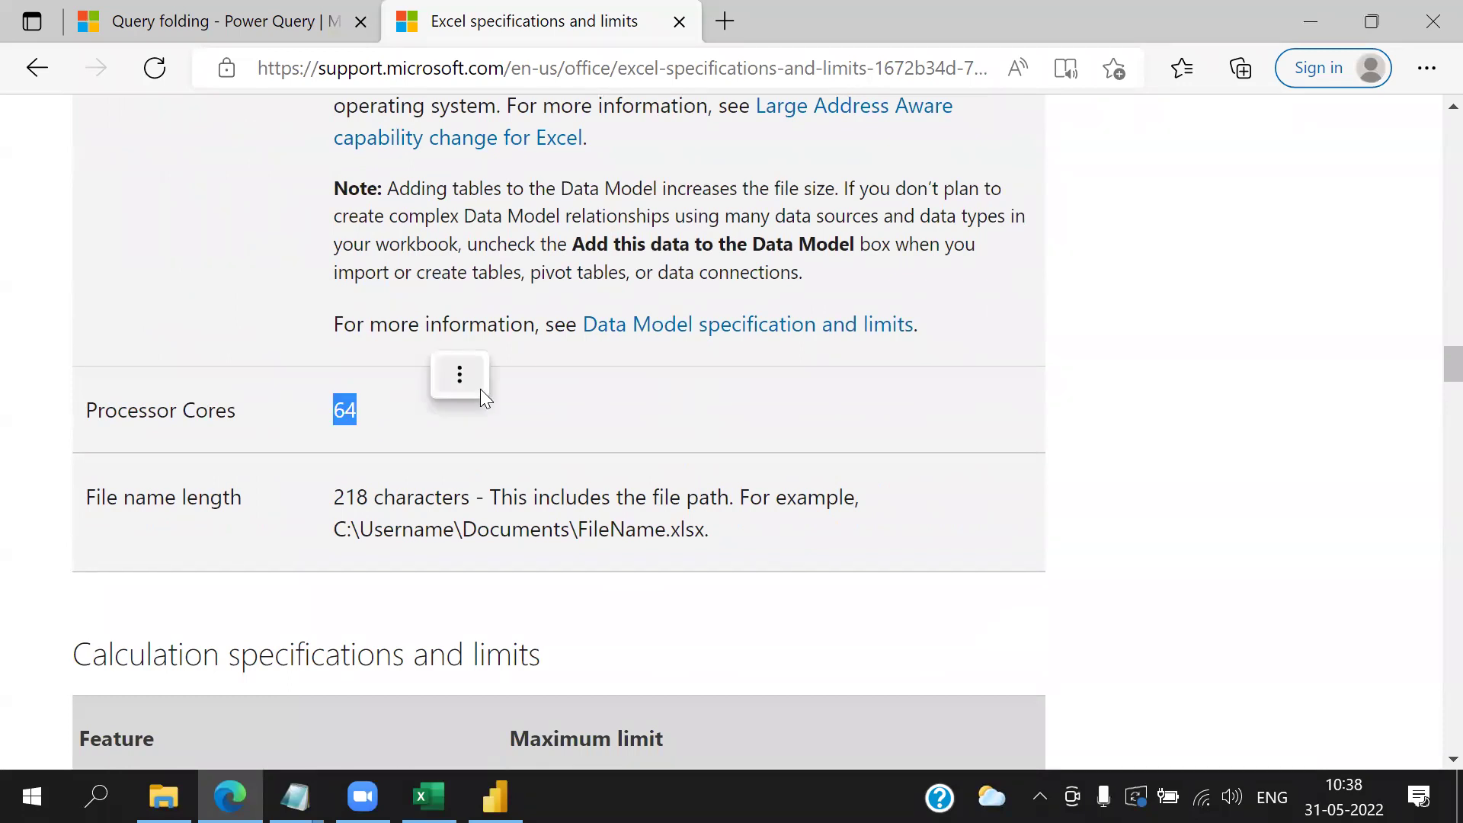
pyautogui.click(480, 389)
pyautogui.scroll(-4, 705, 430)
pyautogui.scroll(1, 383, 245)
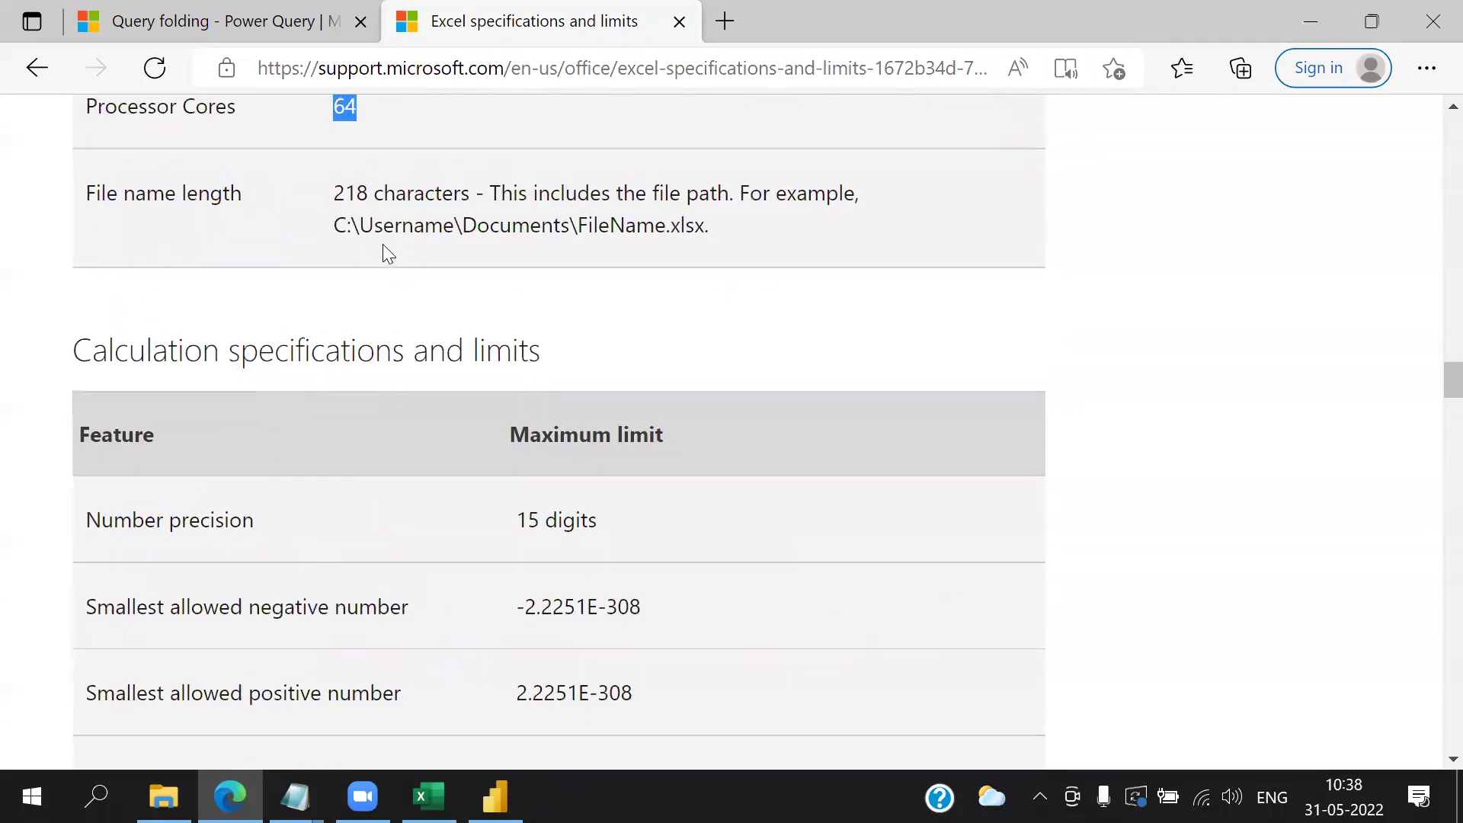
pyautogui.moveTo(338, 198); pyautogui.dragTo(474, 198)
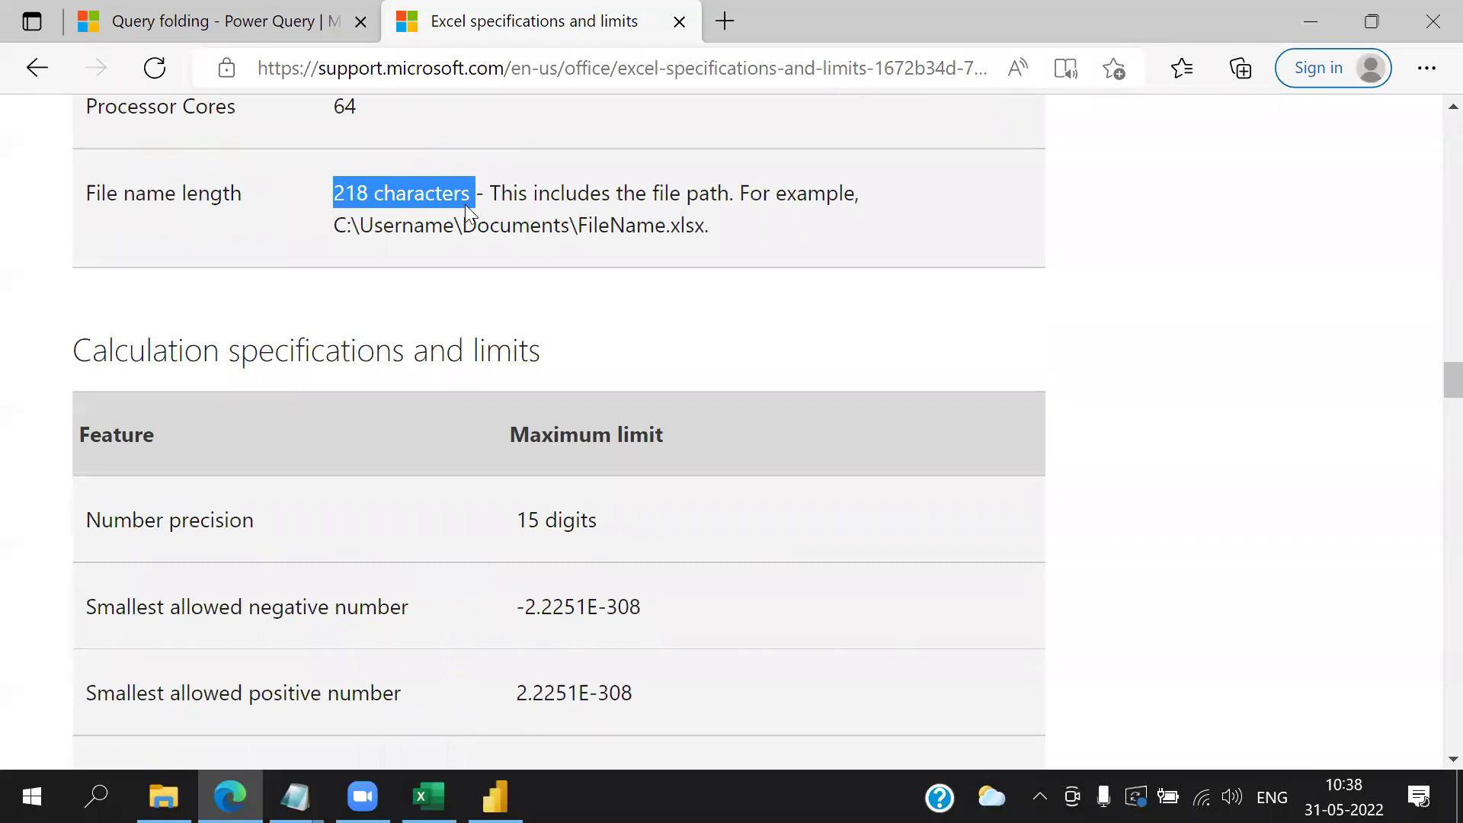
pyautogui.click(387, 245)
pyautogui.moveTo(339, 231); pyautogui.dragTo(788, 229)
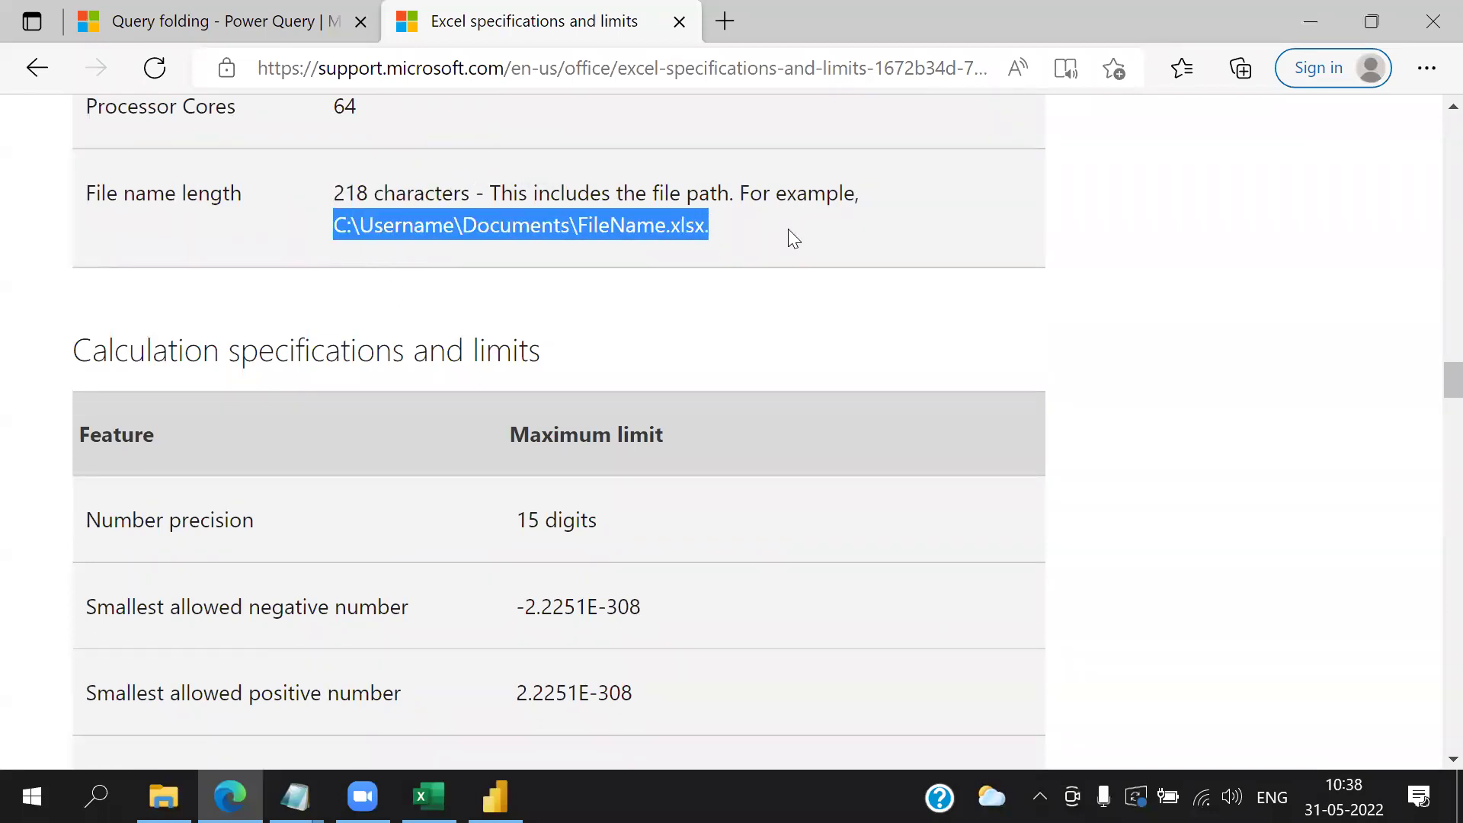
# - Read through the calculation limits down to the charting section, highlighting the date limits and the largest time that can be entered
pyautogui.scroll(-1, 467, 377)
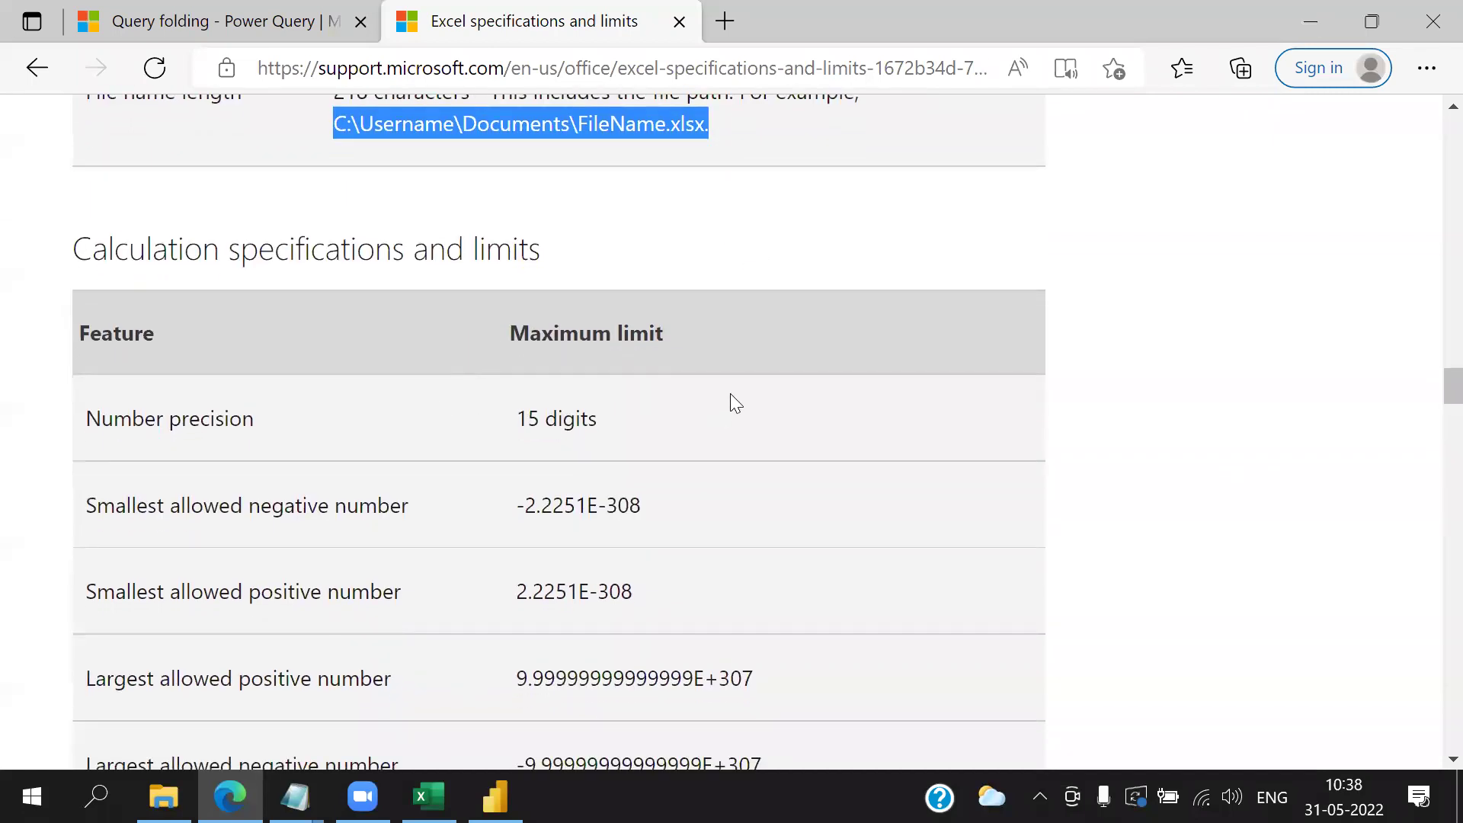
pyautogui.scroll(-3, 730, 393)
pyautogui.scroll(-7, 556, 487)
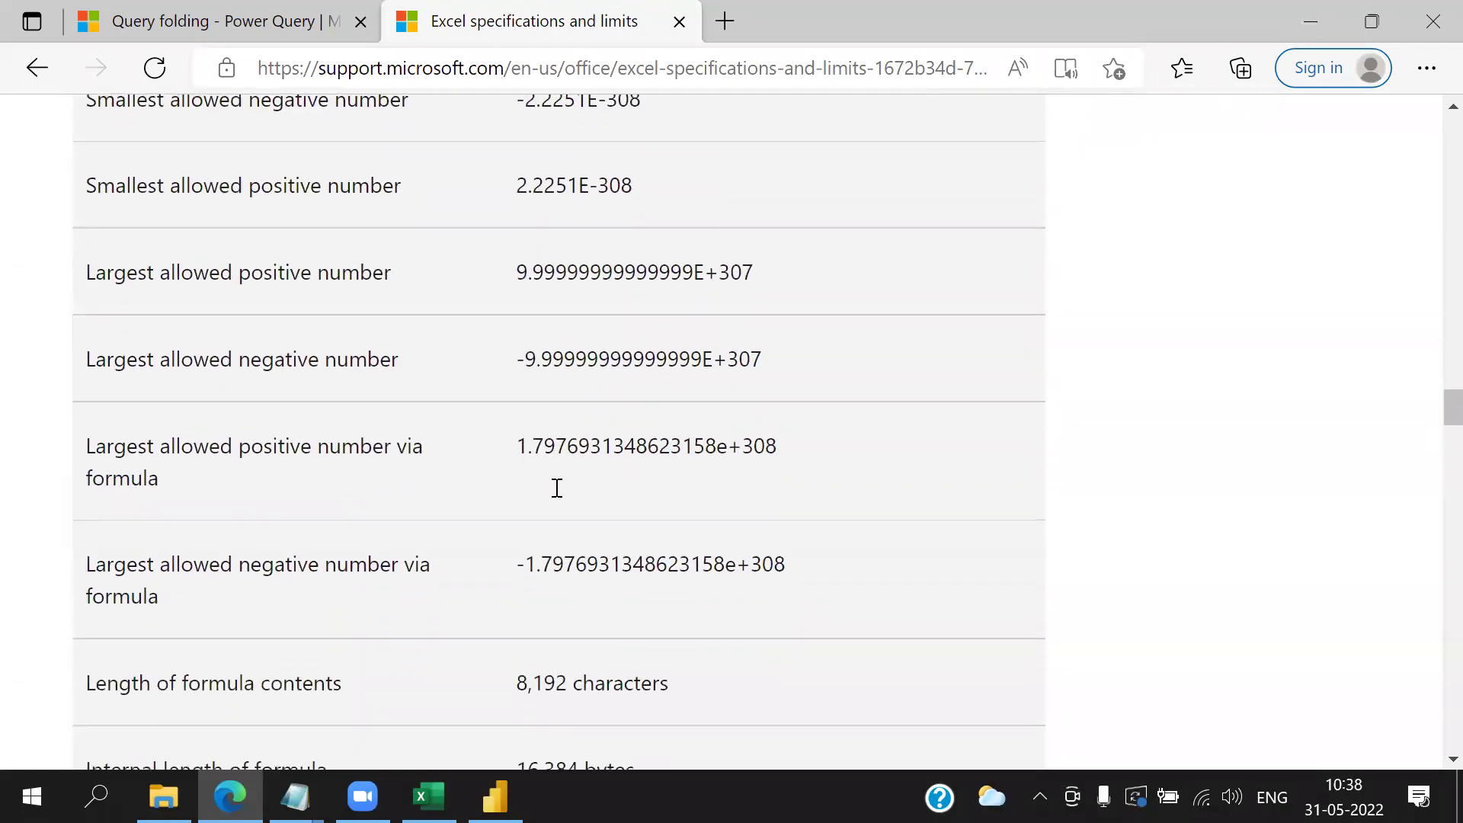
pyautogui.scroll(-4, 555, 491)
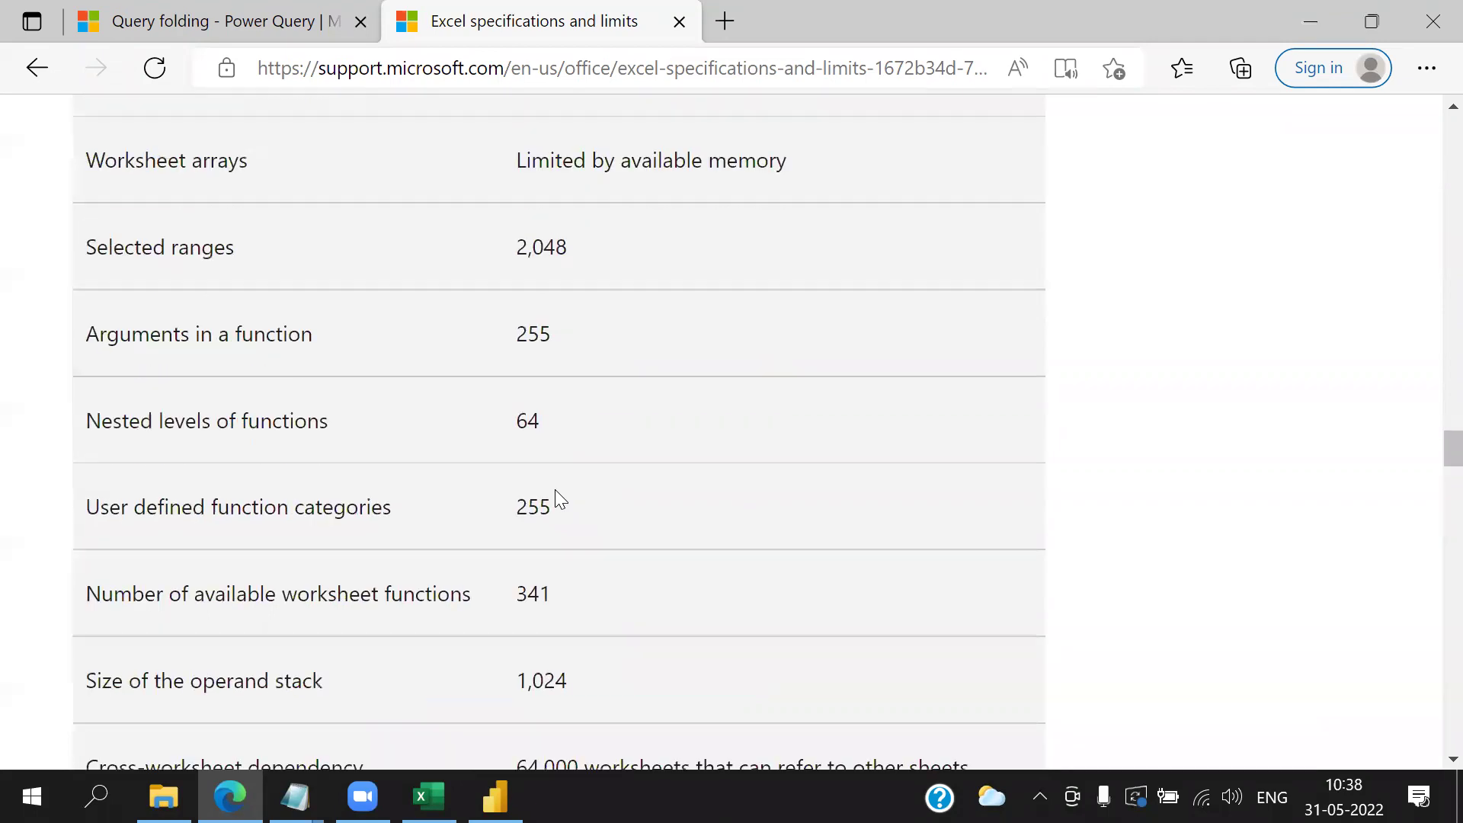
pyautogui.scroll(-8, 555, 490)
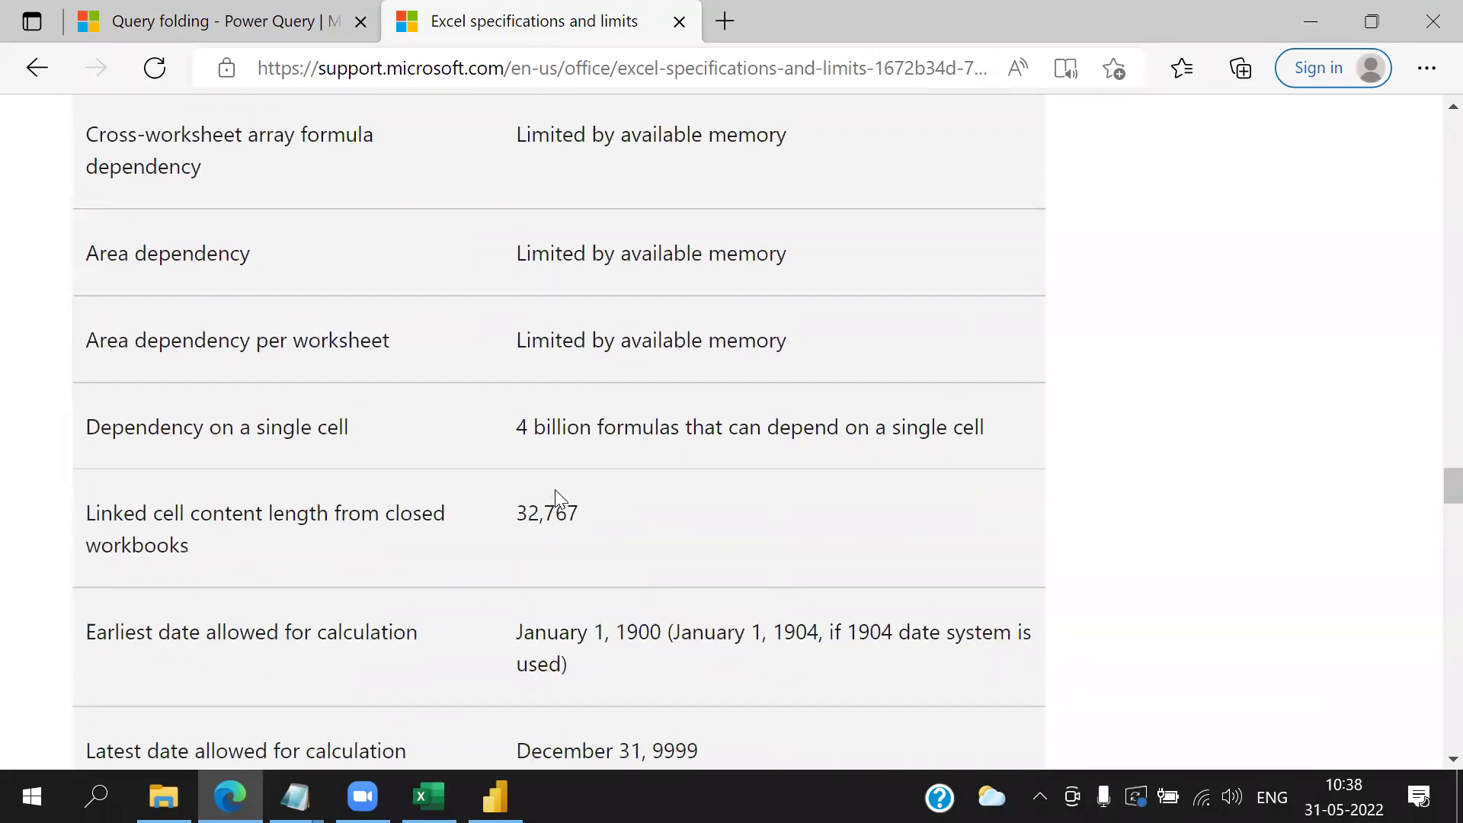
pyautogui.moveTo(500, 186); pyautogui.dragTo(670, 259)
pyautogui.moveTo(517, 426); pyautogui.dragTo(697, 429)
pyautogui.moveTo(581, 512); pyautogui.dragTo(759, 514)
pyautogui.scroll(-3, 758, 515)
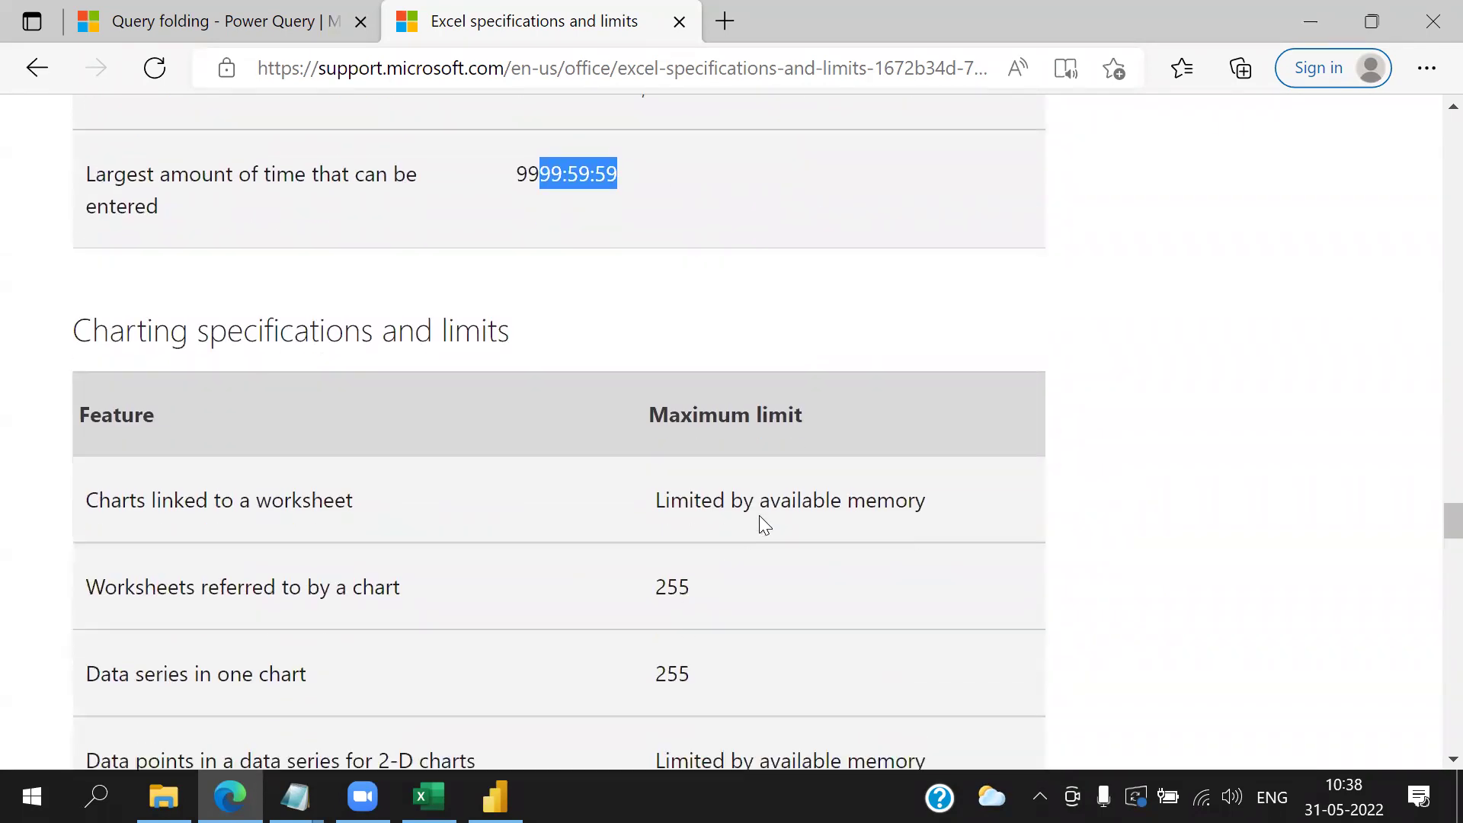
# - Examine the charting, PivotTable and shared-workbook limits through to the end of the Excel specifications page
pyautogui.scroll(-3, 759, 516)
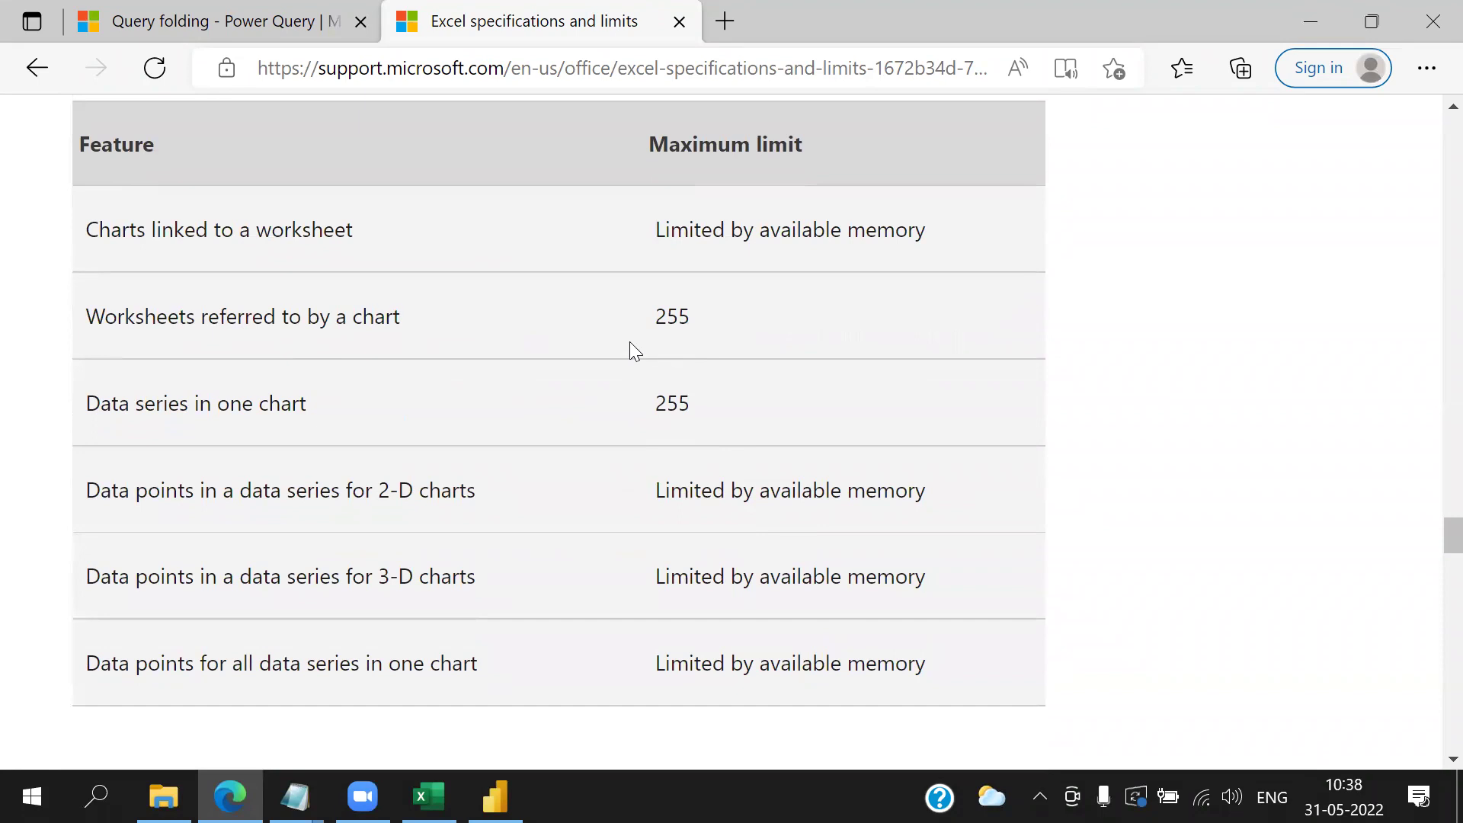
pyautogui.moveTo(653, 332); pyautogui.dragTo(760, 335)
pyautogui.doubleClick(672, 402)
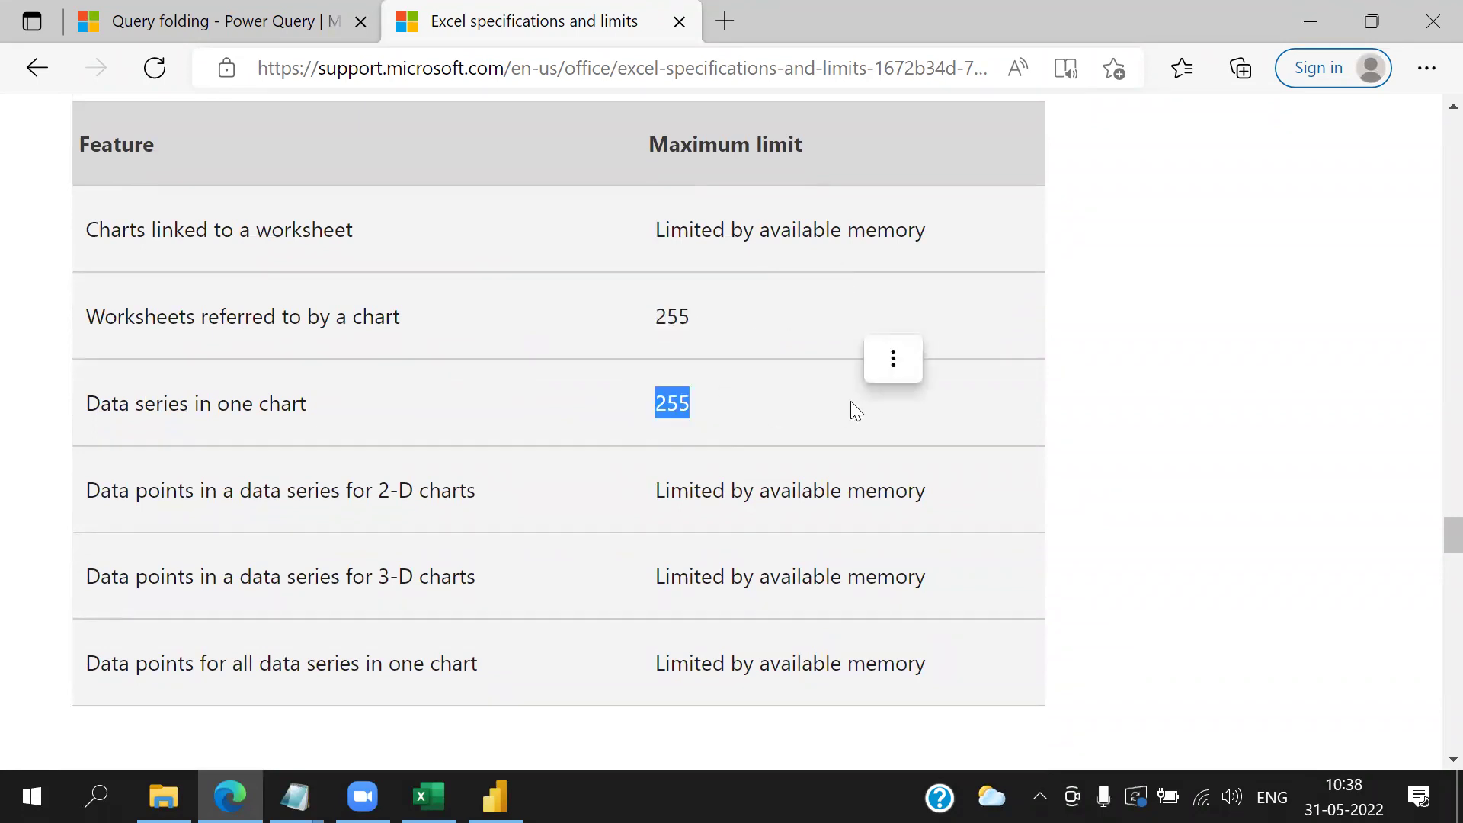
pyautogui.scroll(-6, 851, 402)
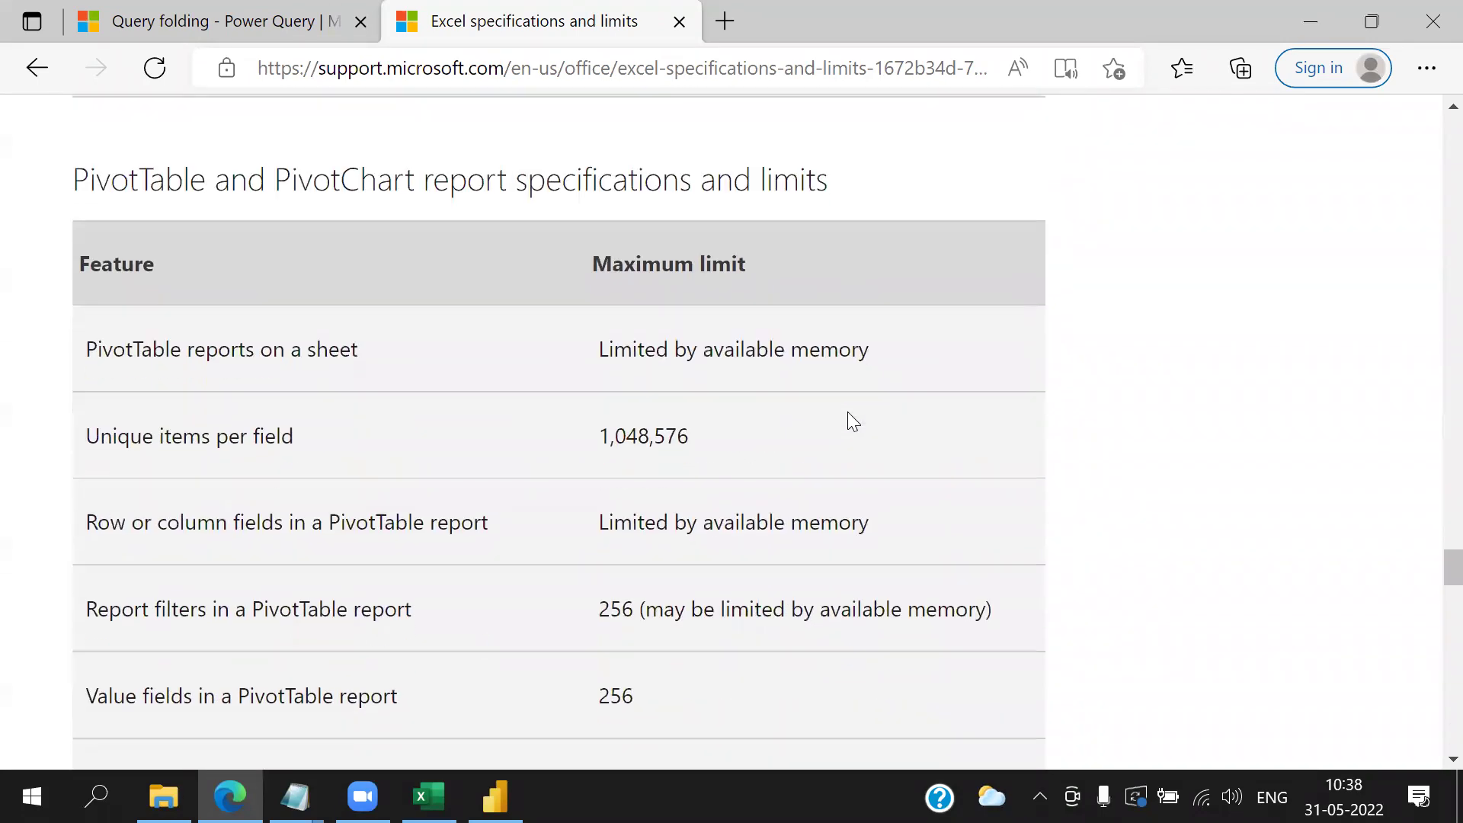
pyautogui.scroll(-10, 848, 412)
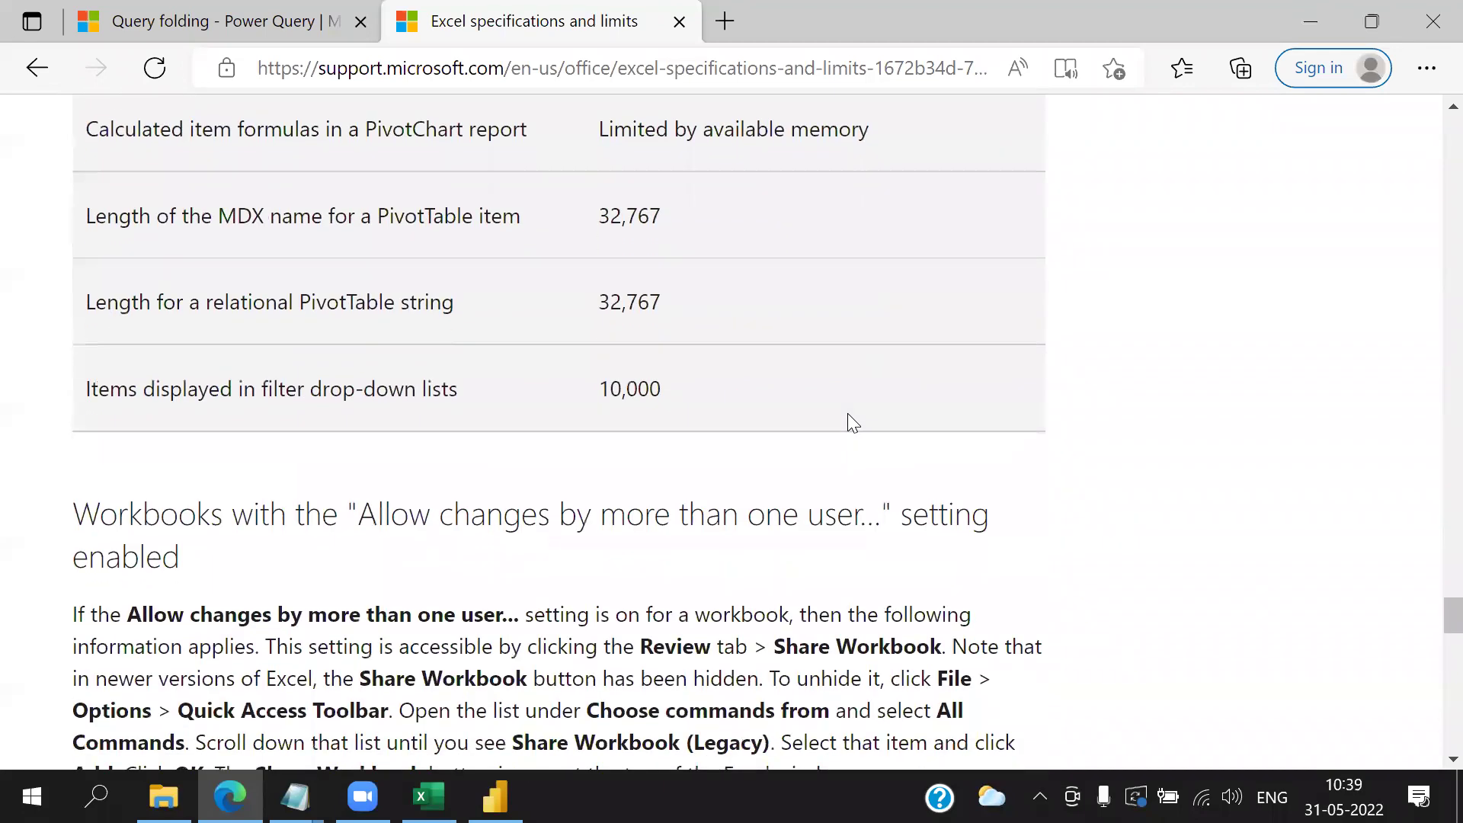
pyautogui.scroll(-5, 850, 422)
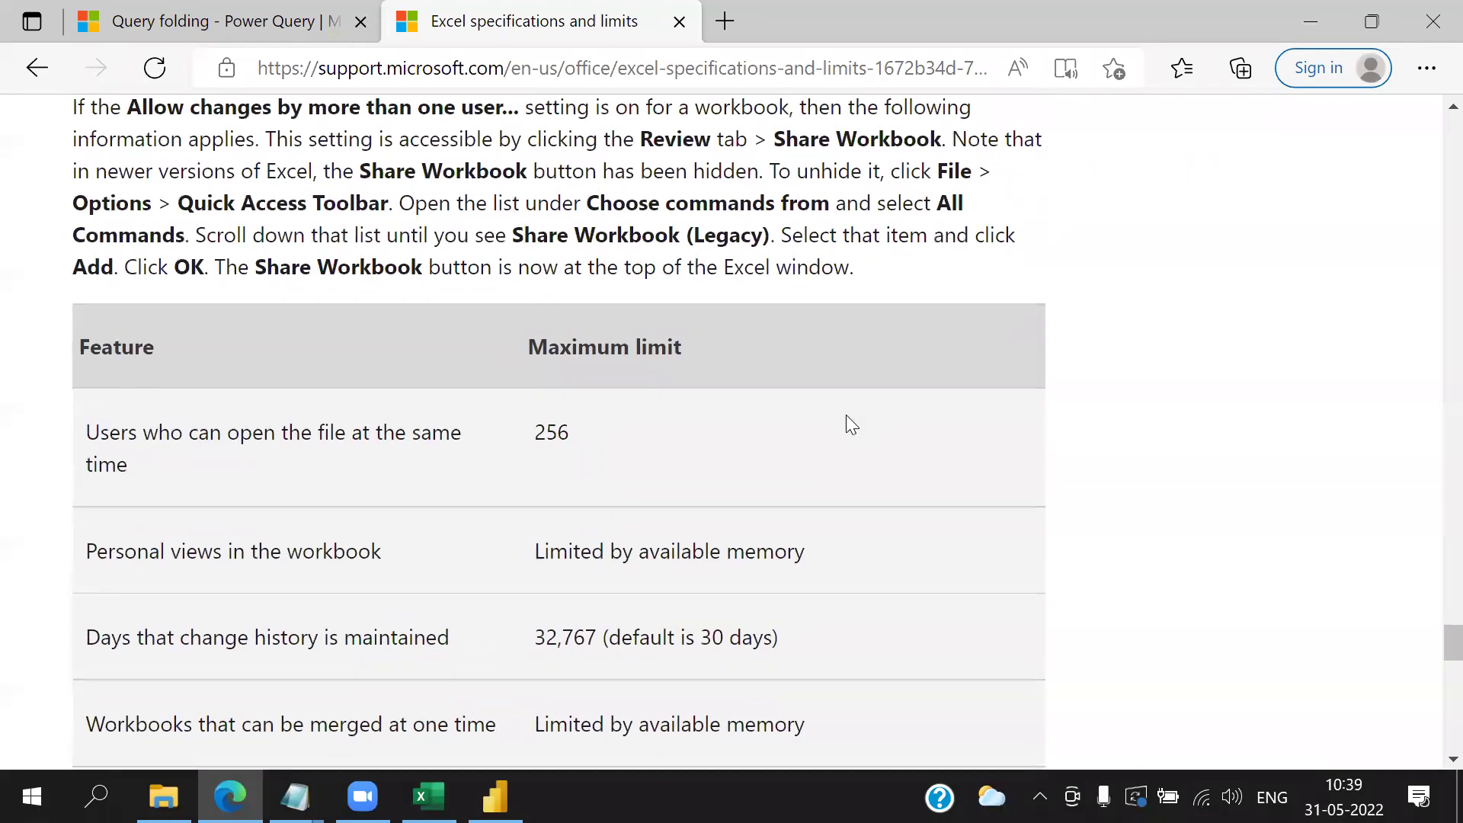
pyautogui.scroll(-1, 845, 416)
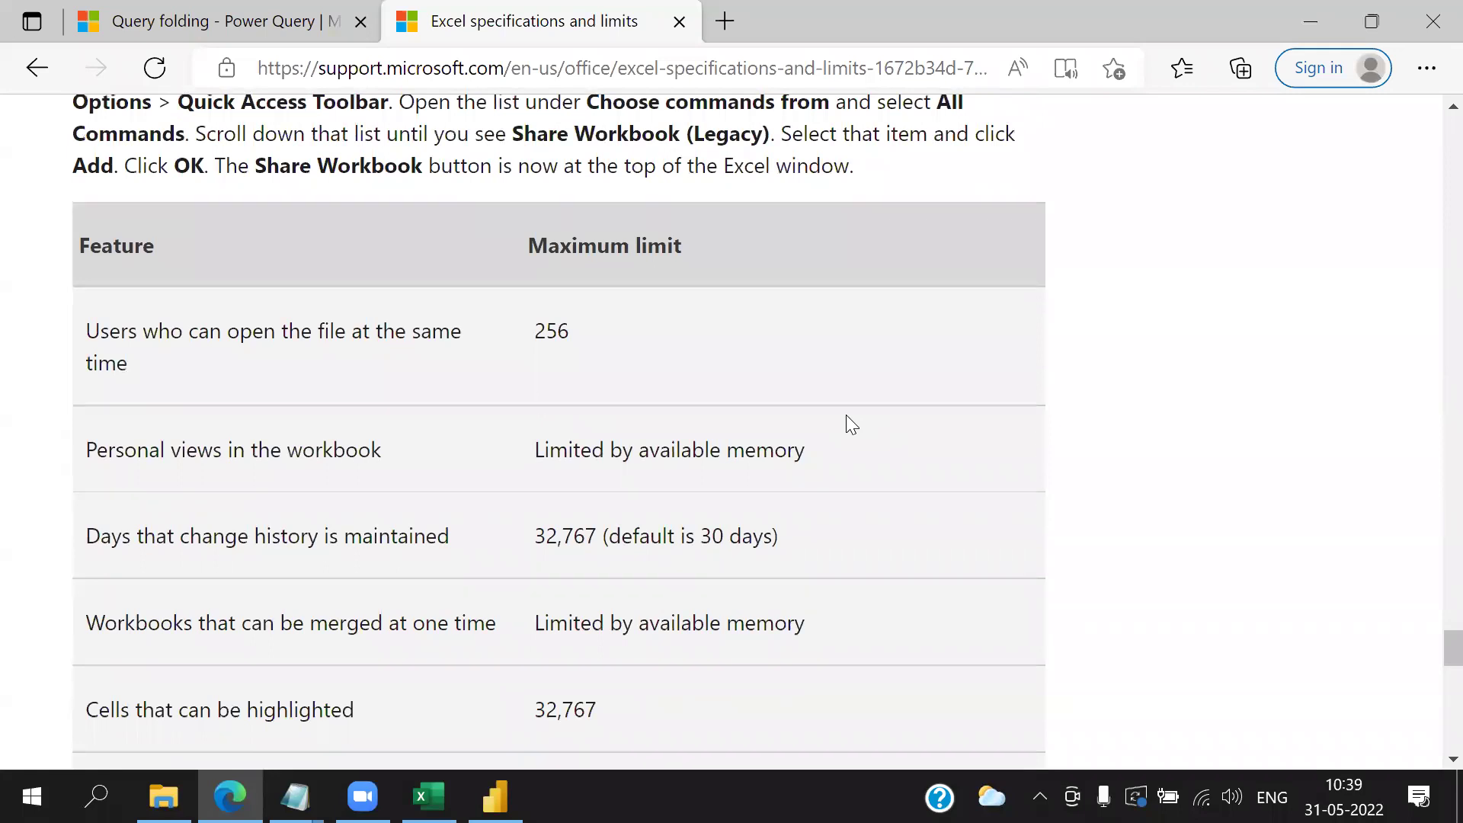
pyautogui.scroll(-4, 847, 417)
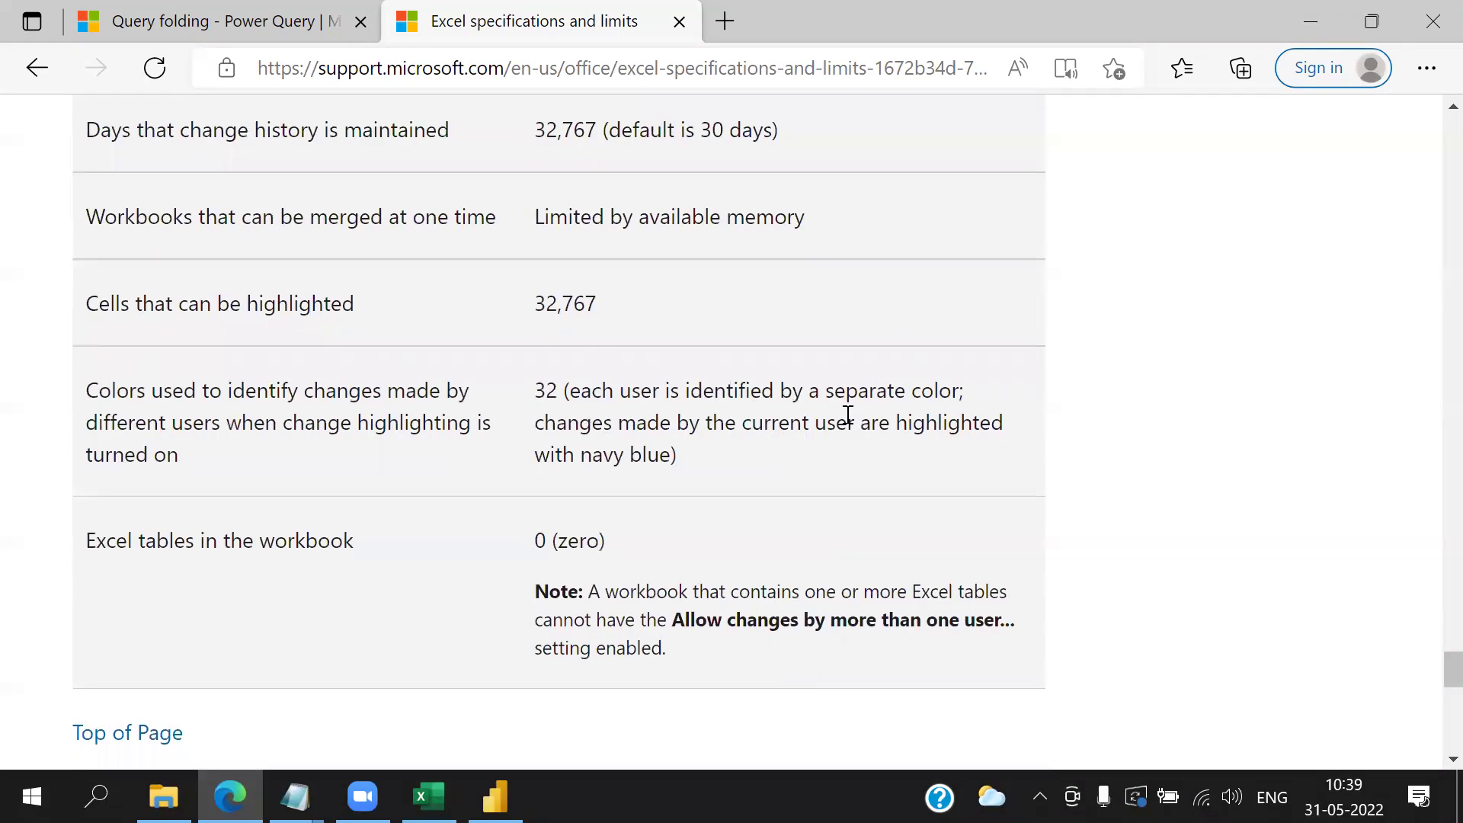
pyautogui.scroll(-11, 847, 417)
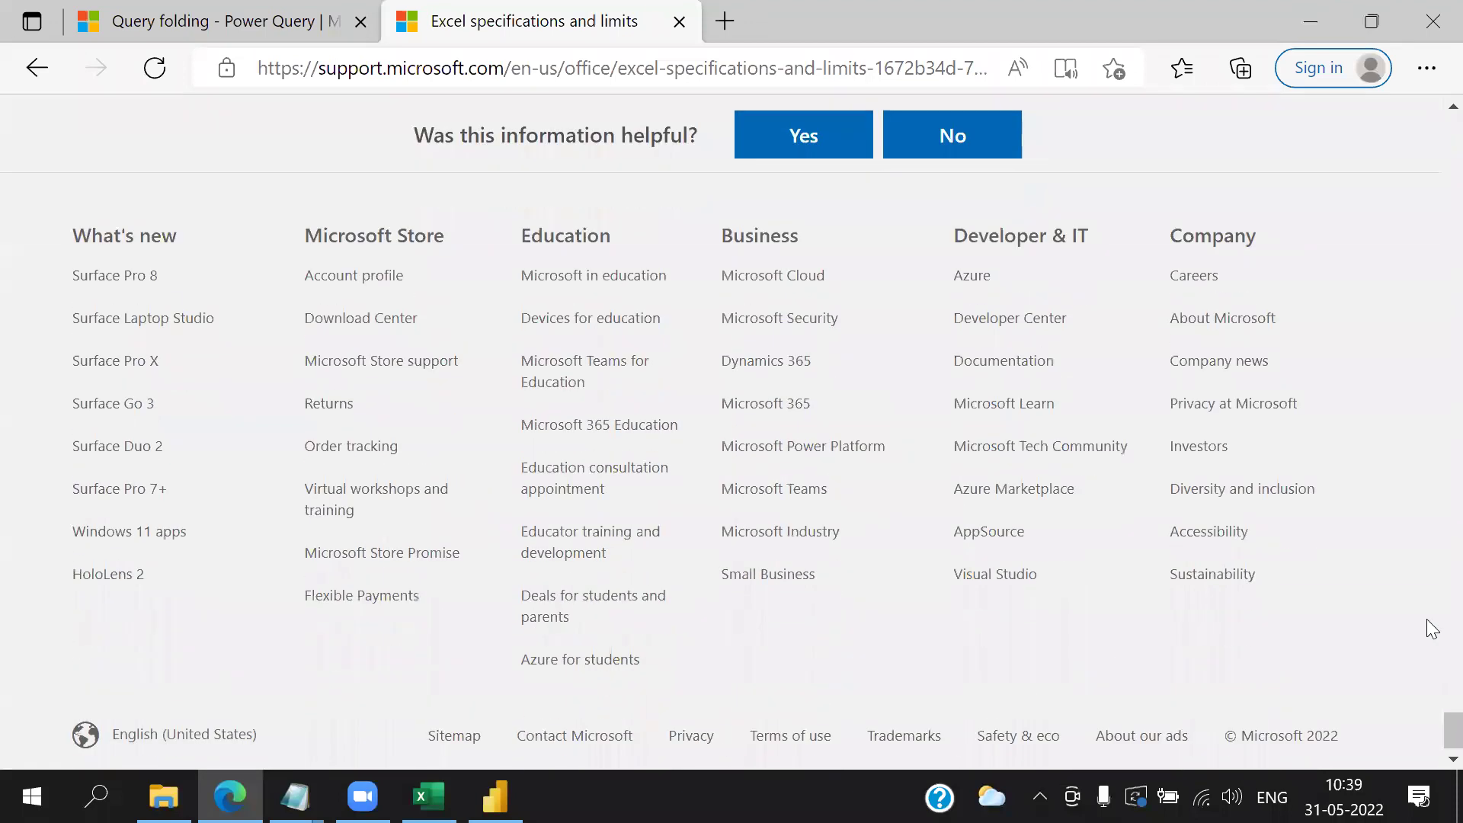
# - Return to the worksheet and workbook limits table and review its open workbooks row
pyautogui.moveTo(1450, 732); pyautogui.dragTo(1432, 173)
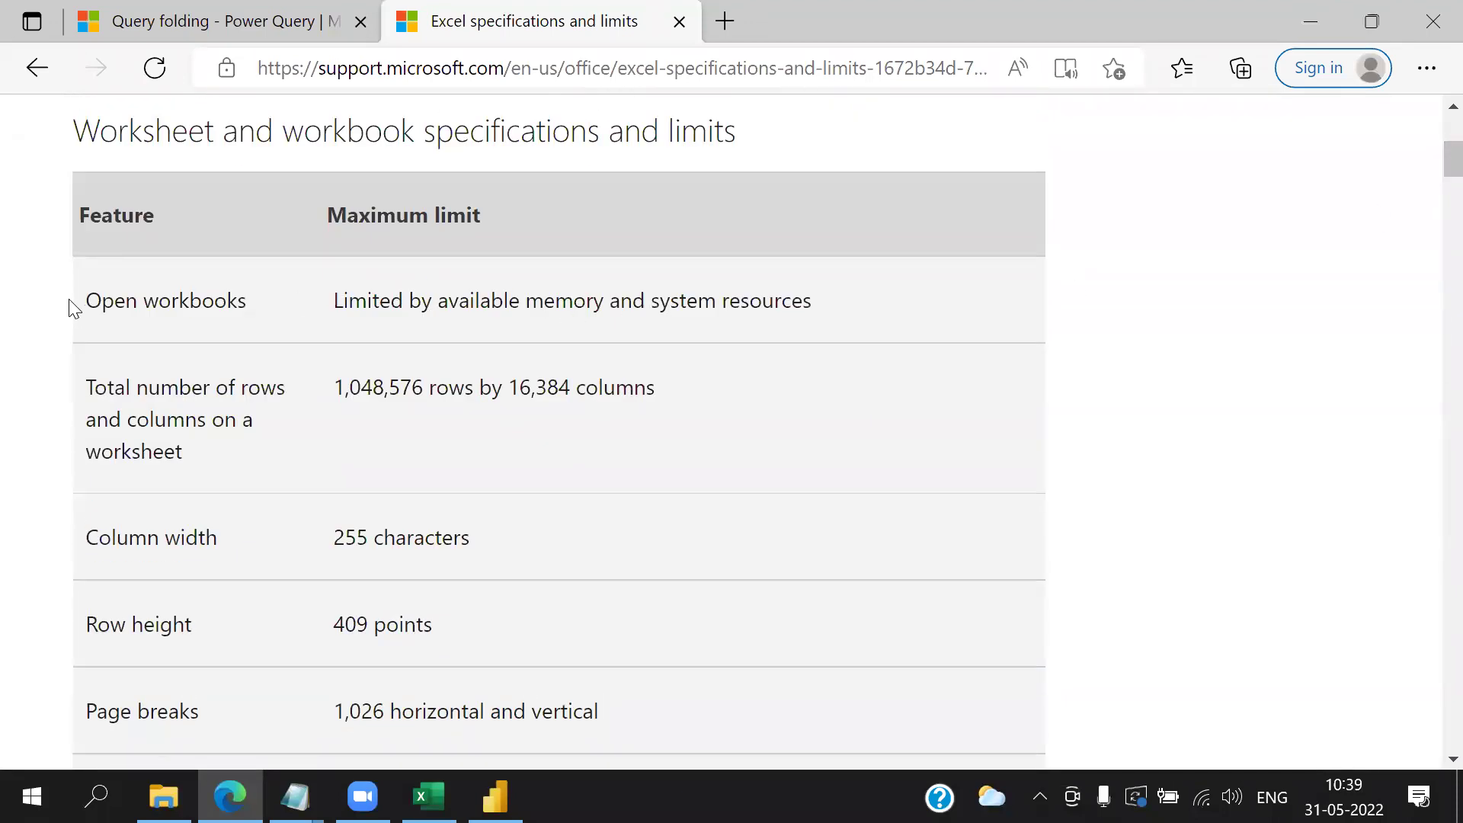
pyautogui.moveTo(90, 303); pyautogui.dragTo(849, 336)
pyautogui.click(460, 331)
pyautogui.scroll(5, 617, 314)
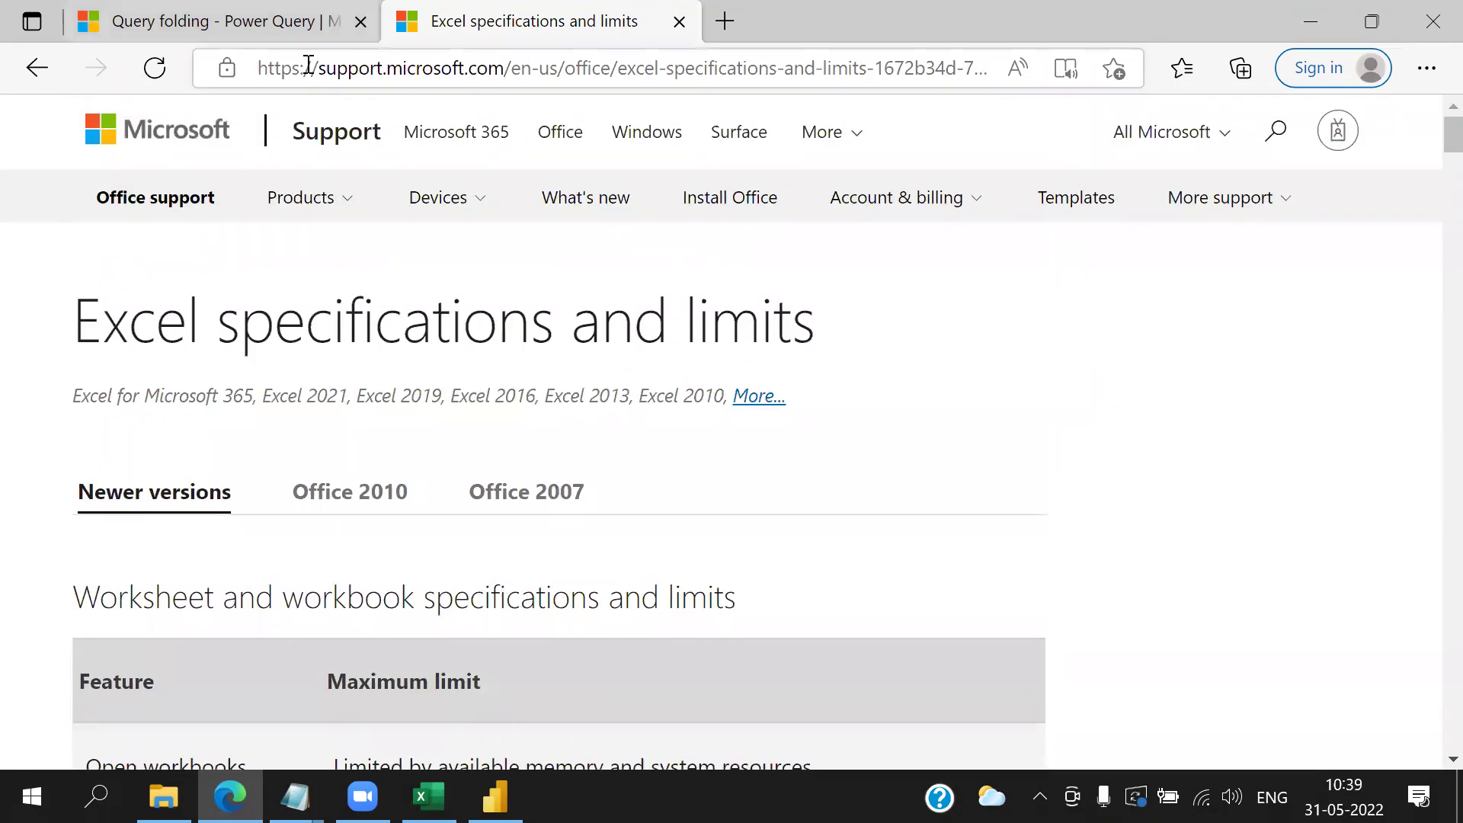
# - Open google.com and search for "power bi desktop max dataset size"
pyautogui.click(331, 70)
pyautogui.write('google.com')
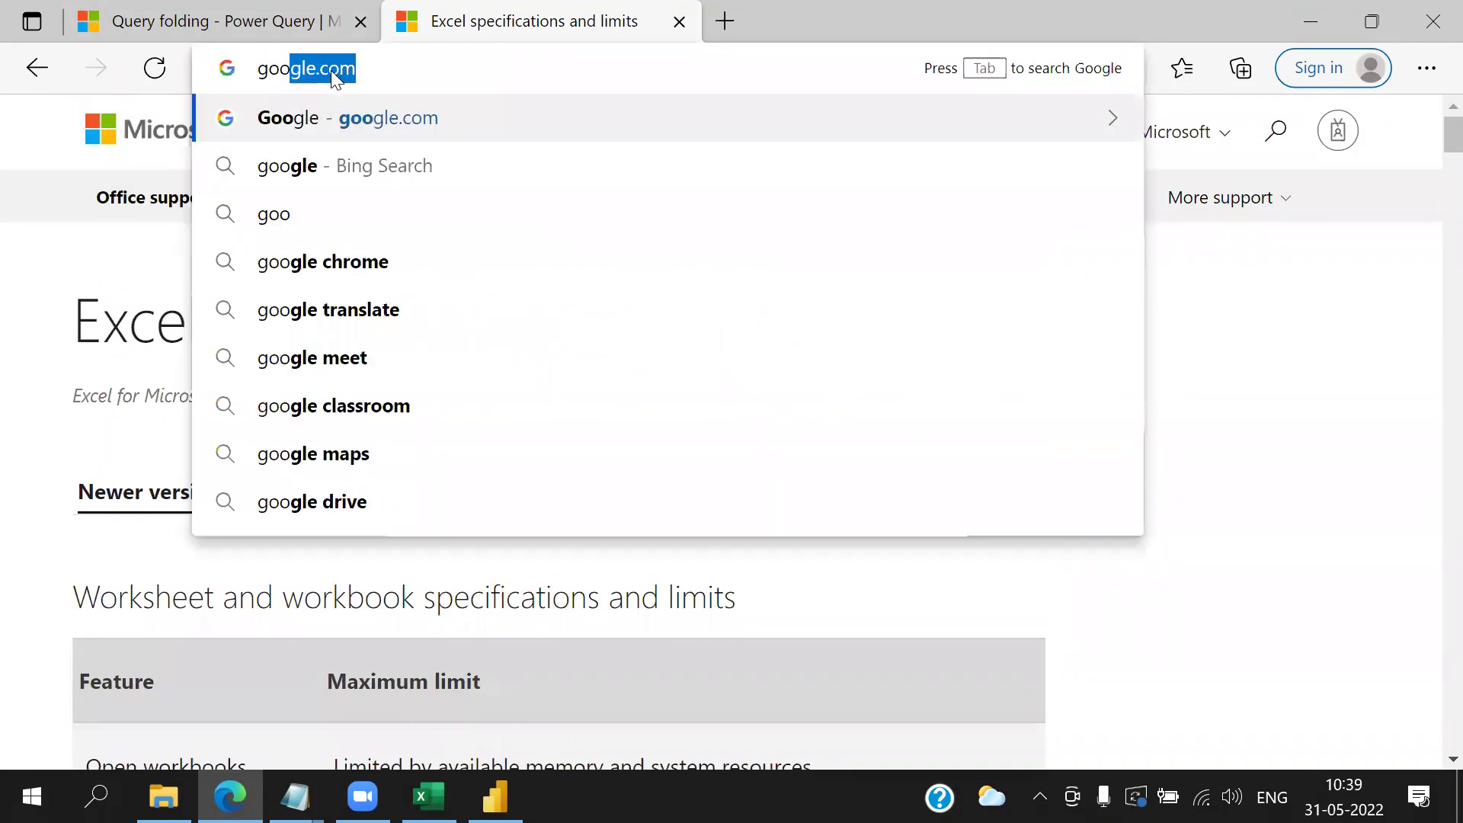
pyautogui.press('Return')
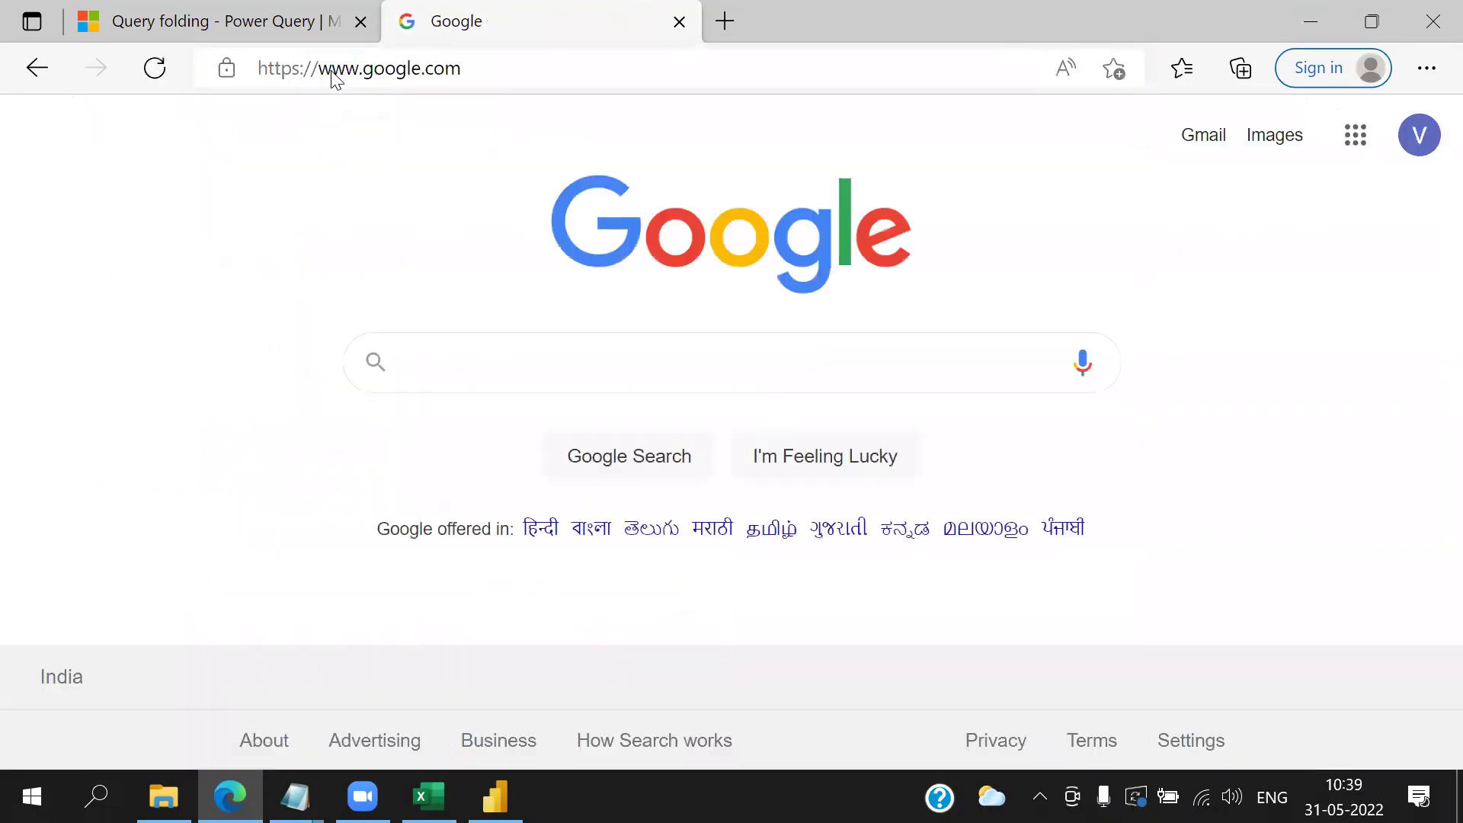
pyautogui.write('p')
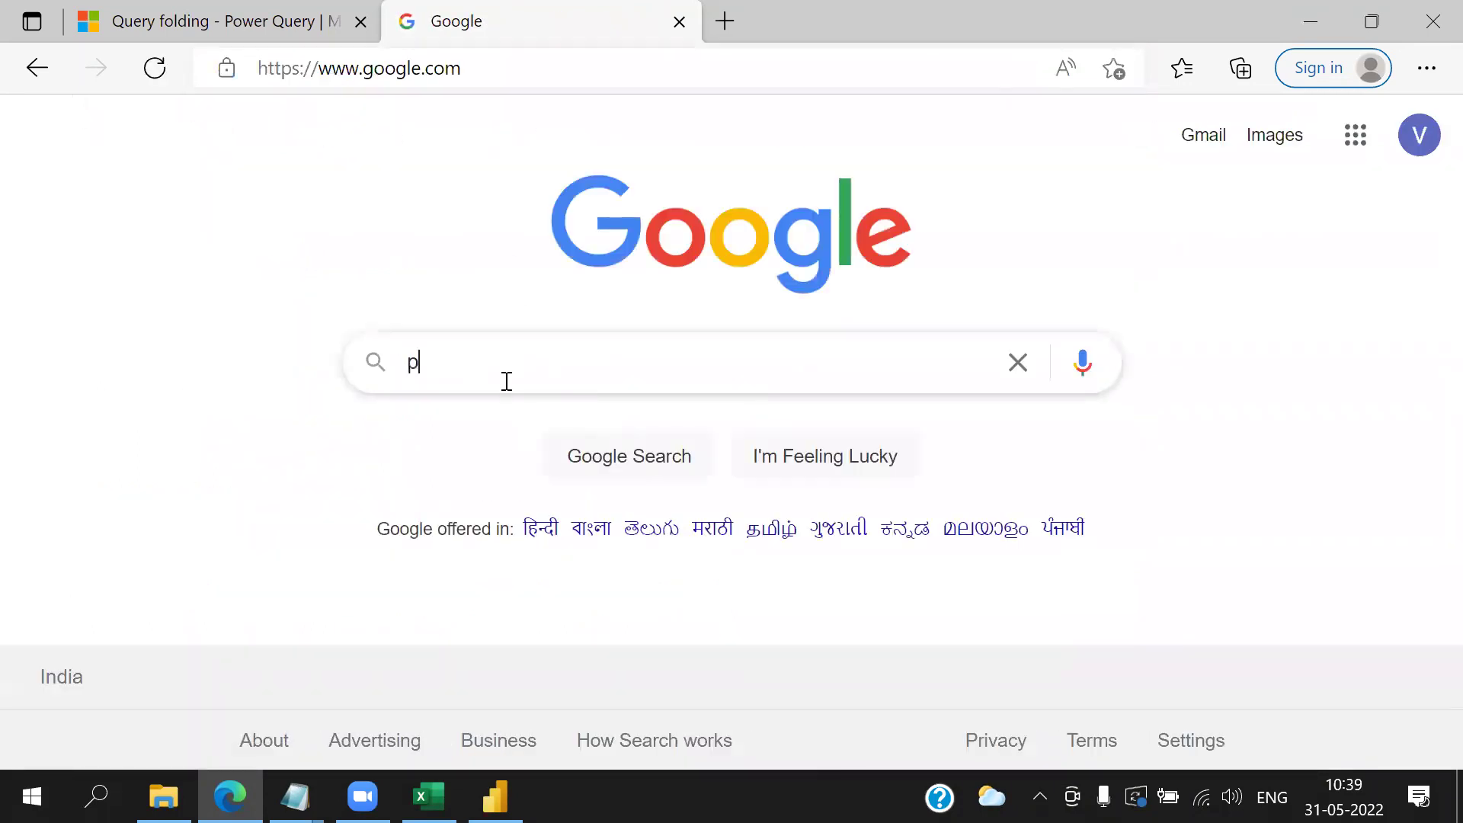
pyautogui.write('ower bi desktop m,ax')
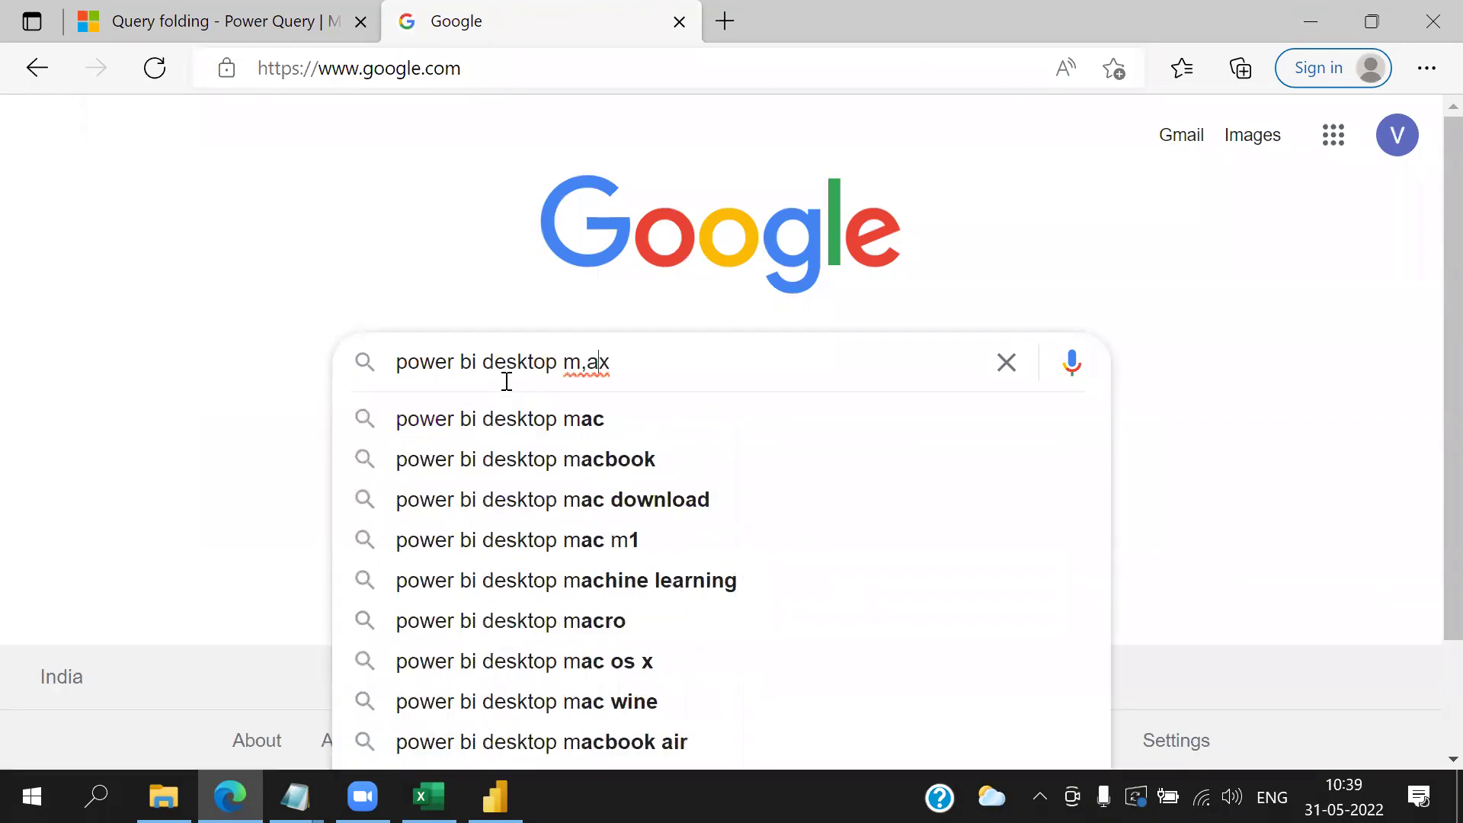
pyautogui.press('Delete')
pyautogui.press('End')
pyautogui.write('size')
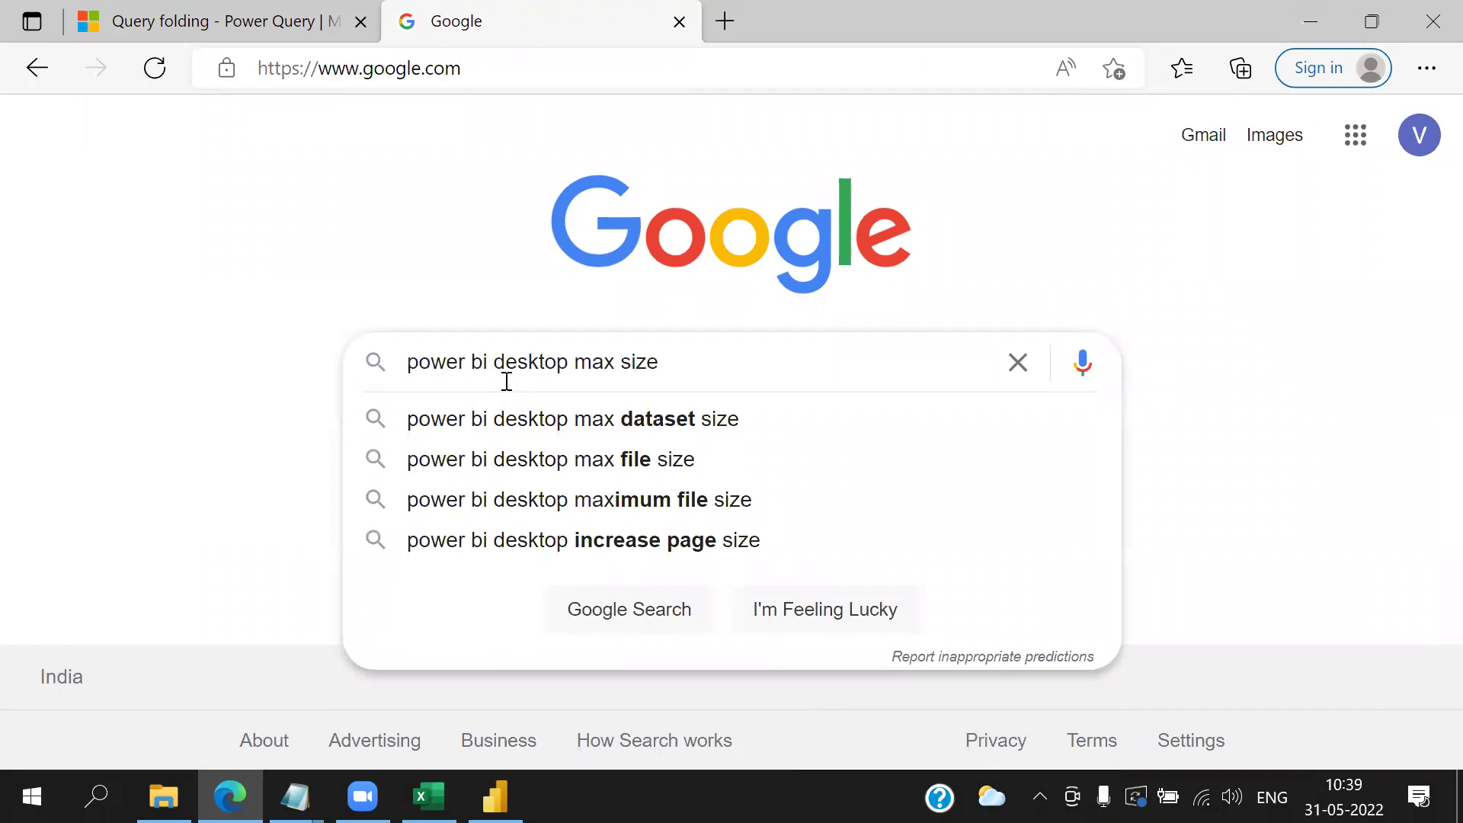
pyautogui.press('Down')
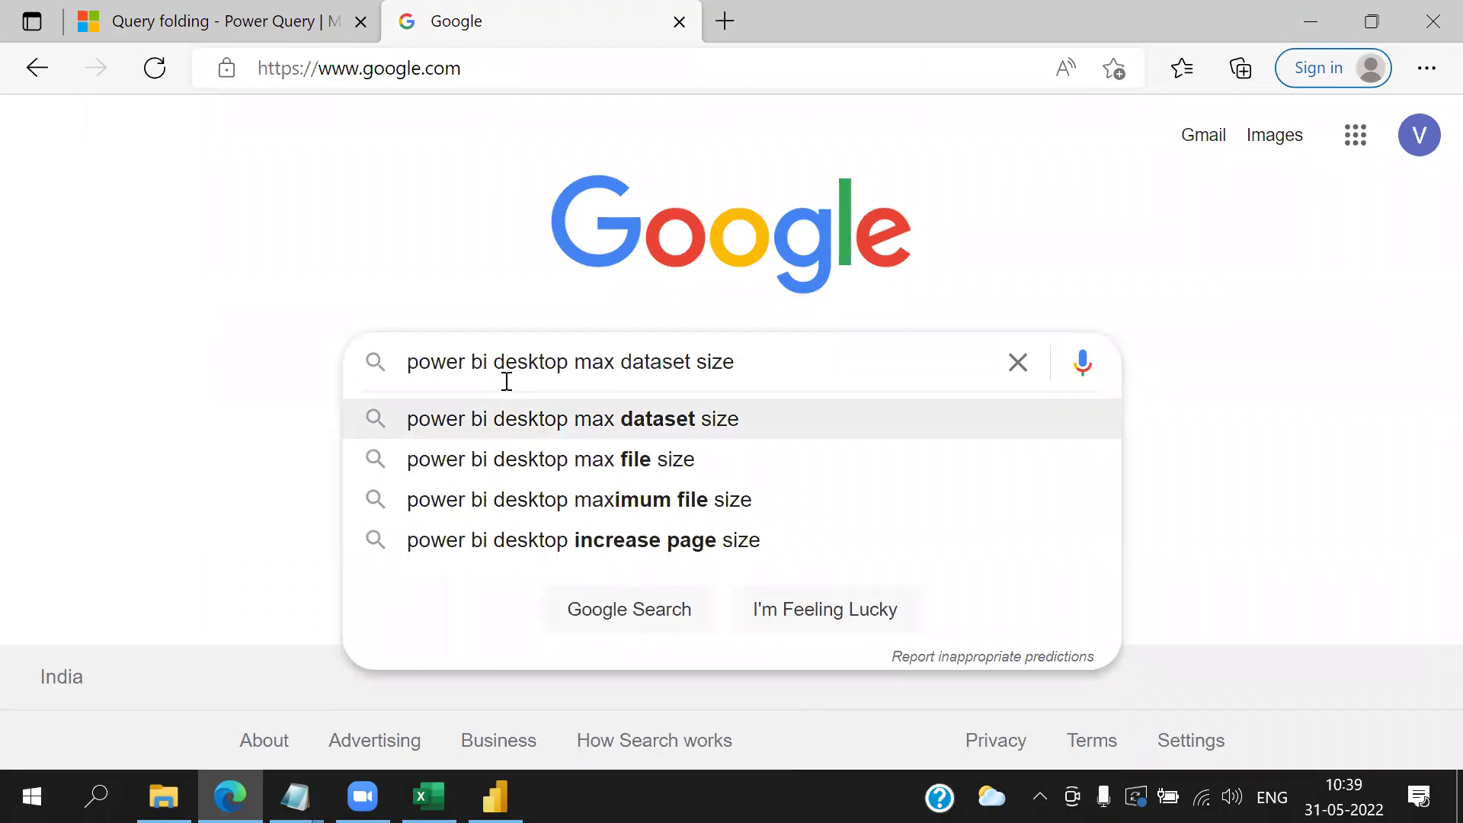
pyautogui.press('Return')
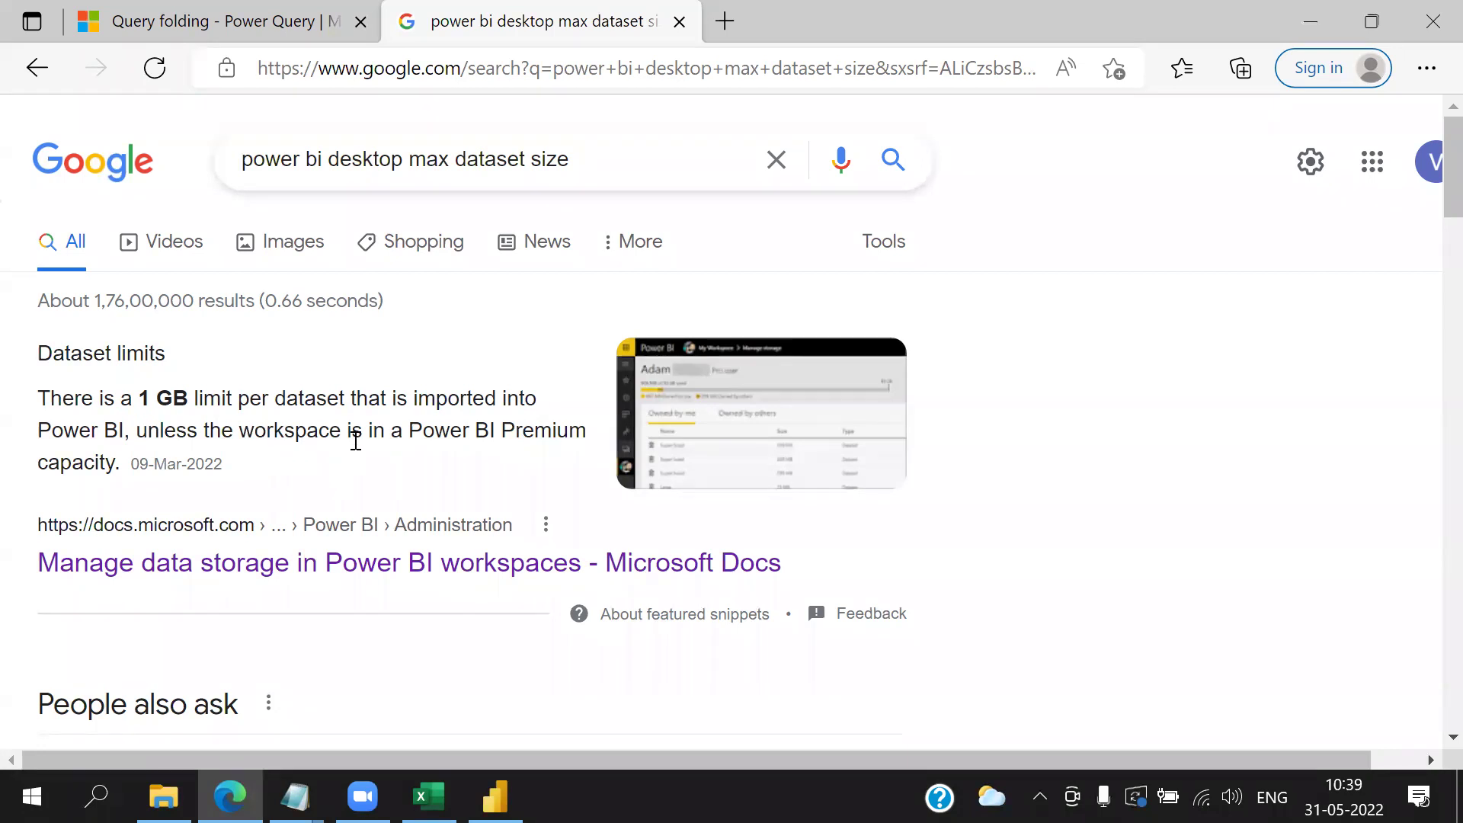
# - Highlight the dataset limit statement in the featured snippet and look through the other search results
pyautogui.scroll(-1, 502, 470)
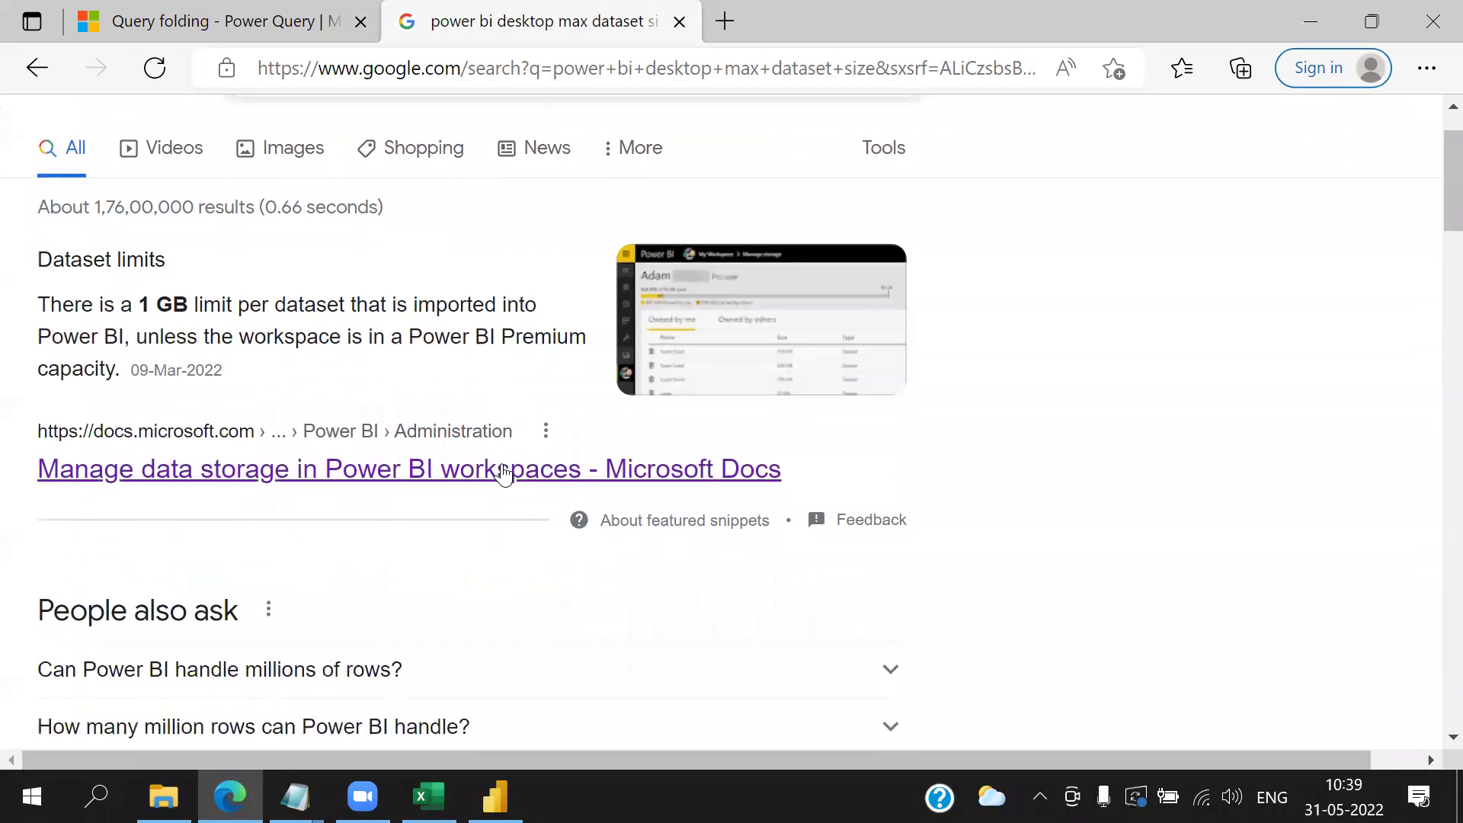
pyautogui.moveTo(140, 299); pyautogui.dragTo(574, 377)
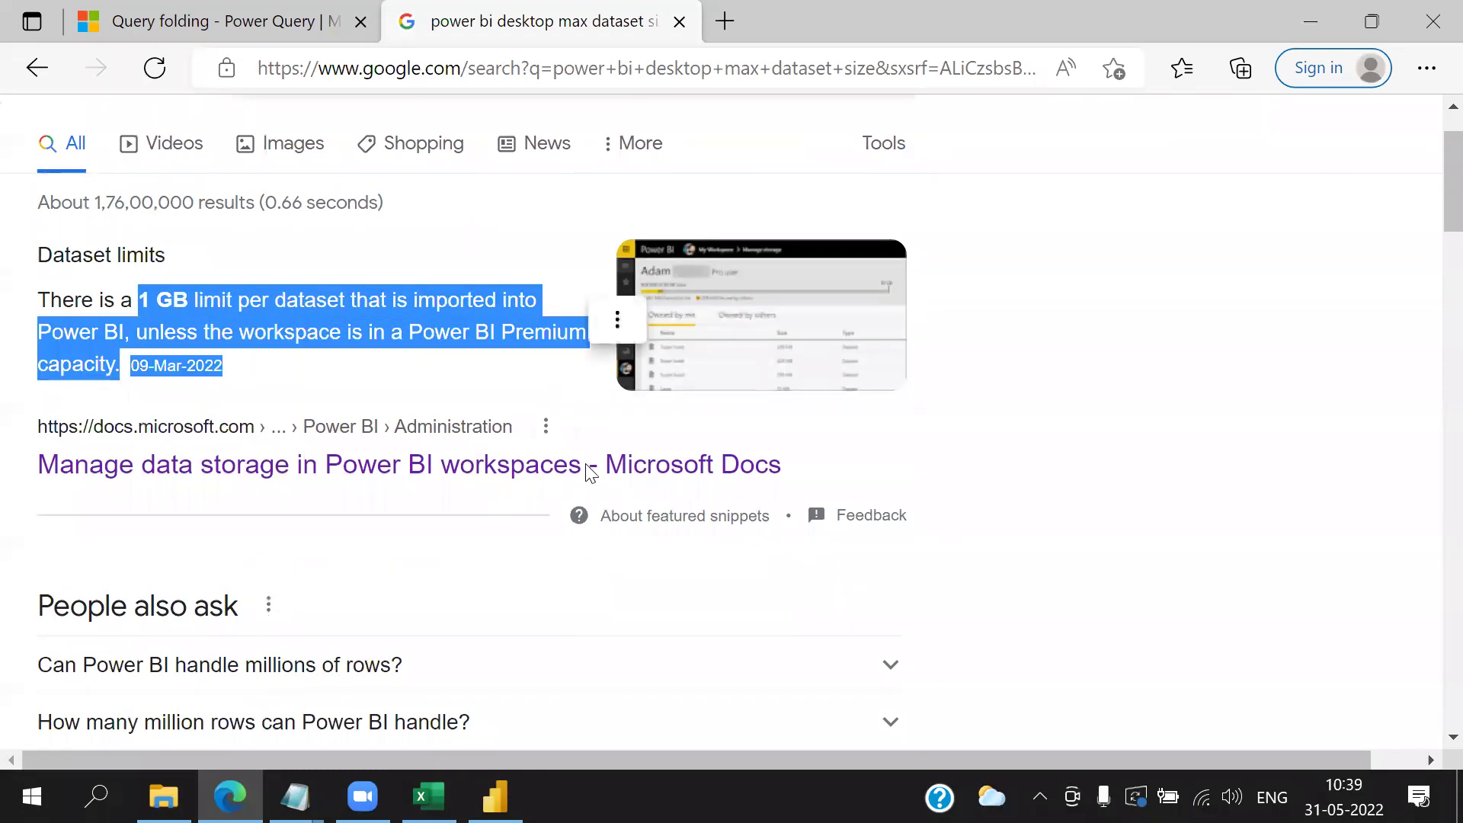
pyautogui.scroll(-7, 583, 488)
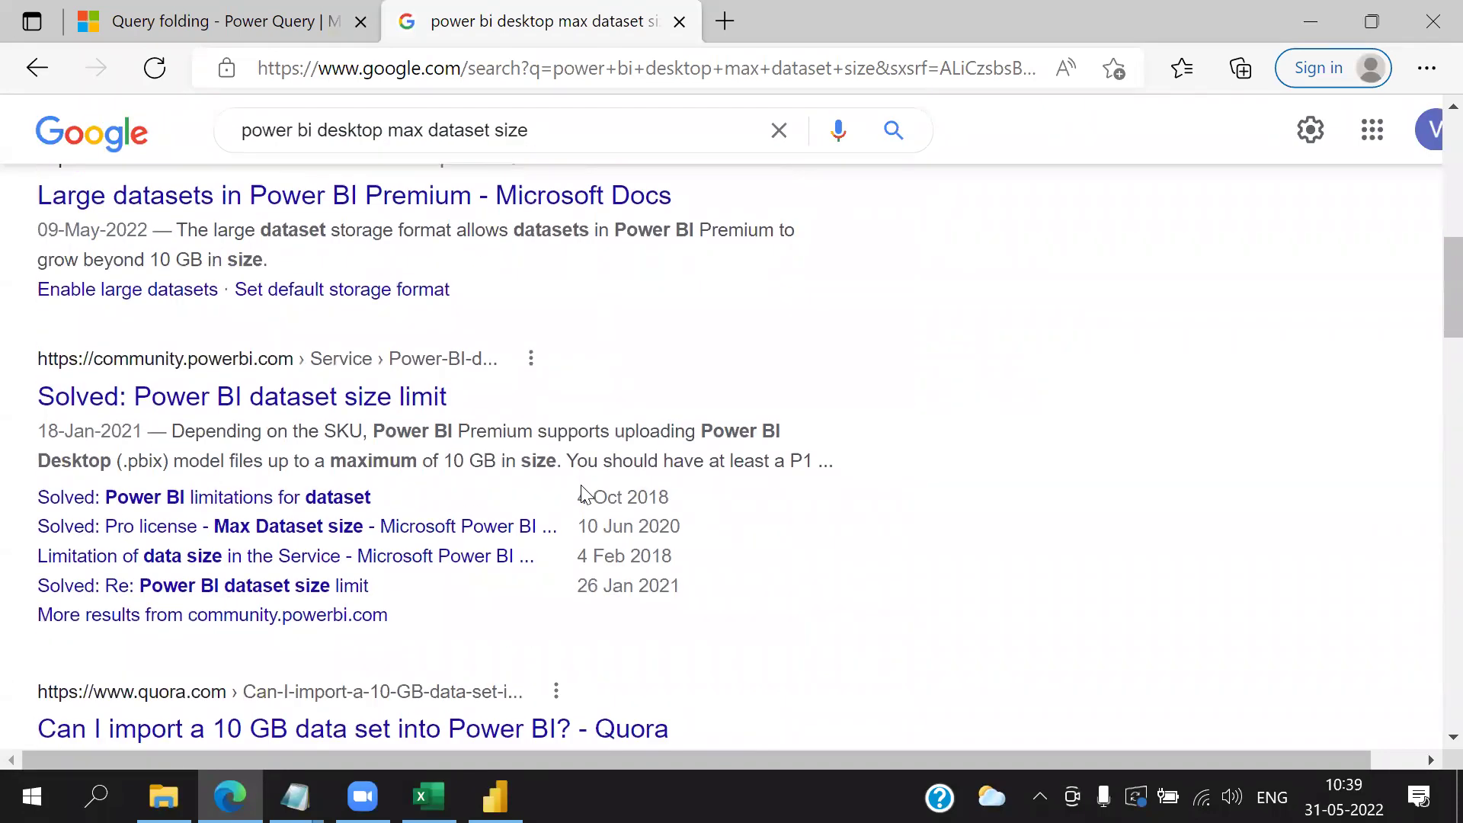
pyautogui.scroll(8, 584, 493)
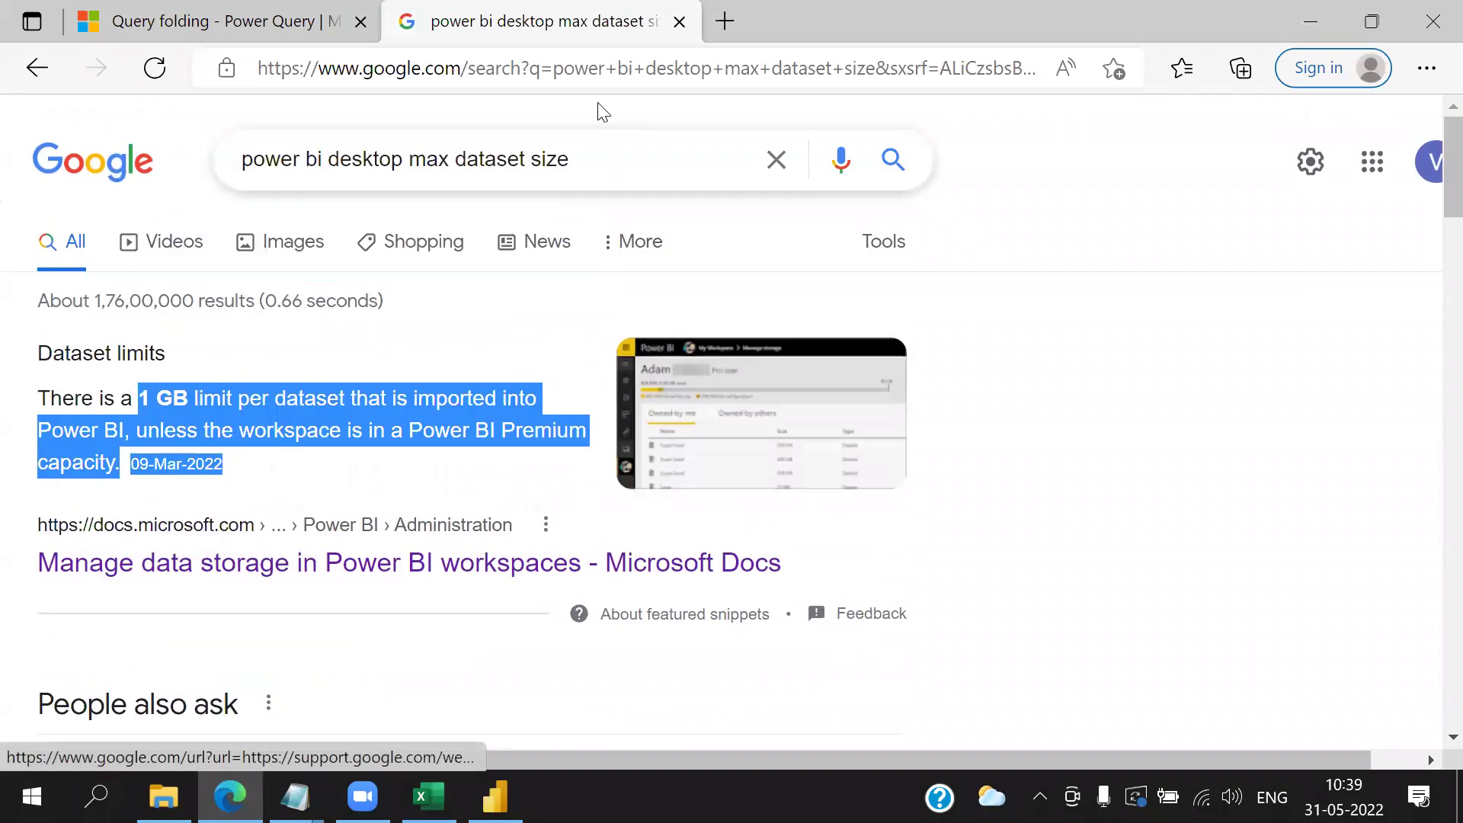
# - Switch to Power BI Desktop and collapse the Visualizations, Fields and Filters panes
pyautogui.click(428, 796)
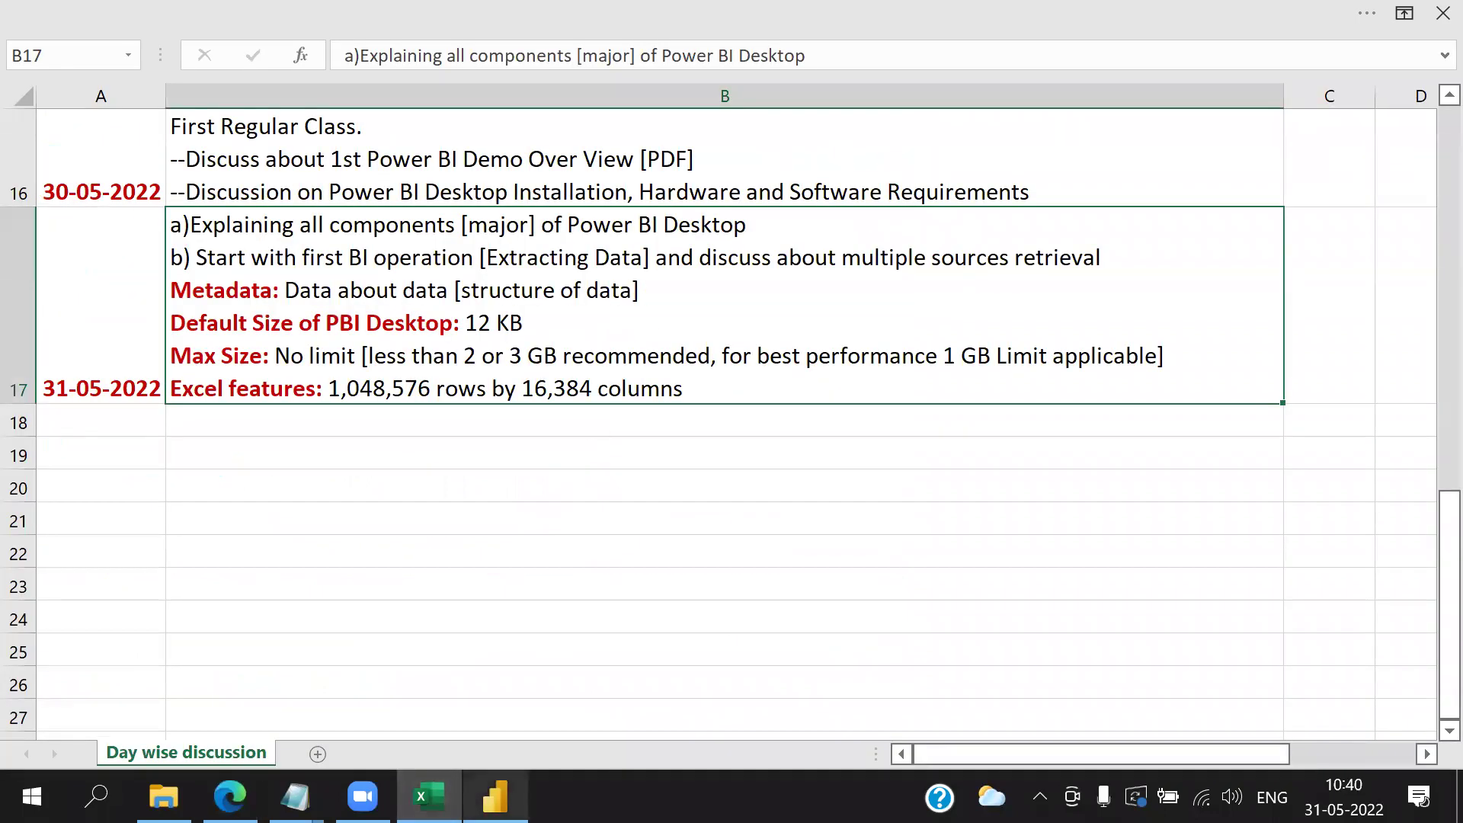
pyautogui.moveTo(495, 796)
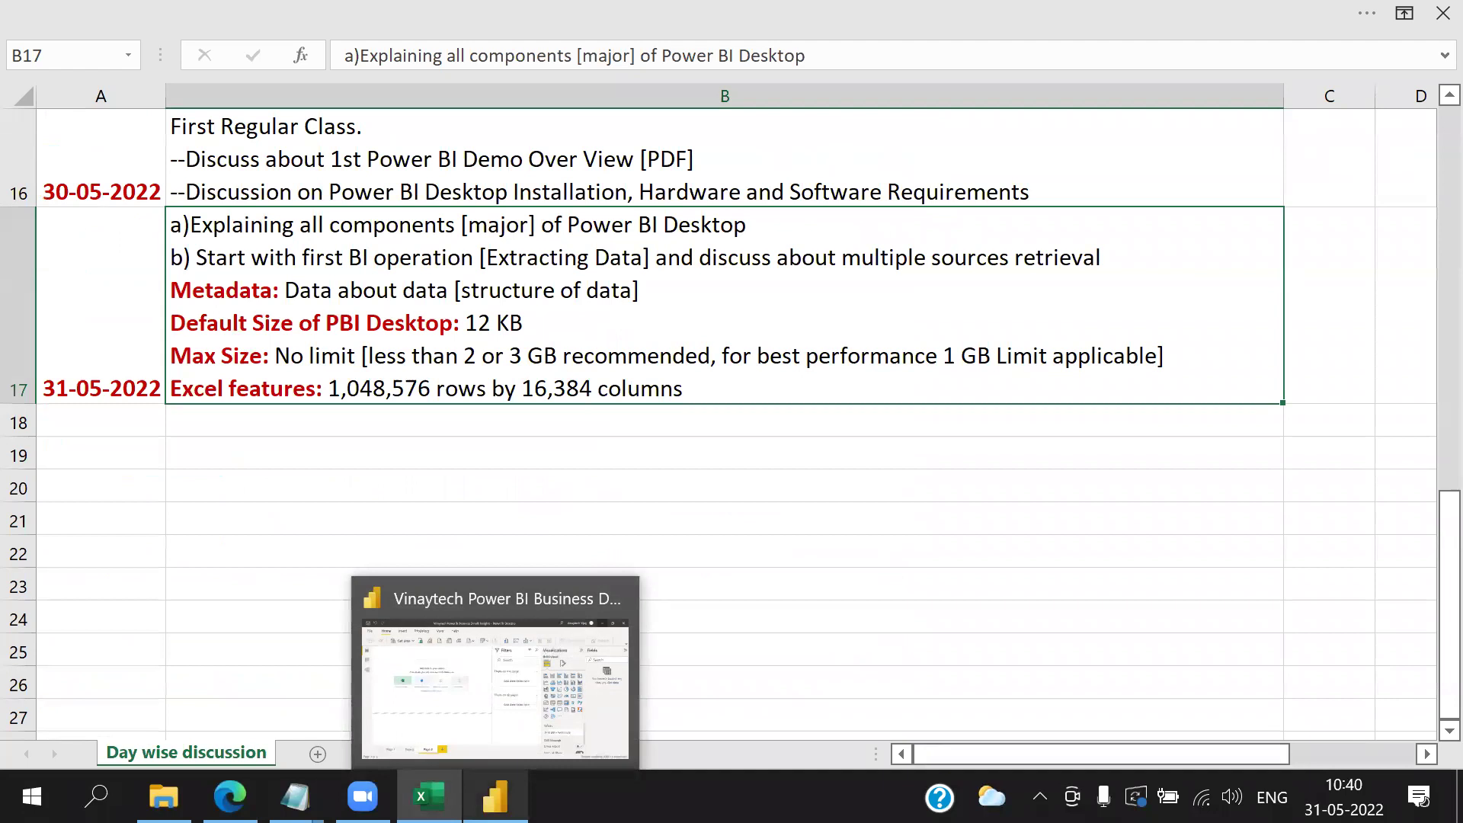
pyautogui.click(544, 696)
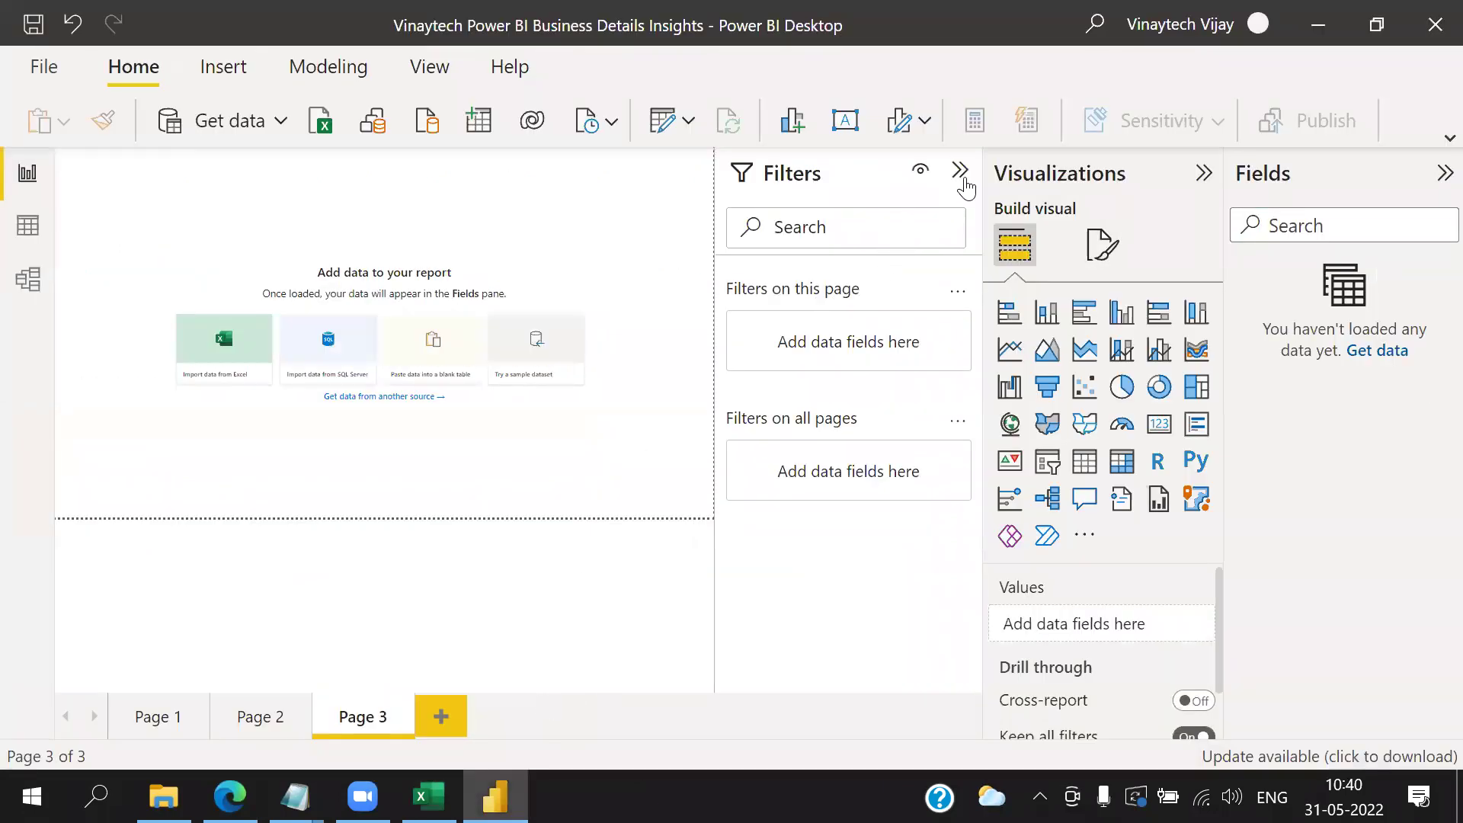
pyautogui.click(1202, 174)
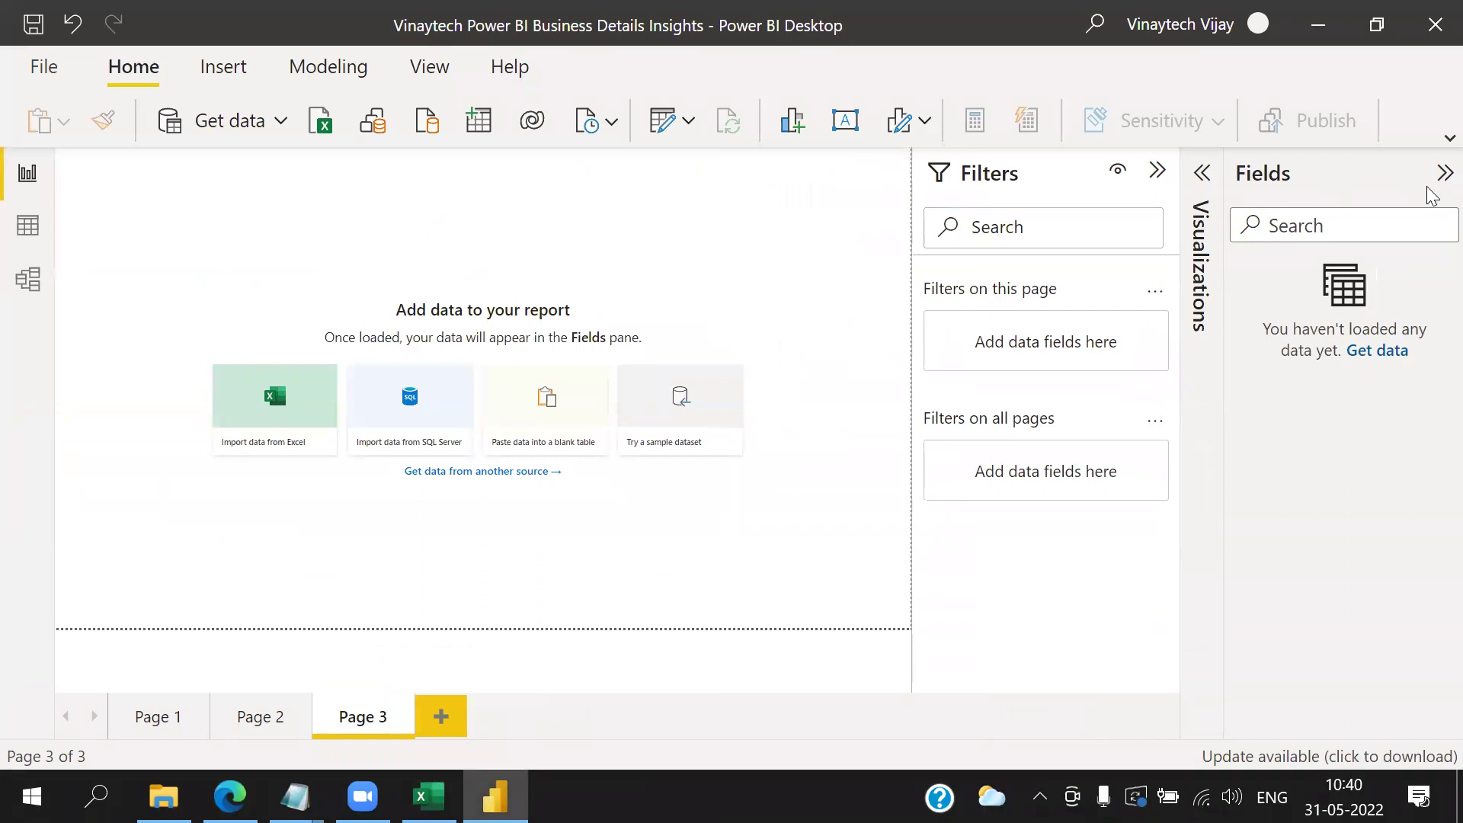
pyautogui.click(1444, 174)
pyautogui.click(1353, 170)
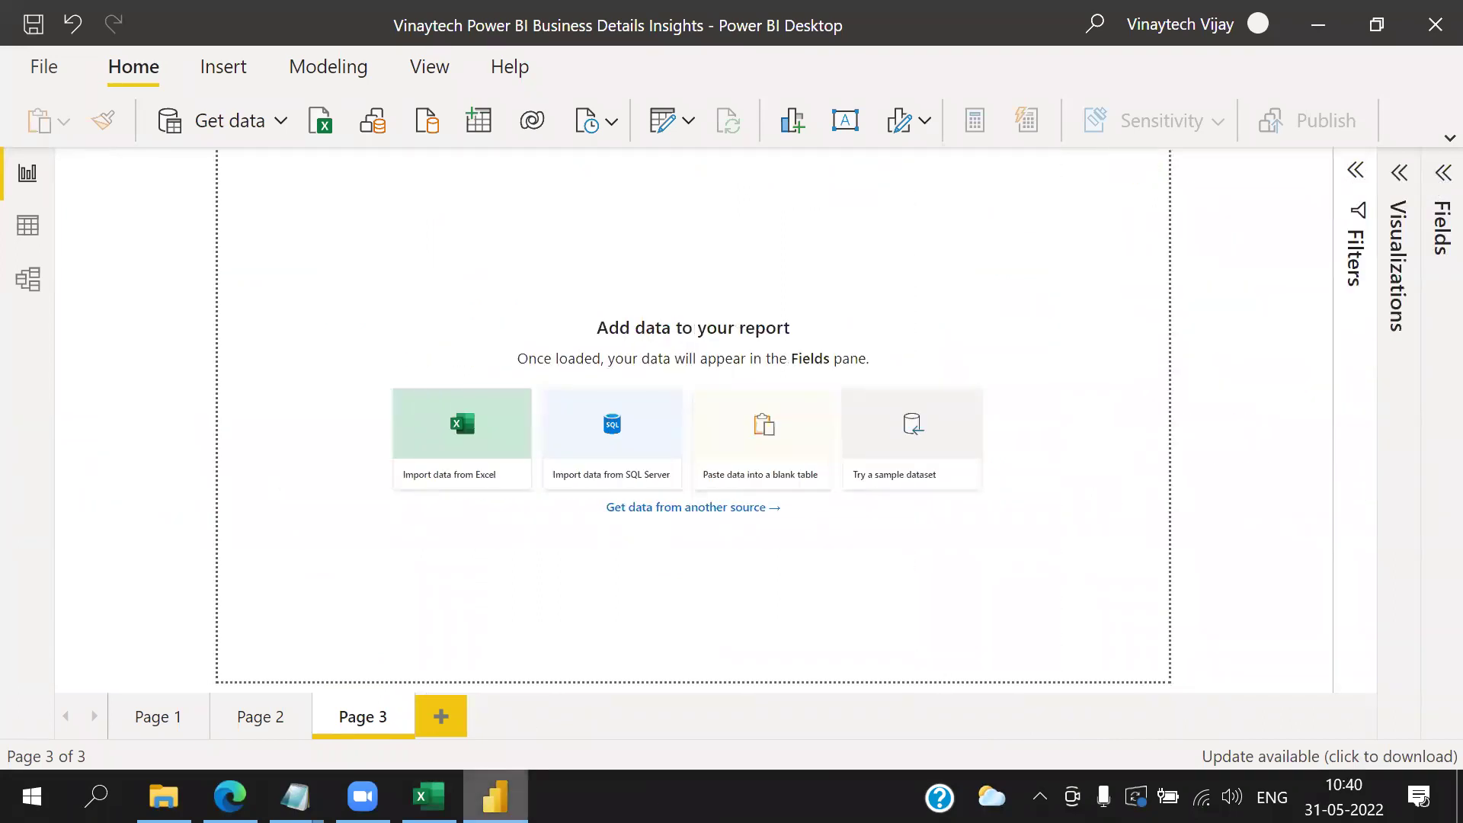
# - Switch to the Excel notes and enter "BI First Operation: Data Extraction" in cell B18
pyautogui.hotkey('alt', 'Tab')
pyautogui.click(287, 418)
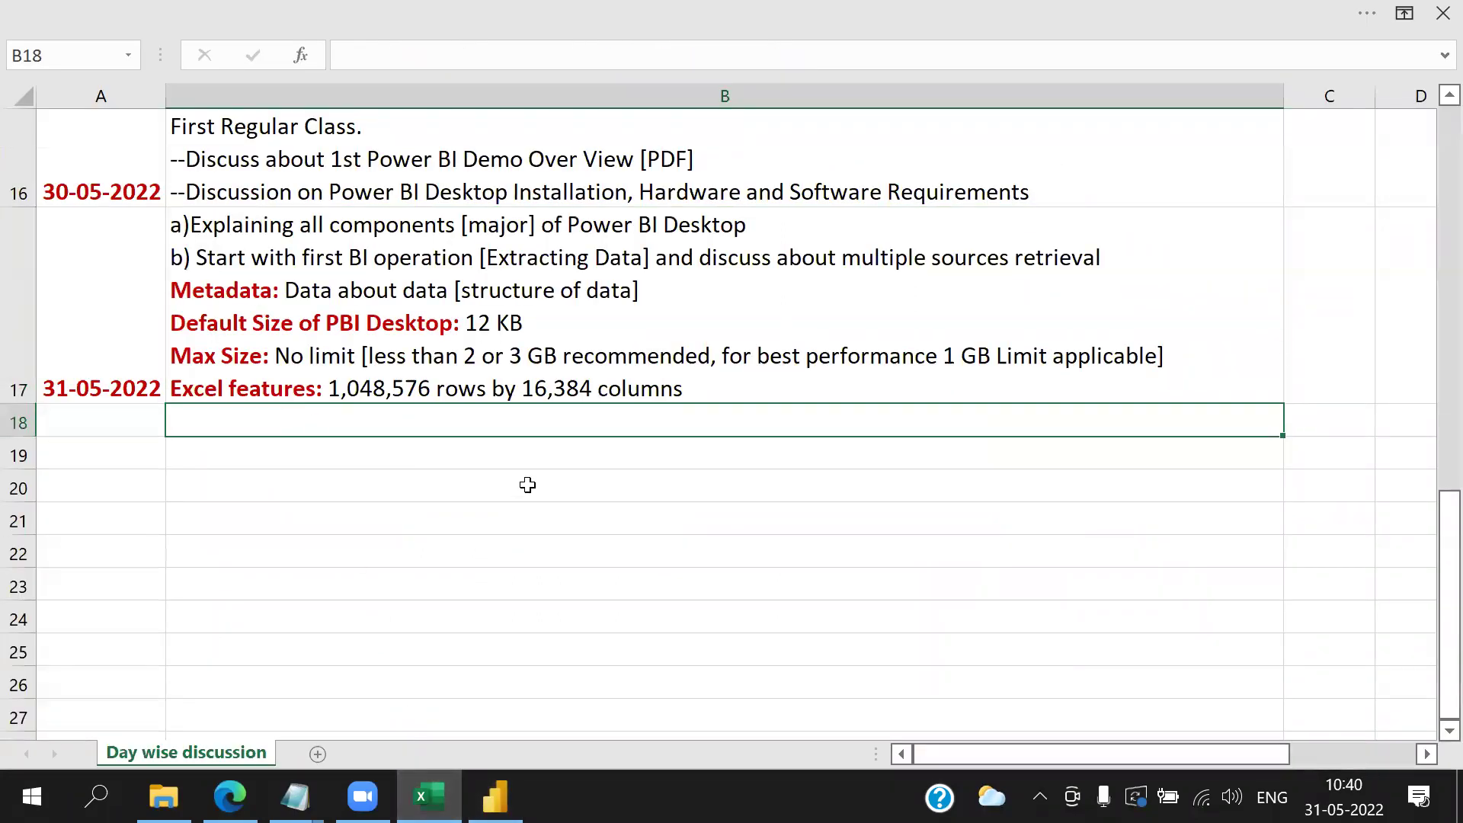
pyautogui.write('BI First Opera')
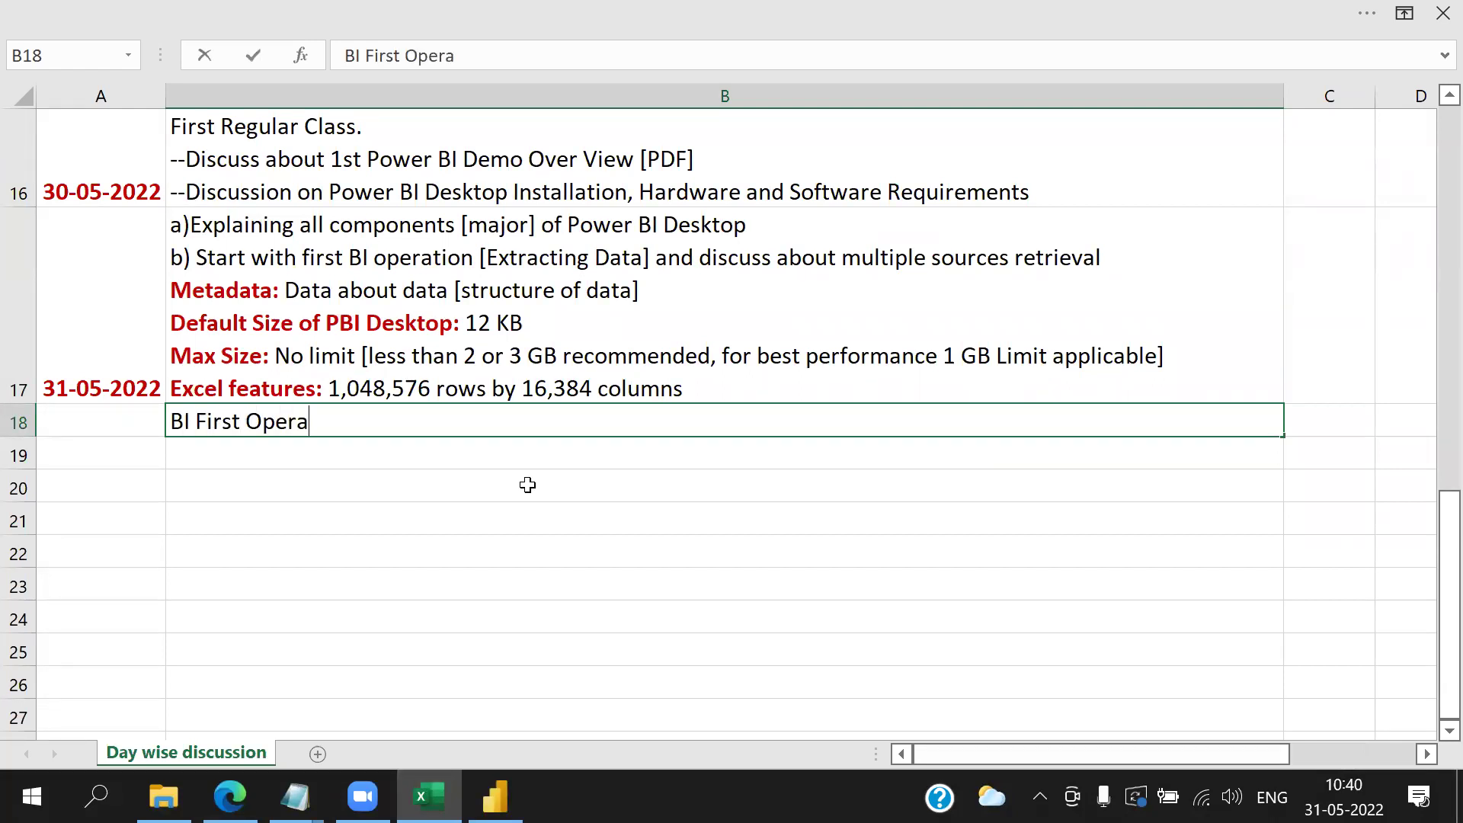
pyautogui.write('tion: Data ')
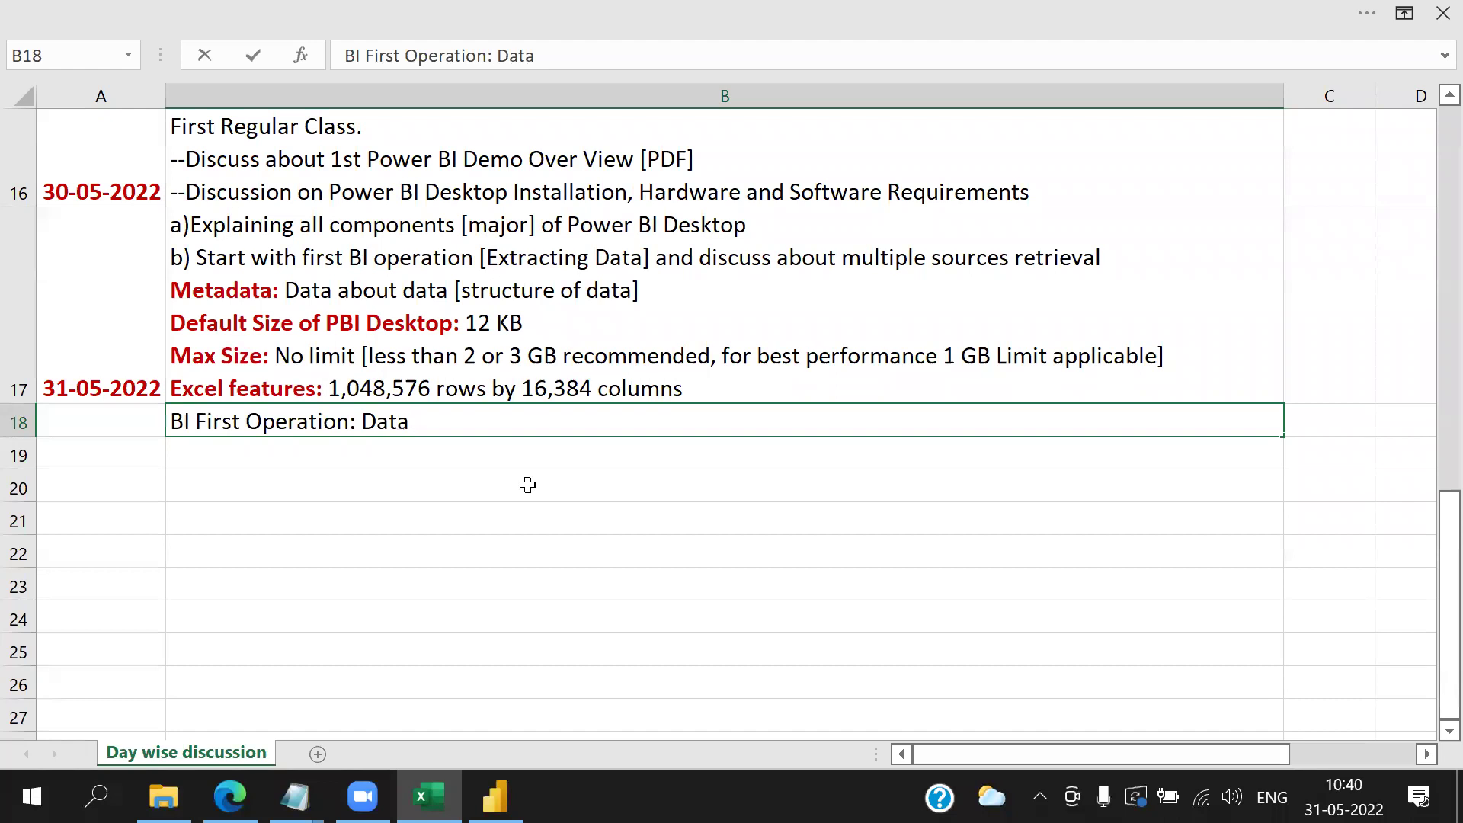
pyautogui.write('Extraction')
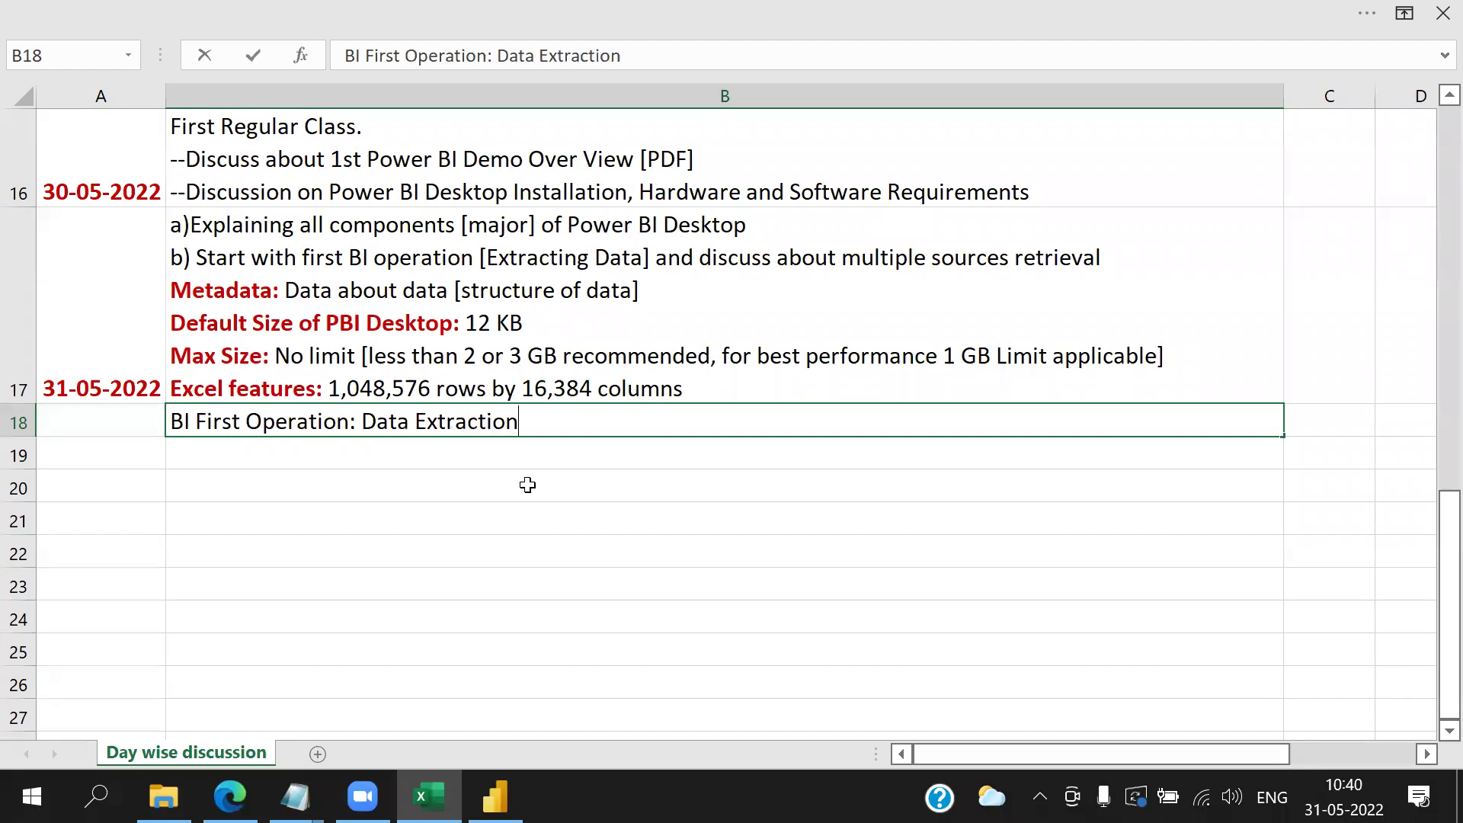
pyautogui.press('Return')
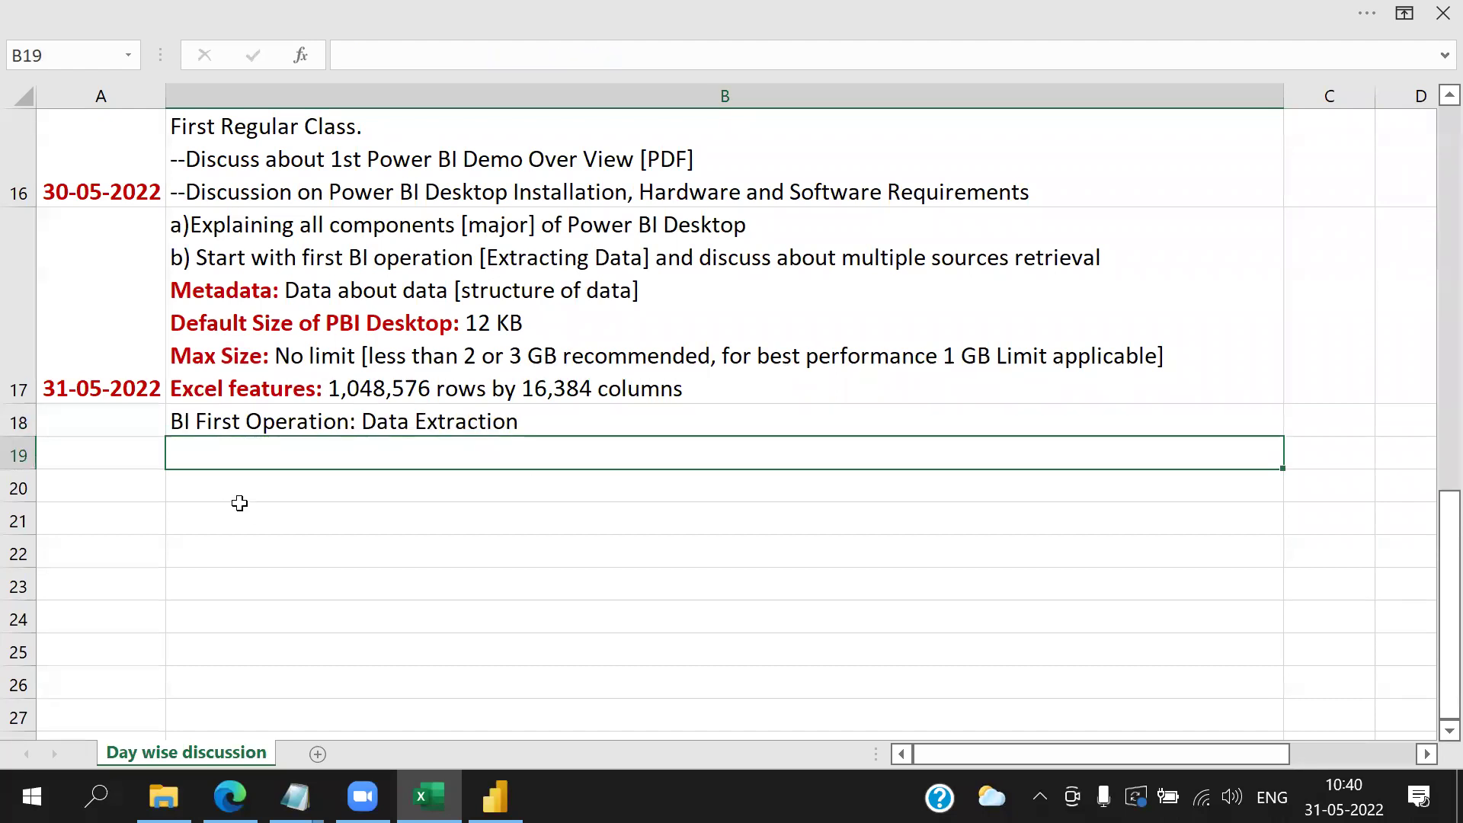
# - Format the "BI First Operation: Data Extraction" heading in cell B18 with a green fill and white text
pyautogui.click(405, 429)
pyautogui.rightClick(440, 453)
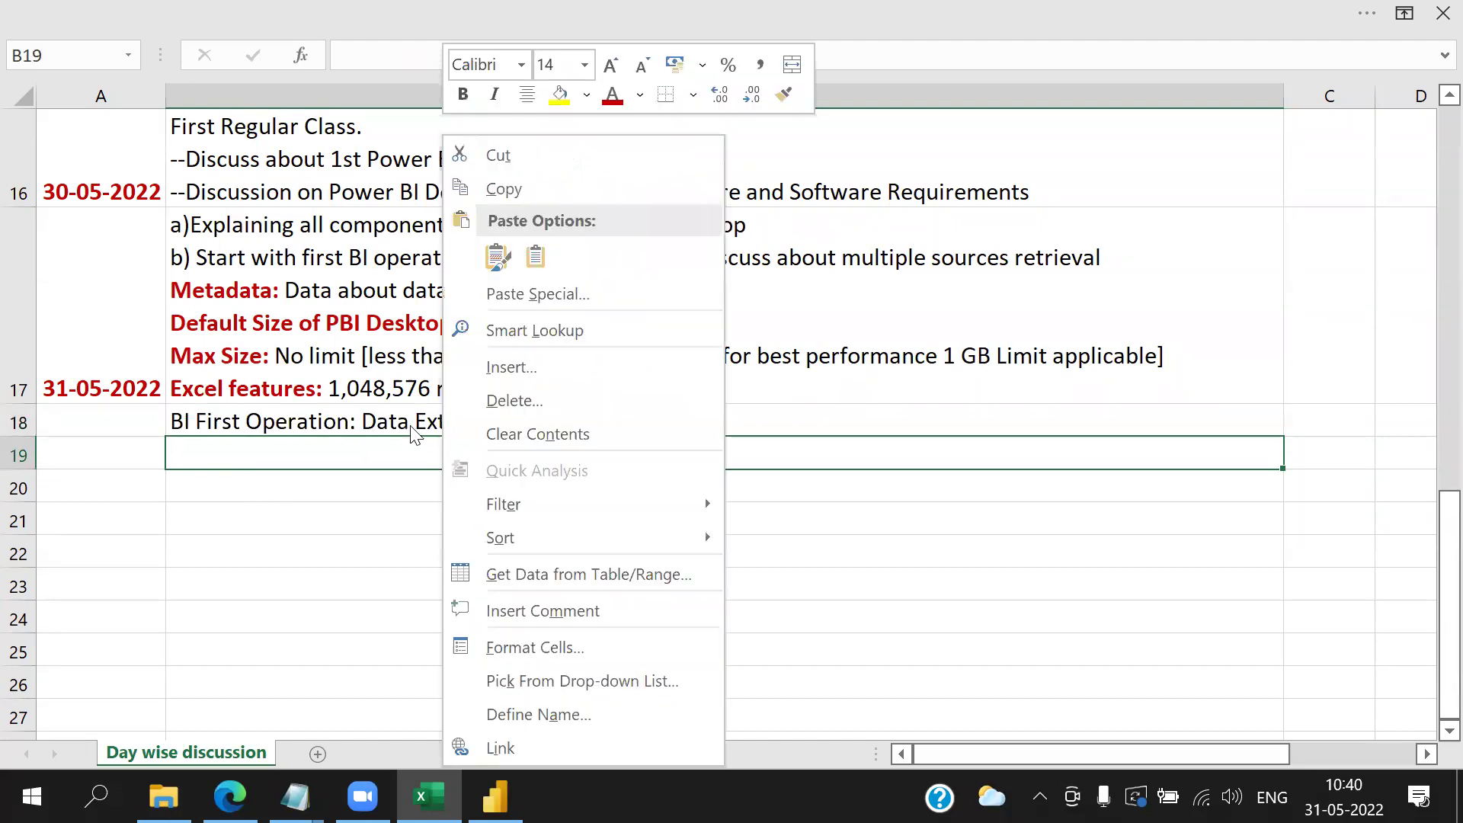
pyautogui.click(419, 419)
pyautogui.rightClick(420, 421)
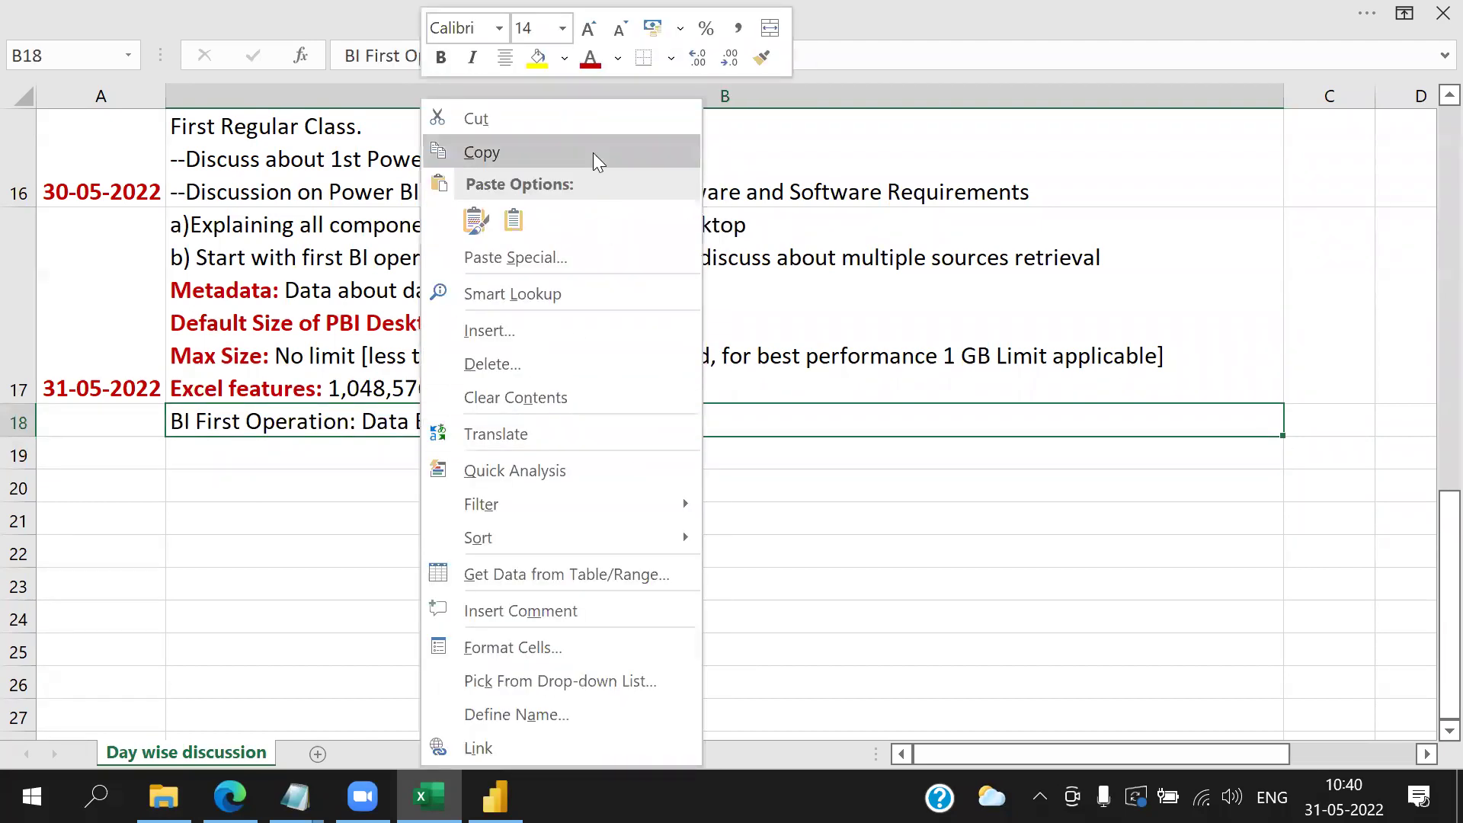
pyautogui.click(537, 57)
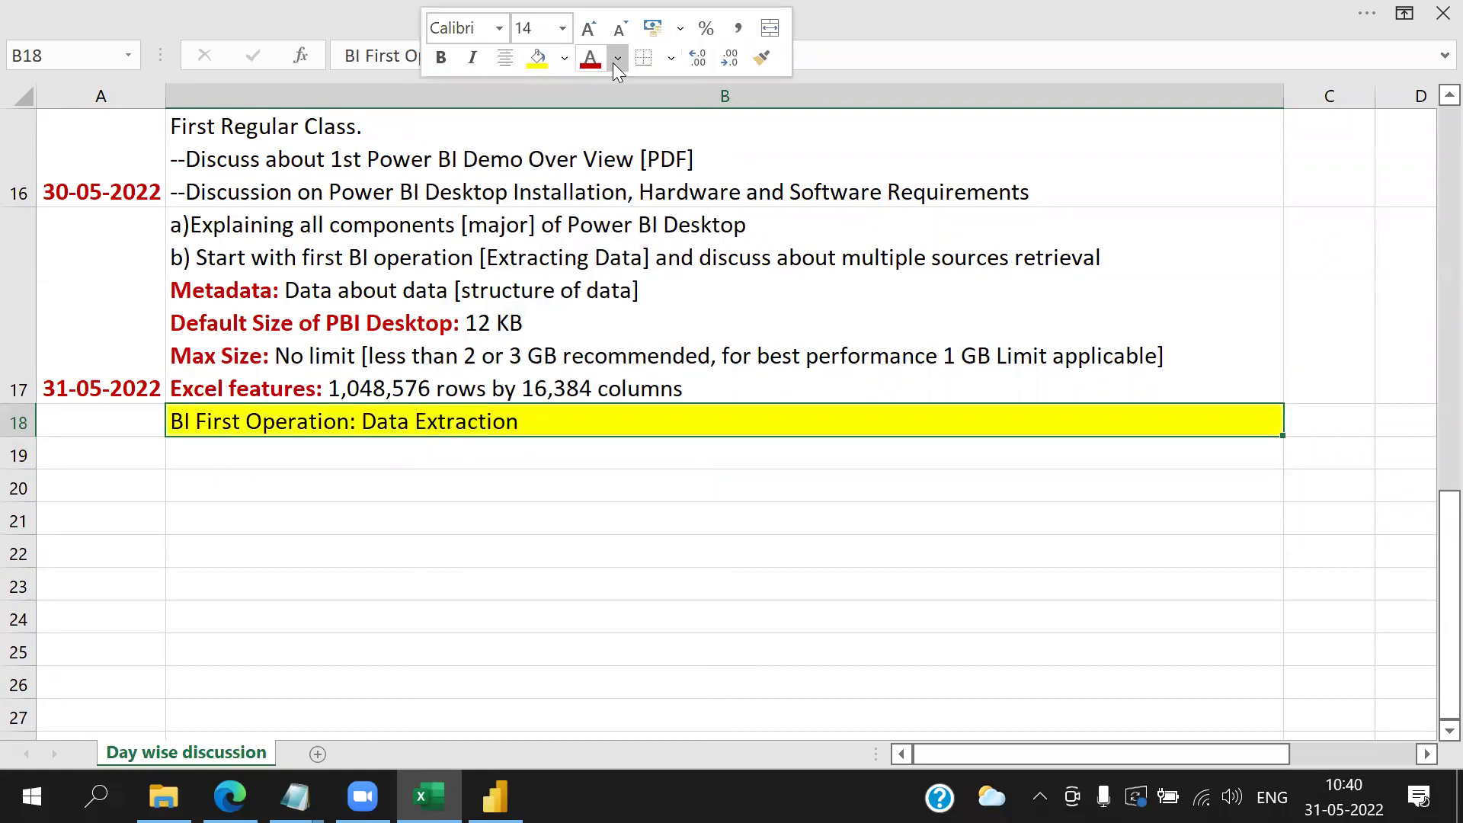
pyautogui.click(614, 61)
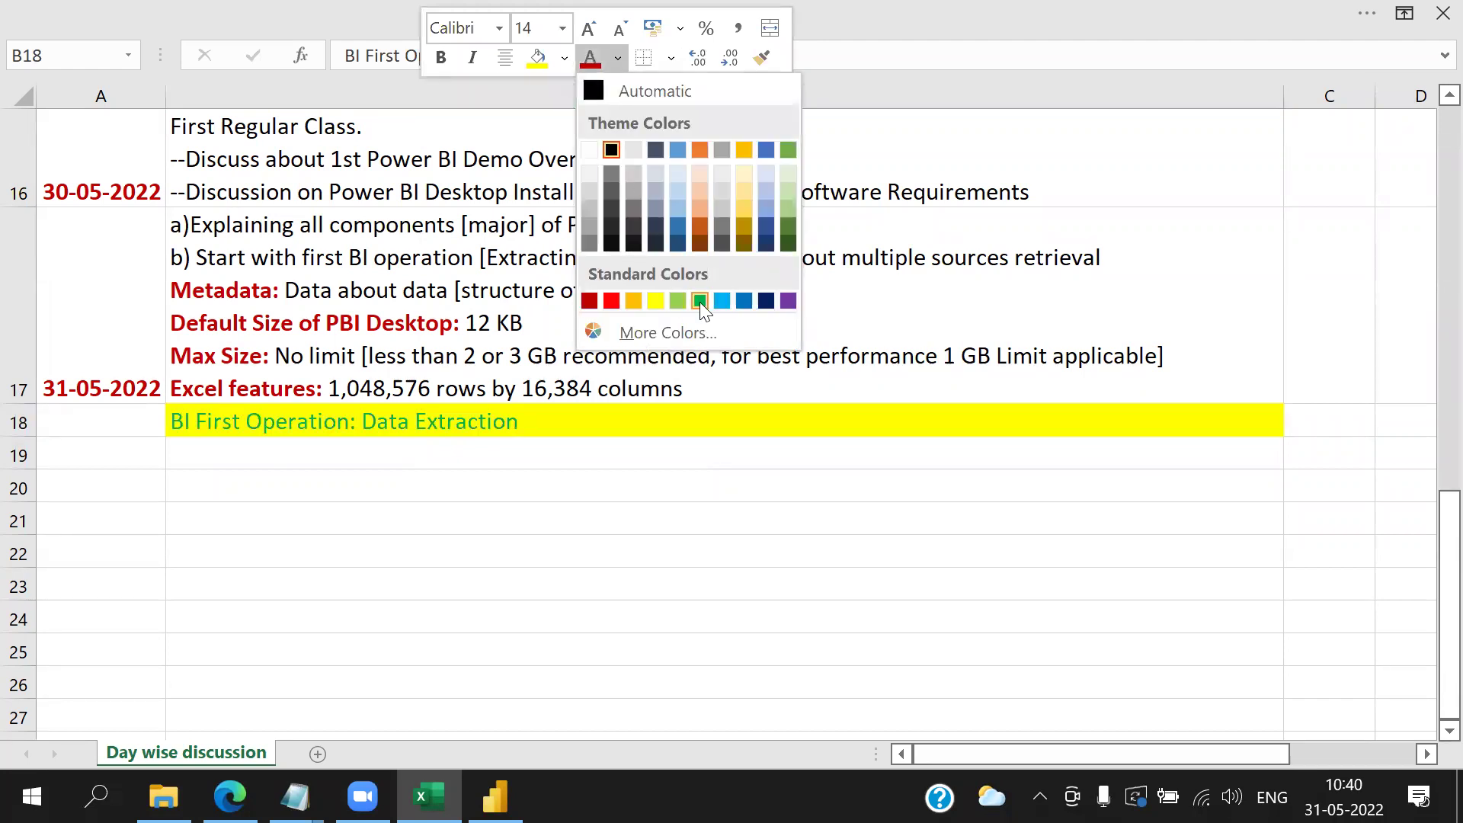
pyautogui.click(565, 58)
pyautogui.click(737, 124)
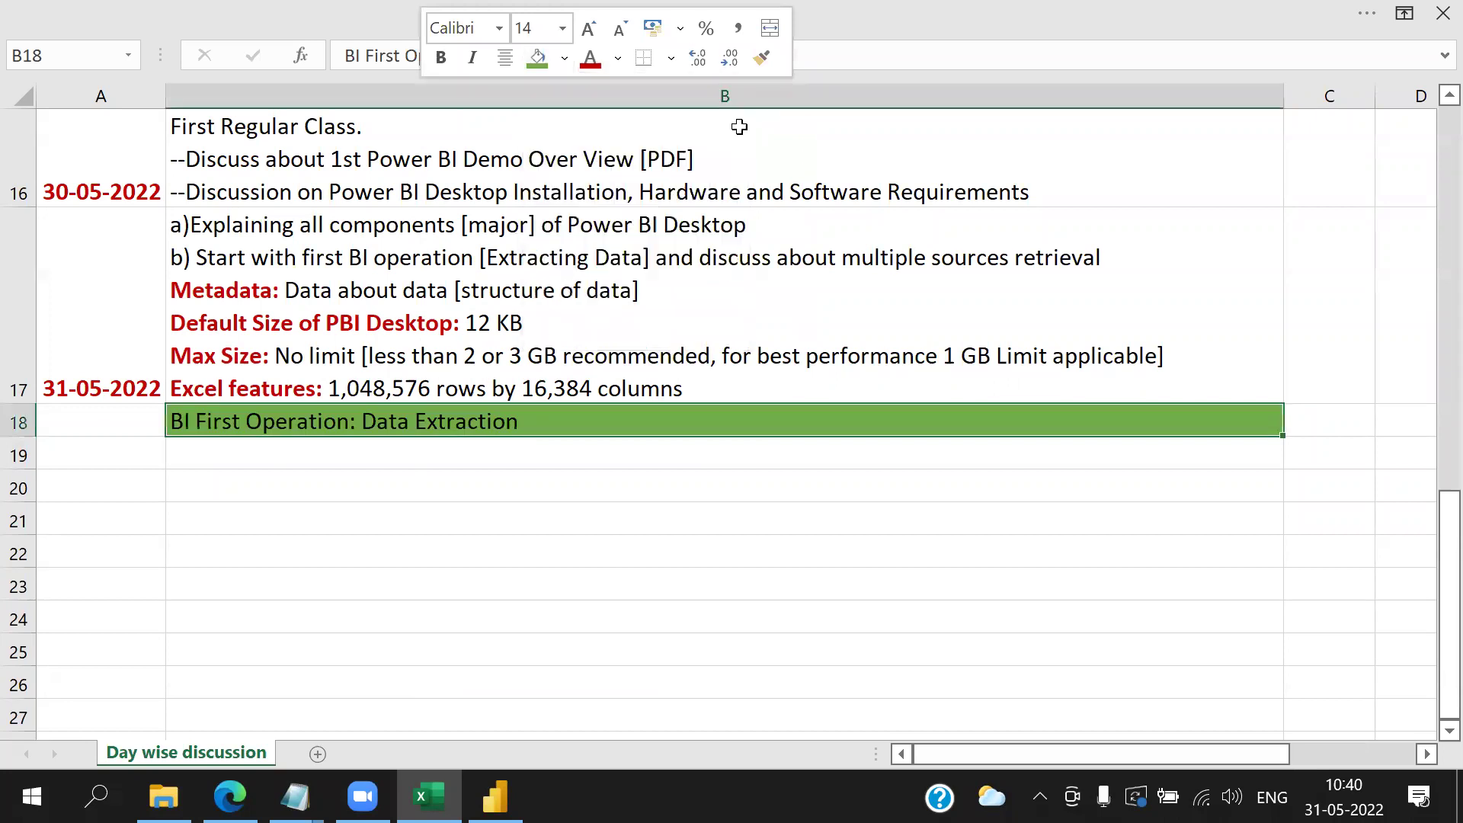
pyautogui.click(617, 59)
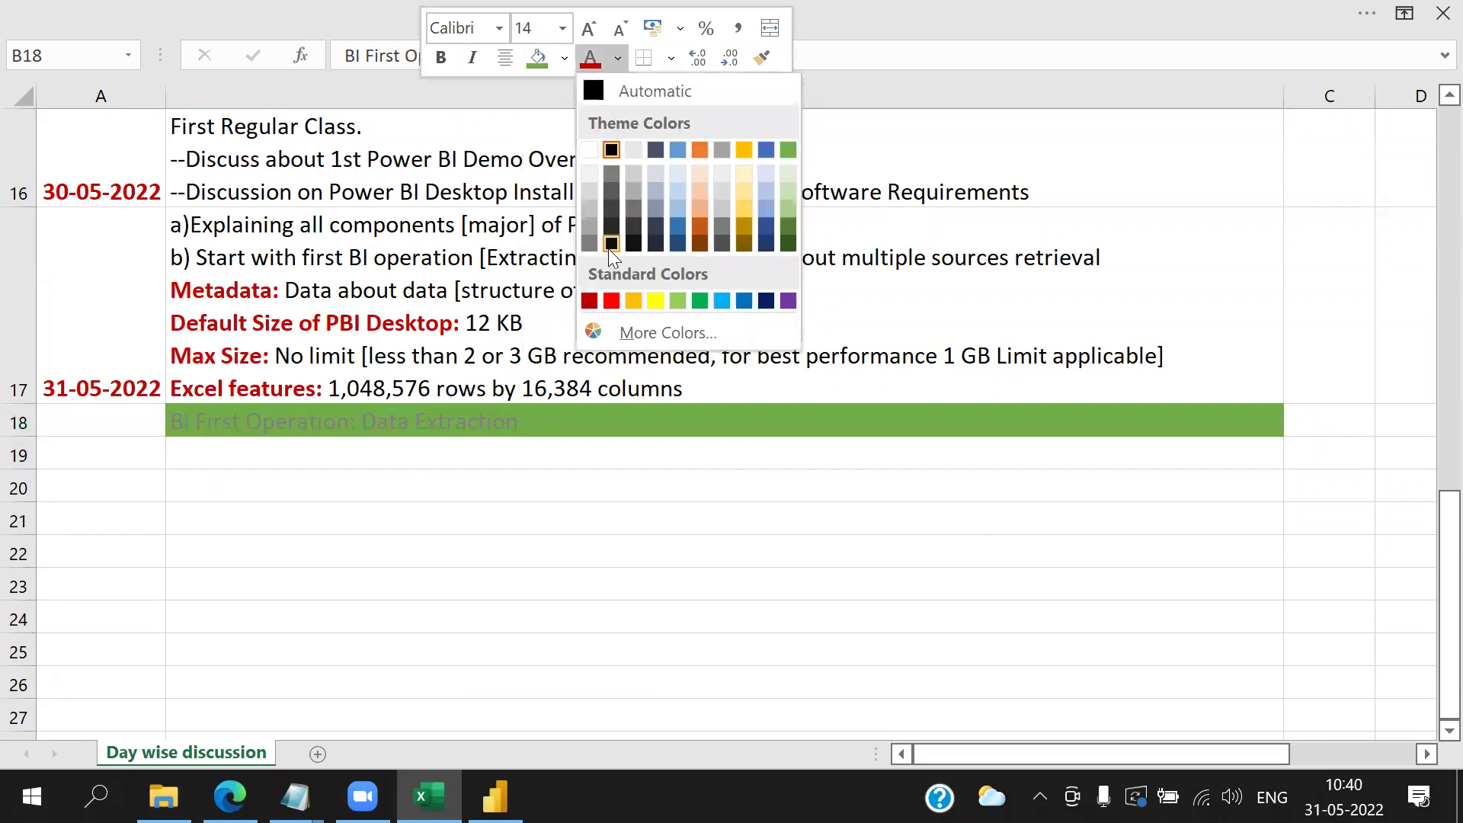
pyautogui.click(590, 151)
# - Enter "a)Extract Data from Website" in cell B19 below the heading
pyautogui.click(439, 451)
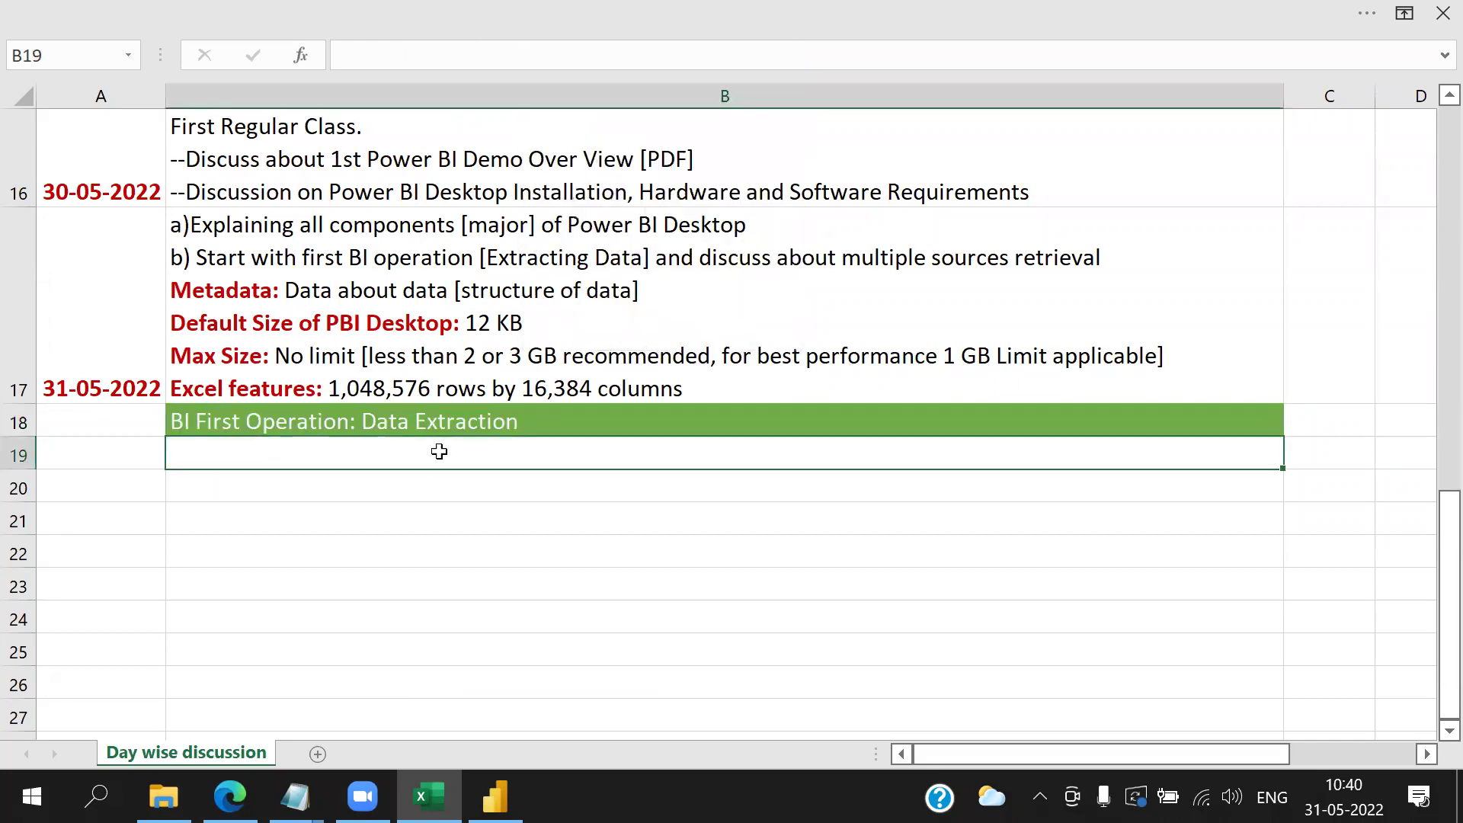
pyautogui.press('F2')
pyautogui.write('a)Explaining all components [major] of Power BI Desktop b) Start with first BI operation [Extracting Data] and discuss about multiple sources retrieval Metadata: Data about data [structure of data] Default Size of PBI Desktop: 12 KB Max Size: No limit [l')
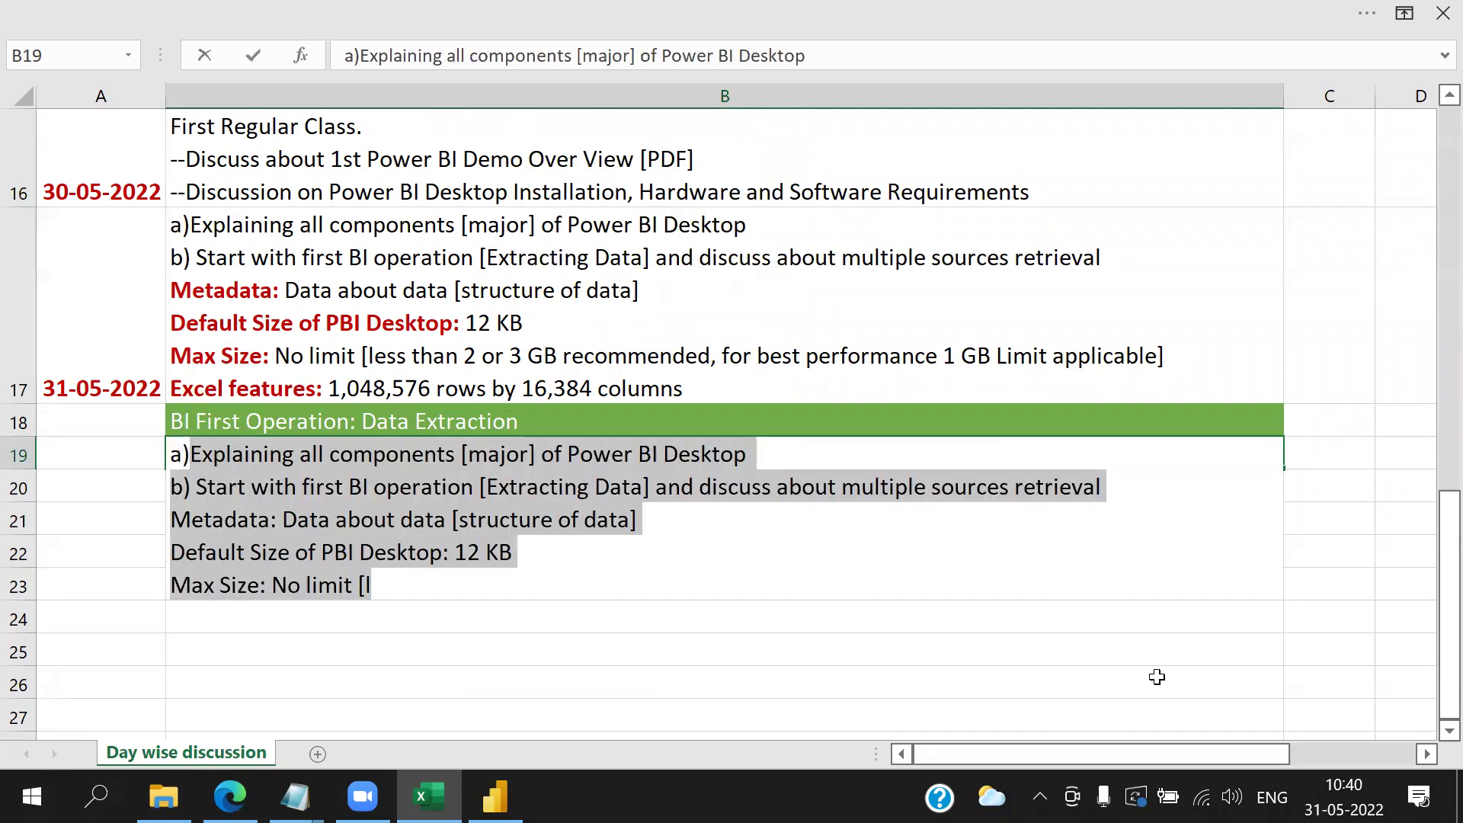
pyautogui.press('BackSpace')
pyautogui.hotkey('ctrl', 'z')
pyautogui.write('Extract Data f')
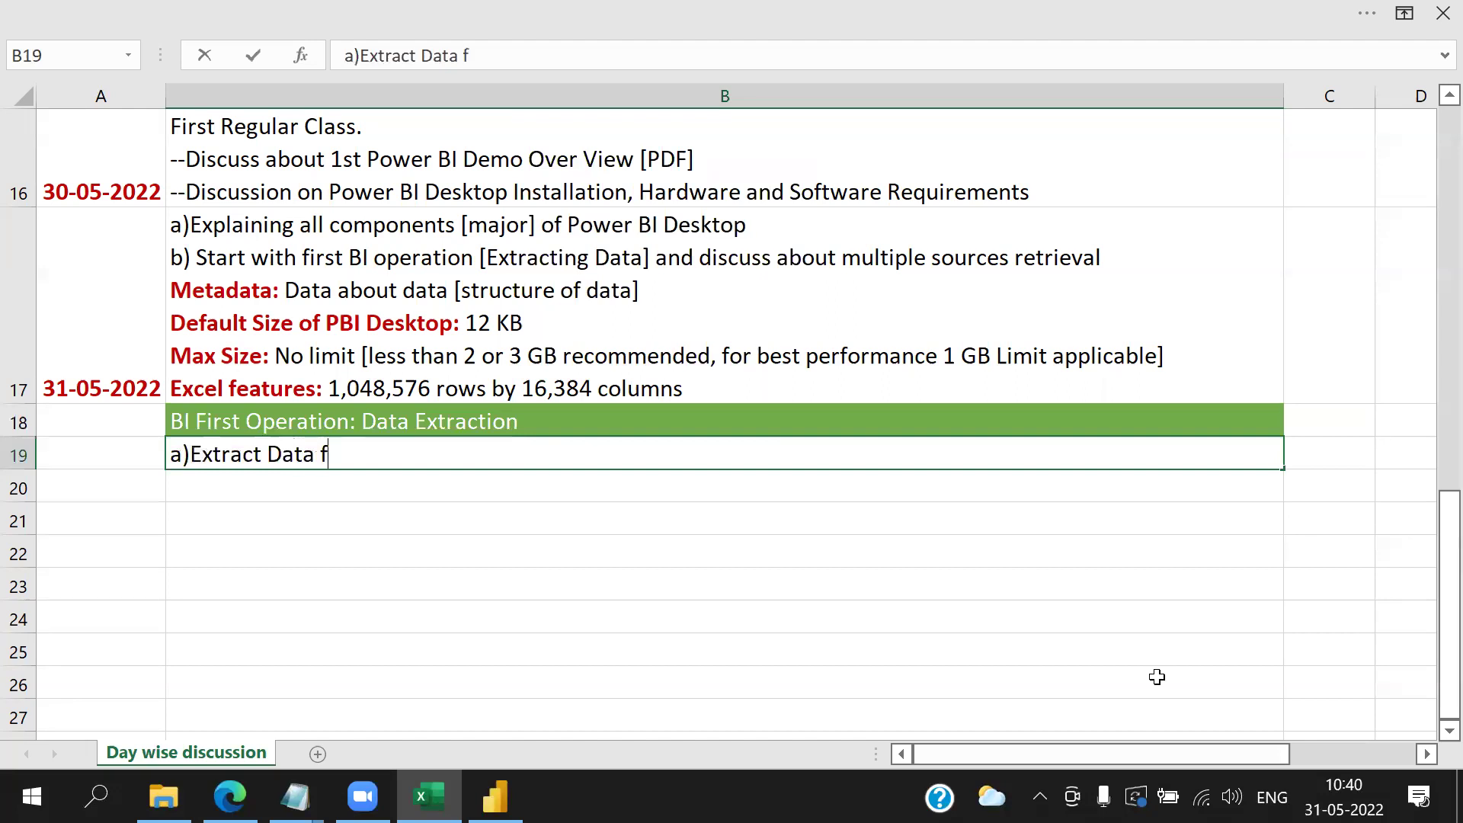
pyautogui.write('rom Web')
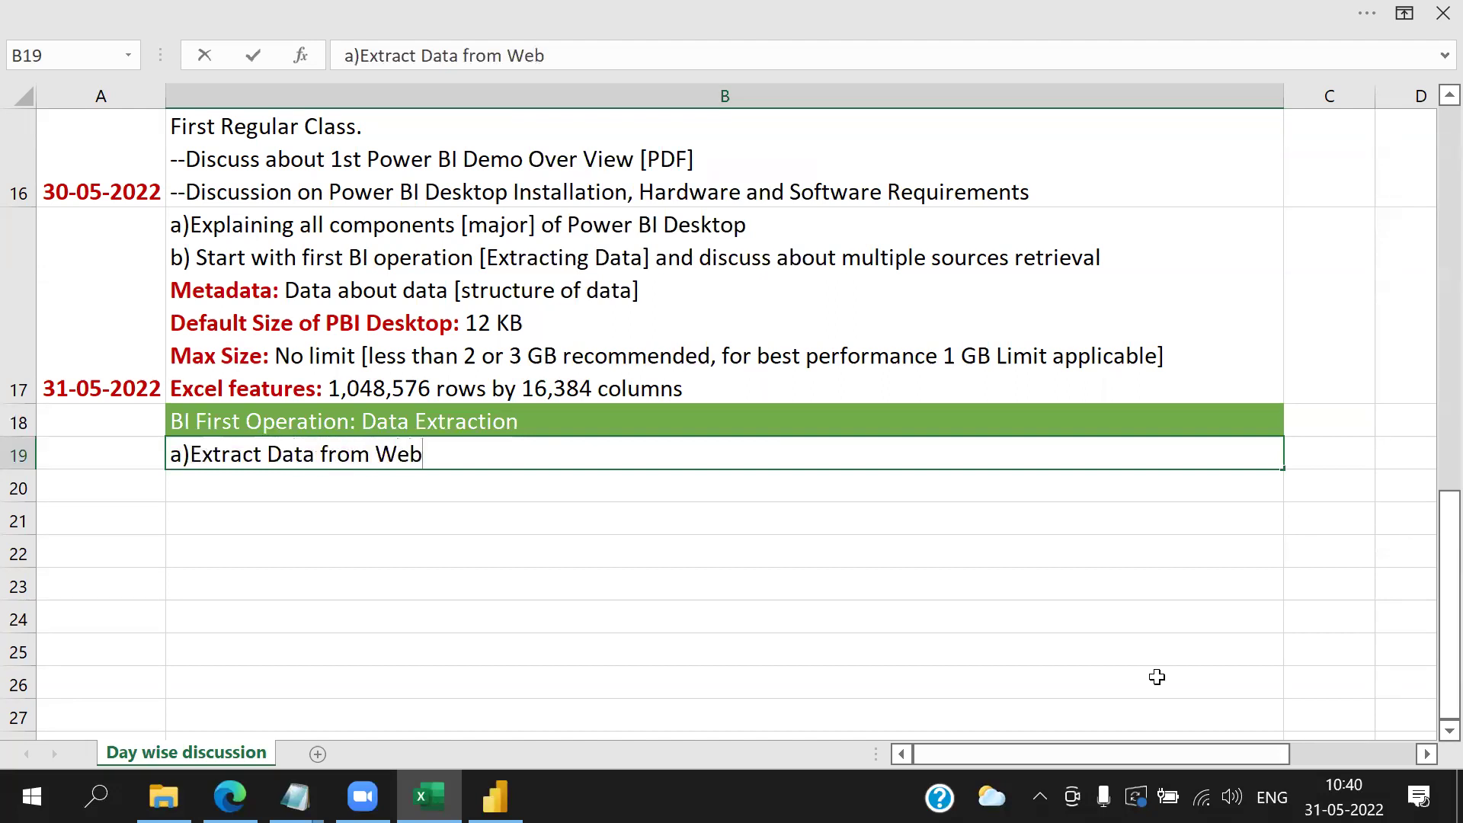
pyautogui.write('site')
# - Enter "b) Extract data from PDF [ unstructured]" in cell B20
pyautogui.click(522, 483)
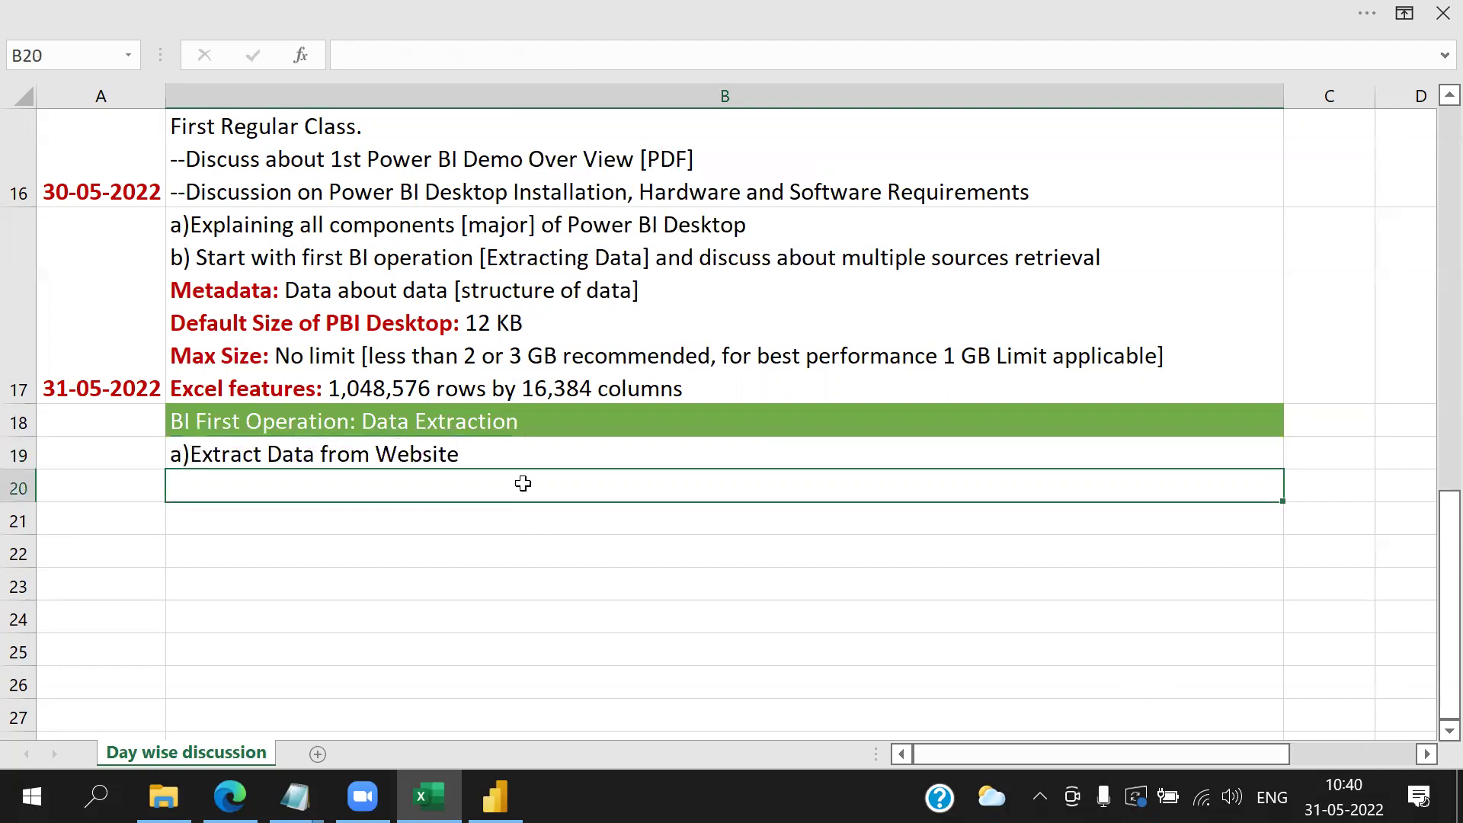
pyautogui.scroll(-3, 522, 483)
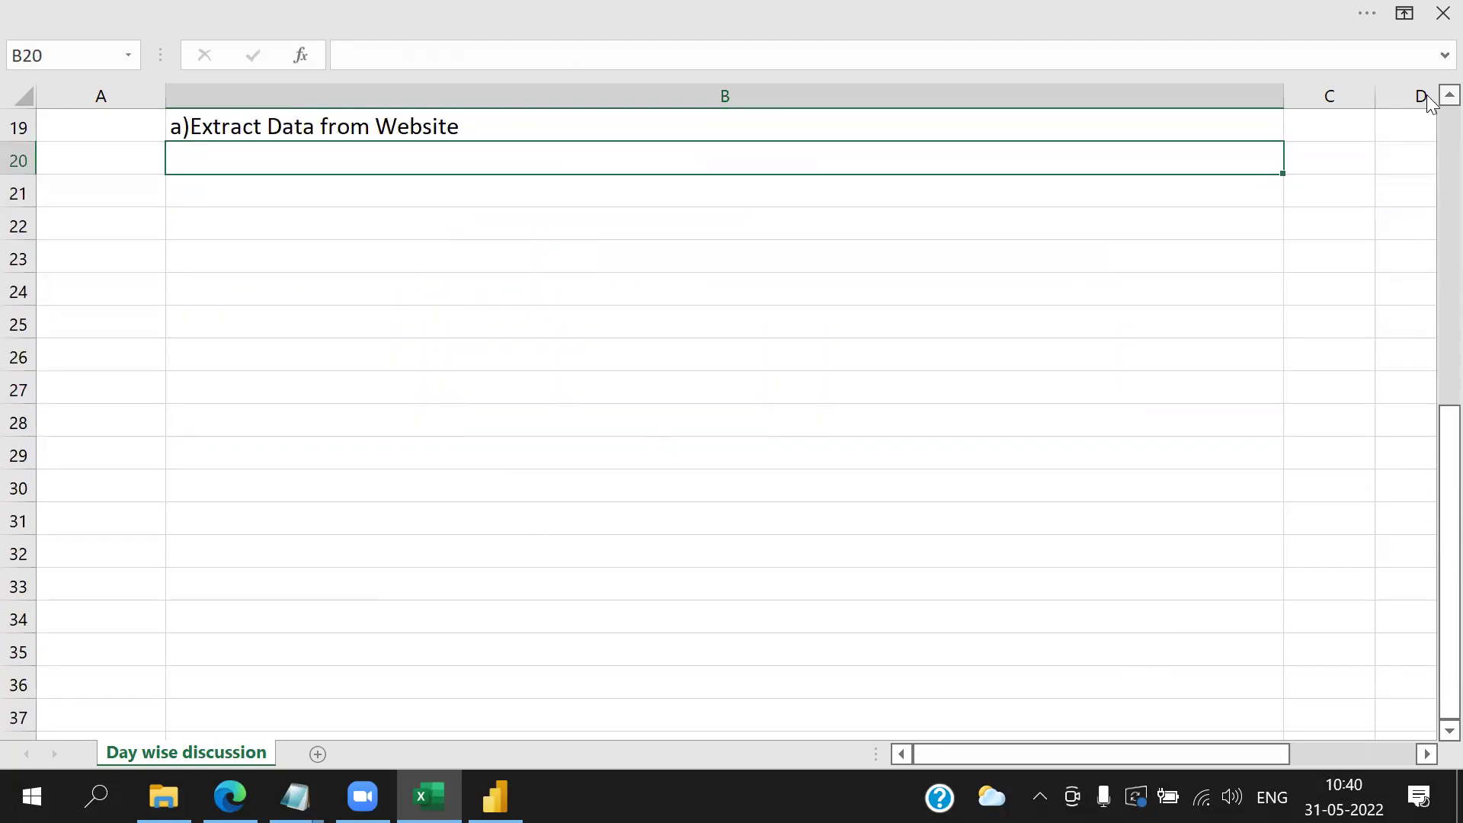
pyautogui.click(1443, 96)
pyautogui.write('b')
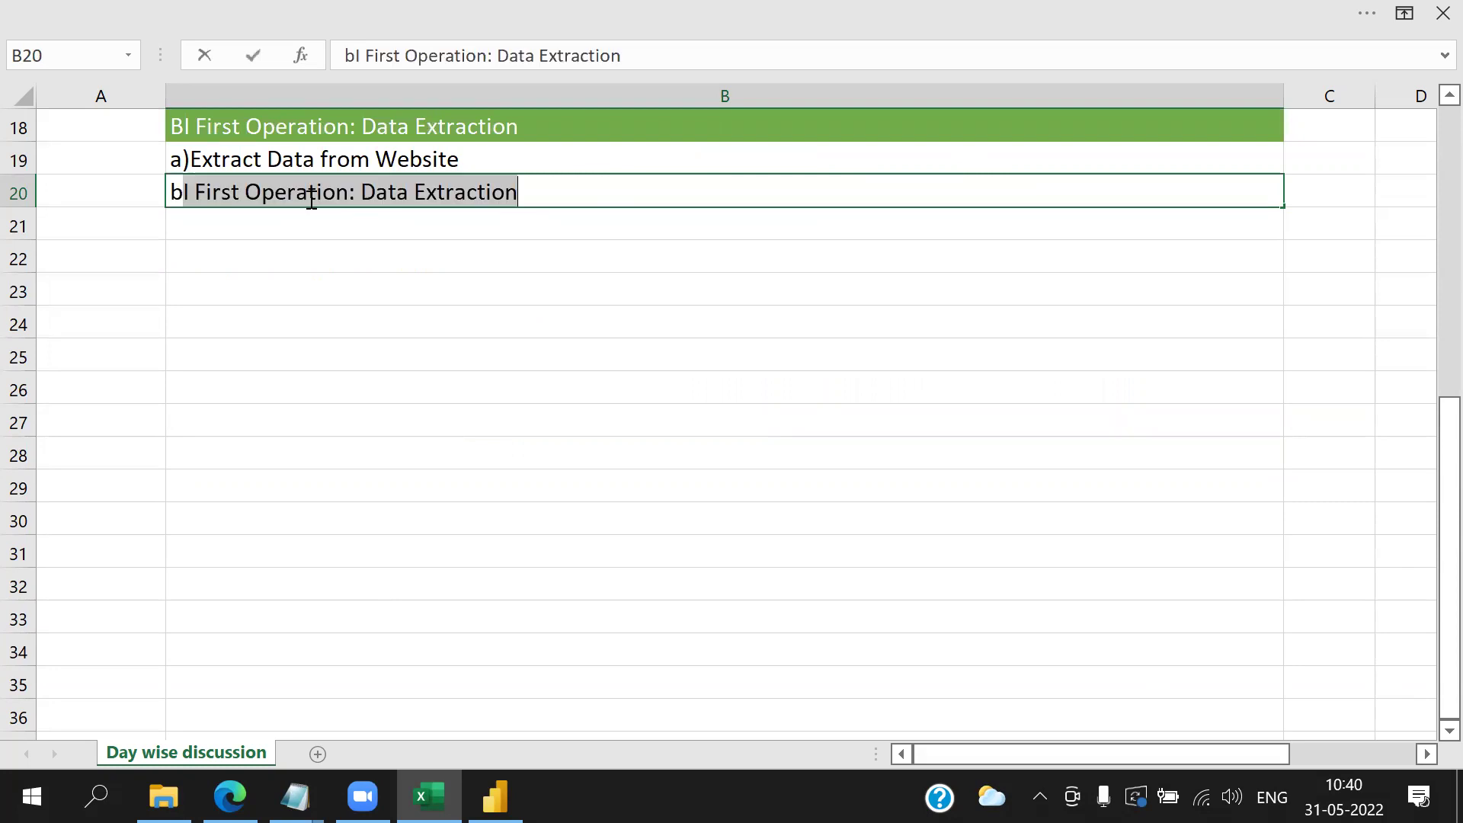
pyautogui.write(') Extrac')
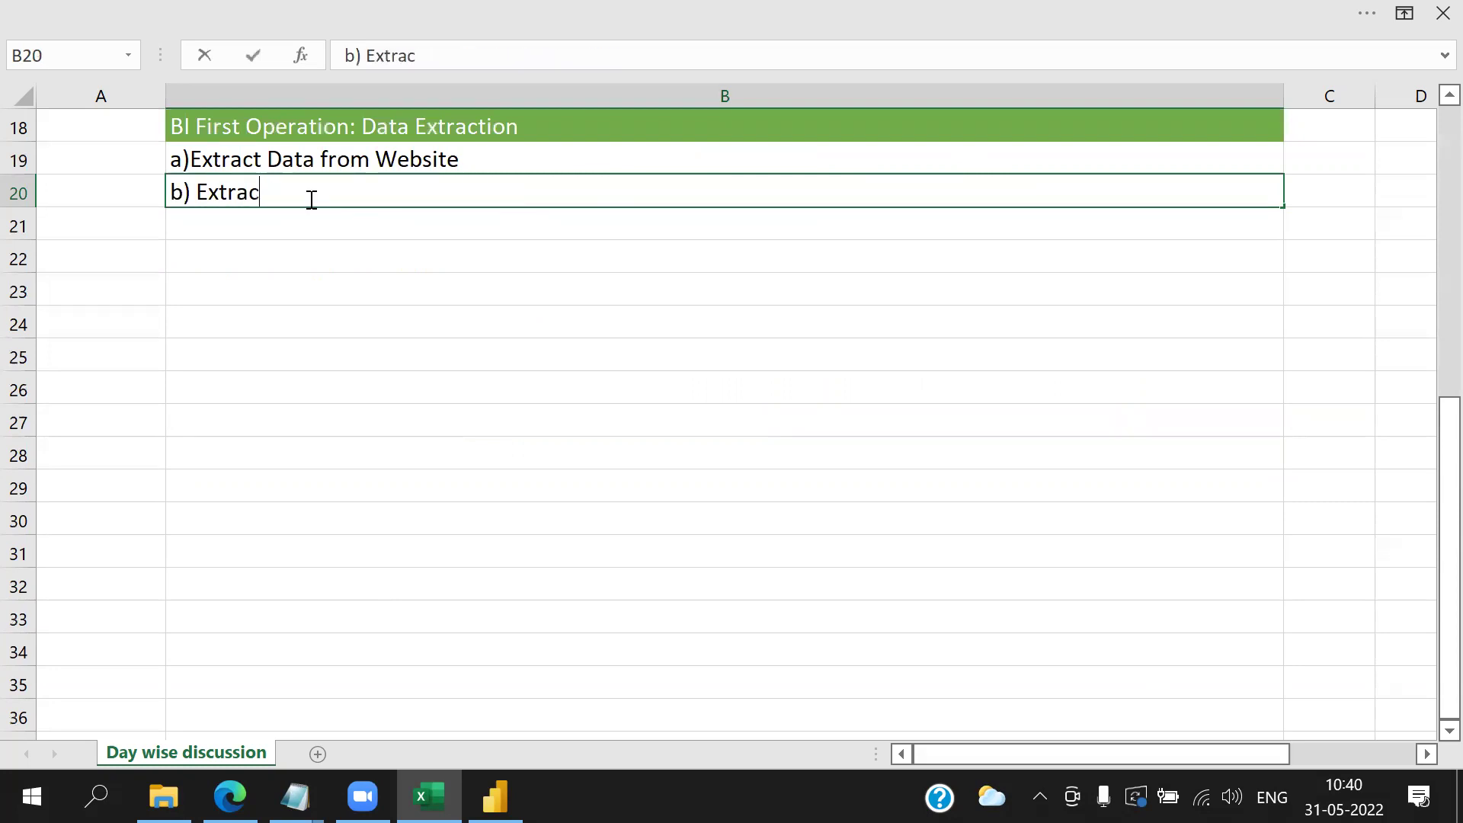
pyautogui.write('t data from ')
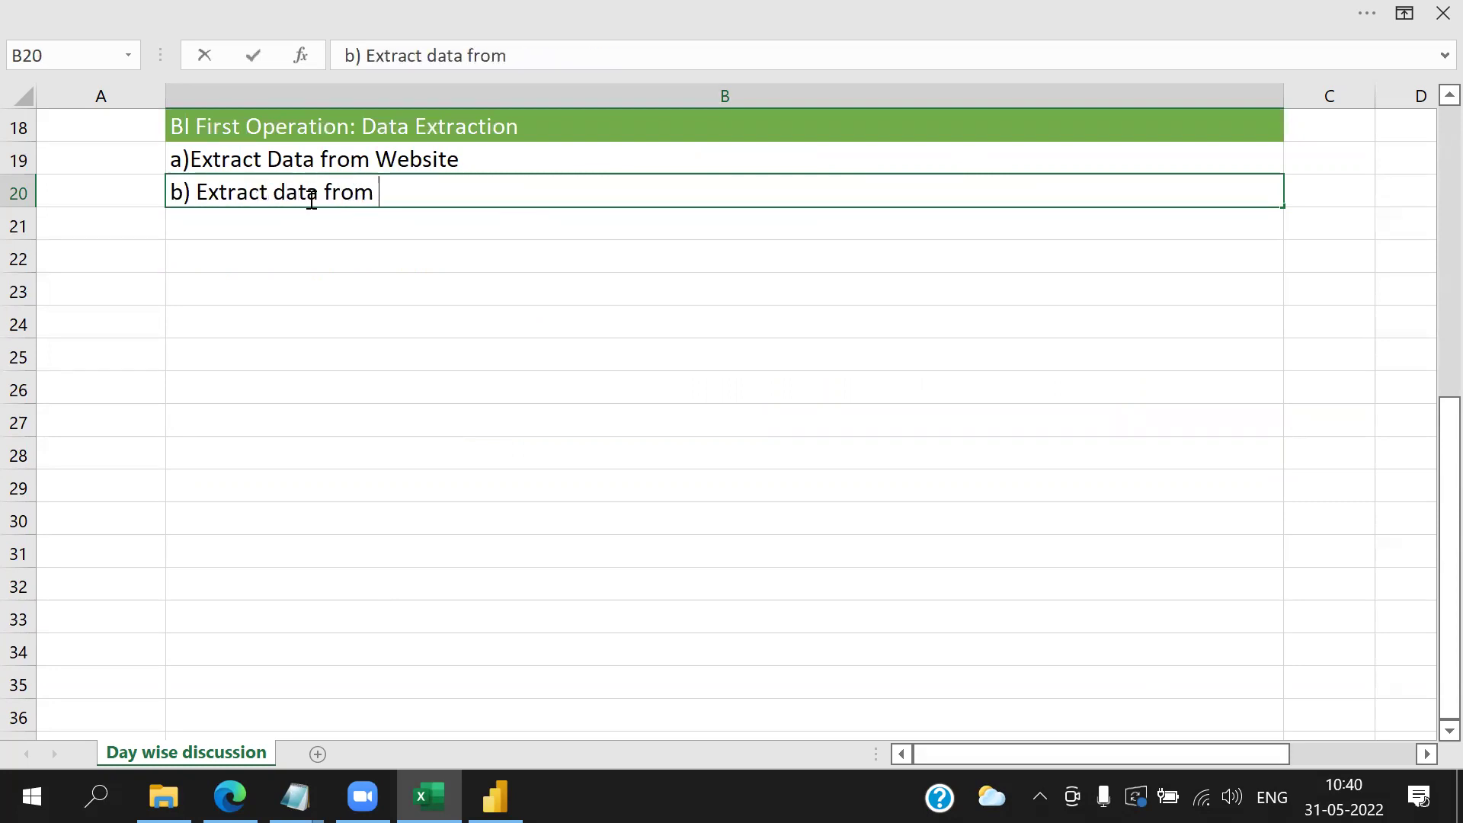
pyautogui.write('PDF [ u')
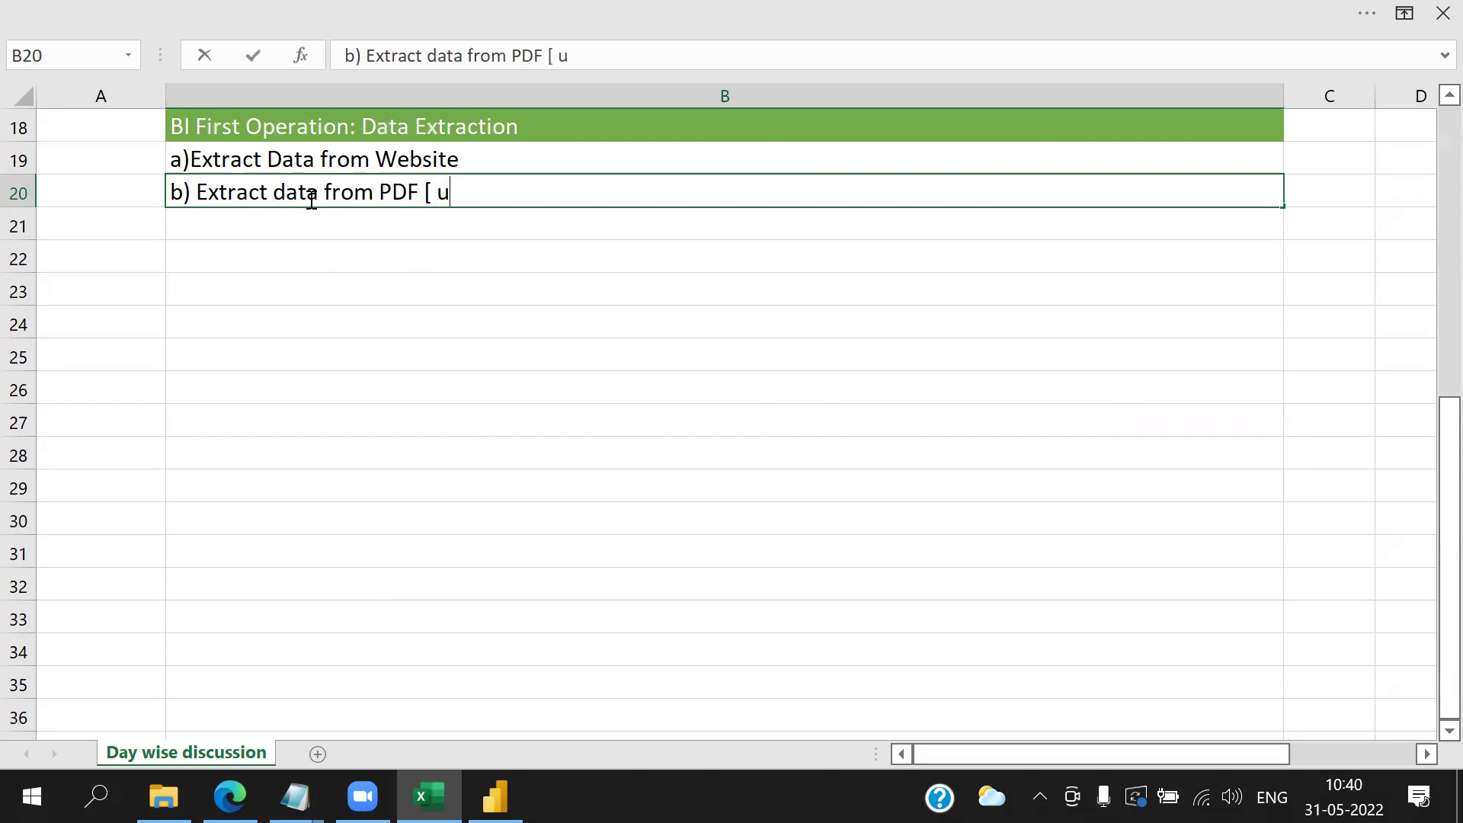
pyautogui.write('nstructured]')
pyautogui.press('Return')
# - Enter "c) Extract Data from word" in cell B21
pyautogui.write('c) Extract ')
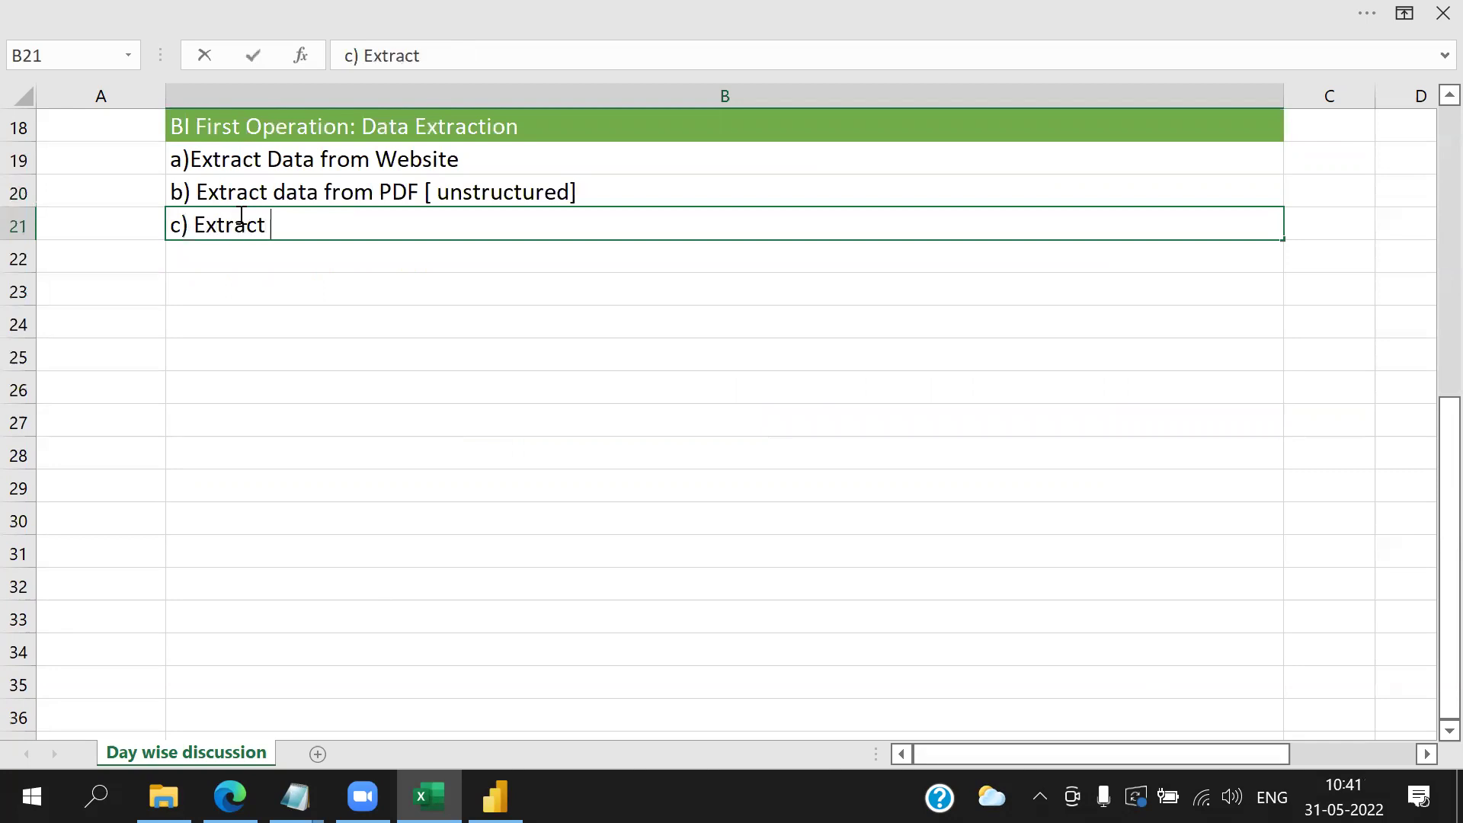
pyautogui.write('Data from')
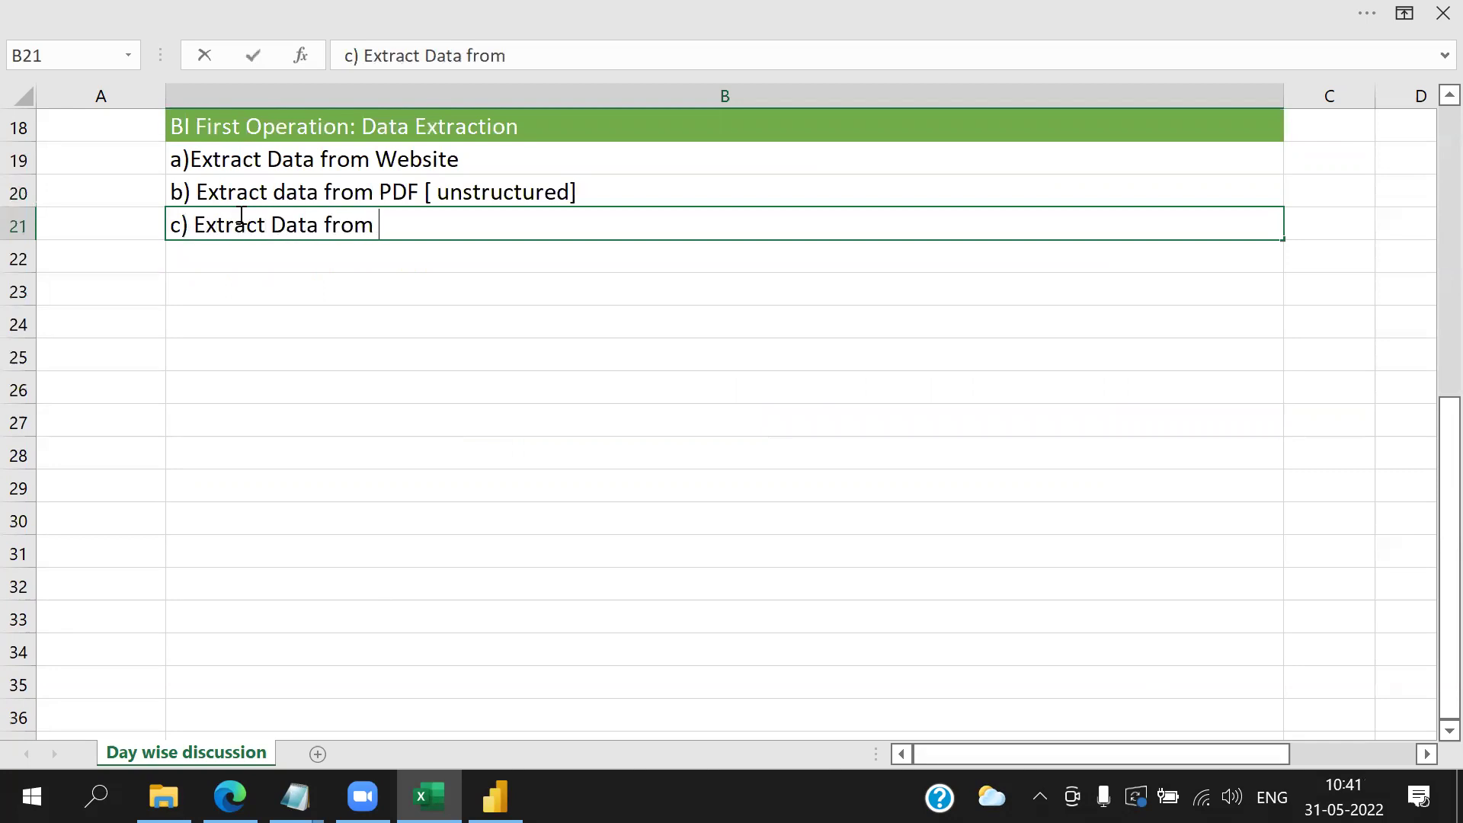
pyautogui.write(' word [st')
pyautogui.press('BackSpace')
pyautogui.press('BackSpace')
pyautogui.press('BackSpace')
pyautogui.press('BackSpace')
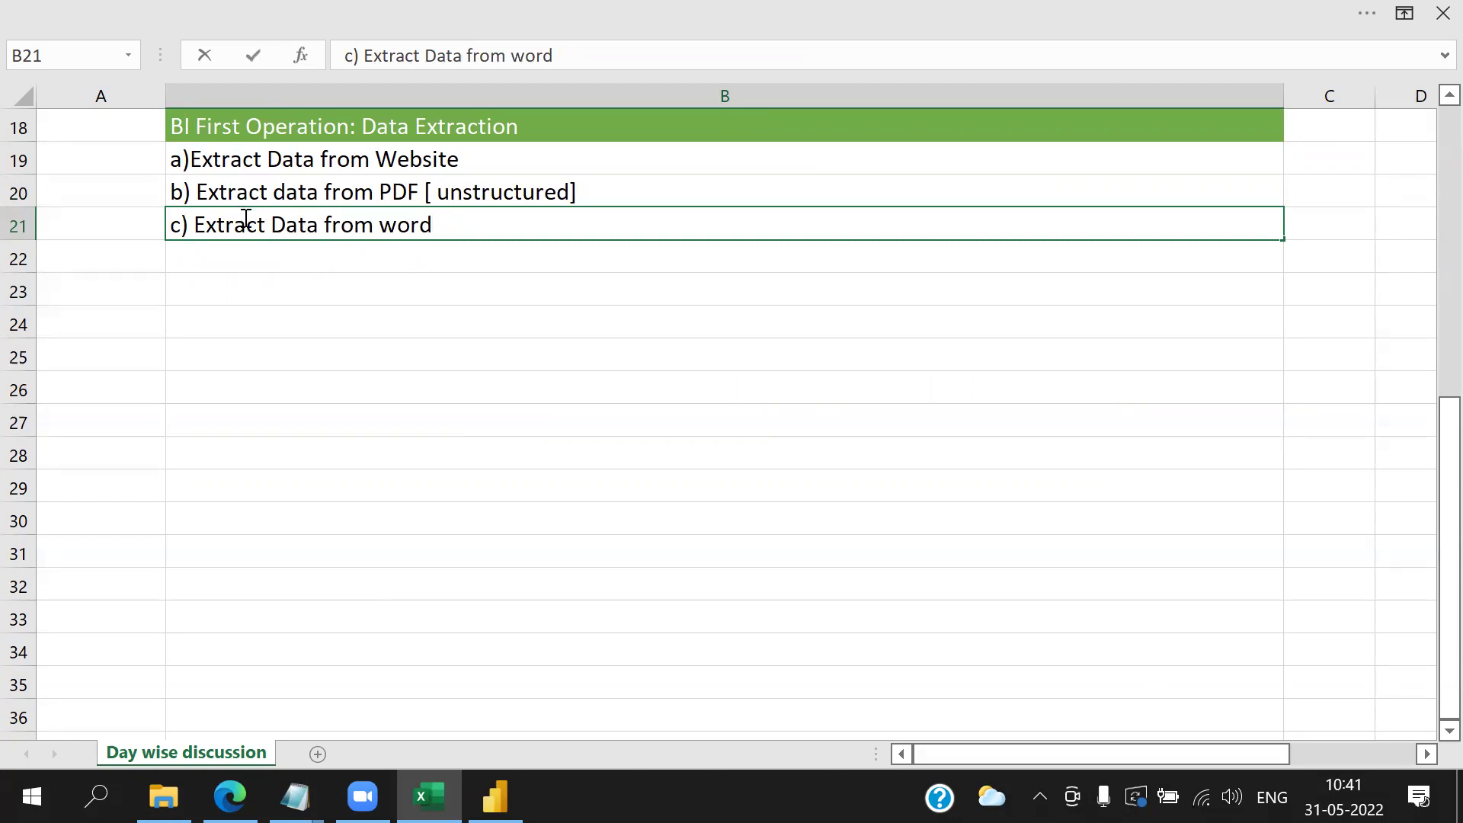
# - Enter "d) Extract data from PDF [structured]" in cell B22
pyautogui.click(375, 256)
pyautogui.write('d) Extr')
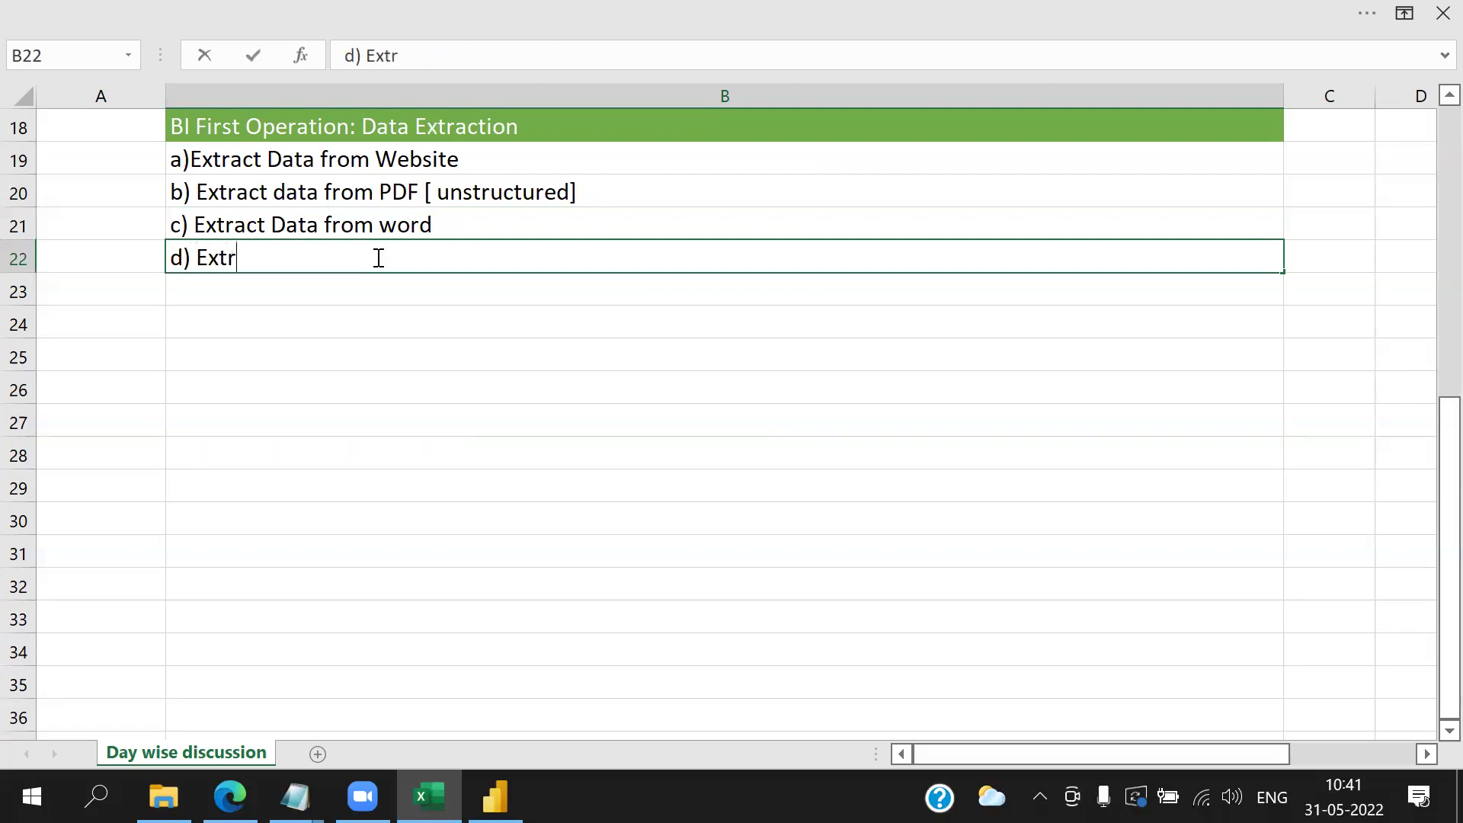
pyautogui.write('act data from PDF')
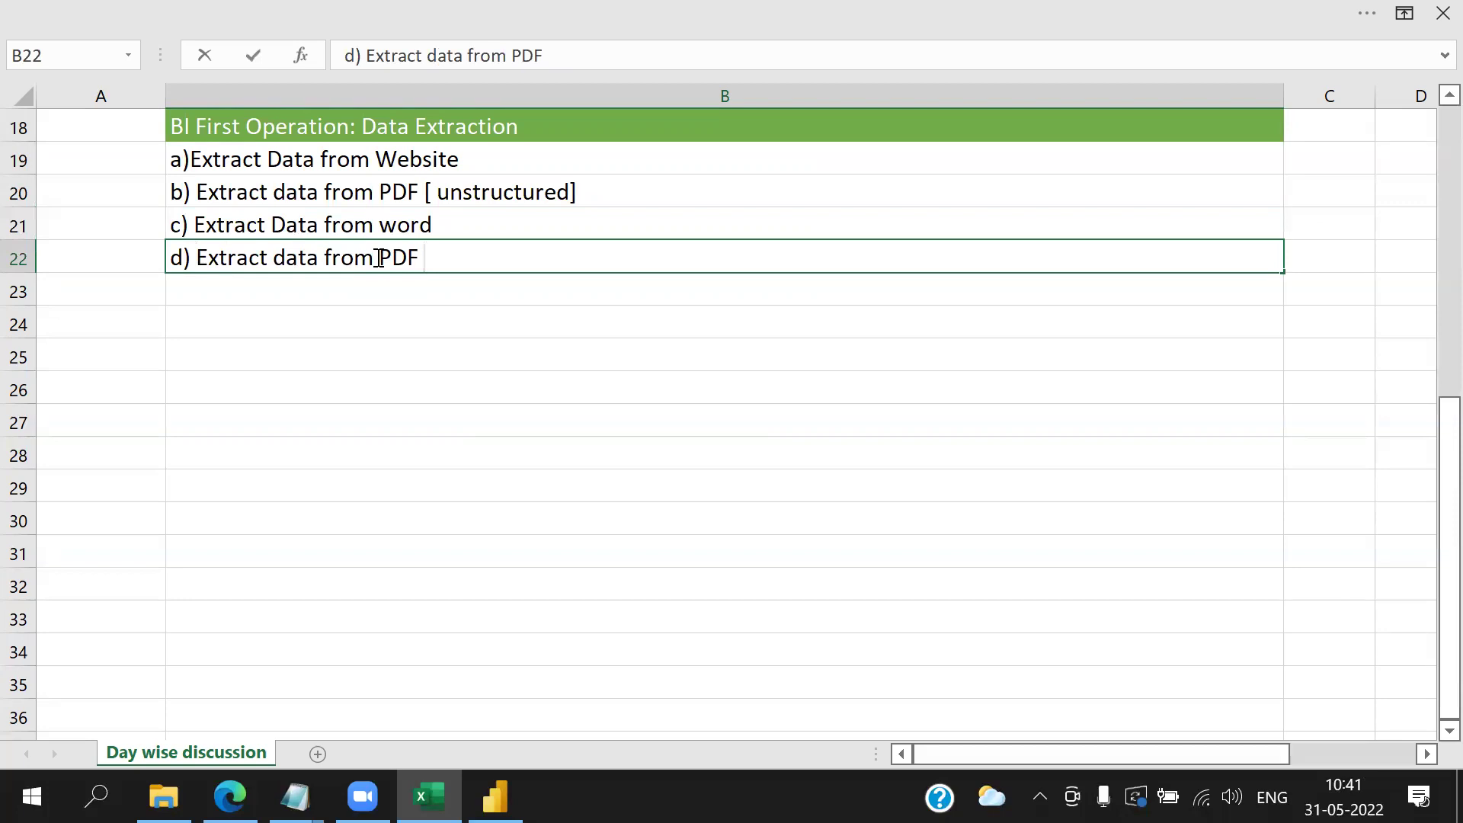
pyautogui.write(' [structured]')
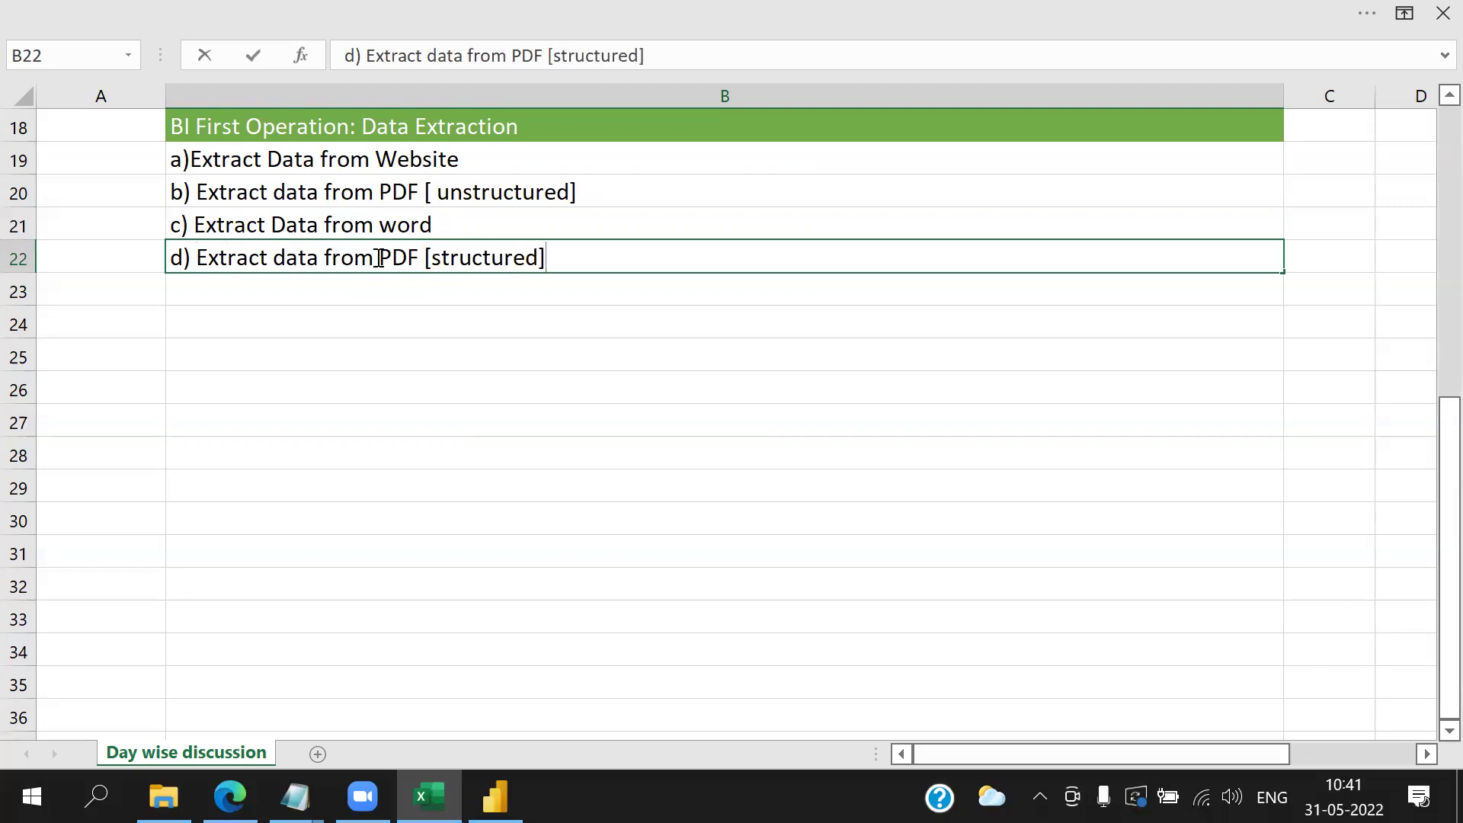
# - Enter "e) Extract data from Excel Sheet and Table" in cell B23
pyautogui.click(227, 293)
pyautogui.write('e) Extract')
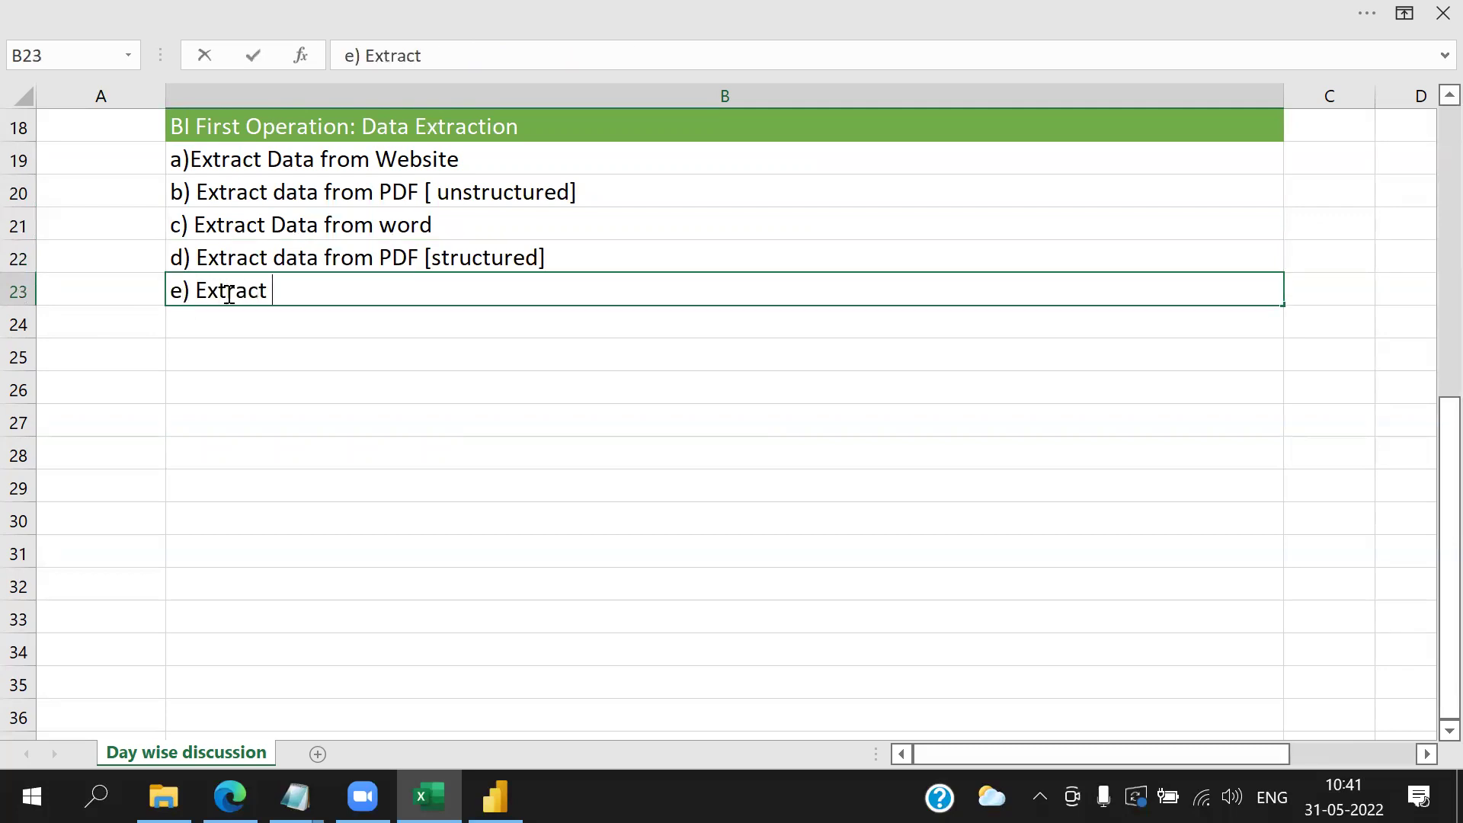
pyautogui.write(' data from JSON [')
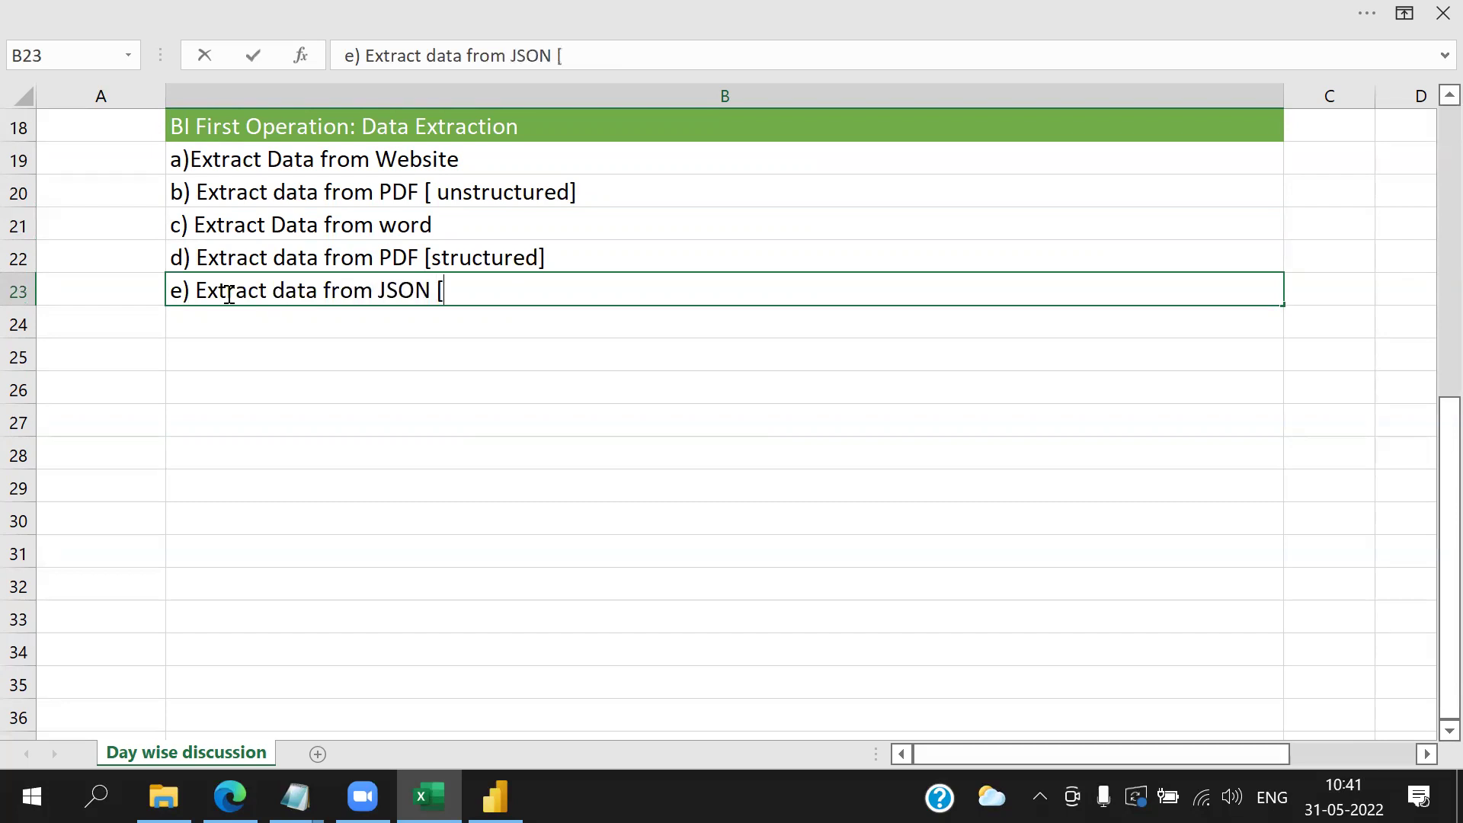
pyautogui.press('BackSpace')
pyautogui.press('BackSpace')
pyautogui.press('BackSpace')
pyautogui.press('BackSpace')
pyautogui.press('BackSpace')
pyautogui.press('BackSpace')
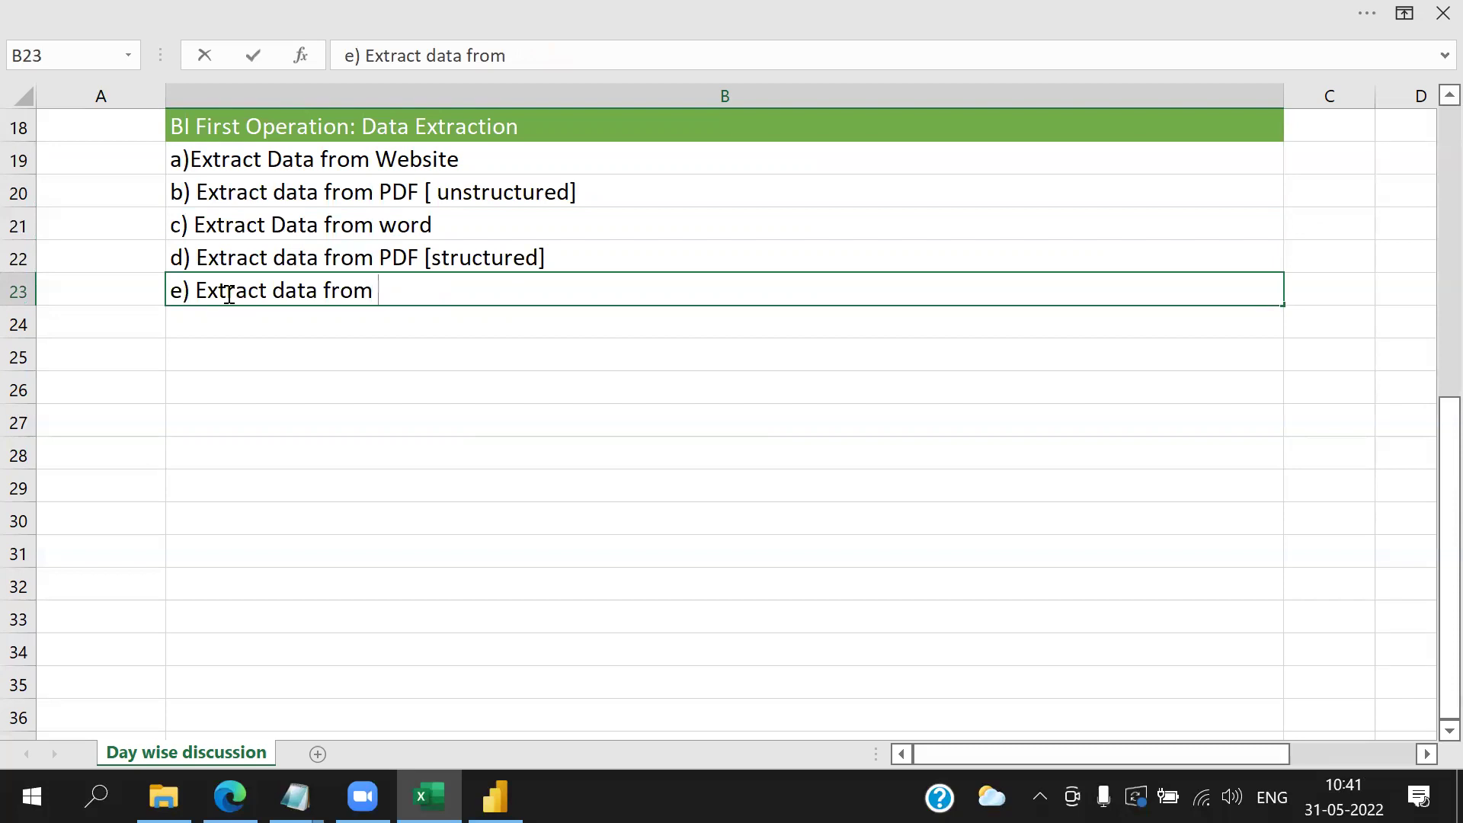
pyautogui.write('Excel Sheet and Table')
pyautogui.click(509, 389)
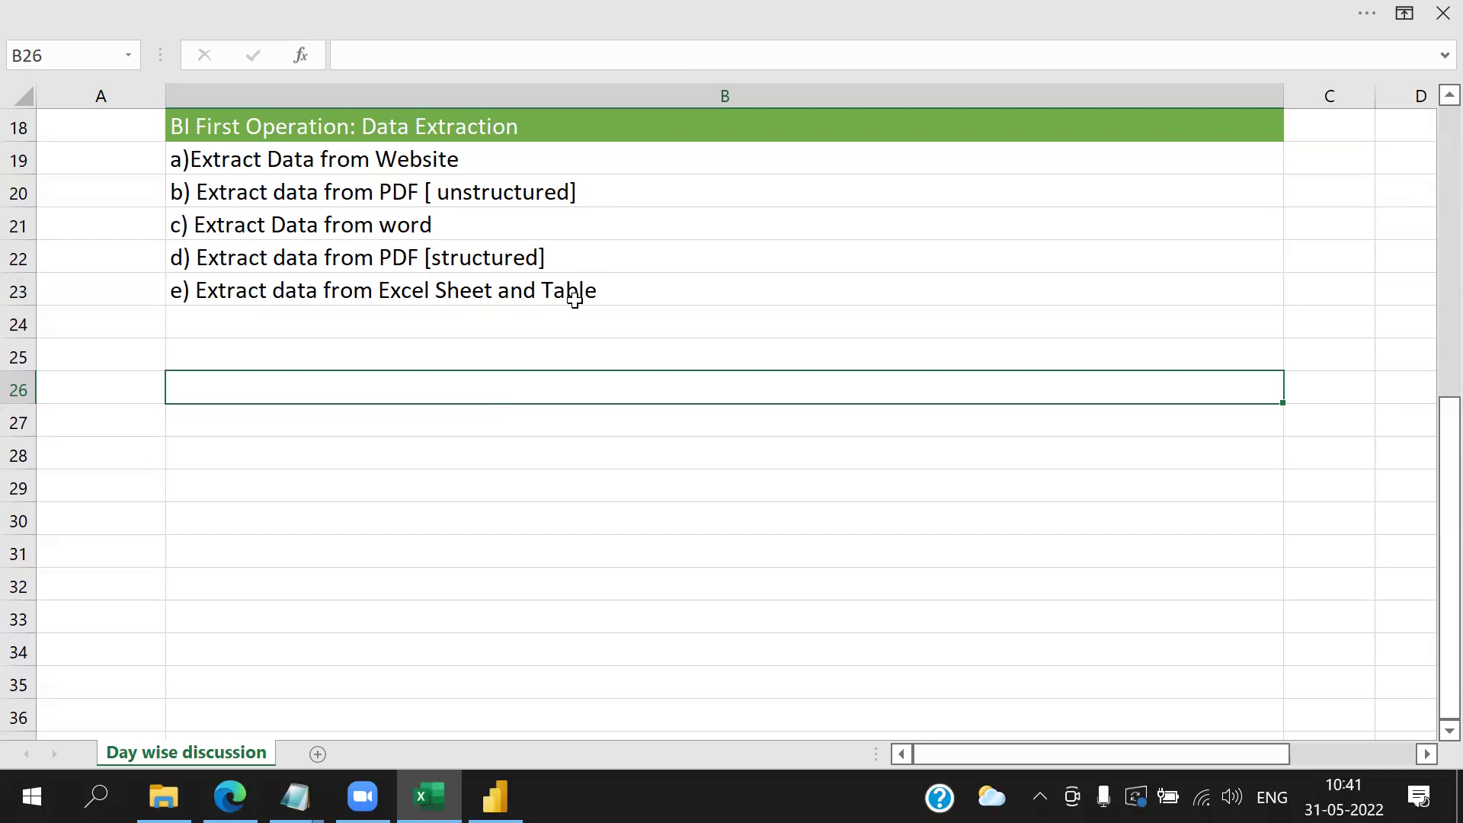
pyautogui.scroll(6, 570, 312)
pyautogui.scroll(-6, 570, 312)
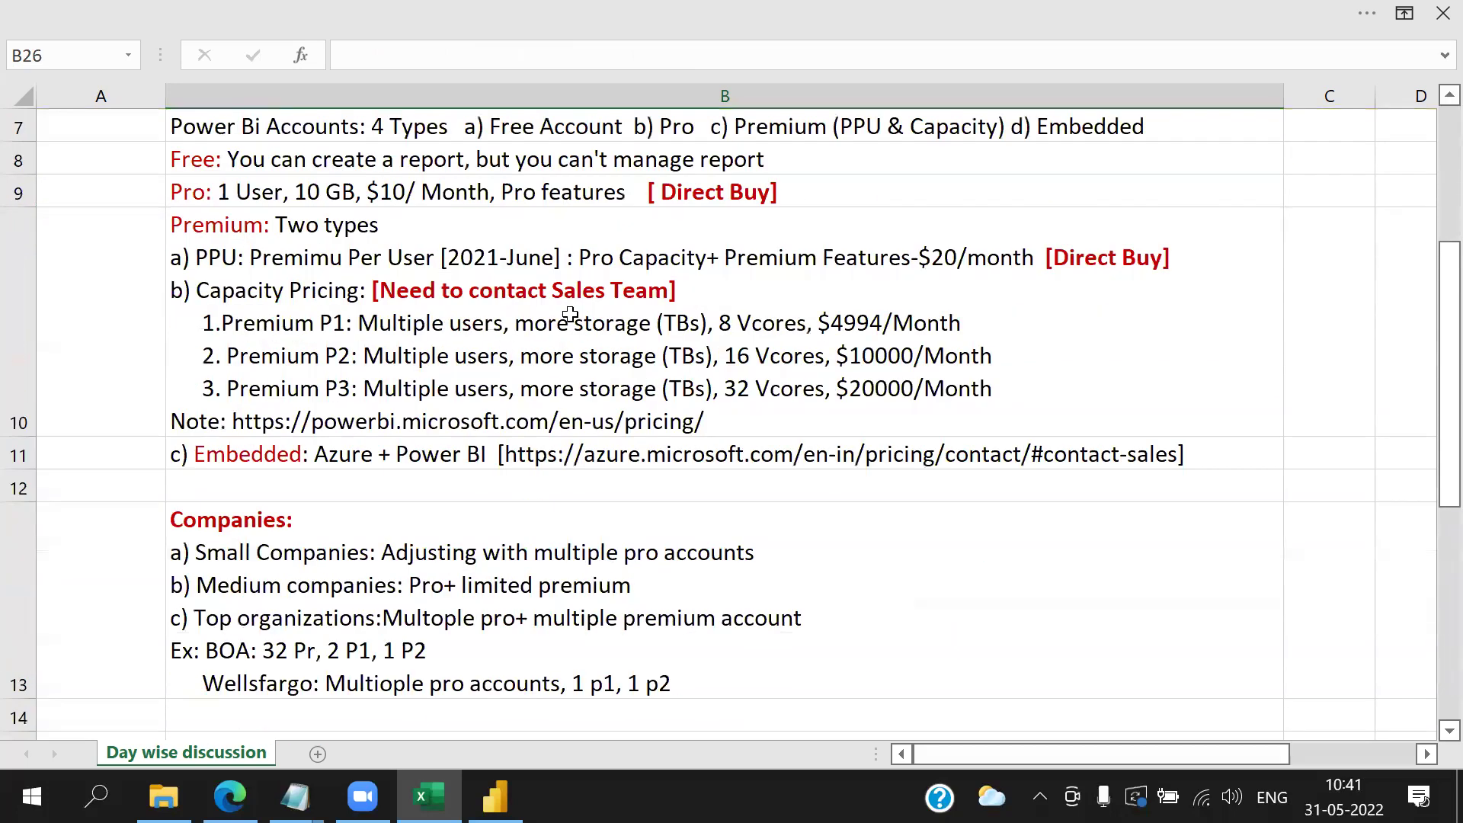
pyautogui.scroll(1, 573, 314)
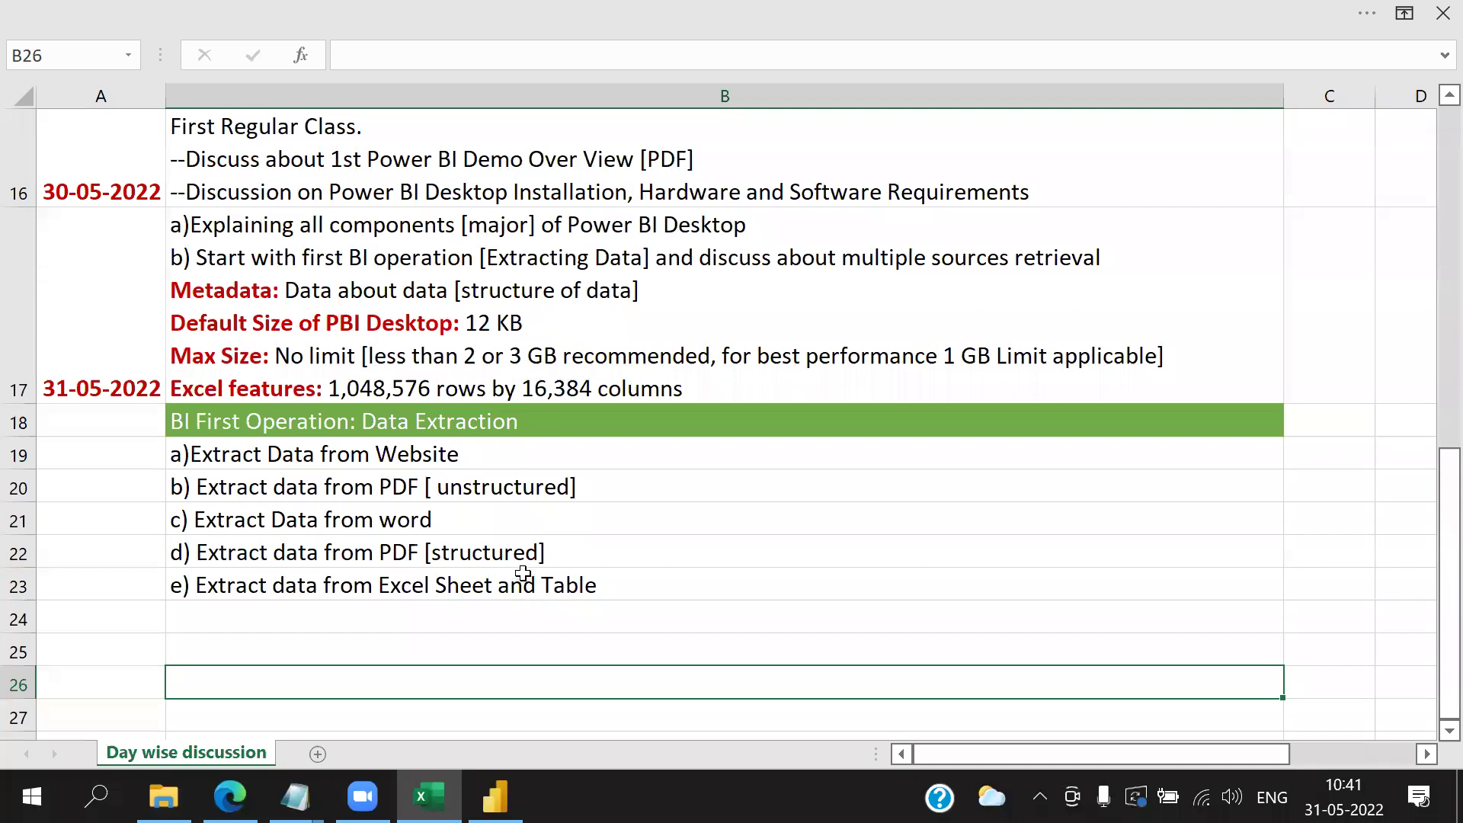
pyautogui.click(544, 476)
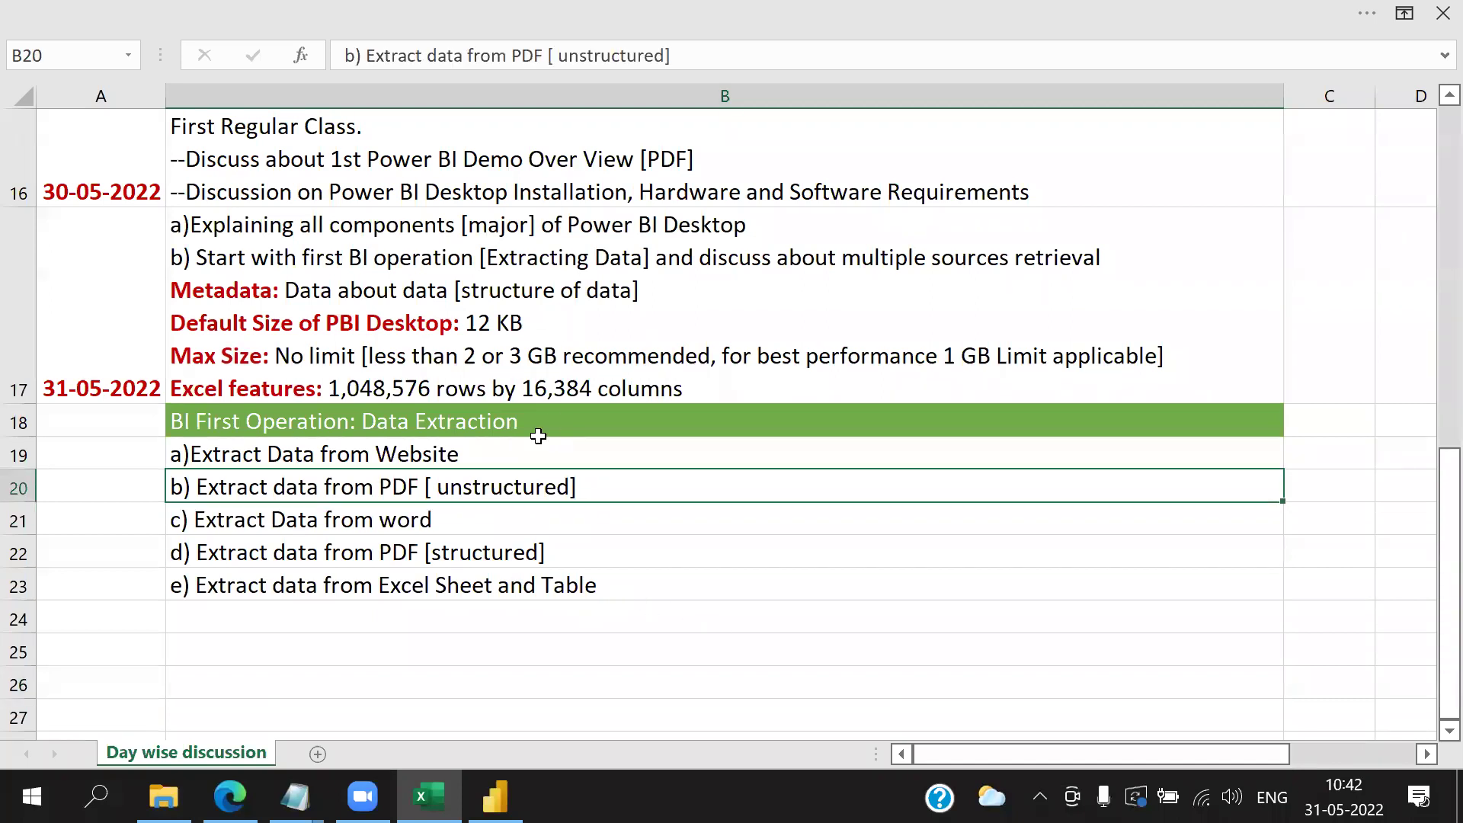
pyautogui.click(276, 455)
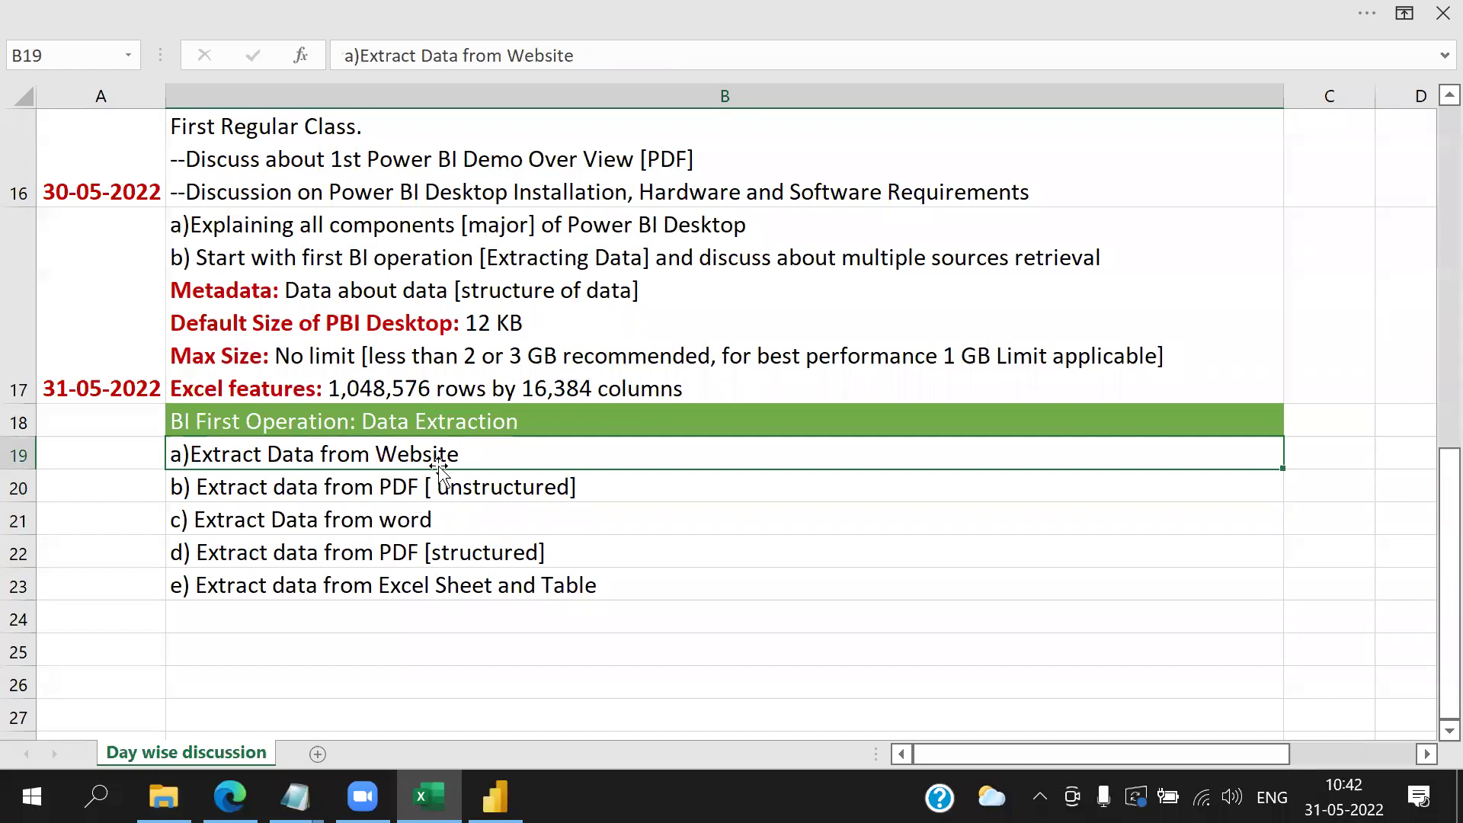
pyautogui.click(229, 796)
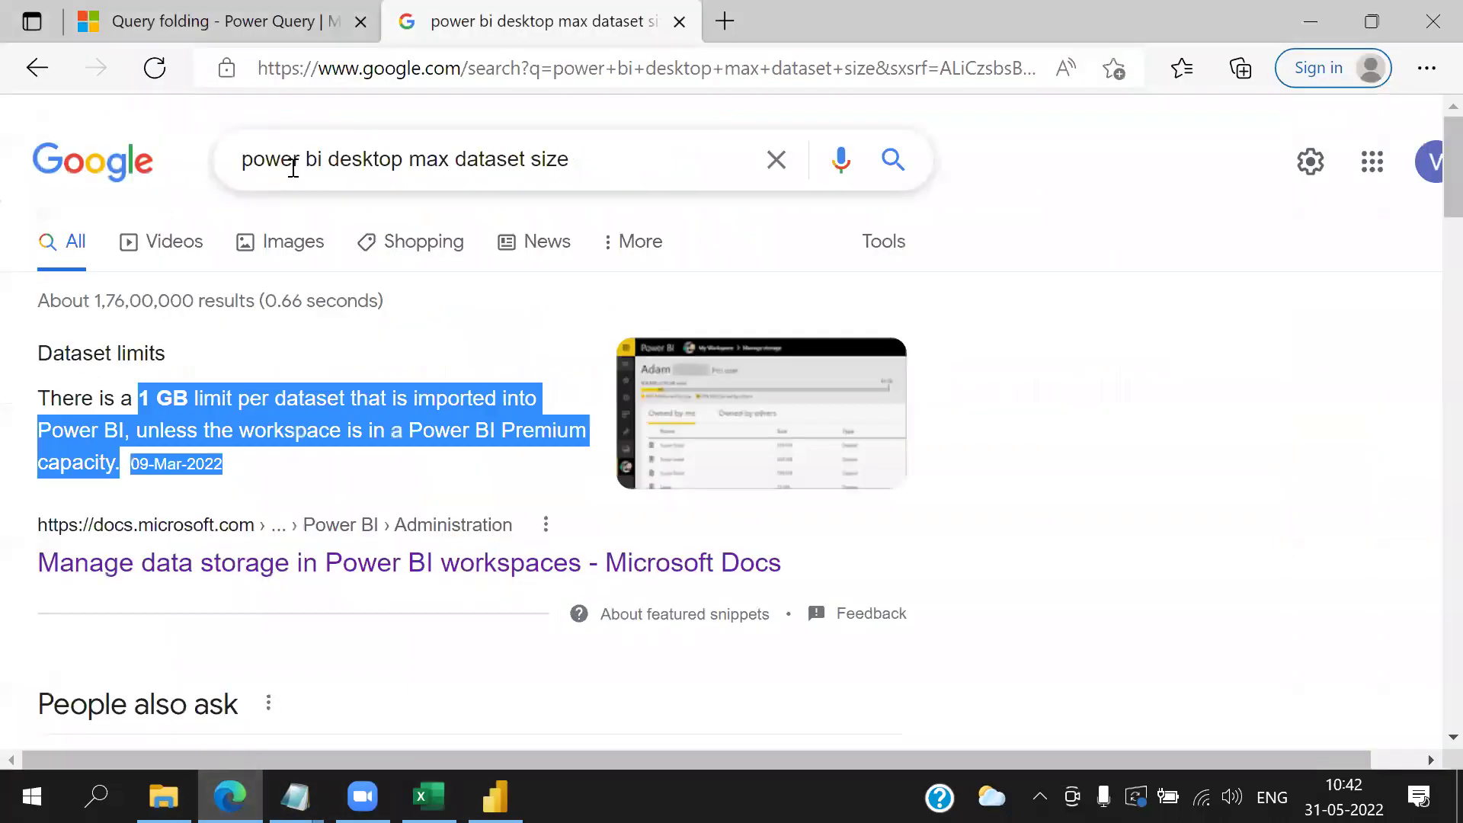
pyautogui.click(366, 70)
pyautogui.write('www.v')
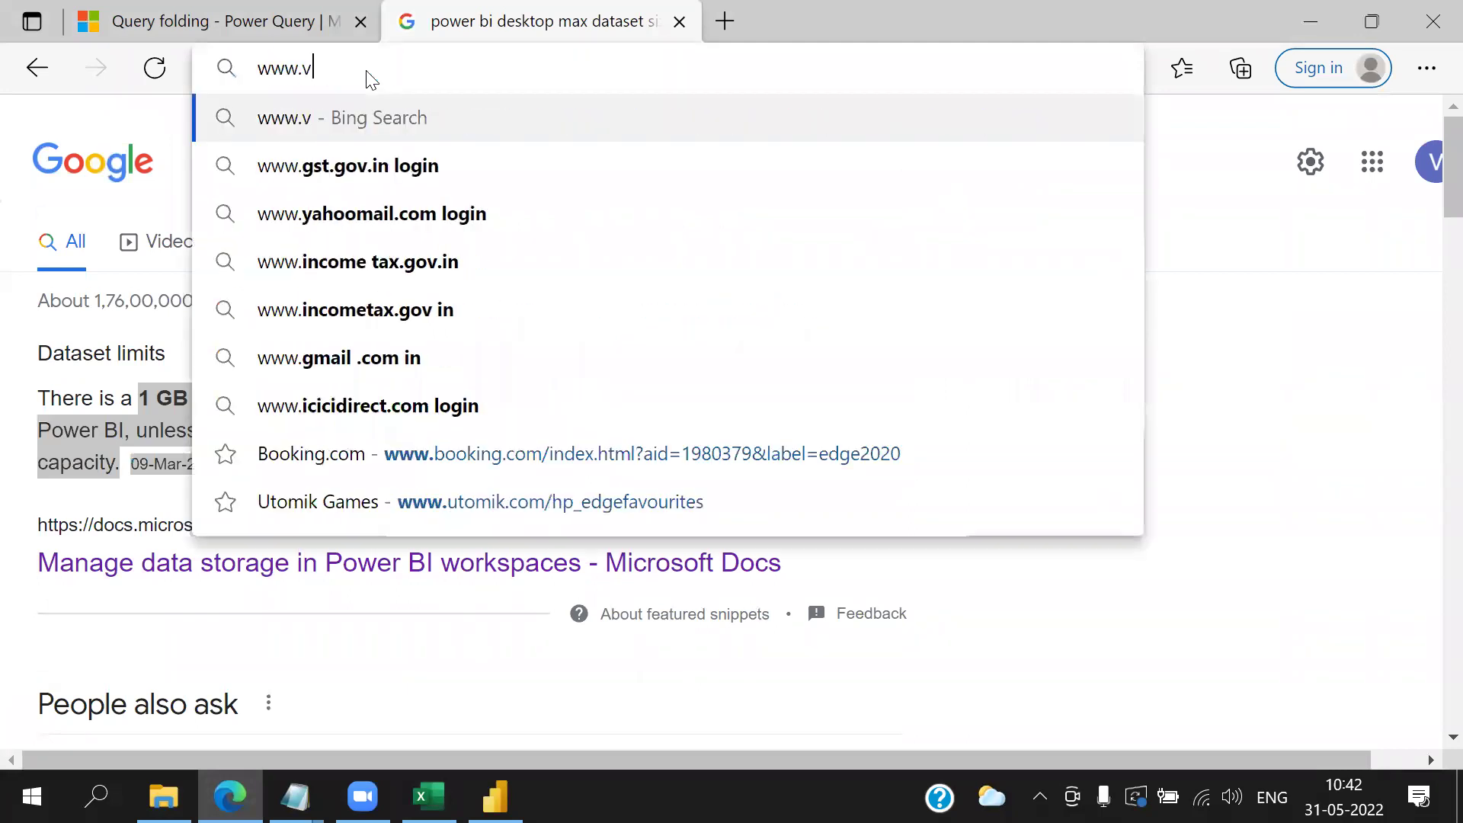
pyautogui.write('inay')
pyautogui.press('End')
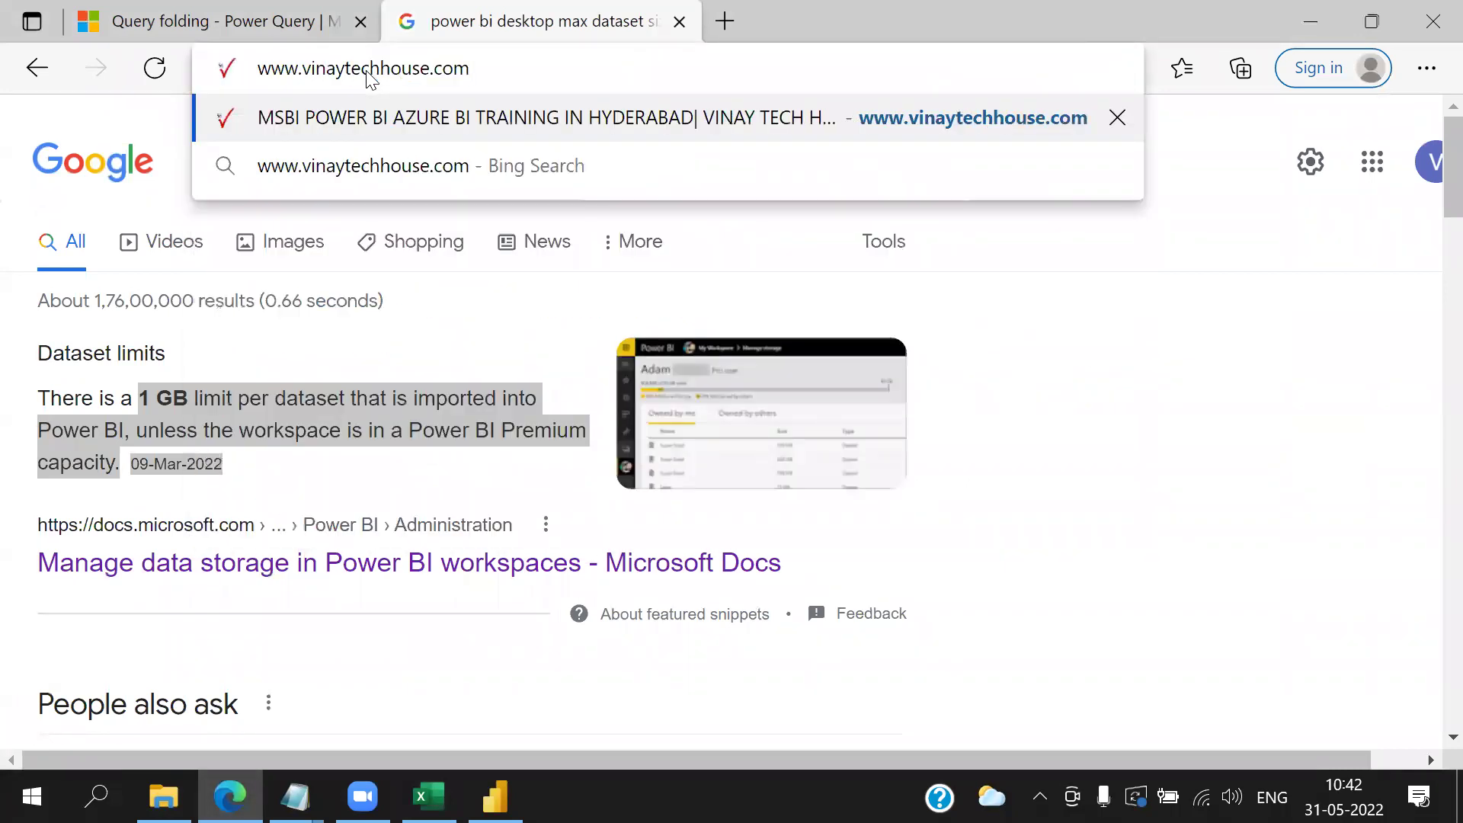
pyautogui.press('Return')
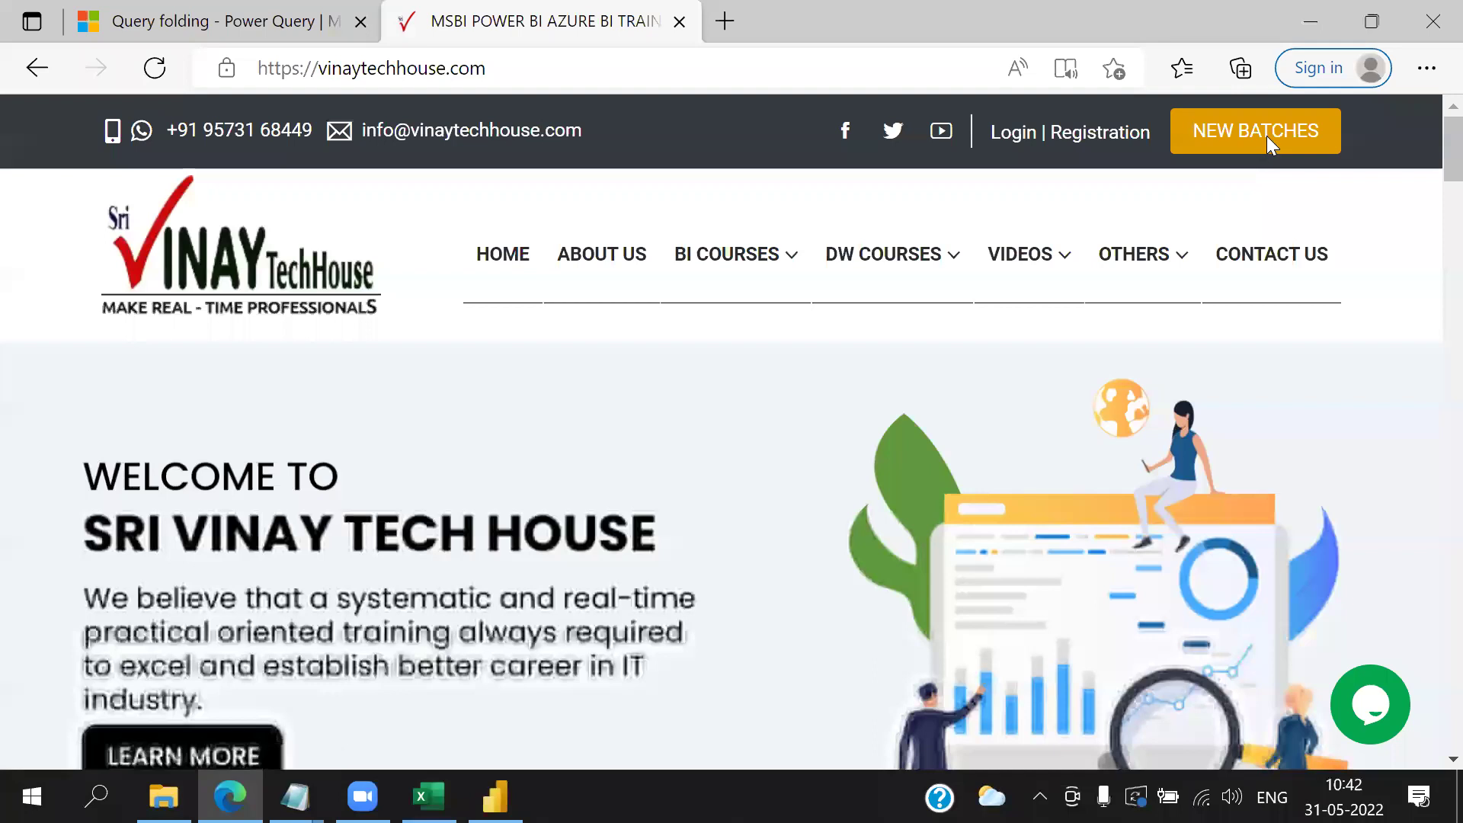
pyautogui.click(1266, 142)
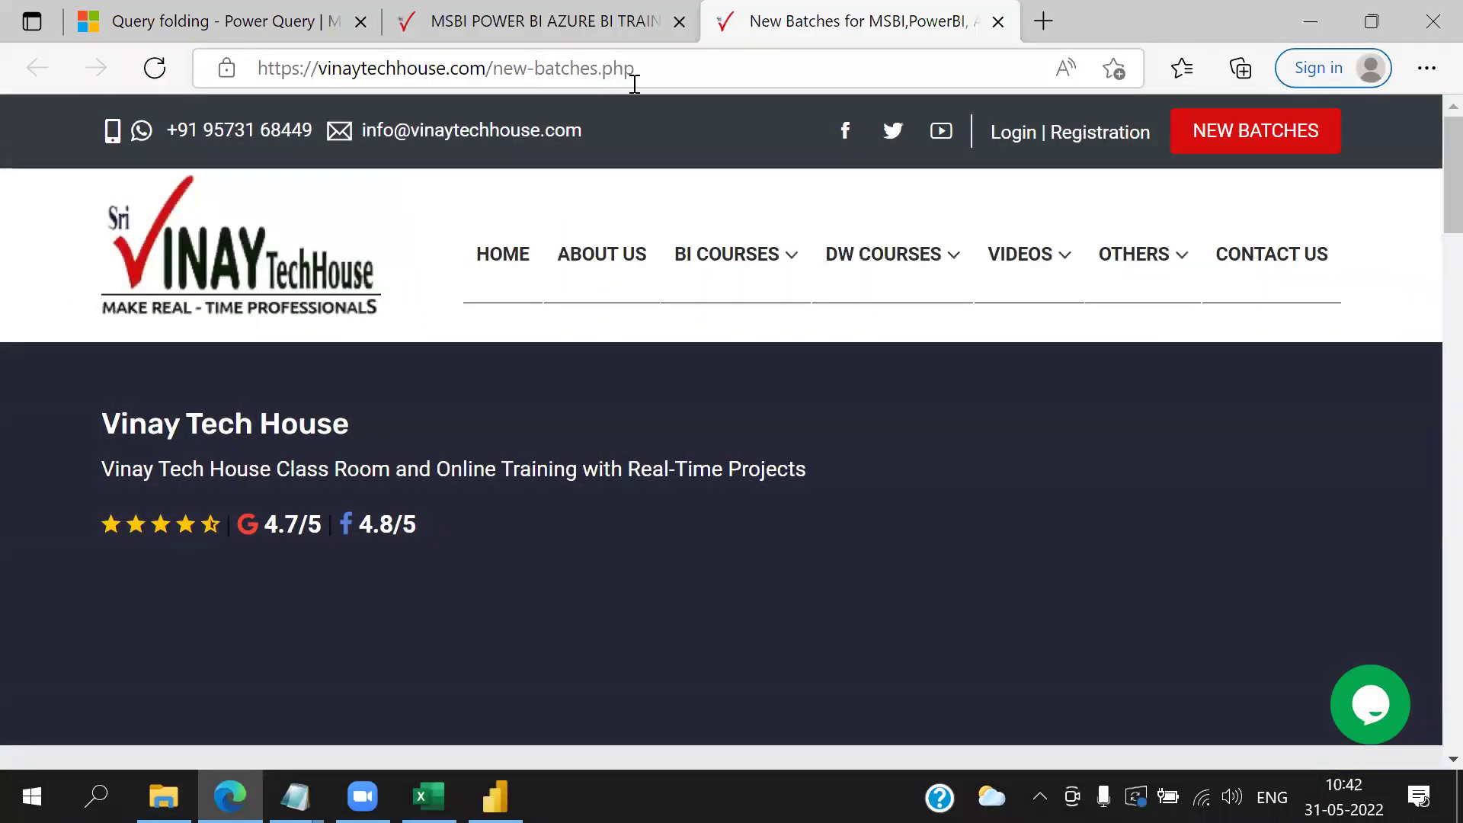
# - Look over the batch schedule on the New Batches page and copy the page's full web address
pyautogui.scroll(-5, 835, 284)
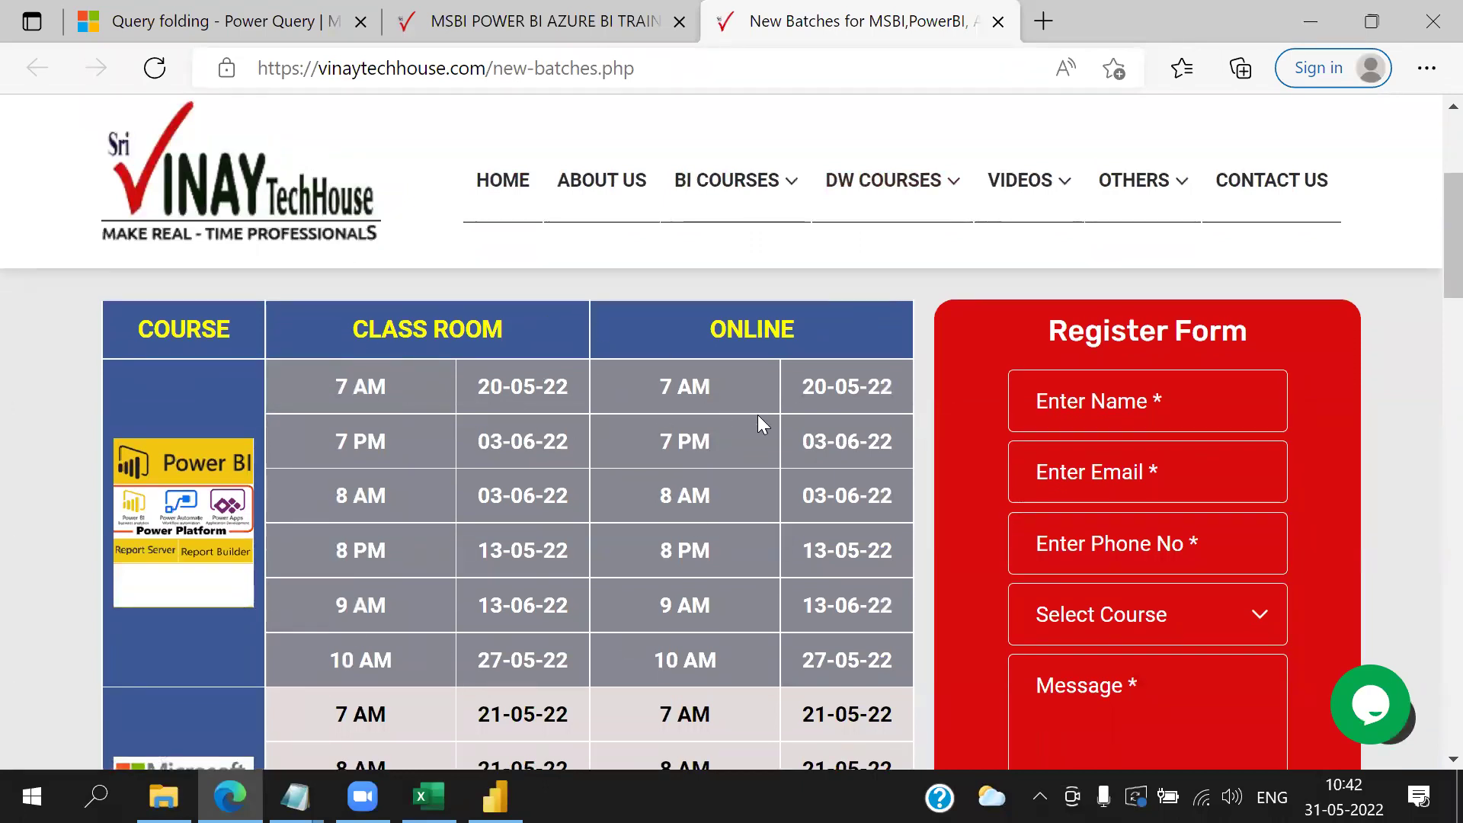
pyautogui.scroll(-15, 1072, 569)
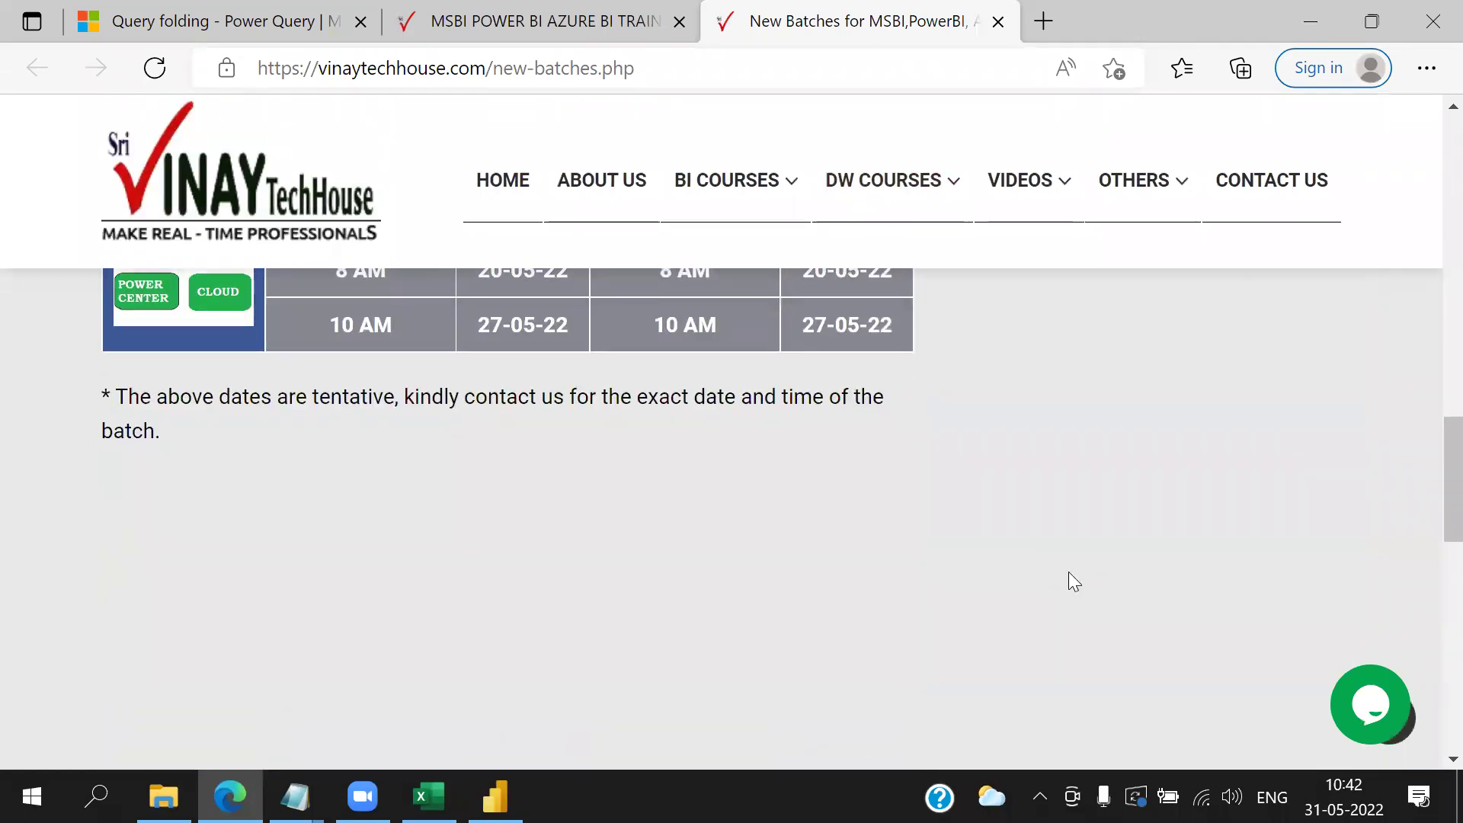
pyautogui.scroll(10, 1070, 571)
pyautogui.scroll(3, 1068, 571)
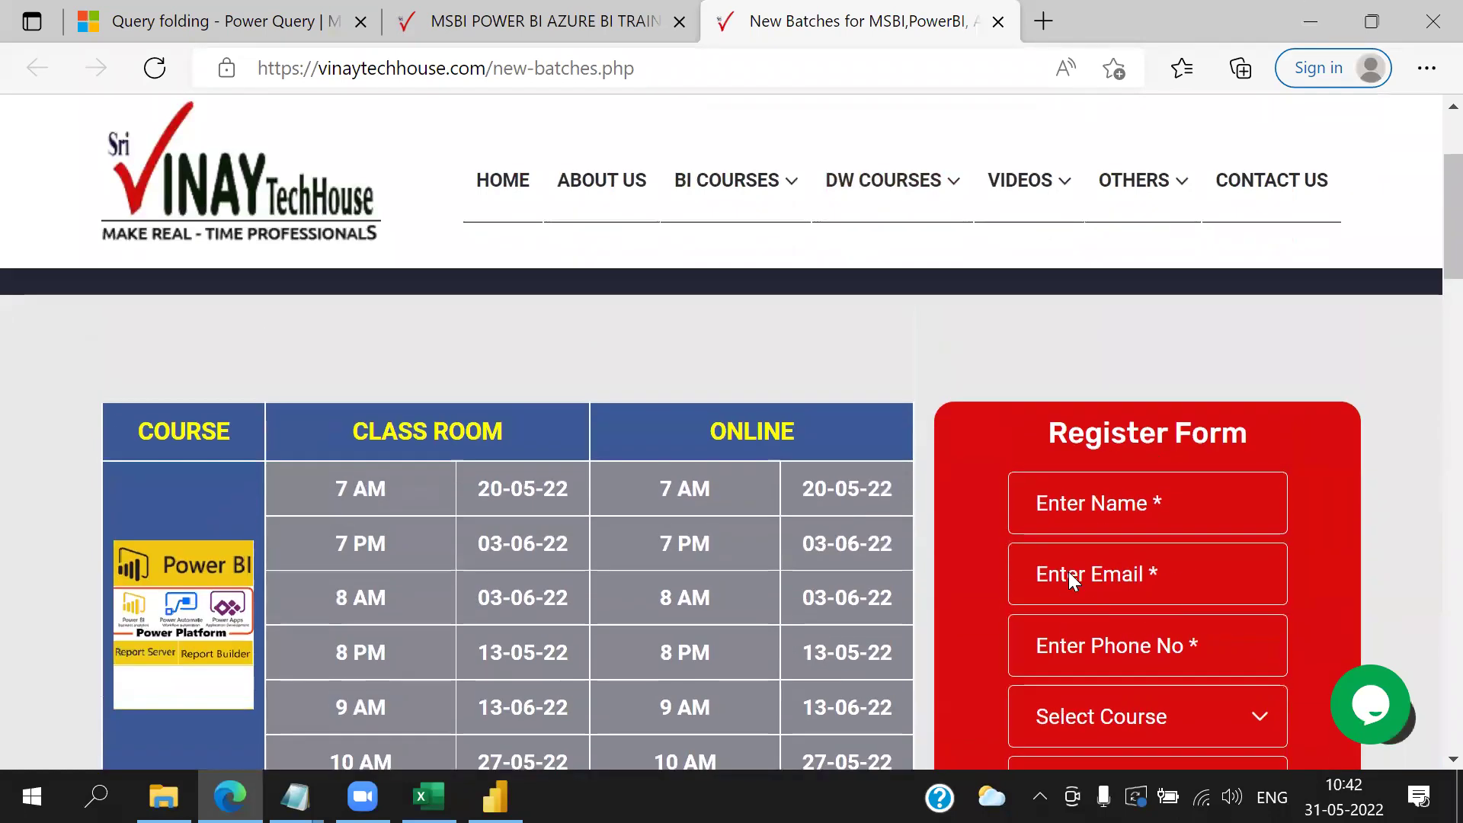
pyautogui.scroll(-6, 1068, 571)
pyautogui.scroll(5, 1068, 572)
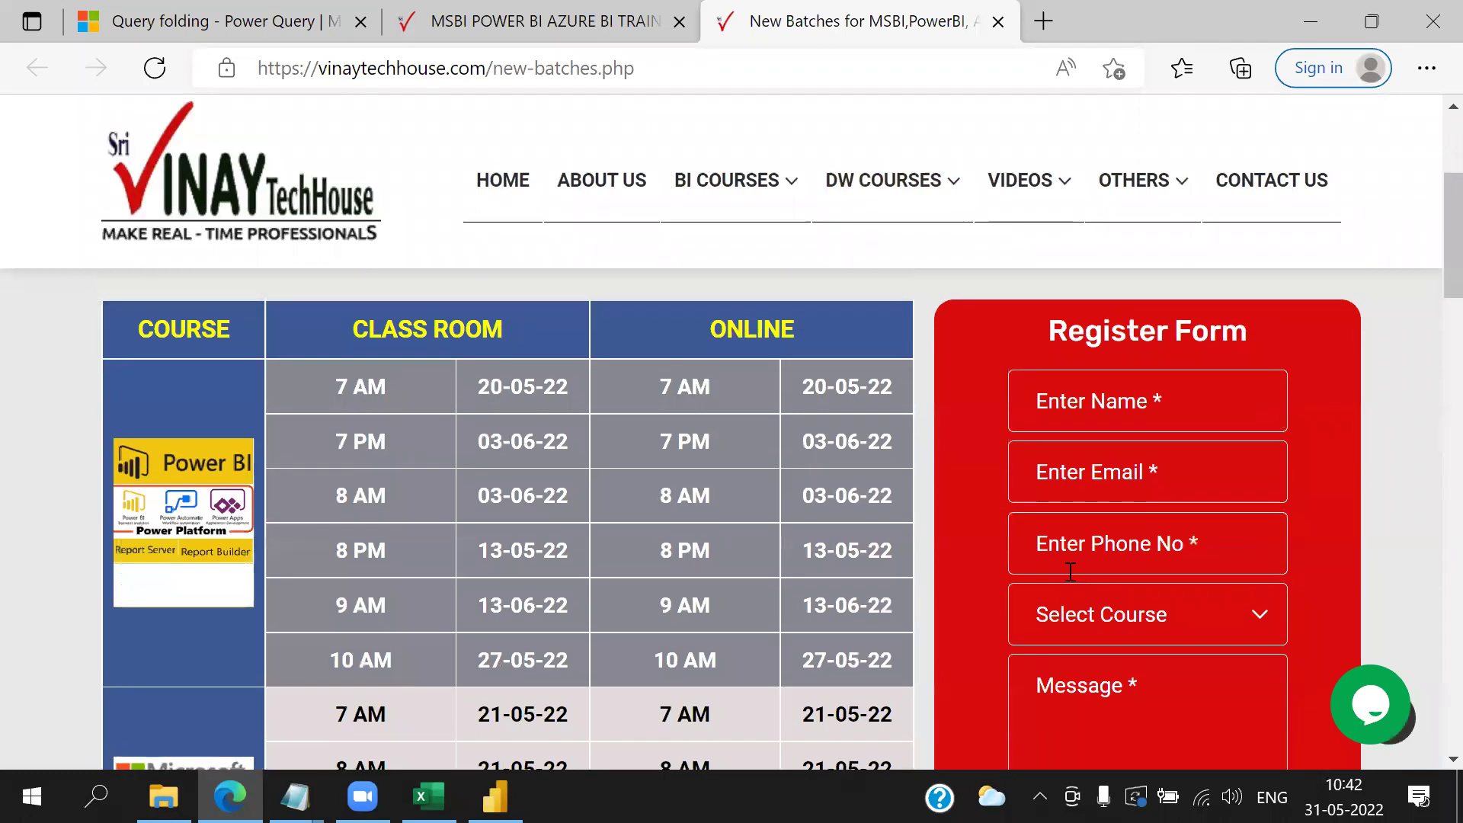
pyautogui.click(671, 62)
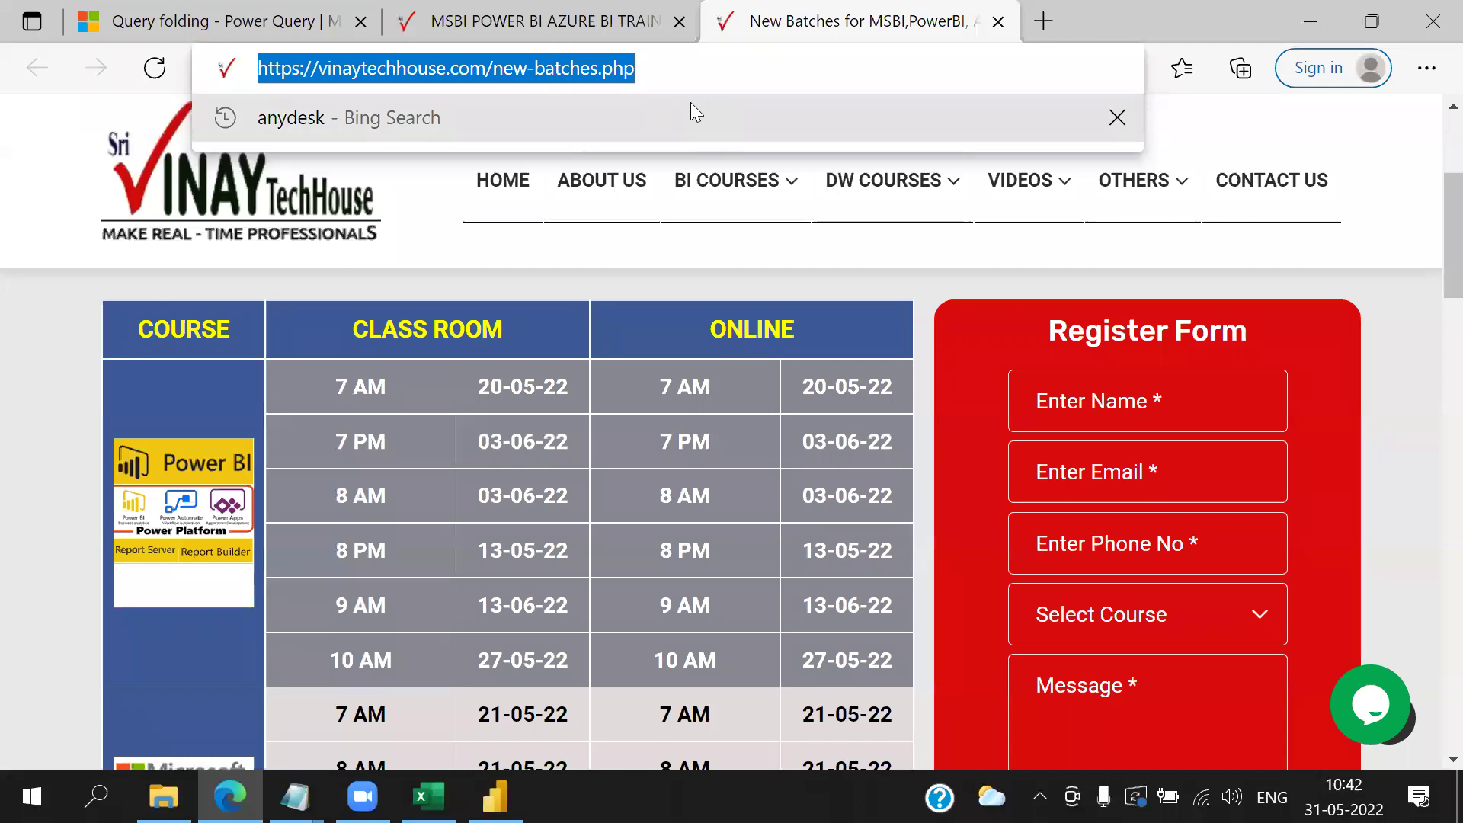
pyautogui.moveTo(754, 74); pyautogui.dragTo(240, 68)
pyautogui.hotkey('ctrl', 'c')
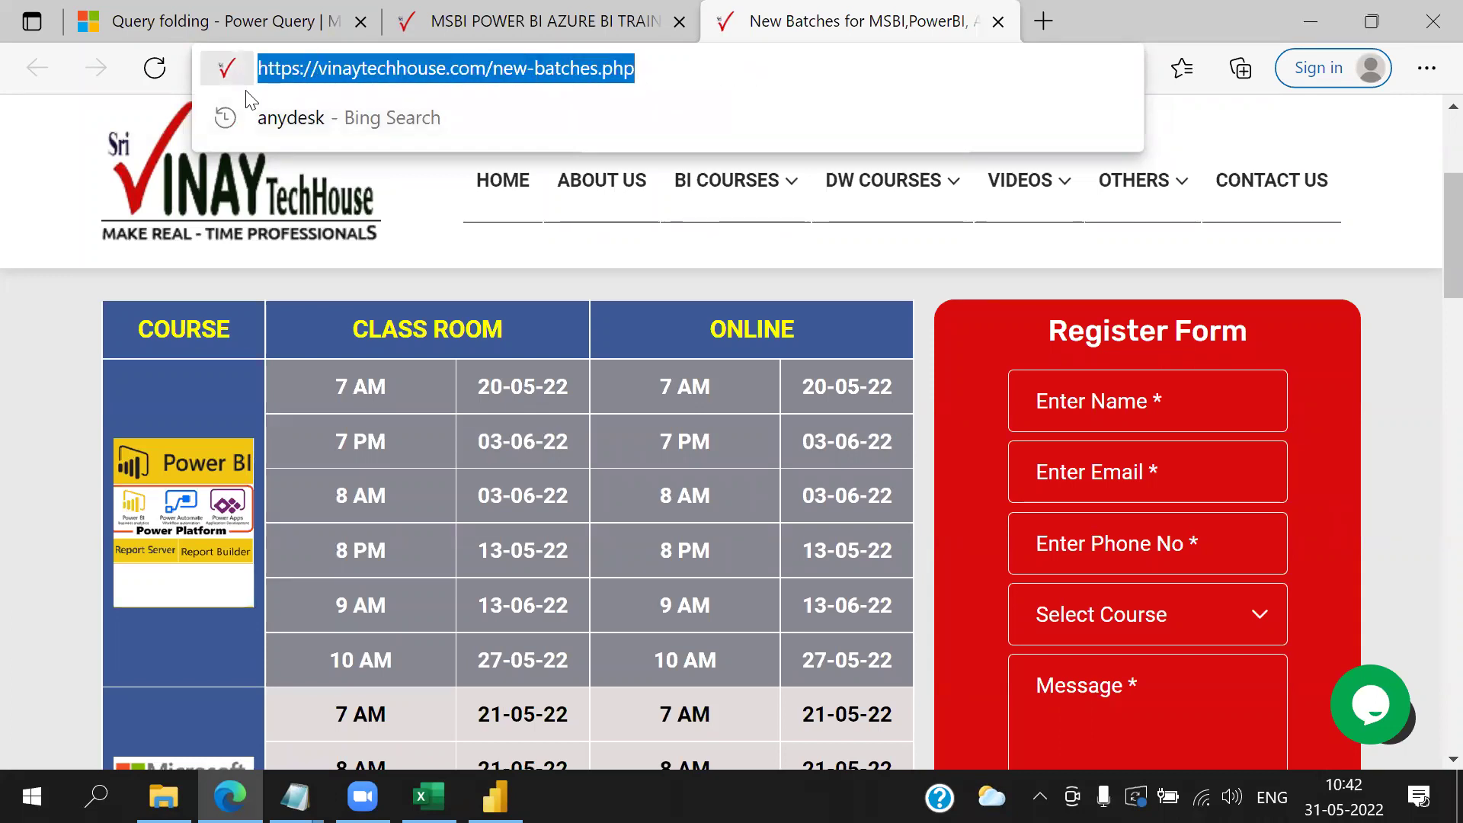
pyautogui.click(496, 796)
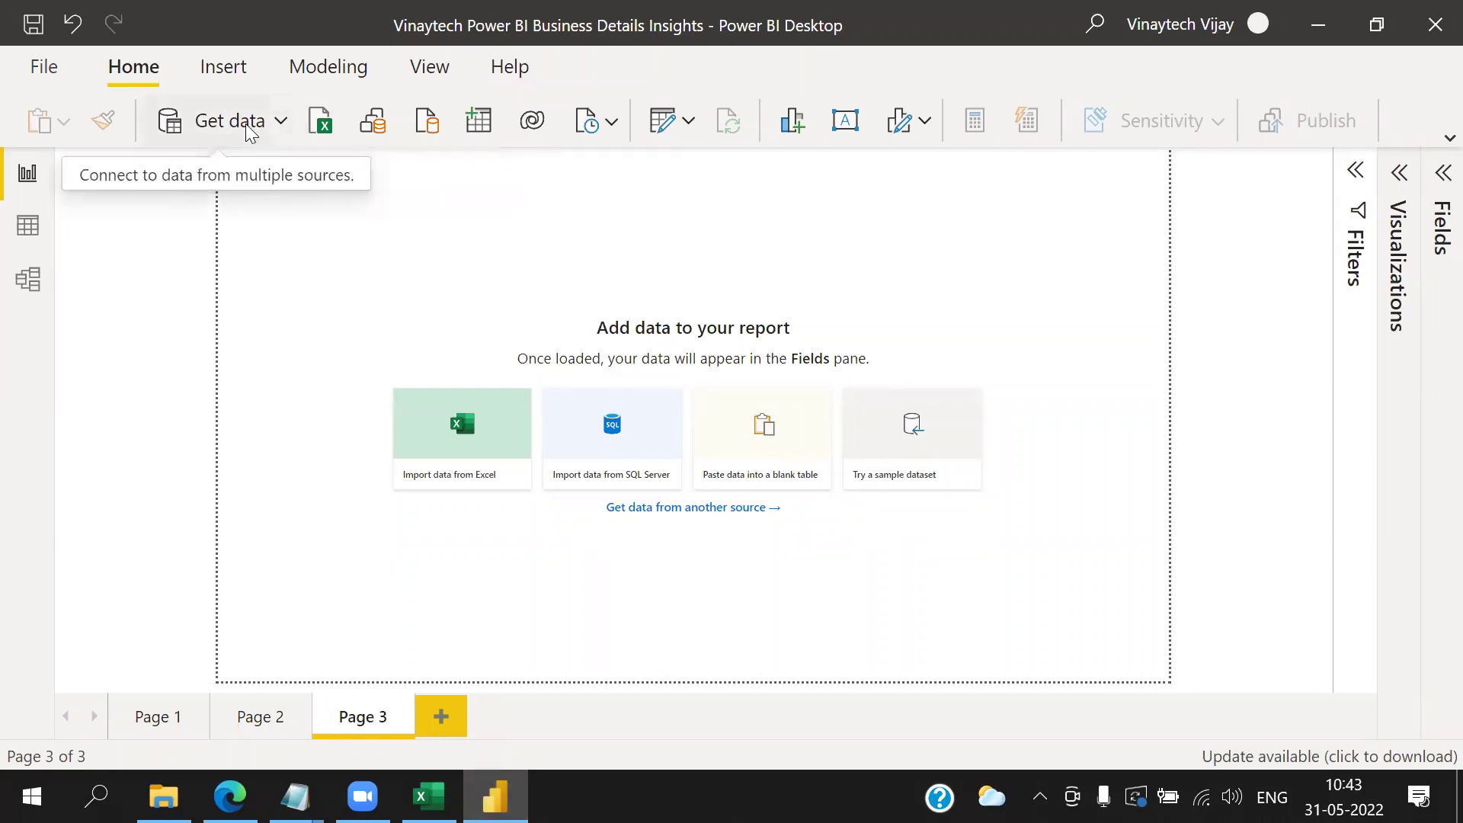
pyautogui.click(280, 121)
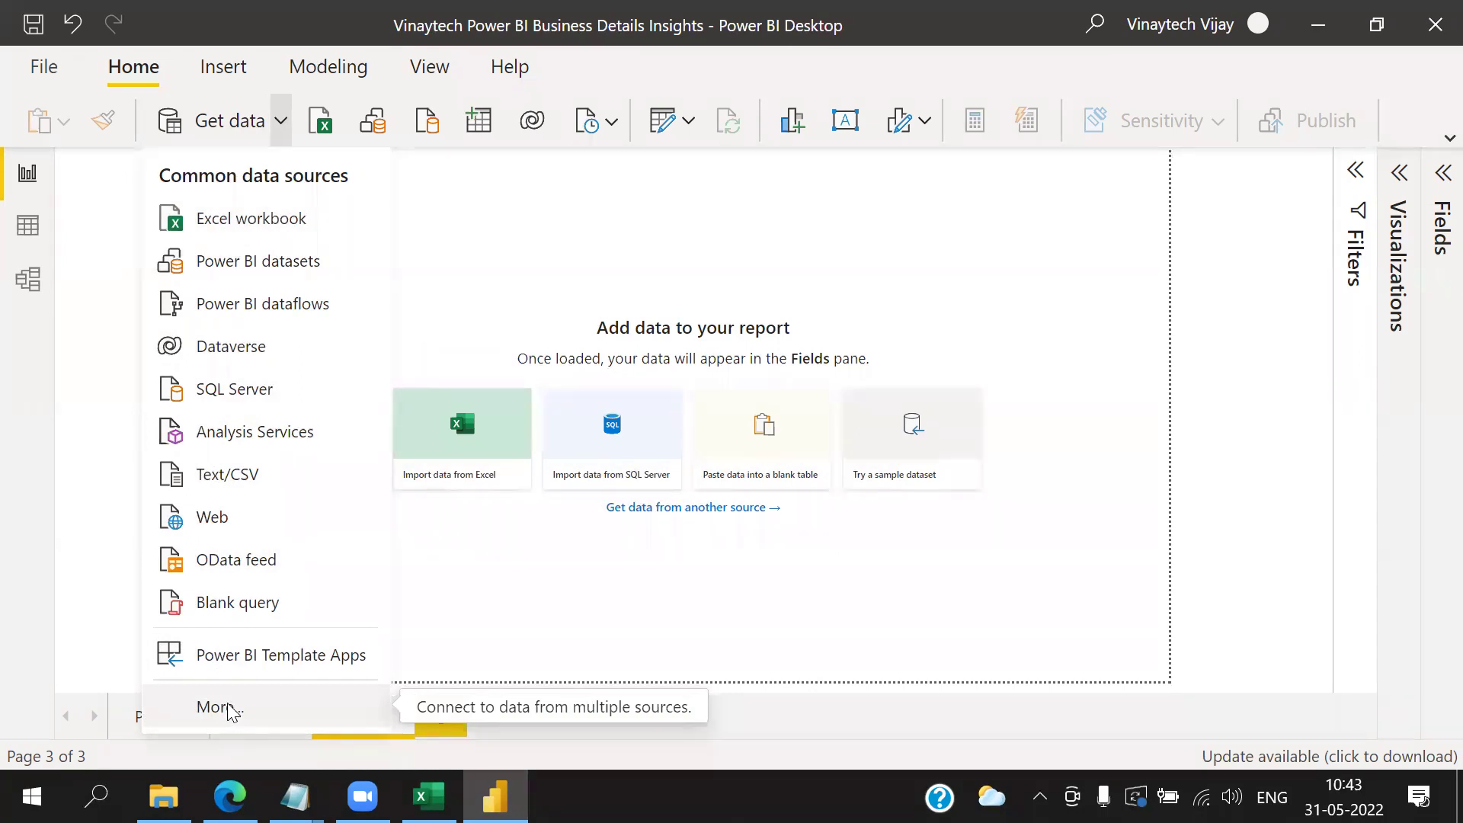
pyautogui.click(213, 520)
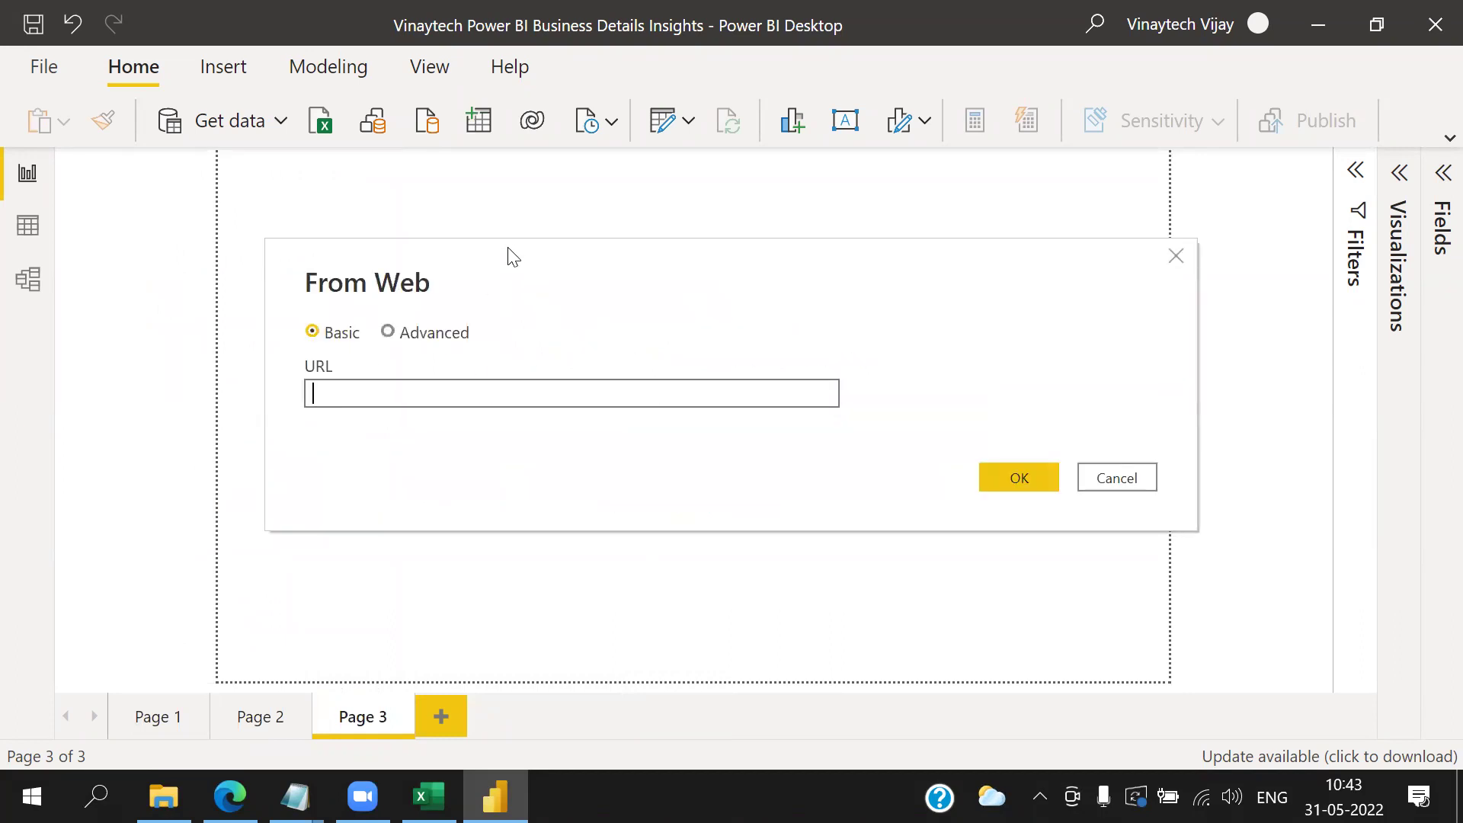
pyautogui.hotkey('ctrl', 'v')
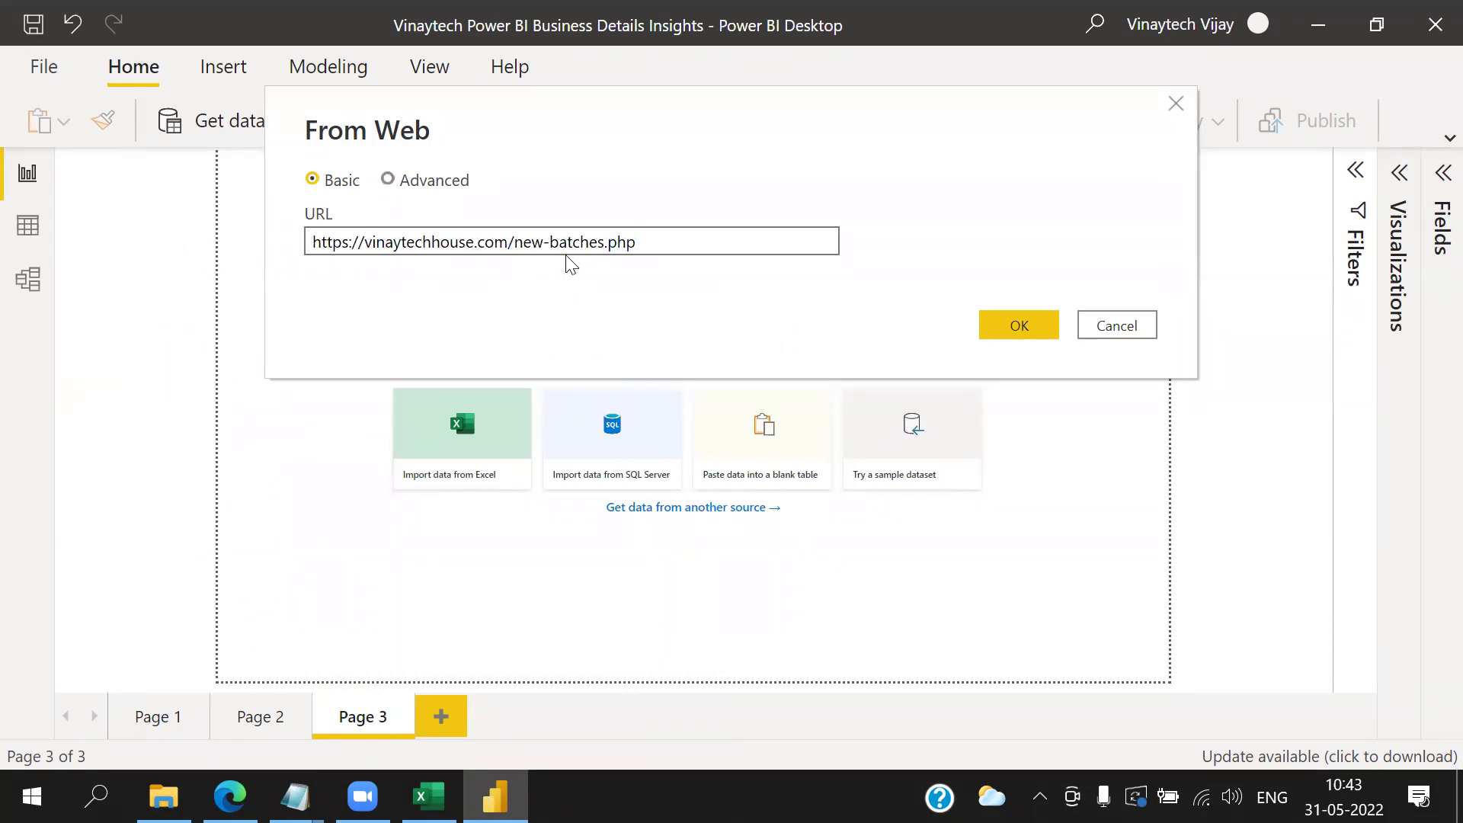
pyautogui.click(1010, 330)
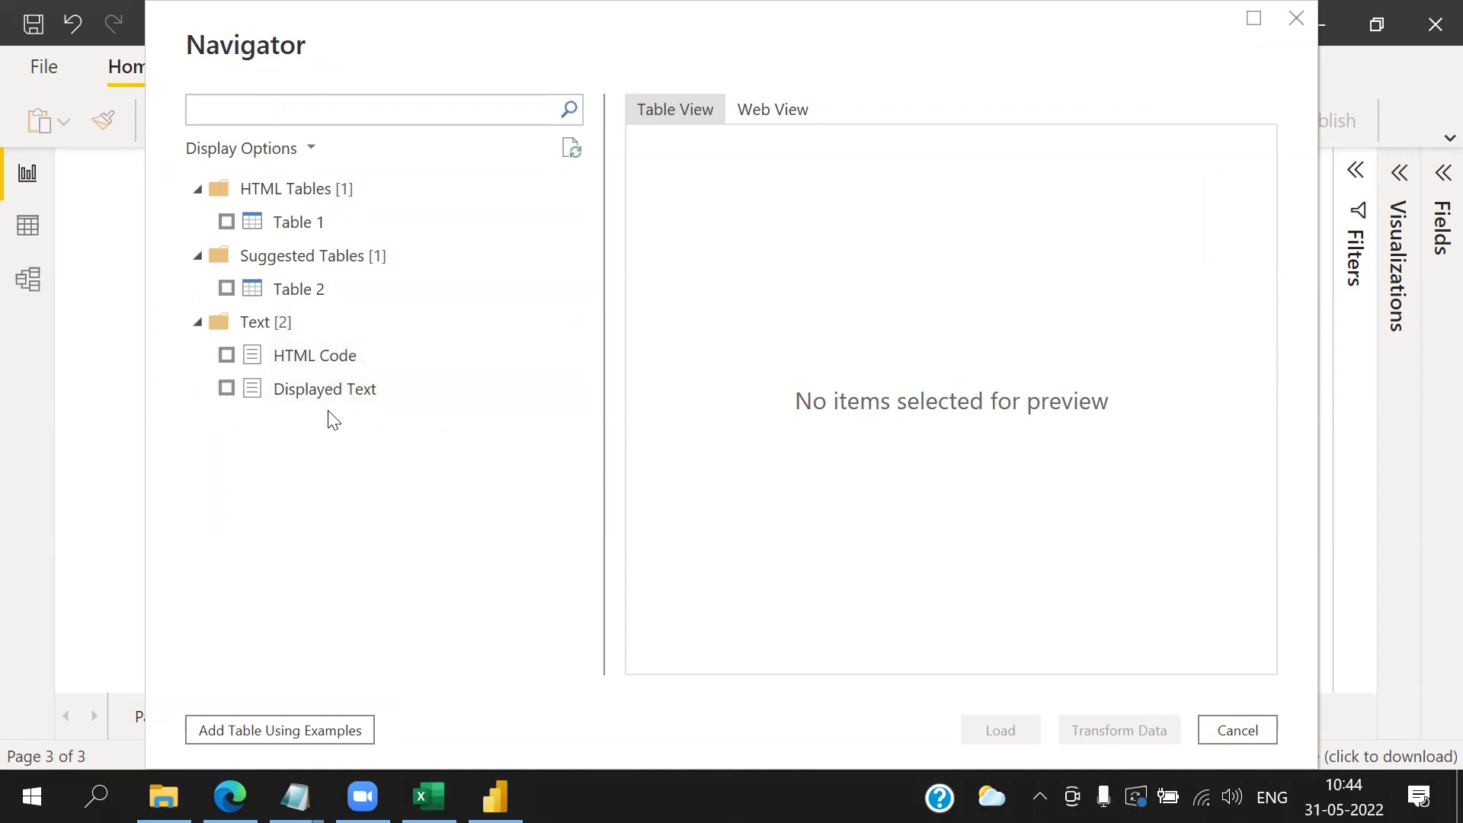
pyautogui.click(227, 223)
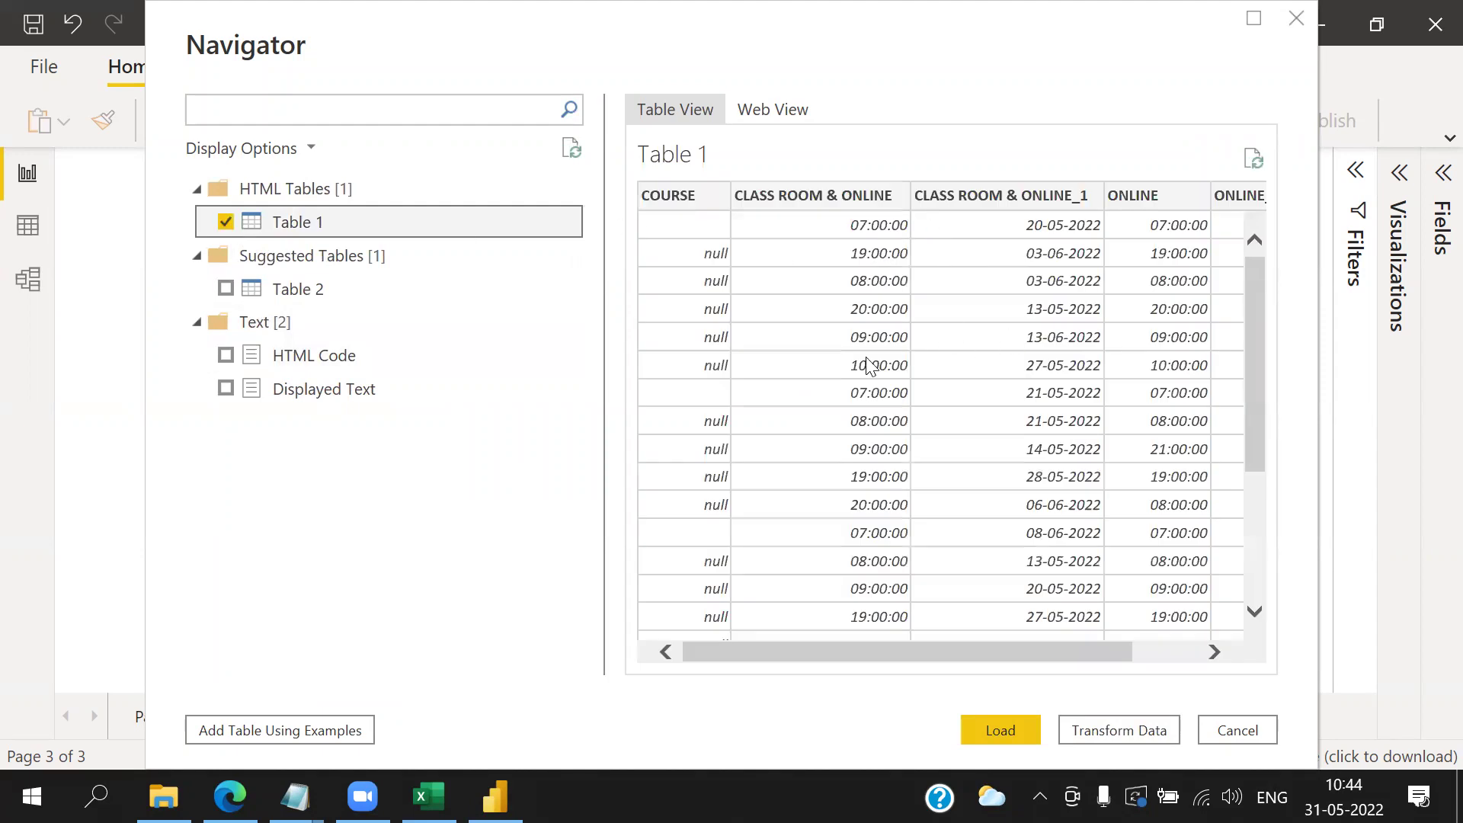
pyautogui.click(1001, 729)
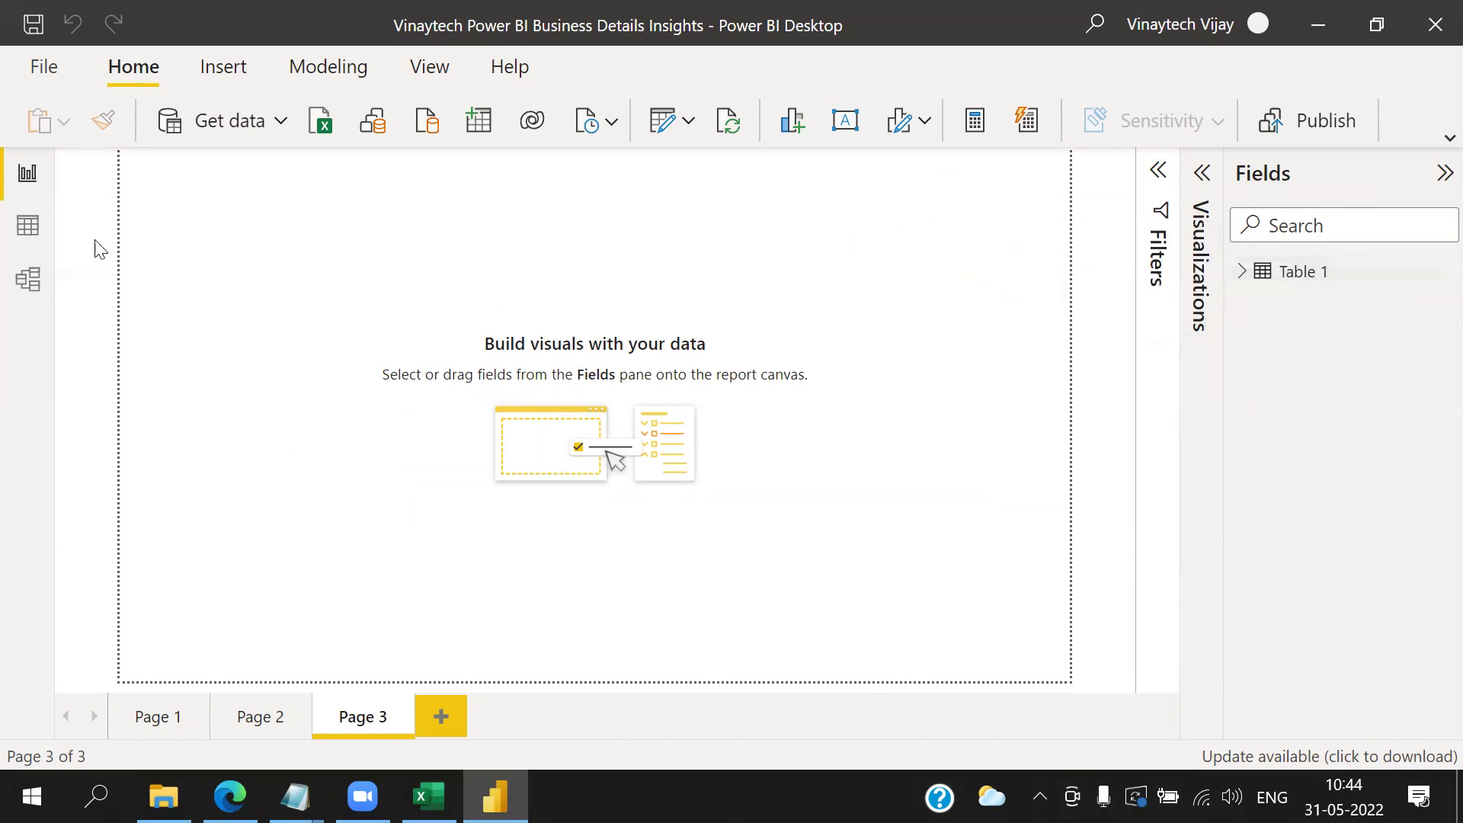
# - Display the rows of the loaded Table 1 in Data view and compare them with the schedule on the web page
pyautogui.click(40, 233)
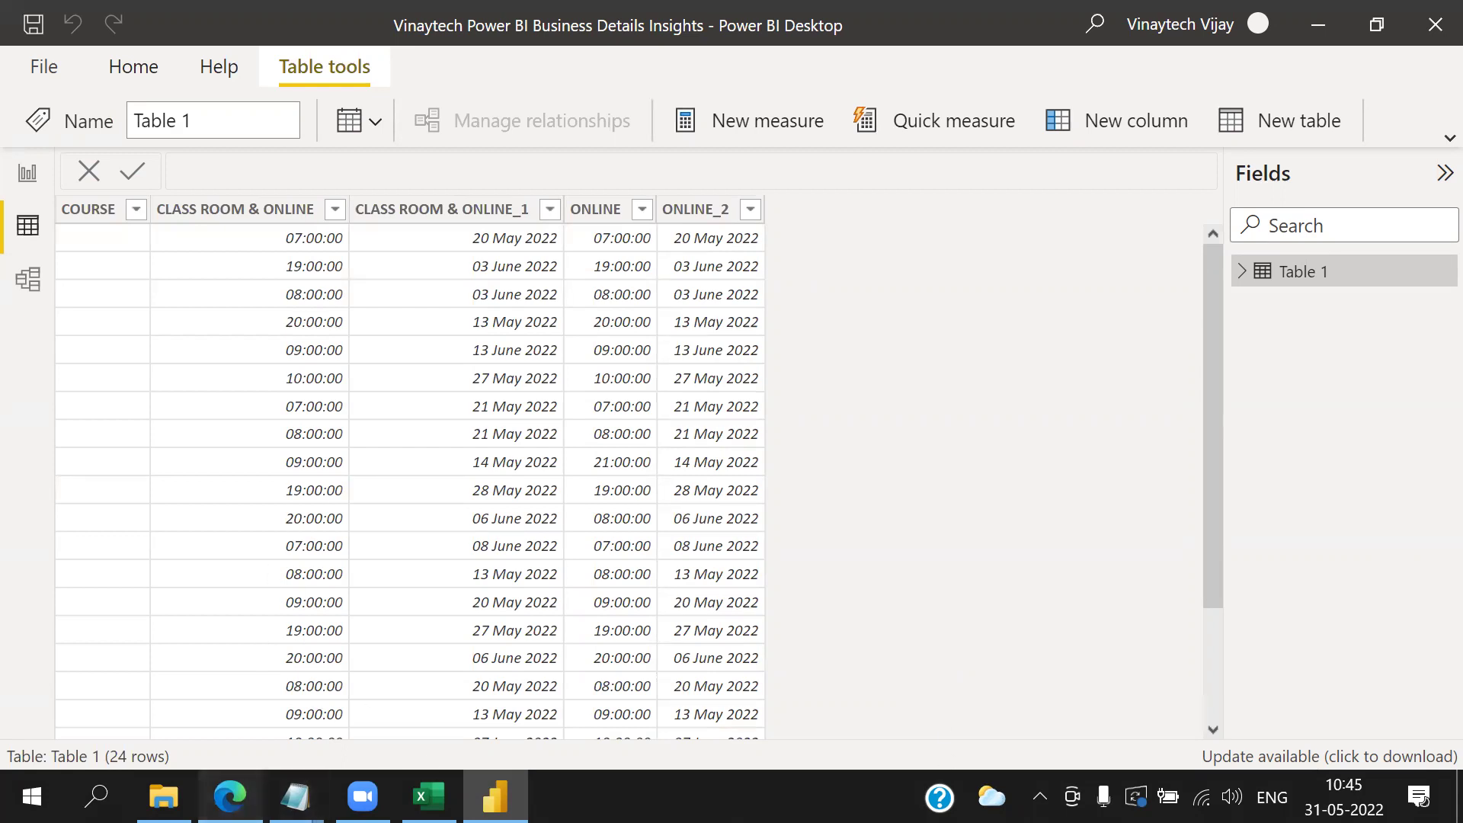
pyautogui.click(230, 796)
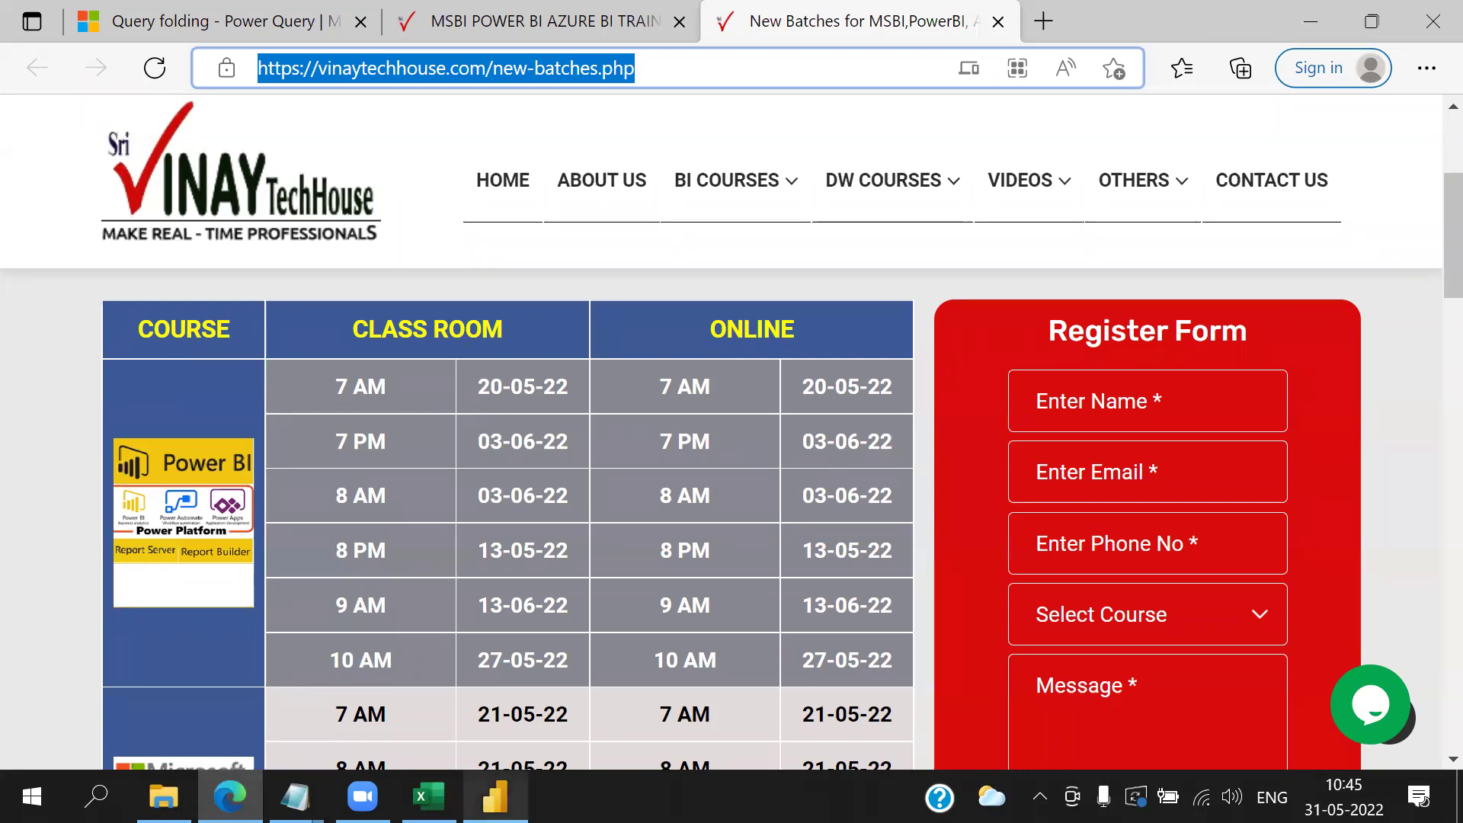
pyautogui.click(495, 796)
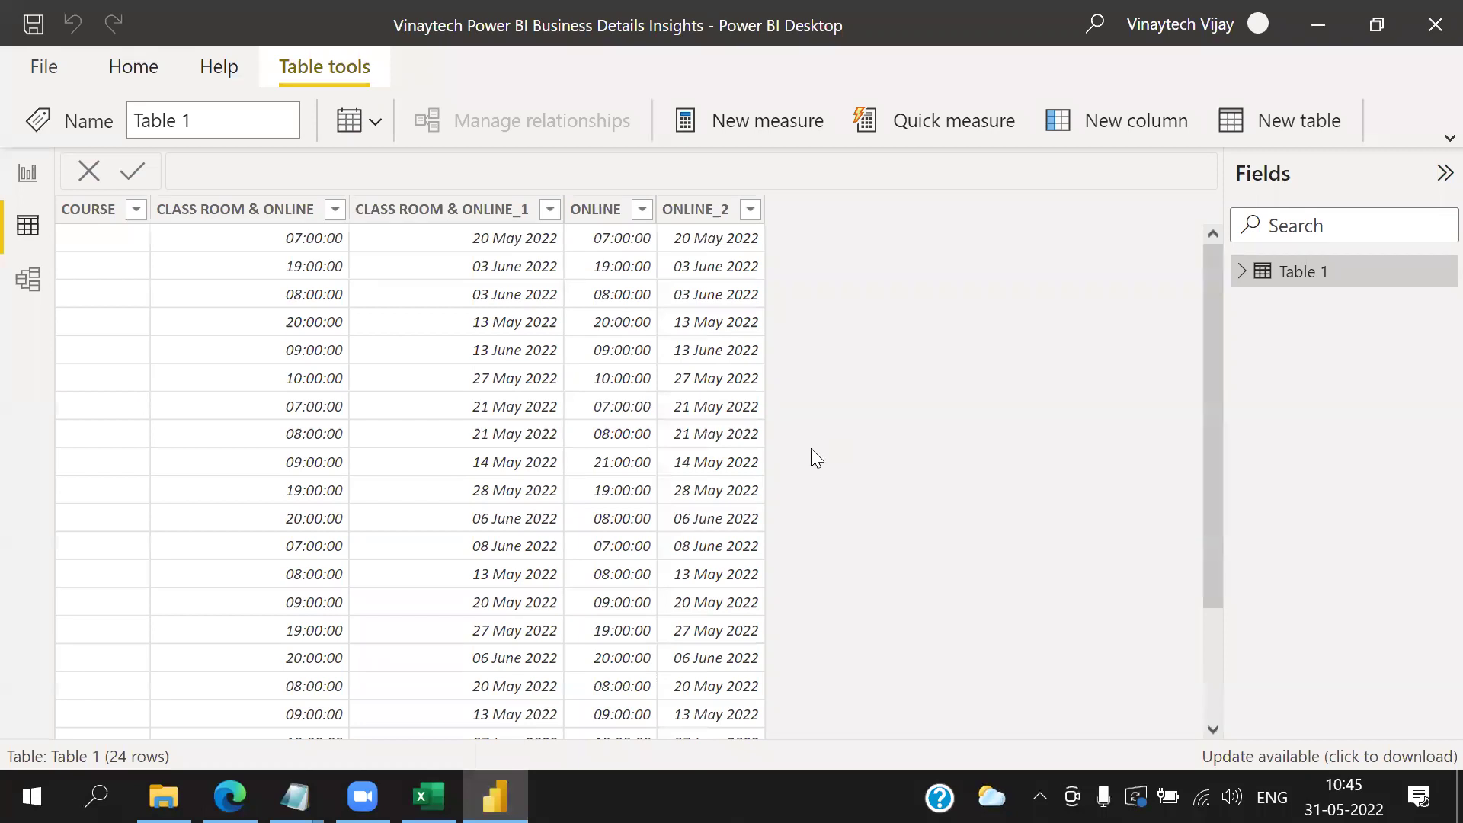
# - Switch to Excel and append "-Completed" to the website extraction note in cell B19
pyautogui.click(428, 797)
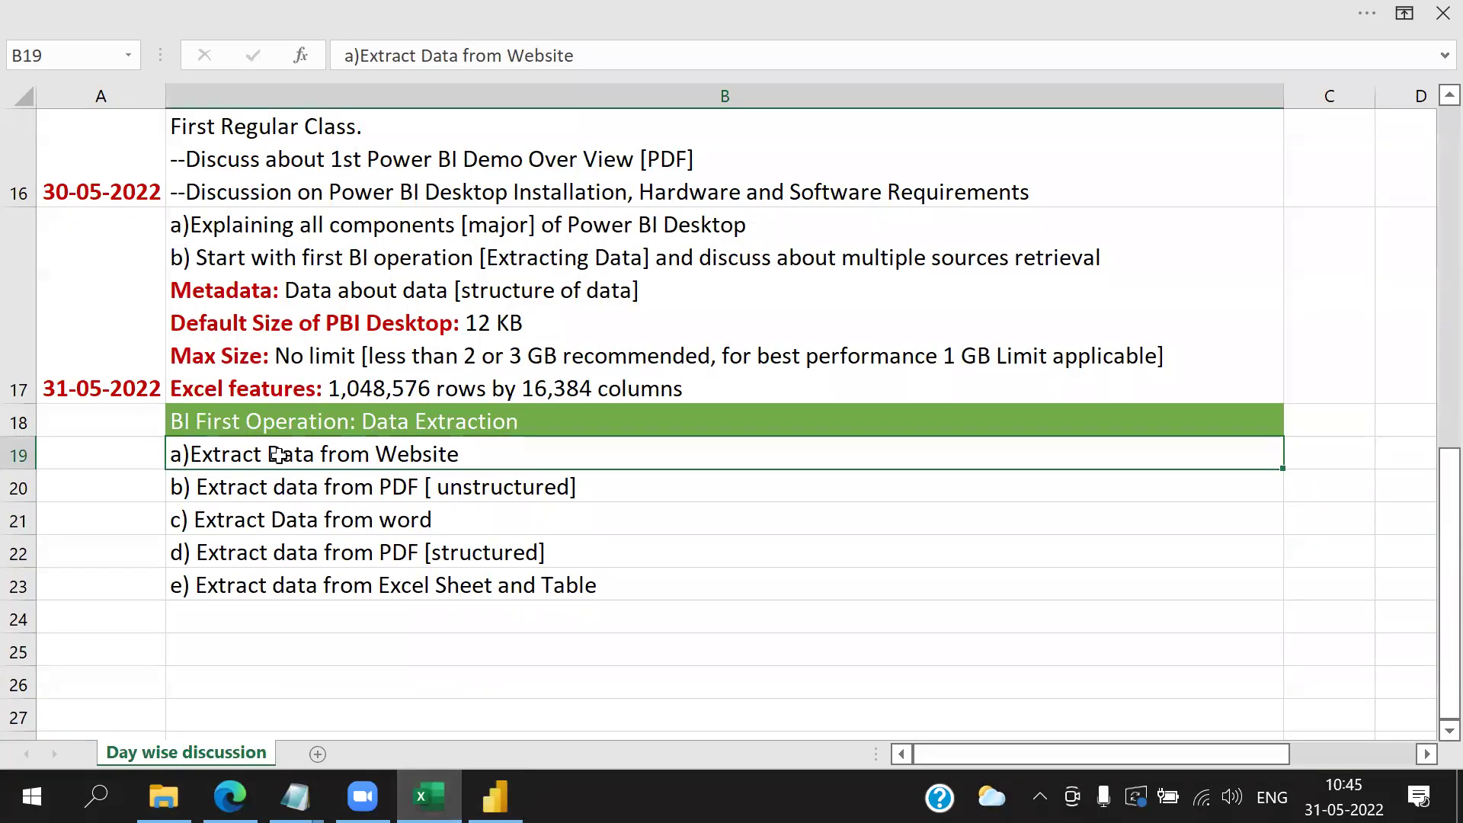
pyautogui.doubleClick(488, 458)
pyautogui.write('Com')
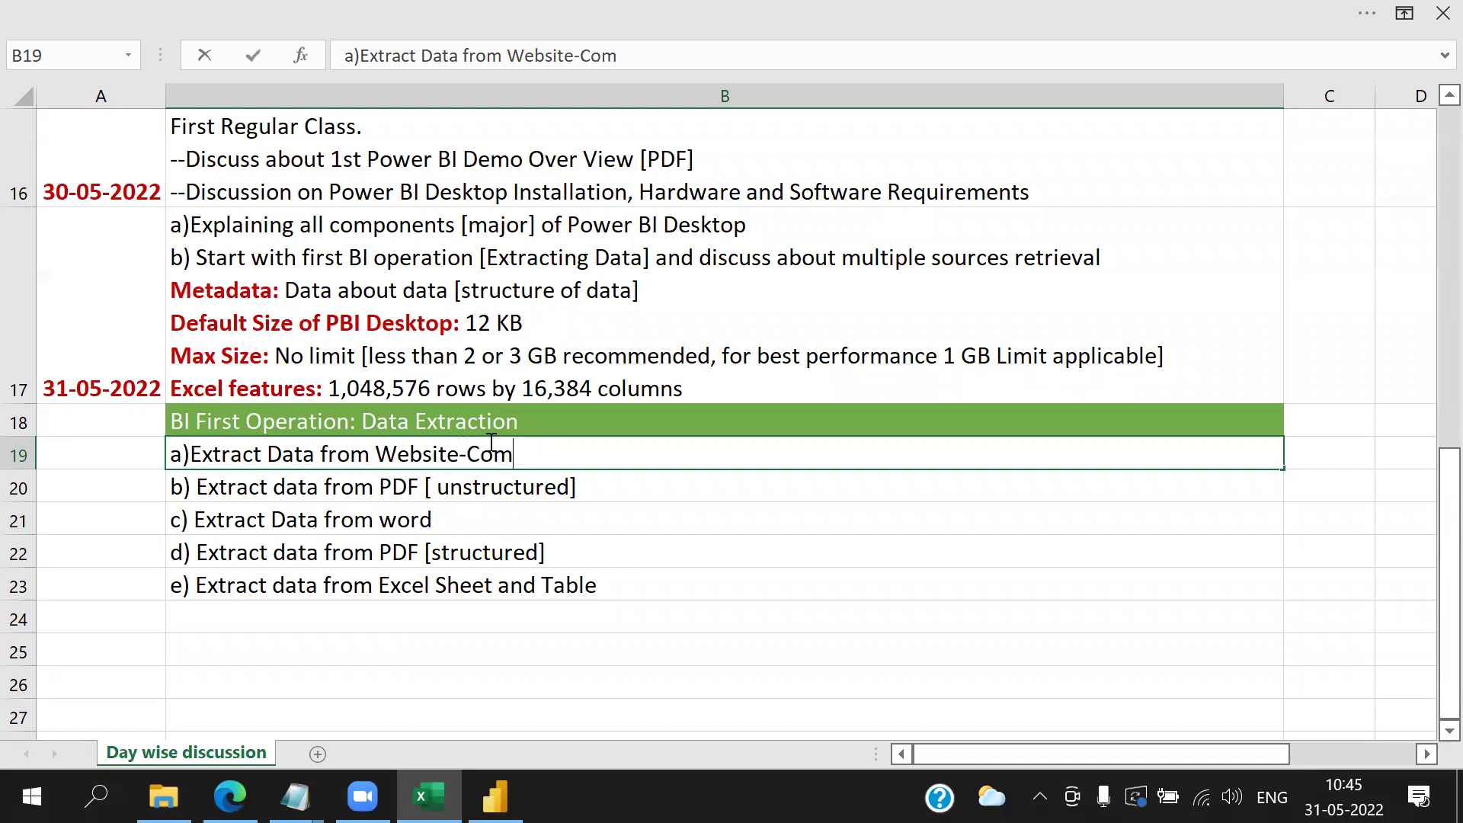
pyautogui.write('pleted')
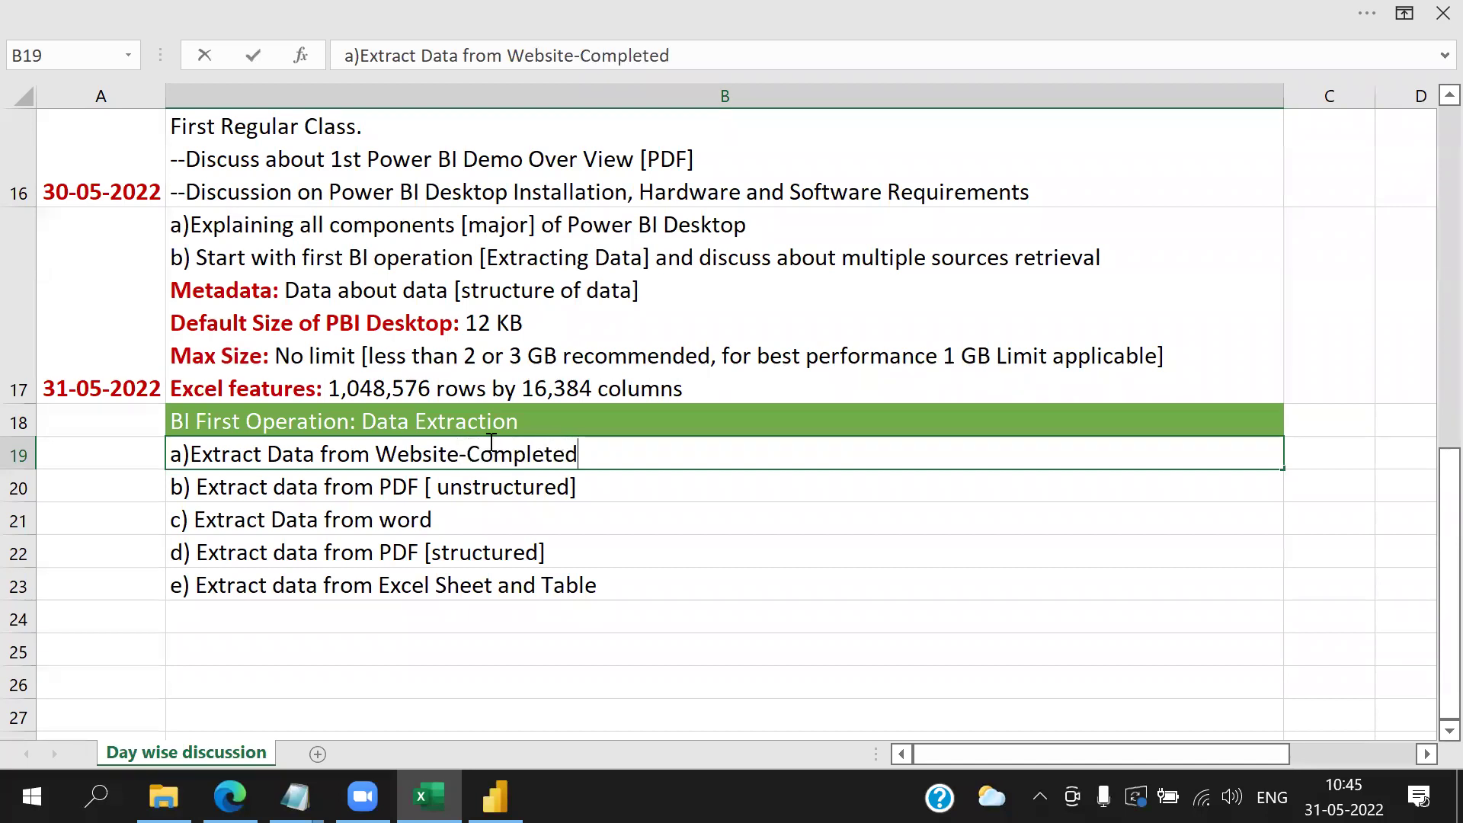
pyautogui.click(622, 486)
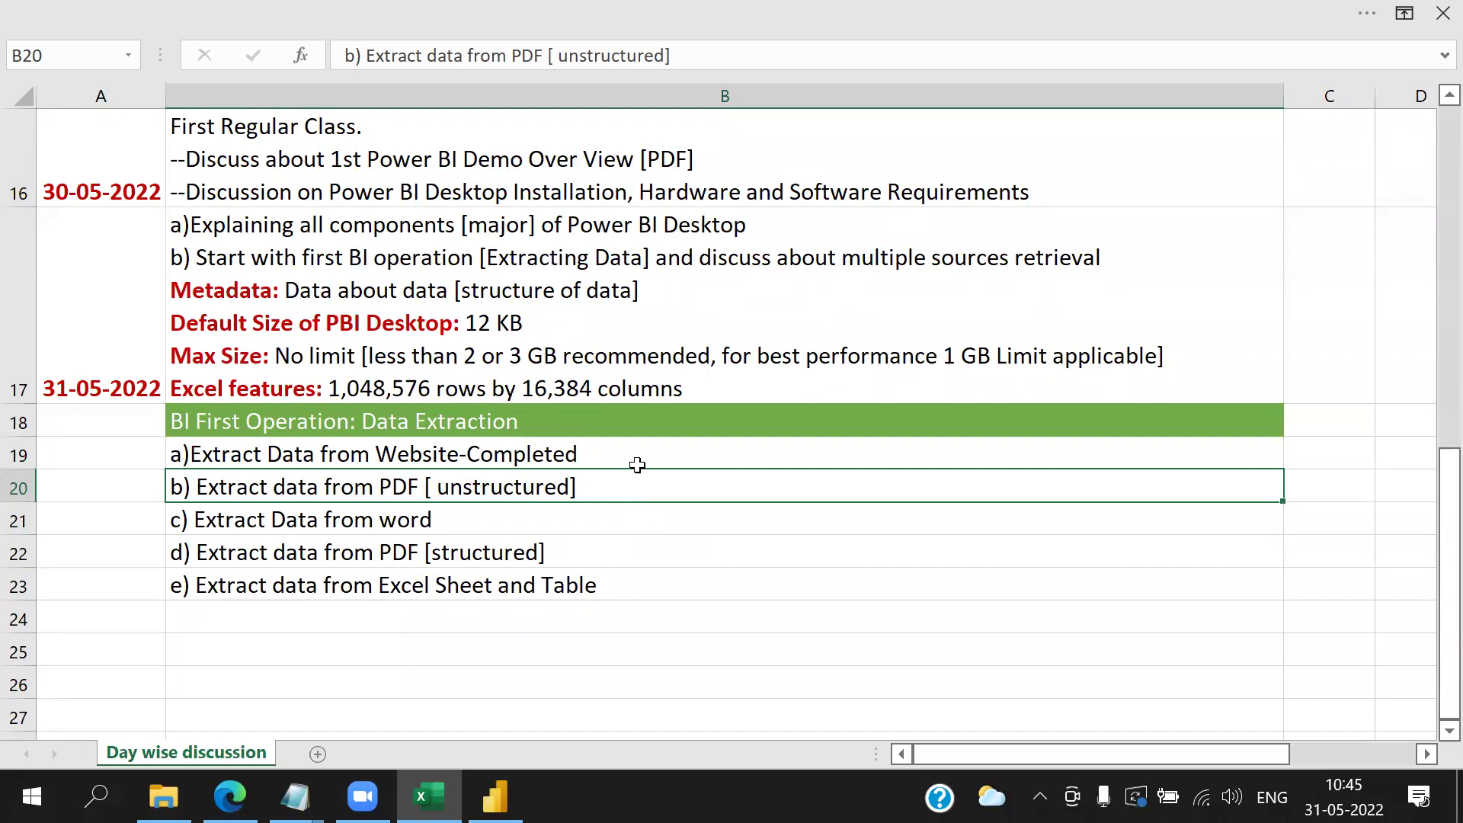
# - Switch to the Edge browser and search the web for "icici net banking"
pyautogui.click(495, 796)
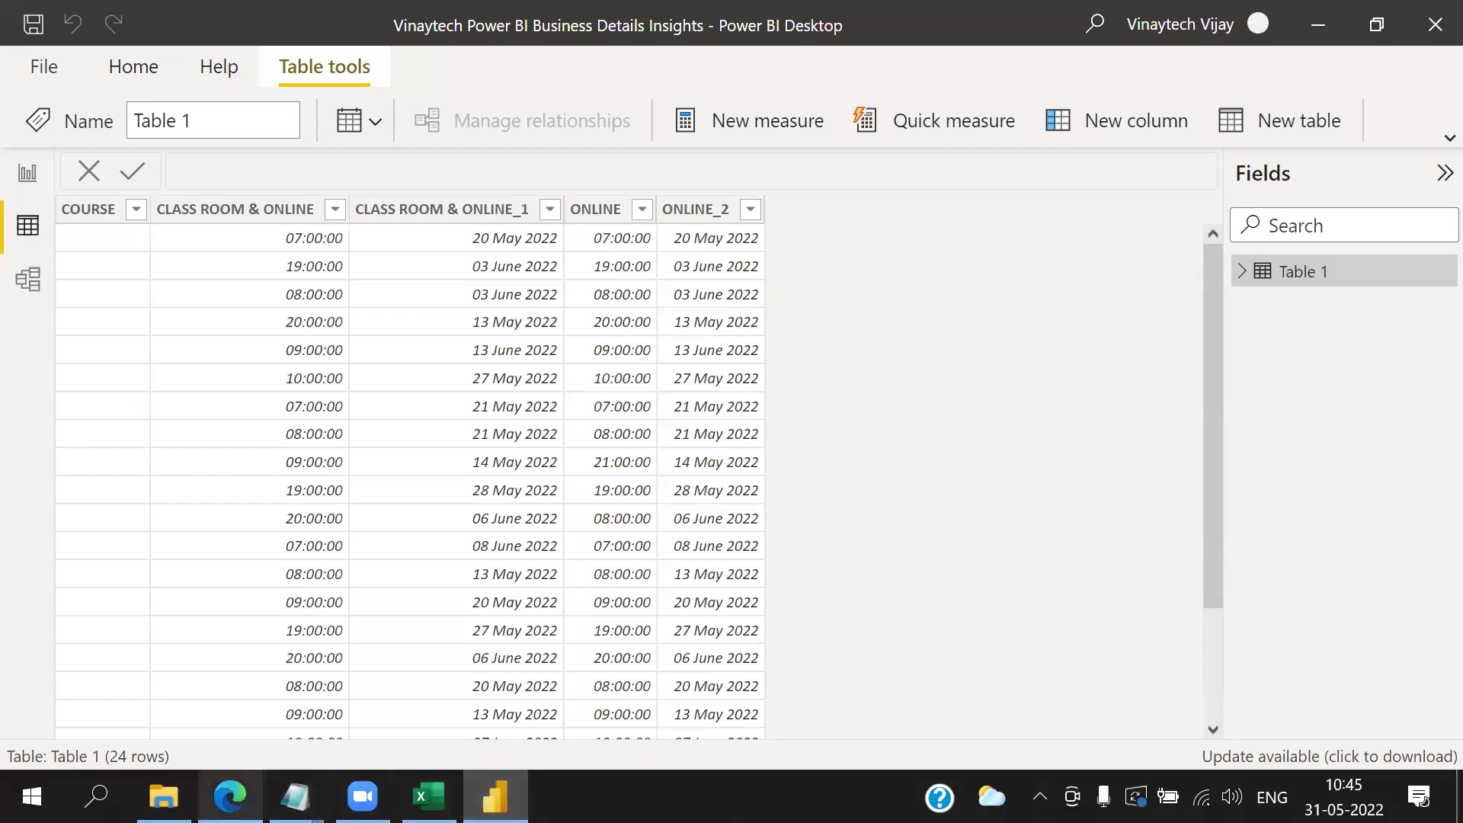
pyautogui.moveTo(229, 796)
pyautogui.click(228, 671)
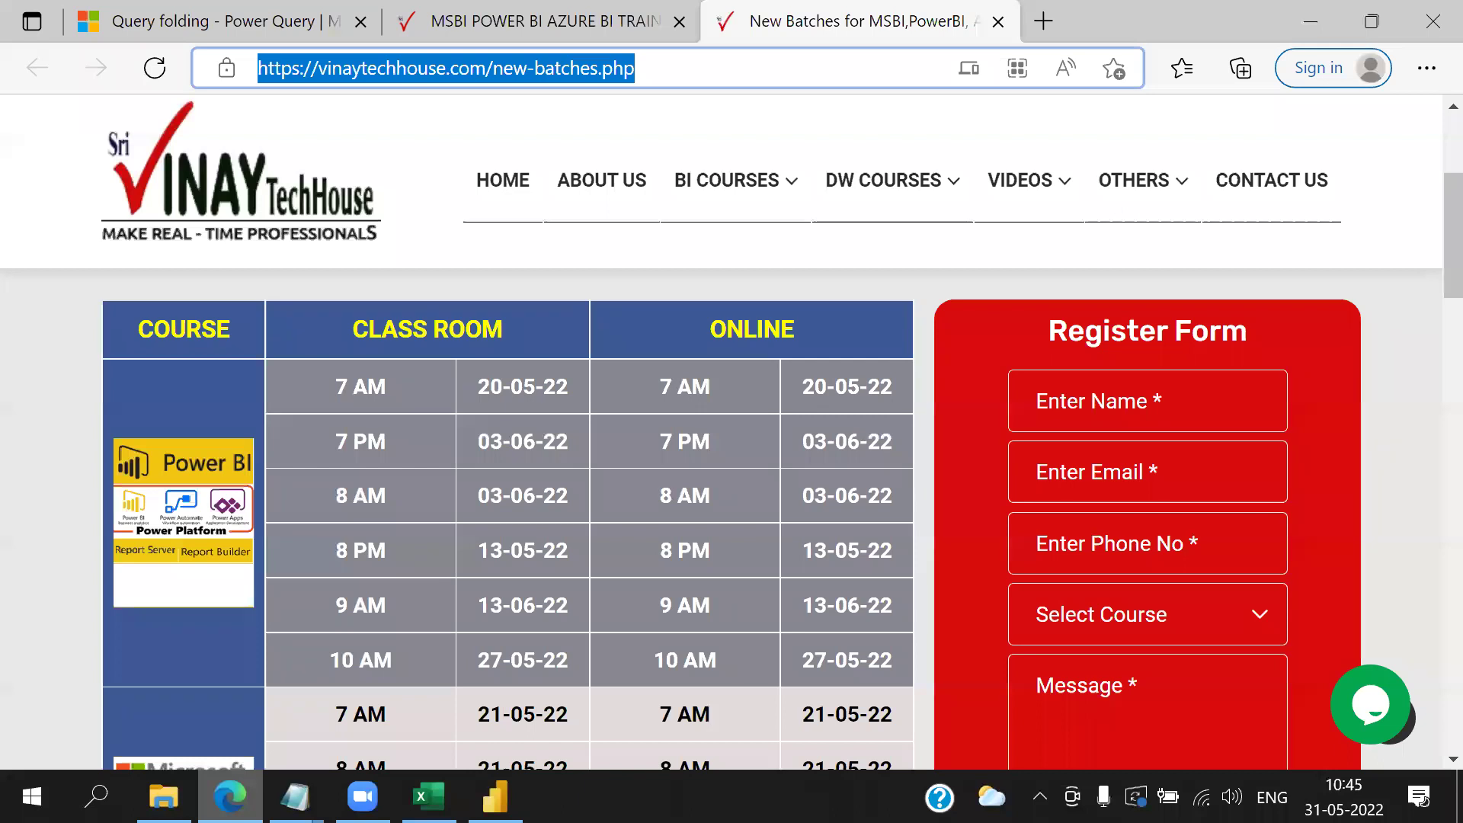
pyautogui.moveTo(687, 73); pyautogui.dragTo(226, 76)
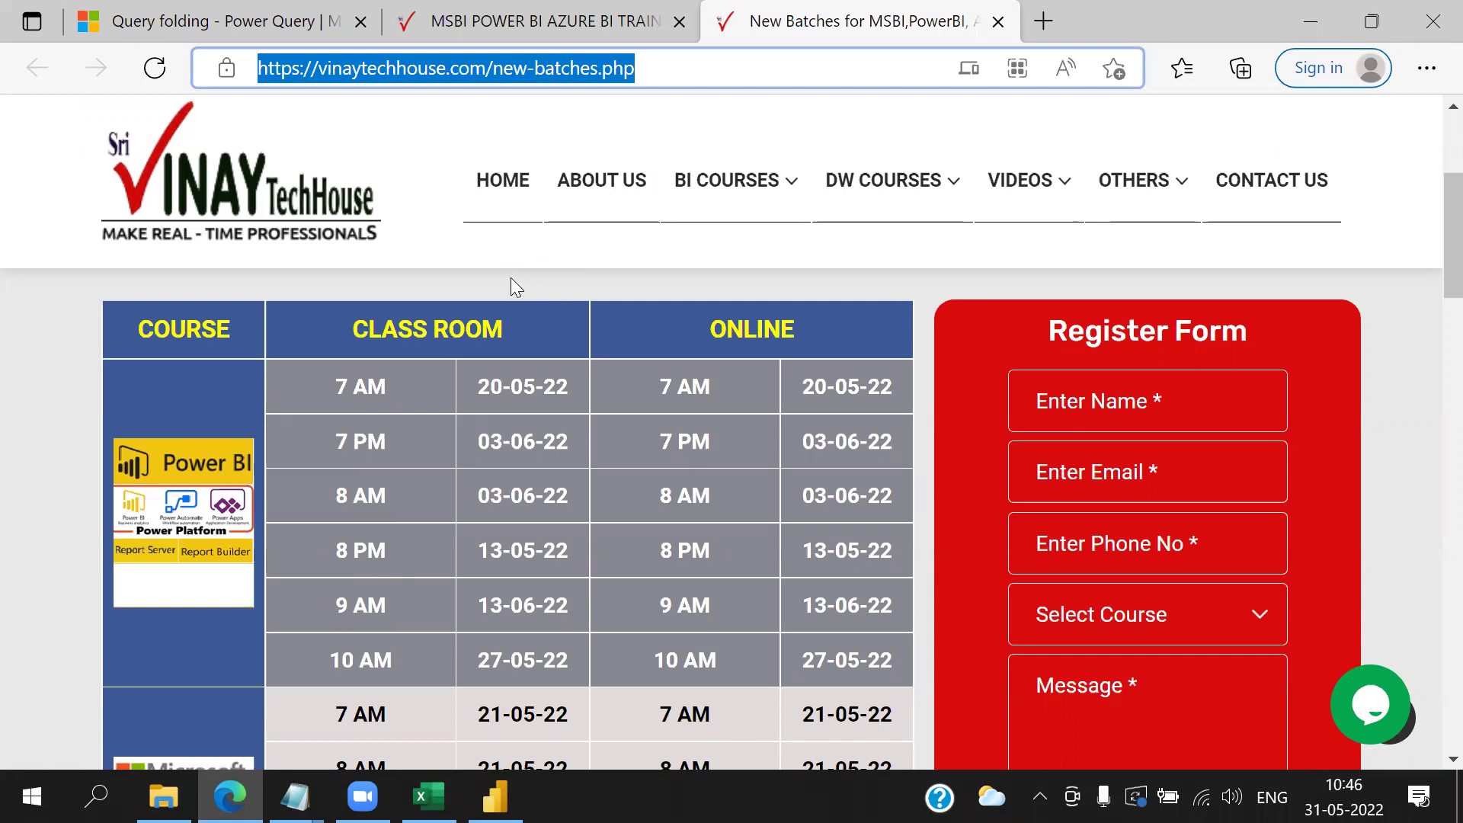
pyautogui.write('ir')
pyautogui.press('BackSpace')
pyautogui.write('cic')
pyautogui.press('BackSpace')
pyautogui.press('BackSpace')
pyautogui.press('BackSpace')
pyautogui.write('cici')
pyautogui.press('Down')
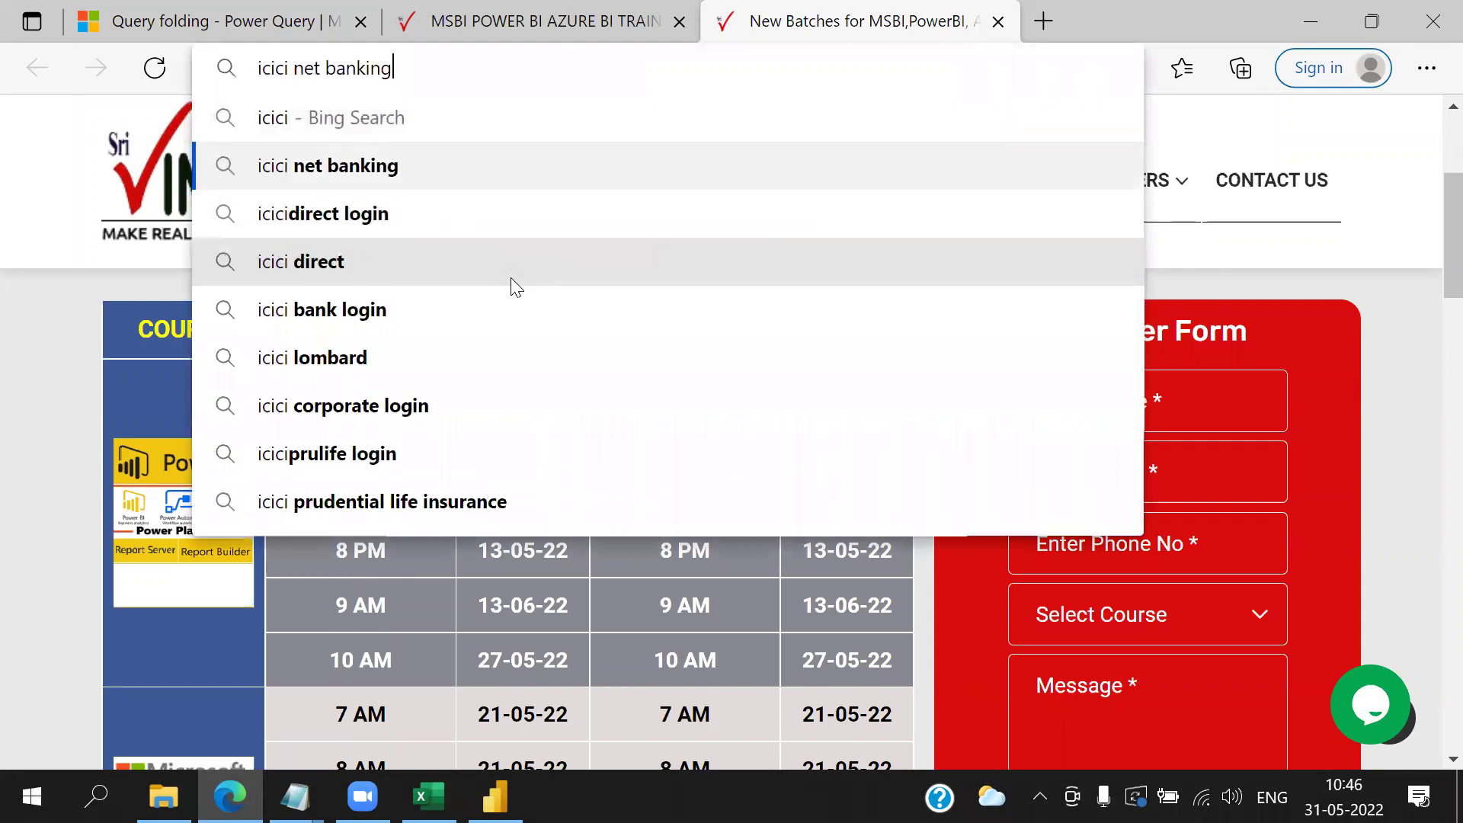
pyautogui.press('Return')
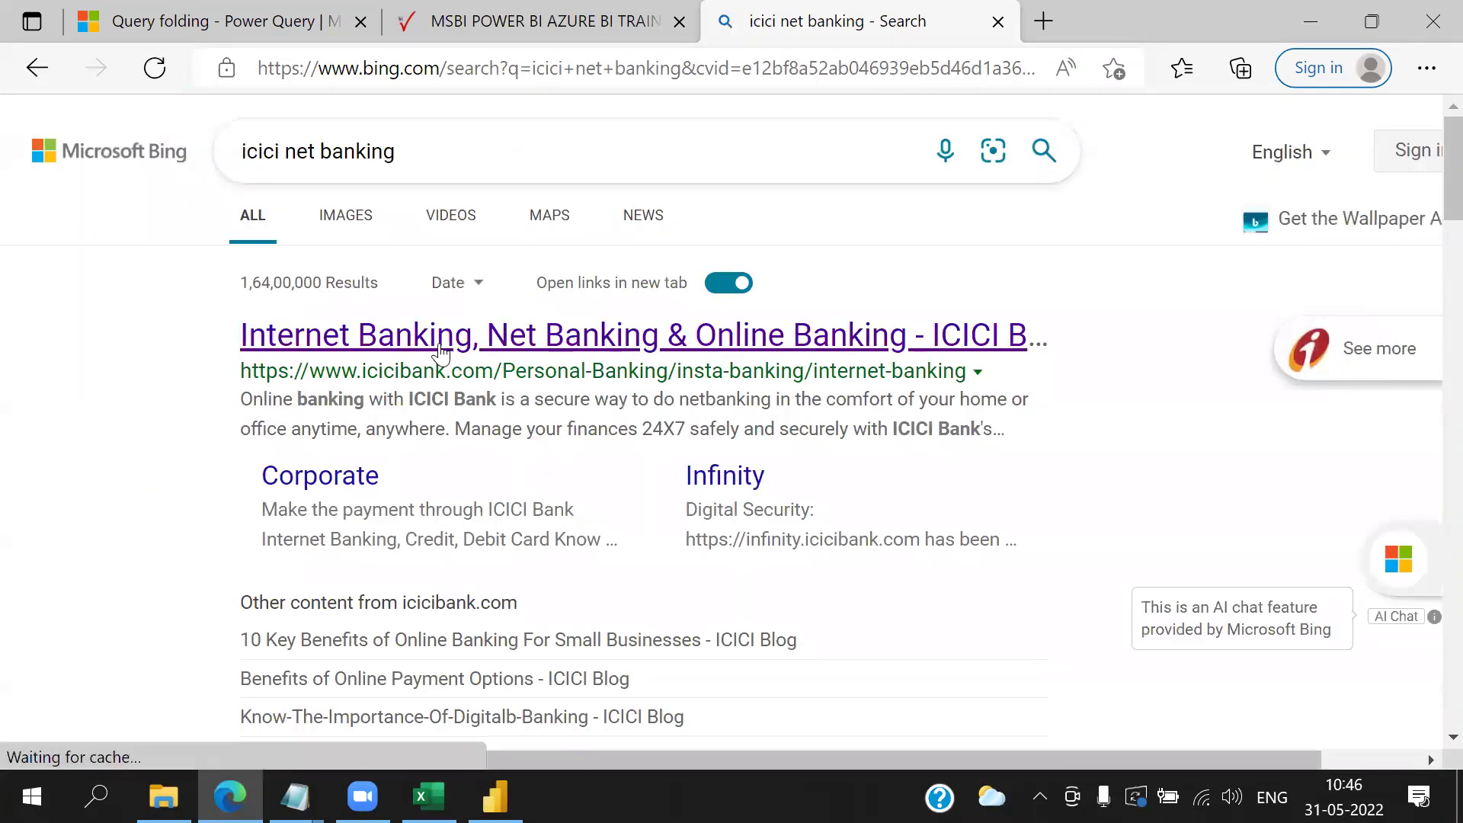
# - Open ICICI Bank's Internet Banking page from the search results, close the credit card offer and look over the page
pyautogui.click(463, 345)
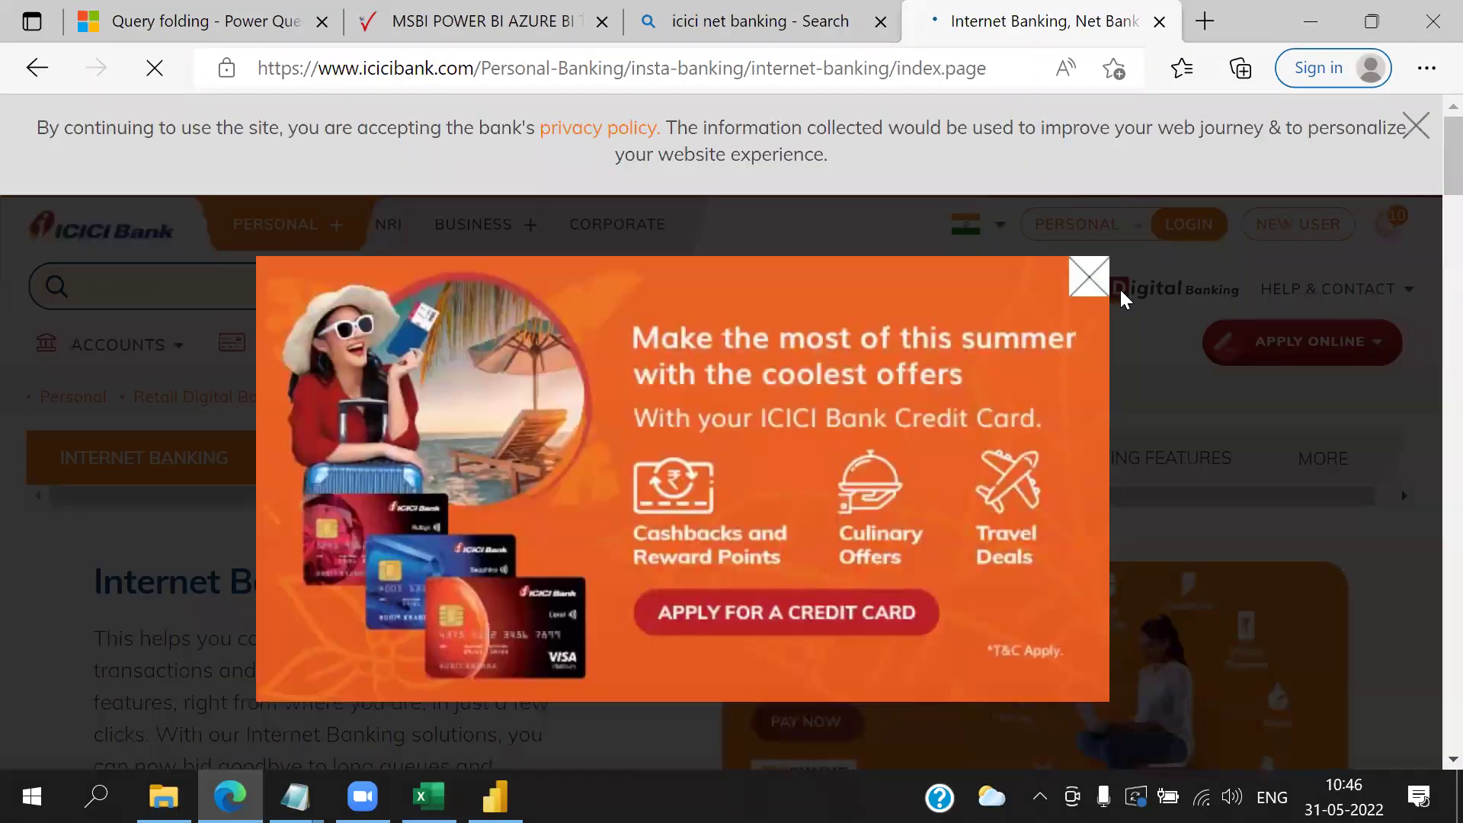
pyautogui.click(1087, 276)
pyautogui.click(994, 67)
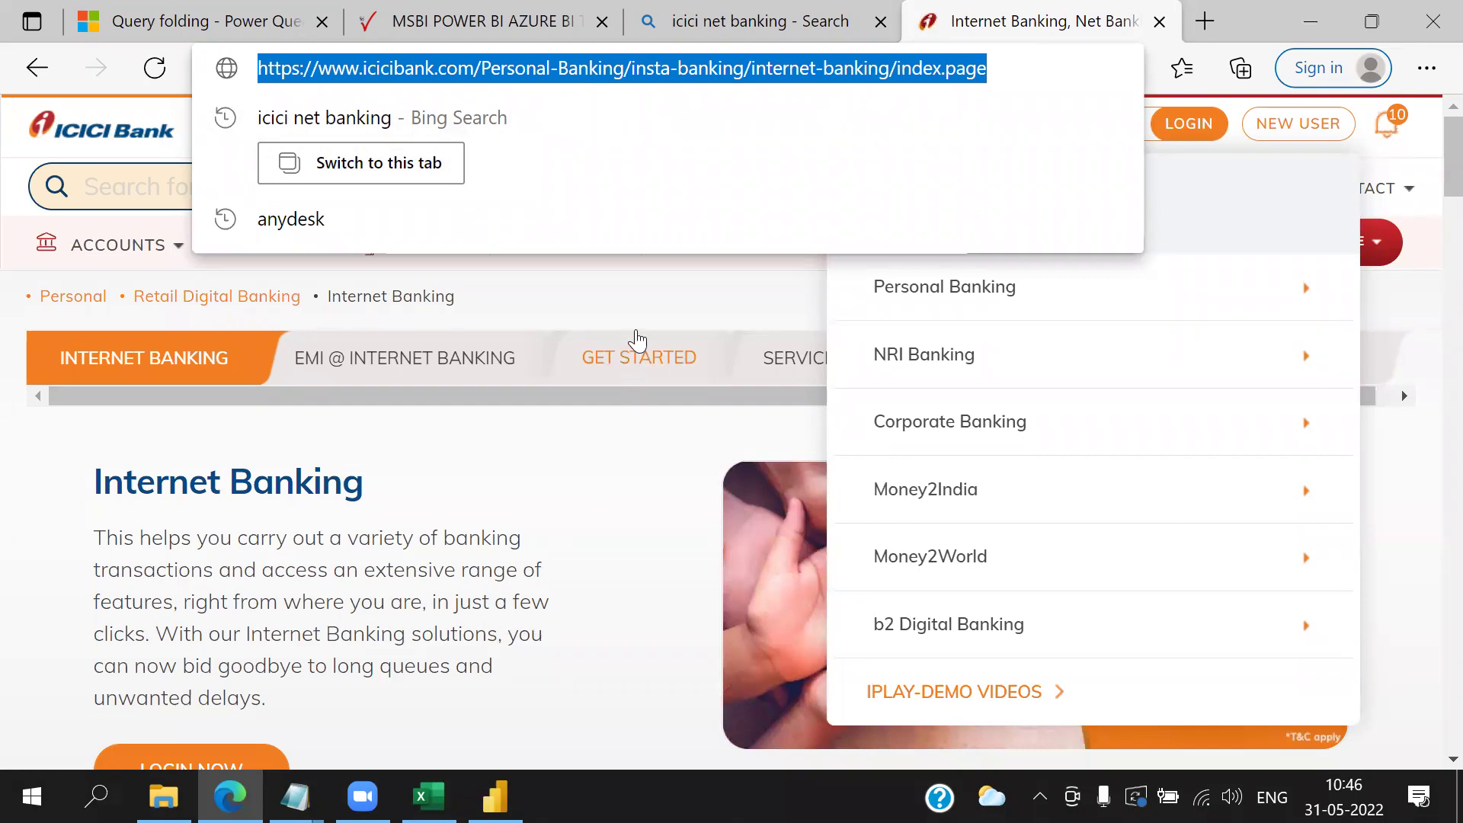
pyautogui.click(647, 289)
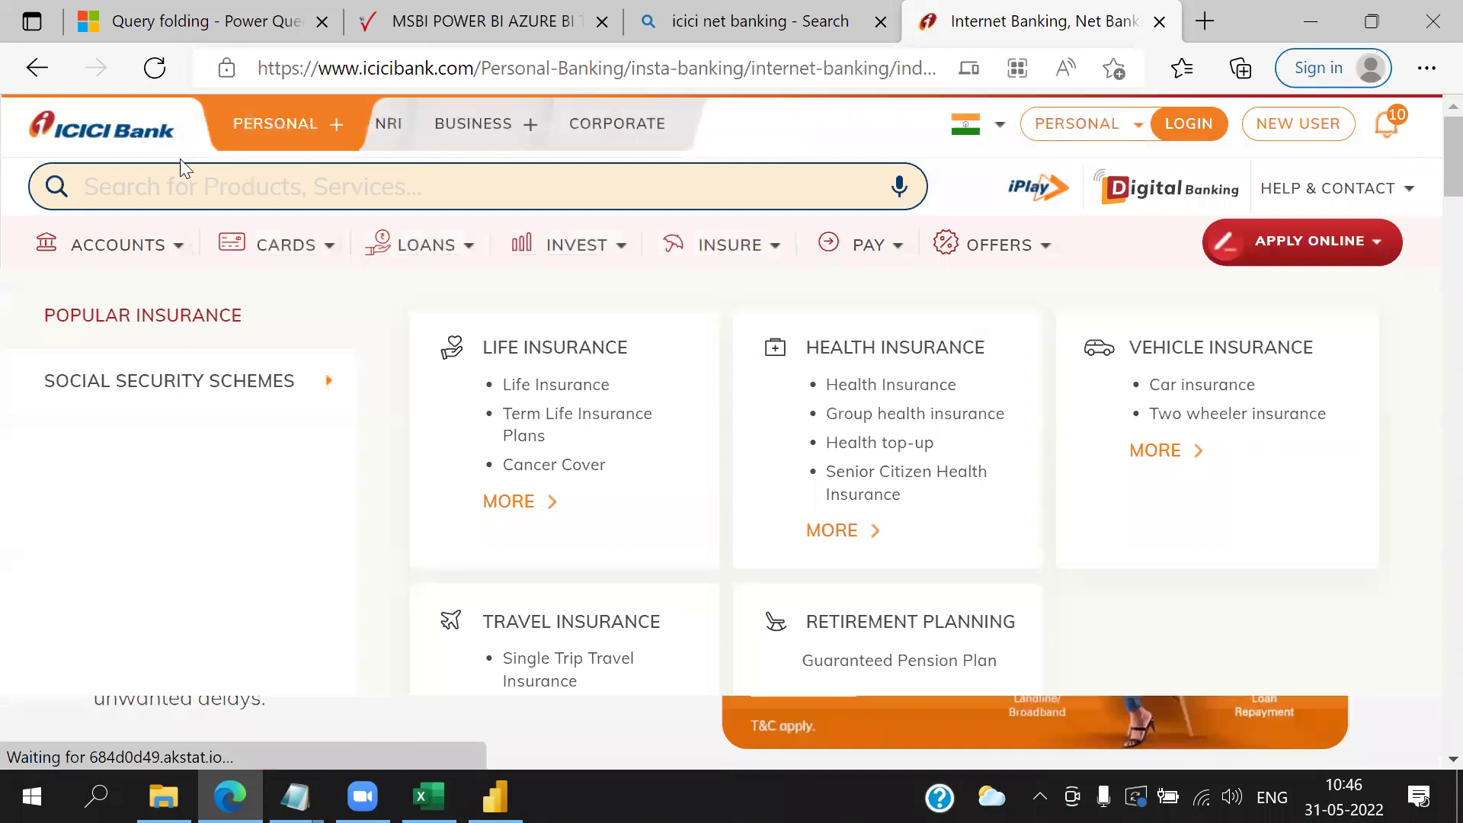
pyautogui.scroll(-7, 459, 607)
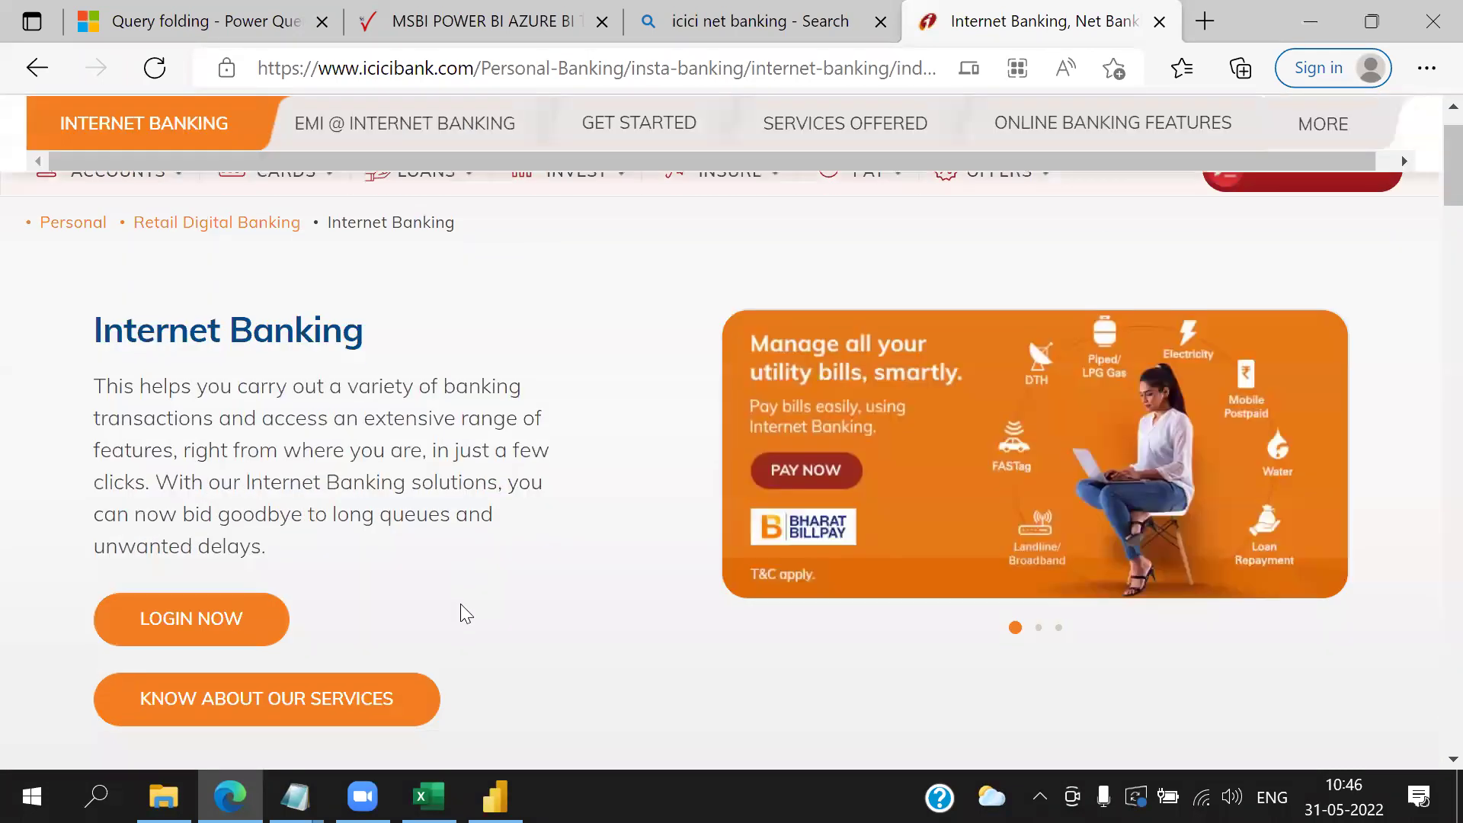
pyautogui.scroll(7, 461, 614)
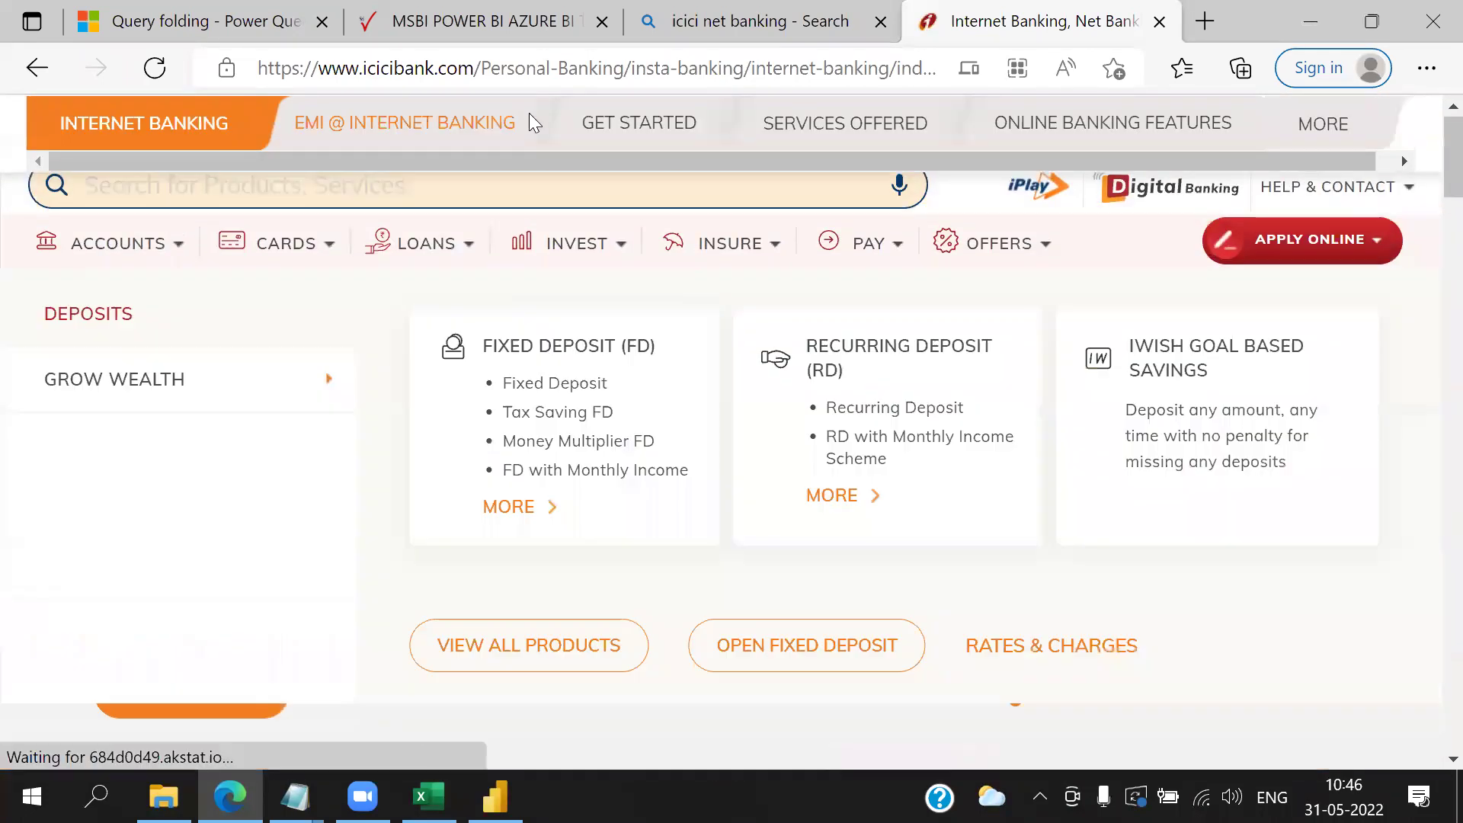
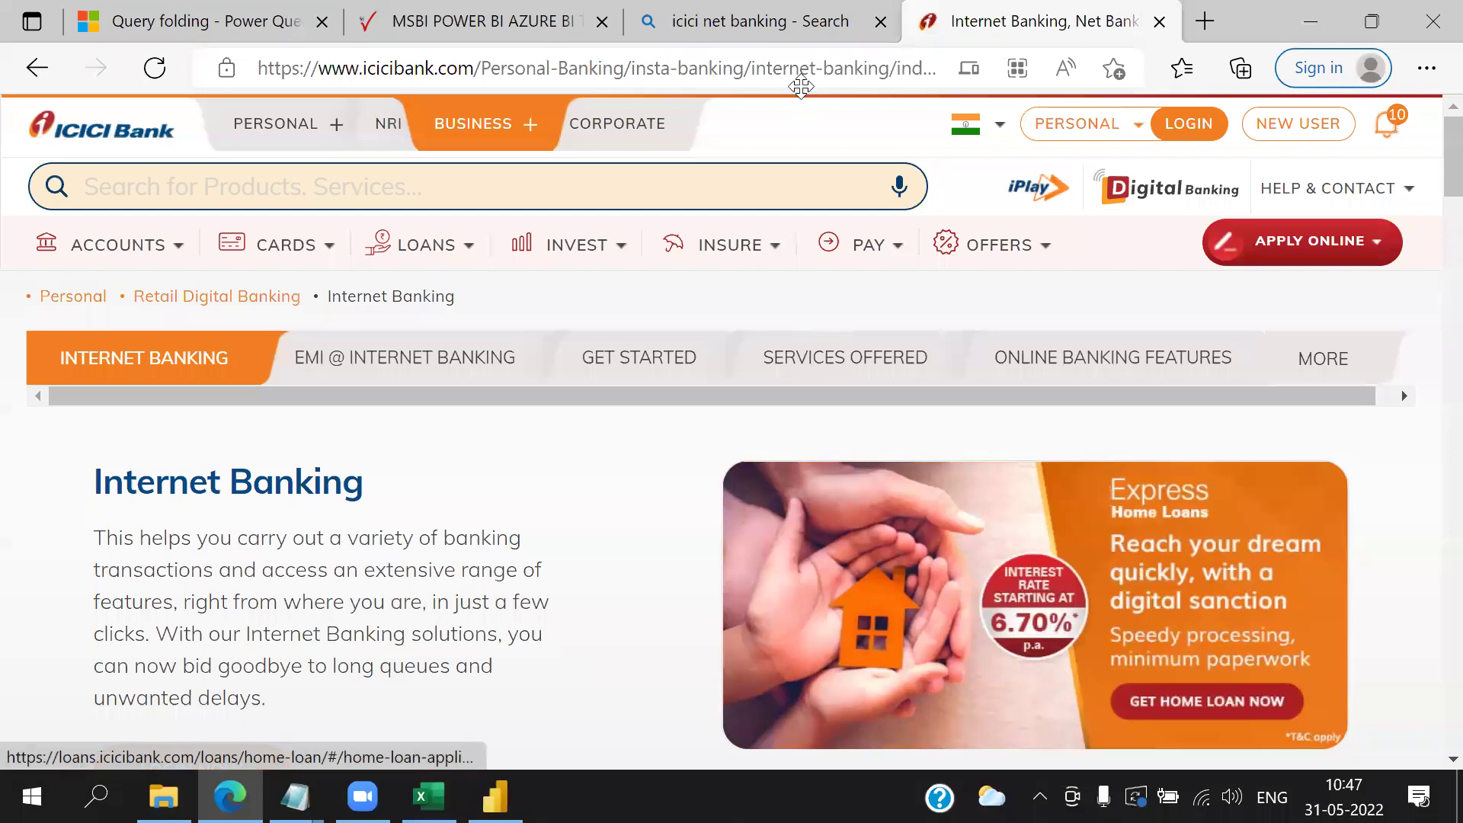
# - Switch to File Explorer, open the POWER BI folder and minimize the window
pyautogui.moveTo(773, 244)
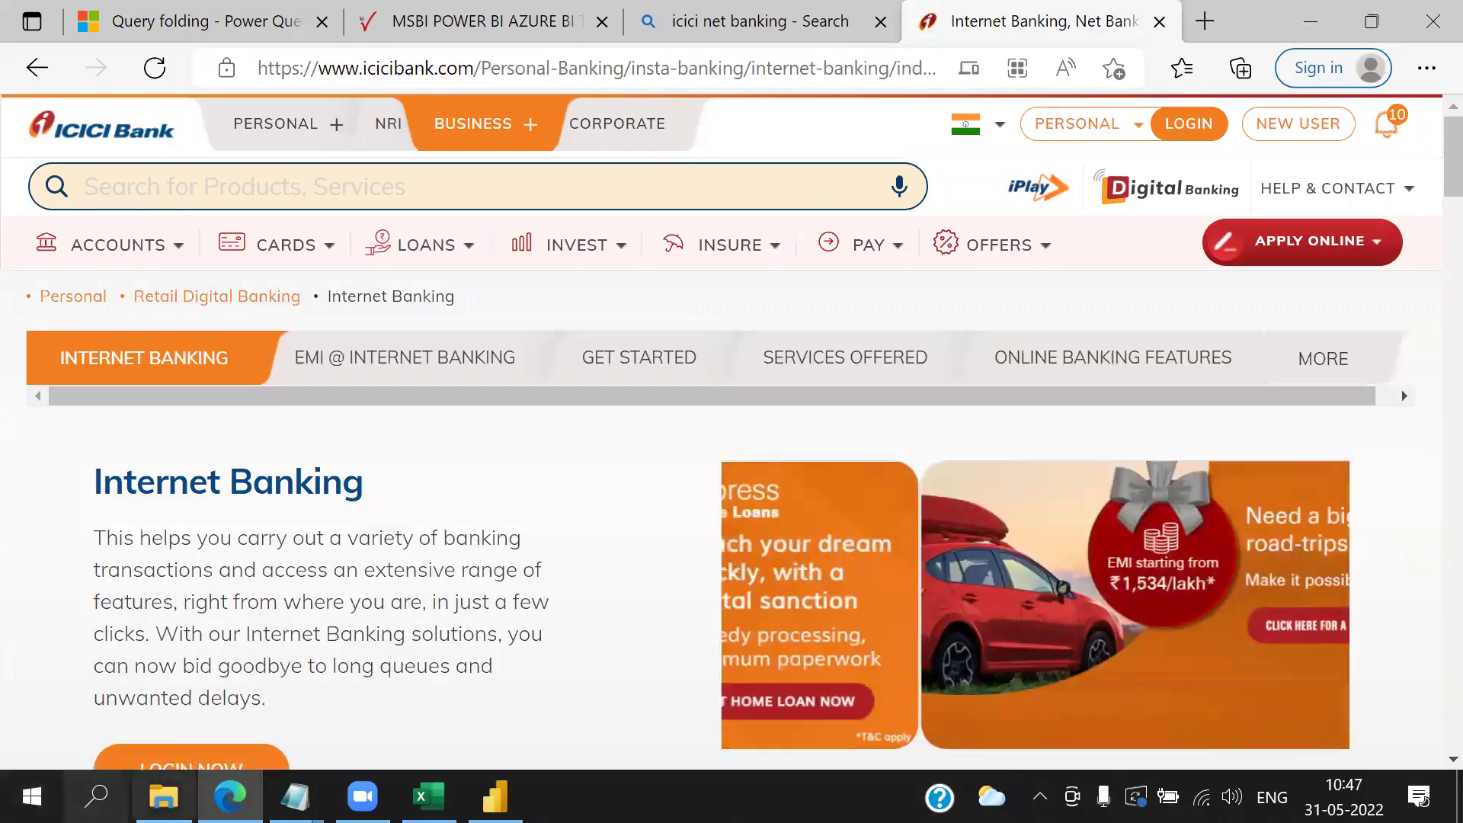
pyautogui.click(163, 797)
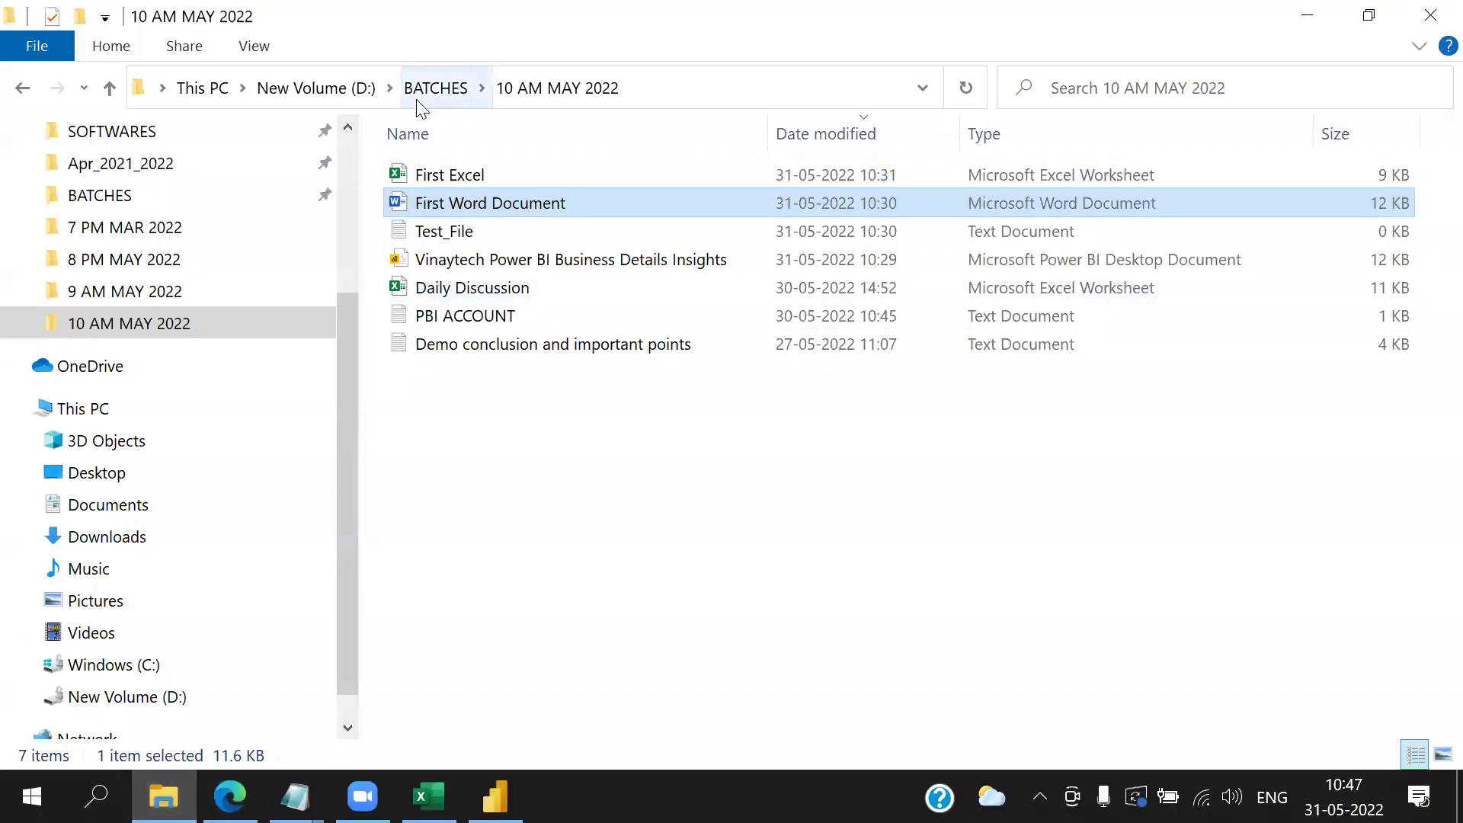
pyautogui.scroll(2, 163, 336)
pyautogui.scroll(2, 168, 332)
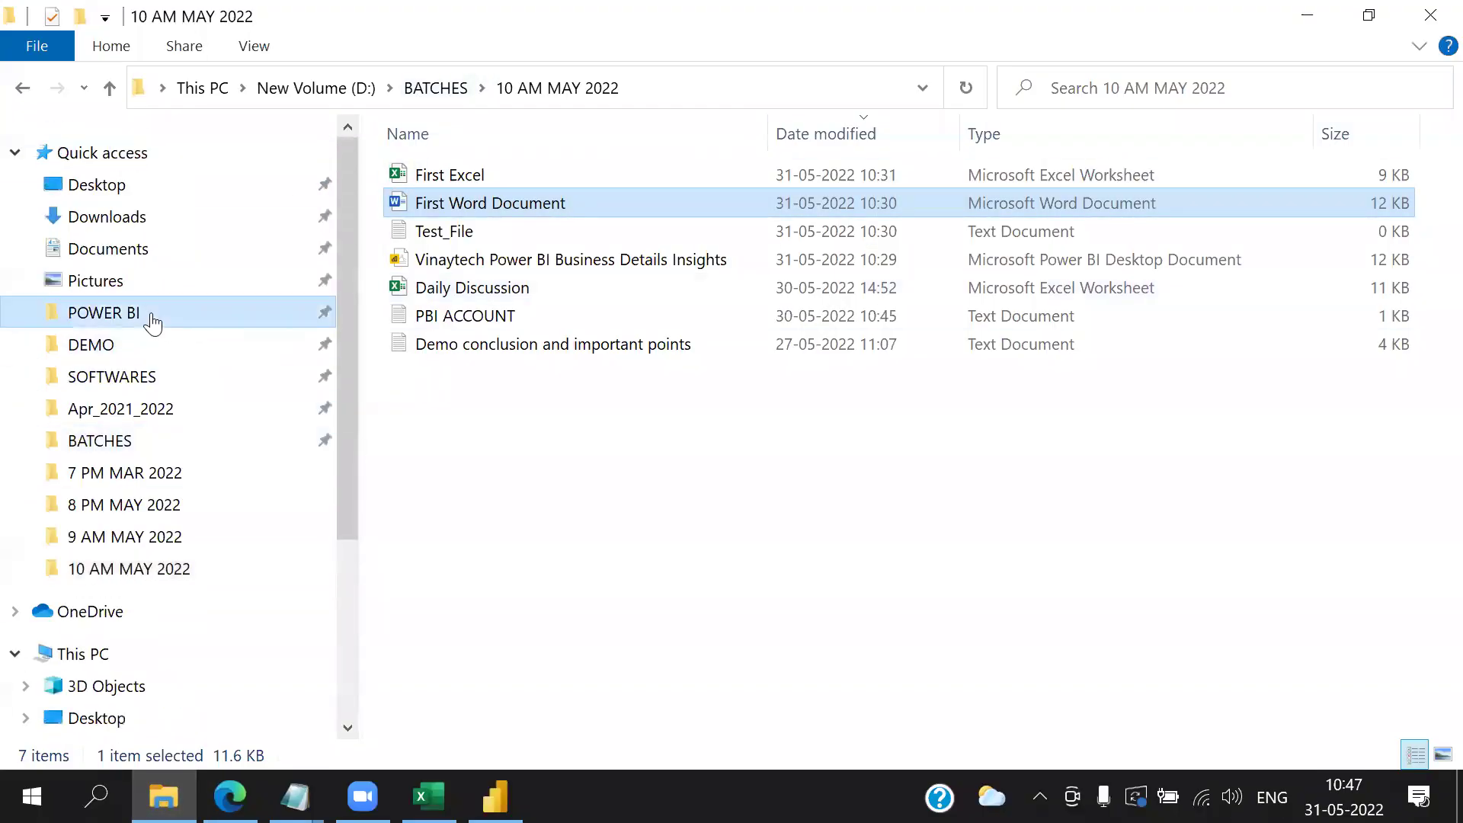
pyautogui.click(151, 314)
pyautogui.click(1307, 15)
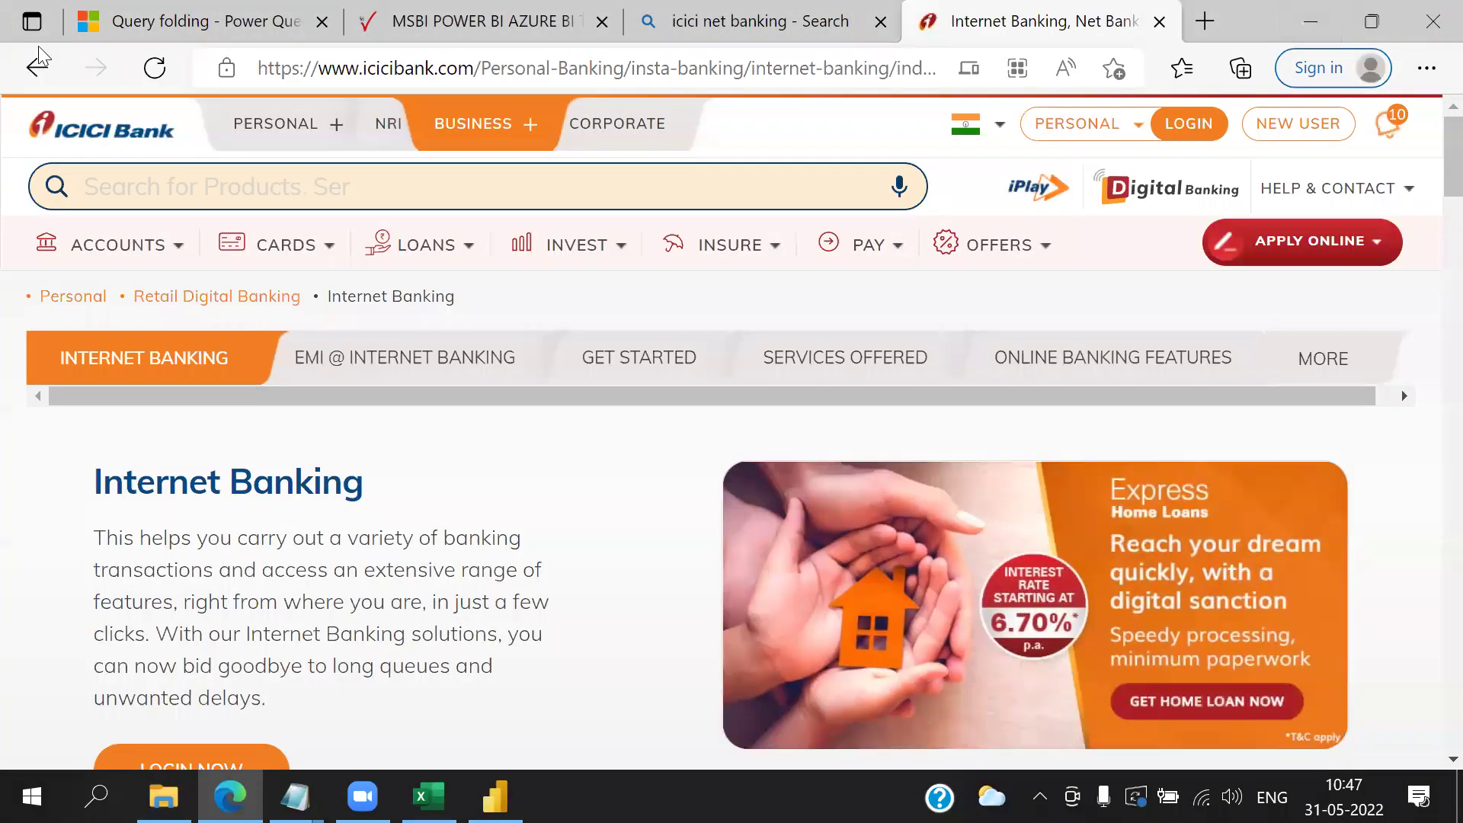
# - Bring up the Query folding documentation page in Edge and minimize the browser
pyautogui.click(183, 21)
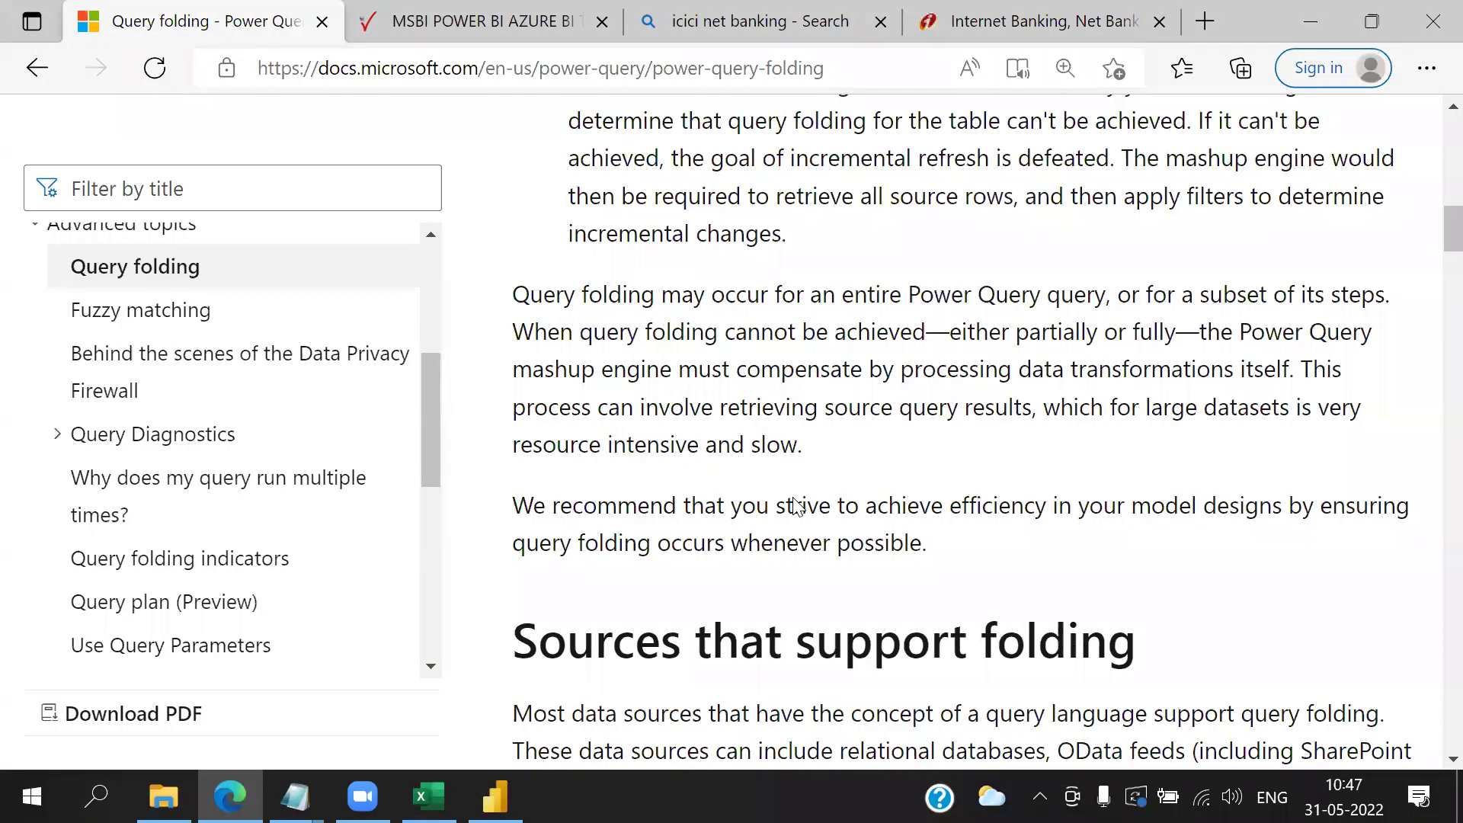
pyautogui.click(1312, 22)
pyautogui.click(1312, 22)
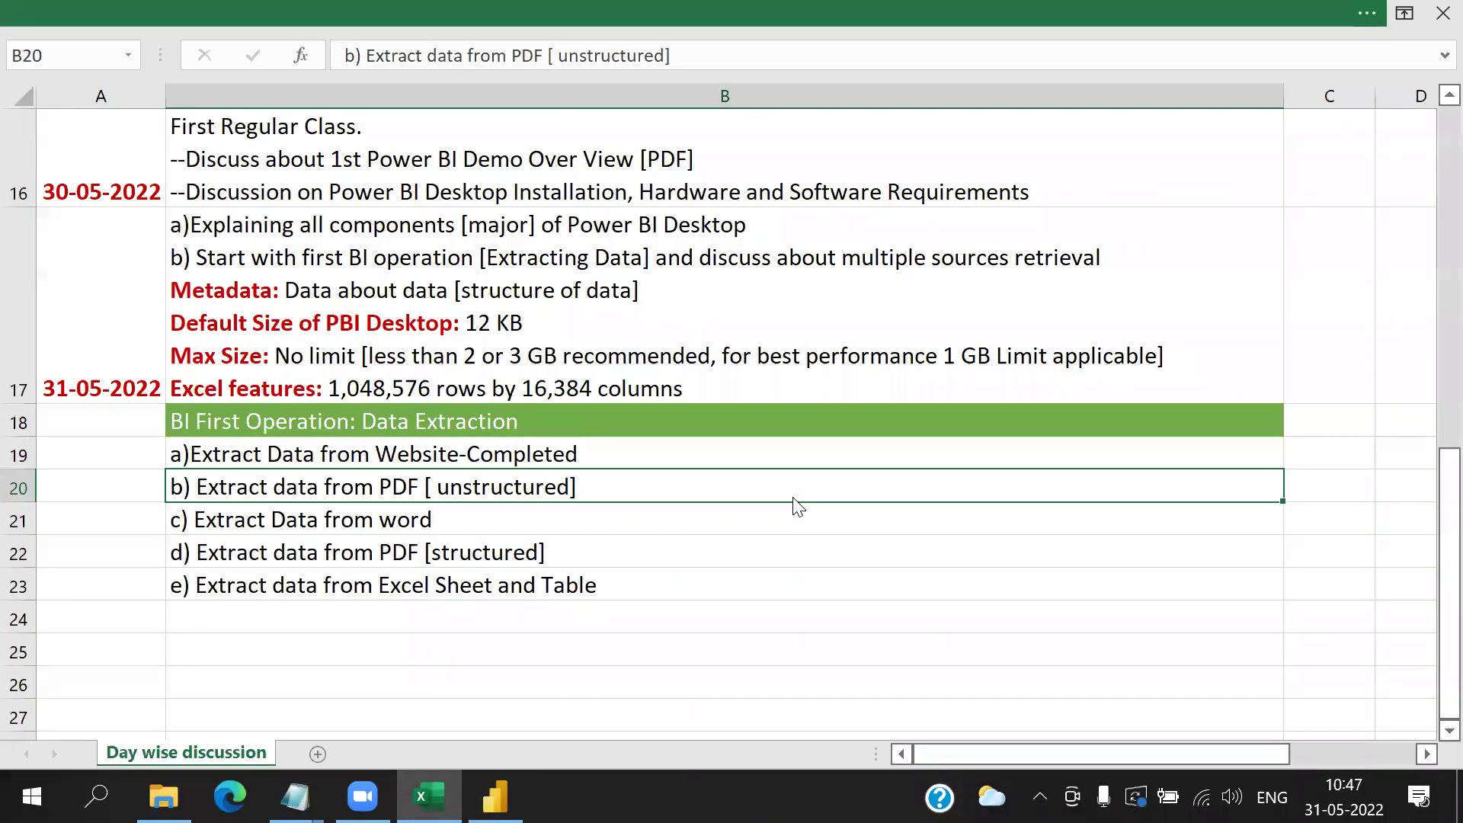
# - Set Excel's ribbon to show both tabs and commands, and minimize the workbook
pyautogui.click(1404, 13)
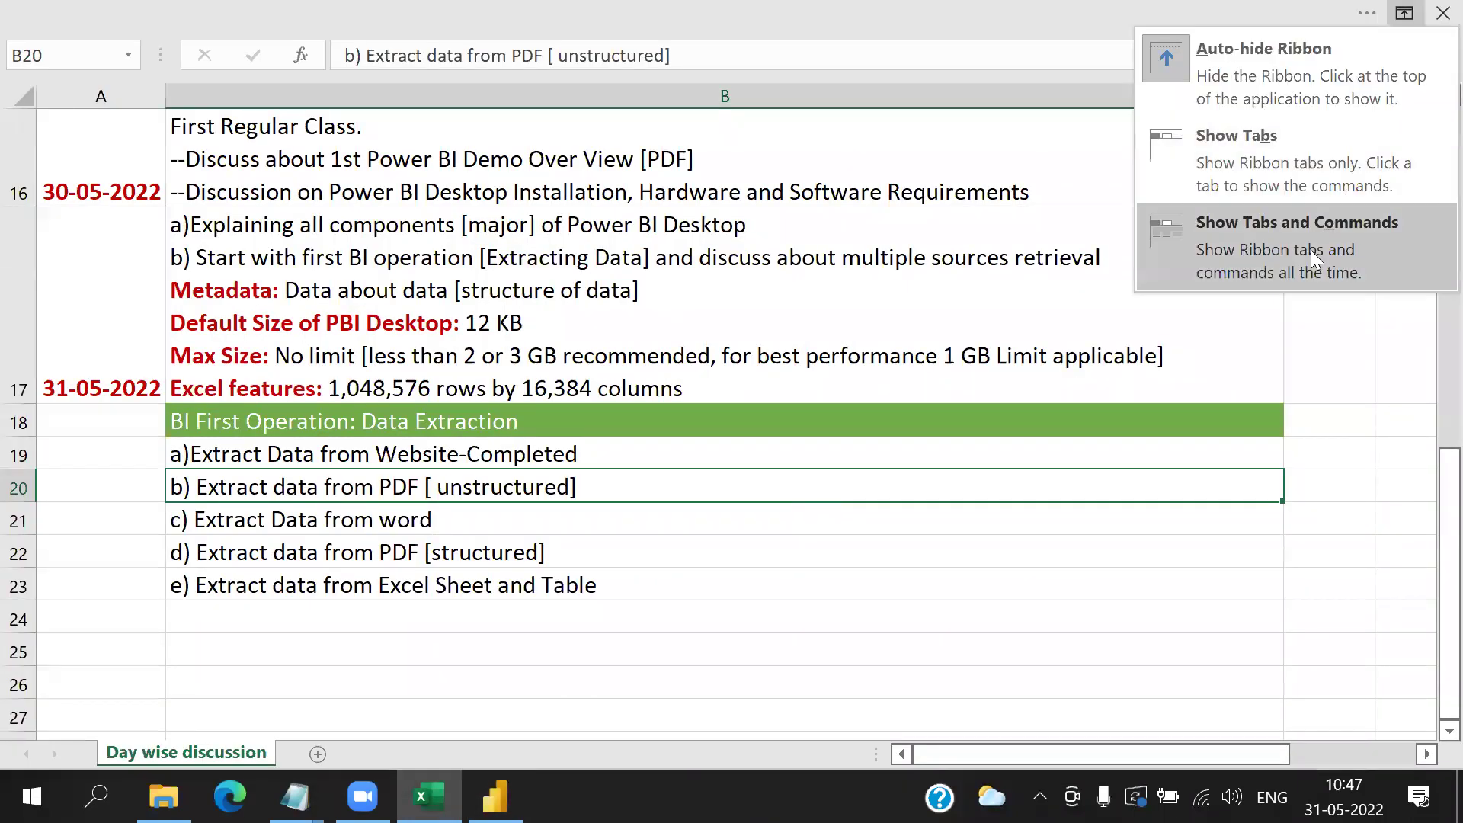
pyautogui.click(1310, 249)
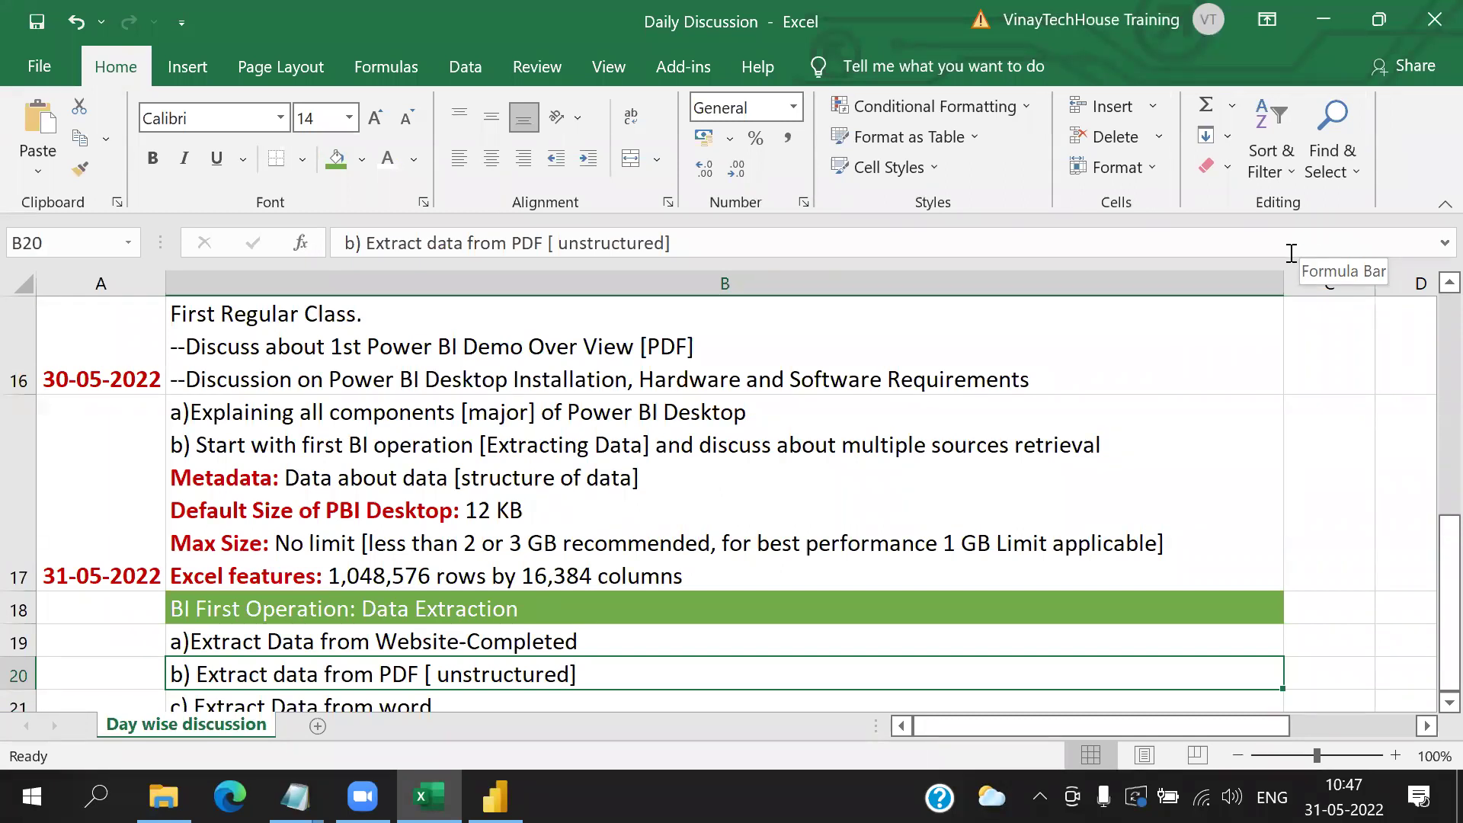
pyautogui.click(1324, 20)
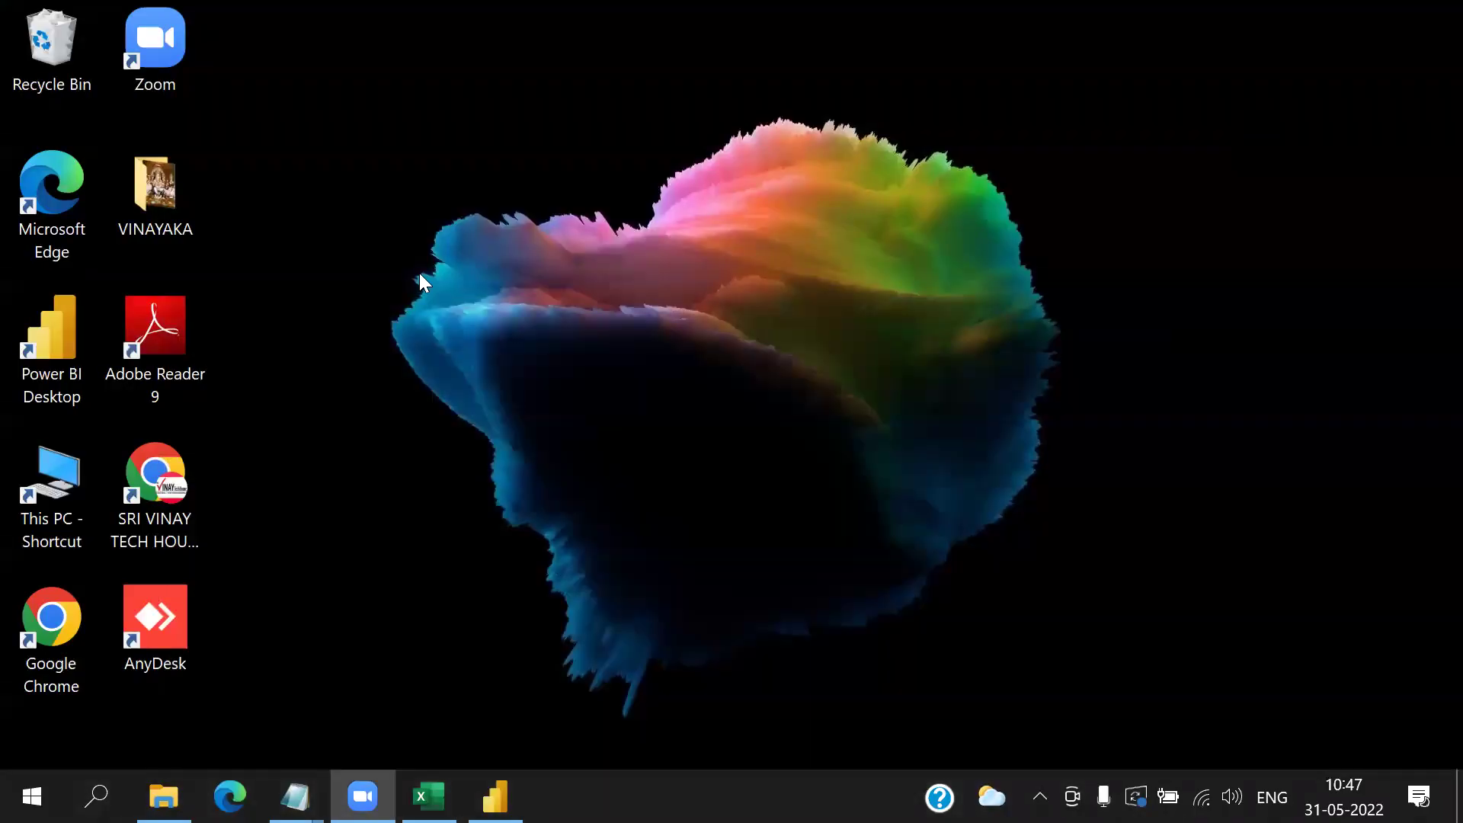
# - Open Google Drive in Chrome under the Person 1 profile and switch to the first alternative account listed
pyautogui.doubleClick(46, 630)
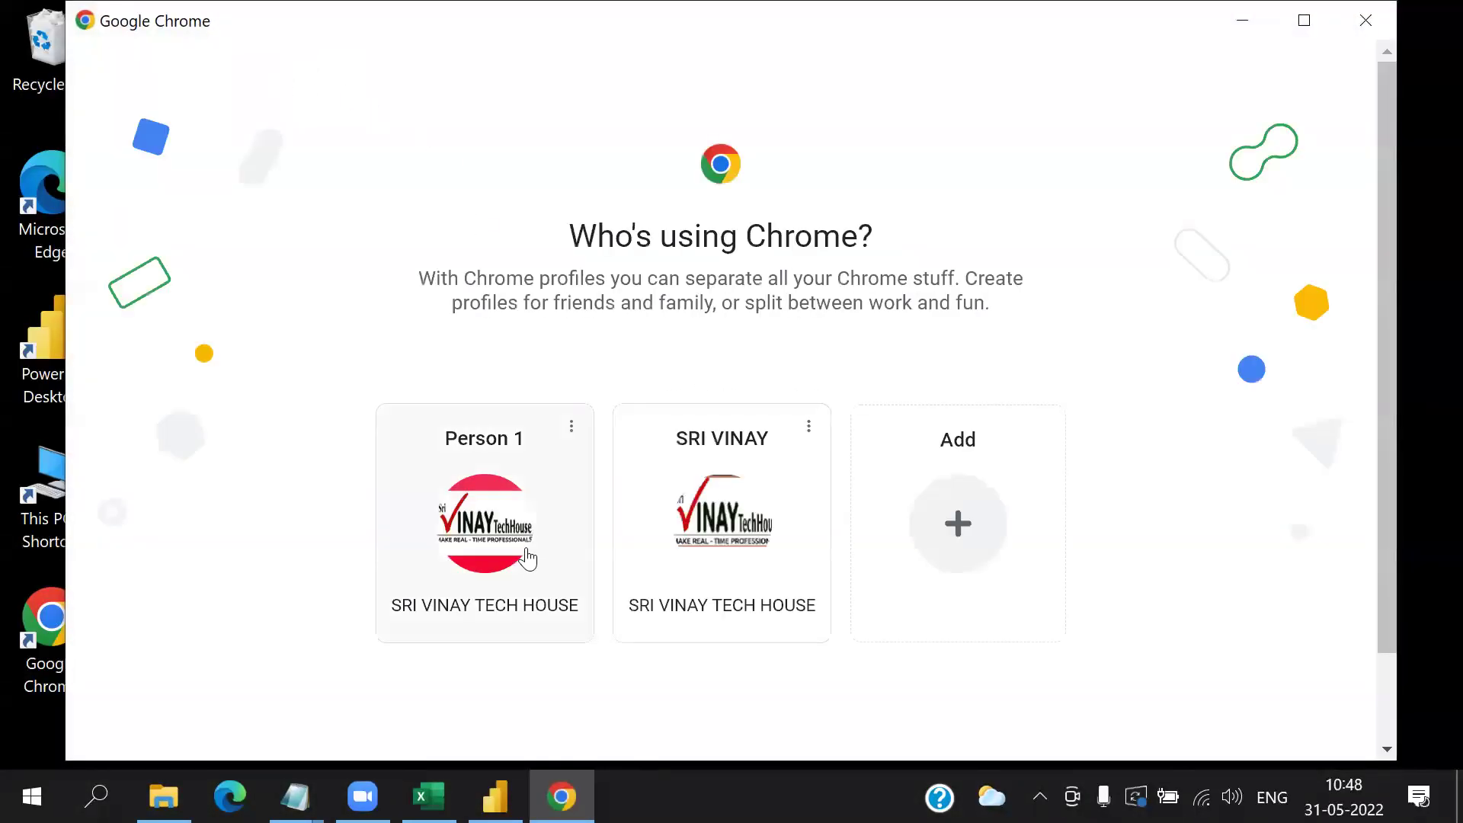
pyautogui.click(526, 558)
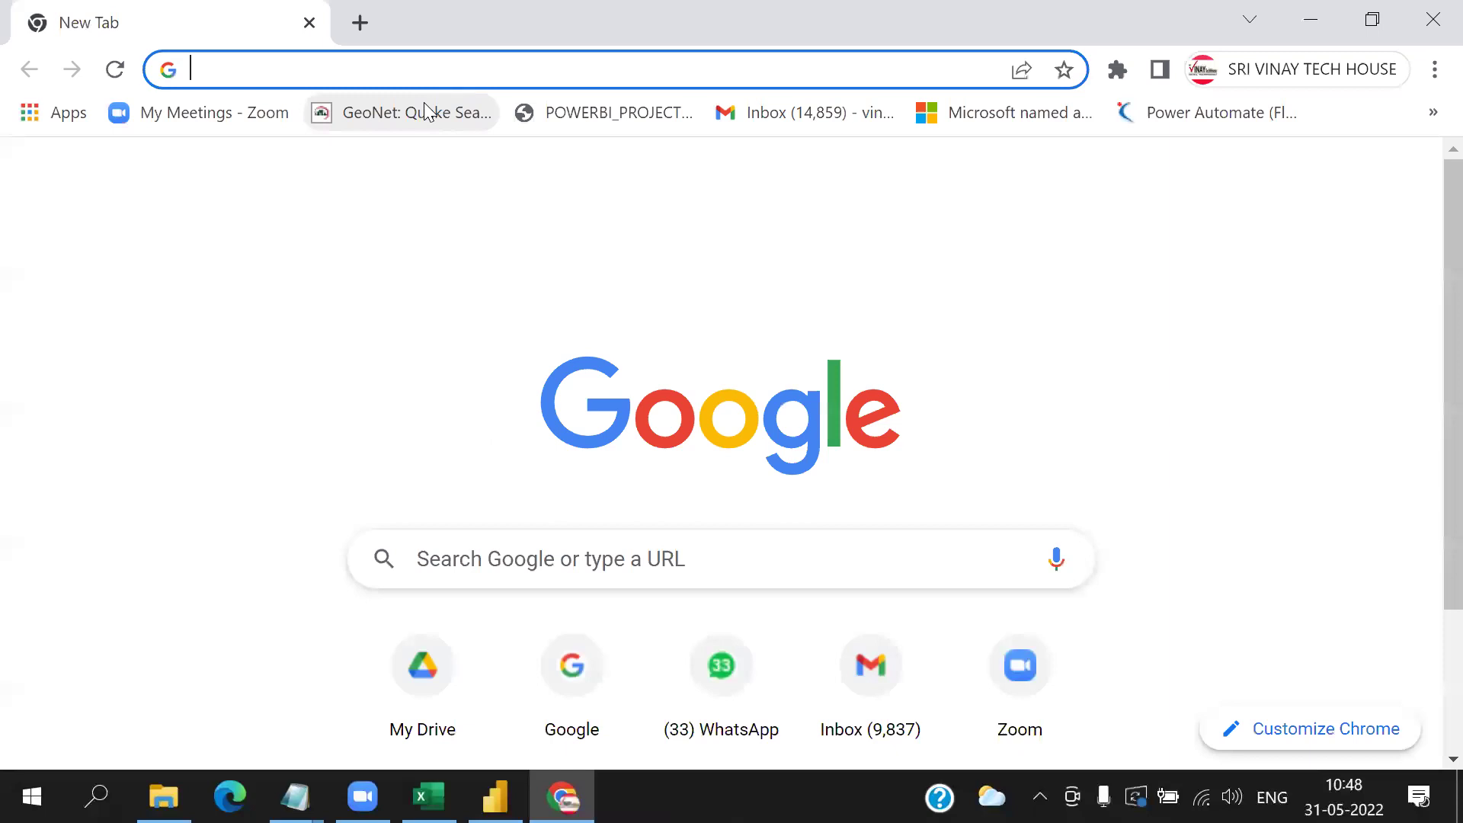
pyautogui.write('dri')
pyautogui.click(427, 113)
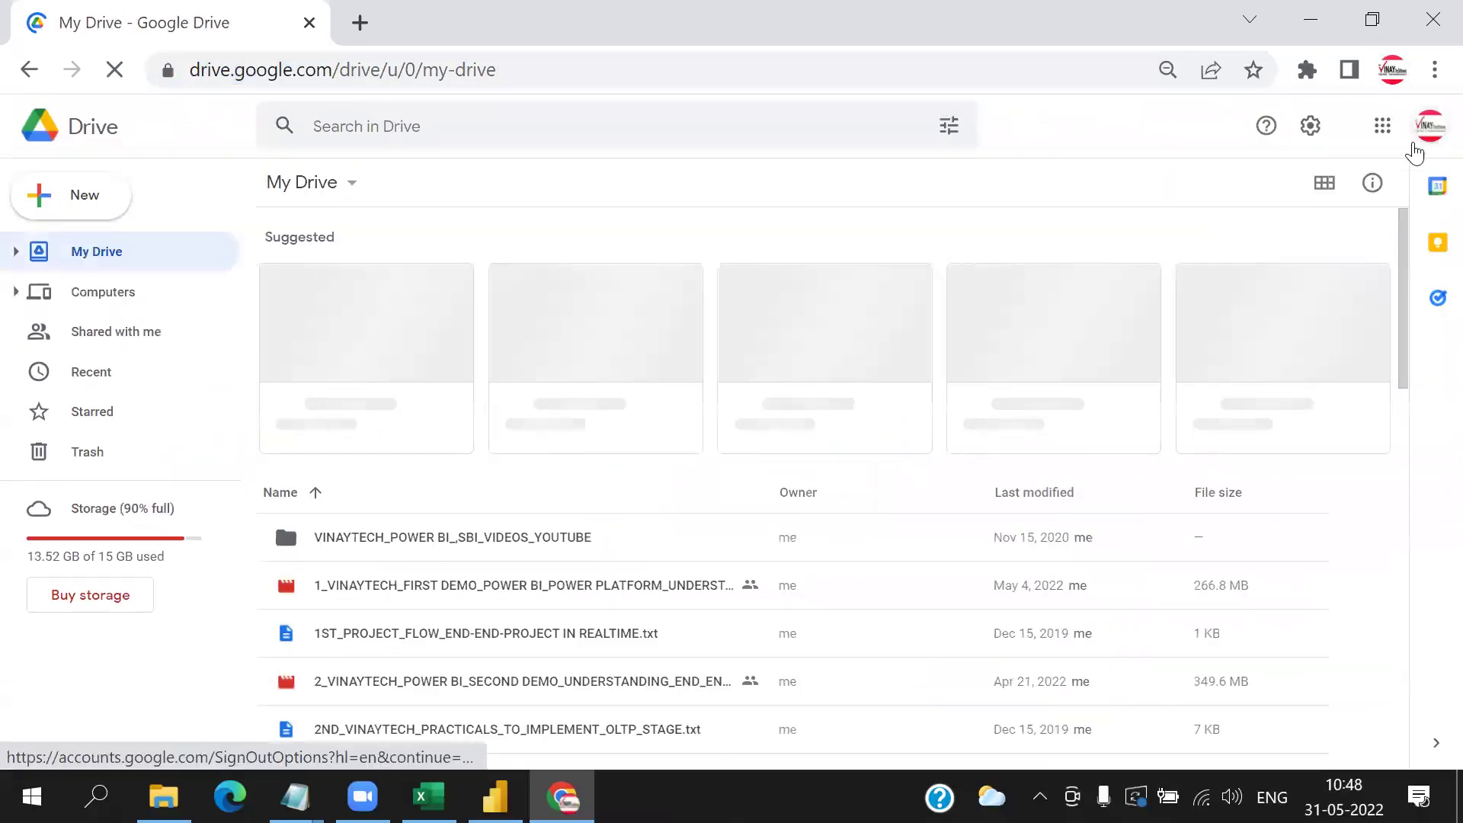
pyautogui.click(1424, 128)
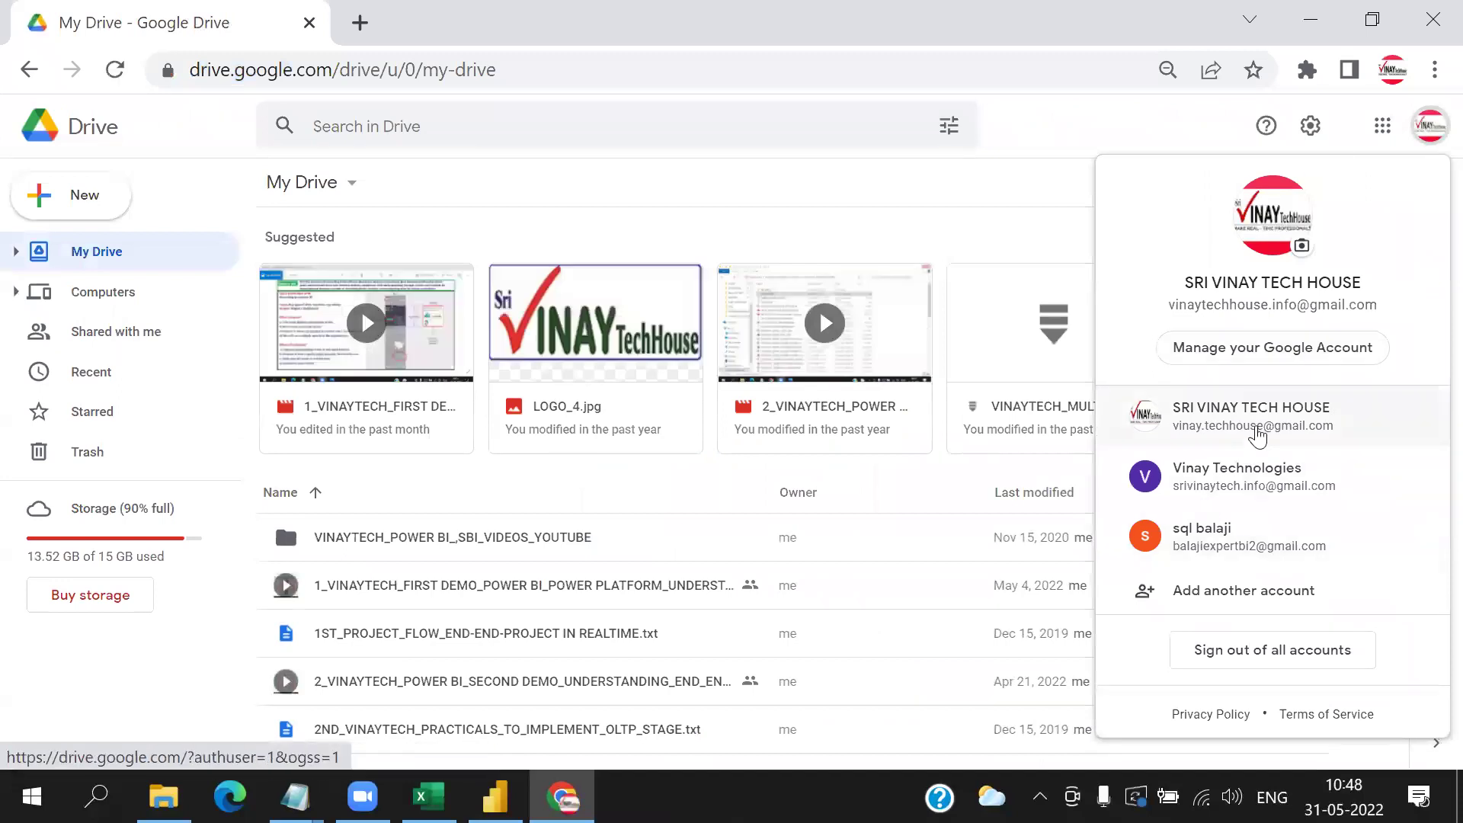
pyautogui.click(1253, 427)
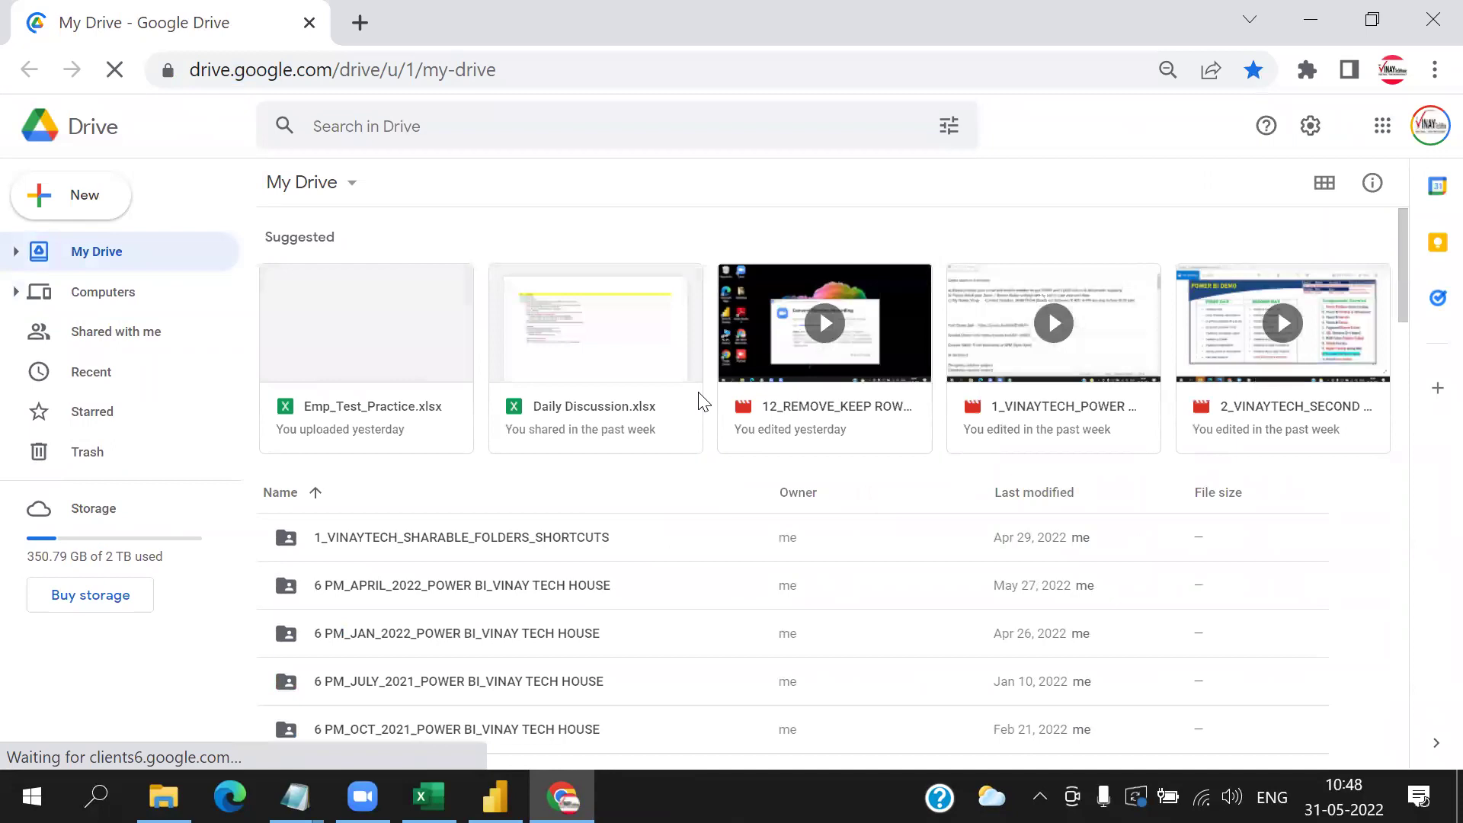
# - Open the 10 AM_MAY_2022_POWER BI_VINAY TECH HOUSE folder and view its 1_DEMO_POWER QUERY_PIVOT_MODEL_SECURE_VISUAL subfolder
pyautogui.scroll(-2, 699, 401)
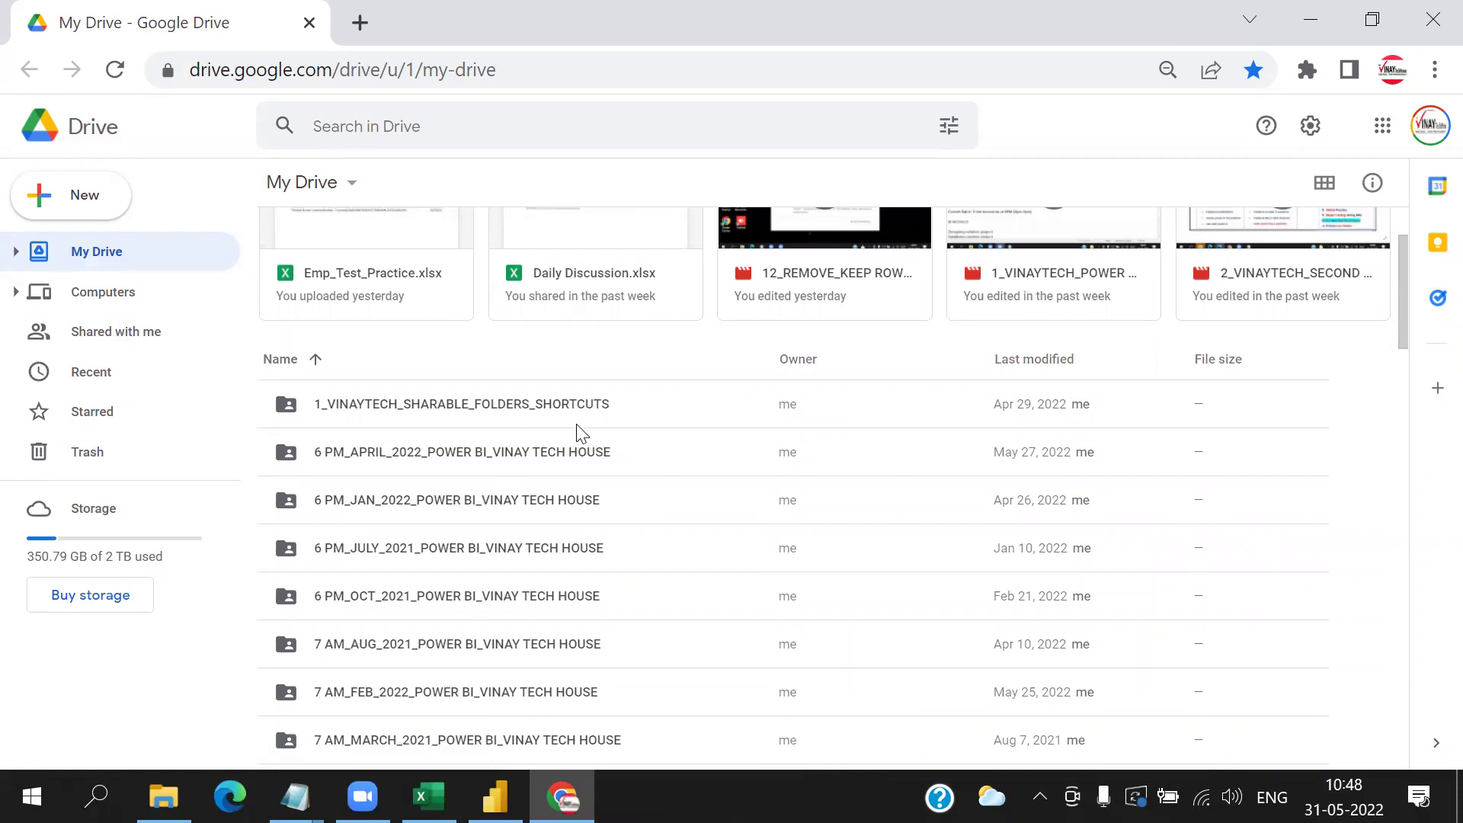
pyautogui.scroll(-8, 598, 427)
pyautogui.scroll(-15, 595, 438)
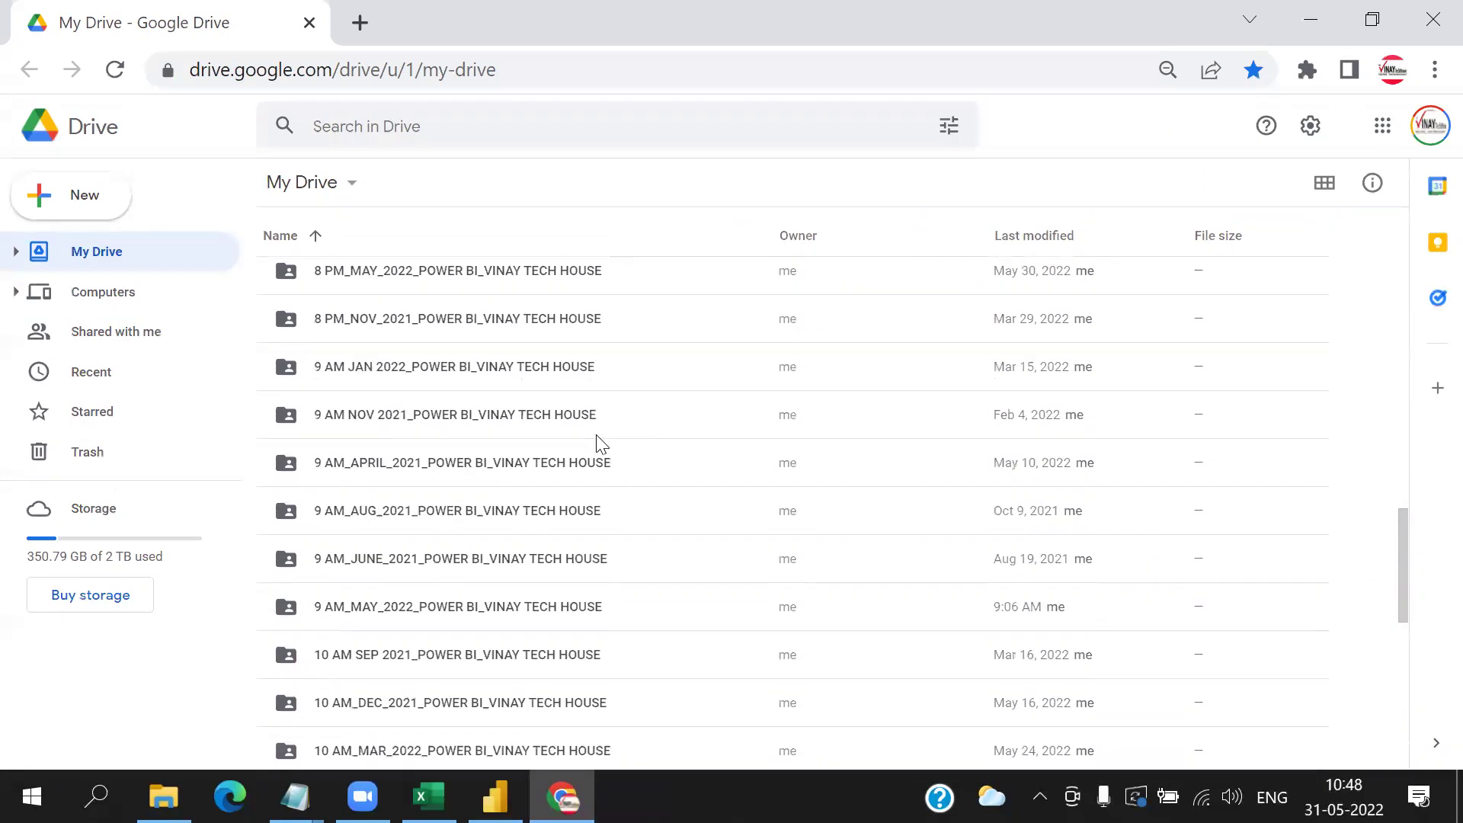
pyautogui.doubleClick(504, 404)
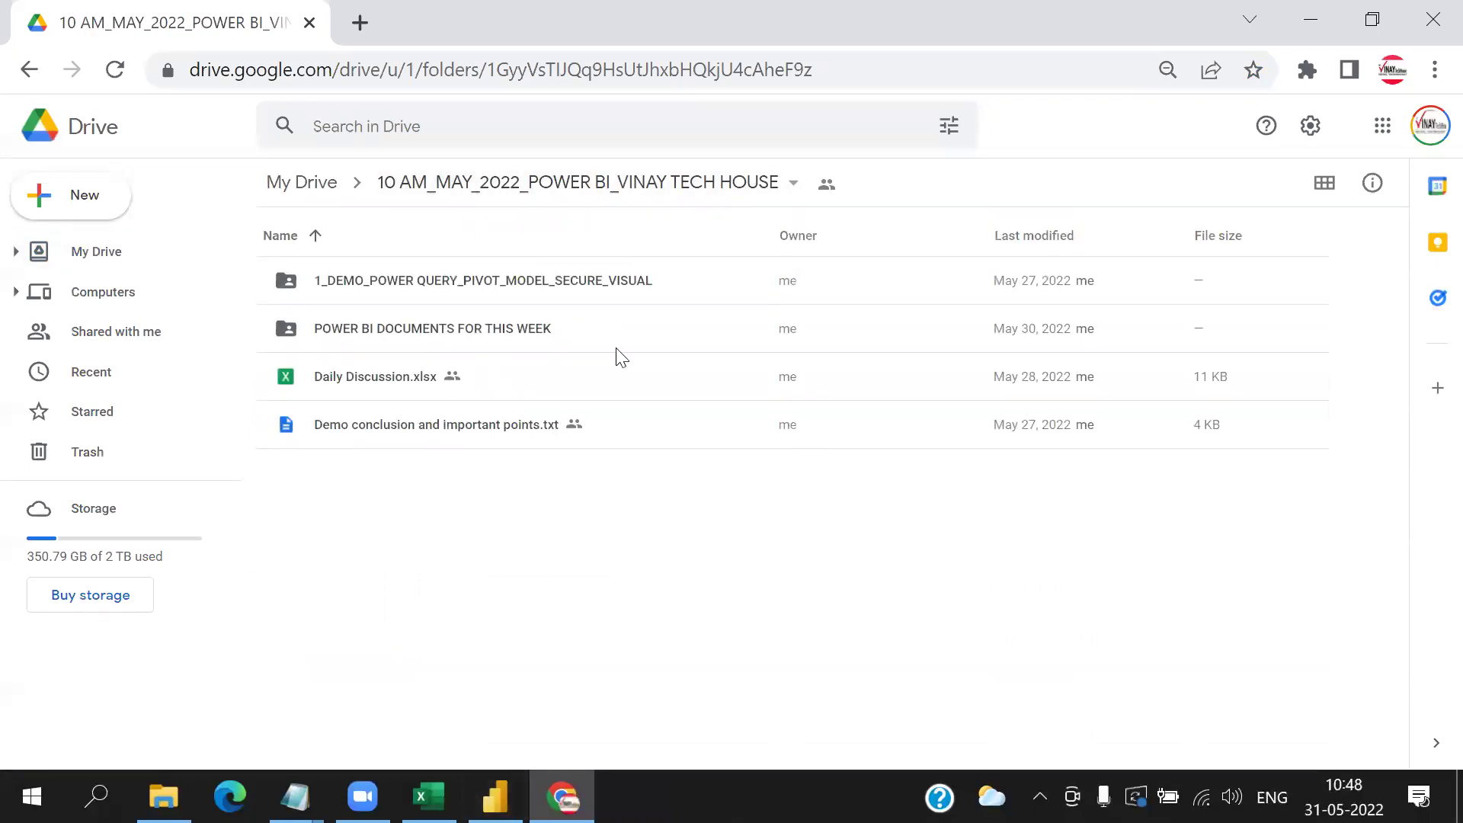
pyautogui.click(370, 291)
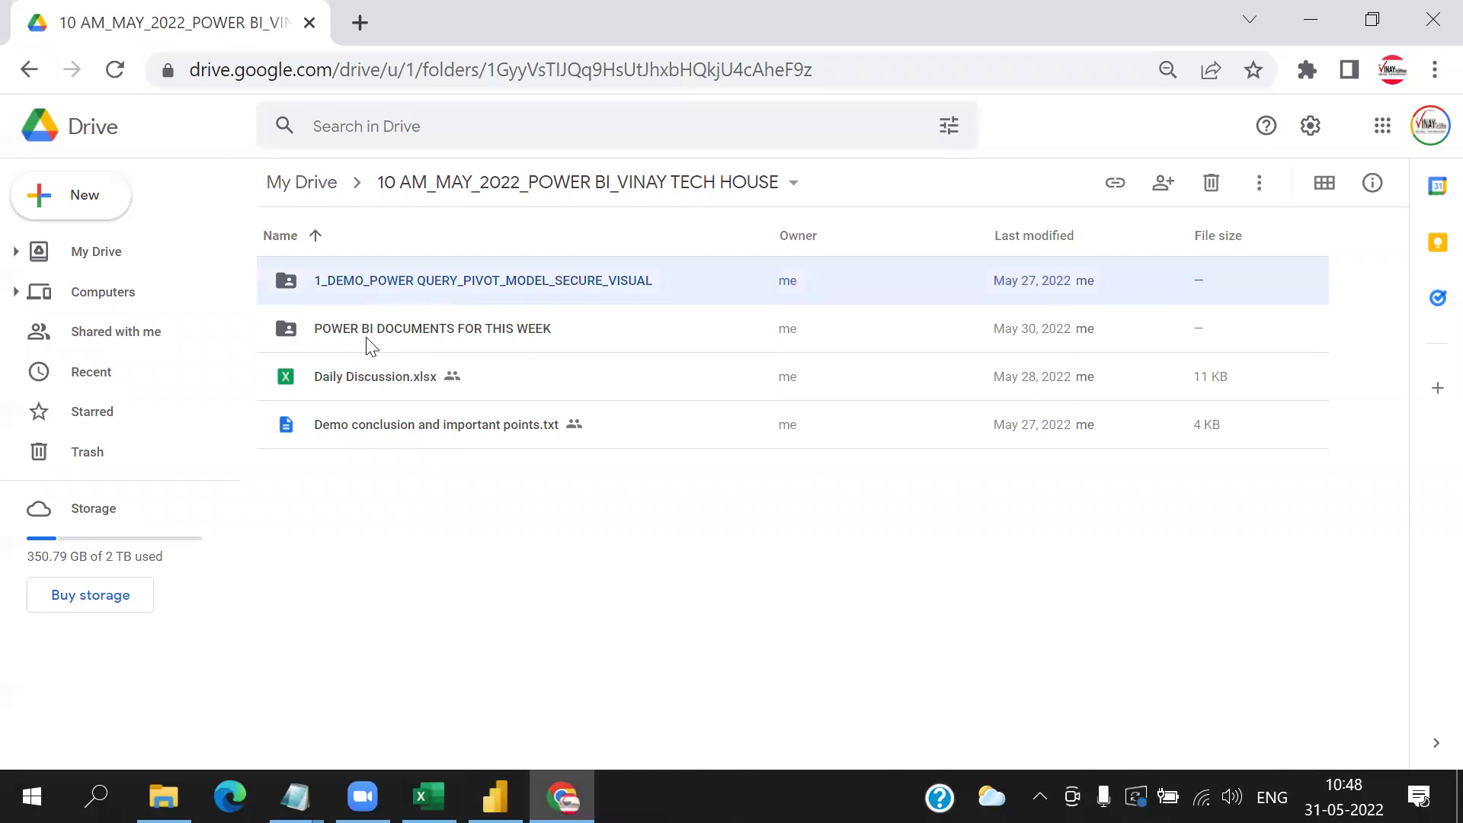
pyautogui.click(684, 621)
pyautogui.doubleClick(550, 283)
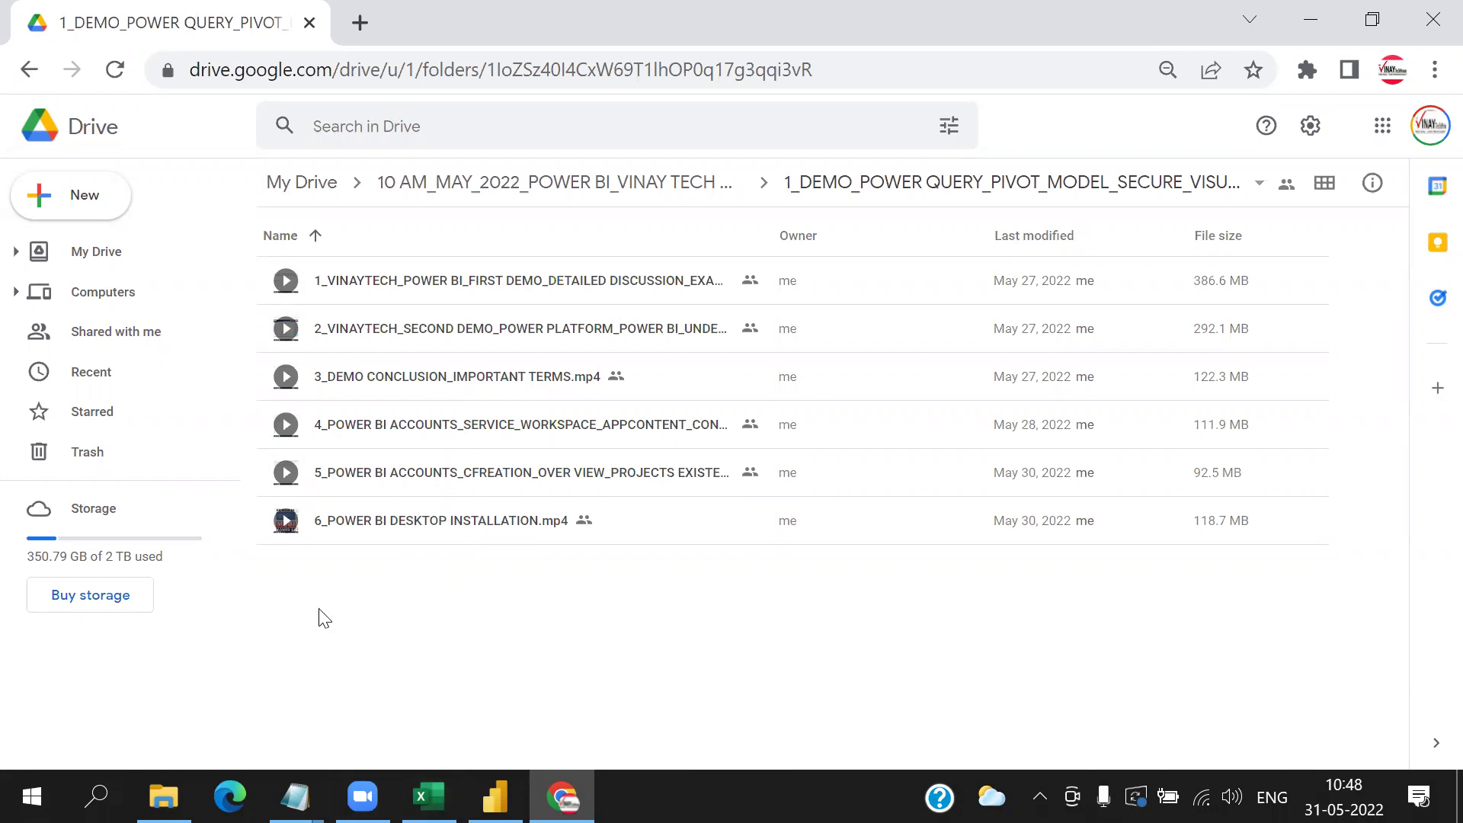
# - Return to the 10 AM May 2022 batch folder and open POWER BI DOCUMENTS FOR THIS WEEK
pyautogui.click(491, 184)
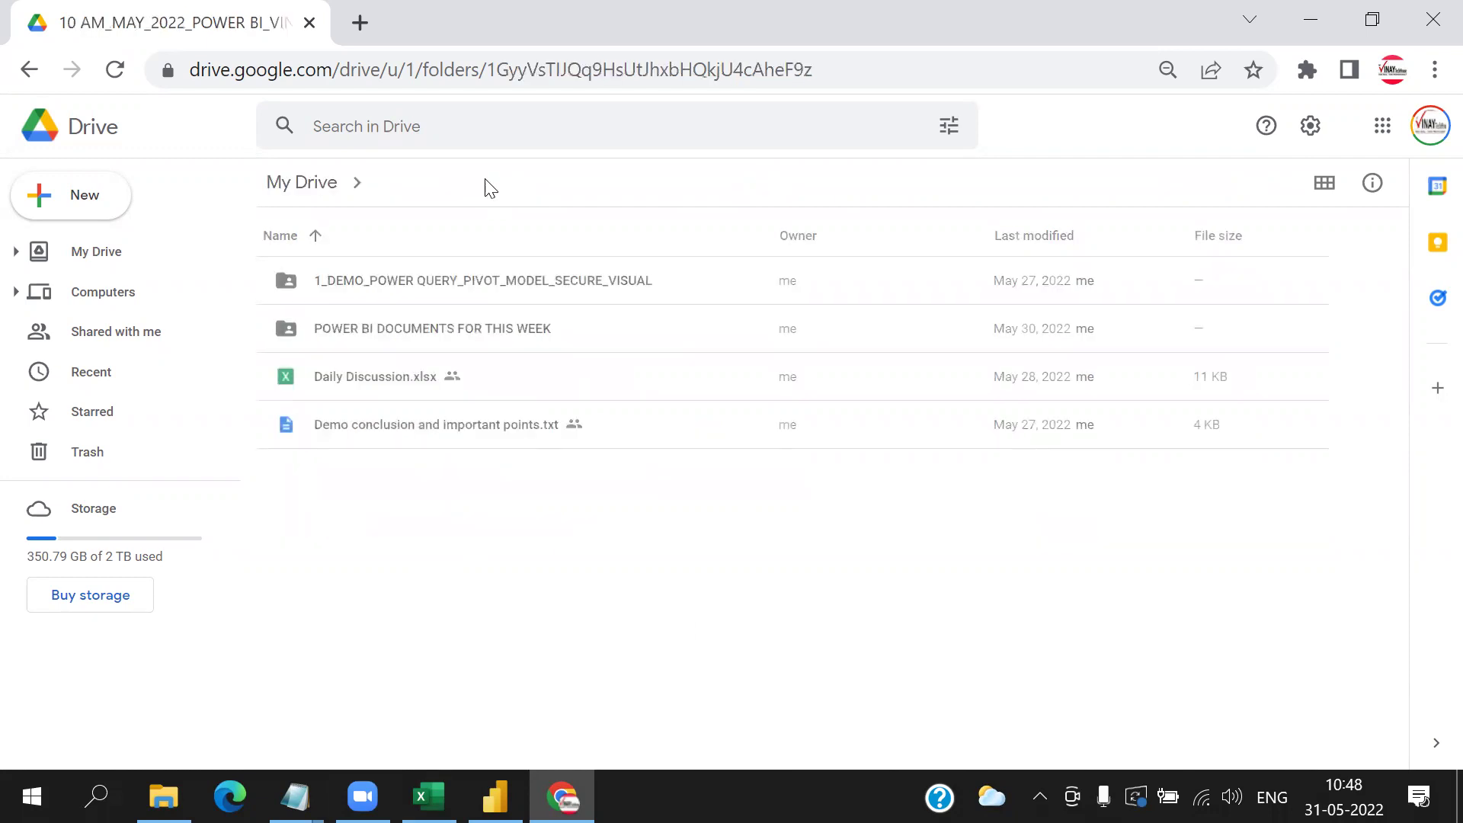
pyautogui.click(418, 336)
pyautogui.doubleClick(418, 335)
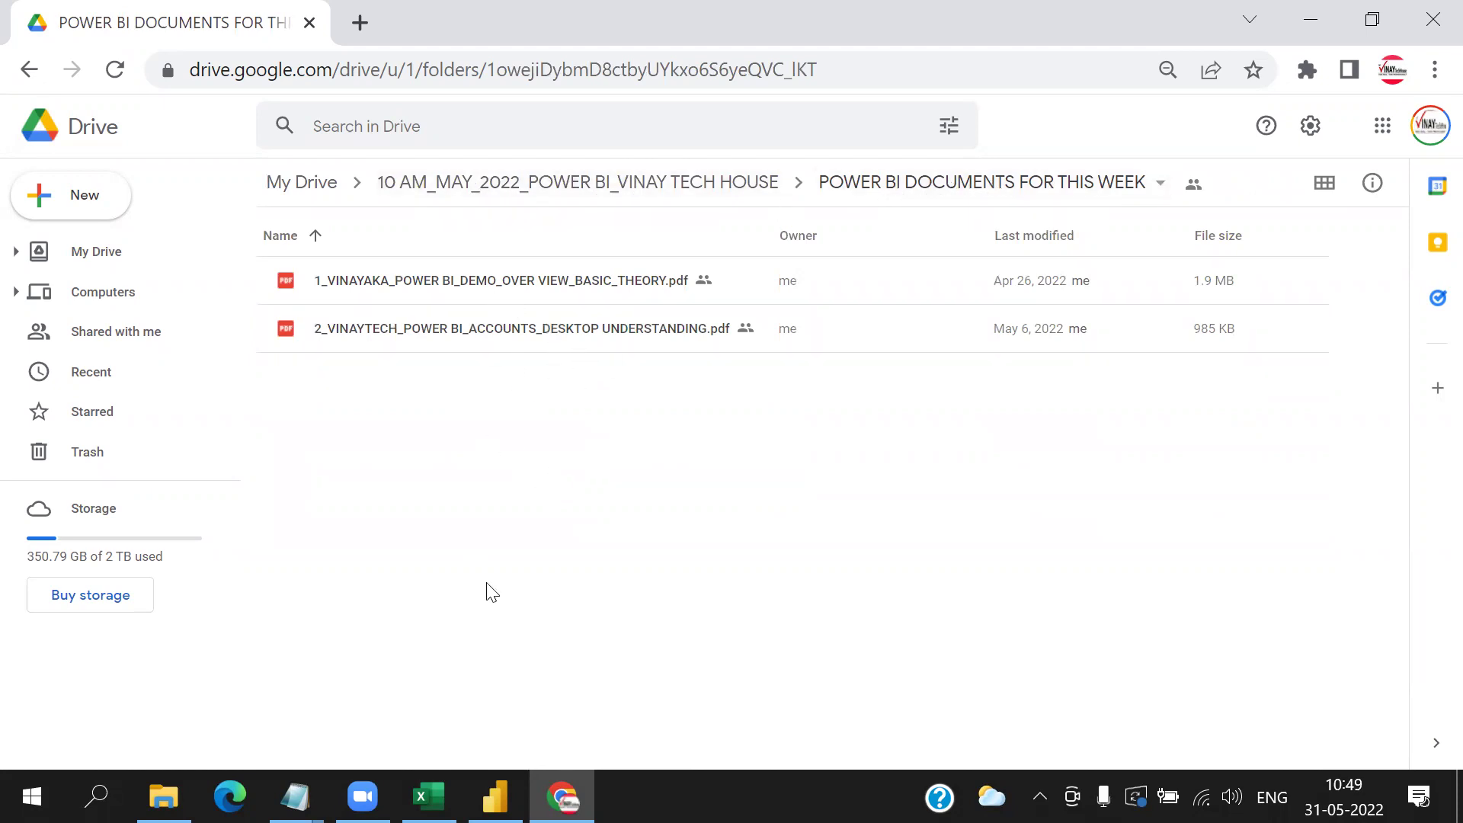
# - Switch to File Explorer and open VINAYTECH_NEW_MATERIALS under VINAYTECH POWER BI DOCS, inside POWER BI DESKTOP MATERIALS
pyautogui.click(163, 796)
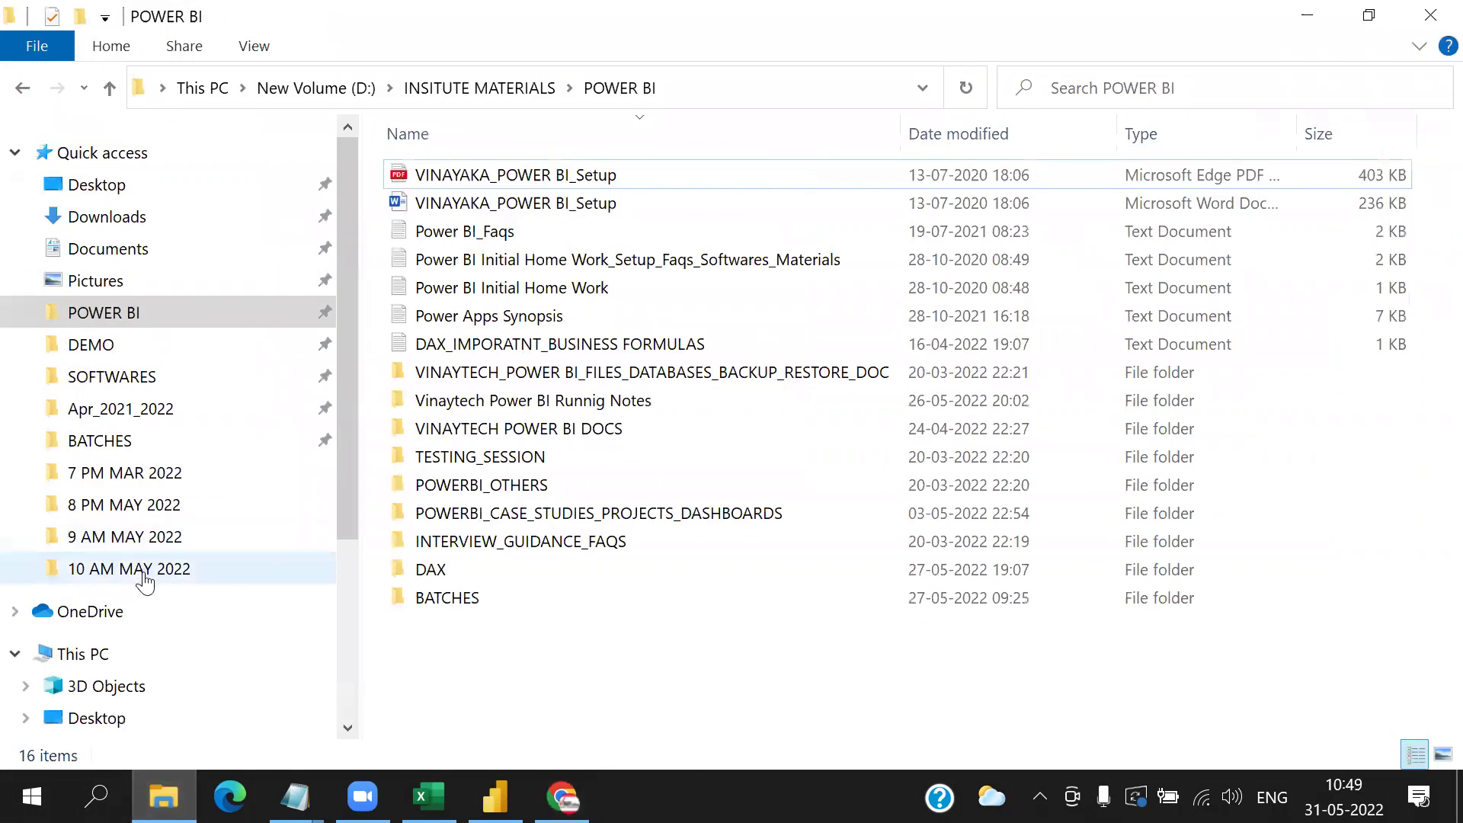
pyautogui.doubleClick(588, 430)
pyautogui.click(578, 176)
pyautogui.doubleClick(577, 176)
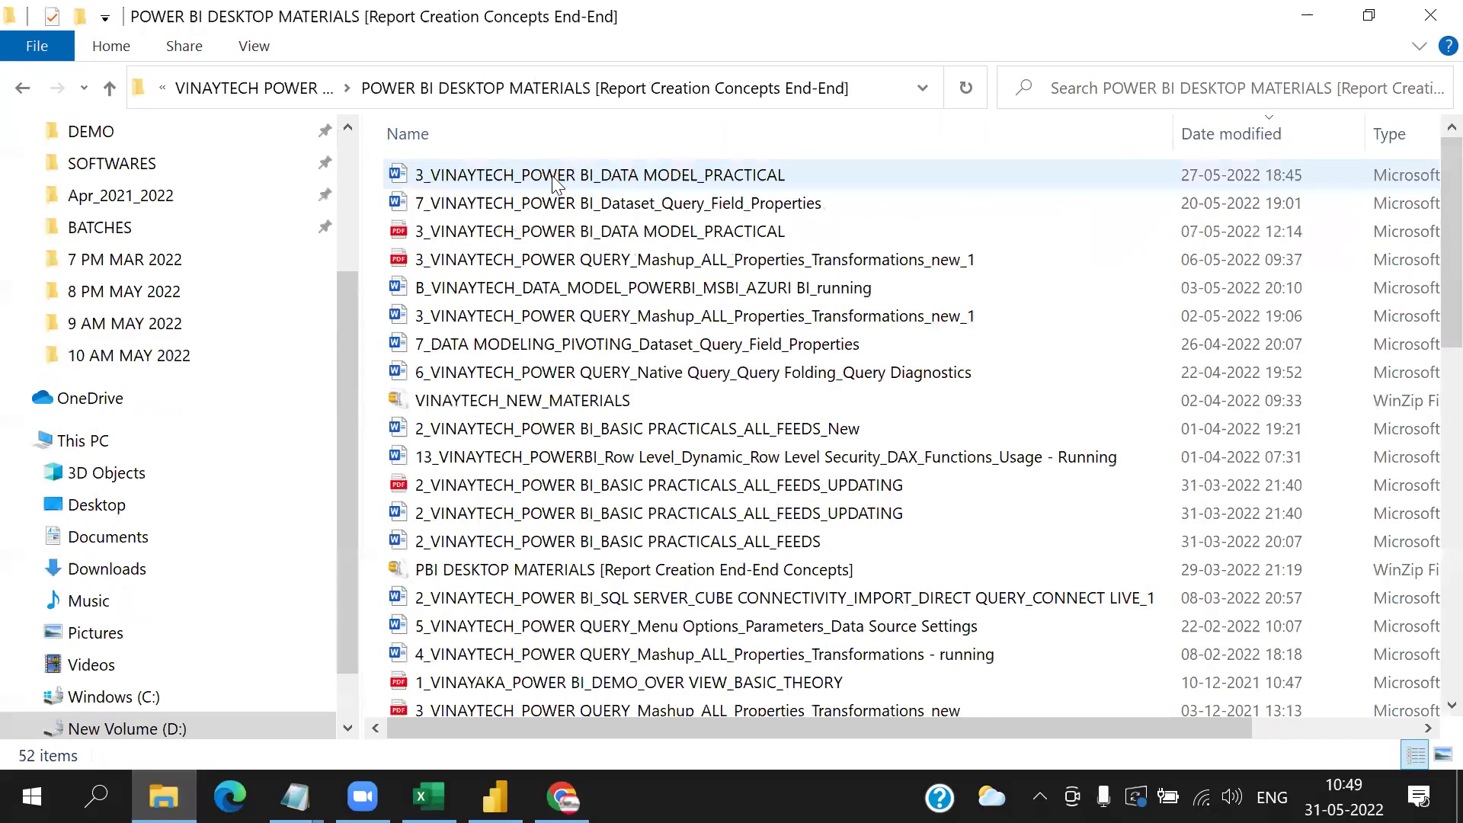
pyautogui.scroll(-10, 520, 609)
pyautogui.doubleClick(520, 646)
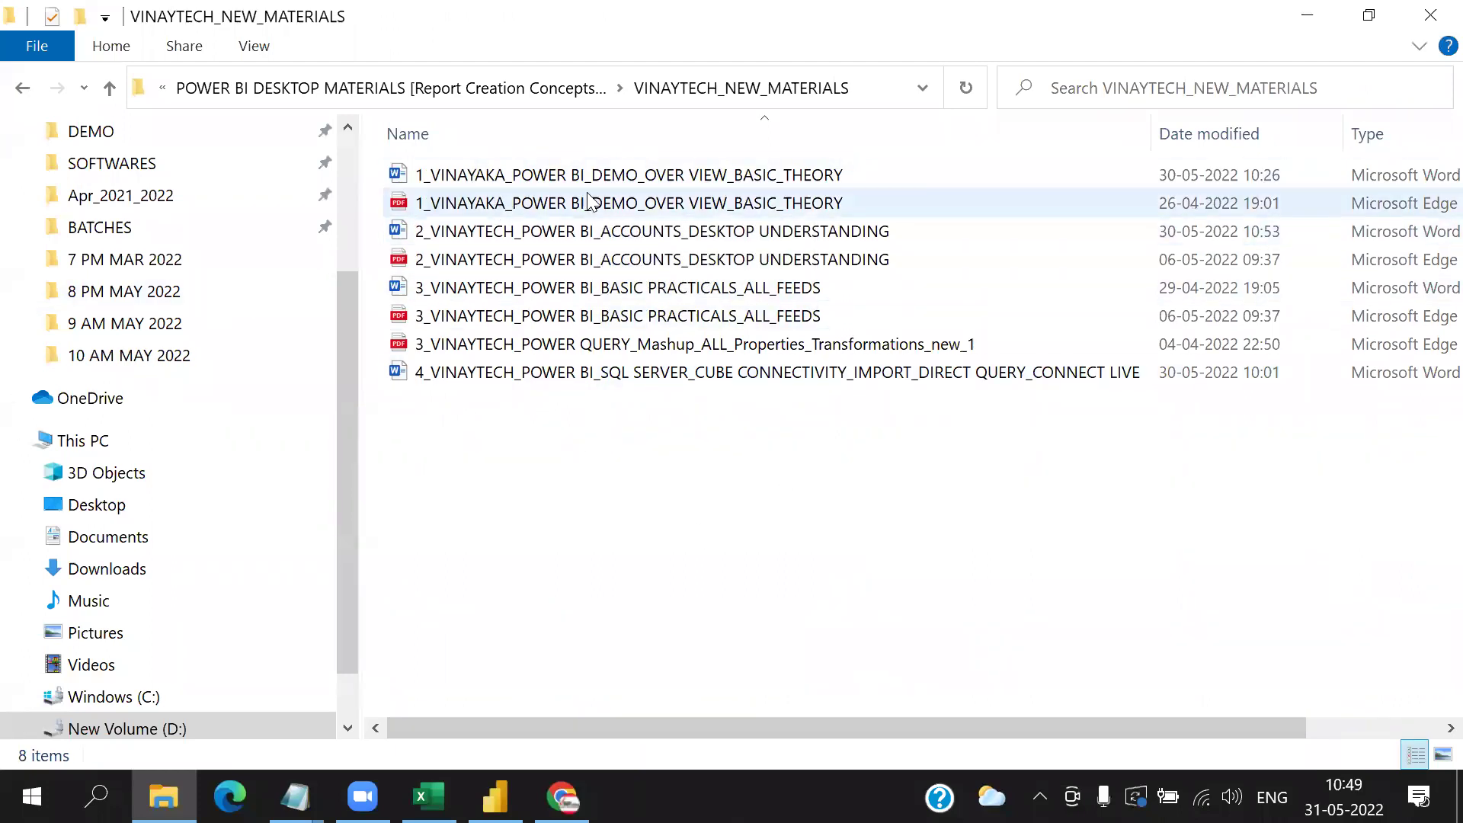
# - Open the 1_VINAYAKA_POWER BI_DEMO_OVER VIEW_BASIC_THEORY PDF in Adobe Reader 9.0, skim its pages and close it
pyautogui.click(775, 207)
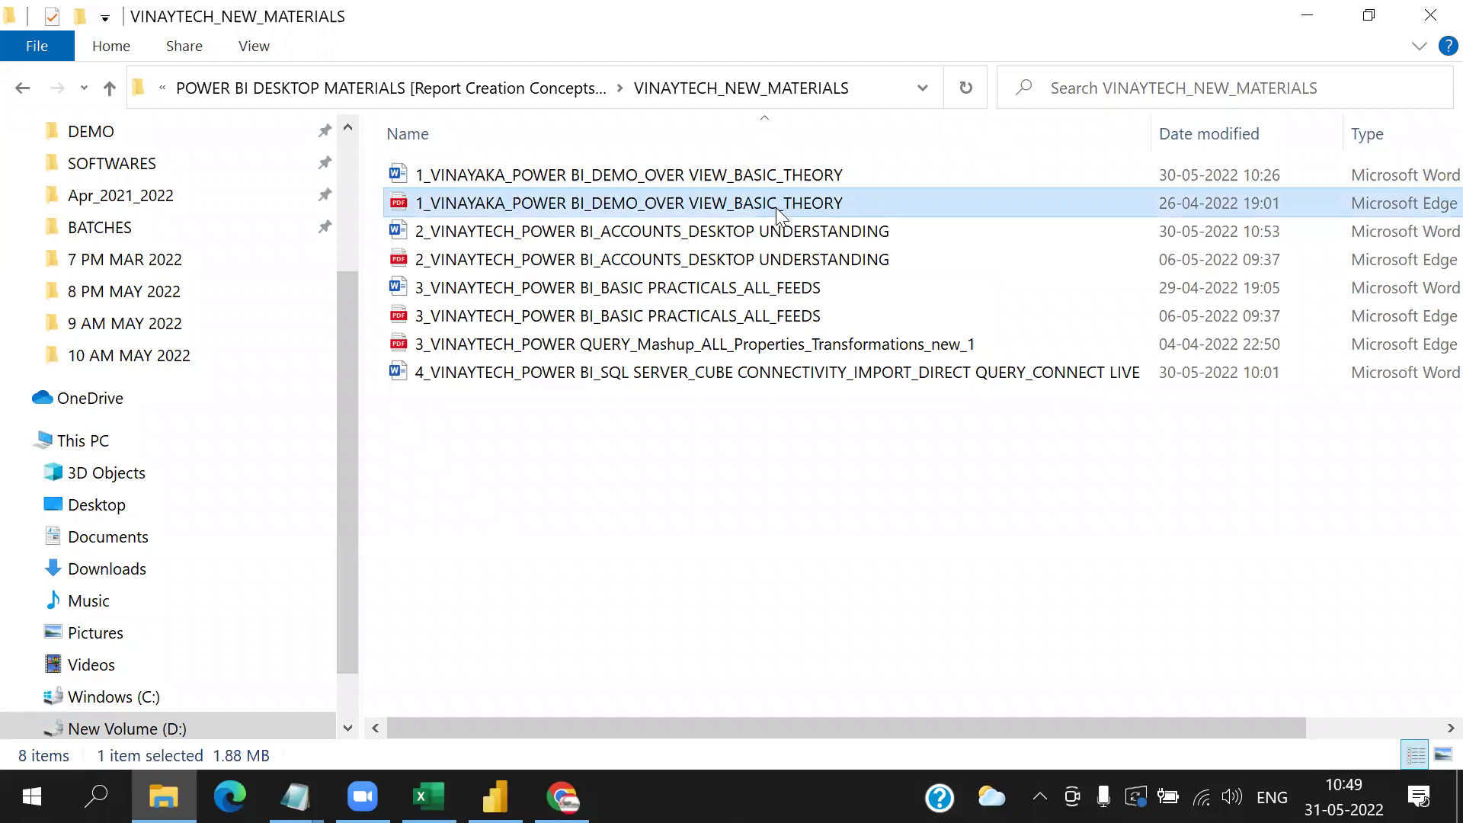
pyautogui.rightClick(775, 207)
pyautogui.moveTo(686, 233)
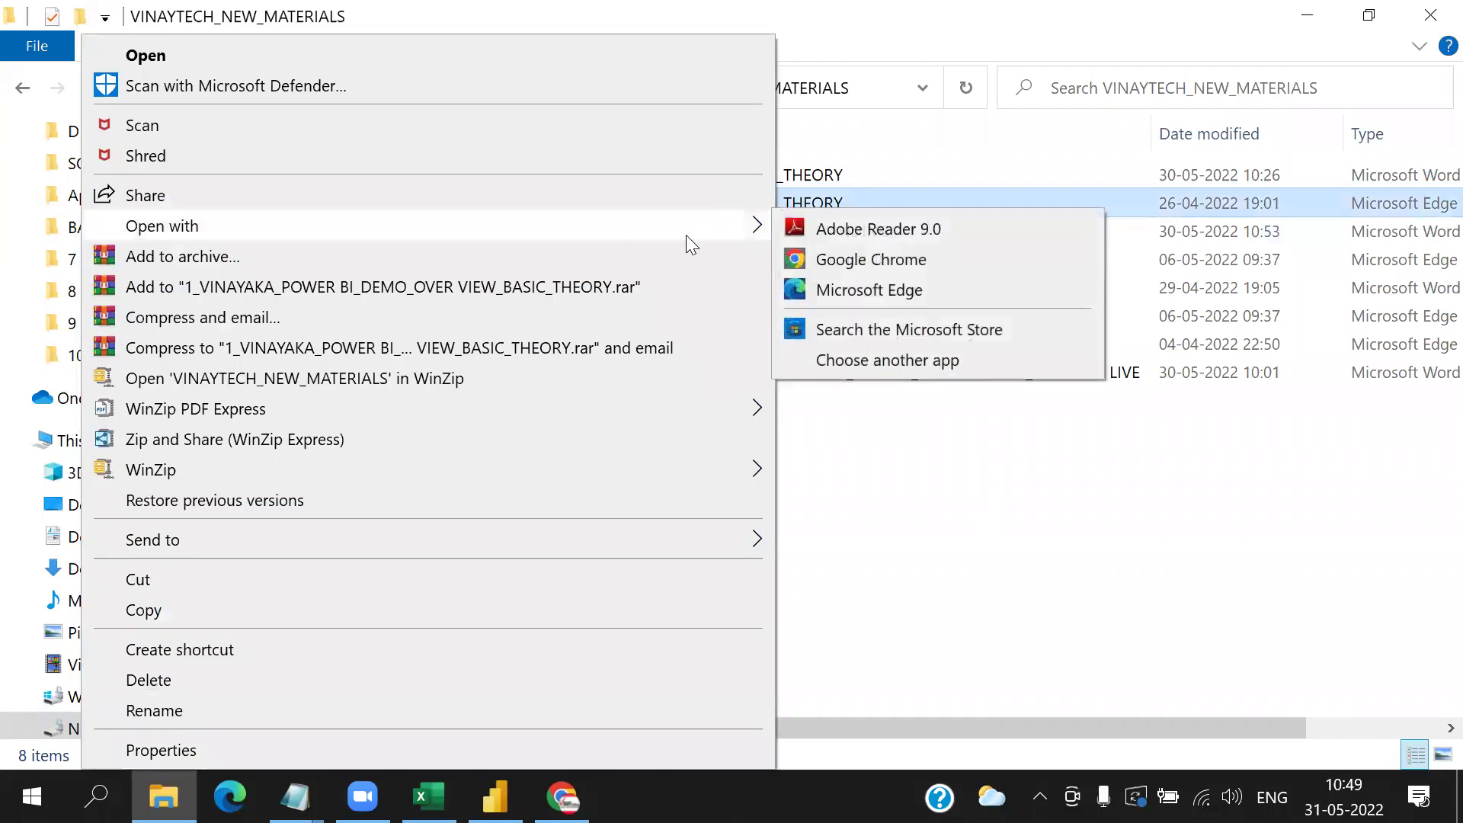
pyautogui.click(945, 230)
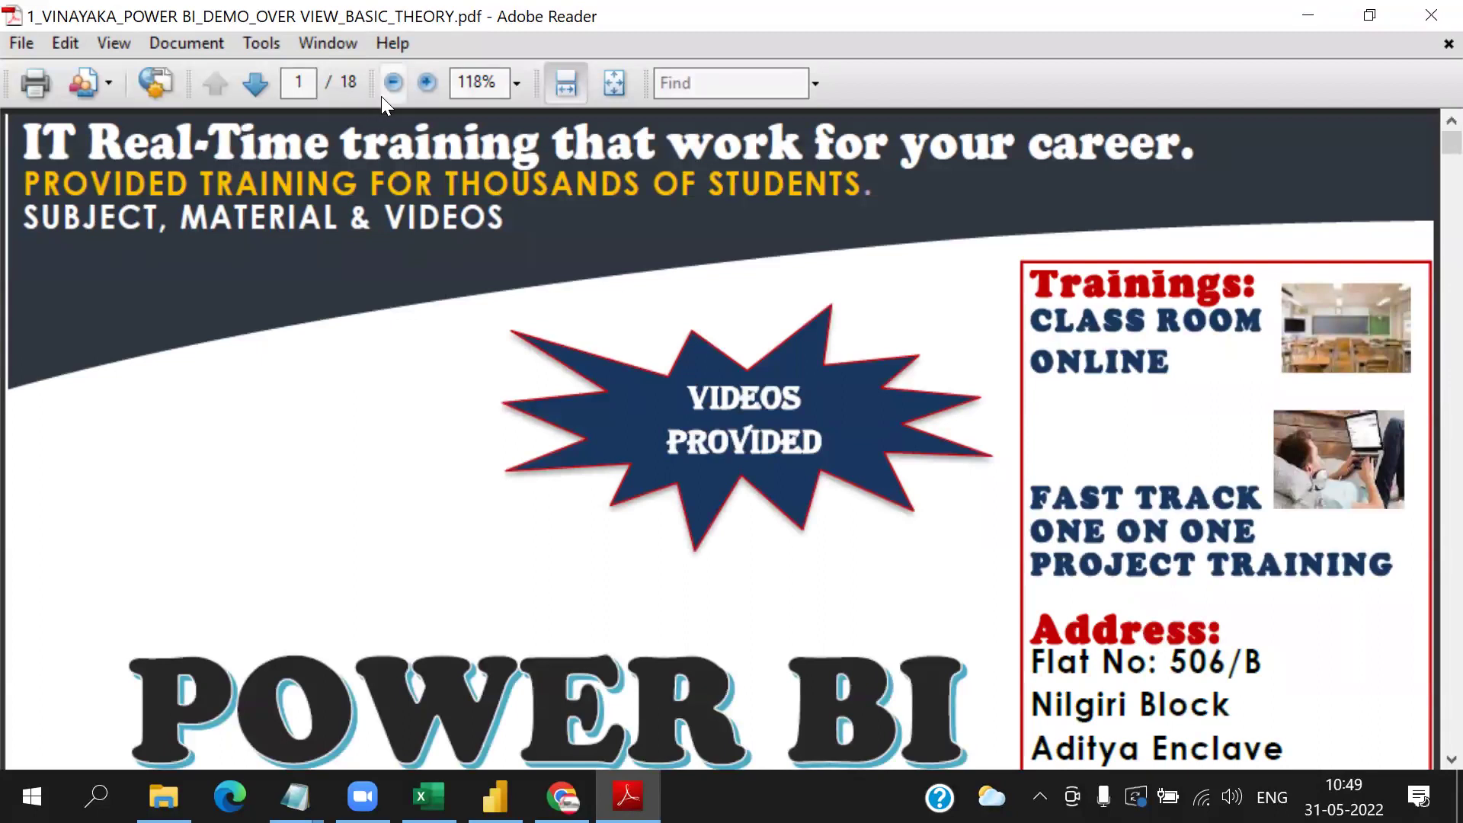
pyautogui.moveTo(1426, 147); pyautogui.dragTo(1426, 605)
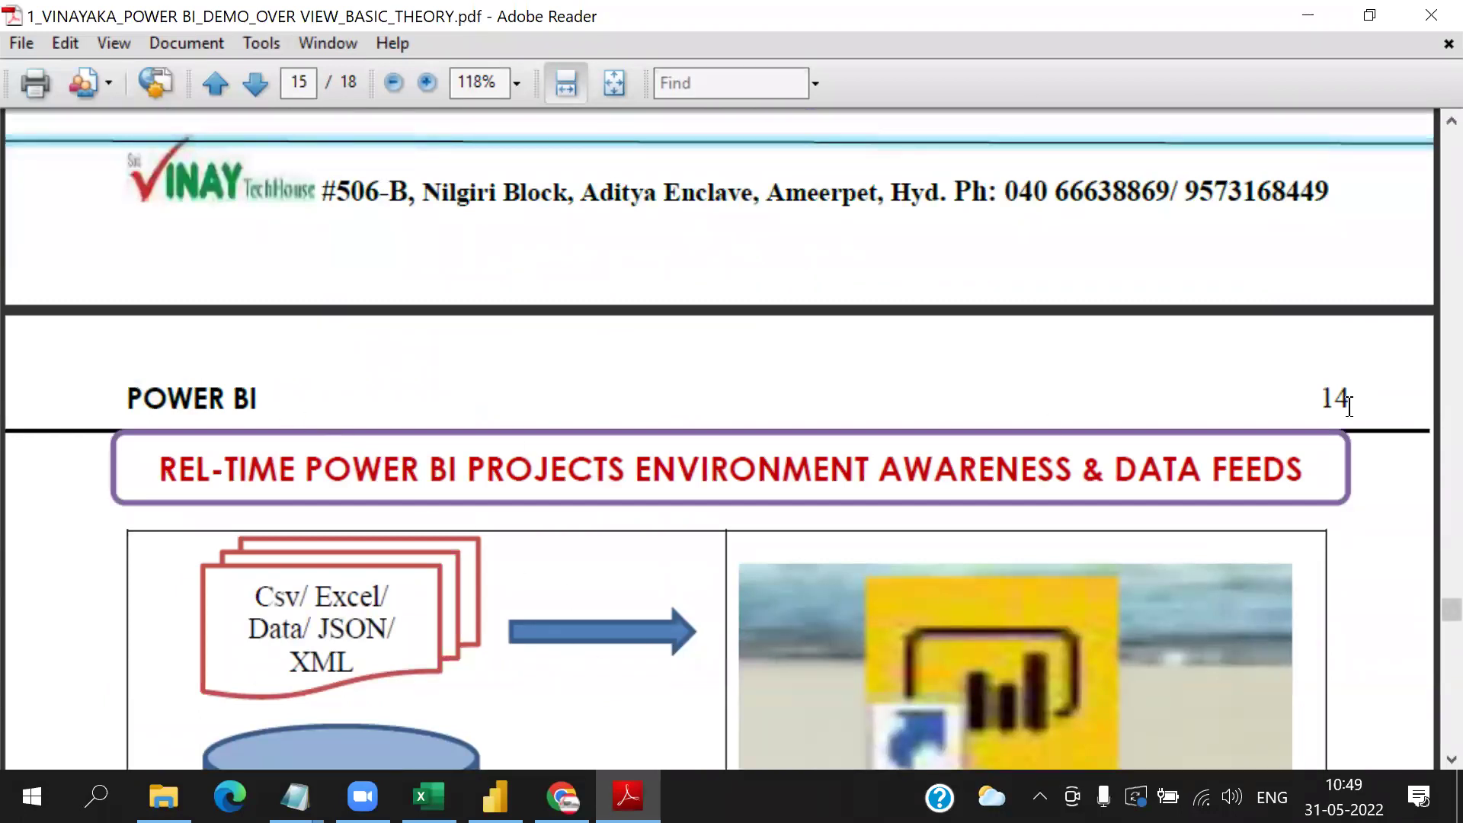
pyautogui.moveTo(1426, 604); pyautogui.dragTo(1426, 190)
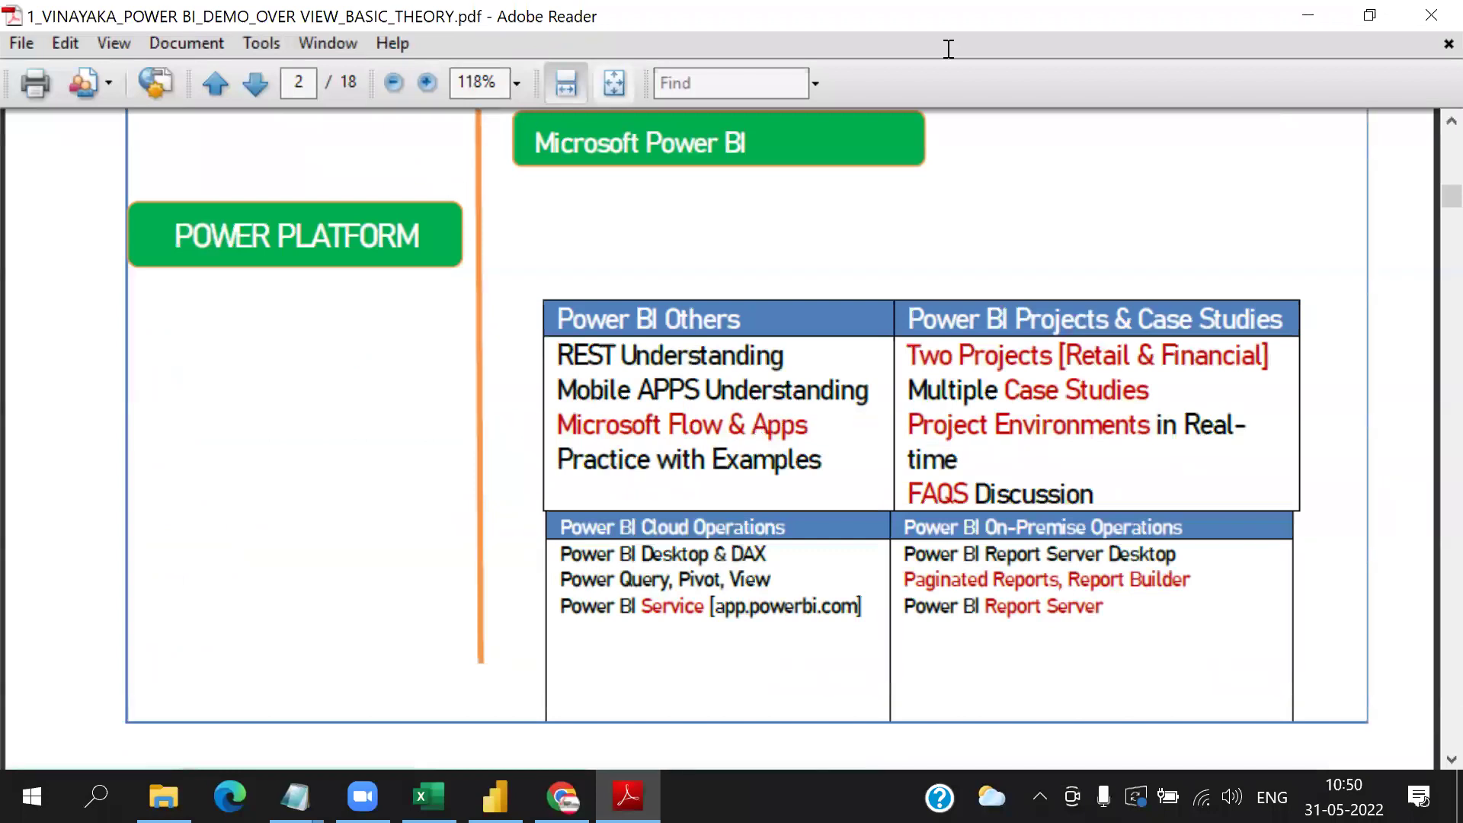
pyautogui.click(1430, 16)
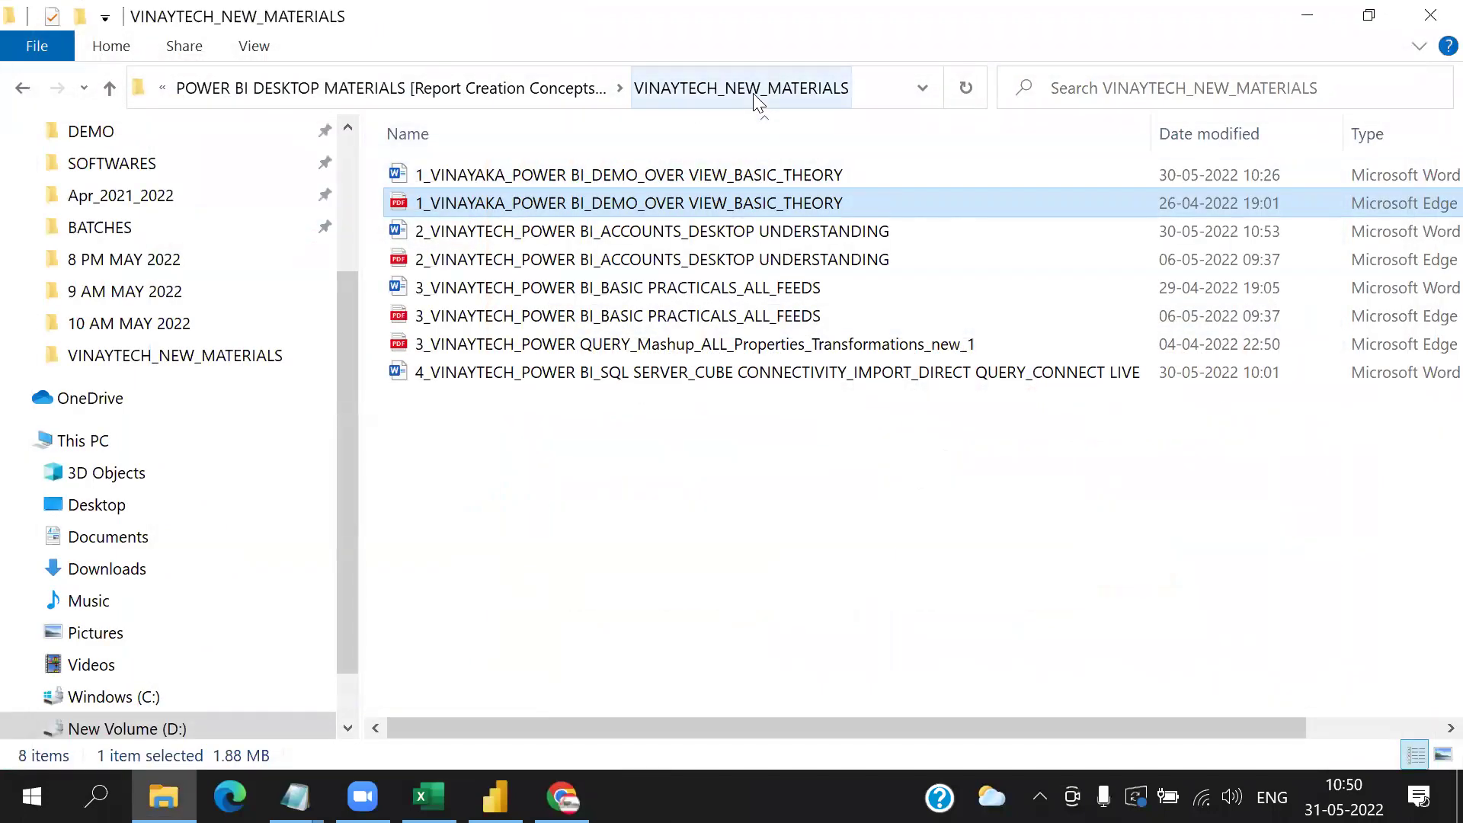
# - Switch to Power BI Desktop, show the report view and start a data connection with the PDF file connector
pyautogui.click(495, 797)
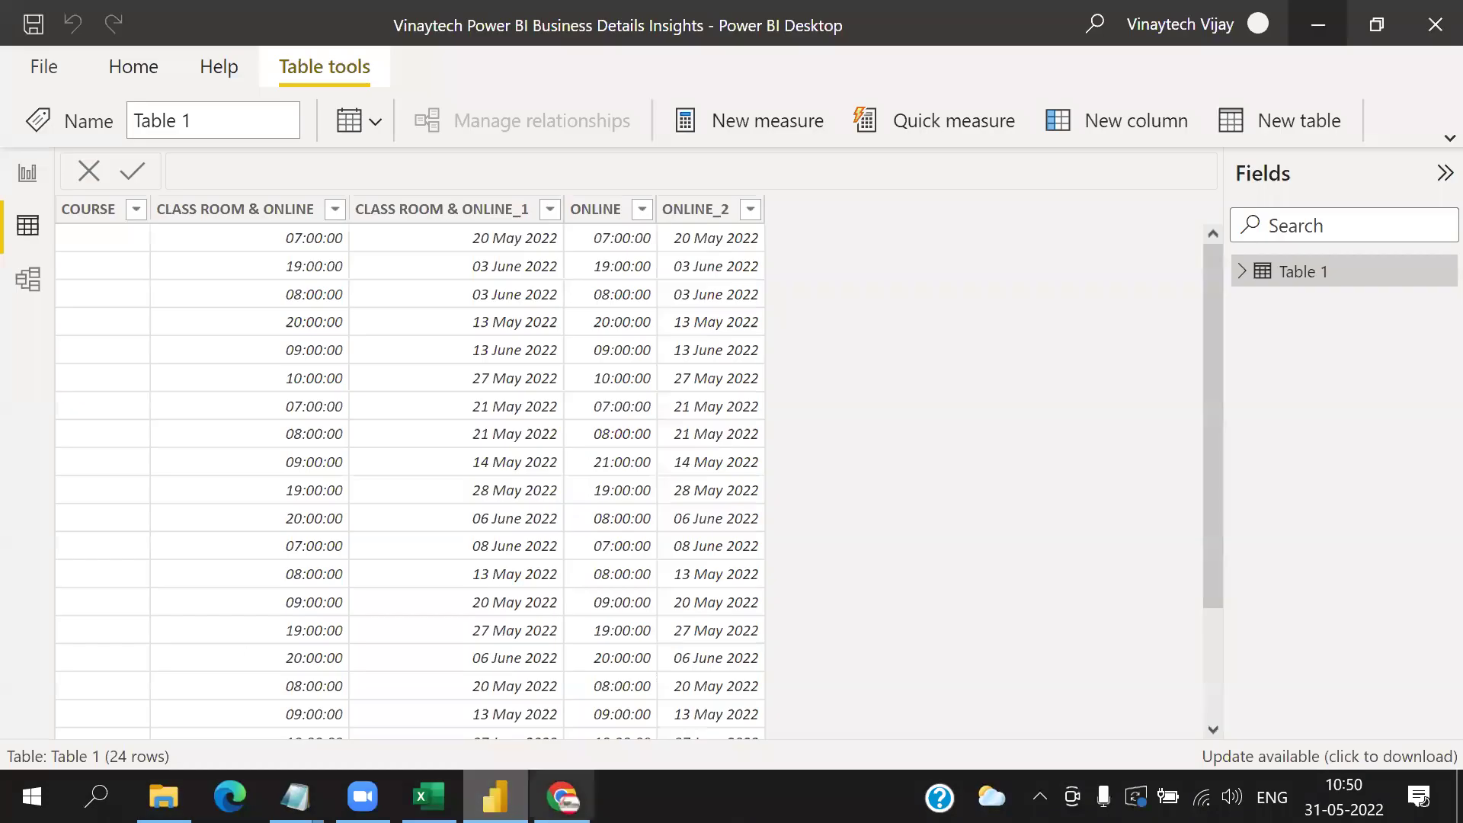
pyautogui.click(27, 174)
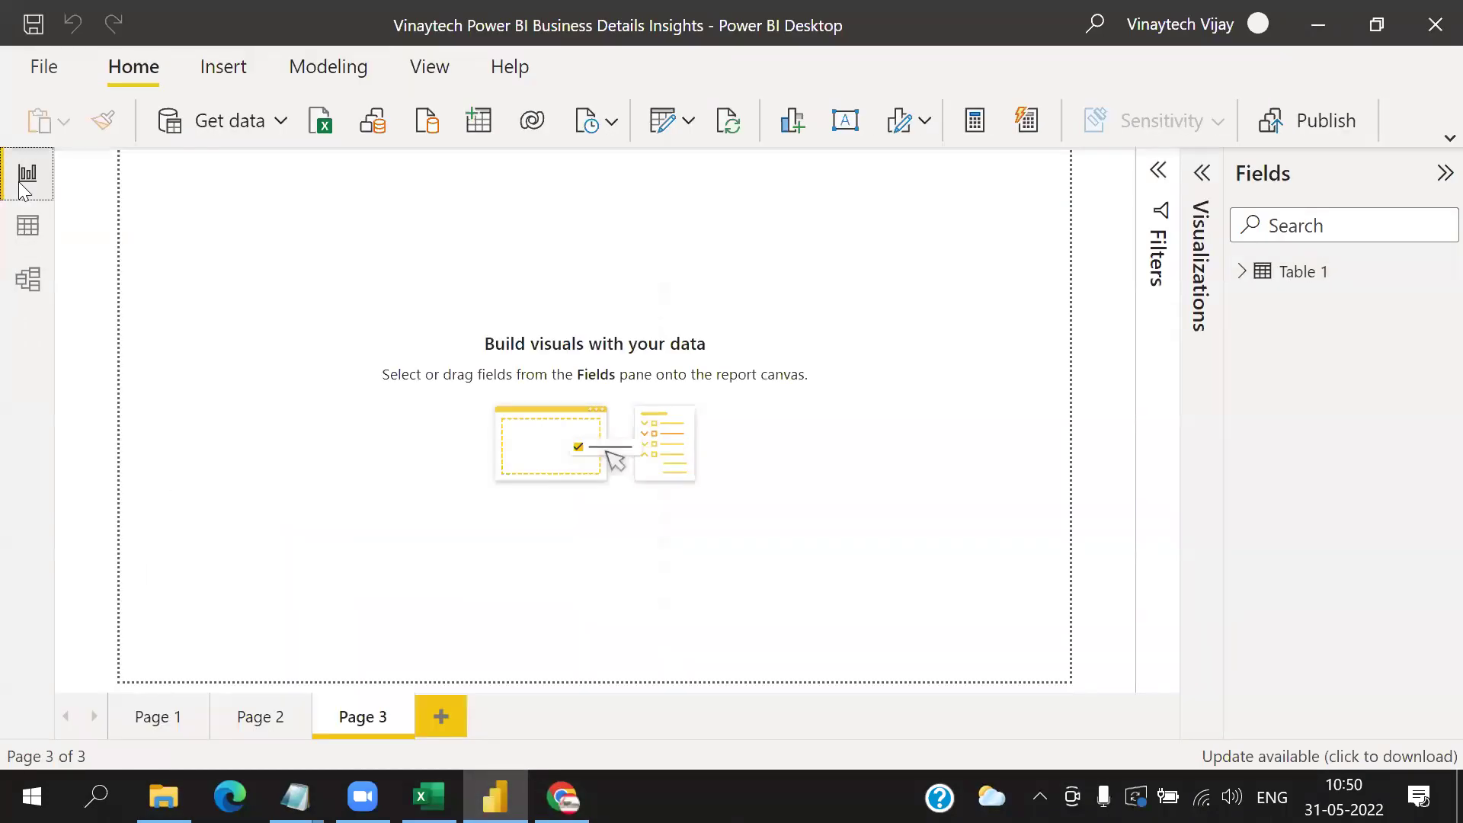
pyautogui.click(278, 121)
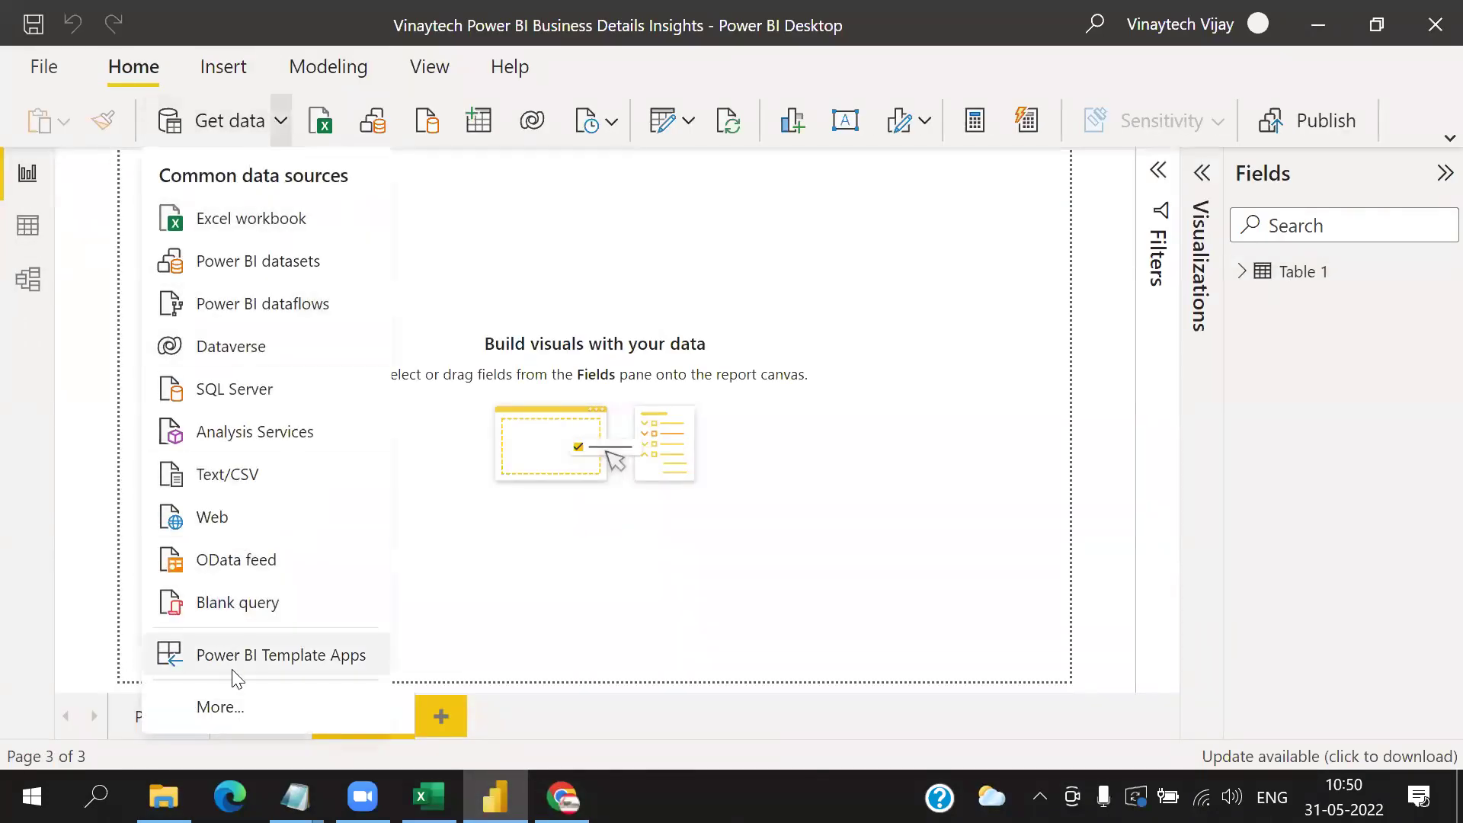
pyautogui.click(214, 710)
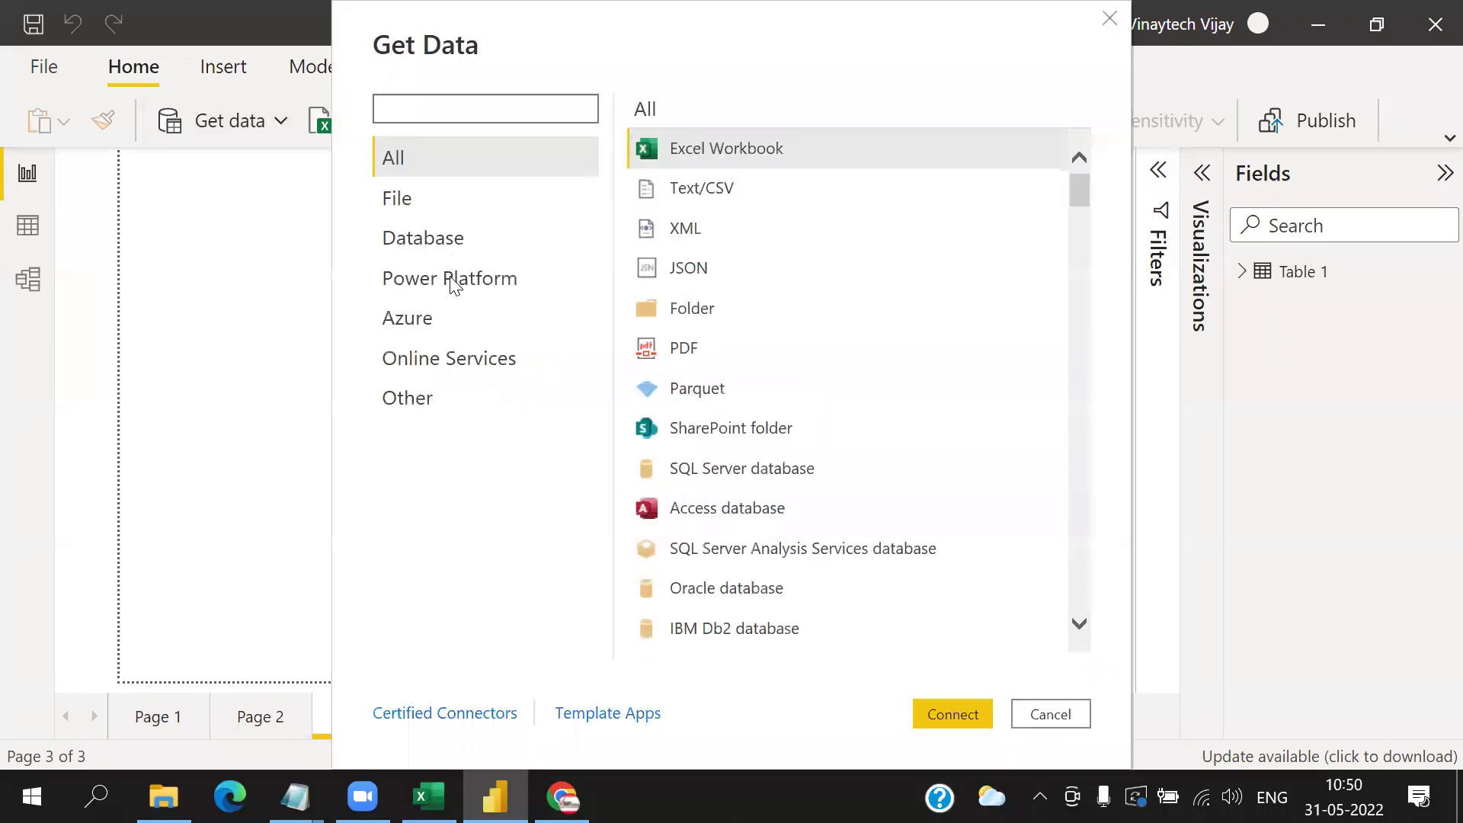
pyautogui.click(402, 204)
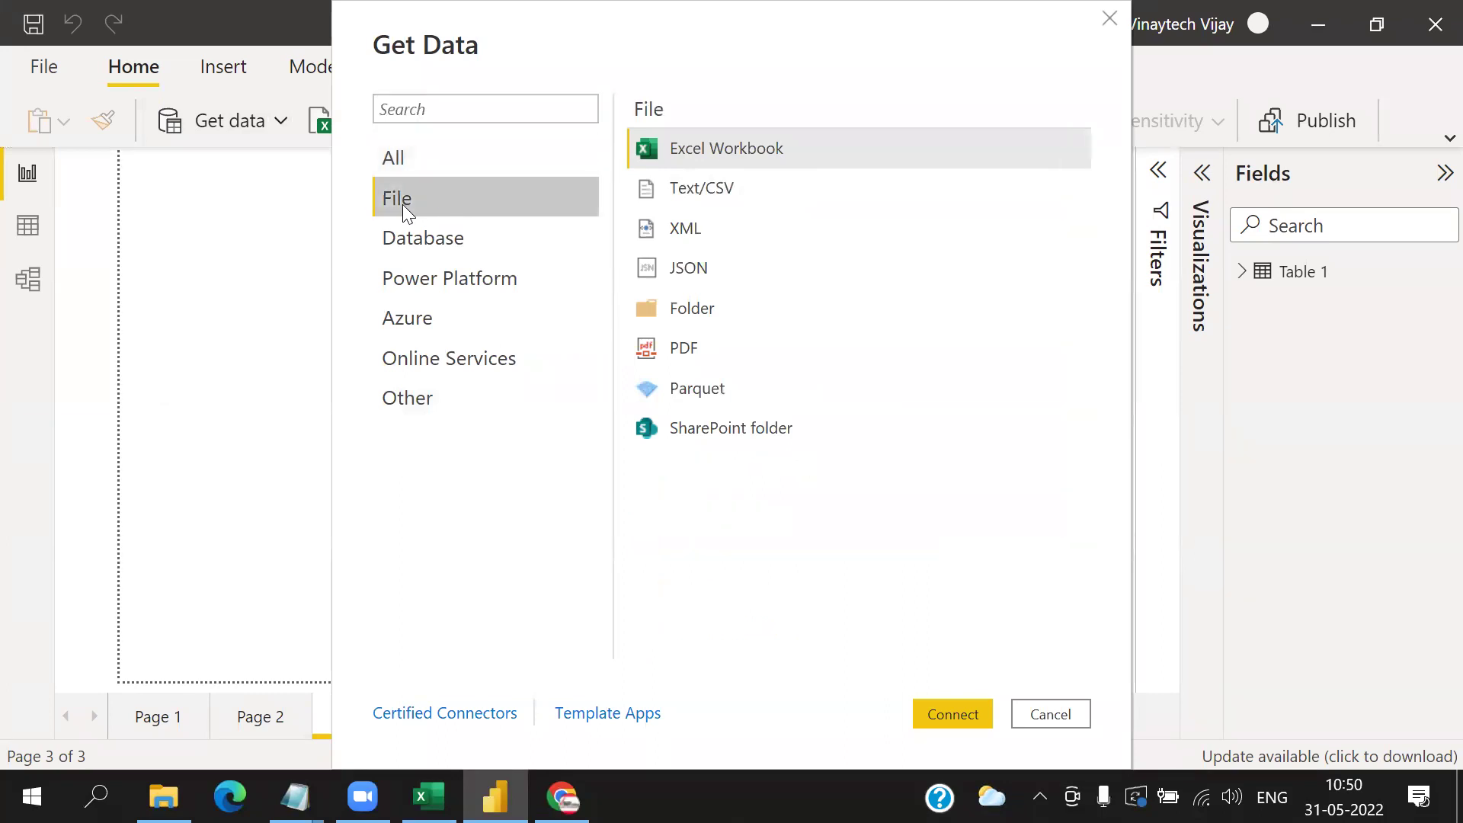
pyautogui.click(681, 355)
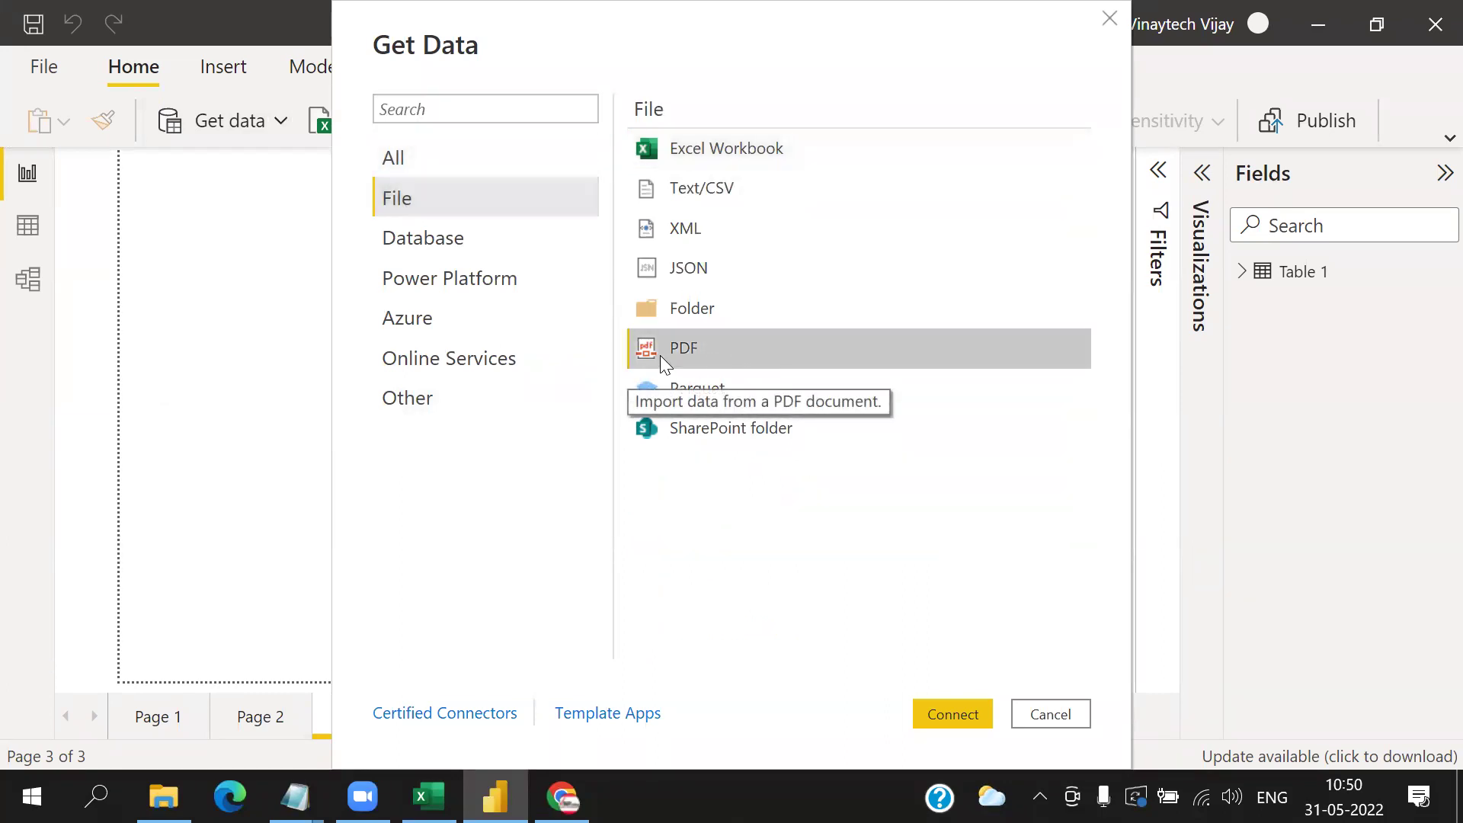
pyautogui.click(952, 715)
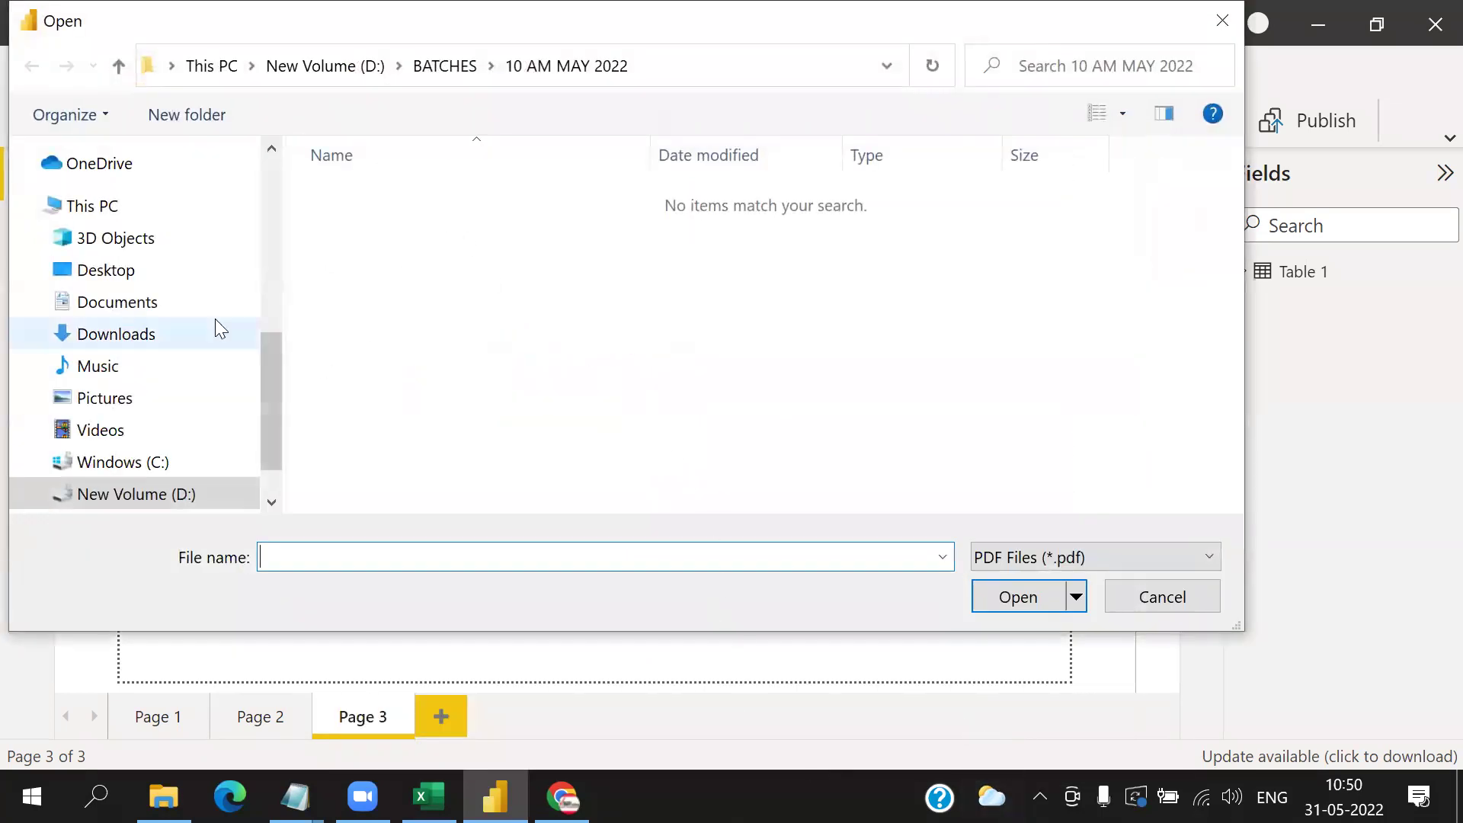
pyautogui.scroll(5, 215, 318)
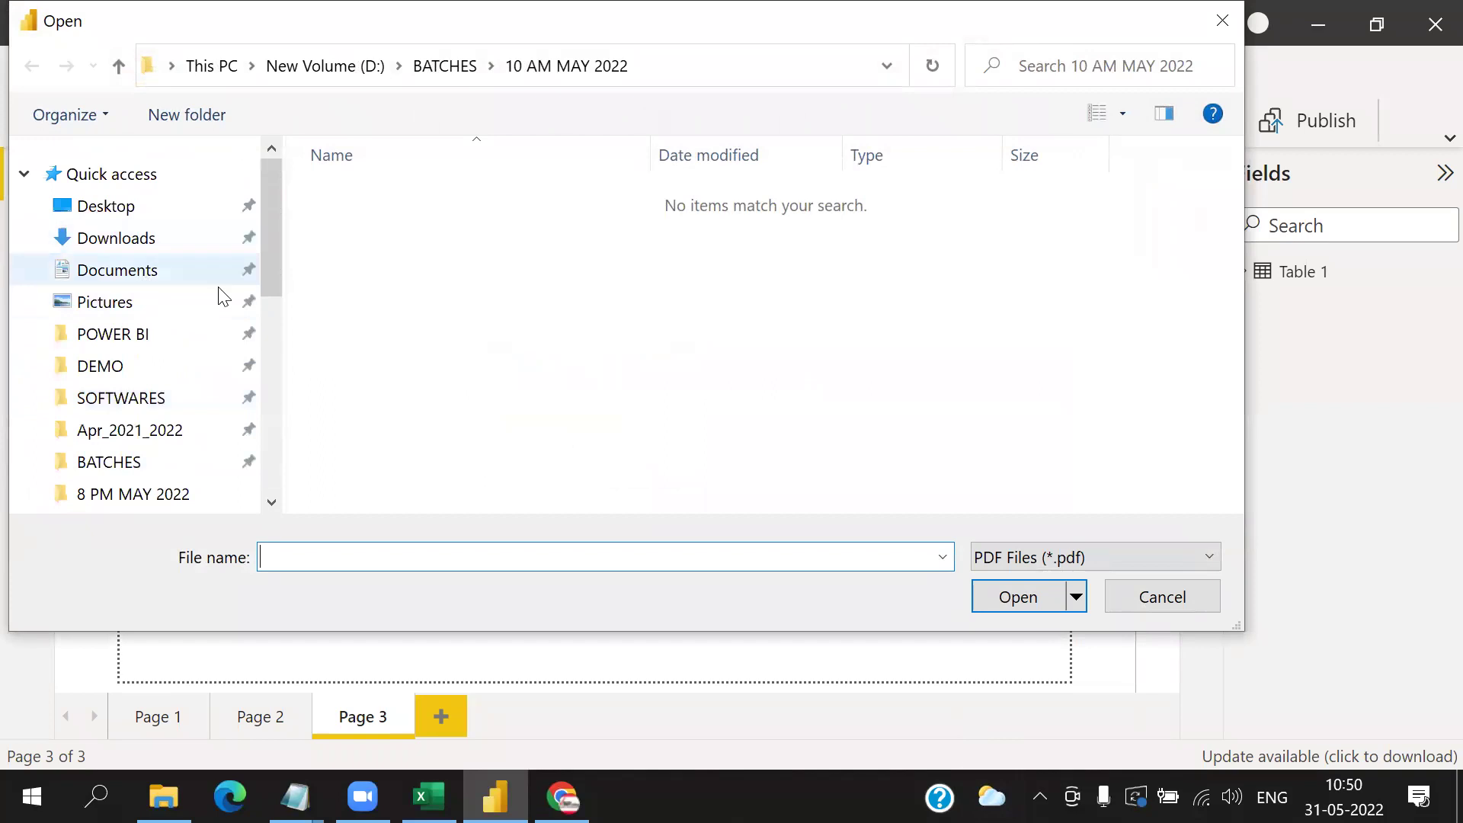
pyautogui.click(142, 335)
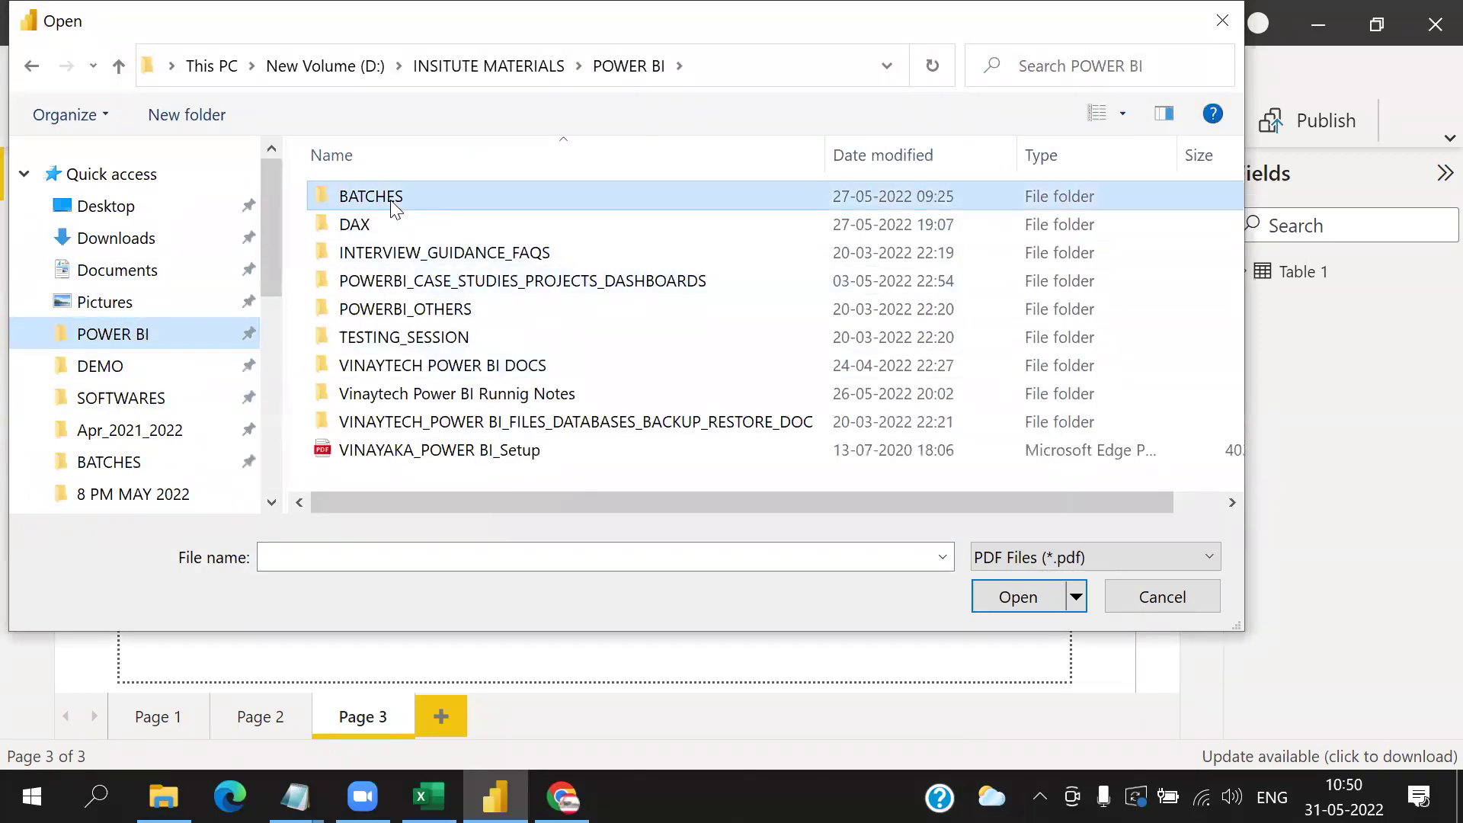
pyautogui.doubleClick(368, 196)
pyautogui.scroll(-4, 604, 381)
pyautogui.scroll(-7, 604, 386)
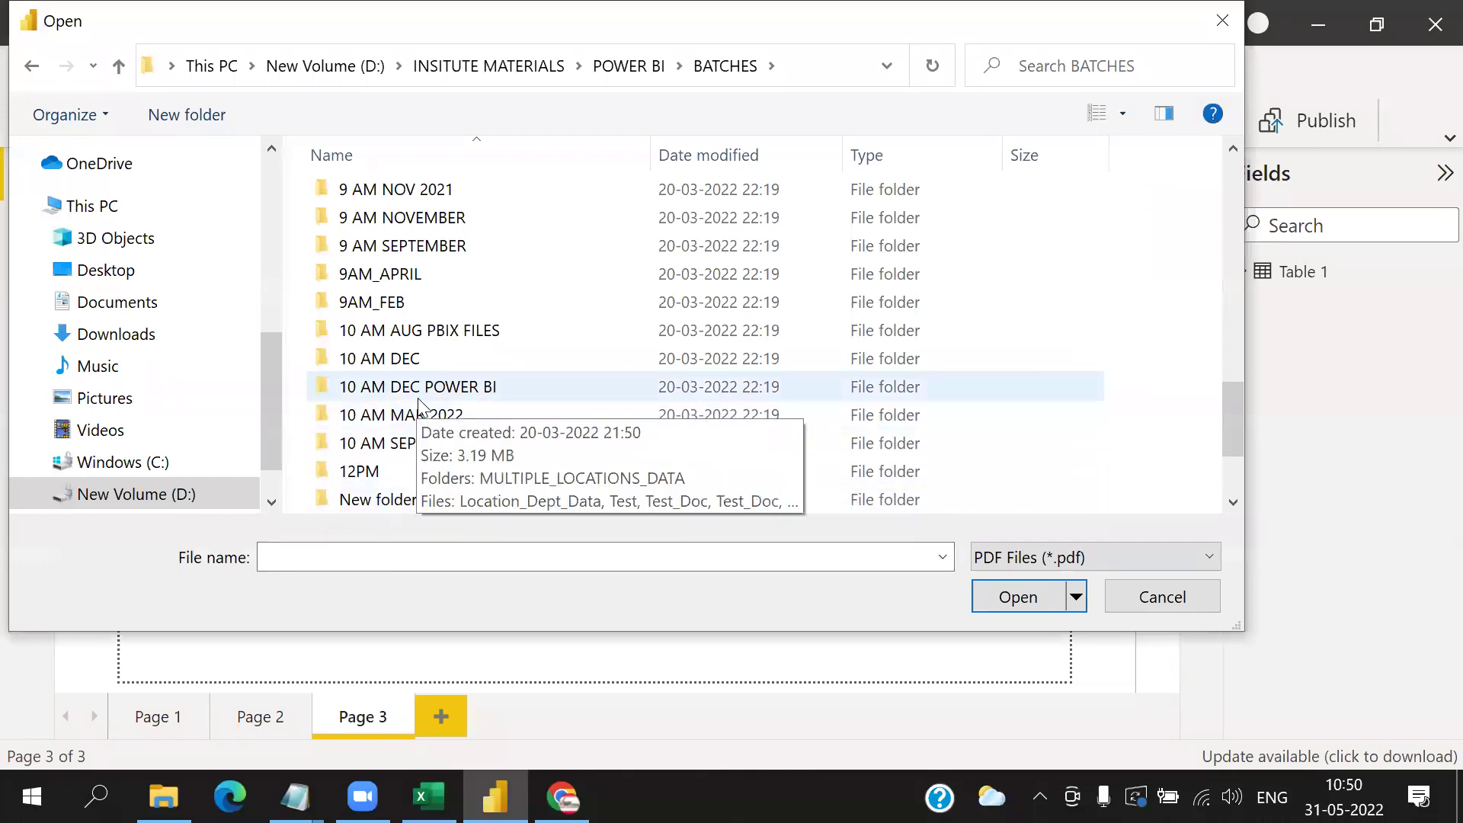
pyautogui.scroll(8, 403, 412)
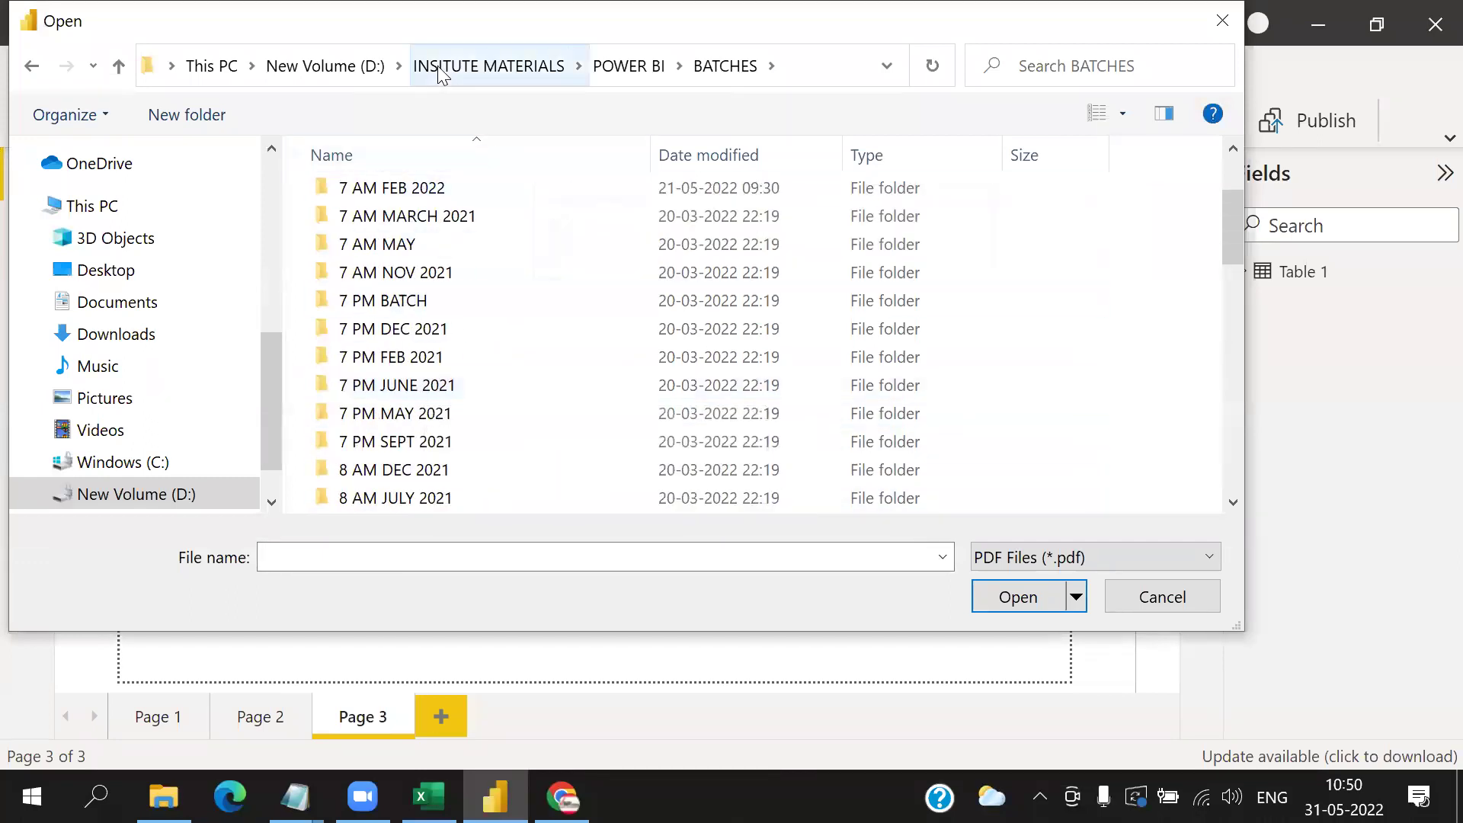
# - Open the 1_VINAYAKA_POWER BI_DEMO_OVER VIEW_BASIC_THEORY PDF from VINAYTECH_NEW_MATERIALS, inside POWER BI DESKTOP MATERIALS under POWER BI > VINAYTECH POWER BI DOCS
pyautogui.scroll(5, 153, 314)
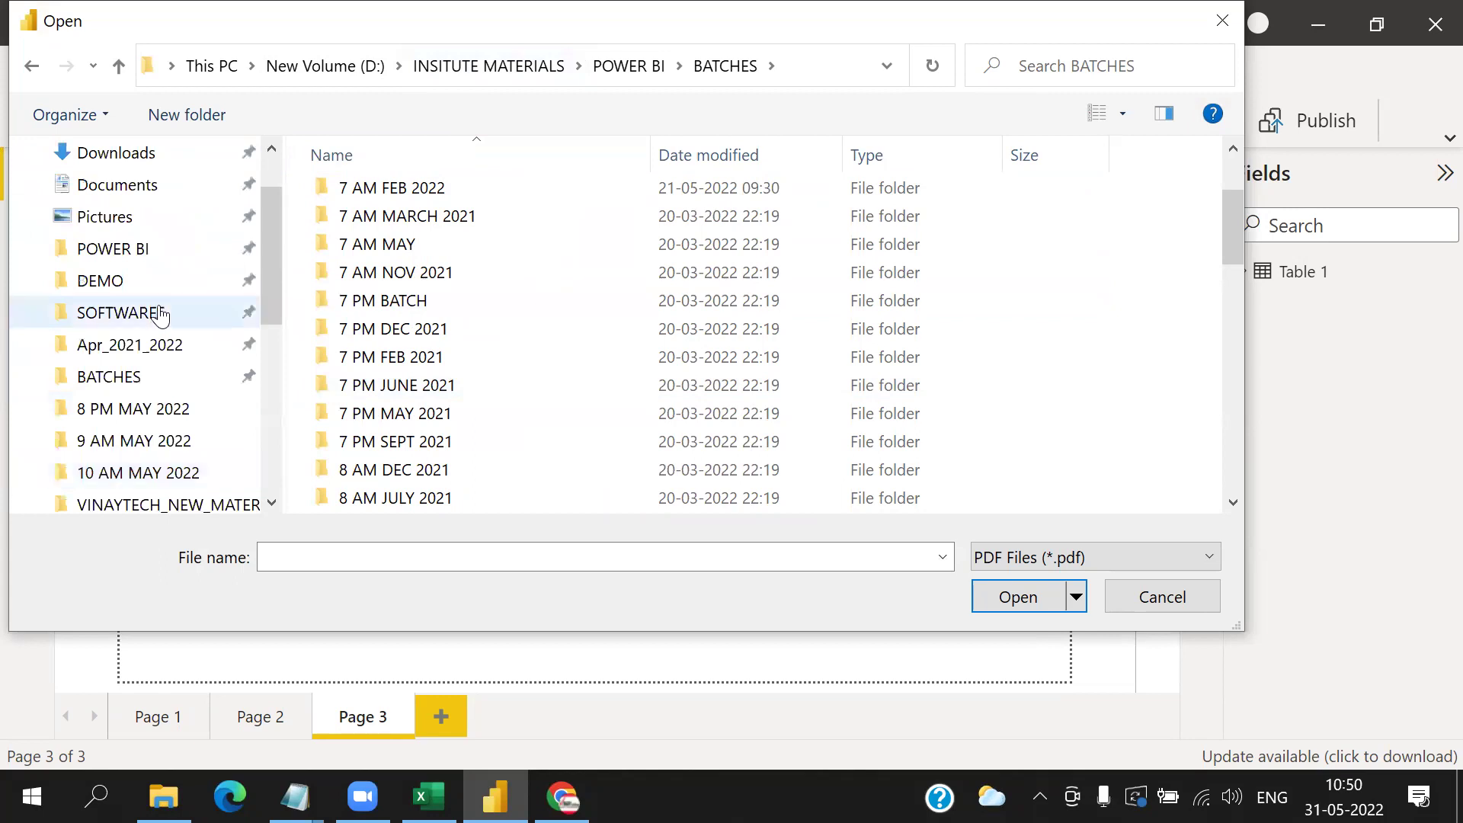
pyautogui.click(140, 248)
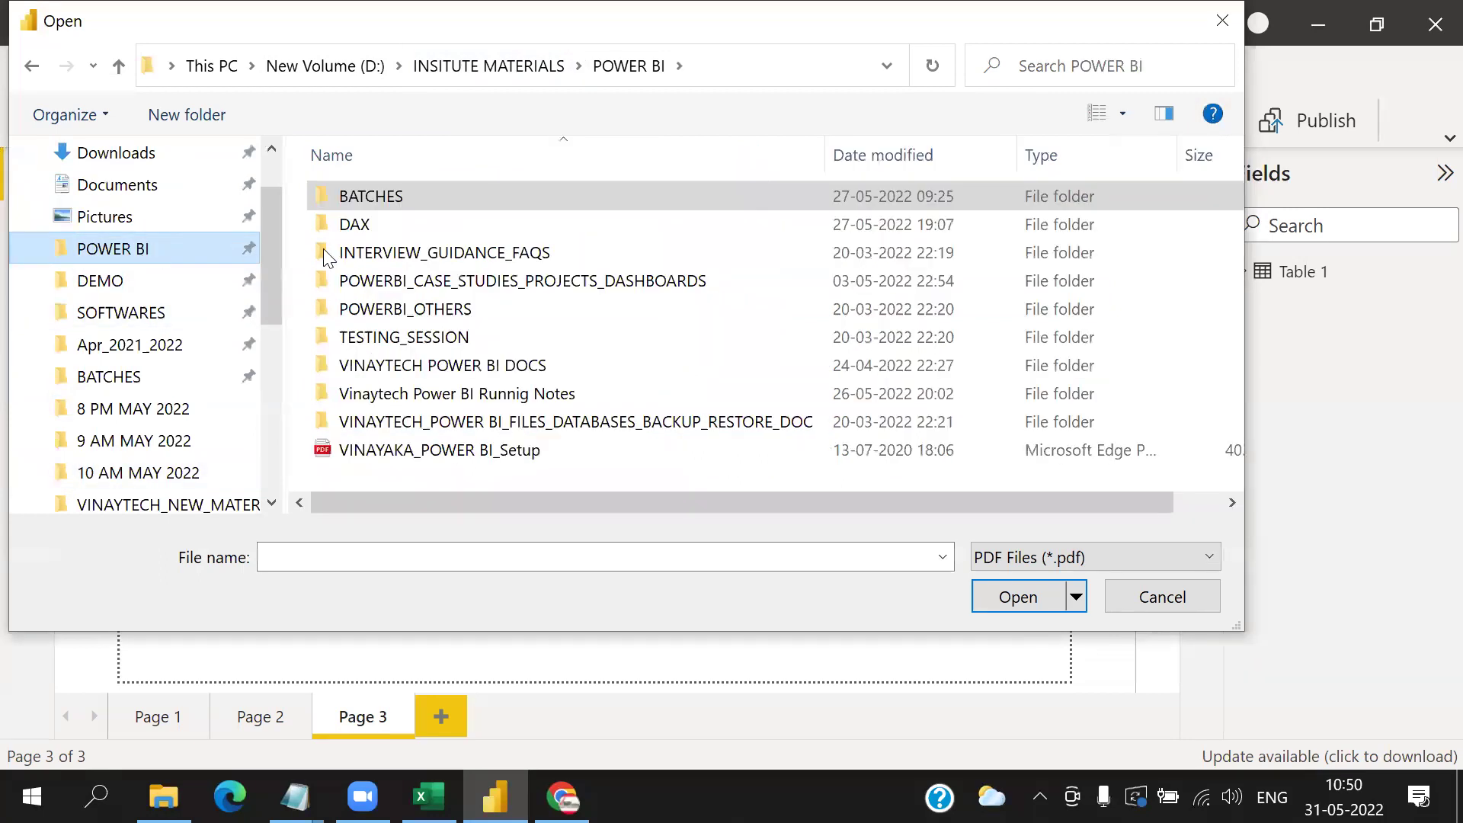
pyautogui.doubleClick(496, 367)
pyautogui.doubleClick(518, 196)
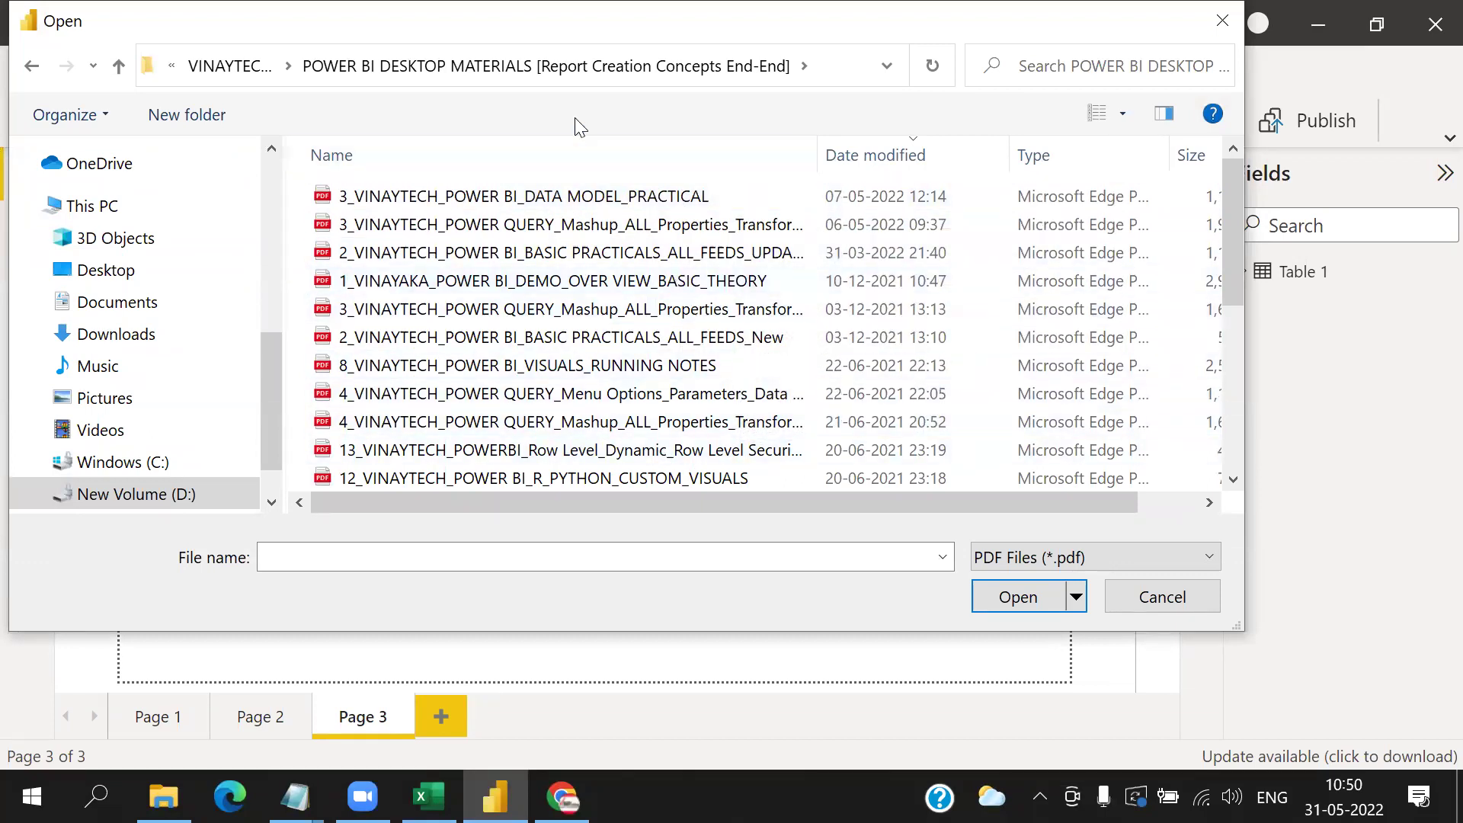
pyautogui.click(244, 66)
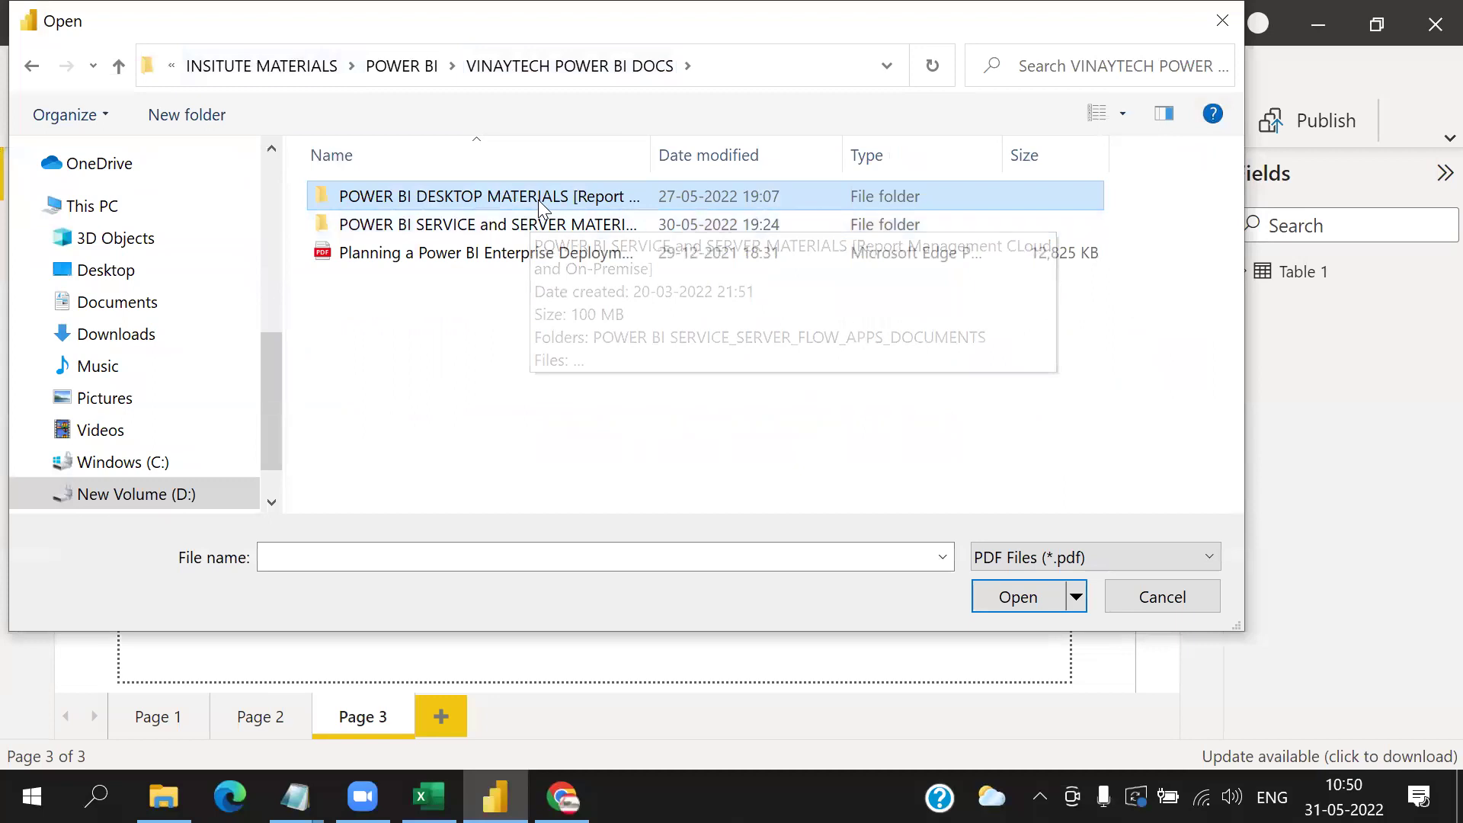
pyautogui.doubleClick(503, 198)
pyautogui.scroll(-5, 479, 381)
pyautogui.doubleClick(478, 423)
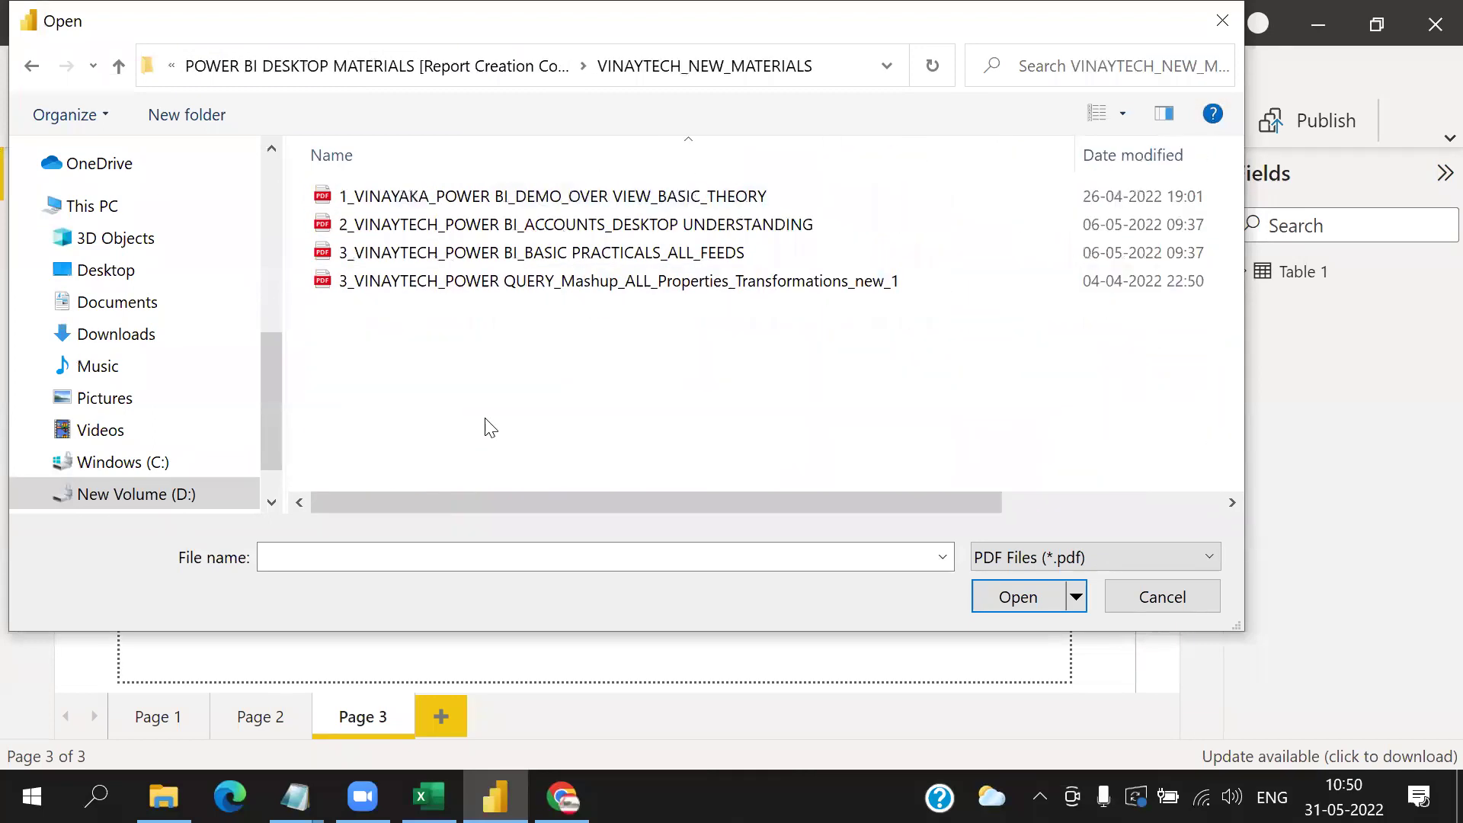
pyautogui.doubleClick(548, 201)
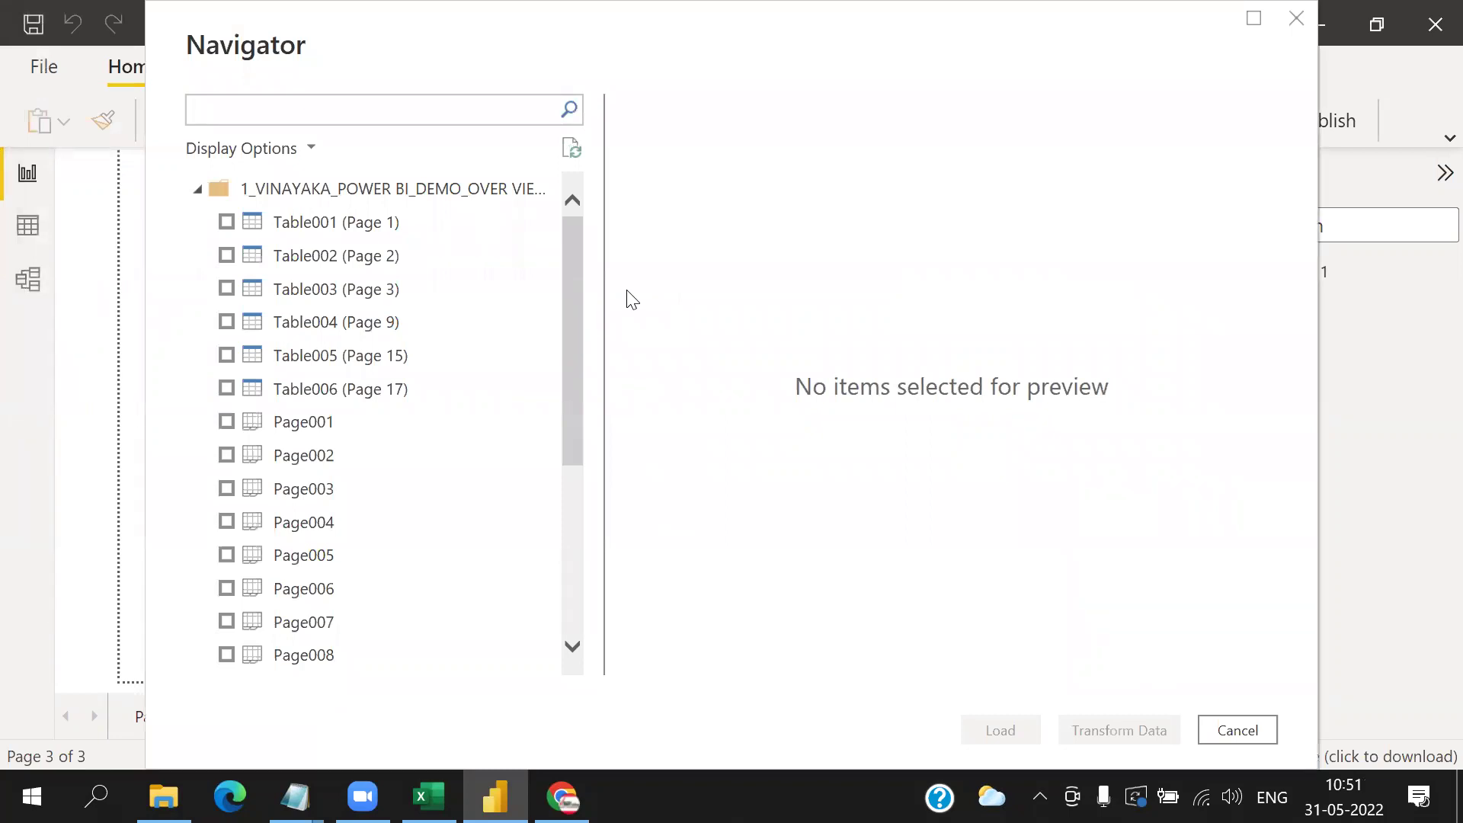
# - Look through the PDF's detected tables and pages, select Page005 and Table003 (Page 3), and load them
pyautogui.scroll(-3, 441, 385)
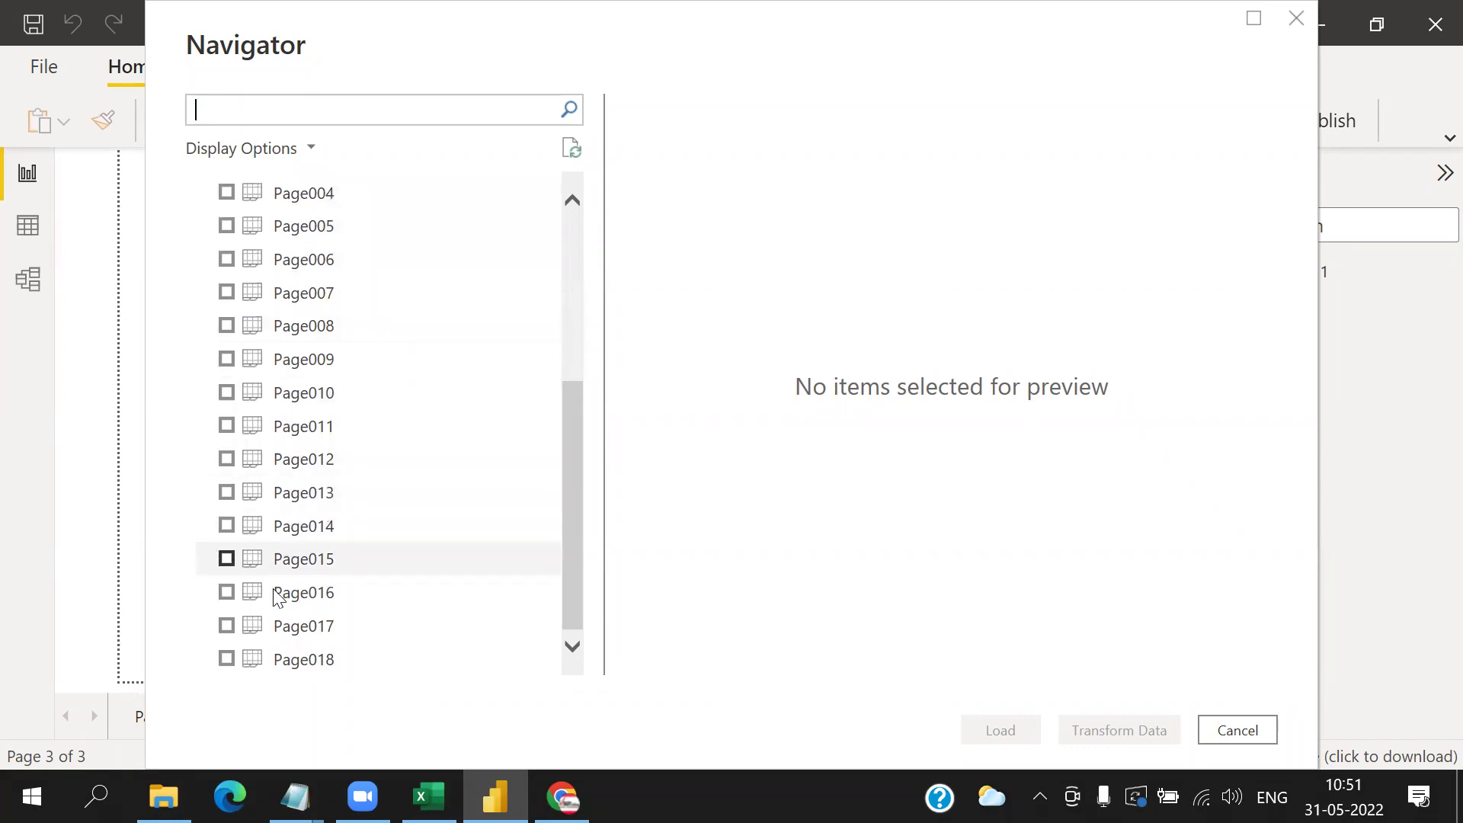
pyautogui.scroll(3, 431, 466)
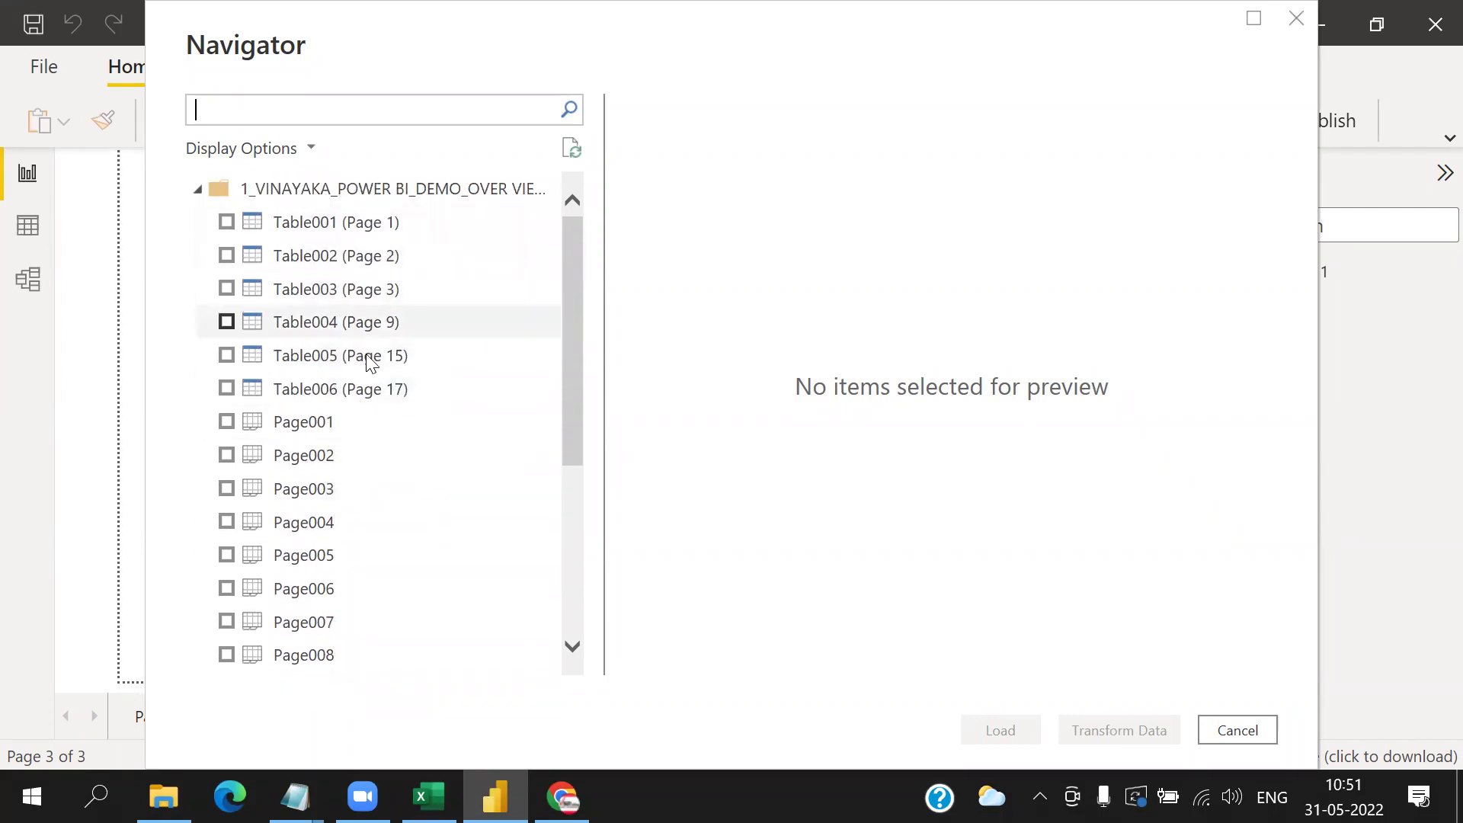
pyautogui.scroll(-3, 403, 502)
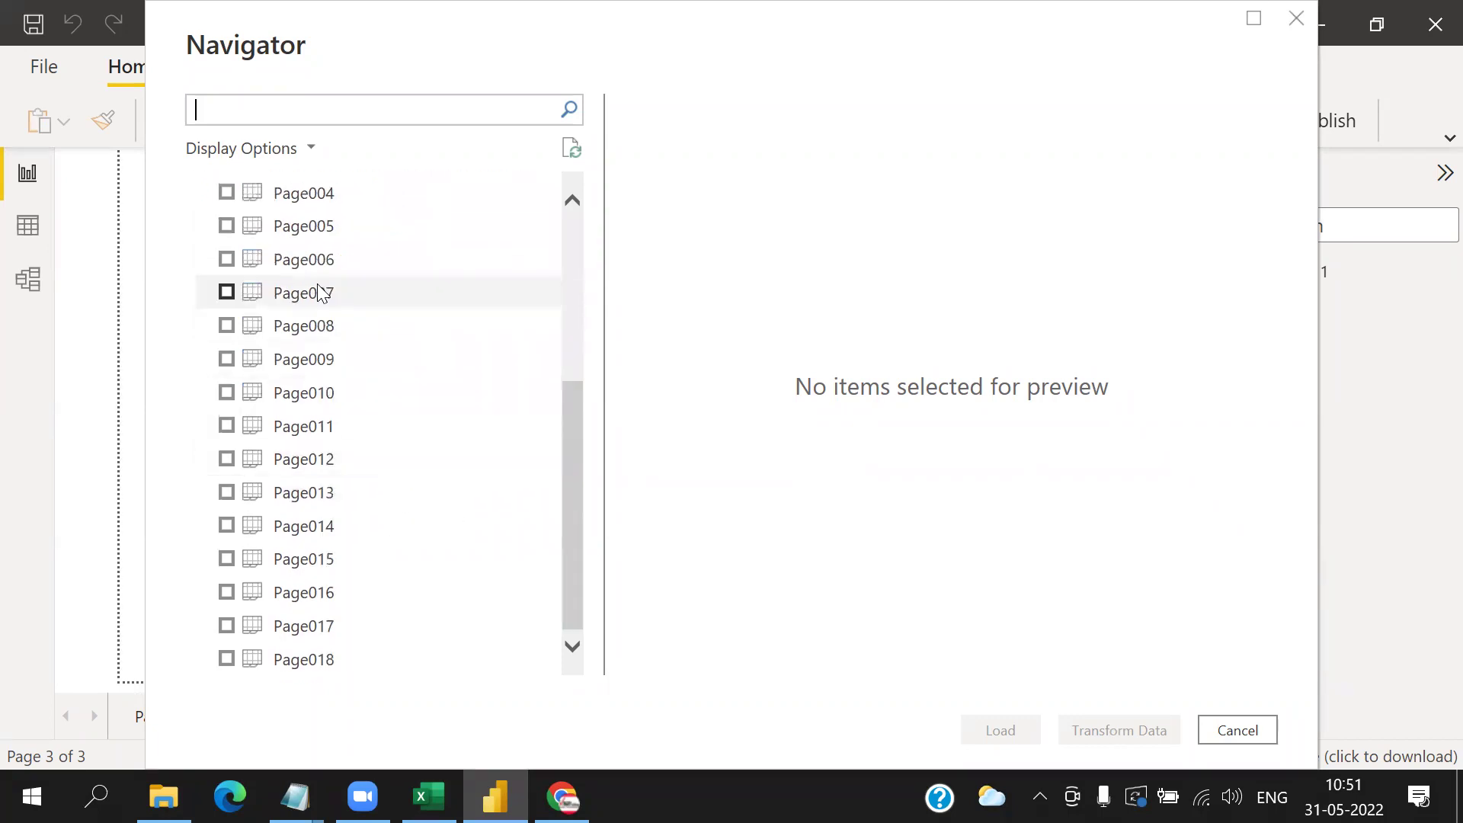
pyautogui.scroll(3, 444, 457)
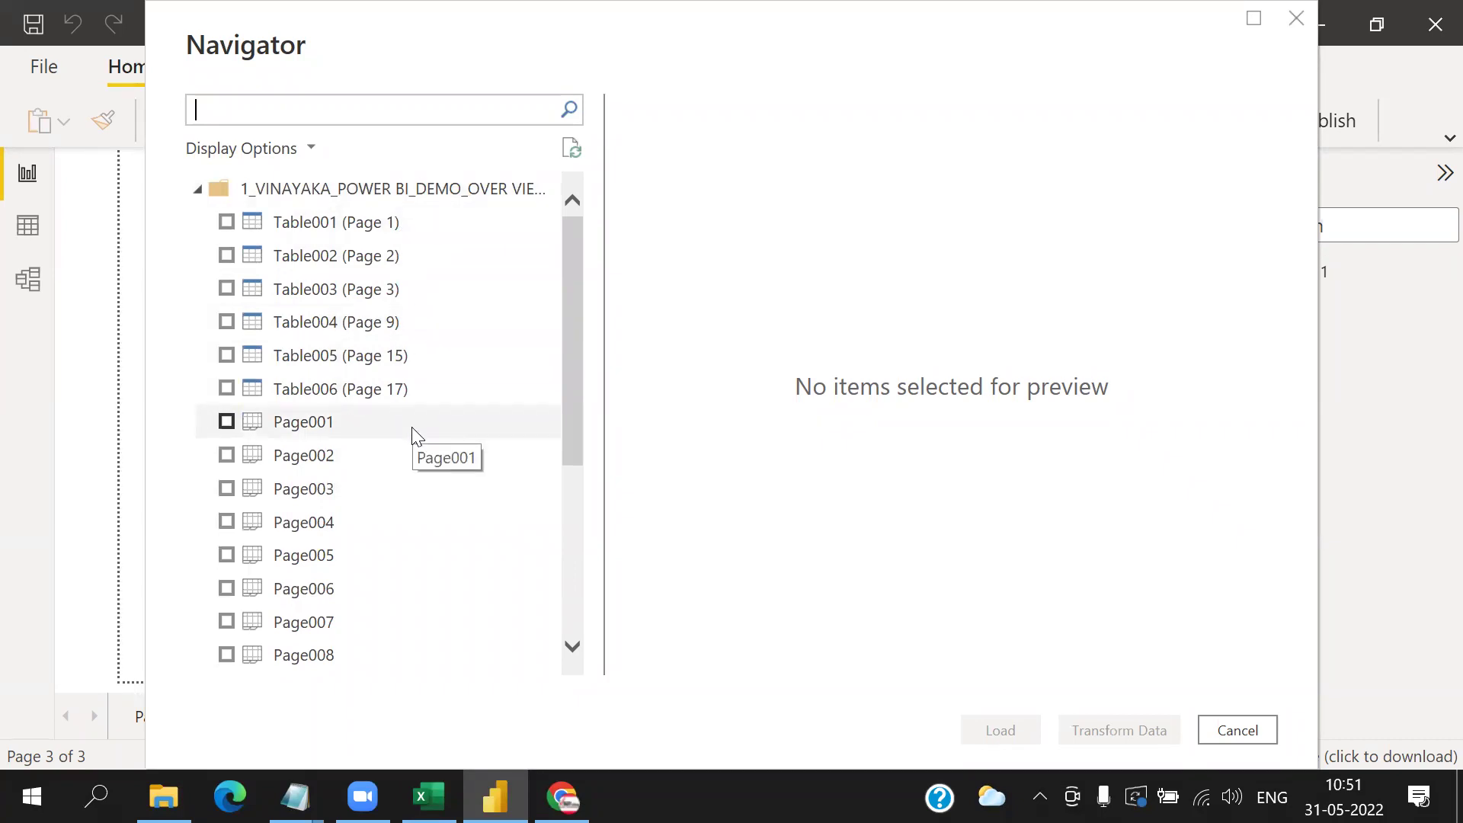
pyautogui.click(226, 555)
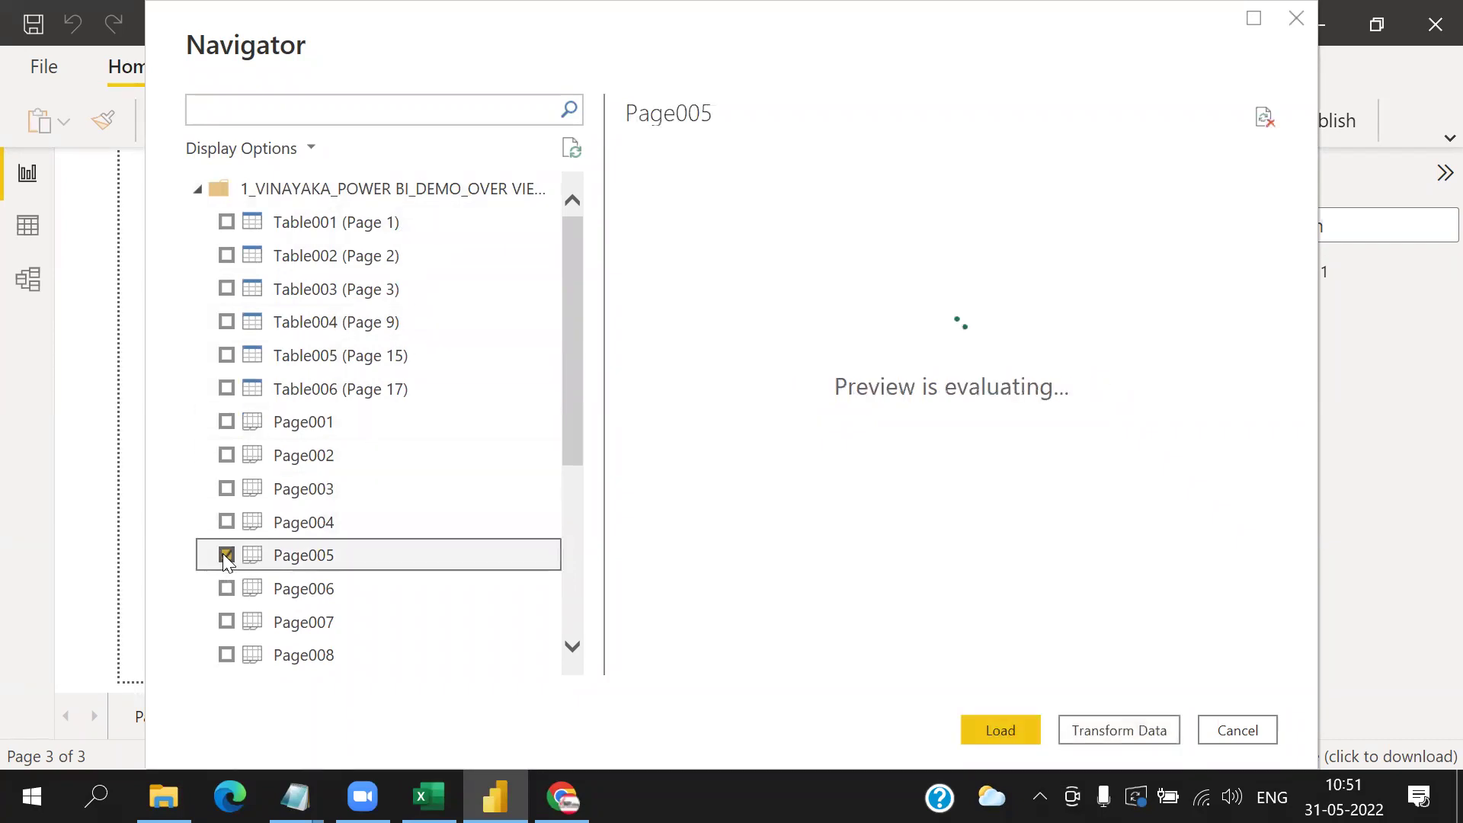
pyautogui.click(227, 289)
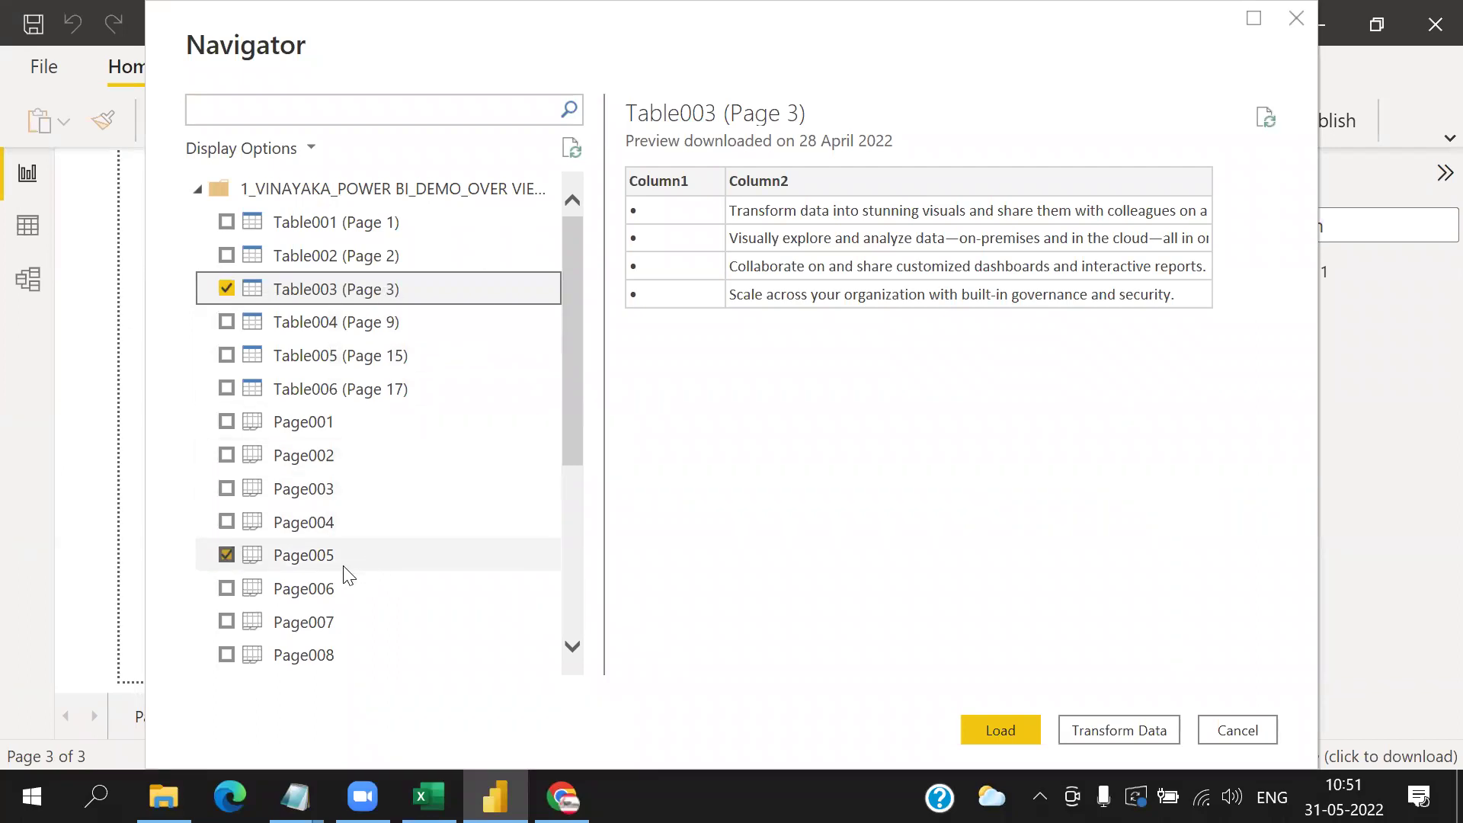
pyautogui.click(1015, 732)
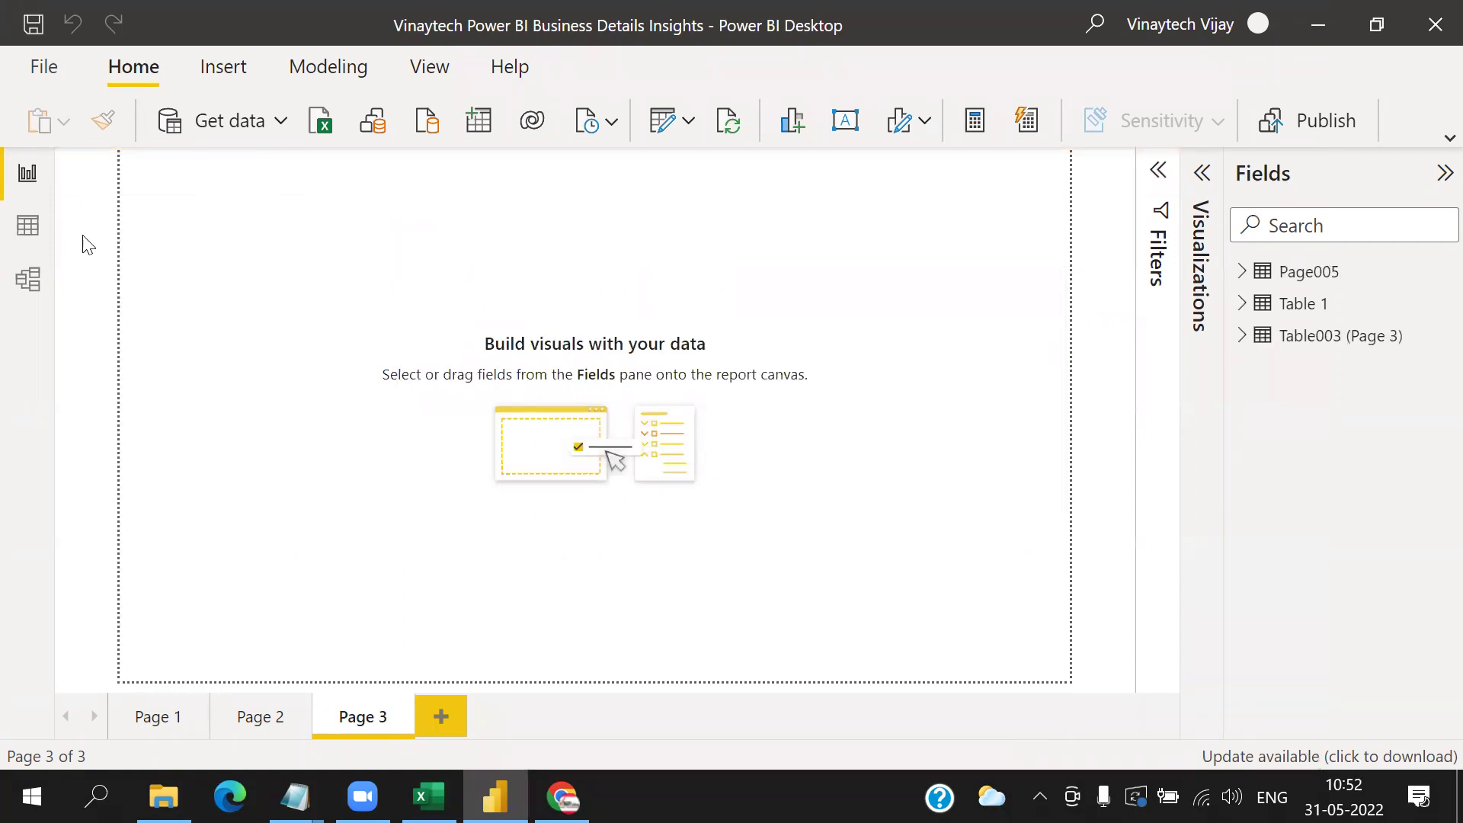
# - Examine the imported Page005 and Table003 (Page 3) rows in the data view and return to the report view
pyautogui.click(31, 227)
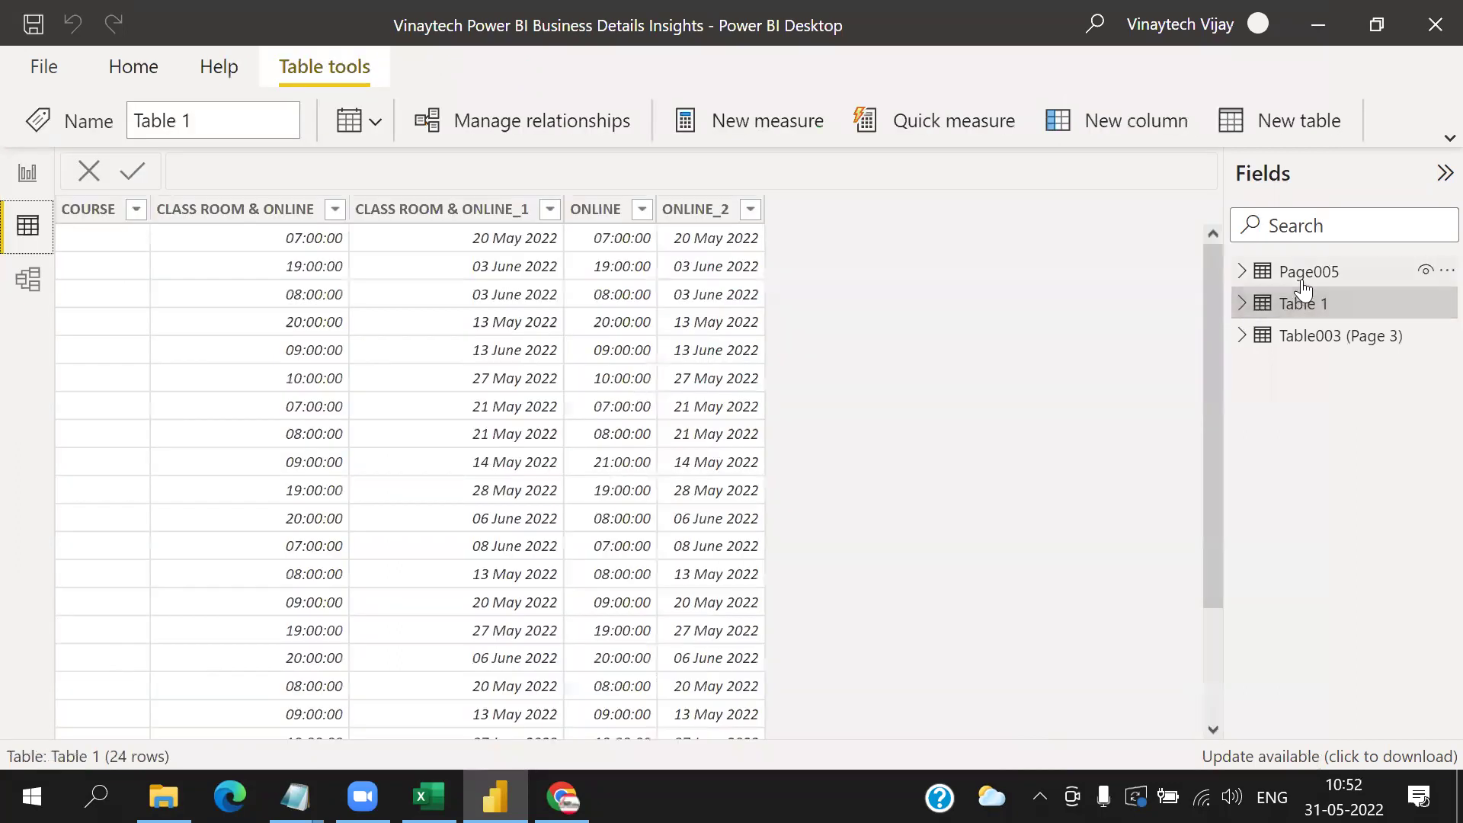
pyautogui.click(1303, 275)
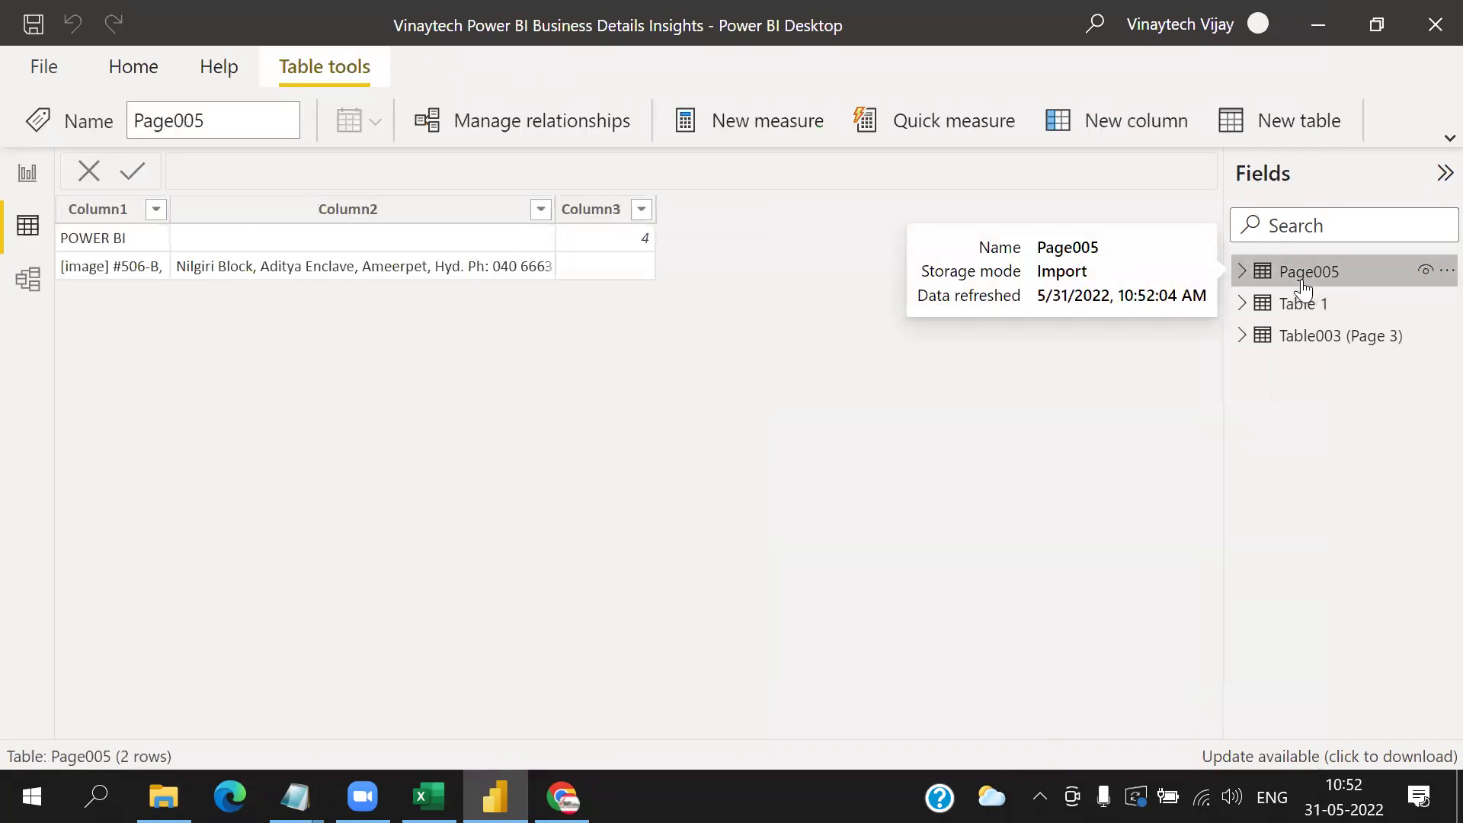
pyautogui.click(1308, 336)
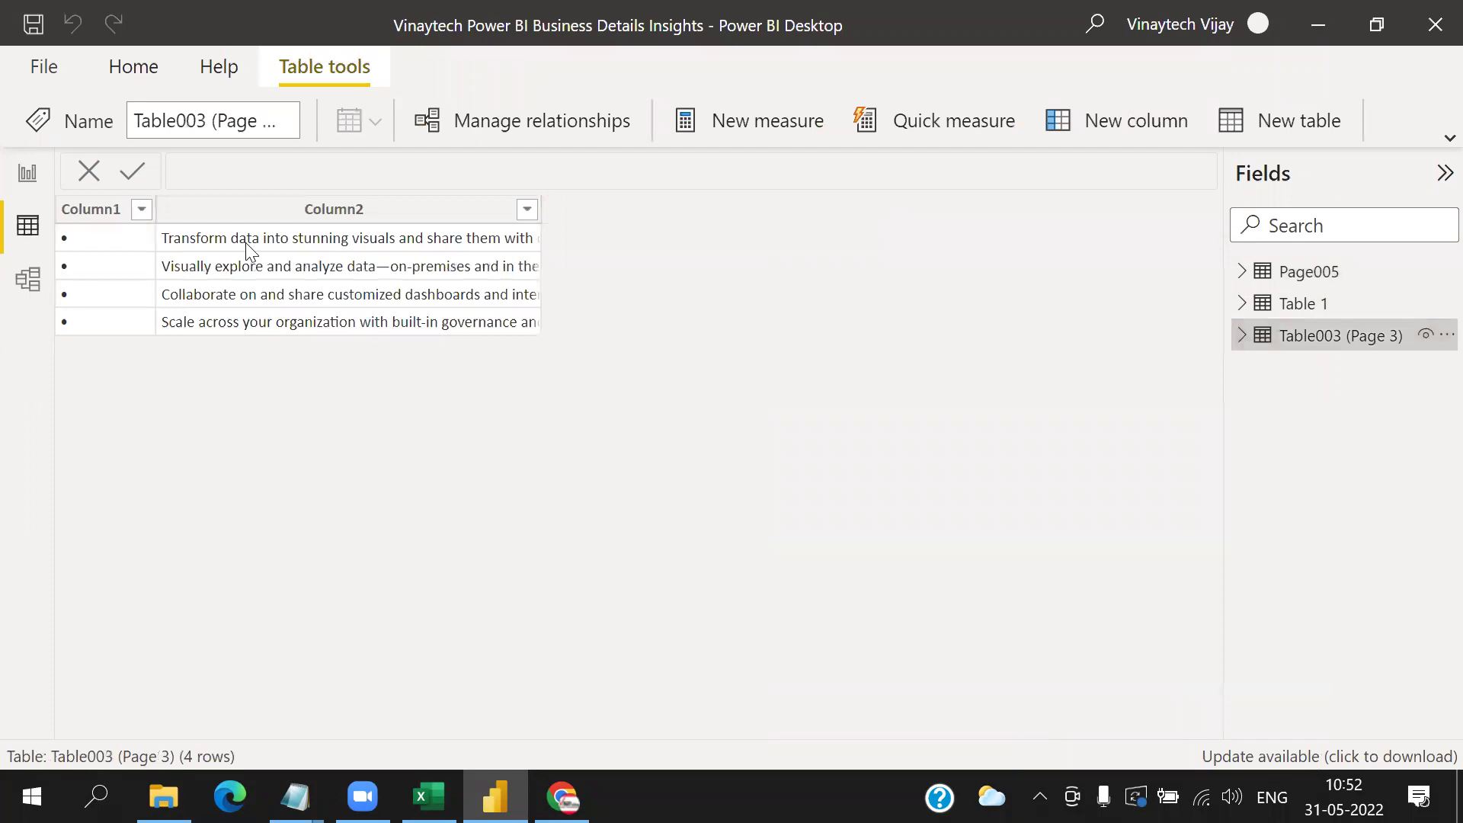
pyautogui.click(32, 177)
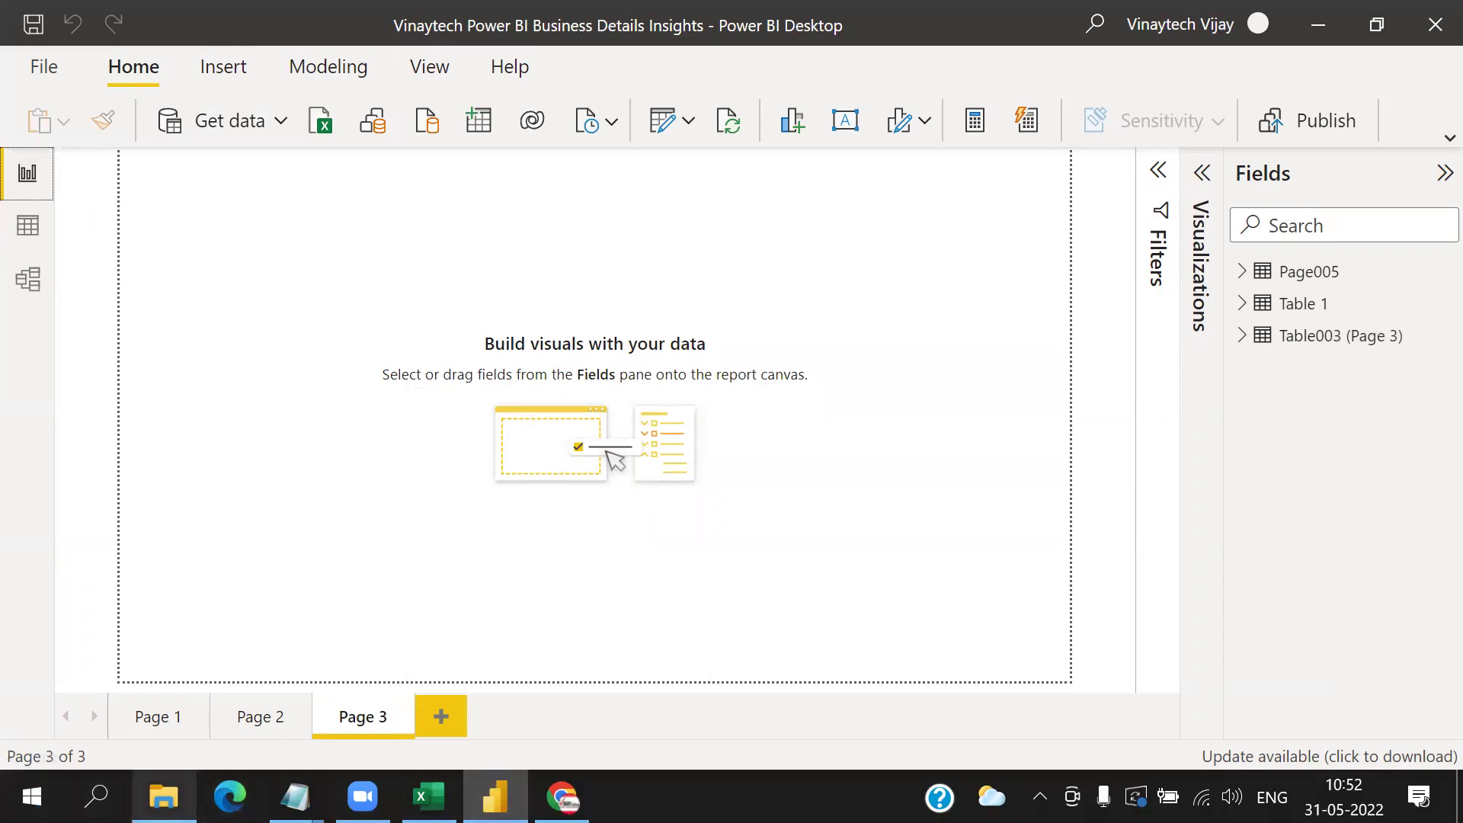
# - Switch to File Explorer, go to the 10 AM MAY 2022 folder under BATCHES on drive D, and open First Word Document in Word
pyautogui.click(163, 797)
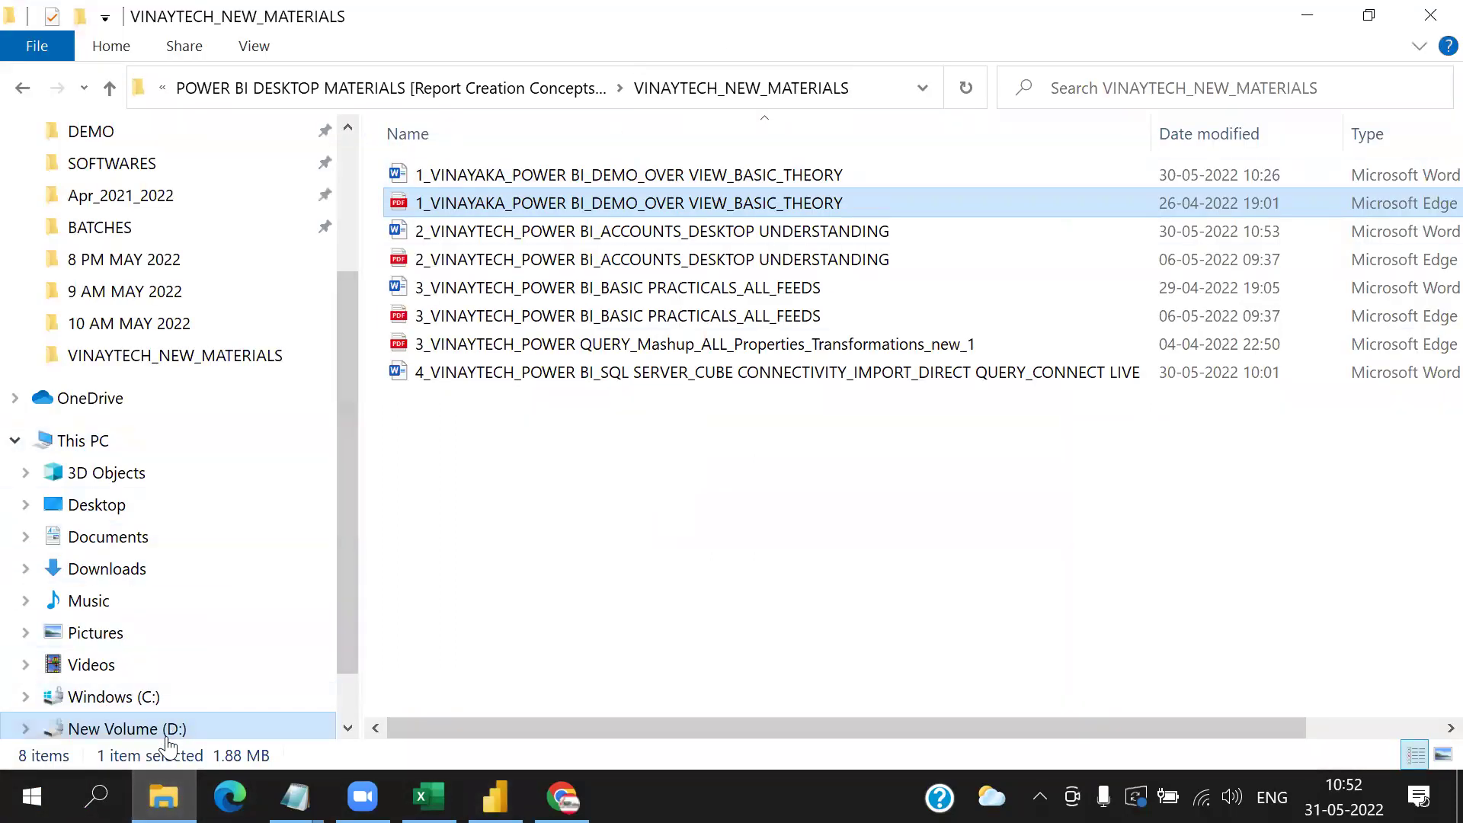
pyautogui.click(175, 730)
pyautogui.click(466, 191)
pyautogui.doubleClick(467, 176)
pyautogui.click(478, 486)
pyautogui.doubleClick(478, 486)
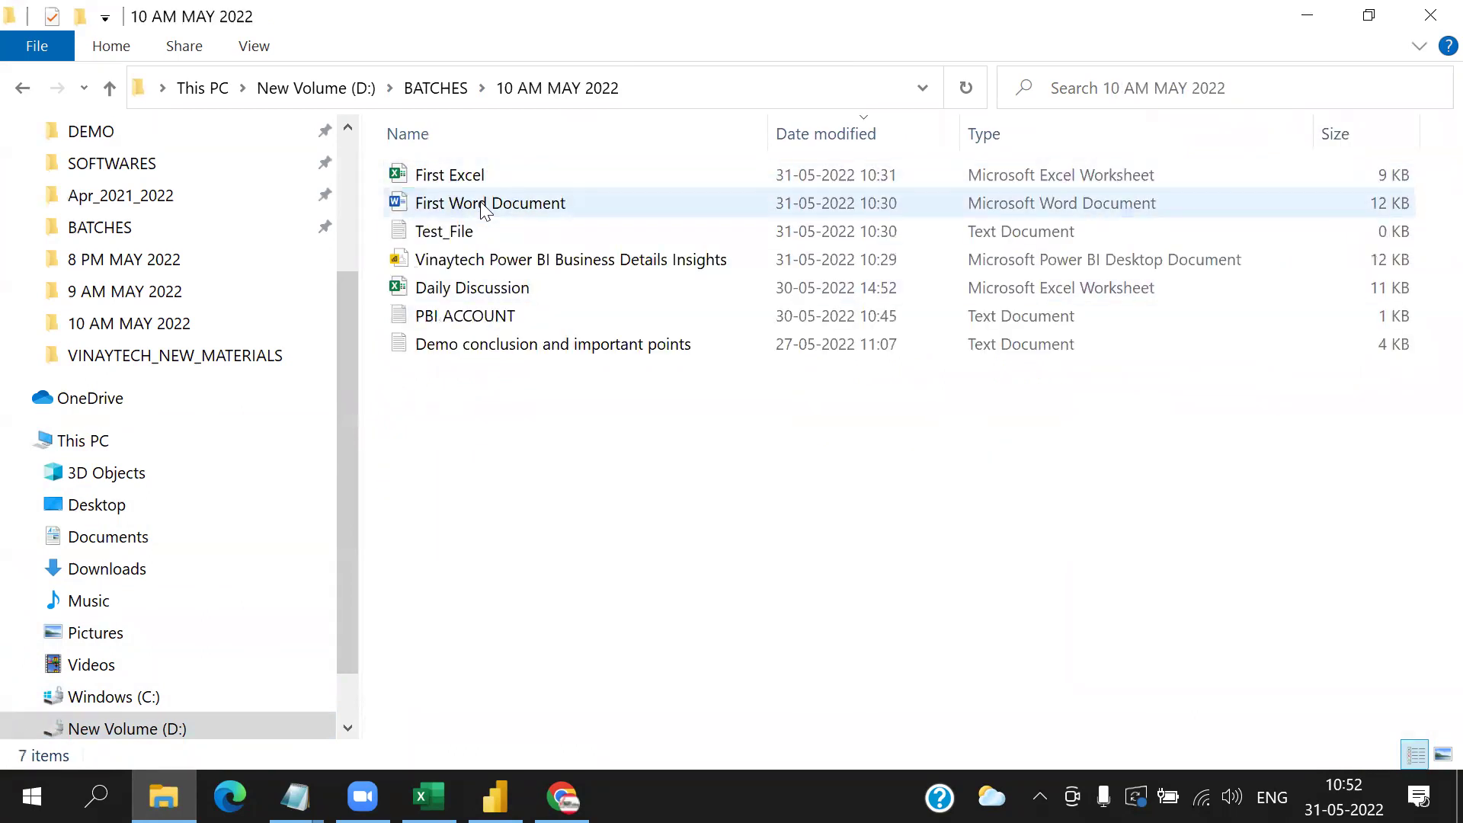
pyautogui.doubleClick(484, 206)
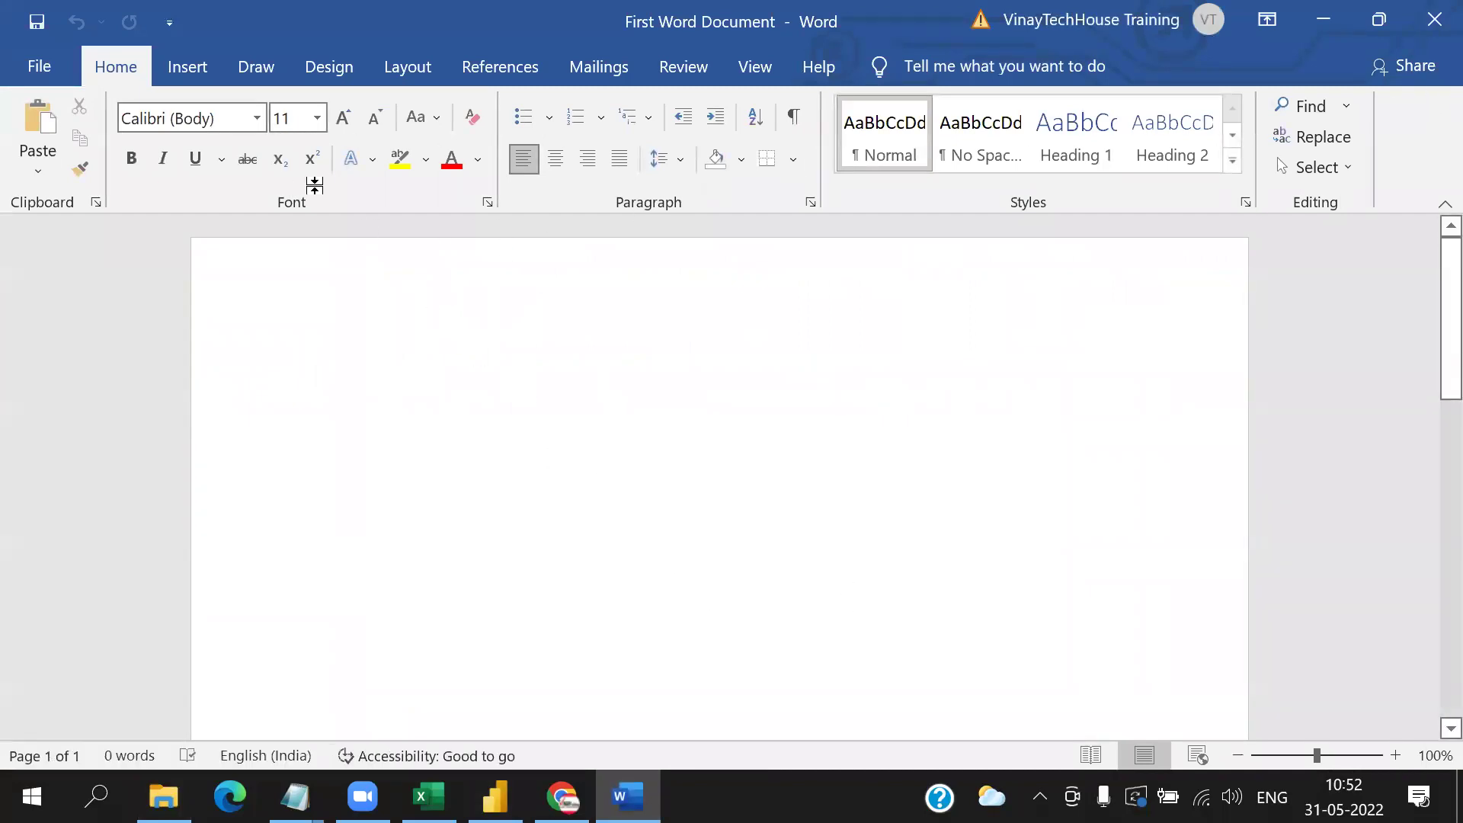
# - Insert a table with 3 columns and 4 rows in the blank document
pyautogui.click(184, 71)
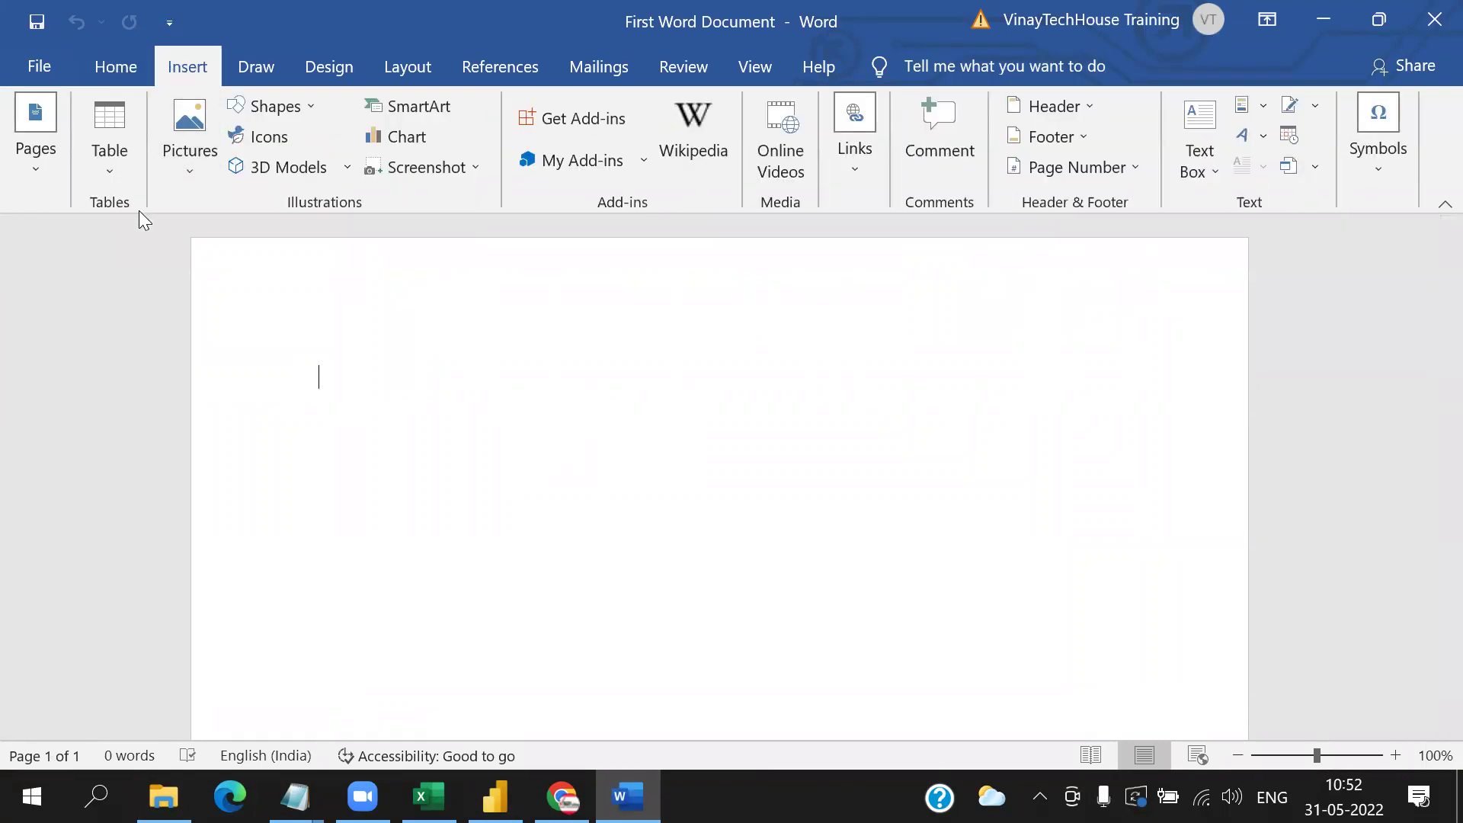
pyautogui.click(107, 171)
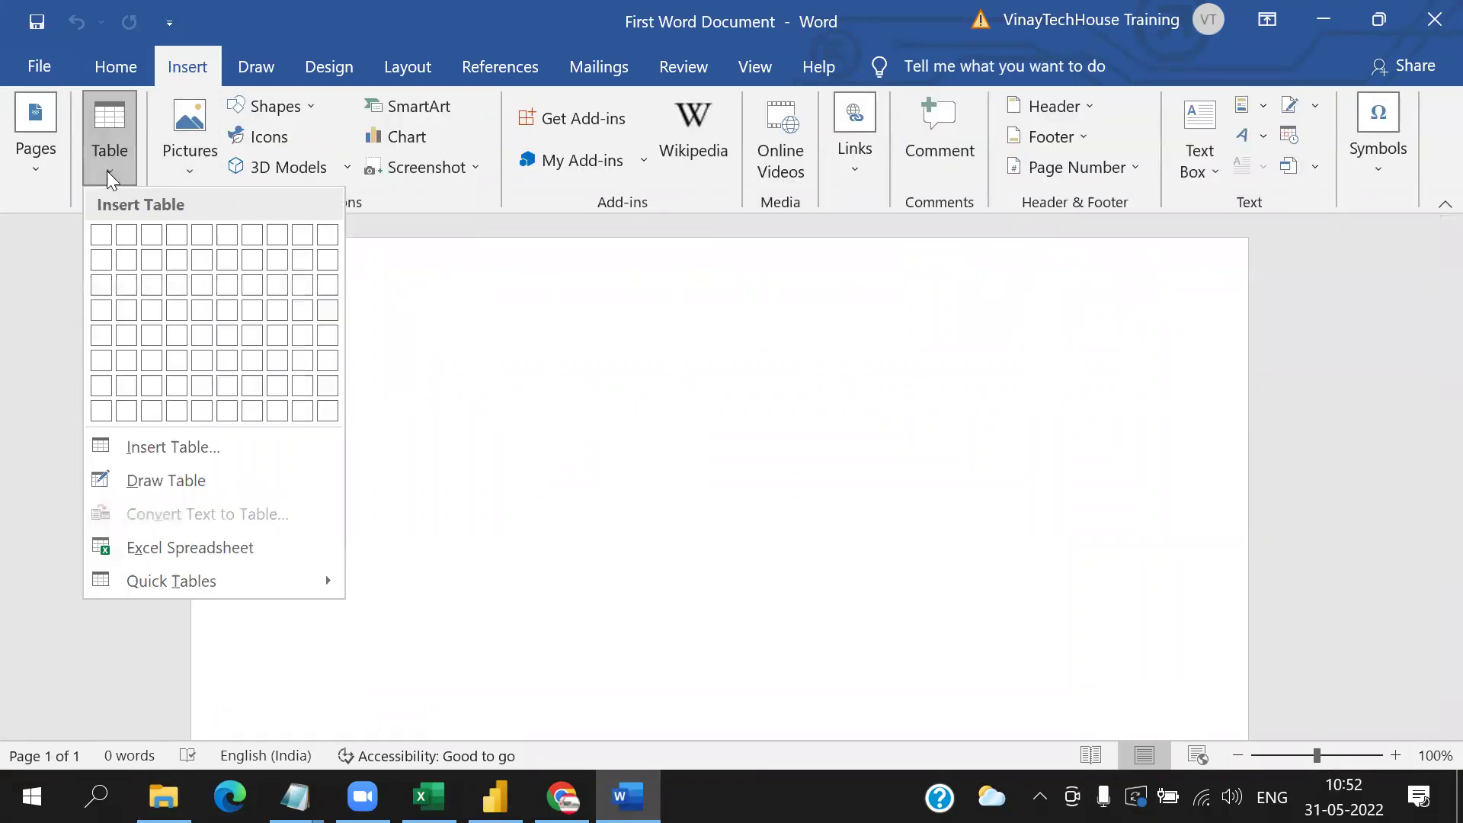
pyautogui.click(192, 449)
pyautogui.click(861, 271)
pyautogui.click(862, 271)
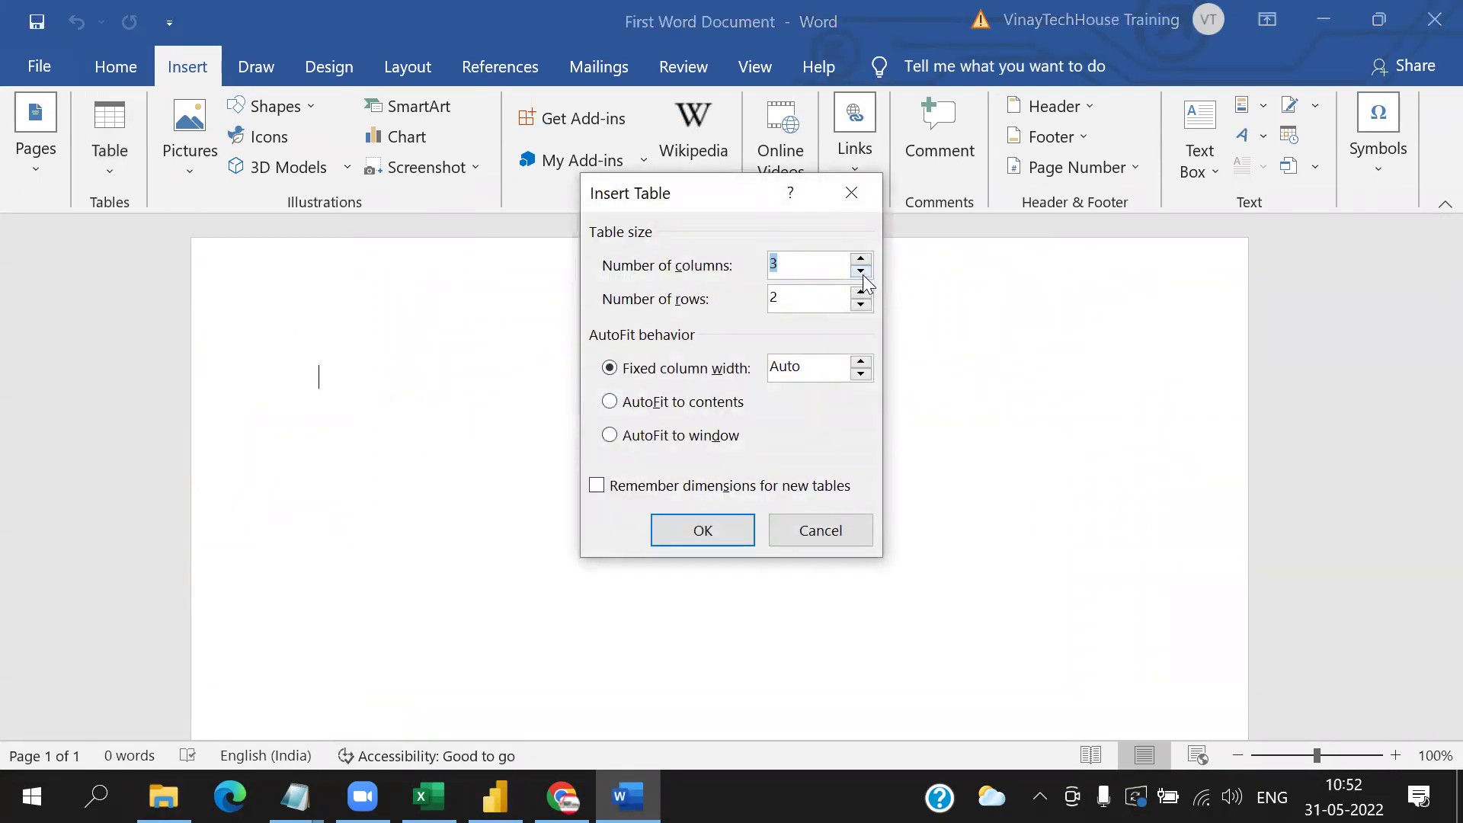
pyautogui.click(861, 294)
pyautogui.click(861, 293)
pyautogui.click(861, 293)
pyautogui.click(861, 304)
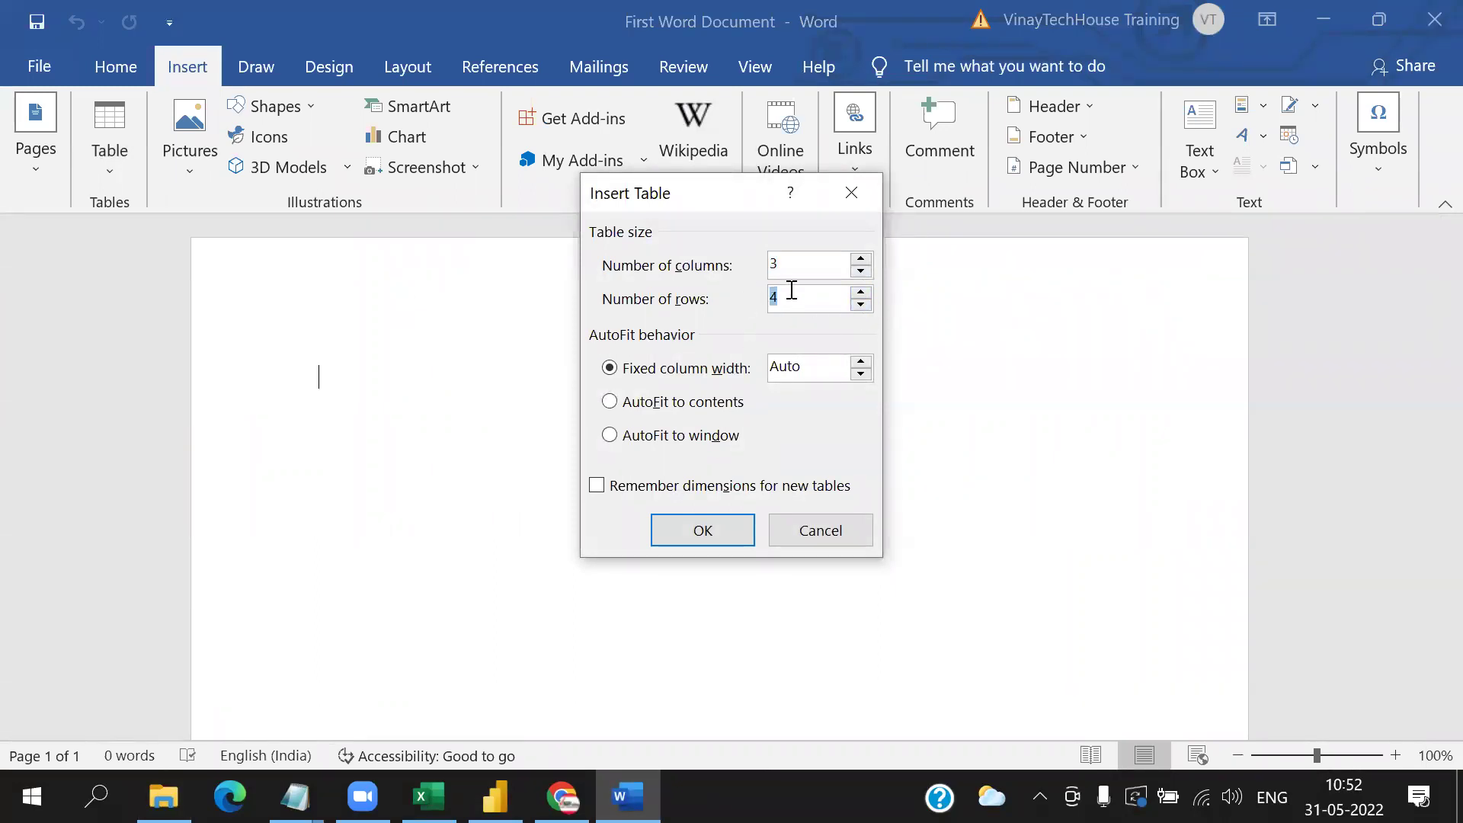
pyautogui.click(699, 530)
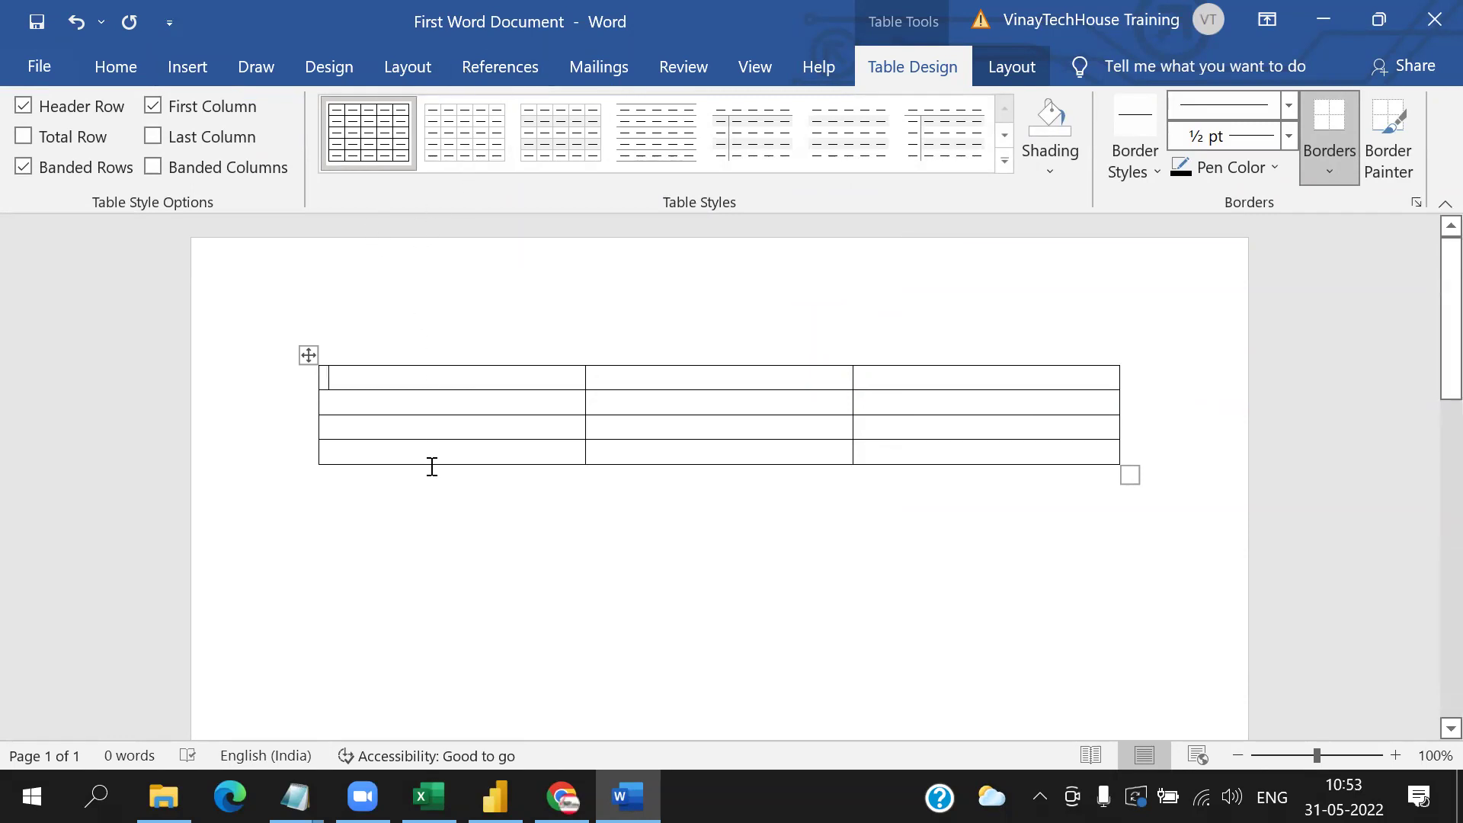
# - Fill the table's header row with EID, ENM and ELOC
pyautogui.write('EID')
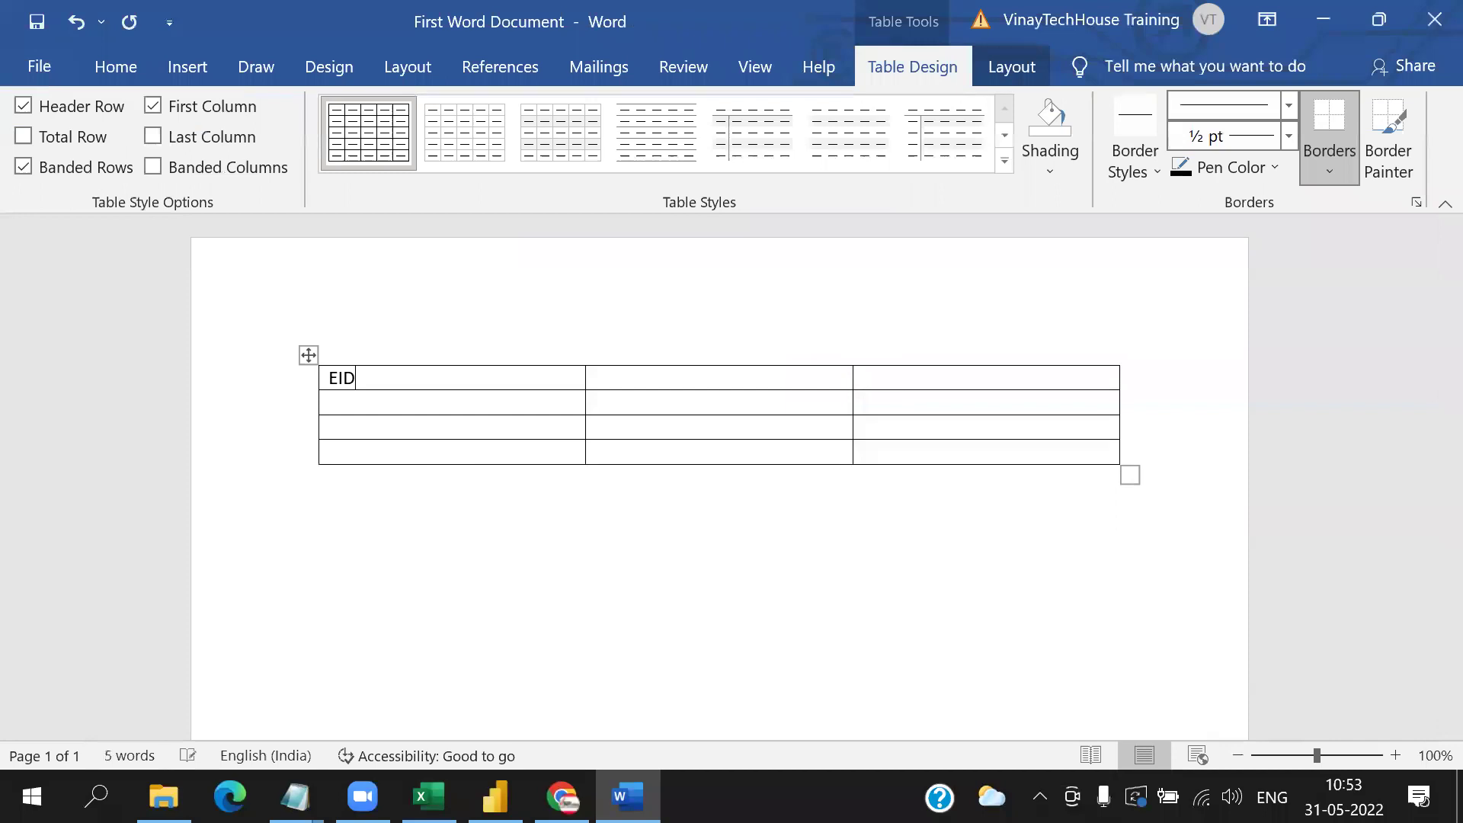
pyautogui.write('ENM')
pyautogui.press('Tab')
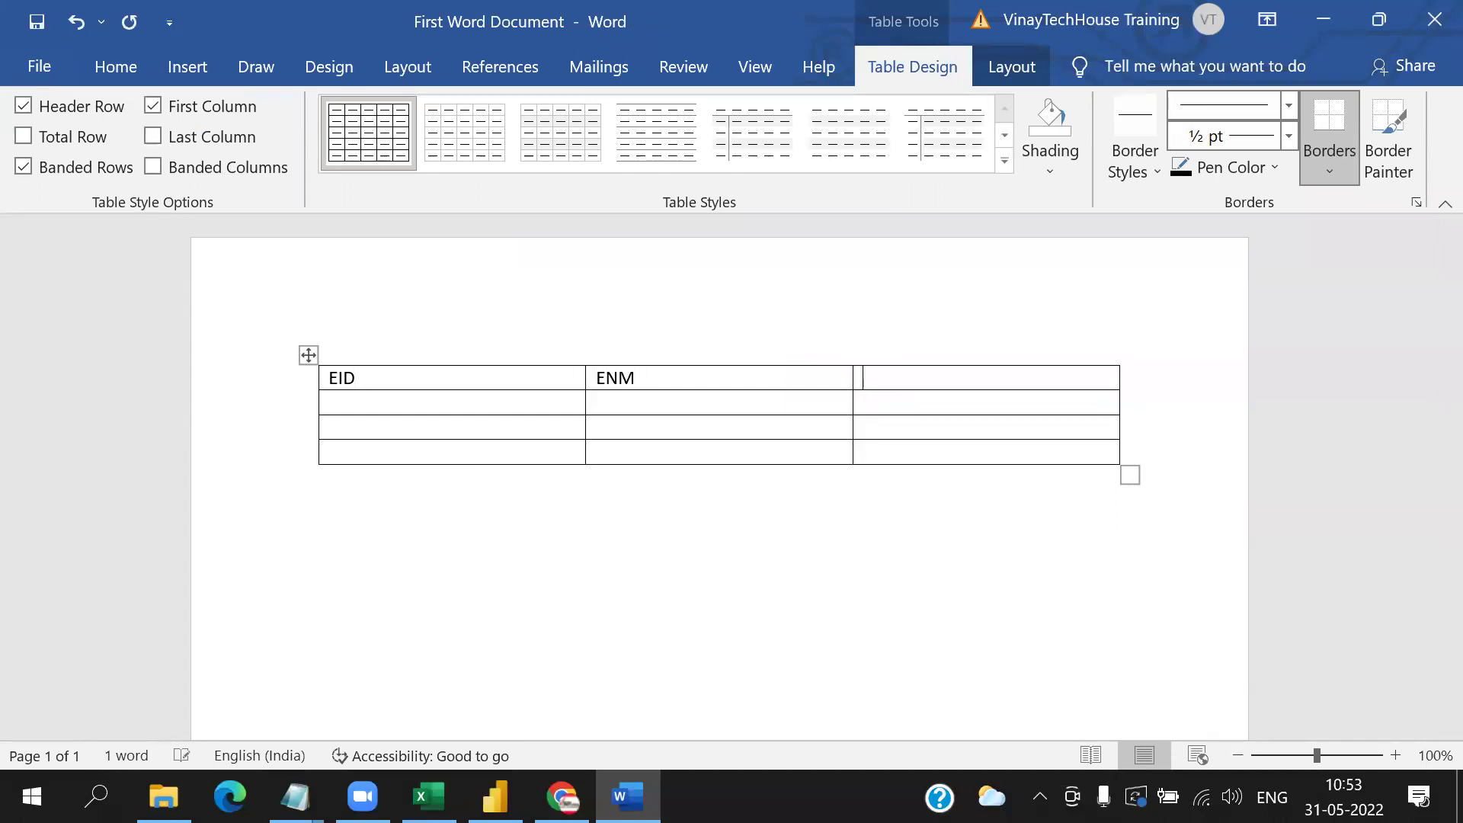
pyautogui.write('ELOC')
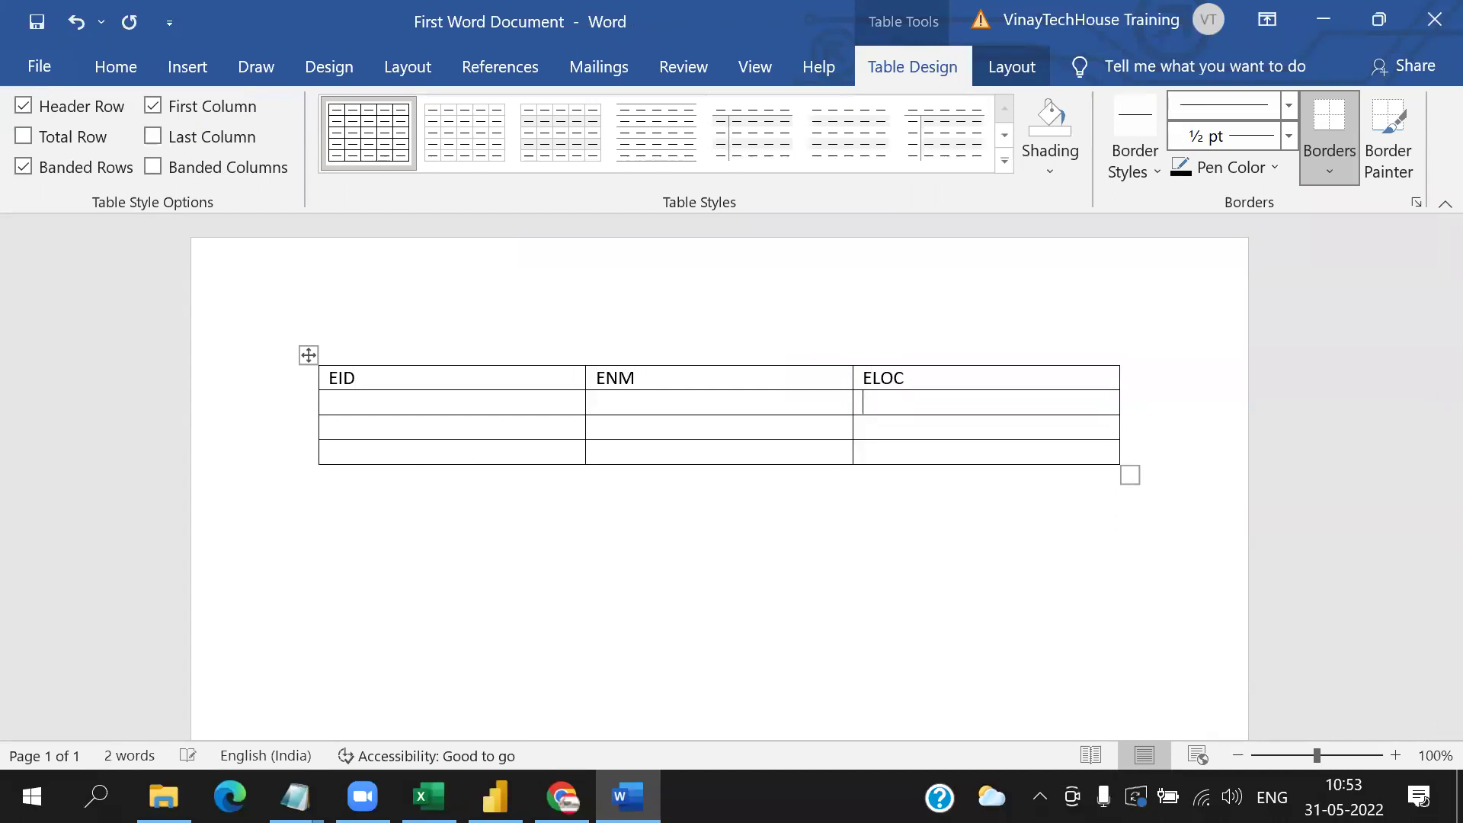
# - Enter 1, 2 and 3 down the EID column and X, Y and Z down the ENM column
pyautogui.press('Down')
pyautogui.press('Left')
pyautogui.write('1')
pyautogui.press('Down')
pyautogui.write('2')
pyautogui.press('Down')
pyautogui.write('3')
pyautogui.press('Tab')
pyautogui.write('X')
pyautogui.press('Down')
pyautogui.write('Y')
pyautogui.press('Down')
pyautogui.write('Z')
# - Fill the ELOC column with CHE, MUM and HYD for rows 1 to 3
pyautogui.press('Right')
pyautogui.press('Right')
pyautogui.press('Left')
pyautogui.write('HYDMUM')
pyautogui.press('Up')
pyautogui.write('CHE')
# - Save the Word document and switch back to Power BI Desktop
pyautogui.click(32, 65)
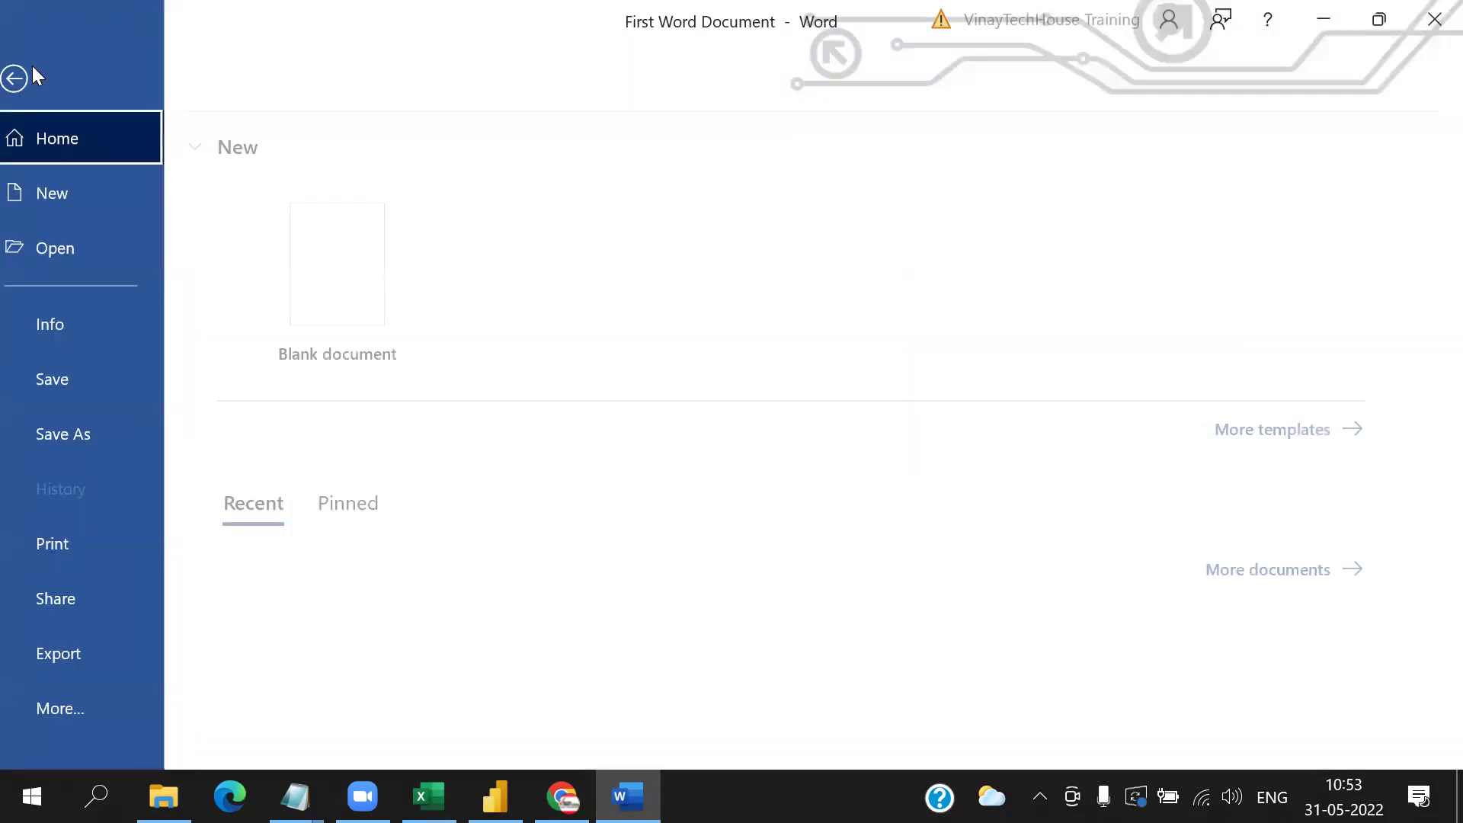
pyautogui.click(76, 377)
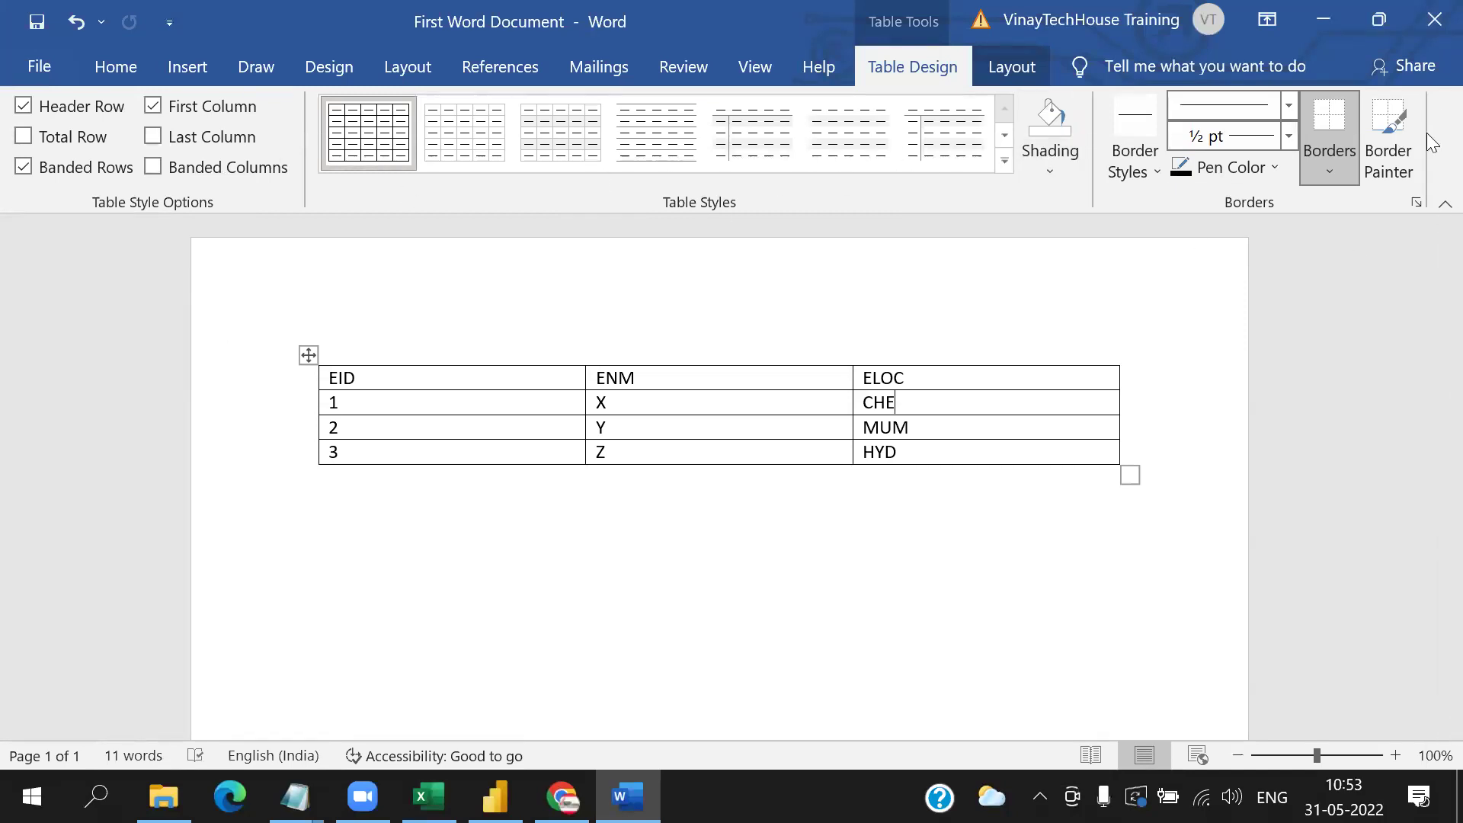
pyautogui.click(495, 796)
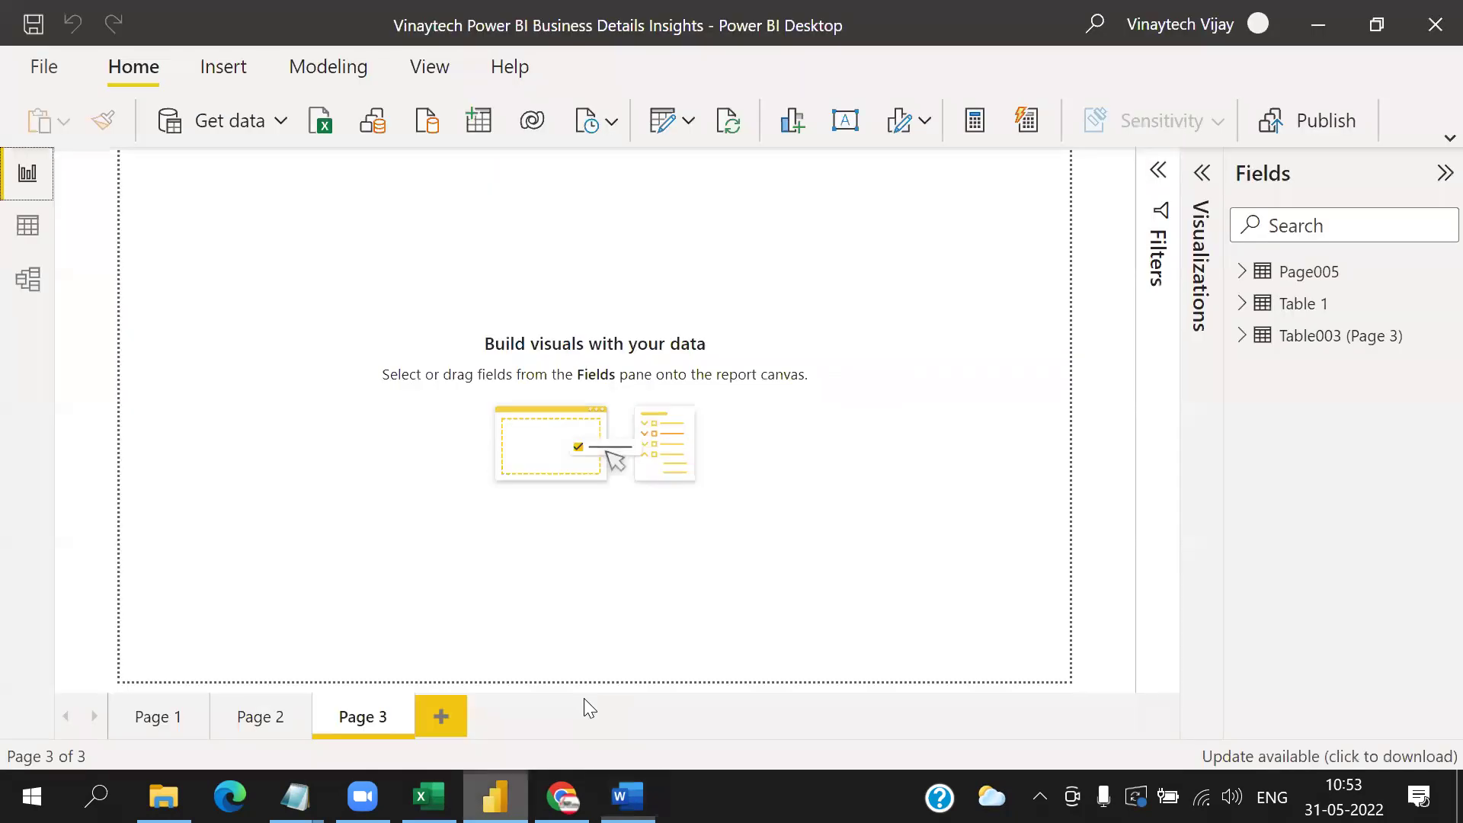
# - Open the full list of data sources to import from and narrow it to file sources
pyautogui.click(280, 122)
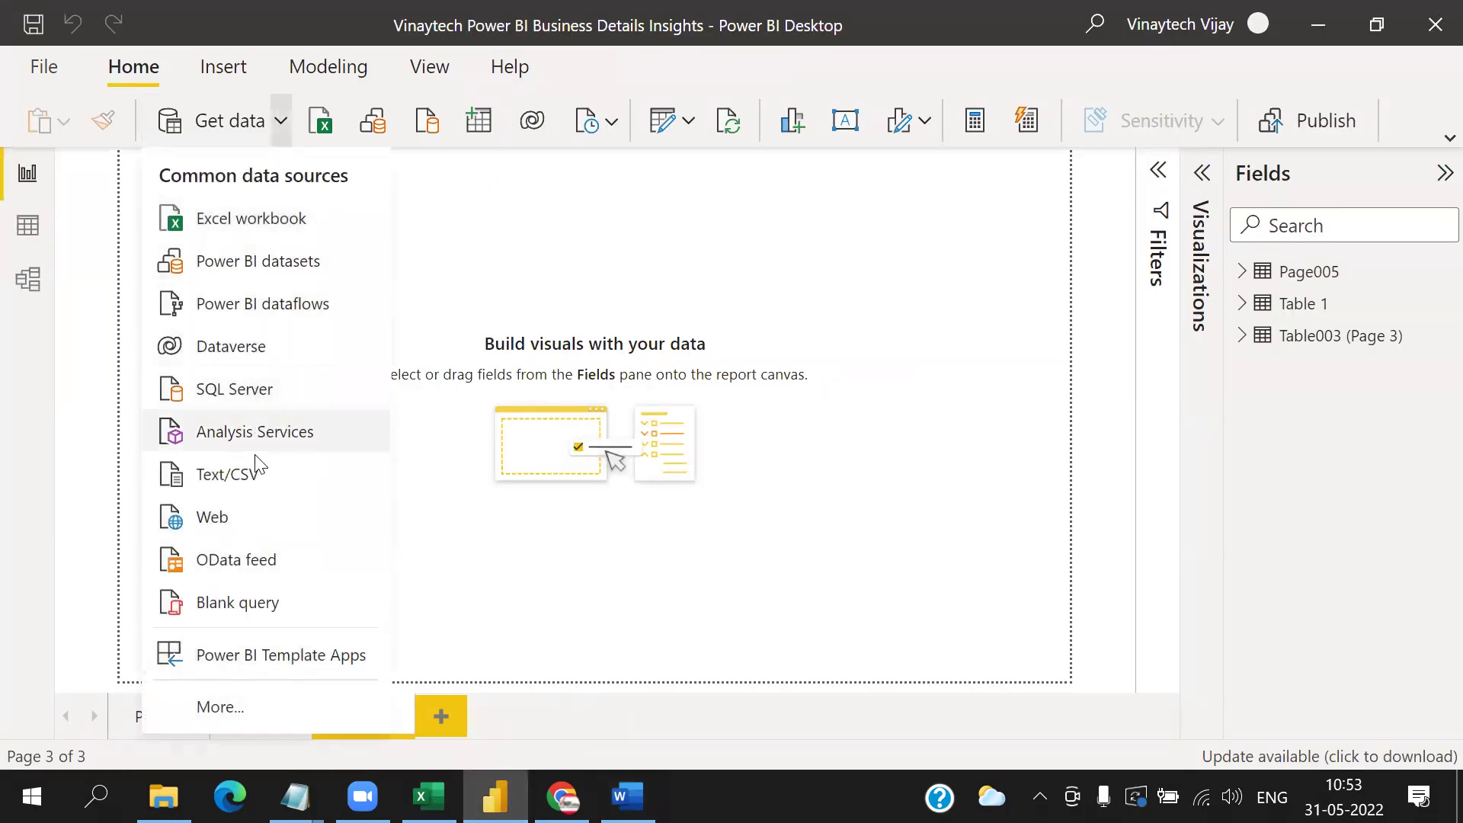
pyautogui.click(214, 707)
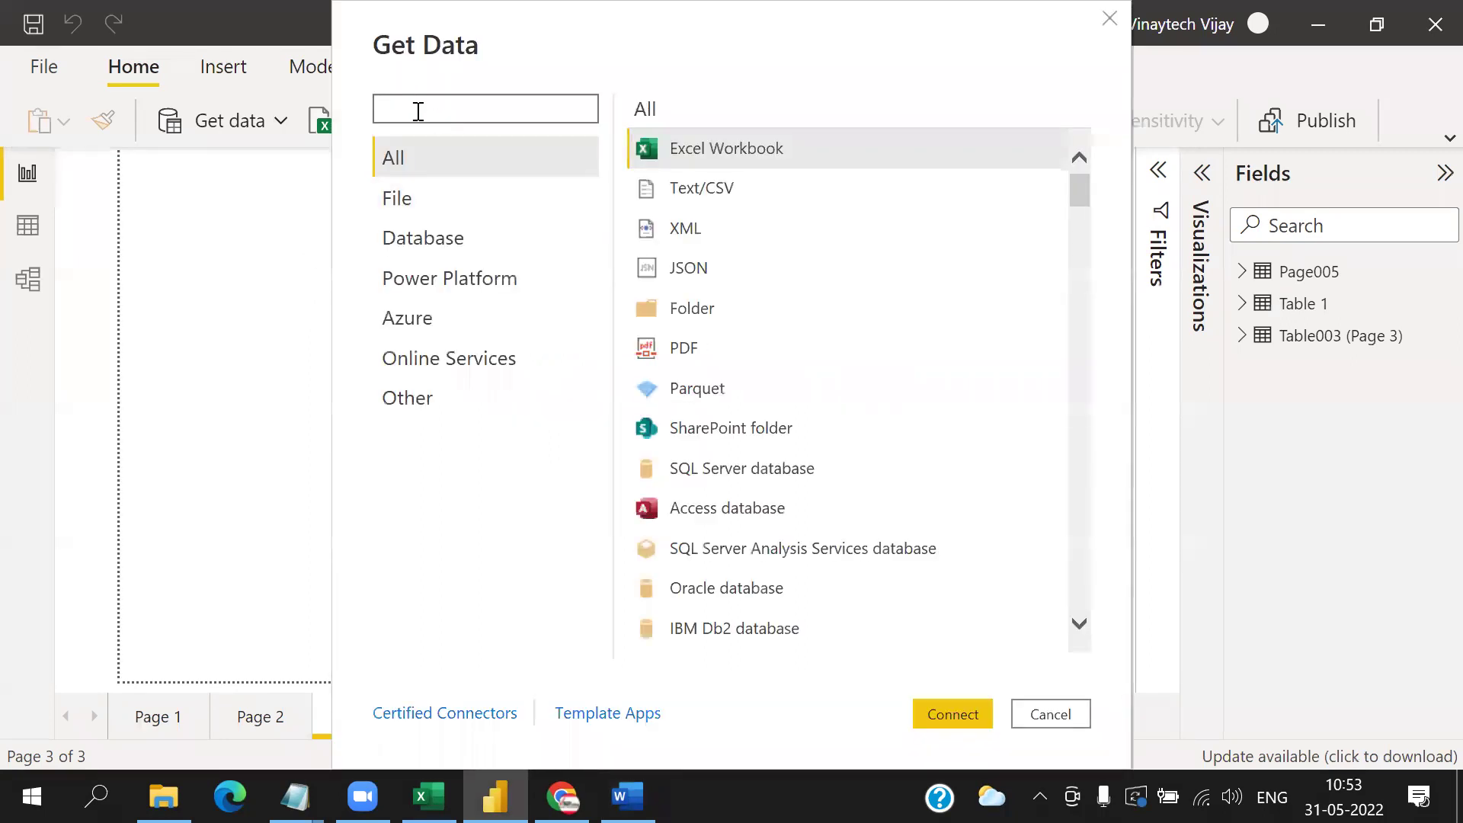
pyautogui.click(402, 204)
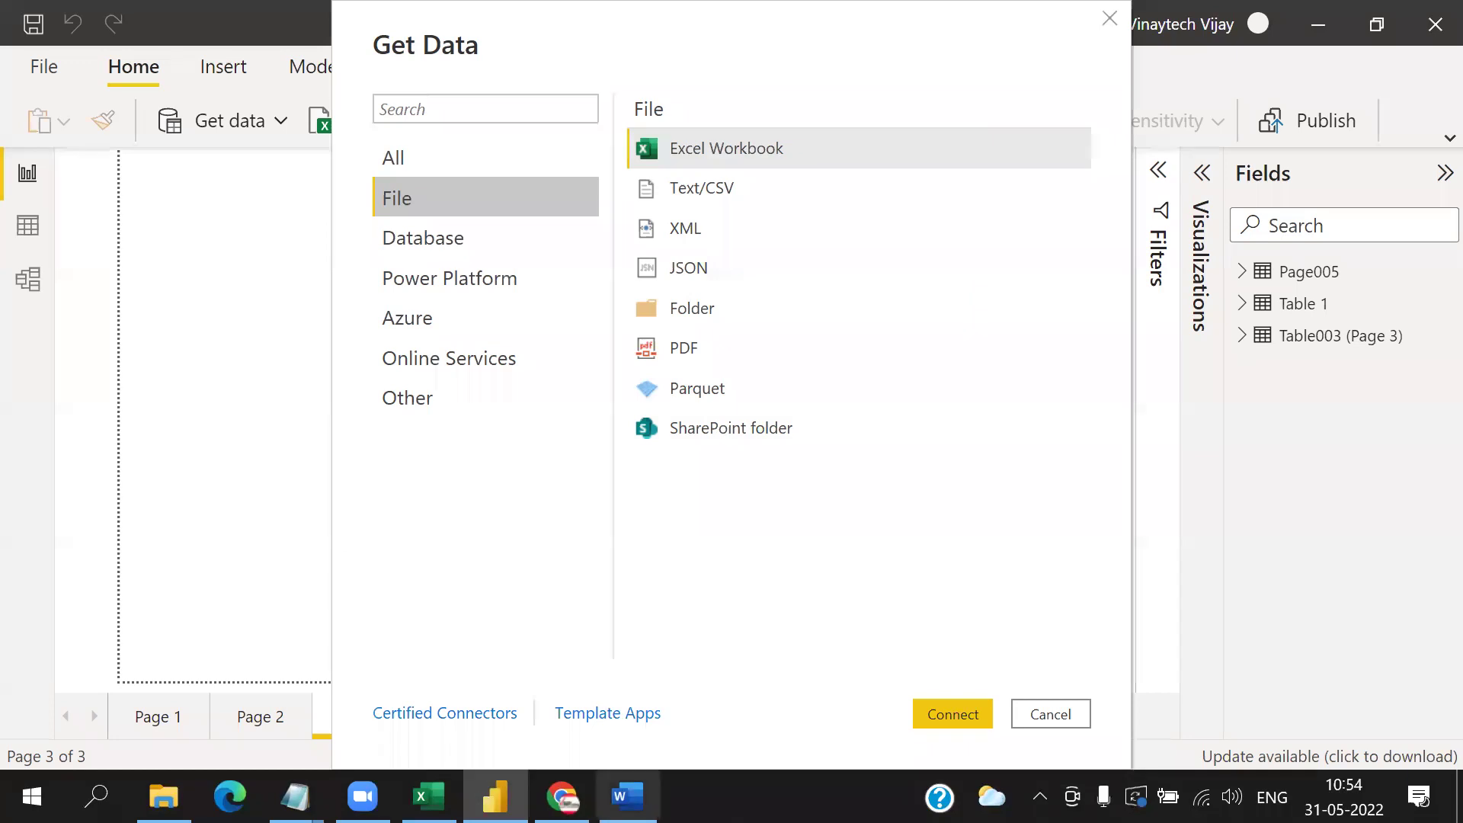
# - Switch to Word and set up a PDF copy of the table document in the 10 AM MAY 2022 folder
pyautogui.click(610, 771)
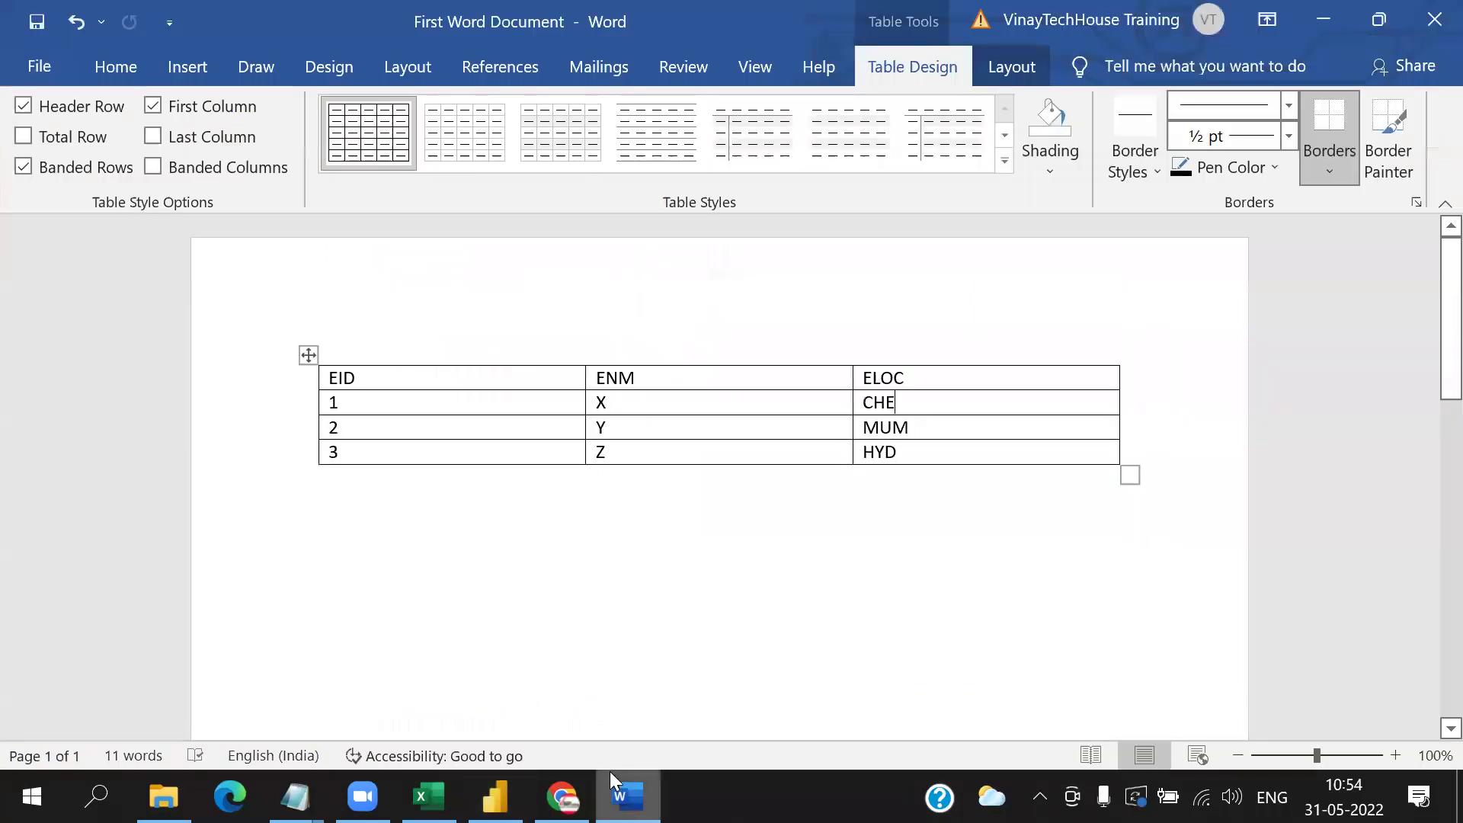
pyautogui.click(35, 66)
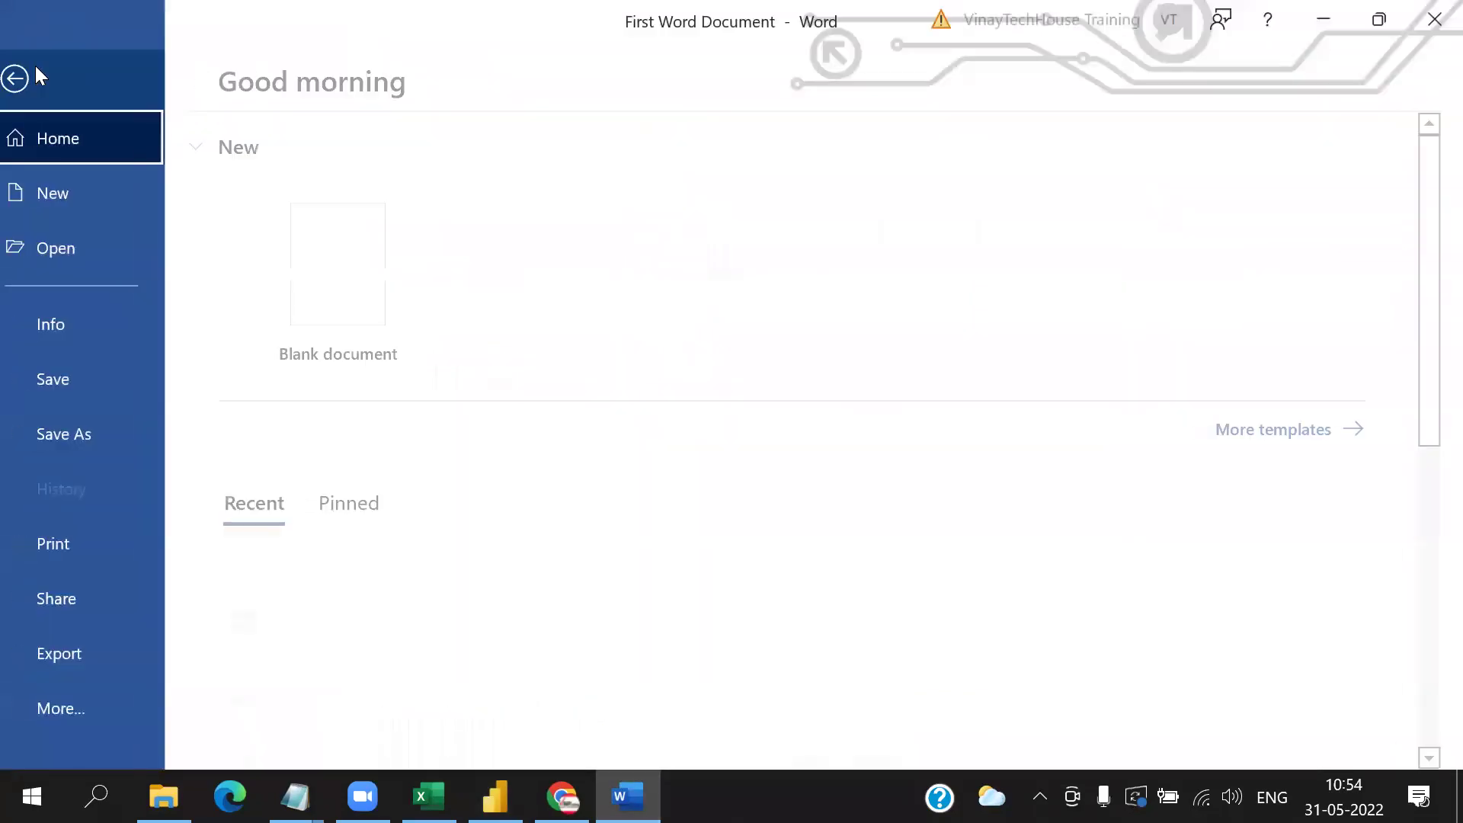
pyautogui.click(114, 435)
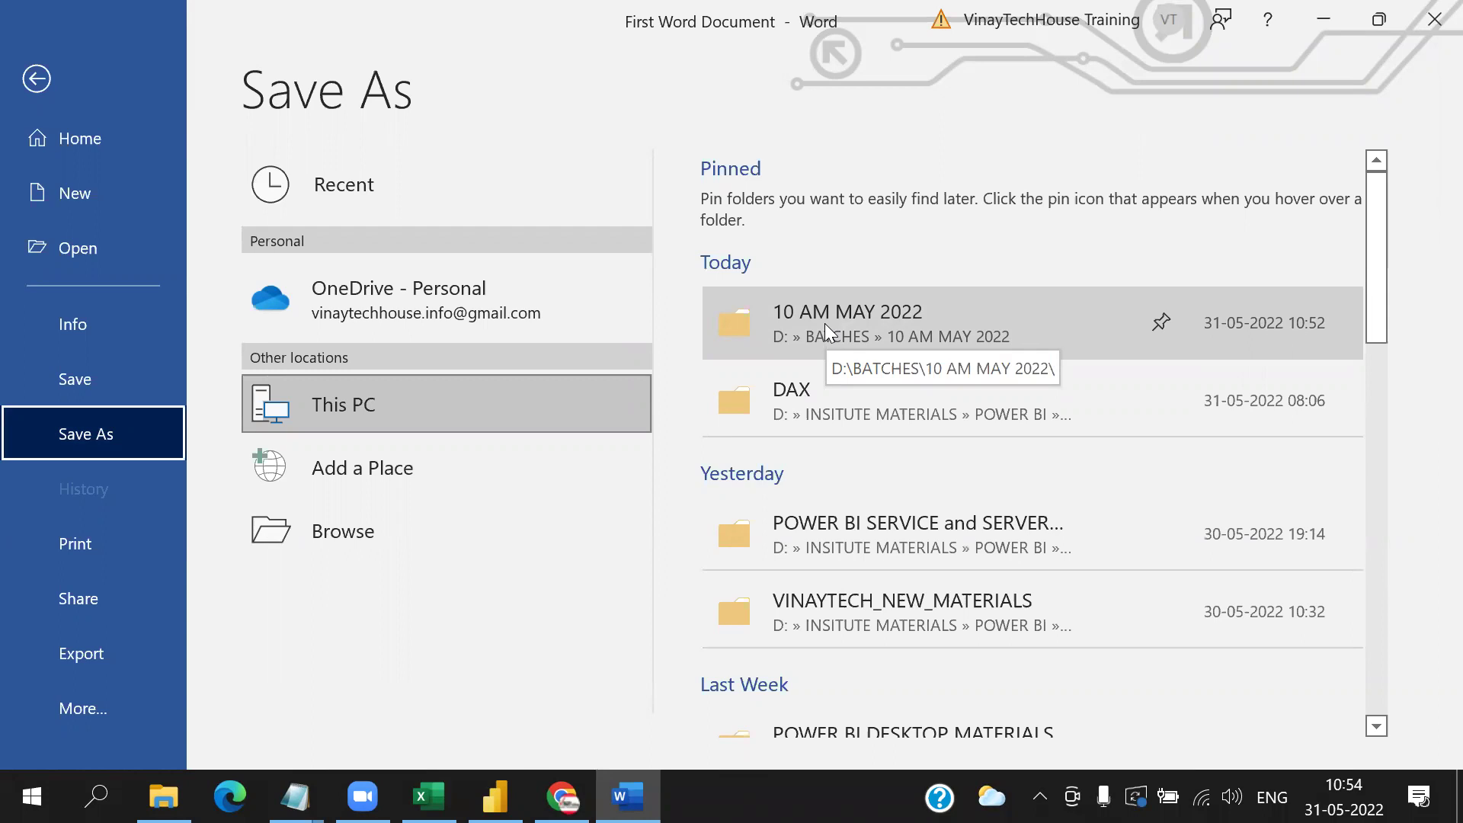
pyautogui.click(800, 309)
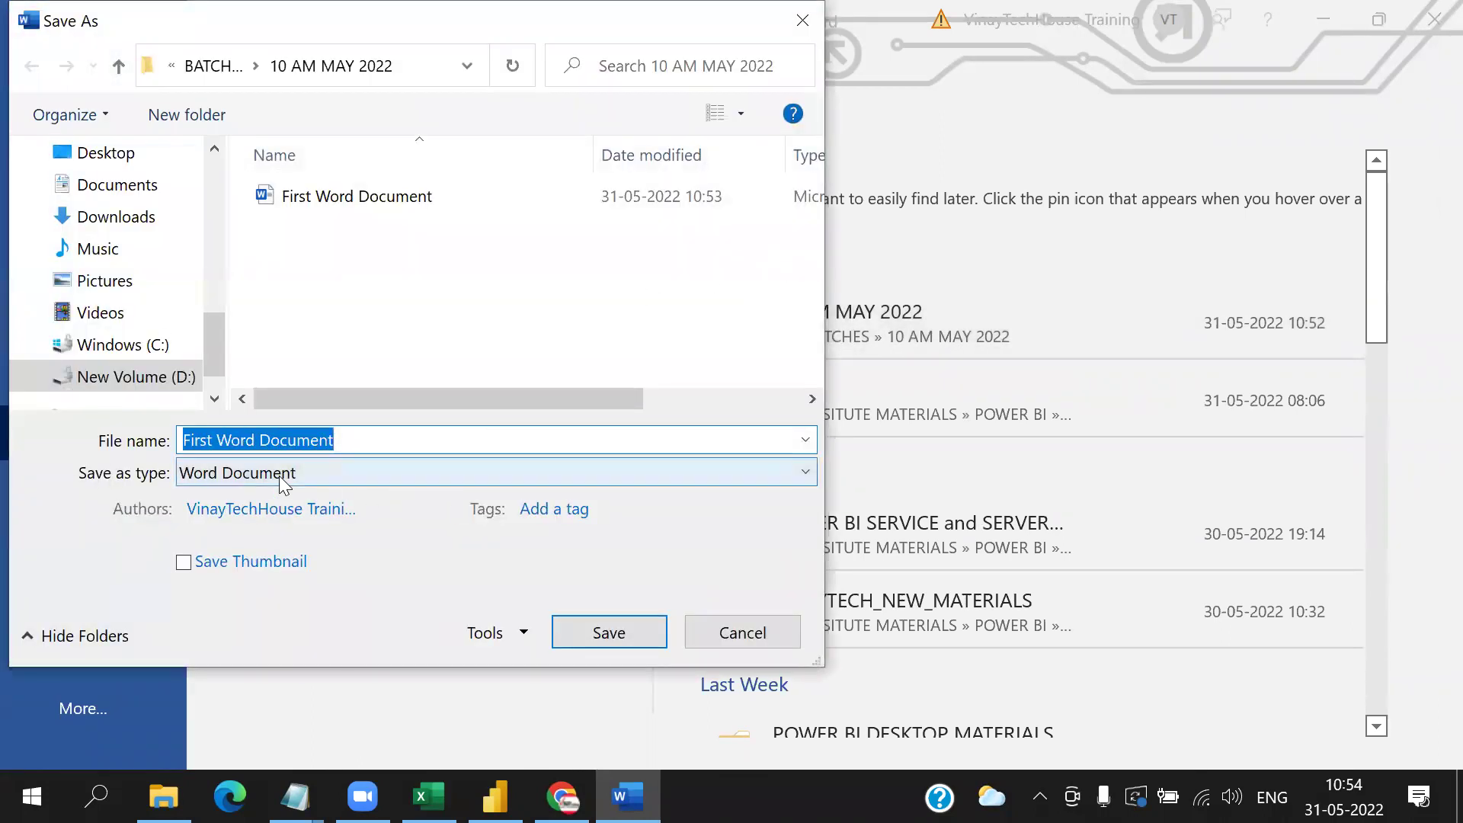
pyautogui.click(279, 475)
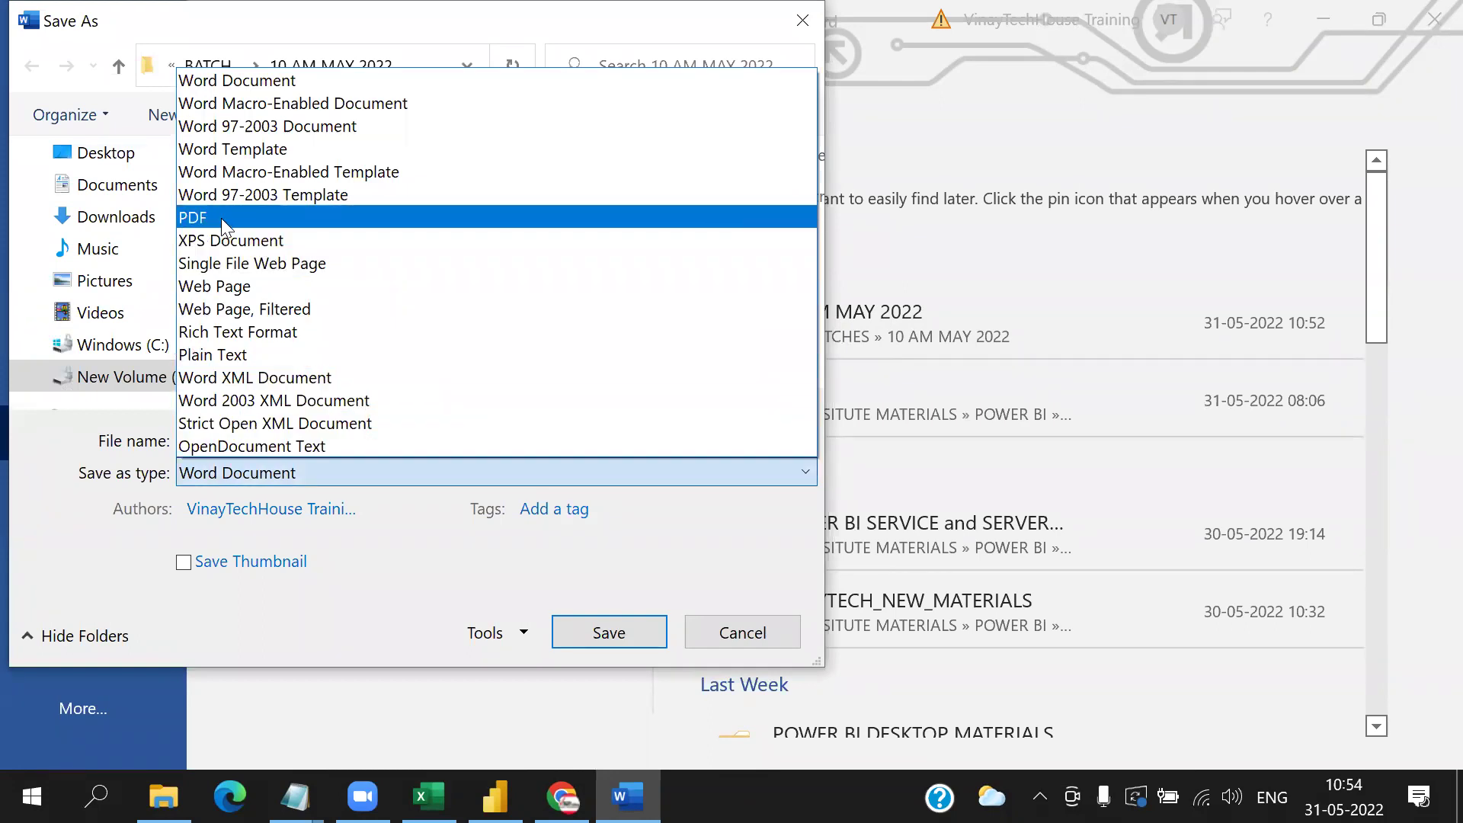
pyautogui.click(221, 218)
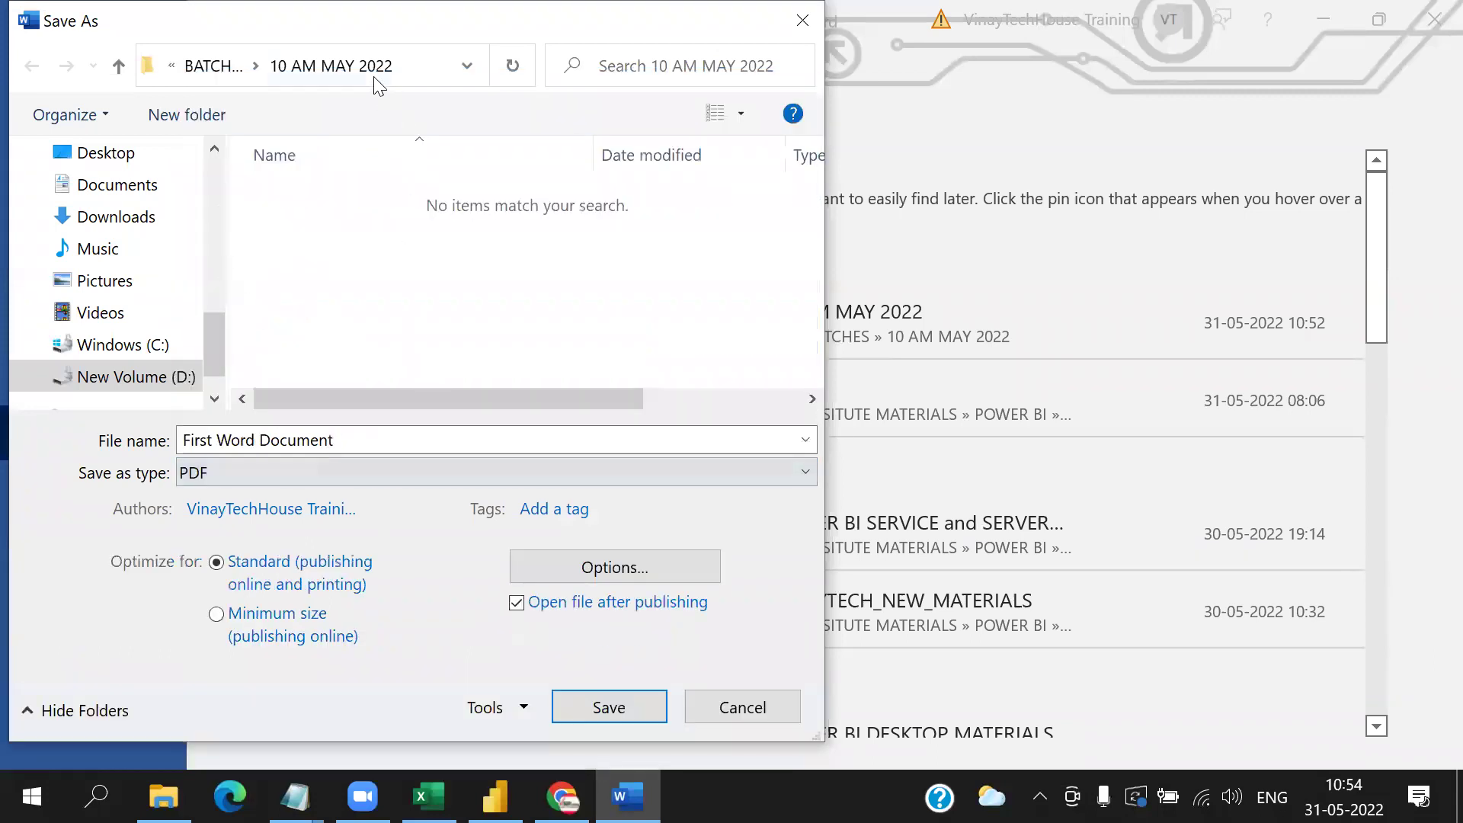
# - Save the PDF copy under the name First PDF Document, and close both the PDF viewer and Word
pyautogui.click(236, 442)
pyautogui.click(228, 442)
pyautogui.doubleClick(260, 442)
pyautogui.write('pdg')
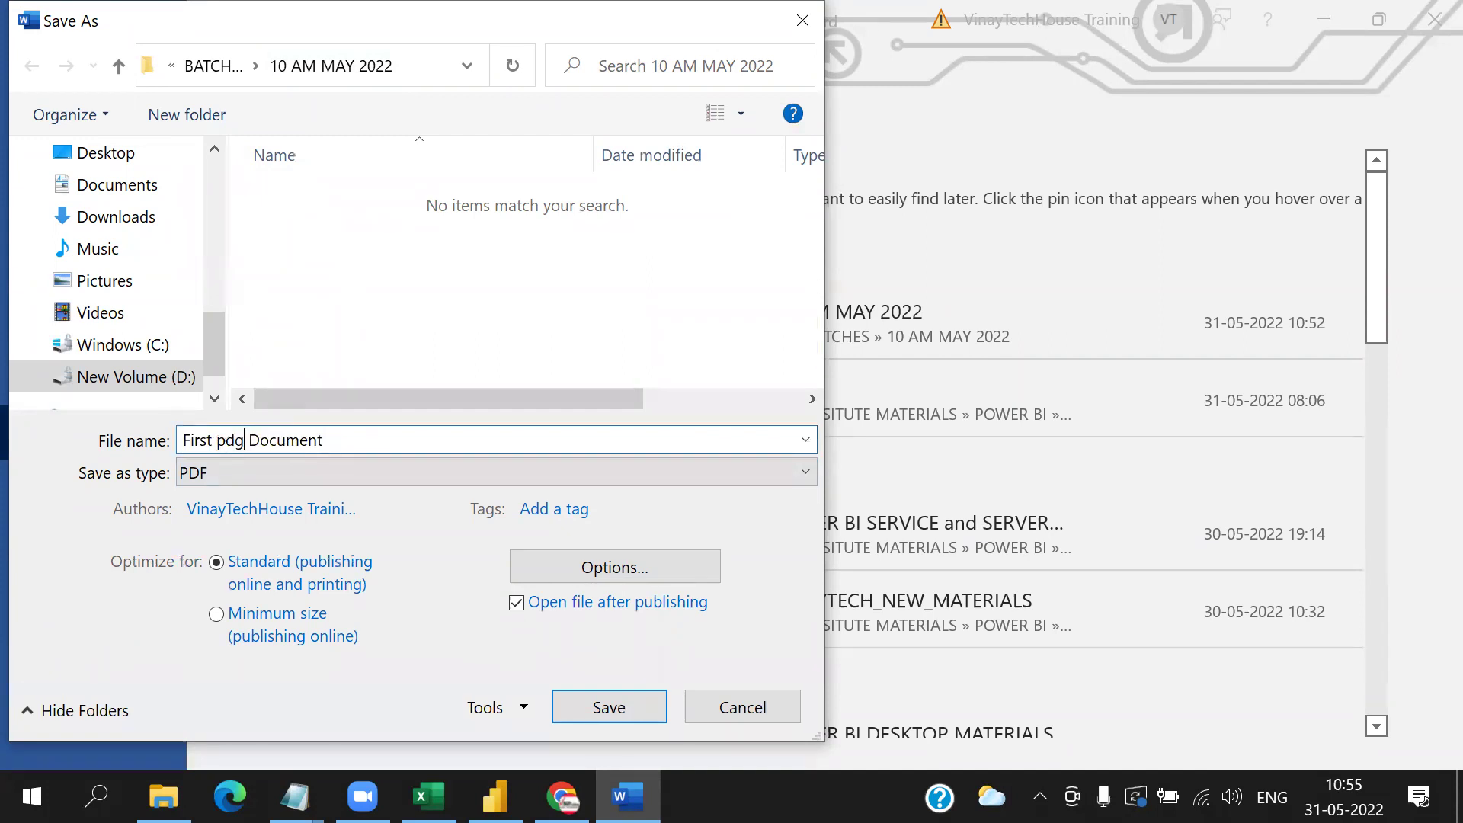
pyautogui.press('BackSpace')
pyautogui.press('BackSpace')
pyautogui.press('BackSpace')
pyautogui.write('PDF')
pyautogui.click(605, 709)
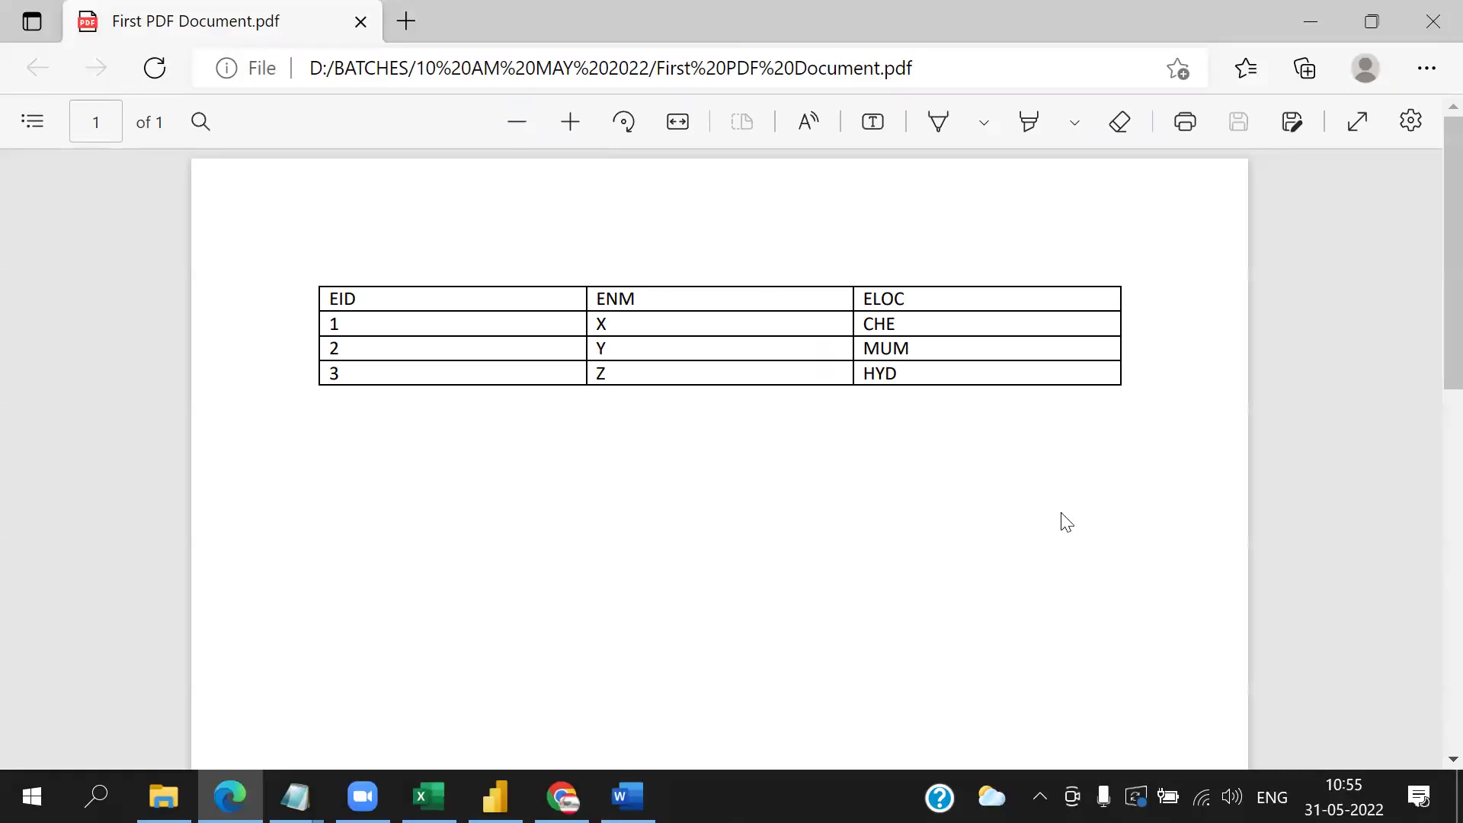
pyautogui.click(1430, 27)
pyautogui.click(1428, 30)
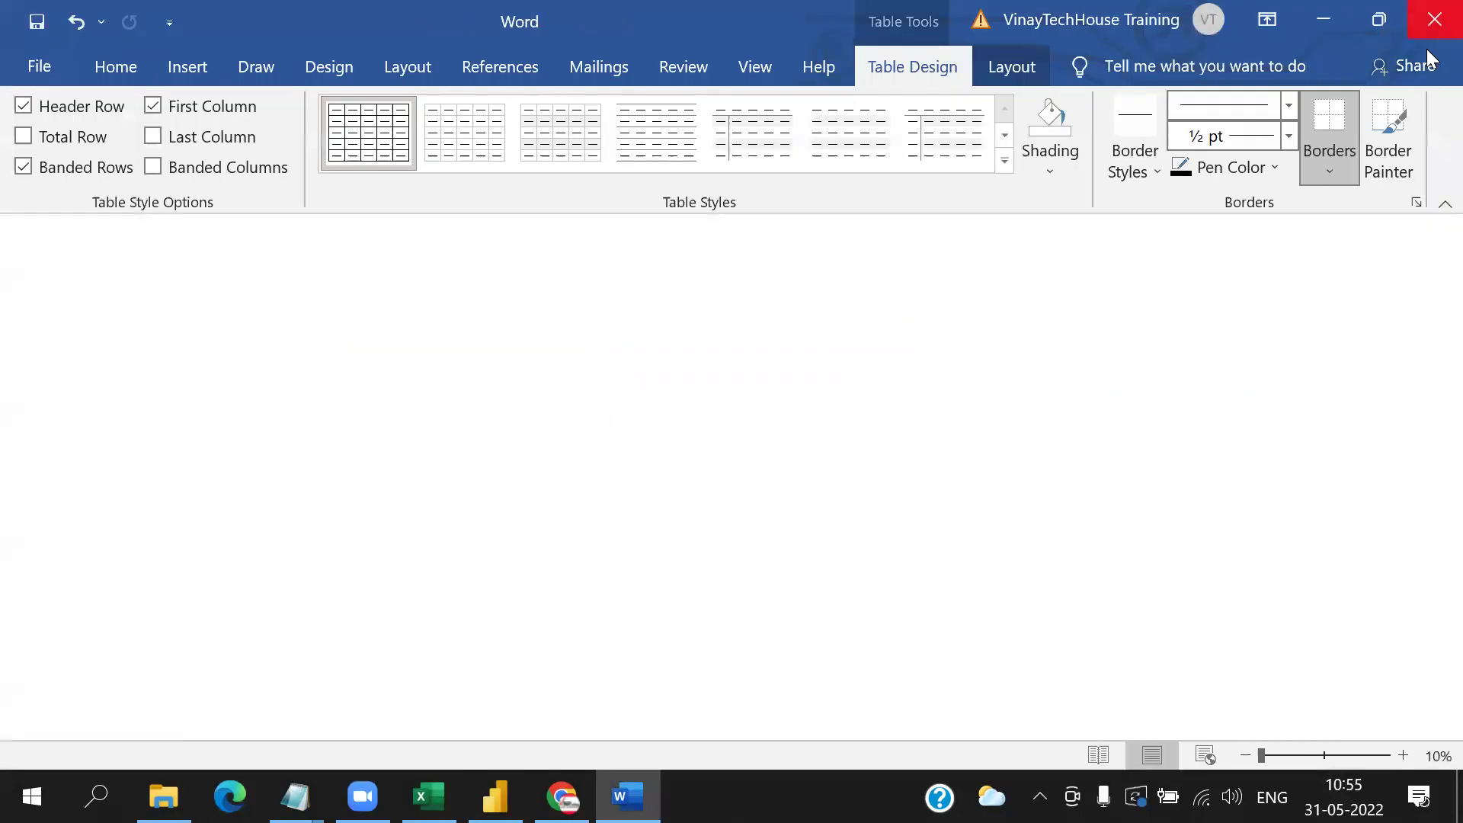
# - Connect to a PDF source using First PDF Document from the BATCHES\10 AM MAY 2022 folder on drive D
pyautogui.click(682, 350)
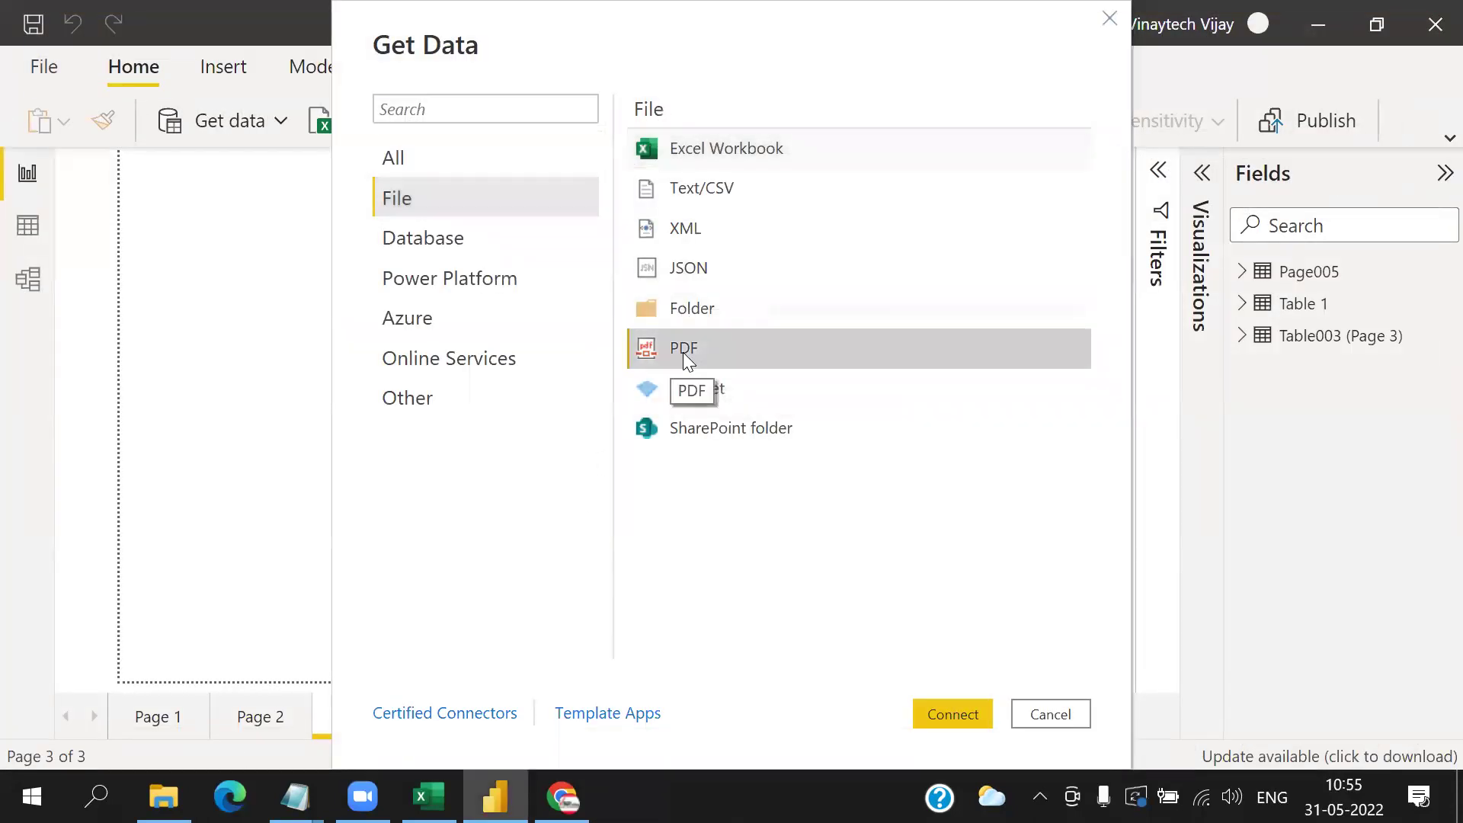
pyautogui.click(941, 713)
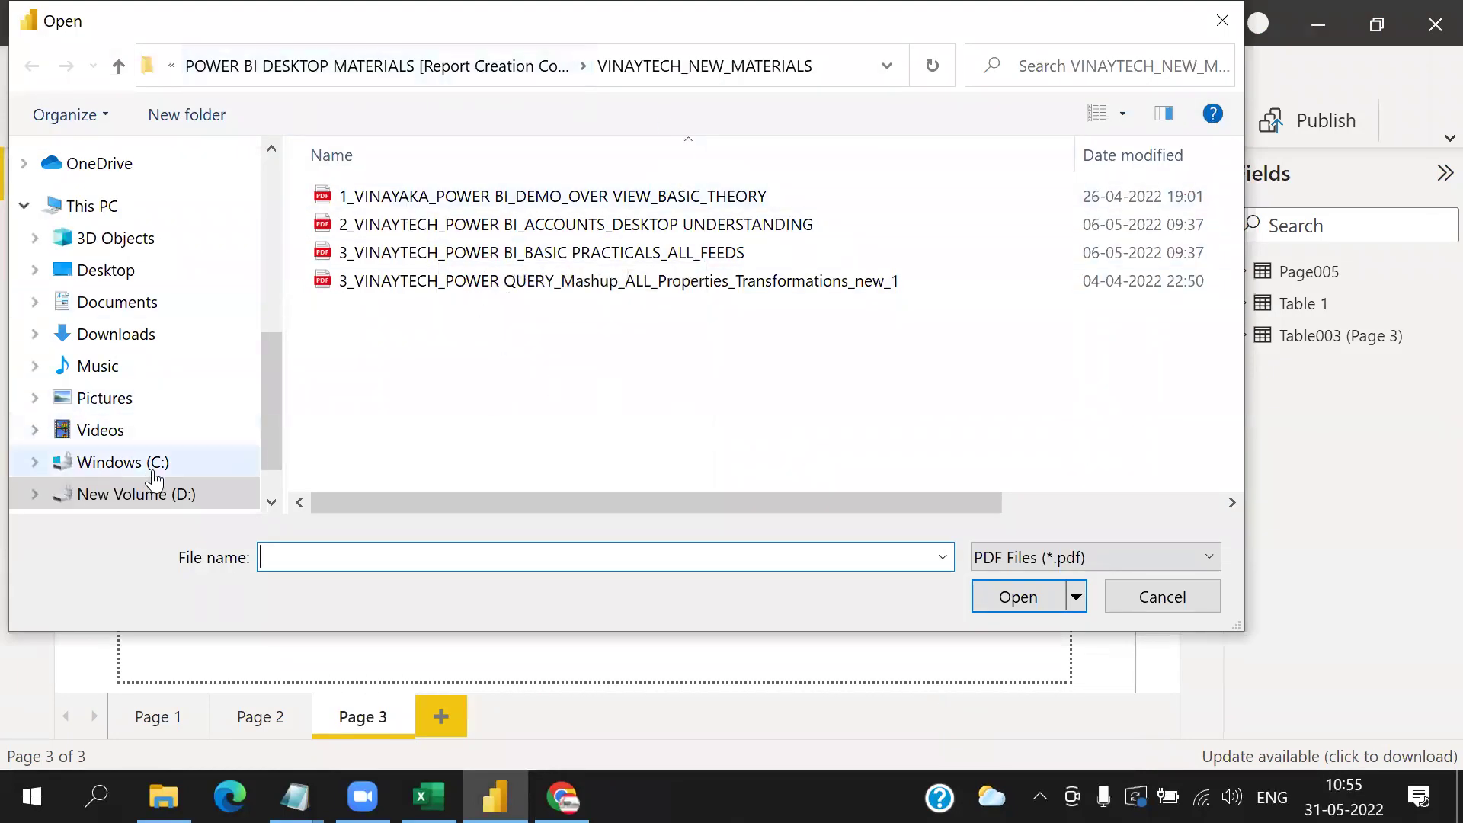
pyautogui.click(145, 494)
pyautogui.doubleClick(375, 197)
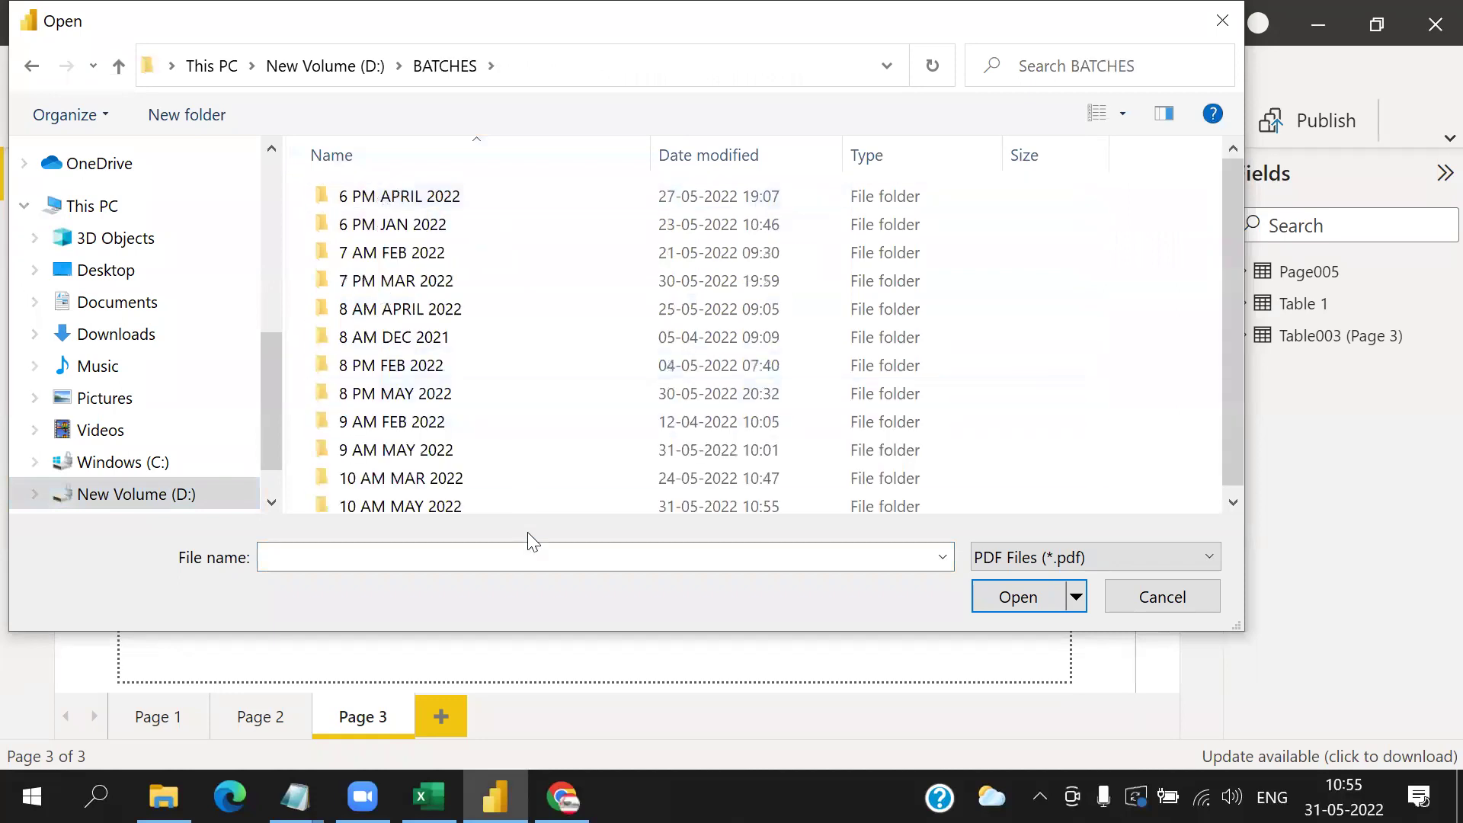
pyautogui.doubleClick(400, 500)
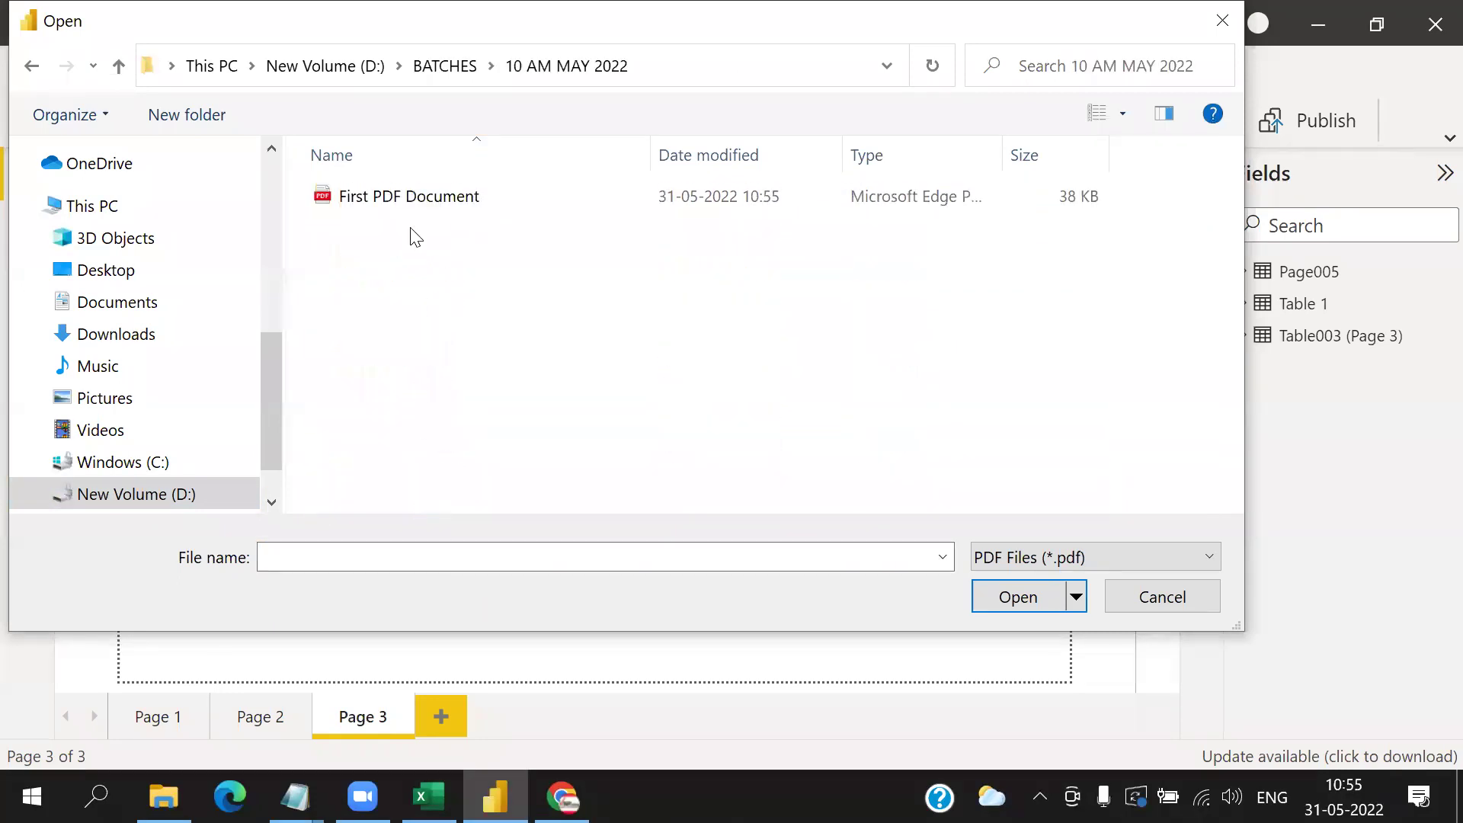
pyautogui.click(415, 197)
pyautogui.click(1021, 603)
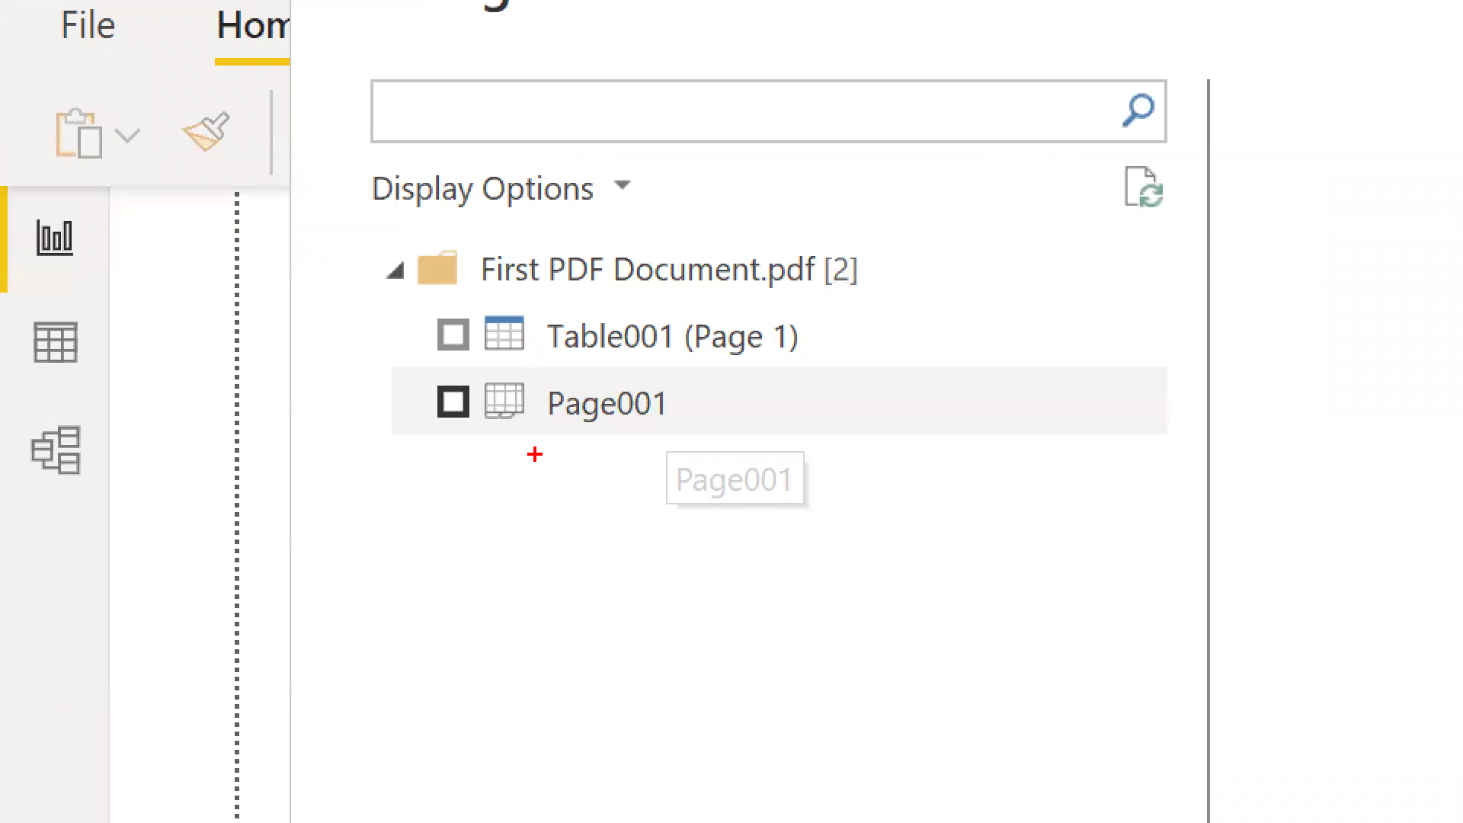
# - Load Table001 (Page 1) from the PDF into the model and display its rows in the data view
pyautogui.moveTo(492, 430); pyautogui.dragTo(542, 424)
pyautogui.moveTo(506, 355); pyautogui.dragTo(557, 347)
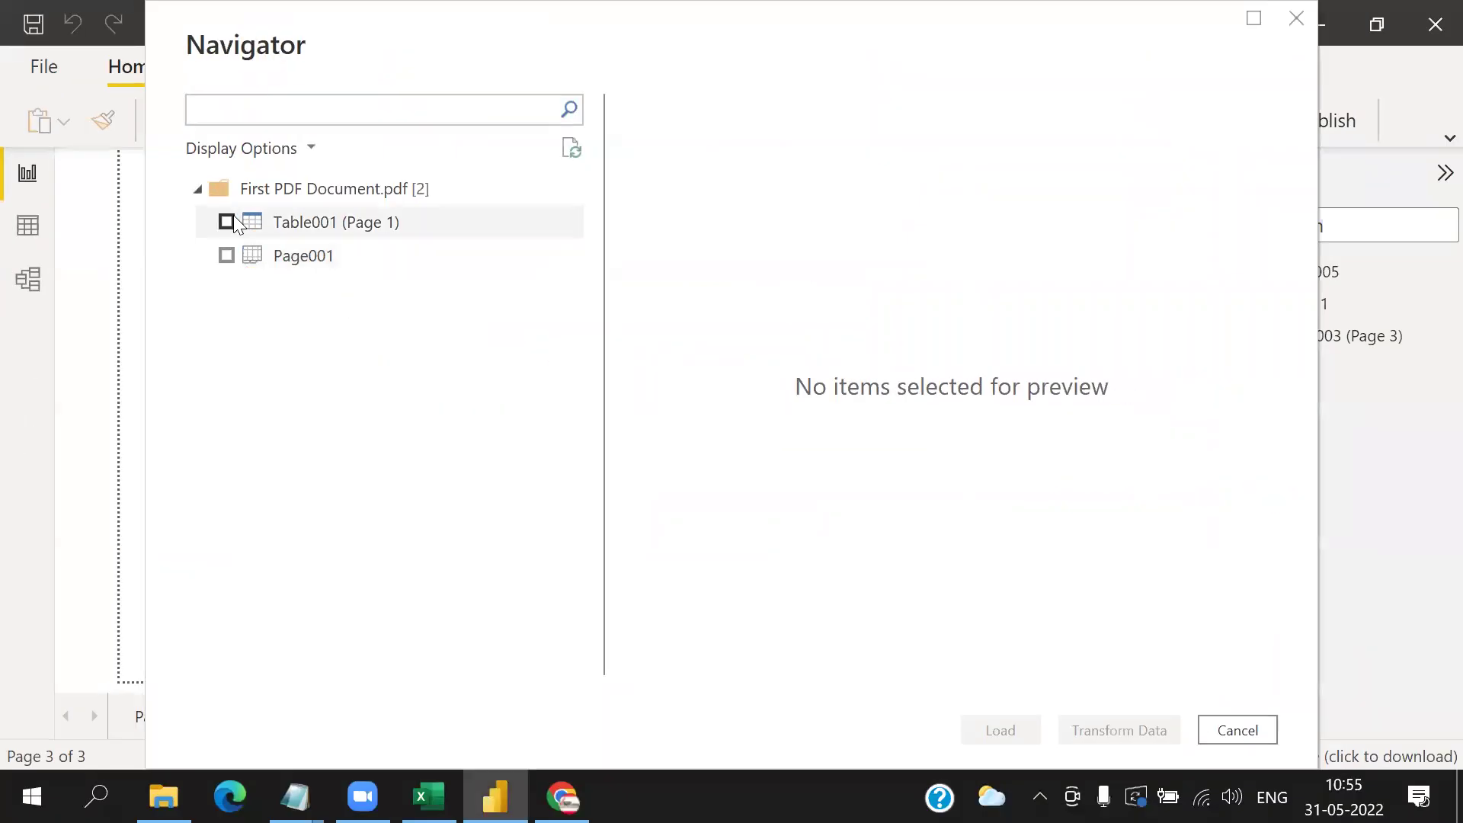
pyautogui.click(452, 335)
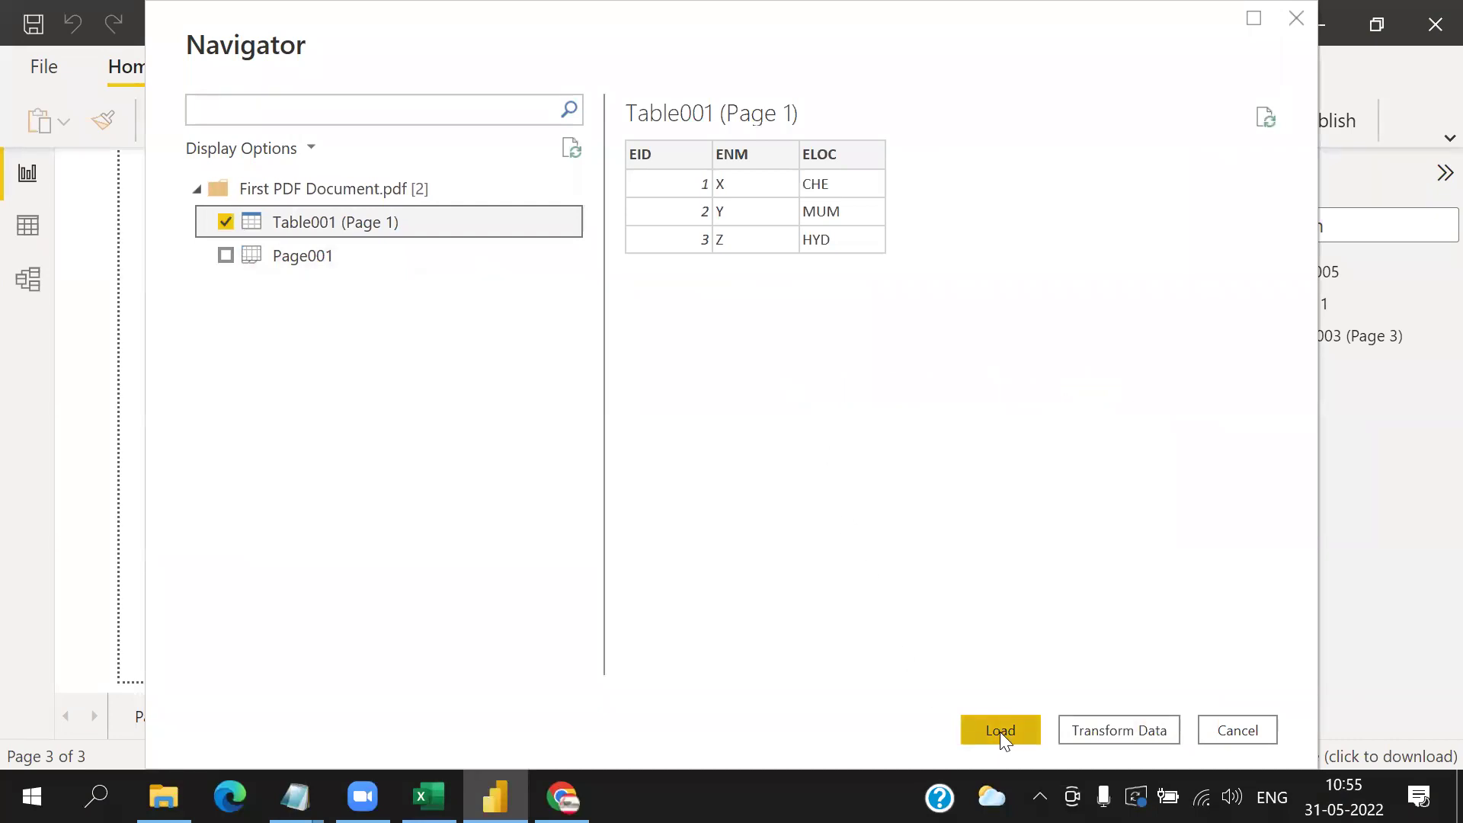
pyautogui.click(1000, 732)
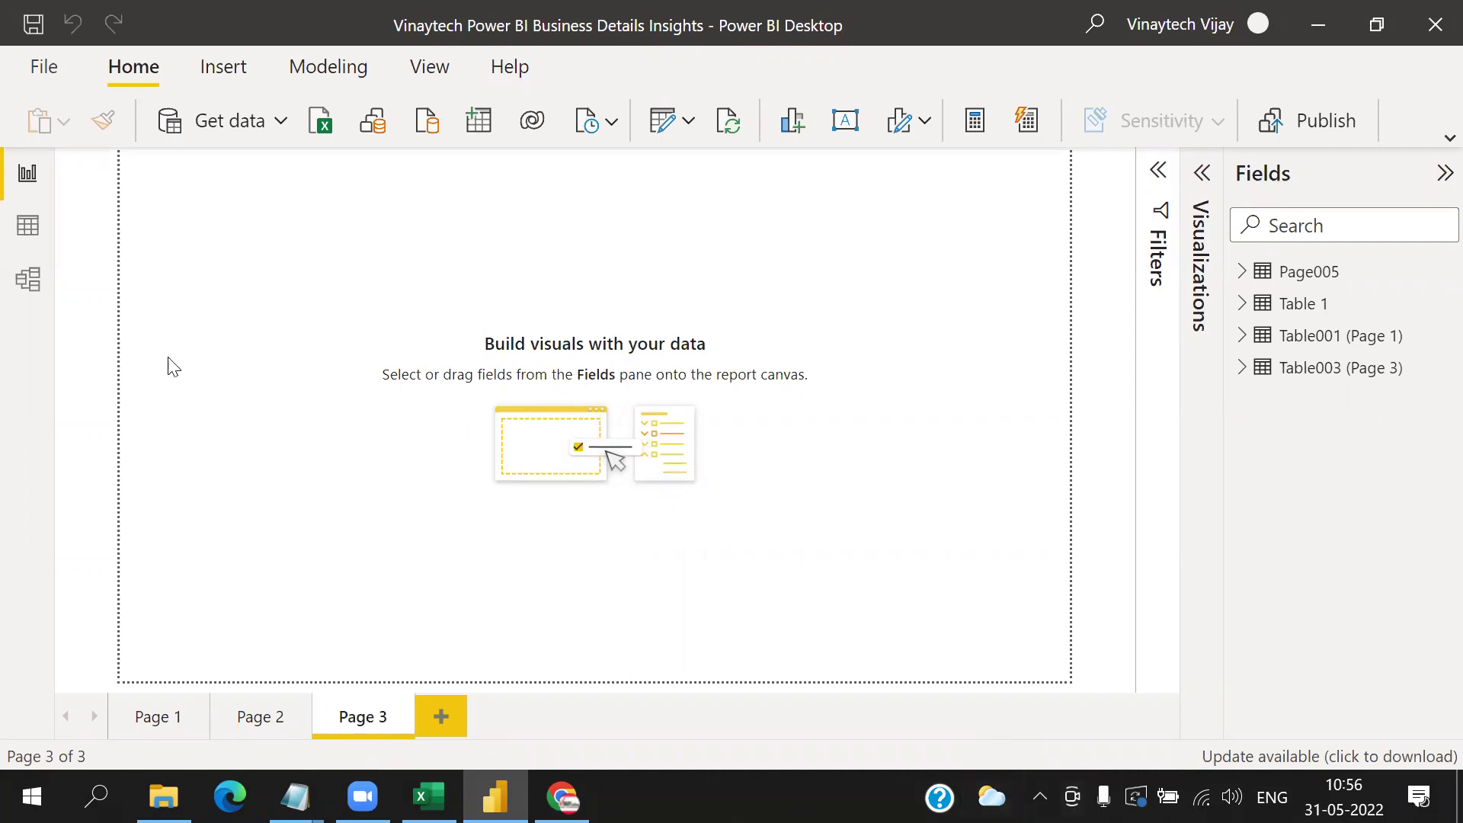
pyautogui.click(27, 246)
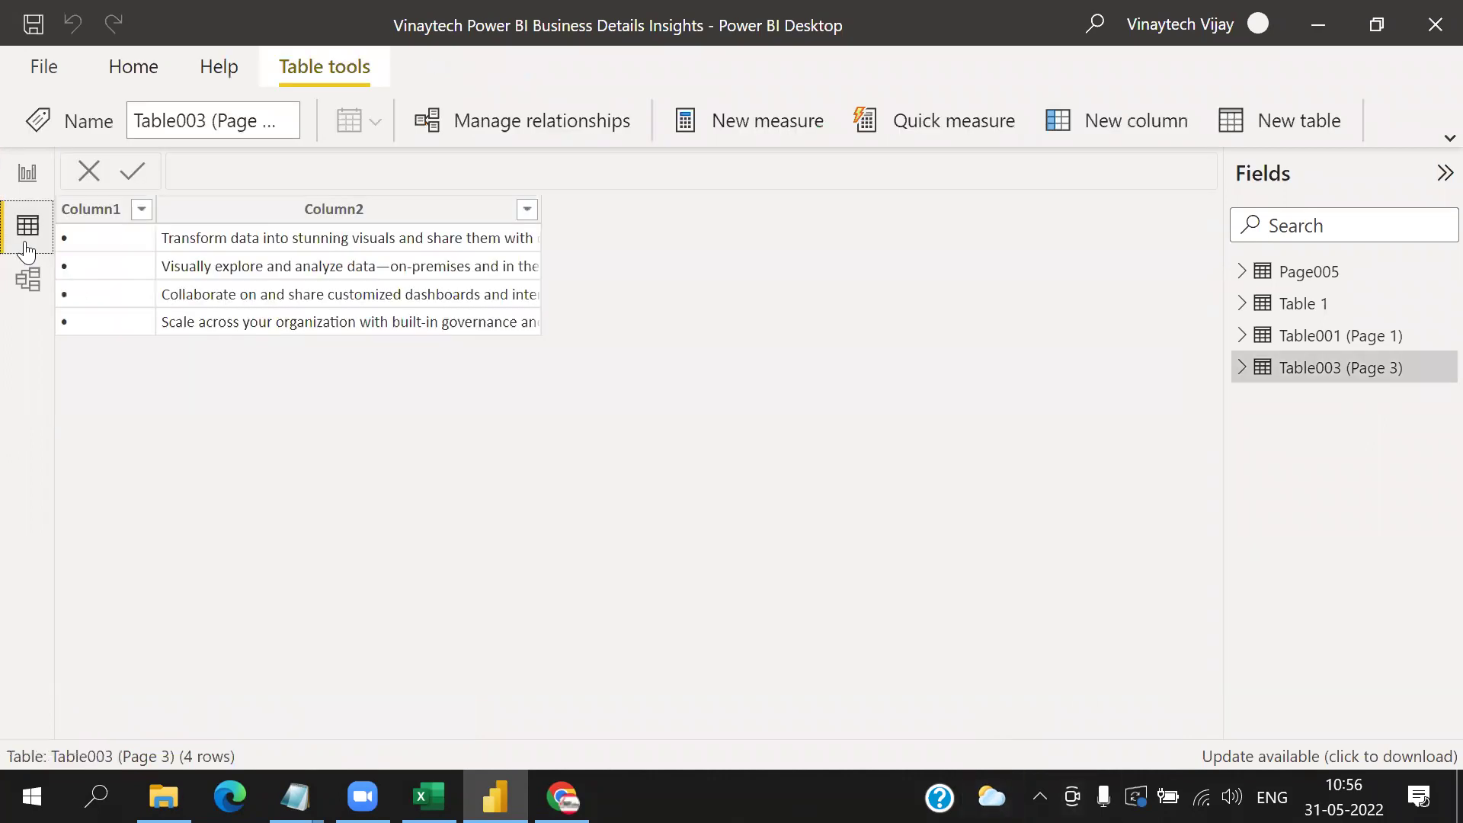
pyautogui.click(1328, 339)
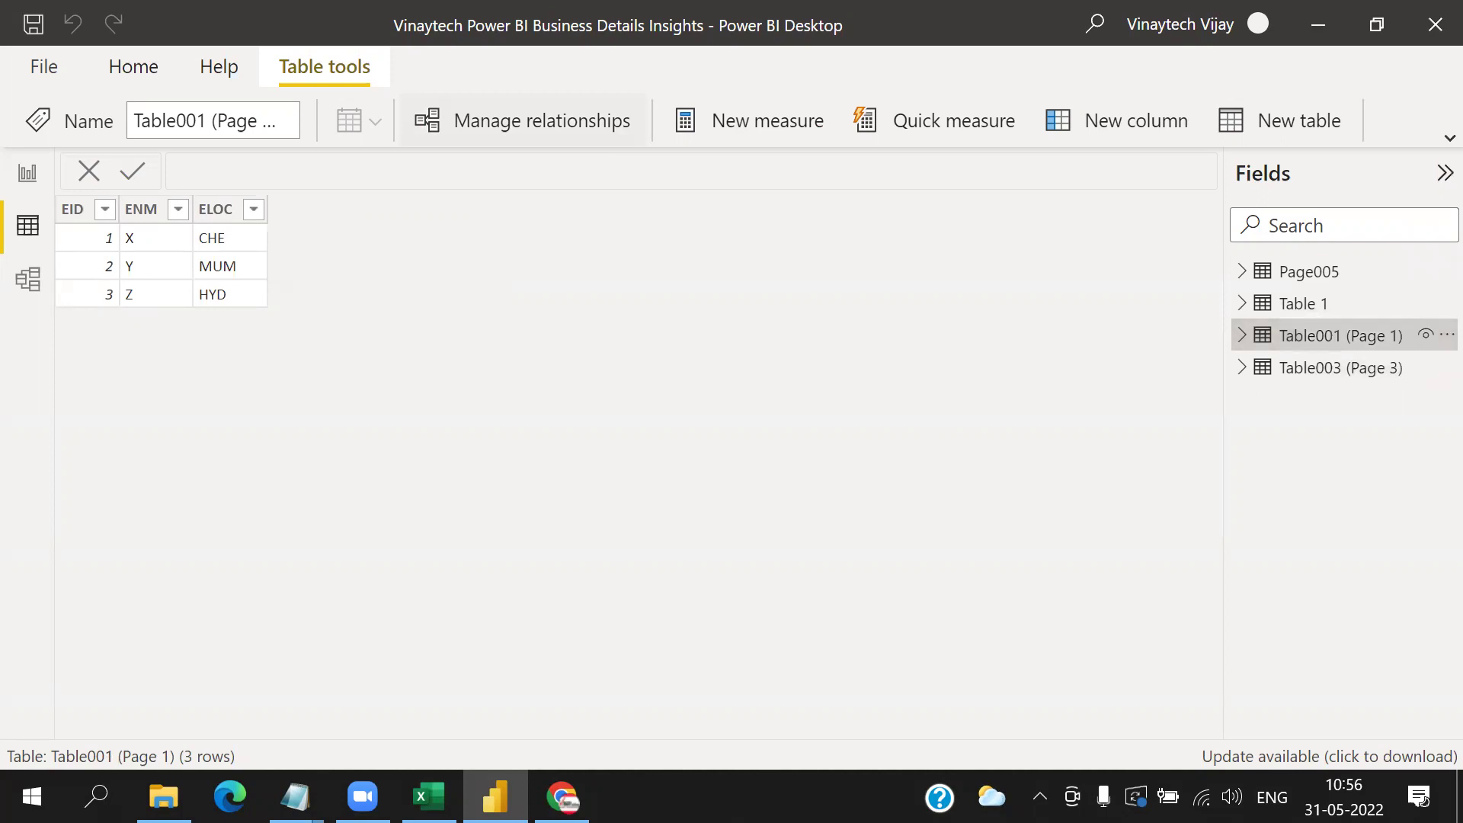
# - Switch to the Excel class notes and add the line Note: three dots indicate "More Options" below item e in cell B23
pyautogui.hotkey('alt', 'Tab')
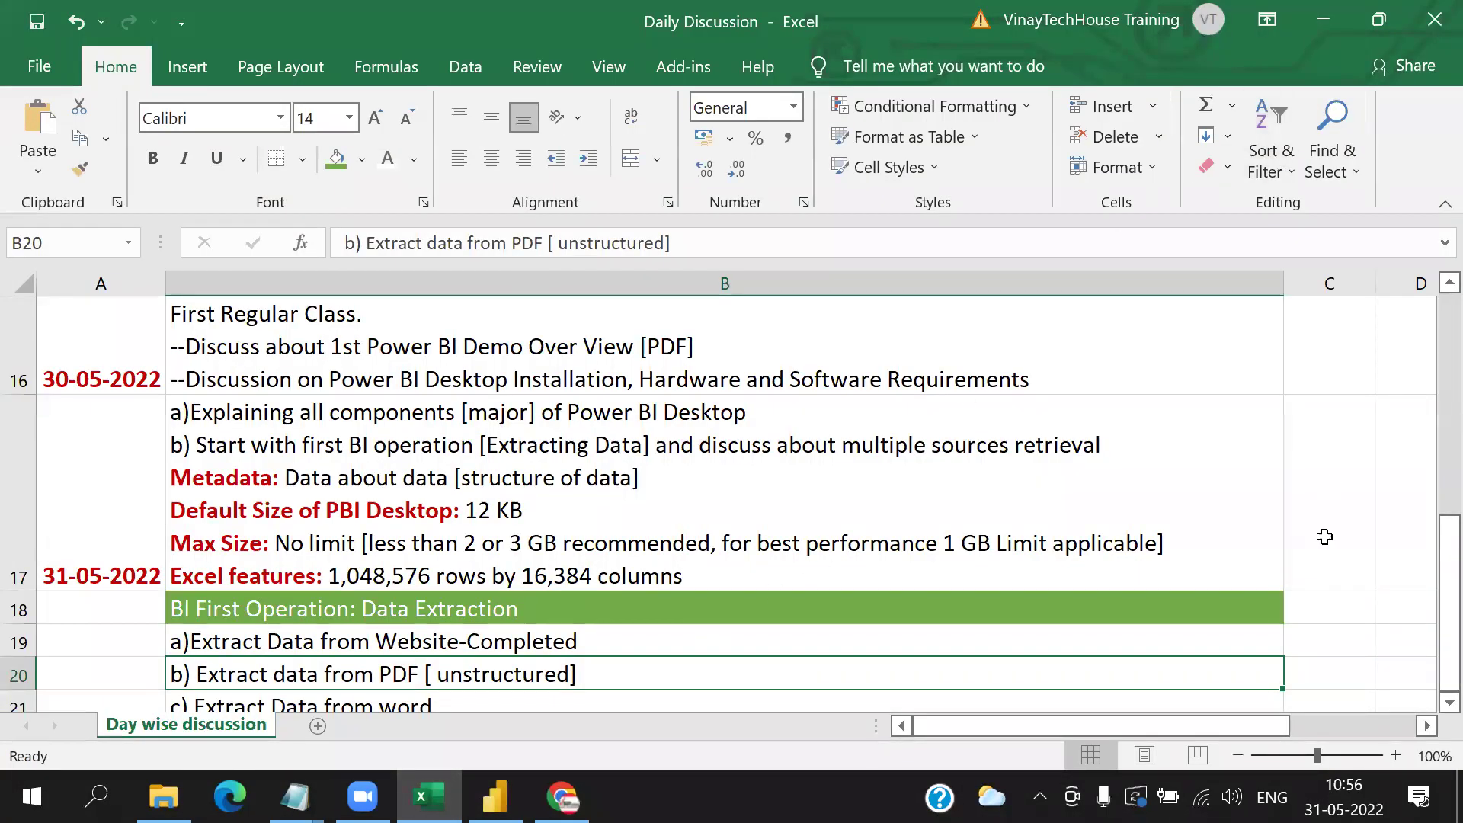
pyautogui.click(1310, 497)
pyautogui.scroll(-1, 1310, 497)
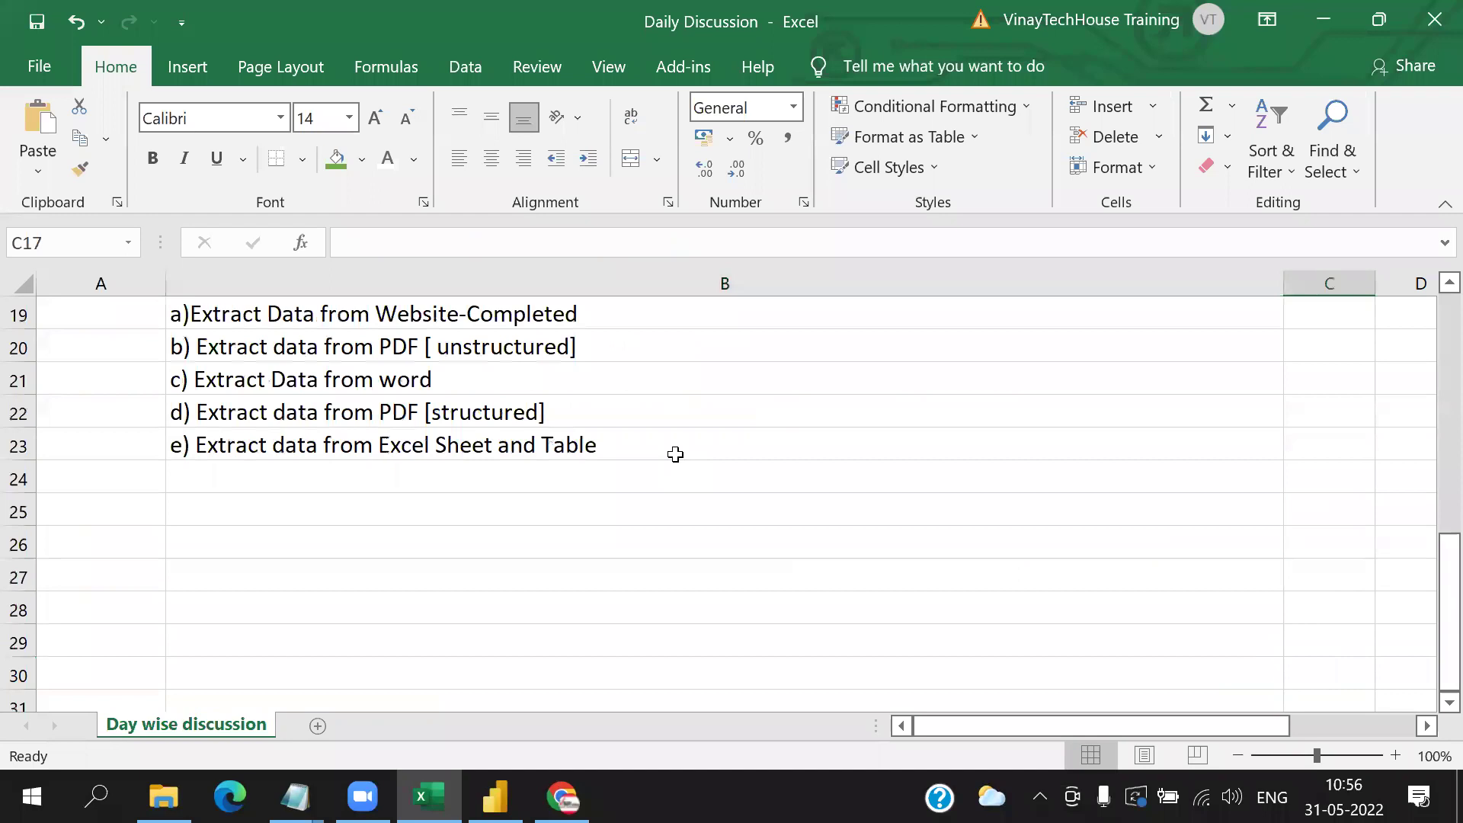
pyautogui.doubleClick(691, 448)
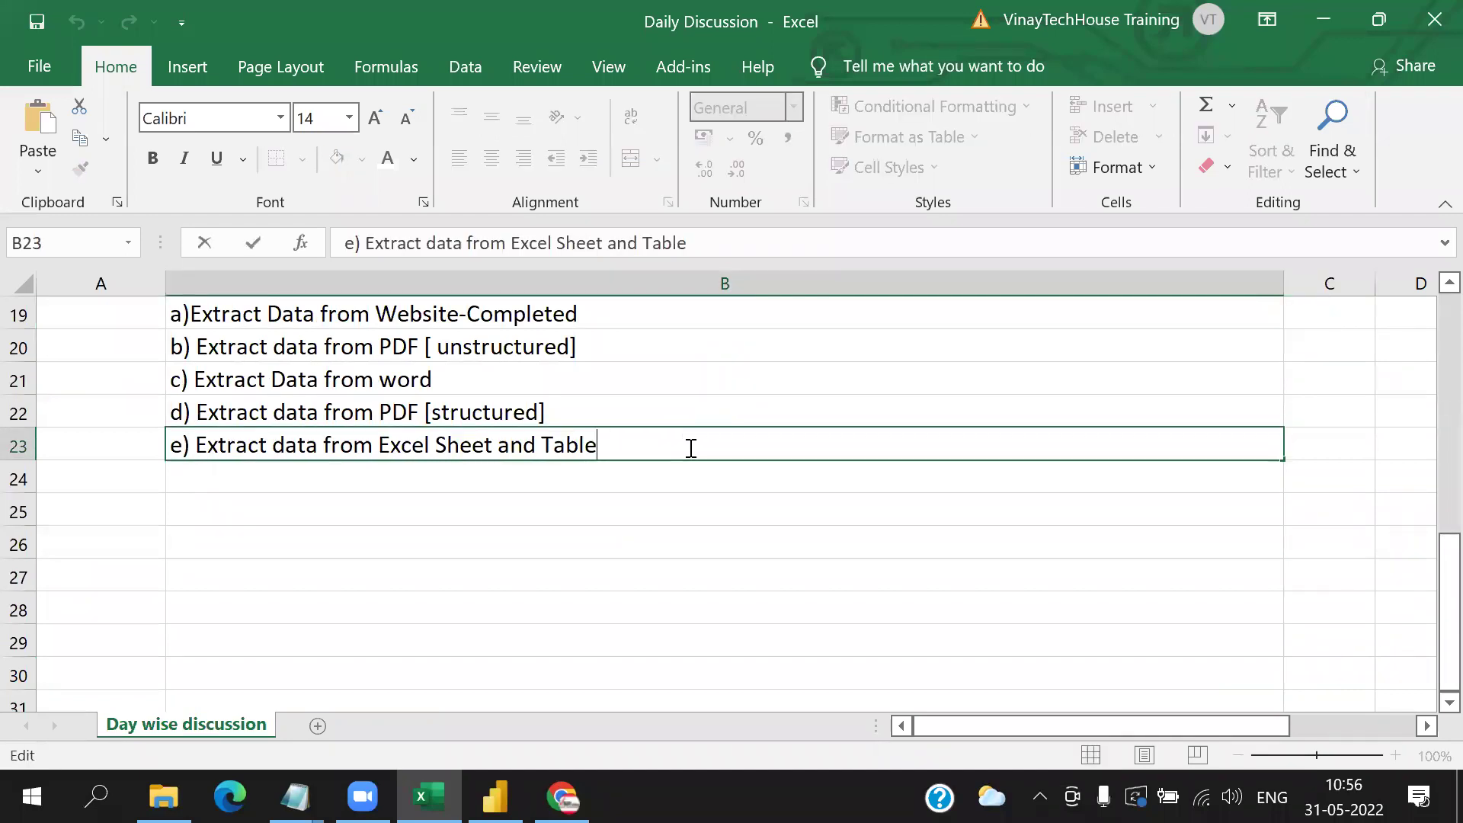
pyautogui.hotkey('alt', 'Return')
pyautogui.write('Note: three dots indicate')
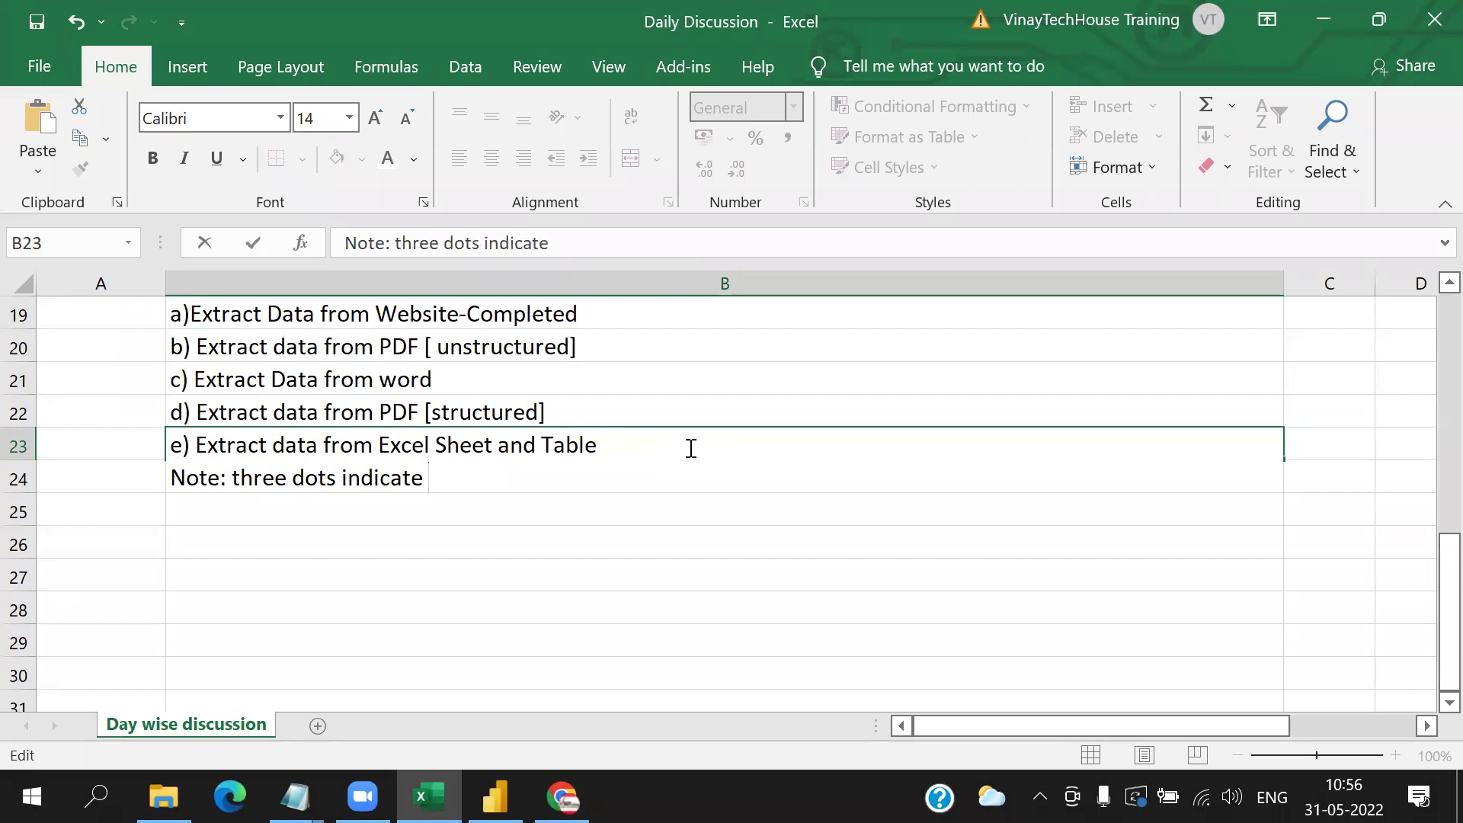
pyautogui.hotkey('shift', 'Return')
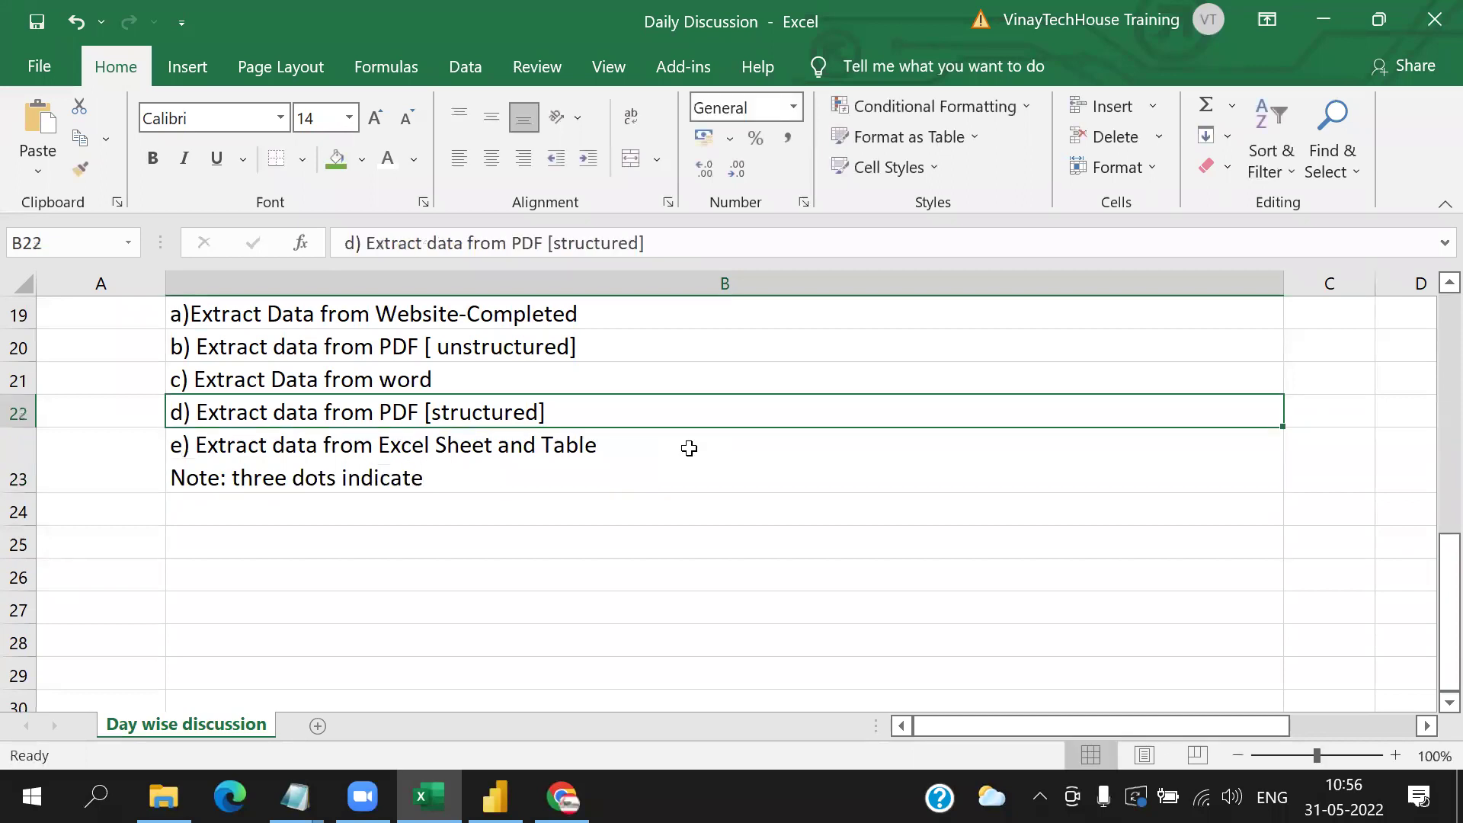
pyautogui.doubleClick(591, 478)
pyautogui.write('"')
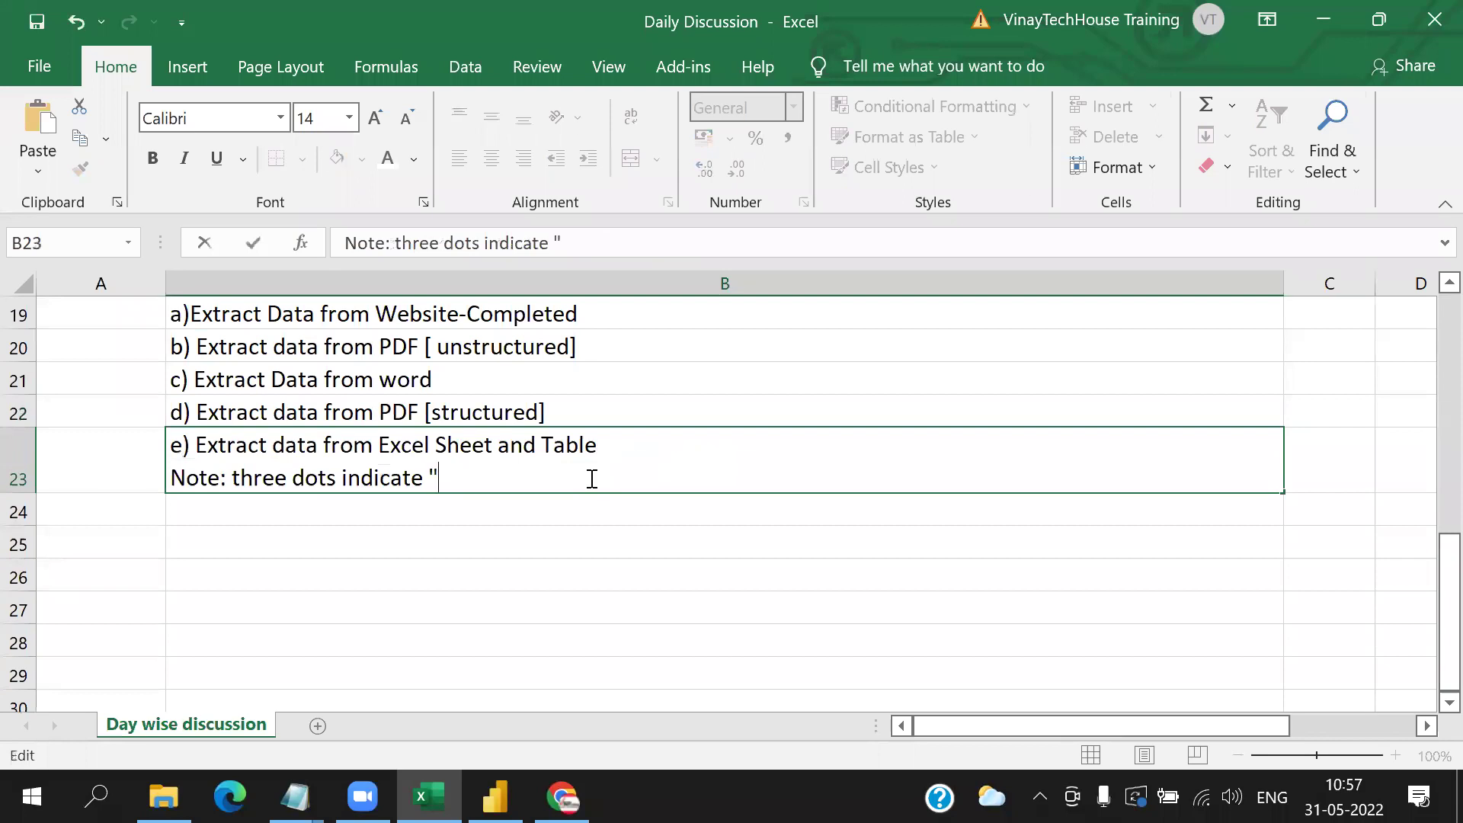
pyautogui.write('More Options"')
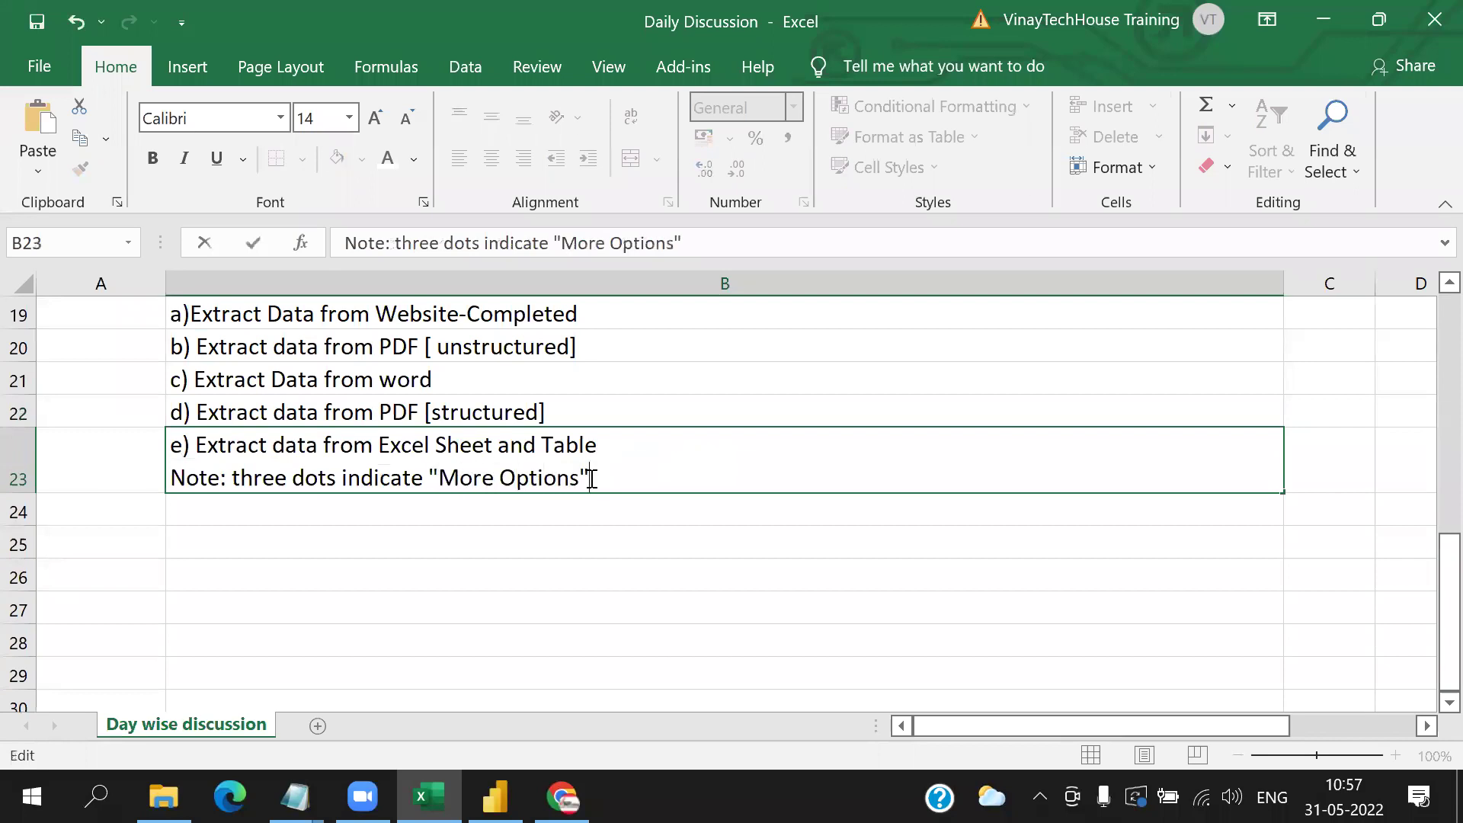
# - Capitalize "Three" in the note in cell B23 and save the workbook
pyautogui.click(238, 478)
pyautogui.press('BackSpace')
pyautogui.write('T')
pyautogui.click(38, 12)
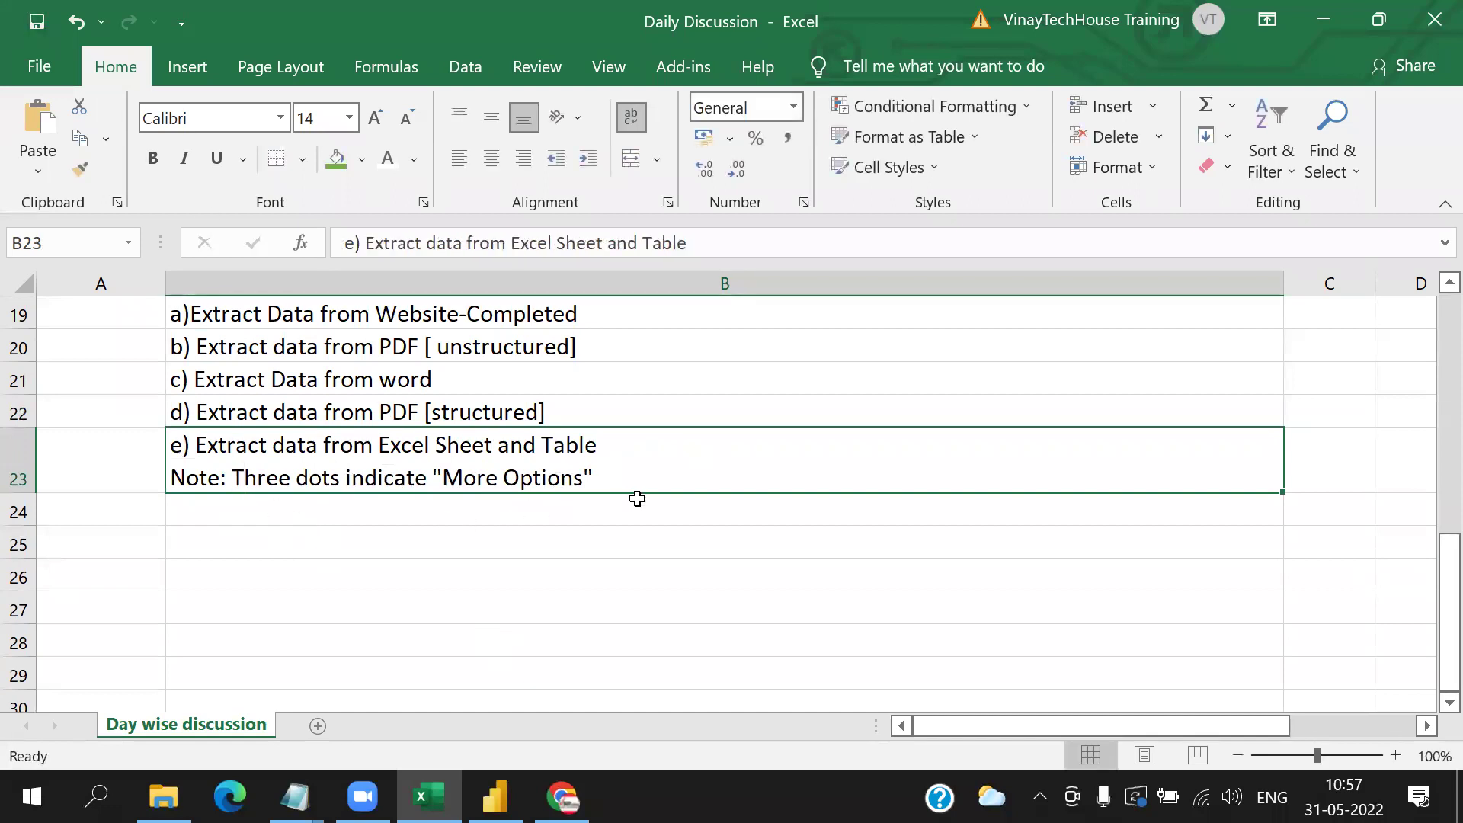
pyautogui.click(659, 522)
pyautogui.click(663, 466)
pyautogui.click(680, 384)
pyautogui.click(684, 345)
pyautogui.click(653, 477)
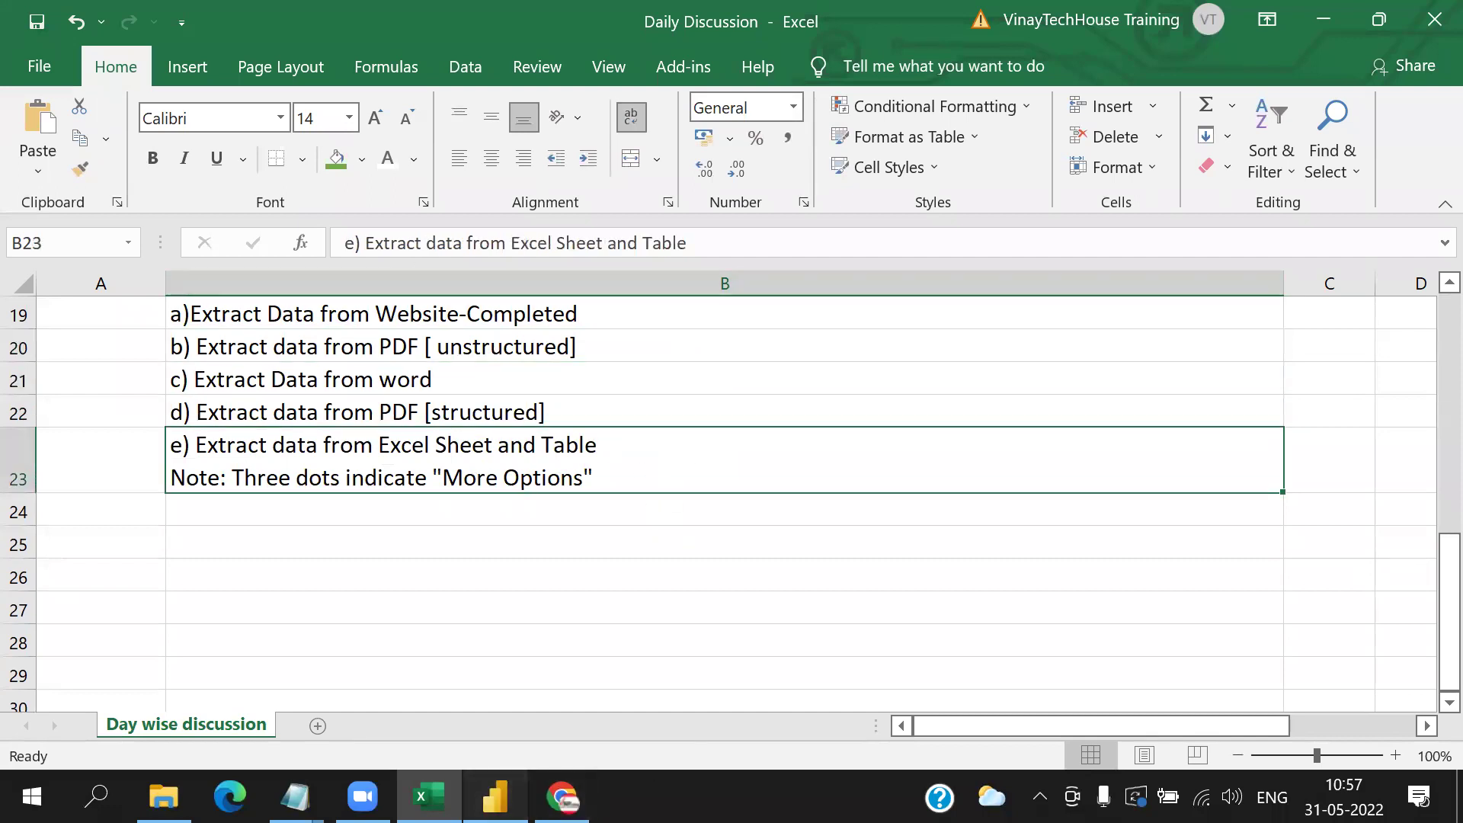
# - Switch back to Power BI Desktop and rename the Table001 (Page 1) table as Query_word
pyautogui.click(495, 796)
pyautogui.click(1426, 339)
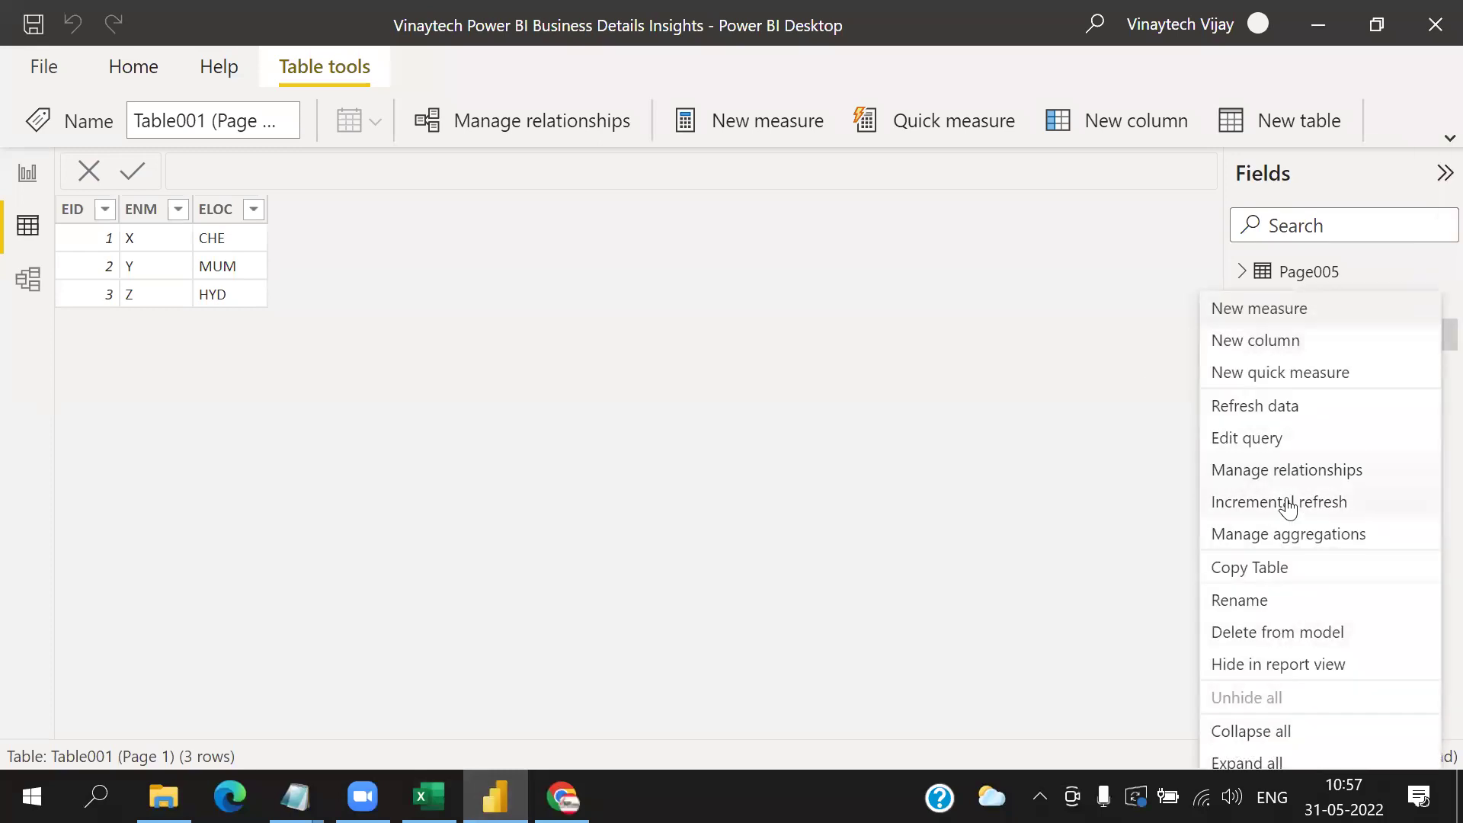
pyautogui.click(1255, 615)
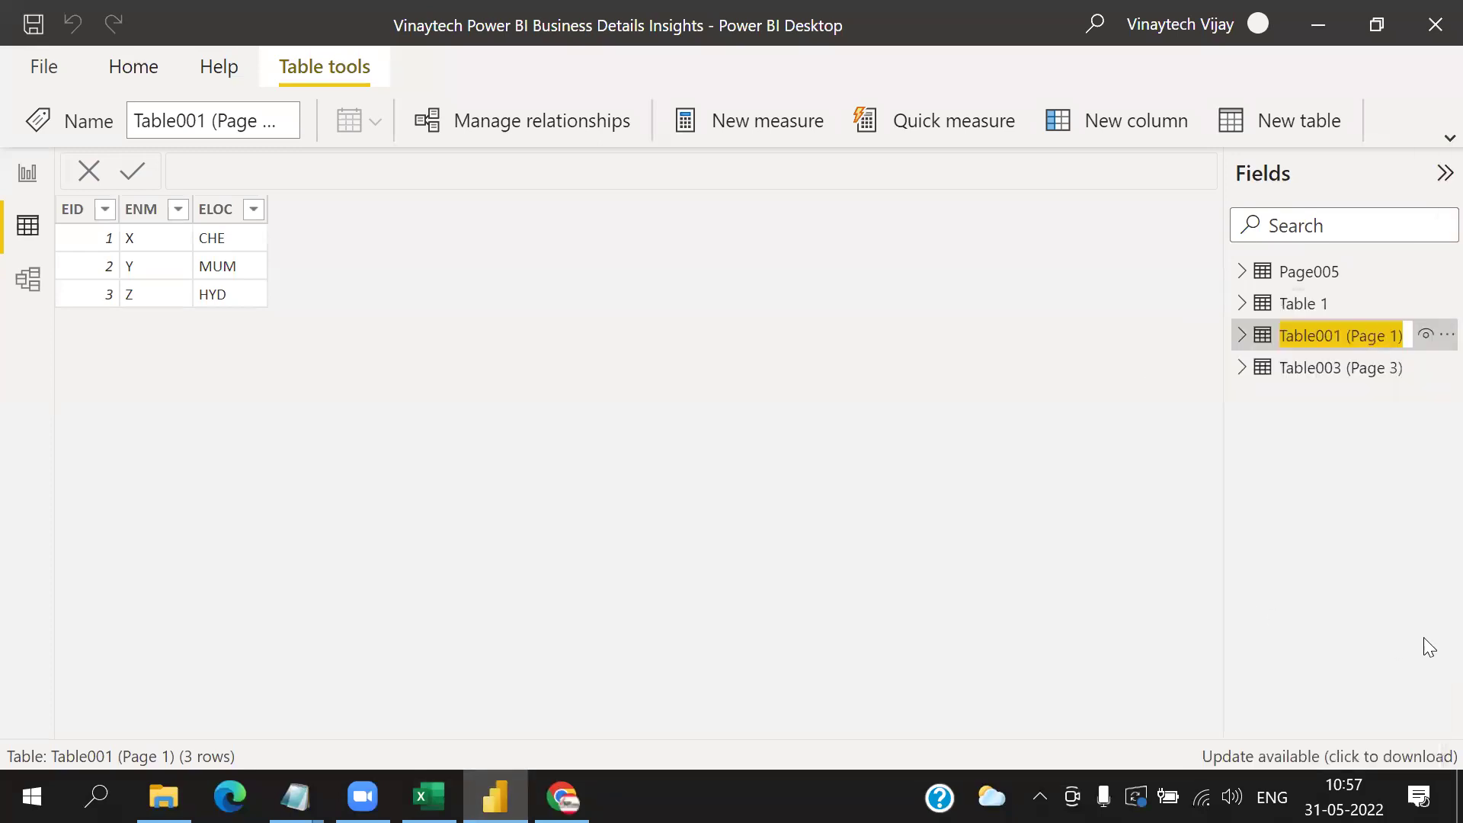
pyautogui.write('Word')
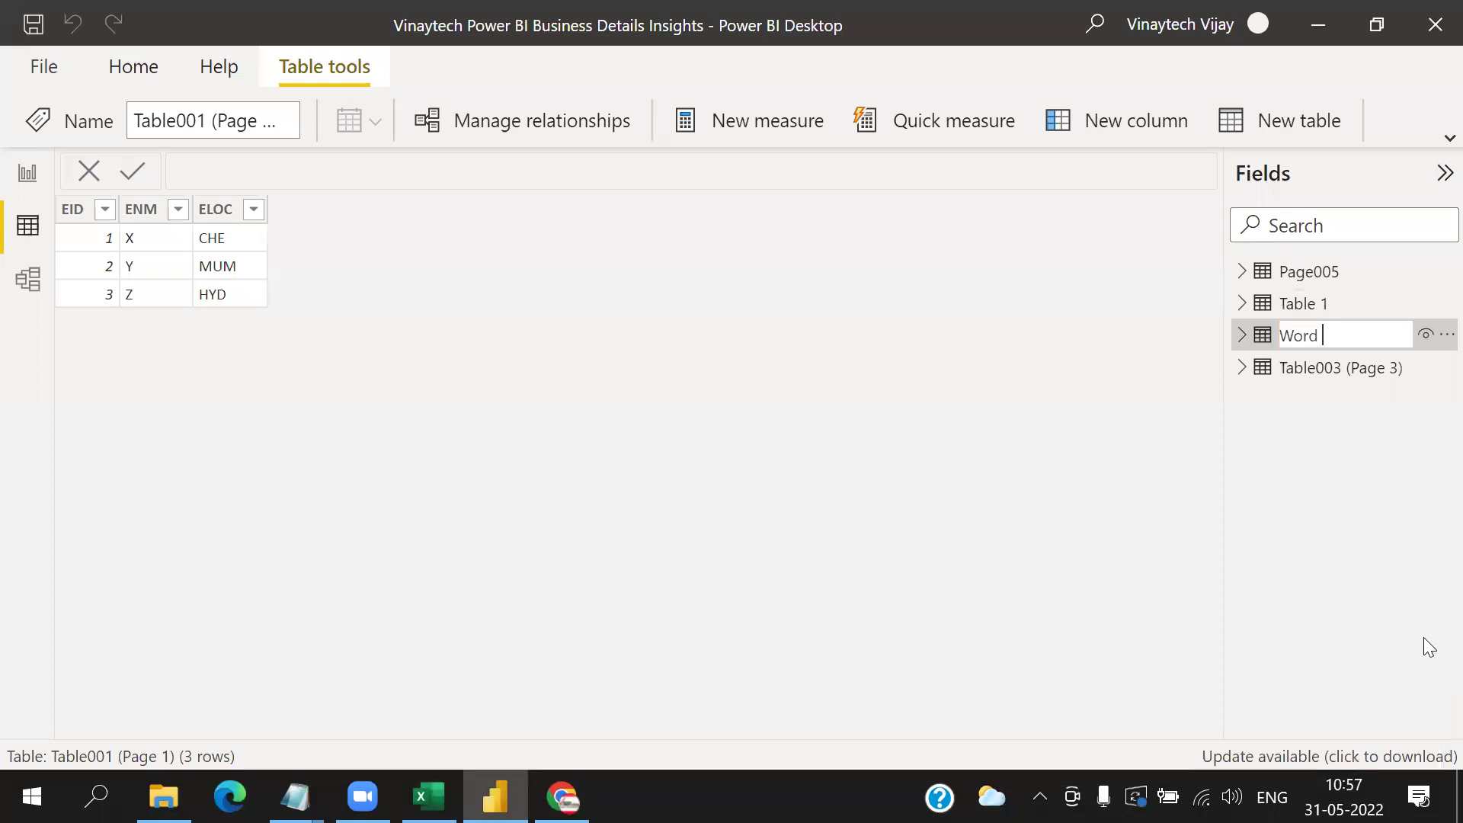
pyautogui.write('Query_word')
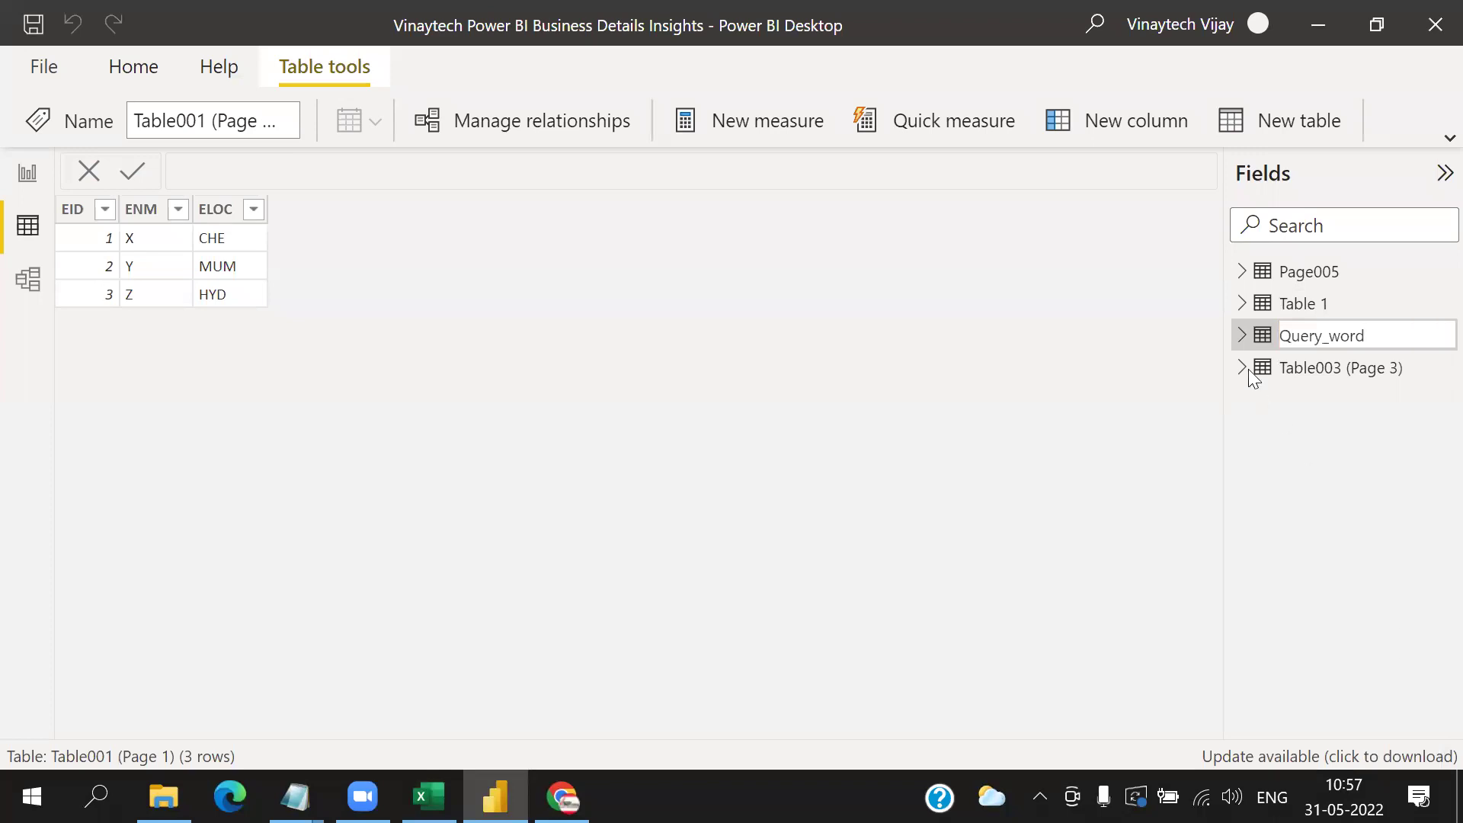
# - Confirm the Query_word table name and expand the table to check its fields
pyautogui.press('Return')
pyautogui.click(1241, 334)
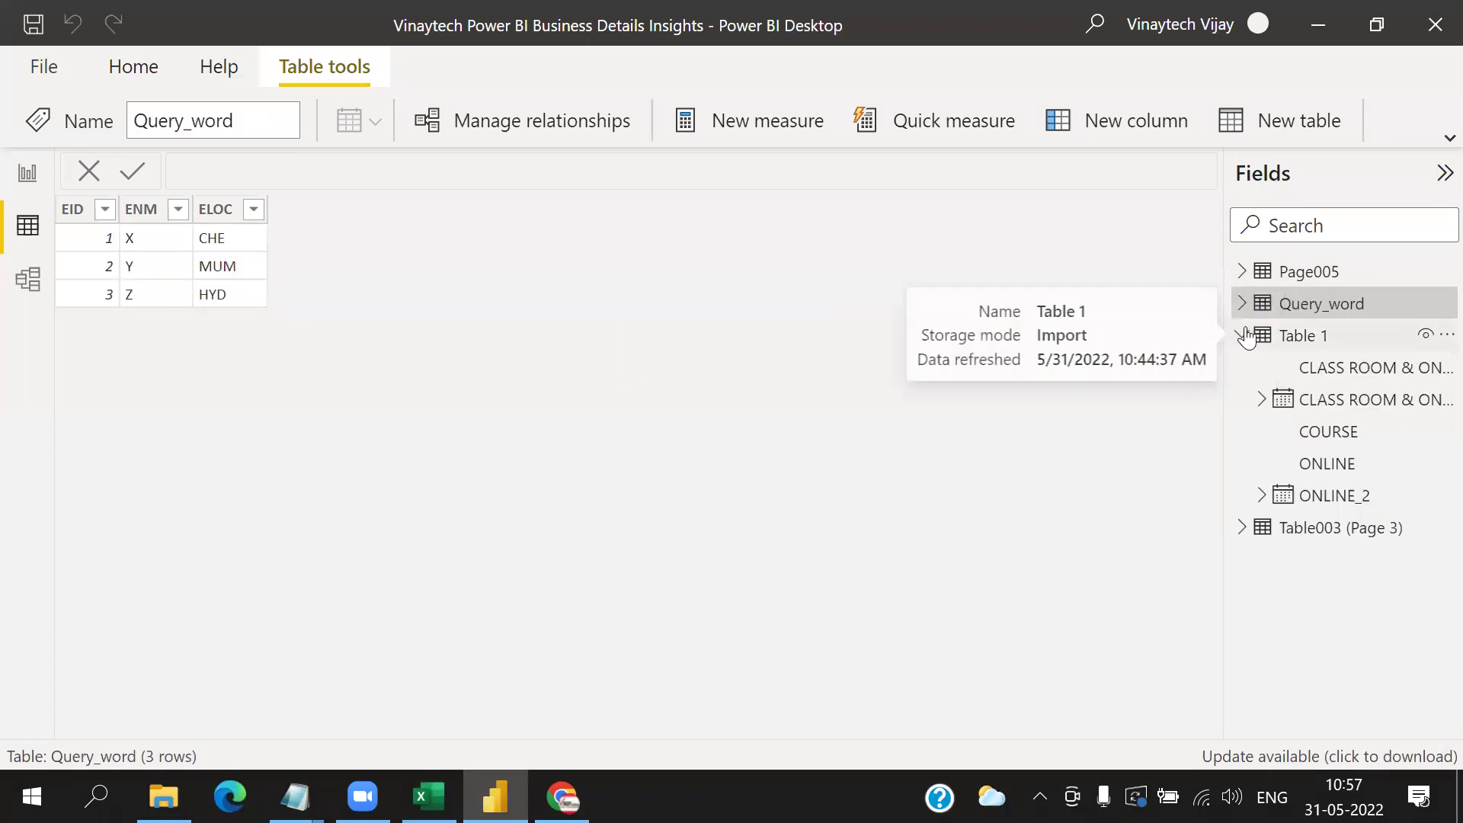
pyautogui.click(1242, 303)
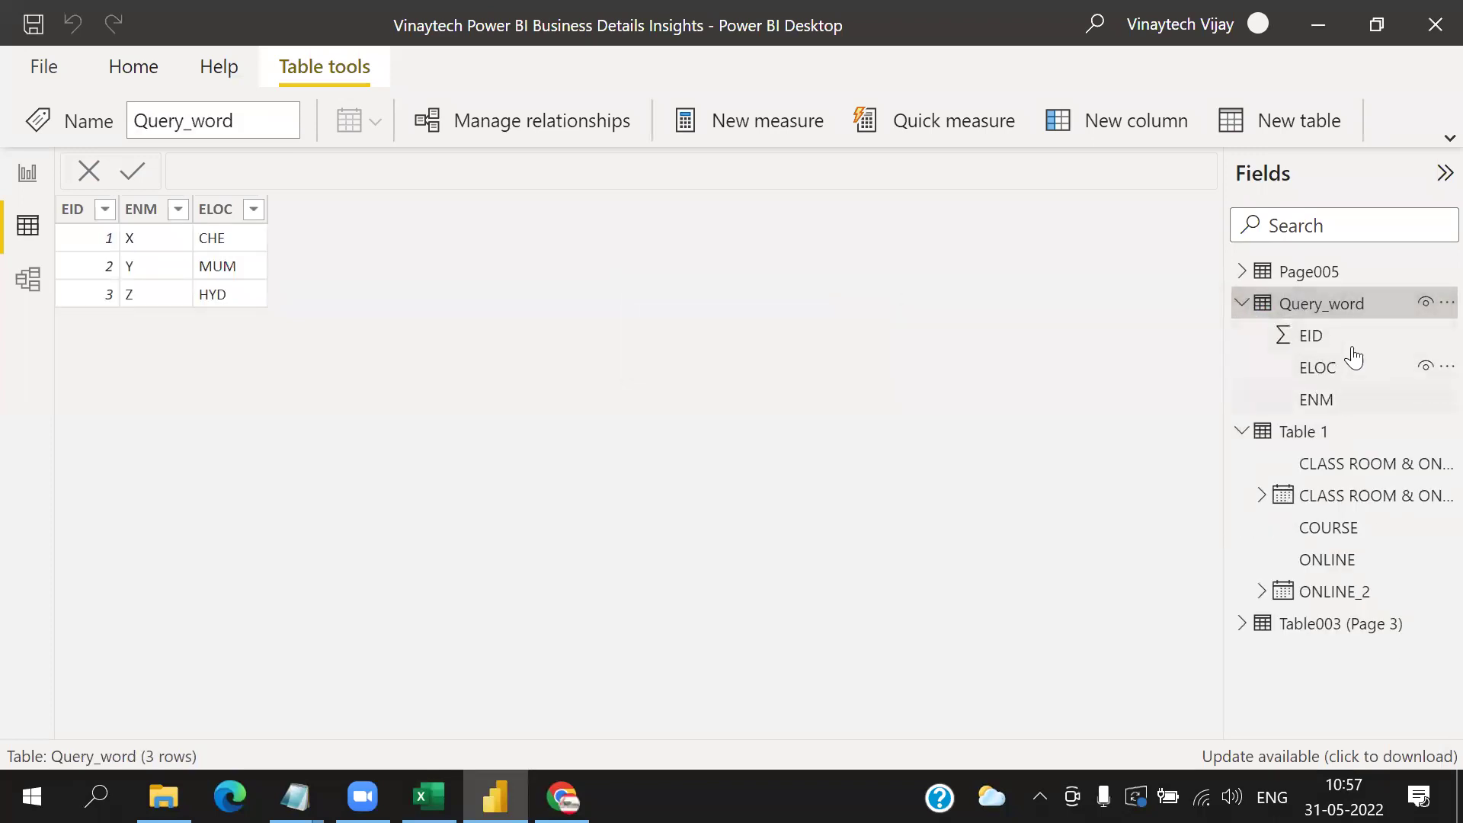
pyautogui.click(1241, 431)
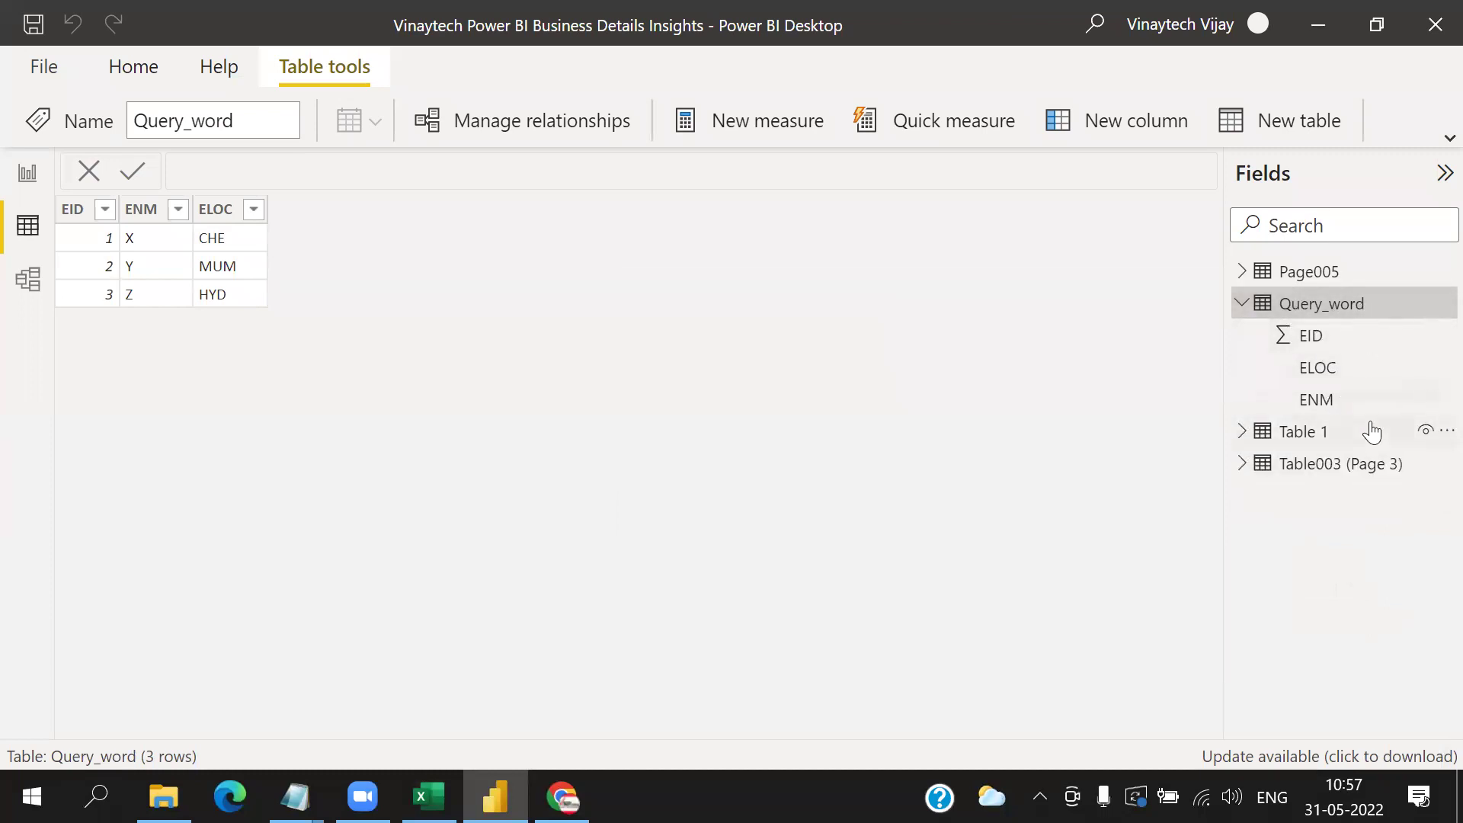
pyautogui.click(1242, 305)
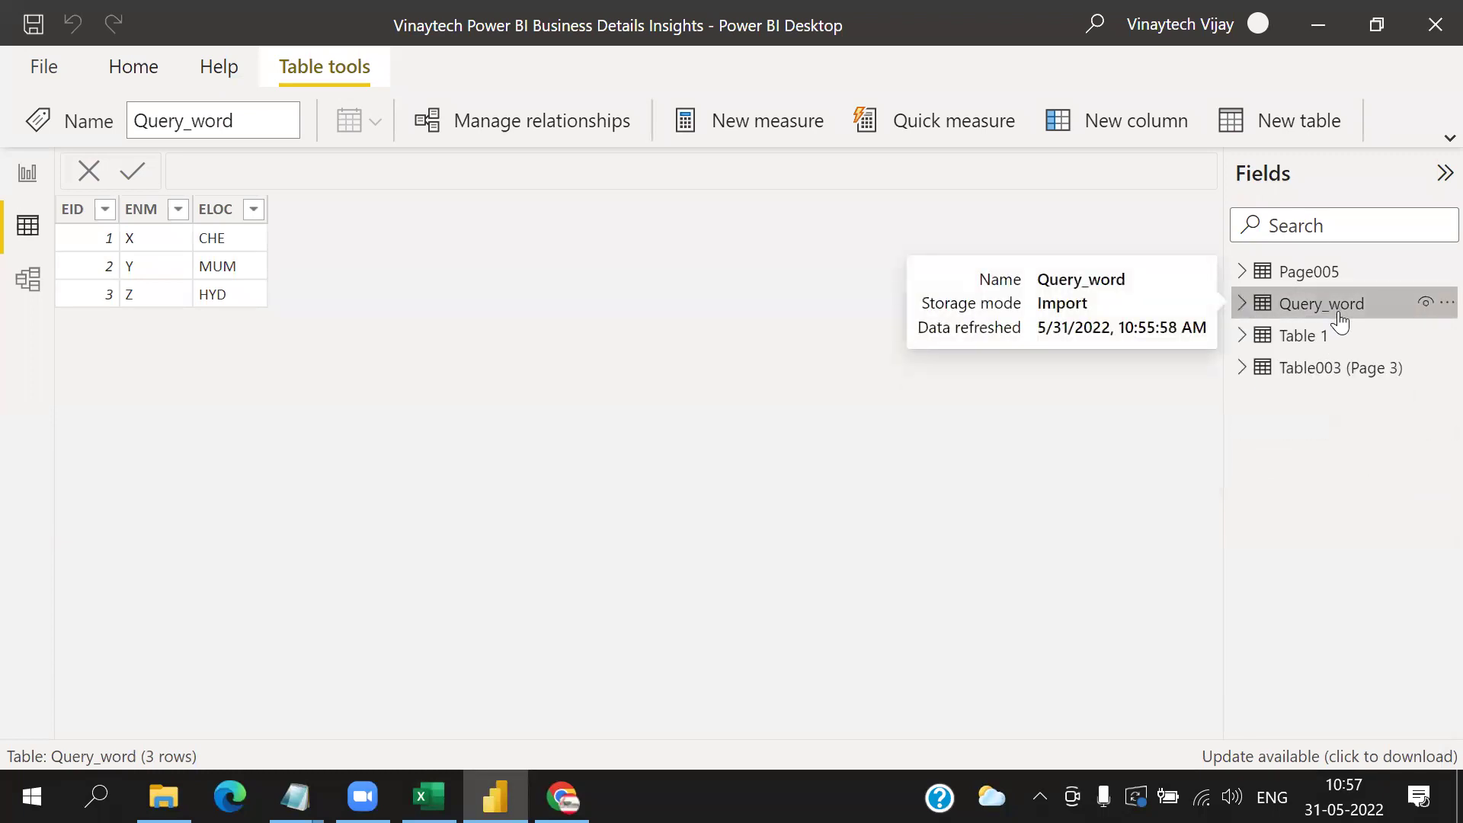
# - Switch to the Excel class notes and append "-Directly not possible, we need to convert into PDF" to item c in cell B21
pyautogui.click(429, 796)
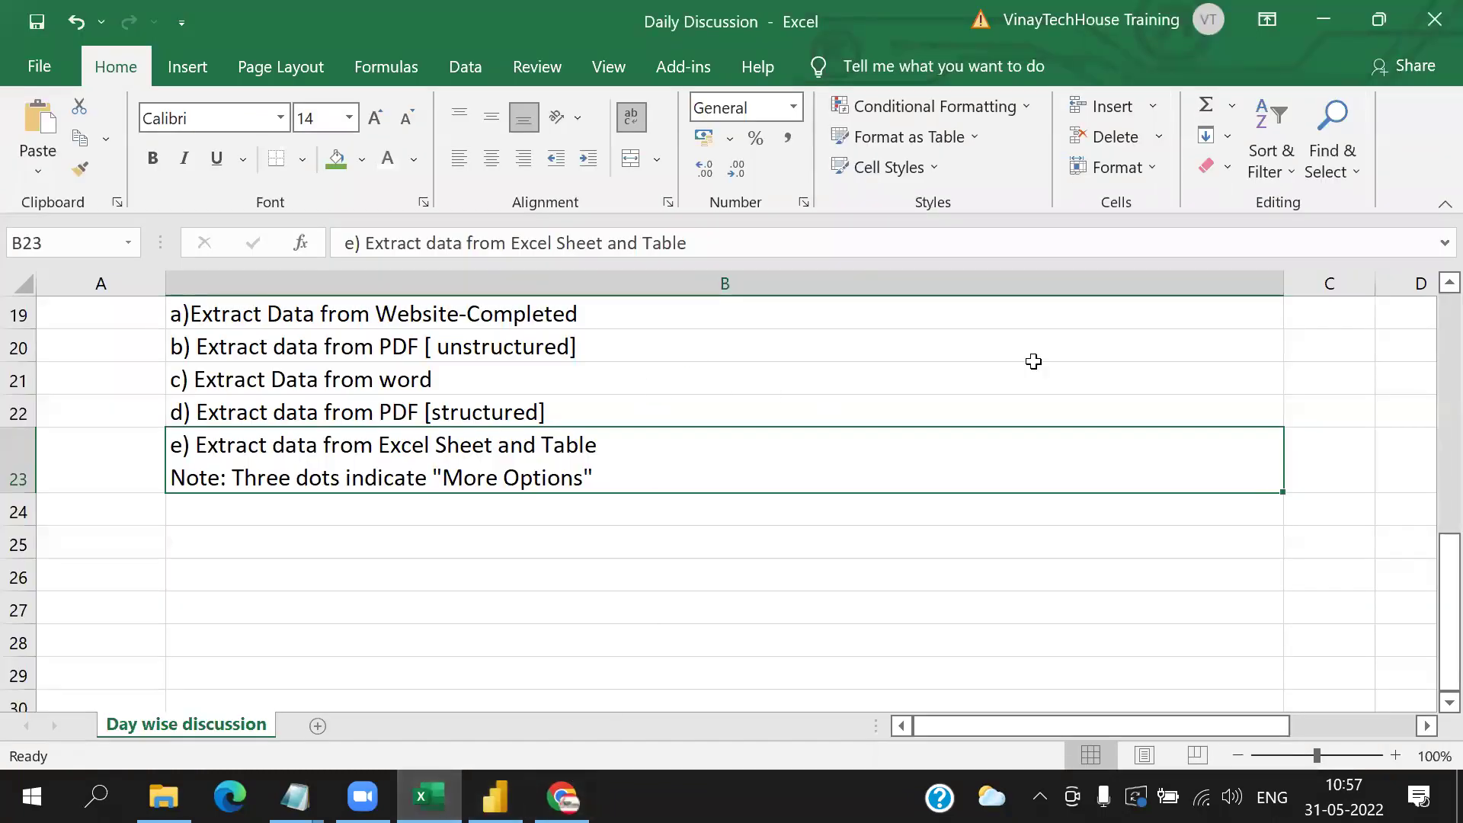
pyautogui.click(1267, 20)
pyautogui.click(1241, 81)
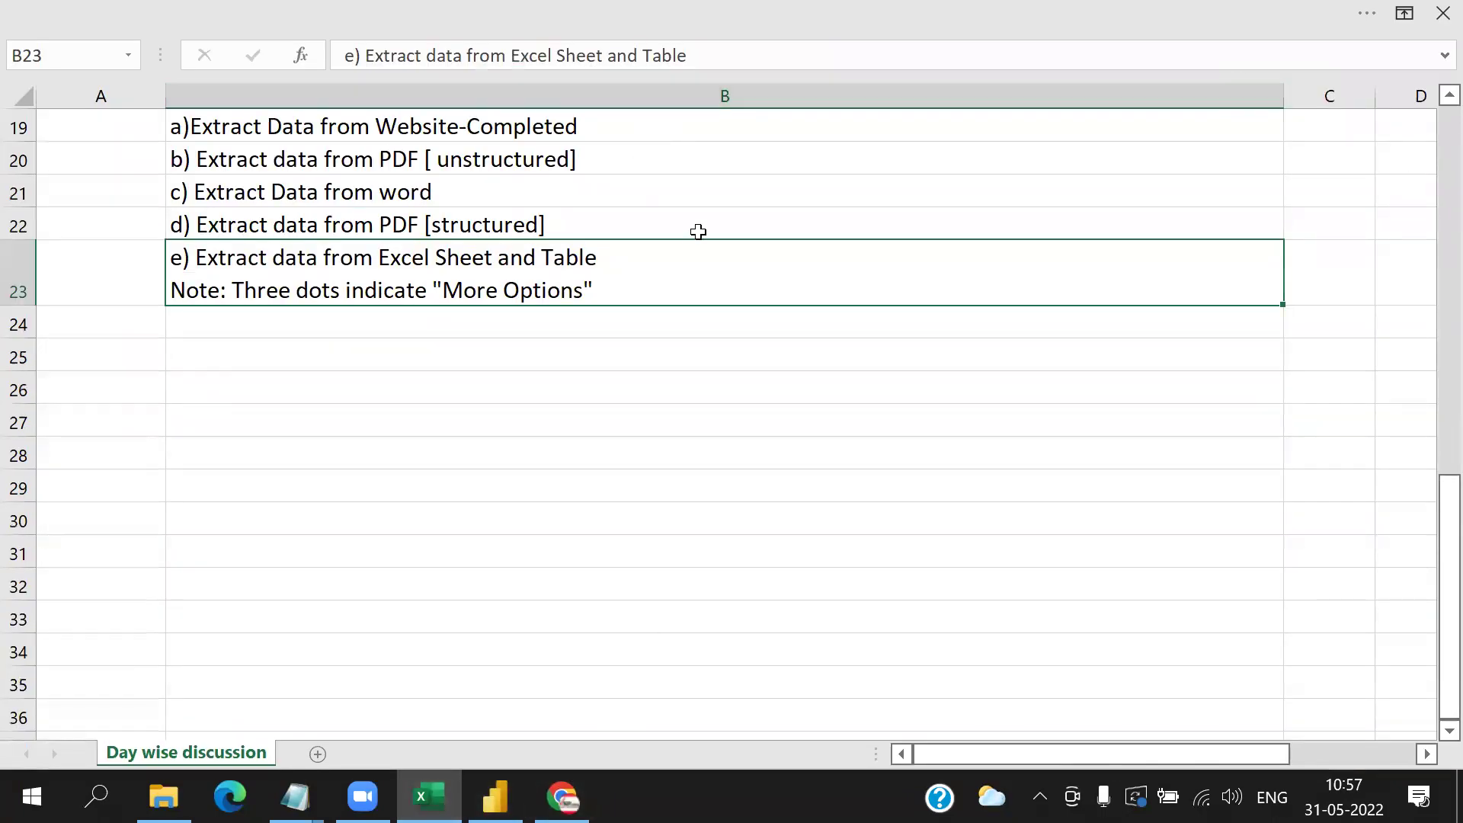
pyautogui.scroll(1, 702, 256)
pyautogui.click(569, 506)
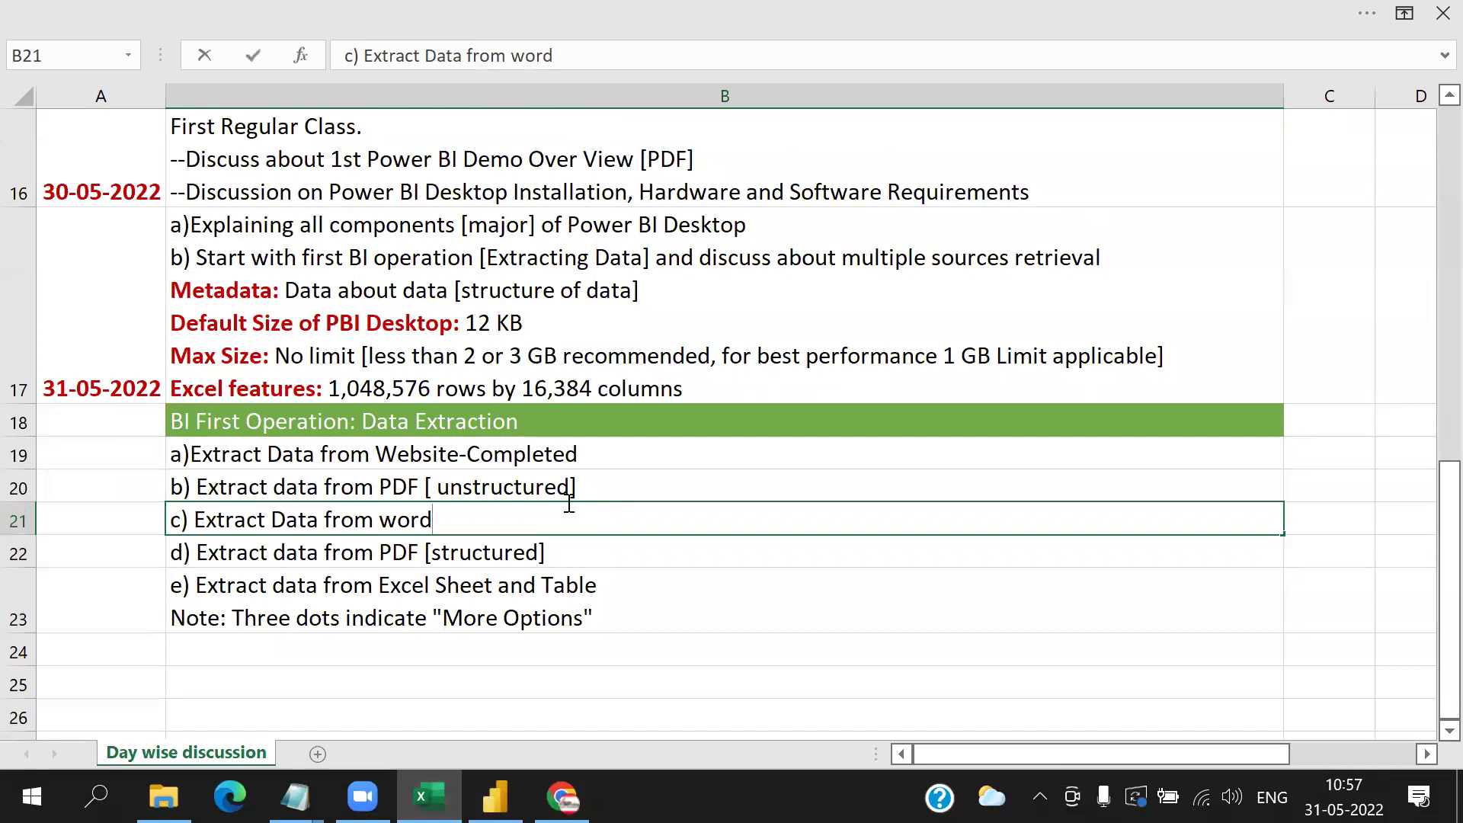
pyautogui.write('Directly ')
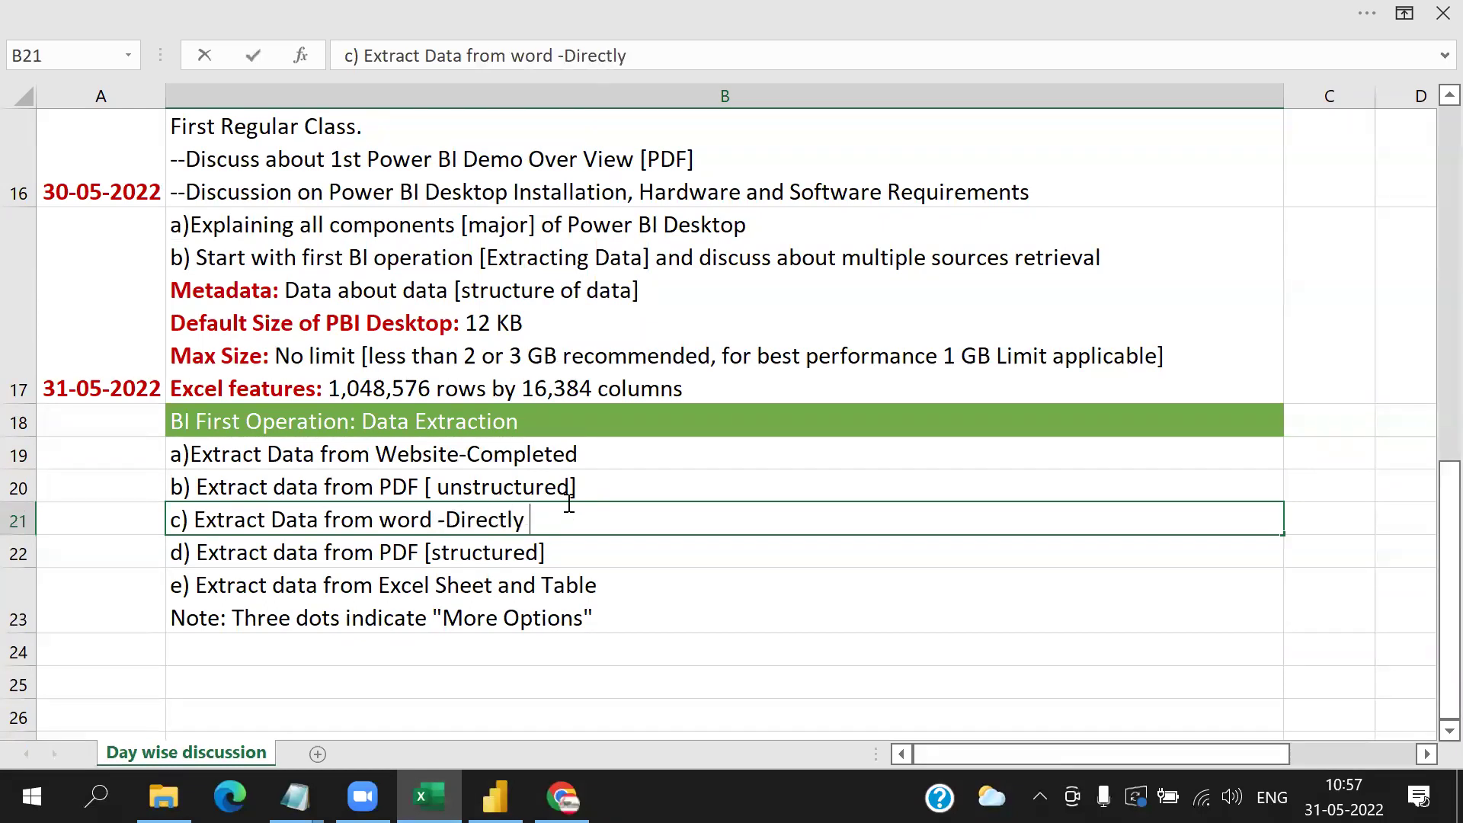
pyautogui.write('notp')
pyautogui.press('BackSpace')
pyautogui.write('possible, we need to convert into PDF')
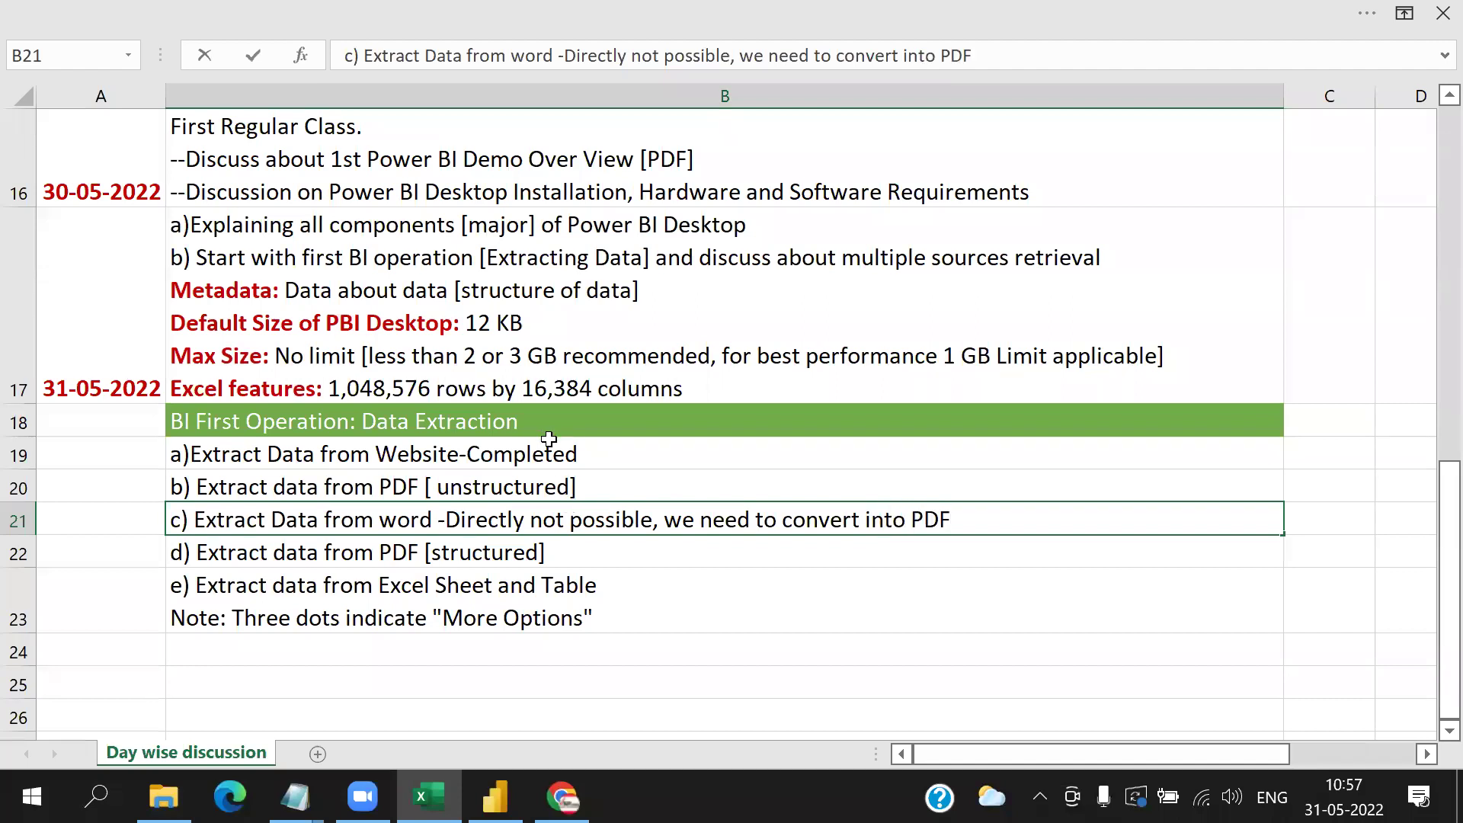
pyautogui.click(702, 562)
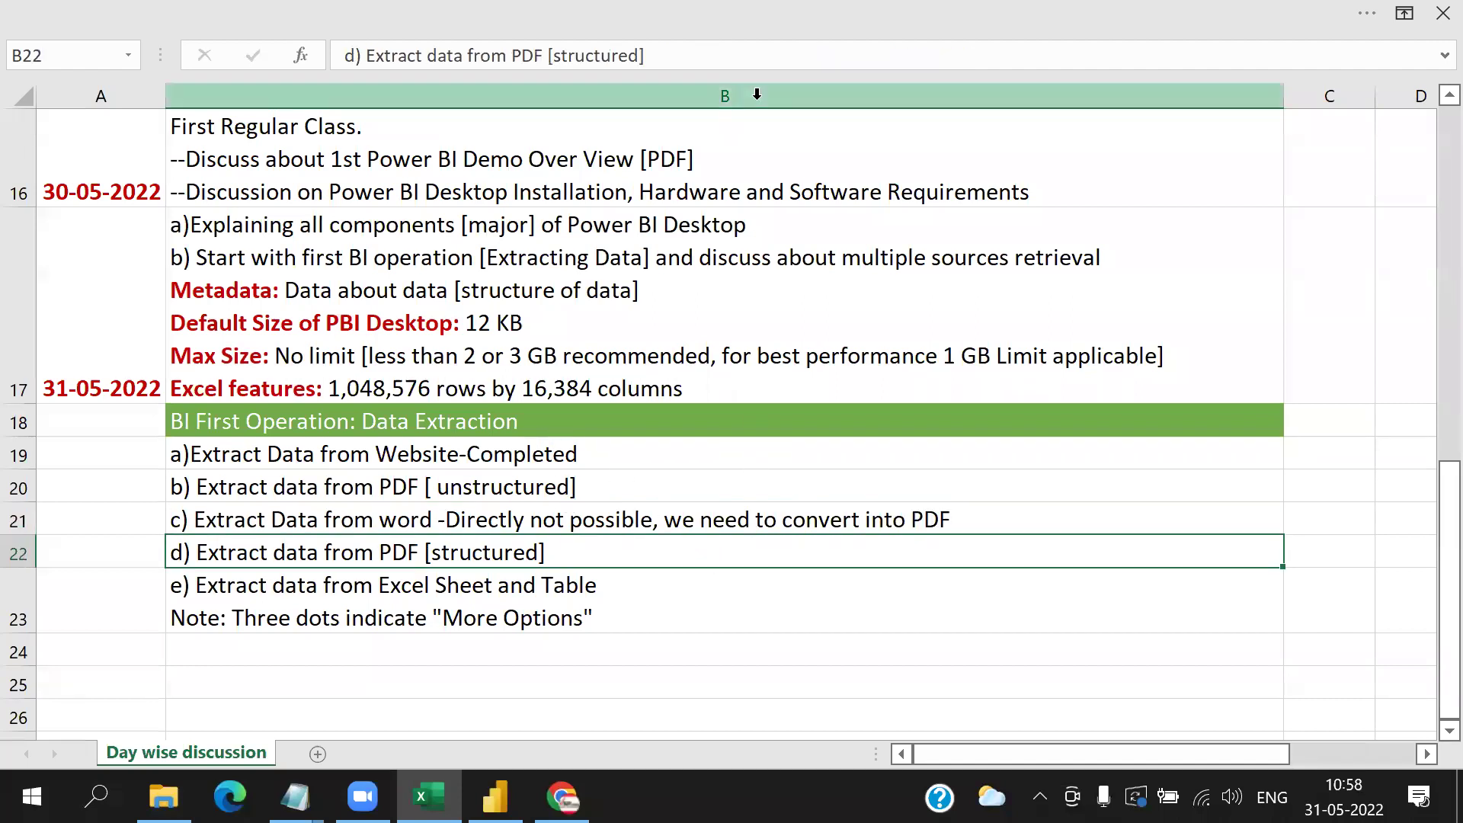
# - Copy the line Note: Three dots indicate "More Options" from cell B23 into cell B24
pyautogui.click(788, 737)
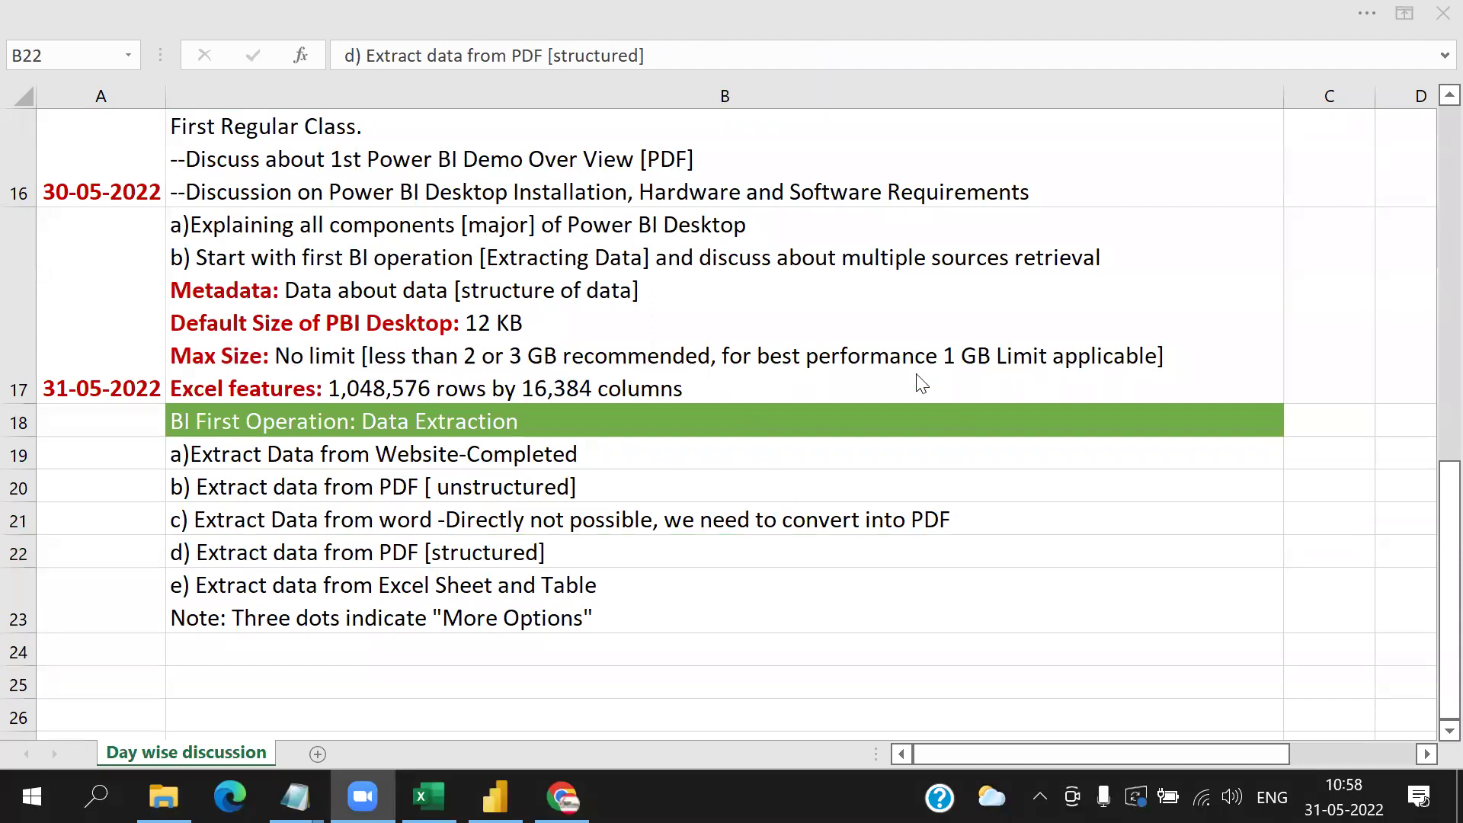
pyautogui.scroll(-1, 801, 496)
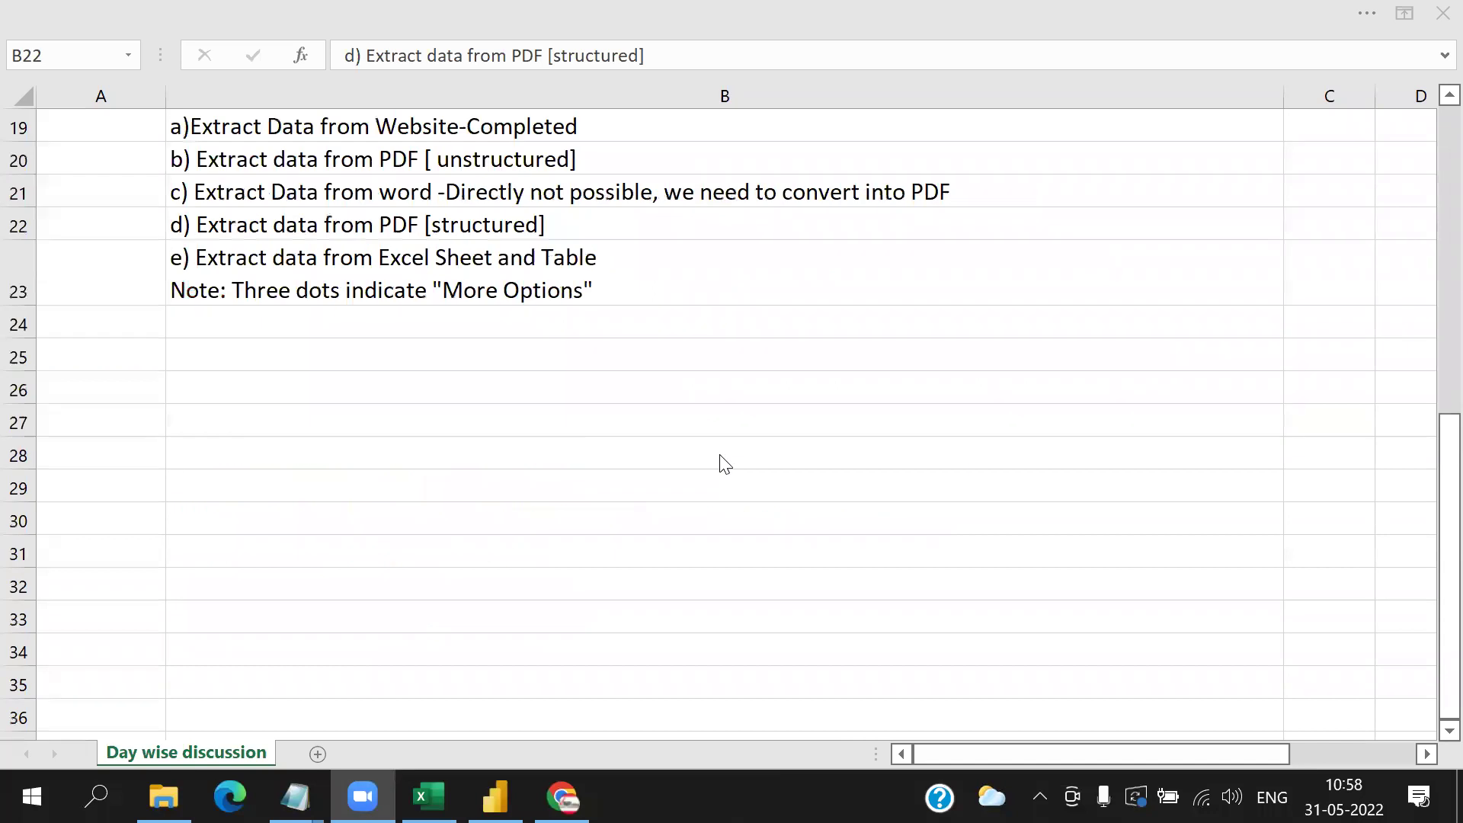
pyautogui.click(330, 281)
pyautogui.click(318, 265)
pyautogui.doubleClick(415, 269)
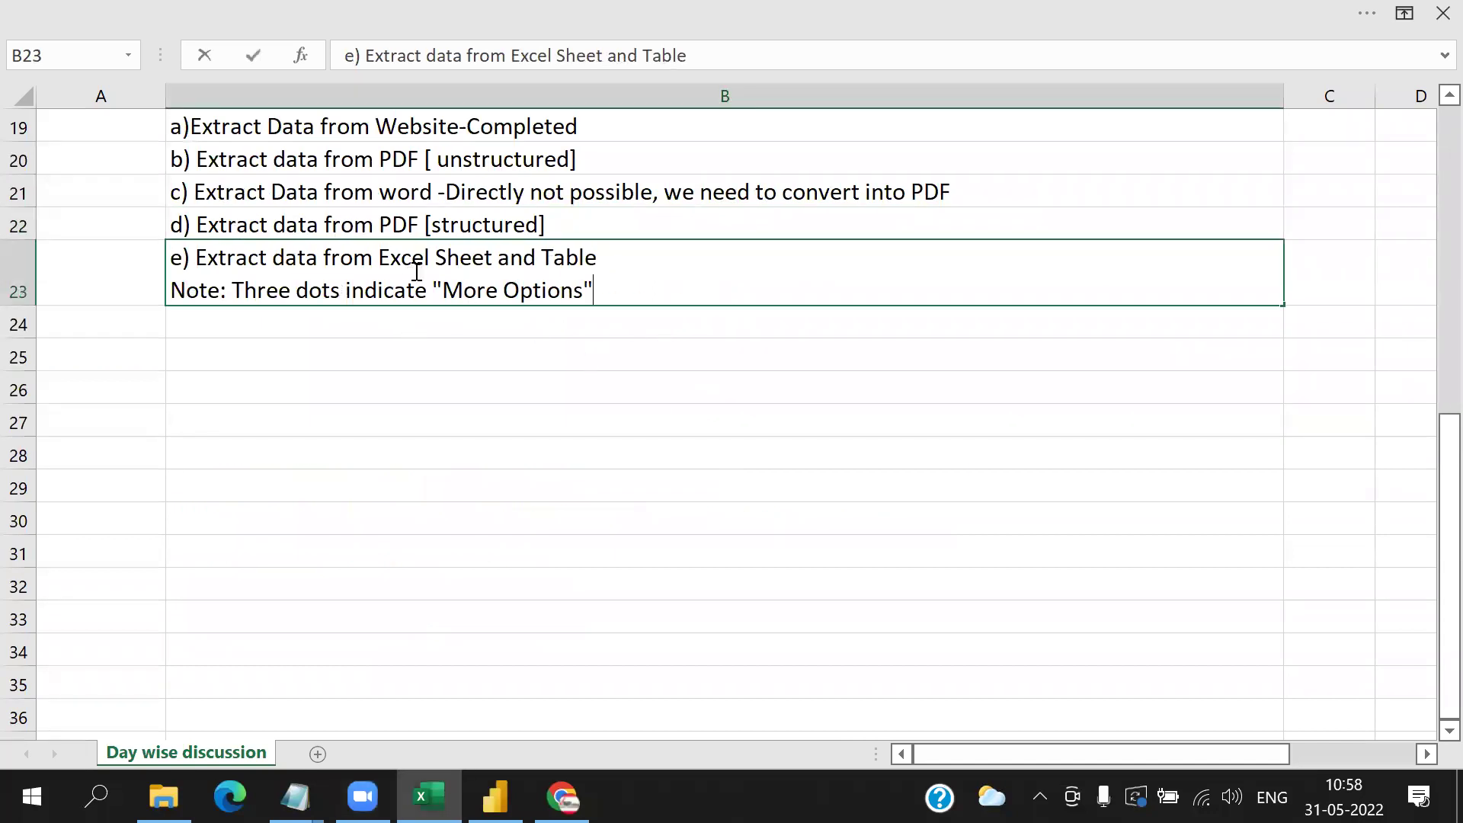
pyautogui.moveTo(172, 290); pyautogui.dragTo(301, 355)
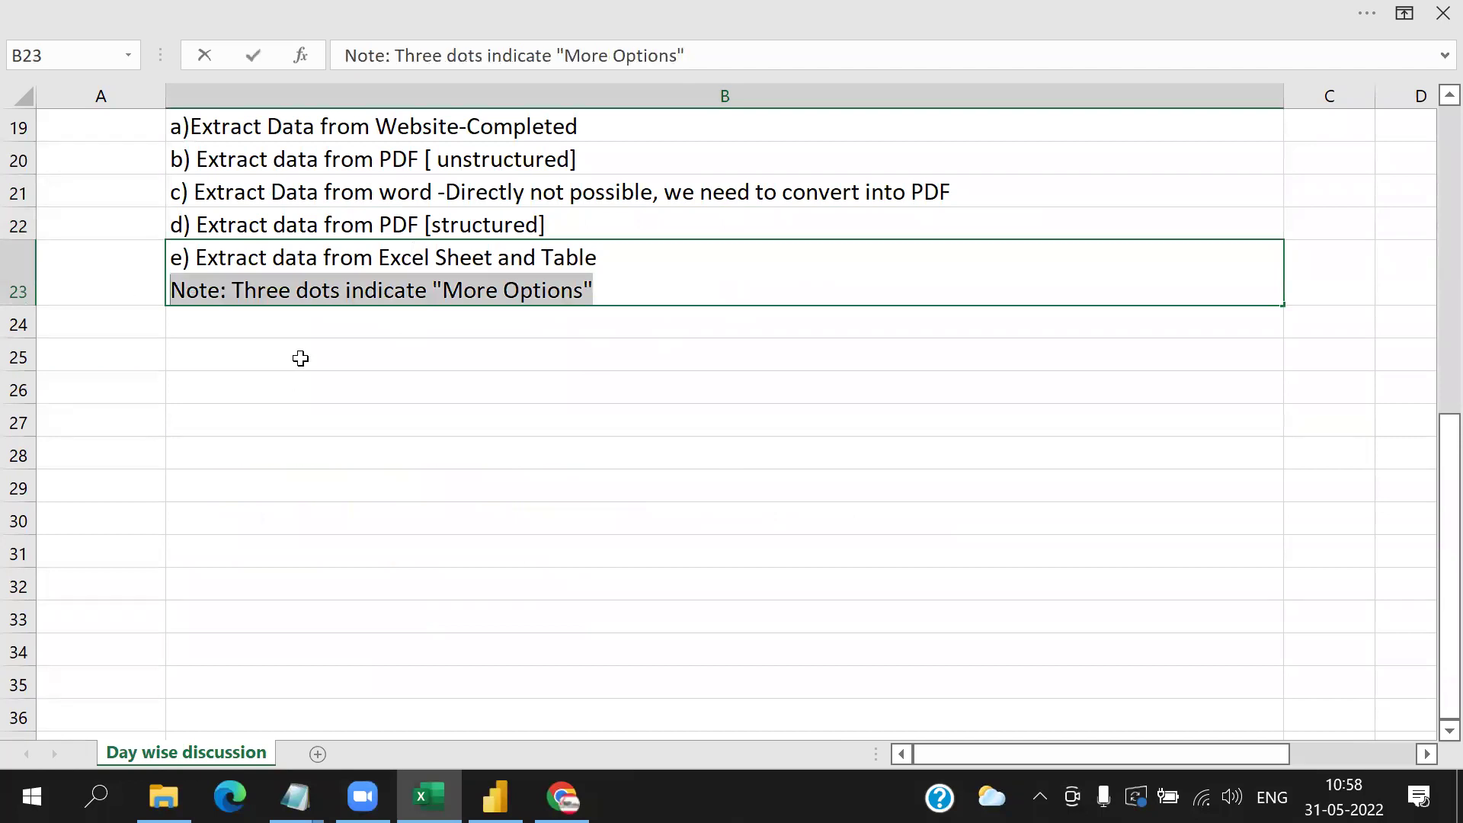
pyautogui.hotkey('ctrl', 'c')
pyautogui.click(300, 330)
pyautogui.doubleClick(300, 330)
pyautogui.hotkey('ctrl', 'v')
# - Delete the Note line from cell B23, keeping only item e
pyautogui.click(653, 294)
pyautogui.doubleClick(654, 294)
pyautogui.moveTo(654, 294); pyautogui.dragTo(91, 283)
pyautogui.press('Delete')
pyautogui.click(359, 423)
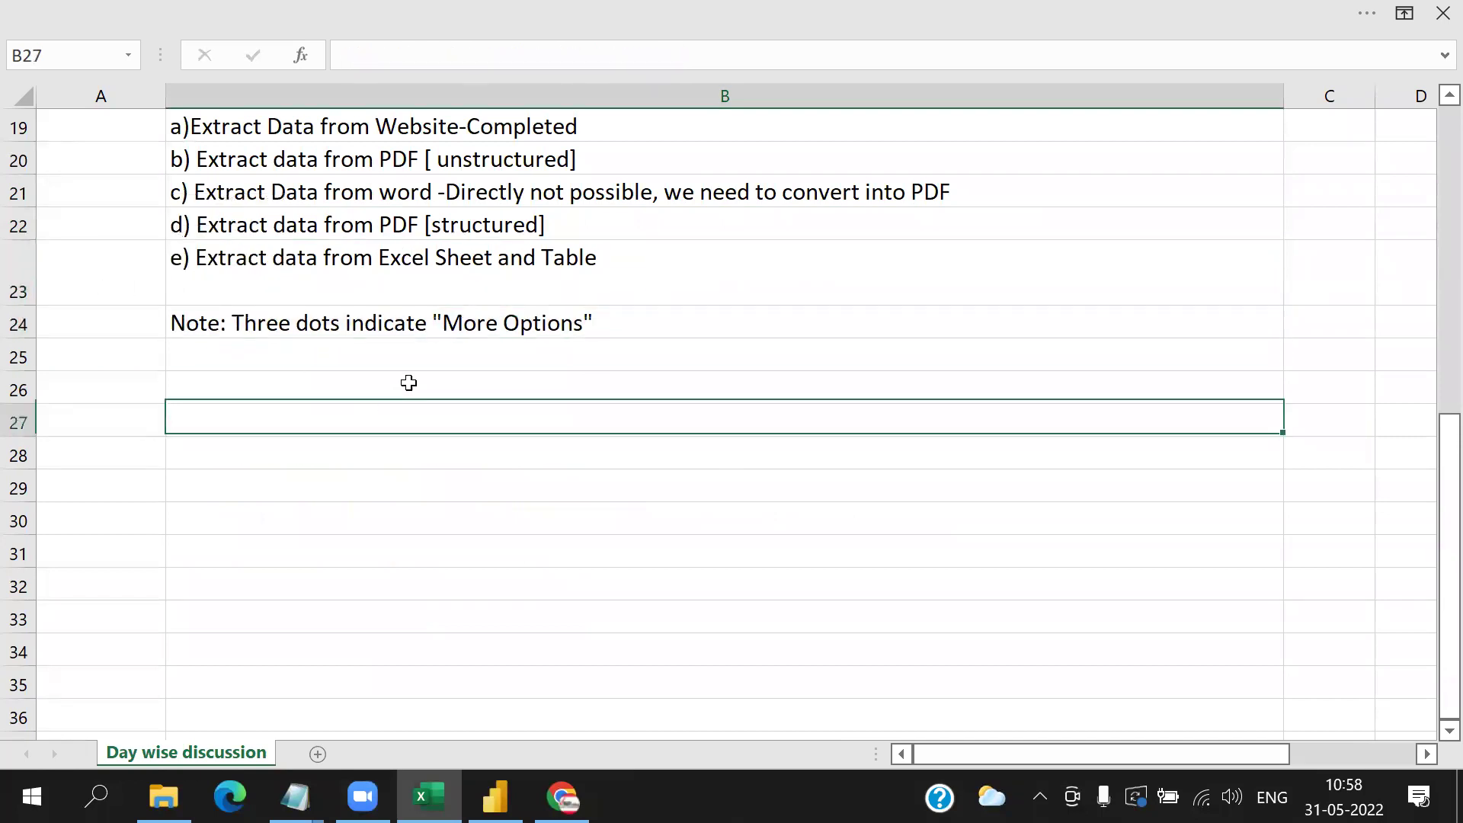
# - Format the word "Note:" in cell B24 as bold and dark red
pyautogui.click(233, 323)
pyautogui.doubleClick(233, 323)
pyautogui.moveTo(233, 323); pyautogui.dragTo(145, 320)
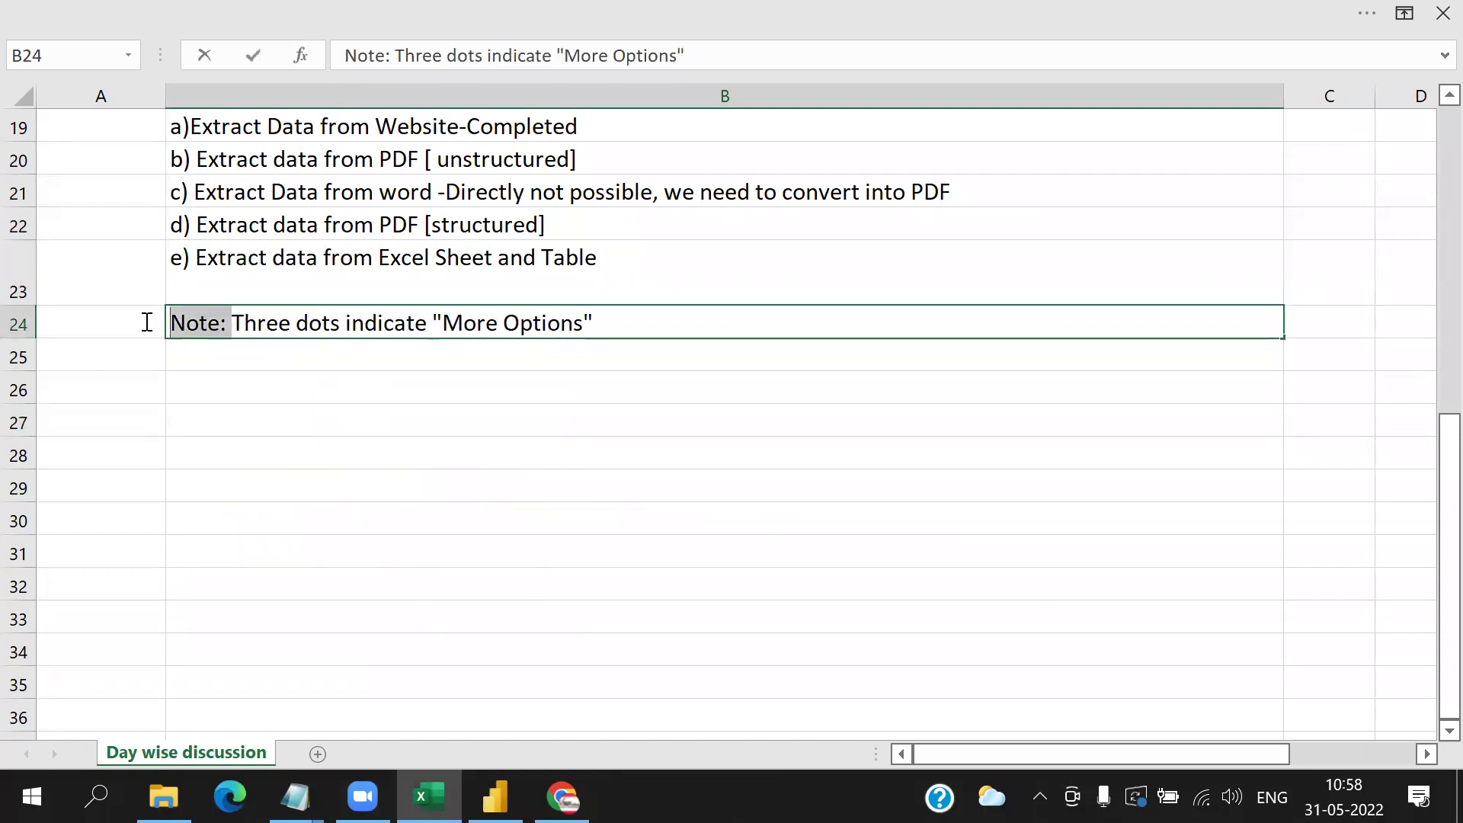
pyautogui.click(166, 283)
pyautogui.click(256, 282)
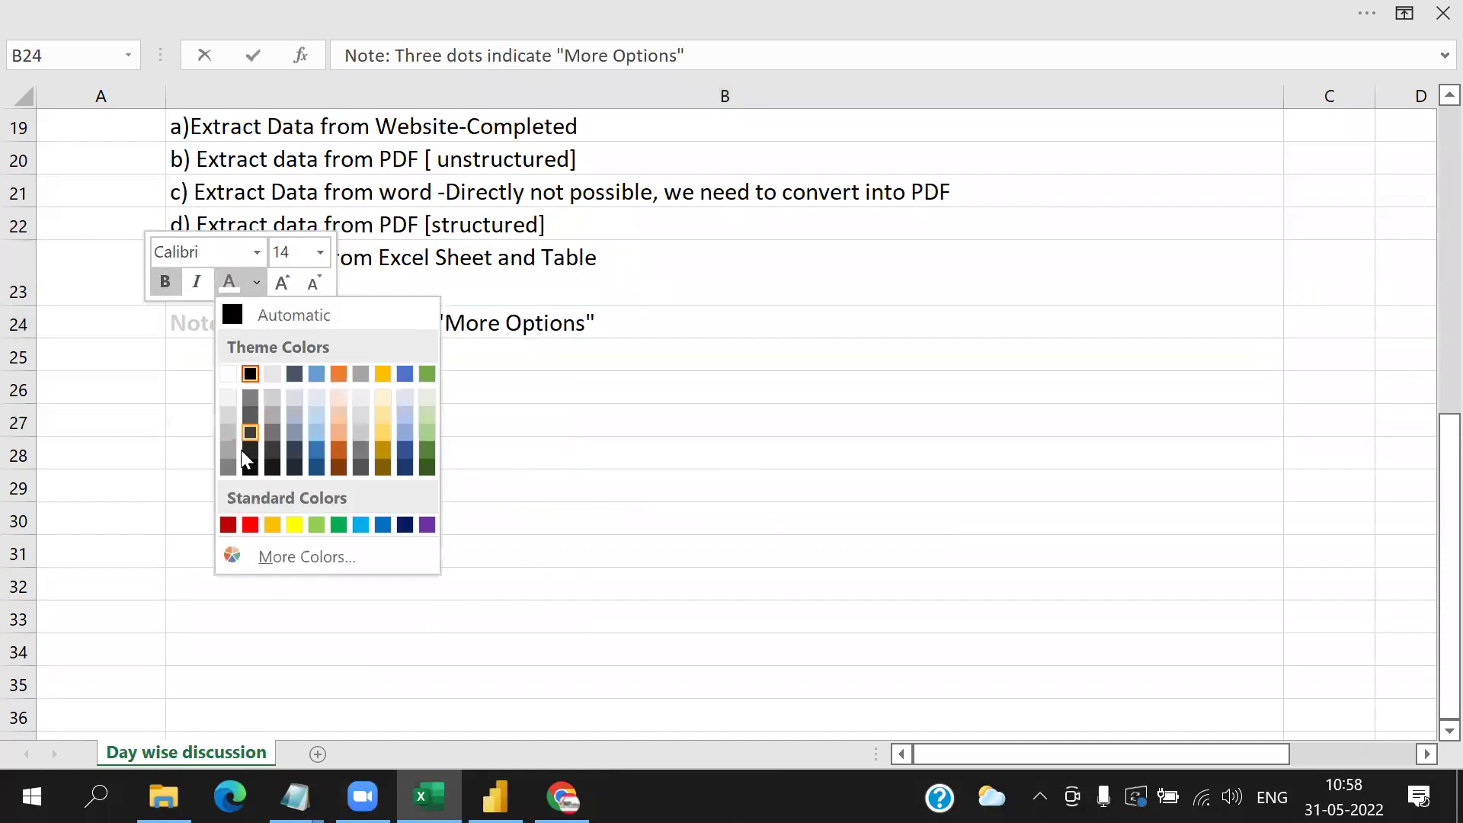
pyautogui.click(227, 523)
pyautogui.click(601, 444)
pyautogui.click(663, 289)
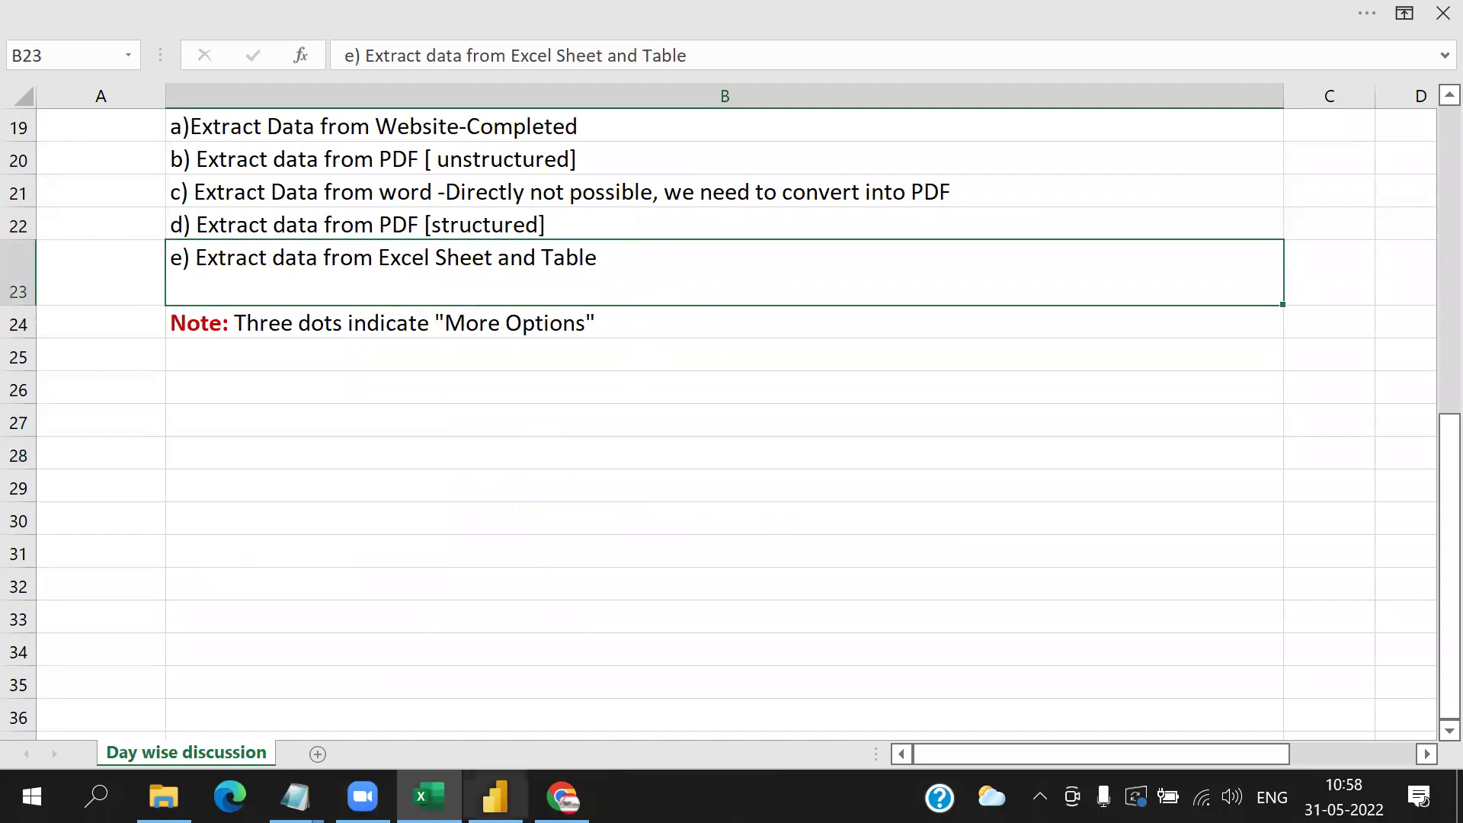
# - Close the class notes workbook with its changes saved and open First Excel, maximized, from the 10 AM MAY 2022 folder
pyautogui.click(1442, 13)
pyautogui.click(620, 434)
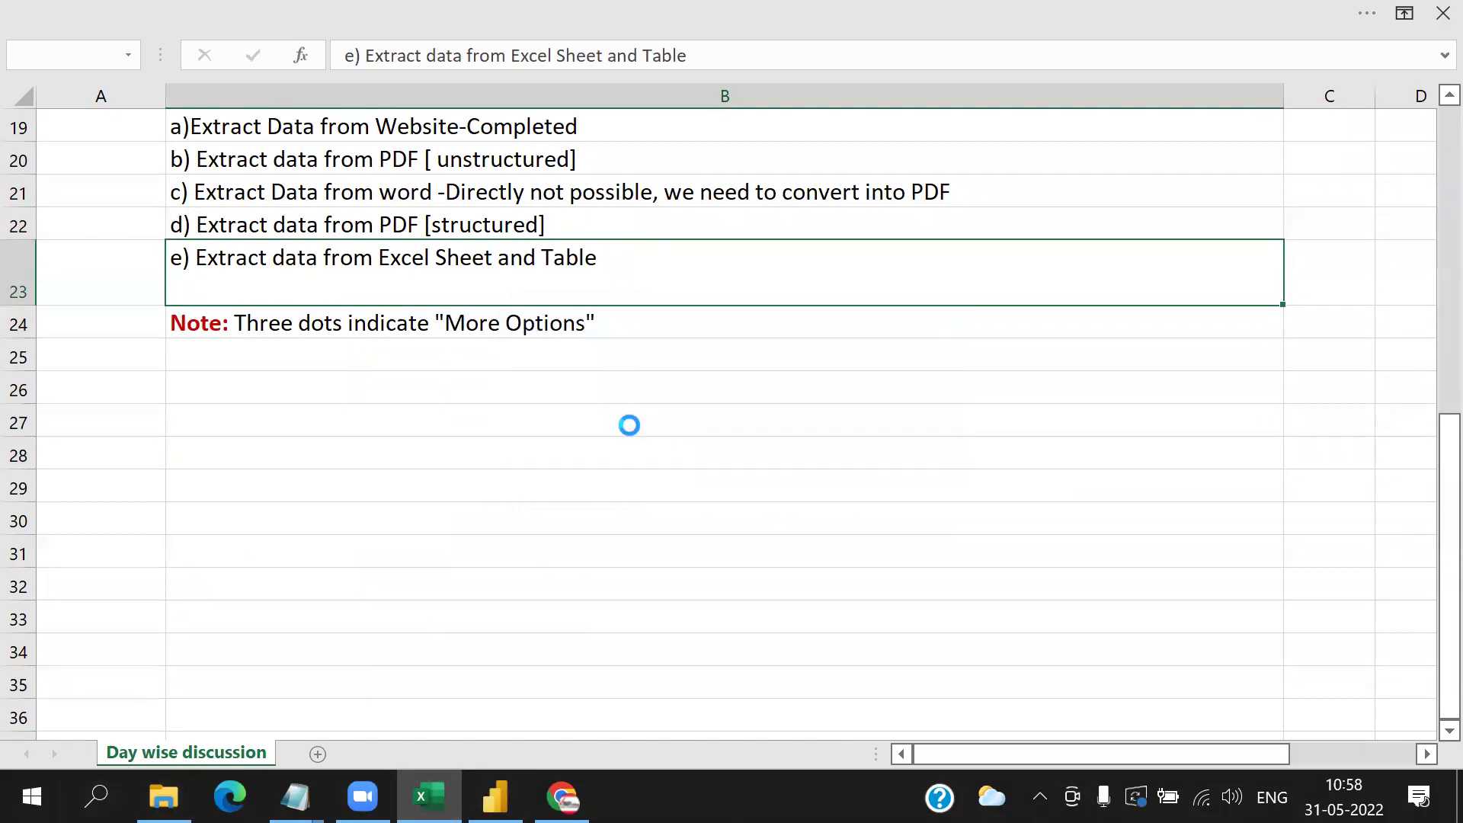
pyautogui.click(95, 796)
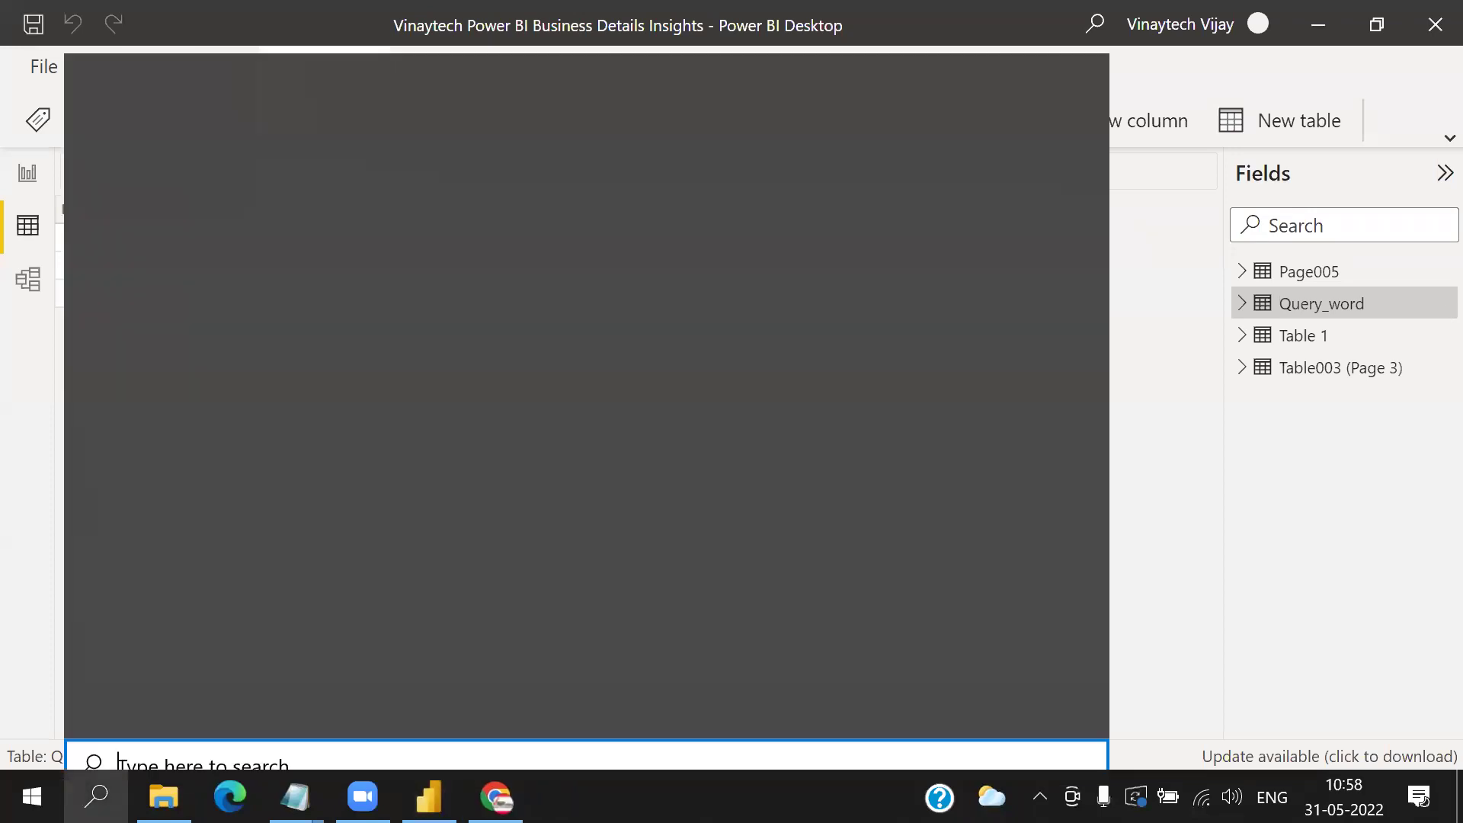
pyautogui.click(163, 796)
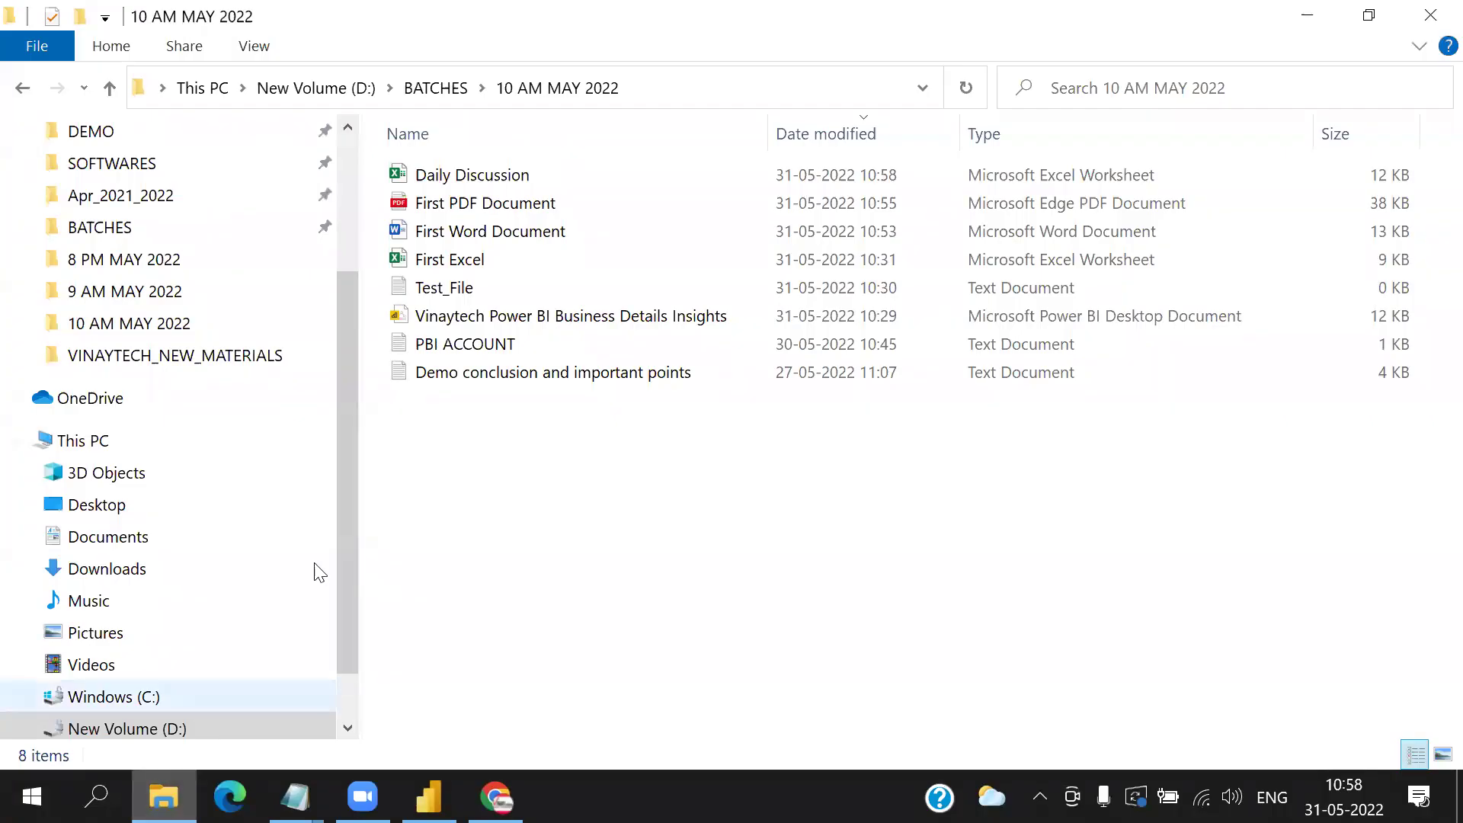
pyautogui.click(429, 264)
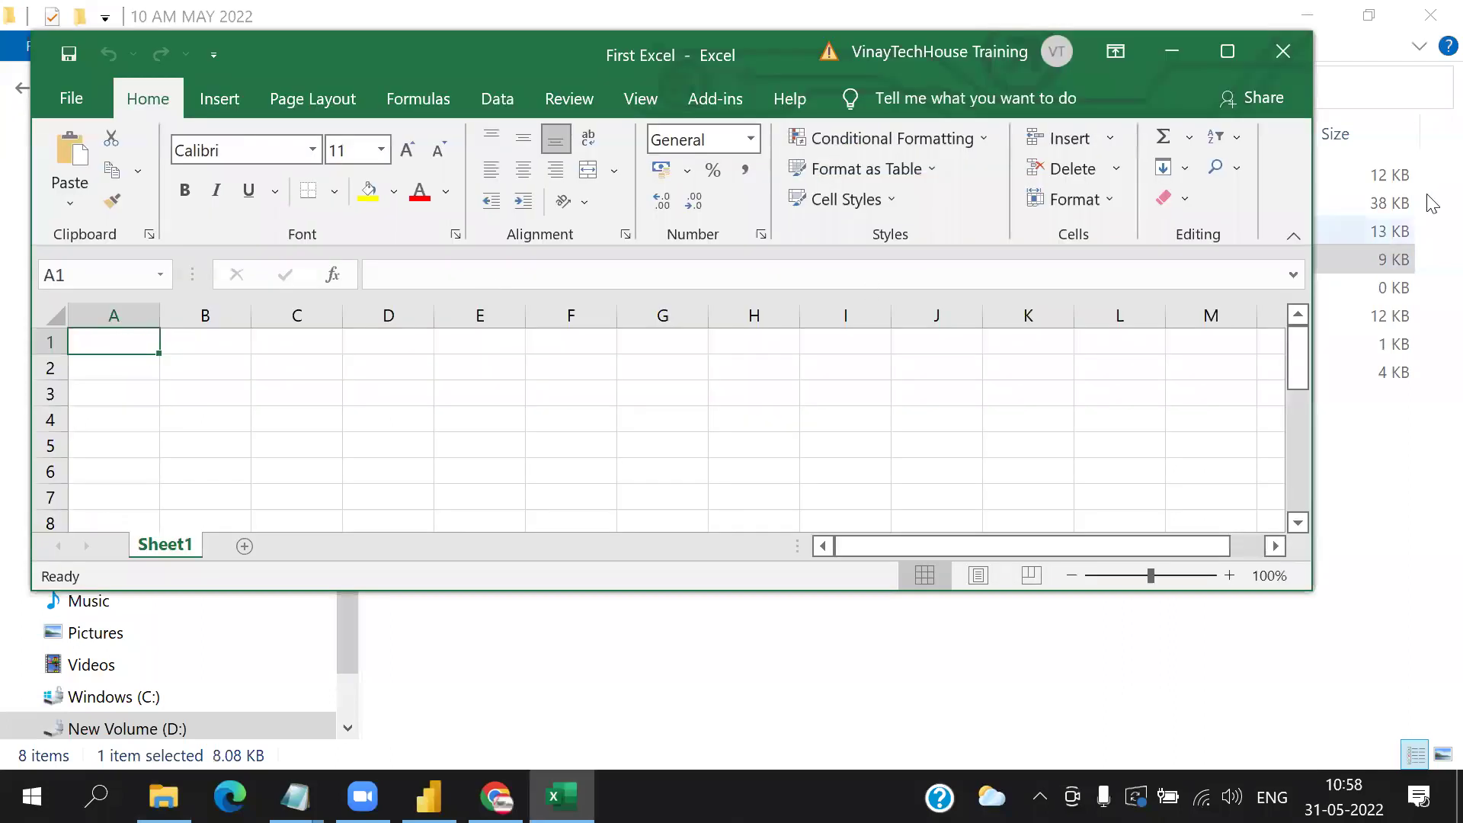
pyautogui.click(1226, 51)
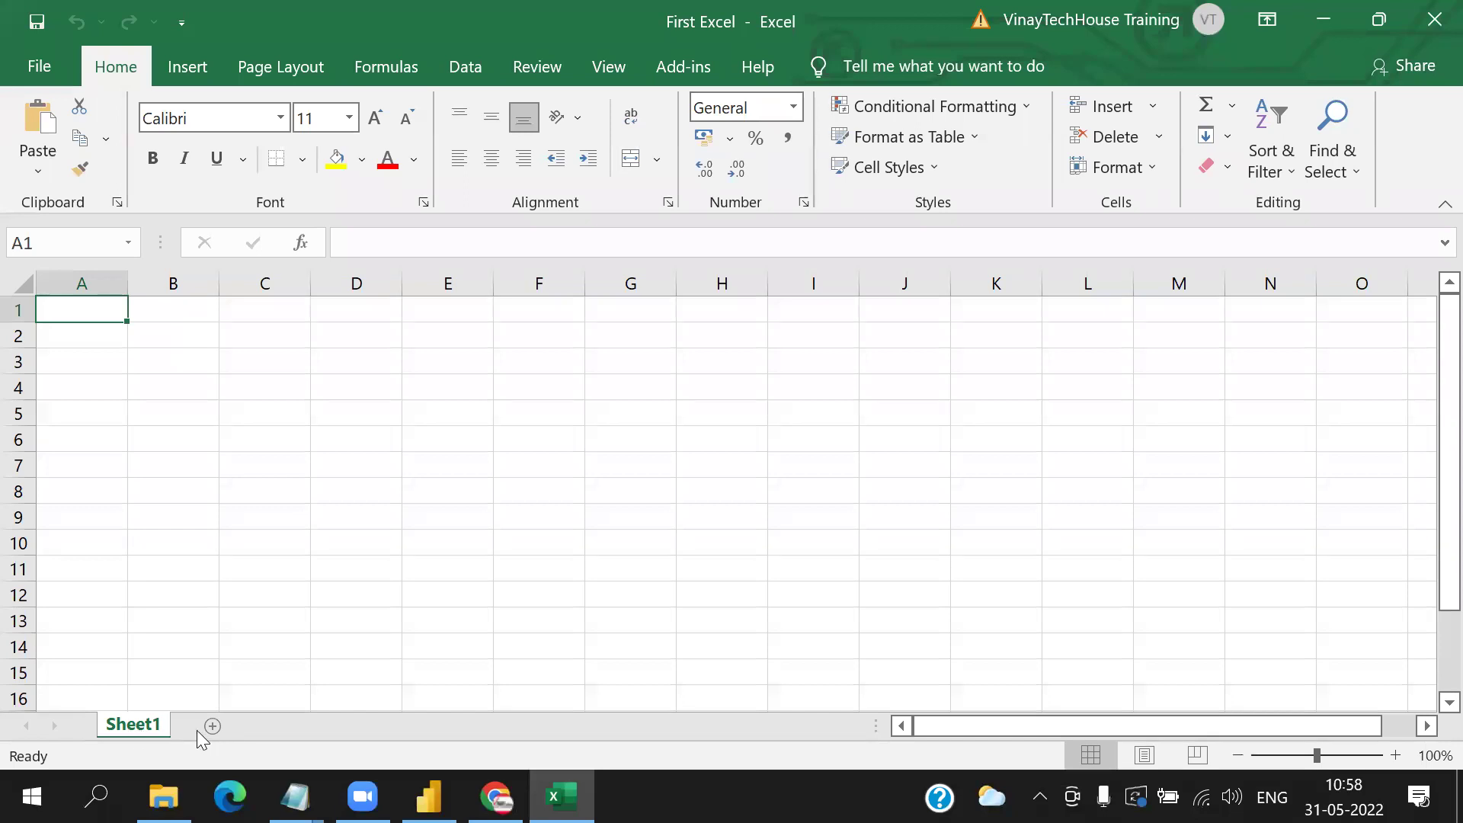
# - Add a second worksheet and enter the headers DID and DNM in cells A1 and B1 of Sheet1
pyautogui.click(213, 726)
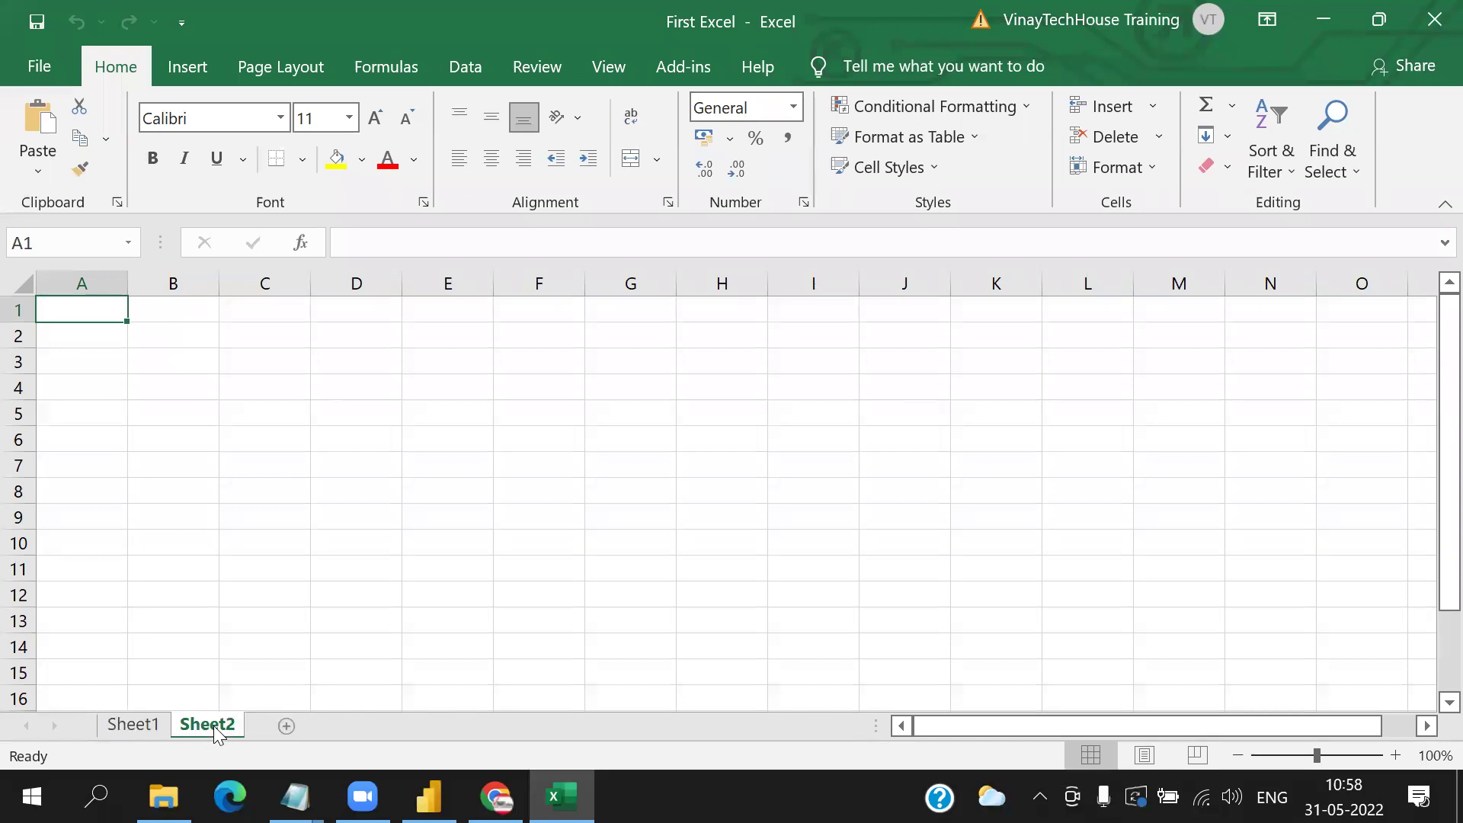
pyautogui.click(134, 727)
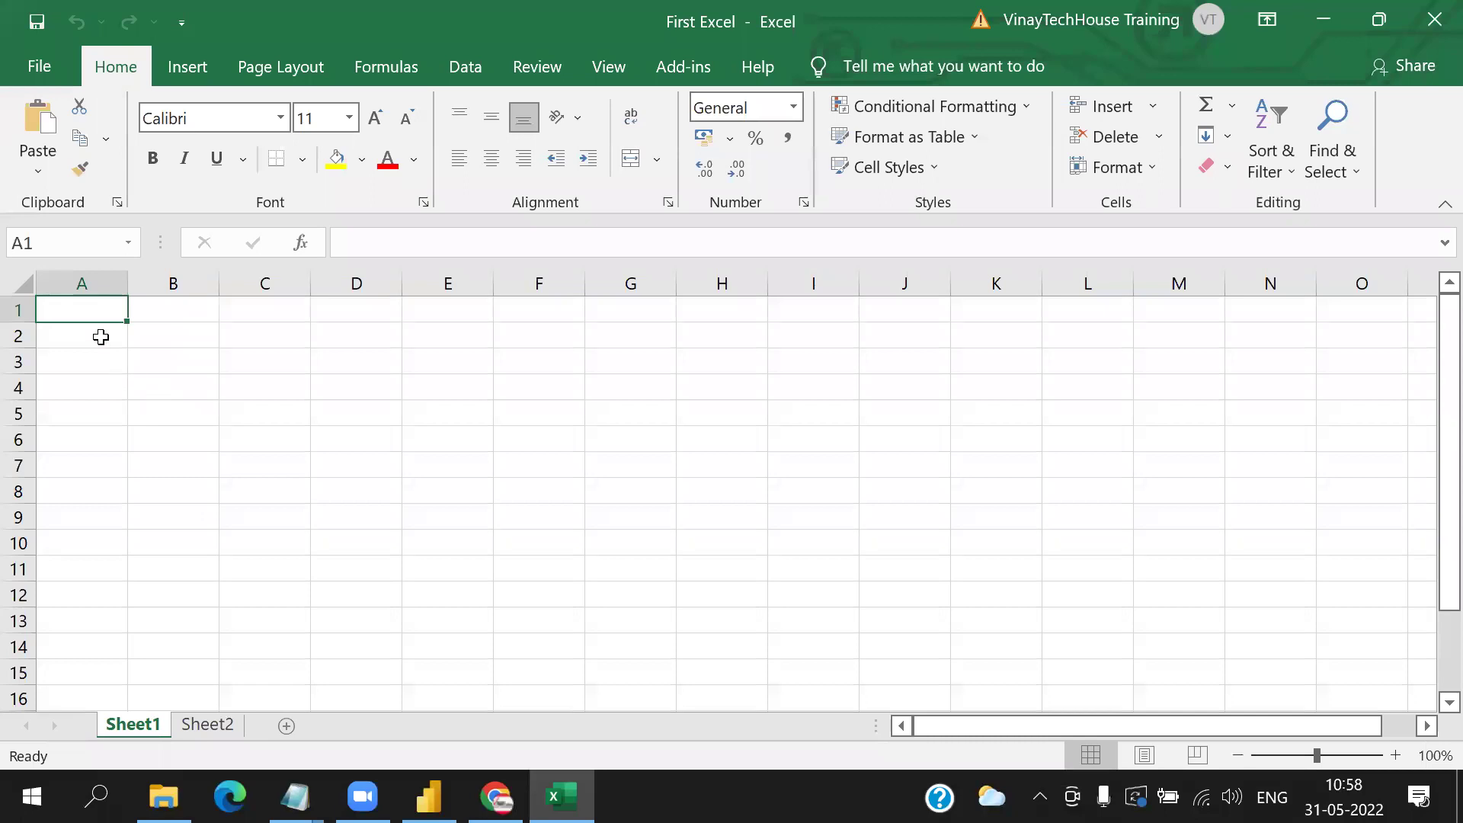
pyautogui.write('DID')
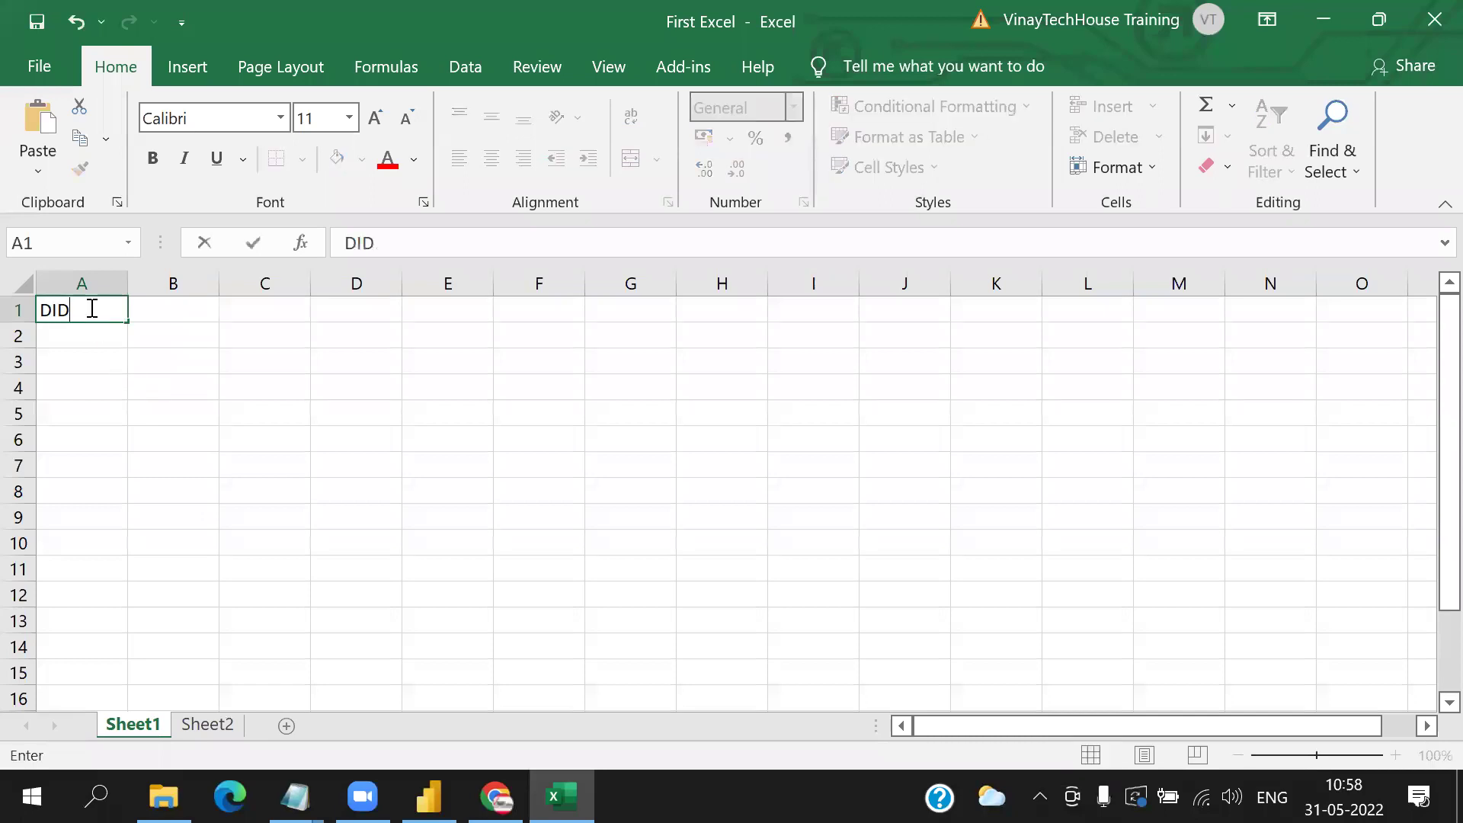
pyautogui.press('Tab')
pyautogui.write('DNM')
pyautogui.press('Return')
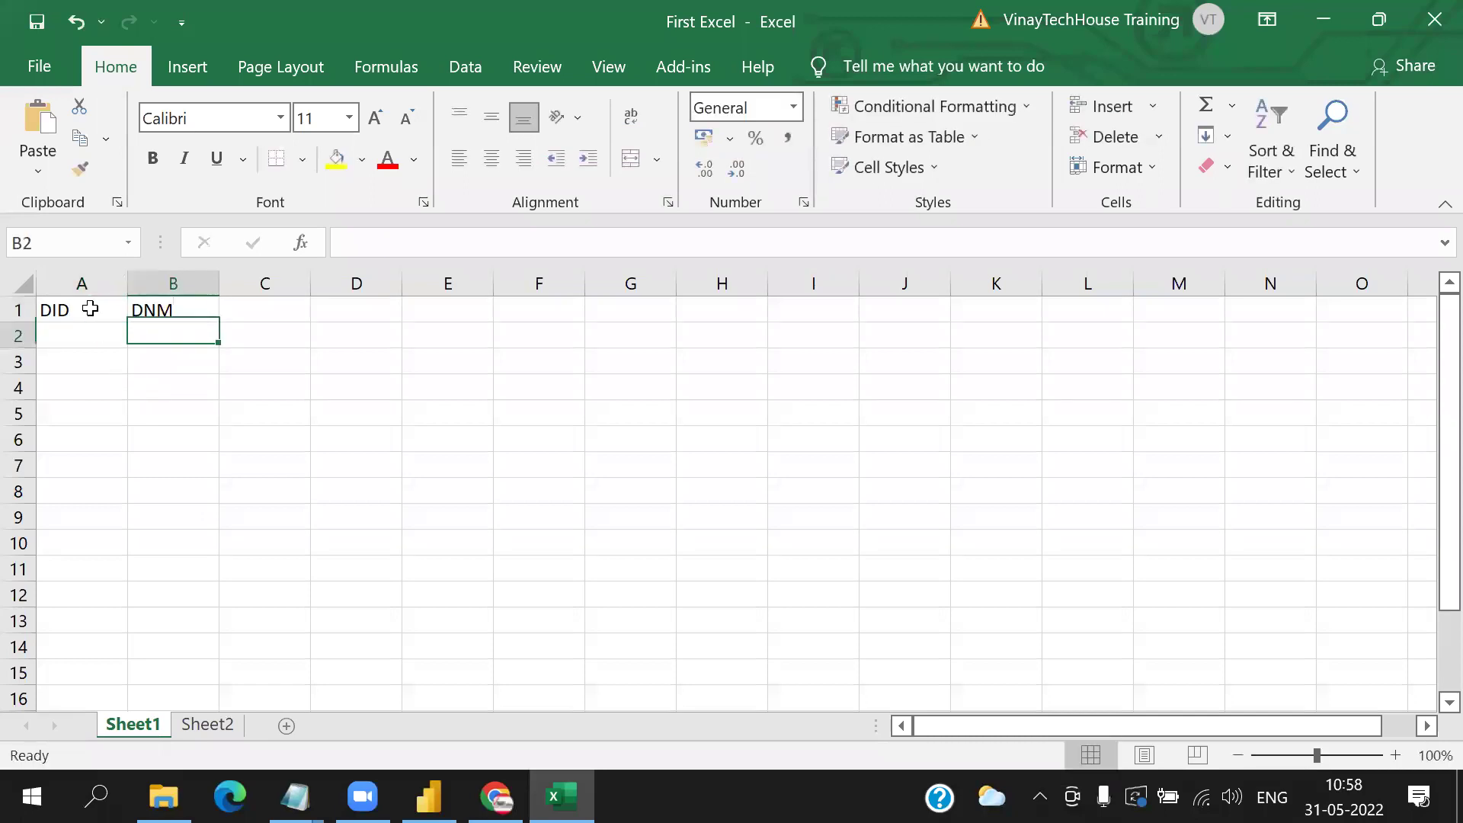
# - Fill the rows below the DID and DNM headers with 10, RT and 20, TY
pyautogui.write('10')
pyautogui.press('Return')
pyautogui.write('20')
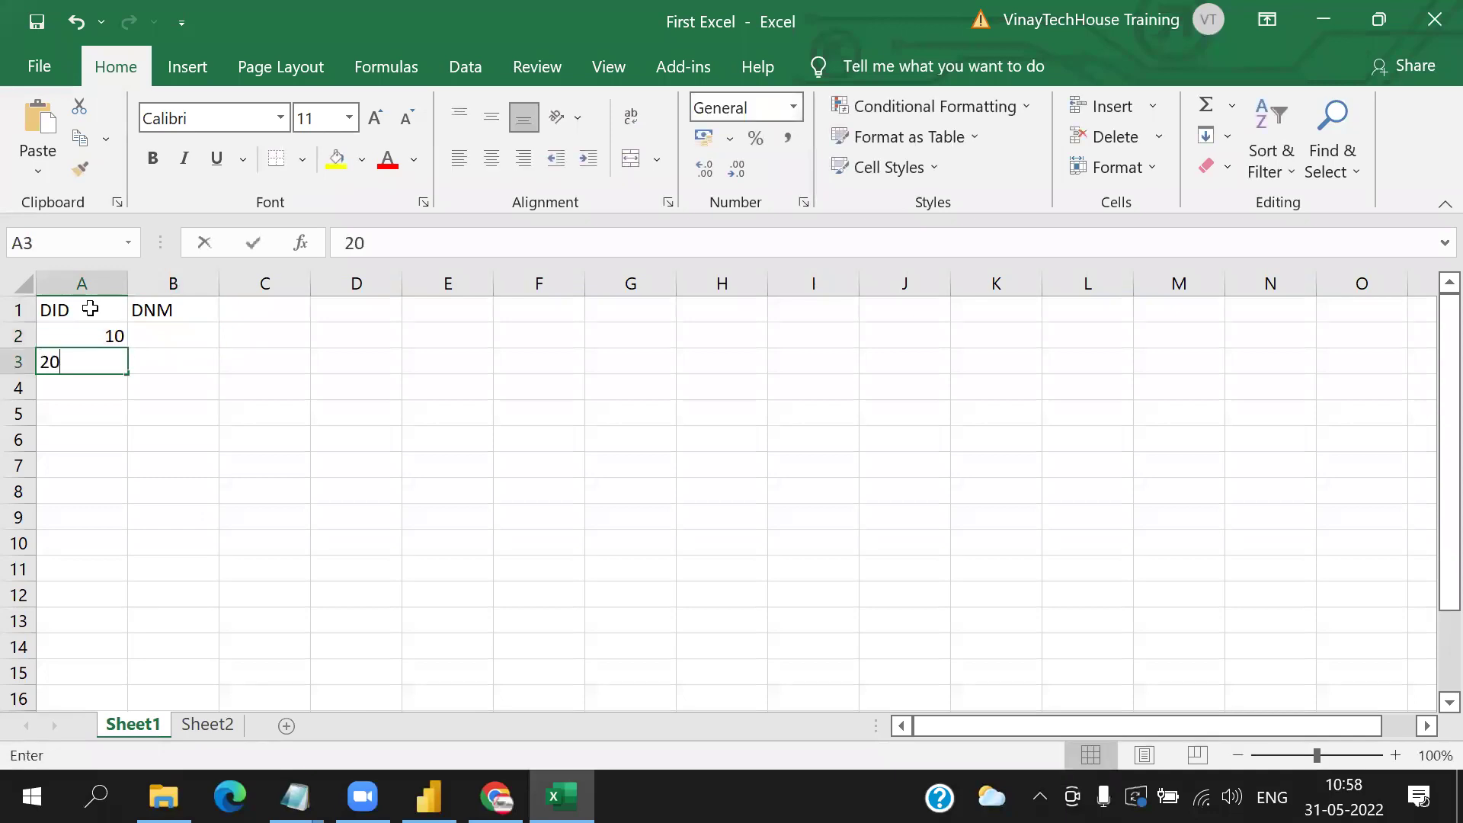
pyautogui.press('Tab')
pyautogui.press('Up')
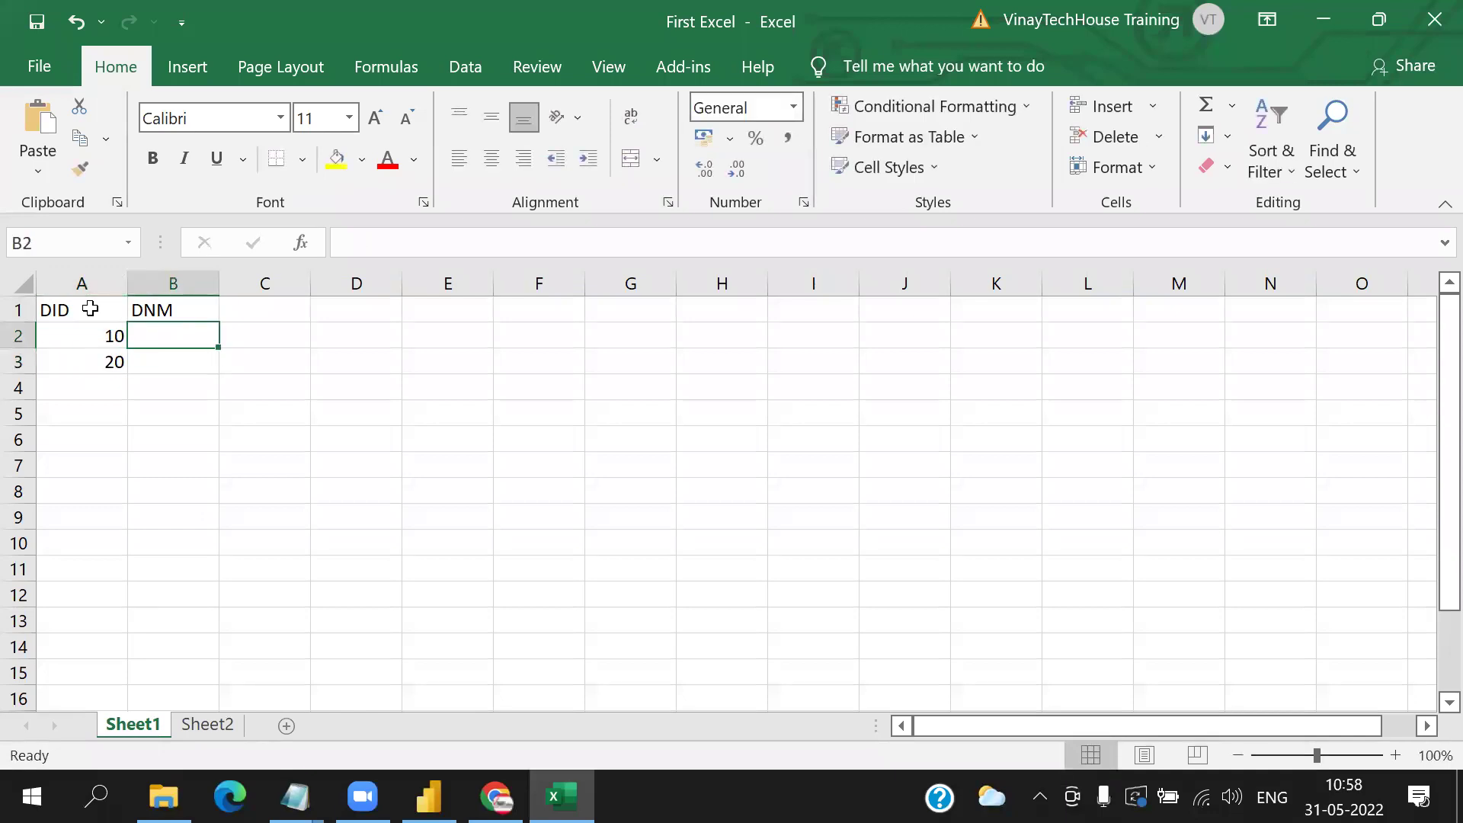
pyautogui.write('RT')
pyautogui.press('Return')
pyautogui.write('TY')
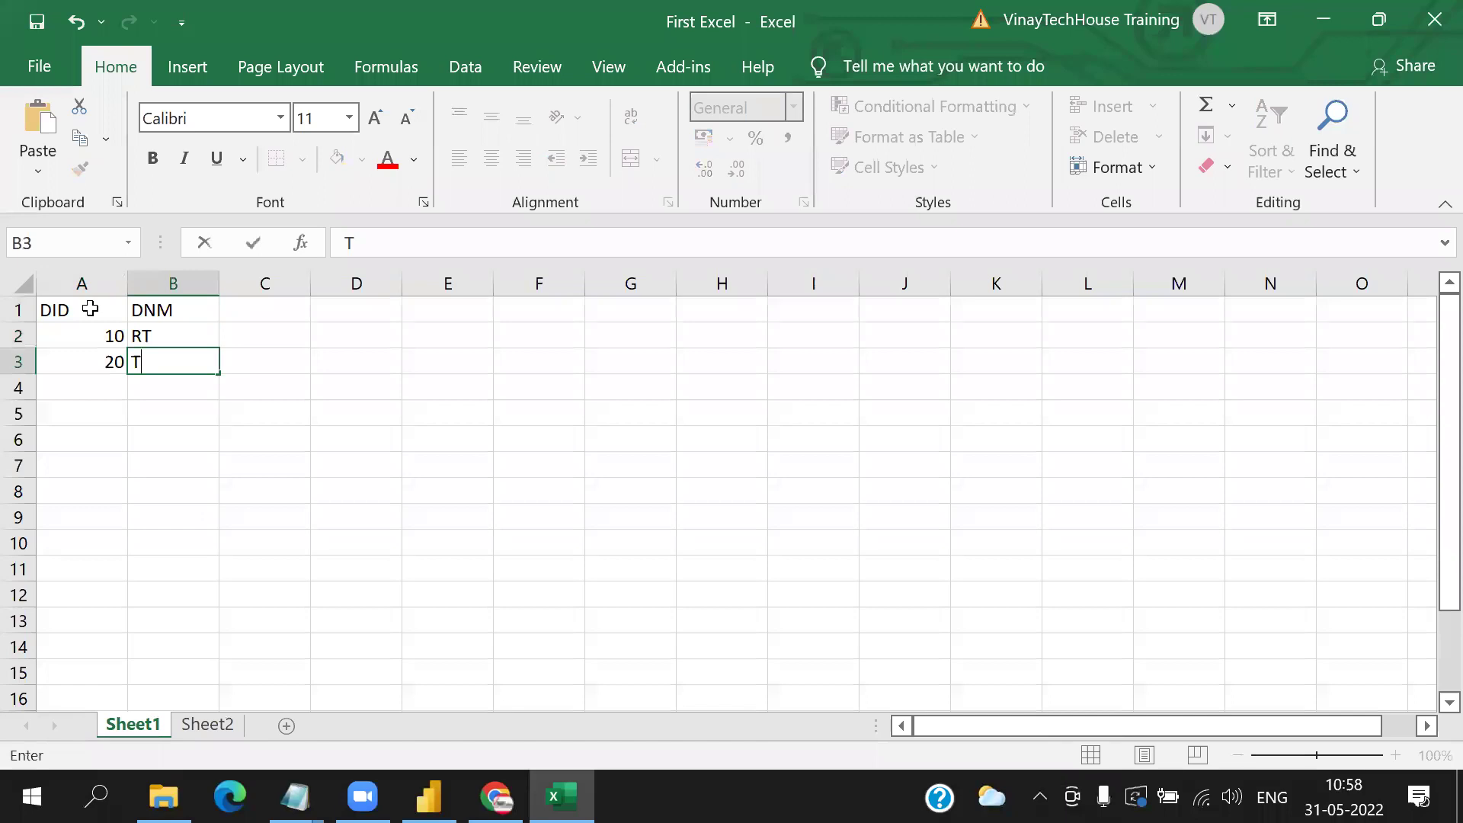
pyautogui.press('Return')
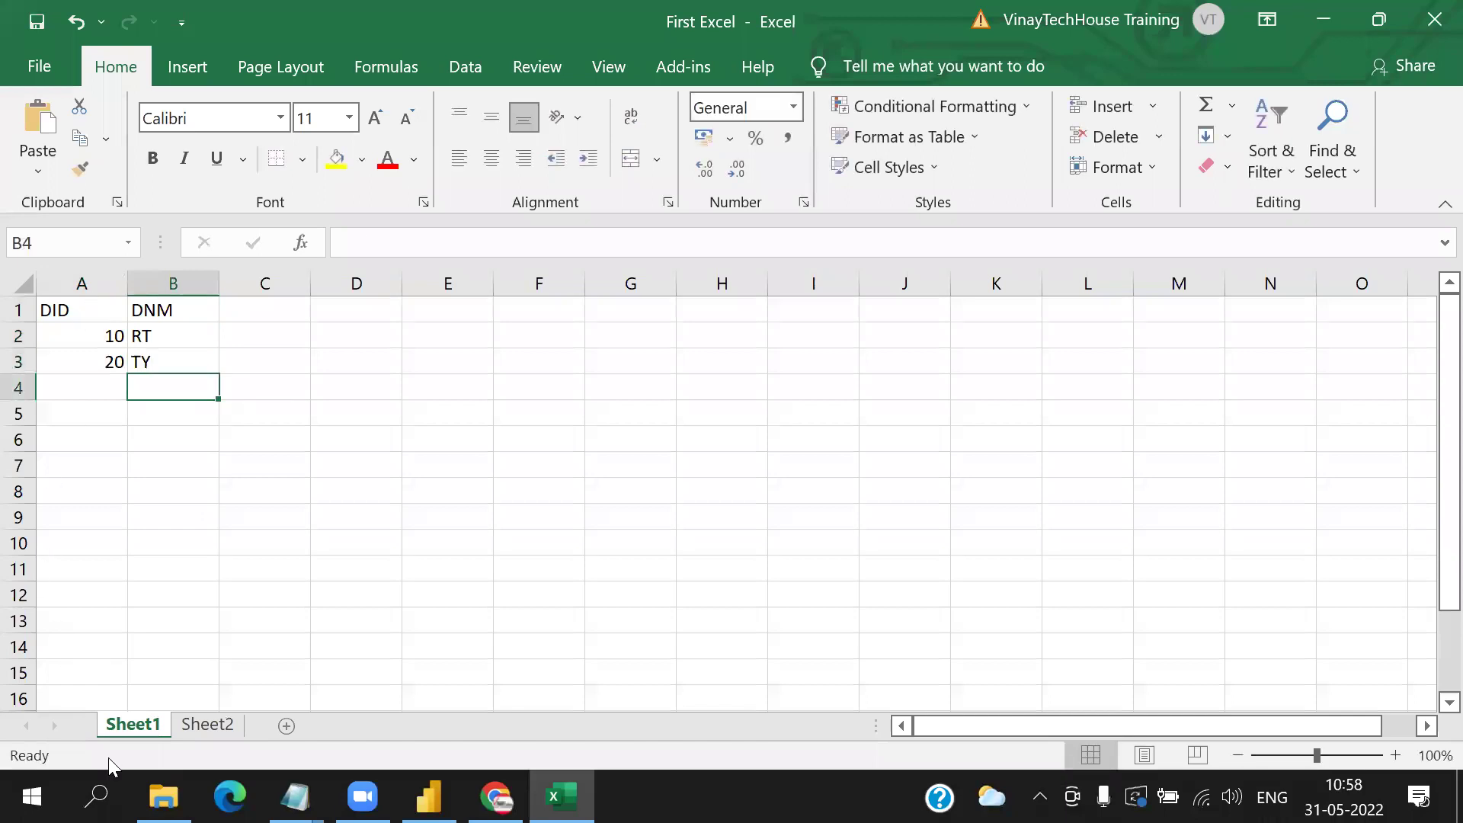
# - Rename Sheet1 as DEPT
pyautogui.rightClick(121, 726)
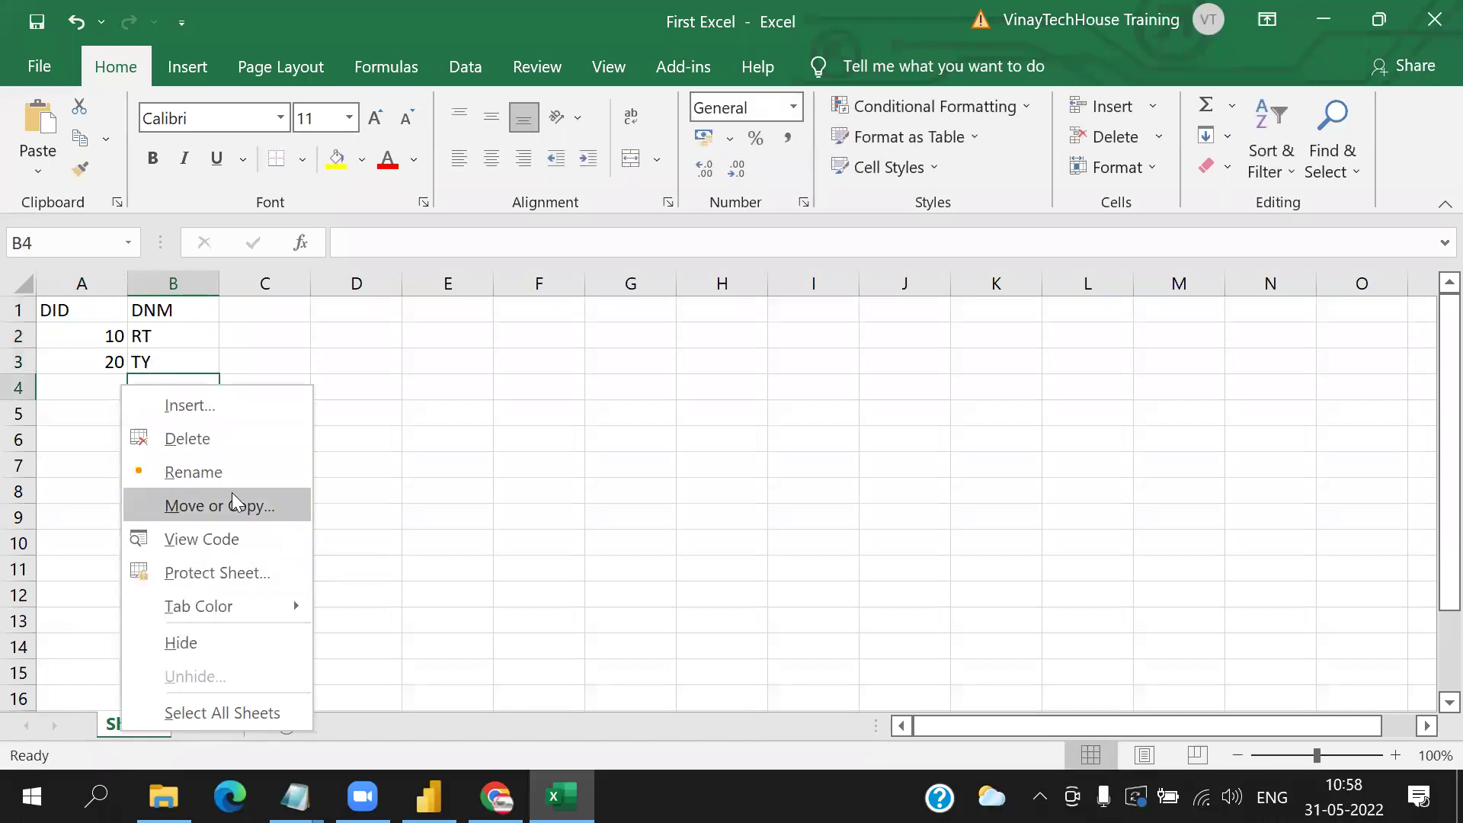
pyautogui.click(232, 468)
pyautogui.write('DEPT')
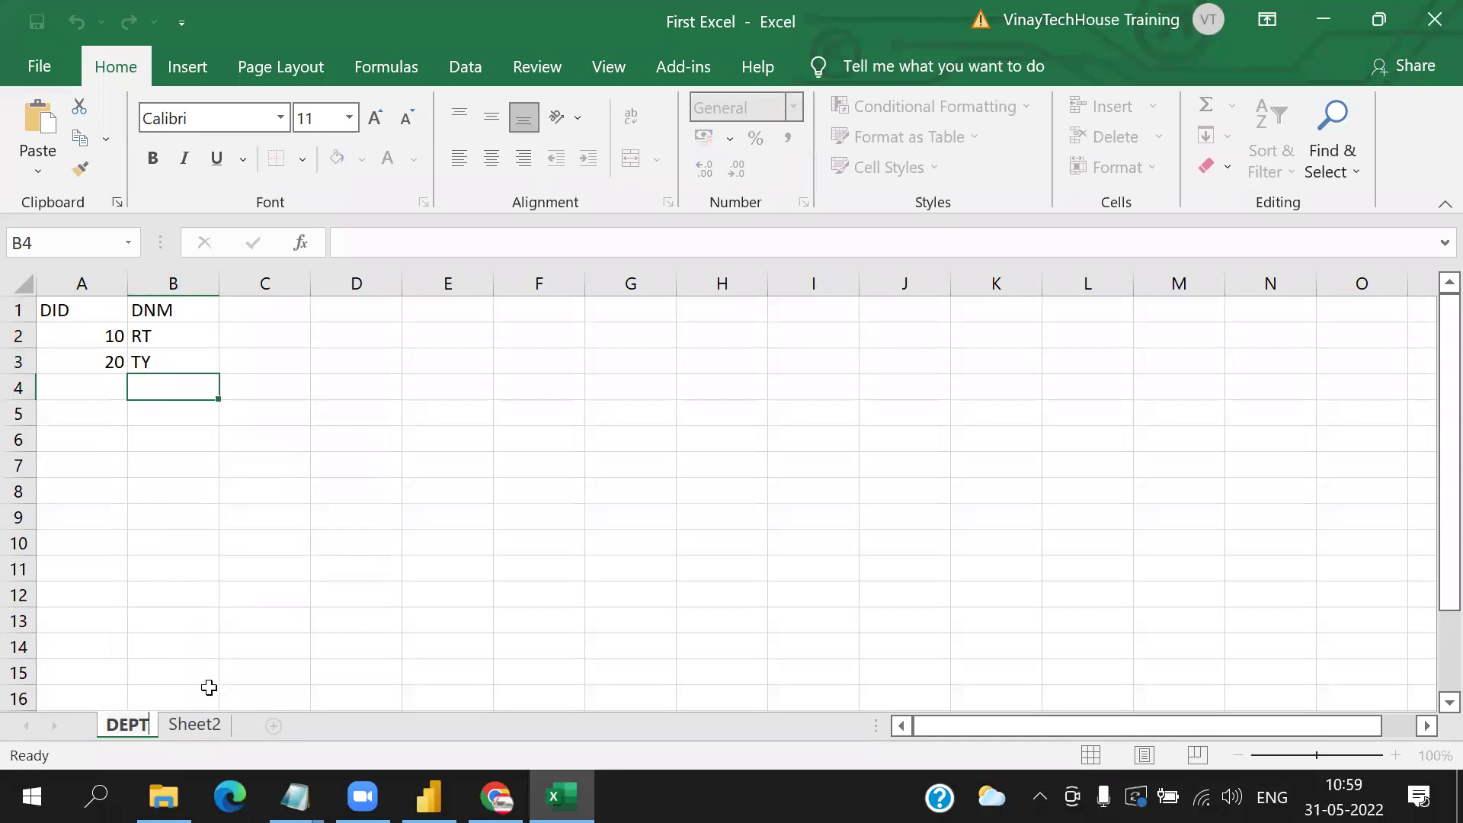
# - Enter the headers LOCID and LOCNAME in cells A1 and B1 of Sheet2
pyautogui.click(195, 725)
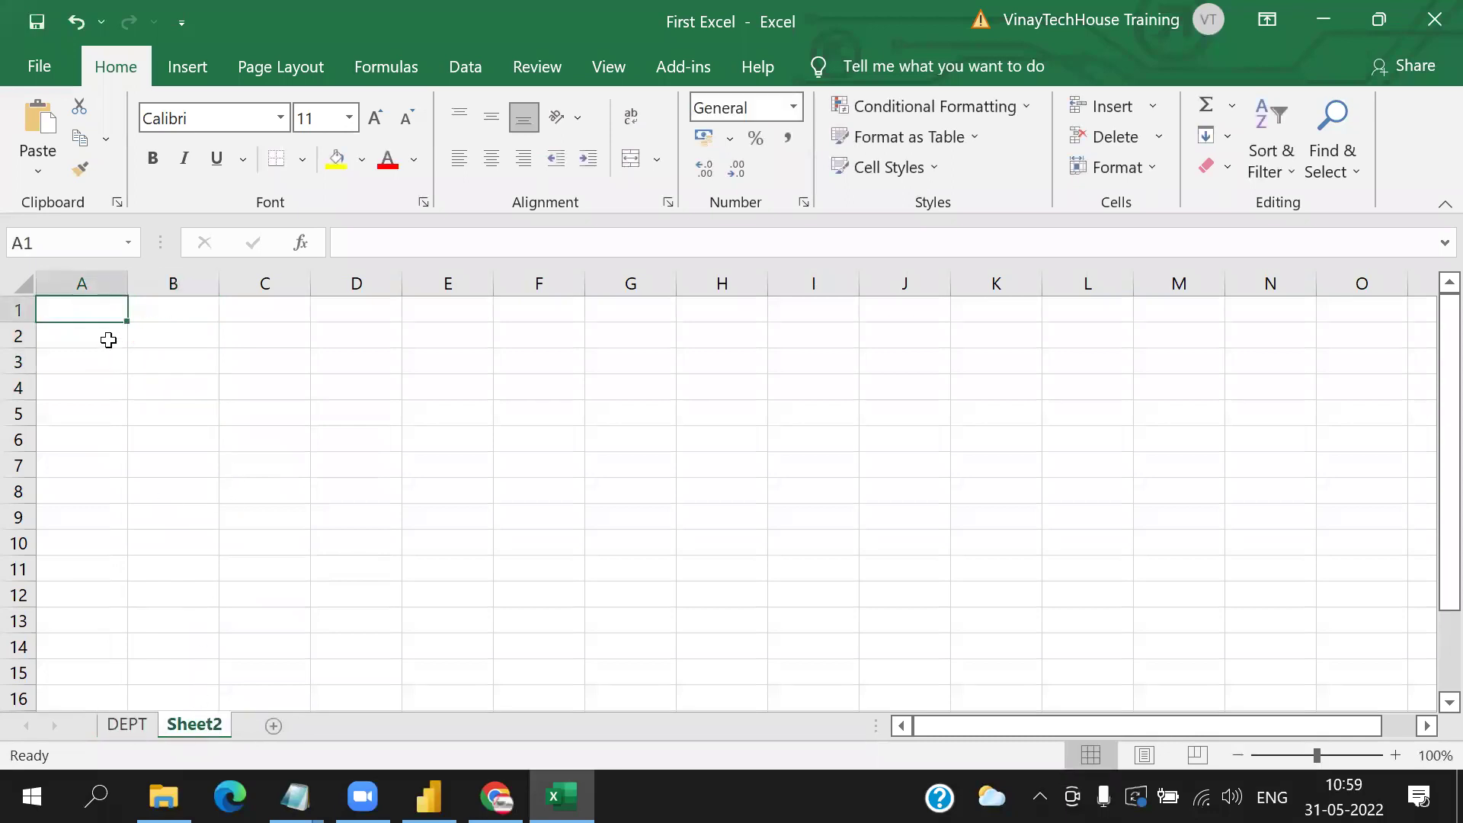
pyautogui.write('LOCID')
pyautogui.press('Tab')
pyautogui.write('LOCNAME')
pyautogui.press('Return')
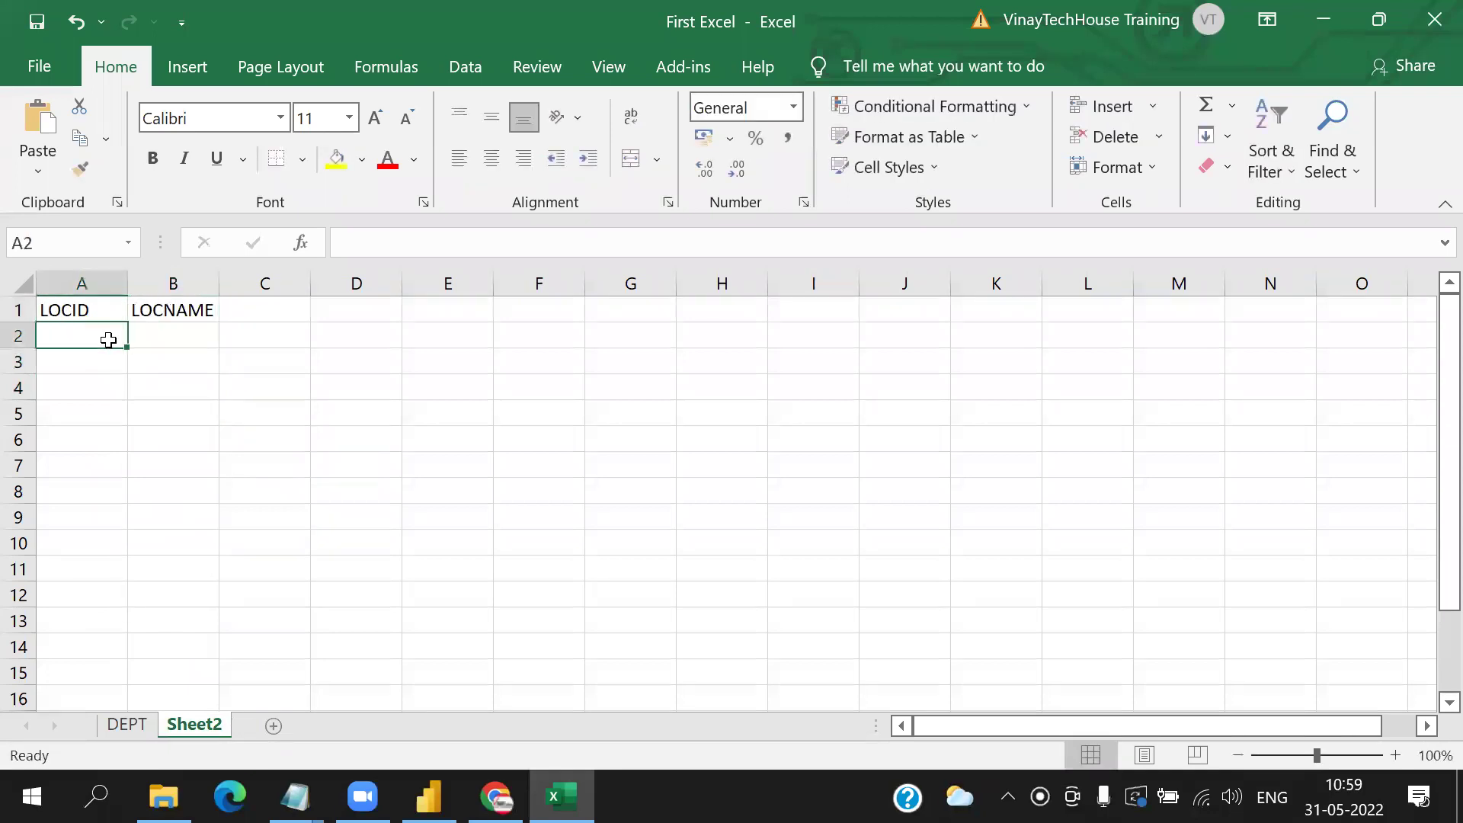
# - Fill the rows below the LOCID and LOCNAME headers with HYD, HYDERABAD and MUM, MUMBAI, and save the workbook
pyautogui.write('HYD')
pyautogui.press('Tab')
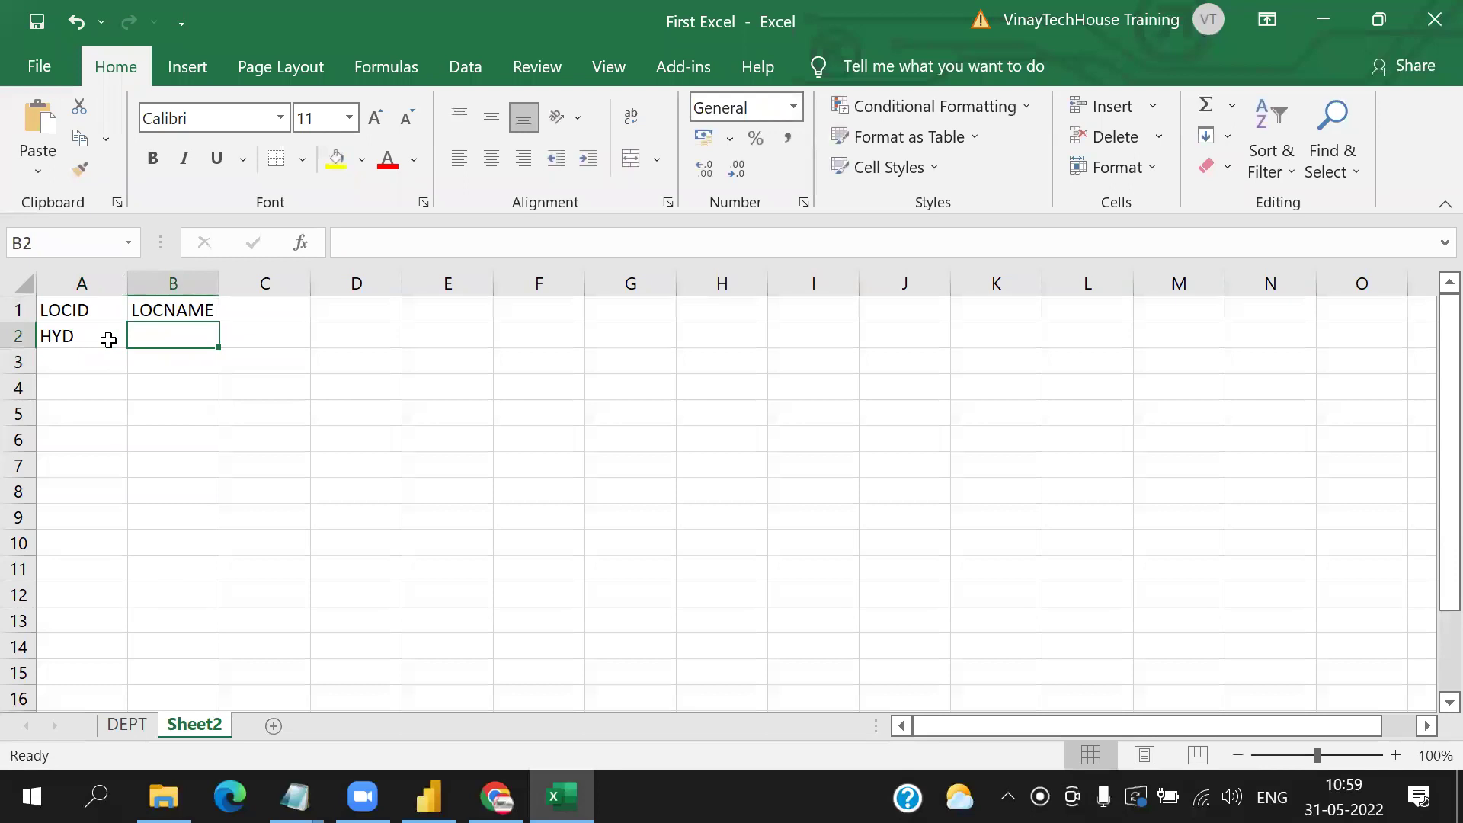
pyautogui.write('HYDERABAD')
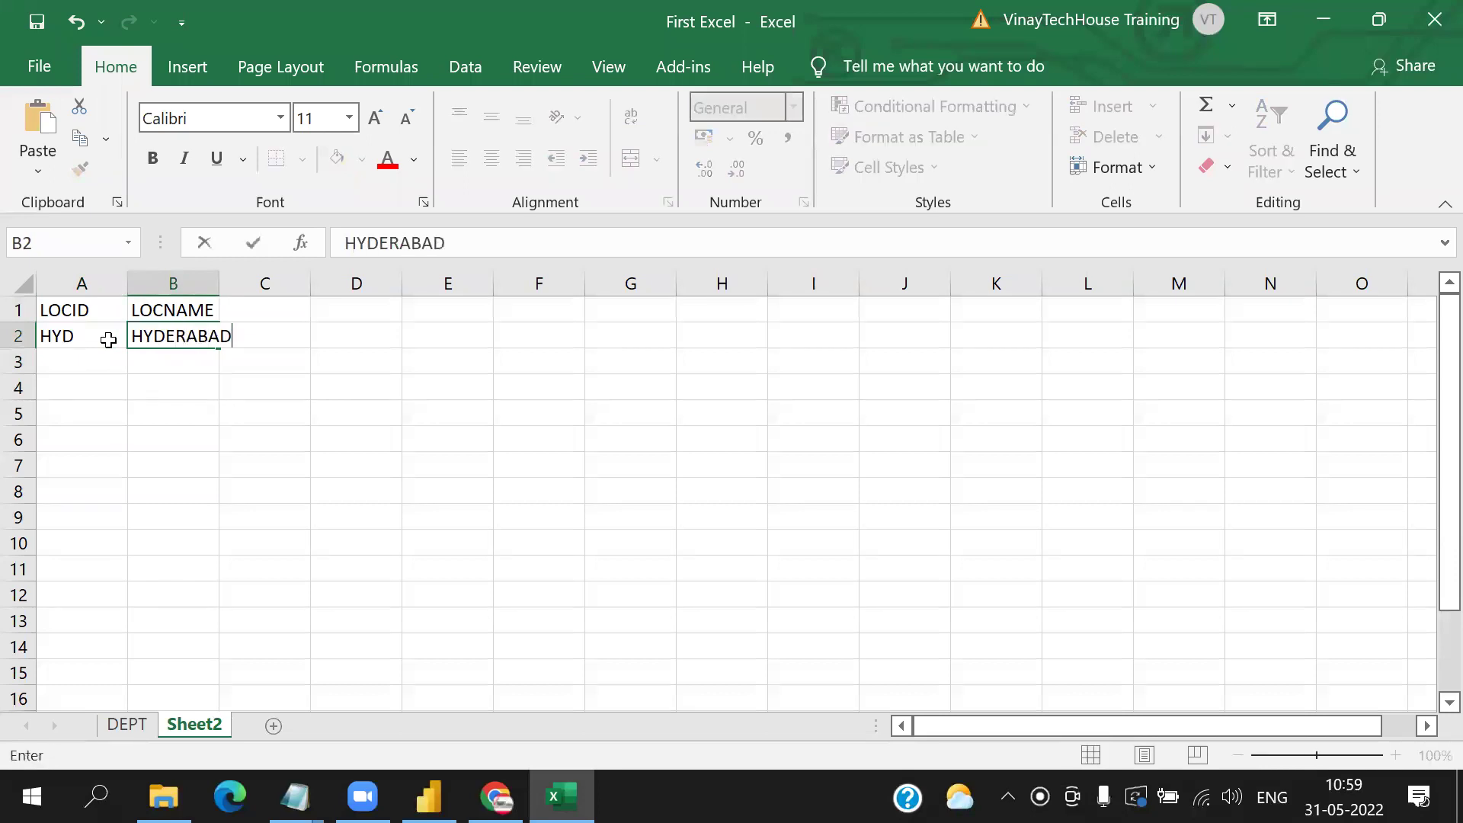
pyautogui.press('Return')
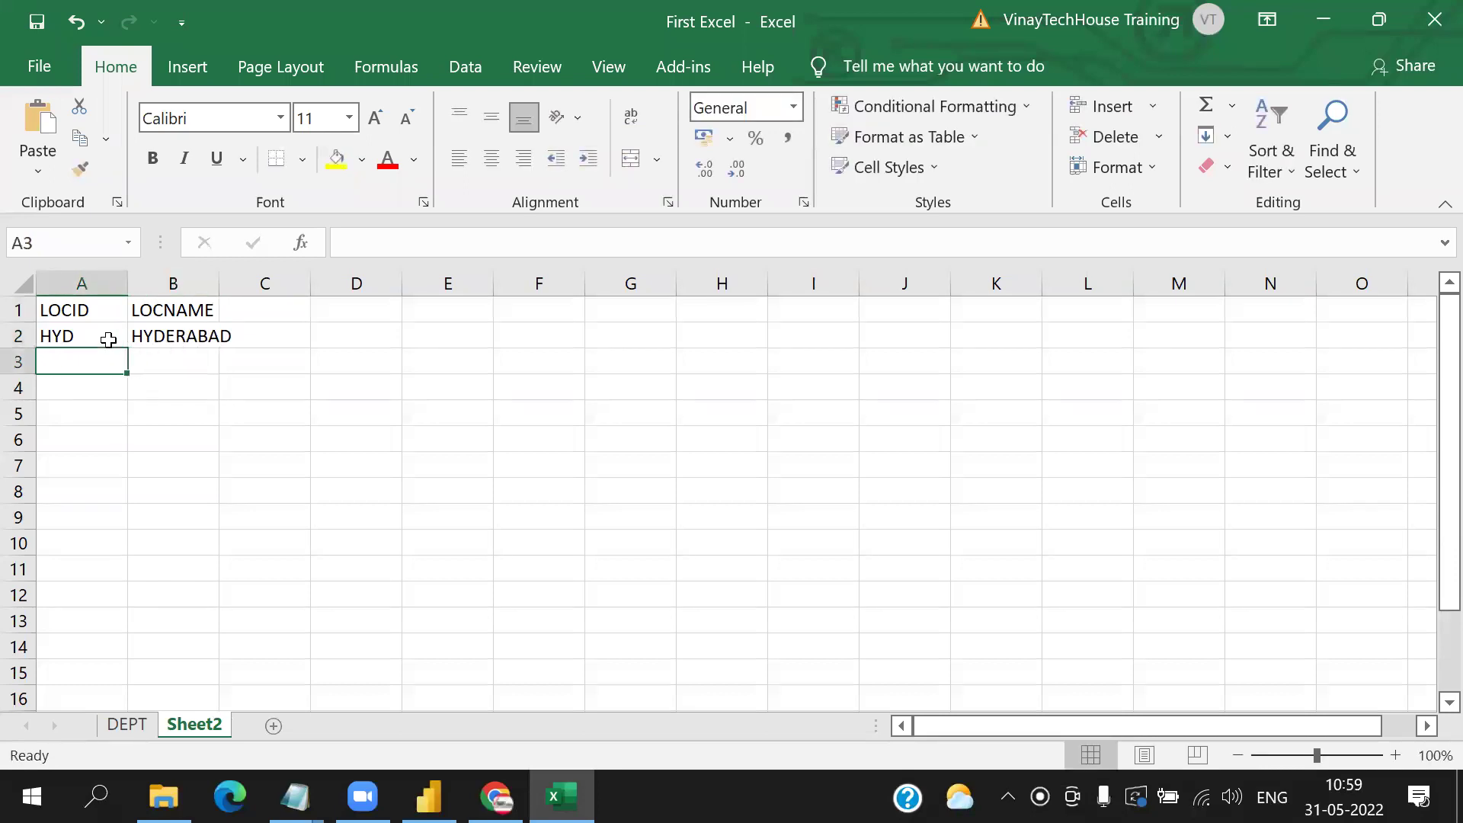
pyautogui.write('MUM')
pyautogui.press('Tab')
pyautogui.write('MUMBAI')
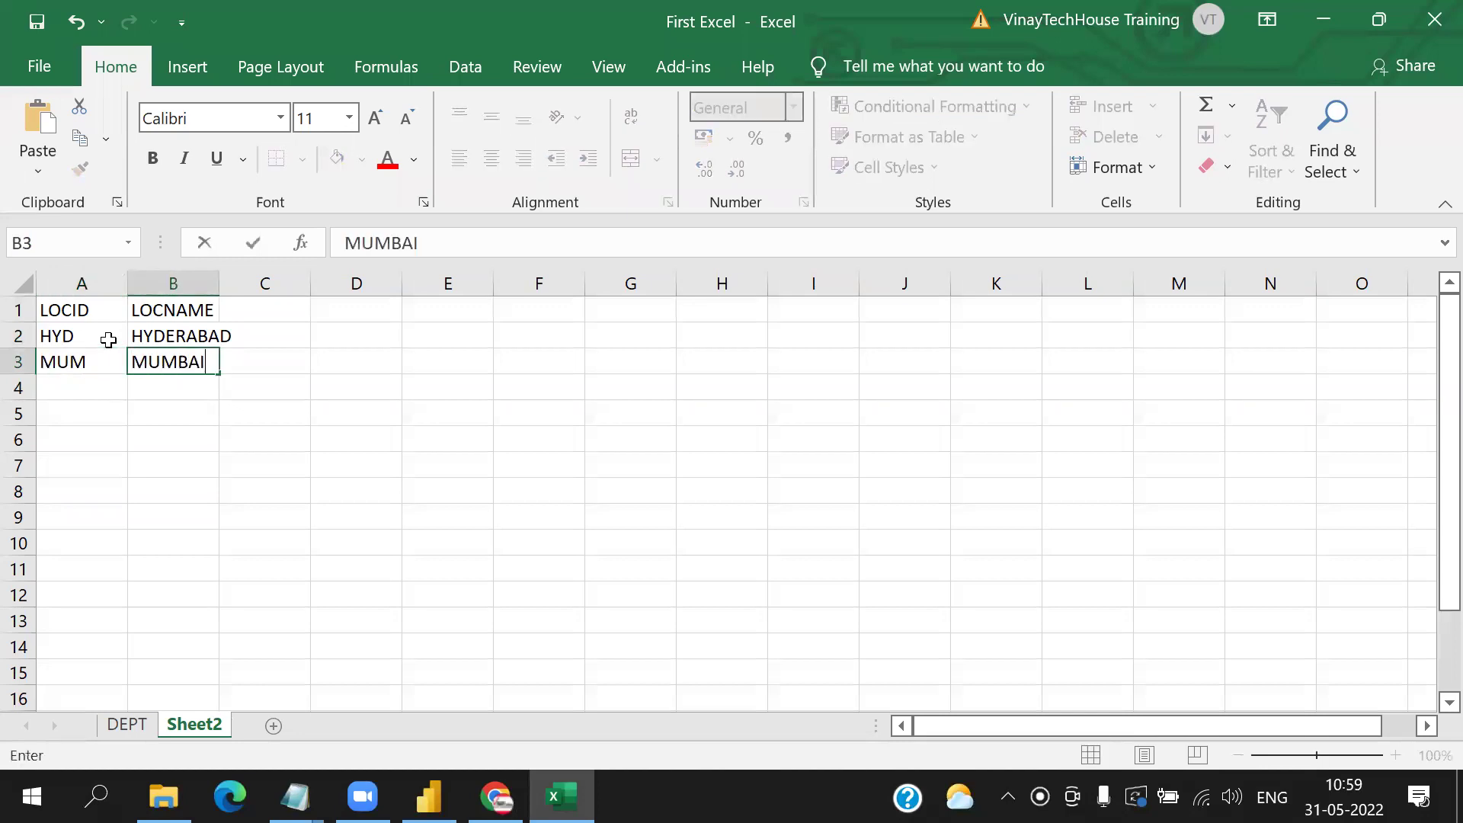
pyautogui.press('Return')
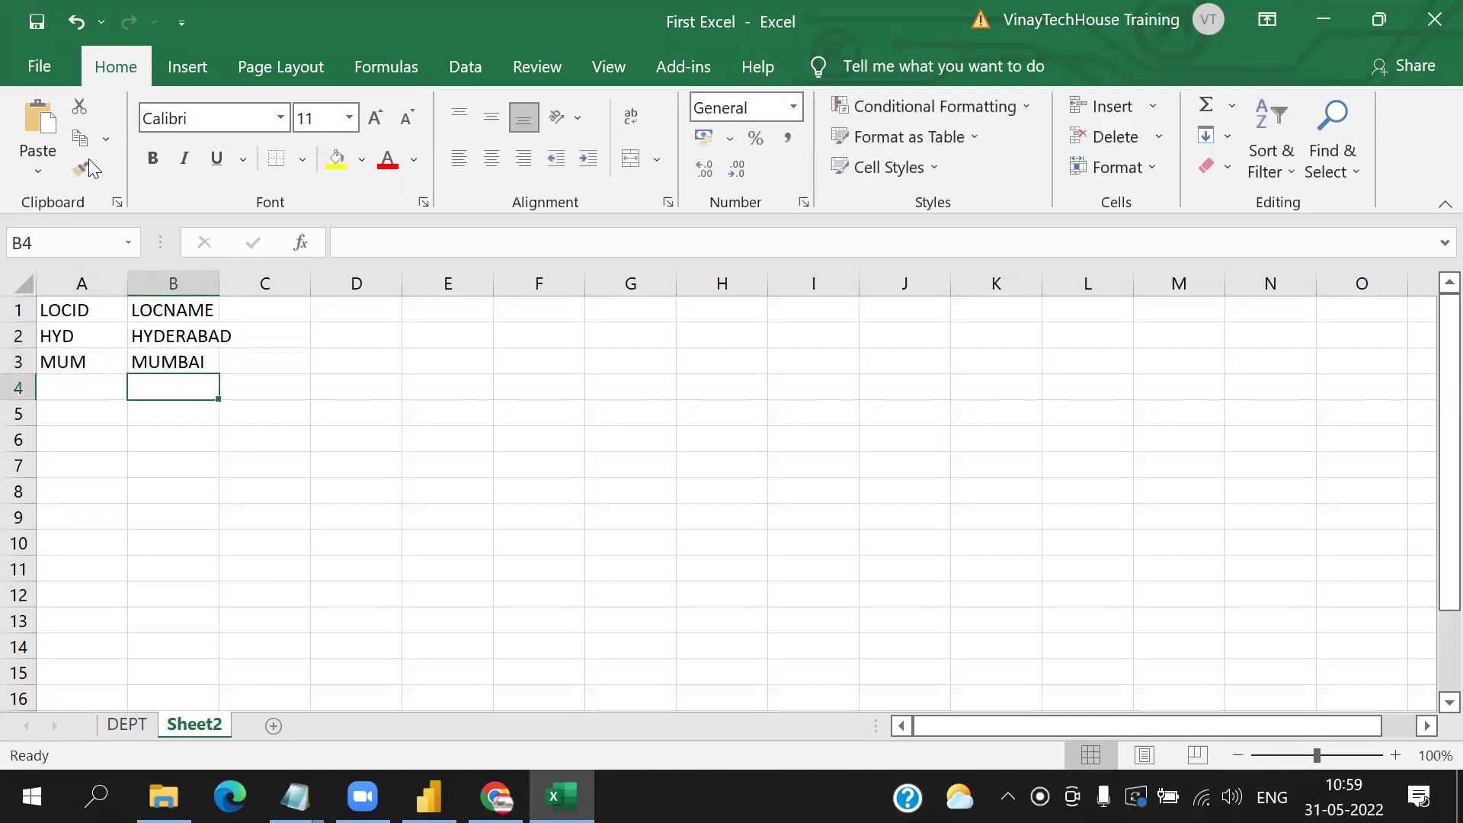
pyautogui.click(42, 34)
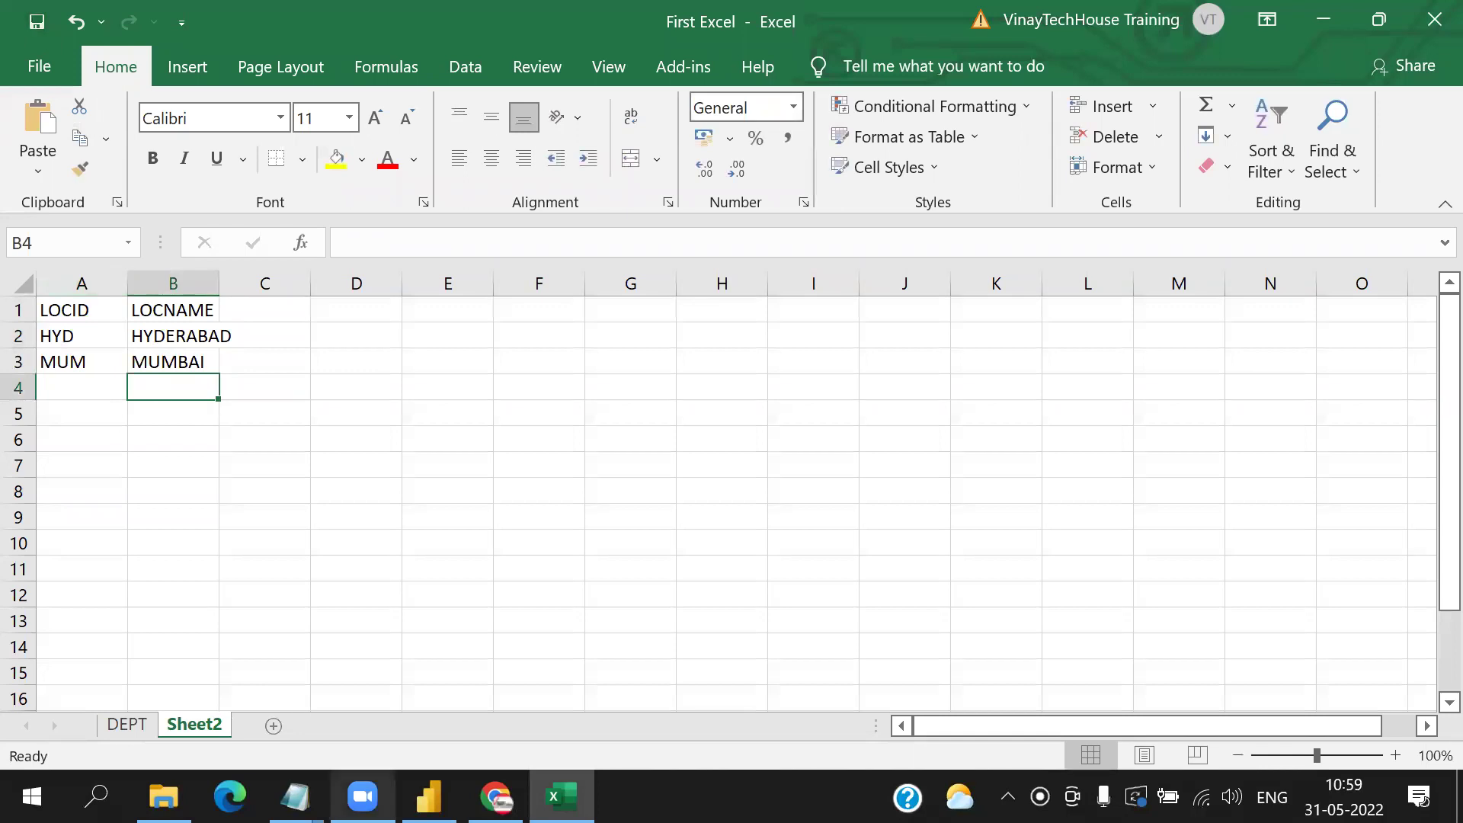
# - Rename Sheet2 as LOCATION
pyautogui.rightClick(190, 723)
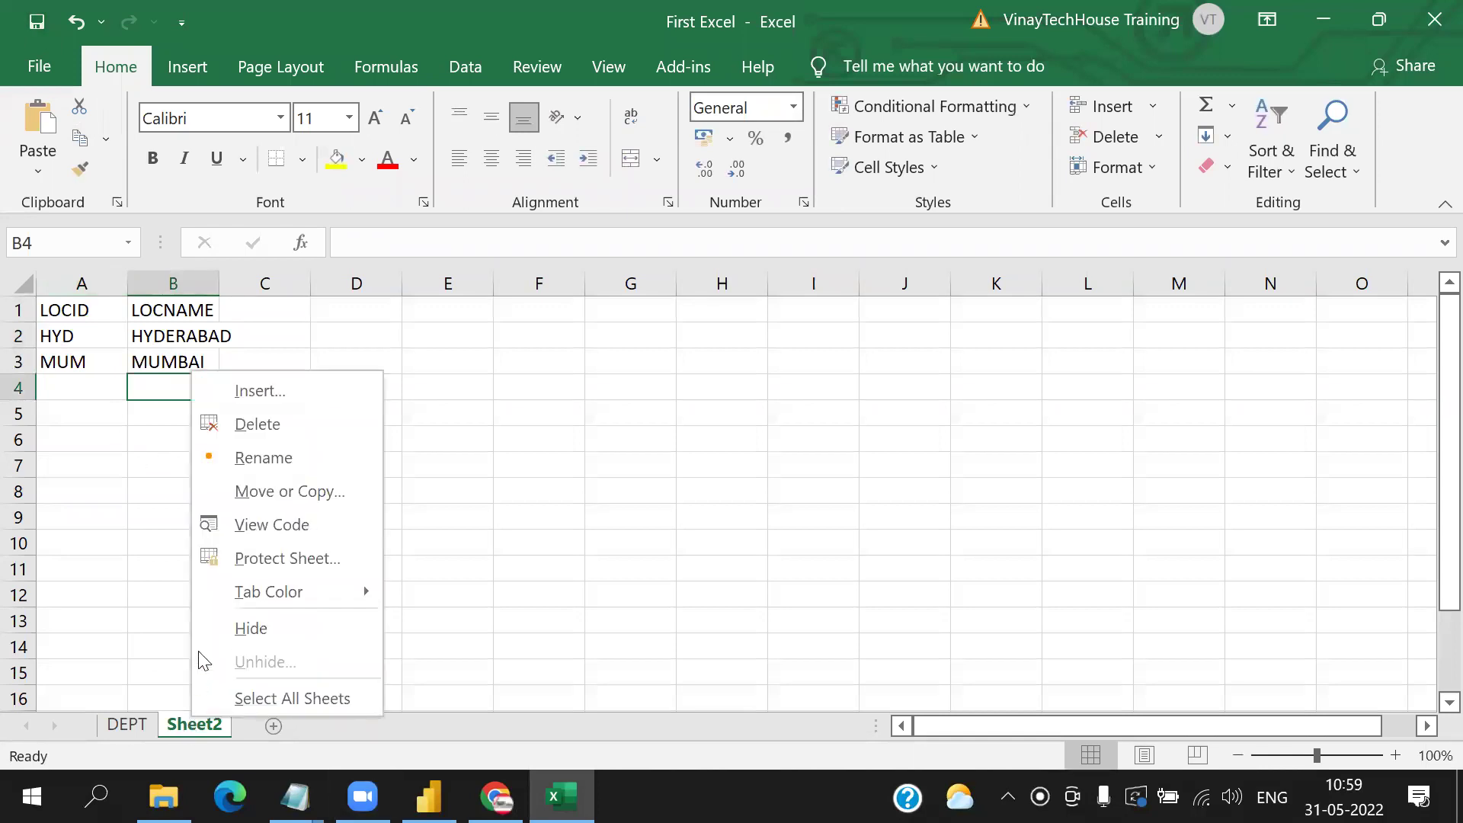
pyautogui.click(302, 463)
pyautogui.write('LOCATRION')
pyautogui.press('BackSpace')
pyautogui.press('BackSpace')
pyautogui.press('BackSpace')
pyautogui.press('BackSpace')
pyautogui.write('ION')
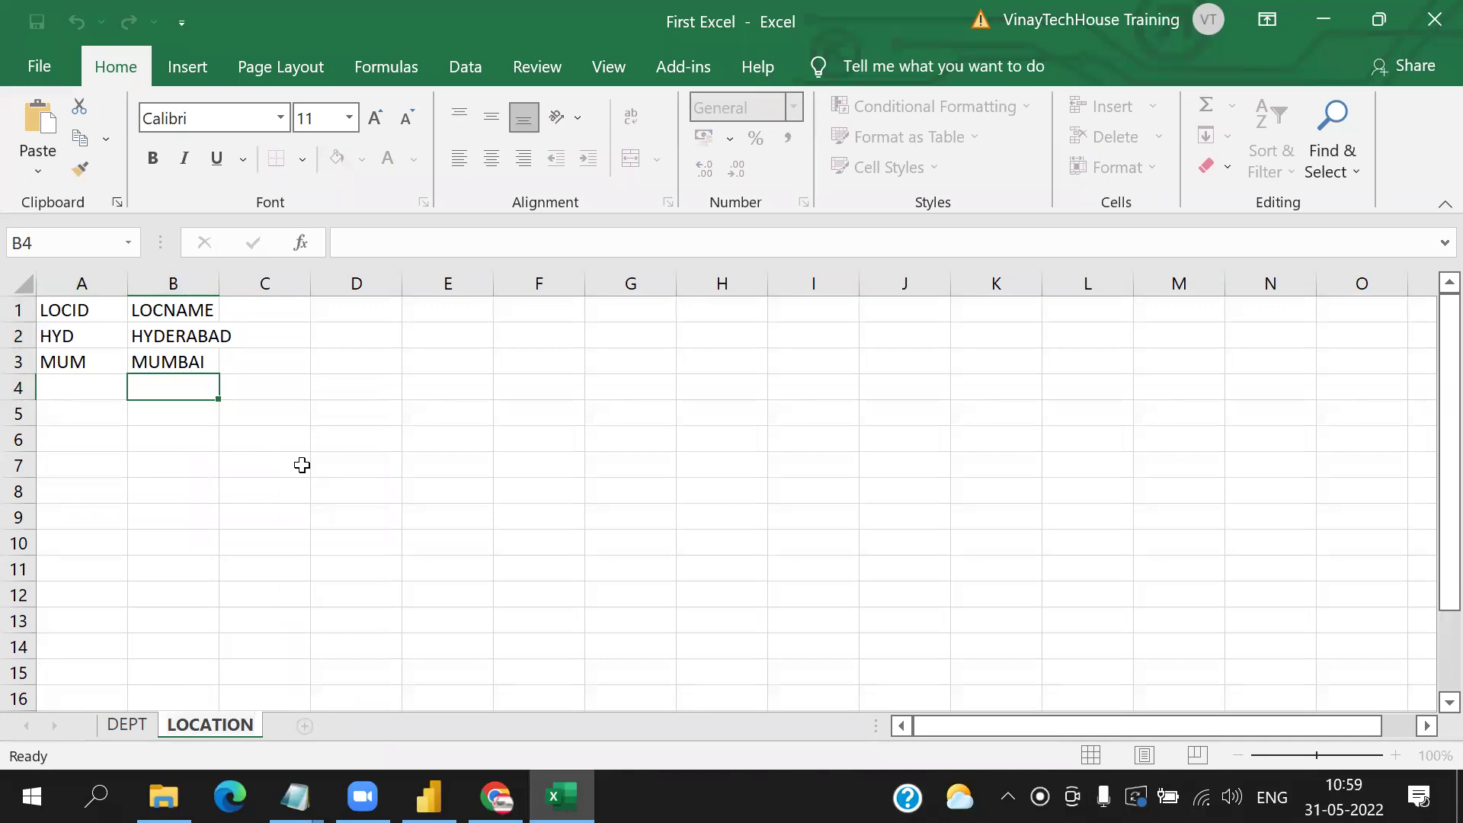
pyautogui.click(302, 465)
# - Convert the range A1:B3 on the DEPT sheet into a table with headers
pyautogui.click(127, 725)
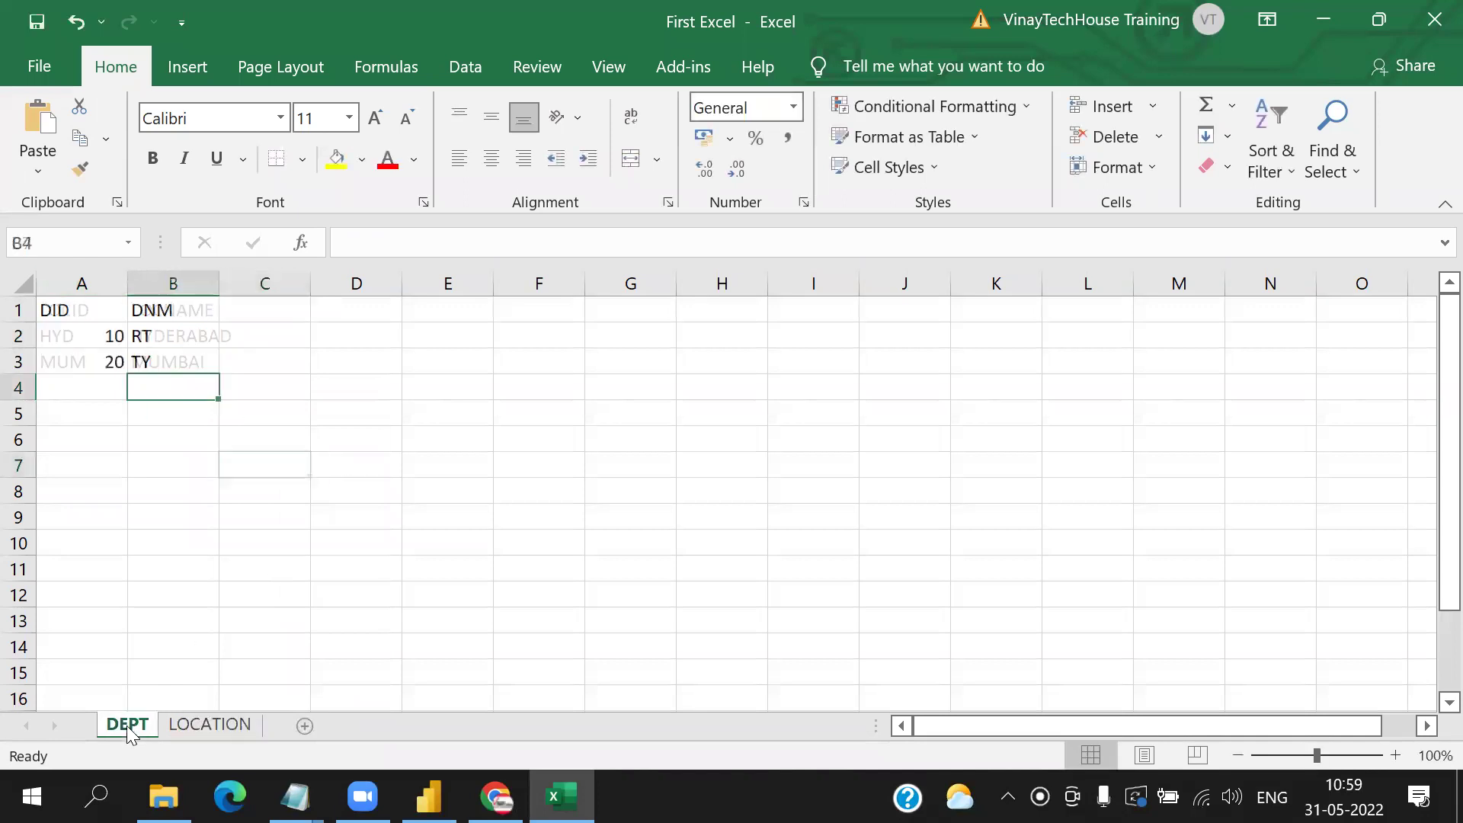
pyautogui.click(209, 725)
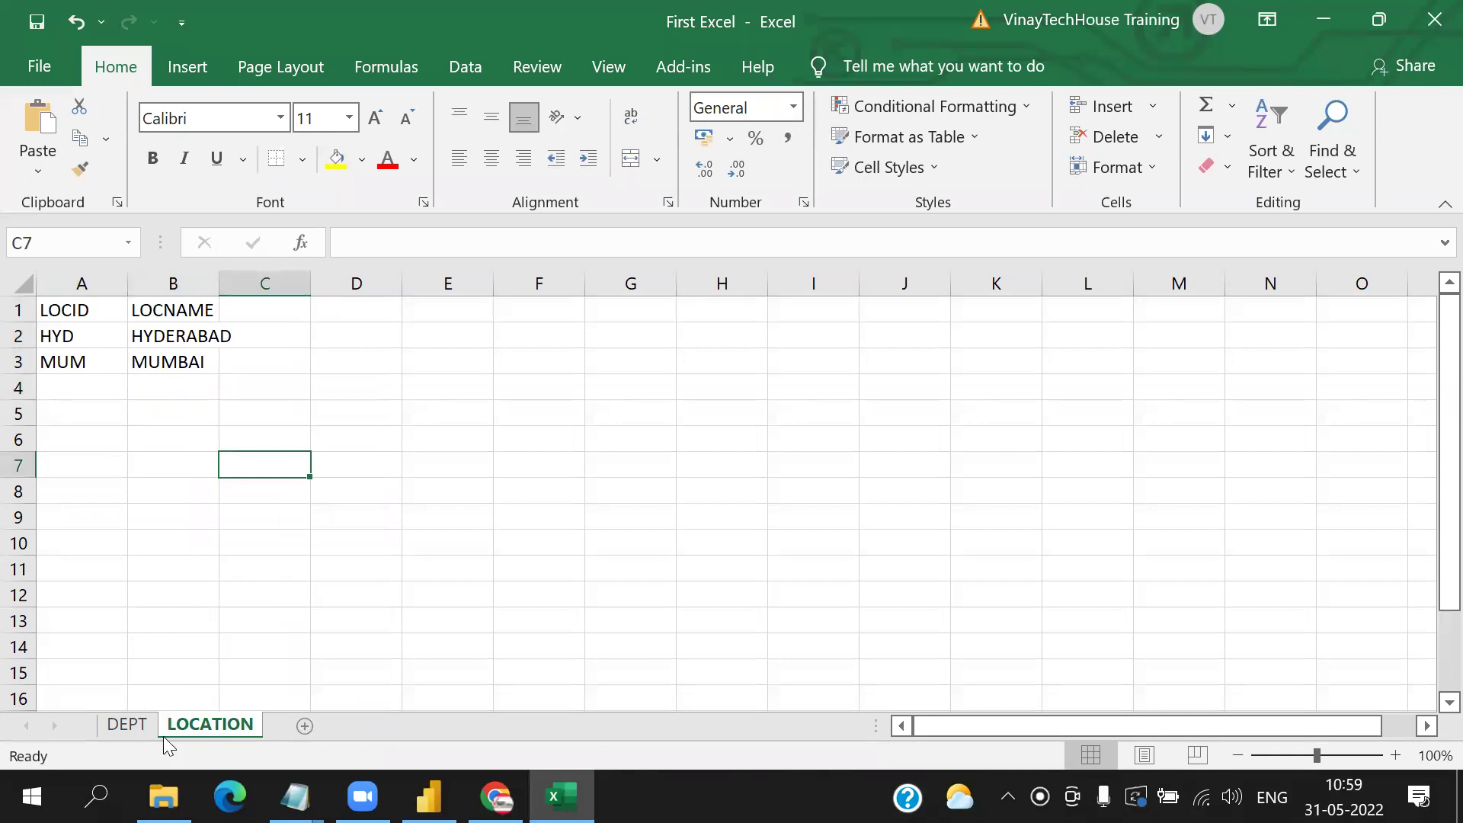
pyautogui.click(126, 726)
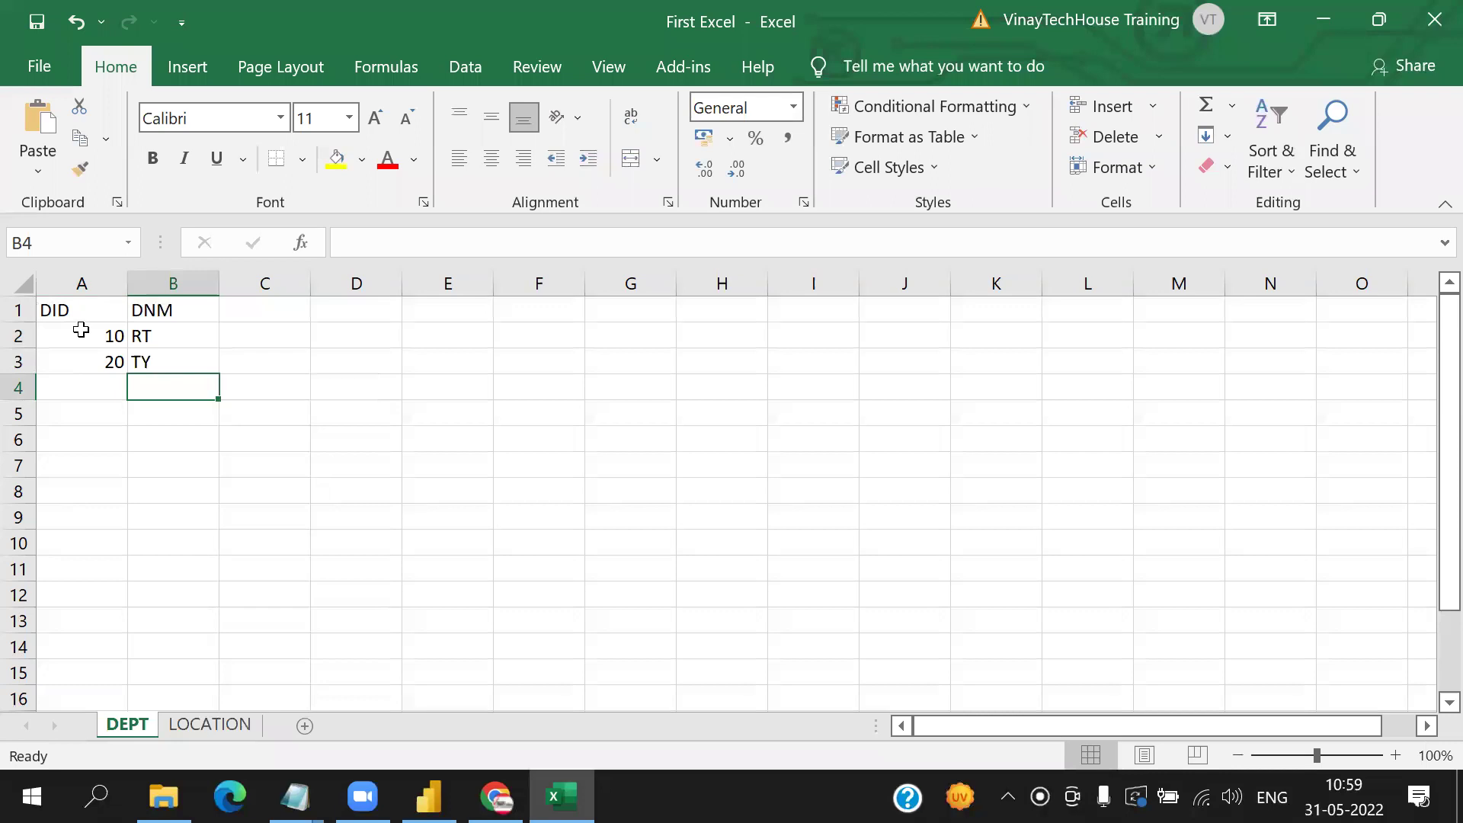
pyautogui.click(78, 311)
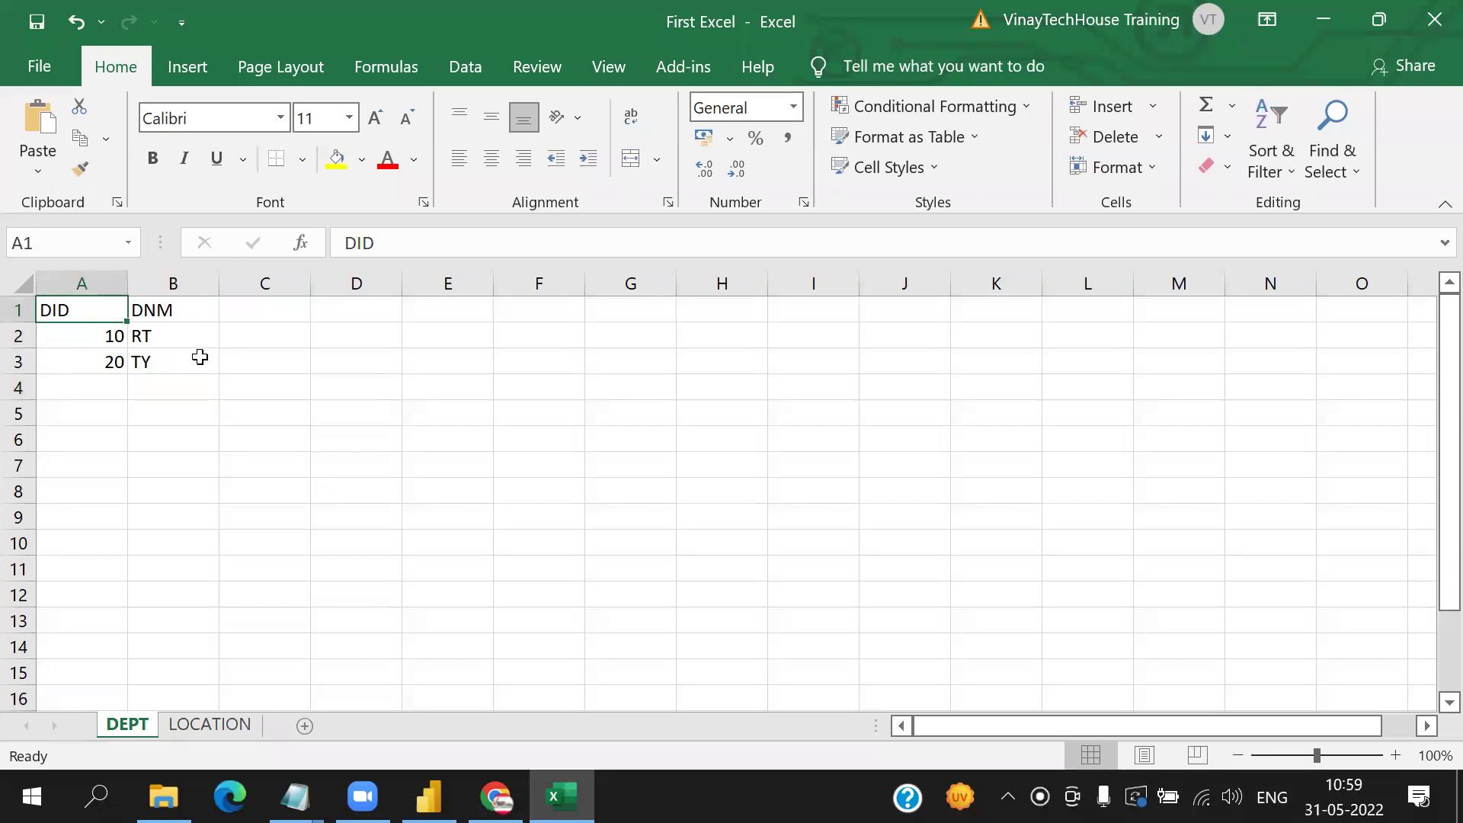
pyautogui.keyDown('shift'); pyautogui.click(199, 357); pyautogui.keyUp('shift')
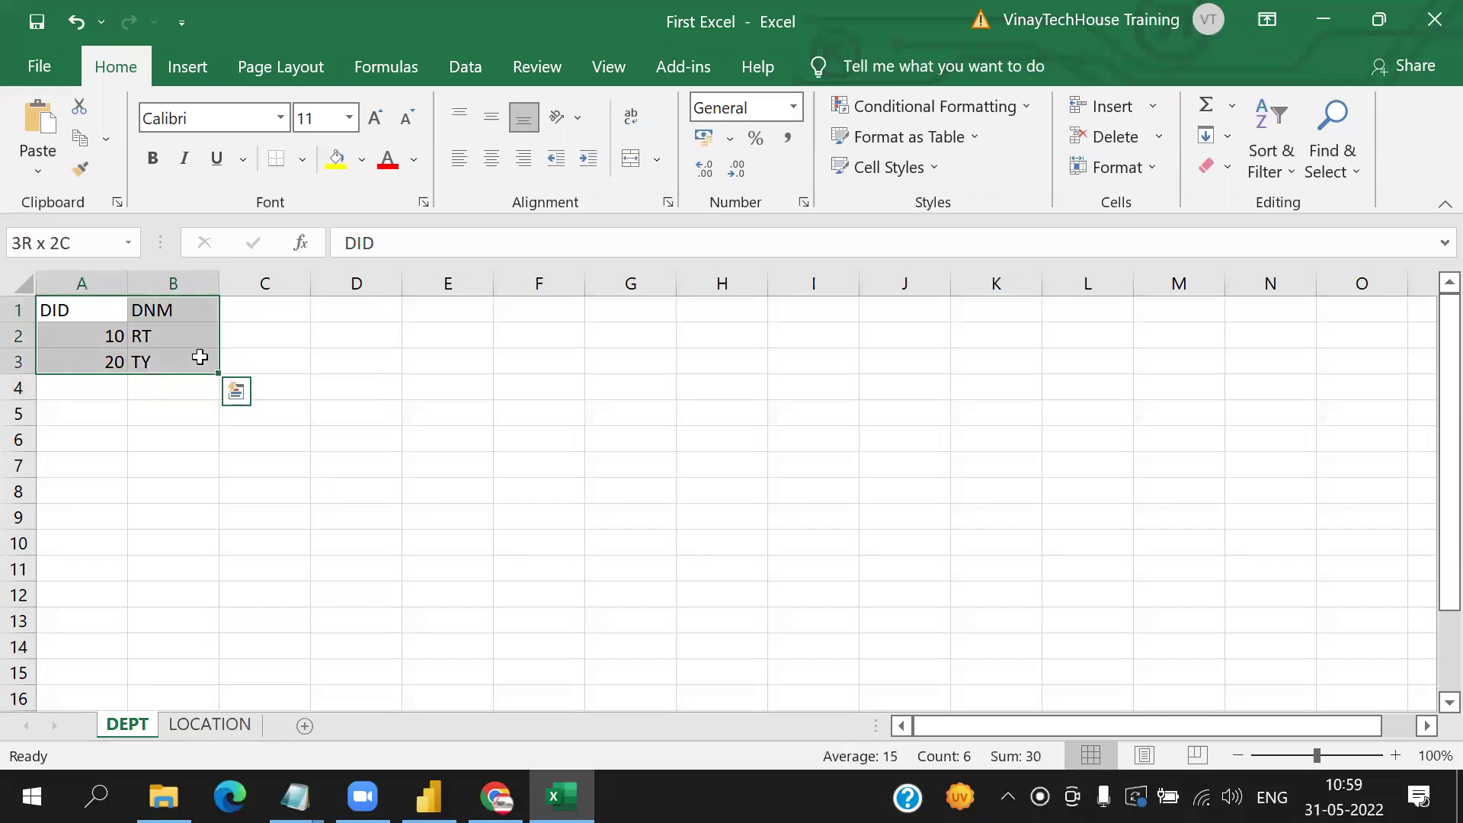
pyautogui.hotkey('ctrl', 't')
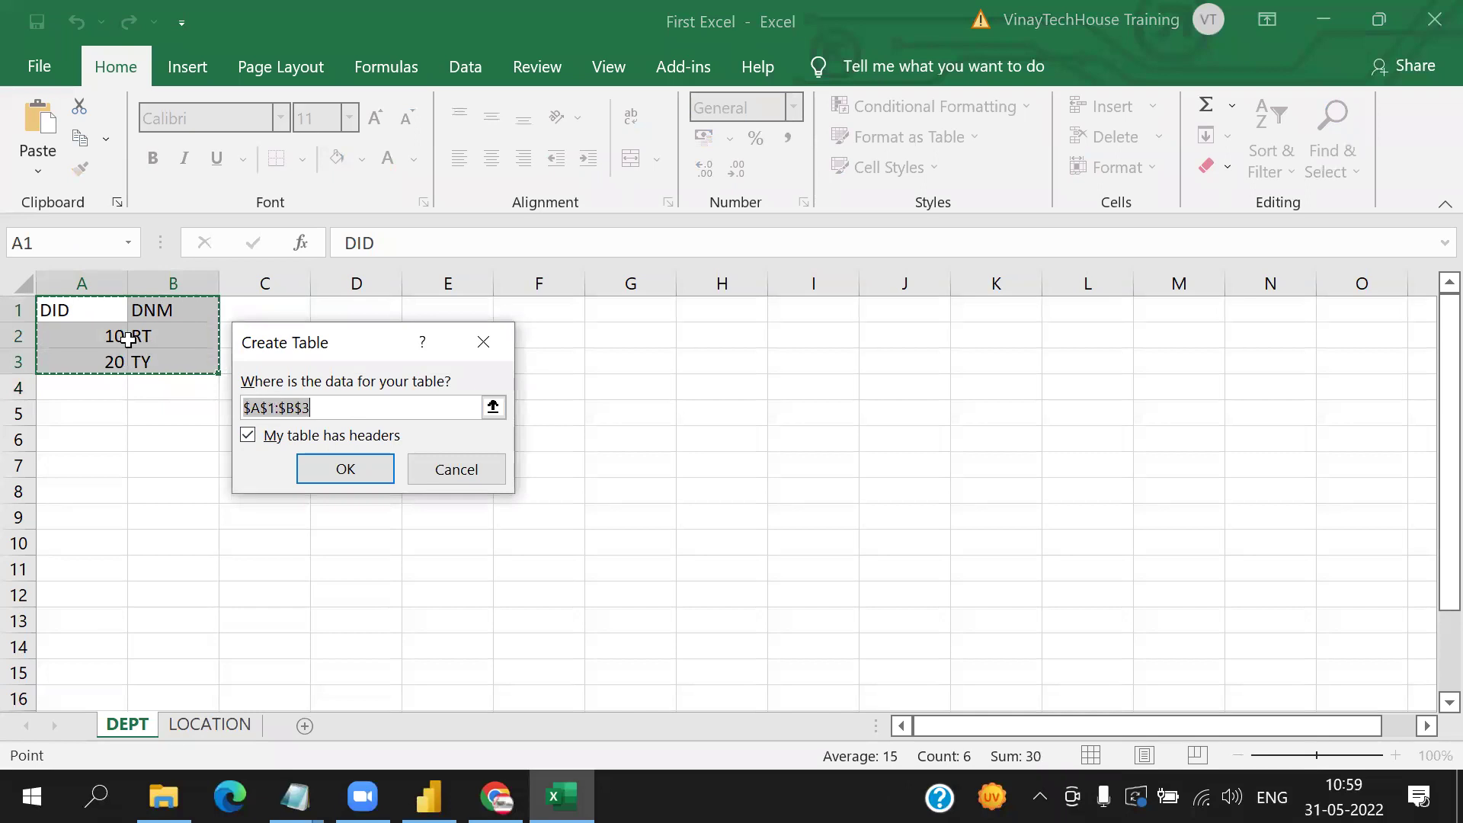
pyautogui.click(352, 477)
pyautogui.click(180, 497)
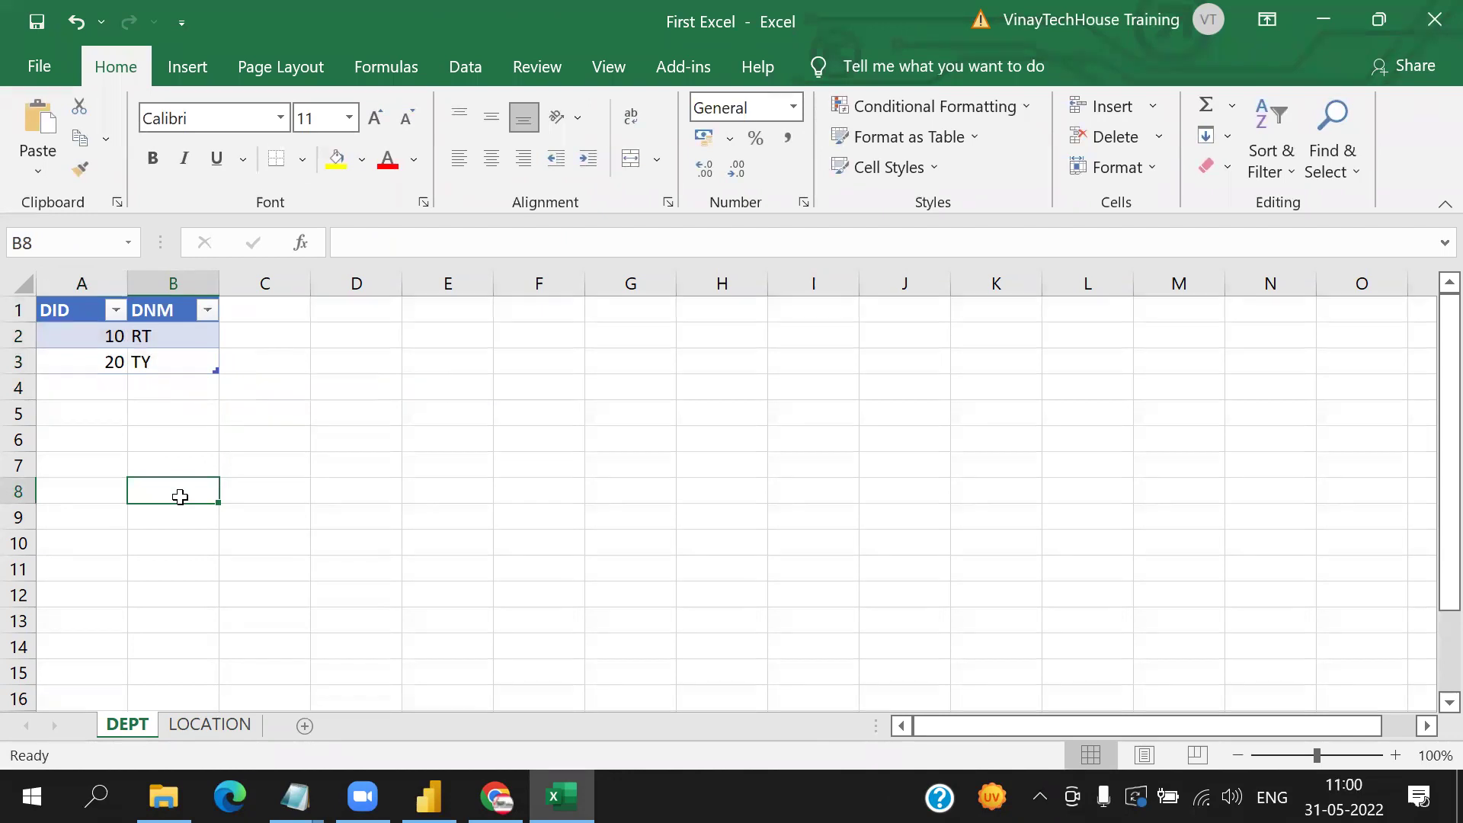
# - Compare the LOCATION and DEPT sheets, then save and close the First Excel workbook
pyautogui.click(193, 725)
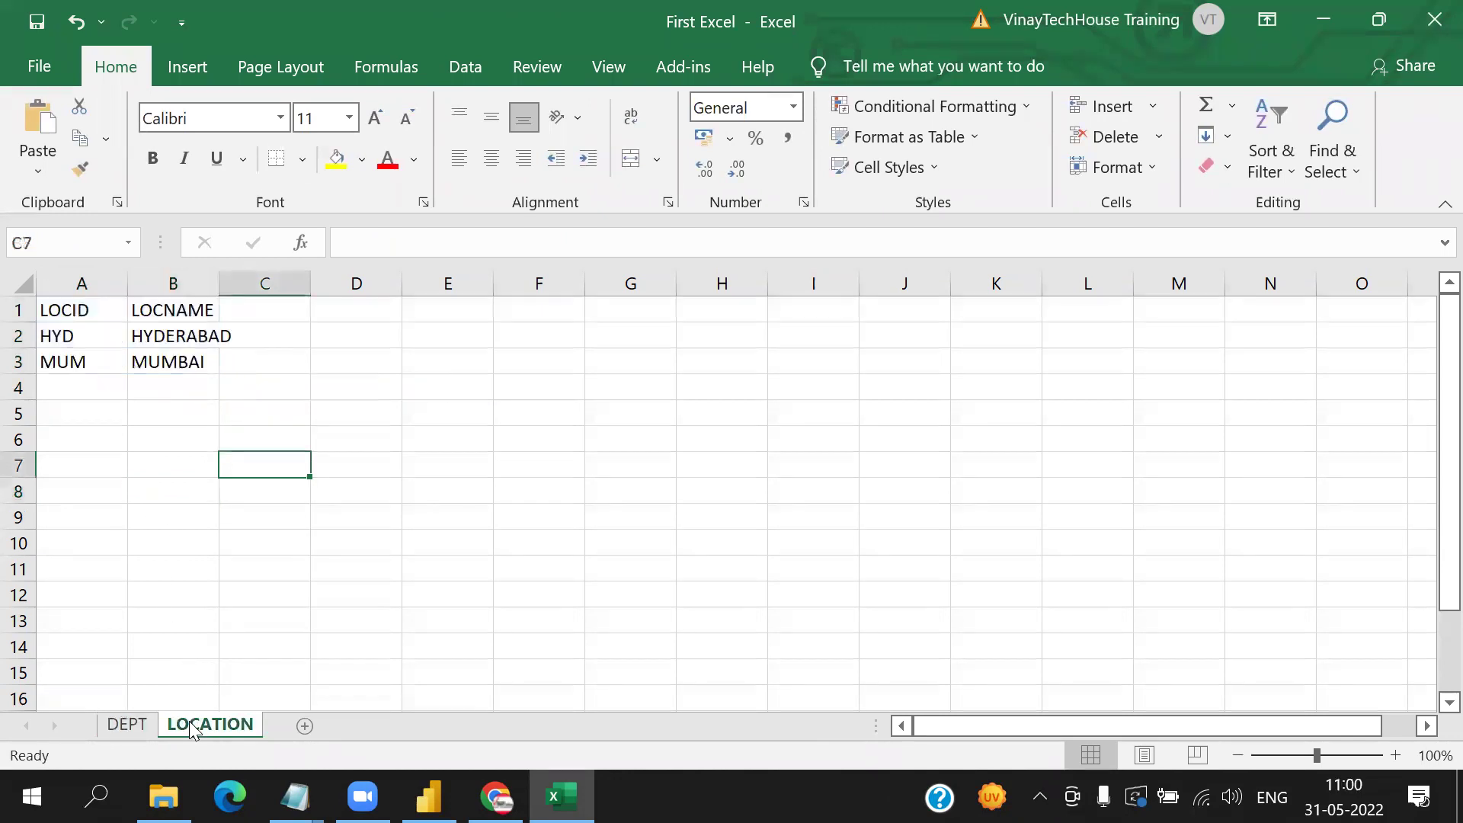
pyautogui.click(127, 725)
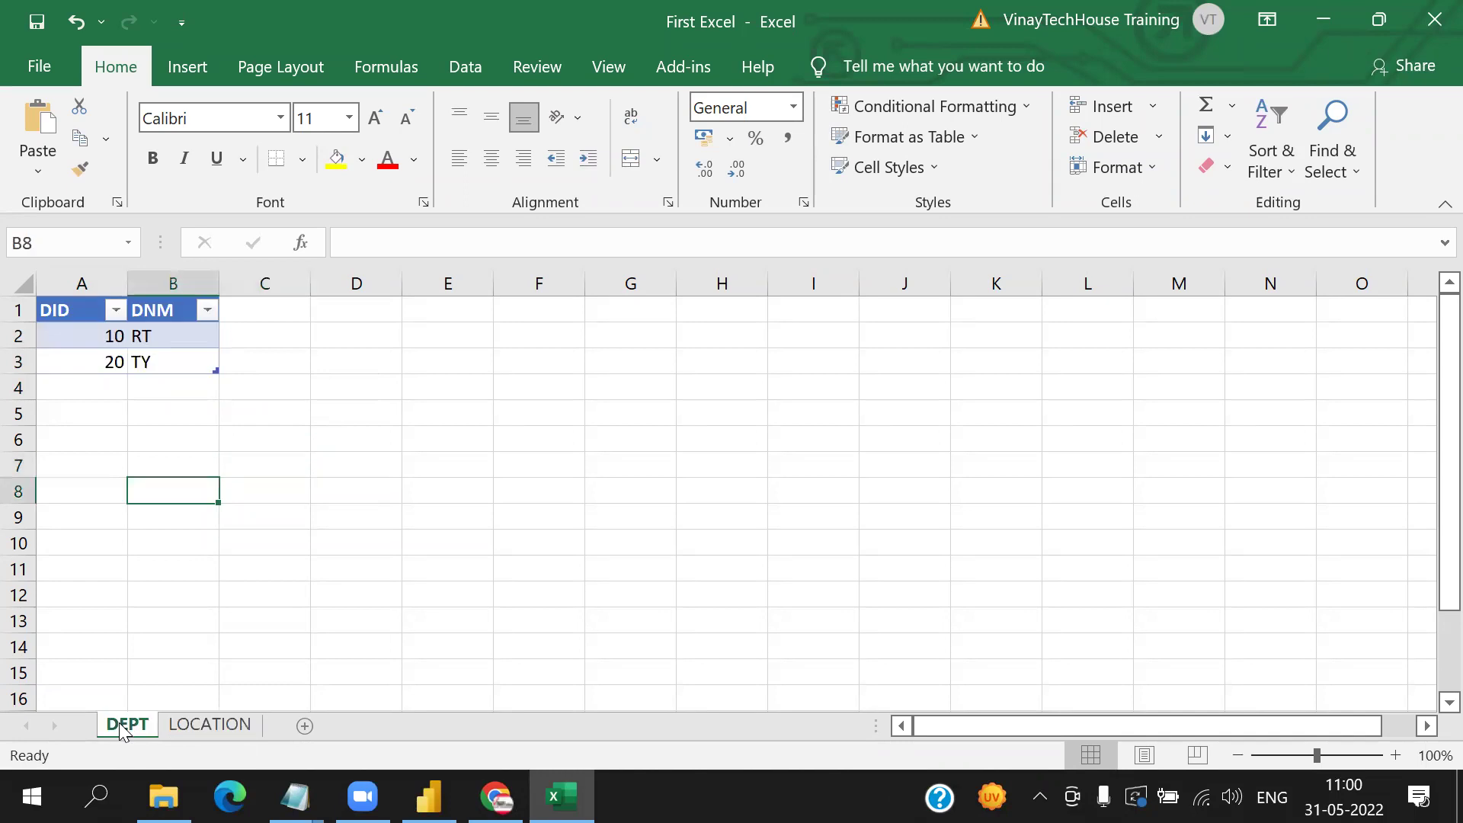
pyautogui.click(34, 32)
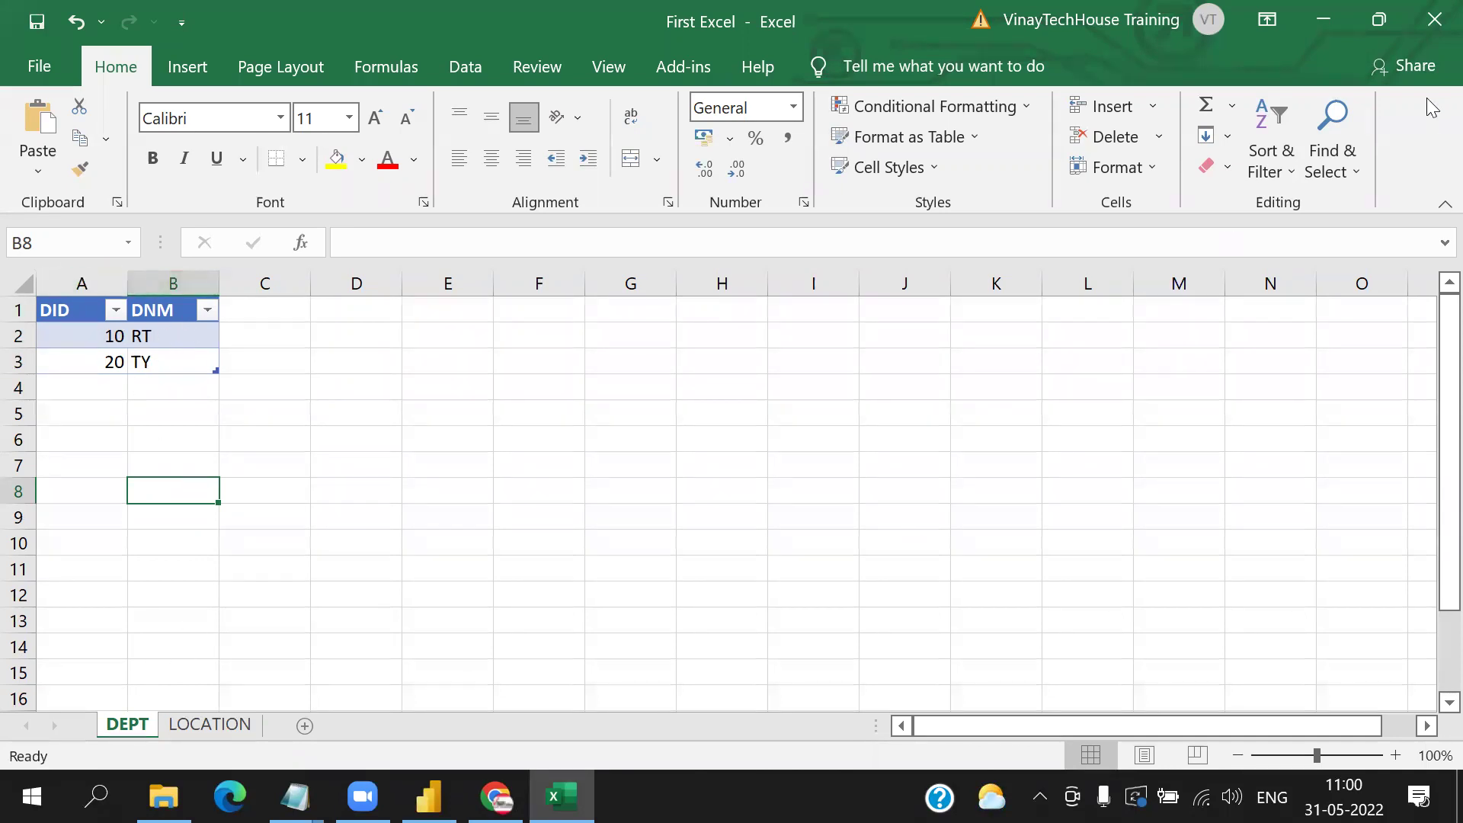
pyautogui.click(1434, 19)
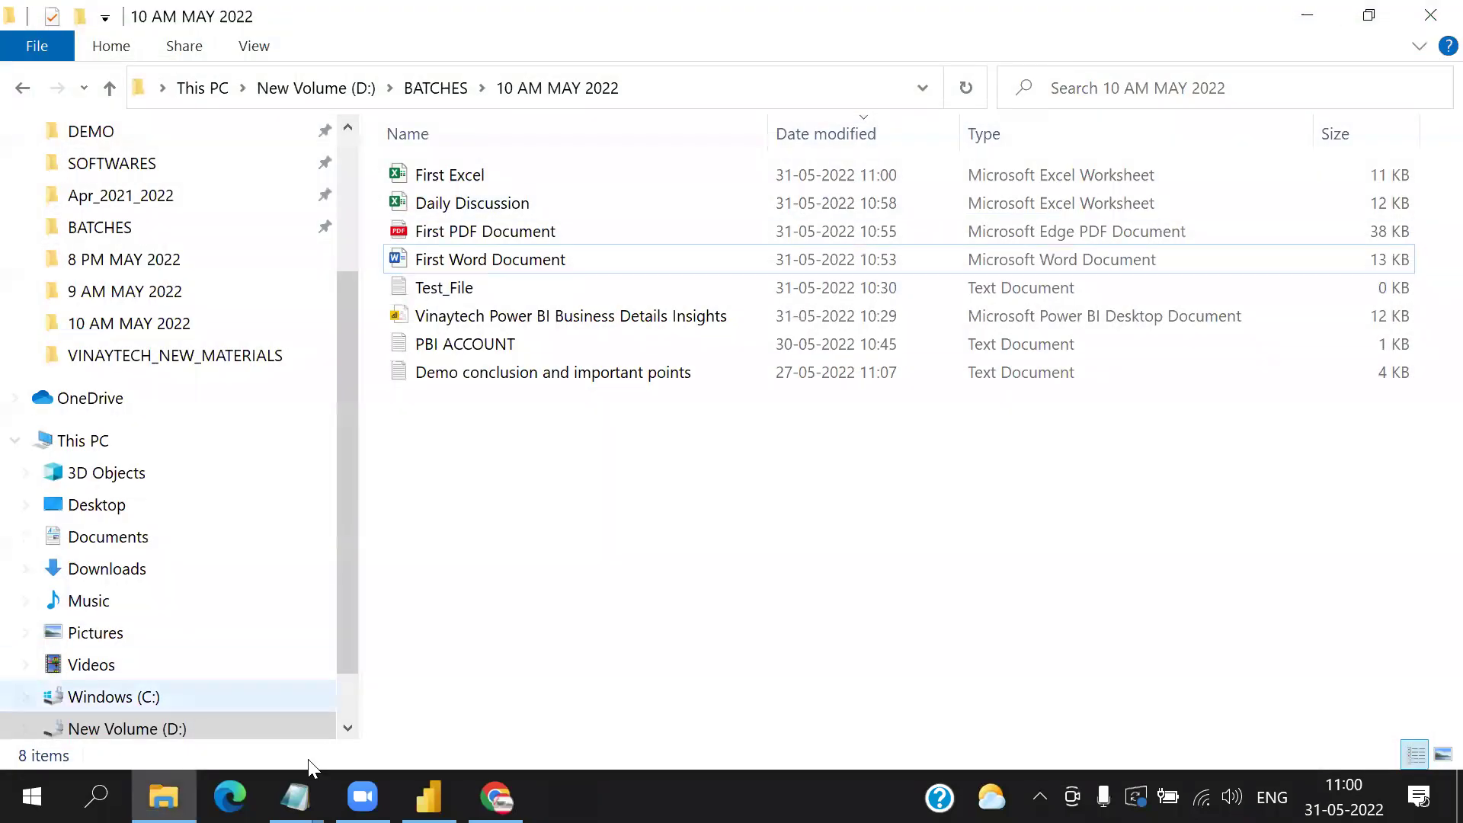
# - Switch to Power BI Desktop and connect to the First Excel workbook in the 10 AM MAY 2022 folder as a data source
pyautogui.click(429, 796)
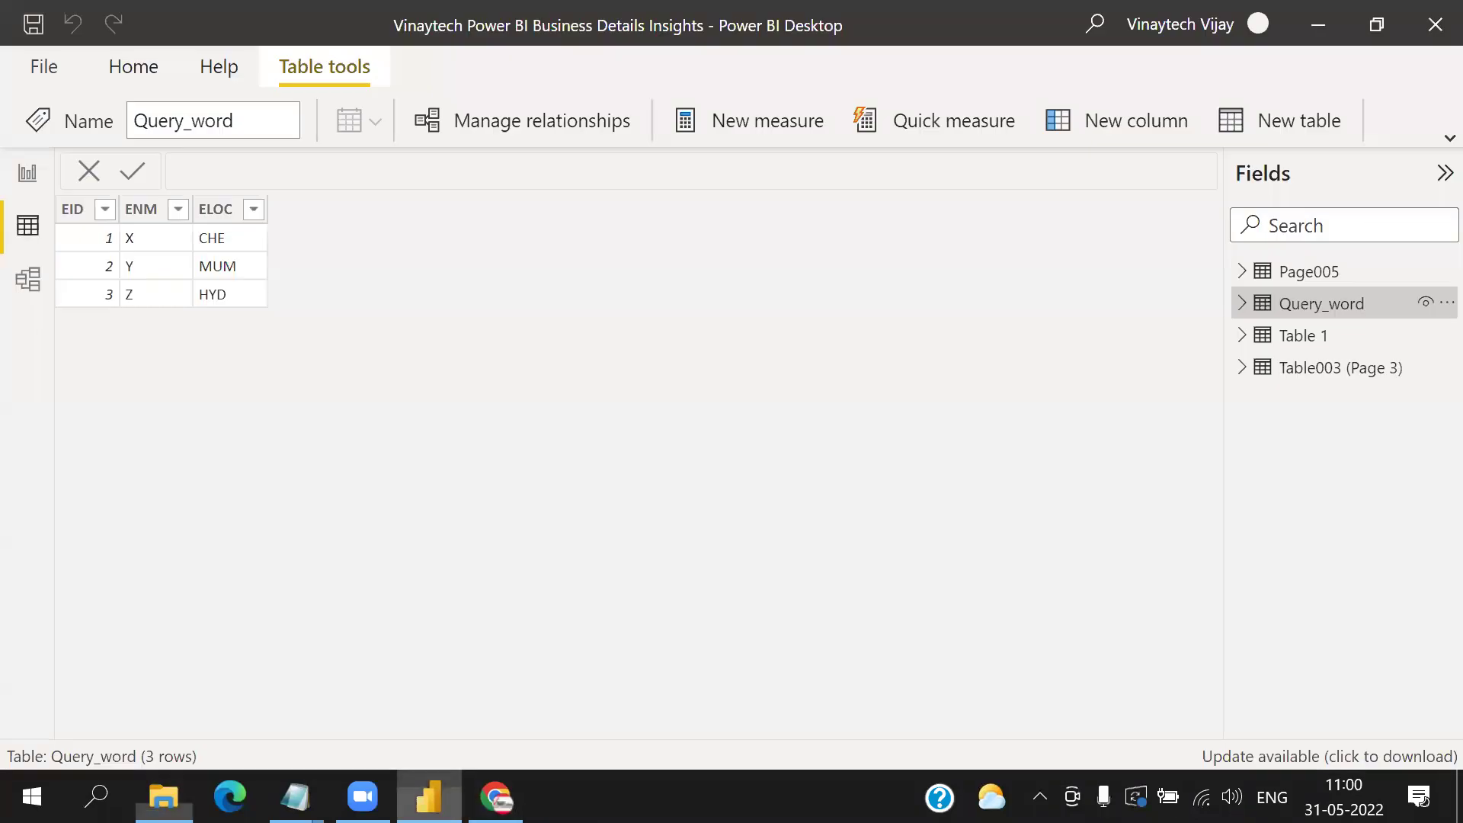
pyautogui.click(45, 183)
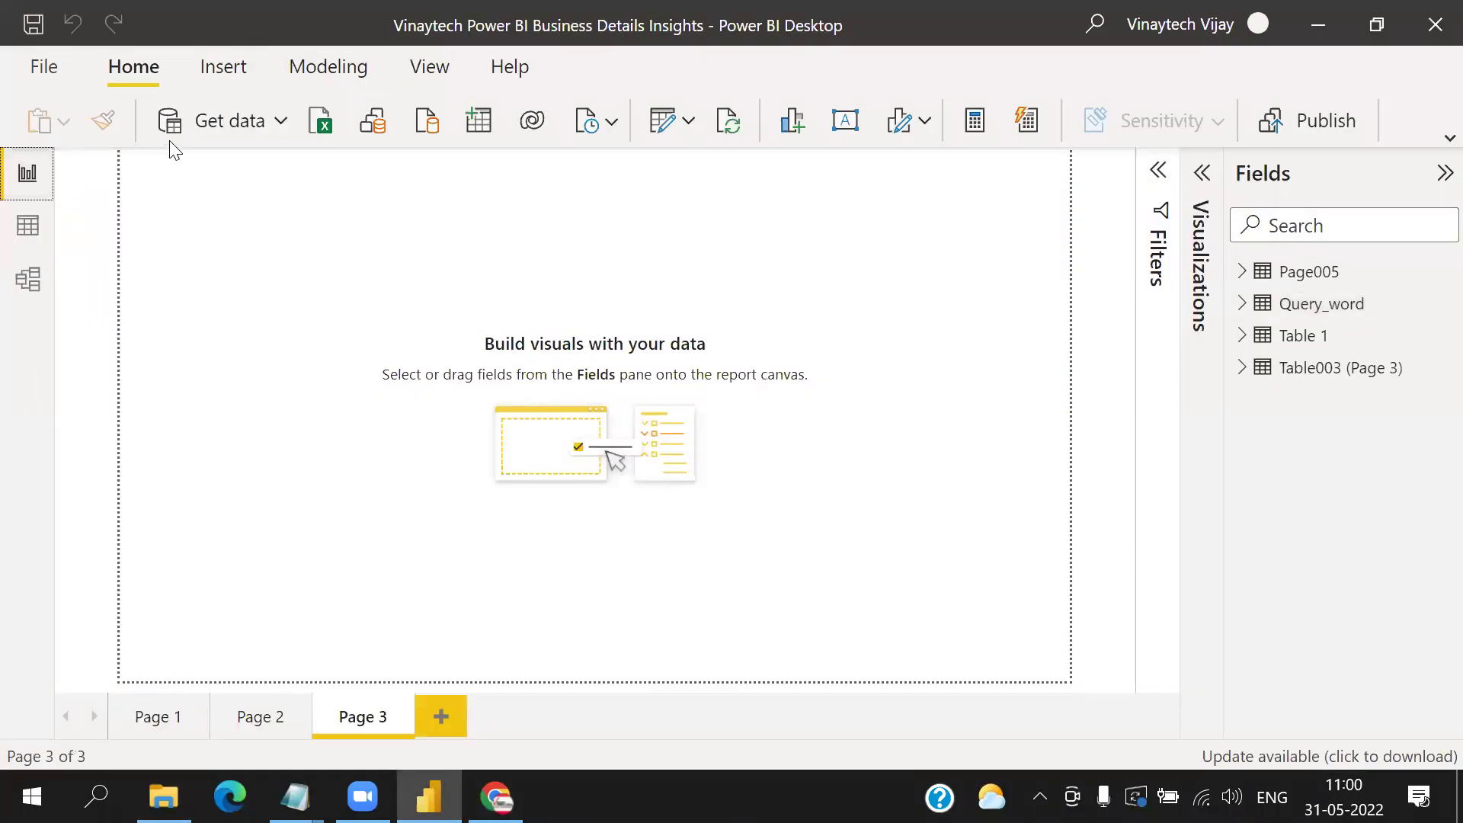
pyautogui.click(279, 123)
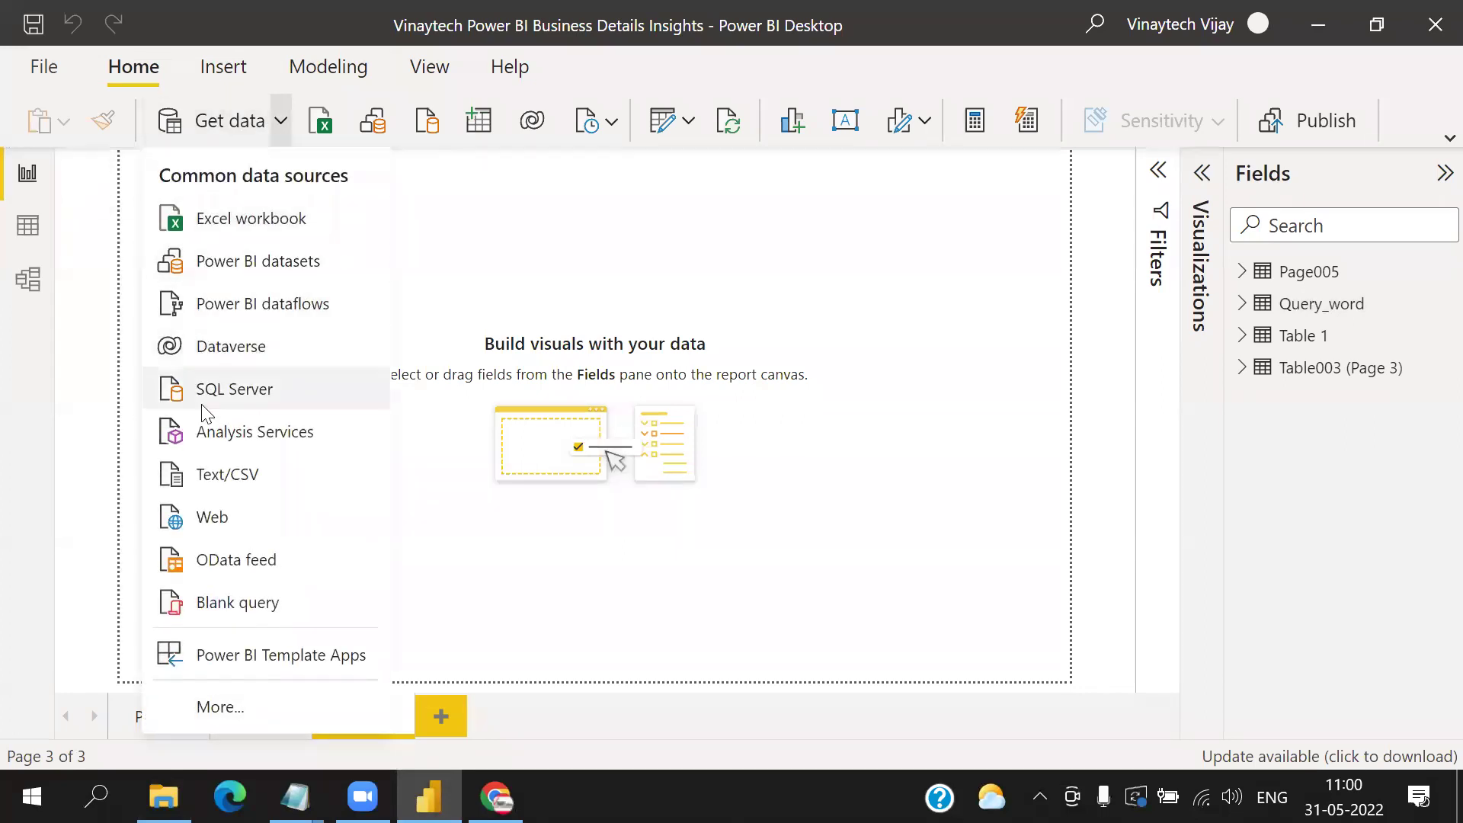
pyautogui.click(242, 229)
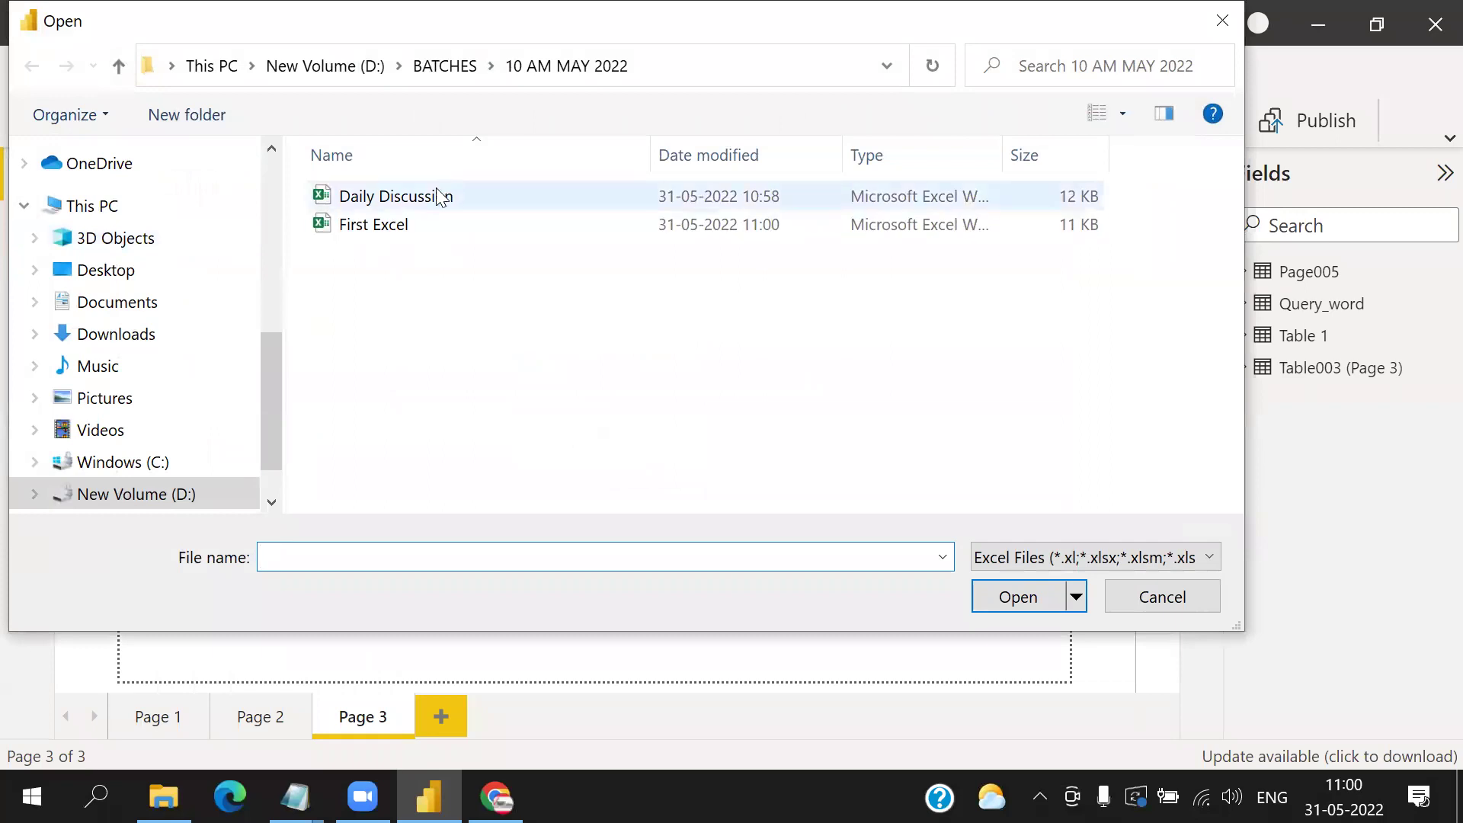
pyautogui.click(404, 226)
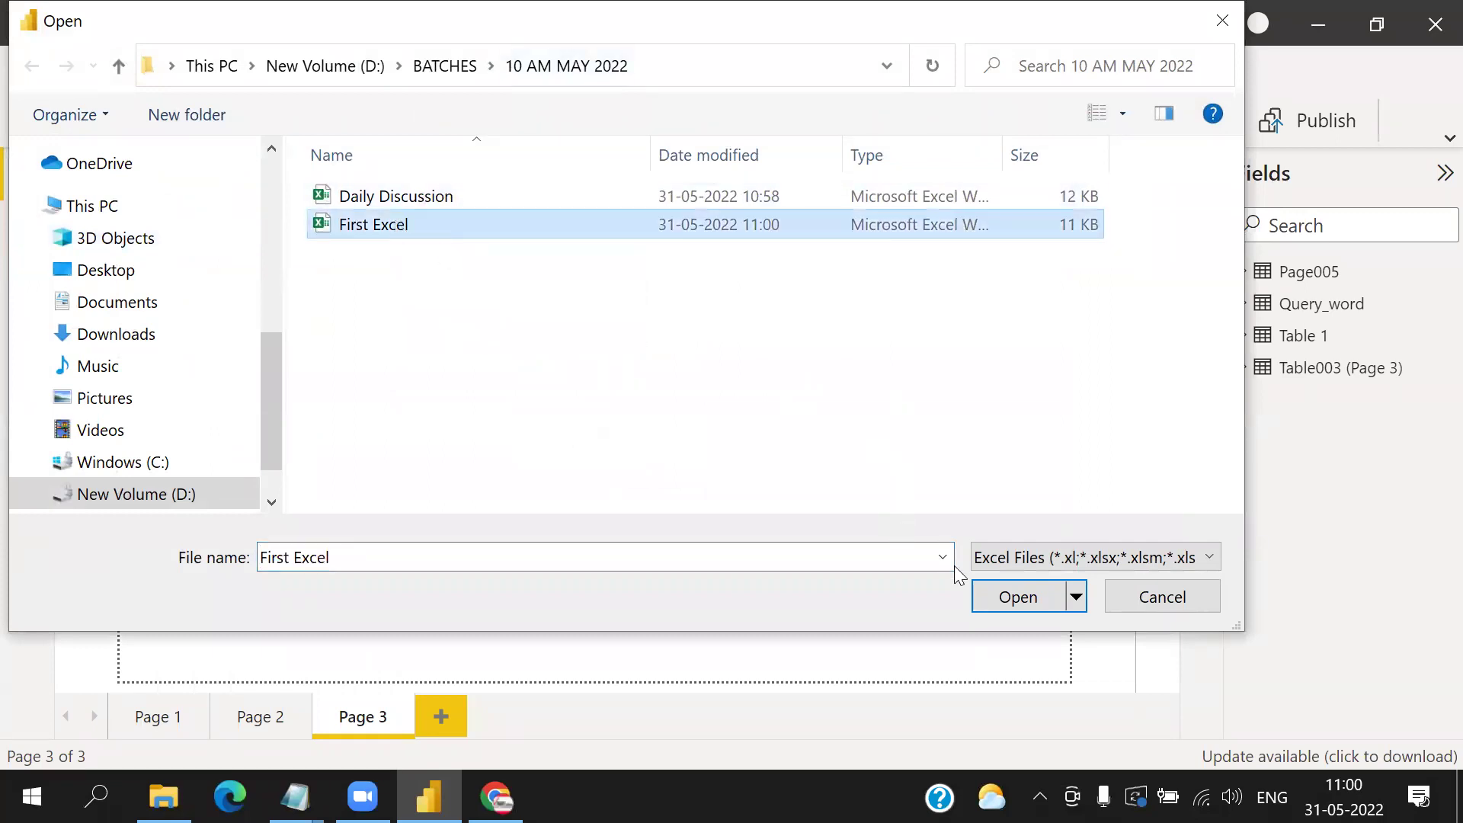
pyautogui.click(1003, 599)
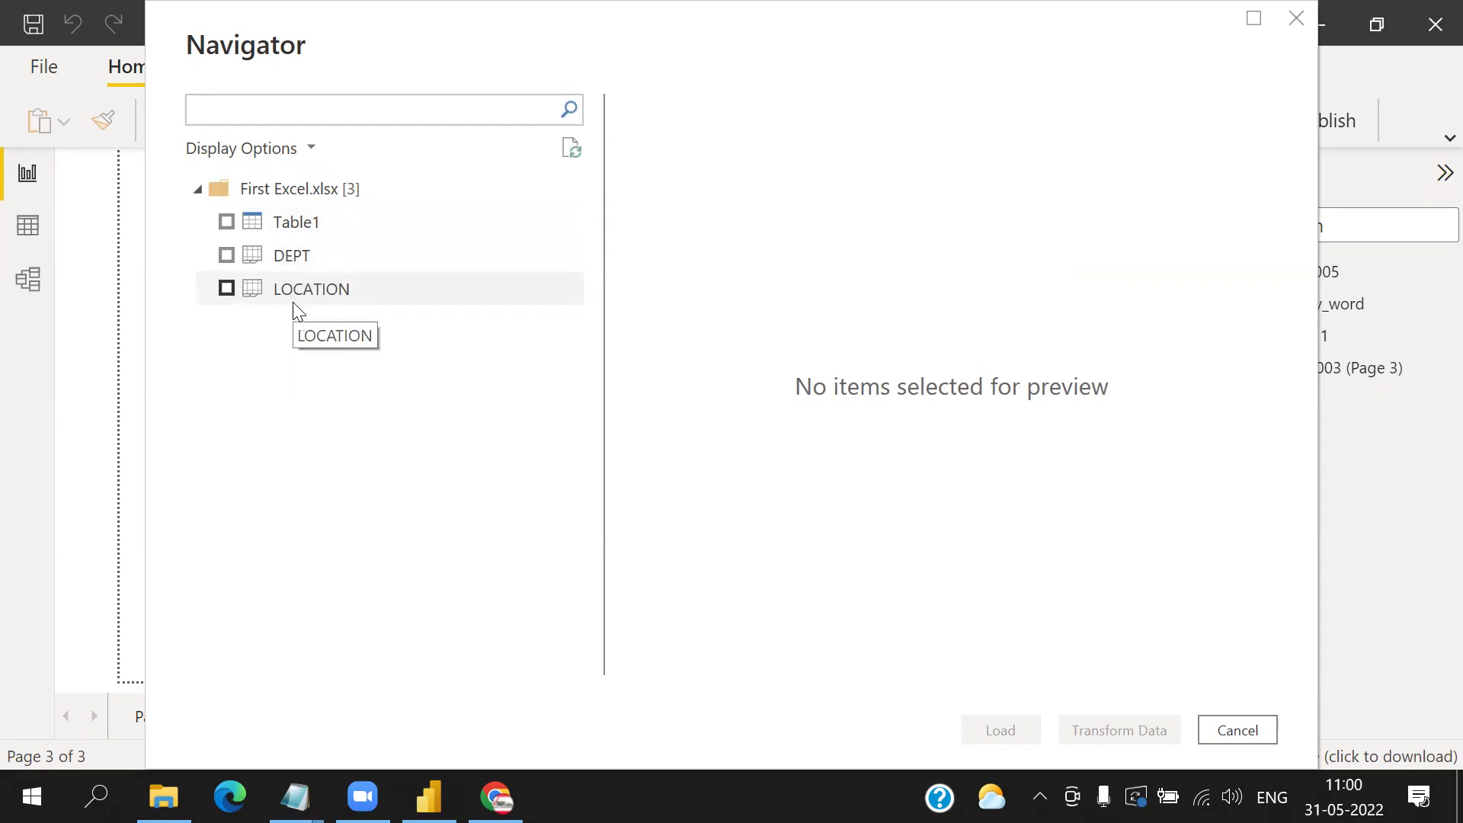
# - Preview the workbook's table and sheets, and load Table1 and LOCATION into the model
pyautogui.click(312, 236)
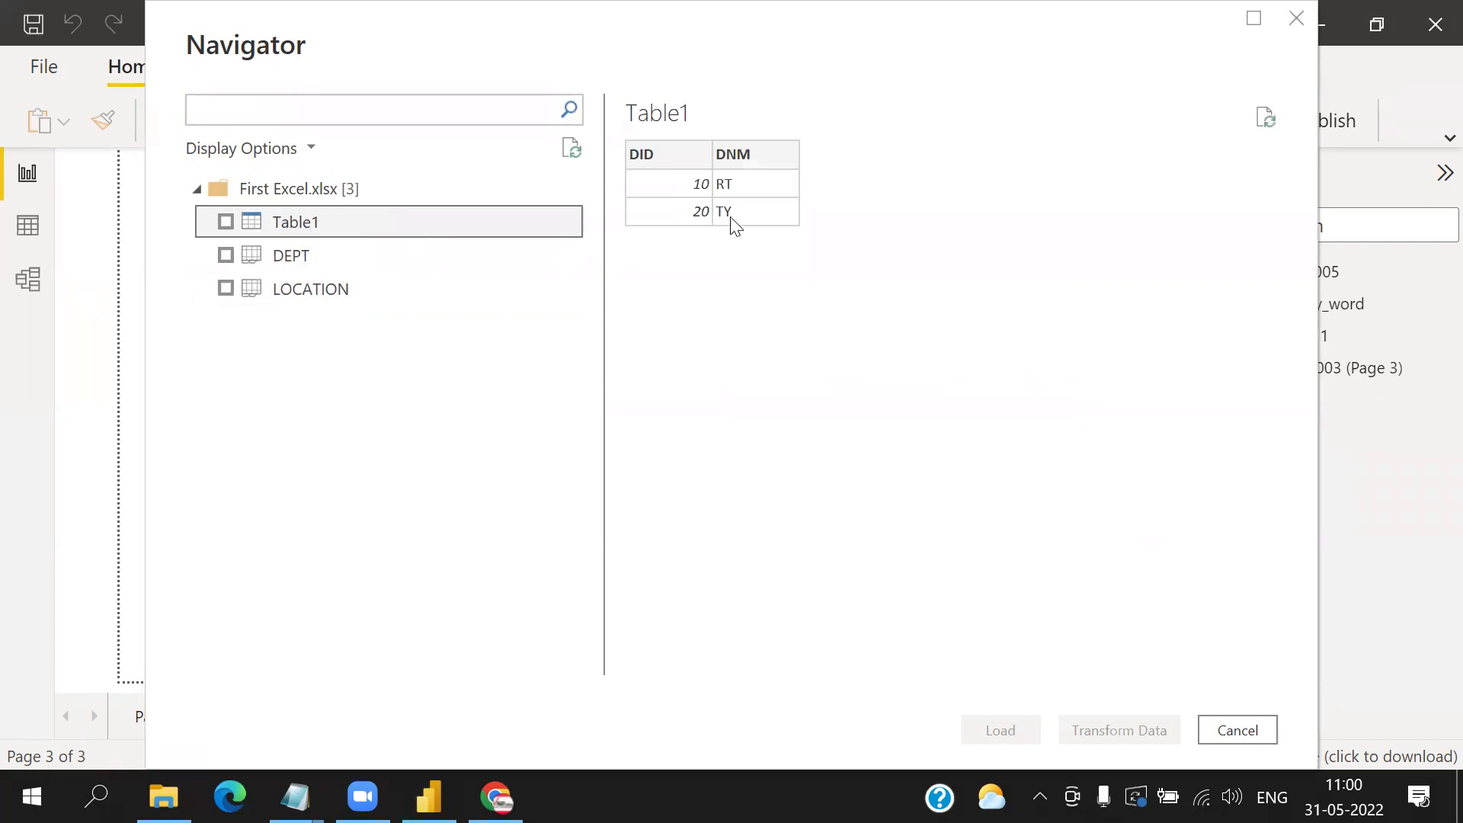
pyautogui.click(307, 259)
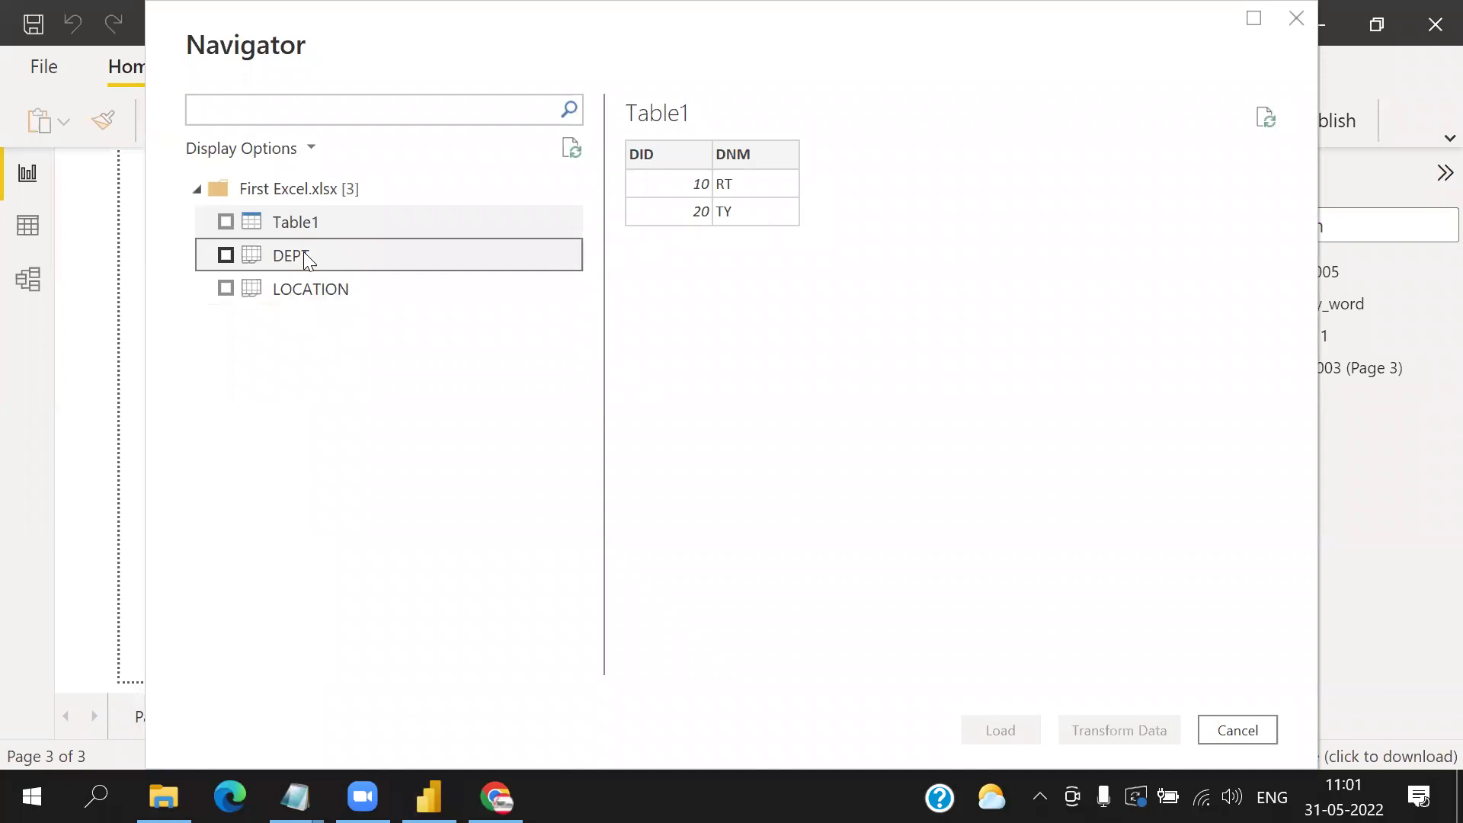
pyautogui.click(288, 295)
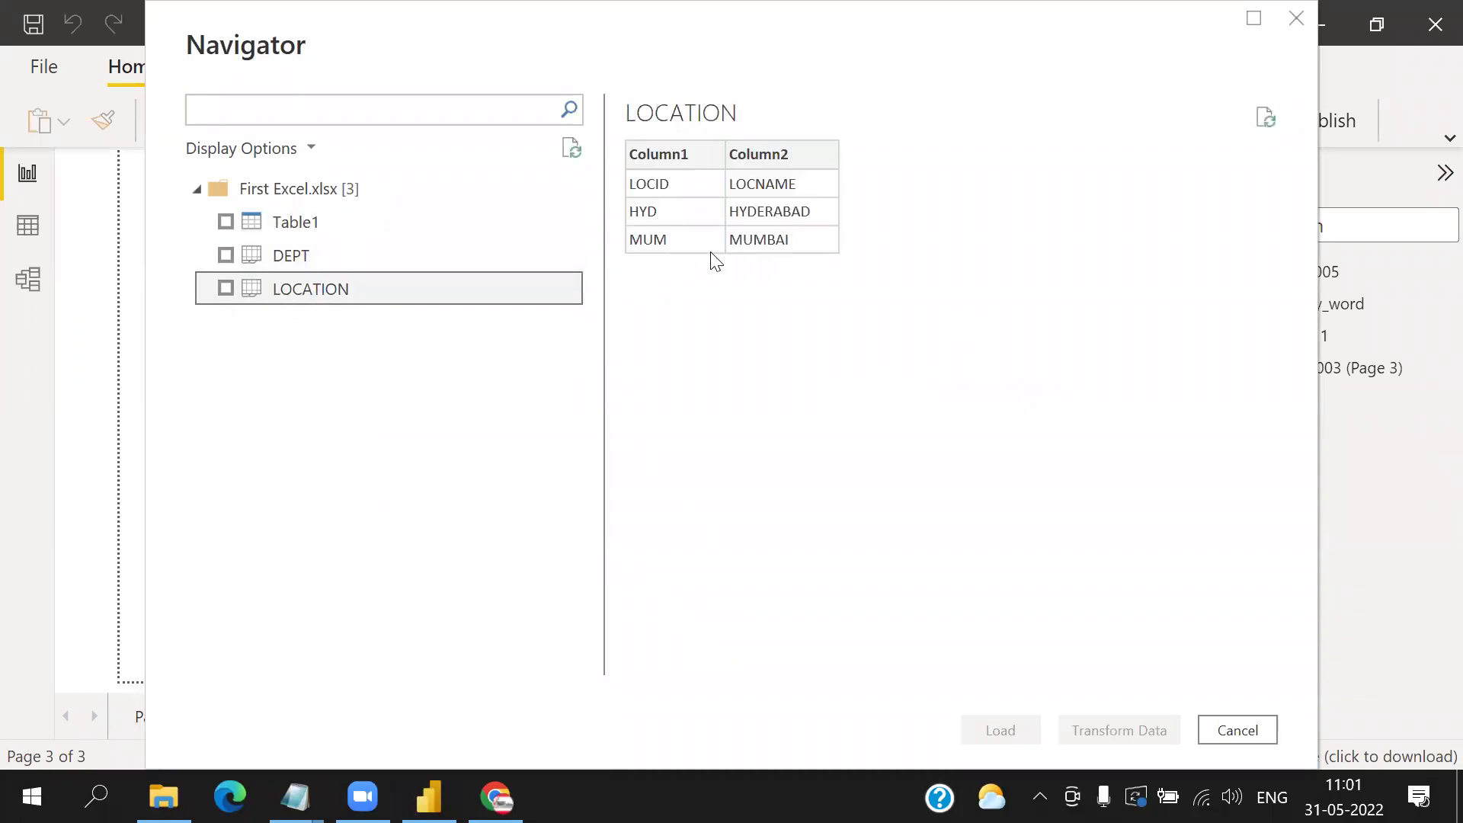
pyautogui.click(226, 223)
pyautogui.click(227, 291)
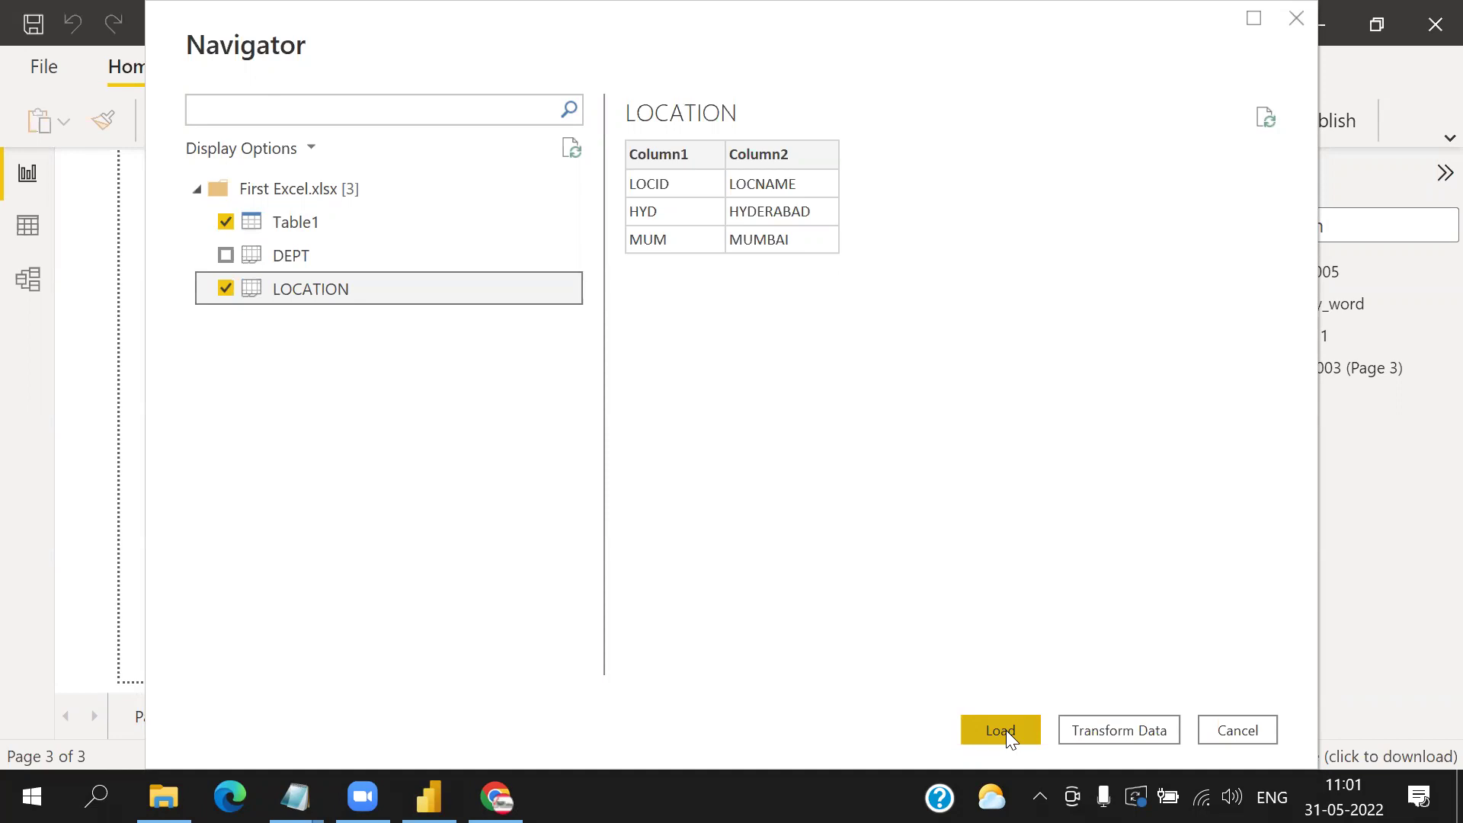
pyautogui.click(429, 796)
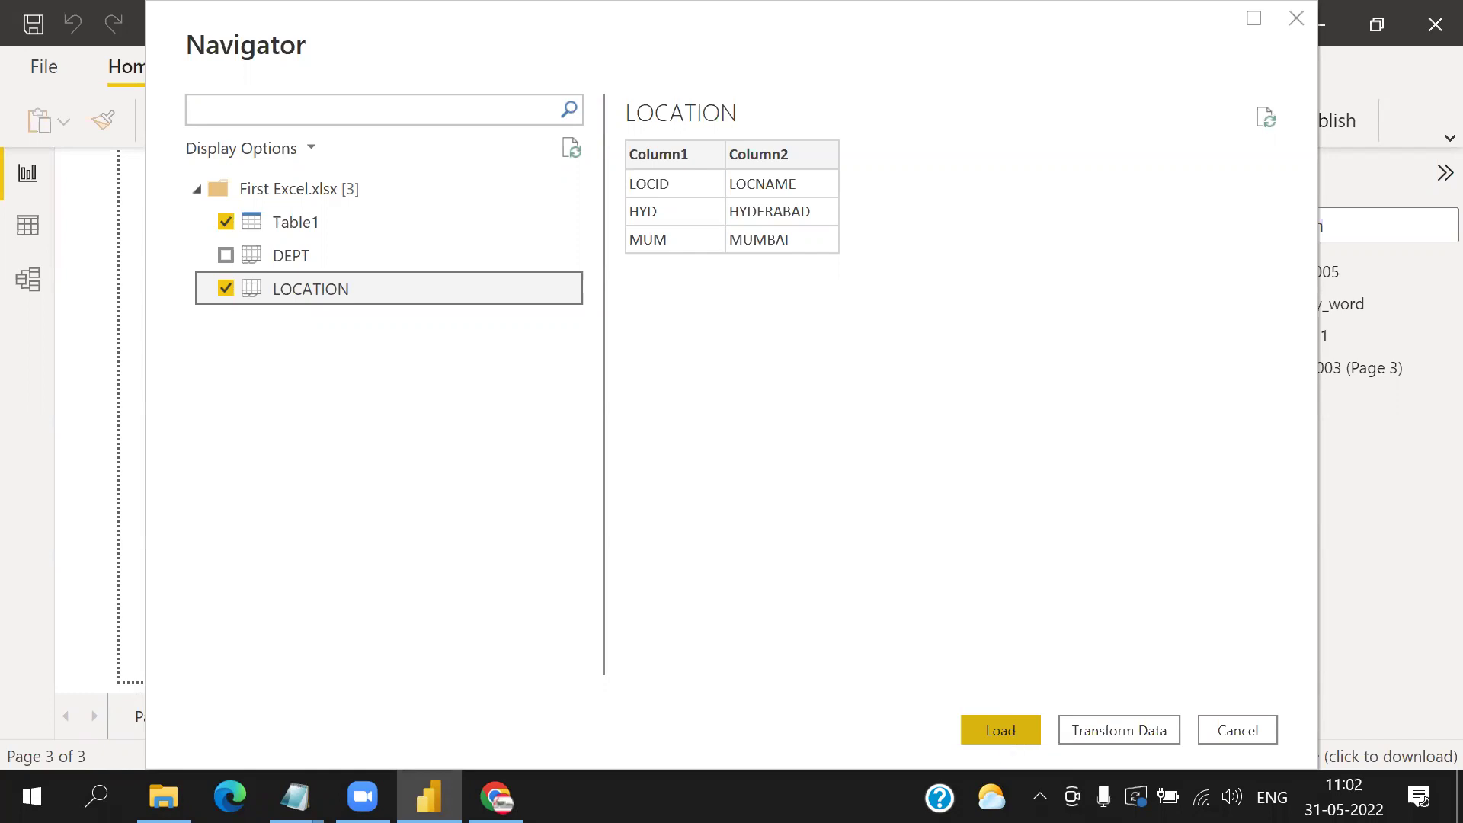
pyautogui.click(988, 727)
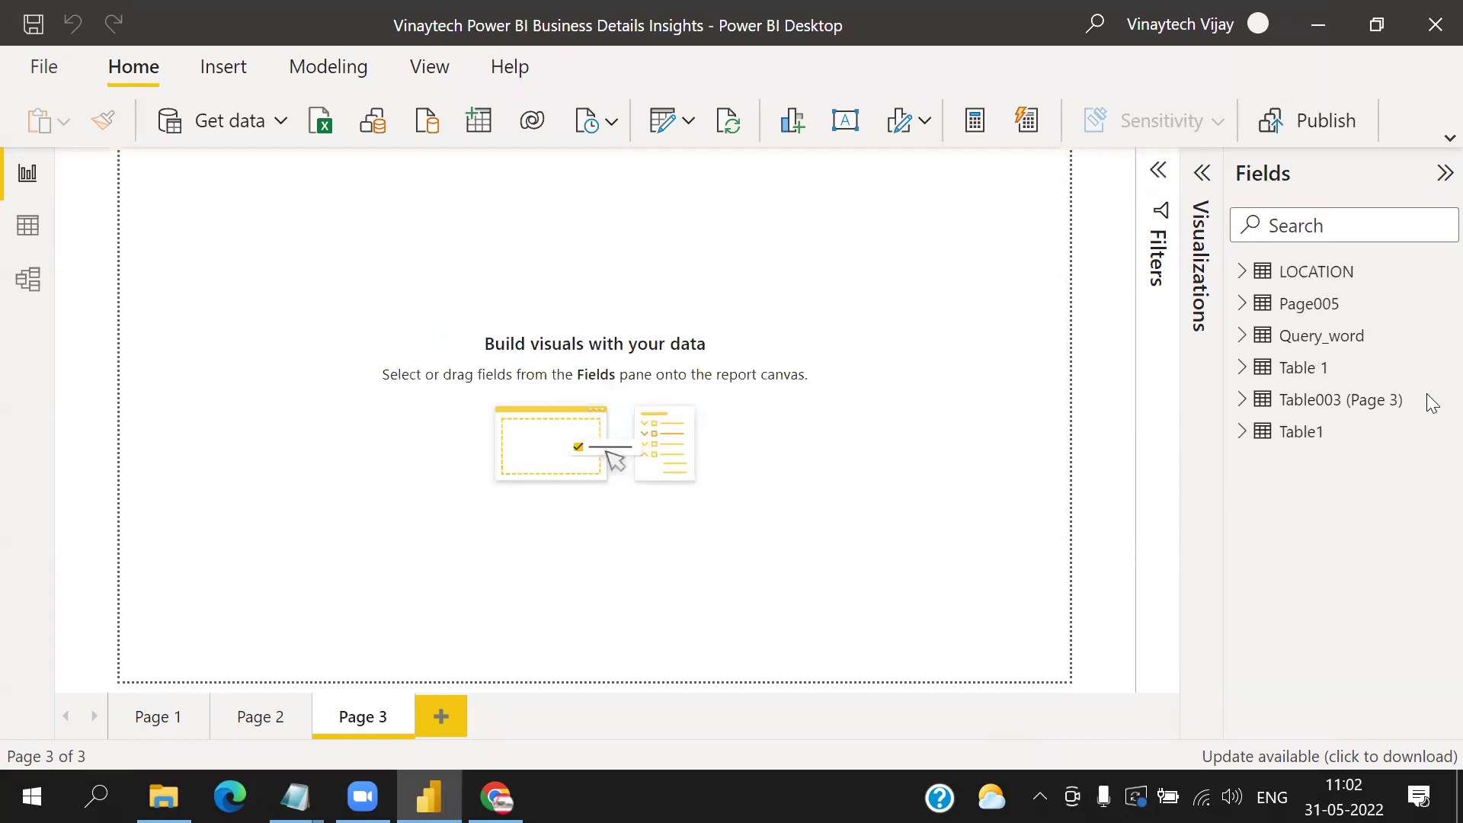
# - Display the rows of the imported Table1 in the data view
pyautogui.click(27, 226)
pyautogui.click(1306, 372)
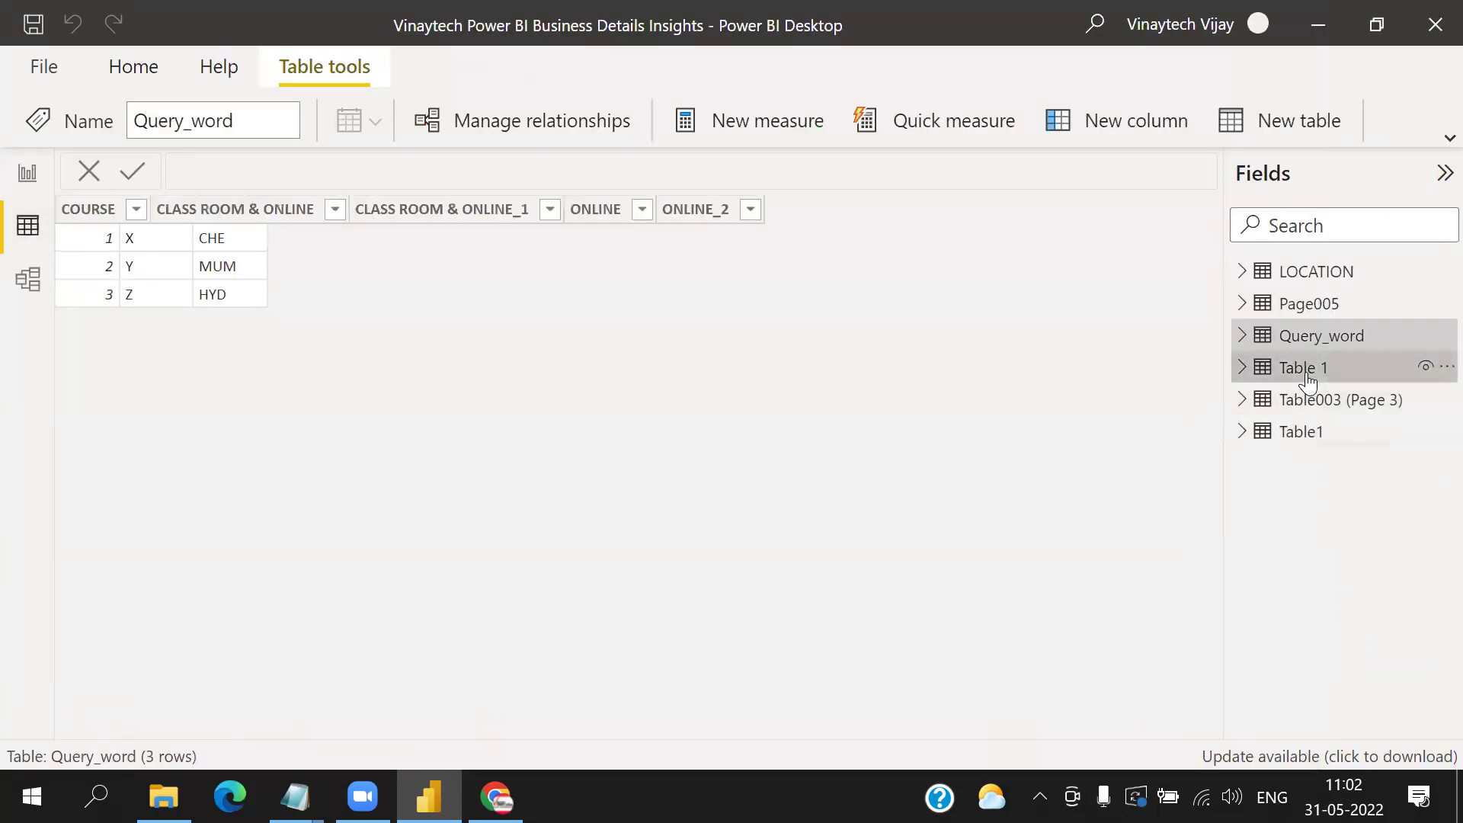
pyautogui.click(1330, 435)
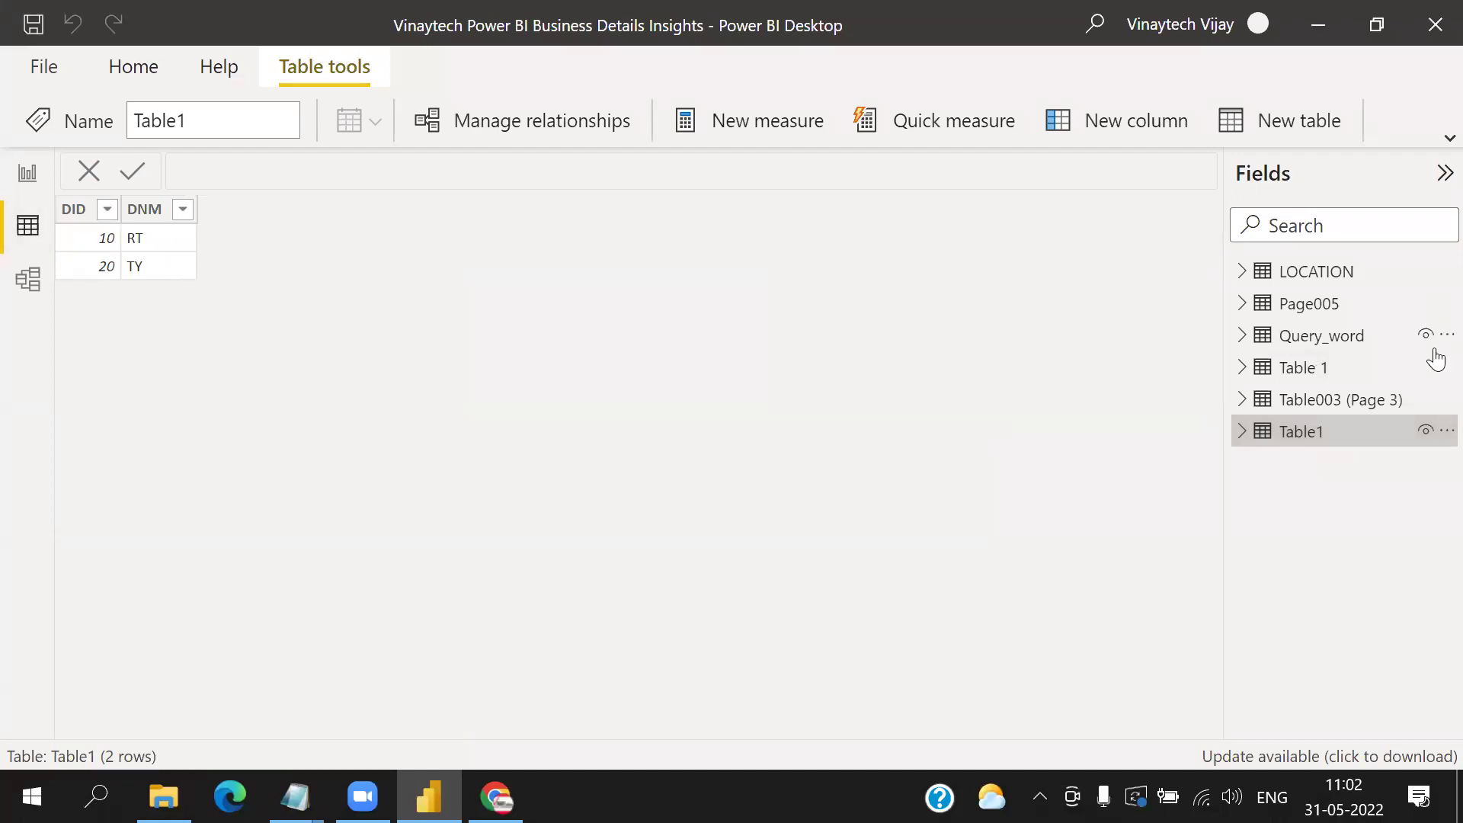
# - Rename Table1 as Table Data
pyautogui.click(1445, 431)
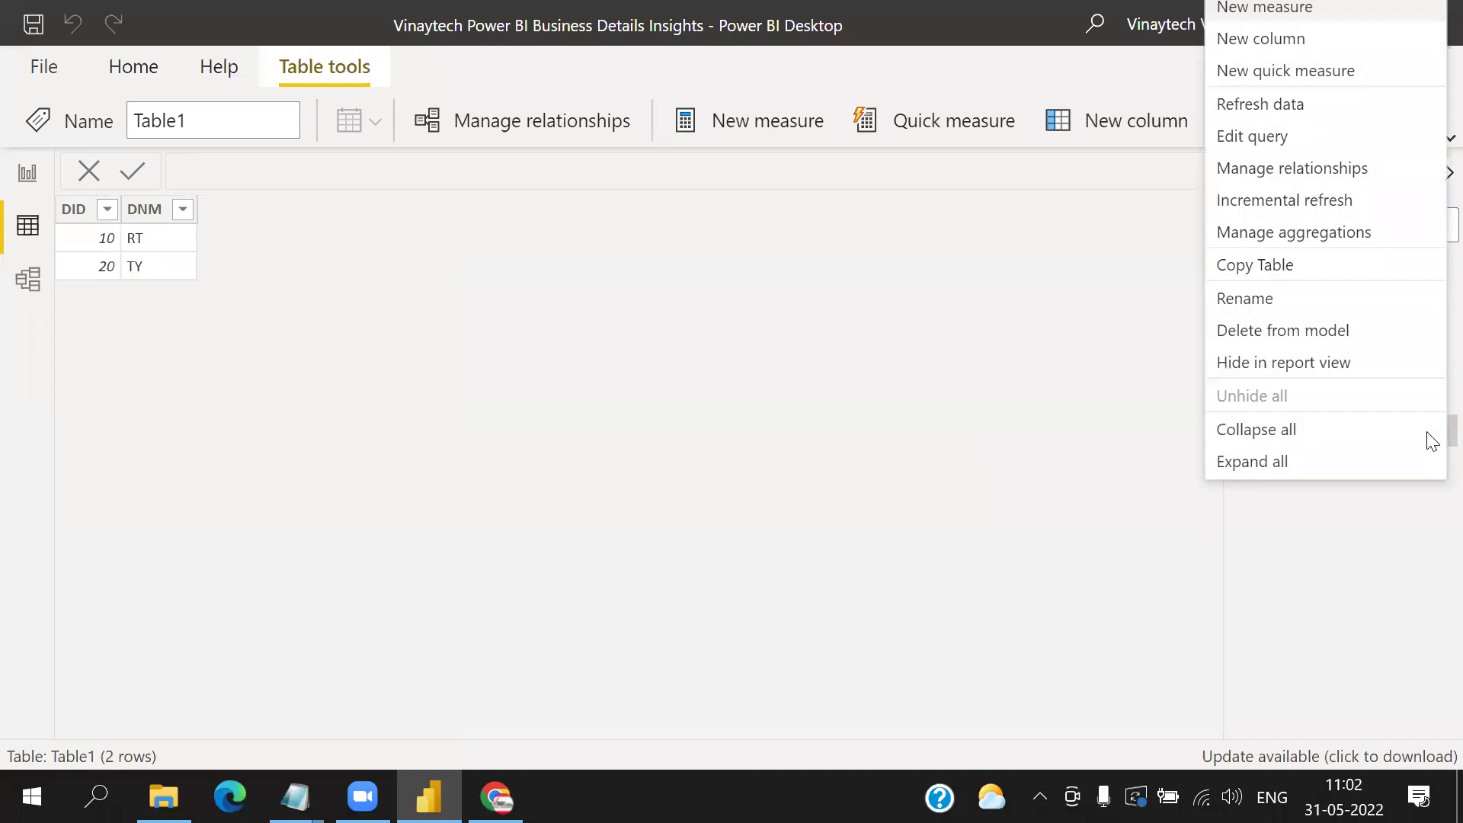
pyautogui.click(1253, 302)
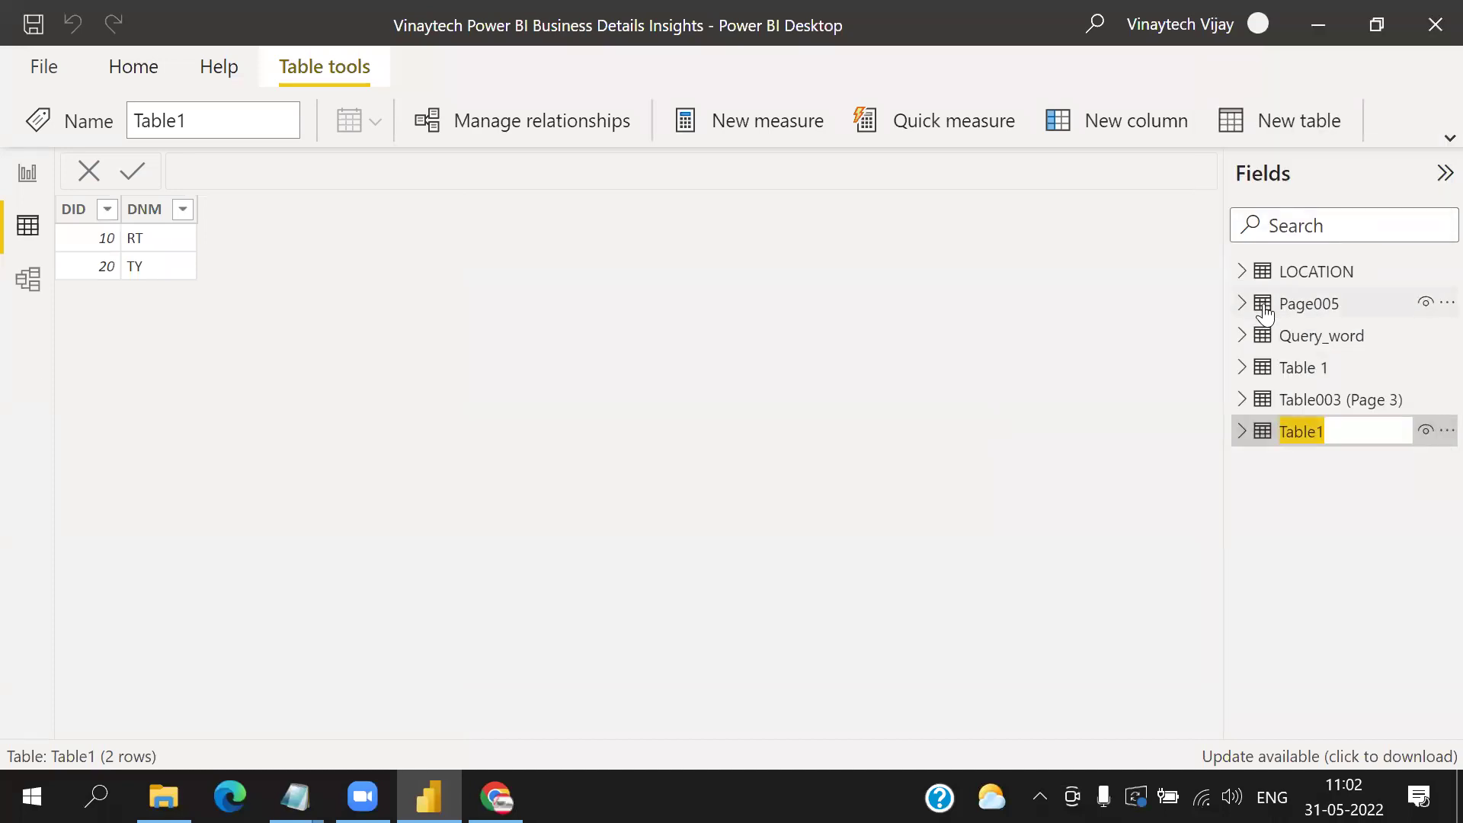
pyautogui.write('tABLE')
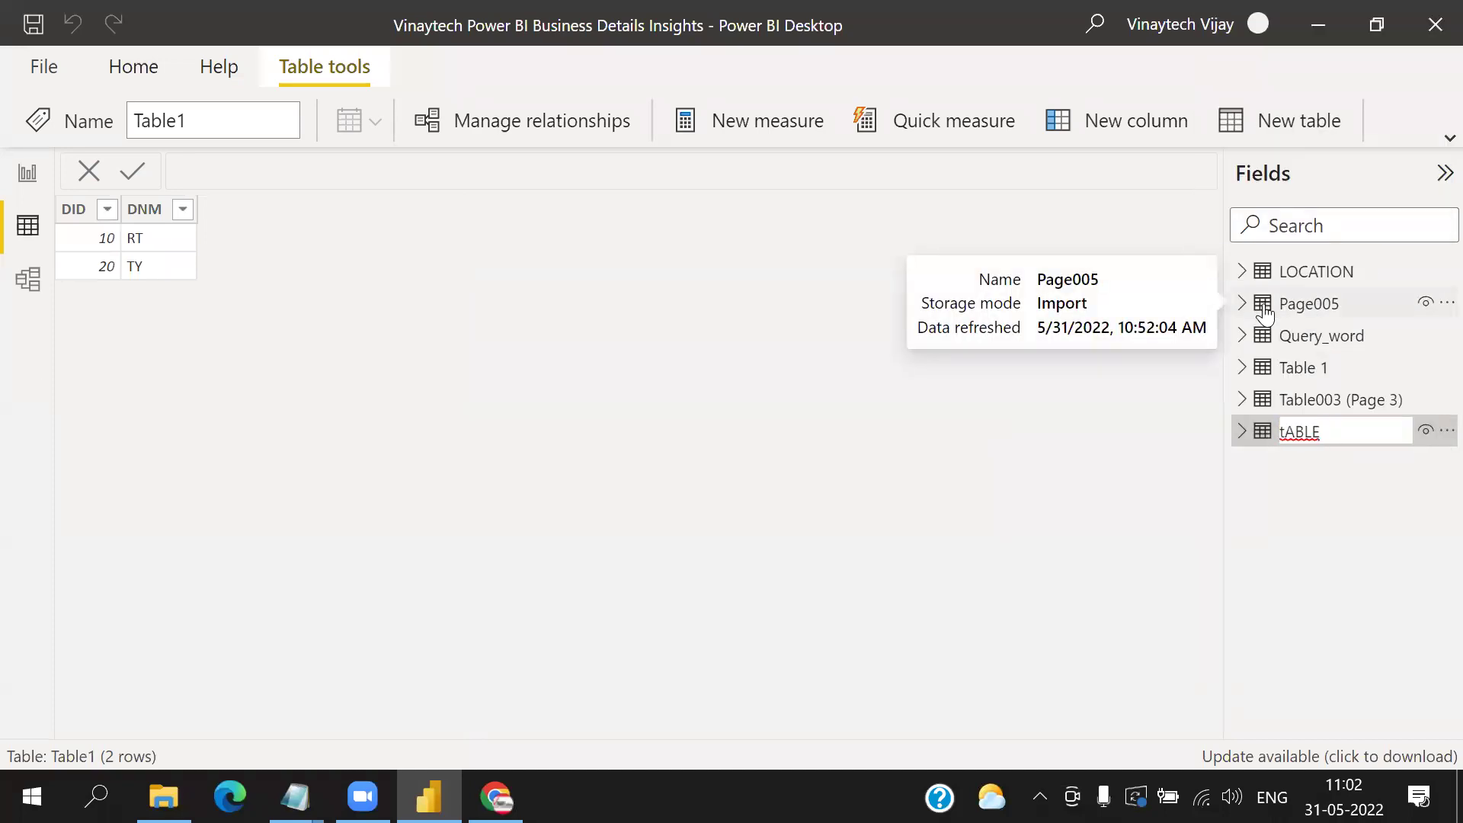
pyautogui.press('BackSpace')
pyautogui.press('BackSpace')
pyautogui.press('BackSpace')
pyautogui.press('Return')
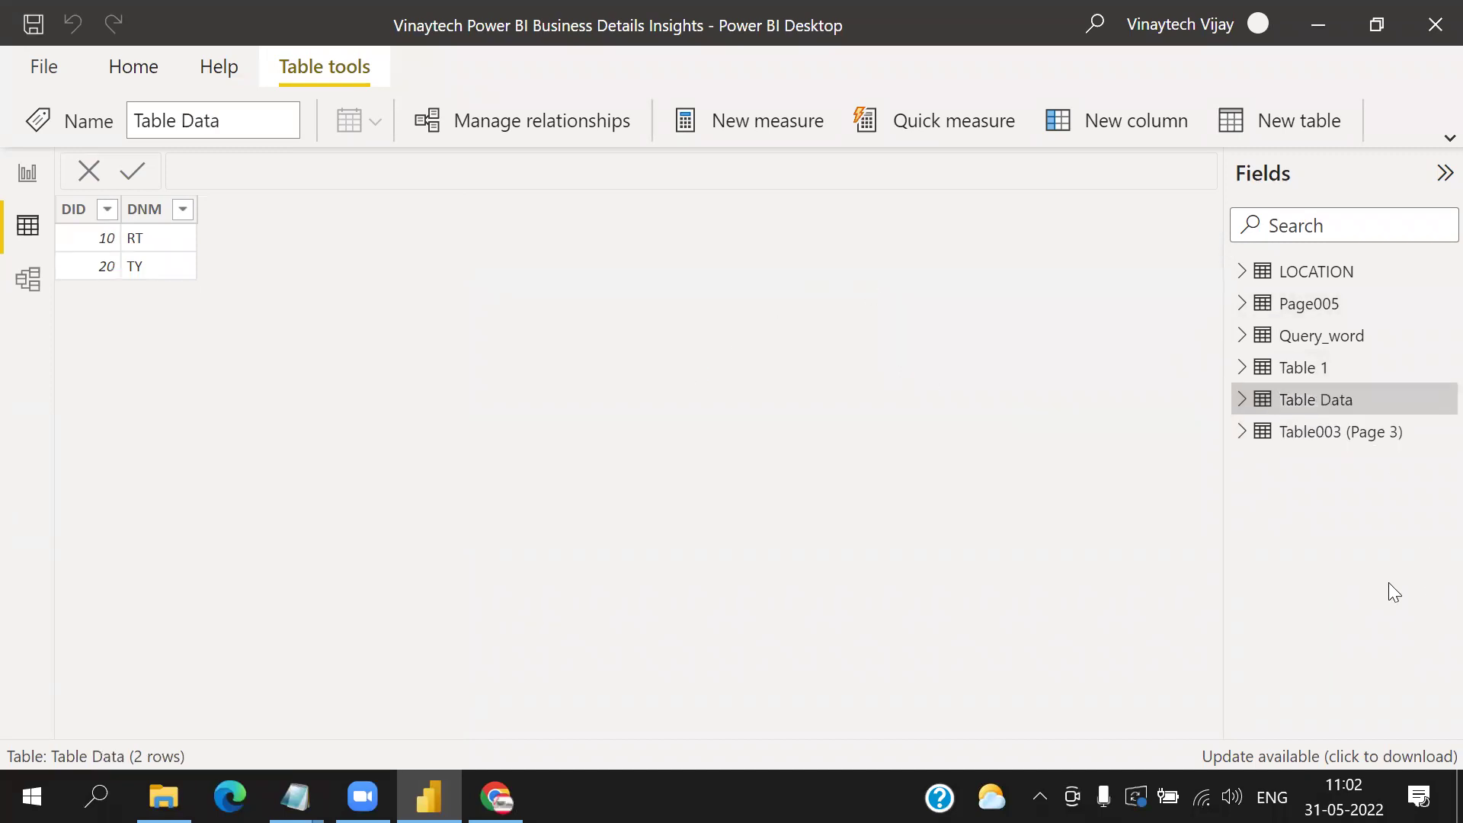
# - Rename the table holding the DID and DNM columns as Dept Data
pyautogui.click(1430, 400)
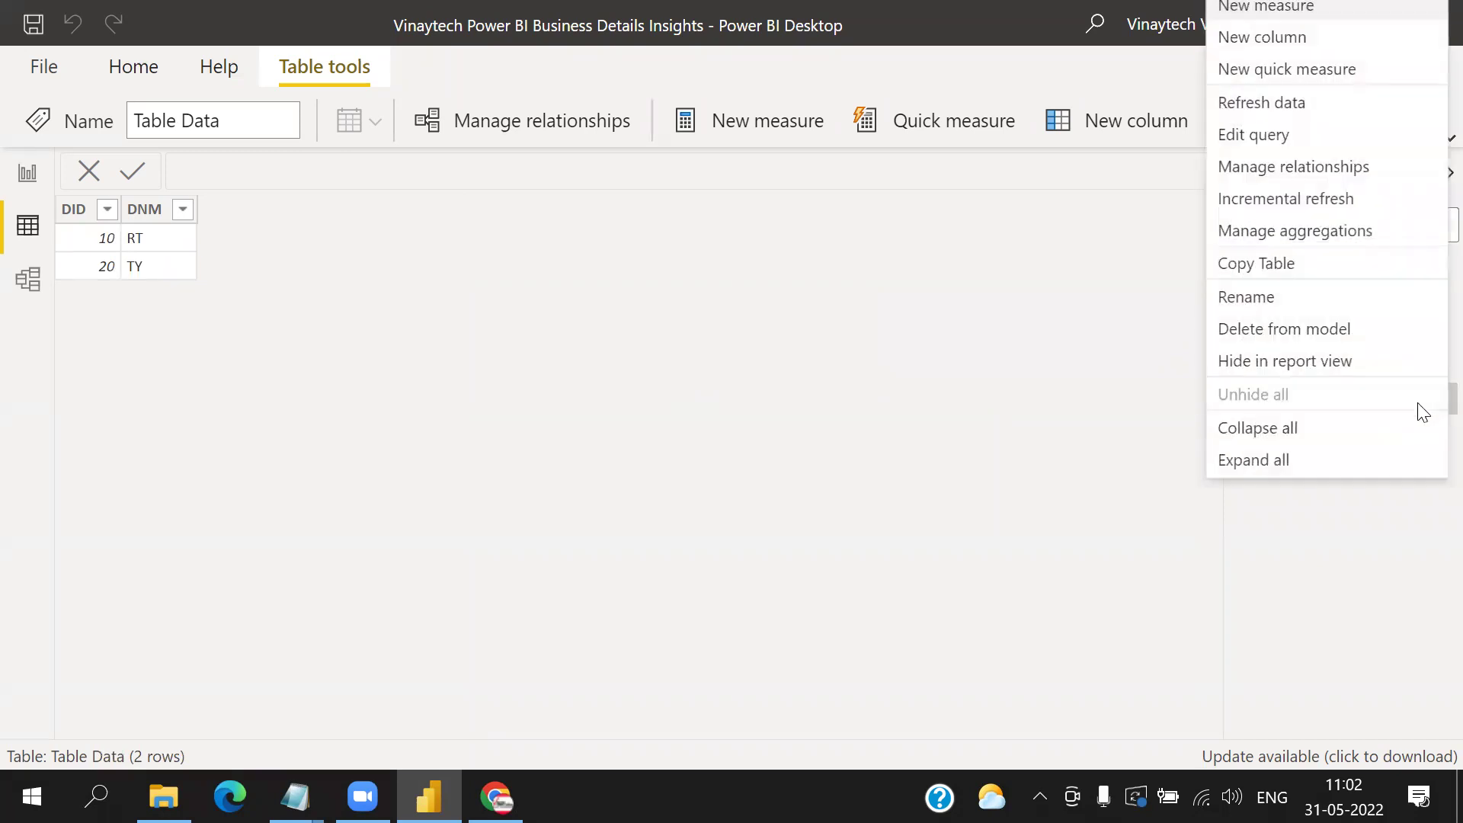
pyautogui.click(1271, 299)
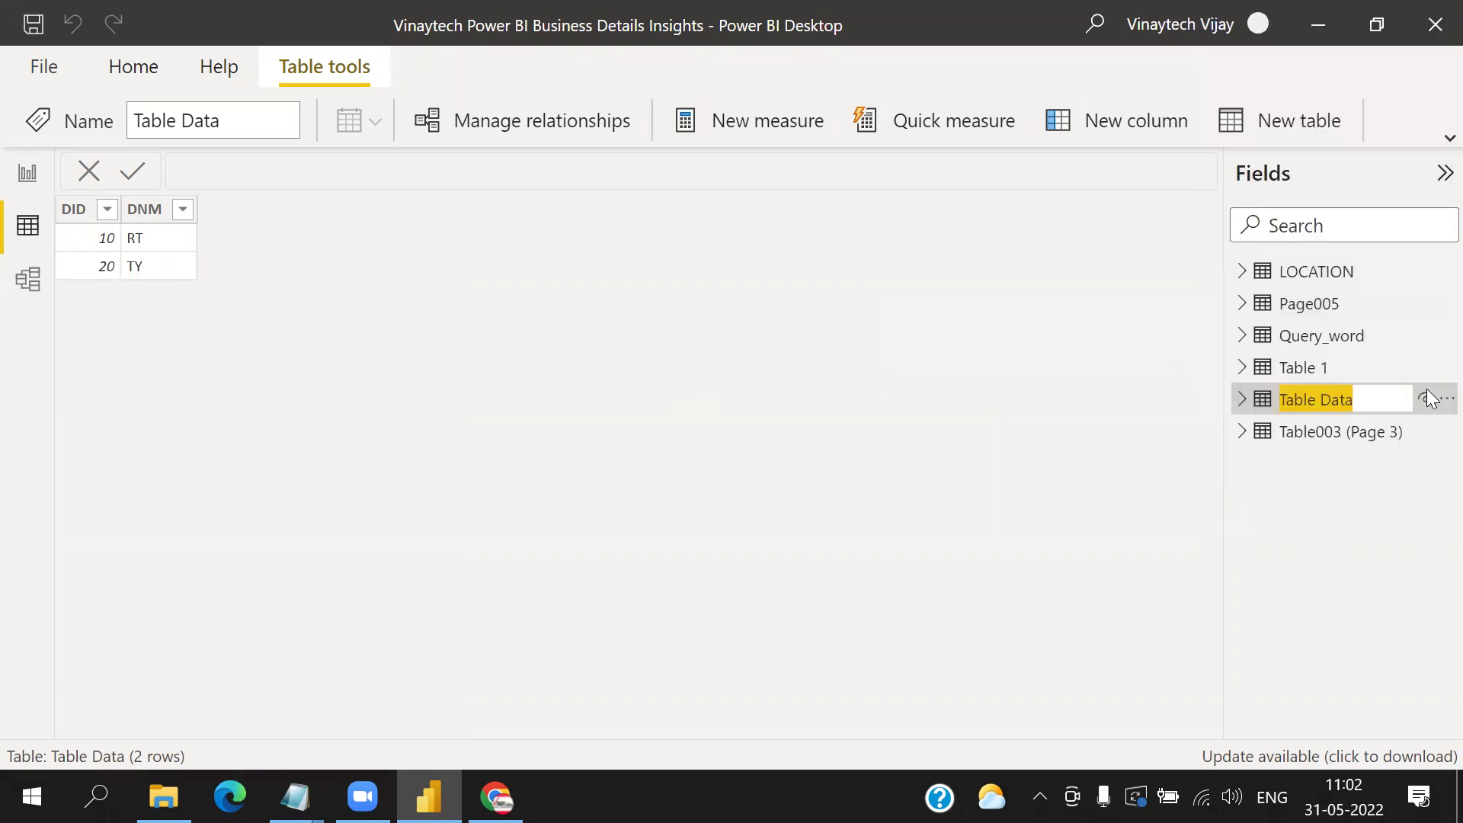
pyautogui.write('Dept D')
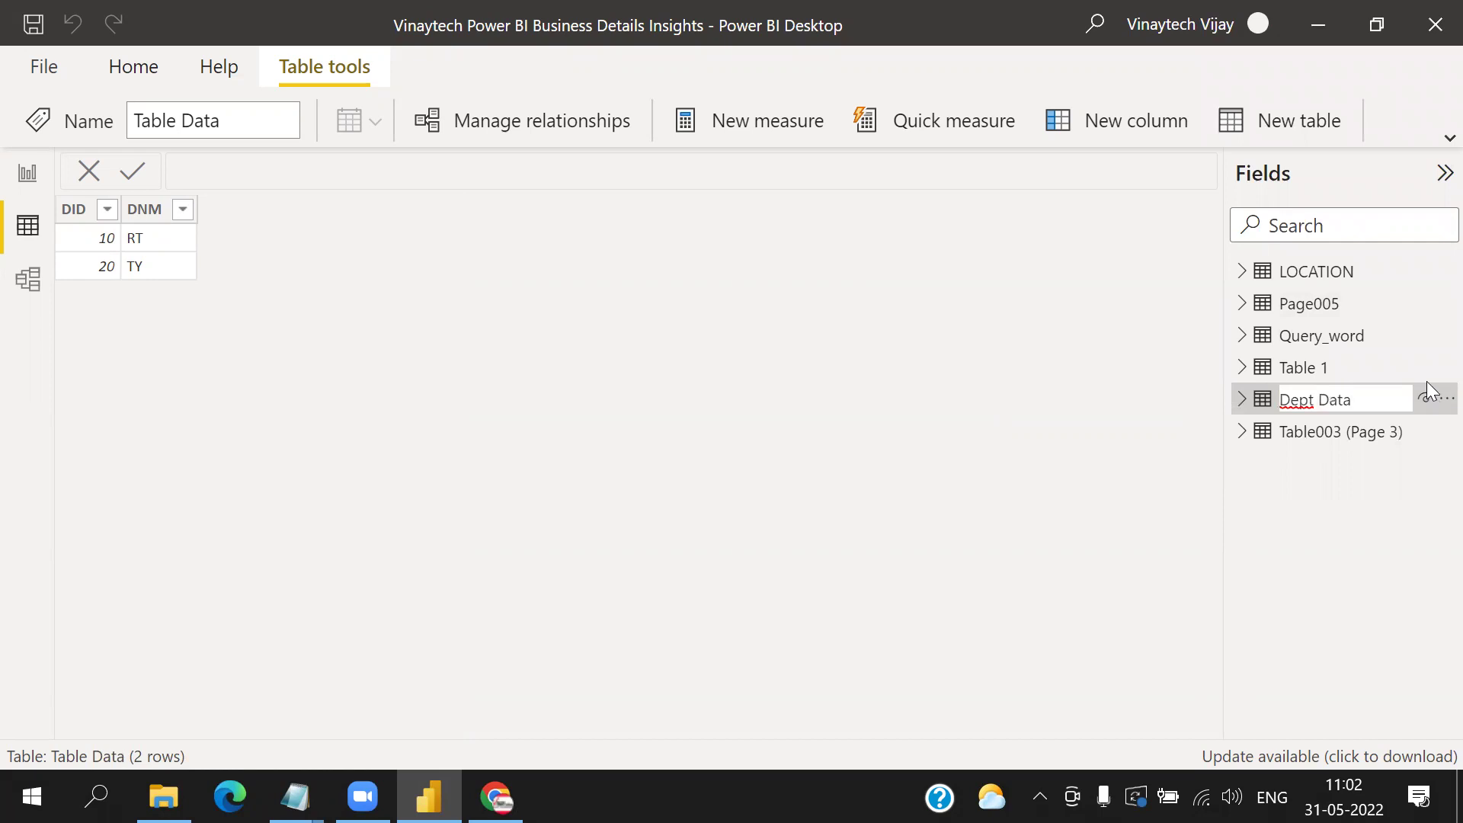
pyautogui.press('Return')
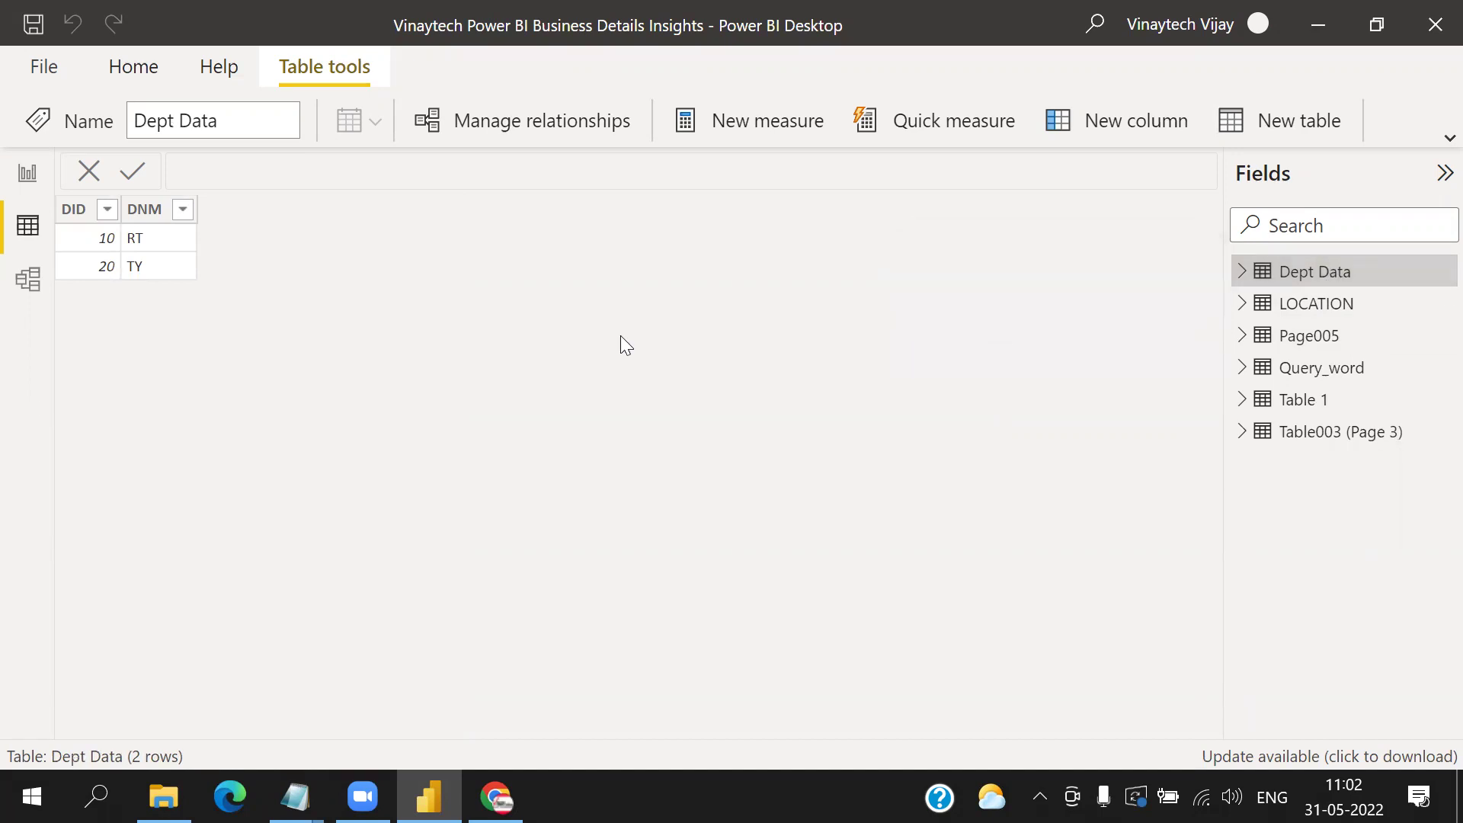
# - Switch to File Explorer and browse from the POWER BI folder through the nested database backup folders to GENERAL FILES FOR PRACTICE
pyautogui.click(163, 797)
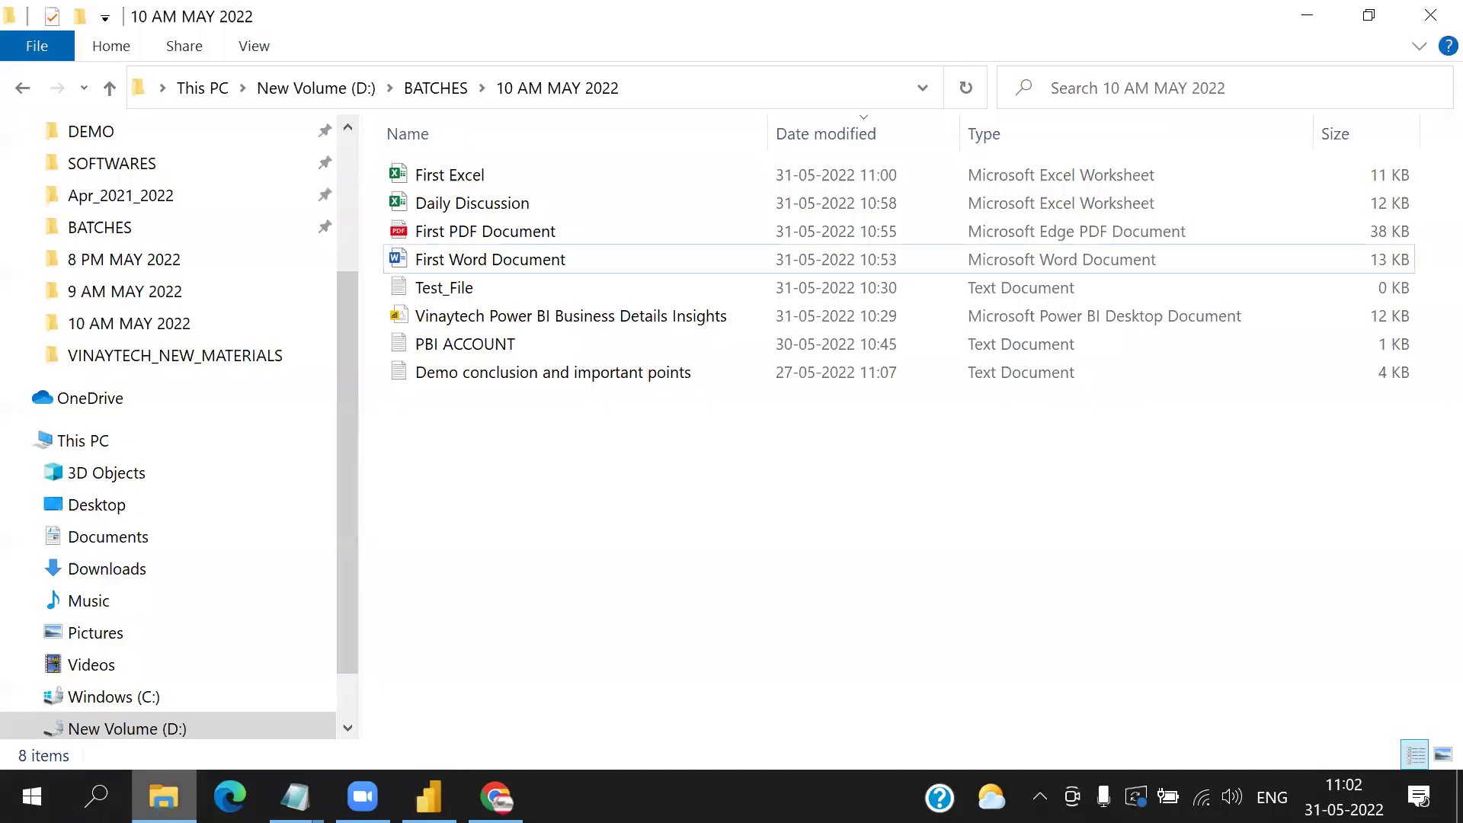
pyautogui.scroll(3, 263, 422)
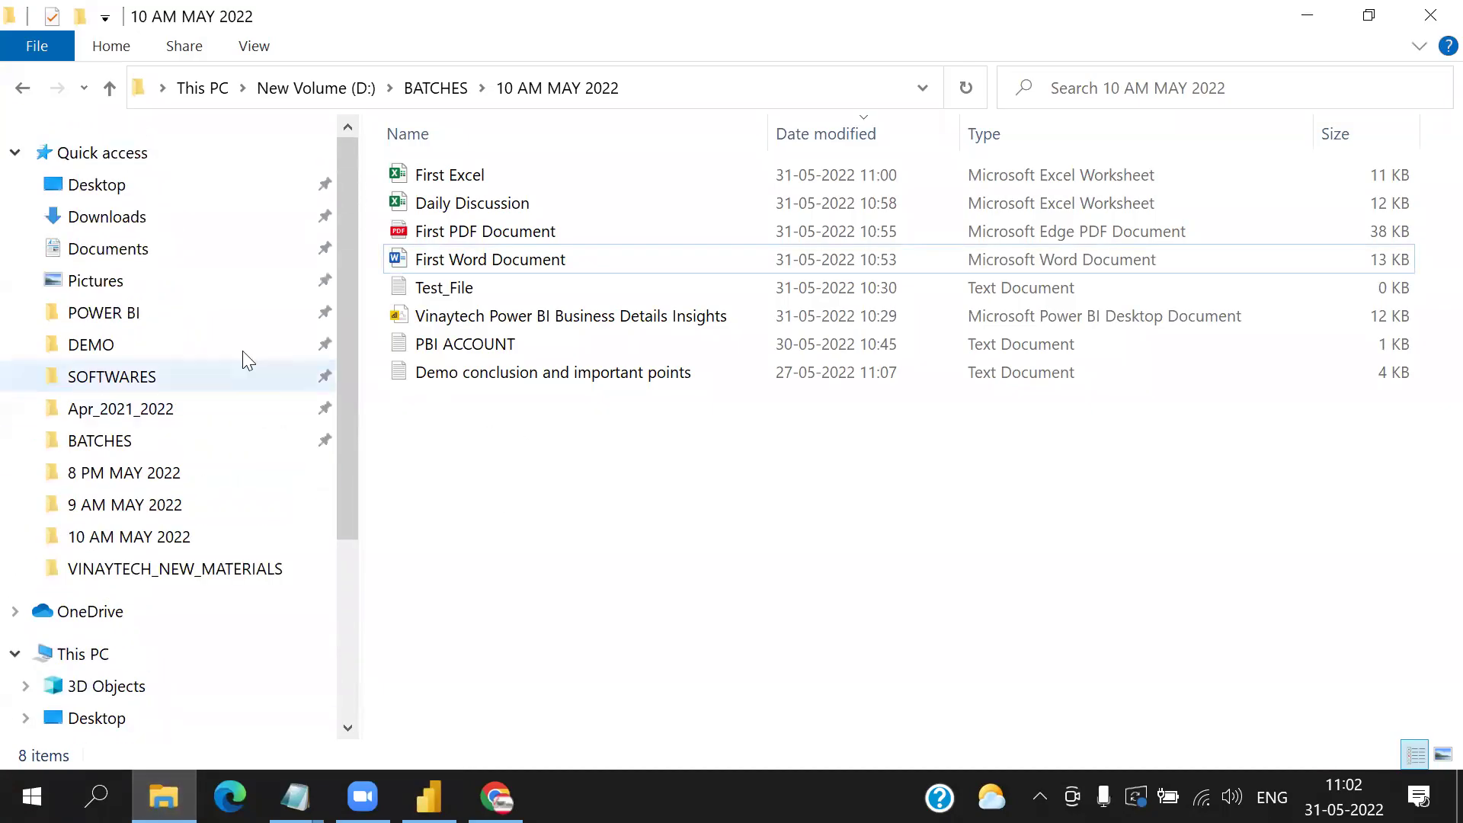
pyautogui.click(129, 324)
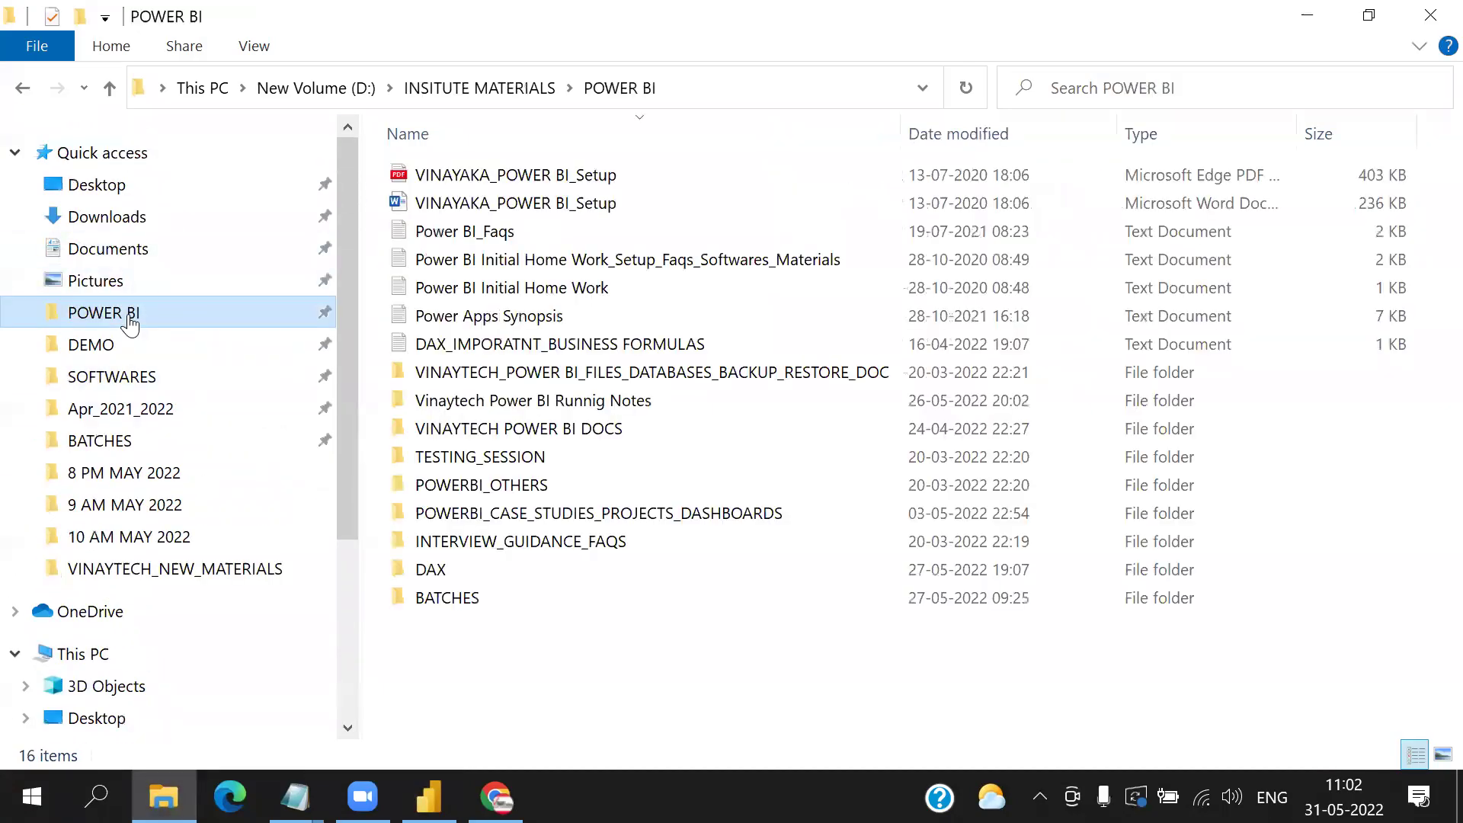
pyautogui.doubleClick(656, 376)
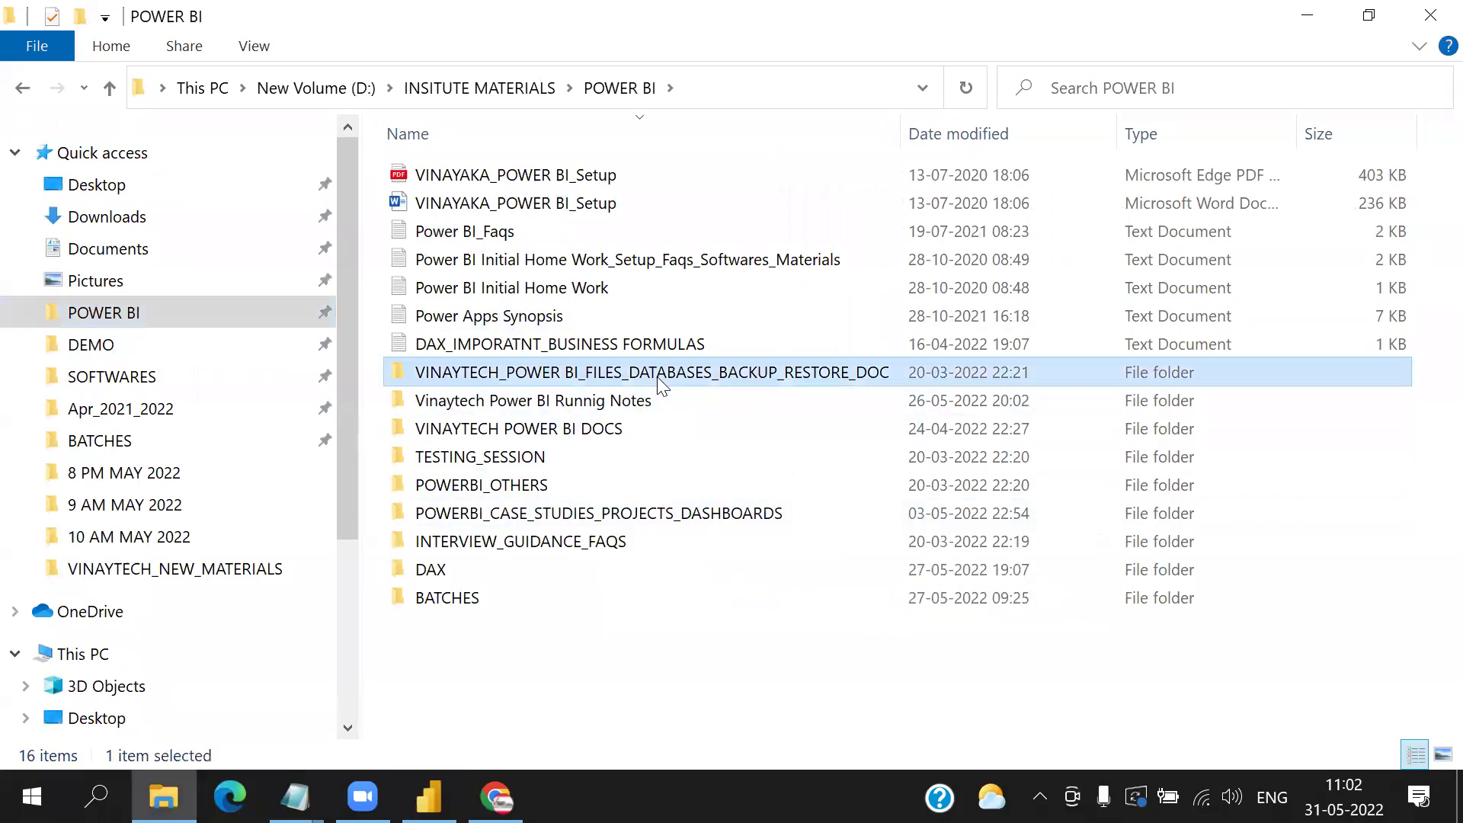
pyautogui.doubleClick(574, 176)
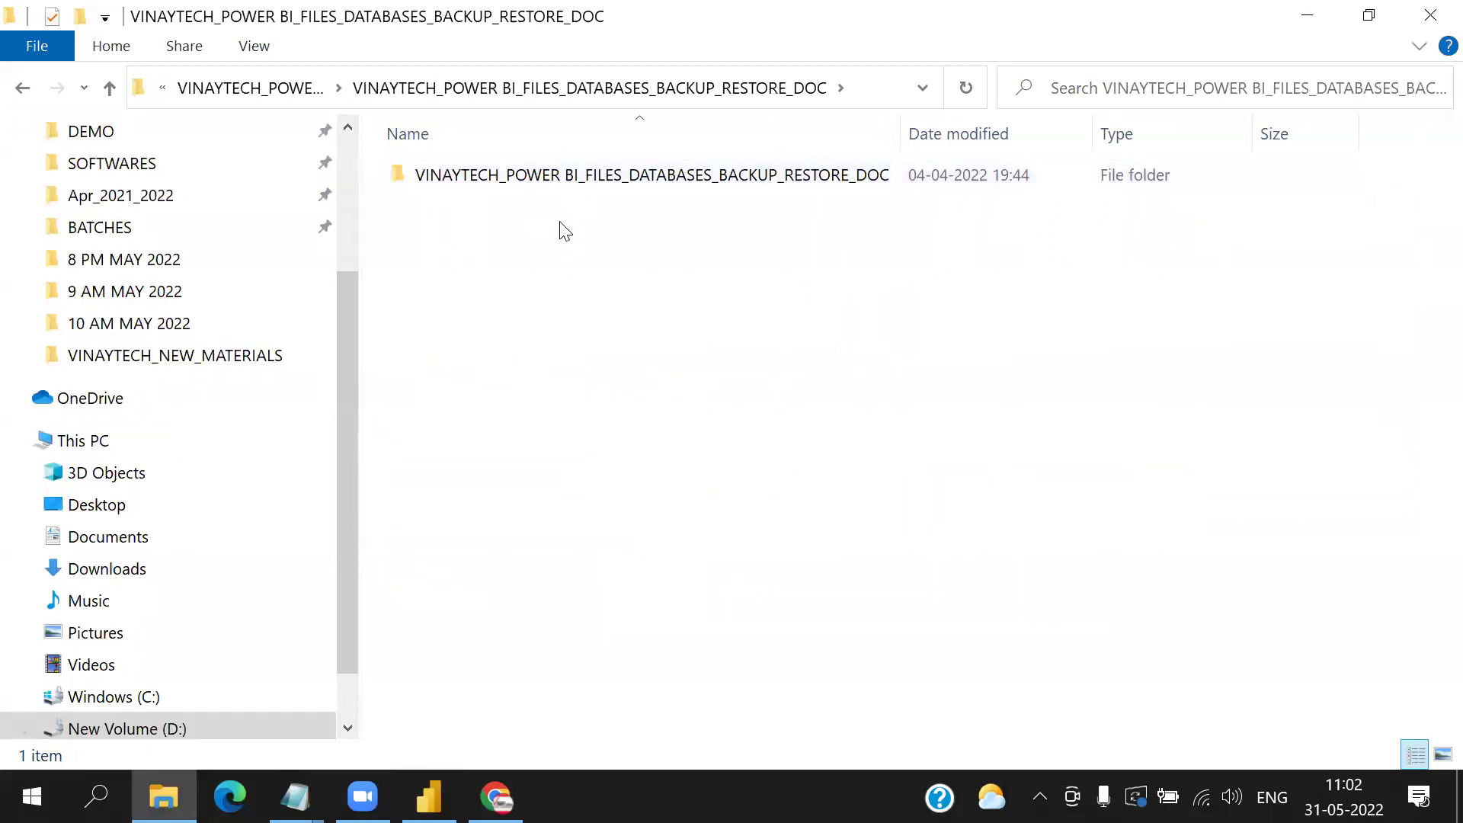
pyautogui.click(571, 186)
pyautogui.doubleClick(574, 186)
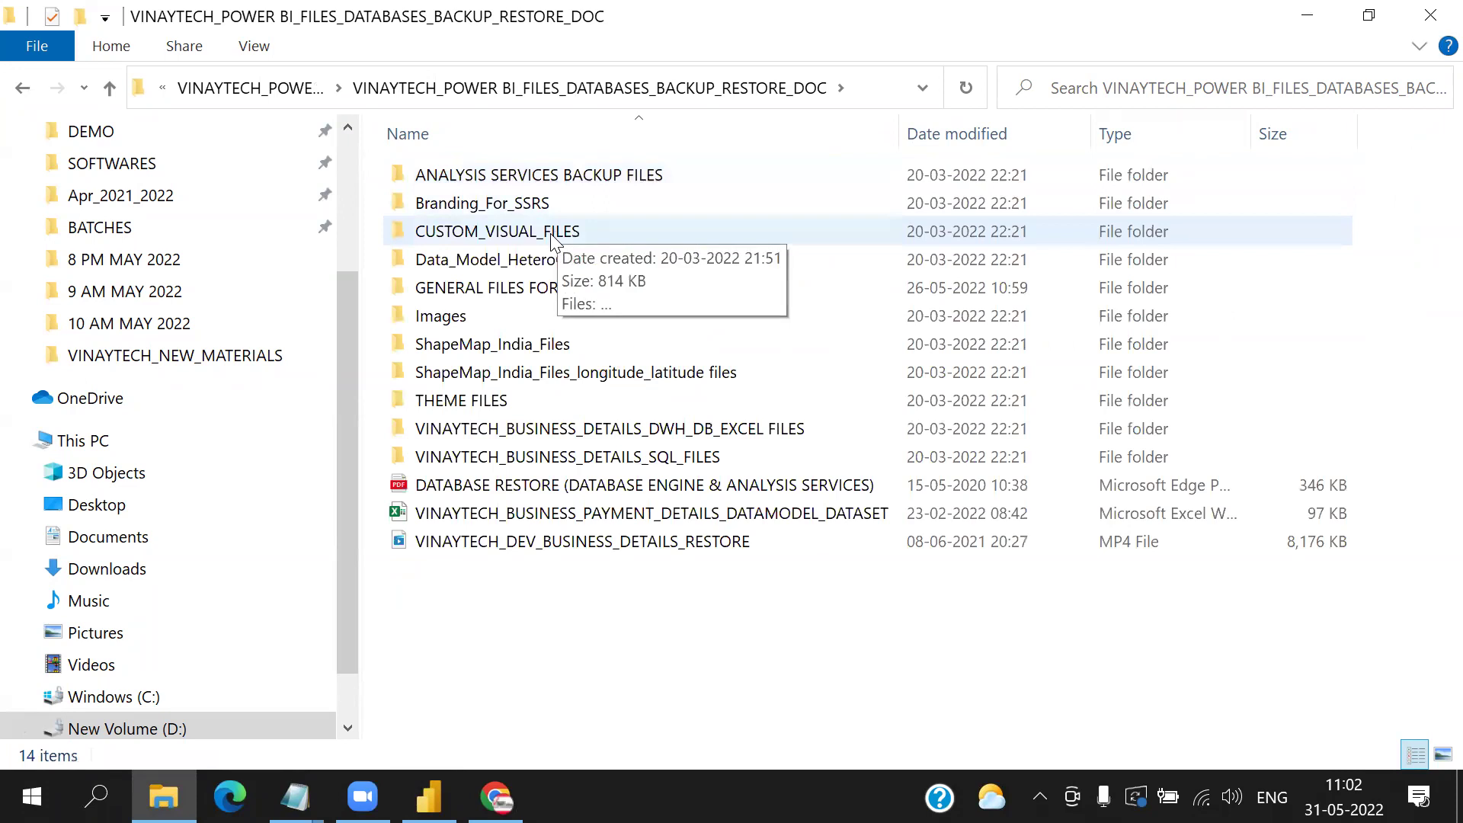
pyautogui.doubleClick(549, 287)
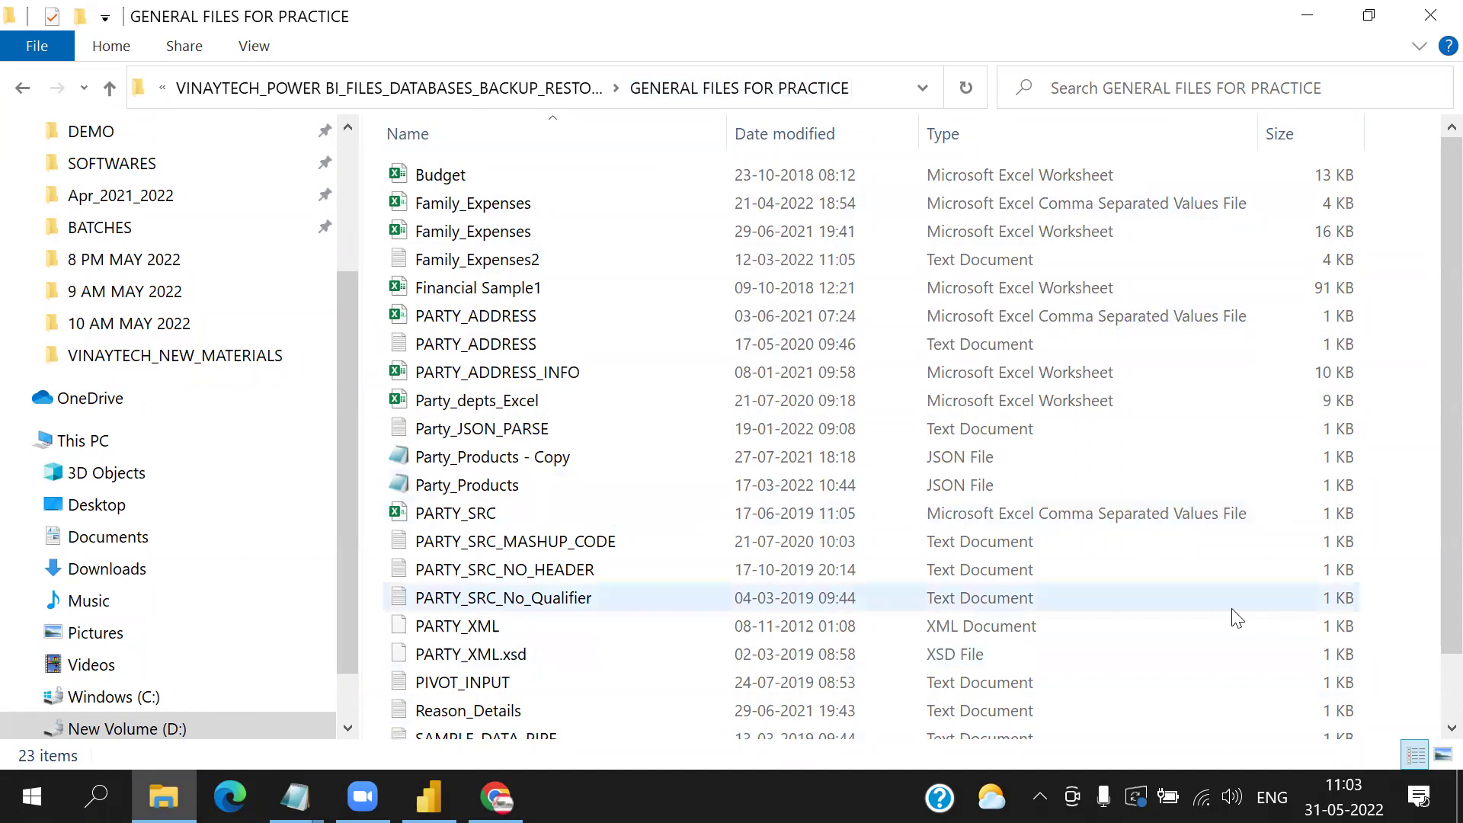
# - Box the Party_Products JSON files and the PARTY_XML file with screen annotations, handwrite a semi-structured label, and leave annotation mode
pyautogui.moveTo(367, 438)
pyautogui.mouseDown()
pyautogui.moveTo(393, 462)
pyautogui.moveTo(1102, 500)
pyautogui.mouseUp()
pyautogui.moveTo(349, 607)
pyautogui.mouseDown()
pyautogui.moveTo(526, 636)
pyautogui.moveTo(1105, 639)
pyautogui.mouseUp()
pyautogui.moveTo(1085, 414)
pyautogui.mouseDown()
pyautogui.moveTo(1155, 588)
pyautogui.moveTo(1111, 637)
pyautogui.mouseUp()
pyautogui.moveTo(987, 238)
pyautogui.mouseDown()
pyautogui.moveTo(941, 349)
pyautogui.moveTo(998, 283)
pyautogui.moveTo(1021, 349)
pyautogui.mouseUp()
pyautogui.moveTo(1055, 348); pyautogui.dragTo(1104, 327)
pyautogui.moveTo(1167, 264)
pyautogui.mouseDown()
pyautogui.moveTo(1154, 335)
pyautogui.moveTo(1217, 292)
pyautogui.mouseUp()
pyautogui.moveTo(1224, 288)
pyautogui.mouseDown()
pyautogui.moveTo(1253, 290)
pyautogui.moveTo(1297, 344)
pyautogui.moveTo(1336, 322)
pyautogui.mouseUp()
pyautogui.moveTo(1339, 302)
pyautogui.mouseDown()
pyautogui.moveTo(1420, 238)
pyautogui.moveTo(1452, 333)
pyautogui.mouseUp()
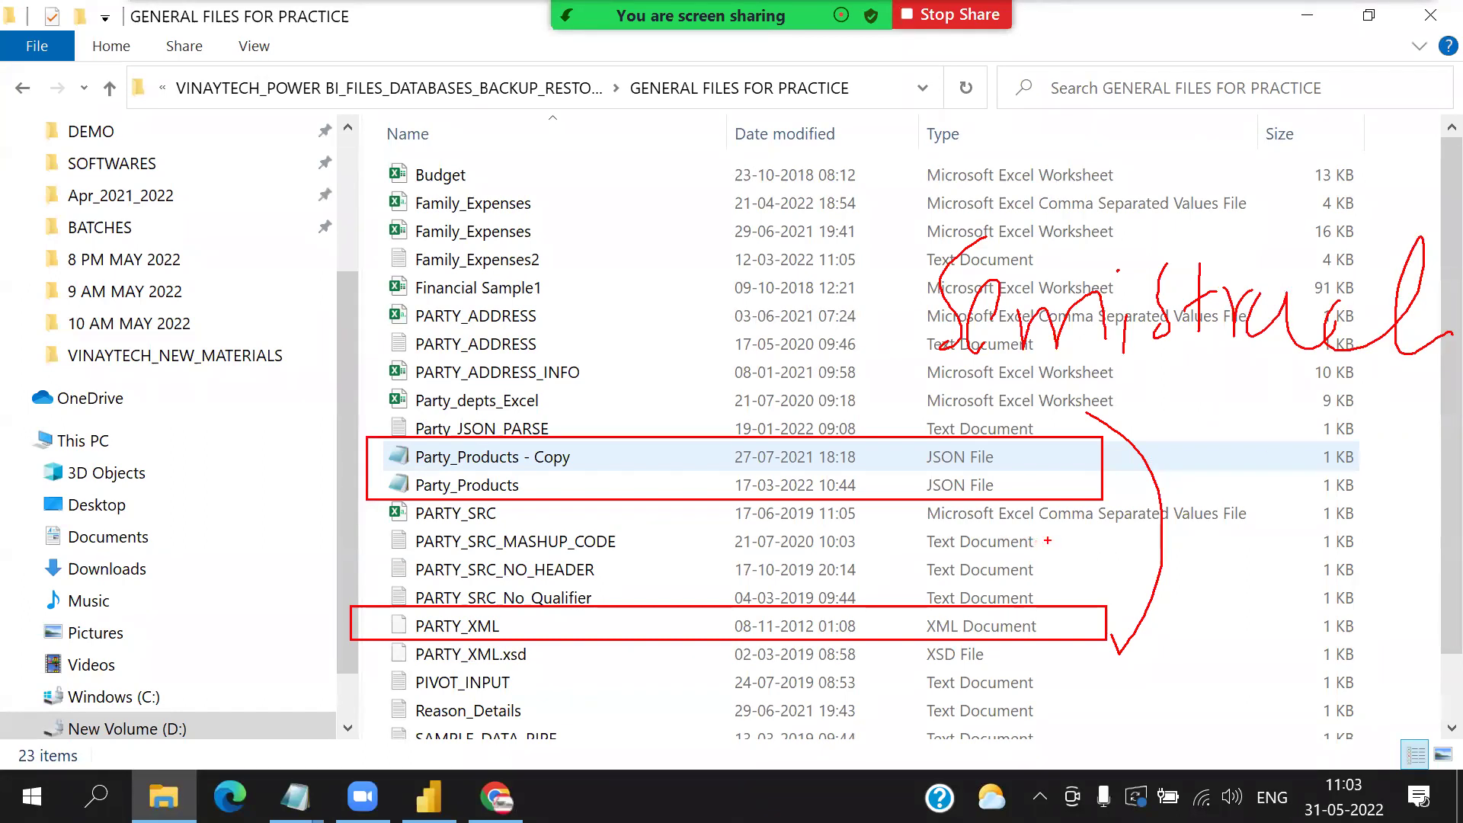
pyautogui.moveTo(577, 456); pyautogui.dragTo(673, 406)
pyautogui.moveTo(920, 450); pyautogui.dragTo(952, 385)
pyautogui.moveTo(936, 442); pyautogui.dragTo(988, 401)
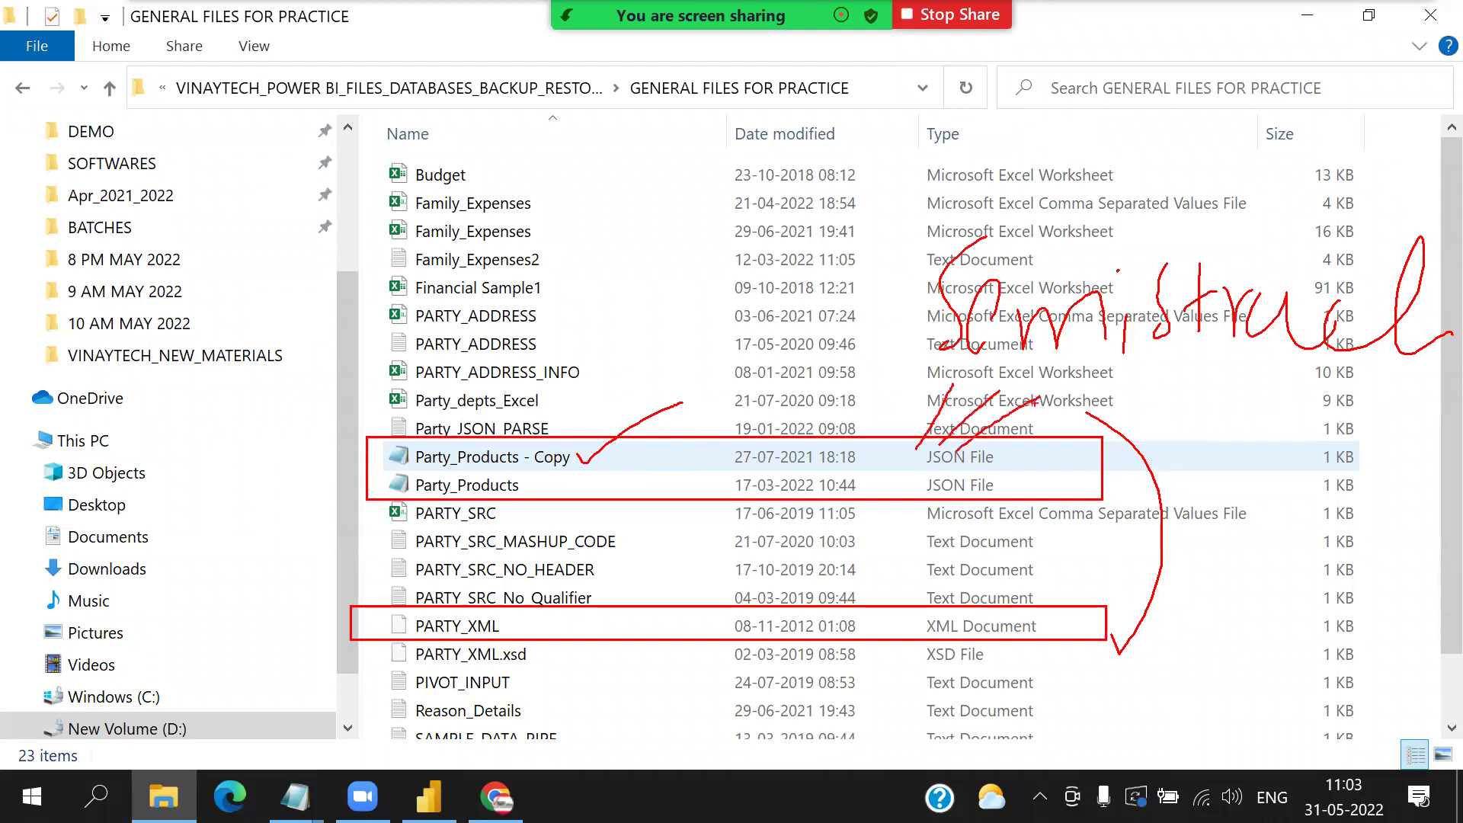
pyautogui.moveTo(969, 461); pyautogui.dragTo(1135, 409)
pyautogui.press('Escape')
# - Check the Power BI Desktop window briefly, then close the open File Explorer windows
pyautogui.click(429, 797)
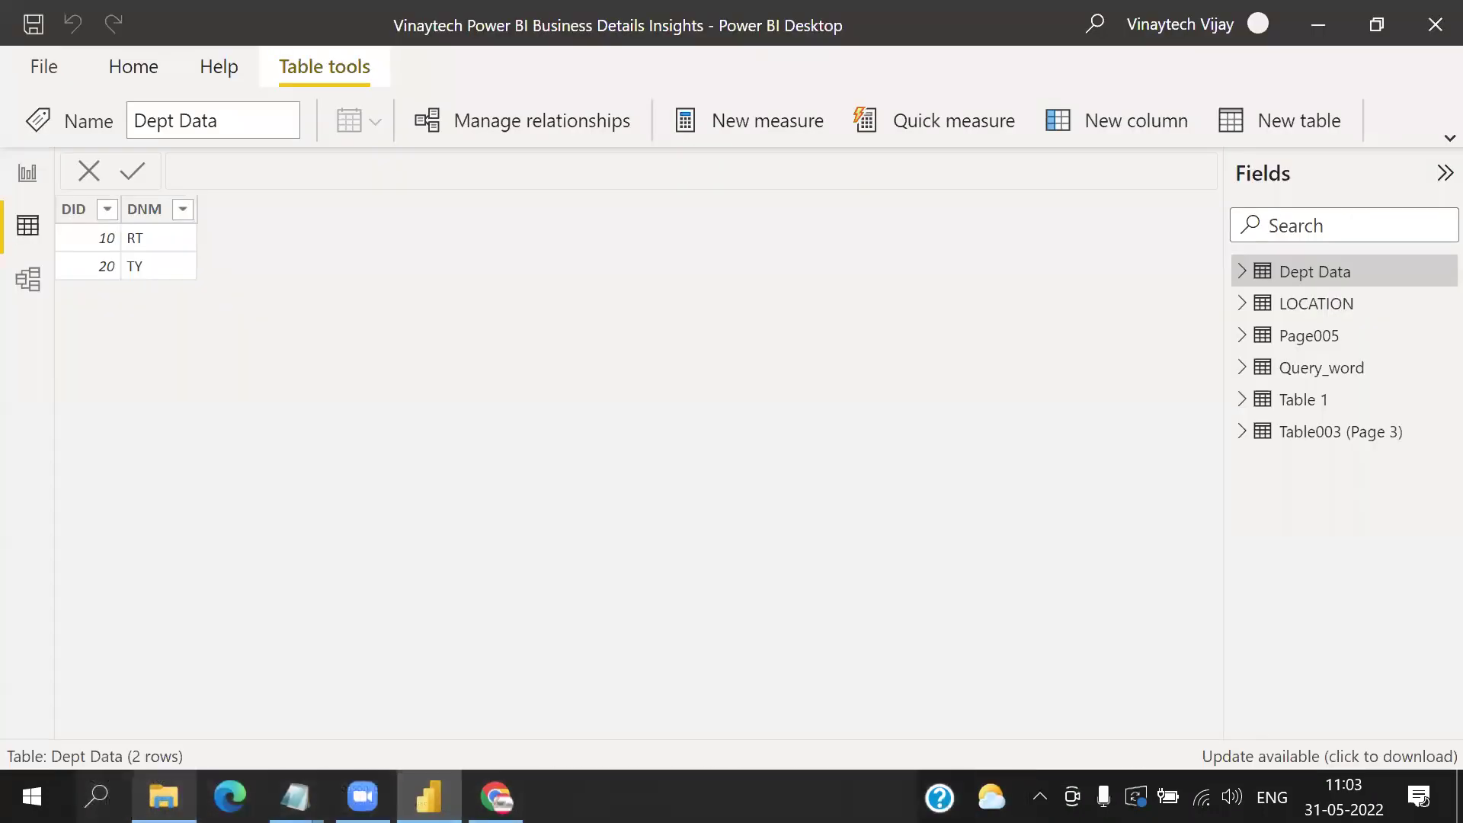
pyautogui.click(163, 797)
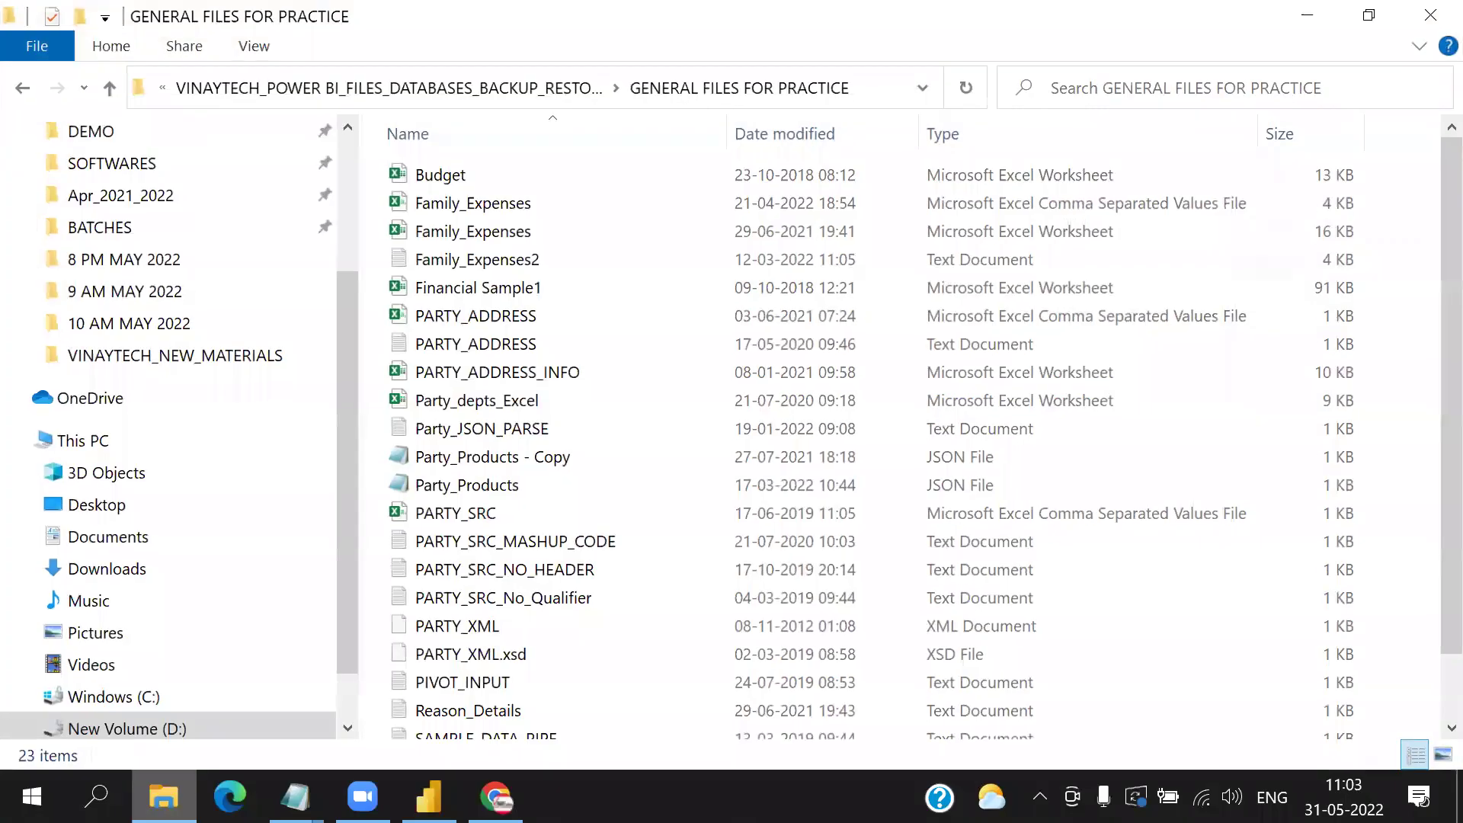
pyautogui.click(1430, 18)
pyautogui.click(1427, 26)
pyautogui.click(1427, 25)
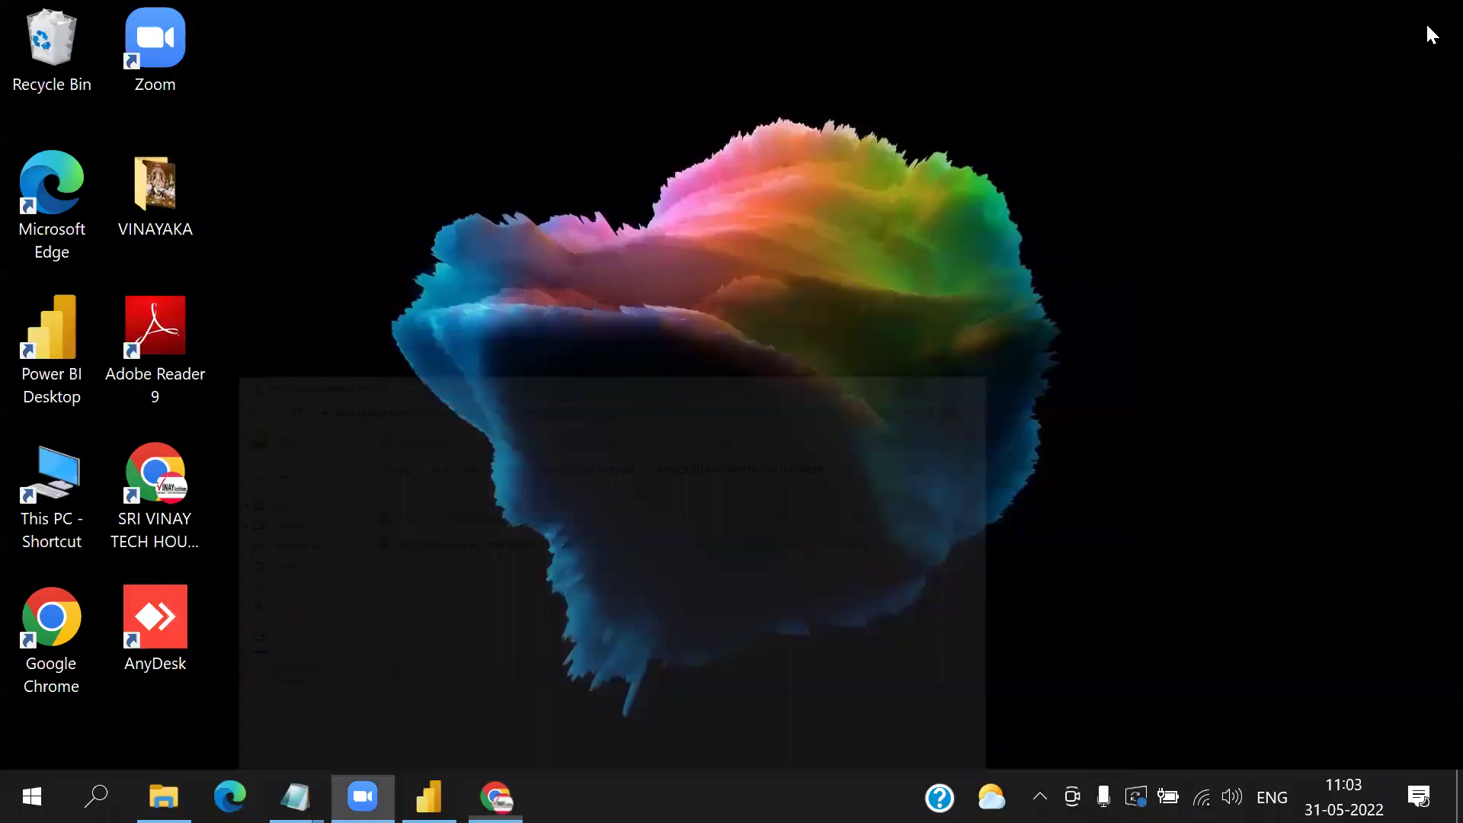
# - Open the Daily Discussion workbook from the 10 AM MAY 2022 folder, reached through the VINAYAKA desktop folder
pyautogui.doubleClick(150, 207)
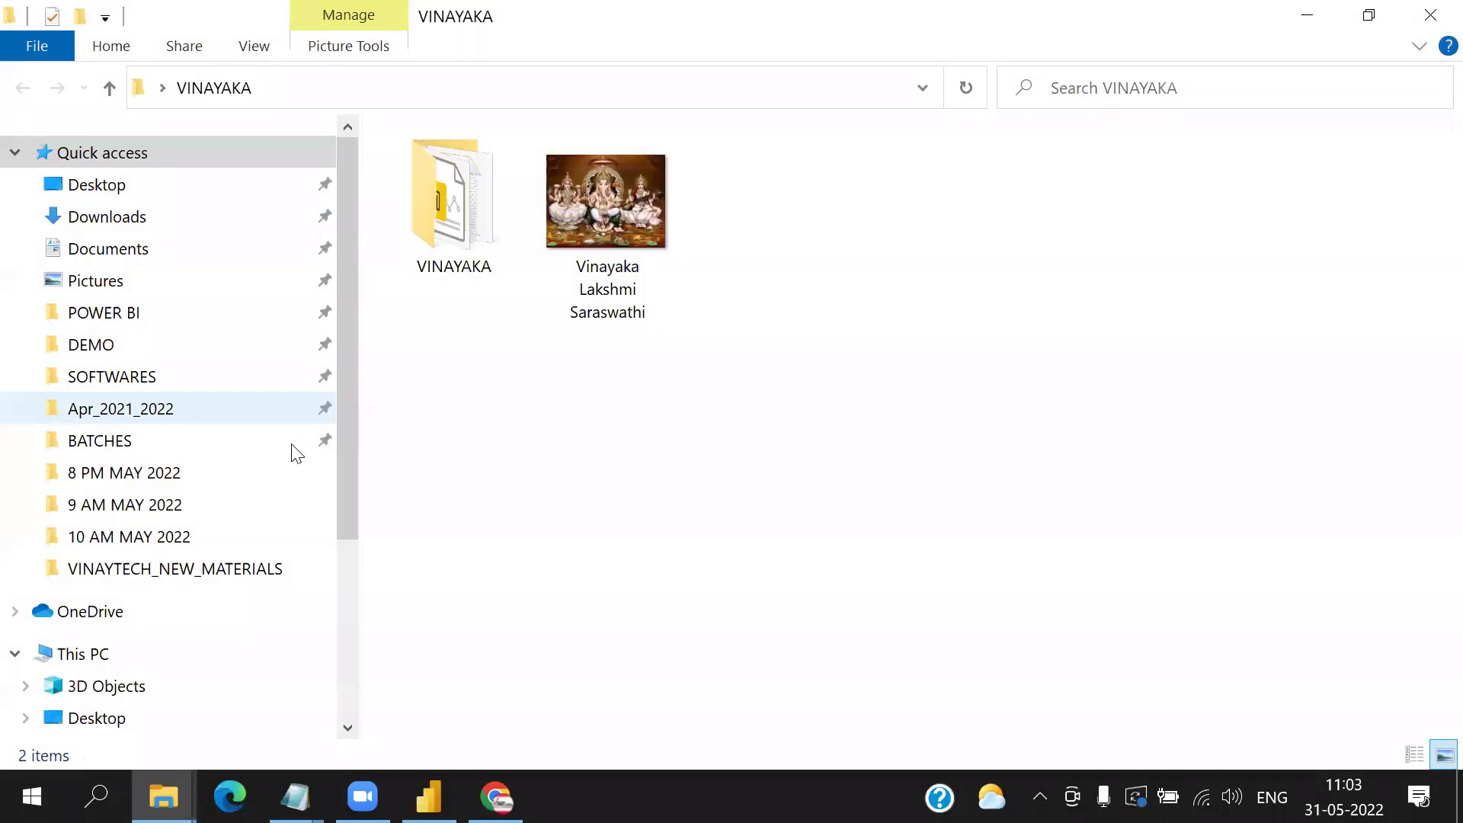
pyautogui.click(178, 542)
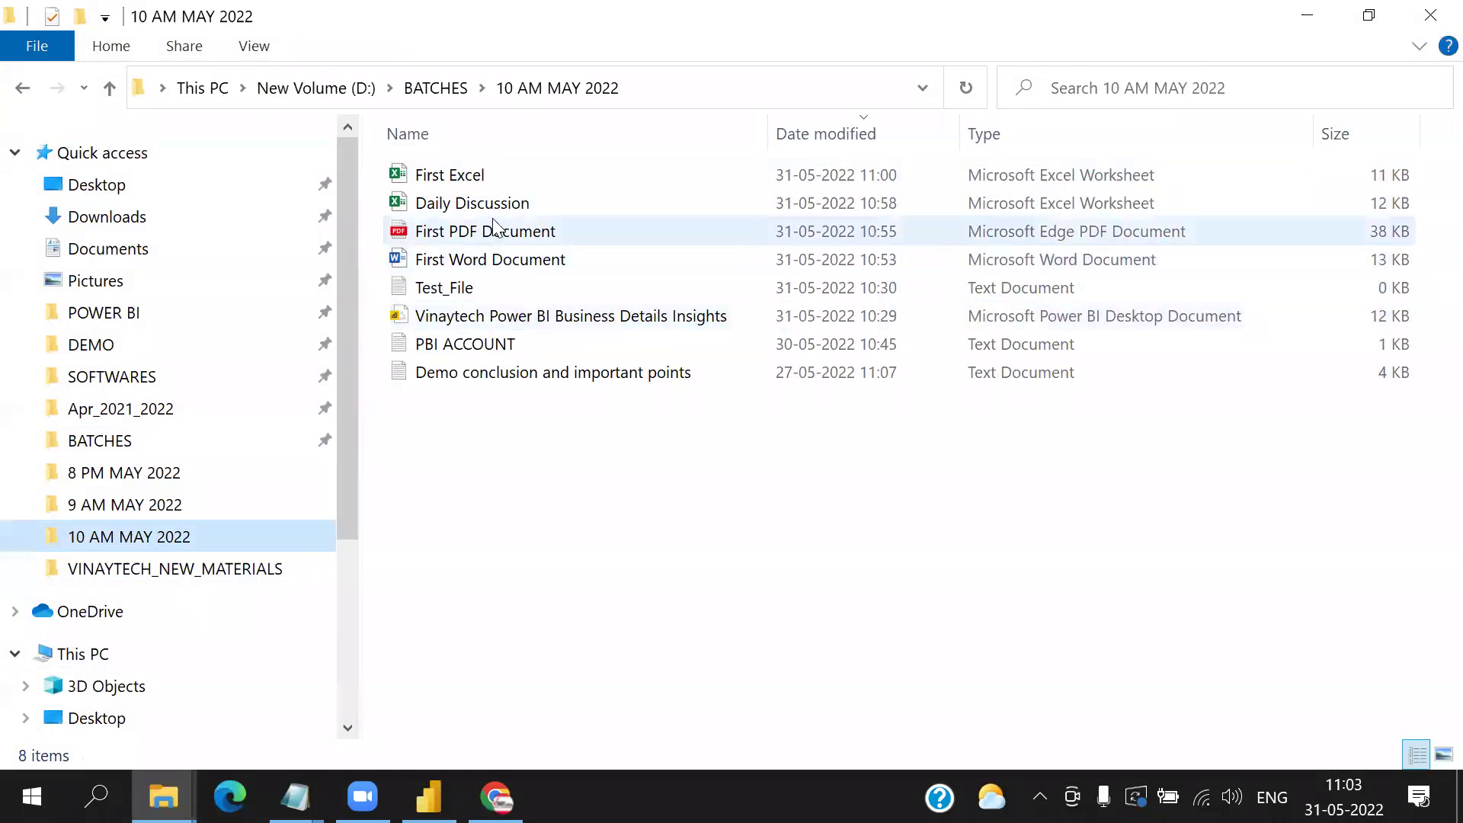
pyautogui.click(504, 204)
pyautogui.press('Return')
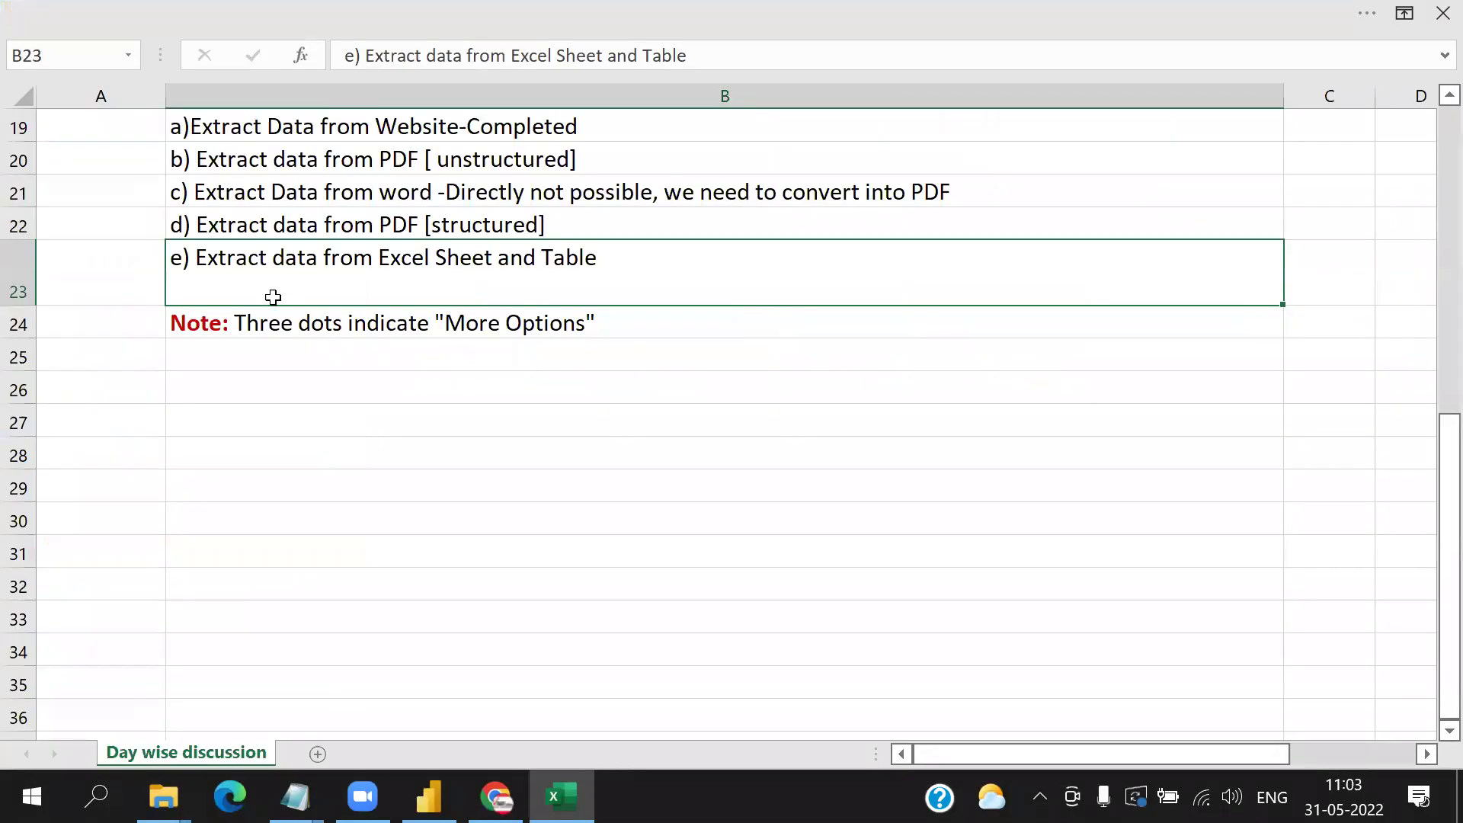
# - Insert two blank rows above the Note row on the Day wise discussion sheet
pyautogui.click(213, 346)
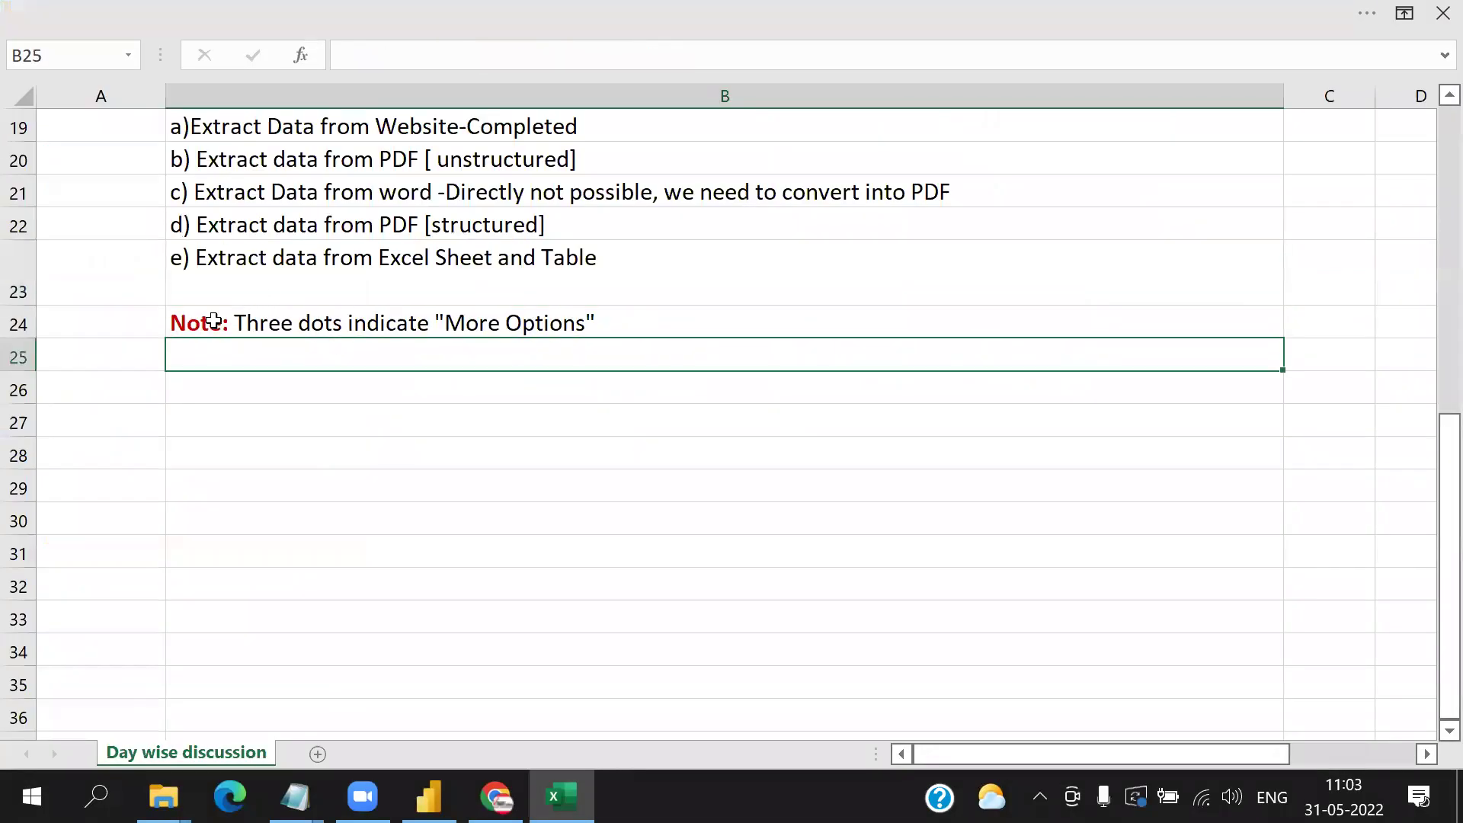
pyautogui.rightClick(16, 323)
pyautogui.click(114, 519)
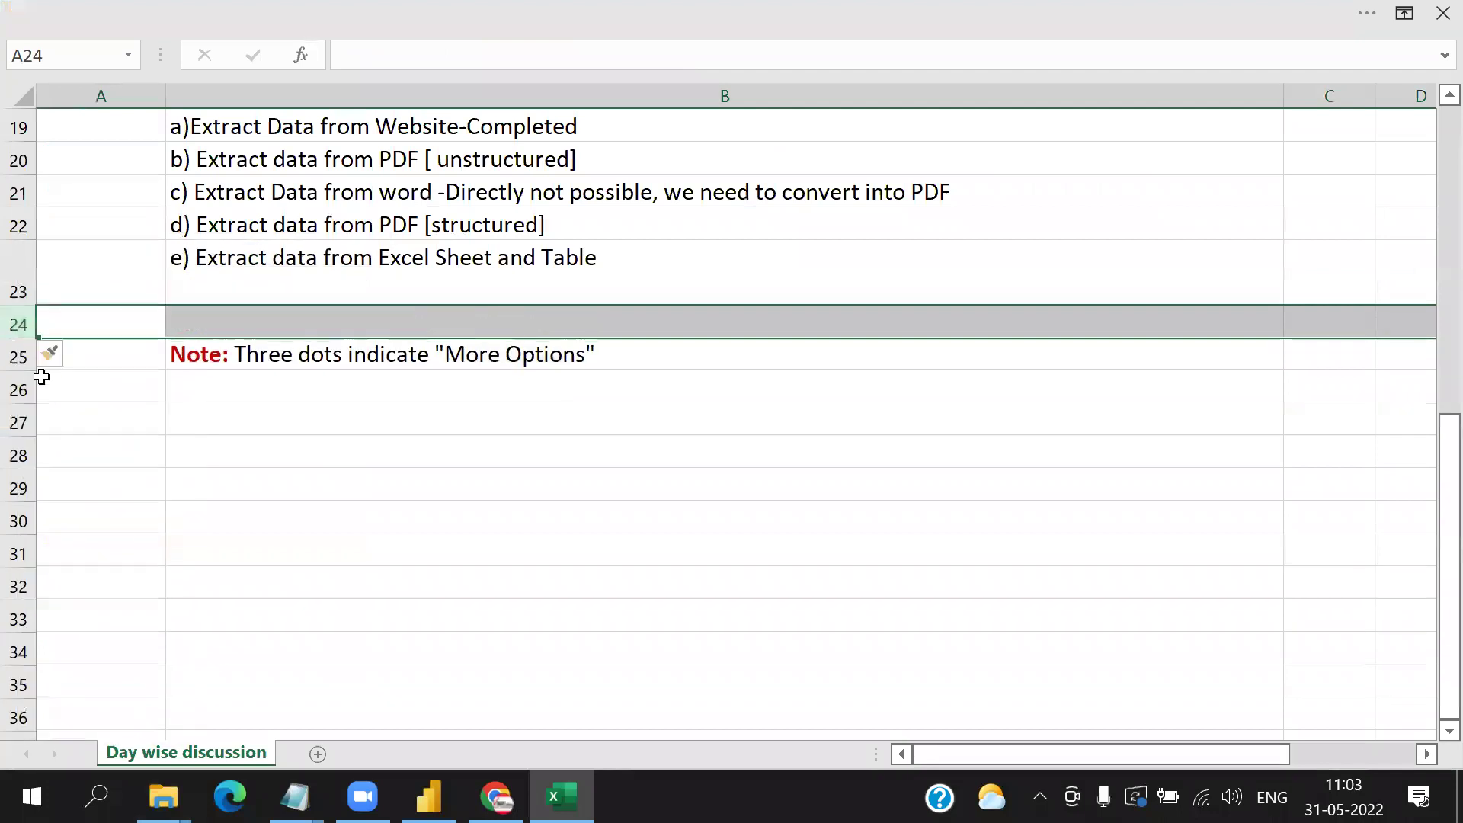
pyautogui.rightClick(12, 324)
pyautogui.click(93, 527)
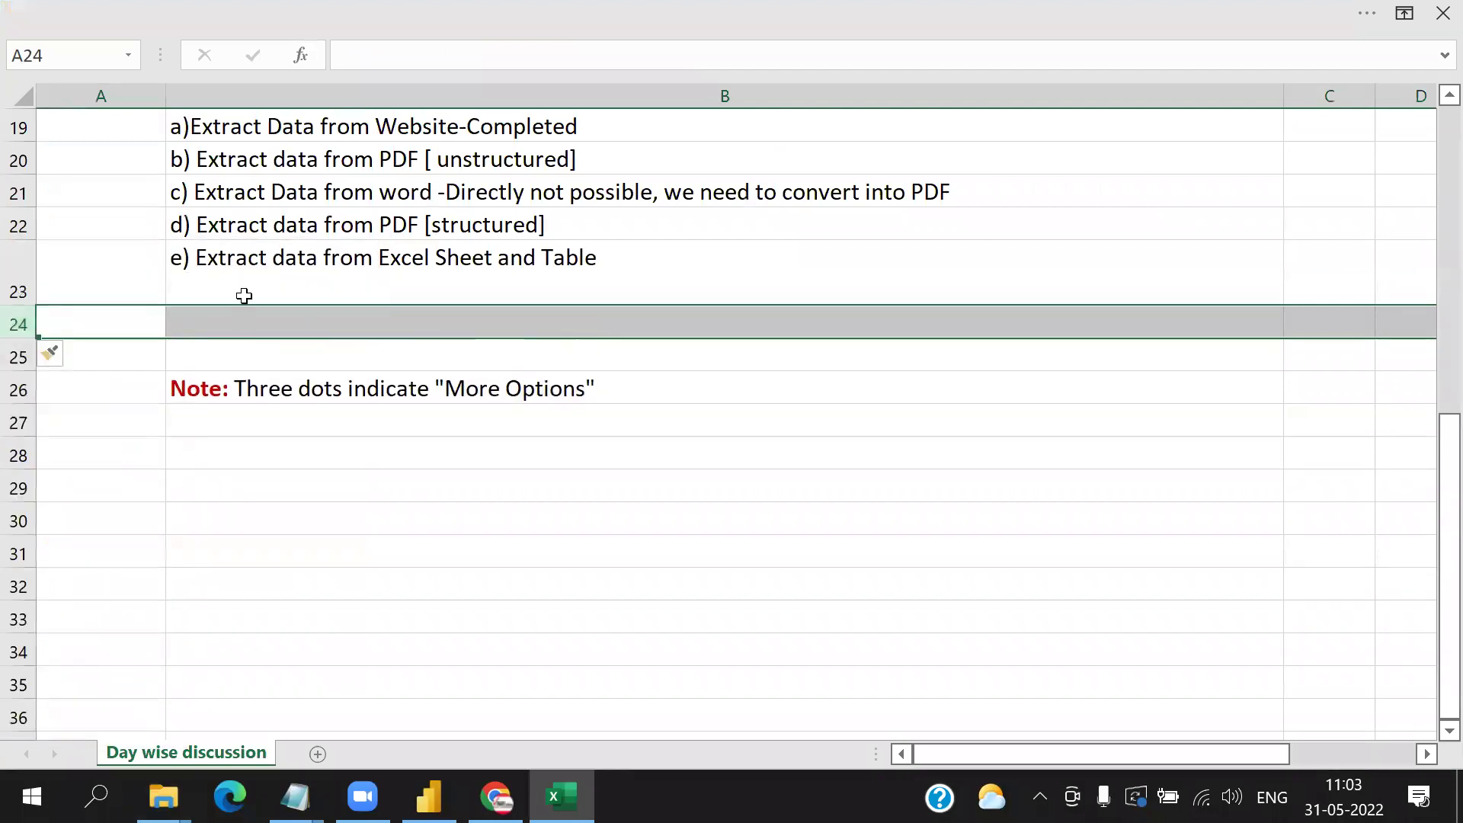
# - Enter "f) Extract data from XML [Extensinble Markup Language" in cell B24, below the Excel Sheet and Table entry
pyautogui.click(242, 297)
pyautogui.doubleClick(266, 322)
pyautogui.write('f) Extract')
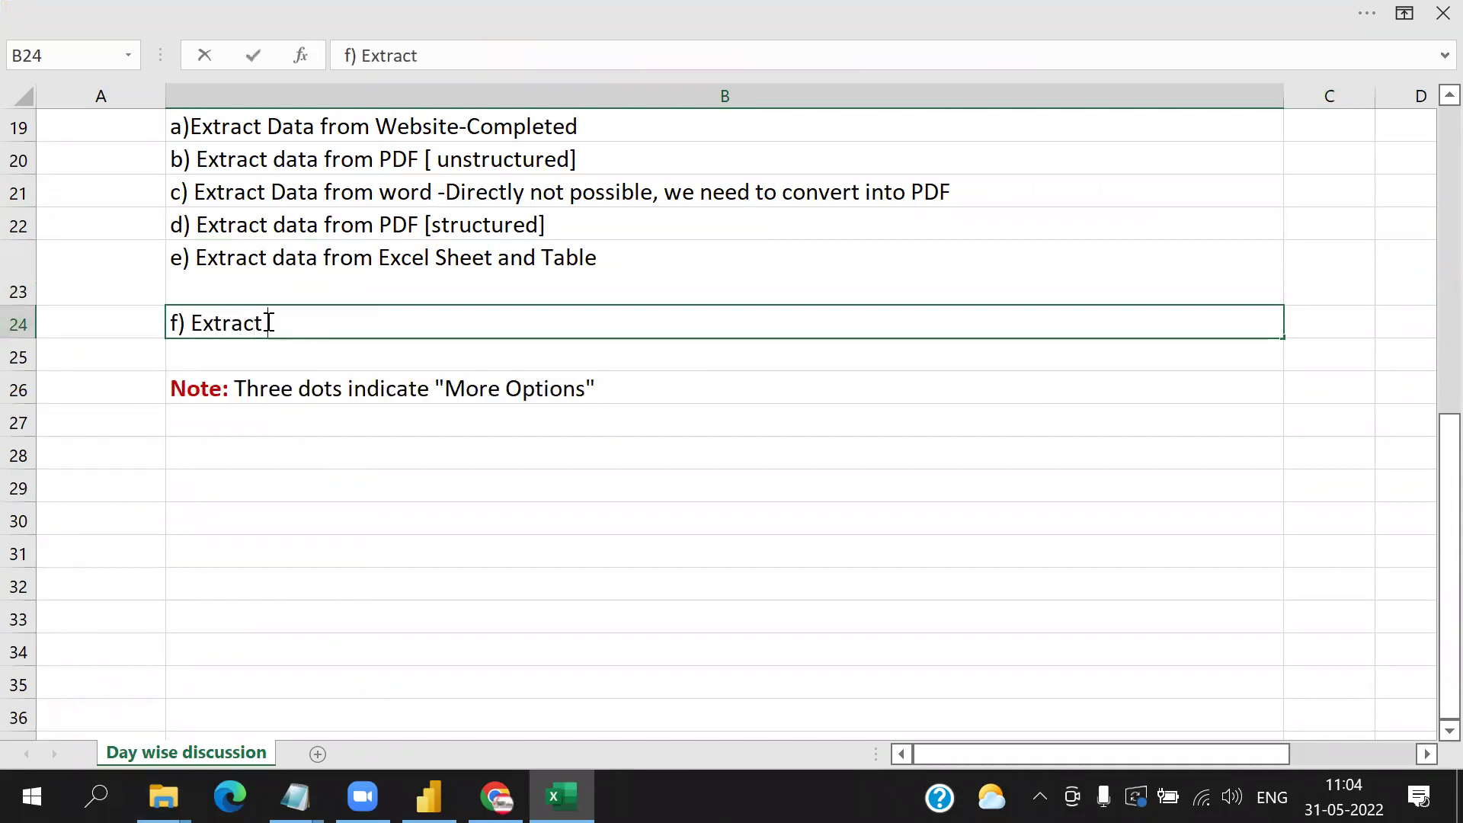
pyautogui.write(' data from XML')
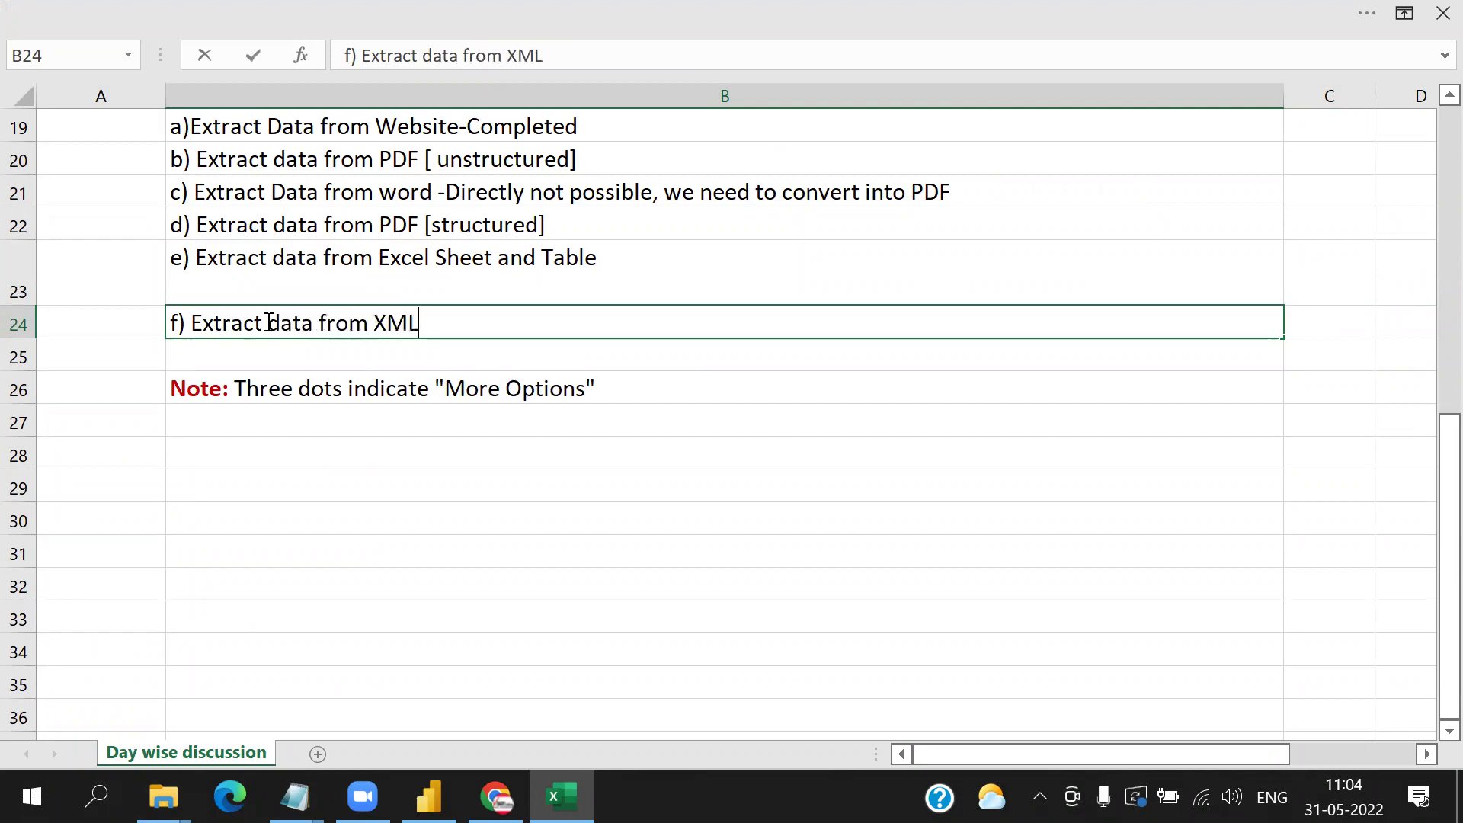
pyautogui.write(' [Extensio')
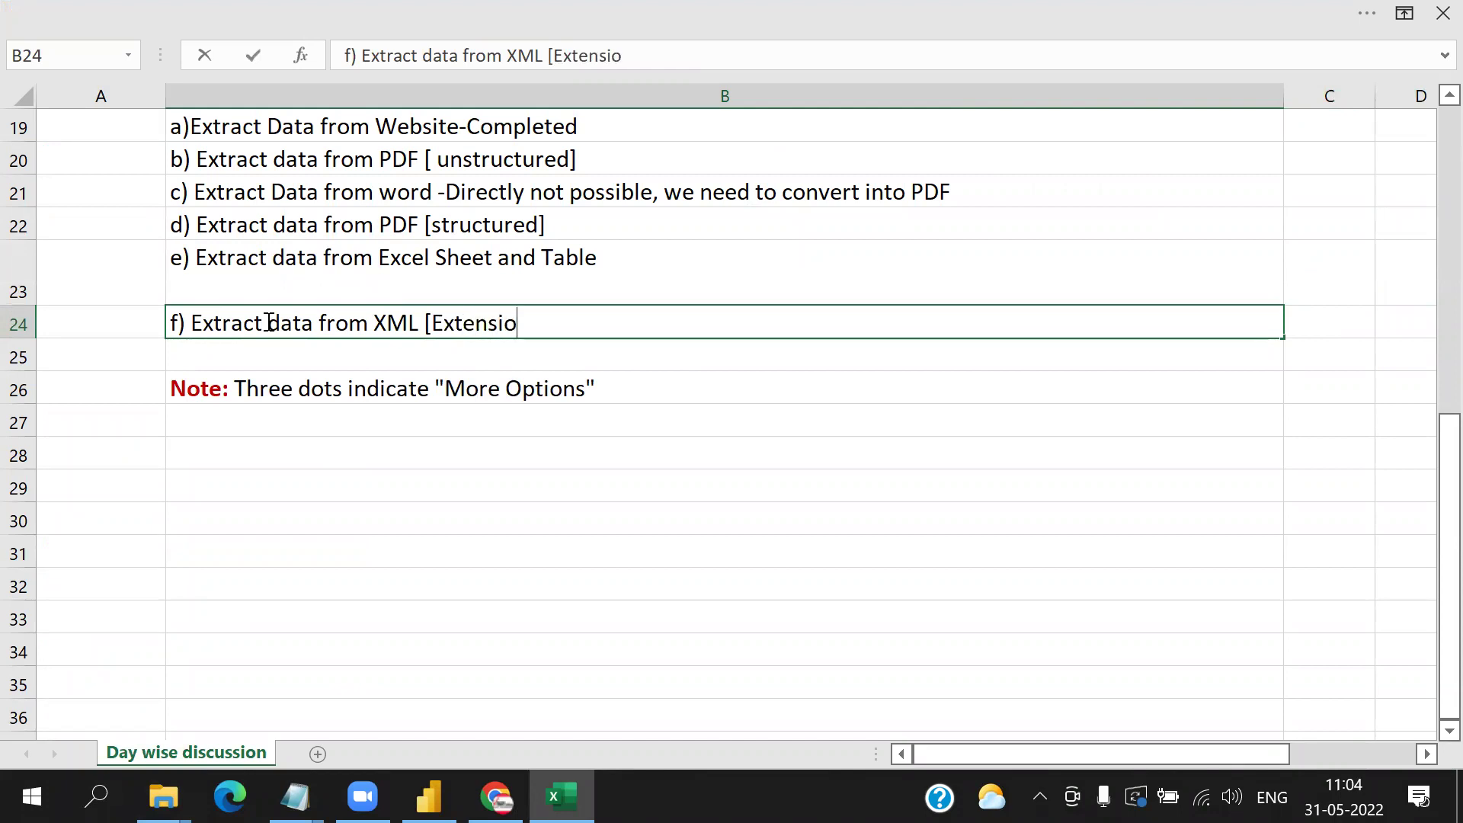
pyautogui.press('BackSpace')
pyautogui.write('nble Markup Lamguage')
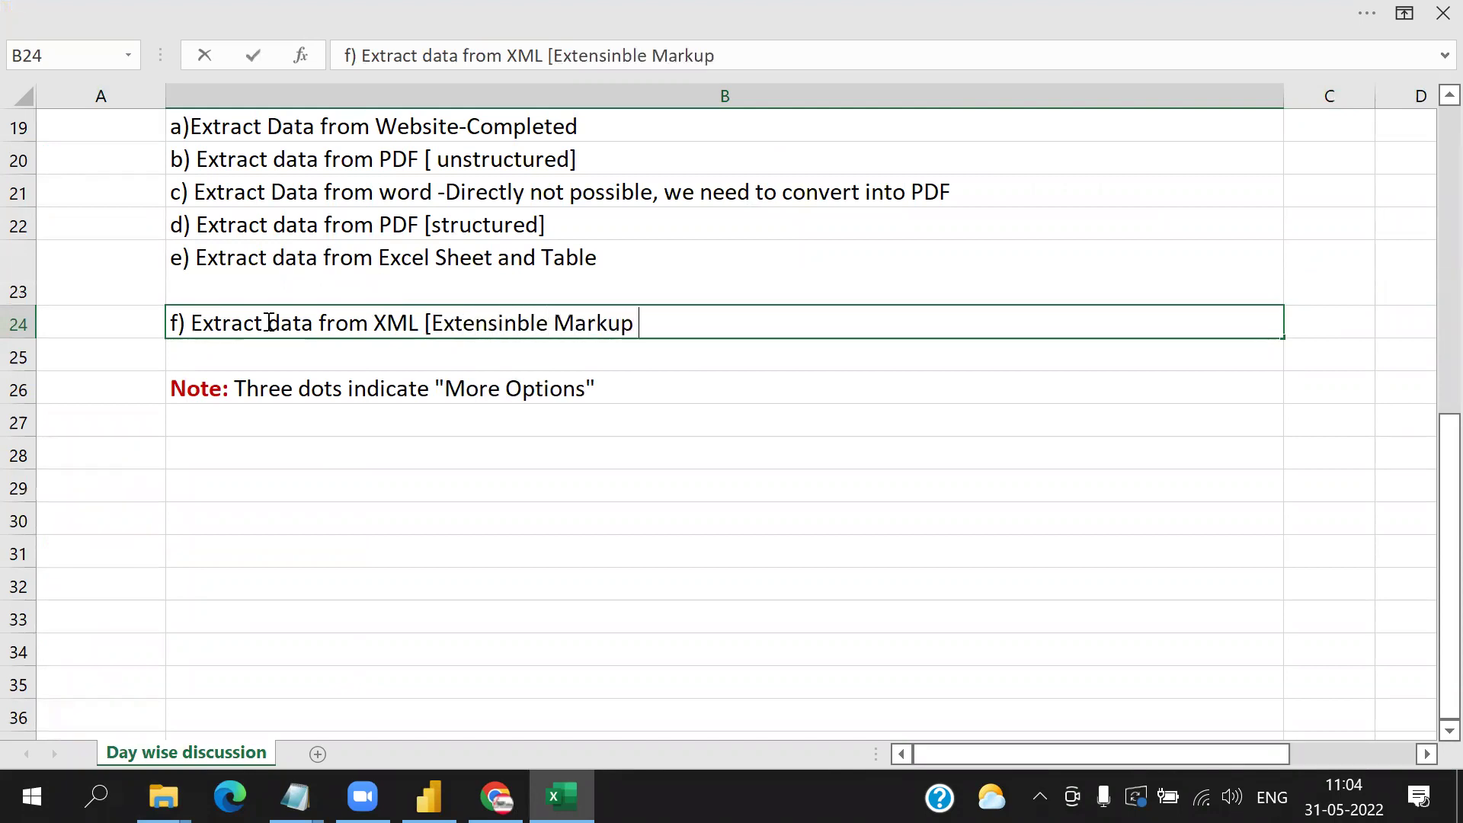
pyautogui.press('BackSpace')
pyautogui.press('BackSpace')
pyautogui.press('BackSpace')
pyautogui.press('BackSpace')
pyautogui.press('BackSpace')
pyautogui.press('BackSpace')
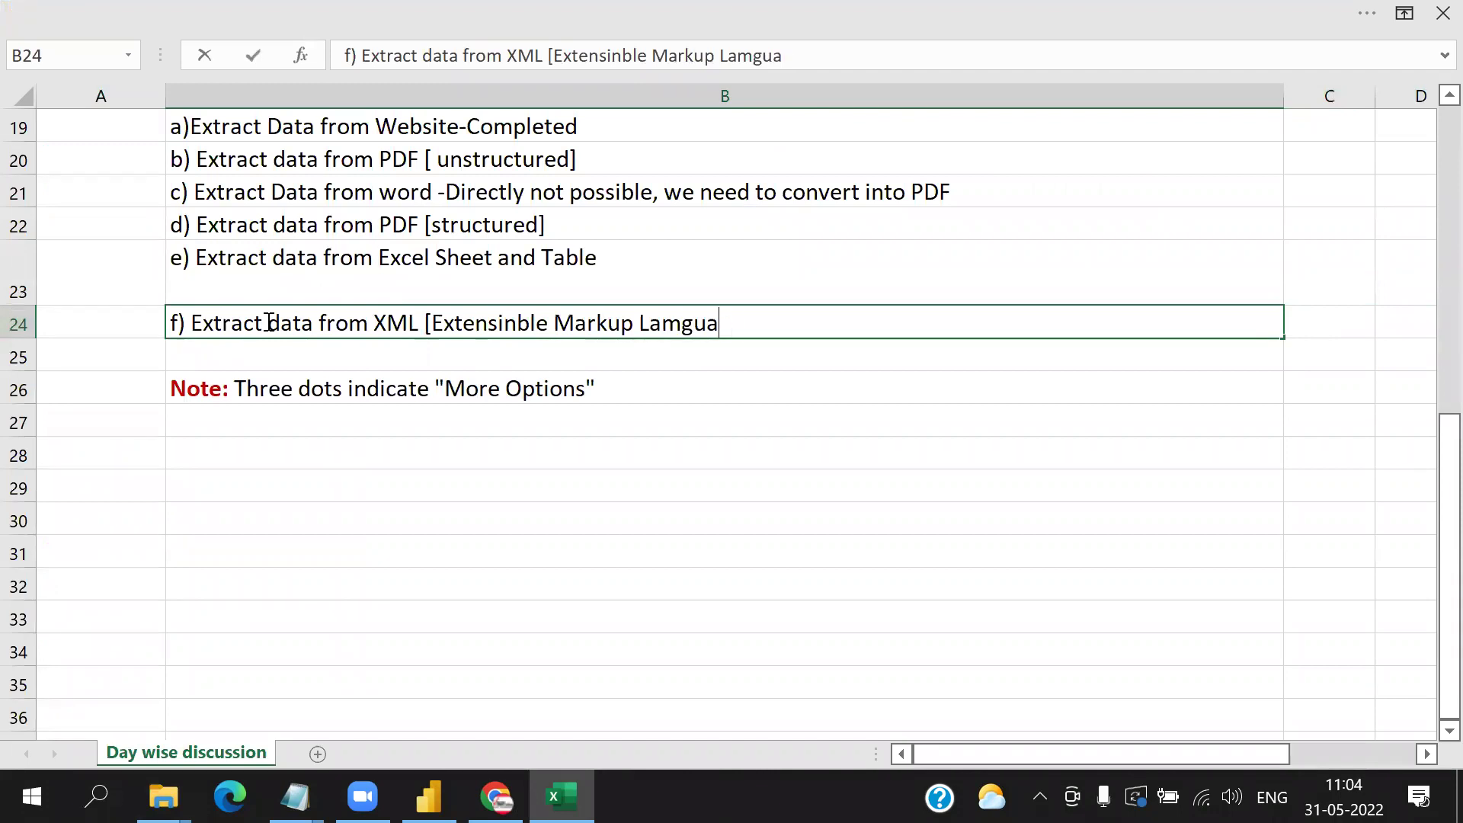
pyautogui.write('nguage')
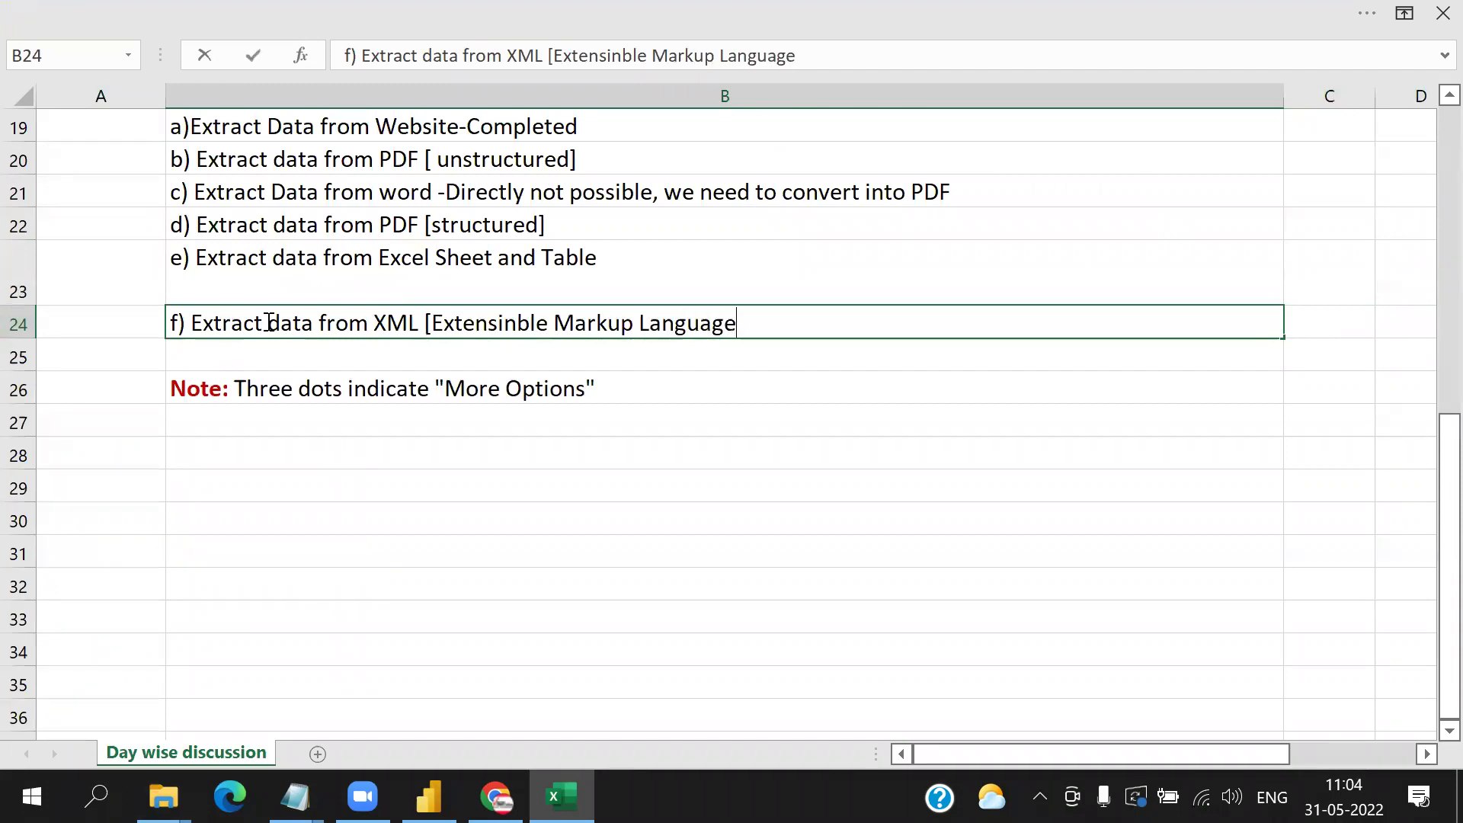
# - Close the bracket in the XML entry and continue it with ": Web pages development and Communication"
pyautogui.write(']:  Web page')
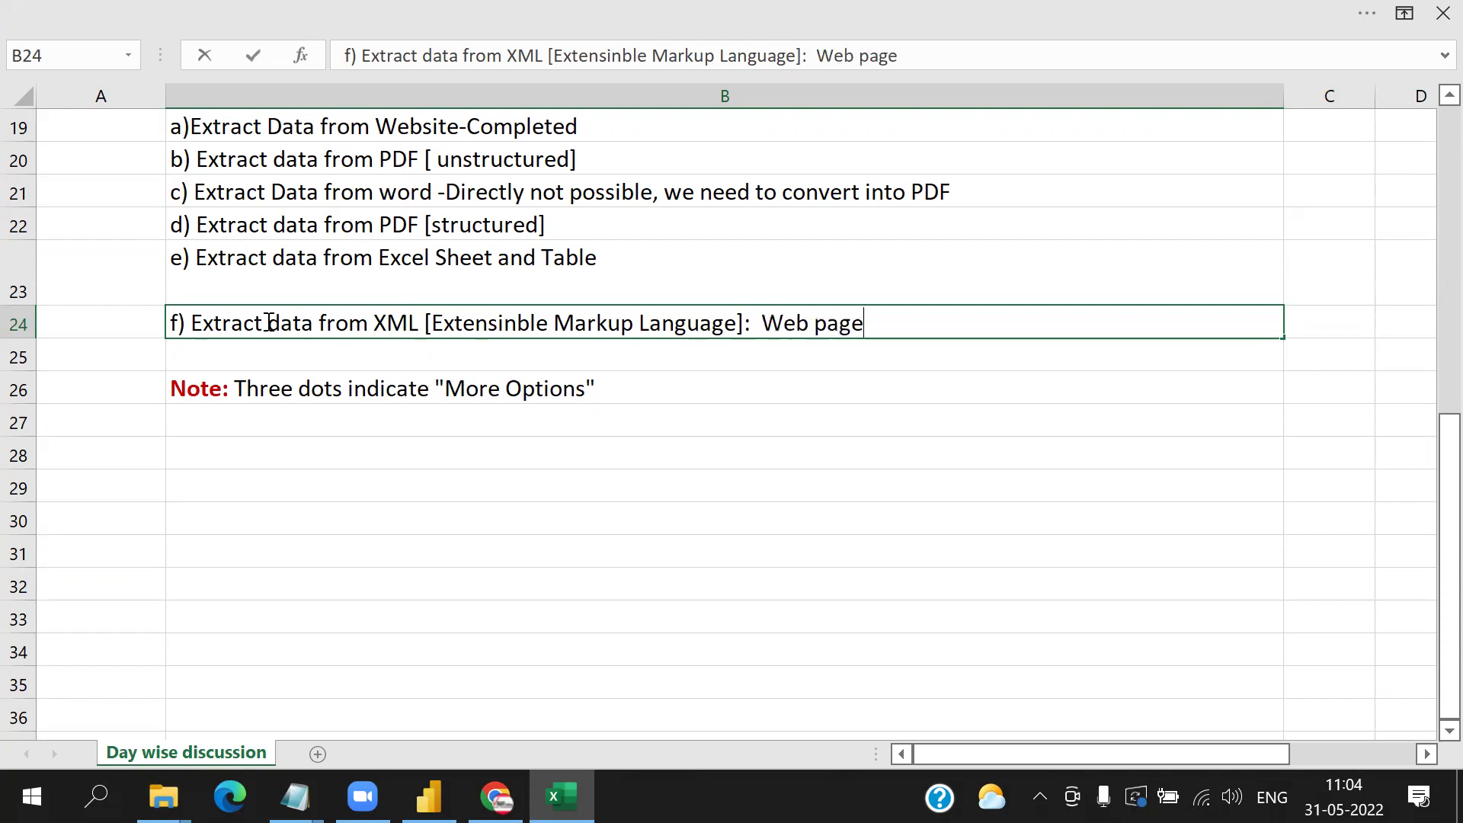
pyautogui.write('s develop')
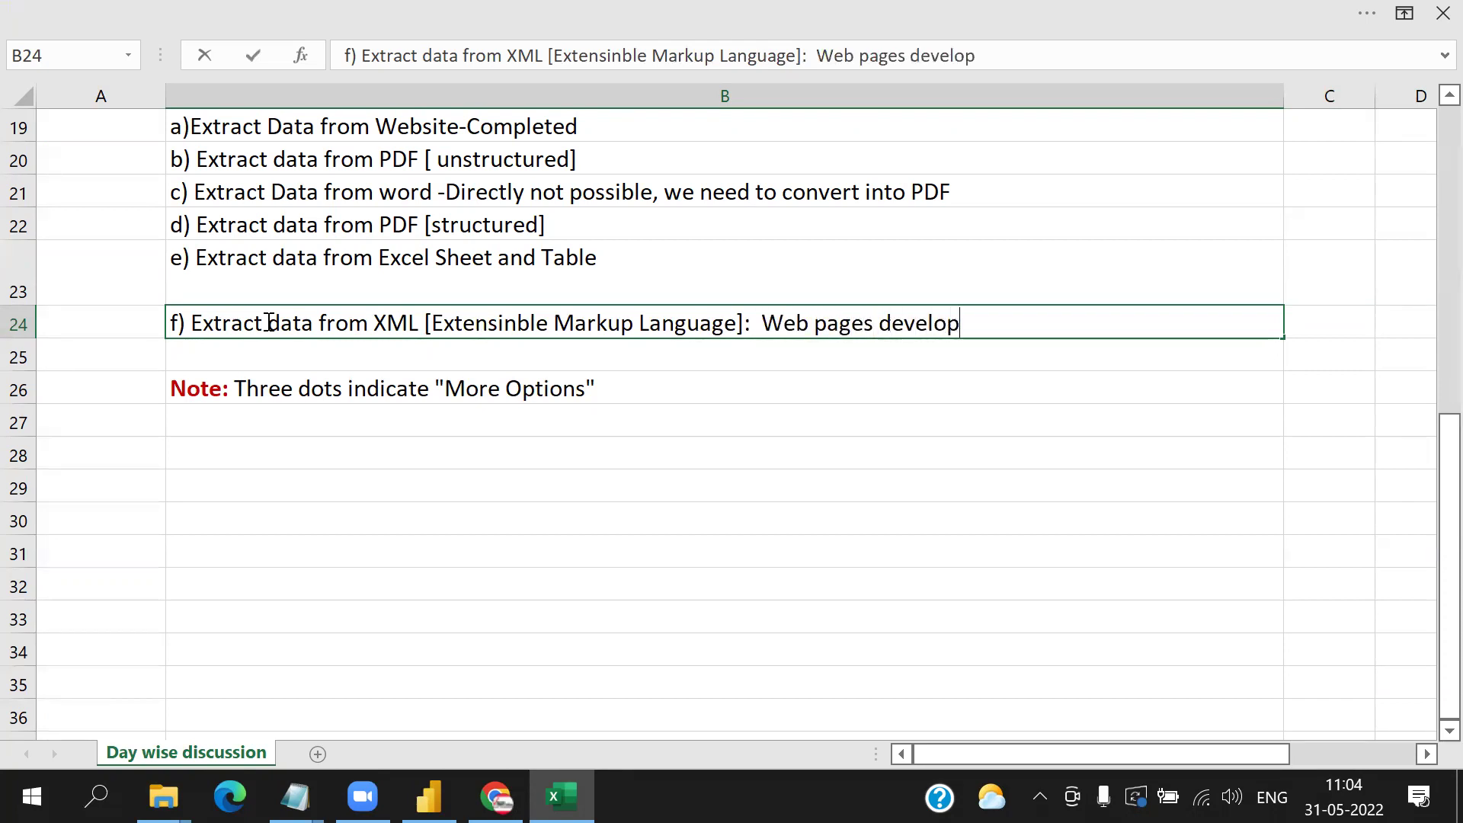
pyautogui.write('ment and Com')
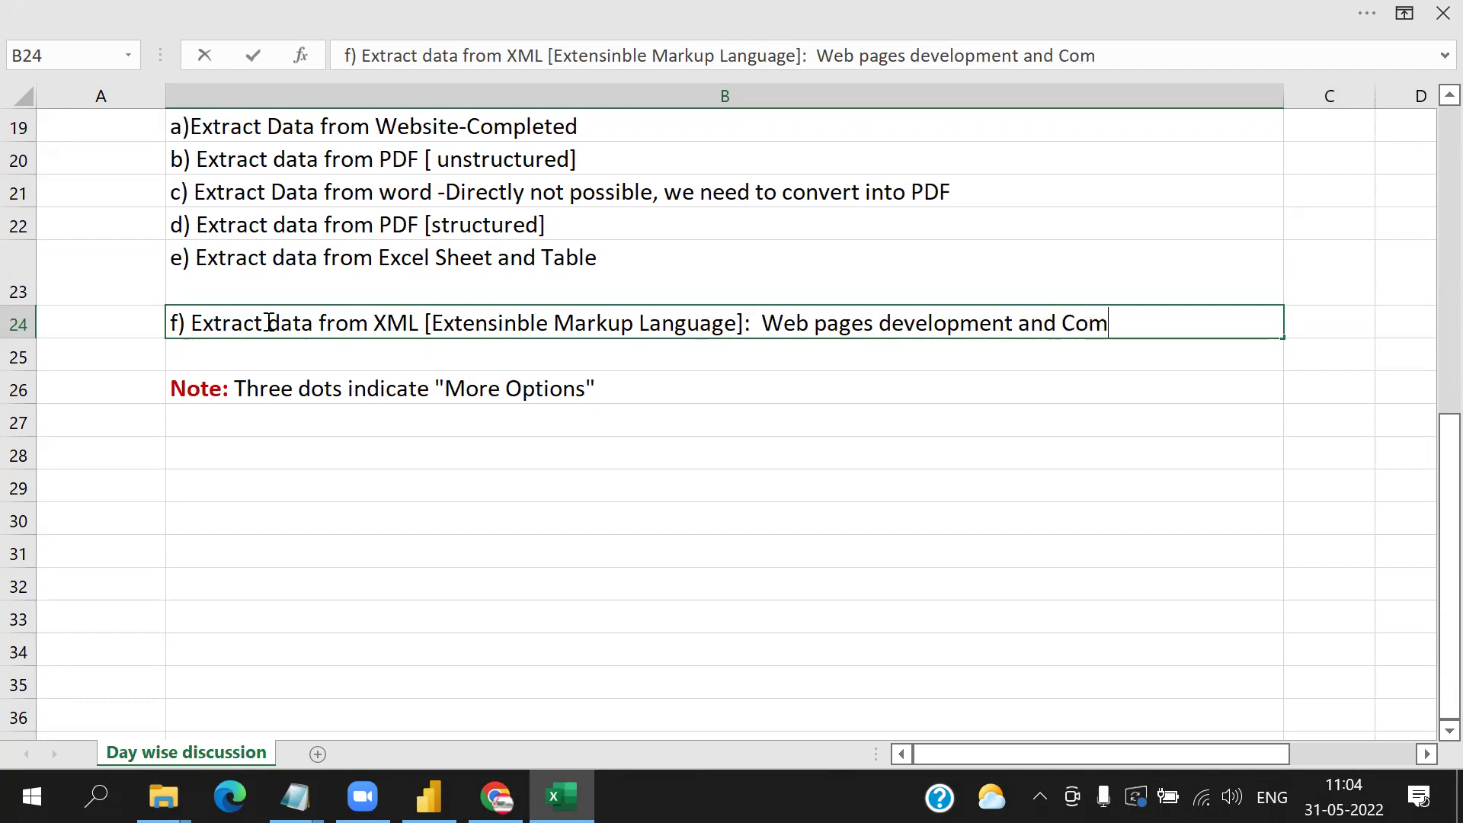
pyautogui.write('mnu')
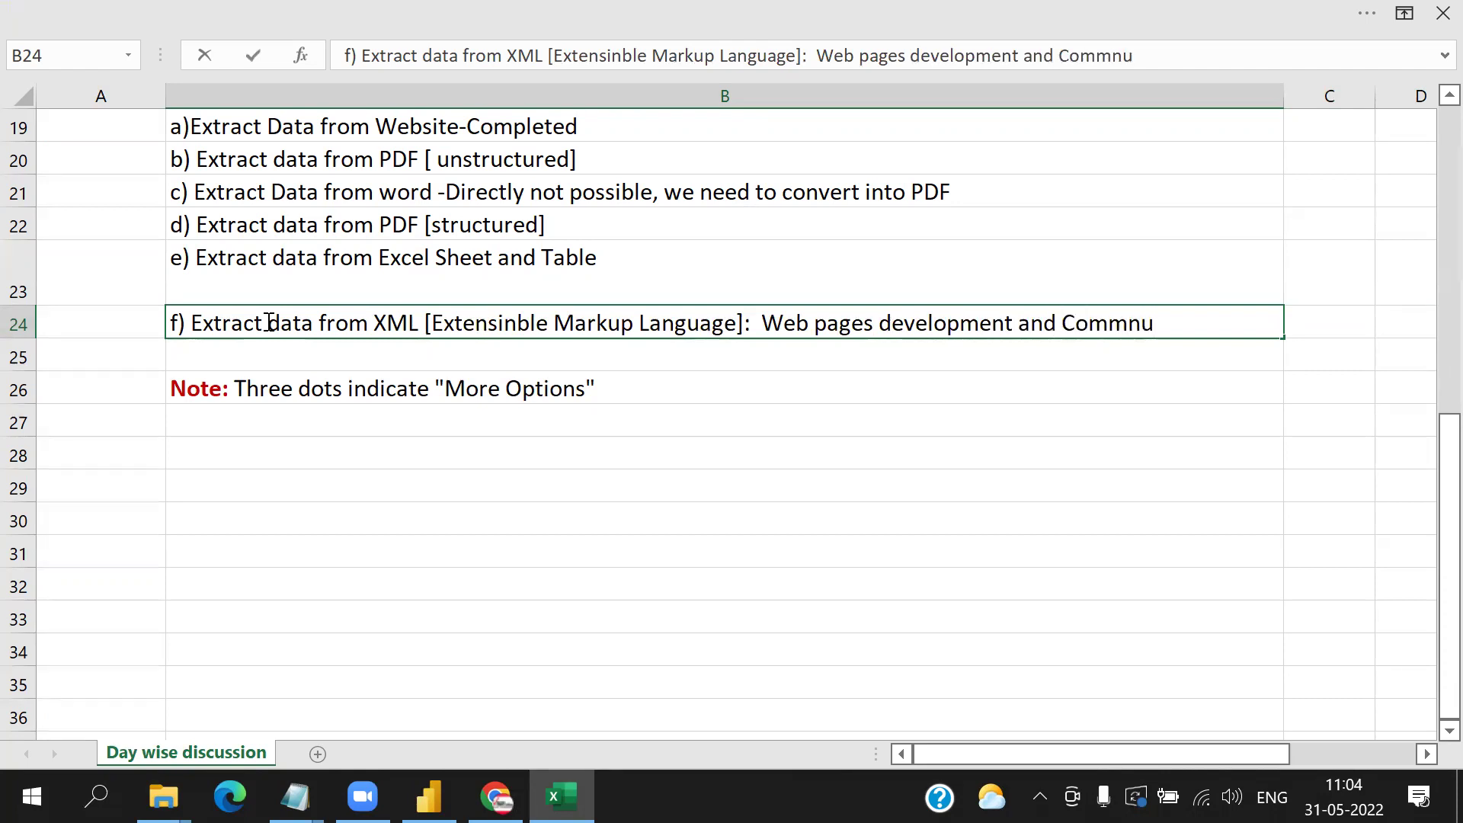
pyautogui.press('BackSpace')
pyautogui.press('BackSpace')
pyautogui.write('unication')
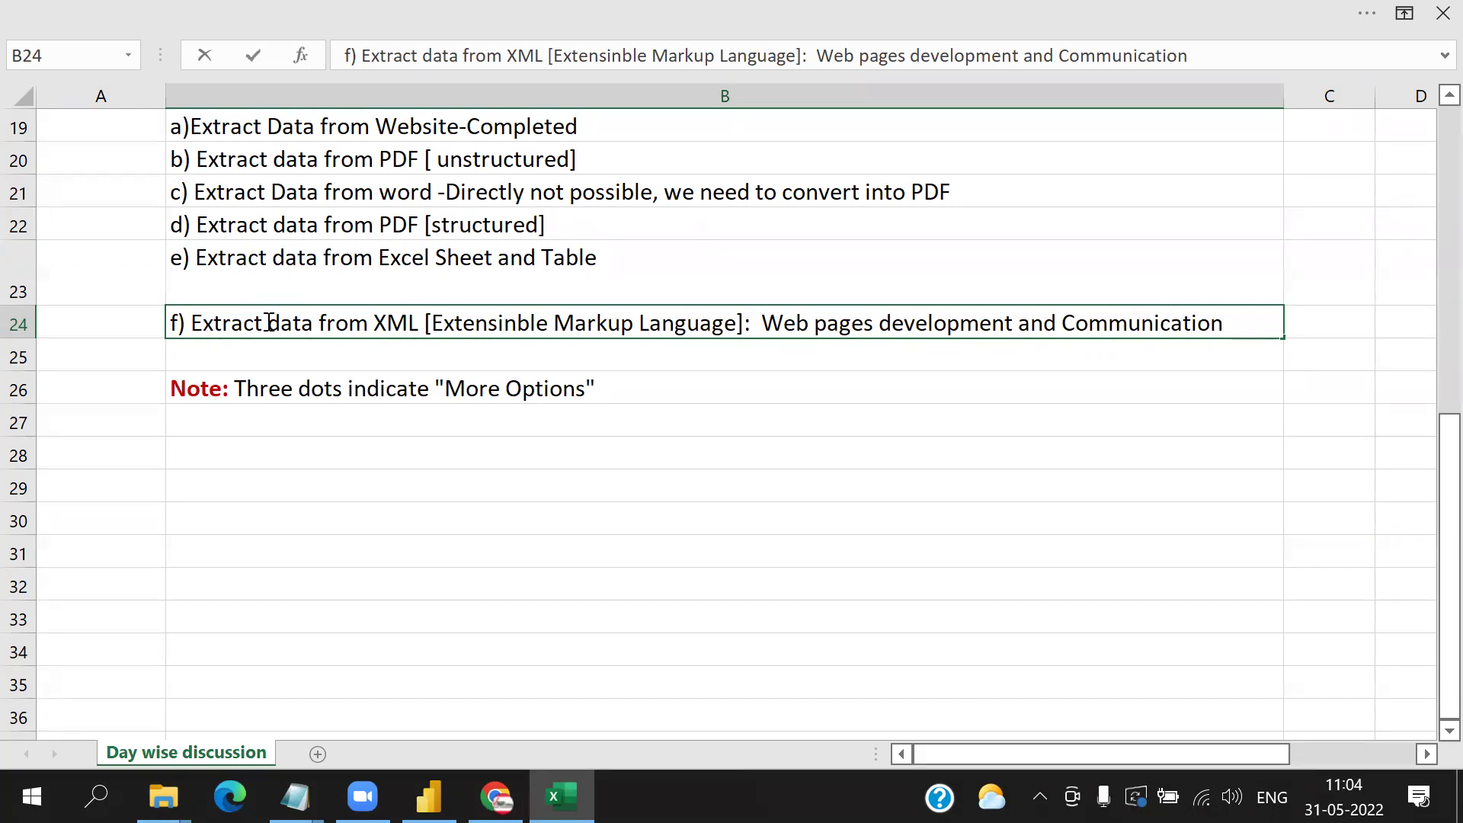
# - Add a second line reading "Holds semi structured data." inside the XML entry's cell and commit it
pyautogui.hotkey('alt', 'Return')
pyautogui.write('Holds semi structured data')
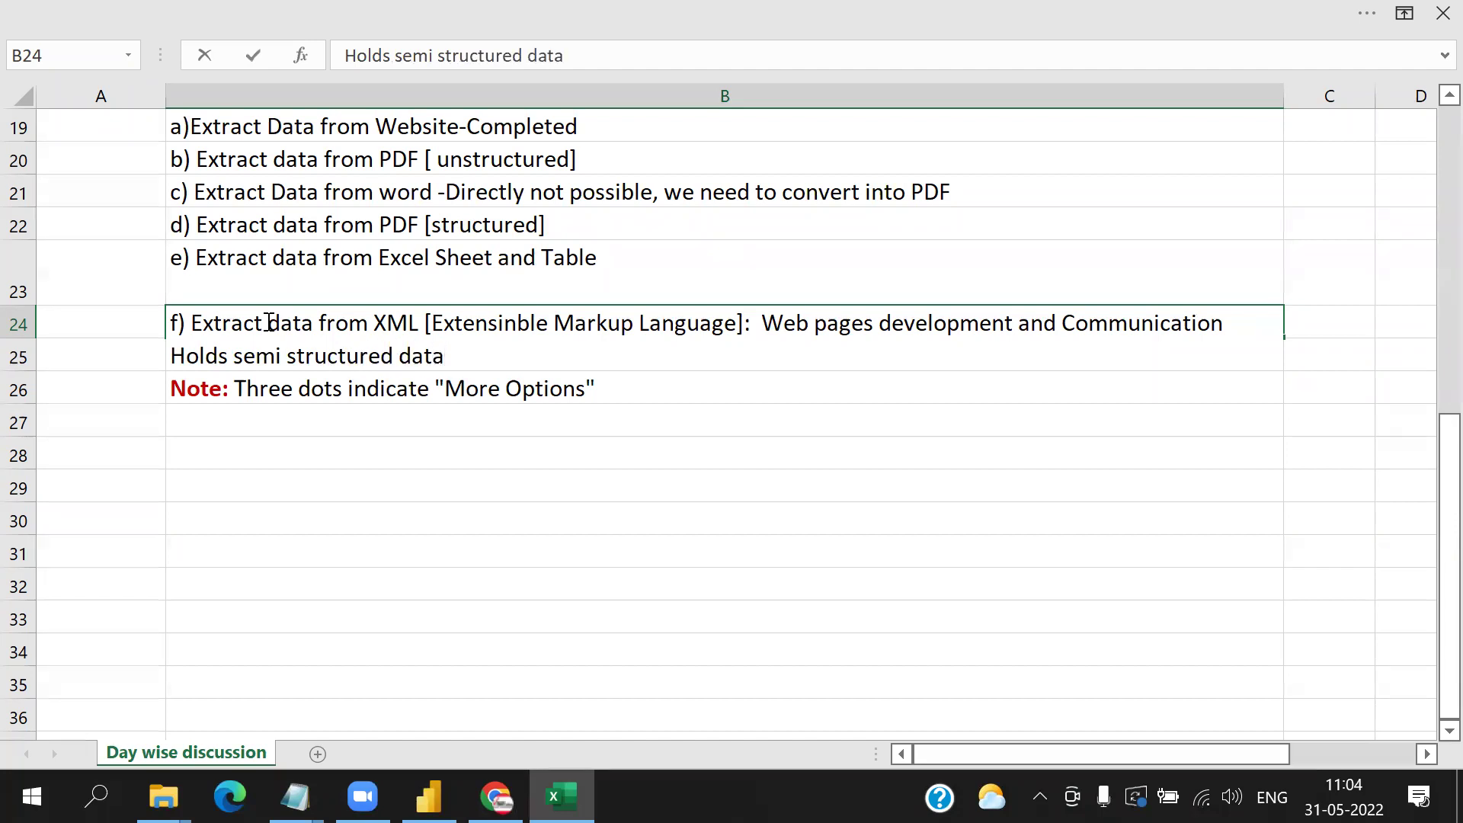
pyautogui.click(333, 457)
pyautogui.click(423, 329)
# - Remove the trailing blank line from the "e) Extract data from Excel Sheet and Table" cell
pyautogui.click(382, 286)
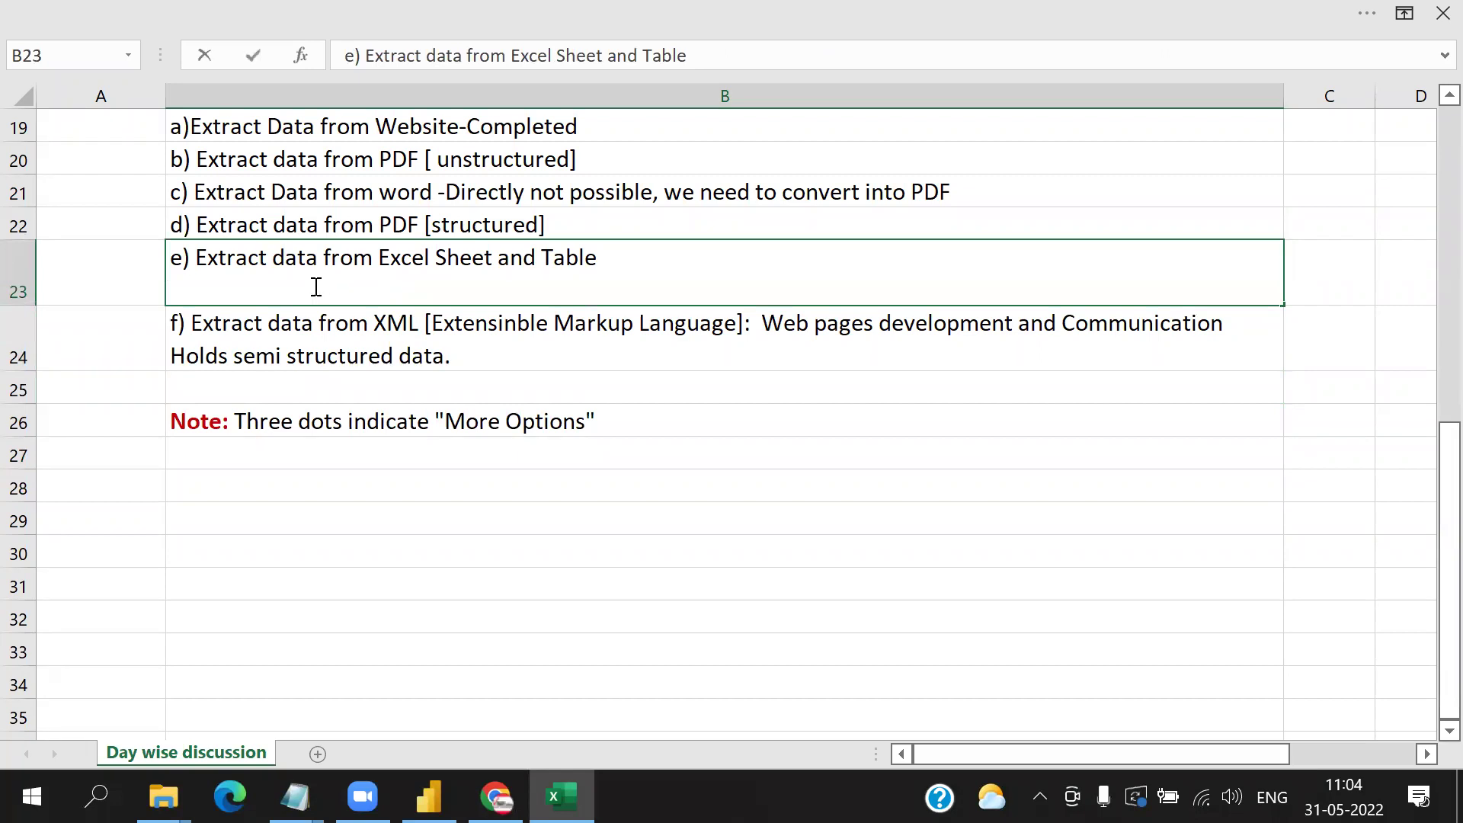
pyautogui.doubleClick(315, 288)
pyautogui.press('BackSpace')
pyautogui.click(705, 381)
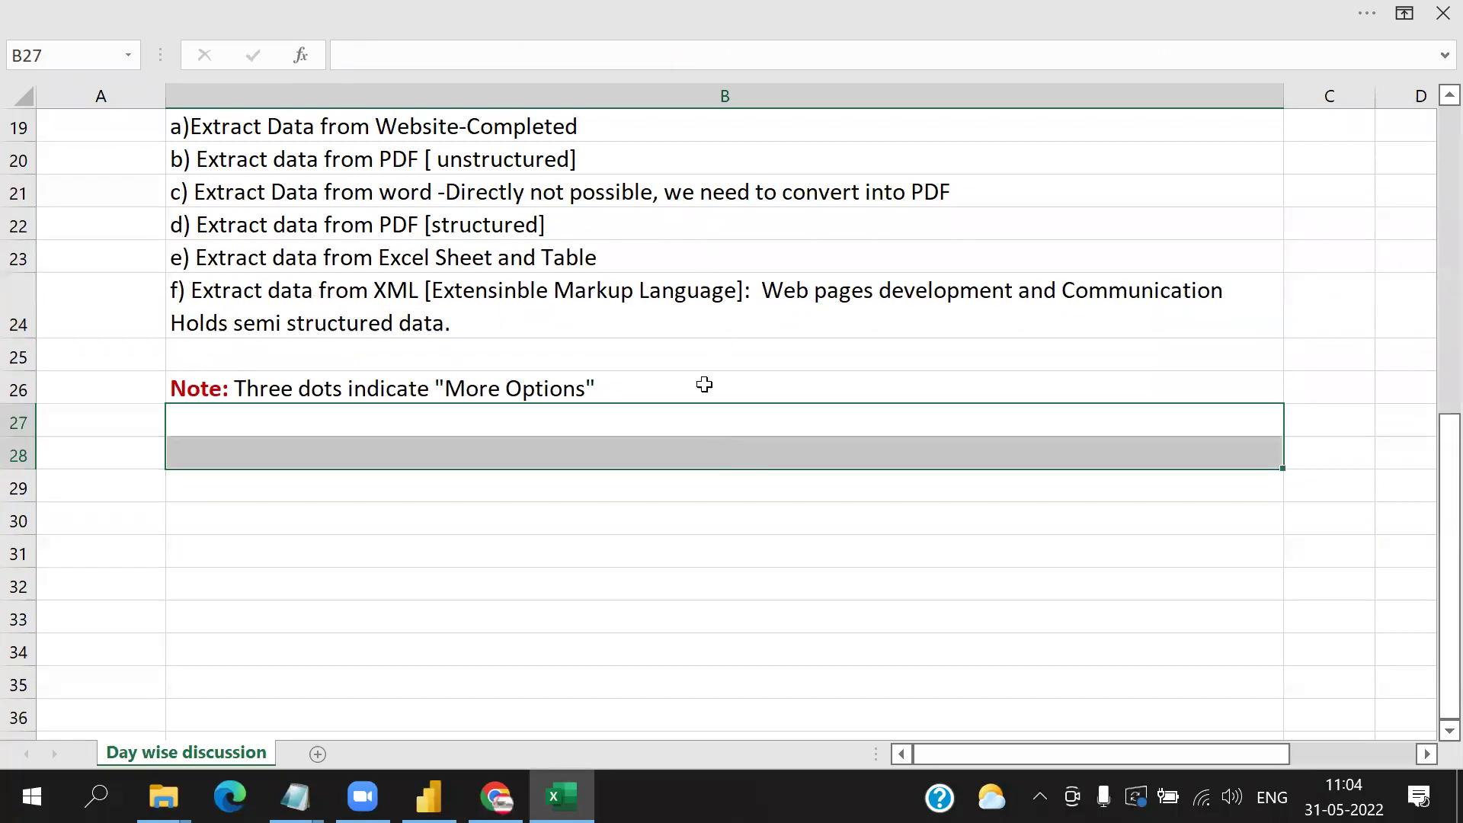
# - Move "Web pages development and Communication" onto its own line within the XML entry's cell
pyautogui.click(680, 326)
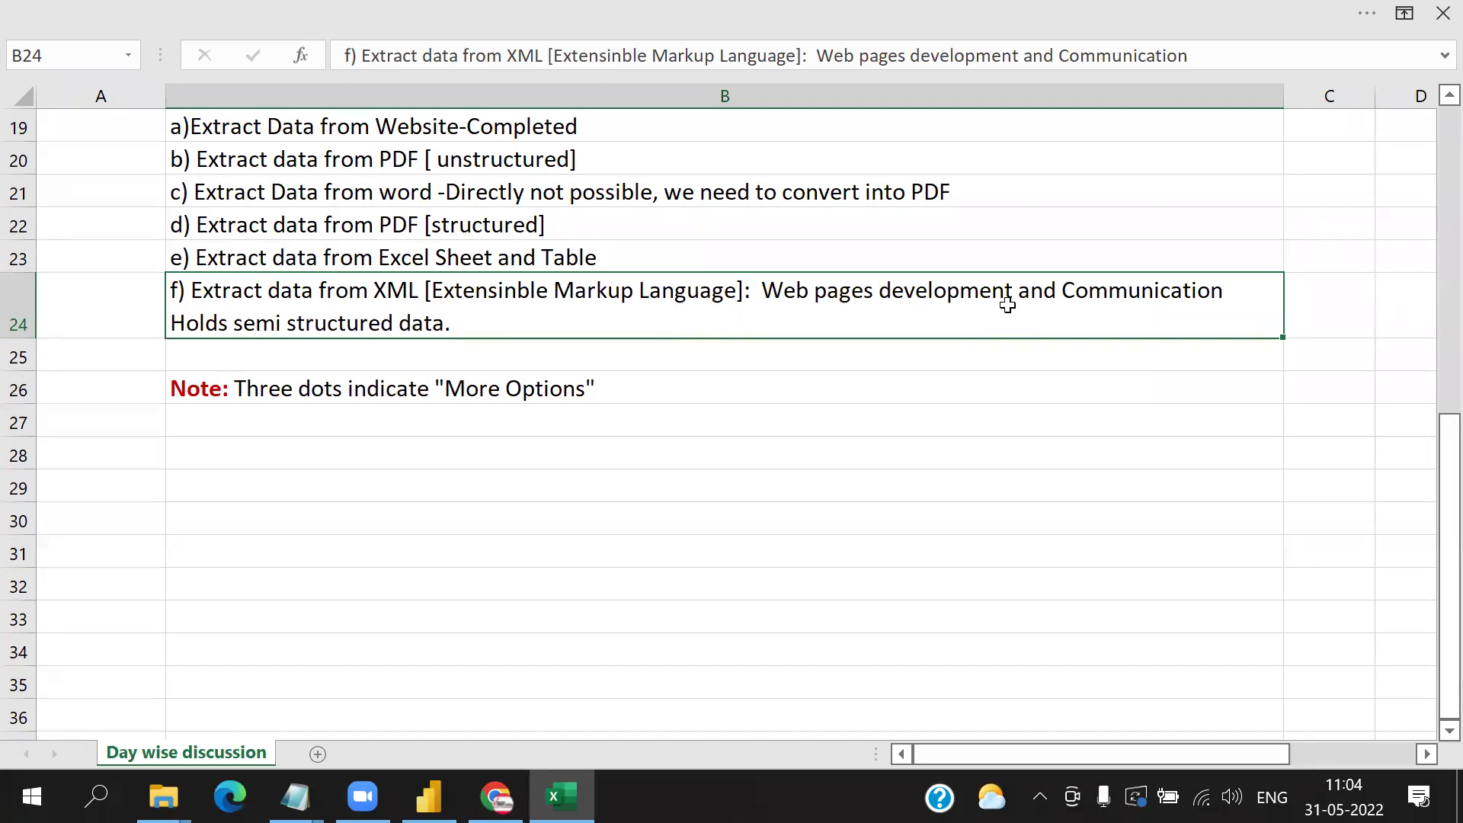
pyautogui.doubleClick(764, 294)
pyautogui.hotkey('alt', 'Return')
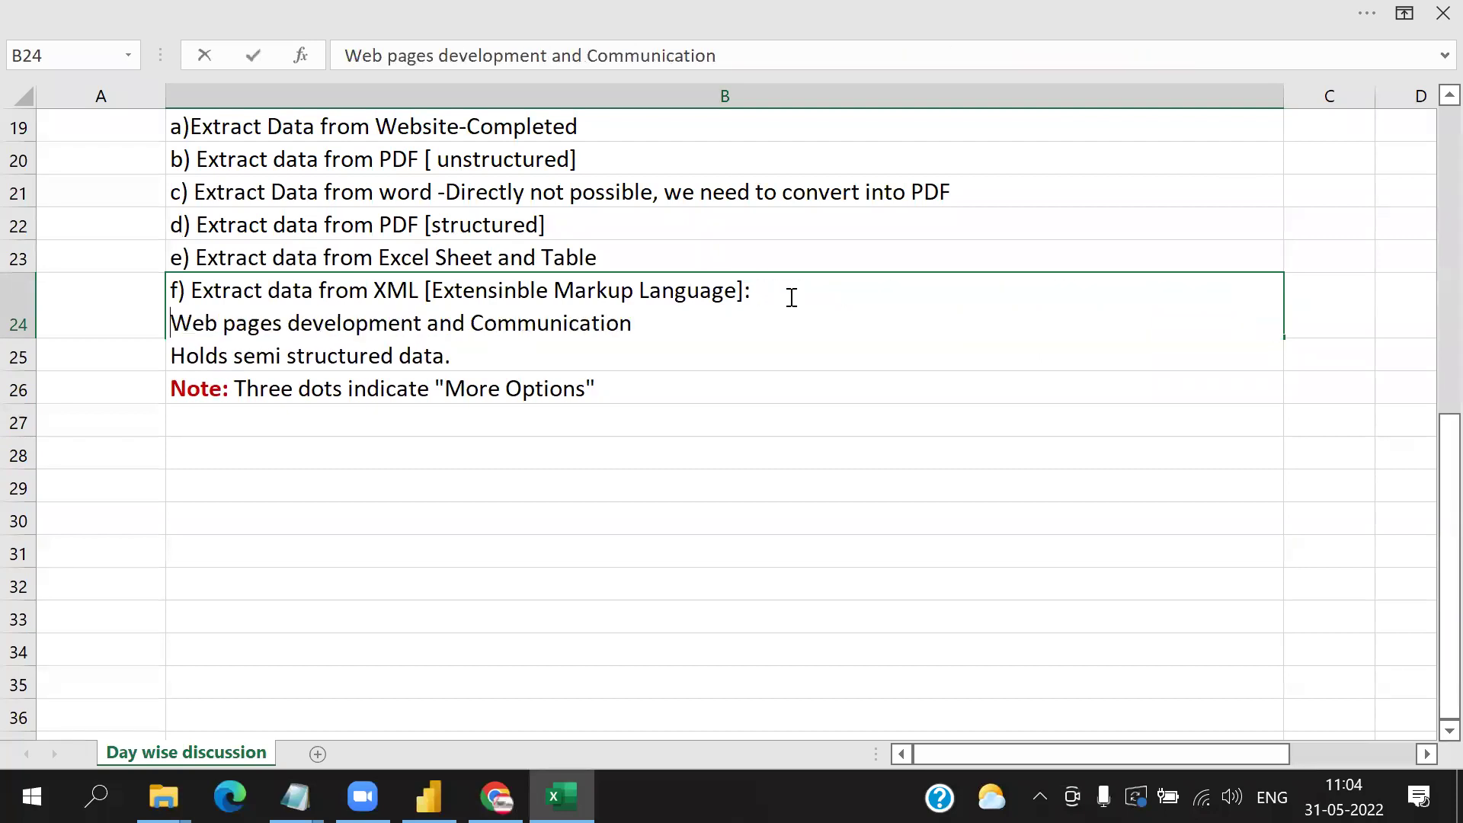
pyautogui.click(654, 412)
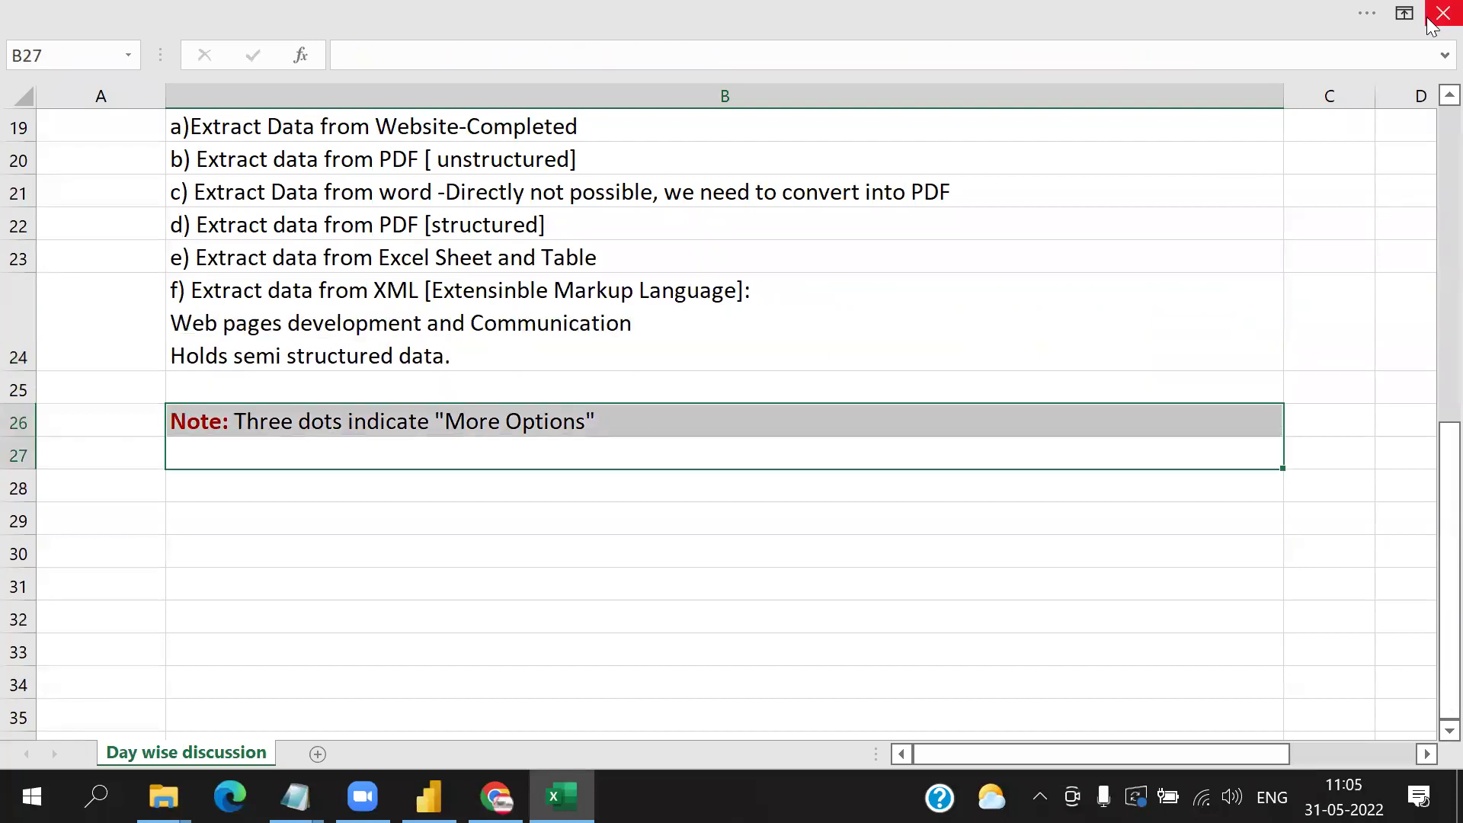
# - Close the Daily Discussion workbook and select the PARTY_XML document in the GENERAL FILES FOR PRACTICE folder
pyautogui.click(1429, 18)
pyautogui.click(620, 433)
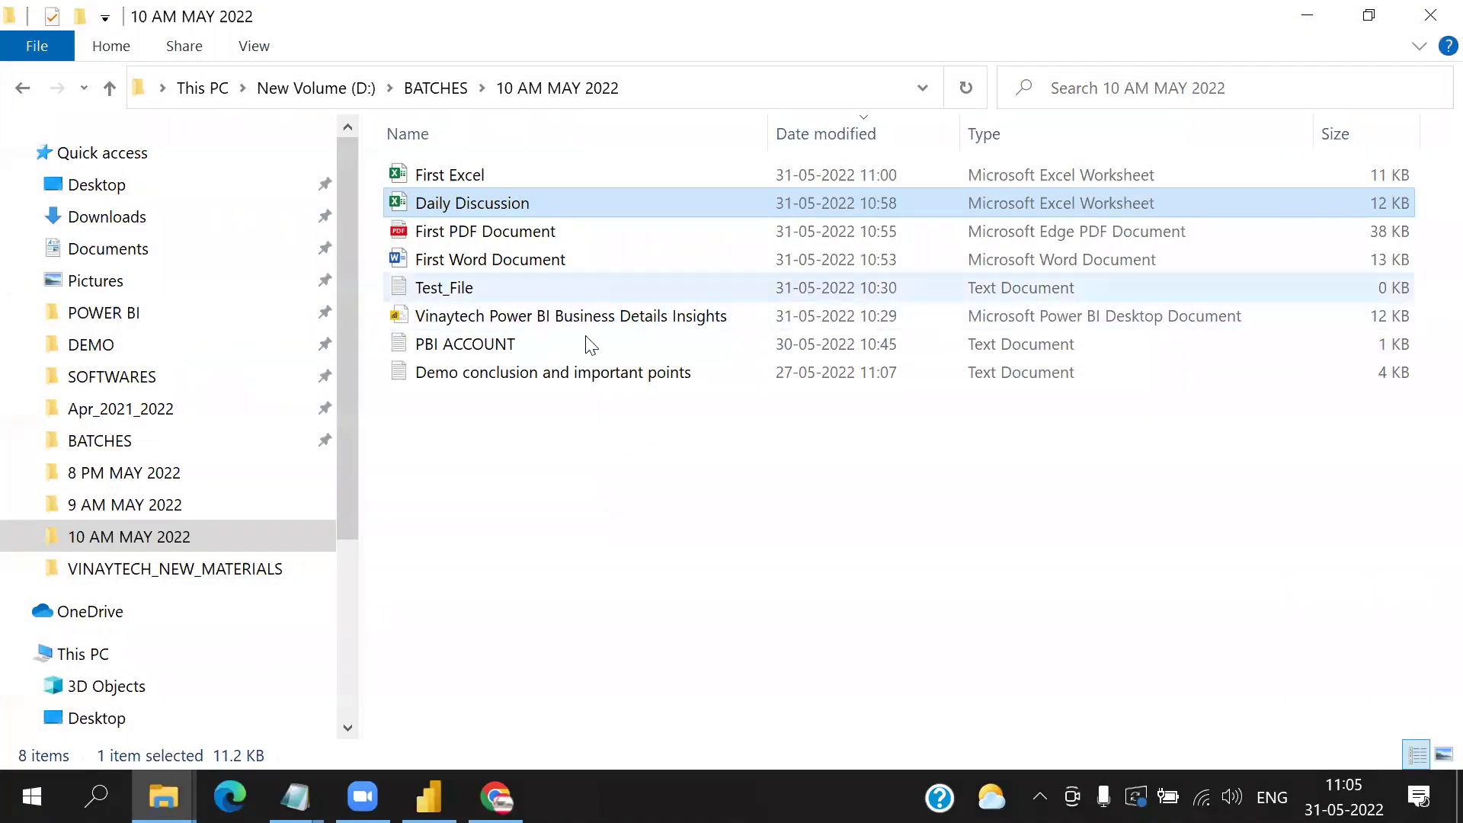
pyautogui.moveTo(163, 796)
pyautogui.click(182, 726)
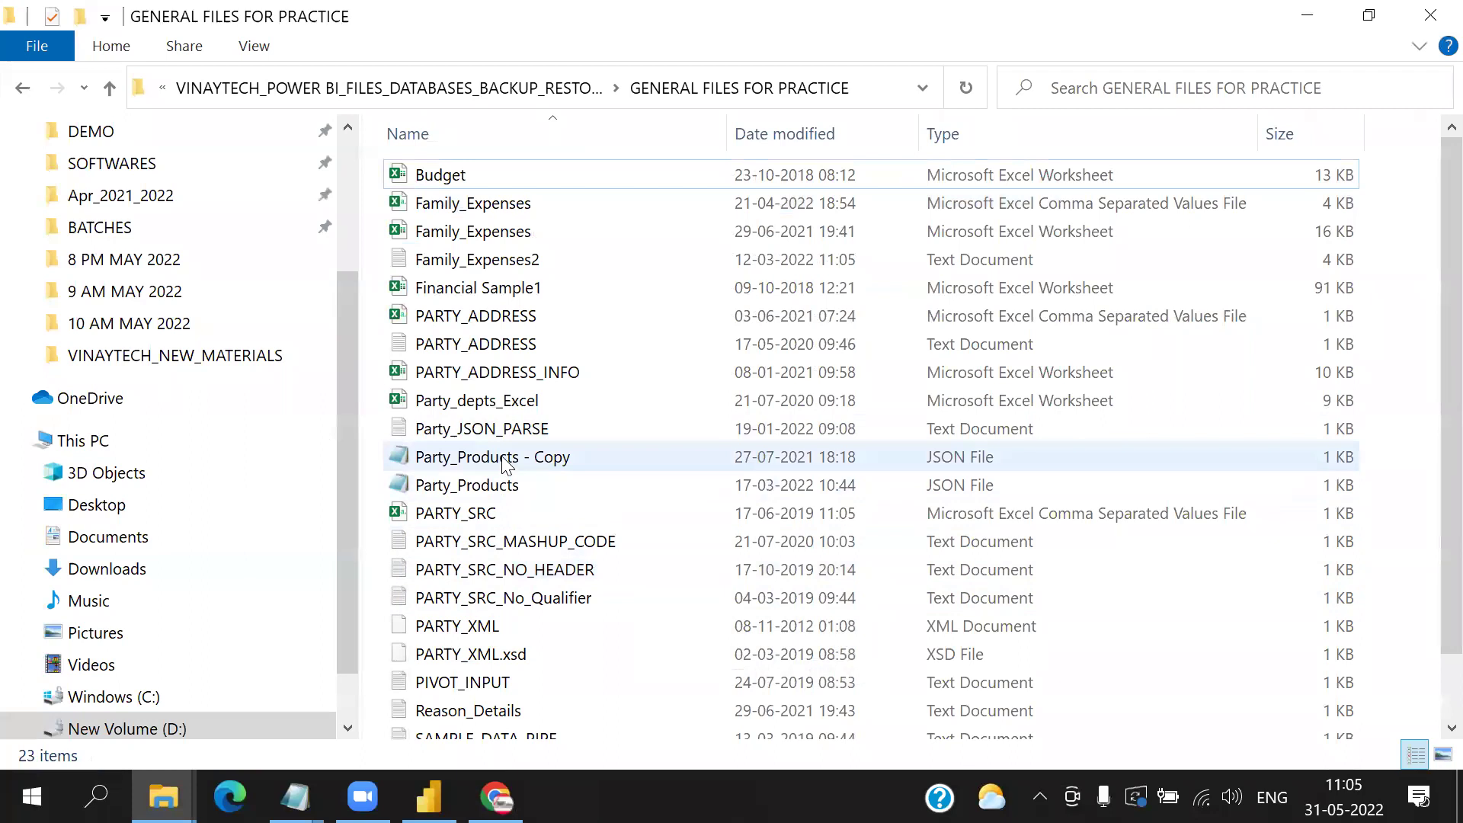
pyautogui.click(511, 630)
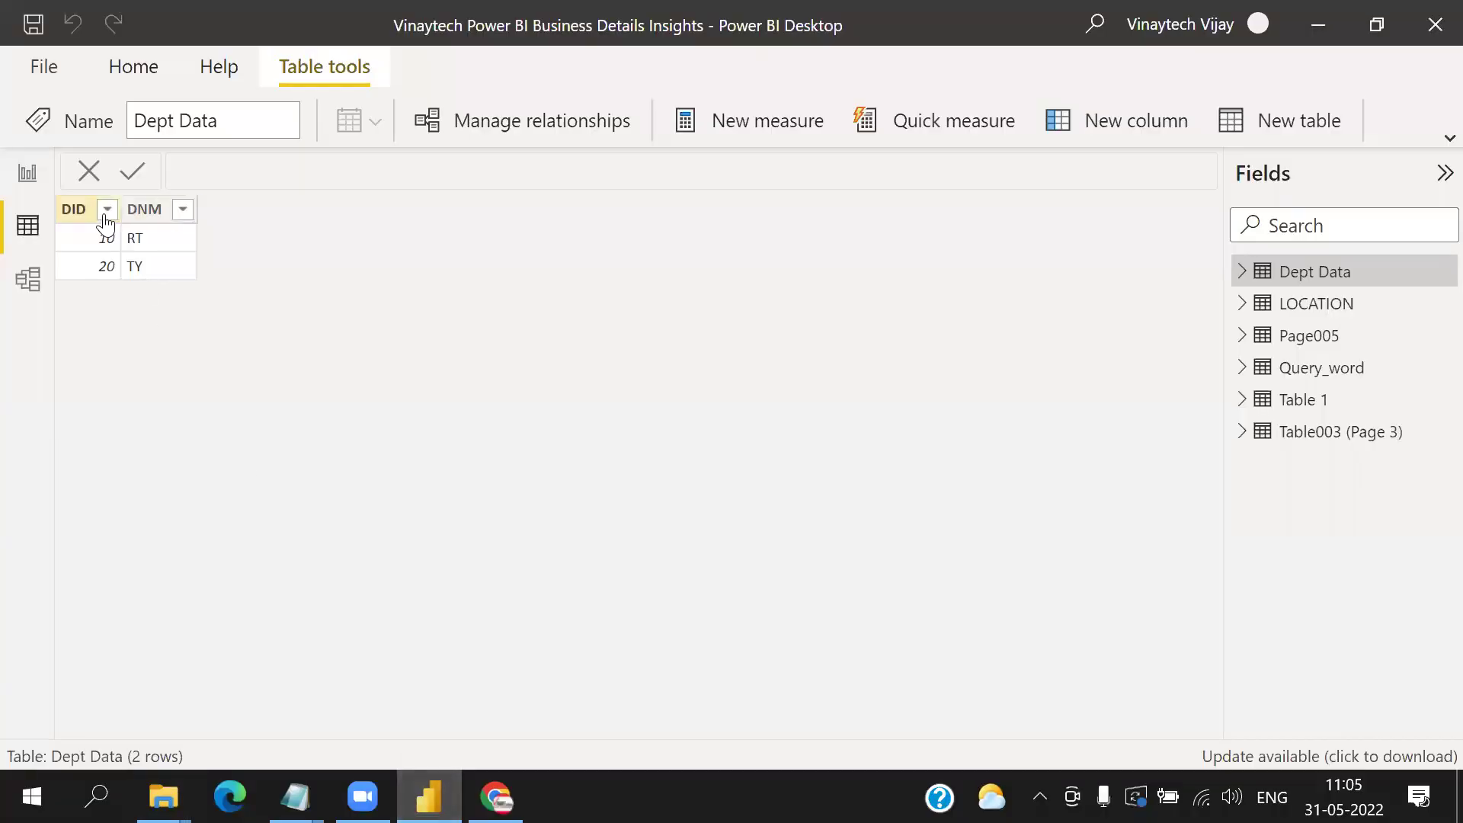
# - Go to the report page in Power BI Desktop and start a new data connection with the XML file connector
pyautogui.click(28, 175)
pyautogui.click(276, 127)
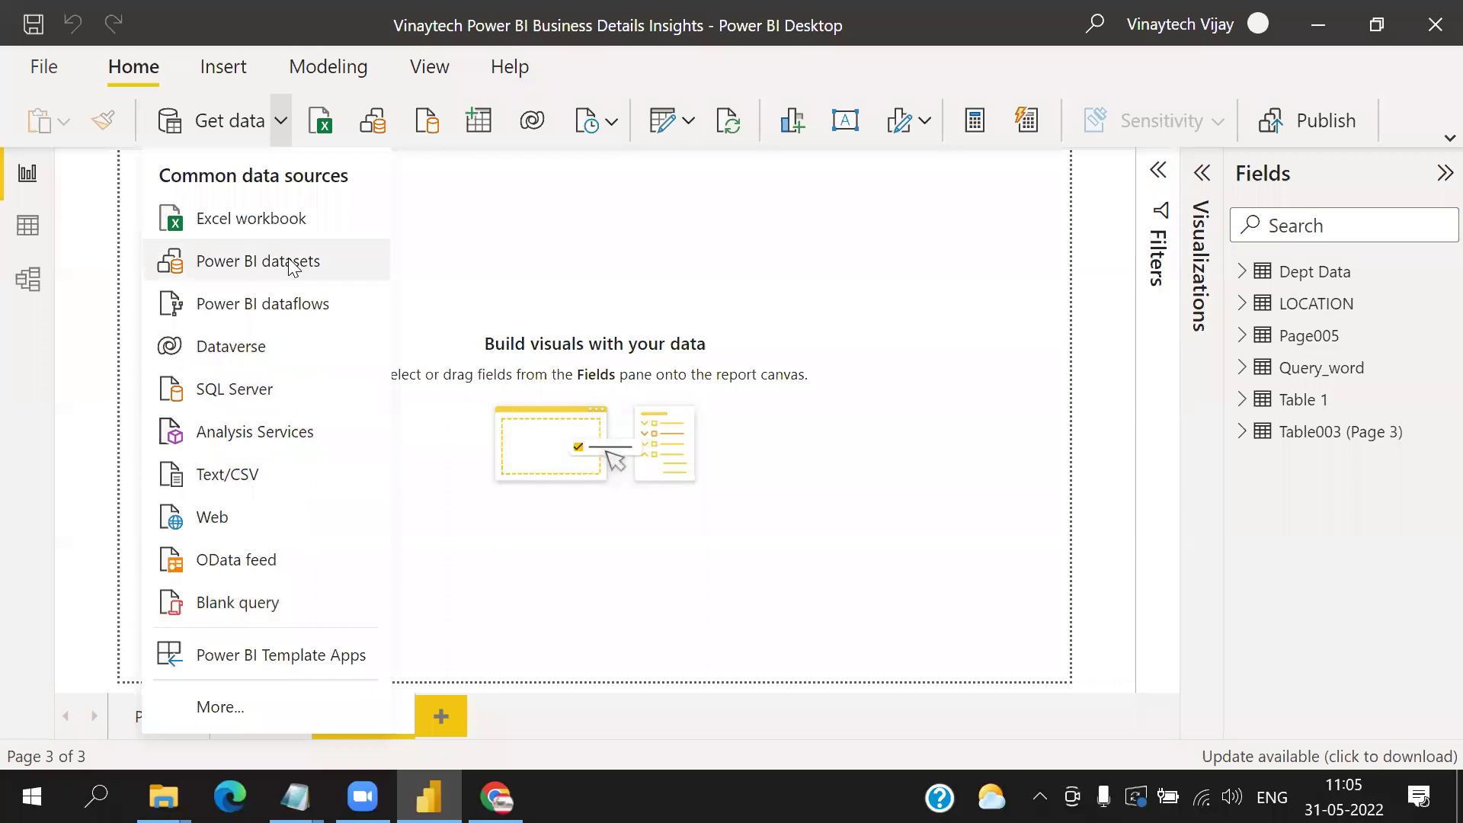
pyautogui.click(231, 710)
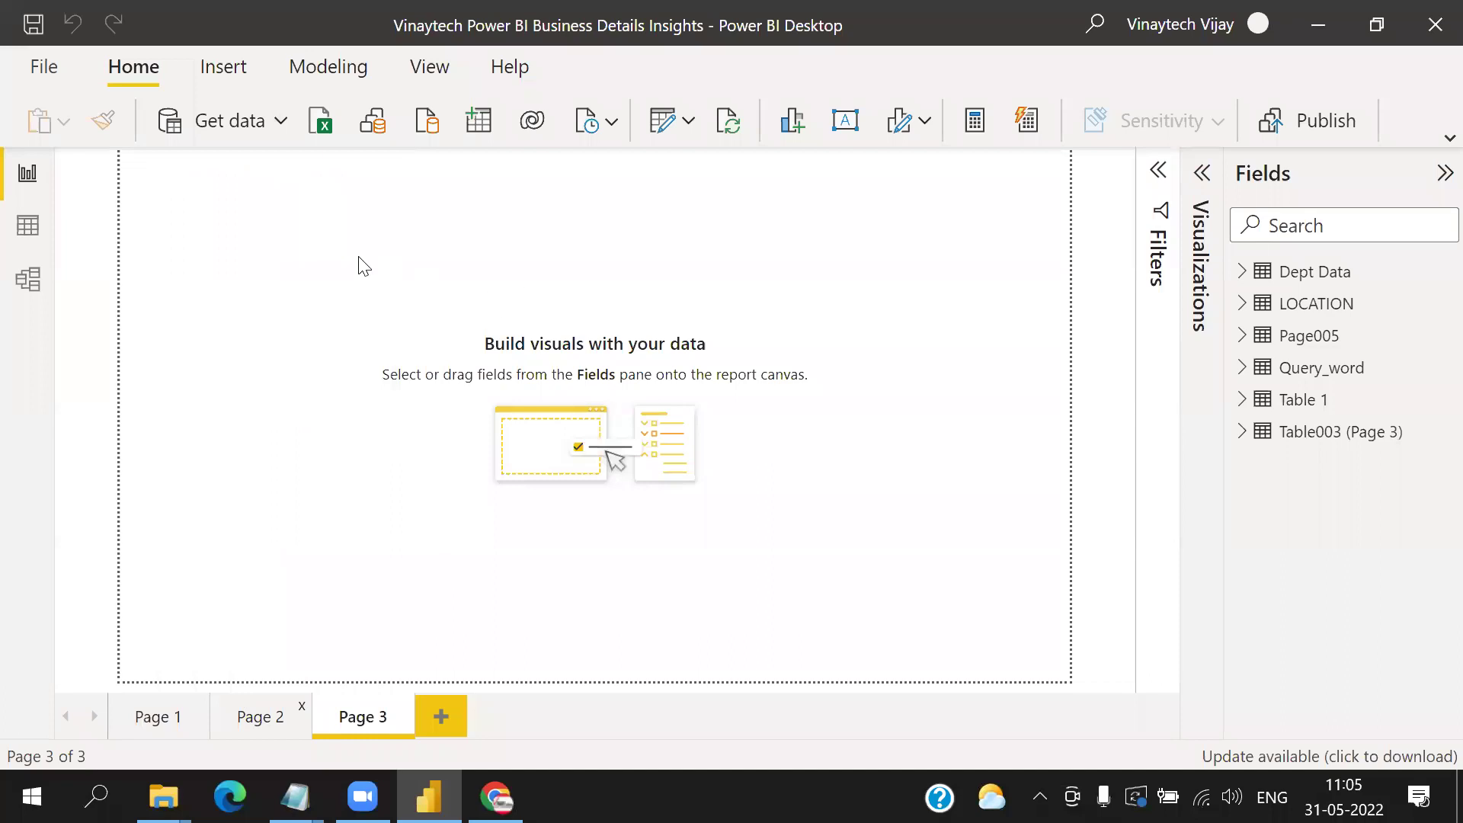
pyautogui.click(417, 203)
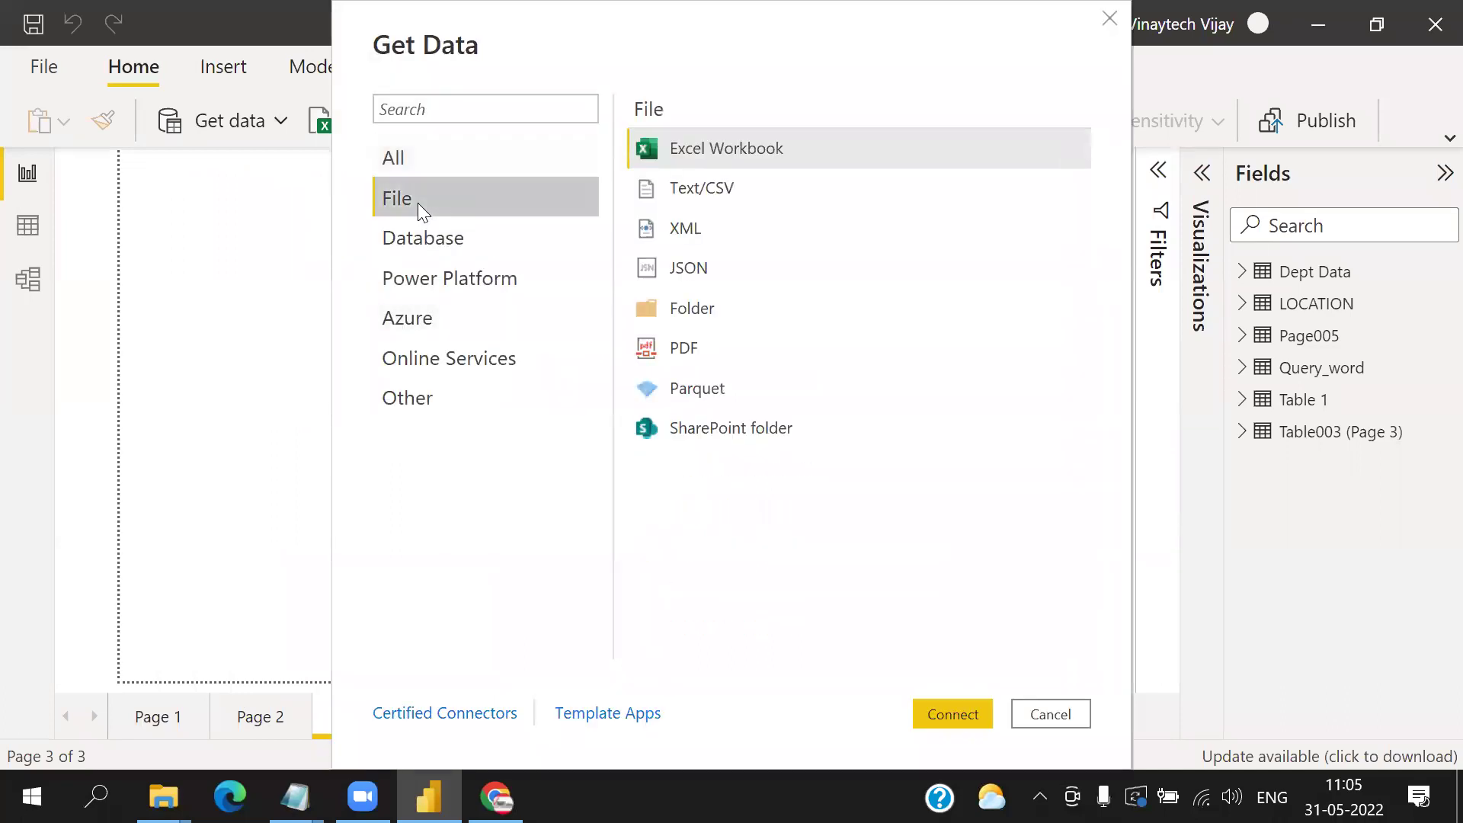
pyautogui.click(703, 235)
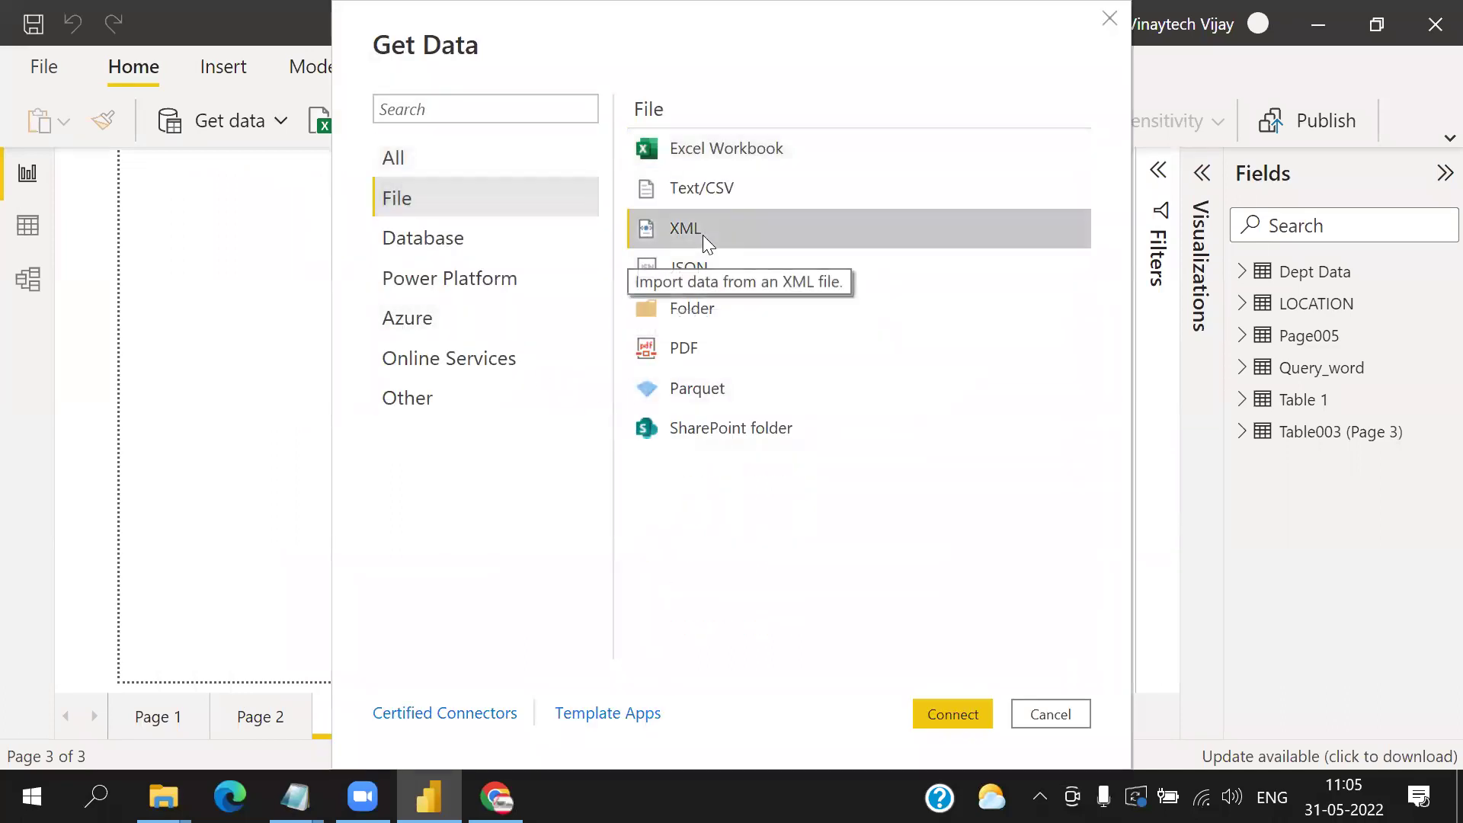
pyautogui.click(942, 716)
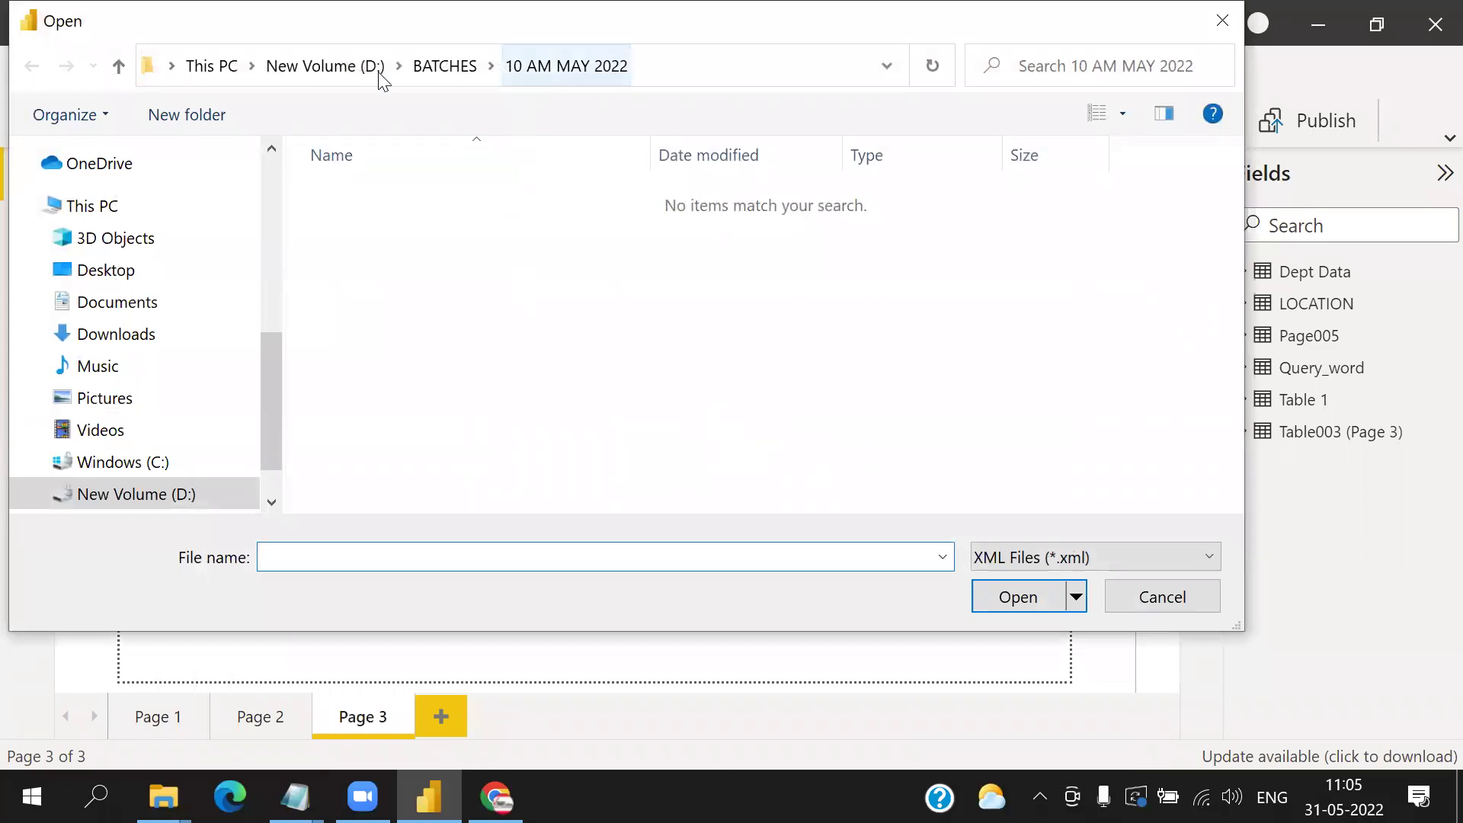
# - Open PARTY_XML from the GENERAL FILES FOR PRACTICE folder, reached through POWER BI and the VINAYTECH_POWER BI_FILES_DATABASES_BACKUP_RESTORE_DOC folders
pyautogui.scroll(4, 273, 383)
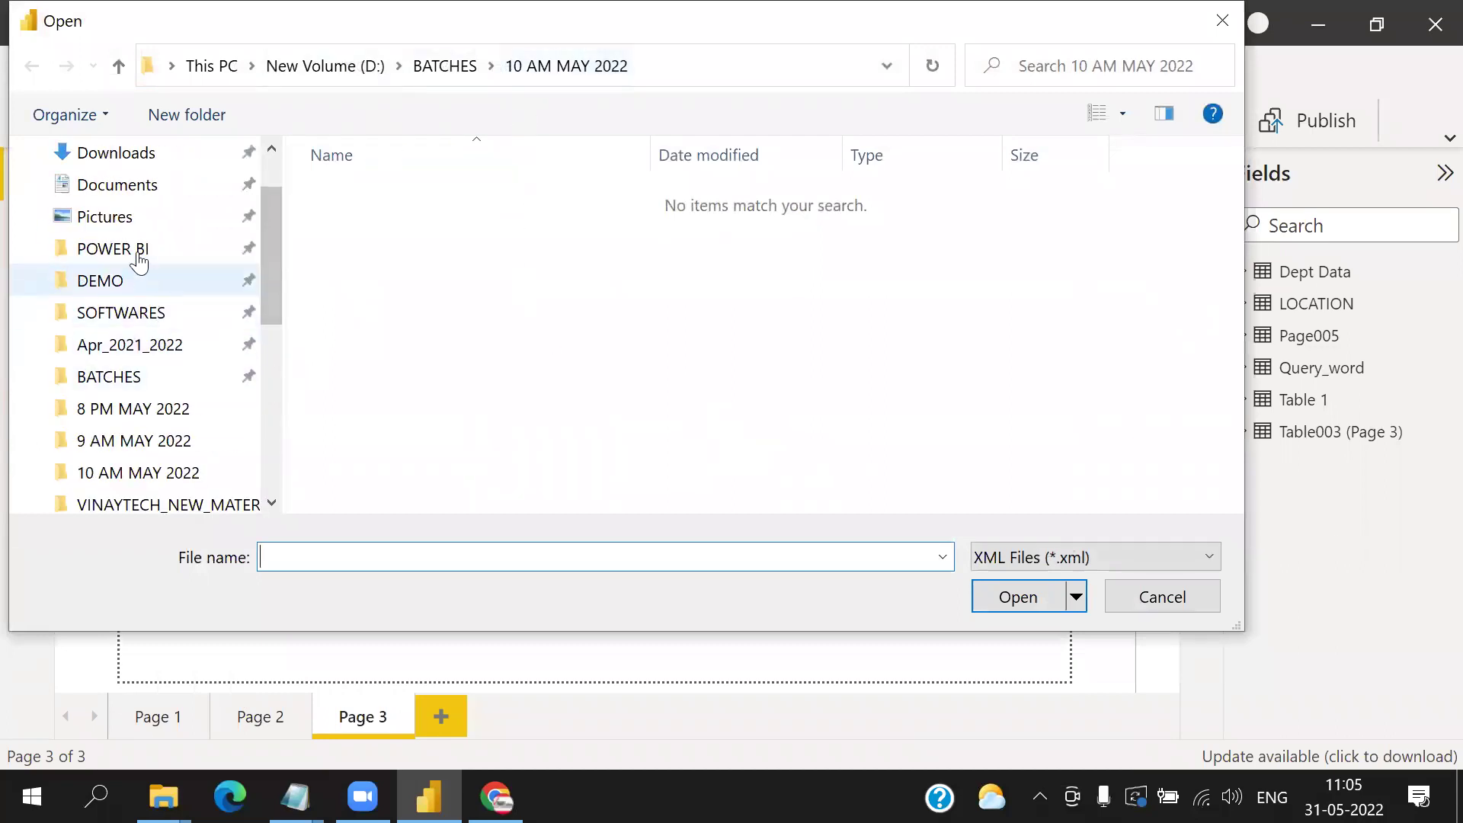
pyautogui.click(138, 254)
pyautogui.doubleClick(649, 425)
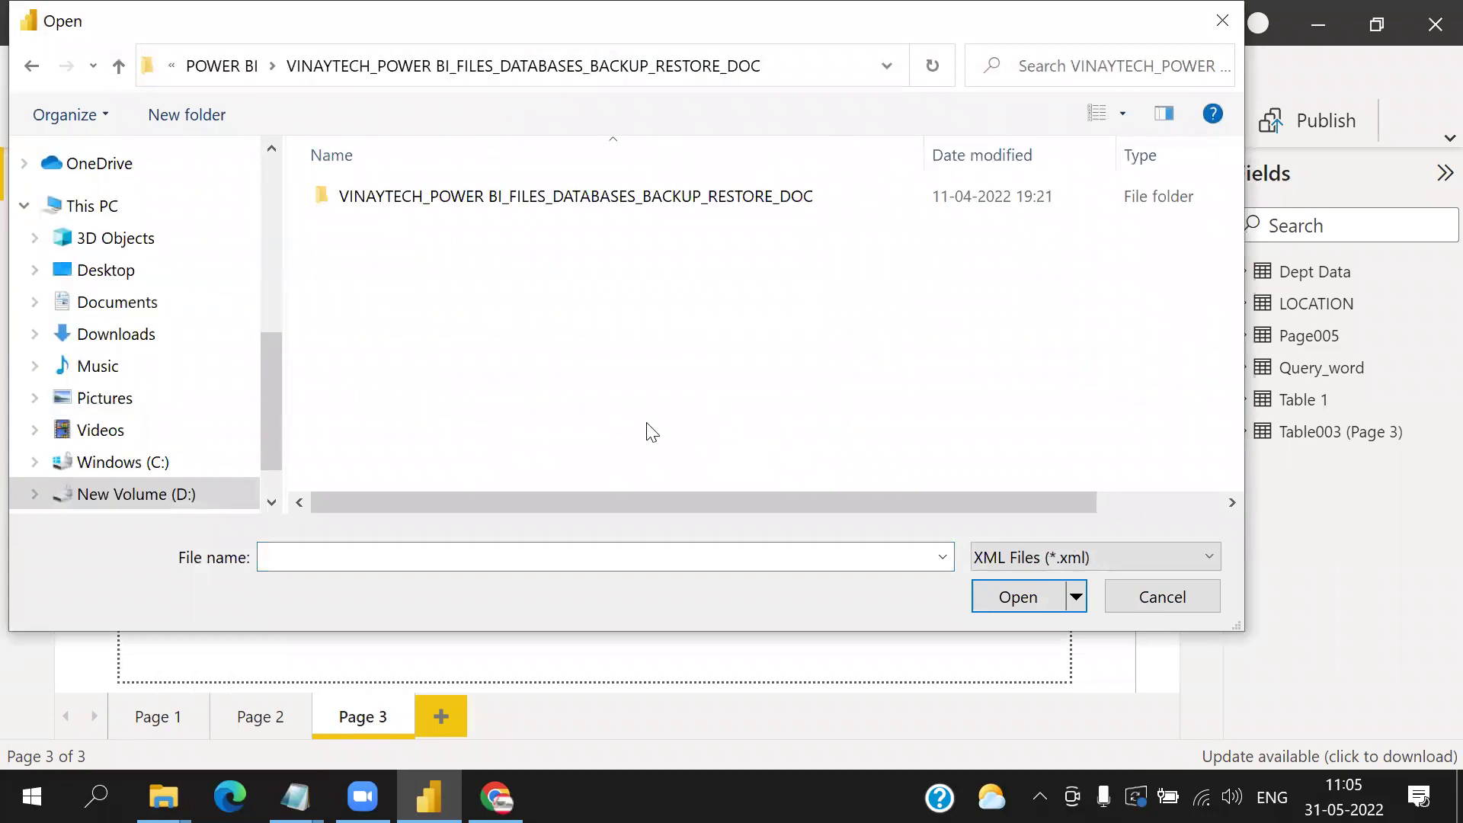
pyautogui.doubleClick(496, 198)
pyautogui.doubleClick(455, 195)
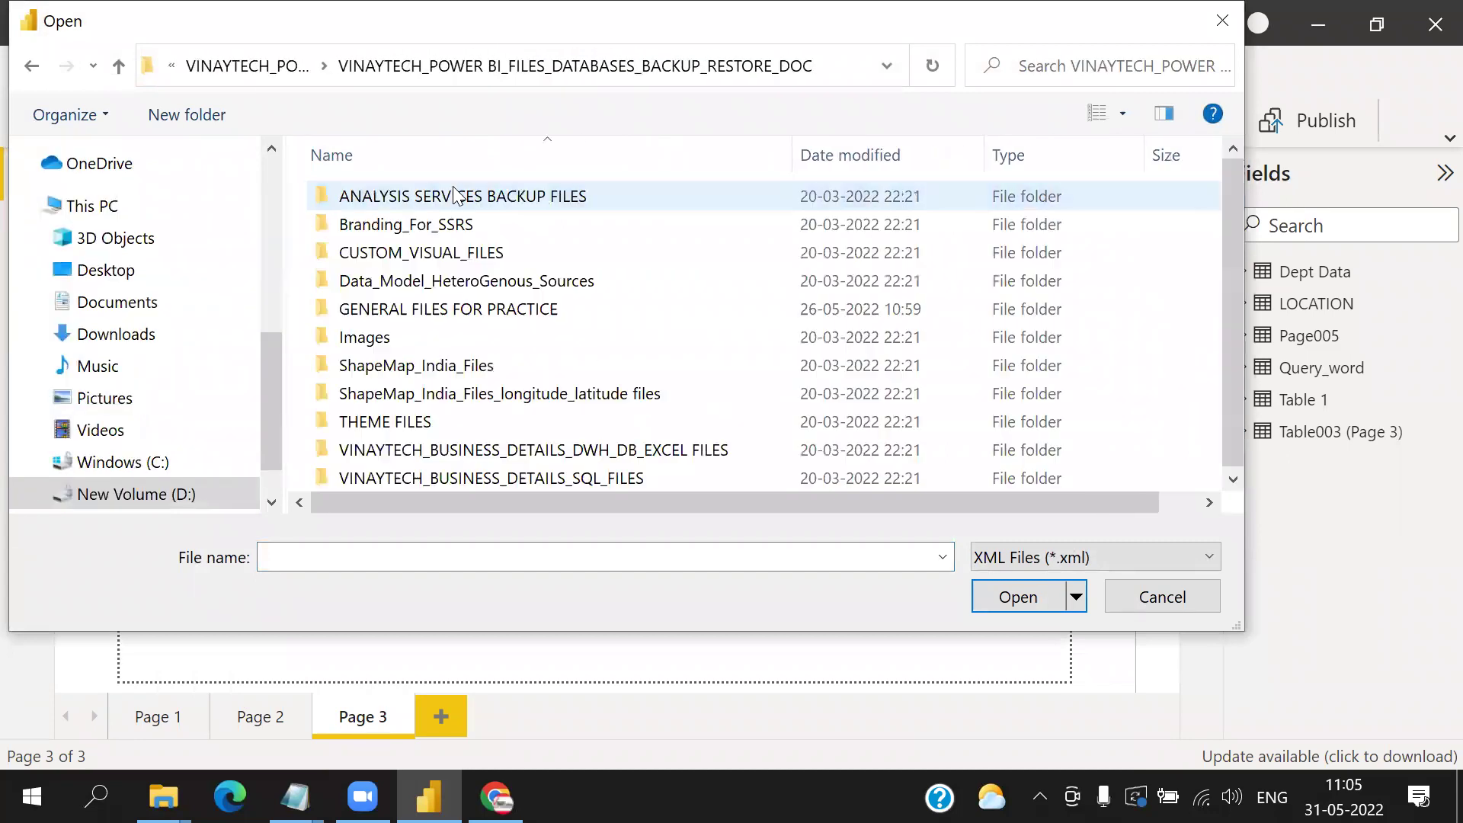
pyautogui.doubleClick(492, 309)
pyautogui.click(387, 196)
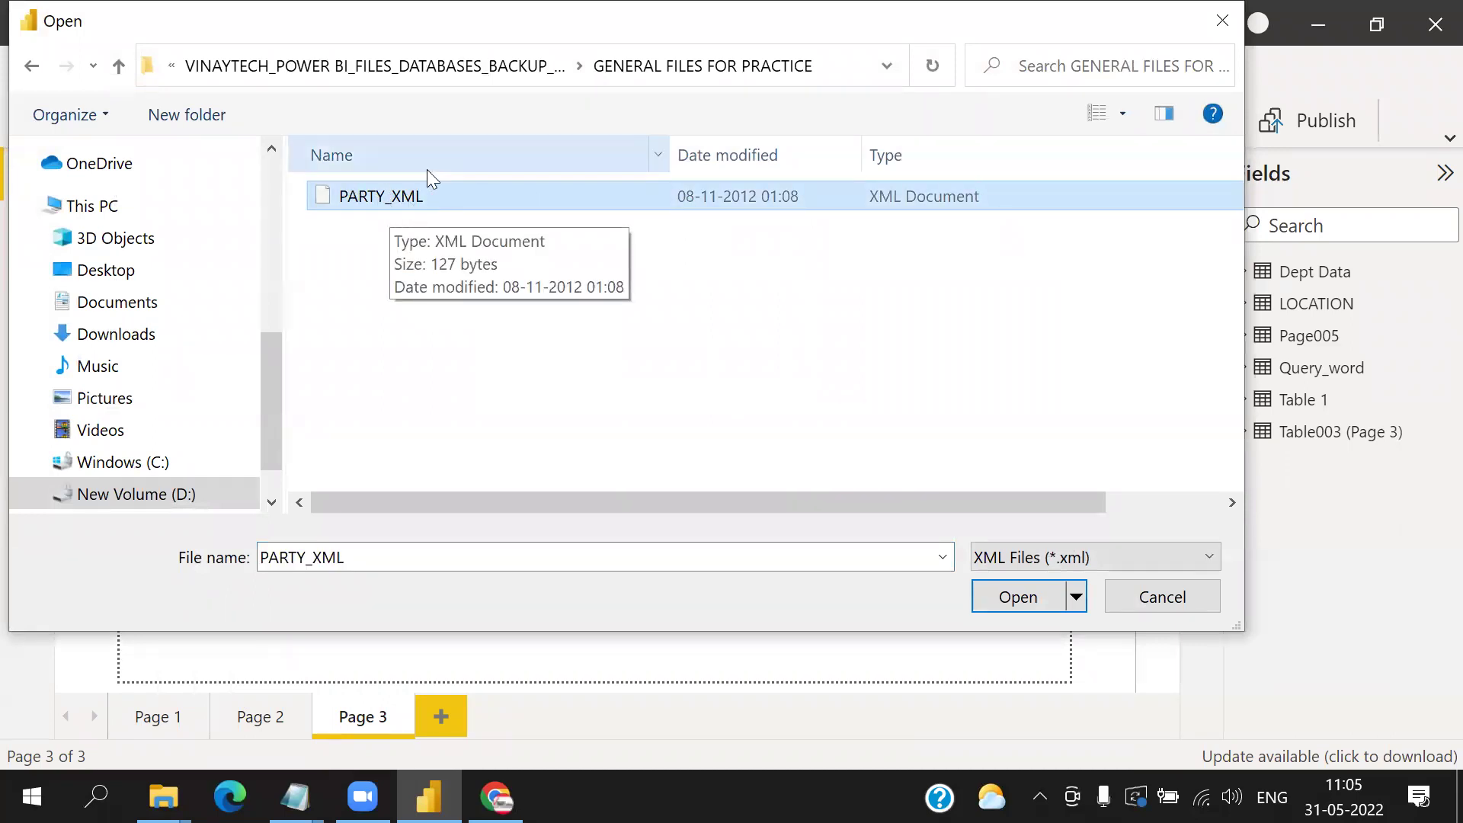
pyautogui.click(1019, 596)
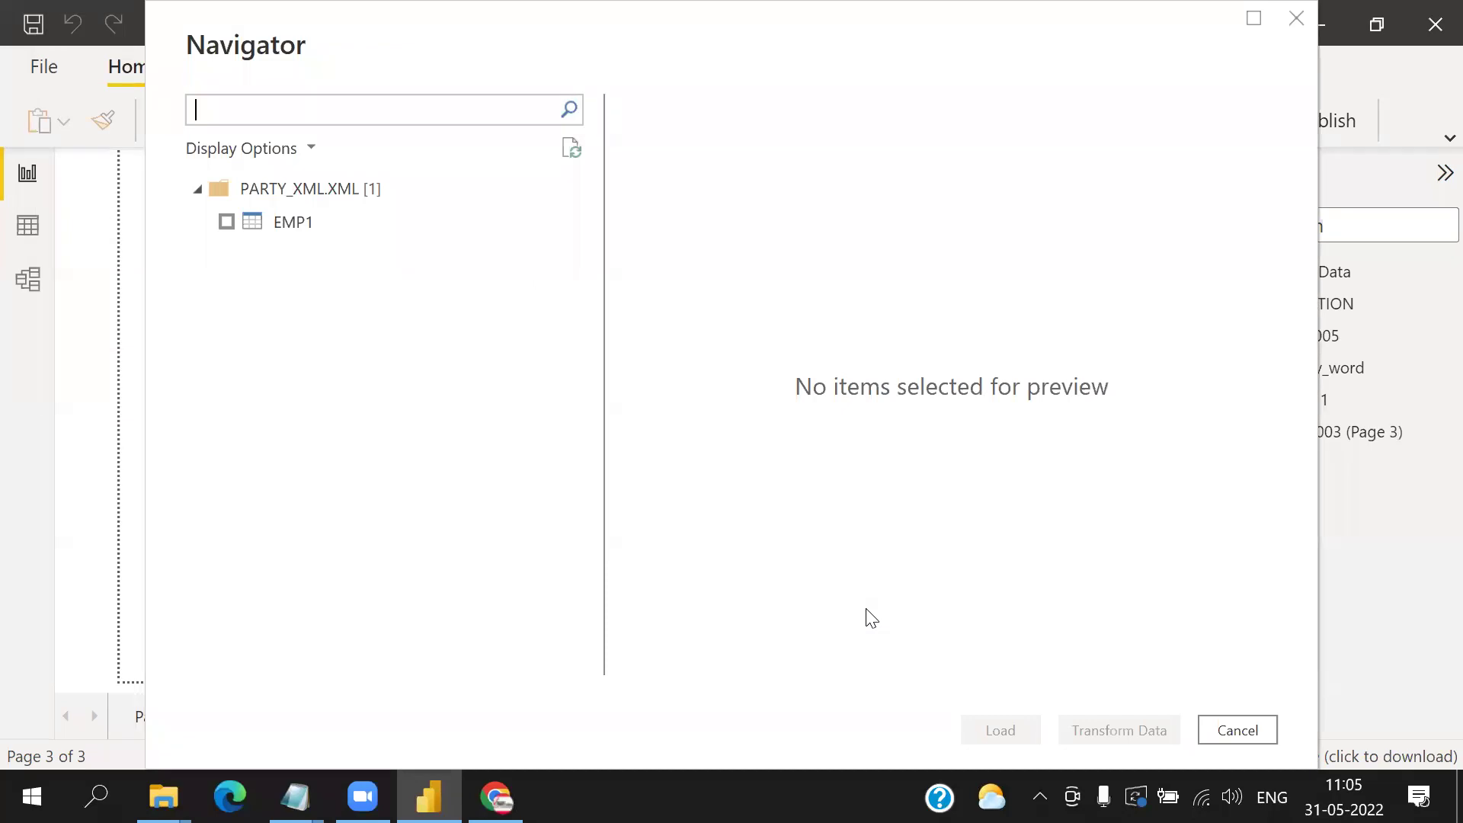
# - Load the EMP1 table from PARTY_XML.XML into the model and display its rows in Data view
pyautogui.click(232, 225)
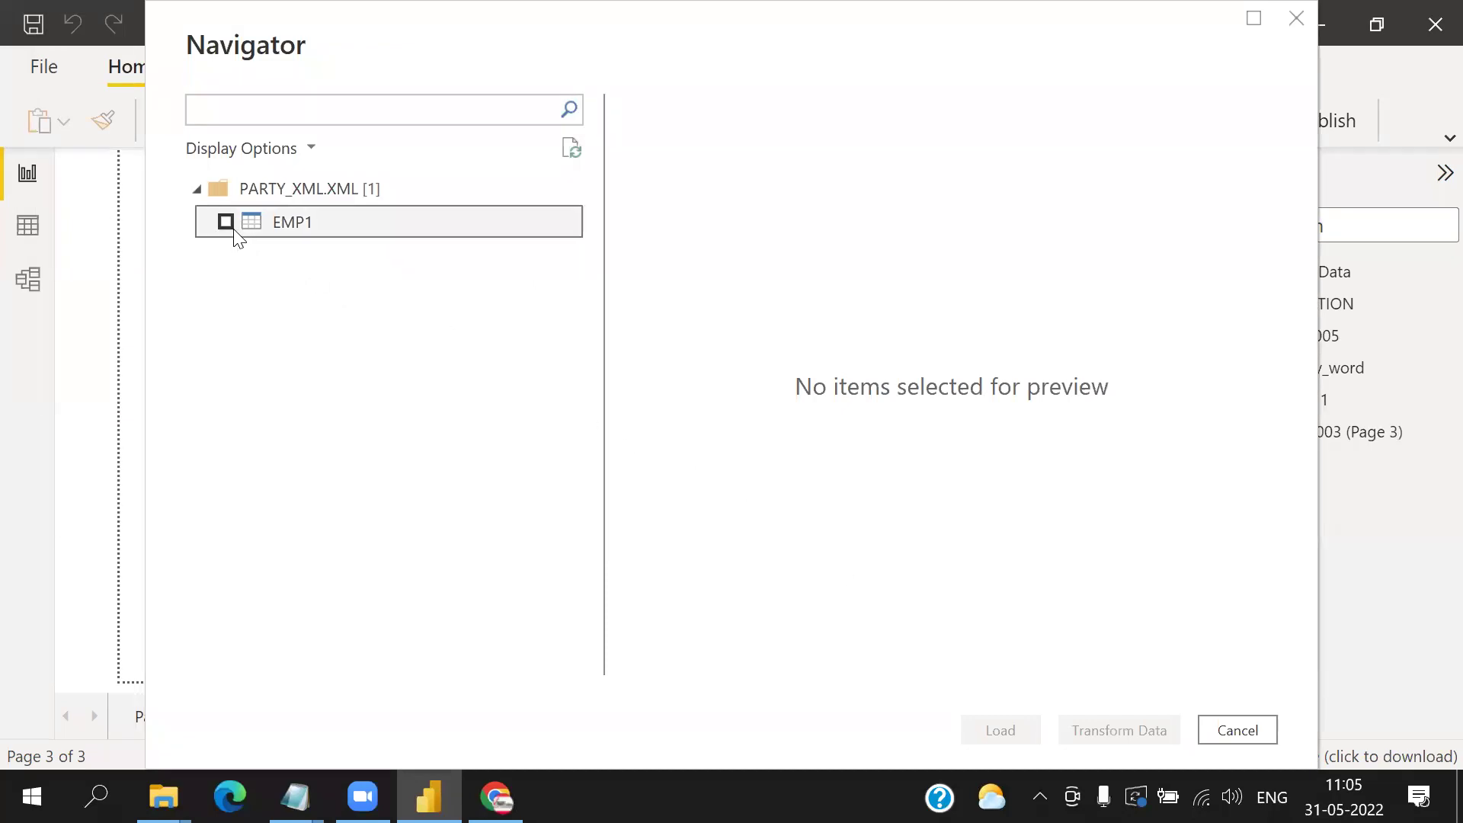
pyautogui.click(230, 222)
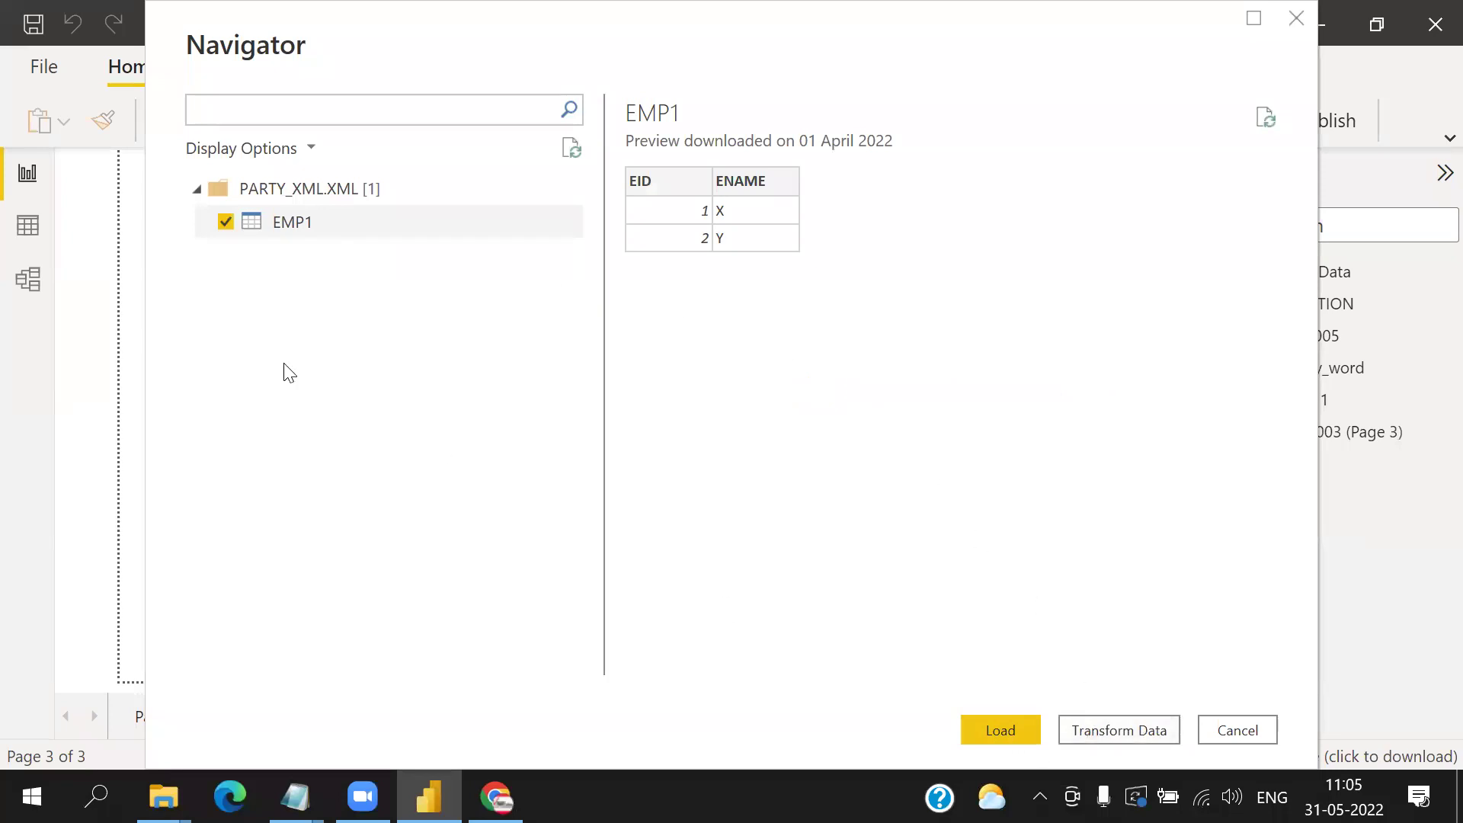
pyautogui.click(999, 728)
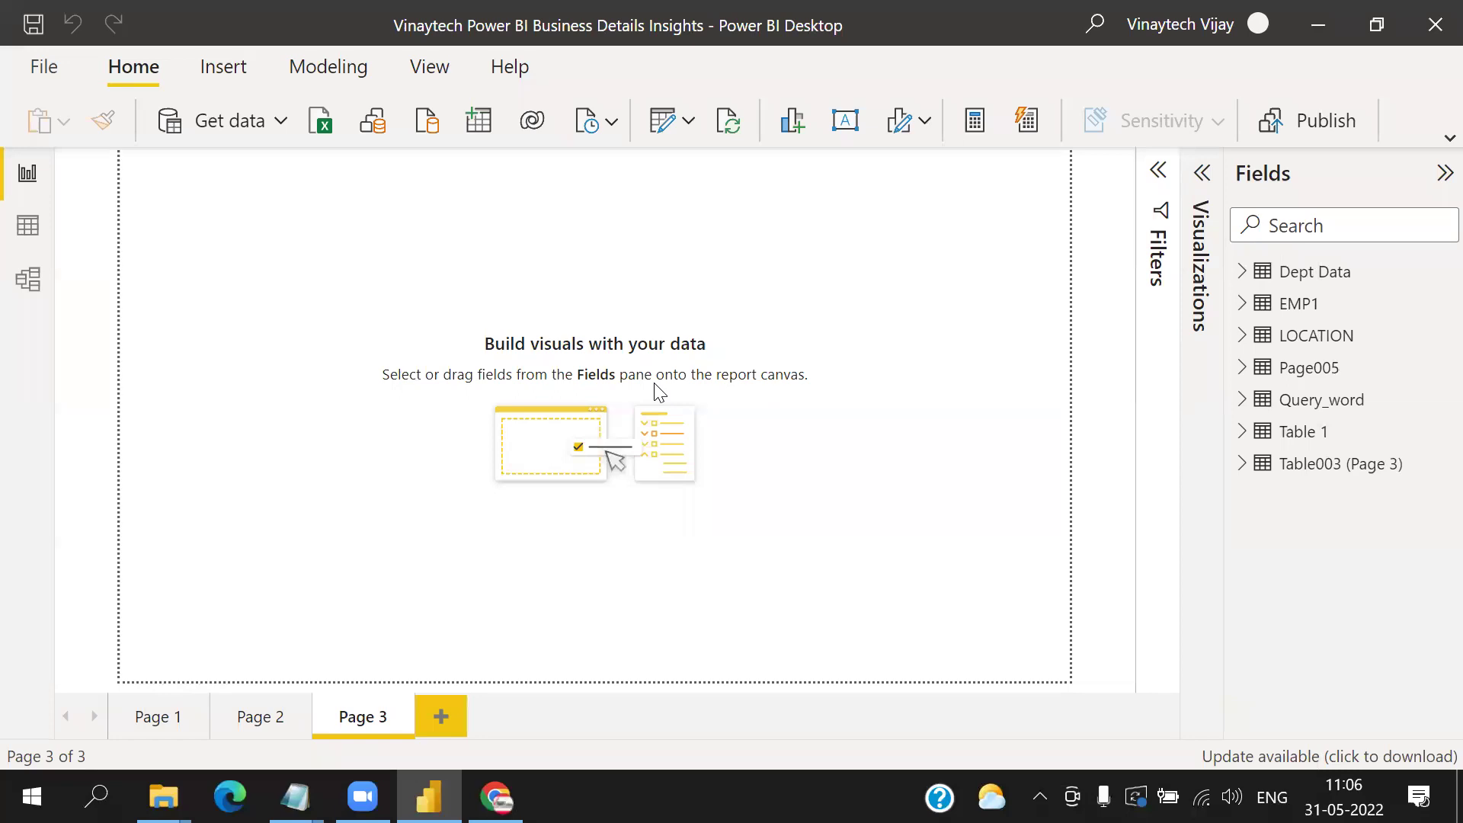
pyautogui.click(28, 226)
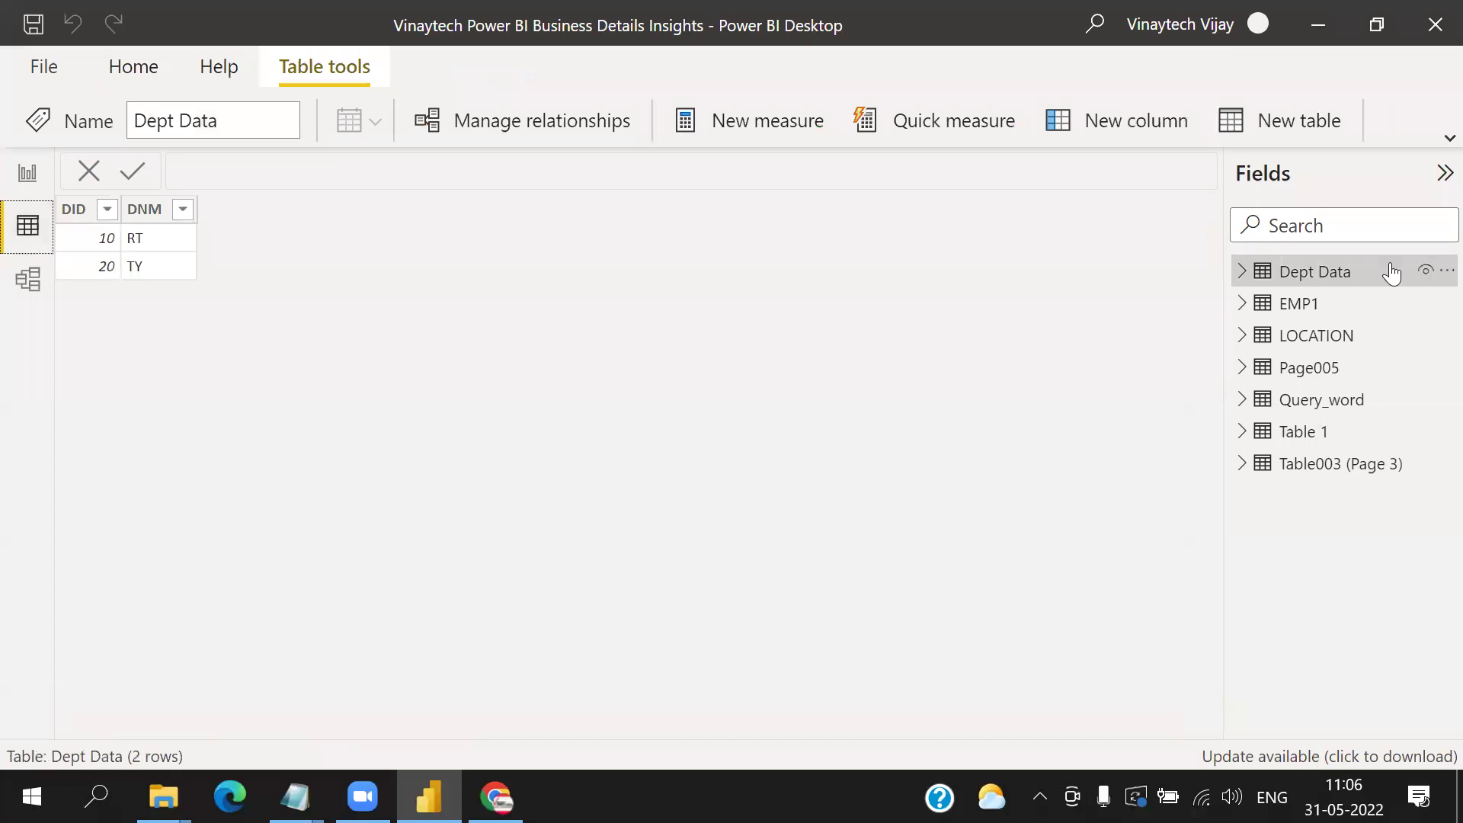
pyautogui.click(1304, 304)
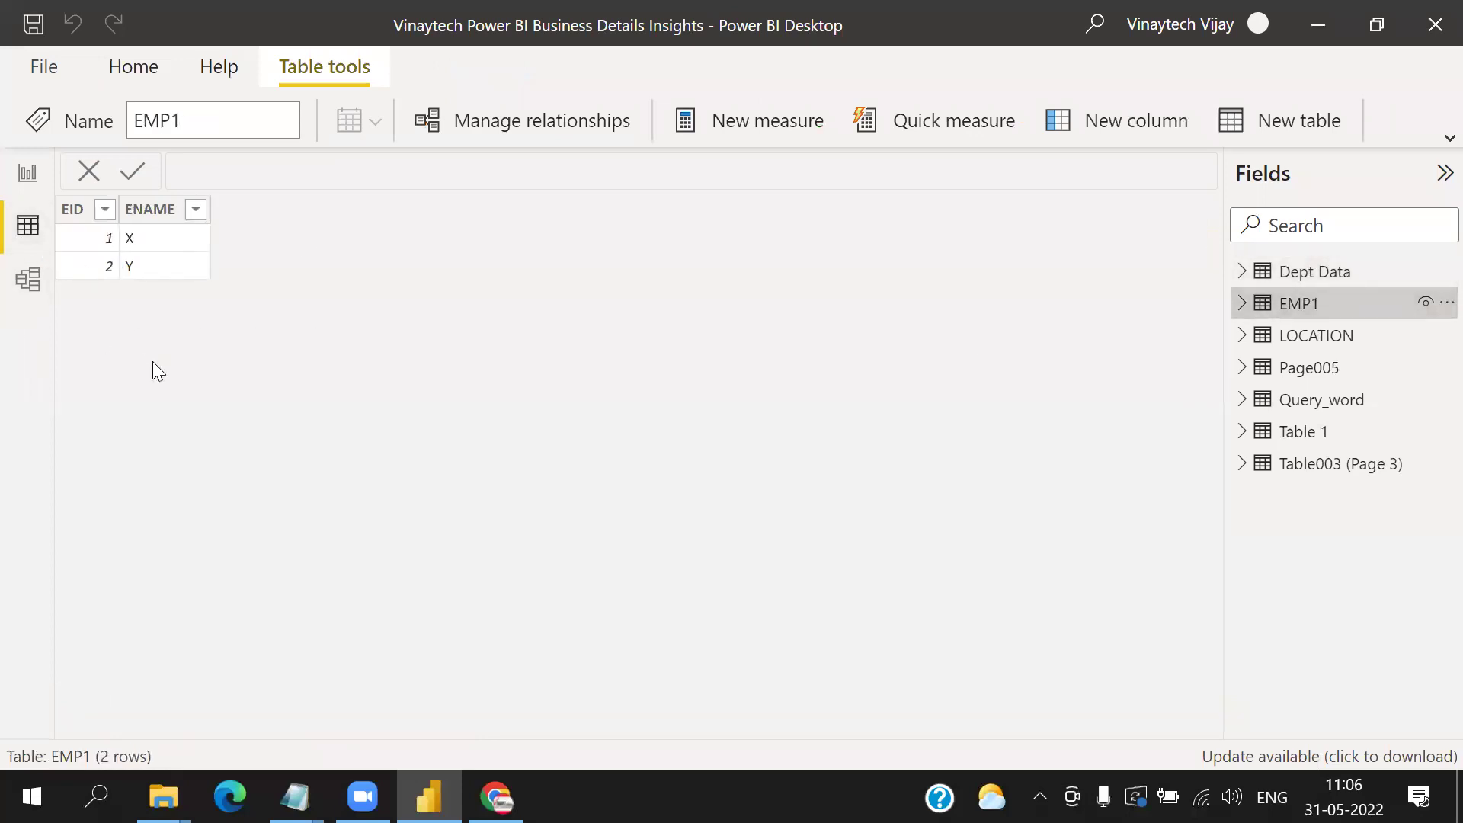